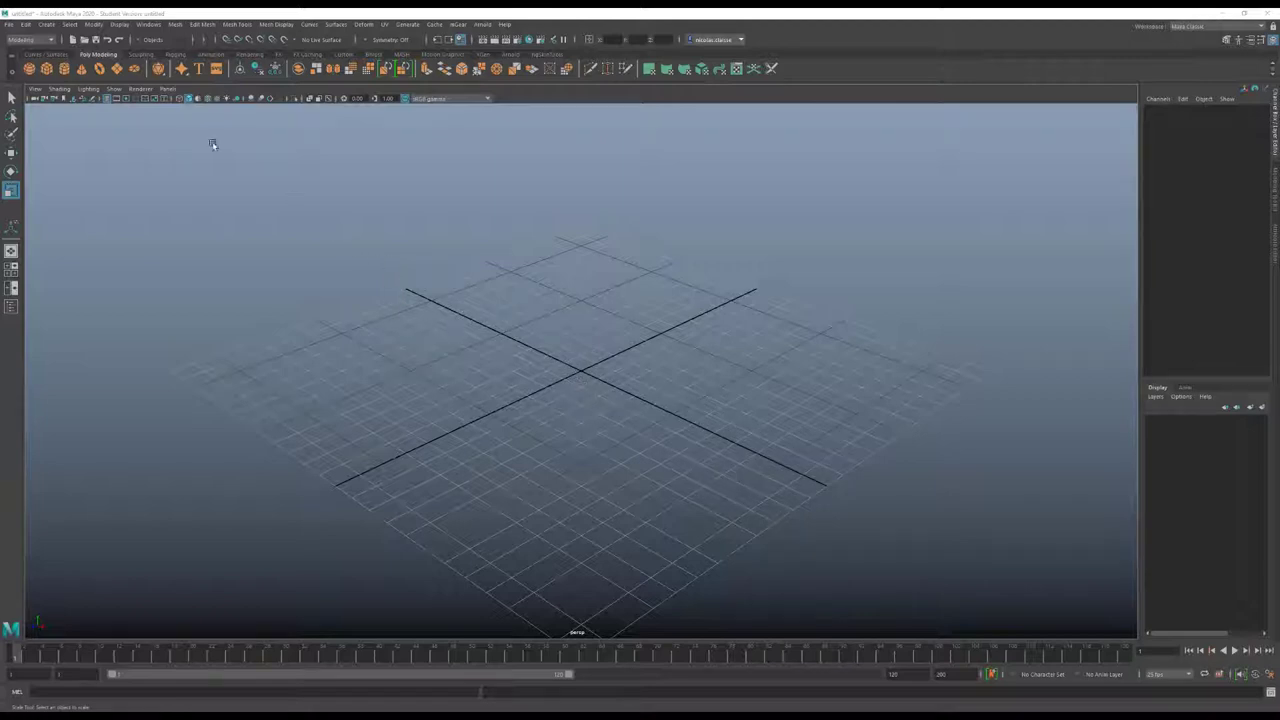
Inspect the Project Window, then close it without changes
{"action": "left_click", "coordinate": [10, 25]}
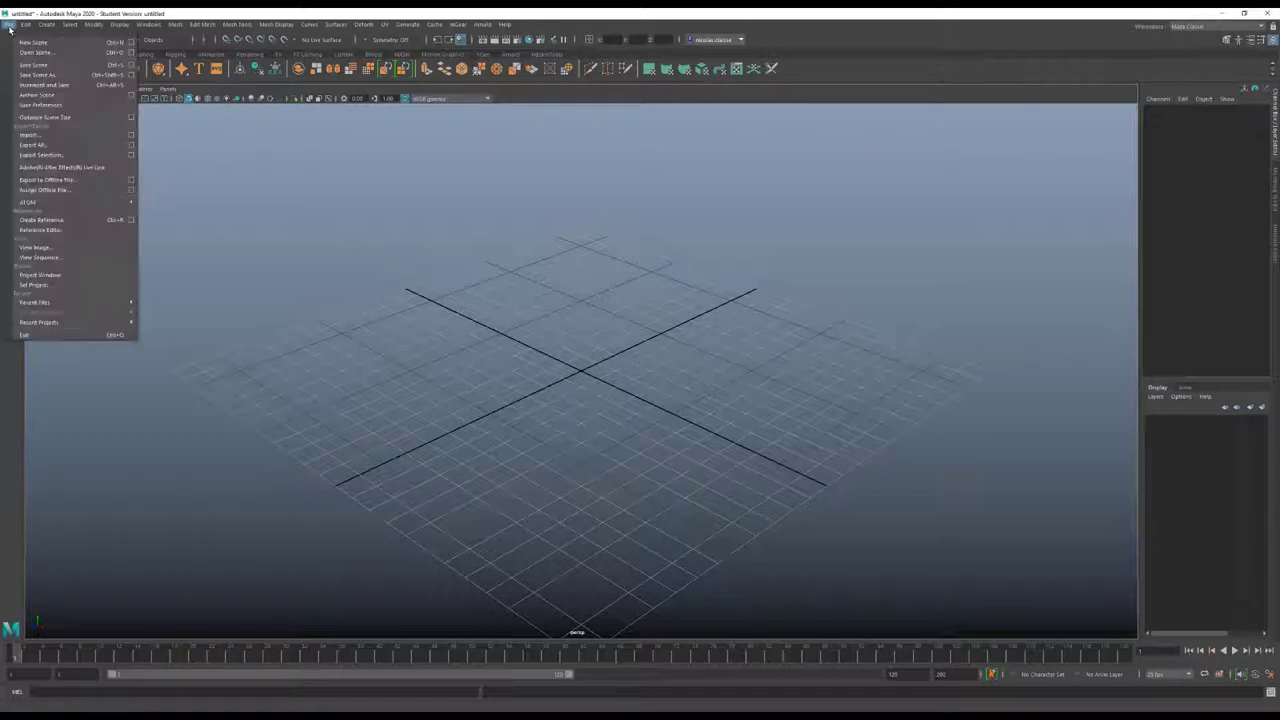
{"action": "left_click", "coordinate": [60, 276]}
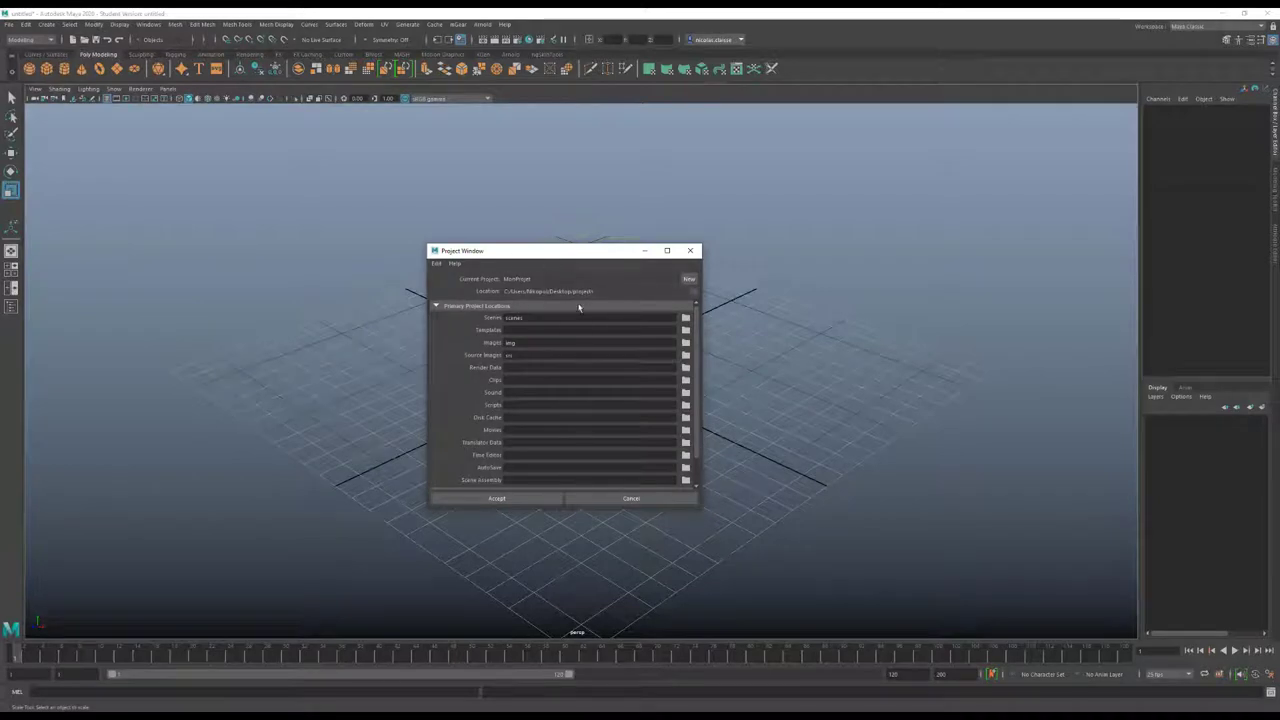
{"action": "left_click", "coordinate": [601, 498]}
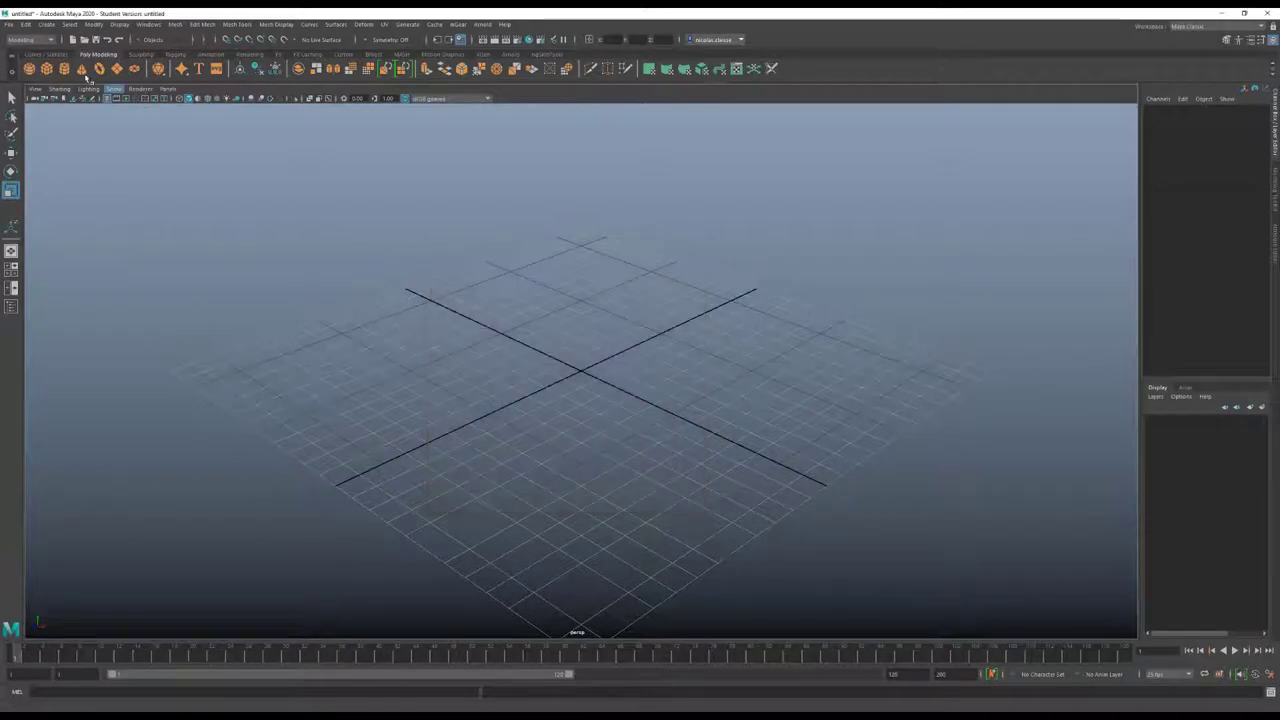
Set the desktop MiniProject folder as the current project and bring up Save As
{"action": "left_click", "coordinate": [8, 25]}
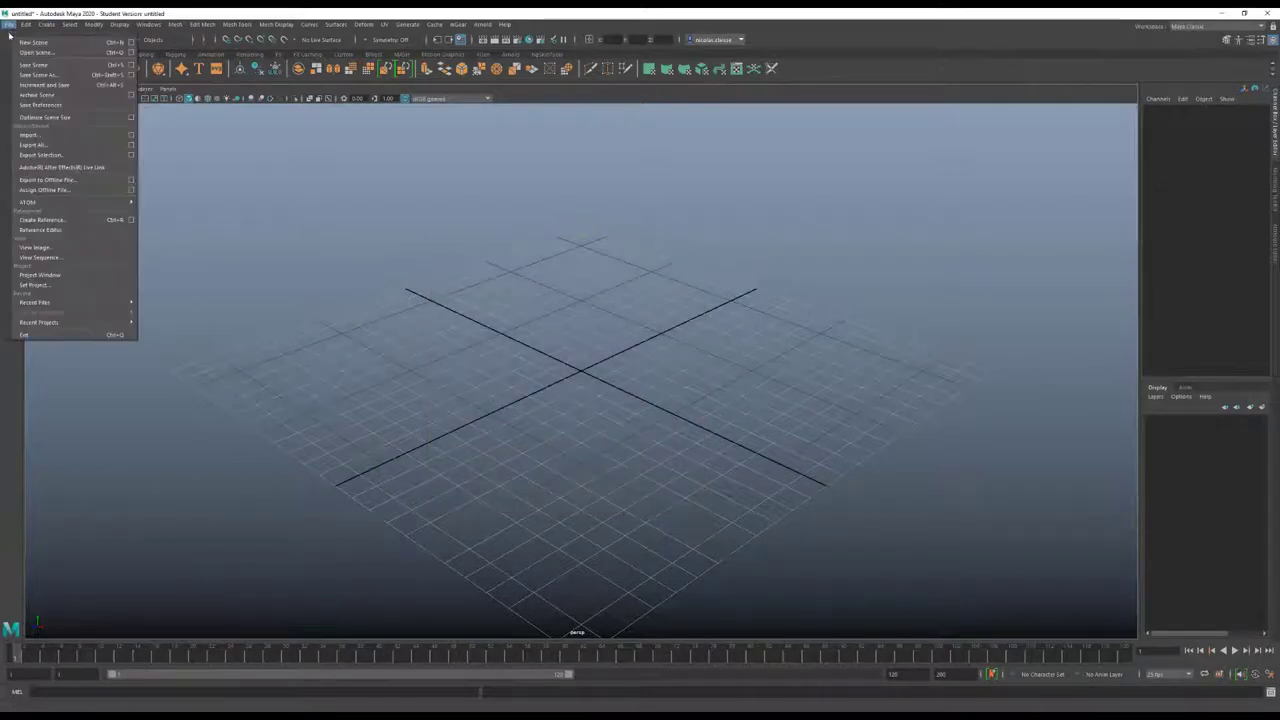
{"action": "left_click", "coordinate": [68, 287]}
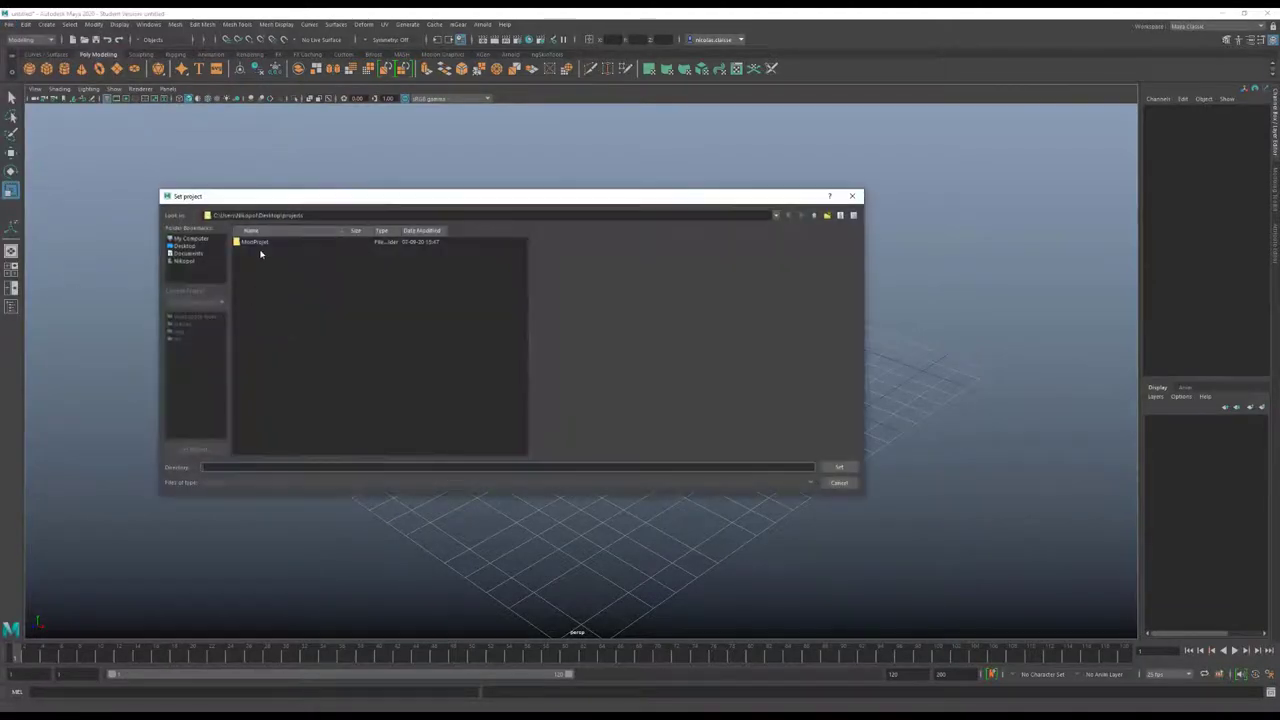
{"action": "left_click", "coordinate": [255, 243]}
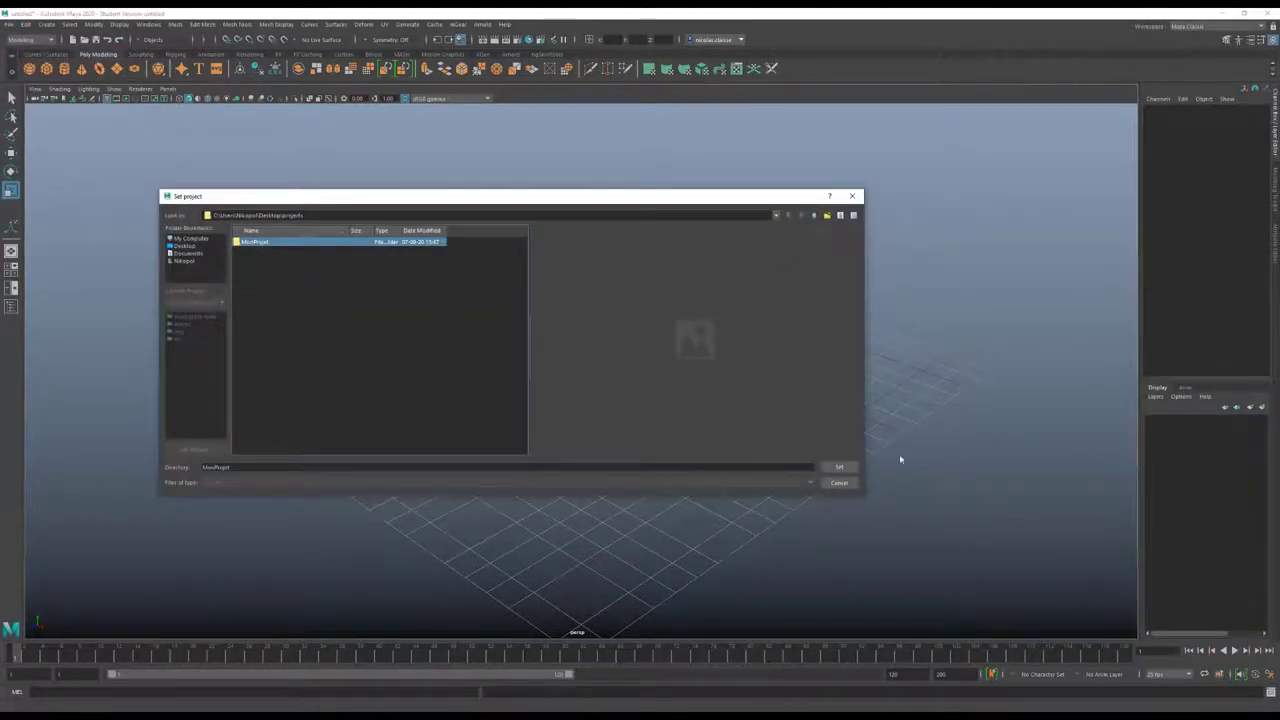
{"action": "left_click", "coordinate": [839, 467]}
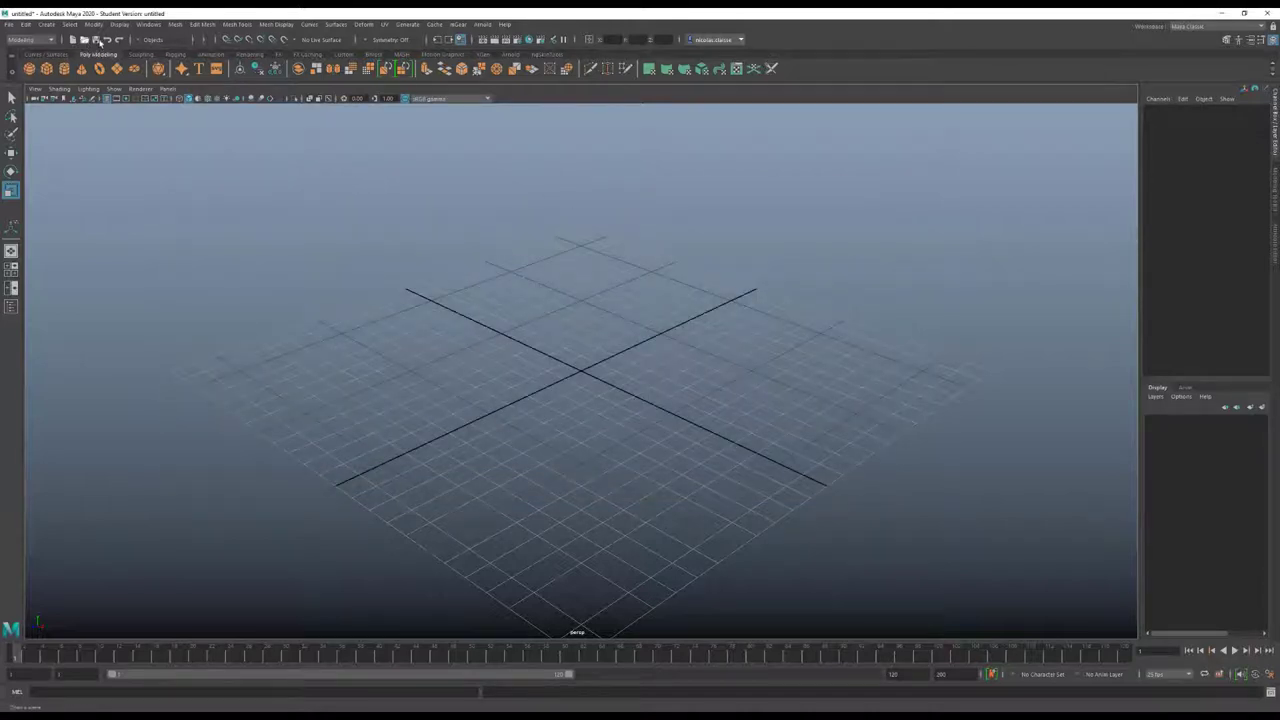
{"action": "left_click", "coordinate": [97, 40]}
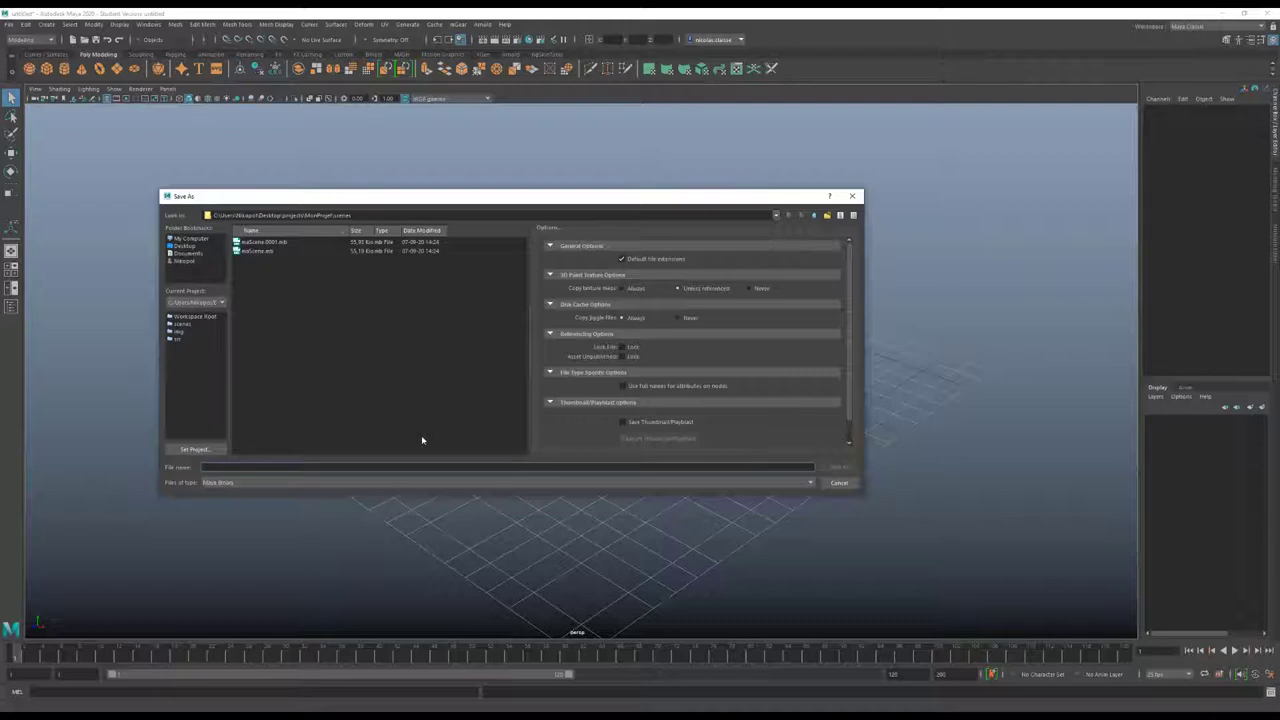
Save the scene as sceneWorkflow.mb in MiniProject's scenes folder, accepting the student-version notice
{"action": "type", "text": "j"}
{"action": "type", "text": "01"}
{"action": "type", "text": "Bowl"}
{"action": "left_click", "coordinate": [848, 467]}
{"action": "left_click", "coordinate": [848, 467]}
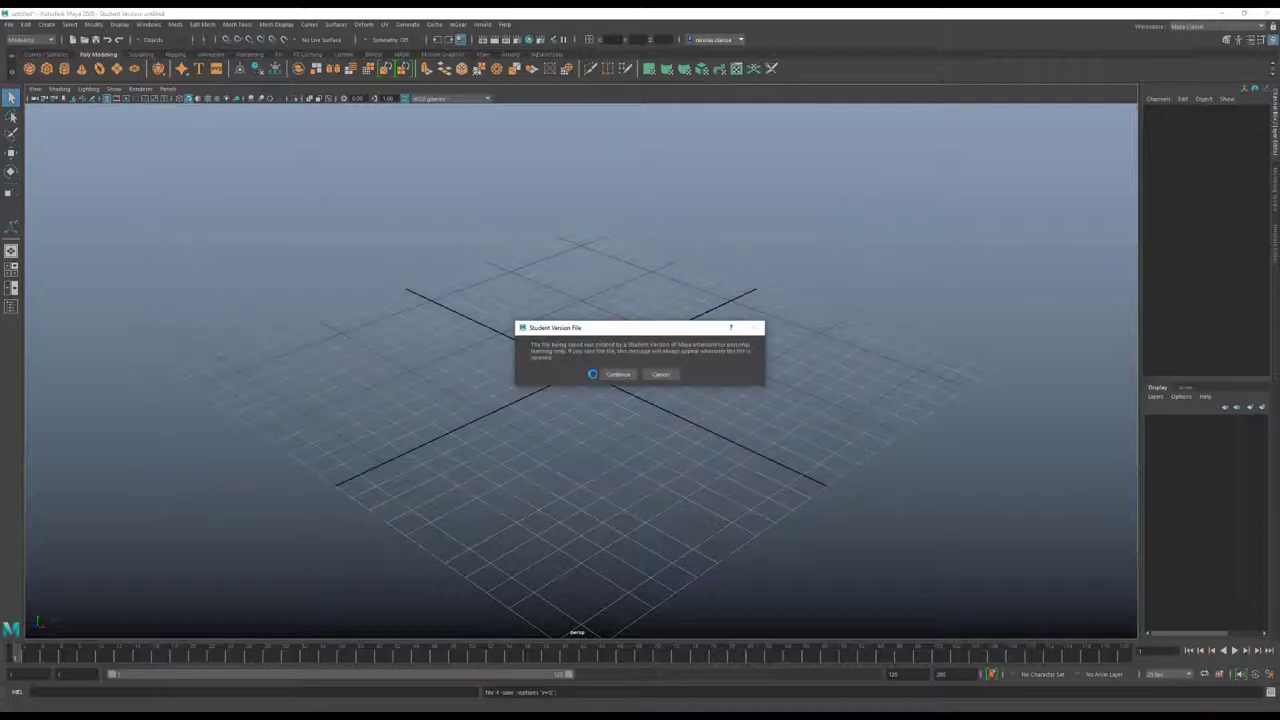
{"action": "left_click", "coordinate": [618, 374]}
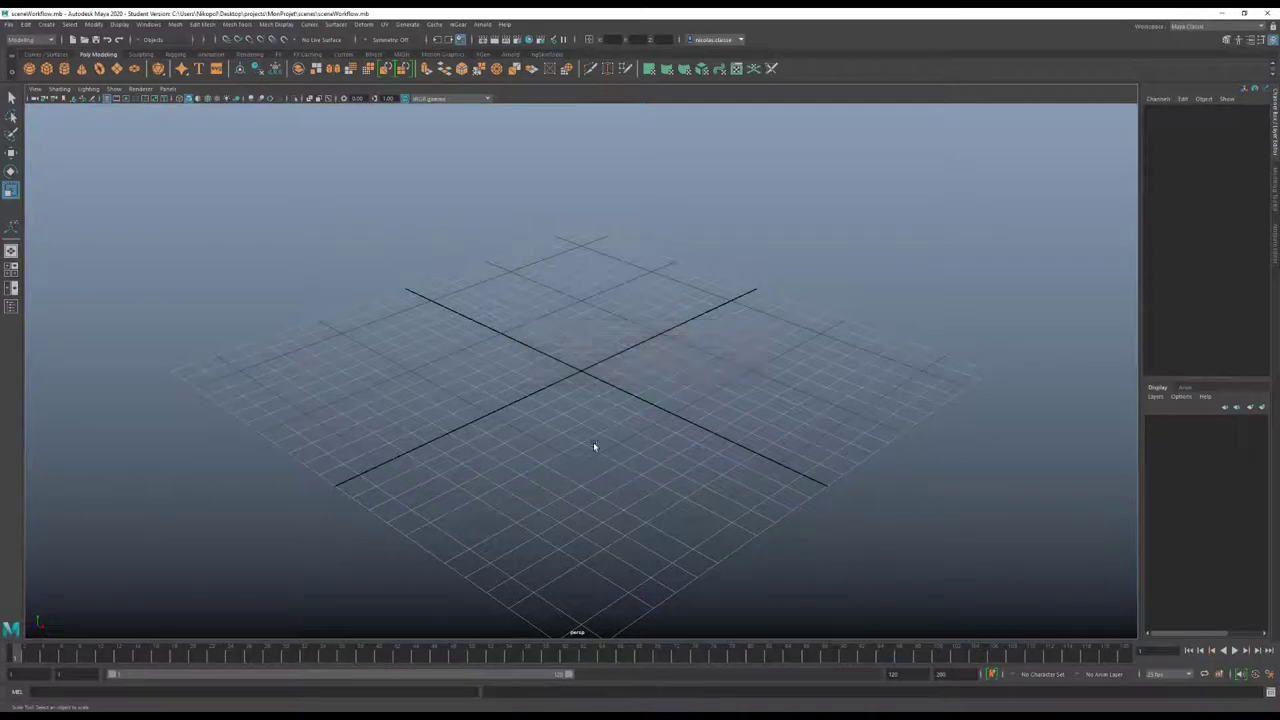
Create polygon sphere pSphere1 on the grid from the polygon shape marking menu
{"action": "right_click", "coordinate": [599, 372], "text": "shift"}
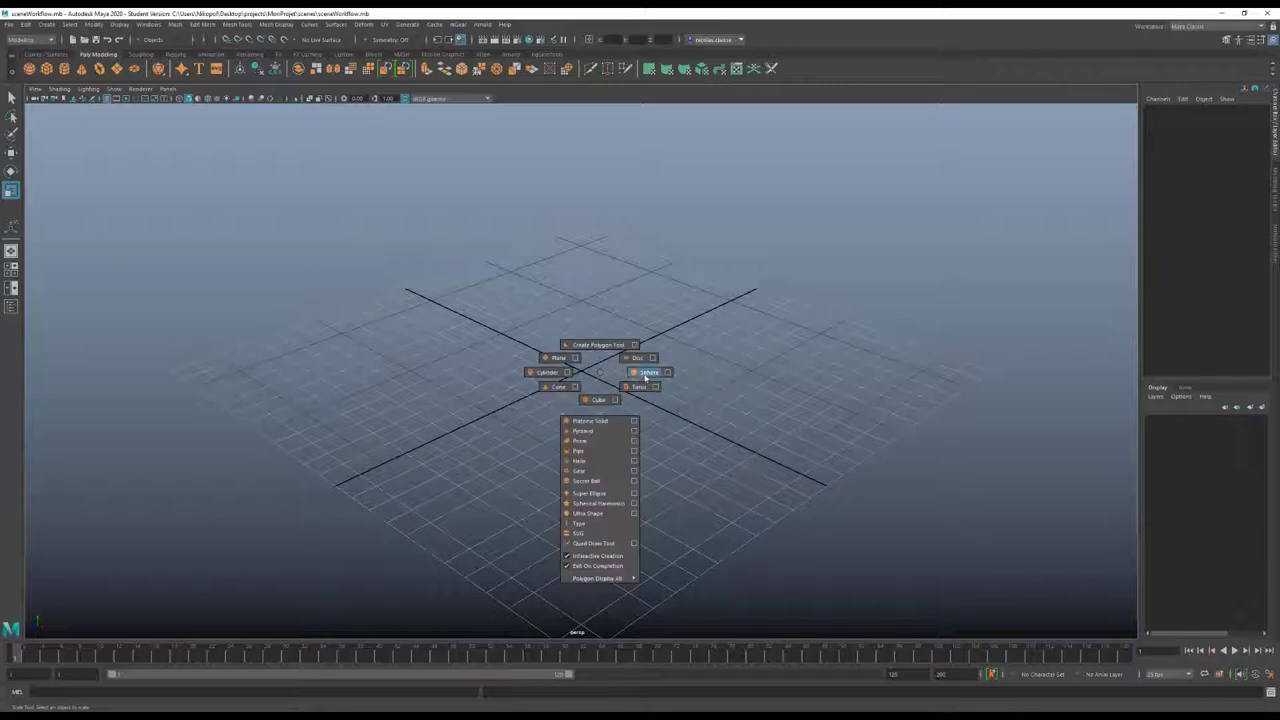
{"action": "left_click", "coordinate": [600, 372]}
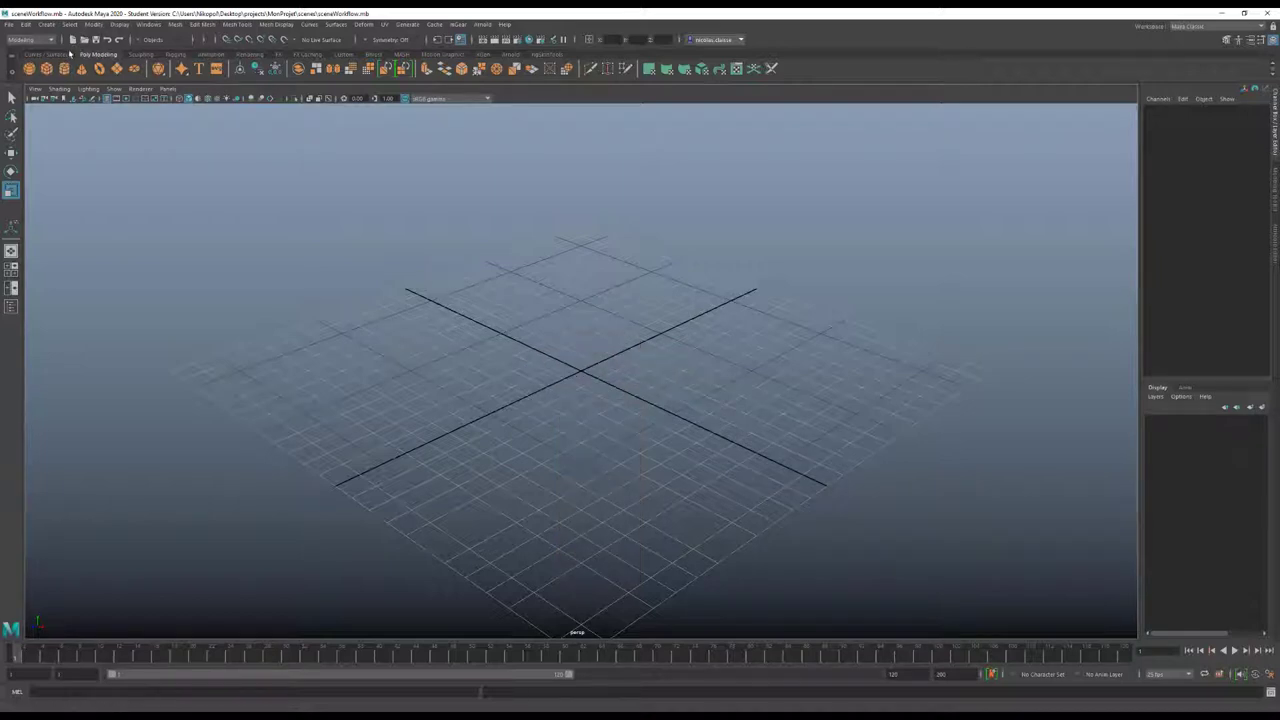
{"action": "left_click", "coordinate": [46, 24]}
{"action": "mouse_move", "coordinate": [77, 60]}
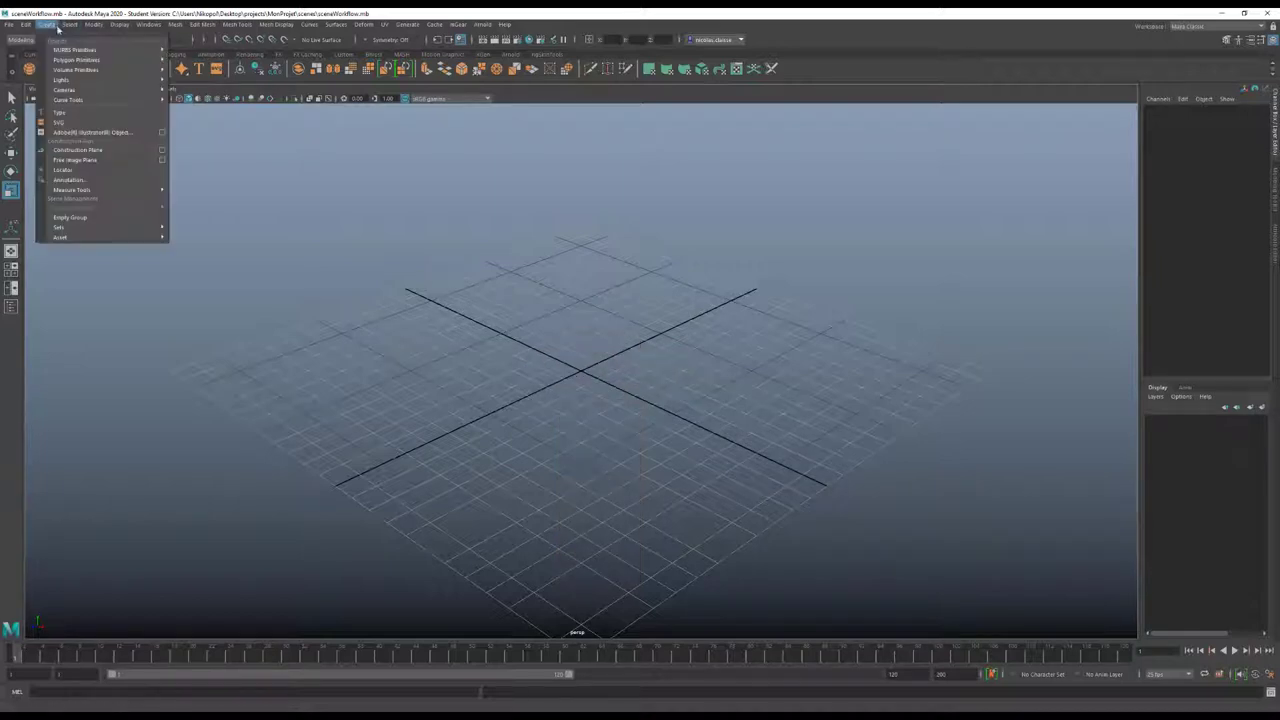
{"action": "left_click", "coordinate": [552, 318]}
{"action": "right_click_drag", "start_coordinate": [552, 320], "coordinate": [600, 319], "text": "shift"}
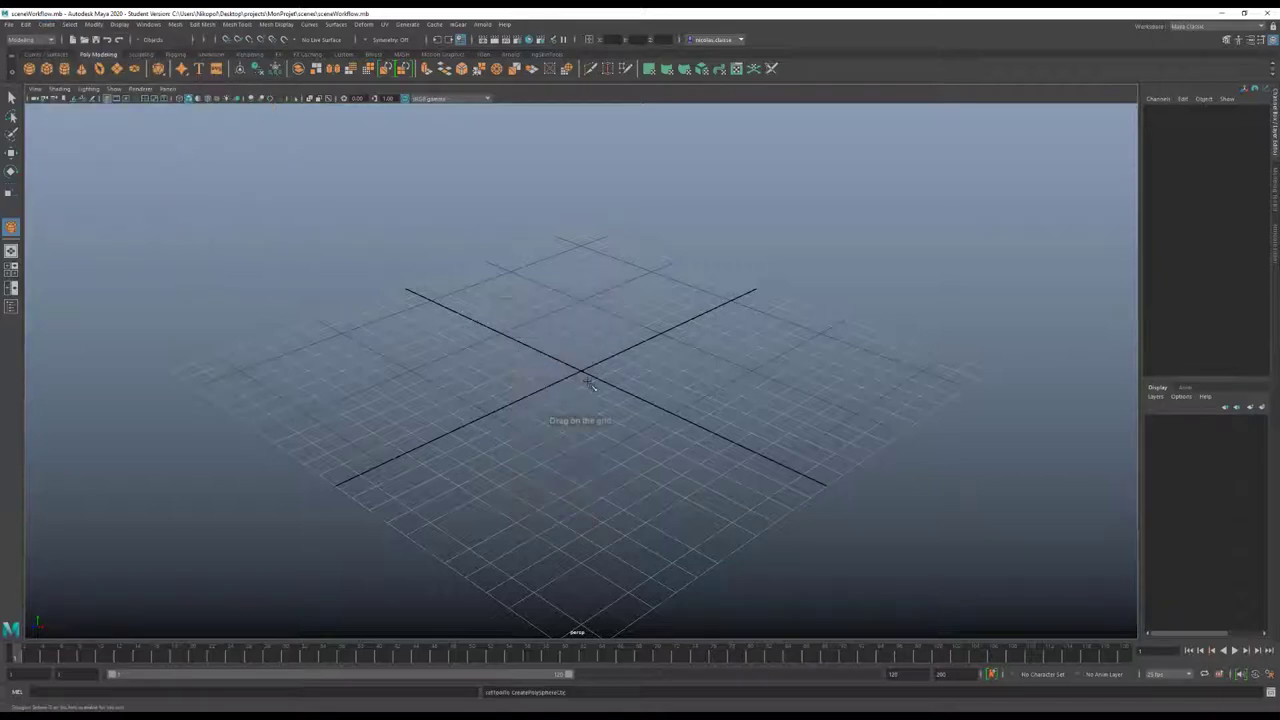
{"action": "left_click", "coordinate": [591, 401]}
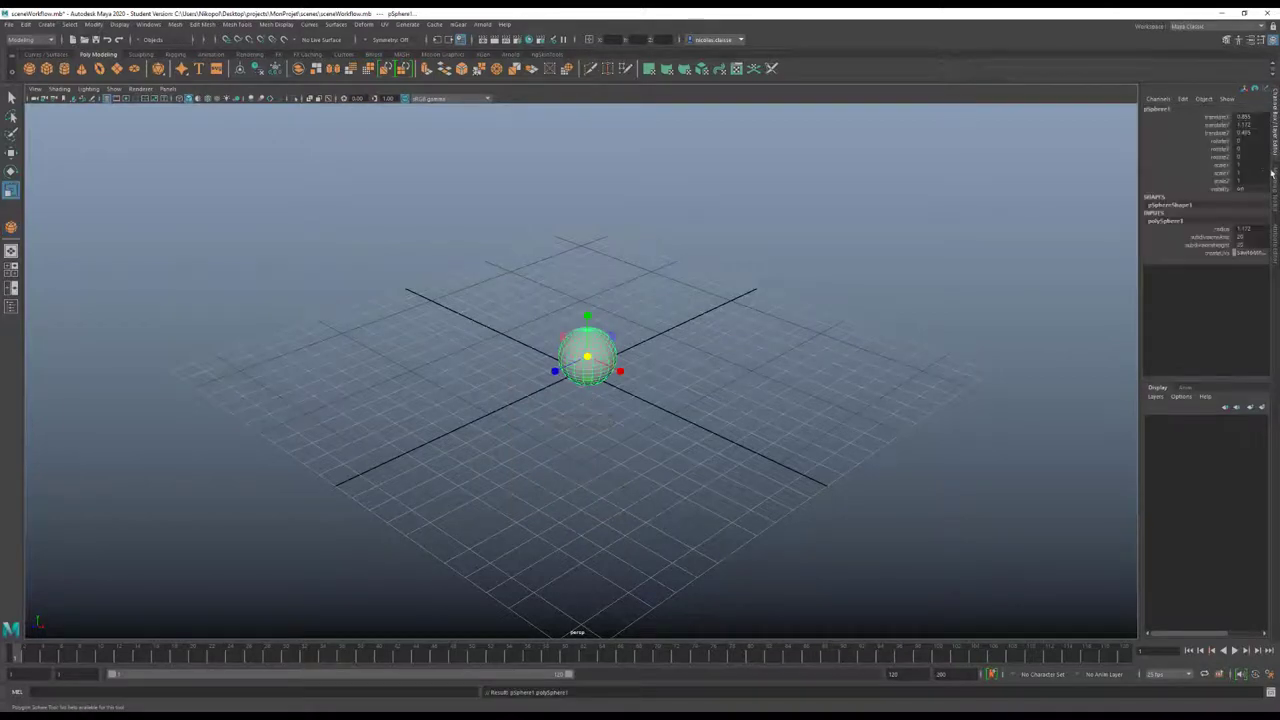
Set the sphere's radius to 1 and its Translate X, Y and Z to 0
{"action": "left_click", "coordinate": [1250, 229]}
{"action": "type", "text": "1"}
{"action": "key", "text": "Return"}
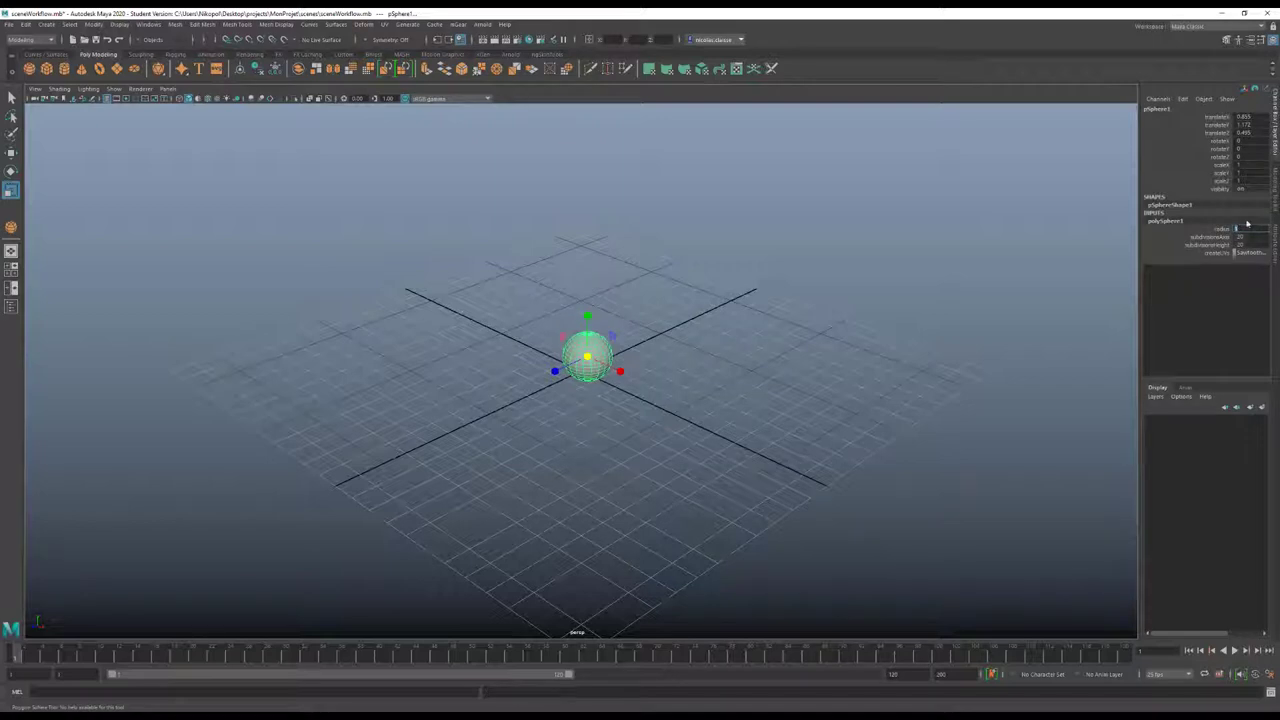
{"action": "left_click_drag", "start_coordinate": [1250, 116], "coordinate": [1245, 133]}
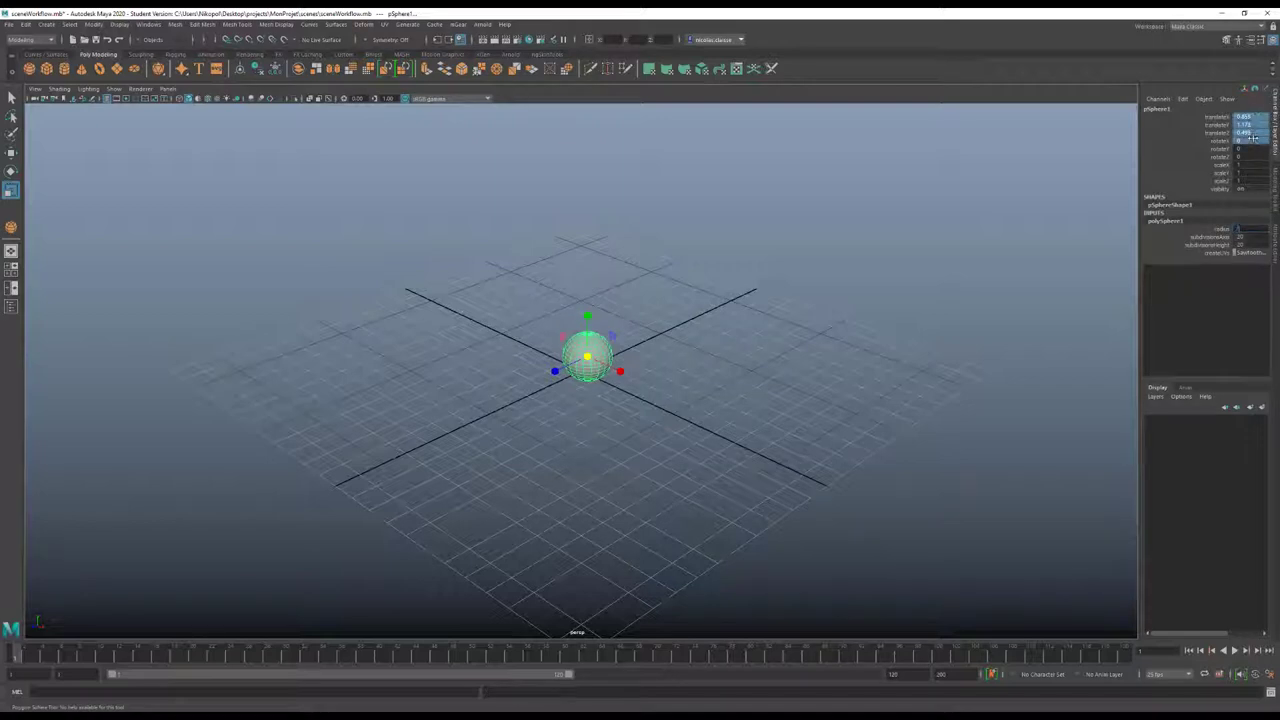
{"action": "type", "text": "0"}
{"action": "key", "text": "Return"}
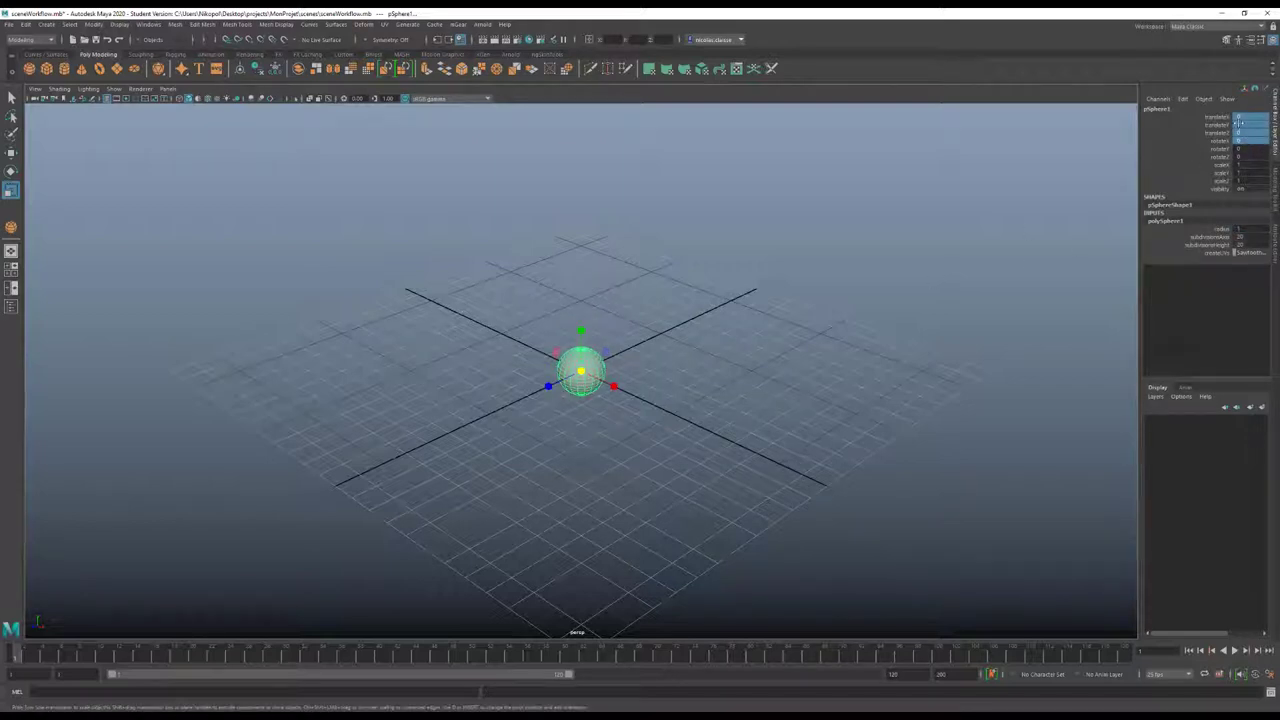
Raise the sphere to Translate Y 4 and edit its axis subdivisions
{"action": "left_click", "coordinate": [1240, 124]}
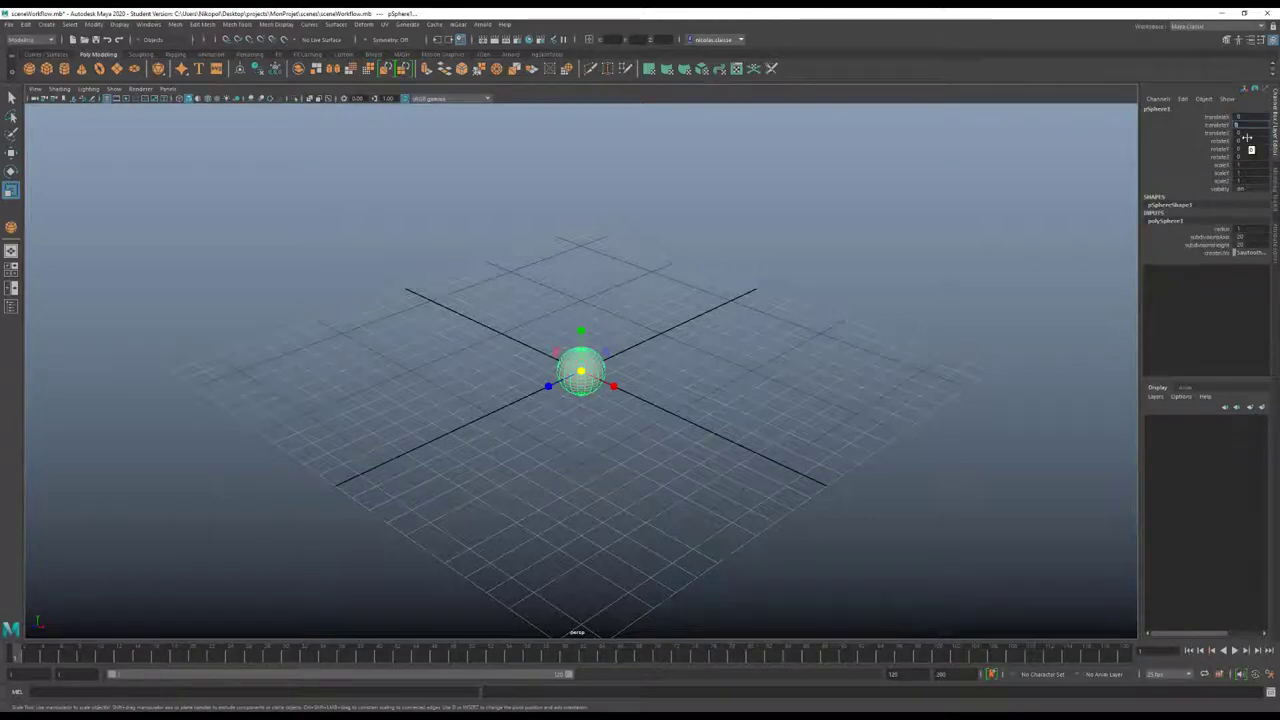
{"action": "key", "text": "Return"}
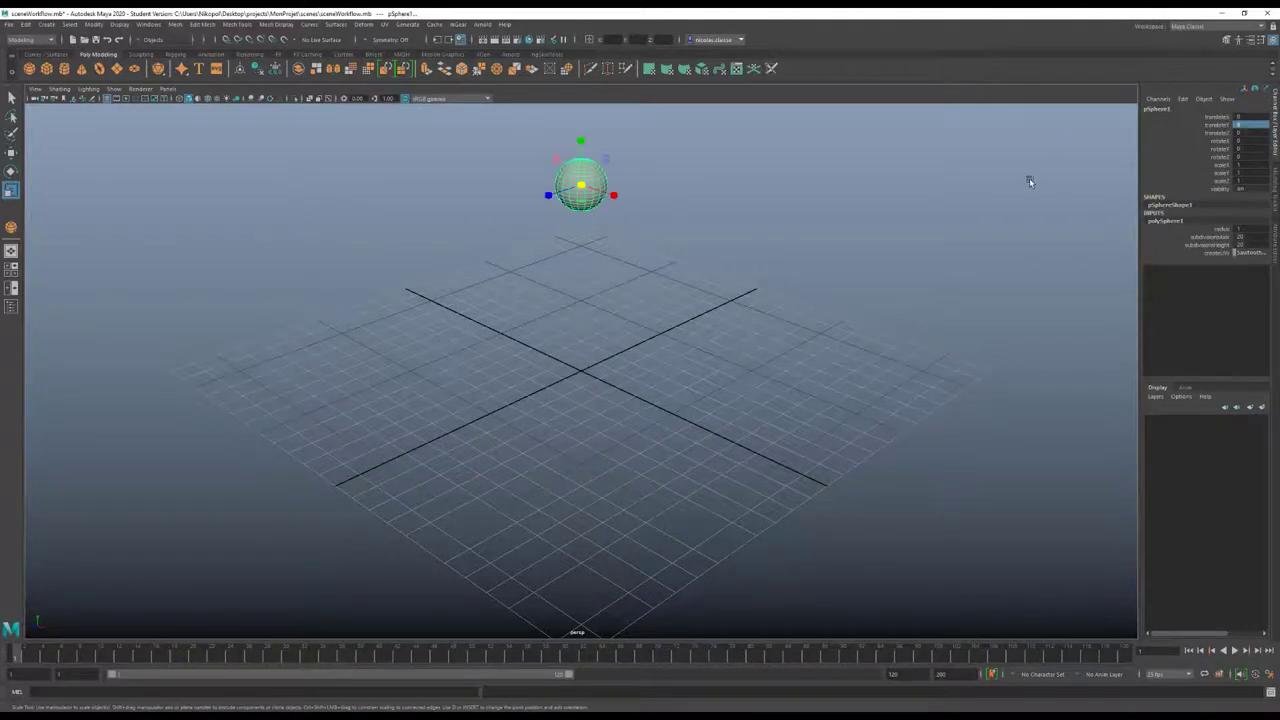
{"action": "left_click", "coordinate": [1255, 124]}
{"action": "key", "text": "Return"}
{"action": "left_click_drag", "start_coordinate": [623, 470], "coordinate": [756, 330], "text": "alt"}
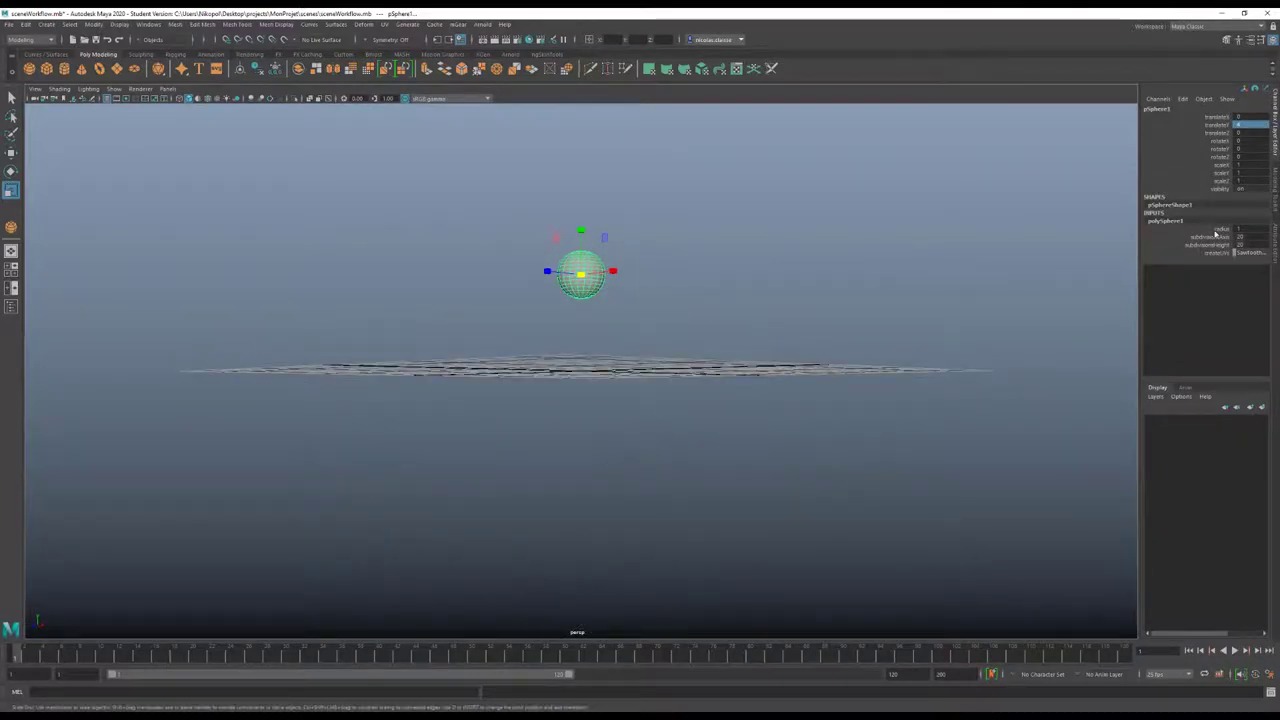
{"action": "left_click", "coordinate": [1250, 237]}
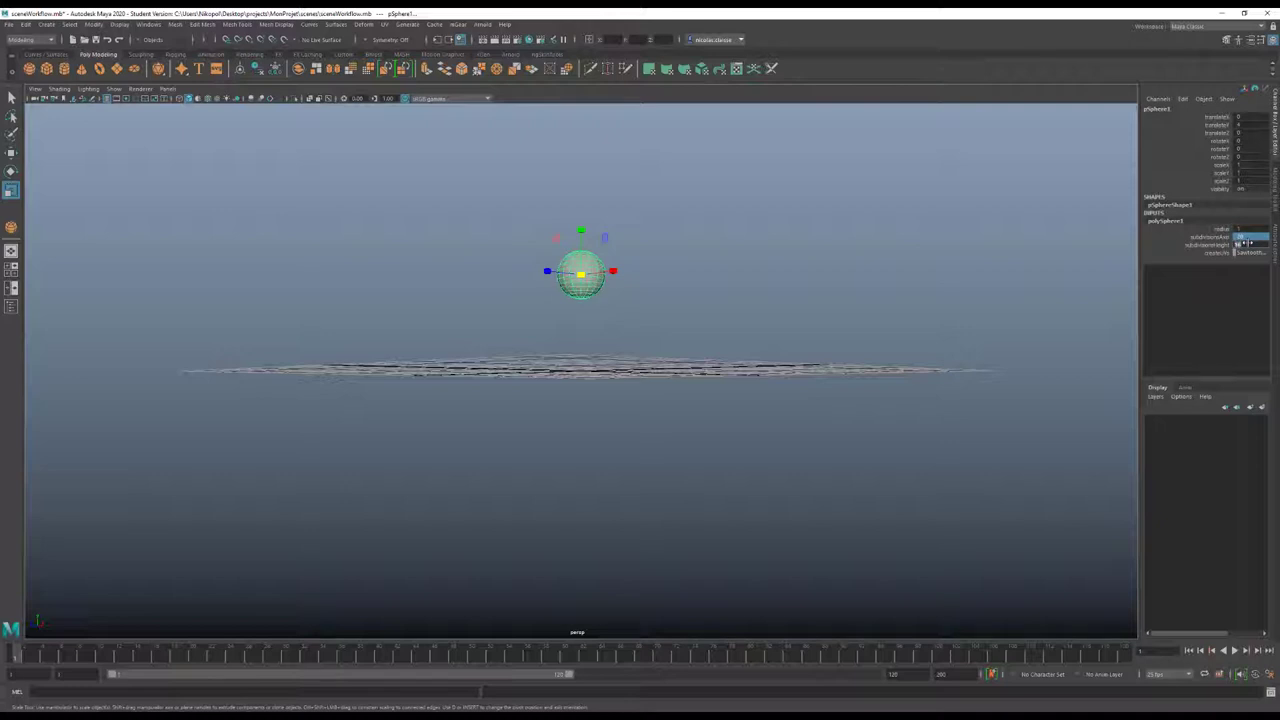
{"action": "mouse_move", "coordinate": [623, 306]}
{"action": "left_mouse_down", "text": "alt"}
{"action": "mouse_move", "coordinate": [622, 375]}
{"action": "mouse_move", "coordinate": [618, 327]}
{"action": "left_mouse_up", "text": "alt"}
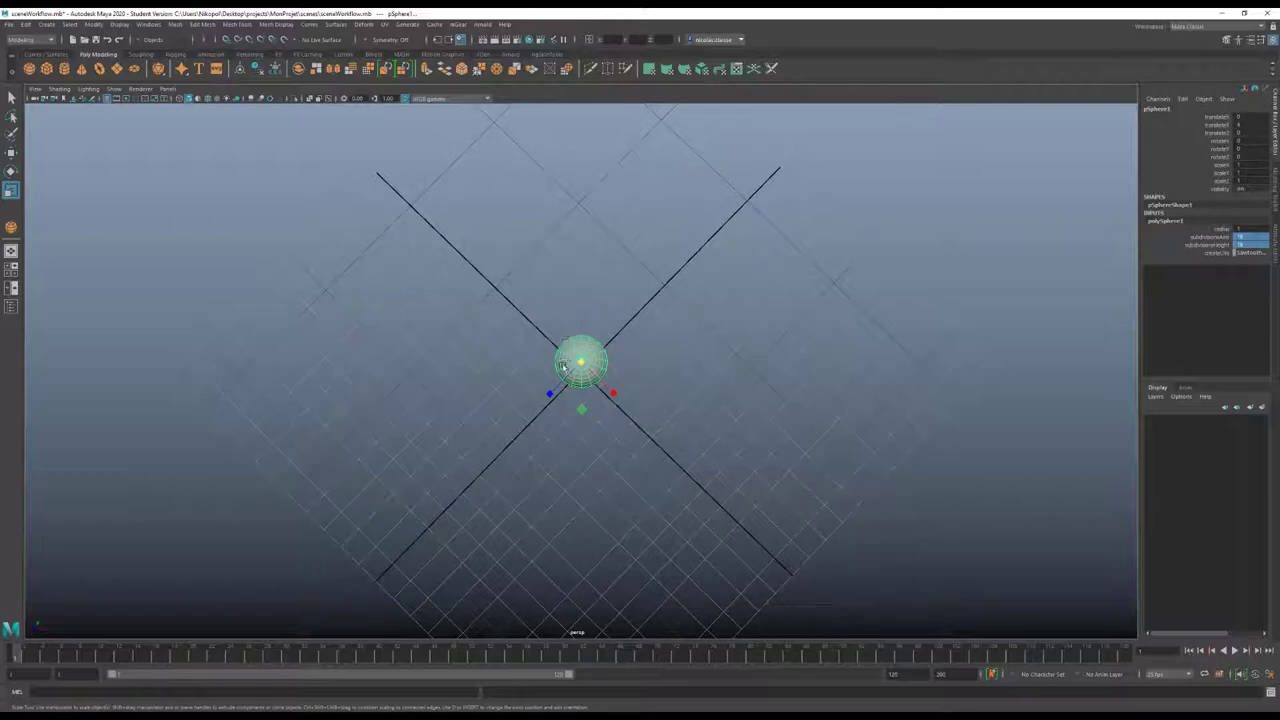
Zoom and frame the view on the sphere, orbit around it, and open the panel's View menu
{"action": "scroll", "coordinate": [566, 384], "scroll_direction": "up", "scroll_amount": 2}
{"action": "scroll", "coordinate": [566, 384], "scroll_direction": "up", "scroll_amount": 2}
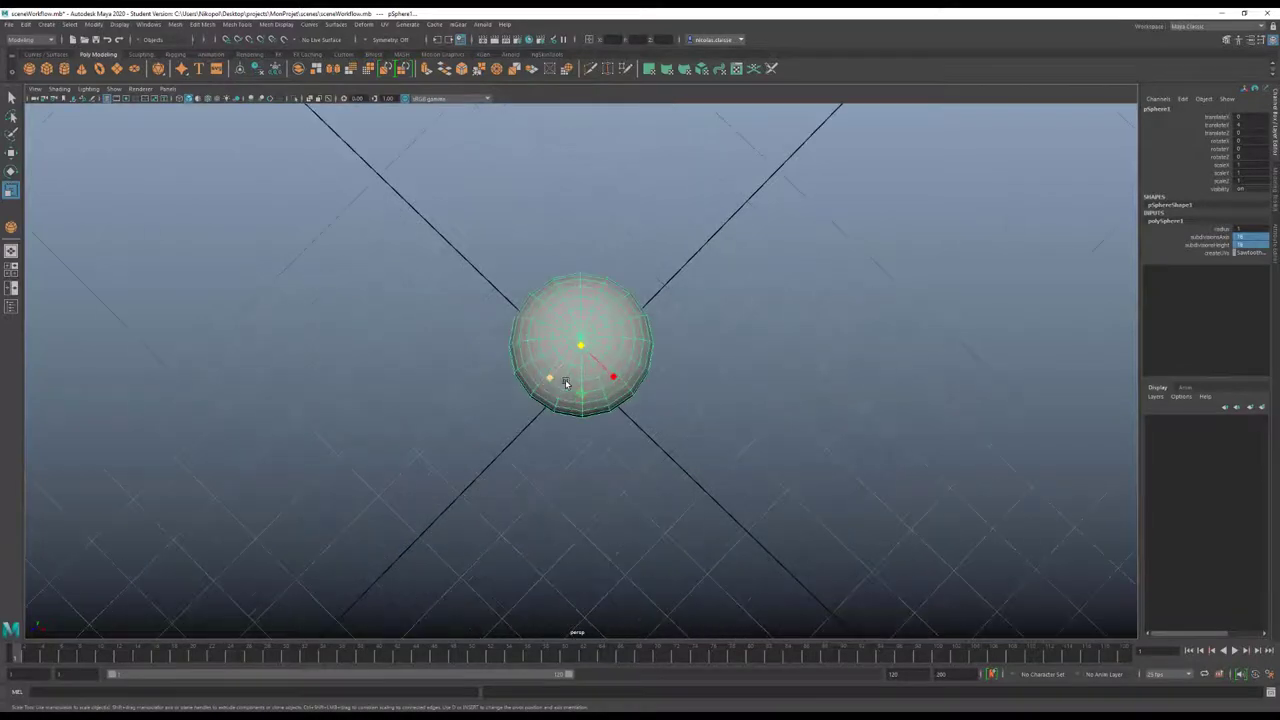
{"action": "scroll", "coordinate": [566, 384], "scroll_direction": "up", "scroll_amount": 2}
{"action": "scroll", "coordinate": [564, 388], "scroll_direction": "up", "scroll_amount": 3}
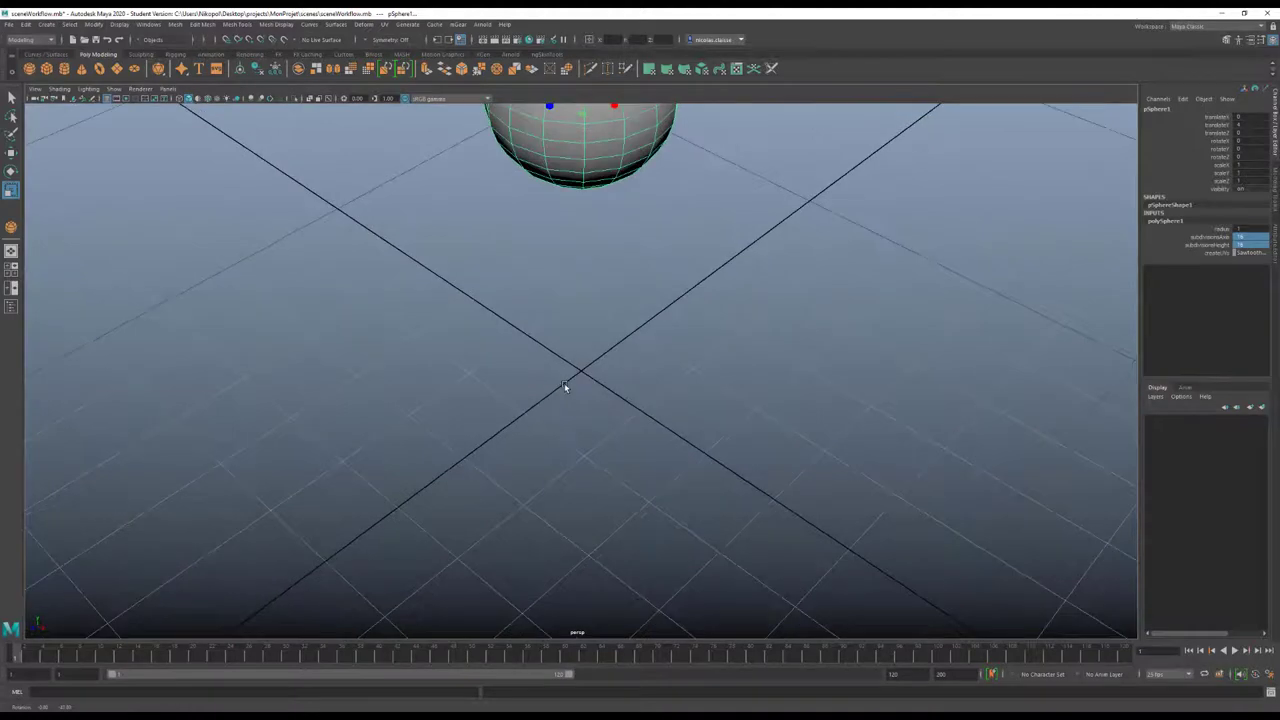
{"action": "key", "text": "f"}
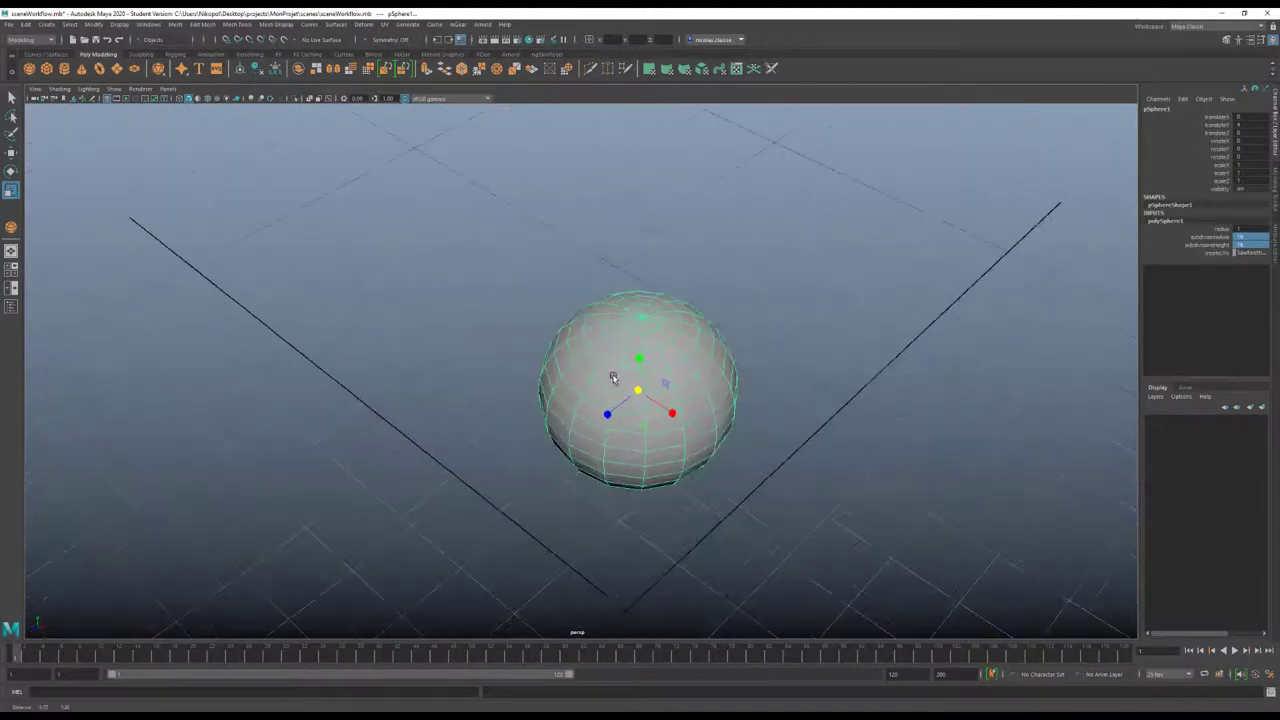
{"action": "scroll", "coordinate": [604, 425], "scroll_direction": "up", "scroll_amount": 3}
{"action": "mouse_move", "coordinate": [600, 415]}
{"action": "left_mouse_down", "text": "alt"}
{"action": "mouse_move", "coordinate": [563, 403]}
{"action": "mouse_move", "coordinate": [611, 434]}
{"action": "mouse_move", "coordinate": [618, 414]}
{"action": "left_mouse_up", "text": "alt"}
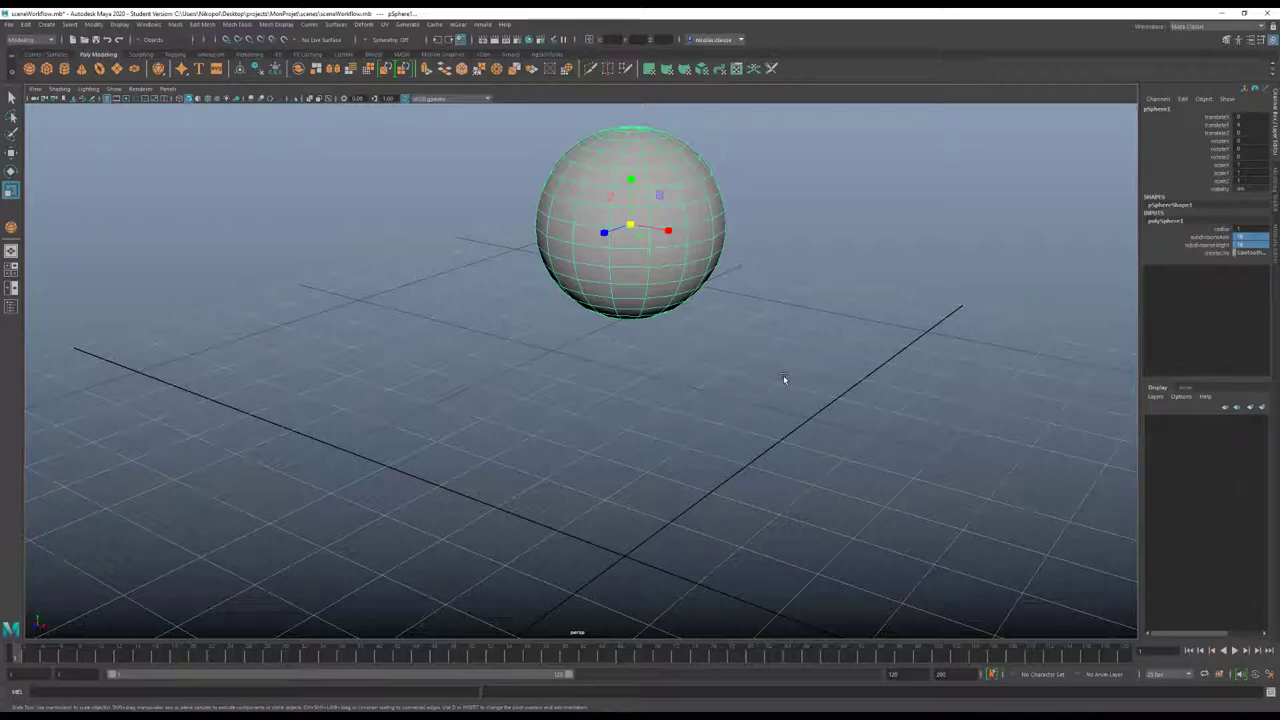
{"action": "mouse_move", "coordinate": [783, 375]}
{"action": "left_mouse_down", "text": "alt"}
{"action": "mouse_move", "coordinate": [657, 377]}
{"action": "mouse_move", "coordinate": [748, 374]}
{"action": "mouse_move", "coordinate": [746, 391]}
{"action": "mouse_move", "coordinate": [742, 358]}
{"action": "mouse_move", "coordinate": [697, 357]}
{"action": "mouse_move", "coordinate": [709, 377]}
{"action": "mouse_move", "coordinate": [769, 380]}
{"action": "mouse_move", "coordinate": [860, 374]}
{"action": "mouse_move", "coordinate": [894, 349]}
{"action": "mouse_move", "coordinate": [831, 323]}
{"action": "mouse_move", "coordinate": [783, 359]}
{"action": "mouse_move", "coordinate": [840, 391]}
{"action": "mouse_move", "coordinate": [843, 360]}
{"action": "mouse_move", "coordinate": [817, 347]}
{"action": "mouse_move", "coordinate": [863, 351]}
{"action": "mouse_move", "coordinate": [860, 380]}
{"action": "mouse_move", "coordinate": [674, 357]}
{"action": "mouse_move", "coordinate": [706, 349]}
{"action": "mouse_move", "coordinate": [717, 369]}
{"action": "left_mouse_up", "text": "alt"}
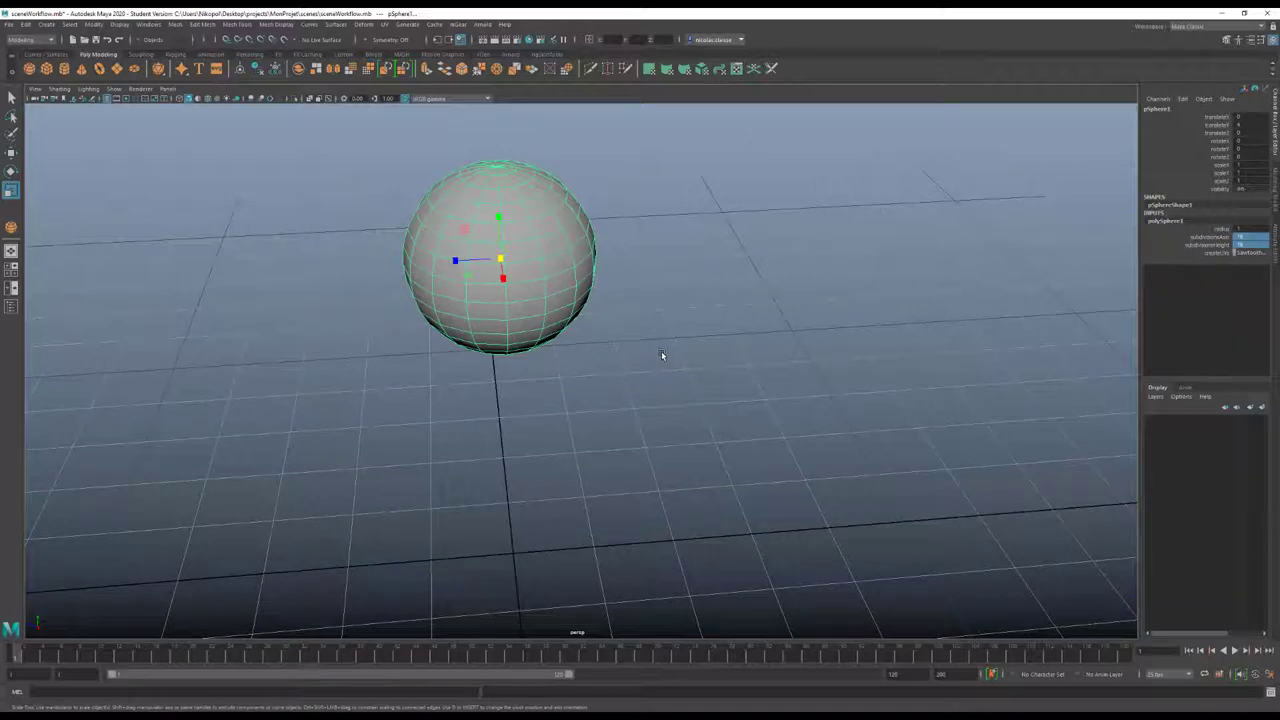
{"action": "key", "text": "f"}
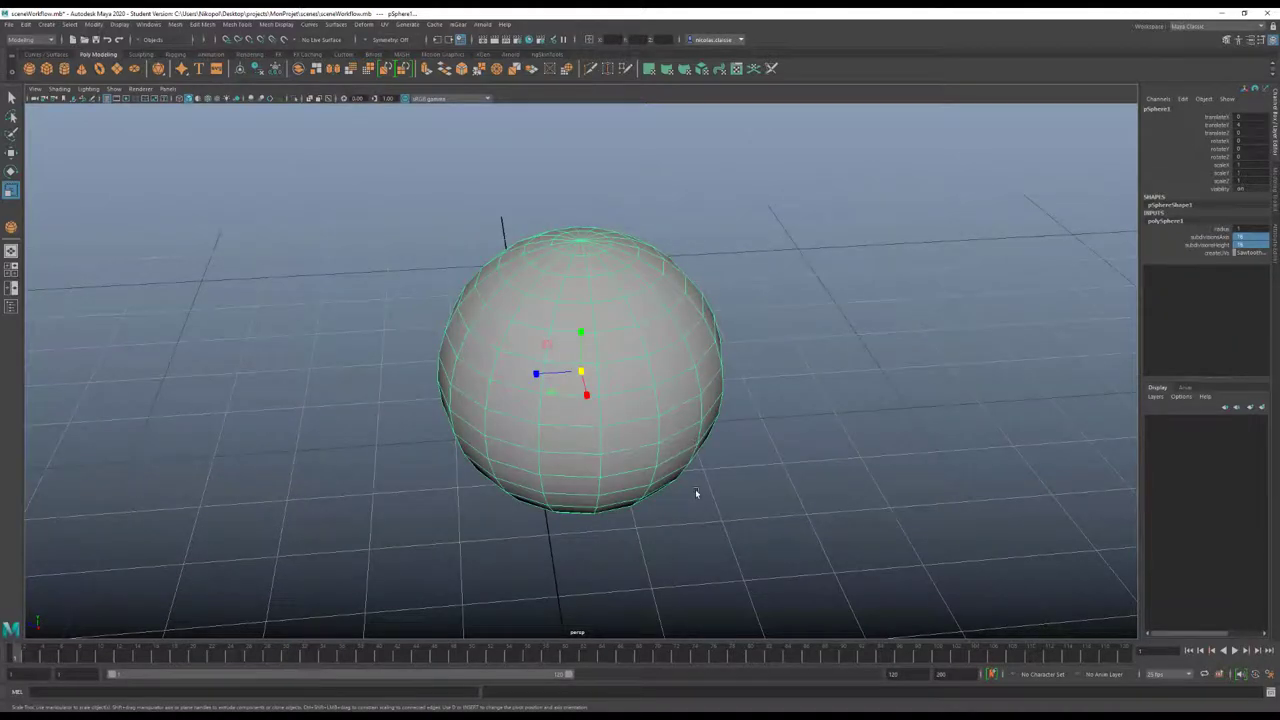
{"action": "mouse_move", "coordinate": [695, 489]}
{"action": "left_mouse_down", "text": "alt"}
{"action": "mouse_move", "coordinate": [709, 460]}
{"action": "mouse_move", "coordinate": [654, 446]}
{"action": "mouse_move", "coordinate": [566, 480]}
{"action": "mouse_move", "coordinate": [632, 526]}
{"action": "mouse_move", "coordinate": [709, 503]}
{"action": "mouse_move", "coordinate": [678, 474]}
{"action": "mouse_move", "coordinate": [677, 495]}
{"action": "left_mouse_up", "text": "alt"}
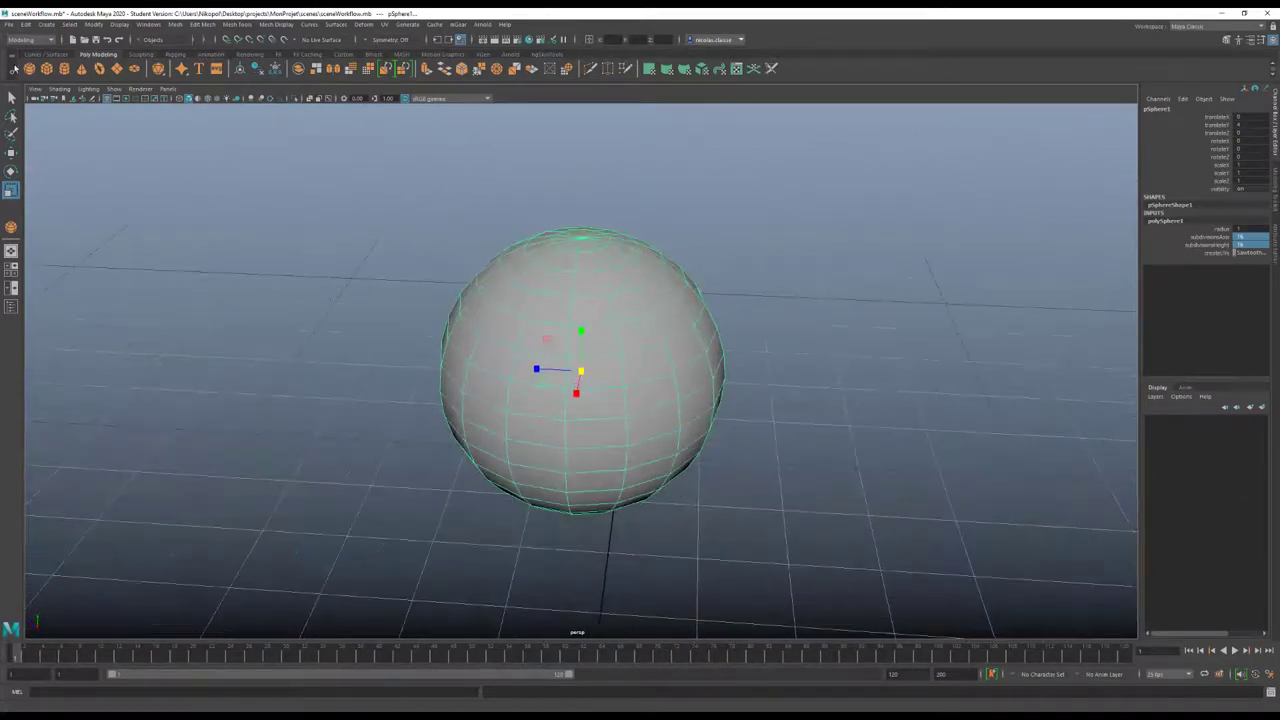
{"action": "left_click", "coordinate": [35, 88]}
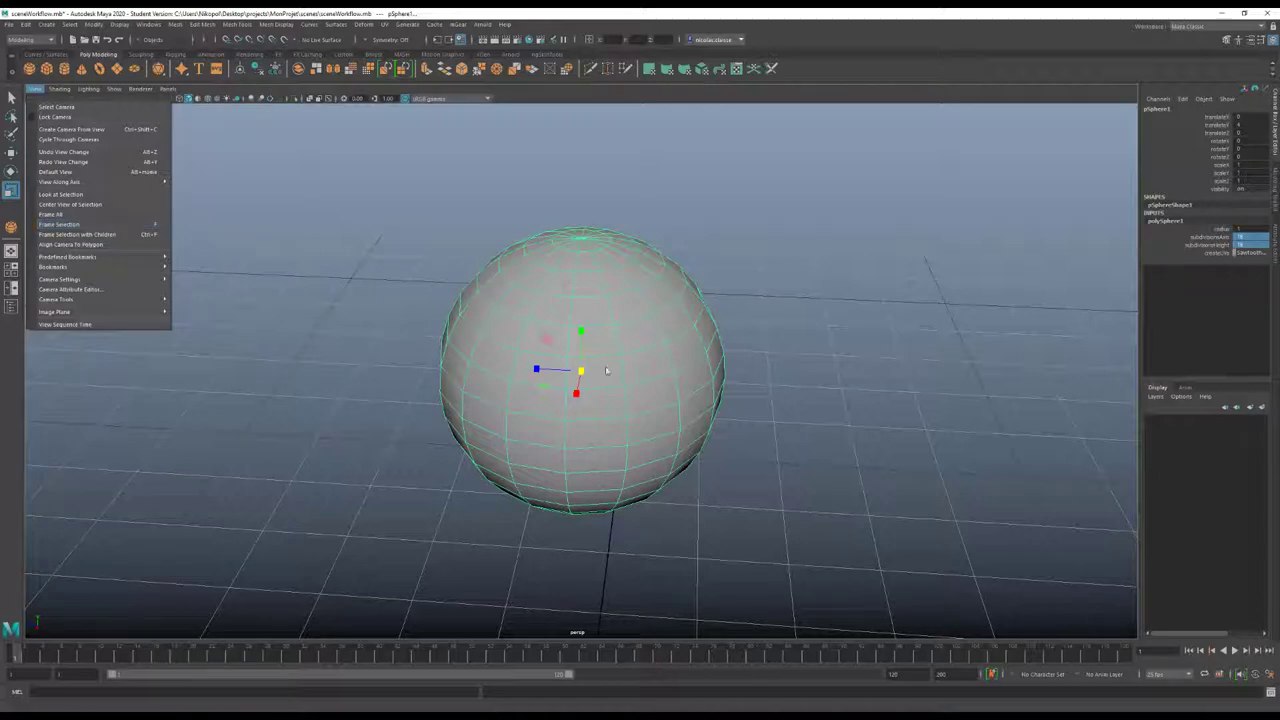
Orbit the perspective camera around the sphere, lower it, and dolly it back
{"action": "left_click", "coordinate": [674, 391]}
{"action": "mouse_move", "coordinate": [669, 383]}
{"action": "left_mouse_down", "text": "alt"}
{"action": "mouse_move", "coordinate": [646, 360]}
{"action": "mouse_move", "coordinate": [586, 397]}
{"action": "mouse_move", "coordinate": [694, 397]}
{"action": "mouse_move", "coordinate": [711, 363]}
{"action": "mouse_move", "coordinate": [616, 350]}
{"action": "mouse_move", "coordinate": [654, 403]}
{"action": "mouse_move", "coordinate": [683, 389]}
{"action": "mouse_move", "coordinate": [671, 381]}
{"action": "left_mouse_up", "text": "alt"}
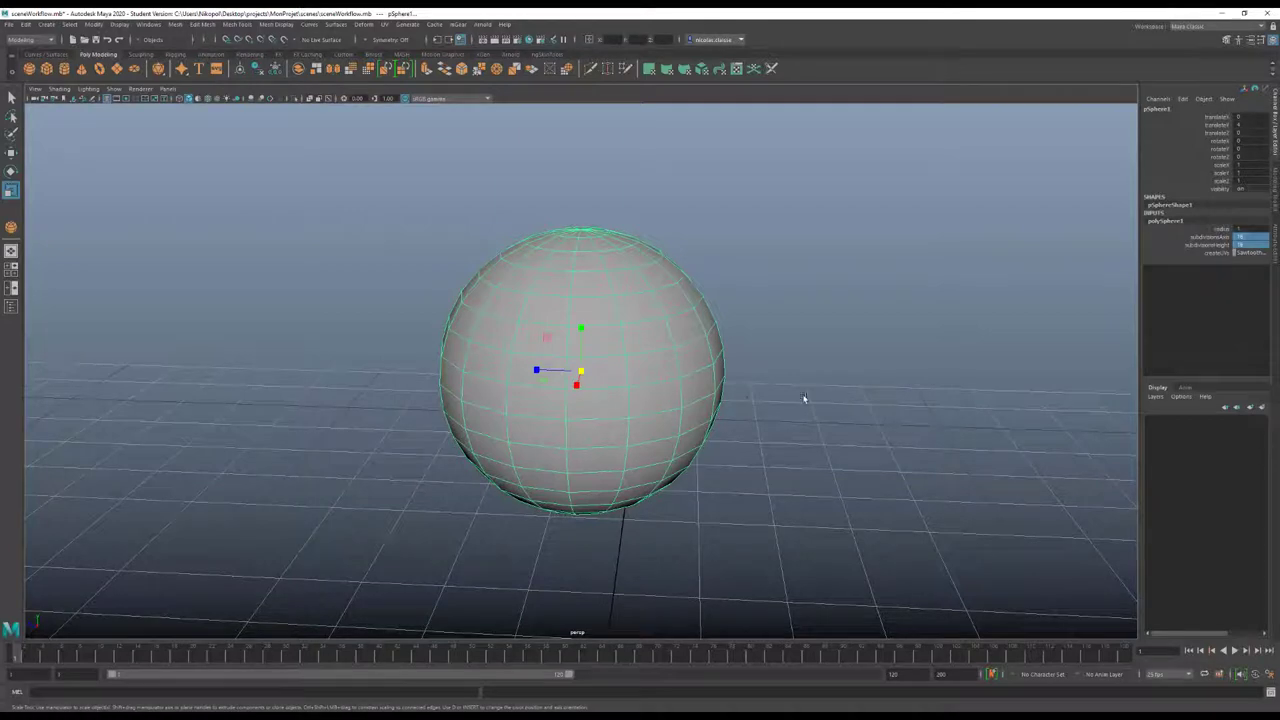
{"action": "mouse_move", "coordinate": [860, 397]}
{"action": "left_mouse_down", "text": "alt"}
{"action": "mouse_move", "coordinate": [403, 403]}
{"action": "mouse_move", "coordinate": [531, 391]}
{"action": "mouse_move", "coordinate": [791, 400]}
{"action": "mouse_move", "coordinate": [743, 405]}
{"action": "left_mouse_up", "text": "alt"}
{"action": "mouse_move", "coordinate": [736, 406]}
{"action": "left_mouse_down", "text": "alt"}
{"action": "mouse_move", "coordinate": [631, 397]}
{"action": "mouse_move", "coordinate": [691, 397]}
{"action": "left_mouse_up", "text": "alt"}
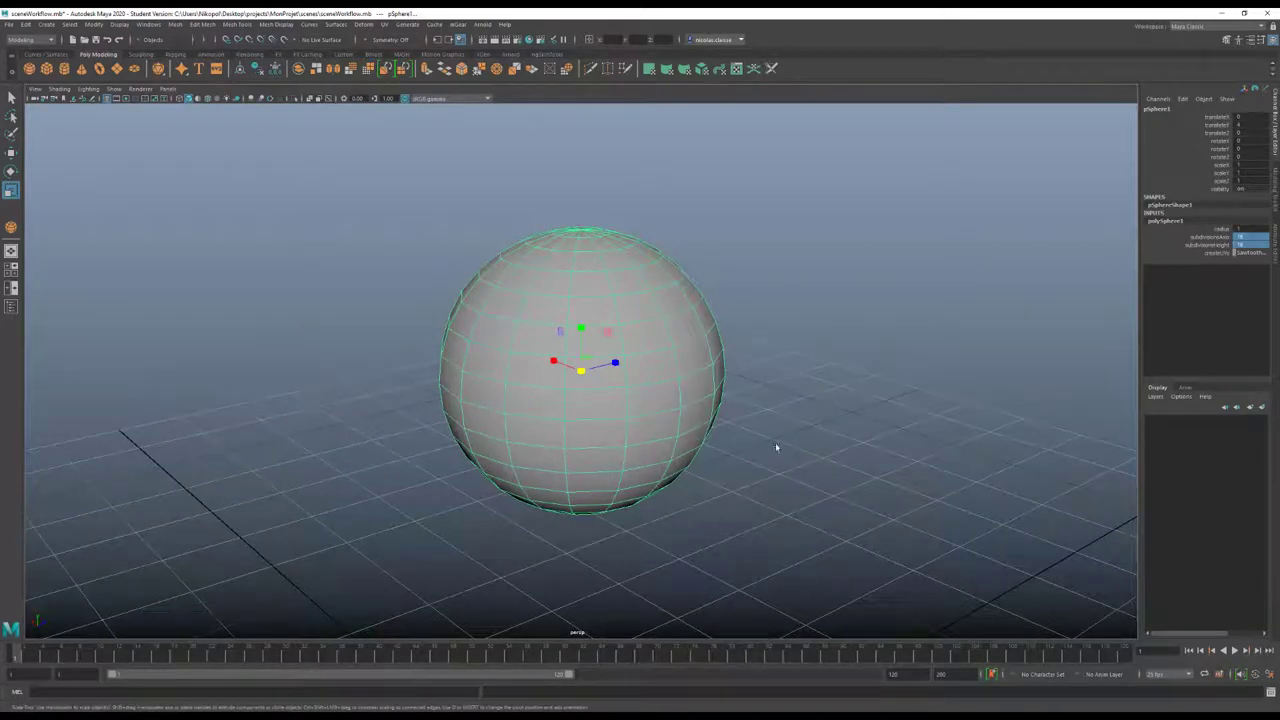
{"action": "mouse_move", "coordinate": [789, 458]}
{"action": "left_mouse_down", "text": "alt"}
{"action": "mouse_move", "coordinate": [800, 414]}
{"action": "mouse_move", "coordinate": [806, 493]}
{"action": "mouse_move", "coordinate": [806, 466]}
{"action": "left_mouse_up", "text": "alt"}
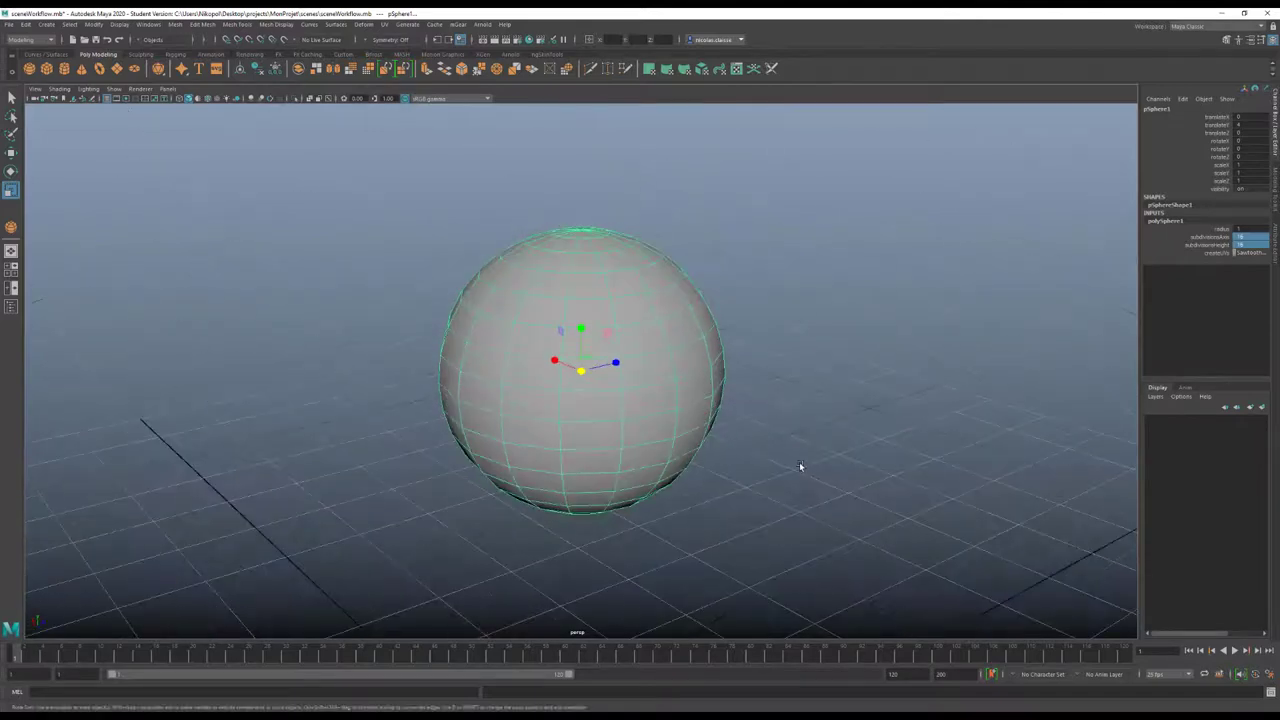
{"action": "mouse_move", "coordinate": [799, 465]}
{"action": "right_mouse_down", "text": "alt"}
{"action": "mouse_move", "coordinate": [537, 420]}
{"action": "mouse_move", "coordinate": [385, 371]}
{"action": "right_mouse_up", "text": "alt"}
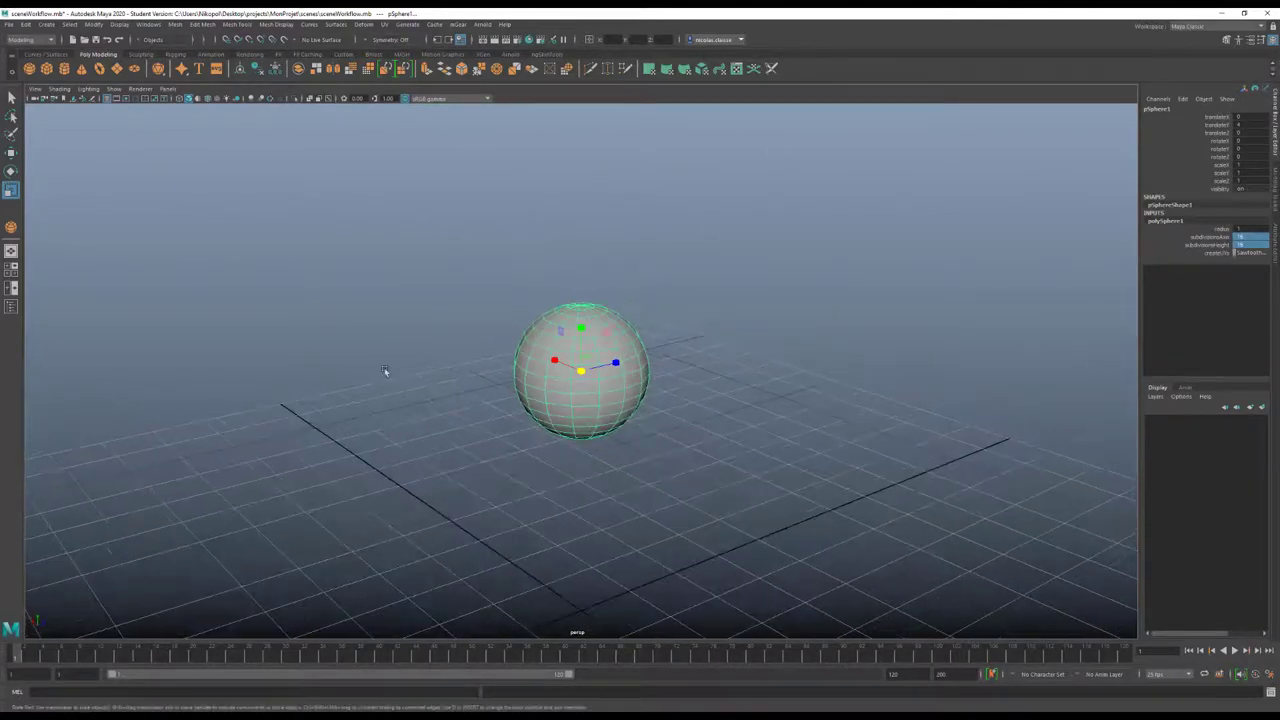
Show the four-view layout, return to a single persp view, zoom, and deselect the sphere
{"action": "left_click", "coordinate": [12, 270]}
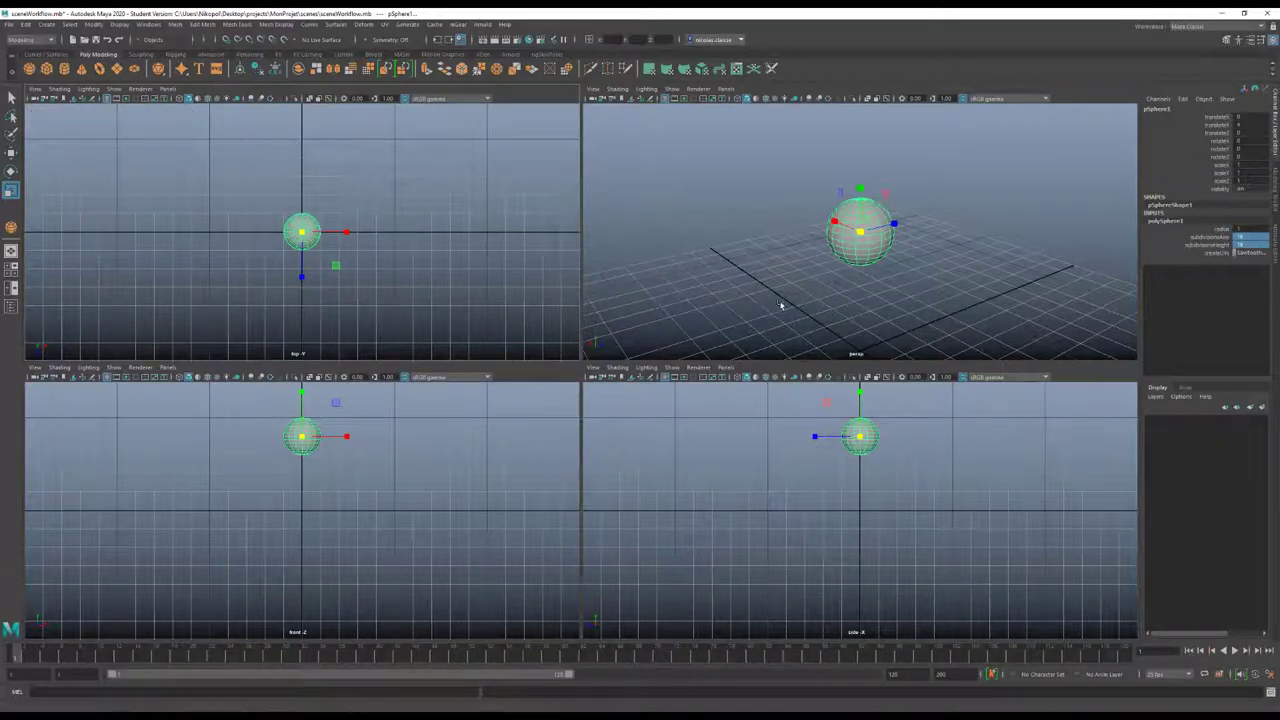
{"action": "key", "text": "space"}
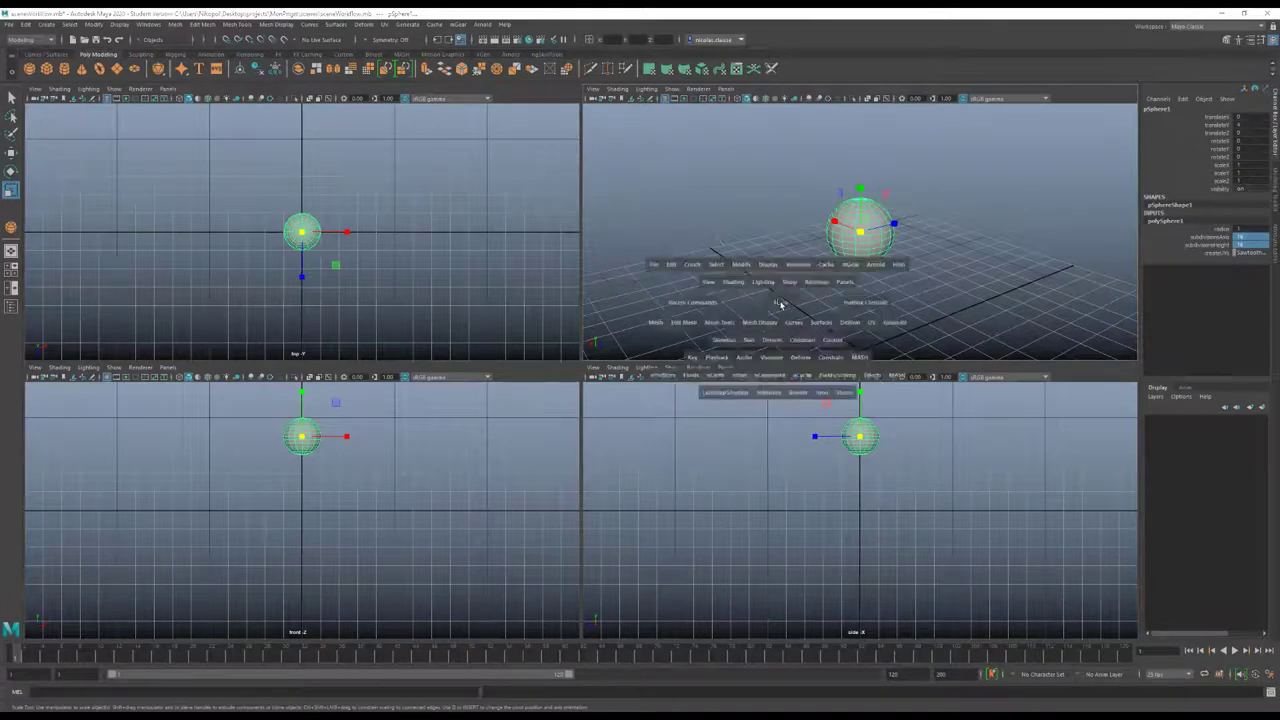
{"action": "scroll", "coordinate": [661, 402], "scroll_direction": "up", "scroll_amount": 2}
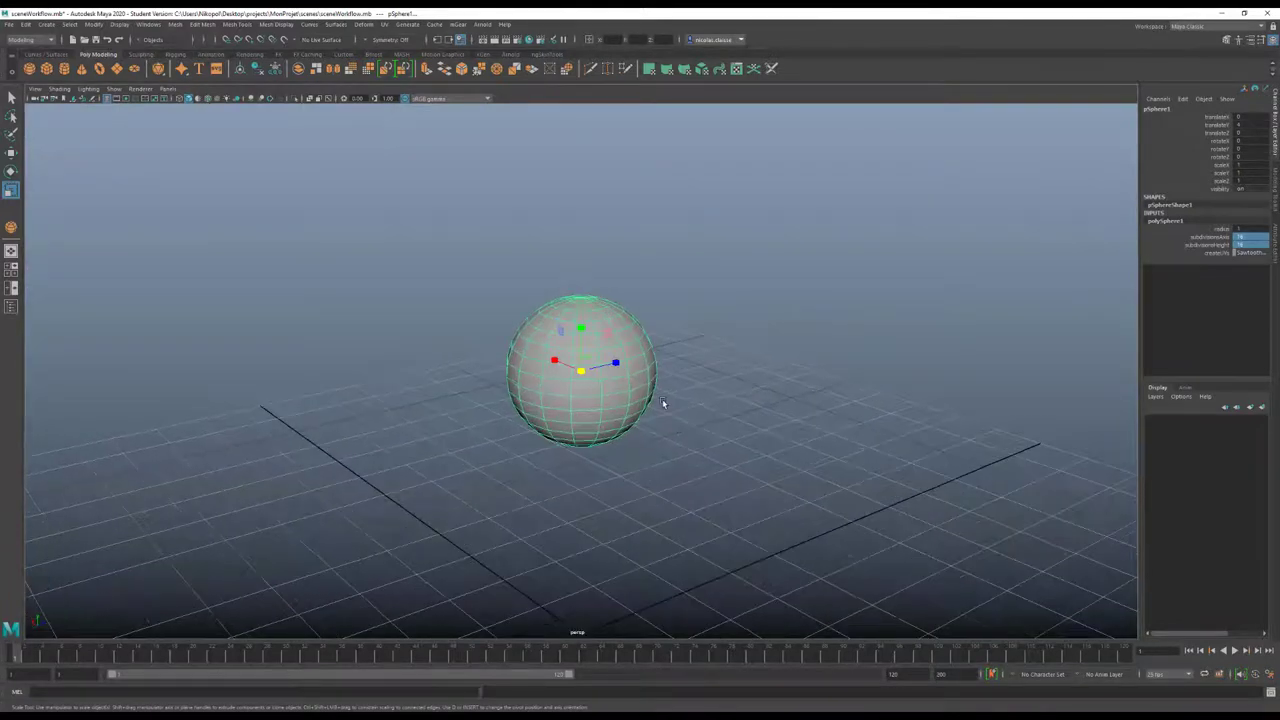
{"action": "scroll", "coordinate": [661, 402], "scroll_direction": "up", "scroll_amount": 3}
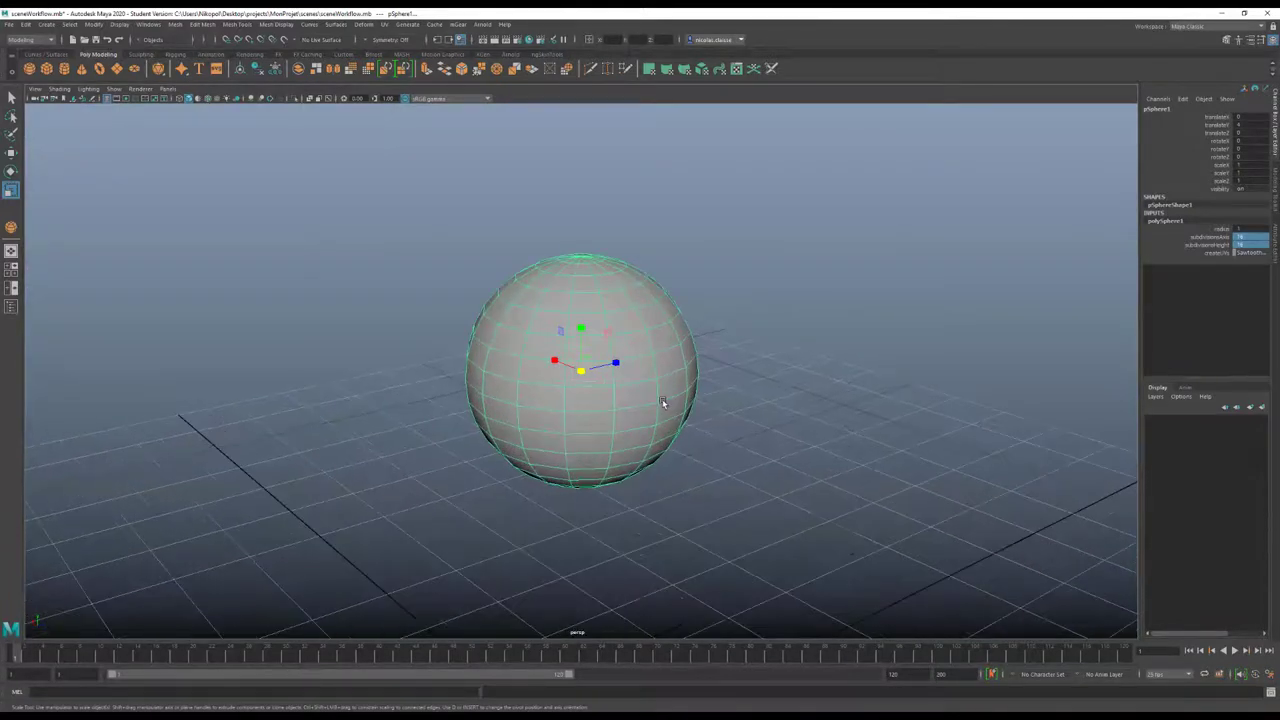
{"action": "left_click", "coordinate": [763, 450]}
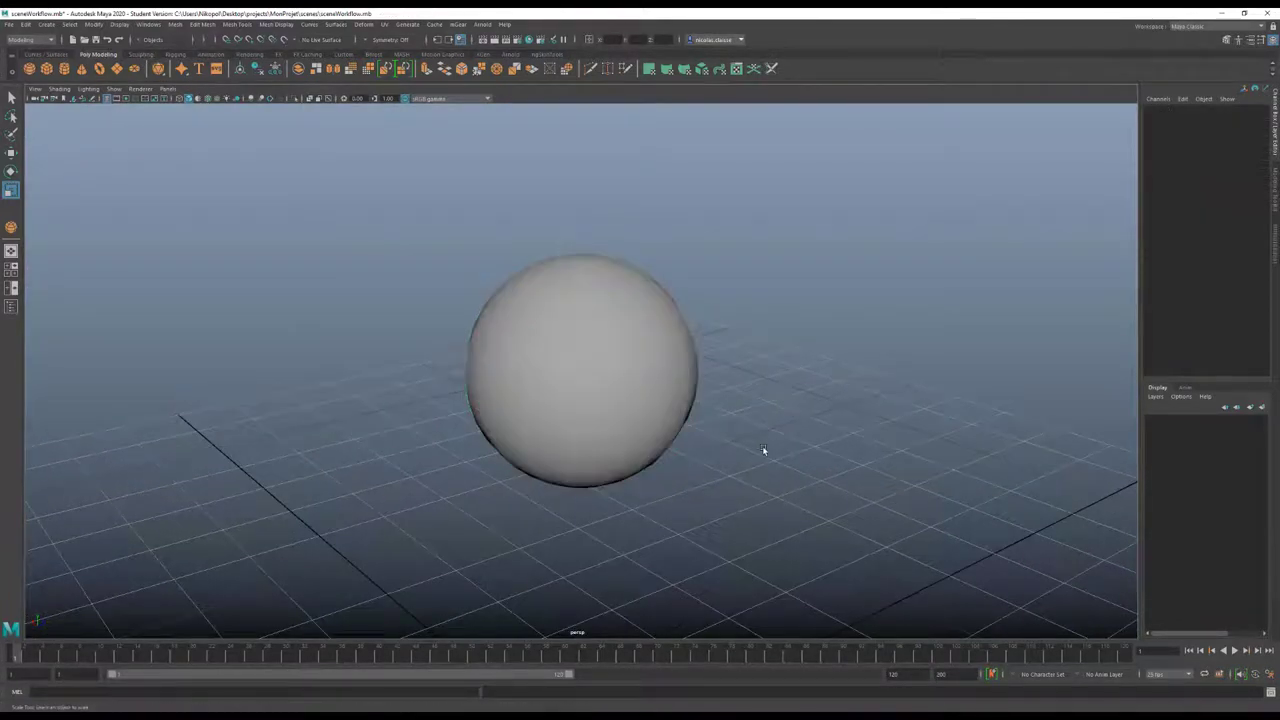
Select the sphere, orbit around it, and zoom in and out
{"action": "left_click", "coordinate": [624, 395]}
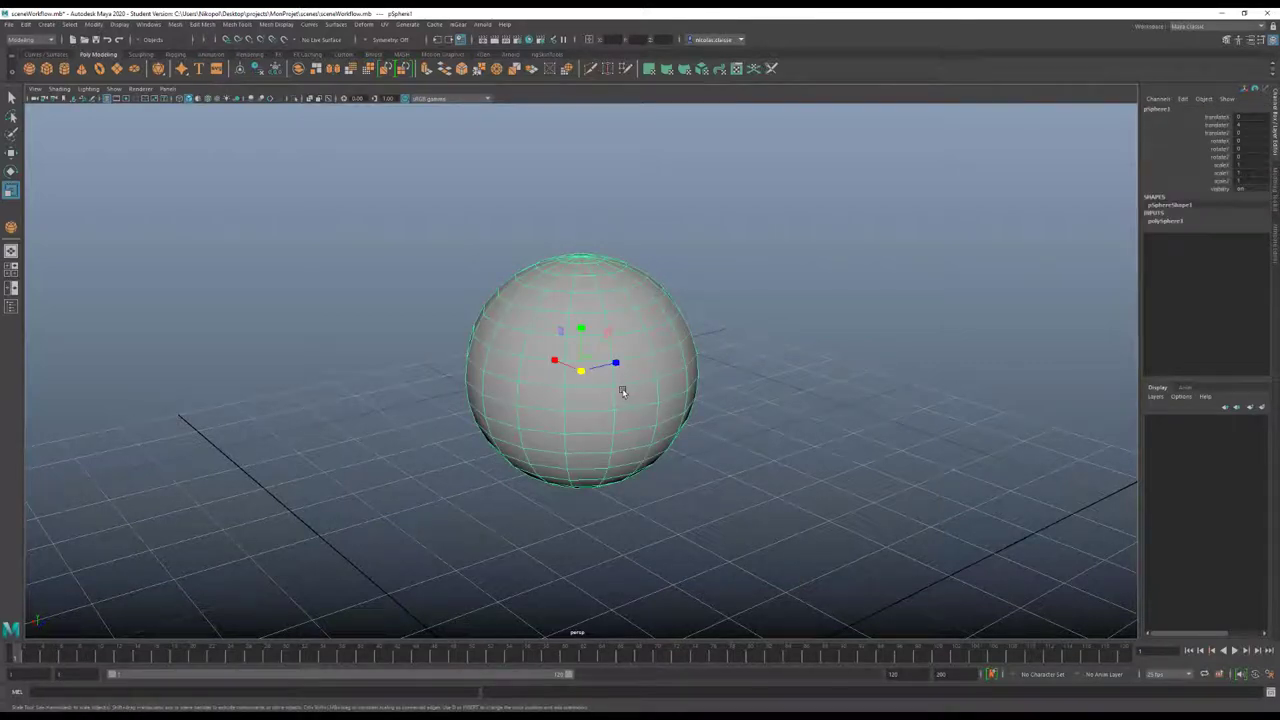
{"action": "mouse_move", "coordinate": [621, 386]}
{"action": "left_mouse_down", "text": "alt"}
{"action": "mouse_move", "coordinate": [618, 345]}
{"action": "mouse_move", "coordinate": [622, 397]}
{"action": "mouse_move", "coordinate": [623, 380]}
{"action": "left_mouse_up", "text": "alt"}
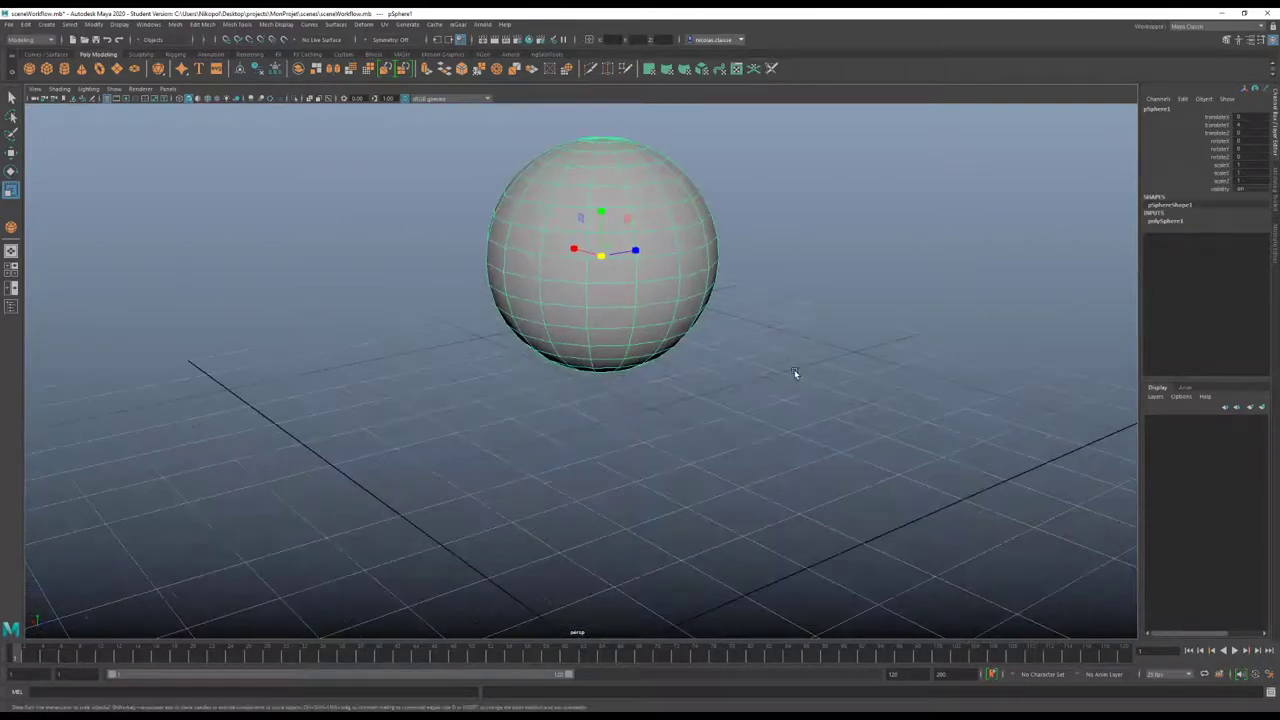
{"action": "mouse_move", "coordinate": [792, 373]}
{"action": "left_mouse_down", "text": "alt"}
{"action": "mouse_move", "coordinate": [757, 370]}
{"action": "mouse_move", "coordinate": [805, 381]}
{"action": "mouse_move", "coordinate": [835, 370]}
{"action": "mouse_move", "coordinate": [769, 371]}
{"action": "mouse_move", "coordinate": [831, 369]}
{"action": "mouse_move", "coordinate": [774, 371]}
{"action": "mouse_move", "coordinate": [861, 386]}
{"action": "mouse_move", "coordinate": [861, 401]}
{"action": "mouse_move", "coordinate": [869, 389]}
{"action": "mouse_move", "coordinate": [868, 505]}
{"action": "mouse_move", "coordinate": [866, 408]}
{"action": "left_mouse_up", "text": "alt"}
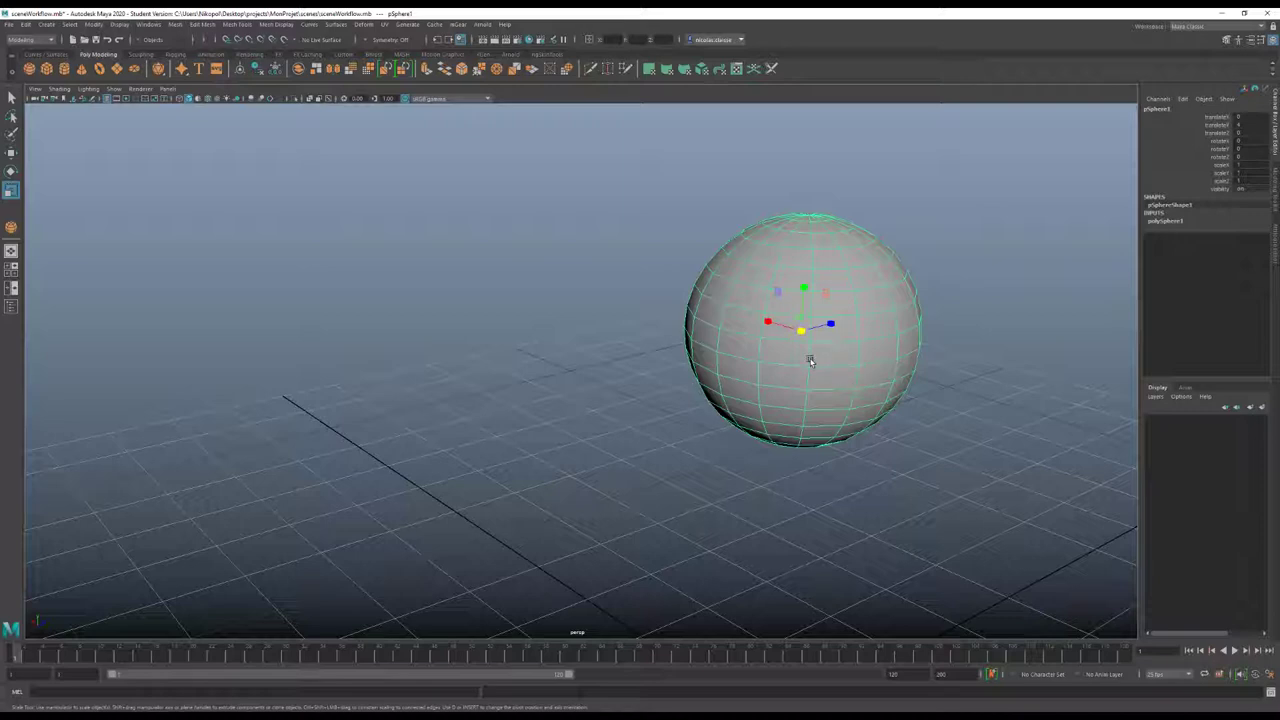
{"action": "scroll", "coordinate": [810, 361], "scroll_direction": "down", "scroll_amount": 1}
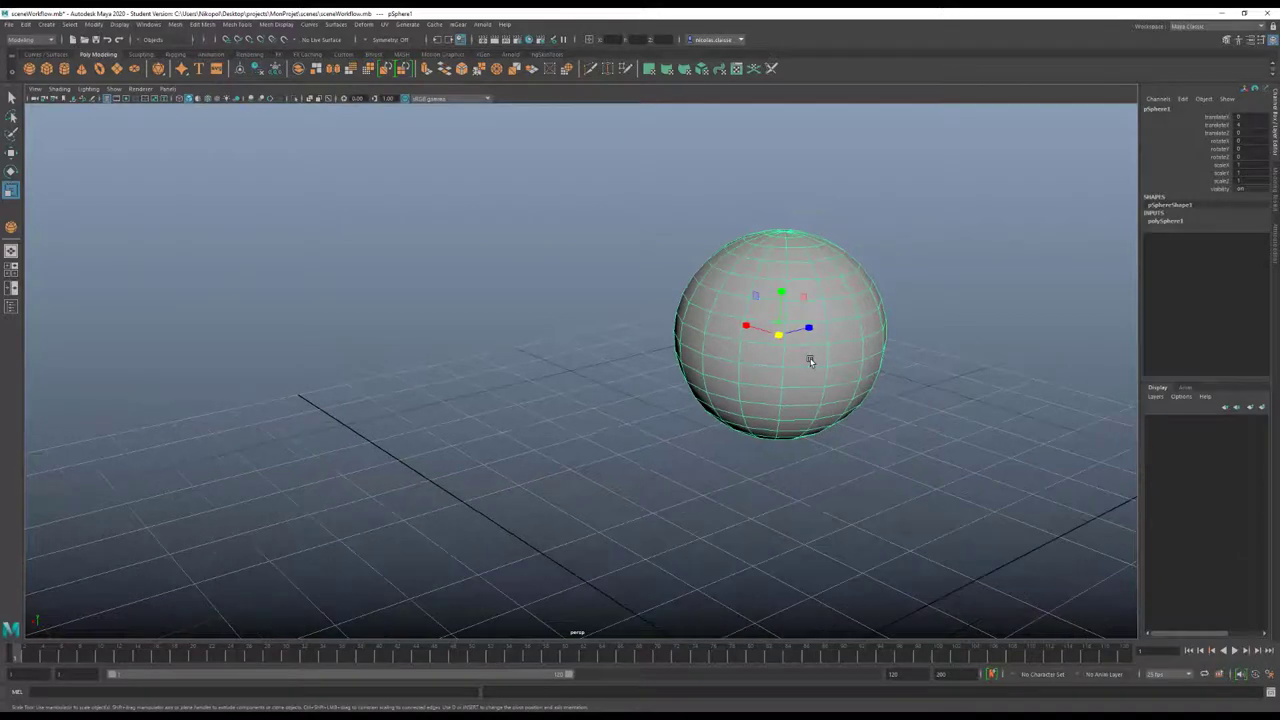
{"action": "scroll", "coordinate": [810, 361], "scroll_direction": "down", "scroll_amount": 1}
{"action": "scroll", "coordinate": [810, 361], "scroll_direction": "down", "scroll_amount": 1}
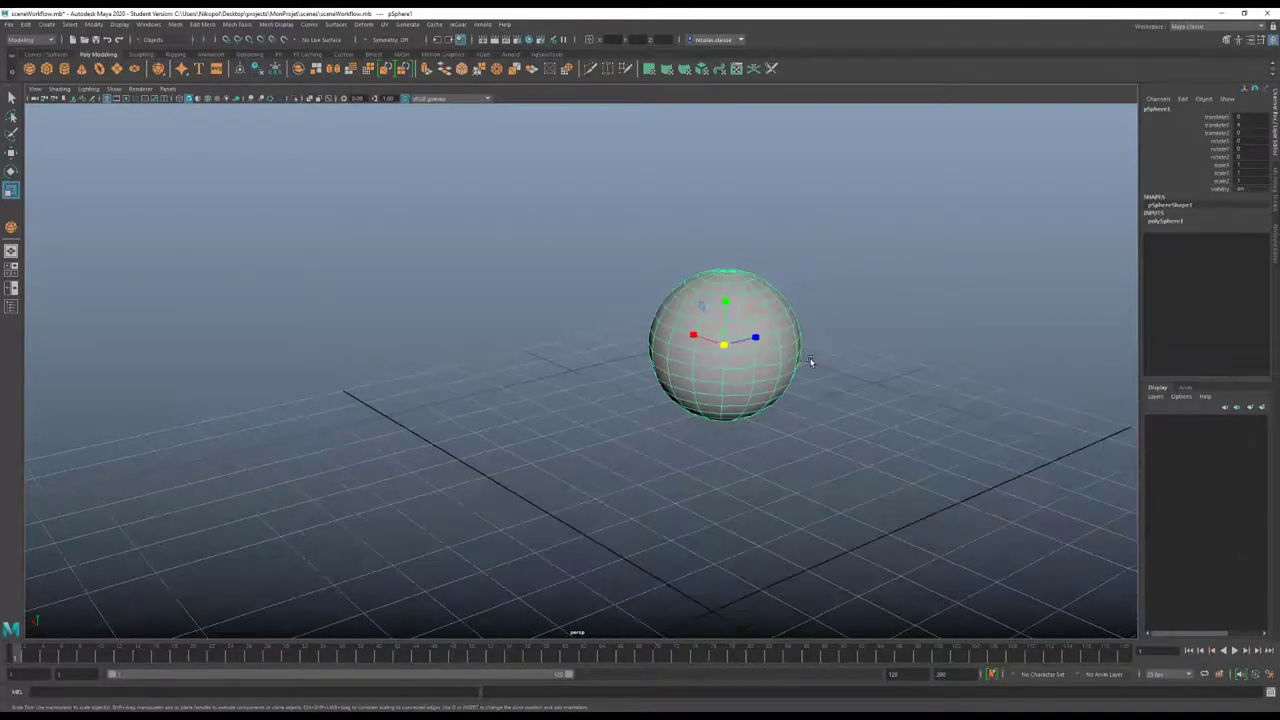
{"action": "scroll", "coordinate": [810, 361], "scroll_direction": "down", "scroll_amount": 1}
{"action": "scroll", "coordinate": [810, 361], "scroll_direction": "up", "scroll_amount": 1}
{"action": "scroll", "coordinate": [810, 361], "scroll_direction": "up", "scroll_amount": 1}
{"action": "scroll", "coordinate": [810, 361], "scroll_direction": "up", "scroll_amount": 1}
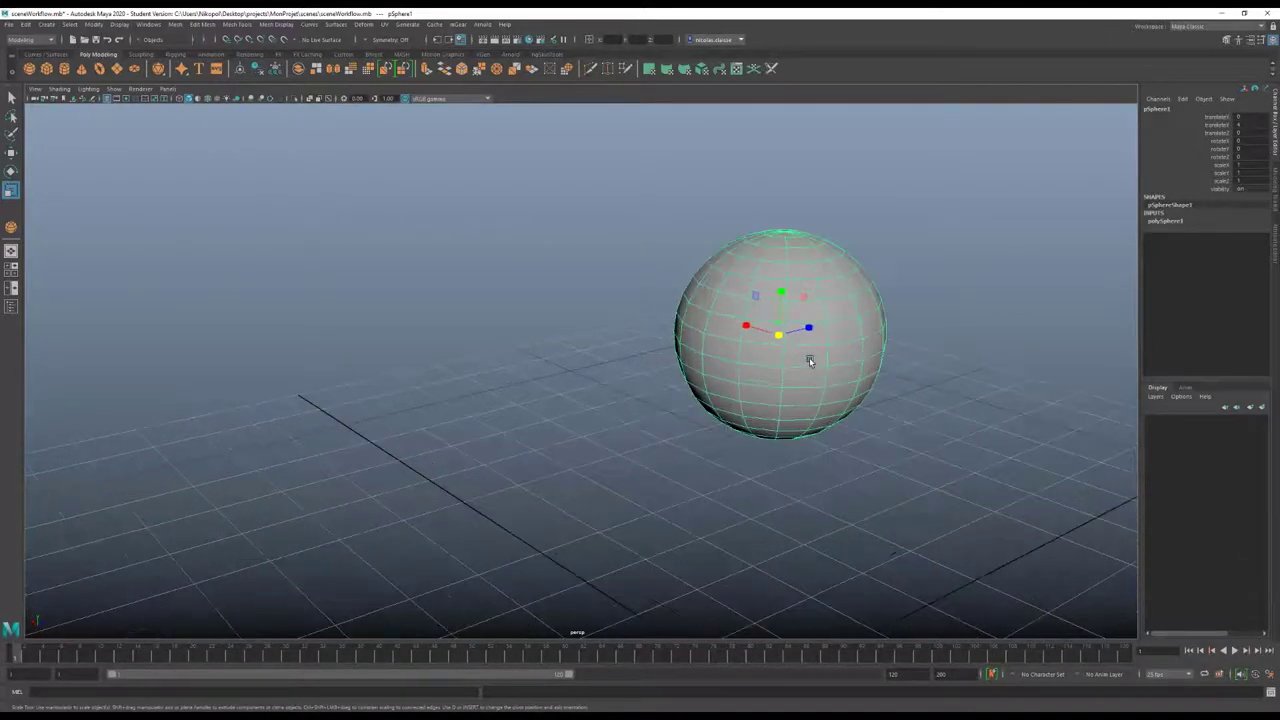
{"action": "scroll", "coordinate": [809, 357], "scroll_direction": "up", "scroll_amount": 1}
{"action": "scroll", "coordinate": [809, 357], "scroll_direction": "down", "scroll_amount": 1}
{"action": "scroll", "coordinate": [809, 357], "scroll_direction": "down", "scroll_amount": 2}
{"action": "scroll", "coordinate": [809, 357], "scroll_direction": "down", "scroll_amount": 1}
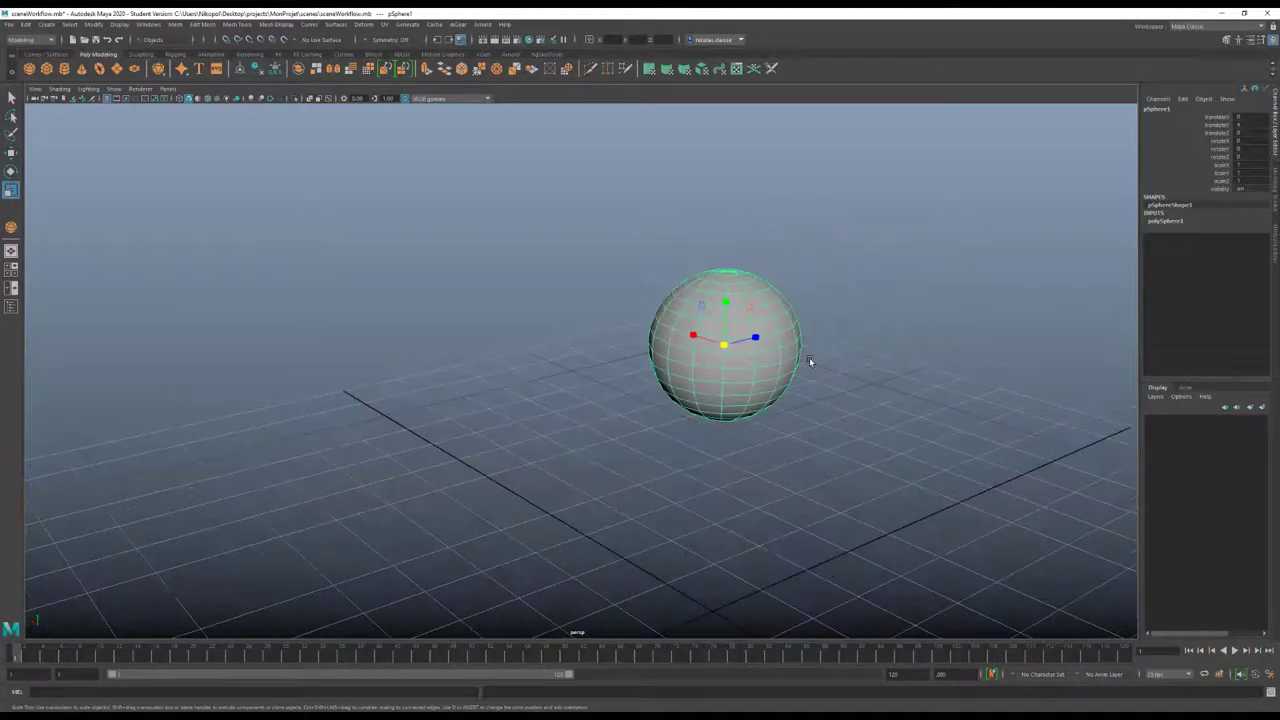
{"action": "scroll", "coordinate": [809, 357], "scroll_direction": "up", "scroll_amount": 1}
{"action": "scroll", "coordinate": [809, 357], "scroll_direction": "up", "scroll_amount": 2}
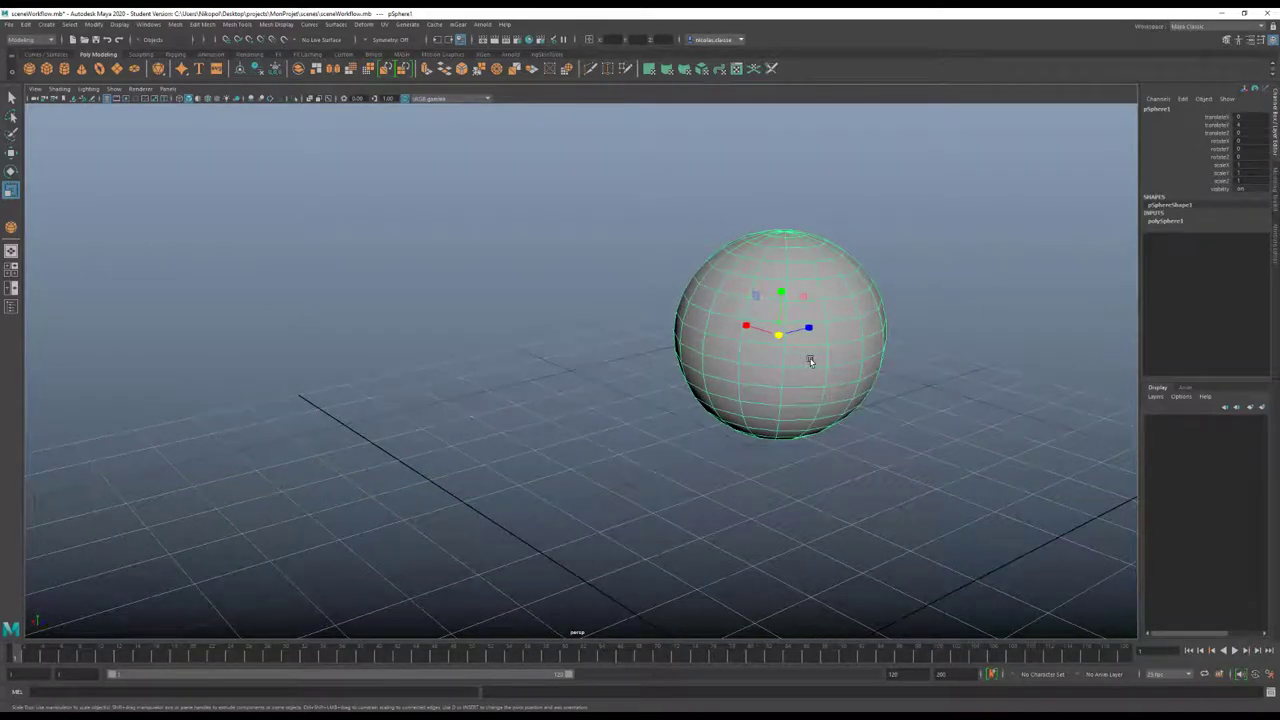
Bring the camera closer and lower over the grid, then open the Outliner
{"action": "left_click_drag", "start_coordinate": [810, 361], "coordinate": [795, 362], "text": "alt"}
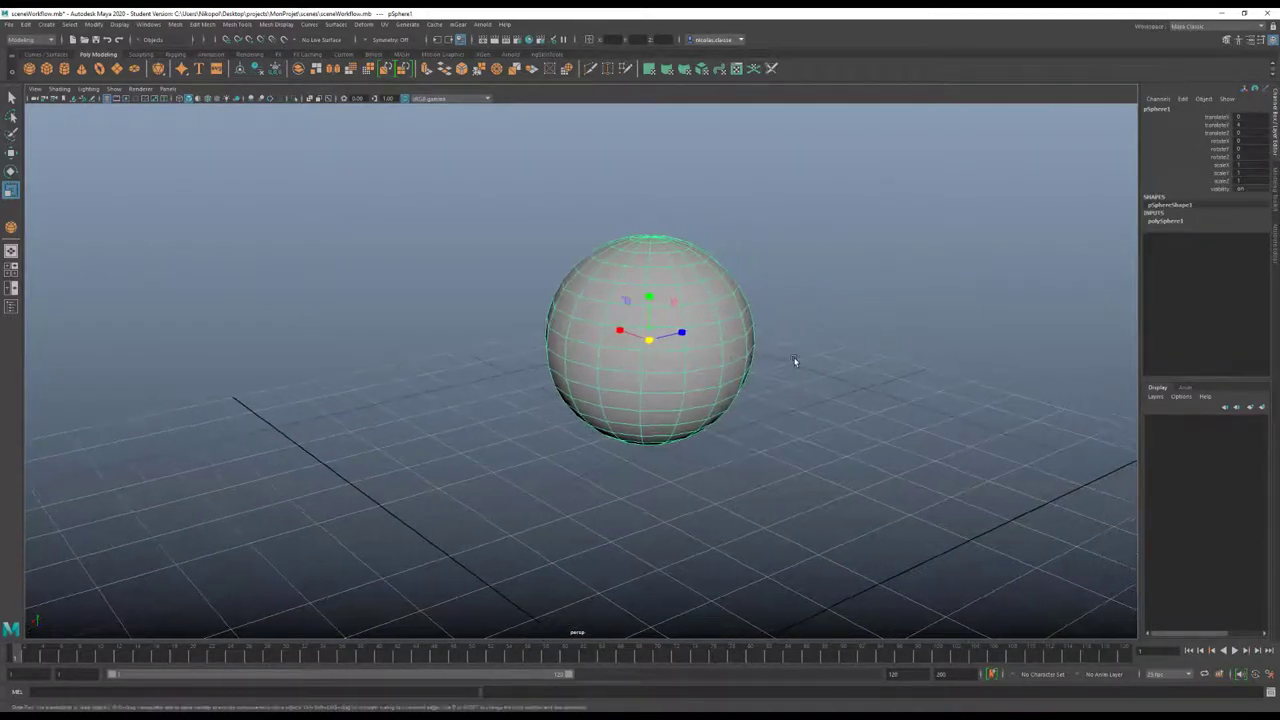
{"action": "mouse_move", "coordinate": [793, 343]}
{"action": "right_mouse_down", "text": "alt"}
{"action": "mouse_move", "coordinate": [924, 471]}
{"action": "mouse_move", "coordinate": [751, 194]}
{"action": "mouse_move", "coordinate": [777, 291]}
{"action": "mouse_move", "coordinate": [857, 391]}
{"action": "mouse_move", "coordinate": [977, 463]}
{"action": "mouse_move", "coordinate": [883, 371]}
{"action": "mouse_move", "coordinate": [760, 303]}
{"action": "mouse_move", "coordinate": [651, 252]}
{"action": "mouse_move", "coordinate": [517, 237]}
{"action": "mouse_move", "coordinate": [677, 315]}
{"action": "mouse_move", "coordinate": [971, 400]}
{"action": "mouse_move", "coordinate": [820, 378]}
{"action": "right_mouse_up", "text": "alt"}
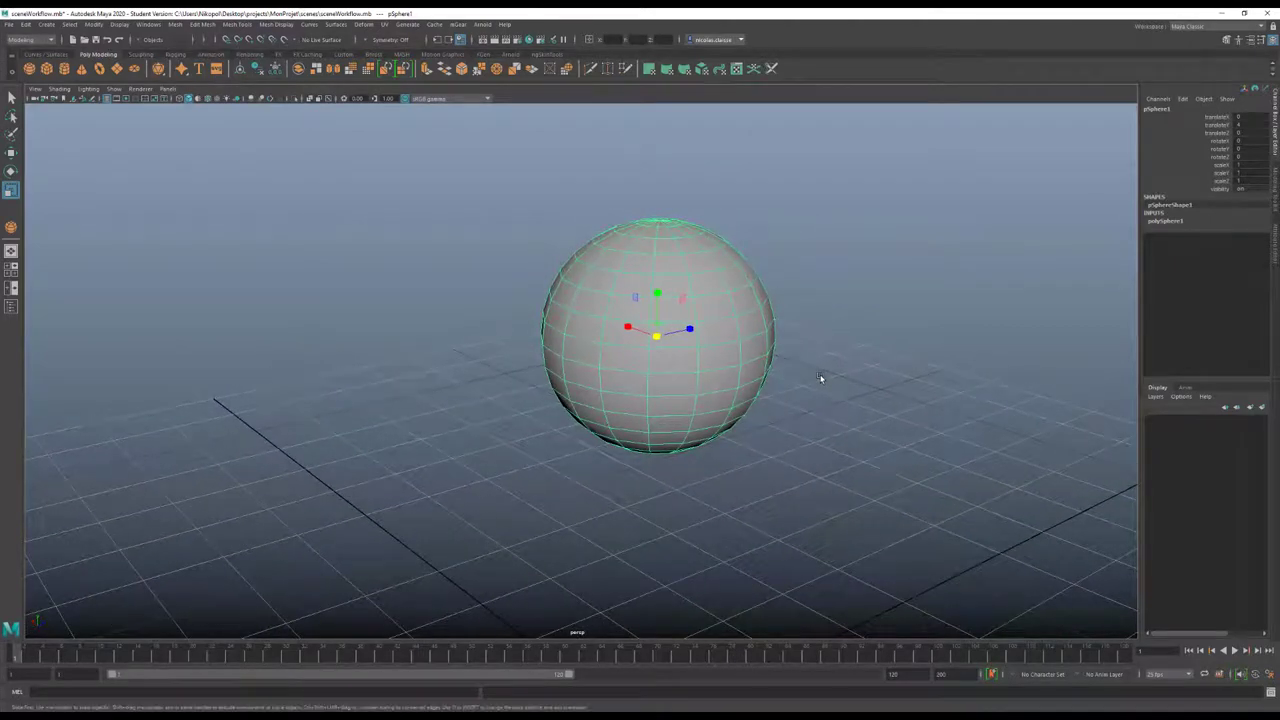
{"action": "mouse_move", "coordinate": [798, 450]}
{"action": "left_mouse_down", "text": "alt"}
{"action": "mouse_move", "coordinate": [637, 439]}
{"action": "mouse_move", "coordinate": [731, 446]}
{"action": "mouse_move", "coordinate": [748, 432]}
{"action": "mouse_move", "coordinate": [830, 428]}
{"action": "mouse_move", "coordinate": [738, 420]}
{"action": "mouse_move", "coordinate": [756, 425]}
{"action": "left_mouse_up", "text": "alt"}
{"action": "mouse_move", "coordinate": [756, 425]}
{"action": "right_mouse_down", "text": "alt"}
{"action": "mouse_move", "coordinate": [971, 437]}
{"action": "mouse_move", "coordinate": [770, 426]}
{"action": "right_mouse_up", "text": "alt"}
{"action": "left_click_drag", "start_coordinate": [770, 426], "coordinate": [709, 414], "text": "alt"}
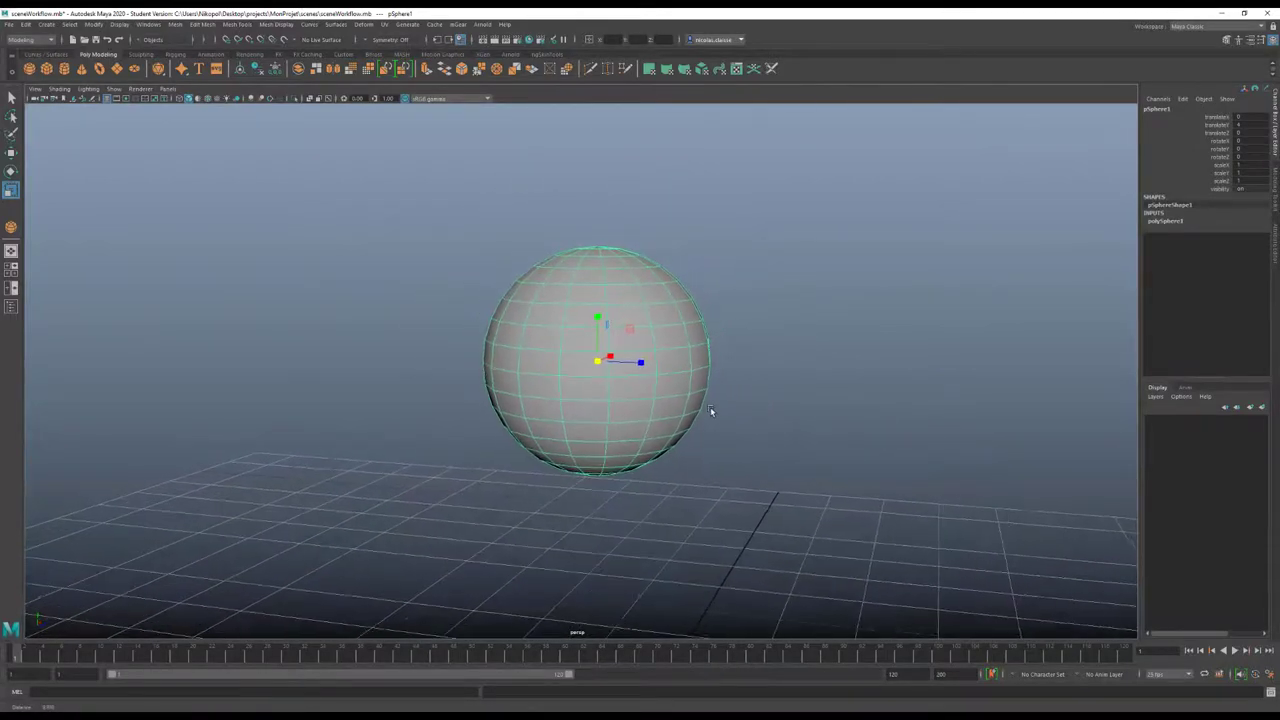
{"action": "key", "text": "shift+o"}
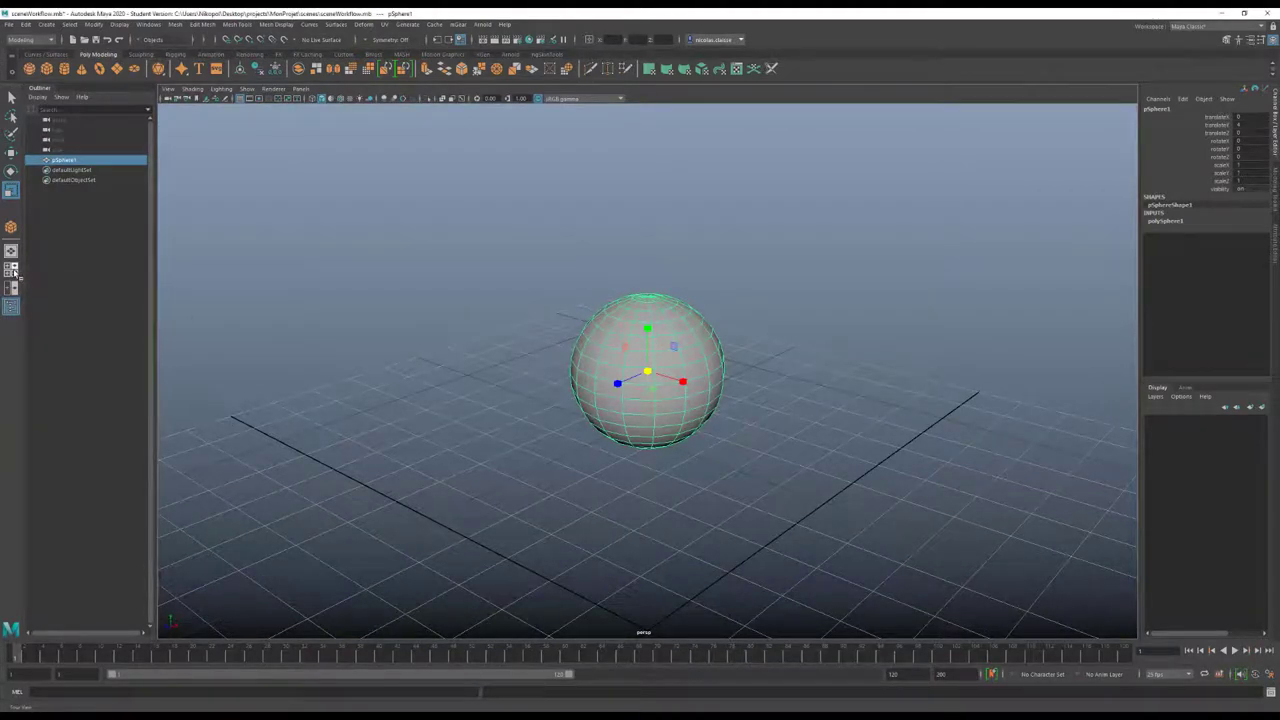
Switch to the four-view layout, zoom out in the views, and select persp in the Outliner
{"action": "left_click", "coordinate": [13, 272]}
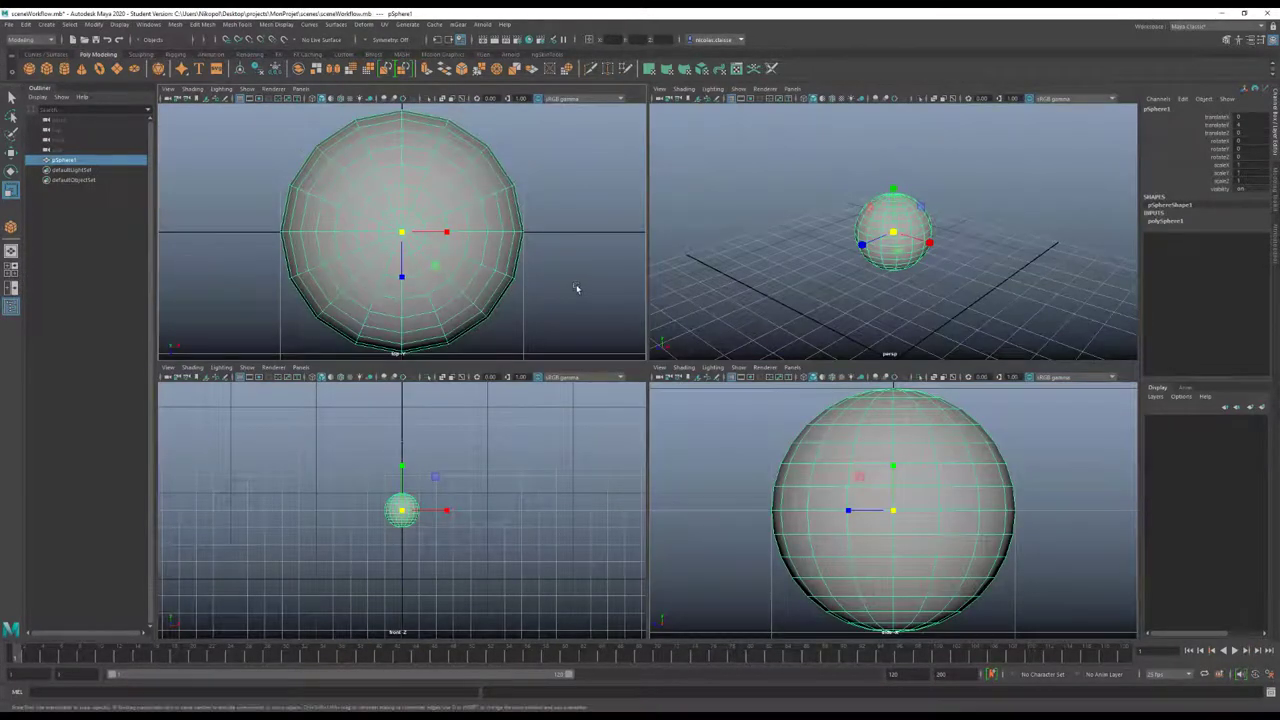
{"action": "scroll", "coordinate": [575, 288], "scroll_direction": "down", "scroll_amount": 5}
{"action": "scroll", "coordinate": [516, 530], "scroll_direction": "down", "scroll_amount": 2}
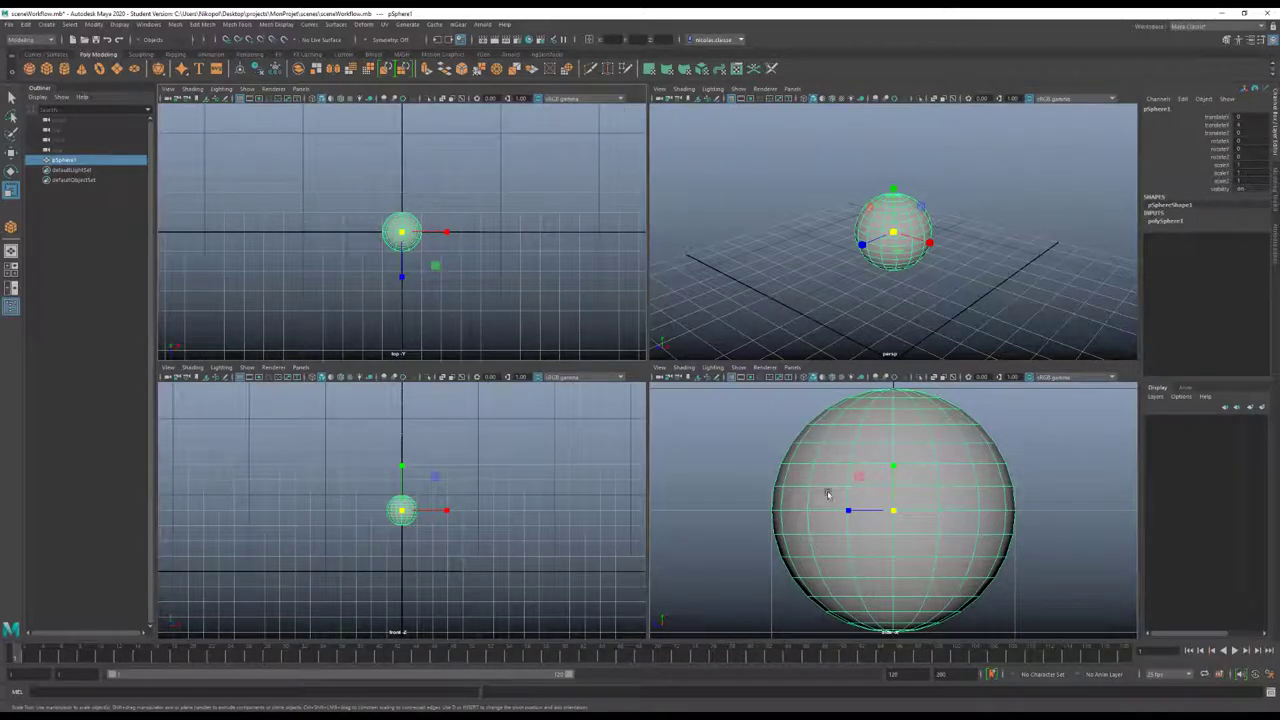
{"action": "scroll", "coordinate": [827, 494], "scroll_direction": "down", "scroll_amount": 4}
{"action": "scroll", "coordinate": [826, 494], "scroll_direction": "down", "scroll_amount": 1}
{"action": "scroll", "coordinate": [512, 448], "scroll_direction": "down", "scroll_amount": 1}
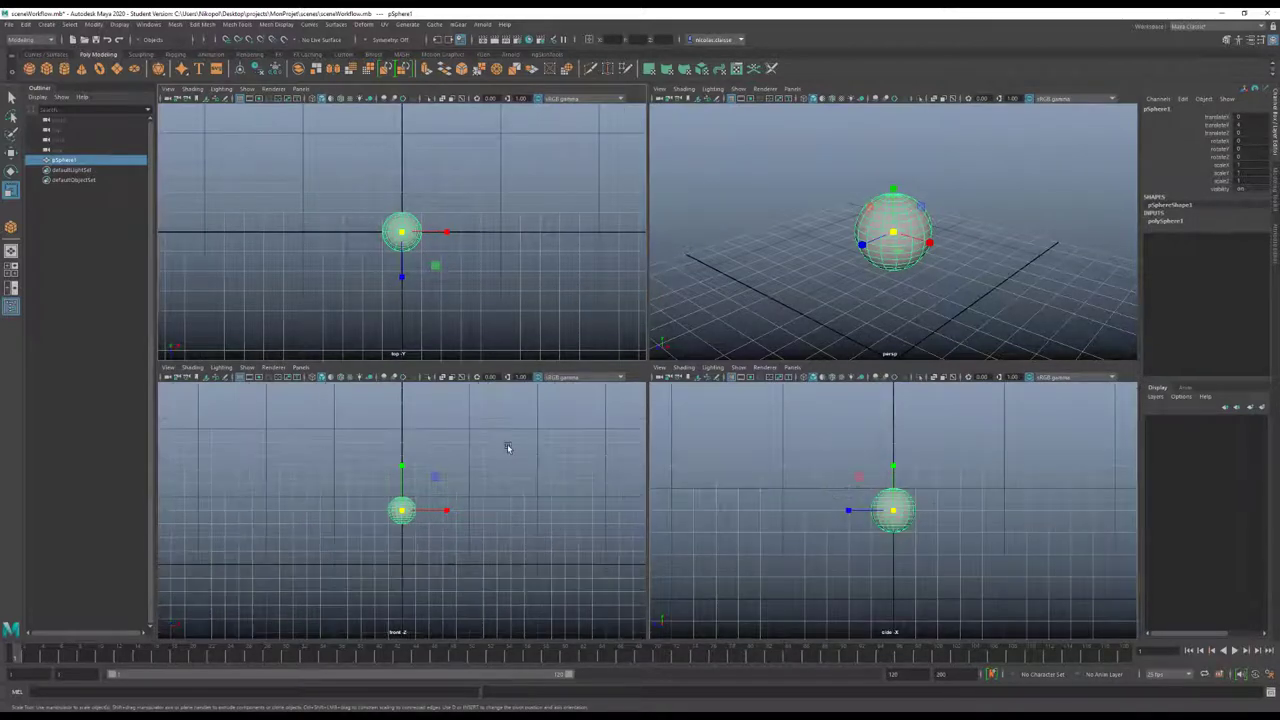
{"action": "scroll", "coordinate": [521, 231], "scroll_direction": "down", "scroll_amount": 1}
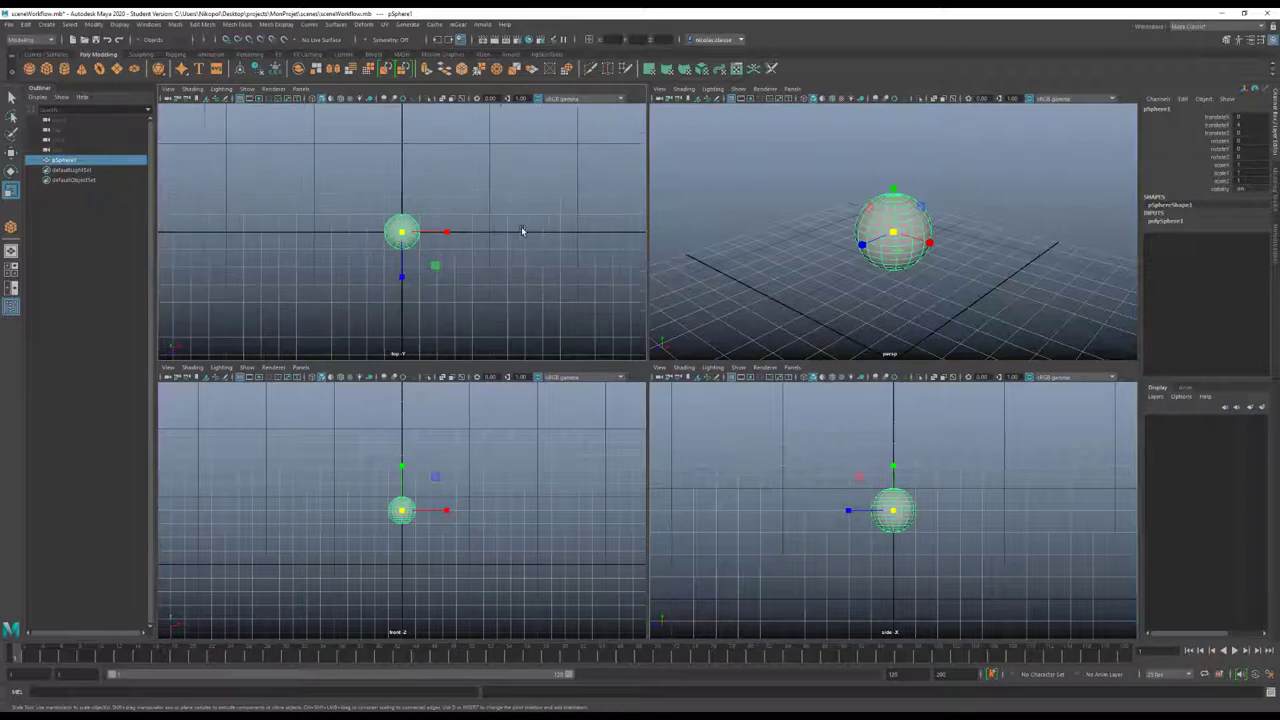
{"action": "left_click", "coordinate": [89, 121]}
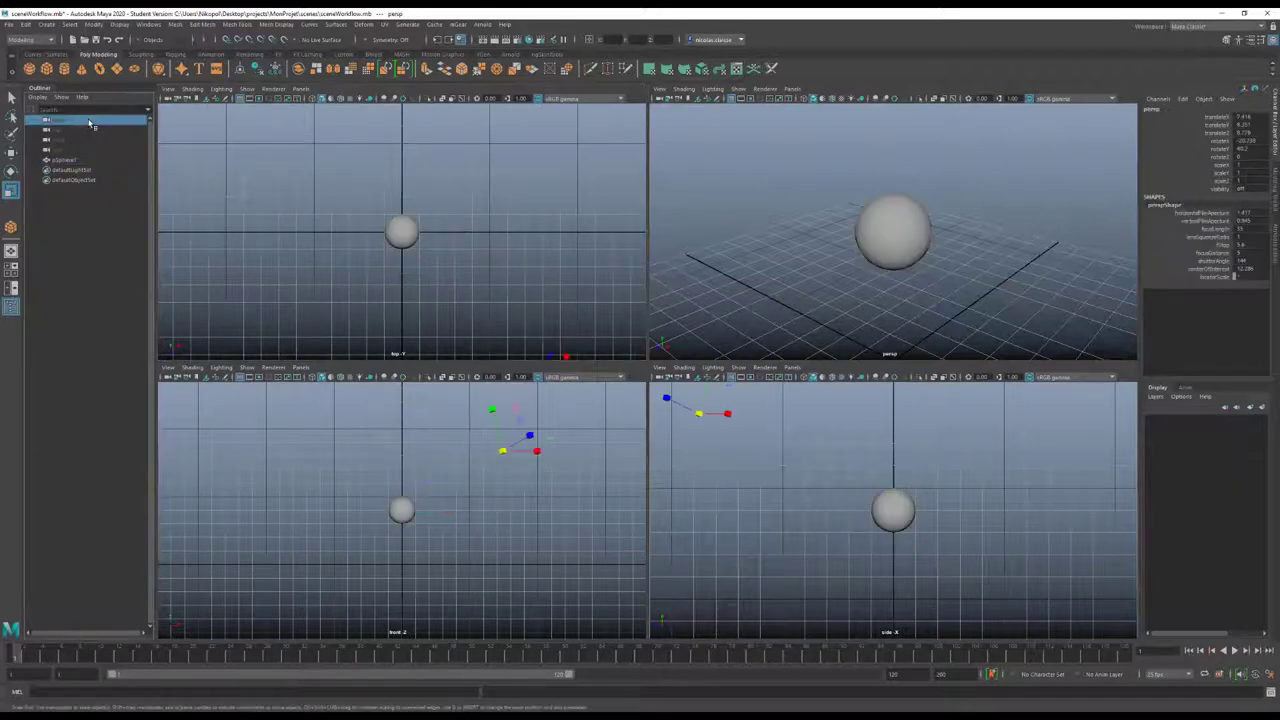
Show the persp camera in the other views and tumble it around the sphere
{"action": "left_click", "coordinate": [12, 307]}
{"action": "left_click", "coordinate": [12, 307]}
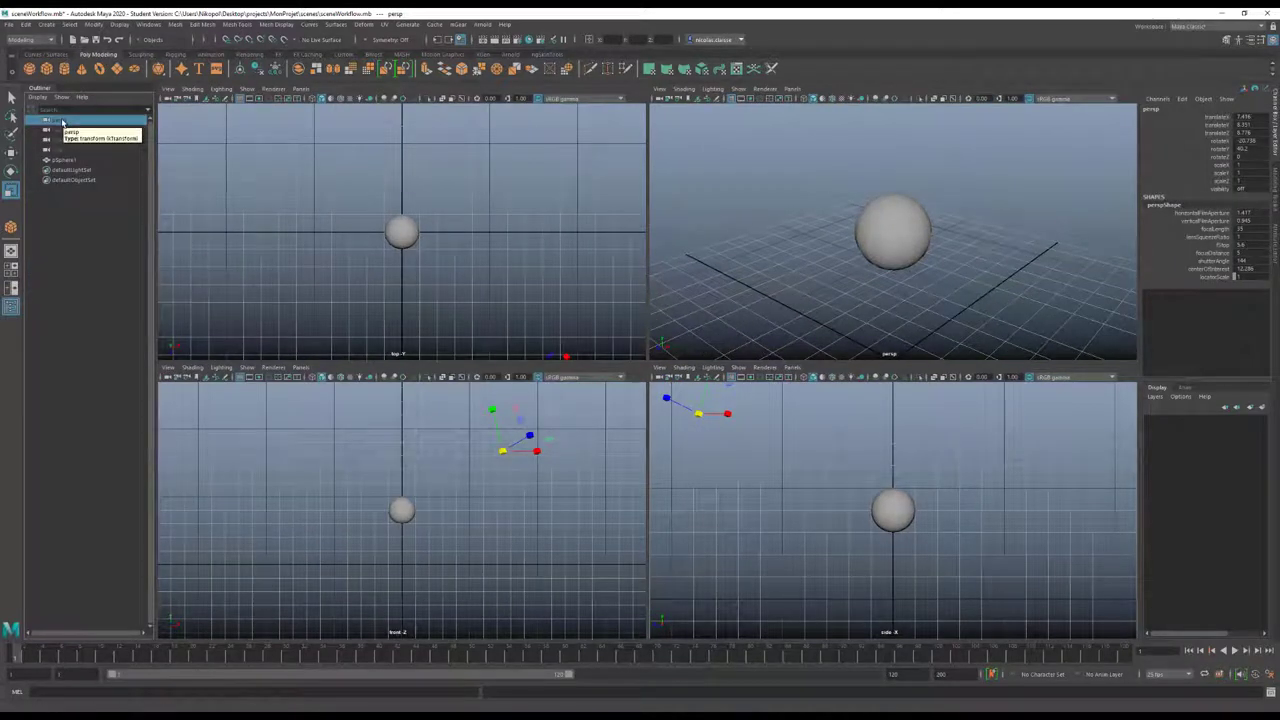
{"action": "key", "text": "ctrl+h"}
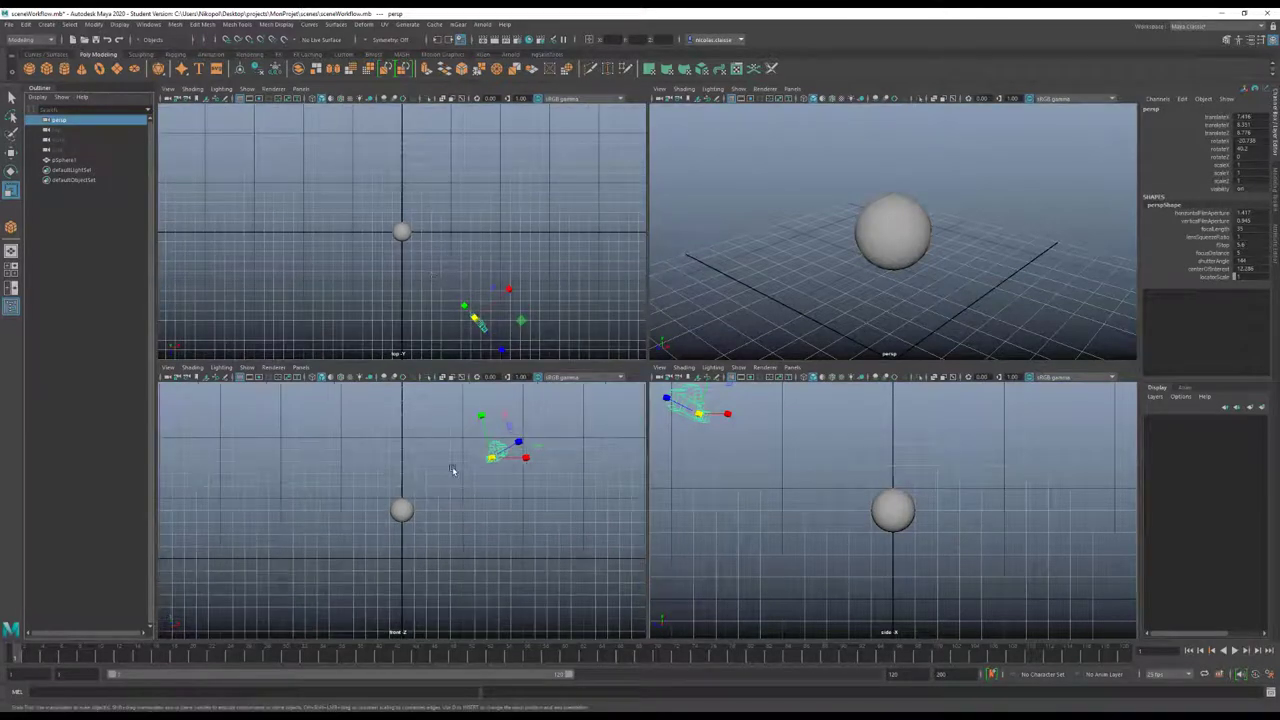
{"action": "scroll", "coordinate": [850, 480], "scroll_direction": "down", "scroll_amount": 1}
{"action": "scroll", "coordinate": [848, 480], "scroll_direction": "down", "scroll_amount": 1}
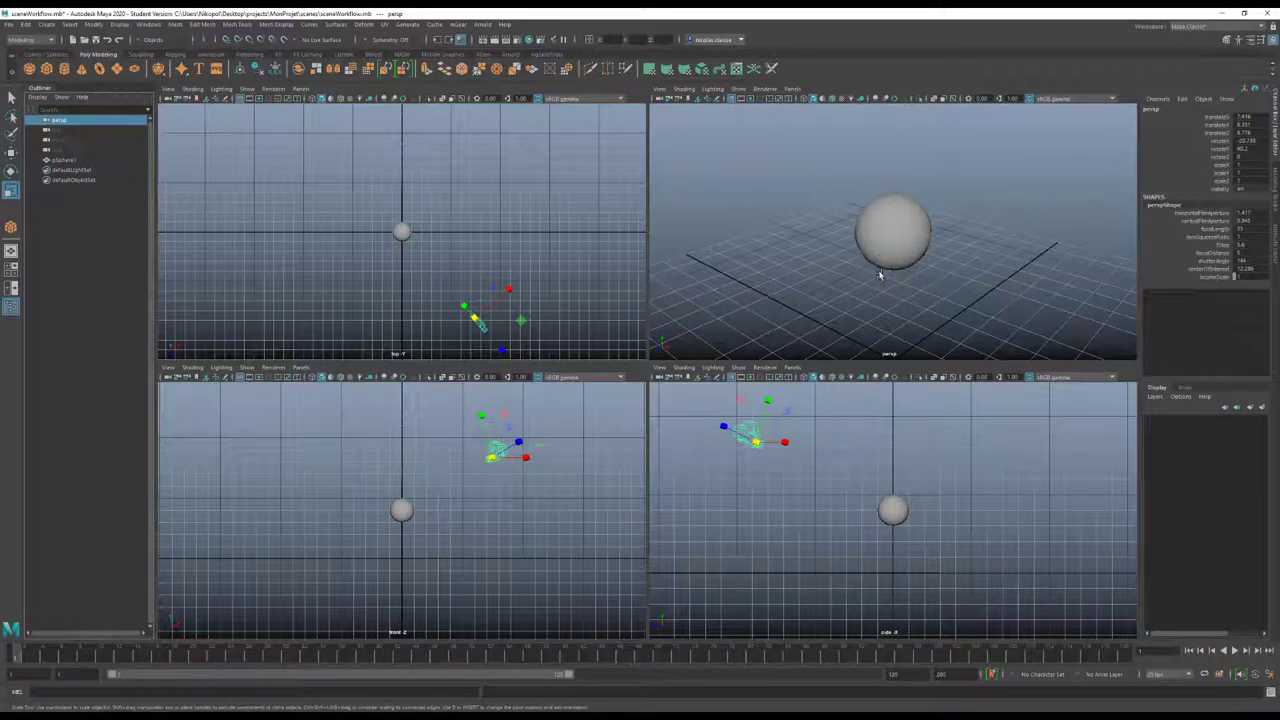
{"action": "mouse_move", "coordinate": [880, 275]}
{"action": "left_mouse_down", "text": "alt"}
{"action": "mouse_move", "coordinate": [871, 280]}
{"action": "mouse_move", "coordinate": [891, 286]}
{"action": "mouse_move", "coordinate": [877, 289]}
{"action": "mouse_move", "coordinate": [897, 288]}
{"action": "mouse_move", "coordinate": [851, 289]}
{"action": "mouse_move", "coordinate": [867, 280]}
{"action": "mouse_move", "coordinate": [860, 296]}
{"action": "mouse_move", "coordinate": [863, 277]}
{"action": "mouse_move", "coordinate": [862, 294]}
{"action": "left_mouse_up", "text": "alt"}
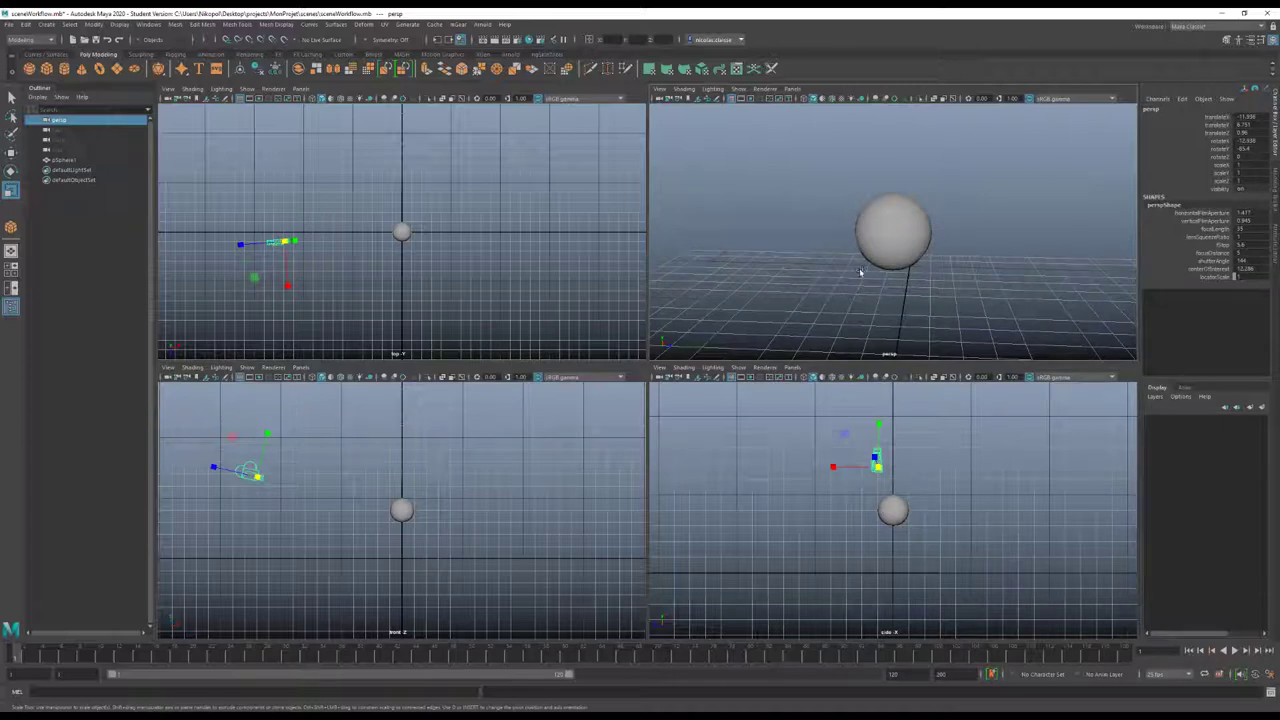
Orbit the persp camera right and dolly it back so the sphere looks smaller
{"action": "mouse_move", "coordinate": [859, 272]}
{"action": "left_mouse_down", "text": "alt"}
{"action": "mouse_move", "coordinate": [894, 278]}
{"action": "mouse_move", "coordinate": [894, 298]}
{"action": "mouse_move", "coordinate": [894, 274]}
{"action": "mouse_move", "coordinate": [874, 263]}
{"action": "mouse_move", "coordinate": [918, 259]}
{"action": "mouse_move", "coordinate": [921, 279]}
{"action": "mouse_move", "coordinate": [883, 277]}
{"action": "mouse_move", "coordinate": [903, 280]}
{"action": "left_mouse_up", "text": "alt"}
{"action": "right_click_drag", "start_coordinate": [946, 275], "coordinate": [860, 268], "text": "alt"}
{"action": "scroll", "coordinate": [860, 268], "scroll_direction": "down", "scroll_amount": 1}
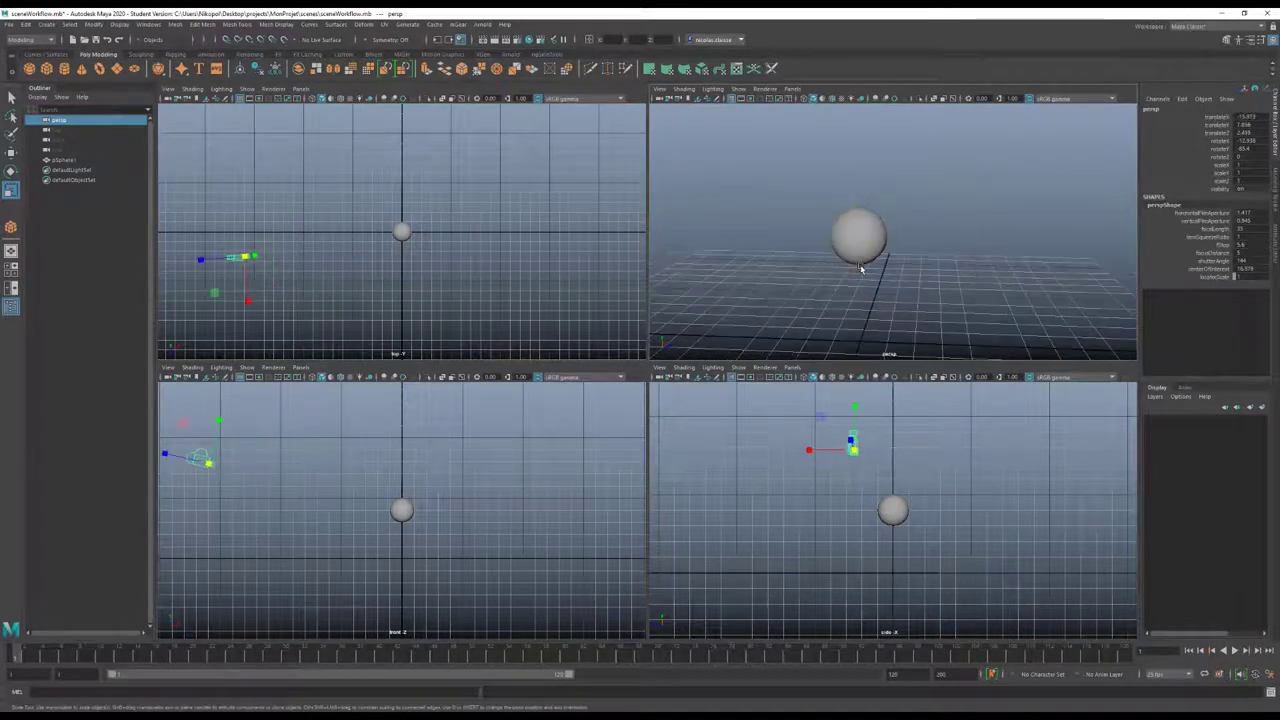
{"action": "scroll", "coordinate": [860, 268], "scroll_direction": "down", "scroll_amount": 1}
{"action": "scroll", "coordinate": [860, 268], "scroll_direction": "down", "scroll_amount": 1}
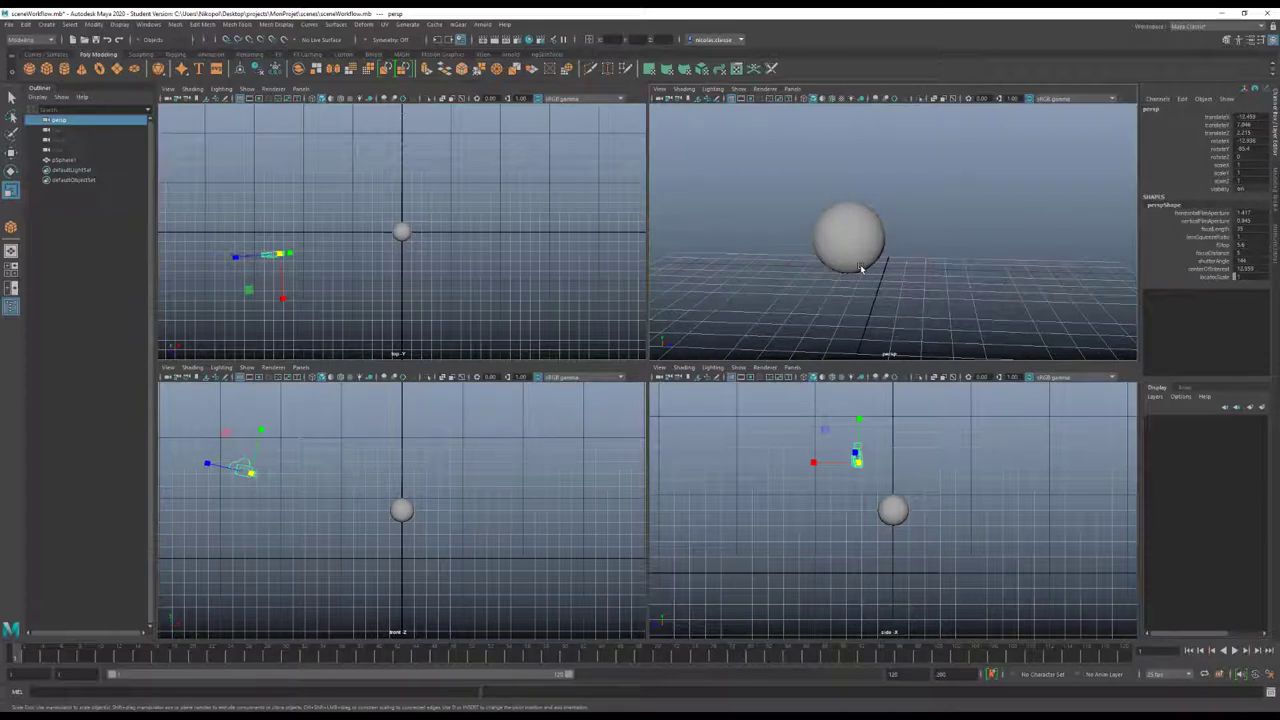
{"action": "scroll", "coordinate": [860, 266], "scroll_direction": "up", "scroll_amount": 2}
{"action": "scroll", "coordinate": [860, 266], "scroll_direction": "up", "scroll_amount": 2}
{"action": "scroll", "coordinate": [860, 266], "scroll_direction": "up", "scroll_amount": 2}
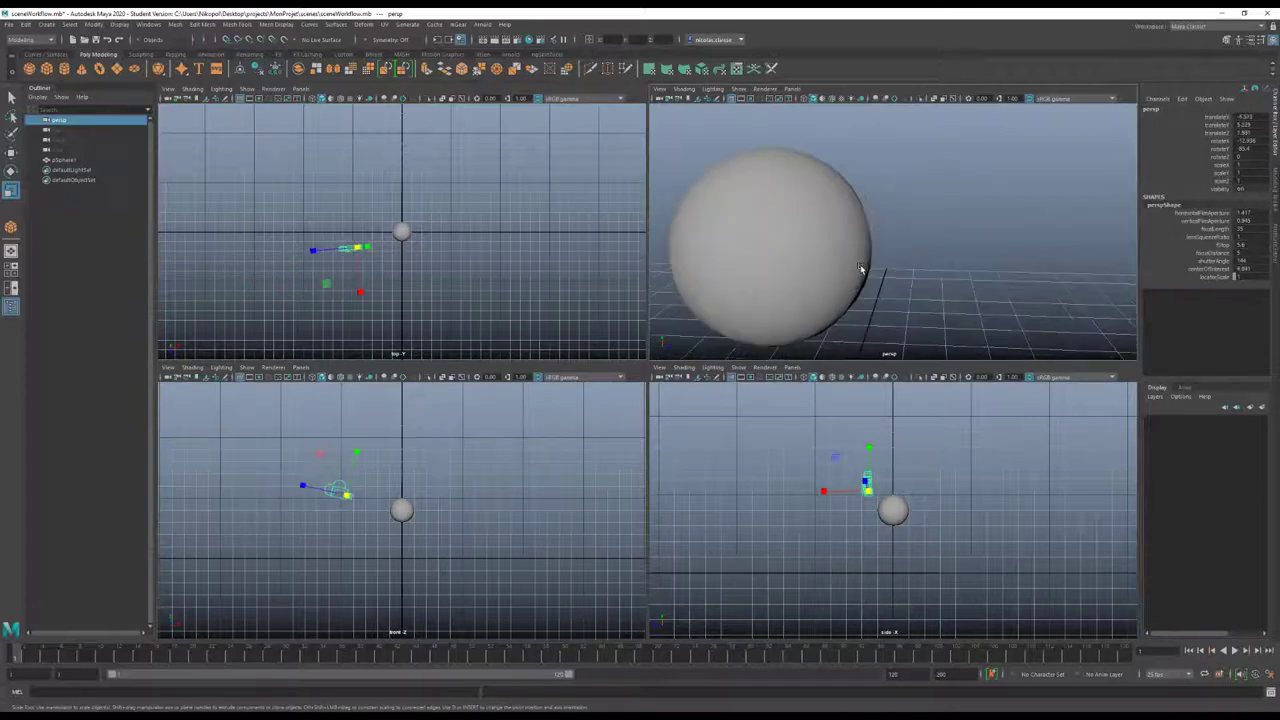
{"action": "scroll", "coordinate": [860, 268], "scroll_direction": "down", "scroll_amount": 1}
{"action": "scroll", "coordinate": [860, 268], "scroll_direction": "down", "scroll_amount": 2}
{"action": "scroll", "coordinate": [860, 266], "scroll_direction": "down", "scroll_amount": 1}
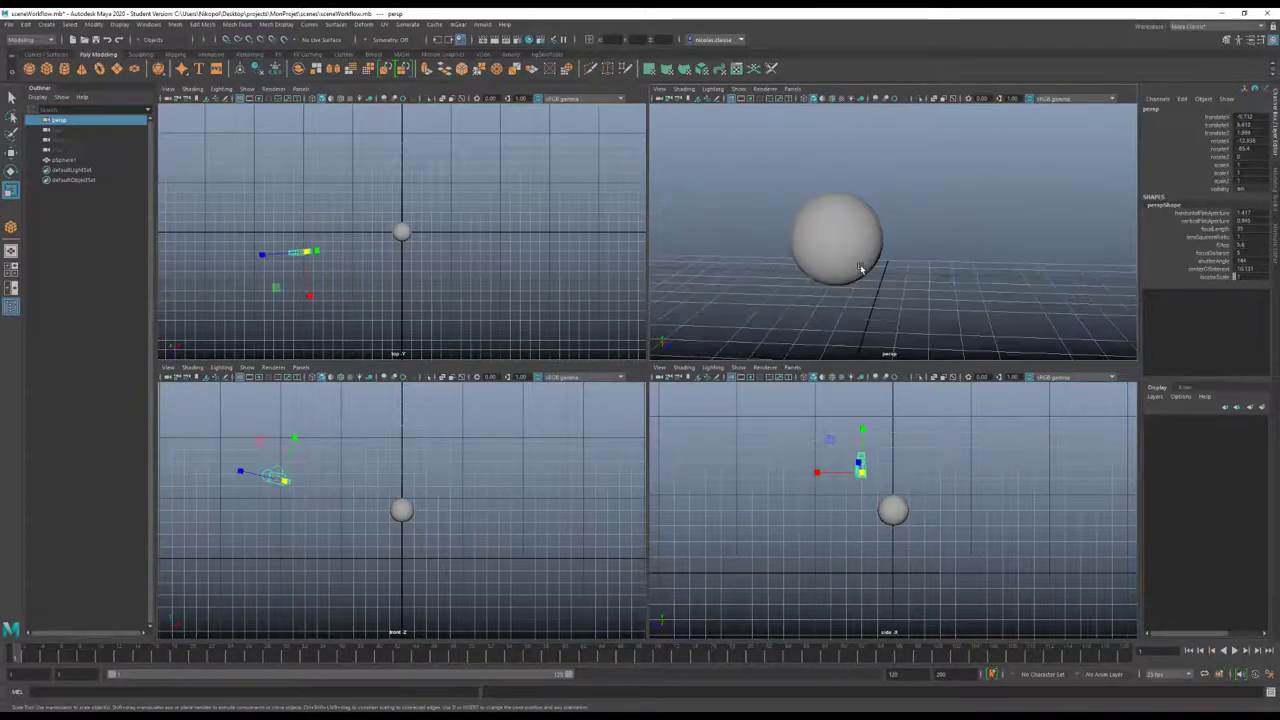
{"action": "scroll", "coordinate": [922, 280], "scroll_direction": "down", "scroll_amount": 3}
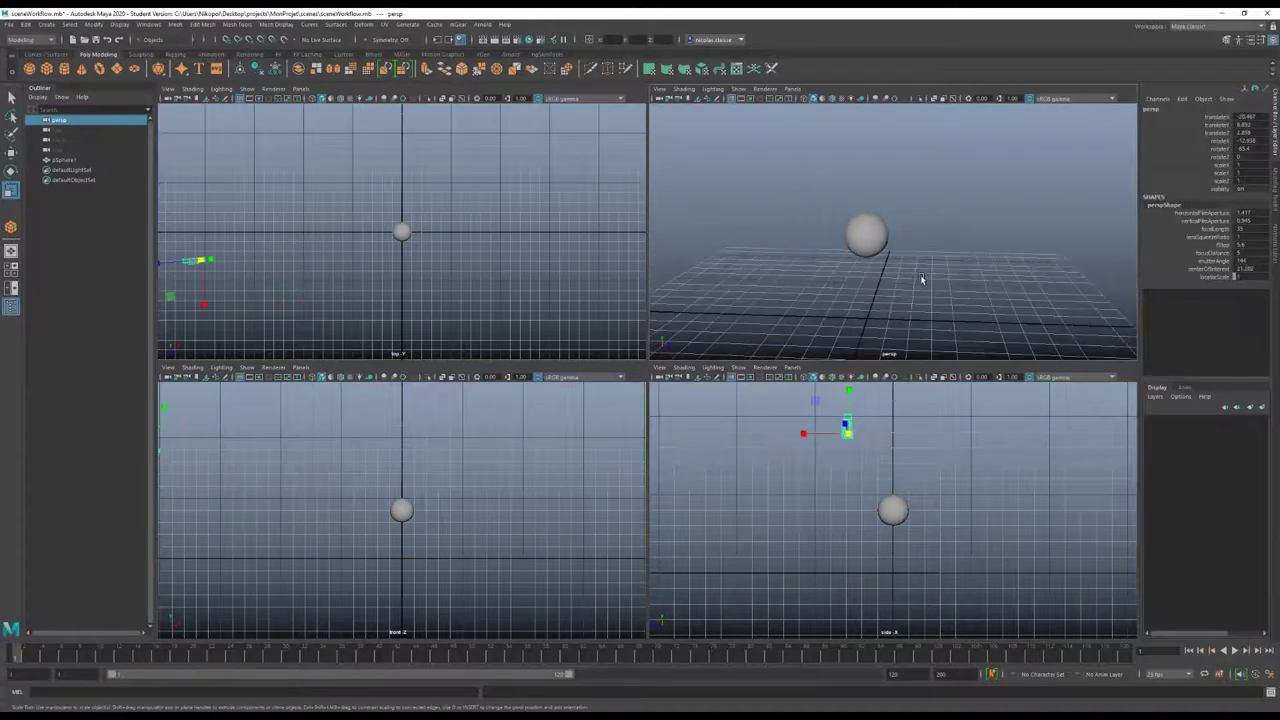
Deselect everything, then use the Shift+right-click marking menu to place pCube1 beside the sphere
{"action": "left_click", "coordinate": [970, 312]}
{"action": "right_click_drag", "start_coordinate": [970, 312], "coordinate": [968, 338], "text": "shift"}
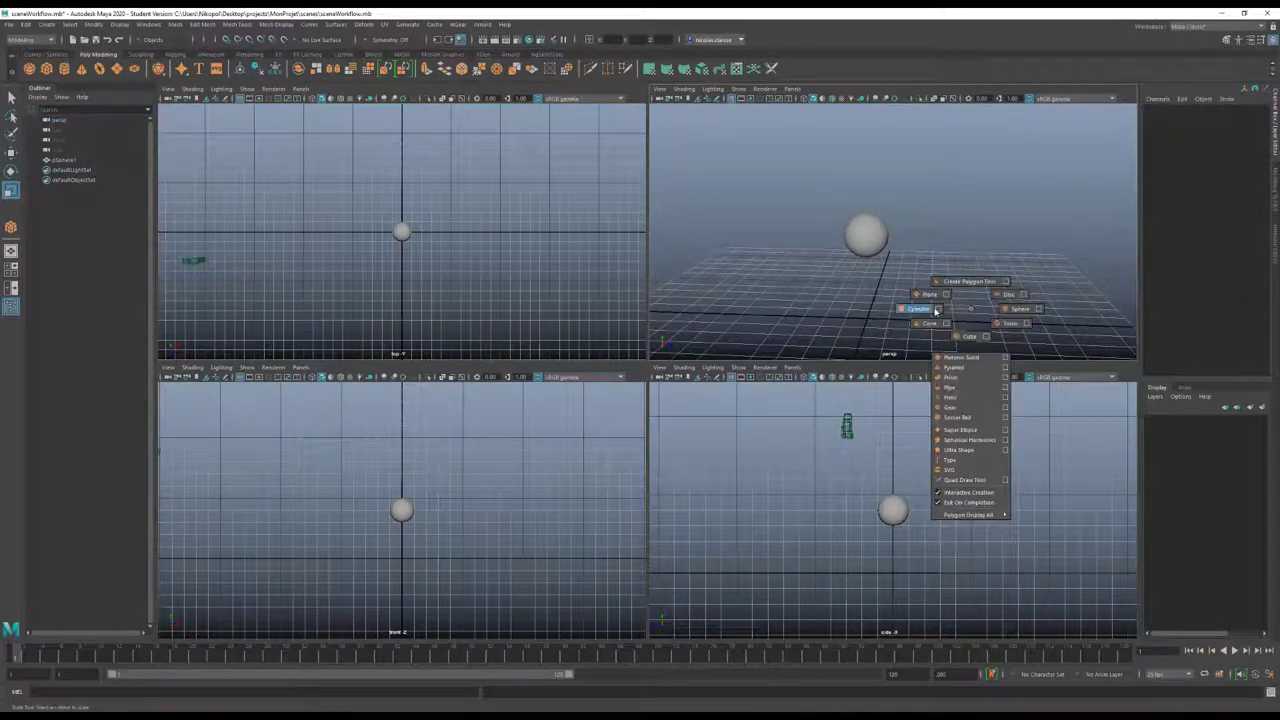
{"action": "left_click", "coordinate": [1053, 266]}
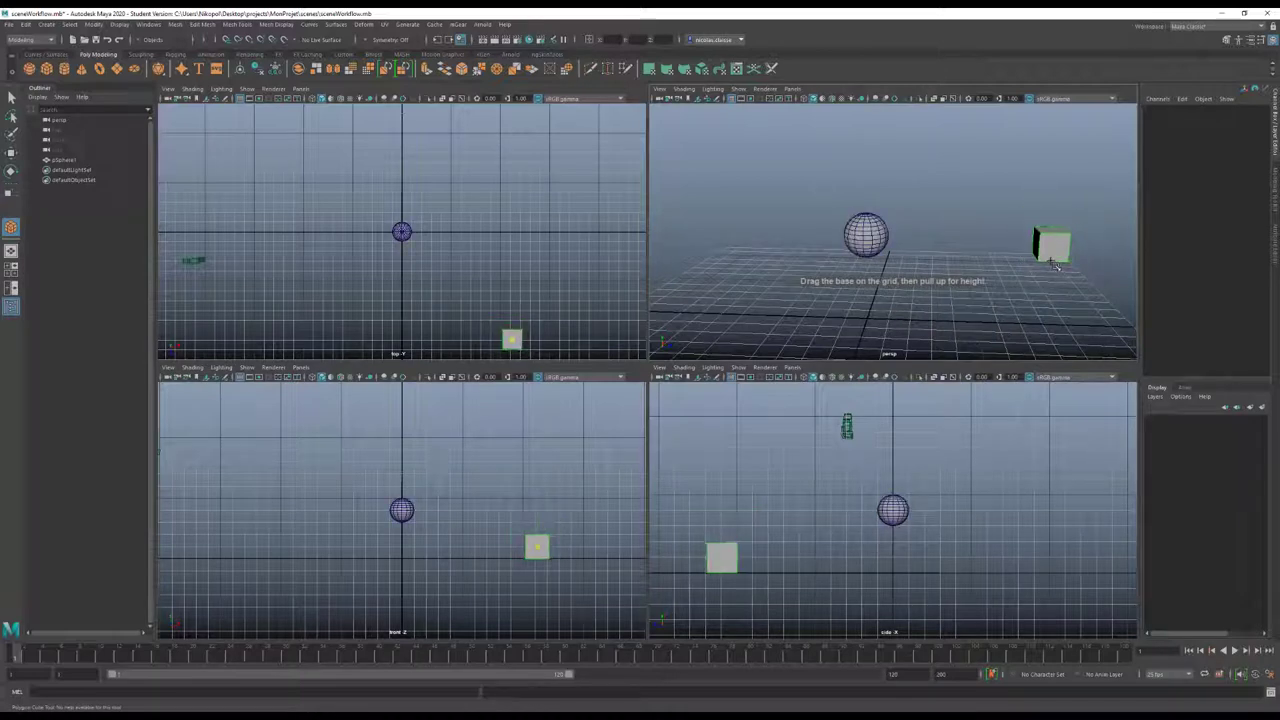
{"action": "left_click", "coordinate": [1053, 266]}
{"action": "left_click_drag", "start_coordinate": [952, 291], "coordinate": [952, 289], "text": "alt"}
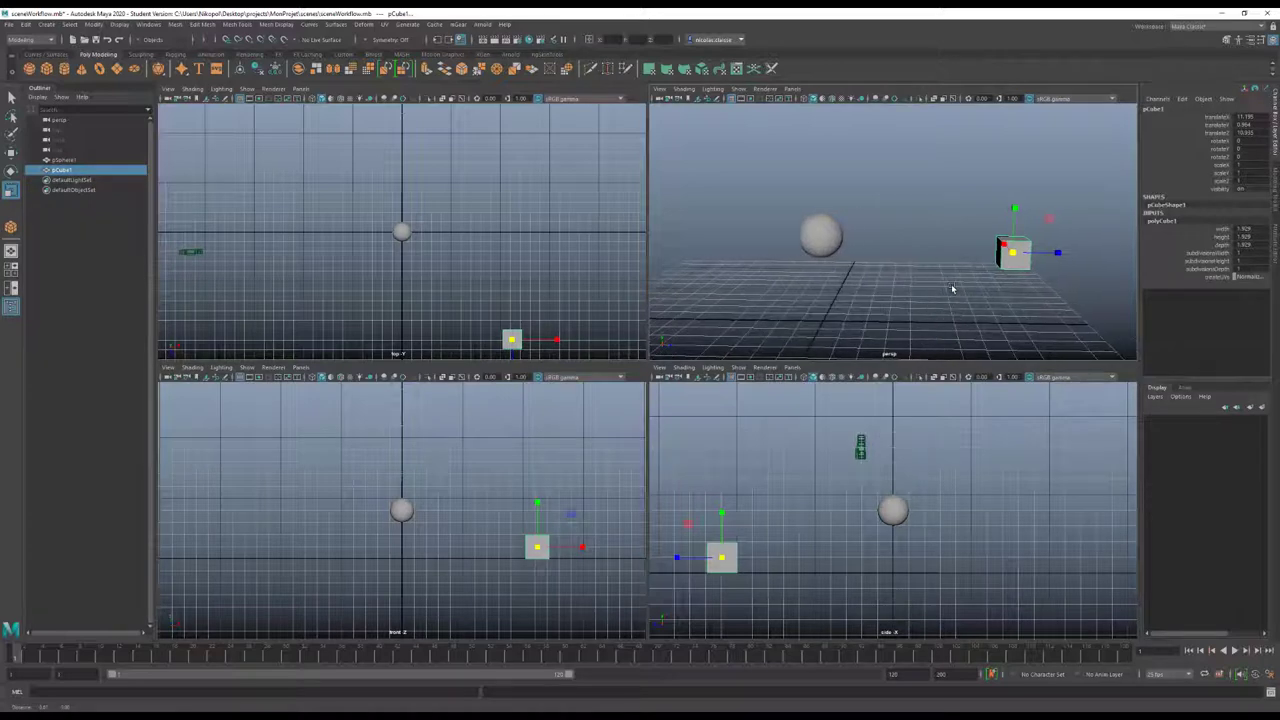
Frame the selected cube (F) and then all objects (A) in individual viewports
{"action": "key", "text": "f"}
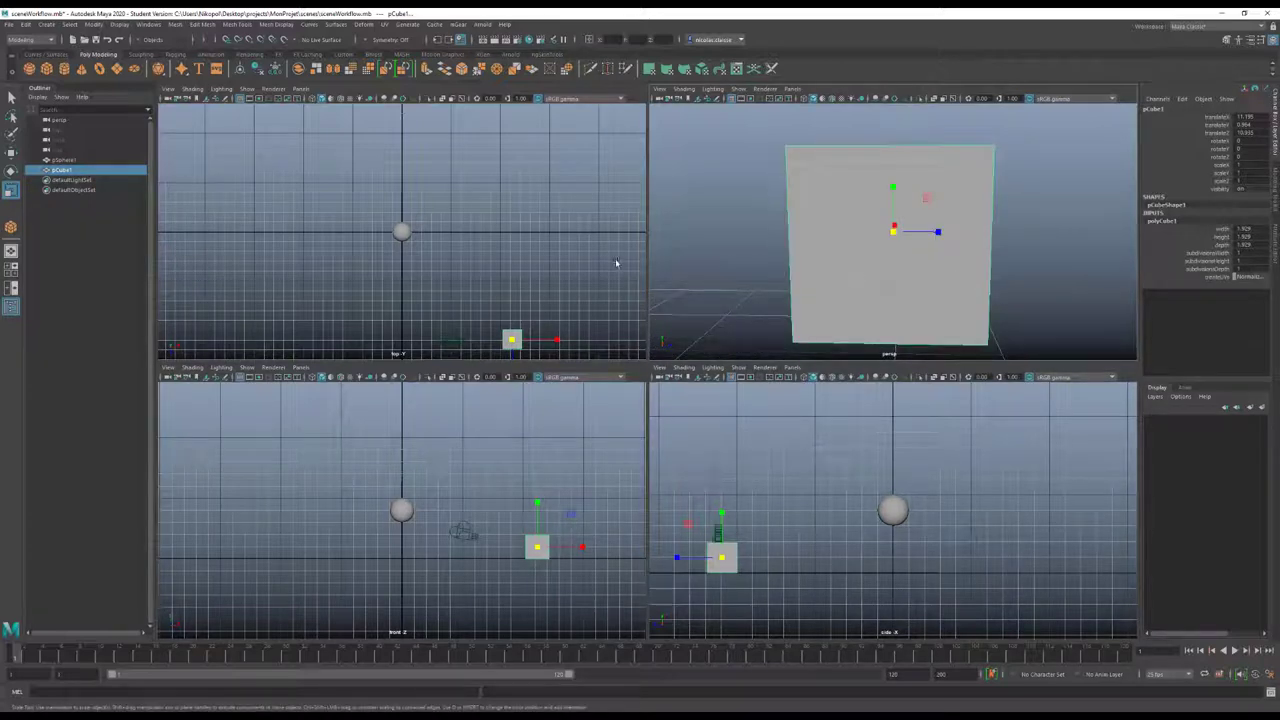
{"action": "key", "text": "f"}
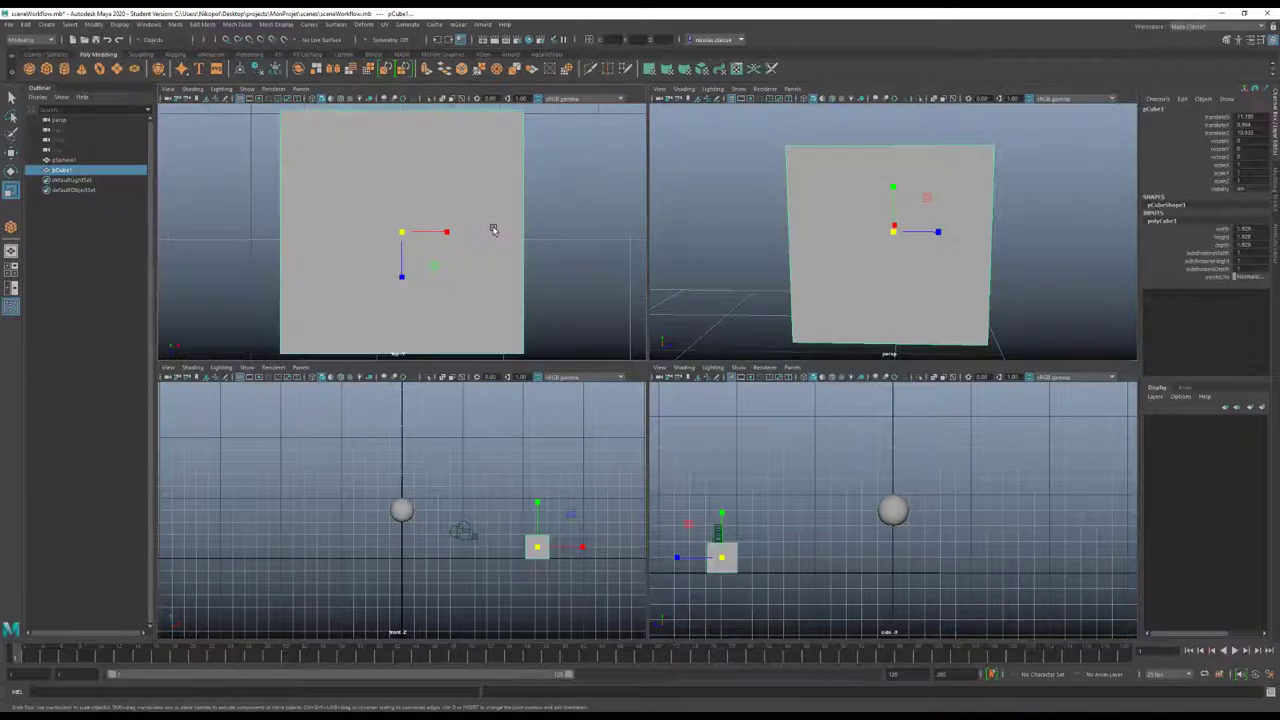
{"action": "key", "text": "f"}
{"action": "key", "text": "f"}
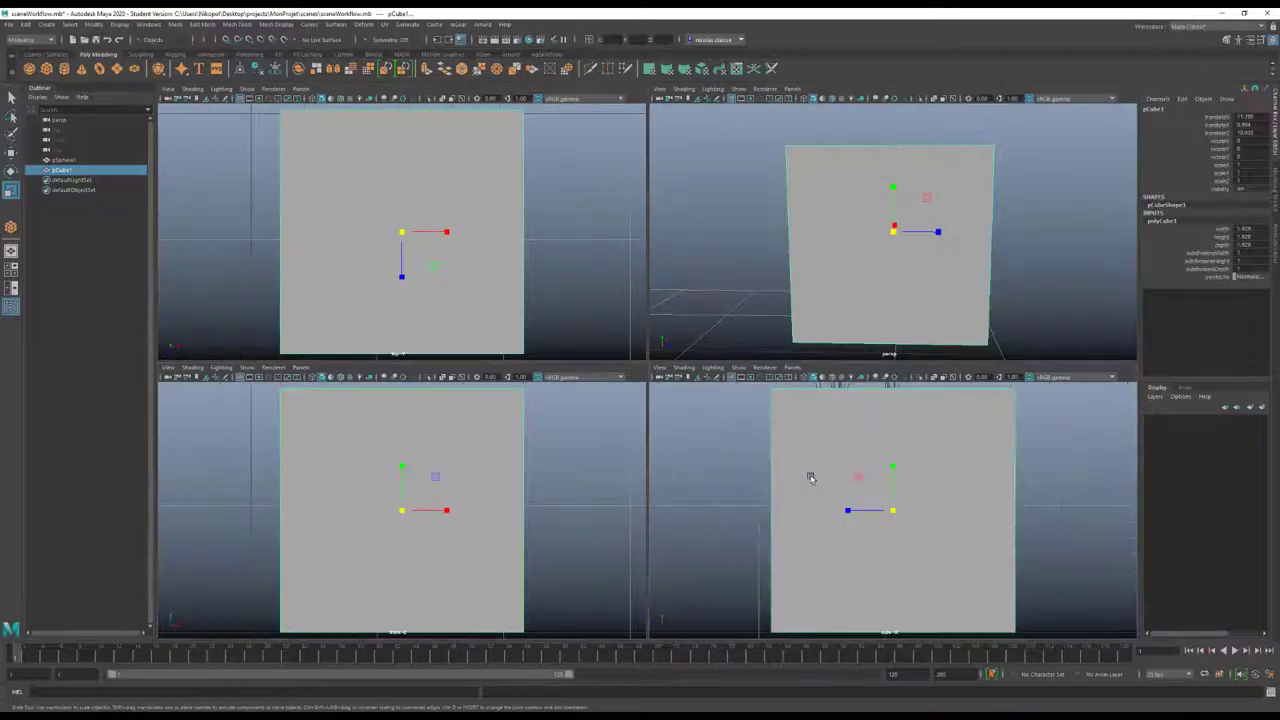
{"action": "key", "text": "a"}
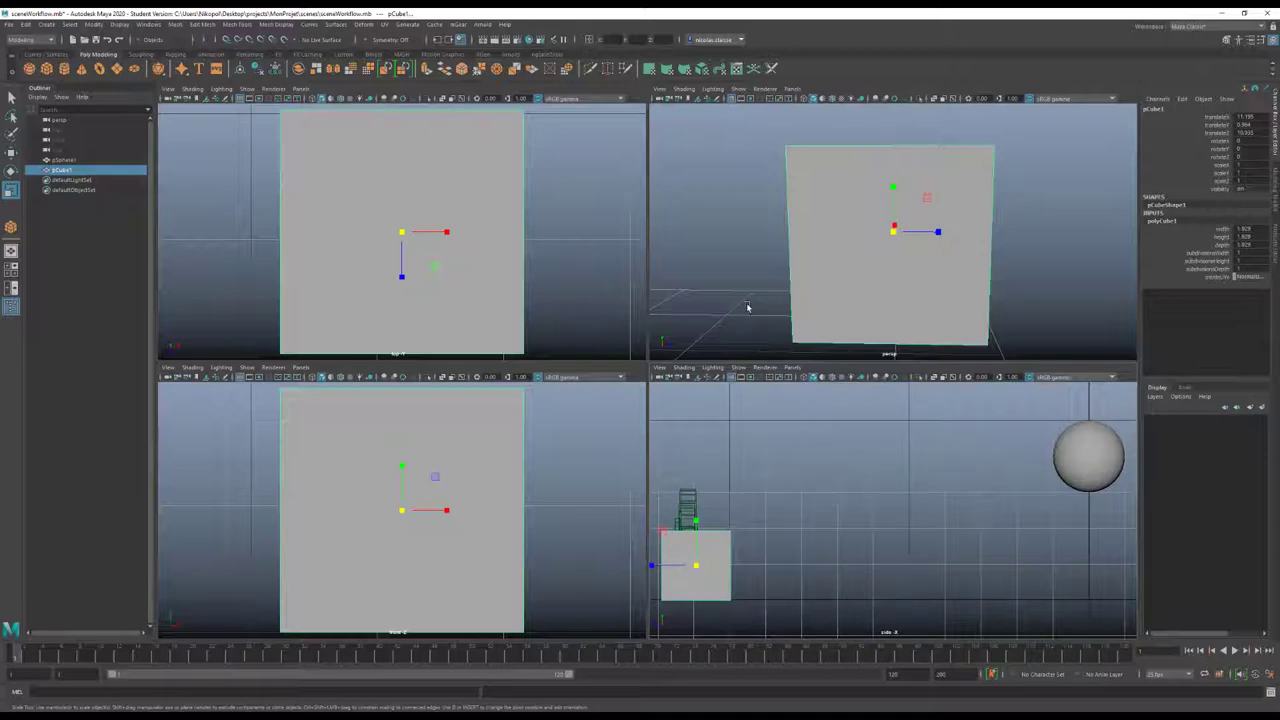
{"action": "key", "text": "a"}
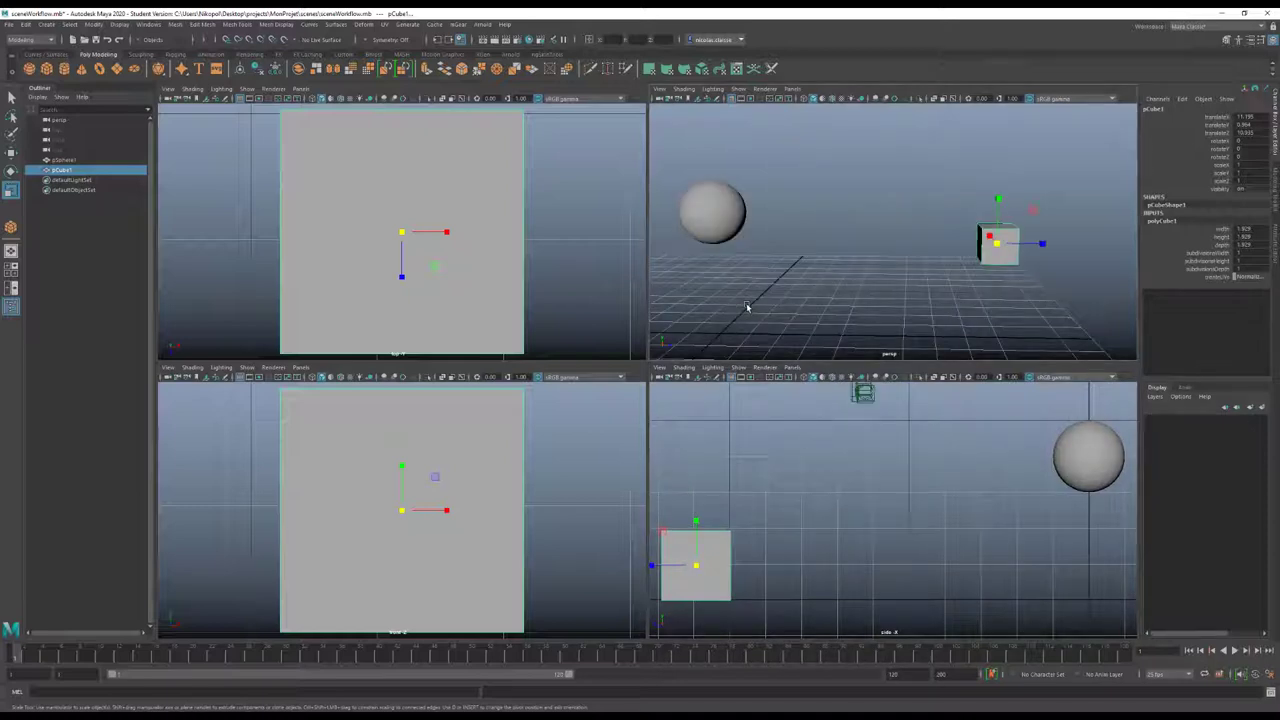
Frame the cube and then all objects in every view with Shift+F and Shift+A
{"action": "key", "text": "shift+f"}
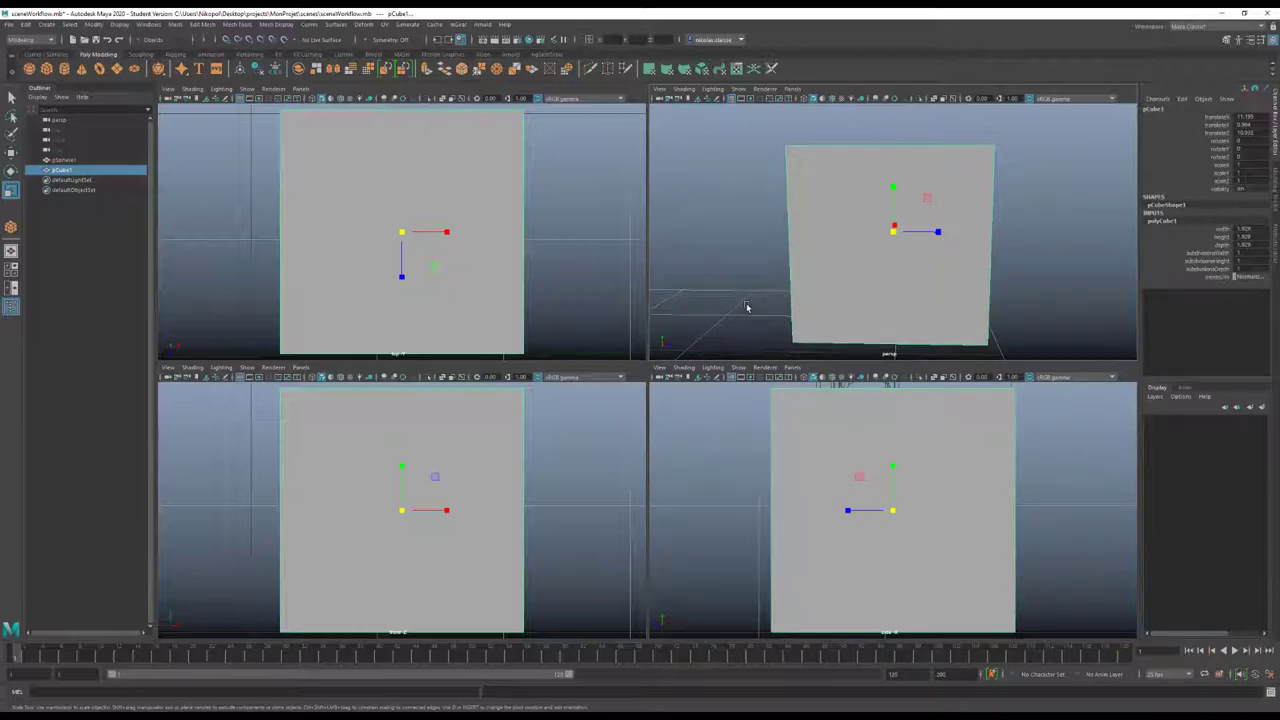
{"action": "key", "text": "shift+a"}
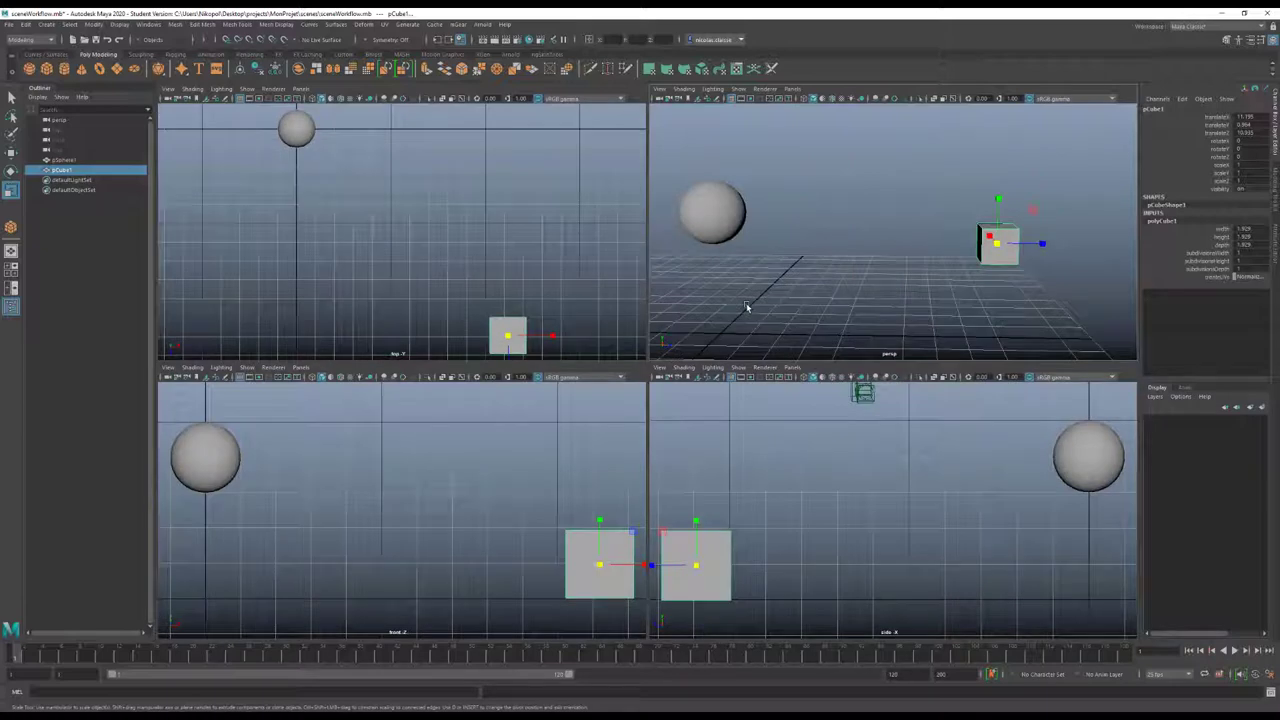
{"action": "key", "text": "shift+f"}
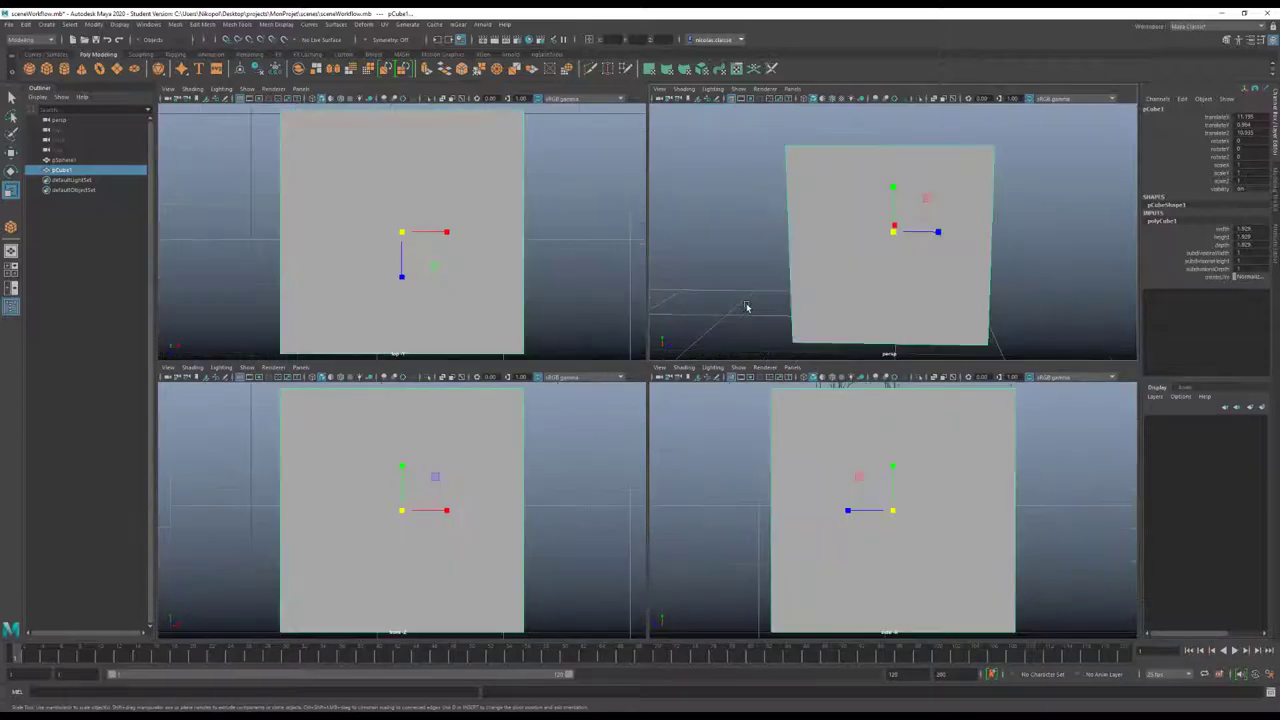
{"action": "key", "text": "shift+a"}
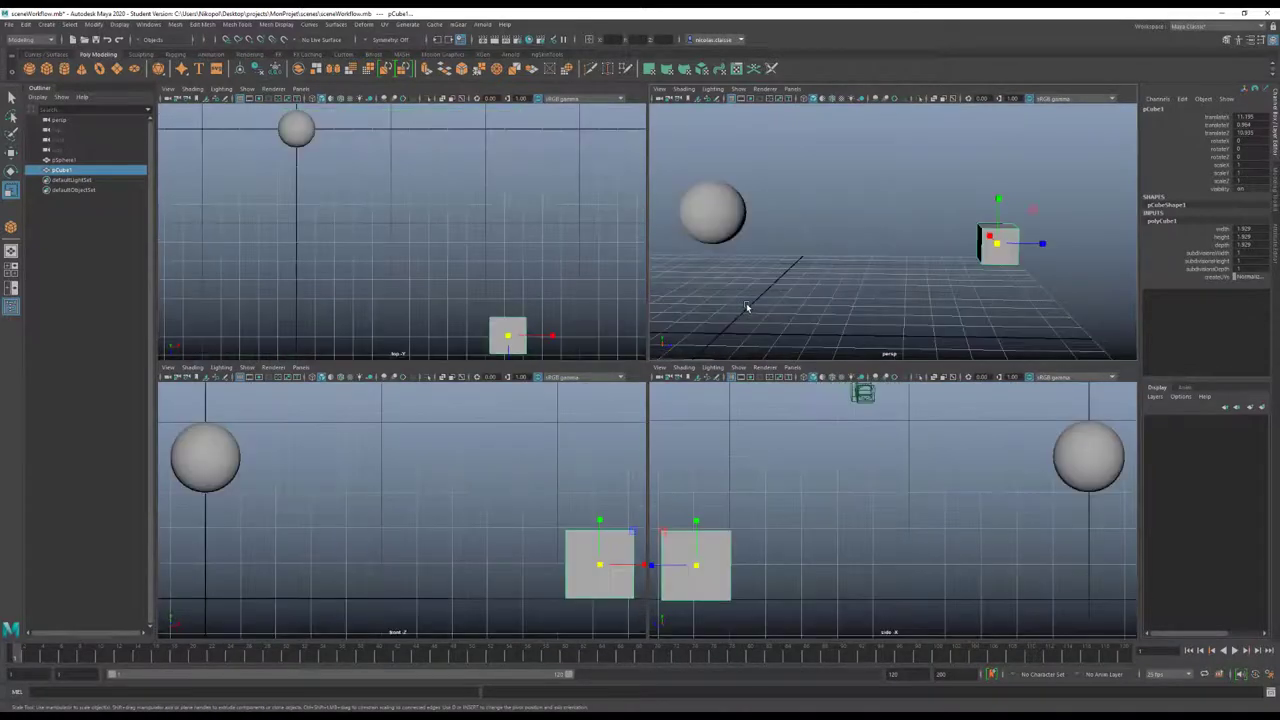
{"action": "key", "text": "f"}
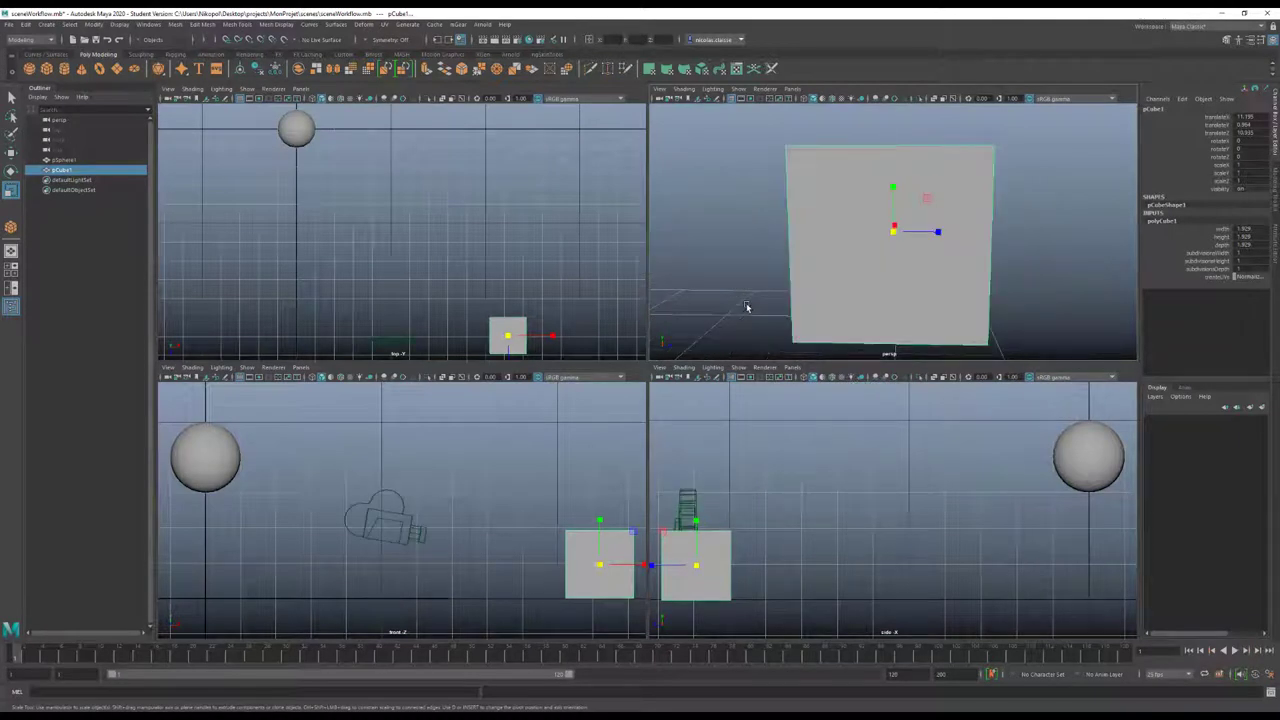
{"action": "key", "text": "a"}
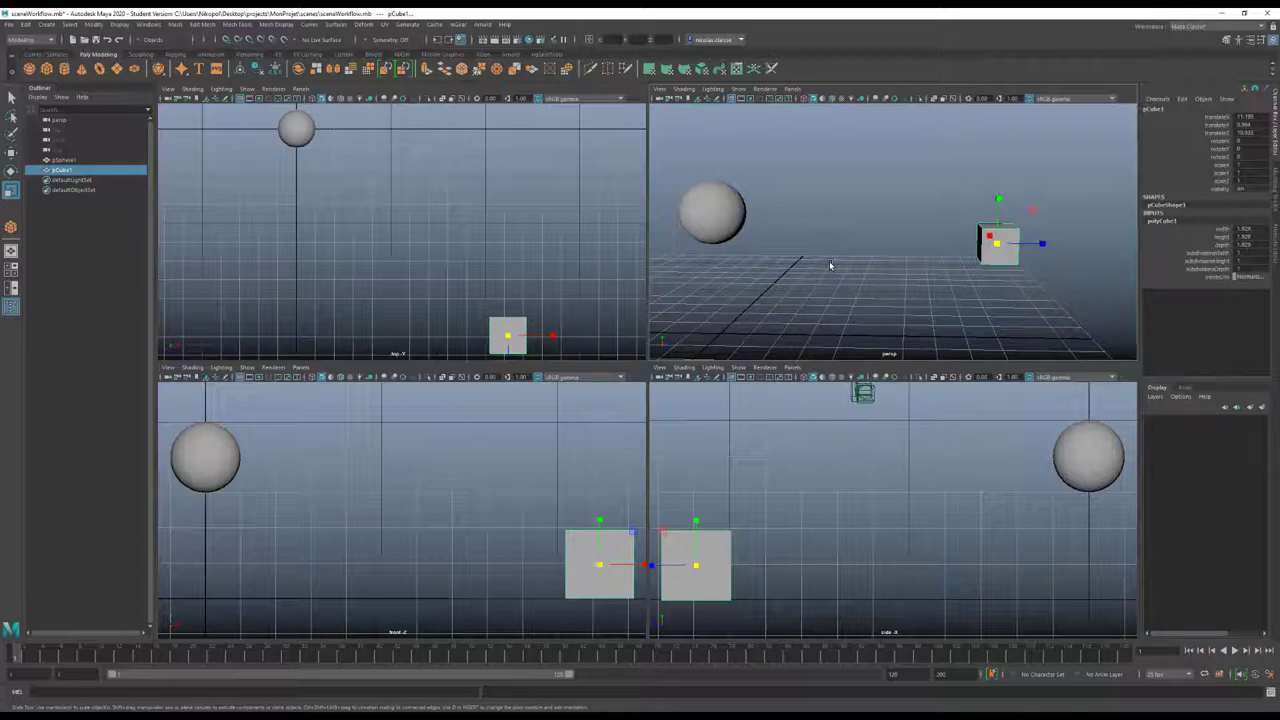
Reset the perspective, top, front and side views to their default framing
{"action": "key", "text": "bracketleft"}
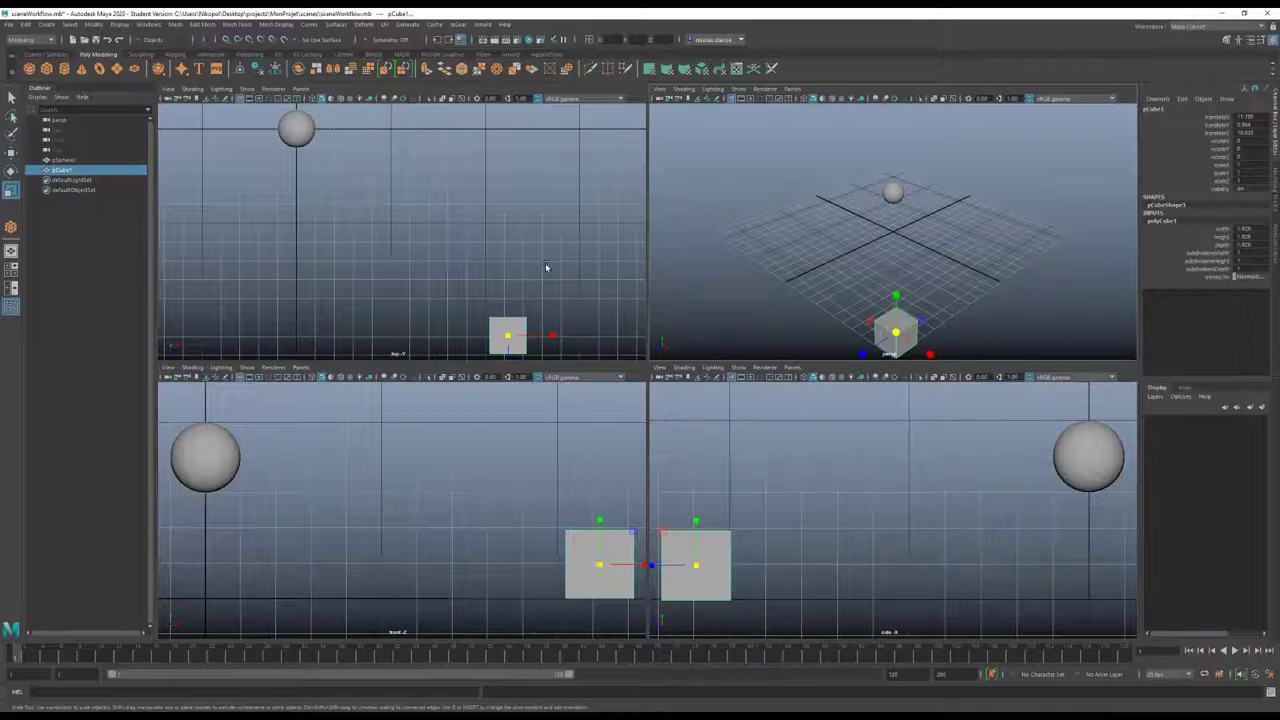
{"action": "key", "text": "bracketleft"}
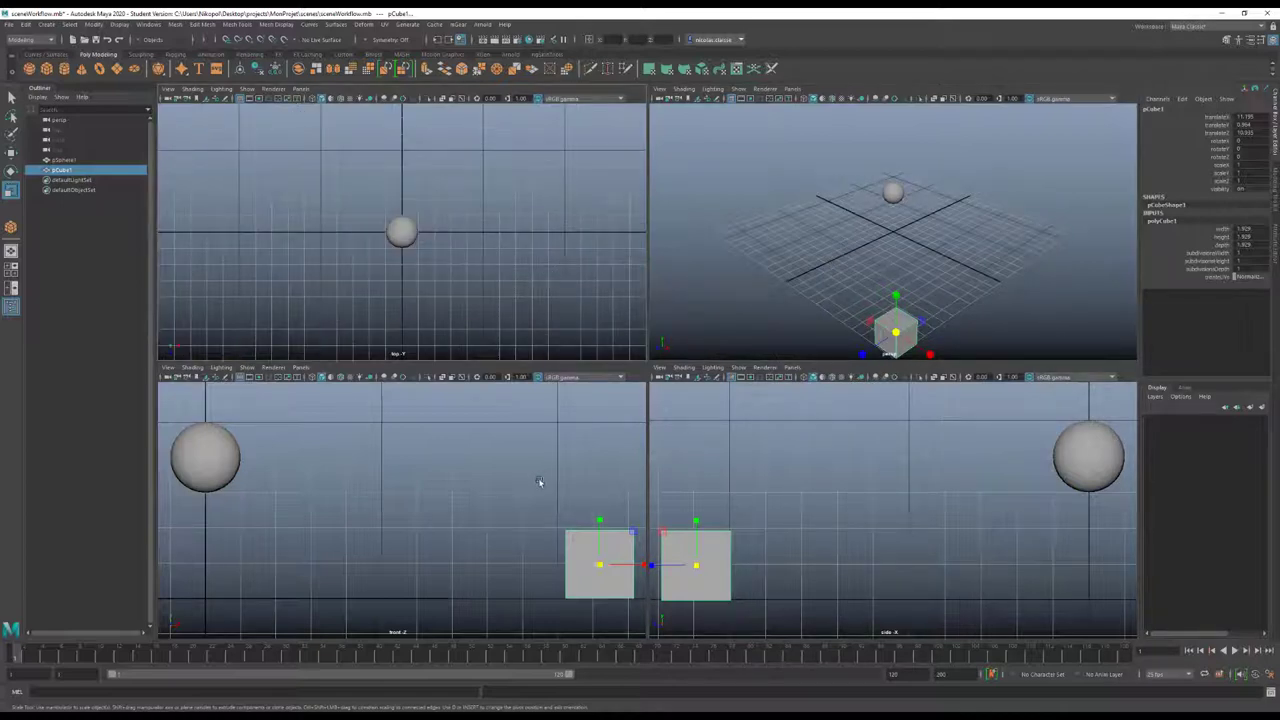
{"action": "key", "text": "bracketleft"}
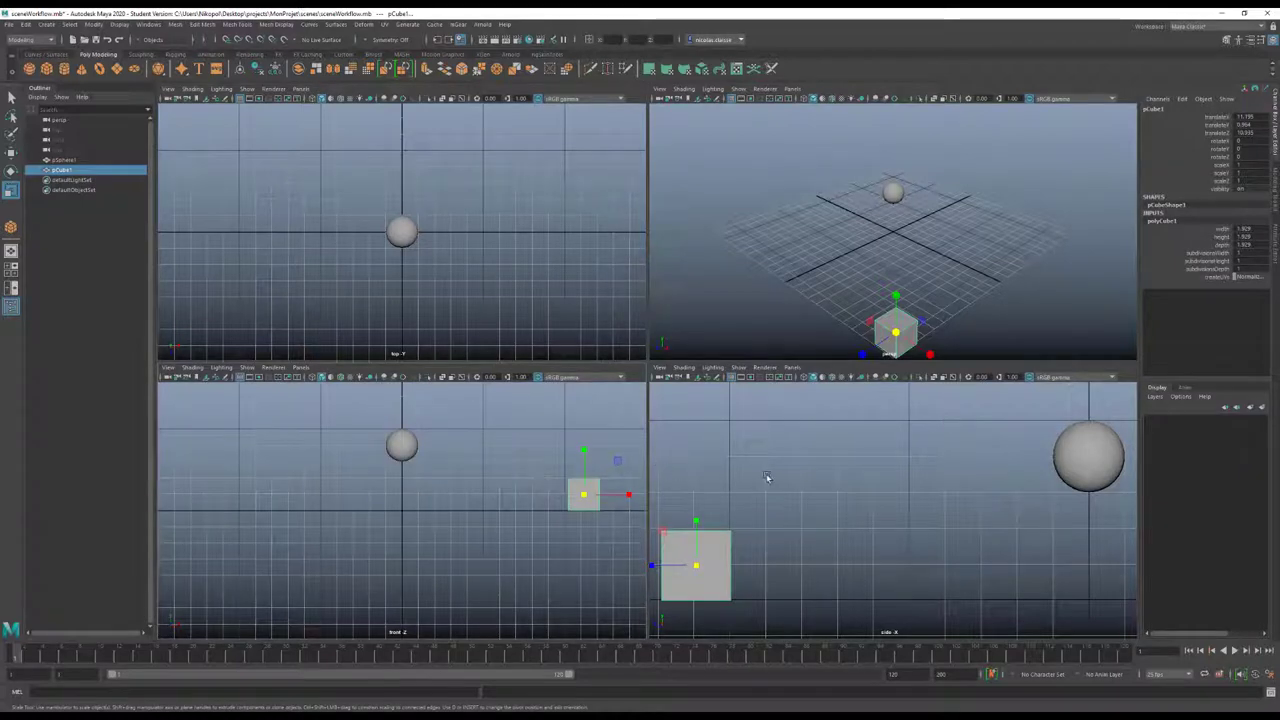
{"action": "key", "text": "bracketleft"}
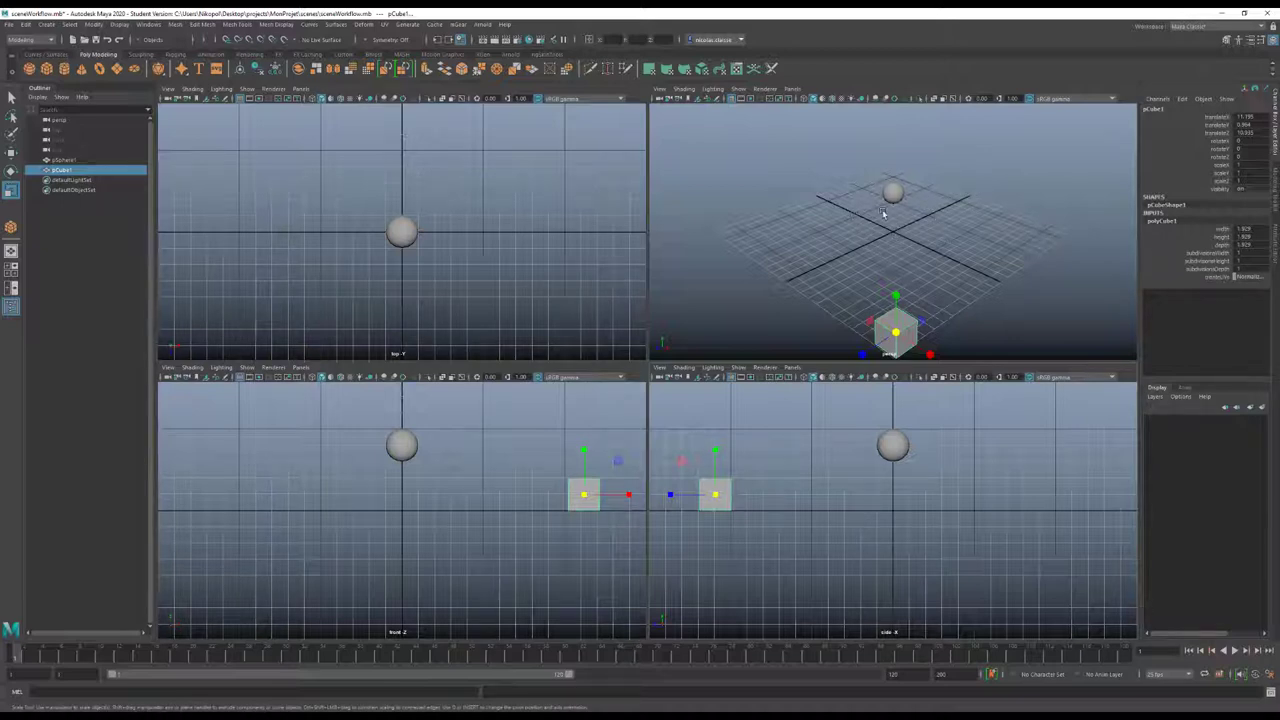
Orbit the perspective view around the sphere and cube, then deselect pCube1
{"action": "mouse_move", "coordinate": [918, 252]}
{"action": "left_mouse_down", "text": "alt"}
{"action": "mouse_move", "coordinate": [884, 239]}
{"action": "mouse_move", "coordinate": [905, 232]}
{"action": "left_mouse_up", "text": "alt"}
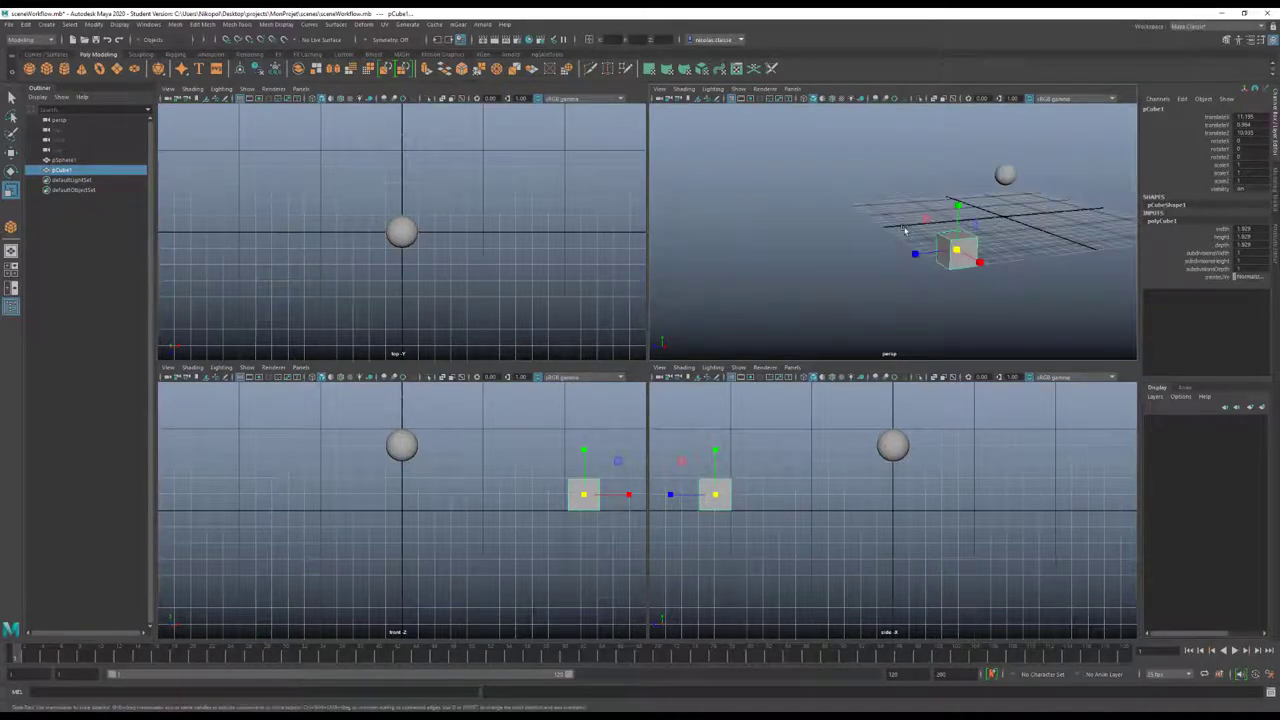
{"action": "left_click_drag", "start_coordinate": [905, 232], "coordinate": [904, 231], "text": "alt"}
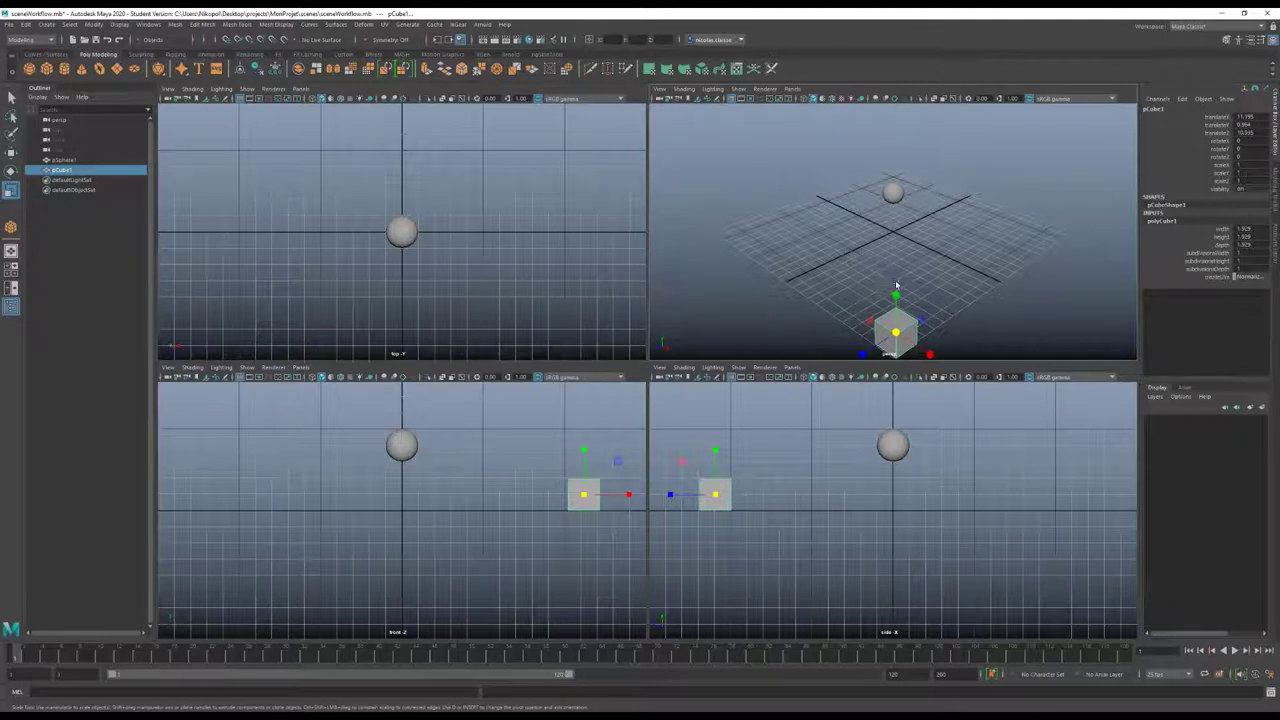
{"action": "left_click", "coordinate": [850, 248]}
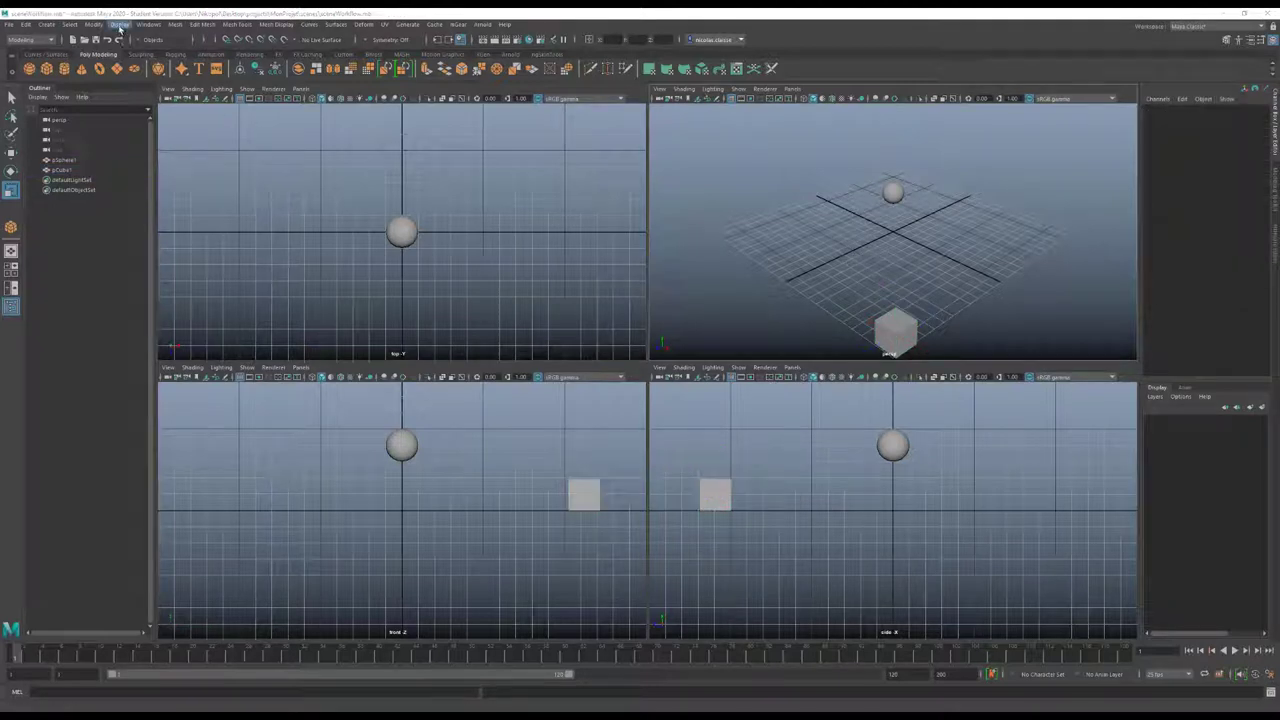
Open the Display menu, then the persp panel's View menu of camera commands
{"action": "left_click", "coordinate": [119, 26]}
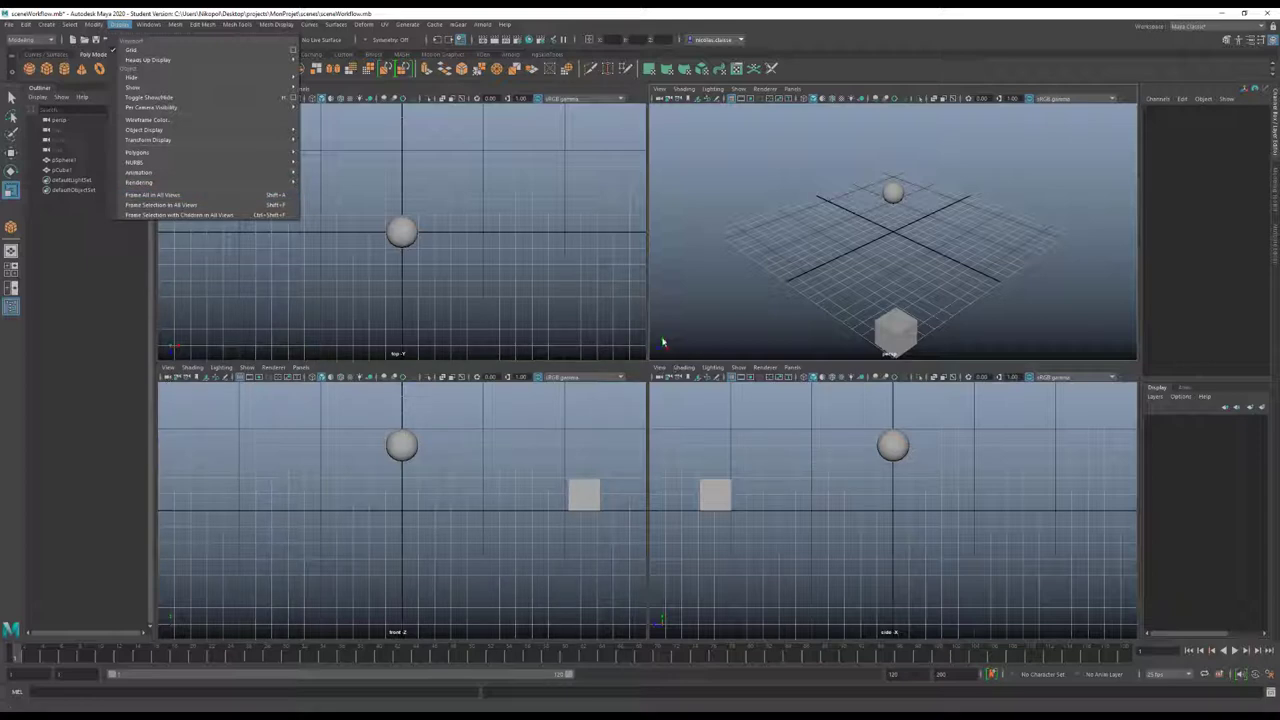
{"action": "left_click", "coordinate": [659, 90]}
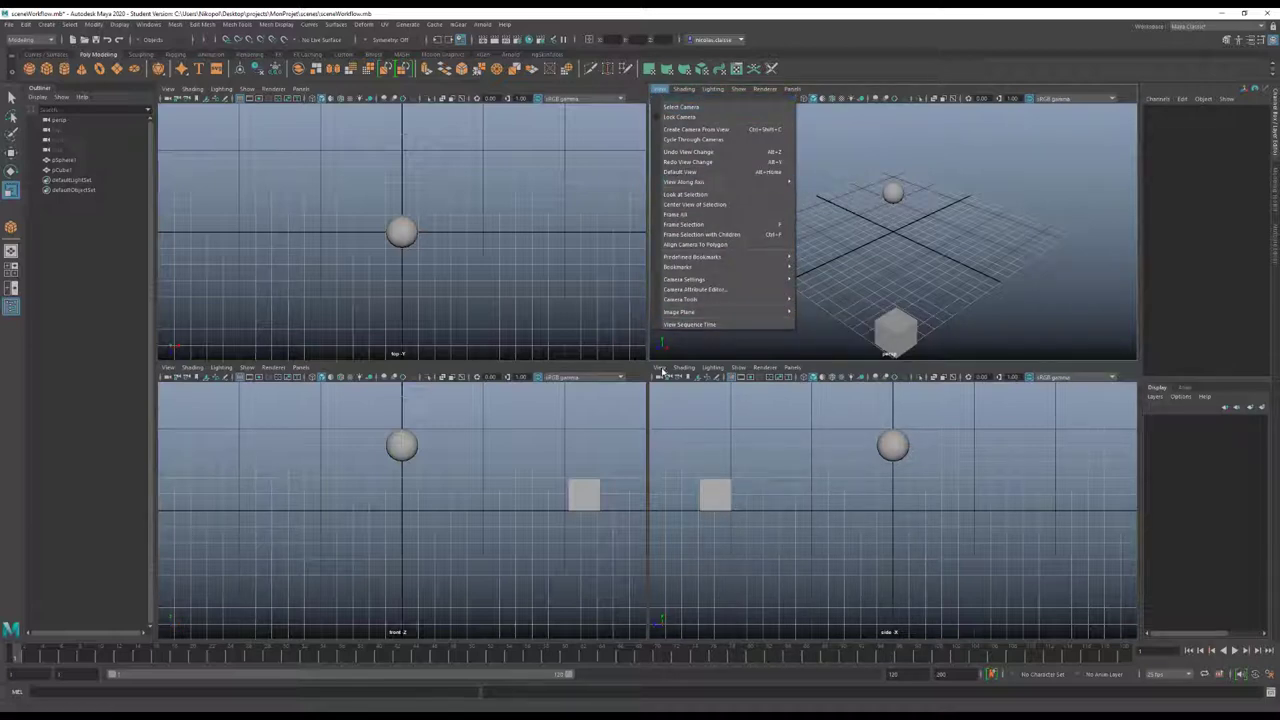
Tear off the View menu into a floating window and select the perspective camera
{"action": "left_click", "coordinate": [686, 99]}
{"action": "left_click_drag", "start_coordinate": [686, 104], "coordinate": [594, 115]}
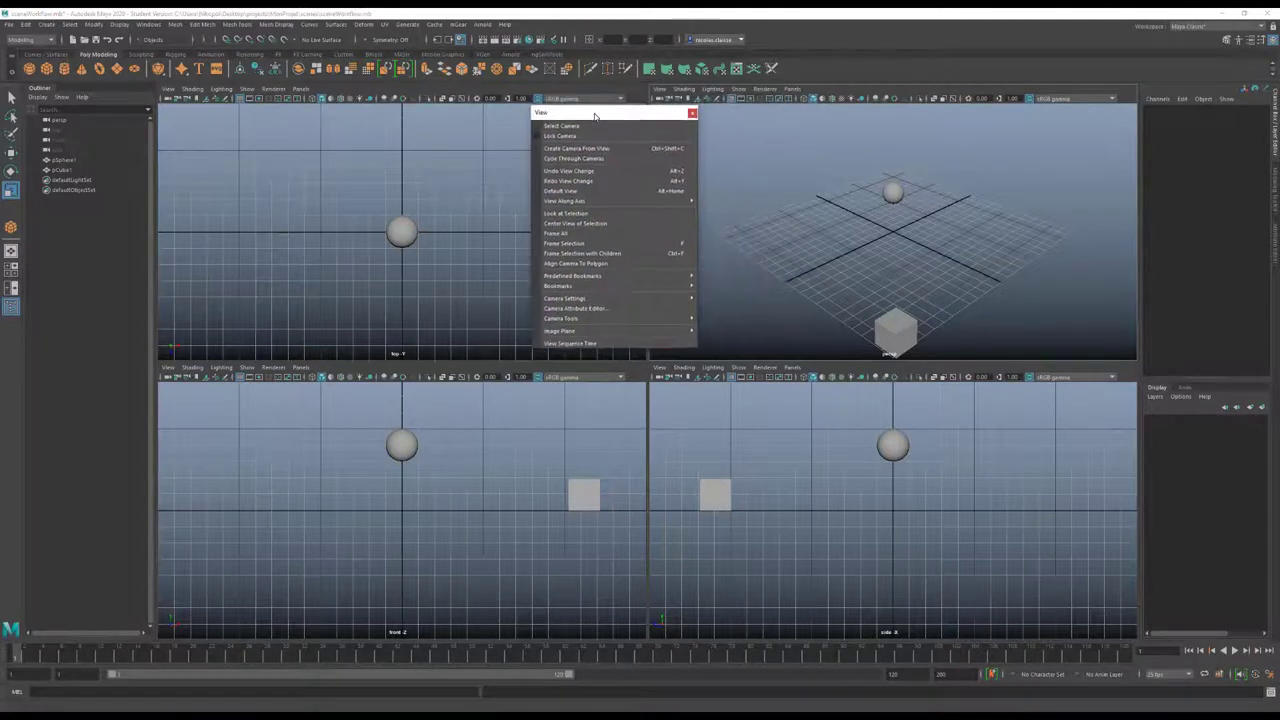
{"action": "left_click", "coordinate": [591, 130]}
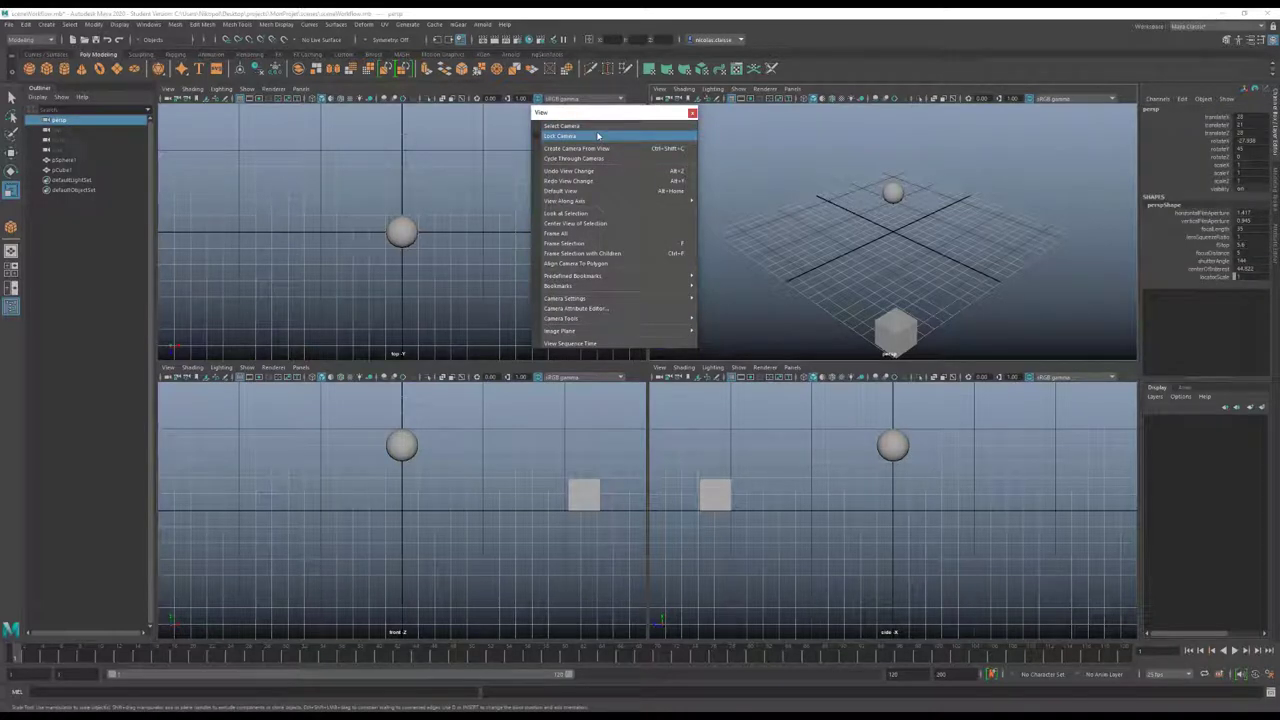
Toggle Lock Camera off and back on so the persp view stays locked
{"action": "left_click", "coordinate": [607, 137]}
{"action": "left_click", "coordinate": [652, 138]}
{"action": "left_click", "coordinate": [652, 138]}
{"action": "left_click_drag", "start_coordinate": [652, 117], "coordinate": [650, 129]}
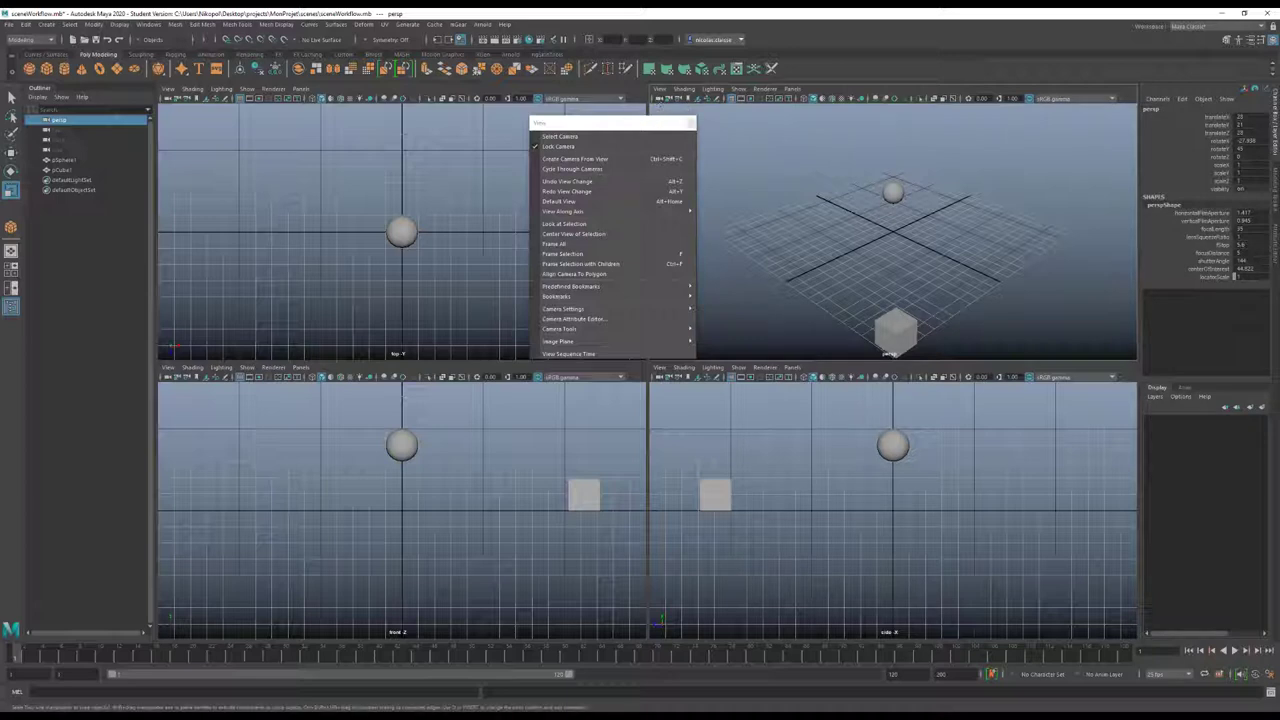
Select the top camera, reselect persp, and show its Camera Attribute Editor (focal length 35)
{"action": "left_click", "coordinate": [170, 101]}
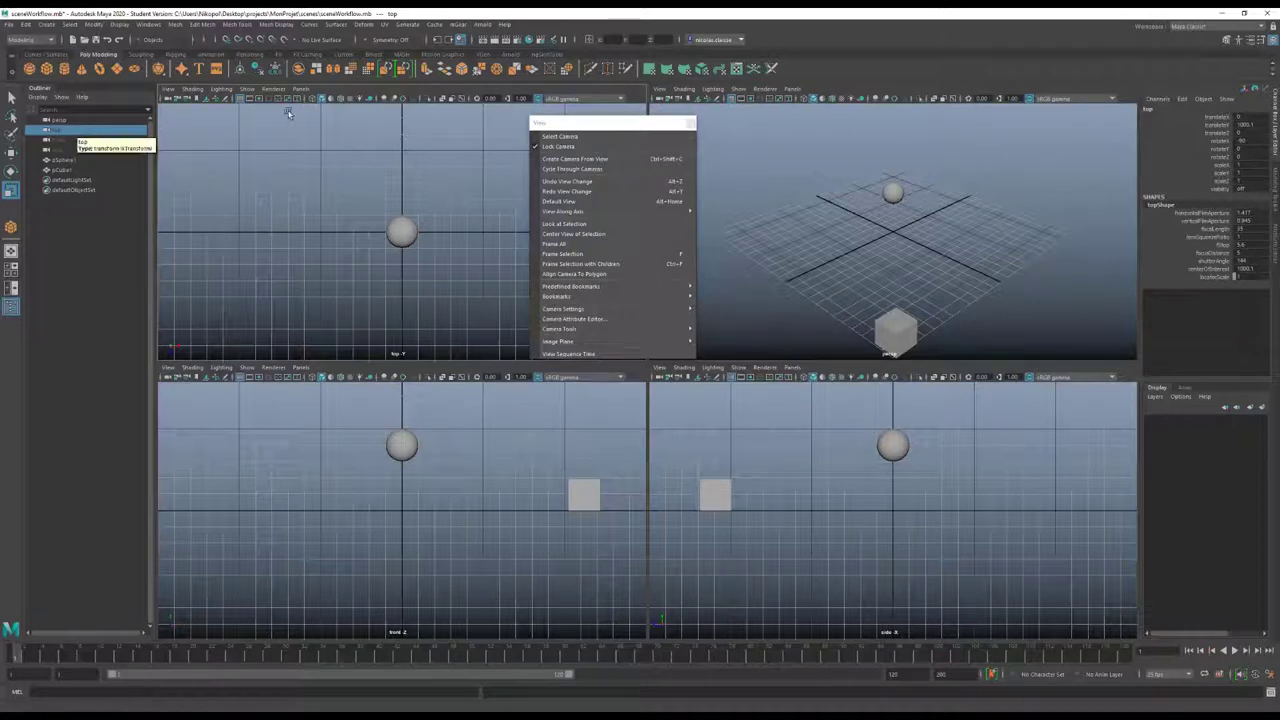
{"action": "left_click", "coordinate": [660, 101]}
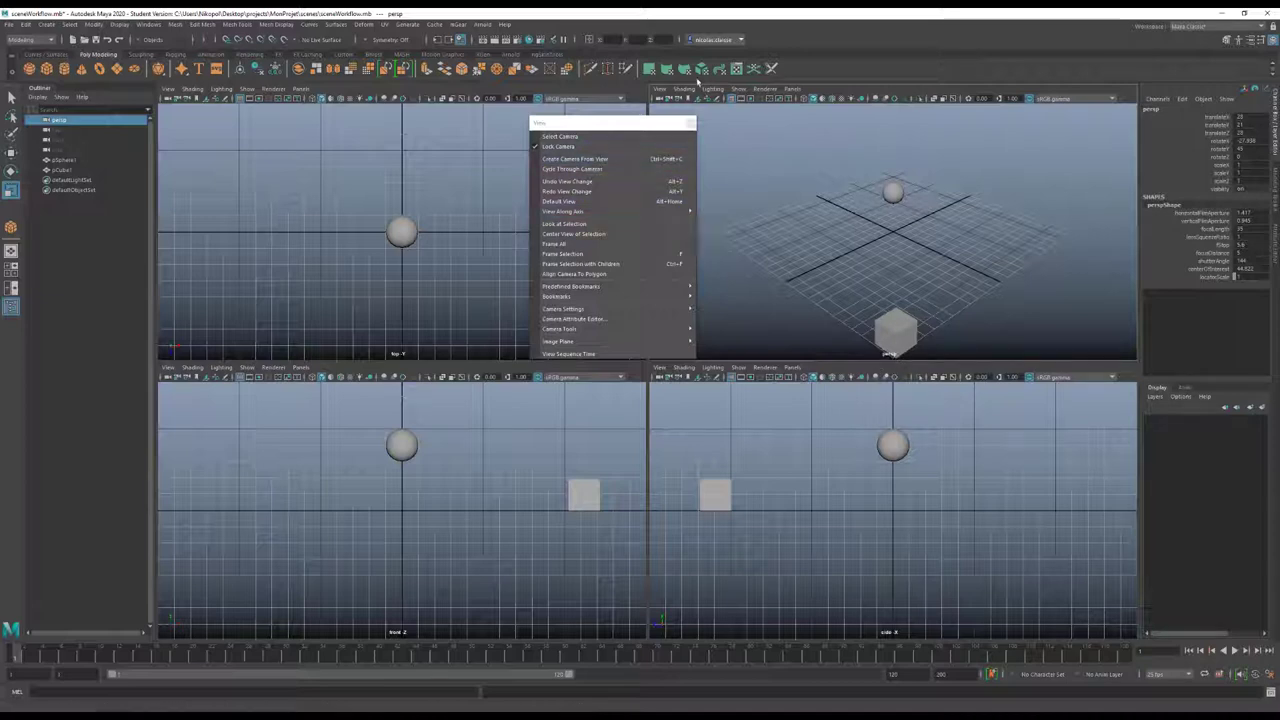
{"action": "left_click", "coordinate": [681, 101]}
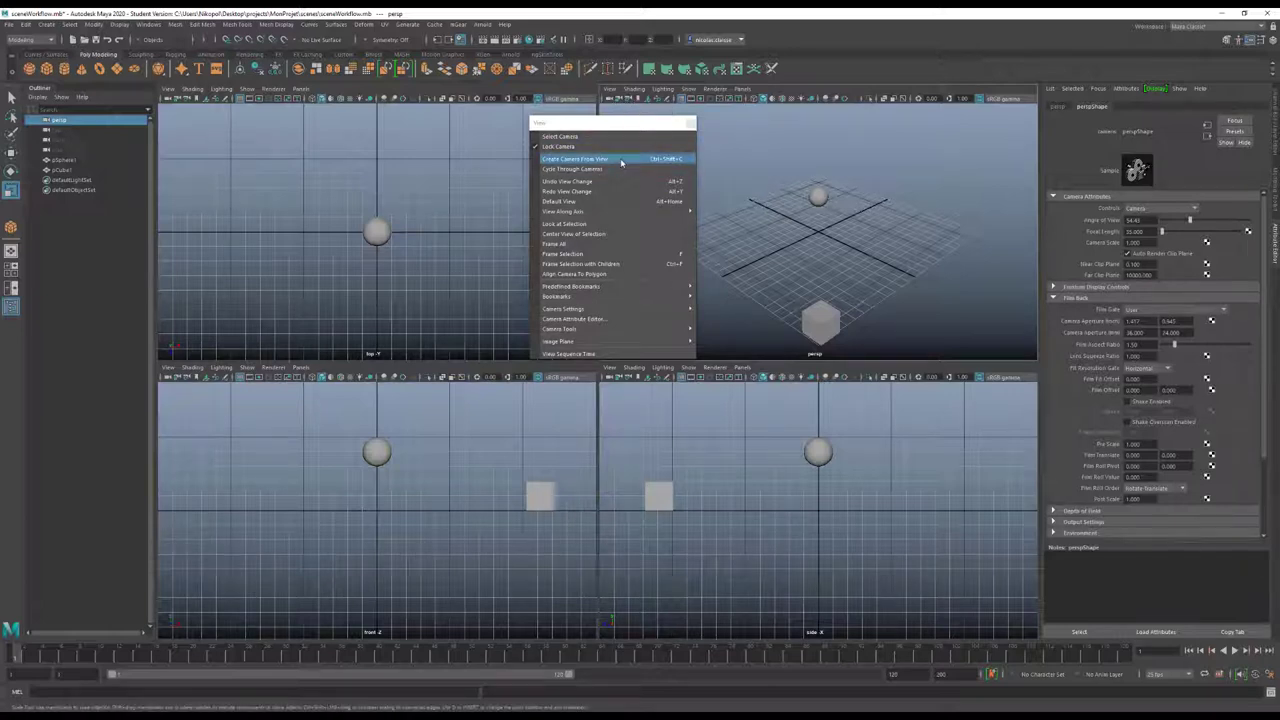
{"action": "mouse_move", "coordinate": [835, 252]}
{"action": "left_mouse_down", "text": "alt"}
{"action": "mouse_move", "coordinate": [824, 240]}
{"action": "mouse_move", "coordinate": [839, 256]}
{"action": "left_mouse_up", "text": "alt"}
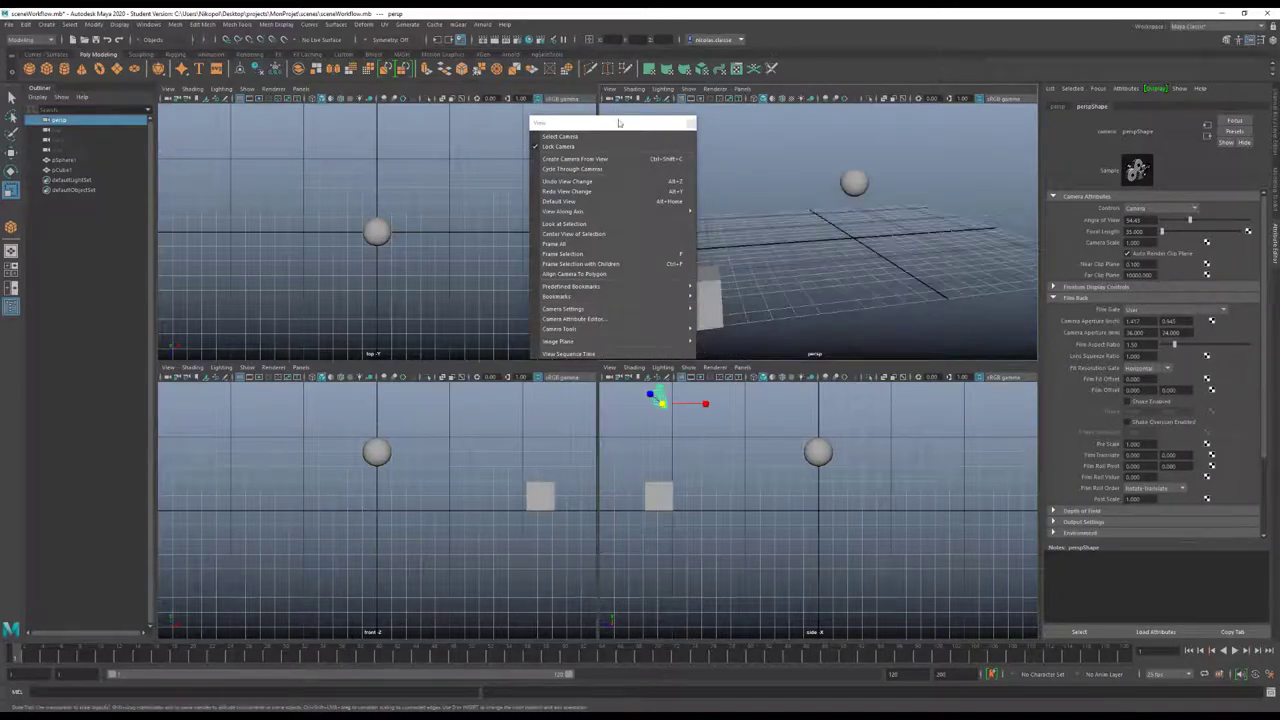
Create camera persp1 from the current perspective view using the floating View menu
{"action": "left_click_drag", "start_coordinate": [620, 125], "coordinate": [559, 124]}
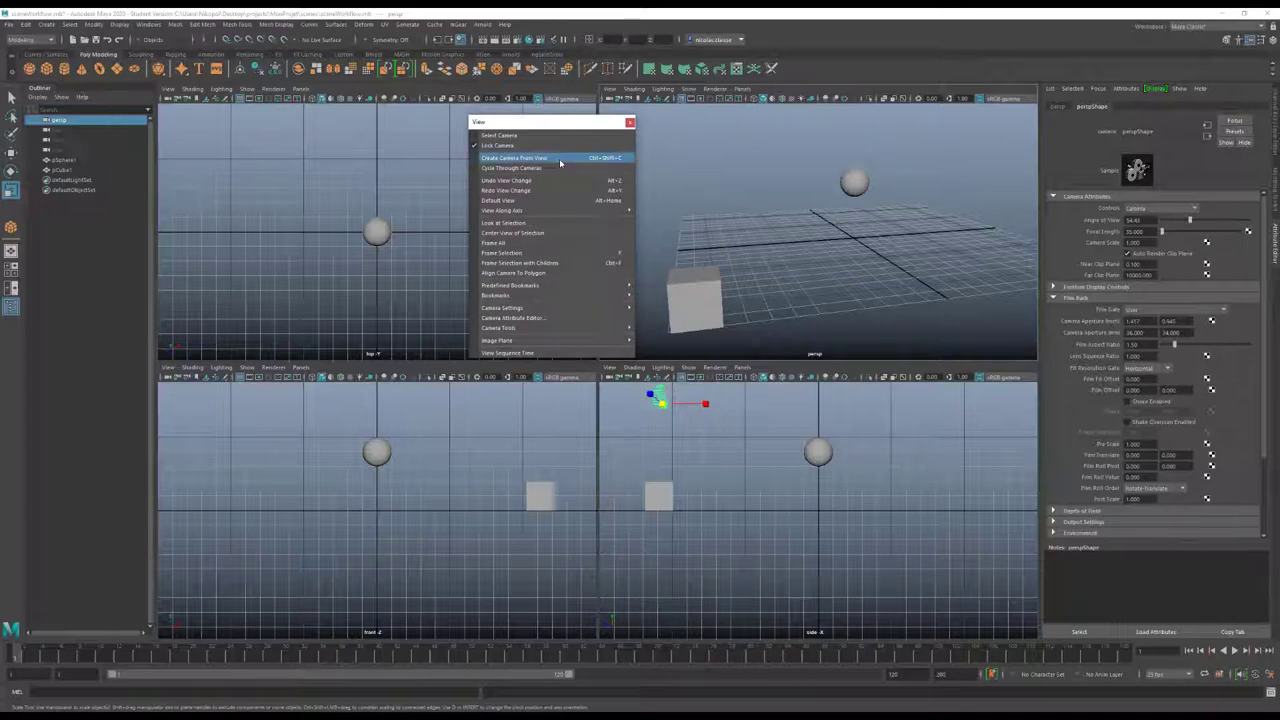
{"action": "left_click", "coordinate": [560, 158]}
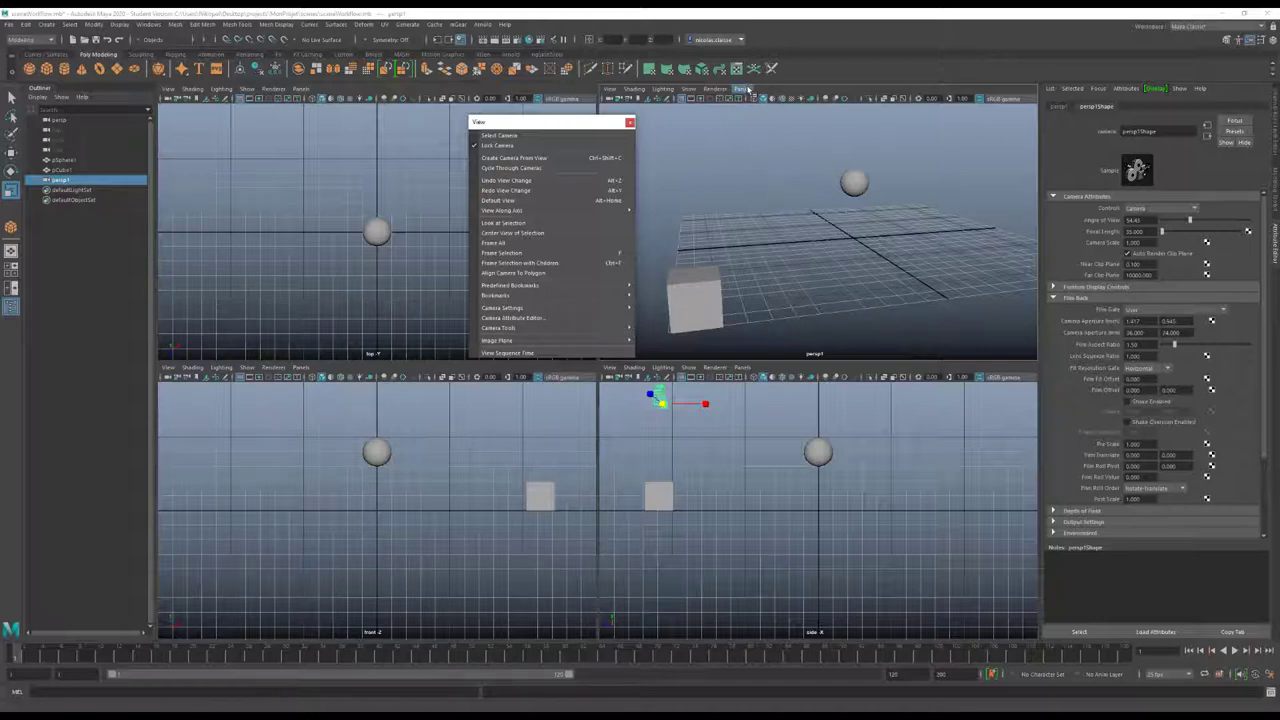
Cycle the perspective panel through the scene's cameras with Cycle Through Cameras
{"action": "left_click", "coordinate": [748, 90]}
{"action": "mouse_move", "coordinate": [762, 119]}
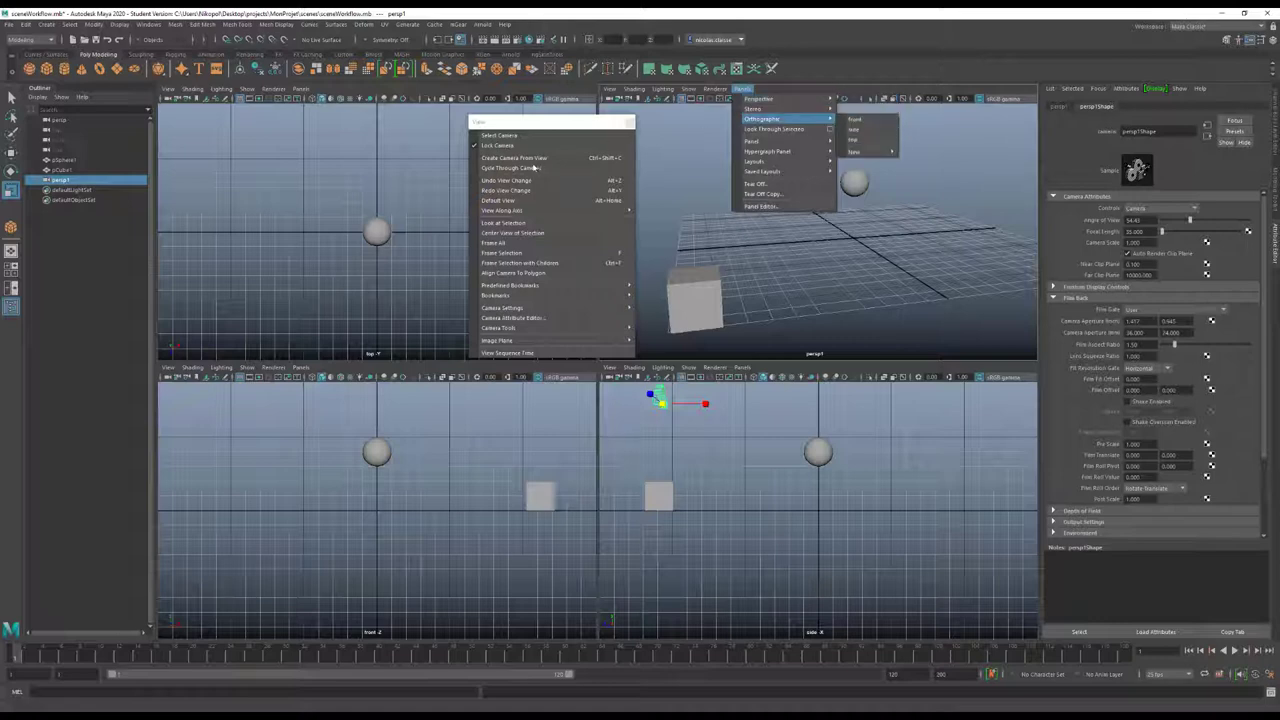
{"action": "left_click", "coordinate": [537, 168]}
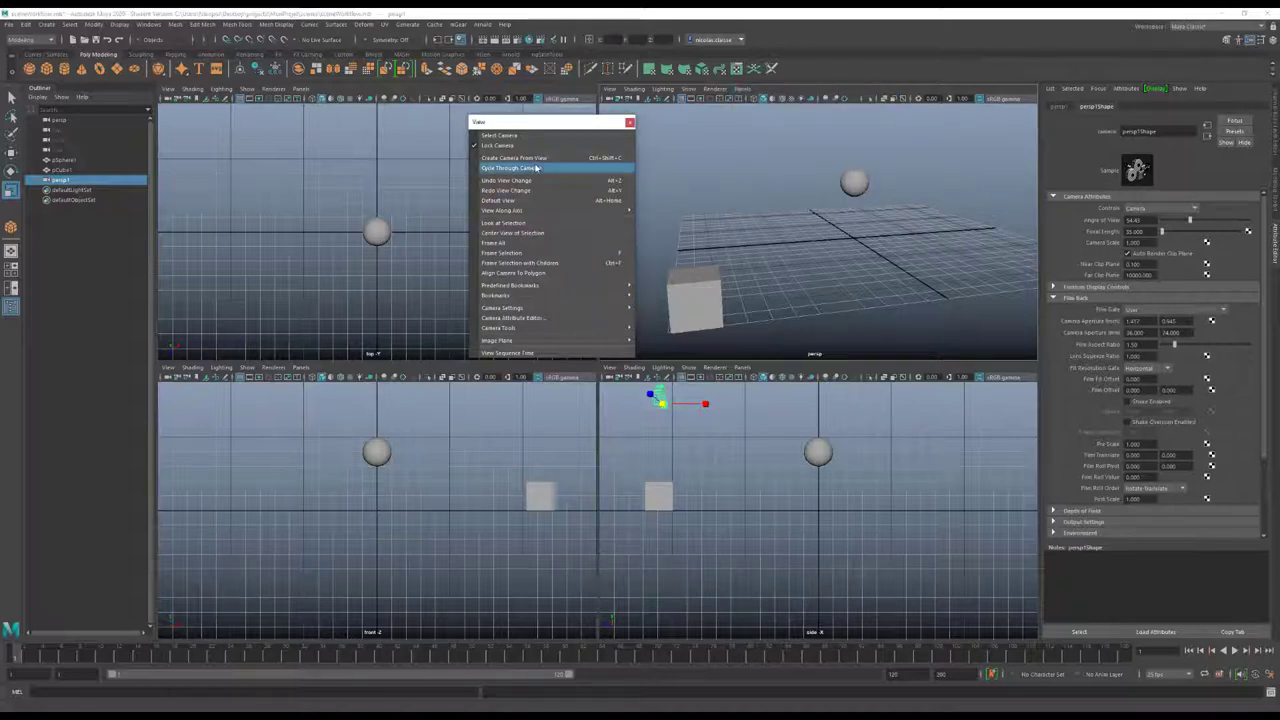
{"action": "left_click", "coordinate": [537, 168]}
{"action": "left_click", "coordinate": [537, 168]}
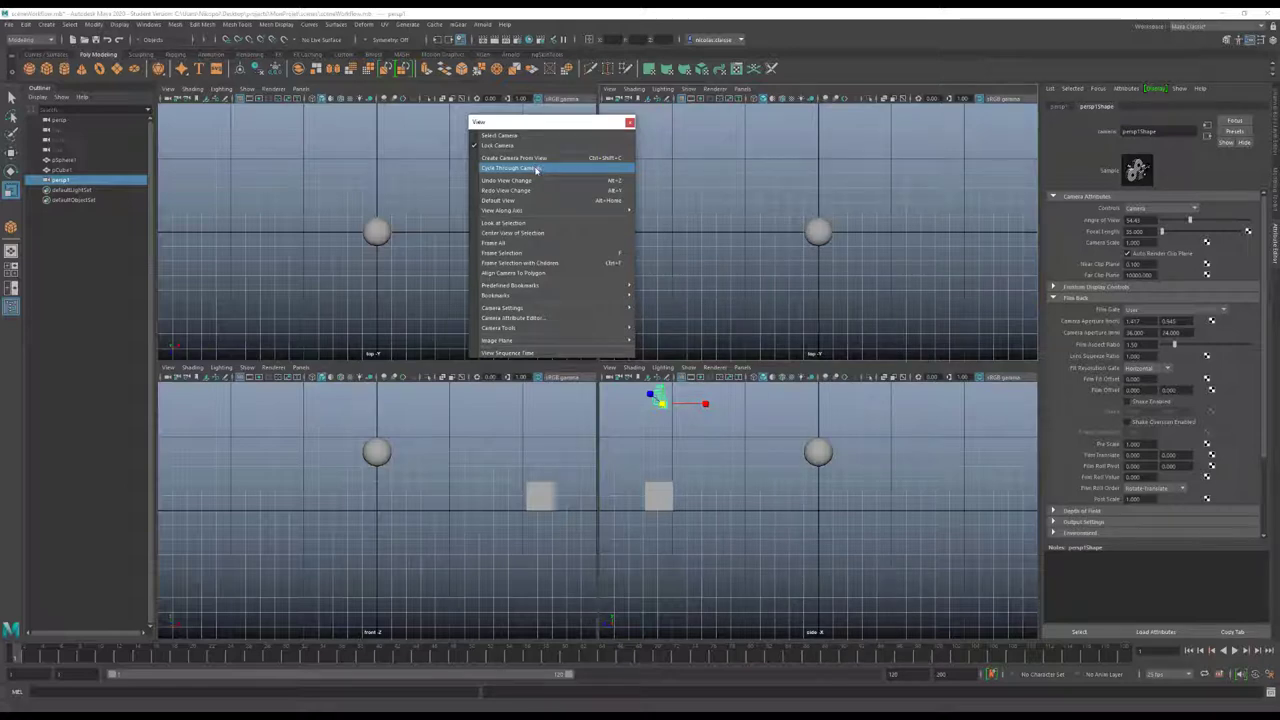
{"action": "left_click", "coordinate": [537, 168]}
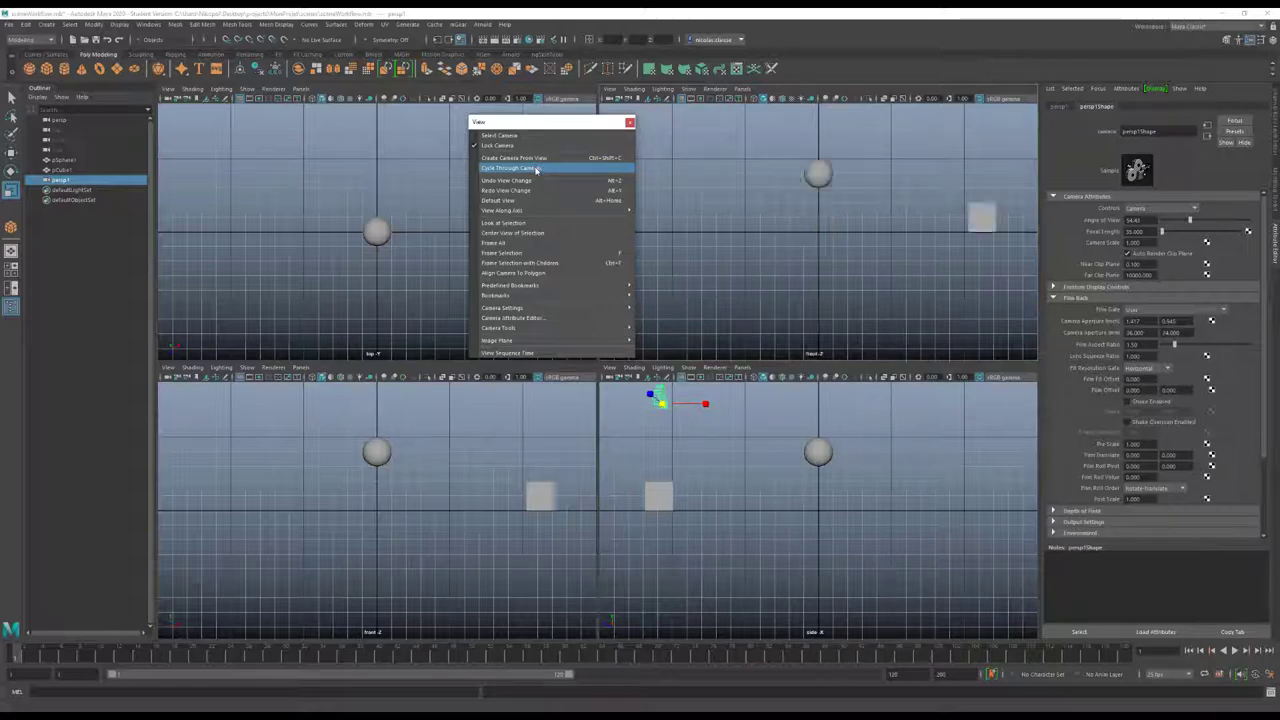
Return the panel to the persp camera and delete the persp1 camera
{"action": "left_click", "coordinate": [537, 168]}
{"action": "left_click", "coordinate": [537, 168]}
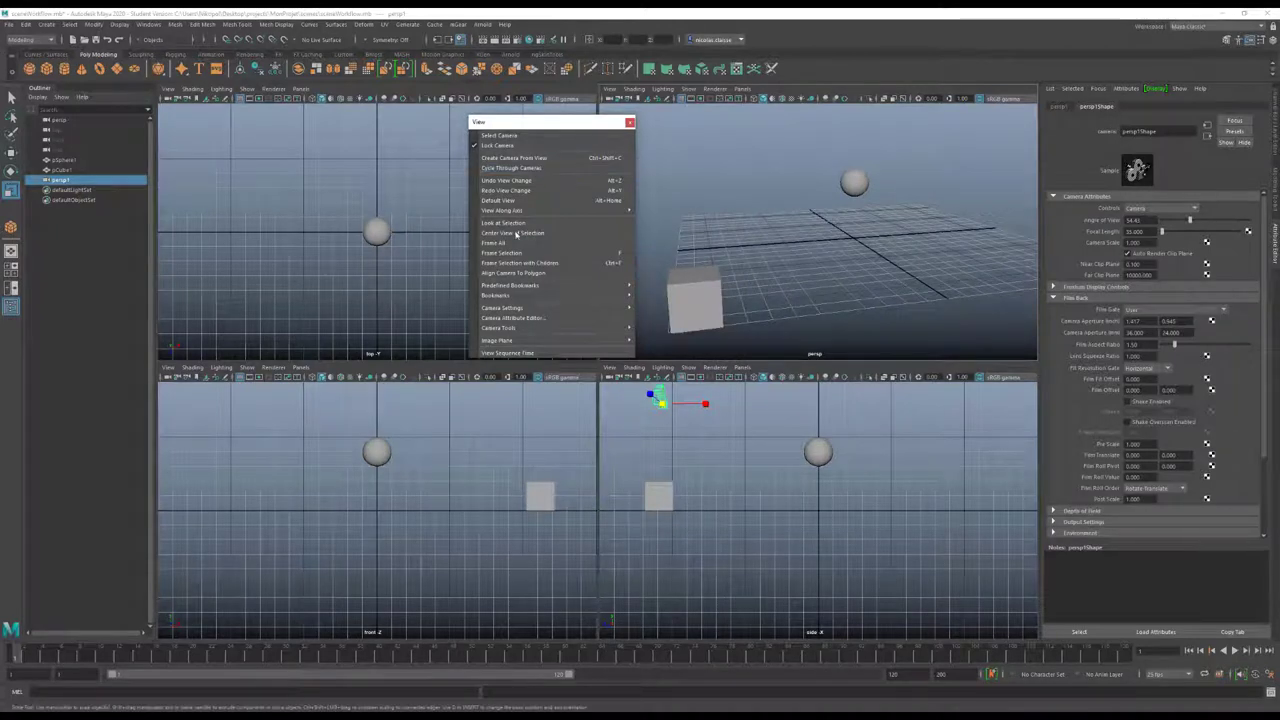
{"action": "left_click", "coordinate": [113, 184]}
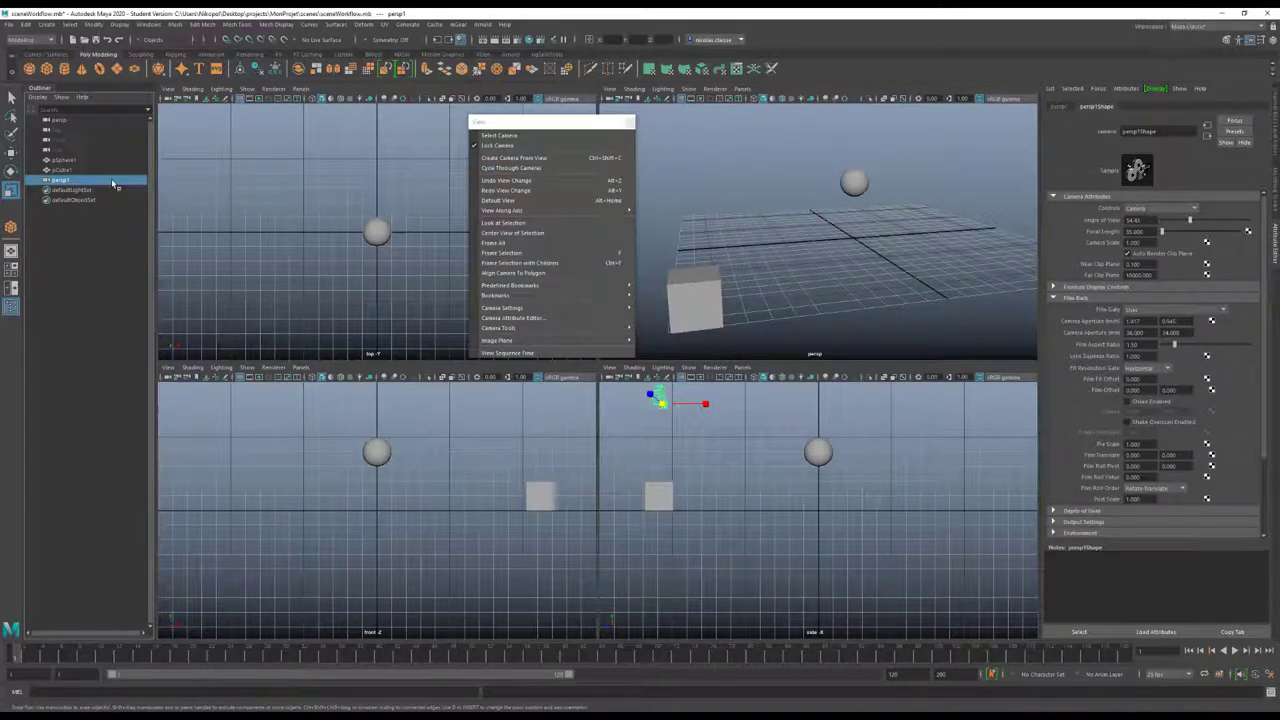
{"action": "key", "text": "Delete"}
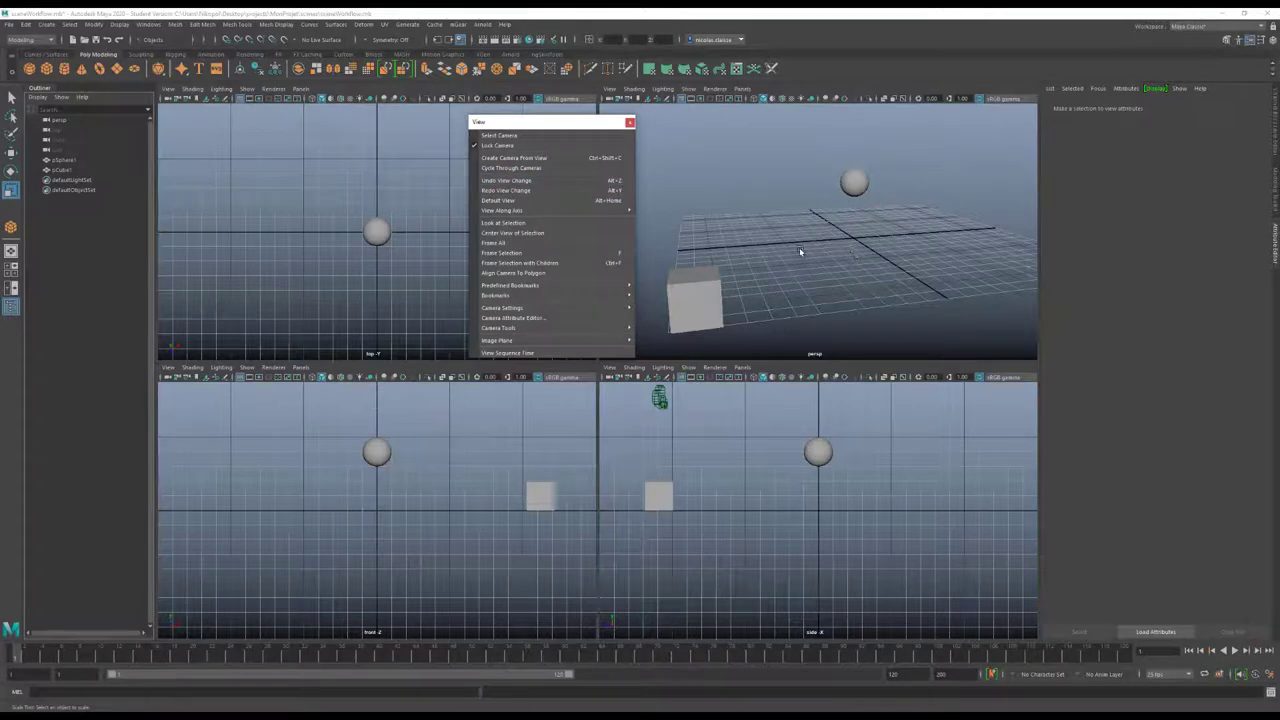
Orbit the persp view, then undo view changes in the persp and top panels
{"action": "left_click_drag", "start_coordinate": [800, 251], "coordinate": [823, 263], "text": "alt"}
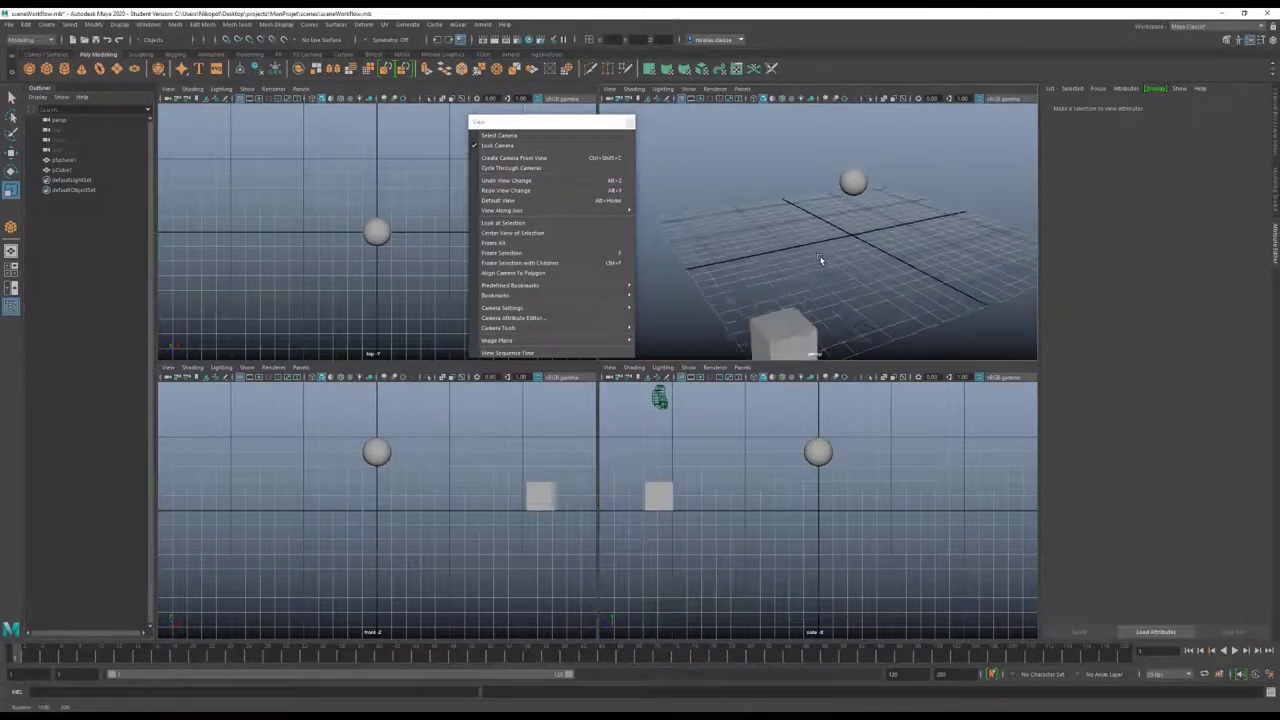
{"action": "left_click", "coordinate": [524, 181]}
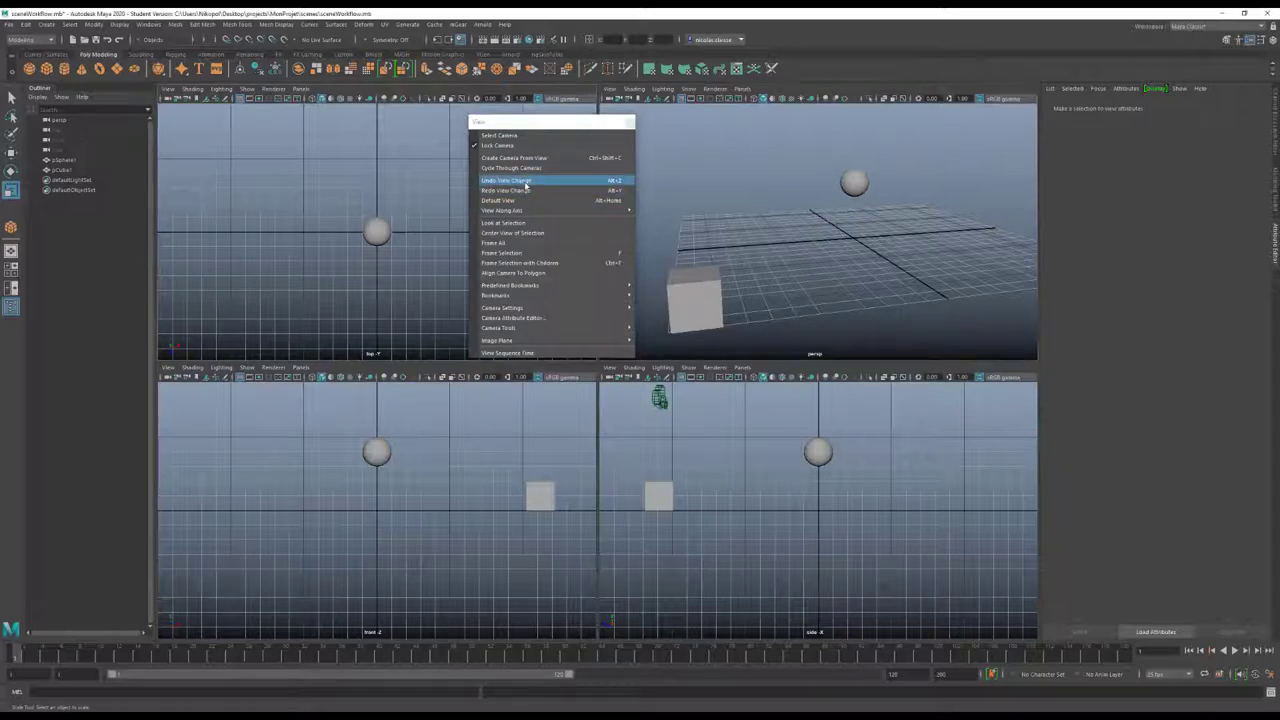
{"action": "left_click", "coordinate": [525, 181]}
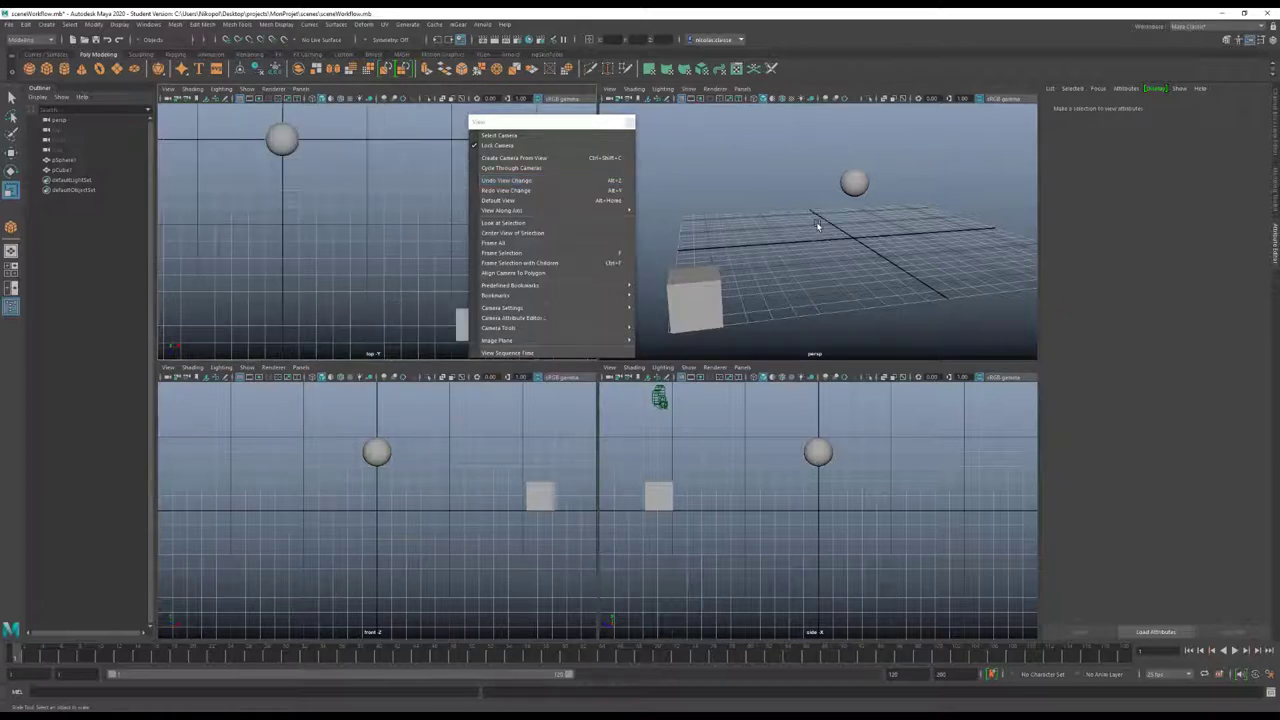
Step back twice with Alt+Z and forward twice with Alt+Y through view history
{"action": "key", "text": "alt+z"}
{"action": "key", "text": "alt+z"}
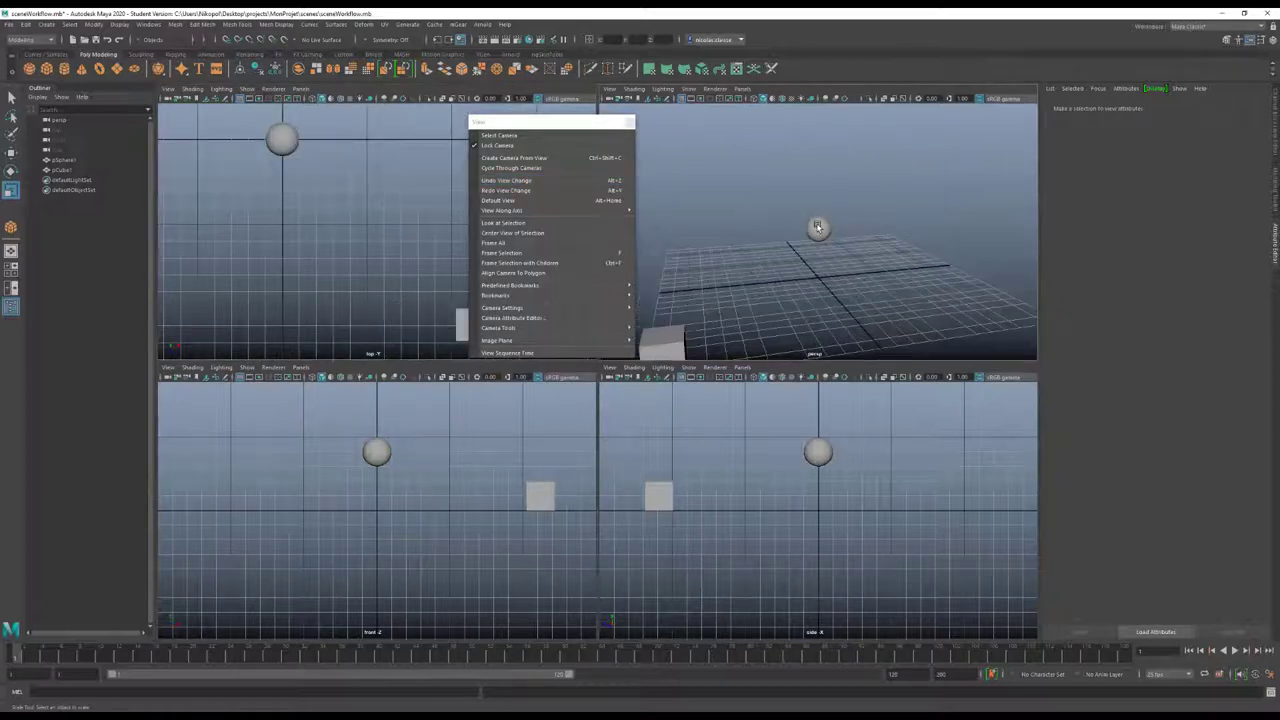
{"action": "key", "text": "alt+z"}
{"action": "key", "text": "alt+z"}
{"action": "key", "text": "alt+z"}
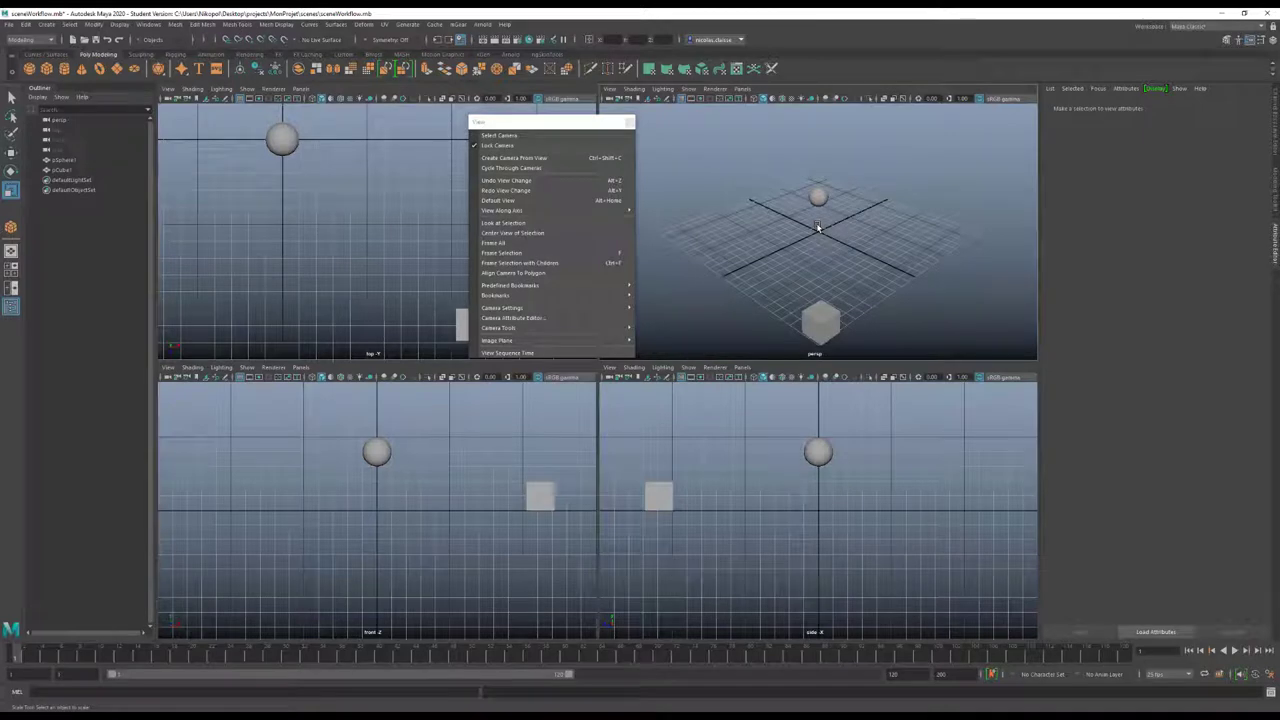
{"action": "key", "text": "alt+y"}
{"action": "key", "text": "alt+y"}
{"action": "key", "text": "alt+y"}
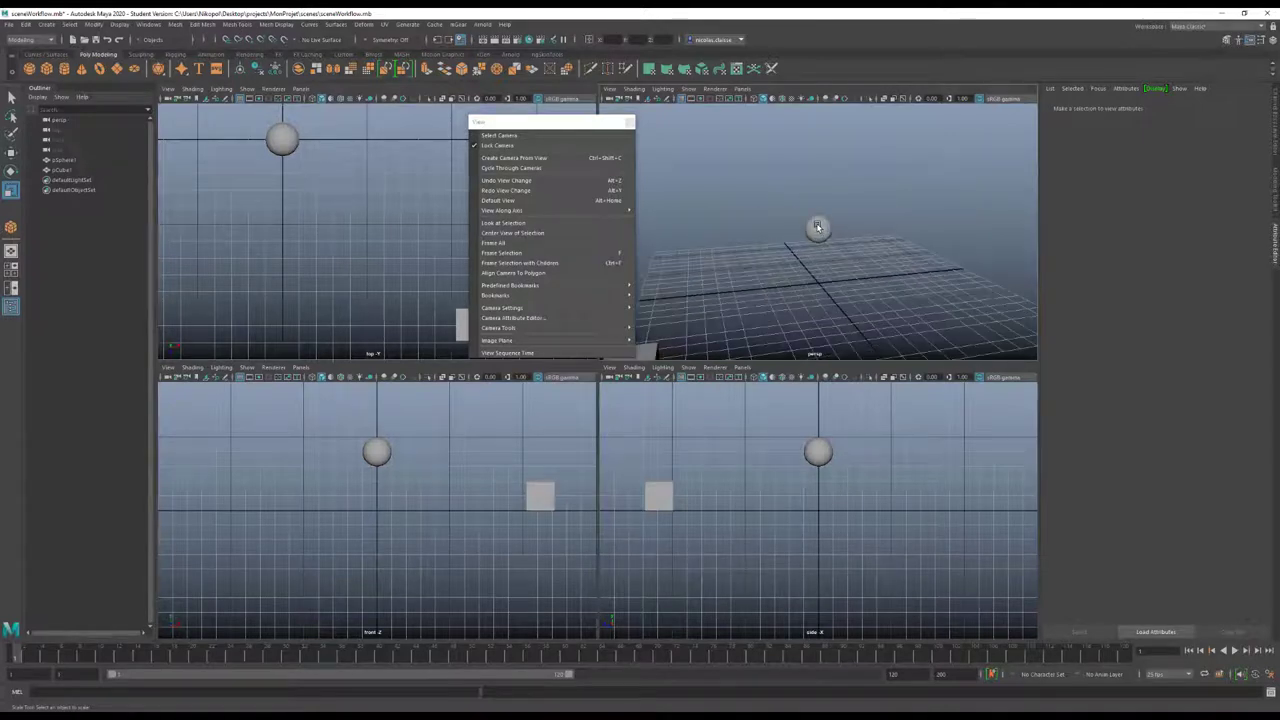
{"action": "key", "text": "alt+y"}
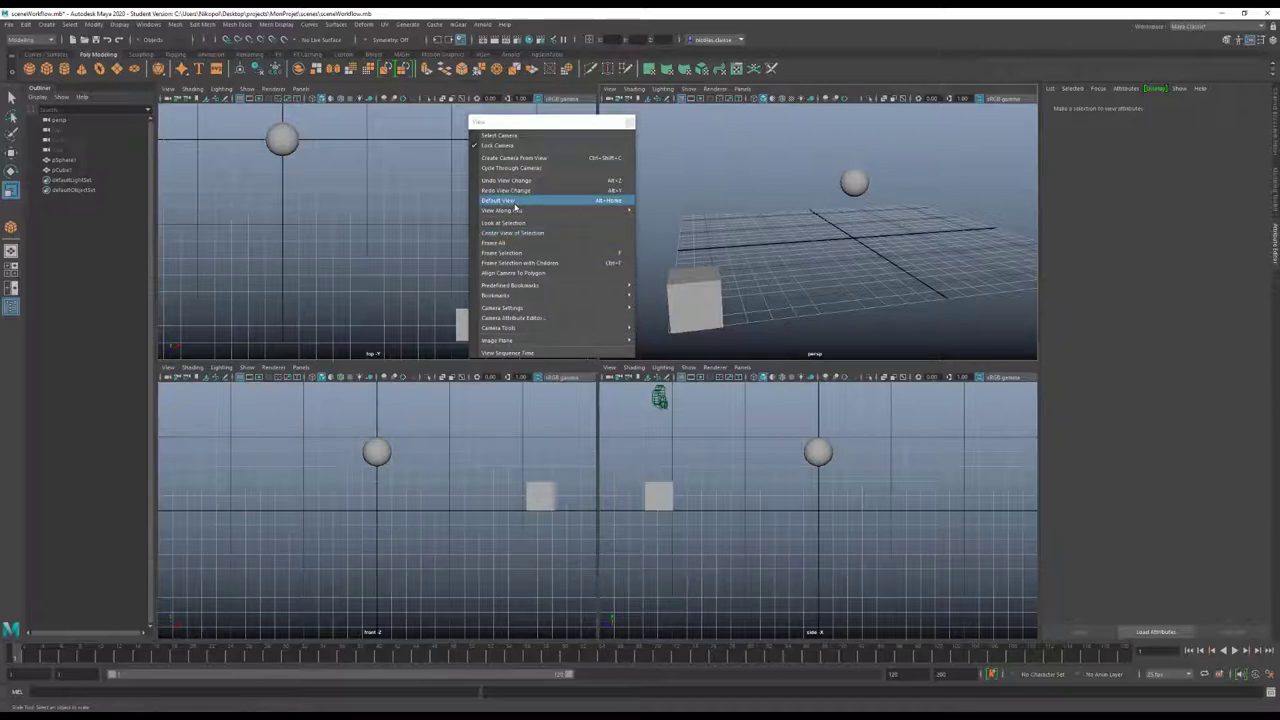
{"action": "mouse_move", "coordinate": [502, 210]}
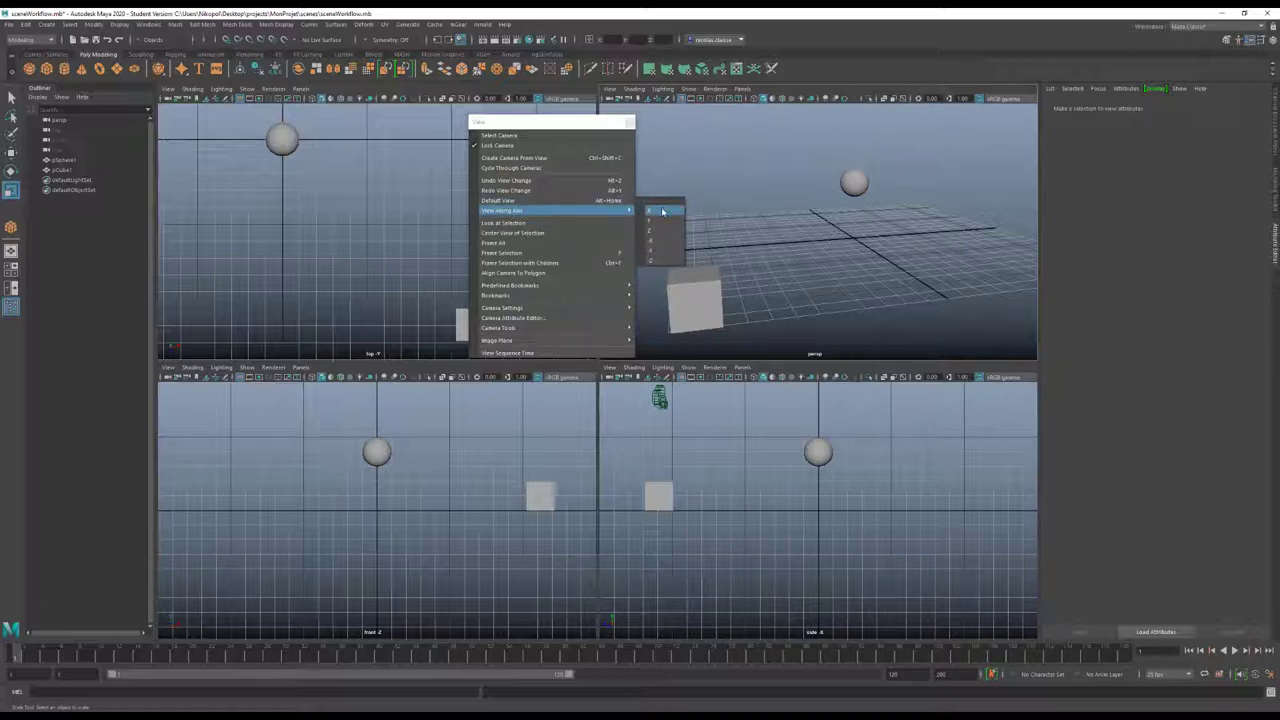
View the scene along the X axis, then along the Y axis
{"action": "left_click", "coordinate": [662, 212]}
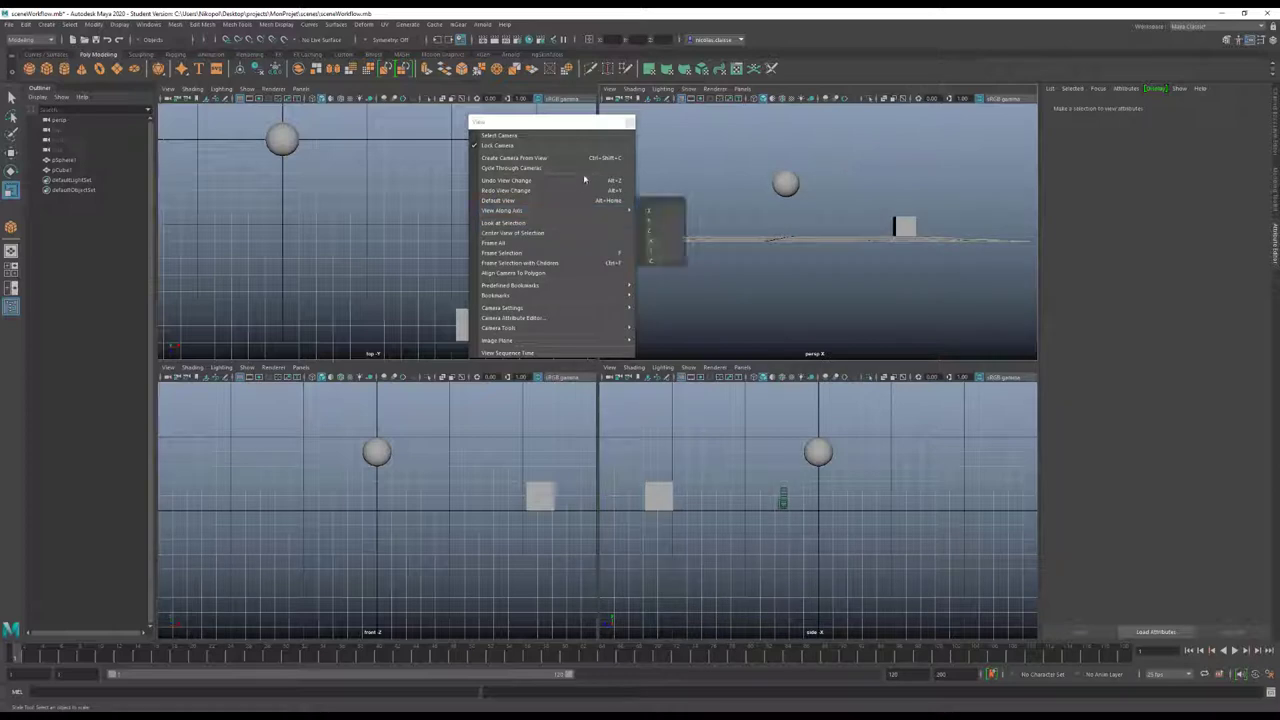
{"action": "left_click", "coordinate": [655, 222]}
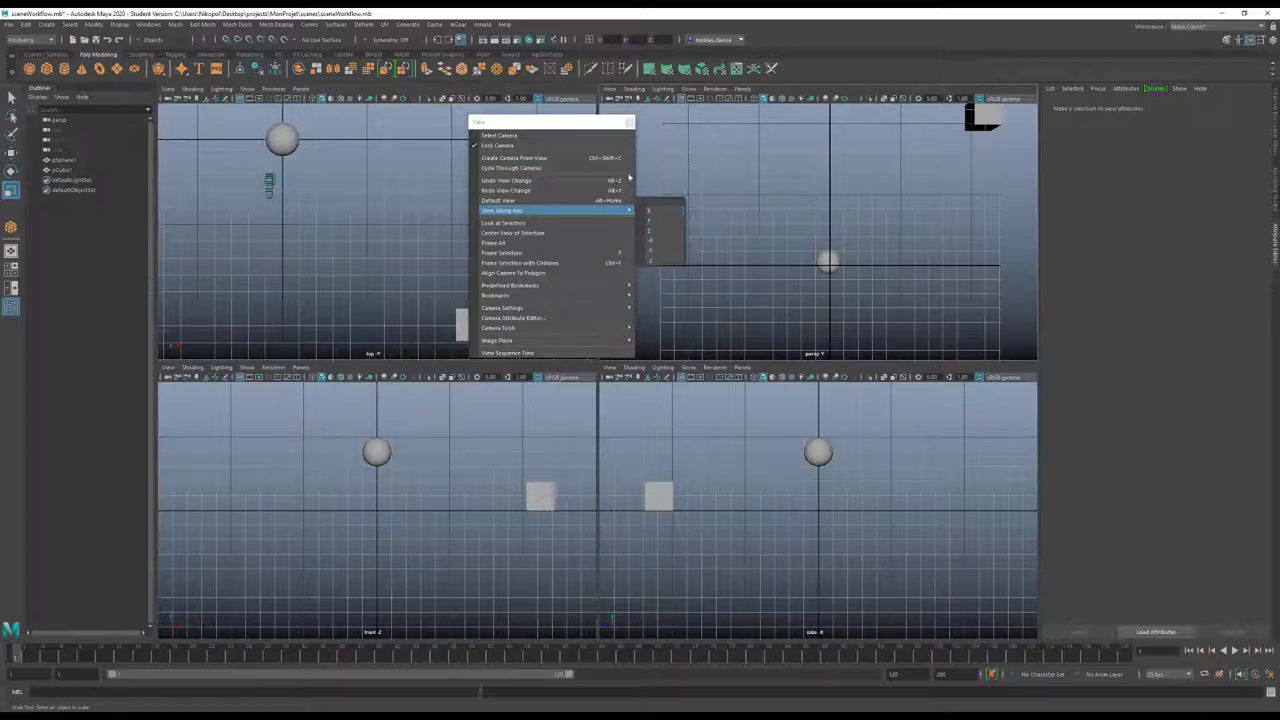
{"action": "left_click_drag", "start_coordinate": [577, 122], "coordinate": [518, 118]}
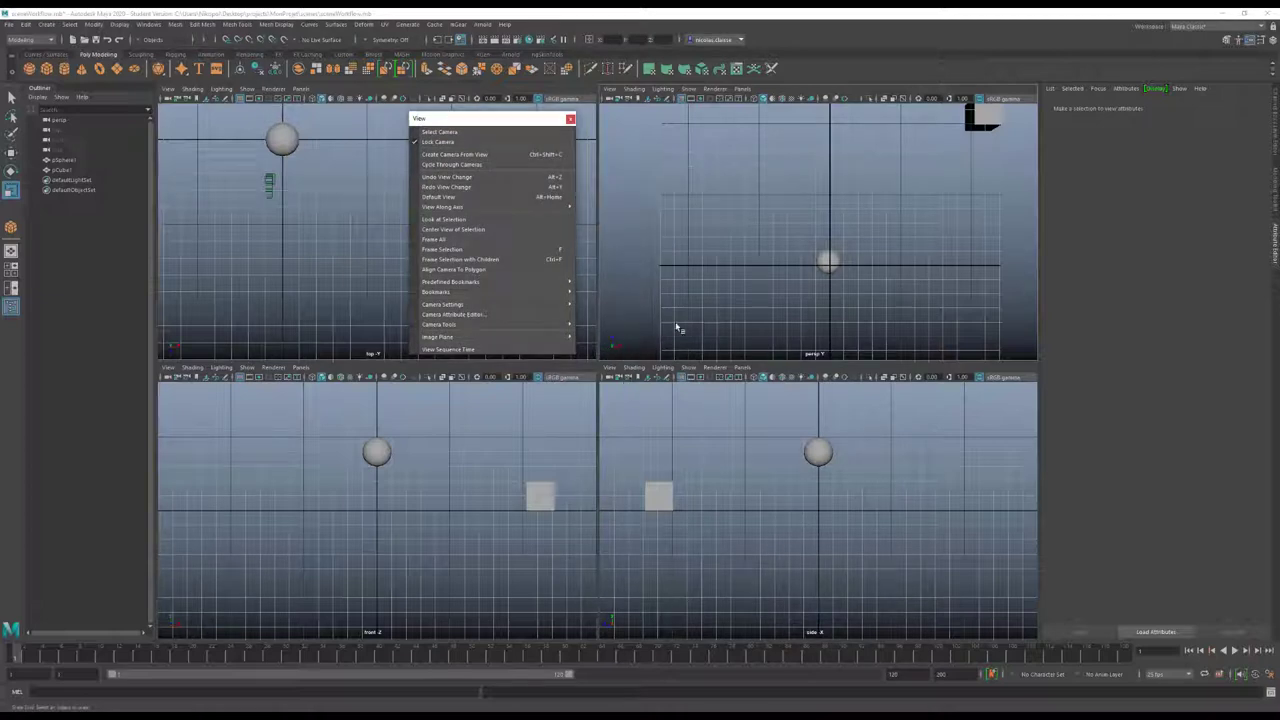
Orbit the persp view, then align it along an axis with the cube left of the sphere
{"action": "left_click_drag", "start_coordinate": [703, 321], "coordinate": [683, 246], "text": "alt"}
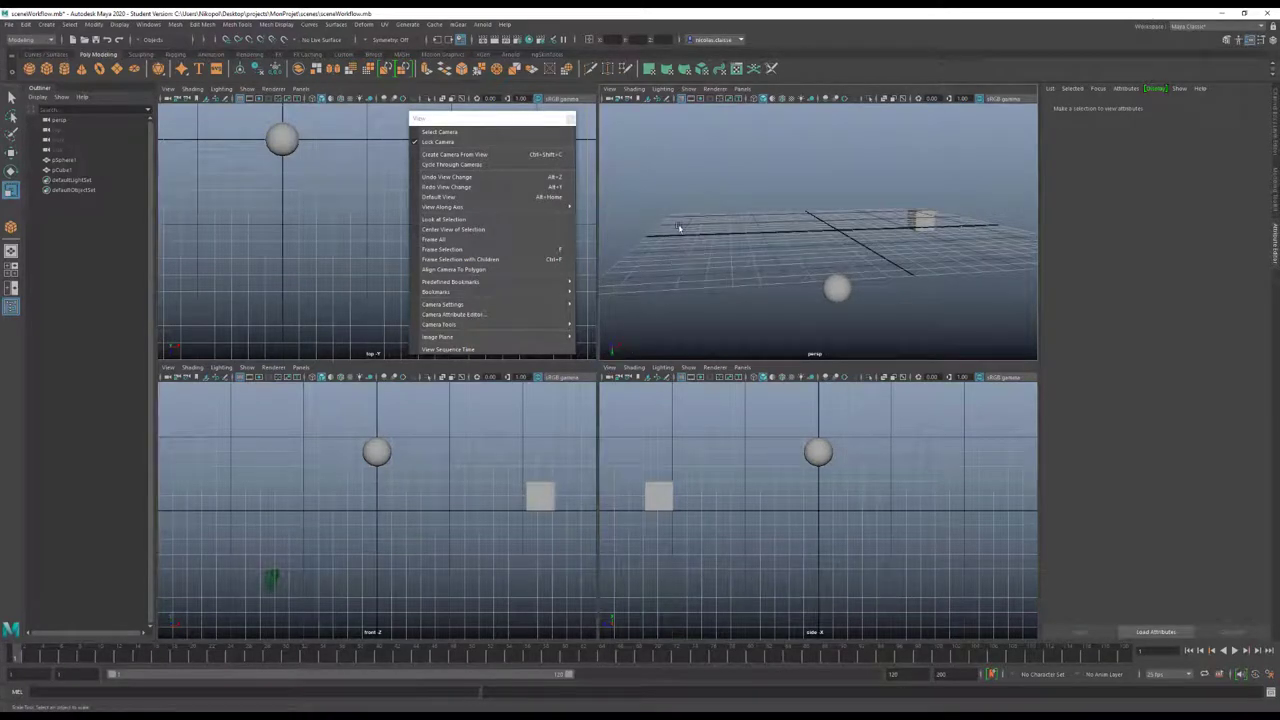
{"action": "left_click_drag", "start_coordinate": [740, 202], "coordinate": [735, 360], "text": "alt"}
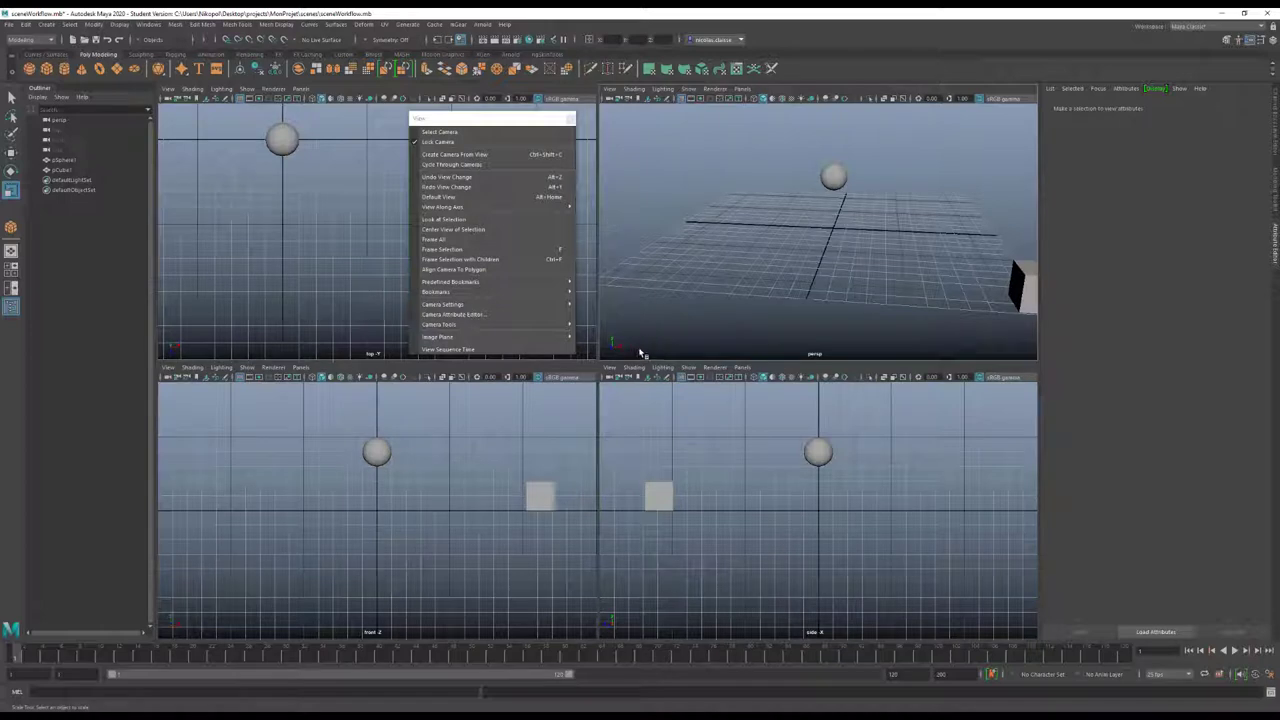
{"action": "left_click_drag", "start_coordinate": [766, 302], "coordinate": [721, 315], "text": "alt"}
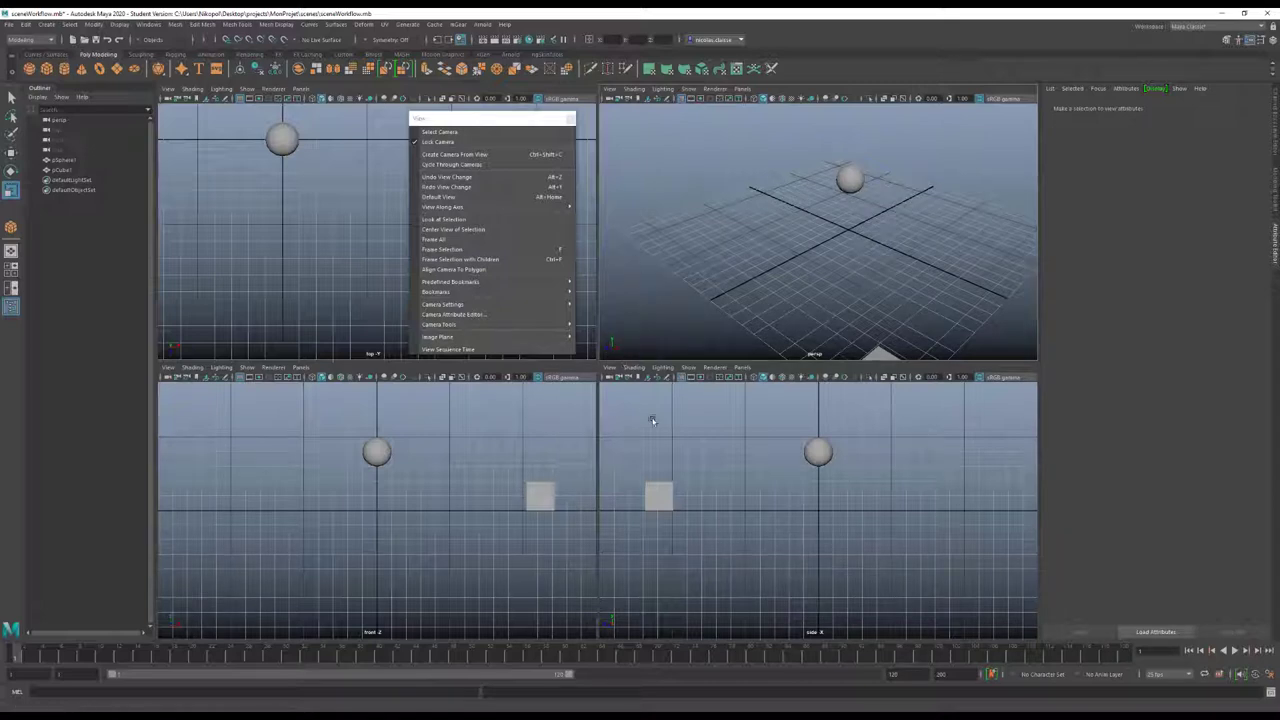
{"action": "left_click_drag", "start_coordinate": [700, 287], "coordinate": [720, 289], "text": "alt"}
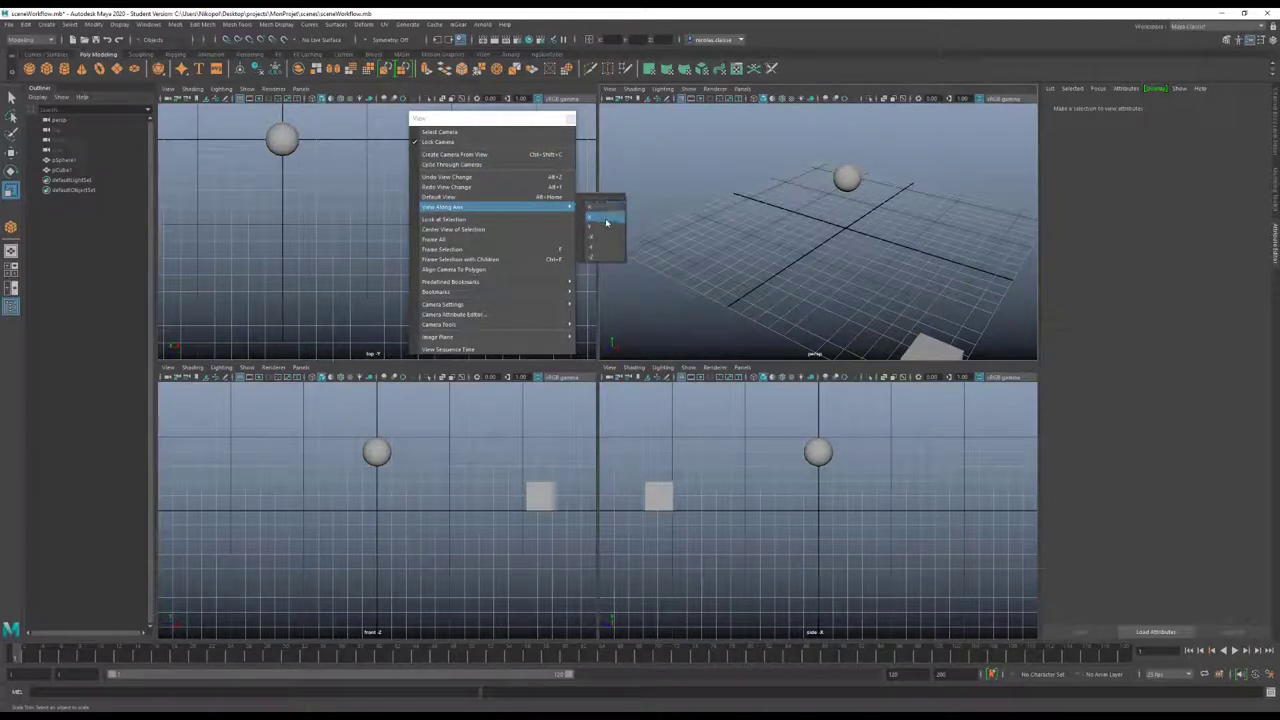
{"action": "mouse_move", "coordinate": [460, 207]}
{"action": "left_click", "coordinate": [606, 209]}
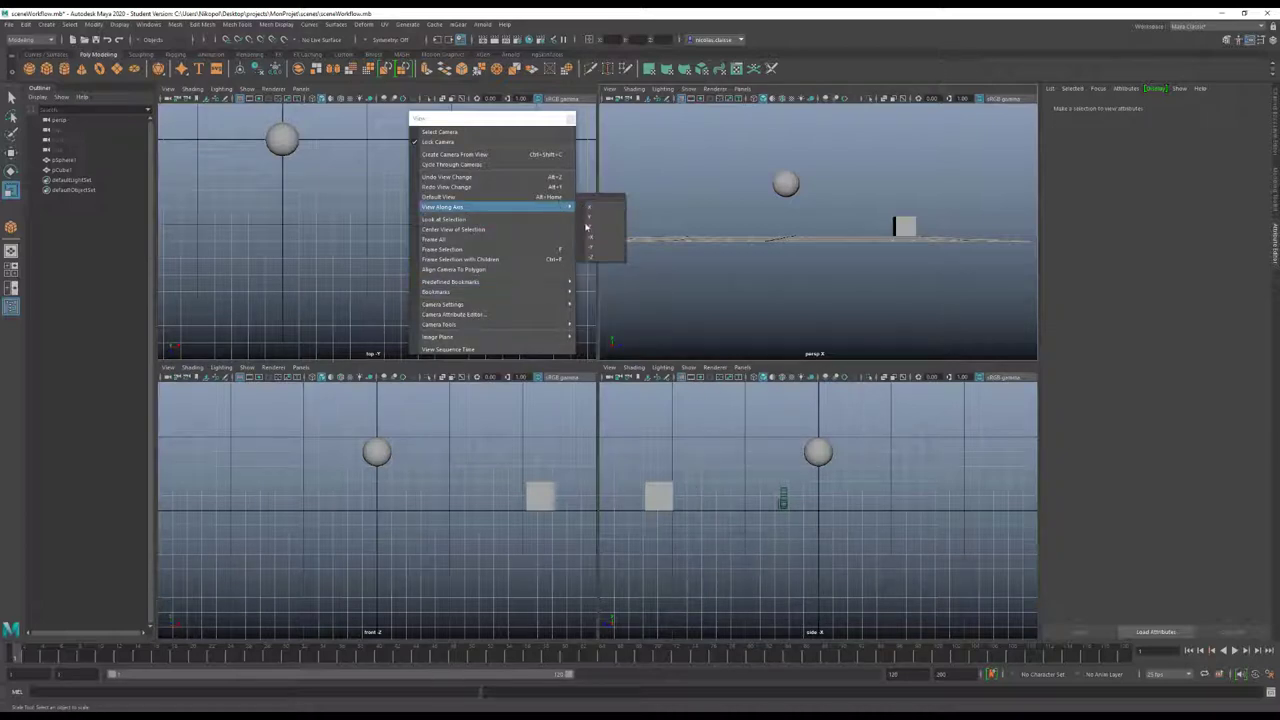
{"action": "left_click", "coordinate": [592, 238]}
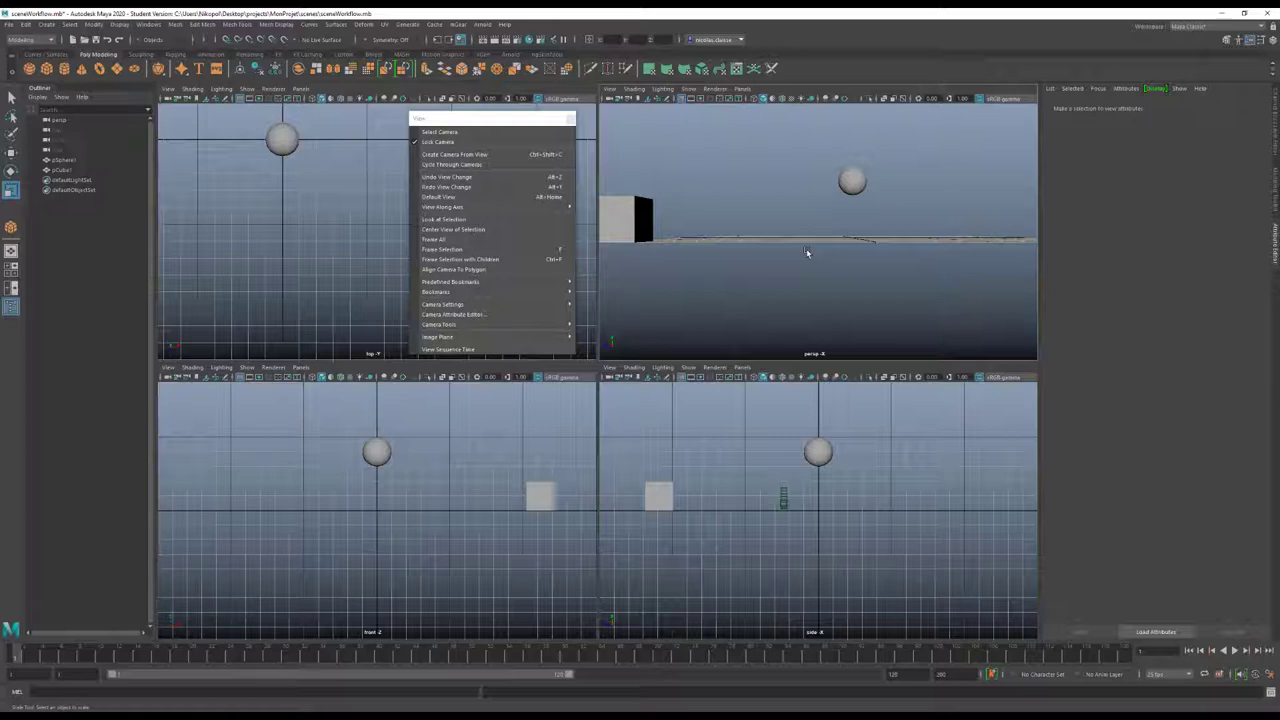
Select the persp camera and tick Orthographic under Orthographic Views
{"action": "left_click", "coordinate": [607, 97]}
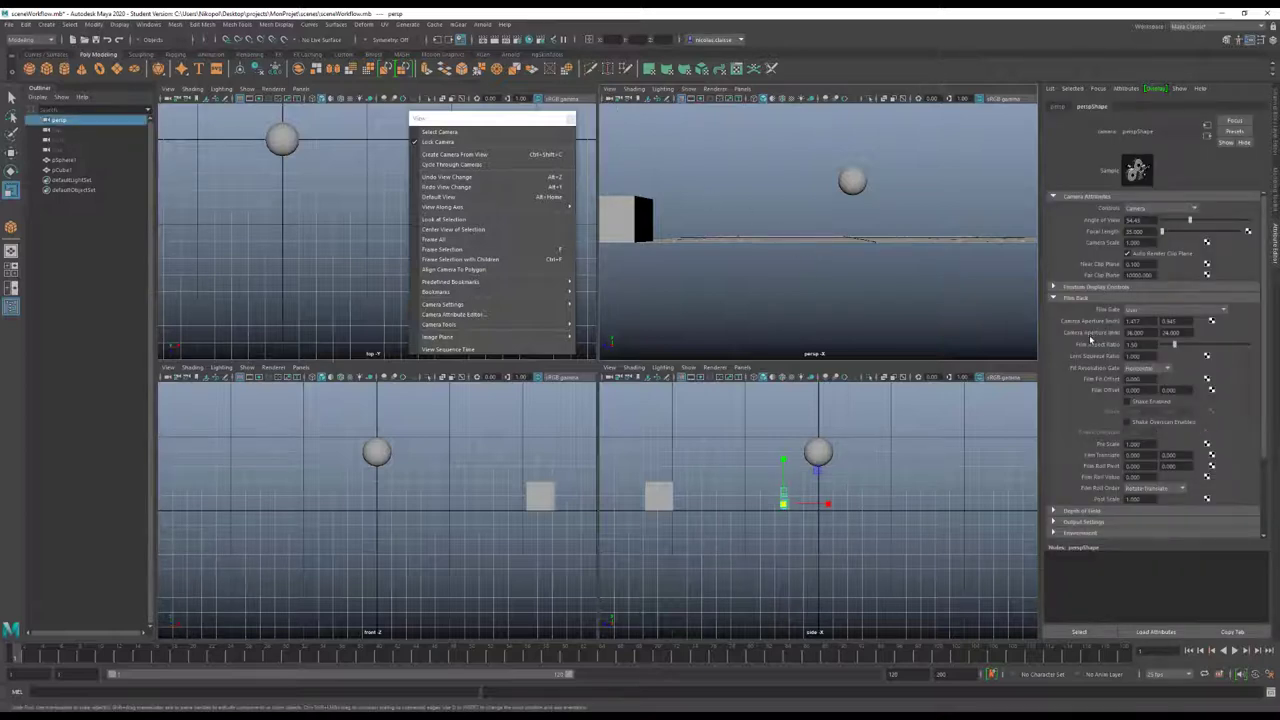
{"action": "scroll", "coordinate": [1089, 335], "scroll_direction": "down", "scroll_amount": 3}
{"action": "scroll", "coordinate": [1089, 335], "scroll_direction": "down", "scroll_amount": 2}
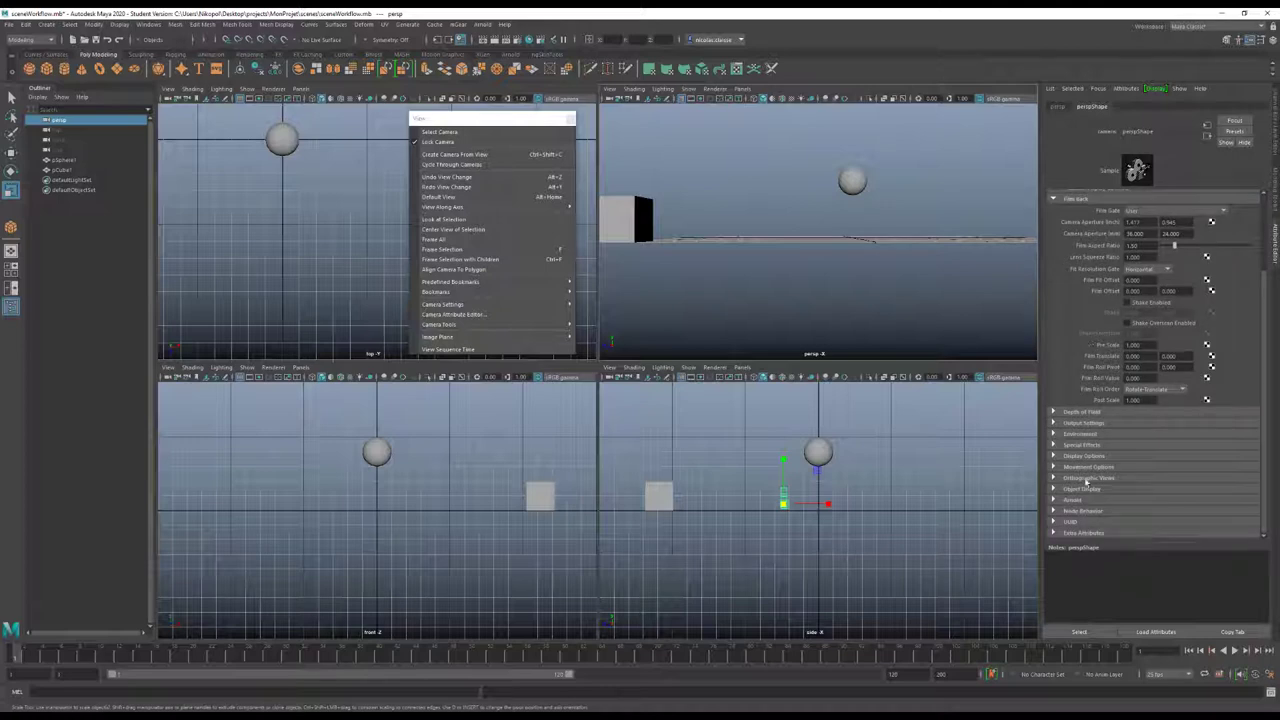
{"action": "left_click", "coordinate": [1085, 478]}
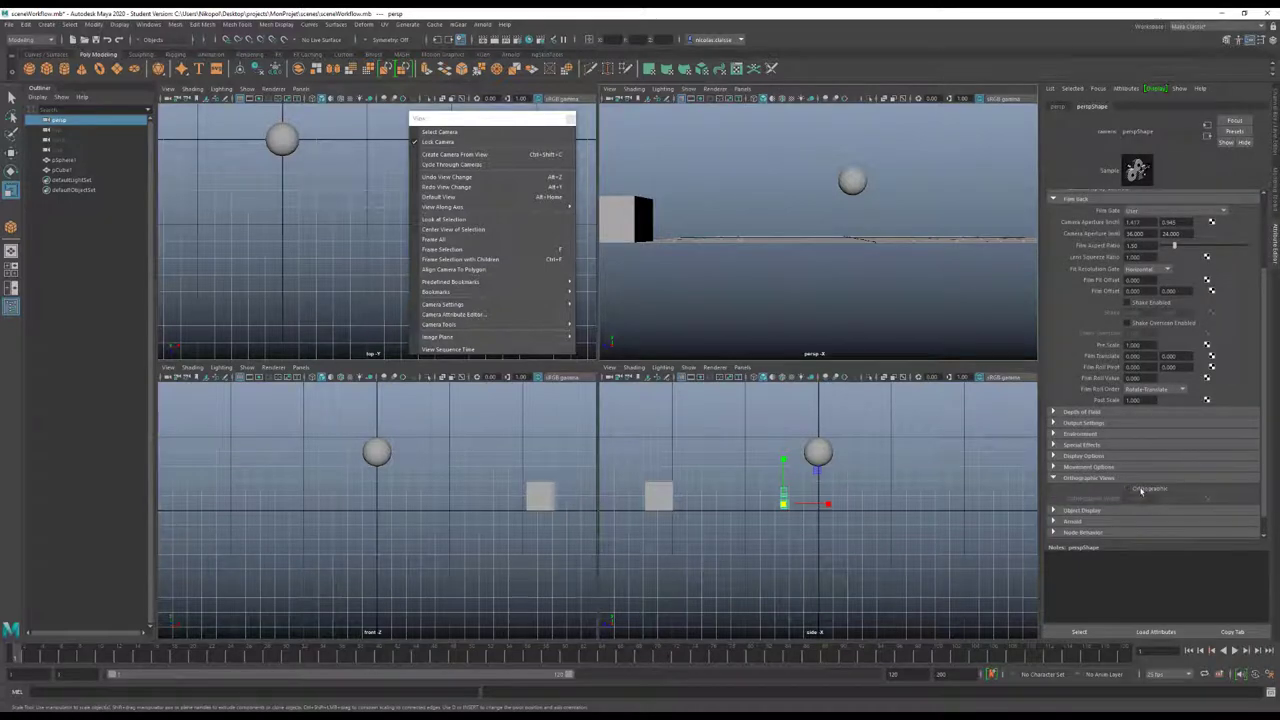
{"action": "left_click", "coordinate": [1137, 489]}
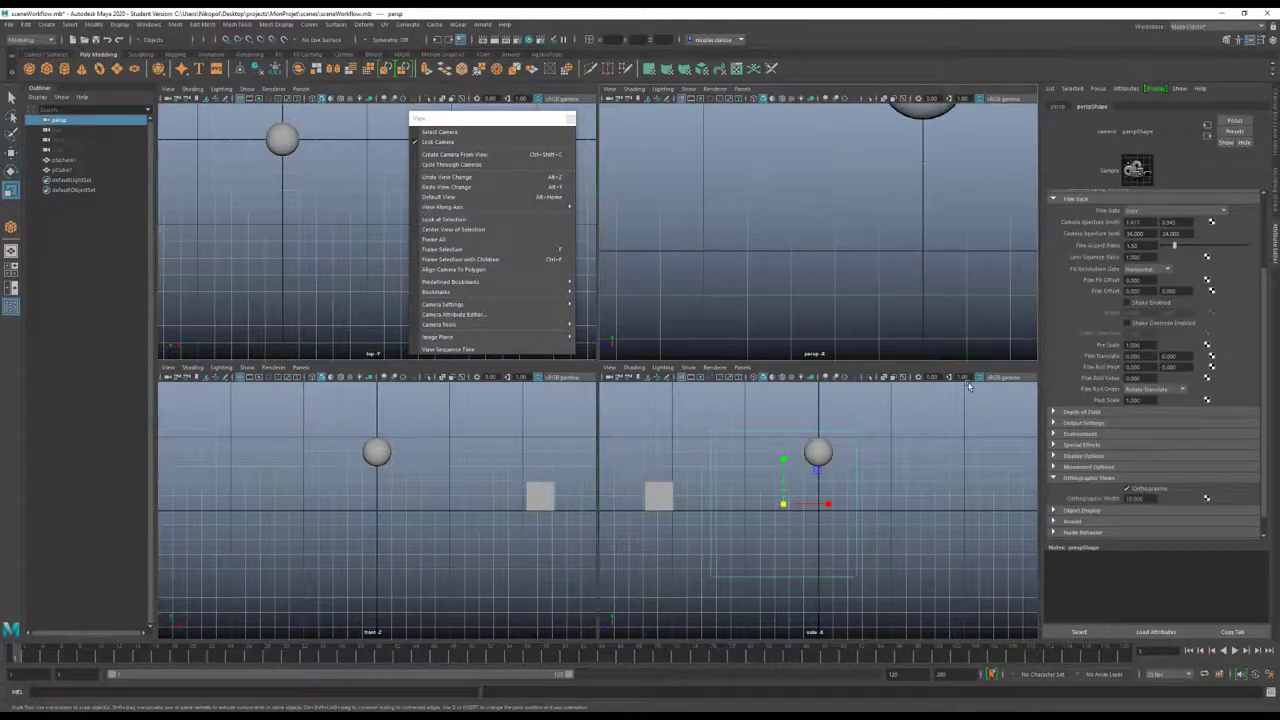
Zoom the orthographic view, untick Orthographic again, and tumble the camera down onto the grid
{"action": "scroll", "coordinate": [853, 283], "scroll_direction": "down", "scroll_amount": 5}
{"action": "scroll", "coordinate": [853, 283], "scroll_direction": "down", "scroll_amount": 1}
{"action": "scroll", "coordinate": [853, 283], "scroll_direction": "down", "scroll_amount": 2}
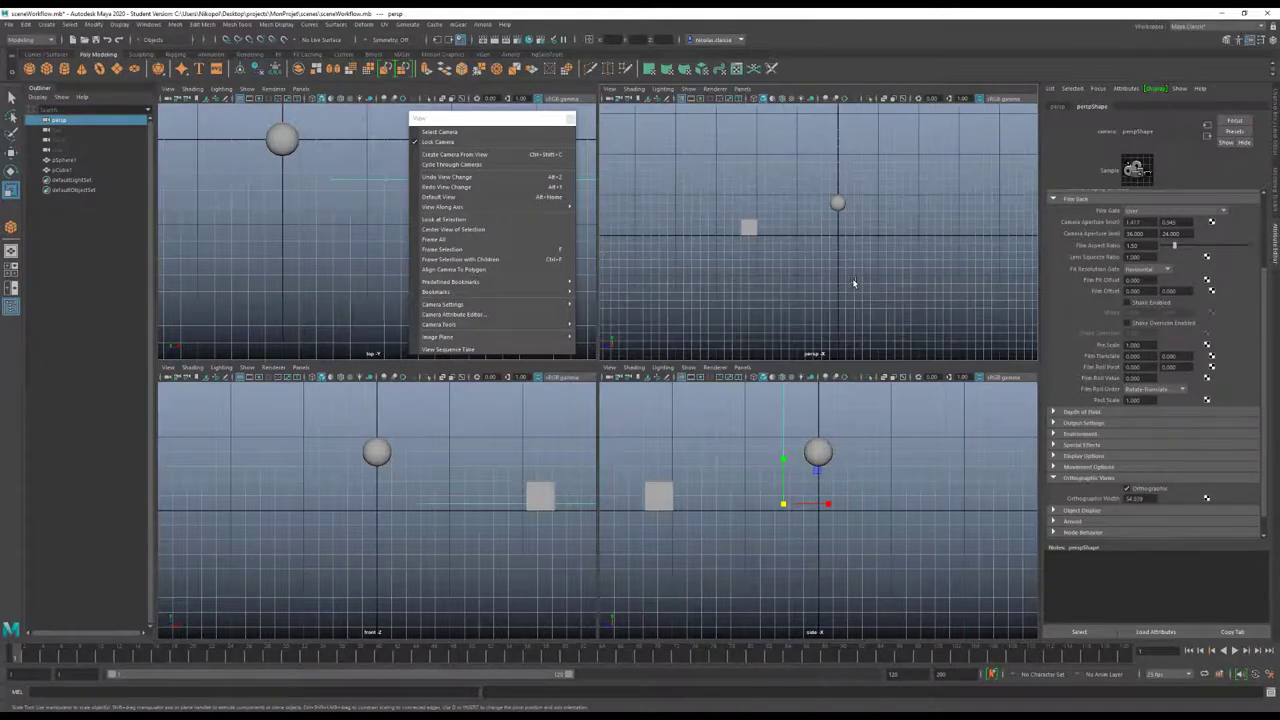
{"action": "scroll", "coordinate": [853, 283], "scroll_direction": "up", "scroll_amount": 2}
{"action": "scroll", "coordinate": [853, 283], "scroll_direction": "up", "scroll_amount": 2}
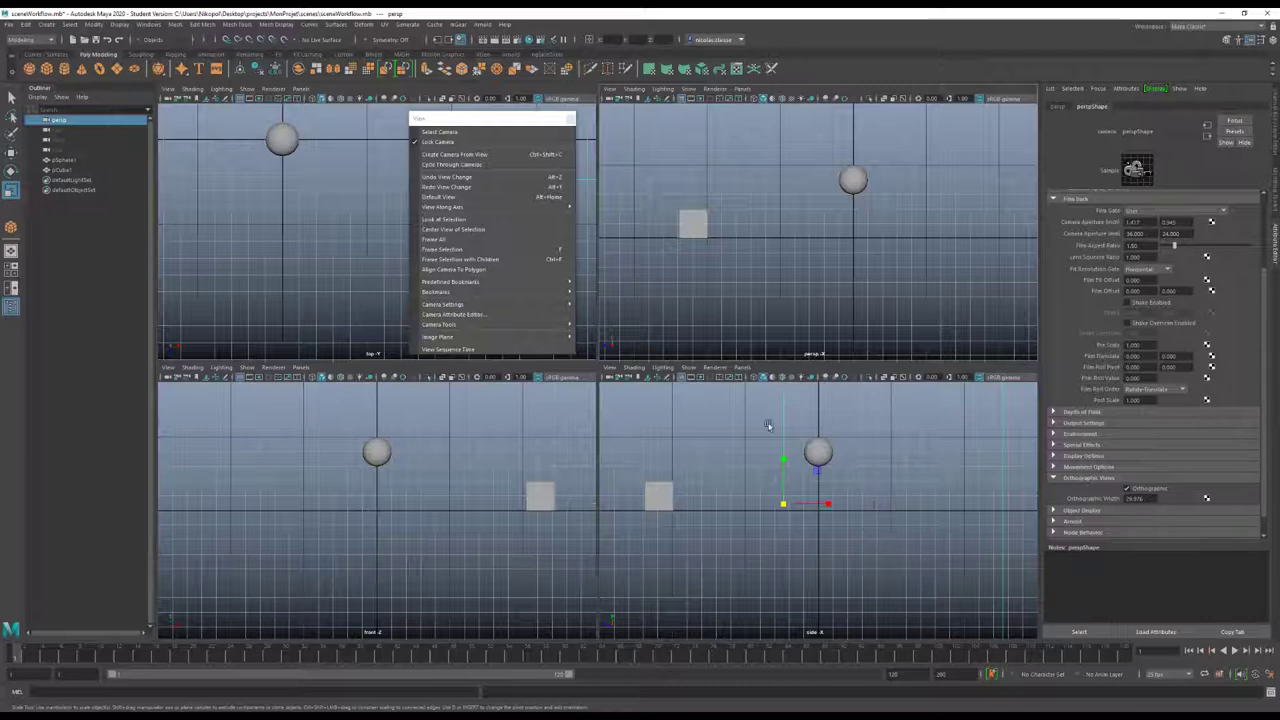
{"action": "left_click", "coordinate": [1151, 489]}
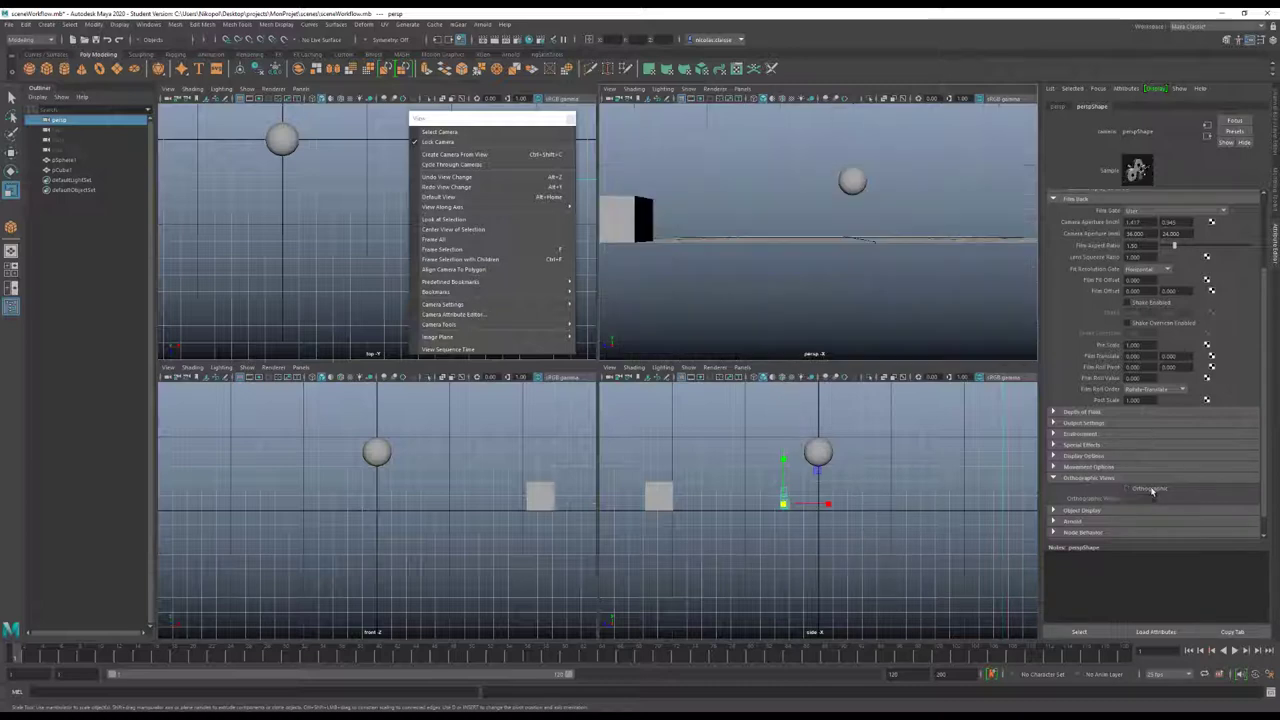
{"action": "left_click_drag", "start_coordinate": [801, 240], "coordinate": [729, 253], "text": "alt"}
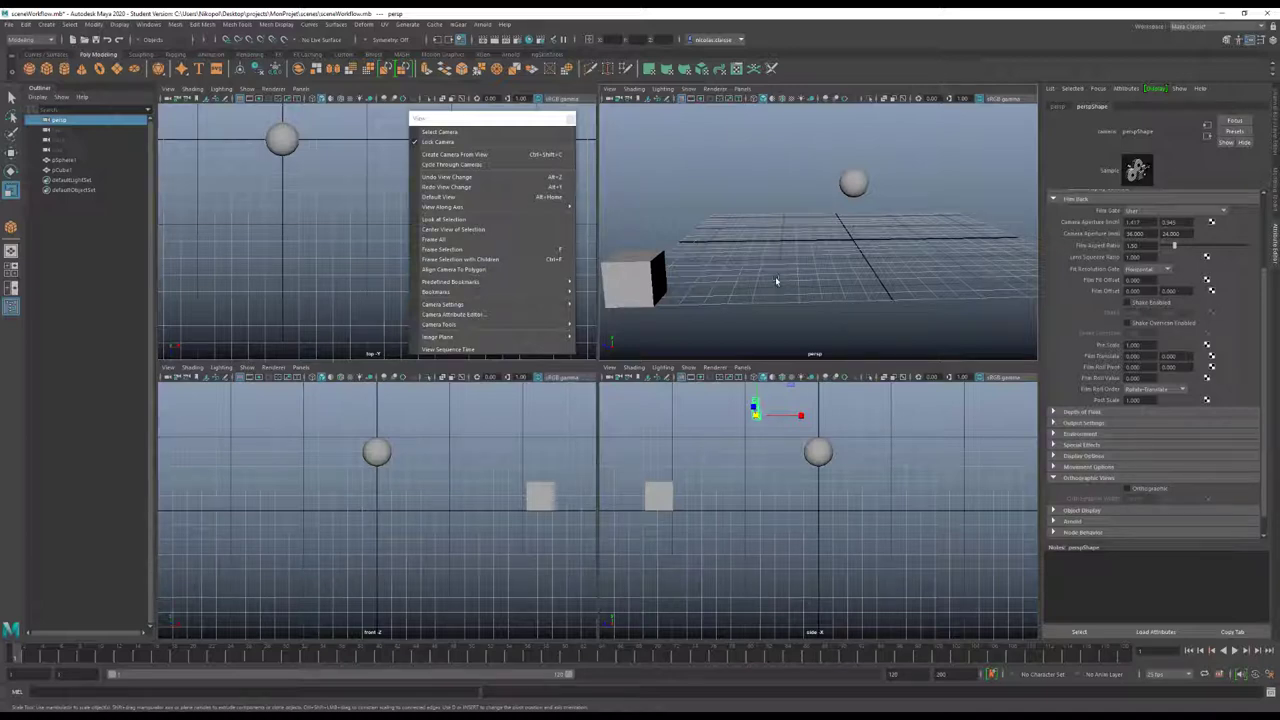
Tumble the persp camera lower, then Look at Selection on the cube and then the sphere
{"action": "middle_click_drag", "start_coordinate": [782, 276], "coordinate": [798, 264], "text": "alt"}
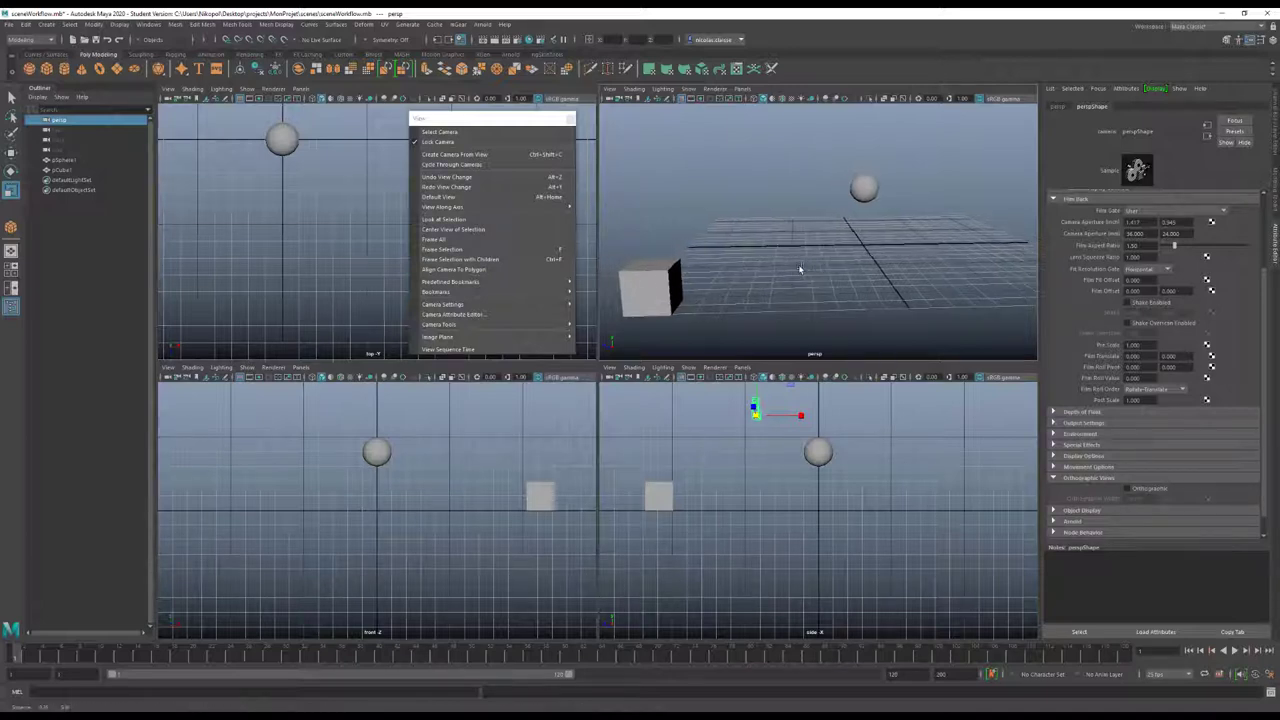
{"action": "left_click_drag", "start_coordinate": [799, 268], "coordinate": [828, 205], "text": "alt"}
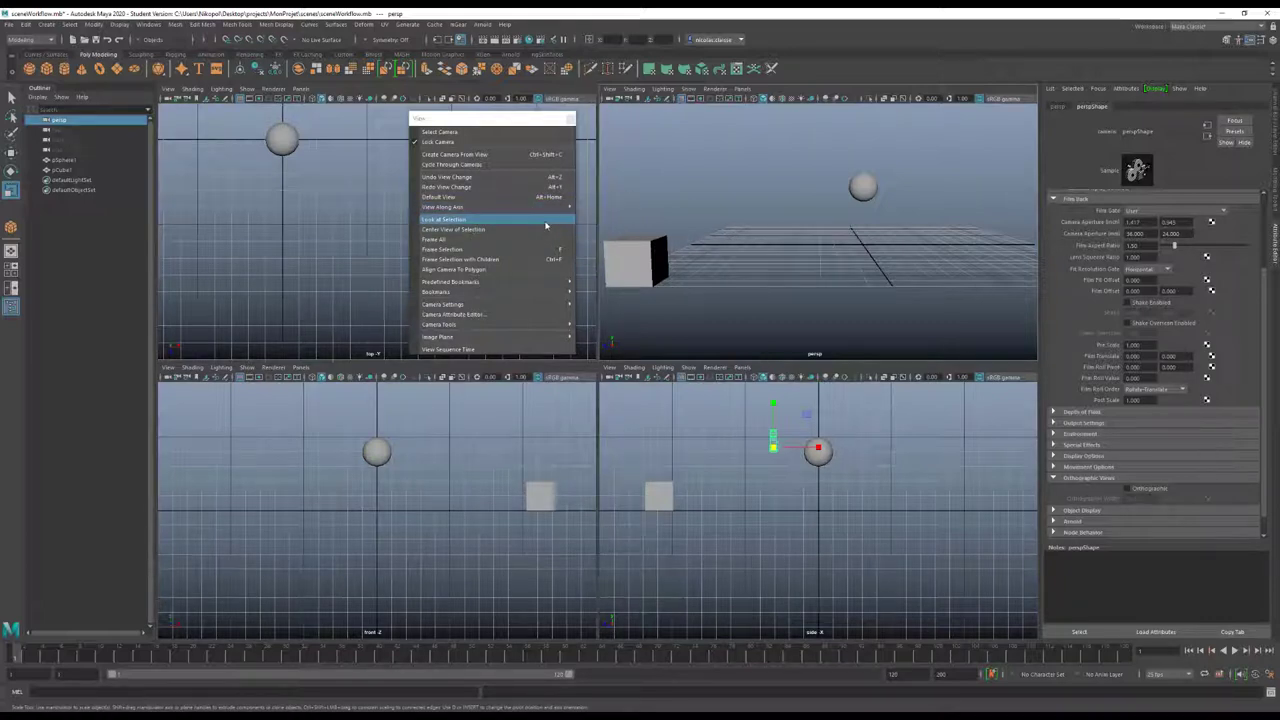
{"action": "left_click", "coordinate": [640, 257]}
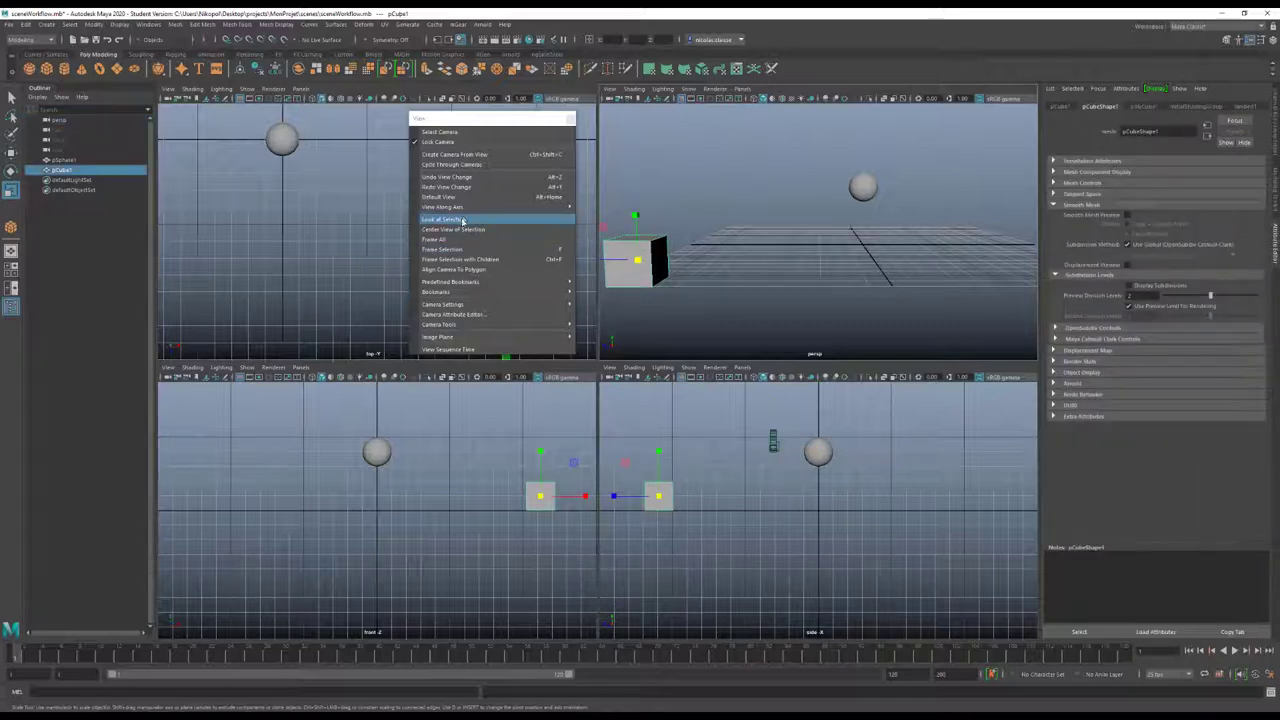
{"action": "left_click", "coordinate": [463, 220]}
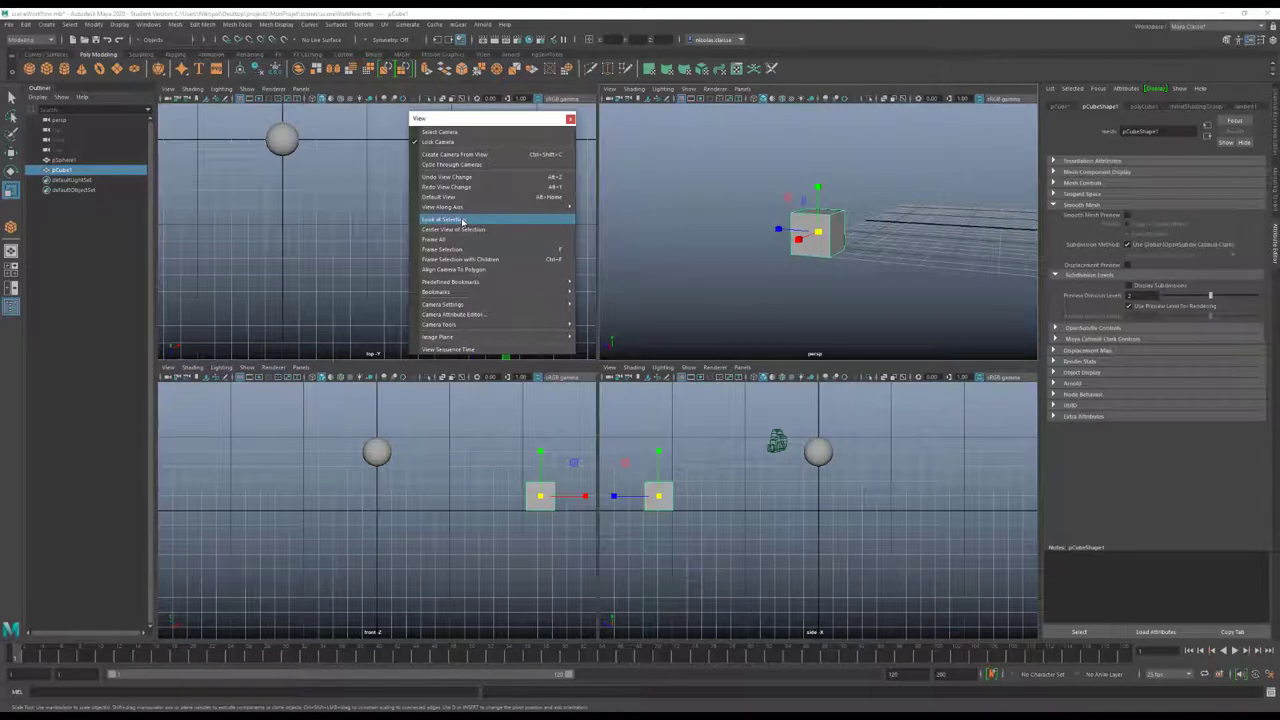
{"action": "left_click", "coordinate": [817, 455]}
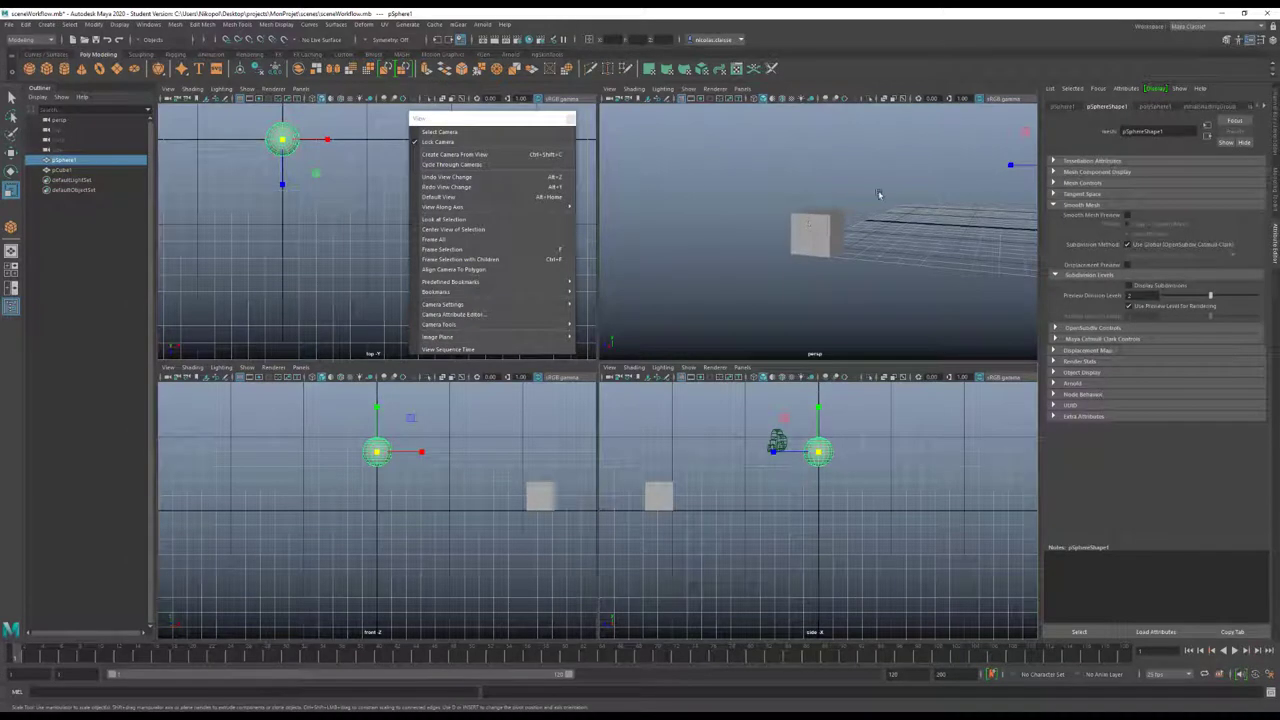
{"action": "left_click", "coordinate": [528, 220]}
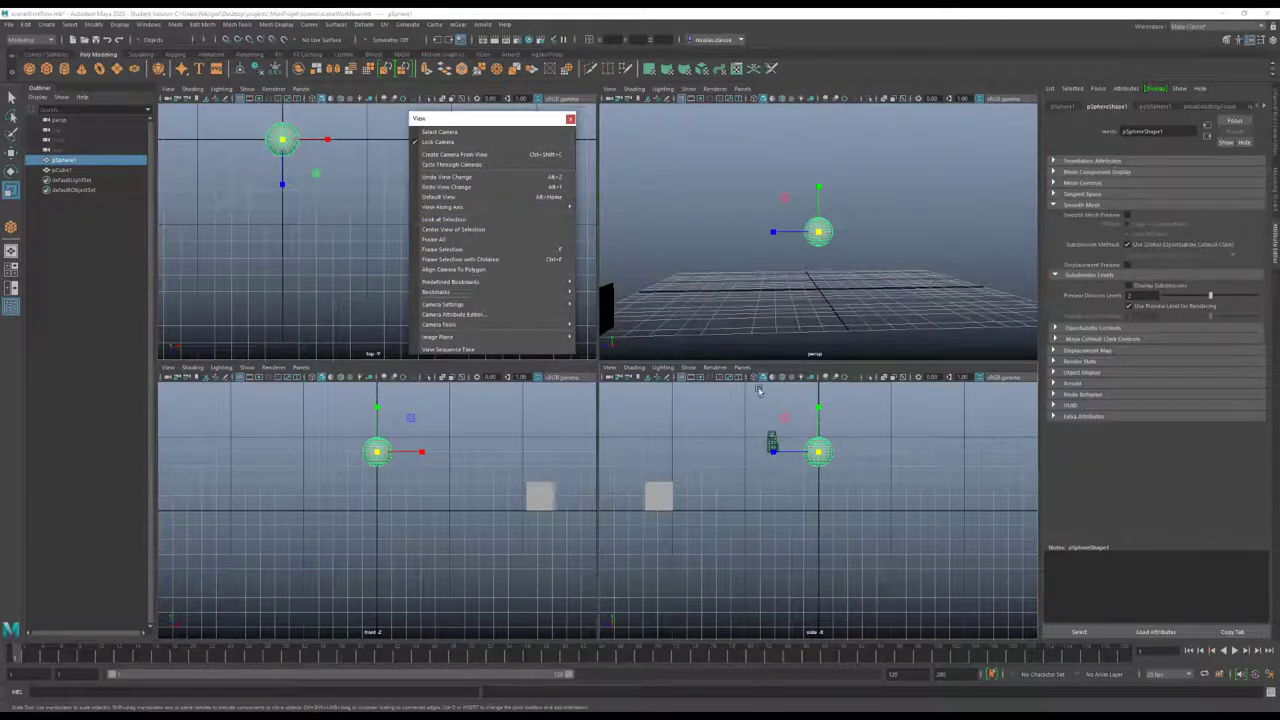
Aim the camera at the cube again, then Center View of Selection on sphere, cube, sphere
{"action": "left_click", "coordinate": [612, 312]}
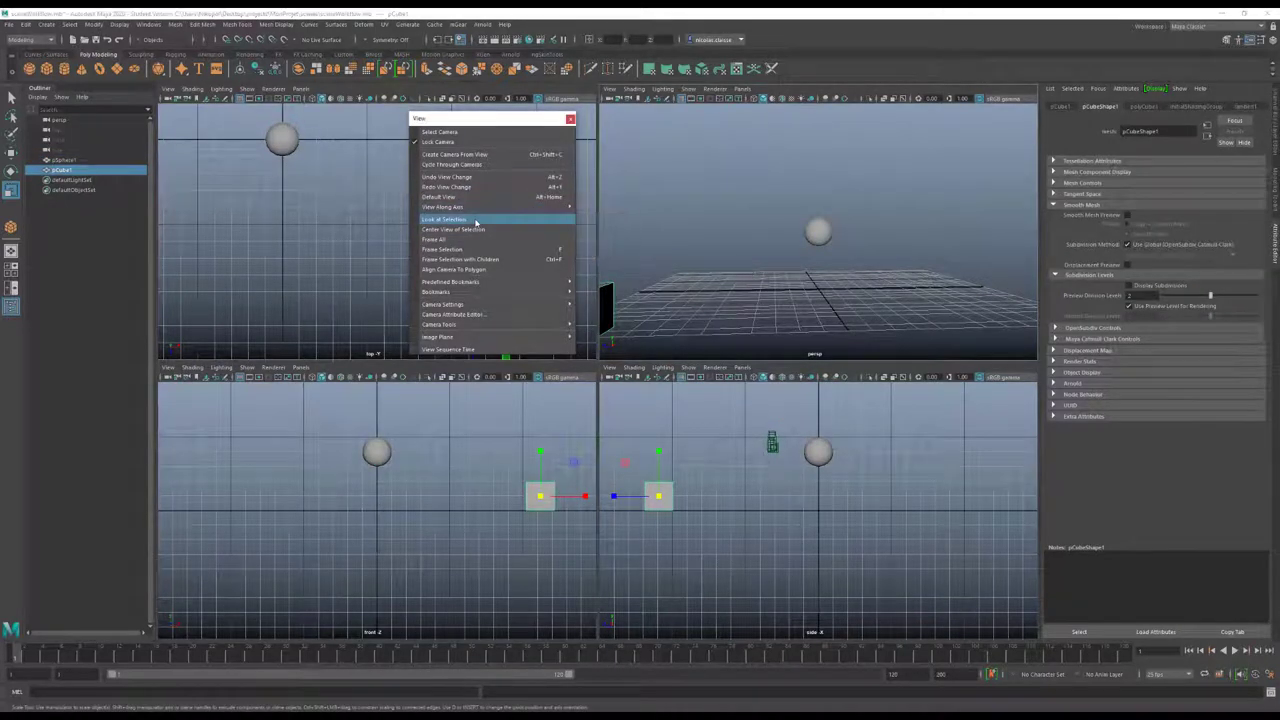
{"action": "left_click", "coordinate": [476, 220]}
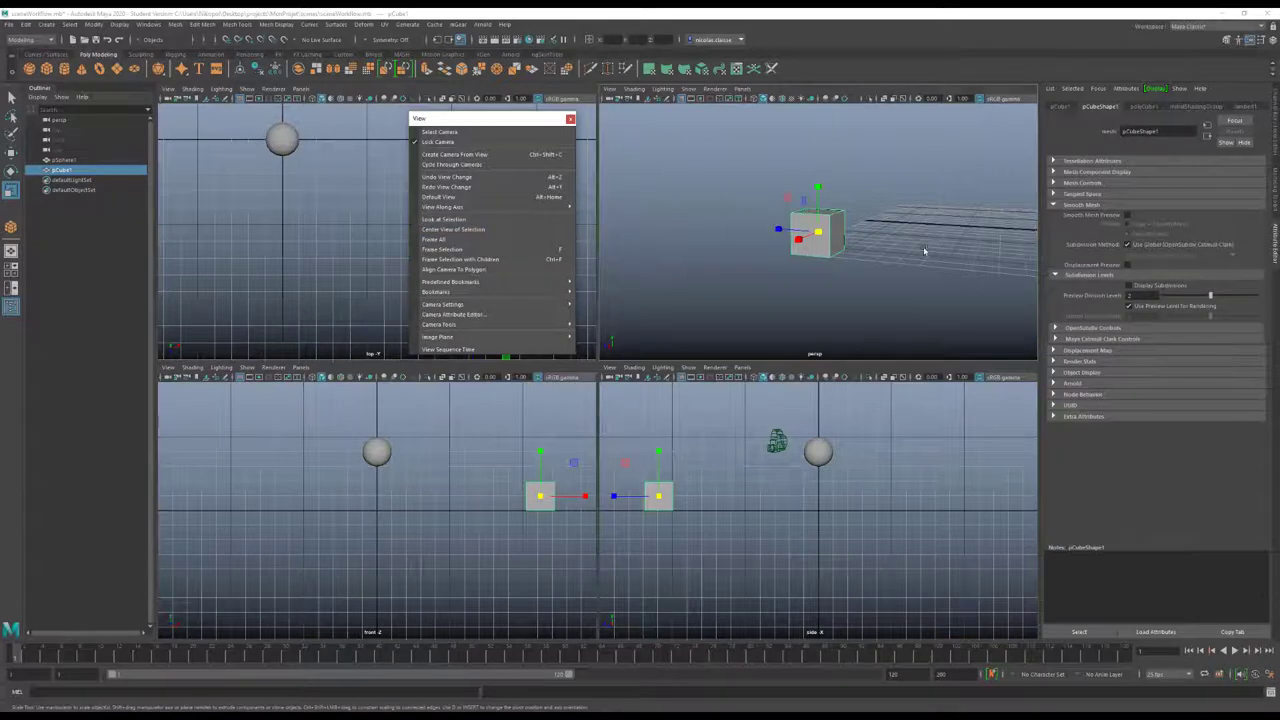
{"action": "left_click_drag", "start_coordinate": [923, 246], "coordinate": [875, 191], "text": "alt"}
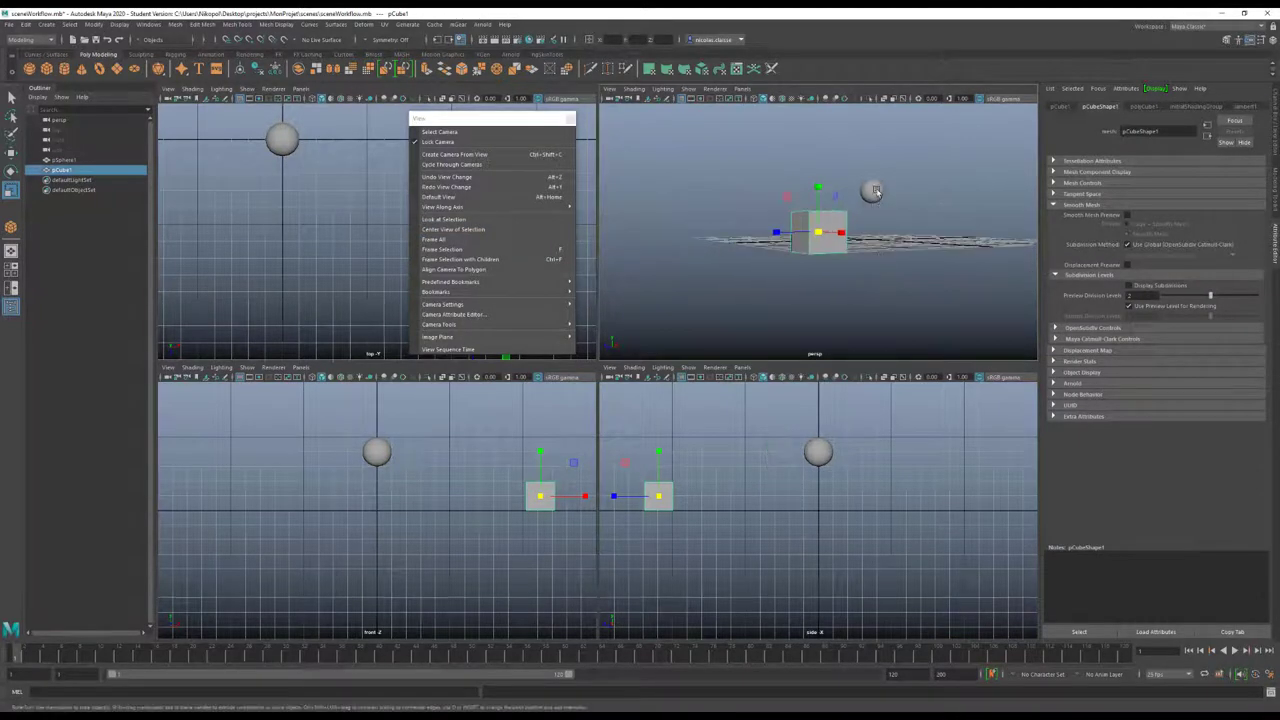
{"action": "left_click", "coordinate": [874, 191]}
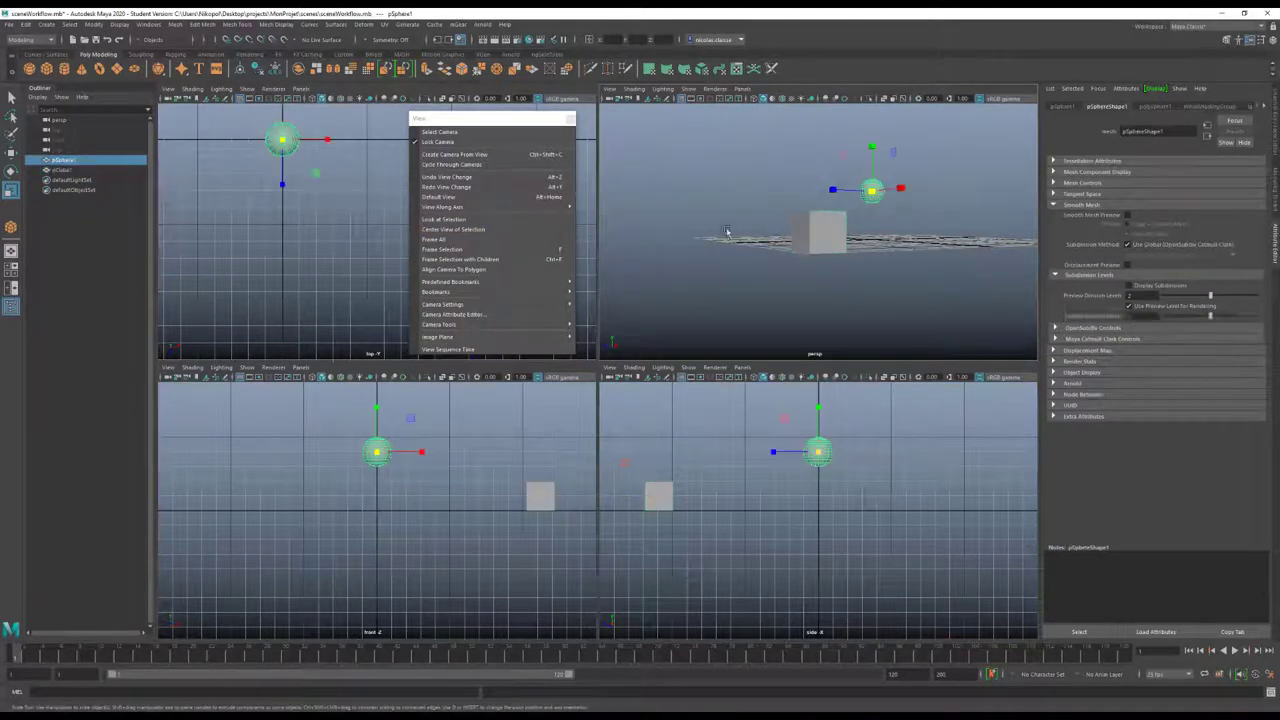
{"action": "left_click", "coordinate": [516, 231]}
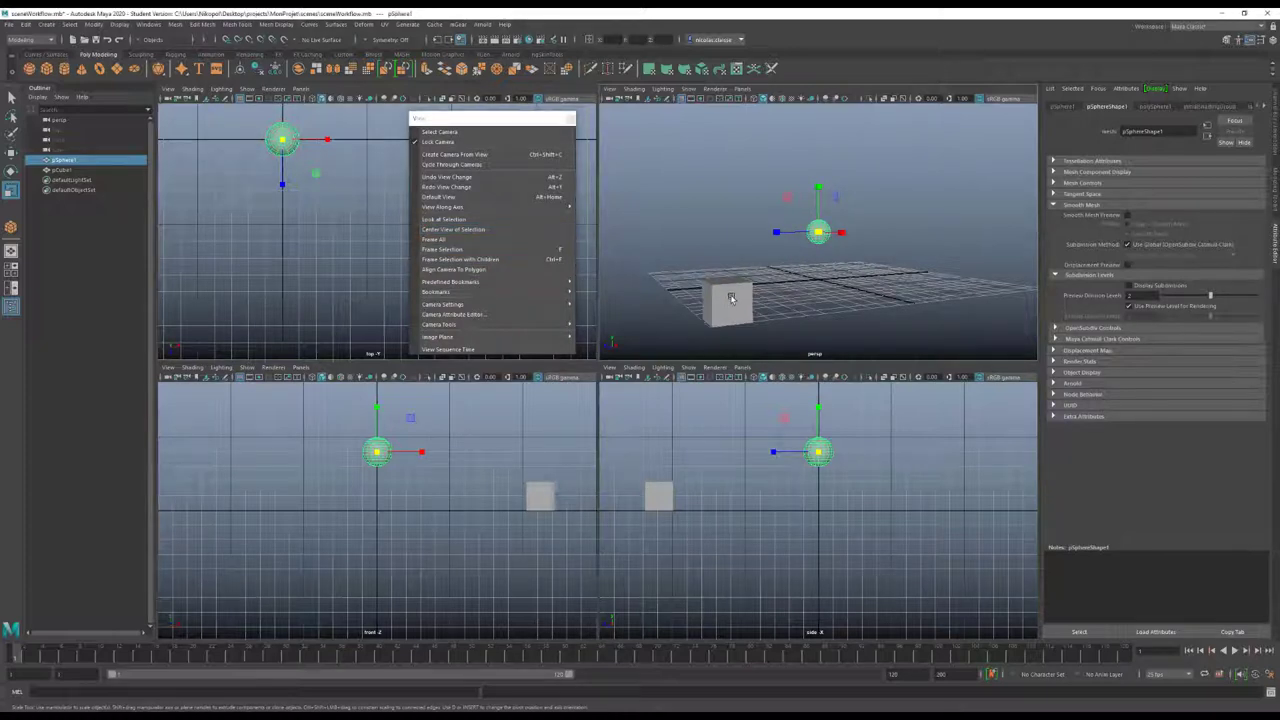
{"action": "left_click", "coordinate": [62, 170]}
{"action": "left_click", "coordinate": [484, 233]}
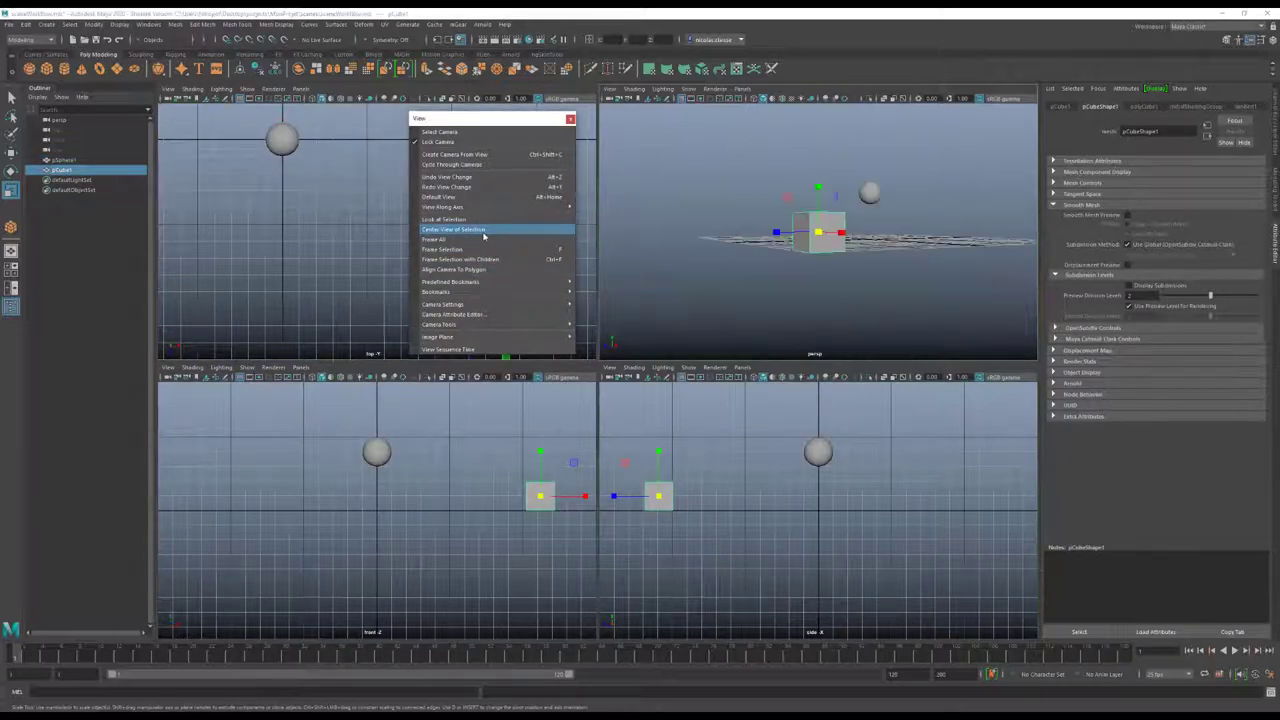
{"action": "left_click", "coordinate": [868, 198]}
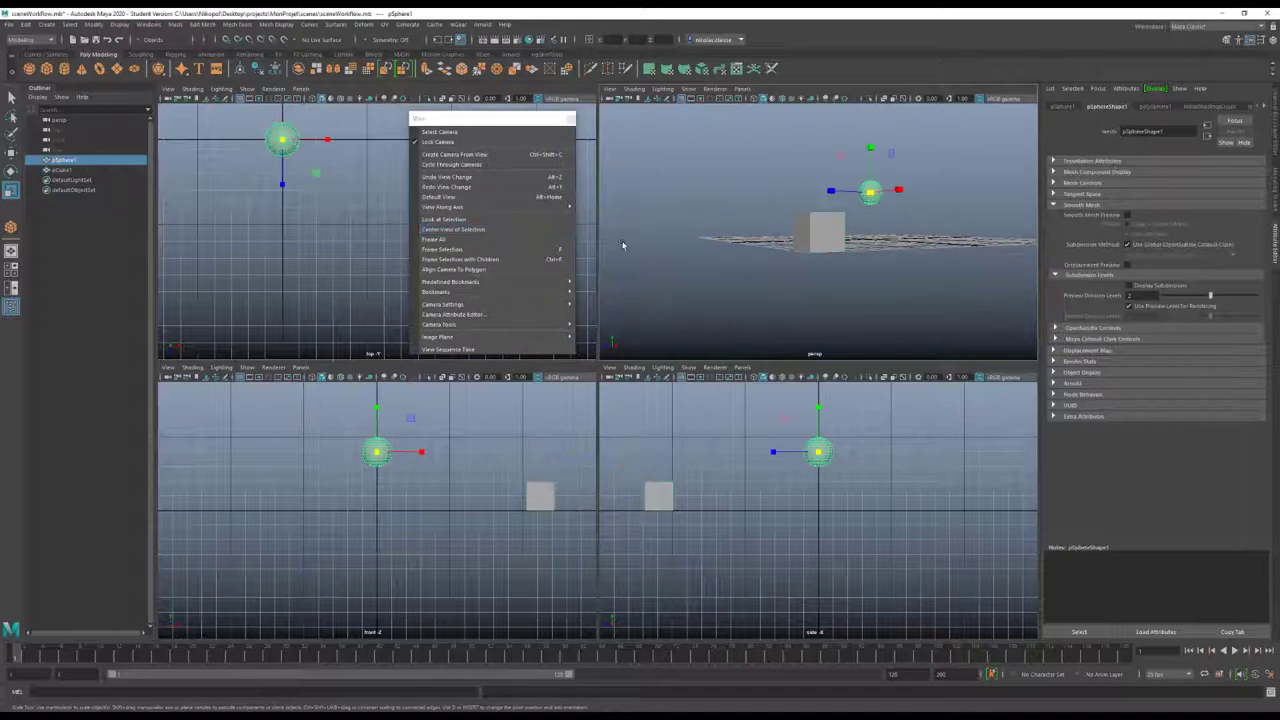
{"action": "left_click", "coordinate": [535, 232]}
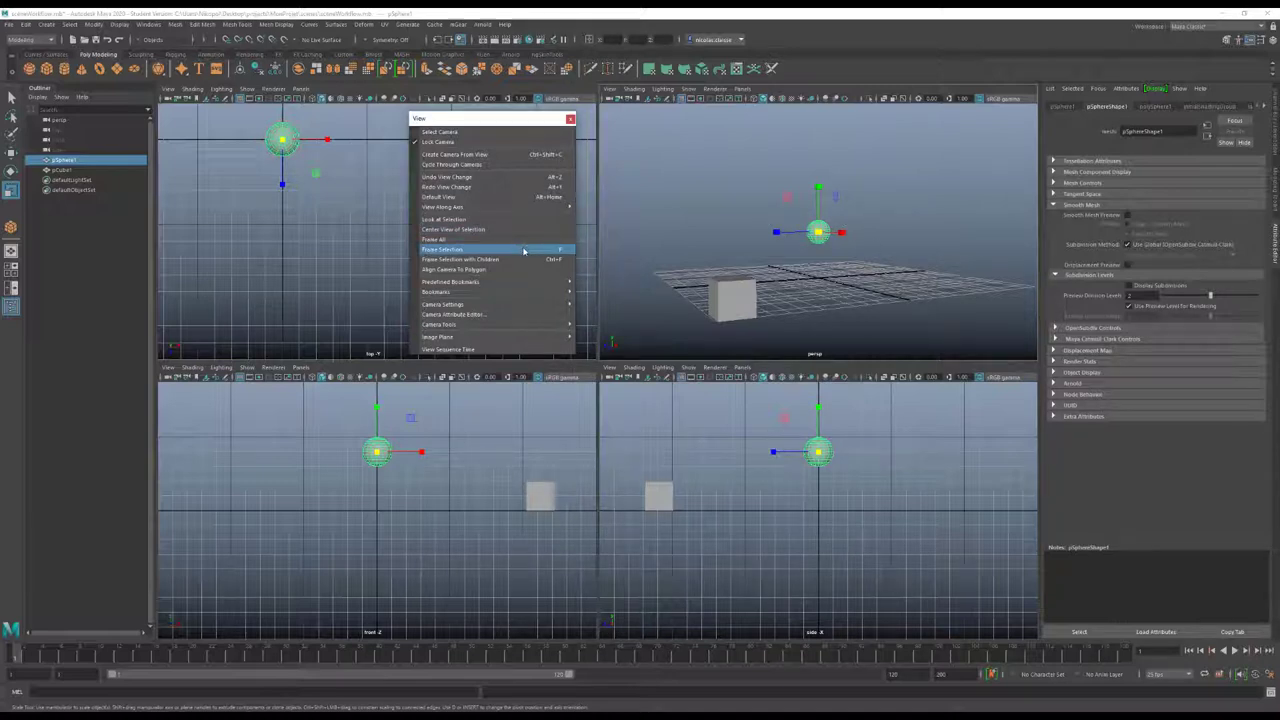
Frame the sphere in top and persp views, step back three camera views, re-centre on the sphere
{"action": "left_click", "coordinate": [523, 251]}
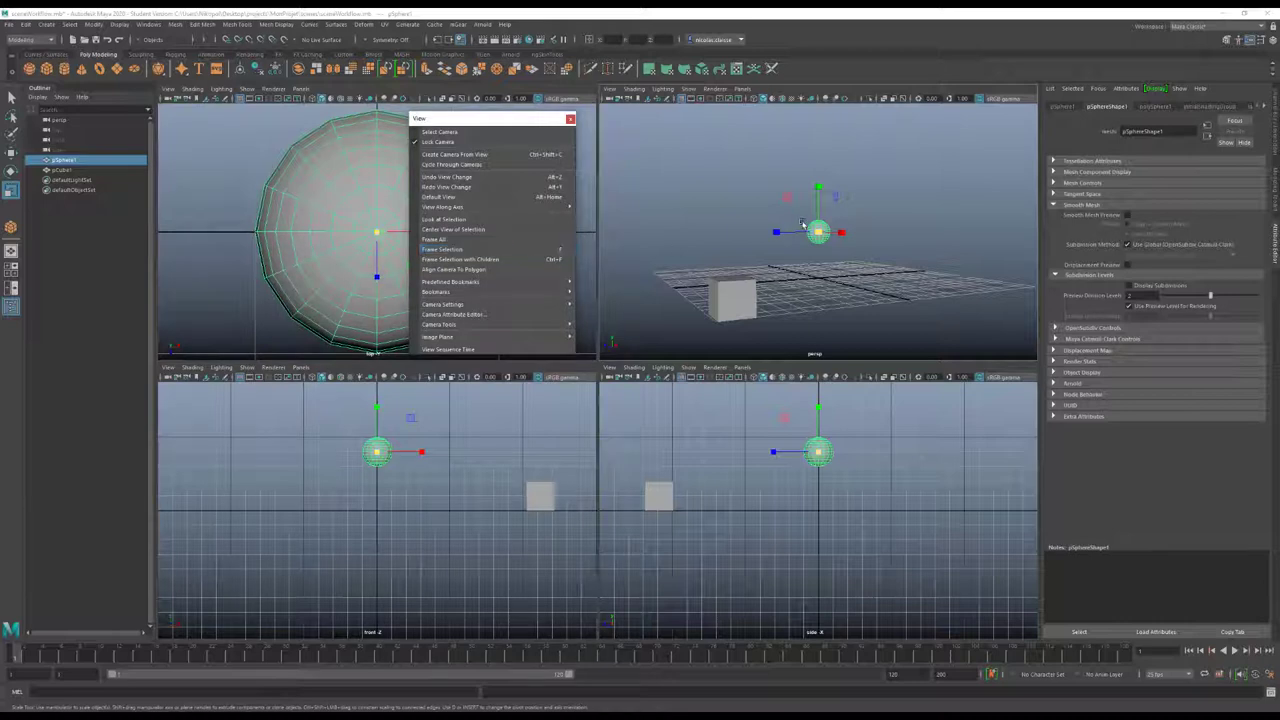
{"action": "key", "text": "f"}
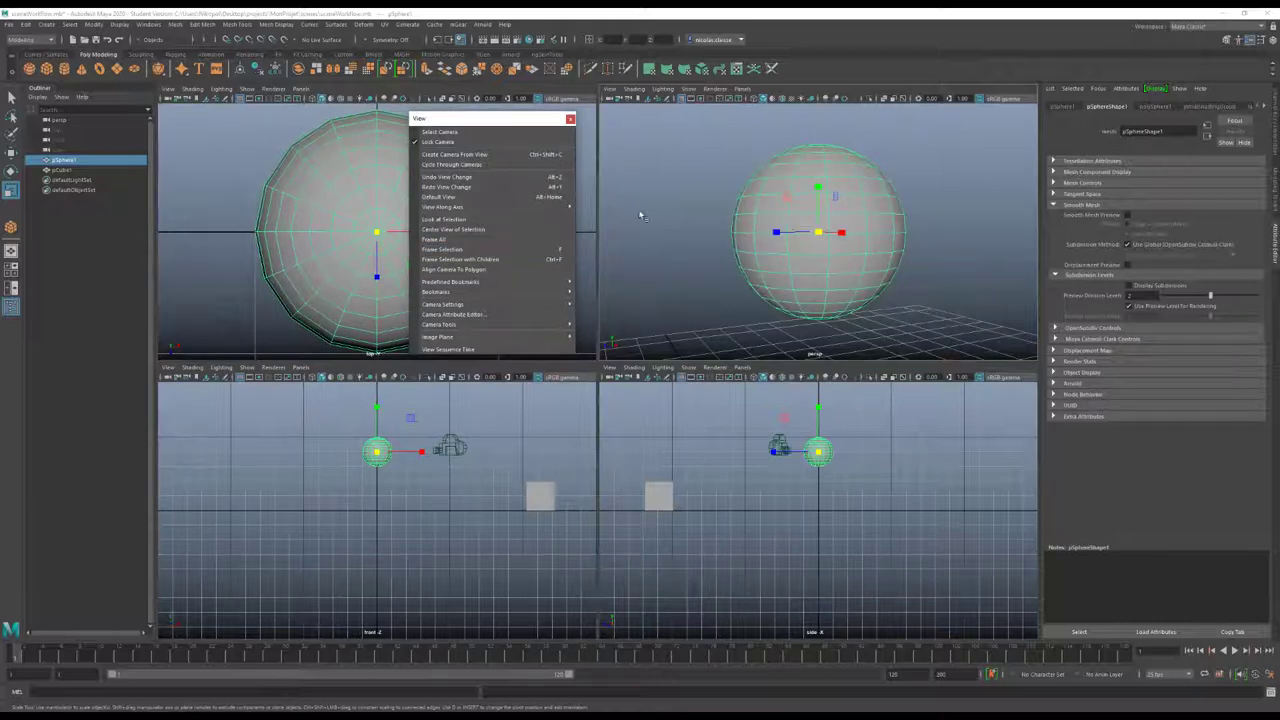
{"action": "key", "text": "alt+z"}
{"action": "key", "text": "alt+z"}
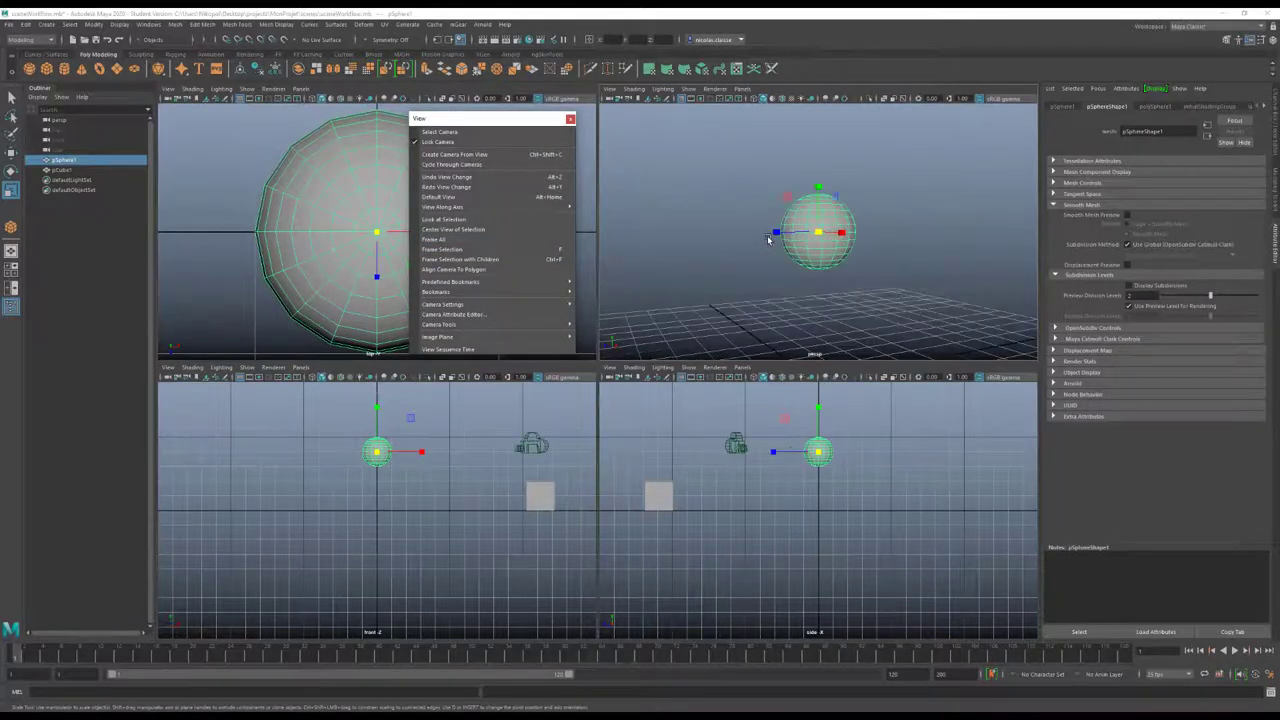
{"action": "key", "text": "alt+z"}
{"action": "key", "text": "alt+z"}
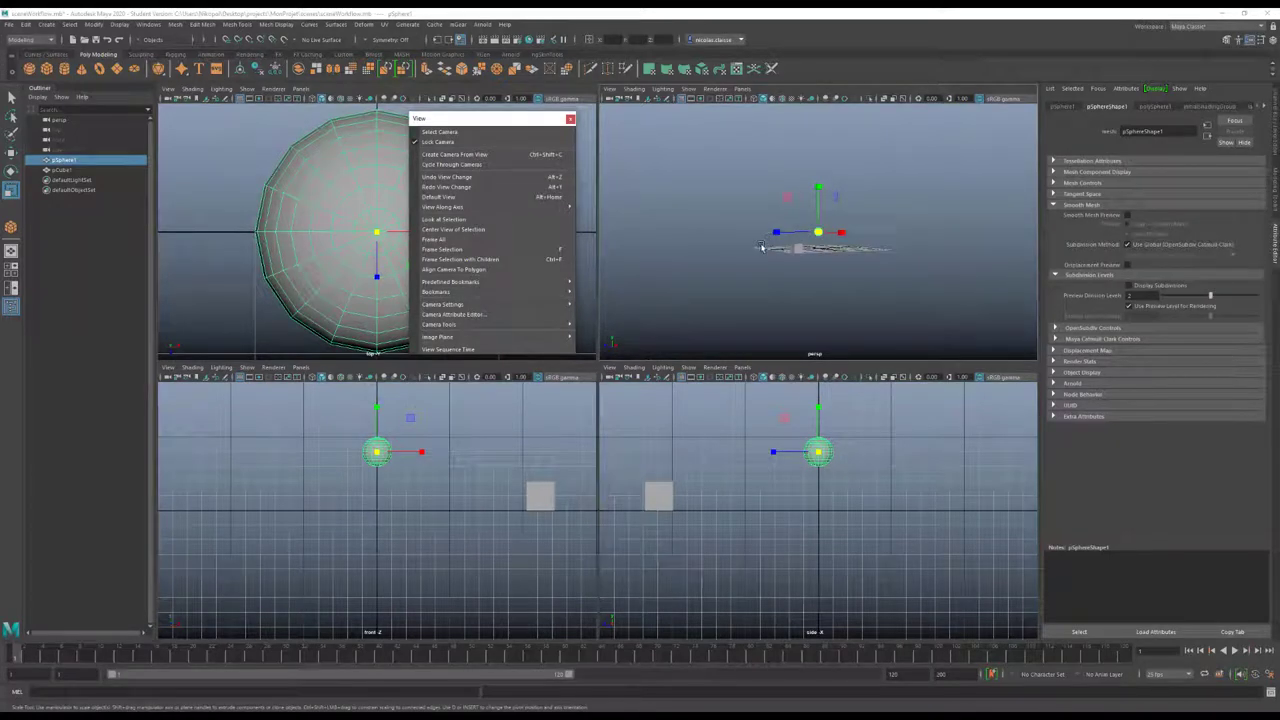
{"action": "key", "text": "alt+z"}
{"action": "key", "text": "alt+z"}
{"action": "key", "text": "alt+z"}
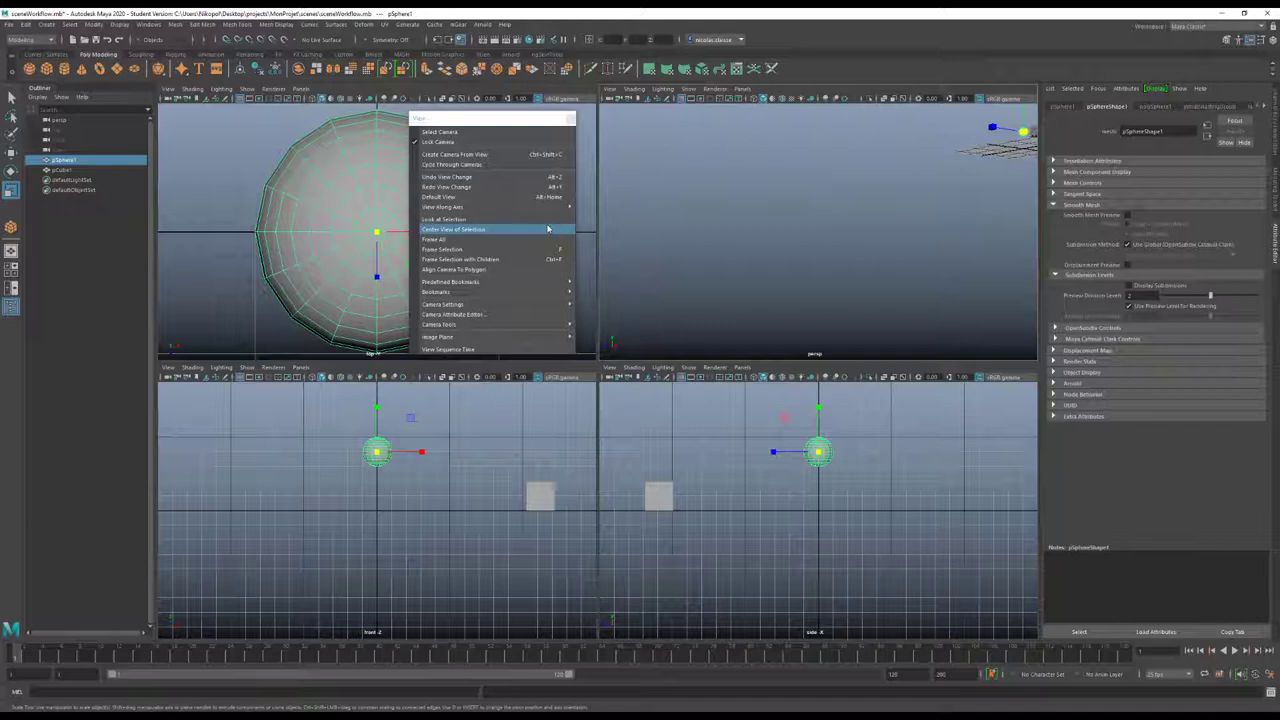
{"action": "left_click", "coordinate": [547, 233]}
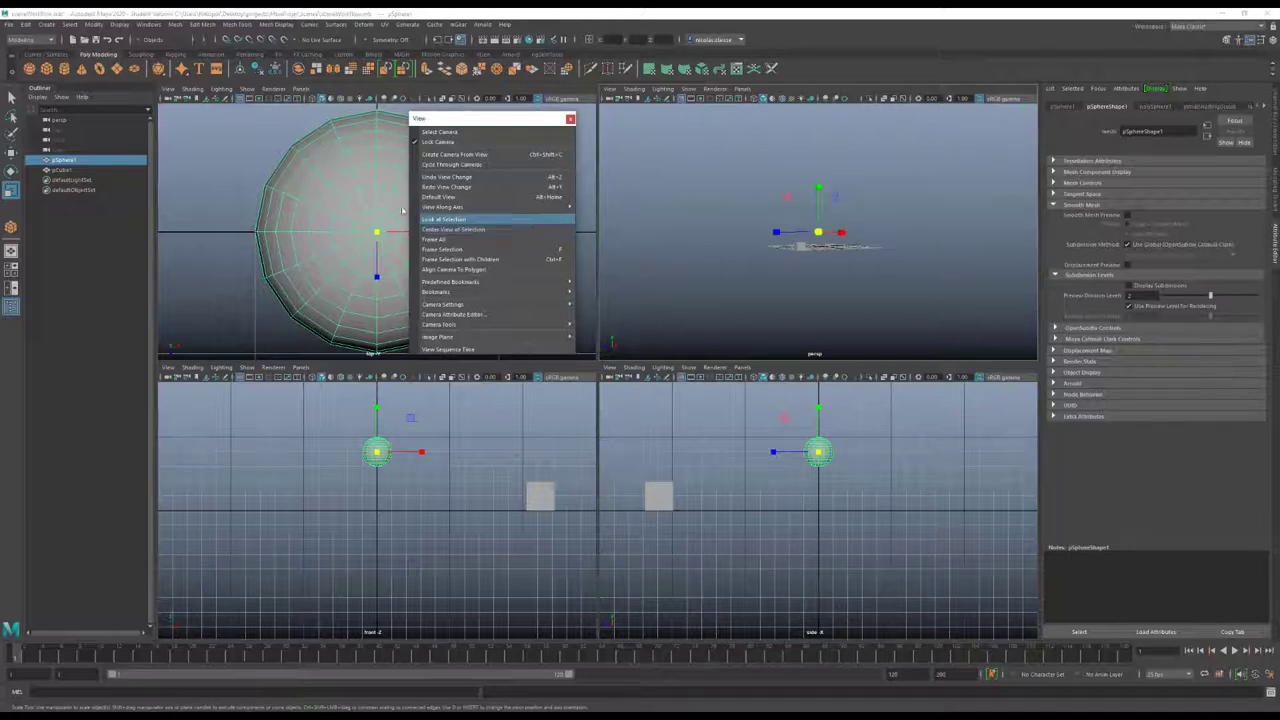
Select pCube1, centre the persp view on it with Center View of Selection, then deselect it
{"action": "left_click", "coordinate": [66, 171]}
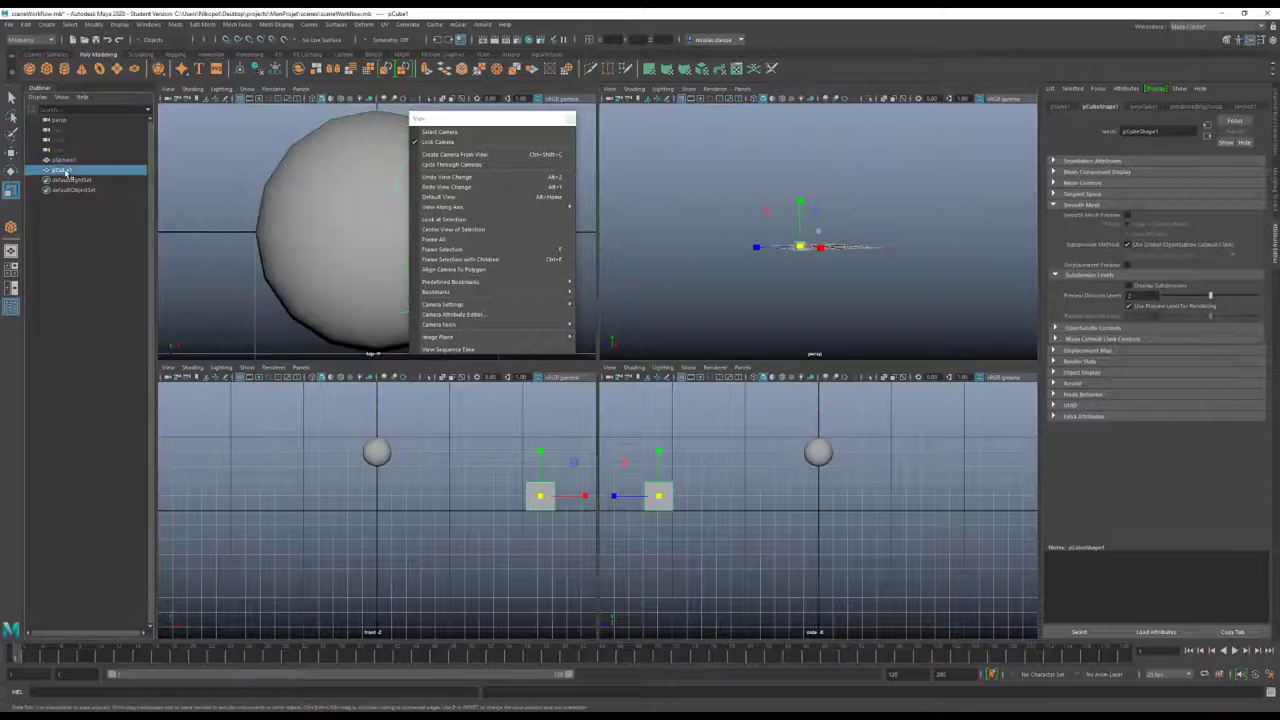
{"action": "left_click", "coordinate": [458, 229]}
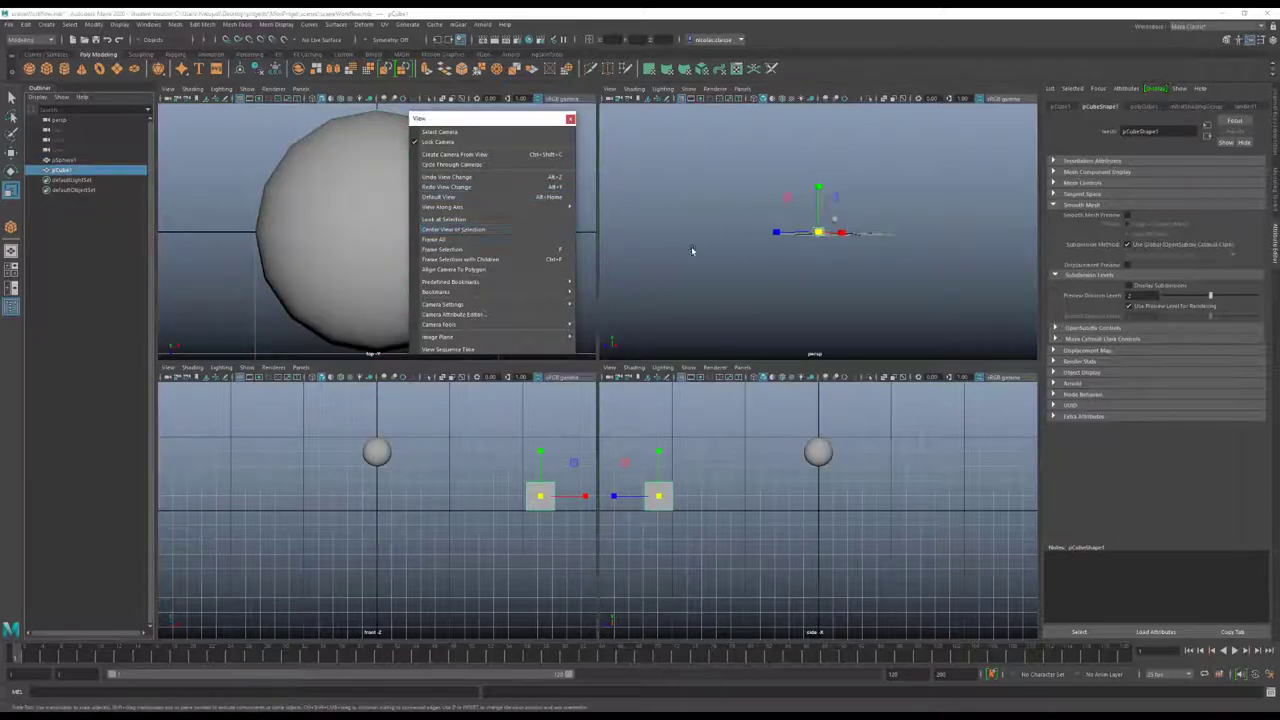
{"action": "left_click", "coordinate": [609, 89]}
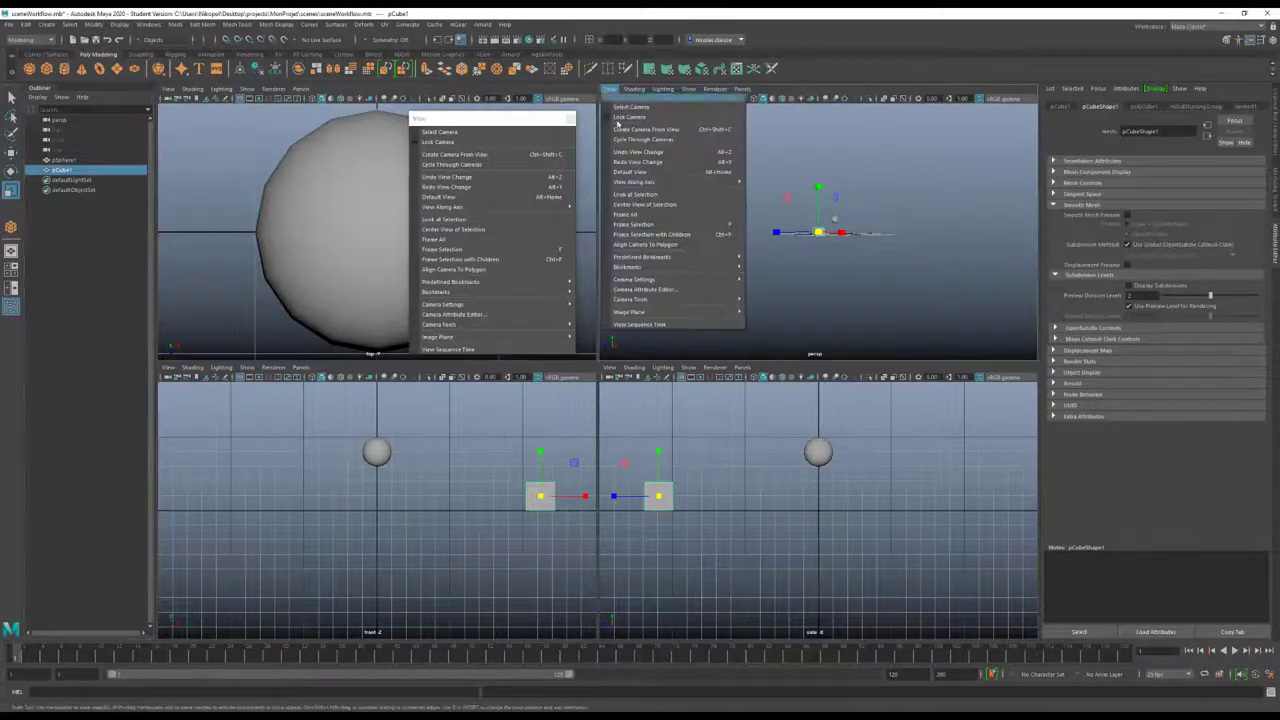
{"action": "left_click", "coordinate": [635, 210]}
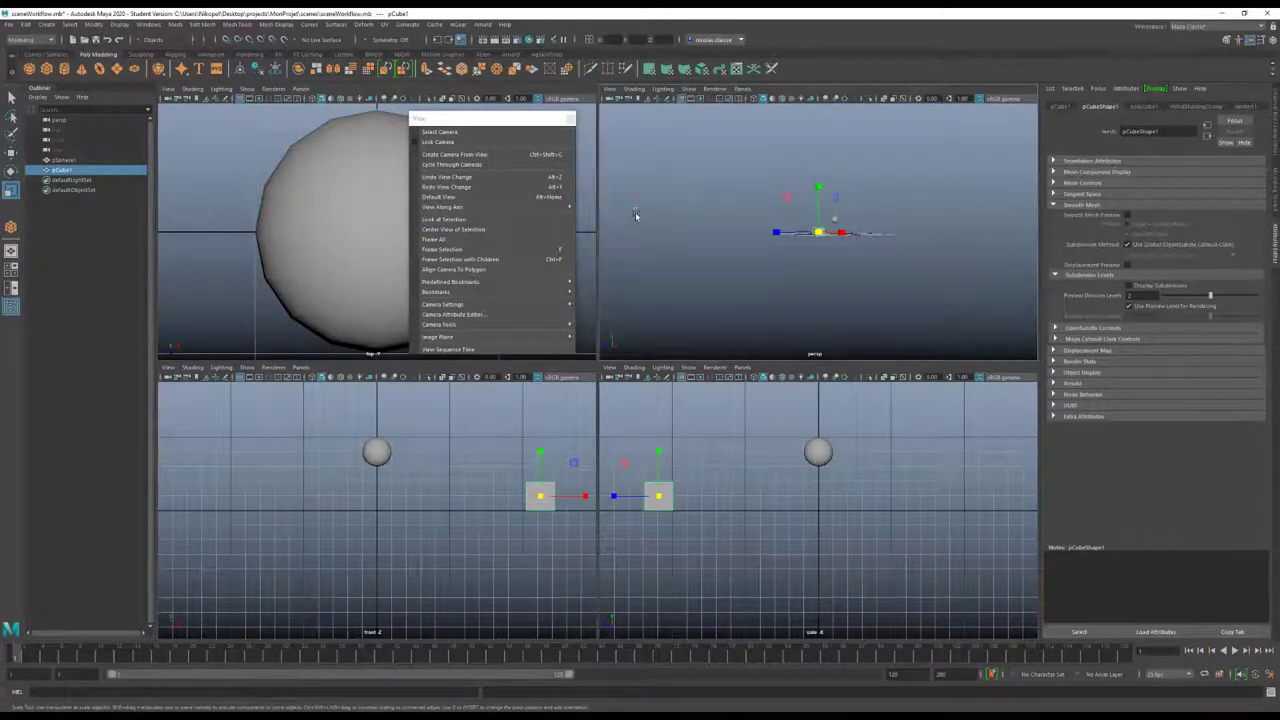
{"action": "left_click", "coordinate": [635, 212]}
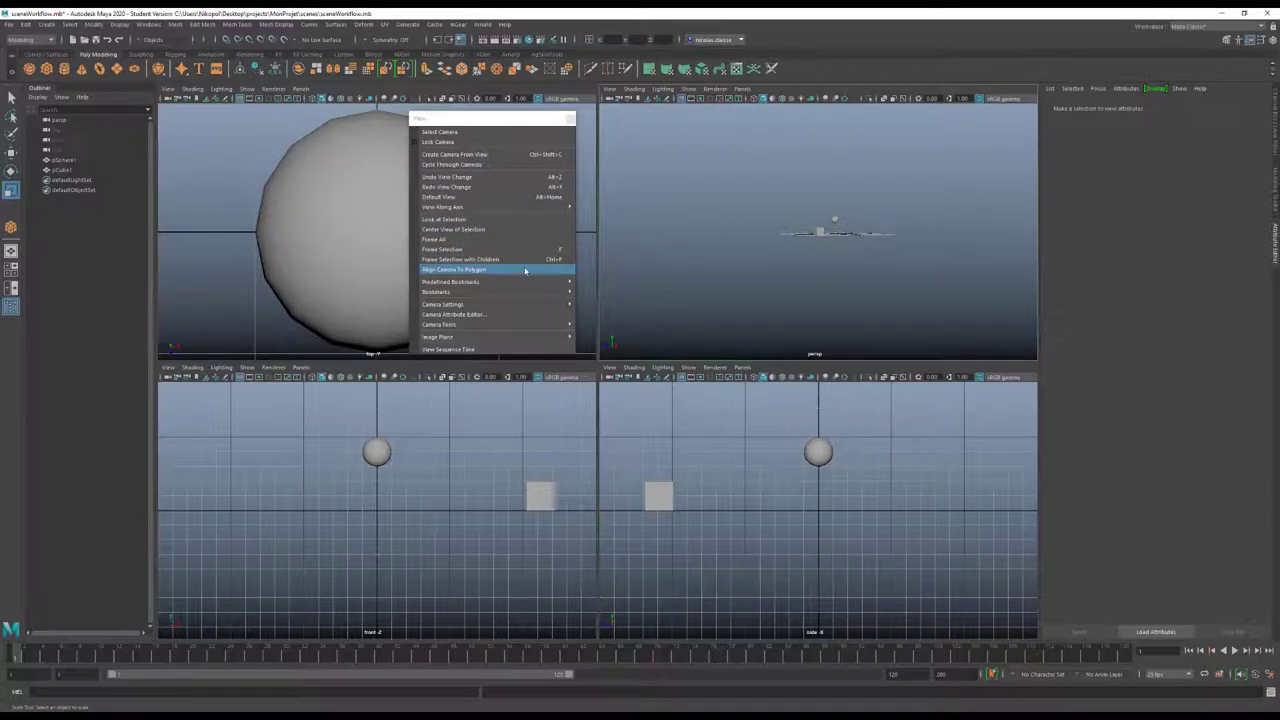
Switch to Face mode, select the cube's top face, and align the top camera to it
{"action": "scroll", "coordinate": [786, 263], "scroll_direction": "up", "scroll_amount": 2}
{"action": "scroll", "coordinate": [786, 263], "scroll_direction": "up", "scroll_amount": 3}
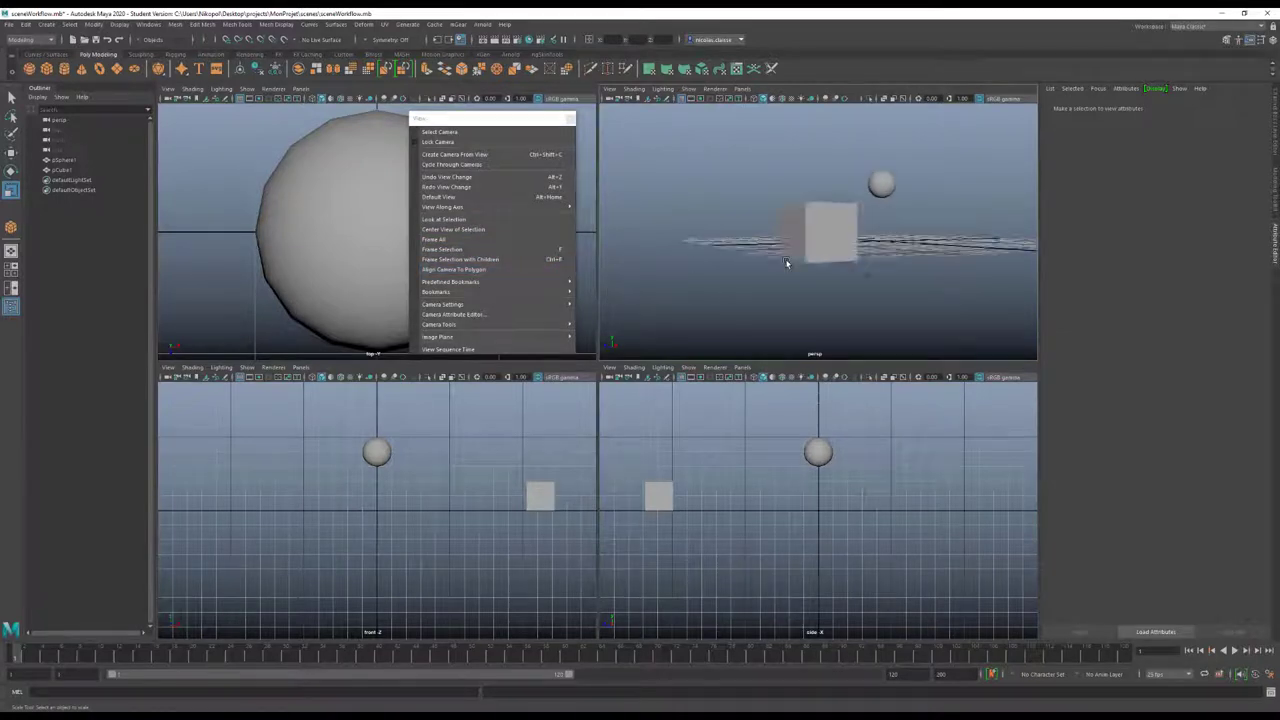
{"action": "scroll", "coordinate": [834, 234], "scroll_direction": "up", "scroll_amount": 3}
{"action": "right_click", "coordinate": [834, 234]}
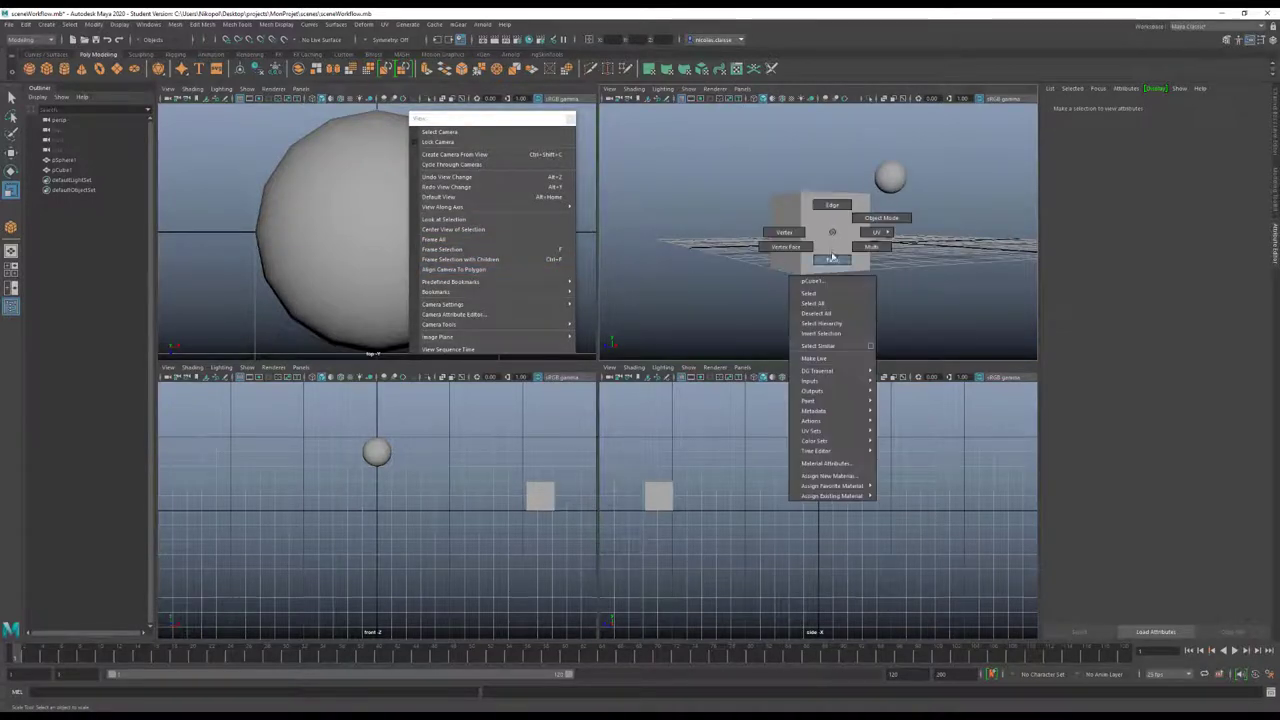
{"action": "left_click", "coordinate": [828, 248]}
{"action": "left_click_drag", "start_coordinate": [828, 248], "coordinate": [811, 240], "text": "alt"}
{"action": "left_click", "coordinate": [810, 196]}
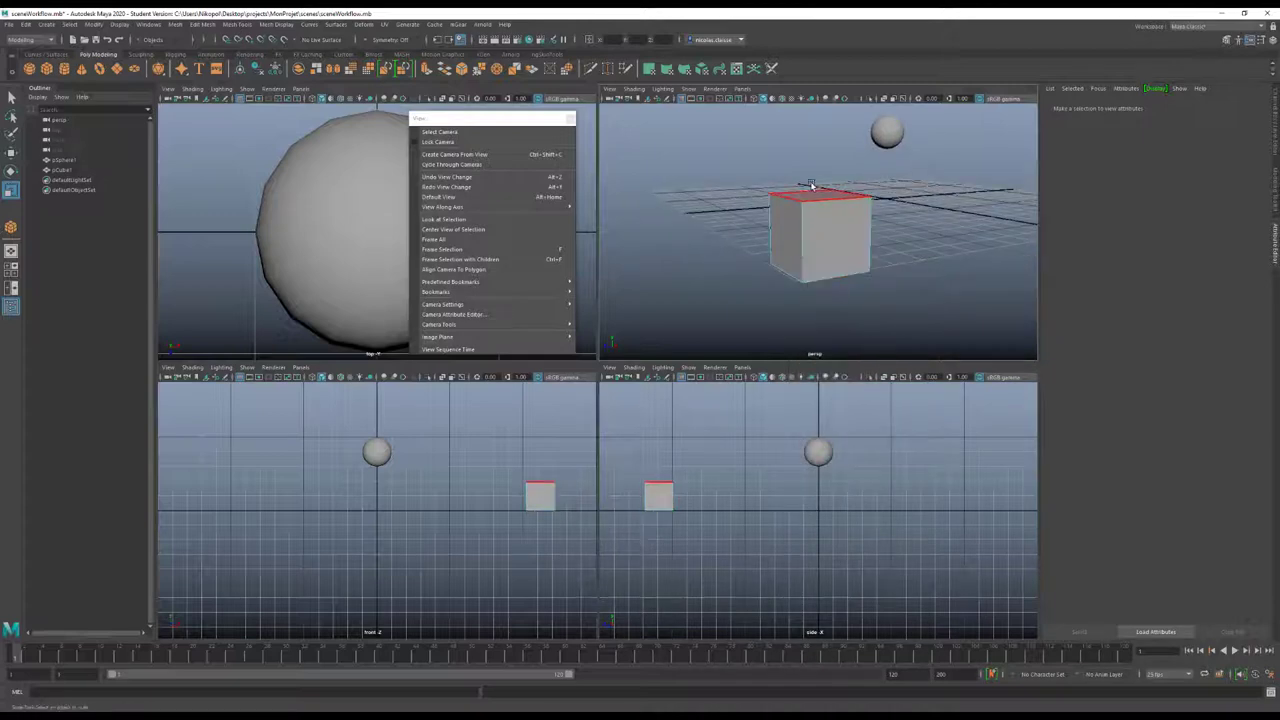
{"action": "left_click", "coordinate": [810, 196]}
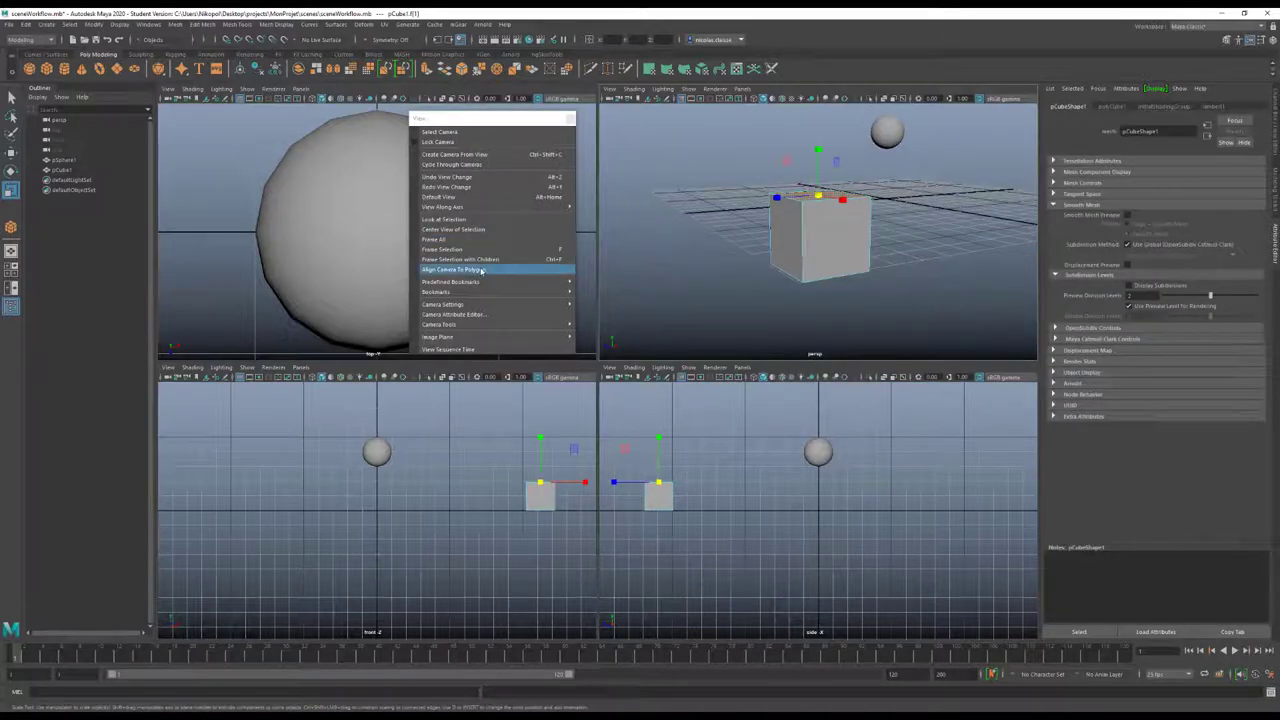
{"action": "left_click", "coordinate": [481, 270]}
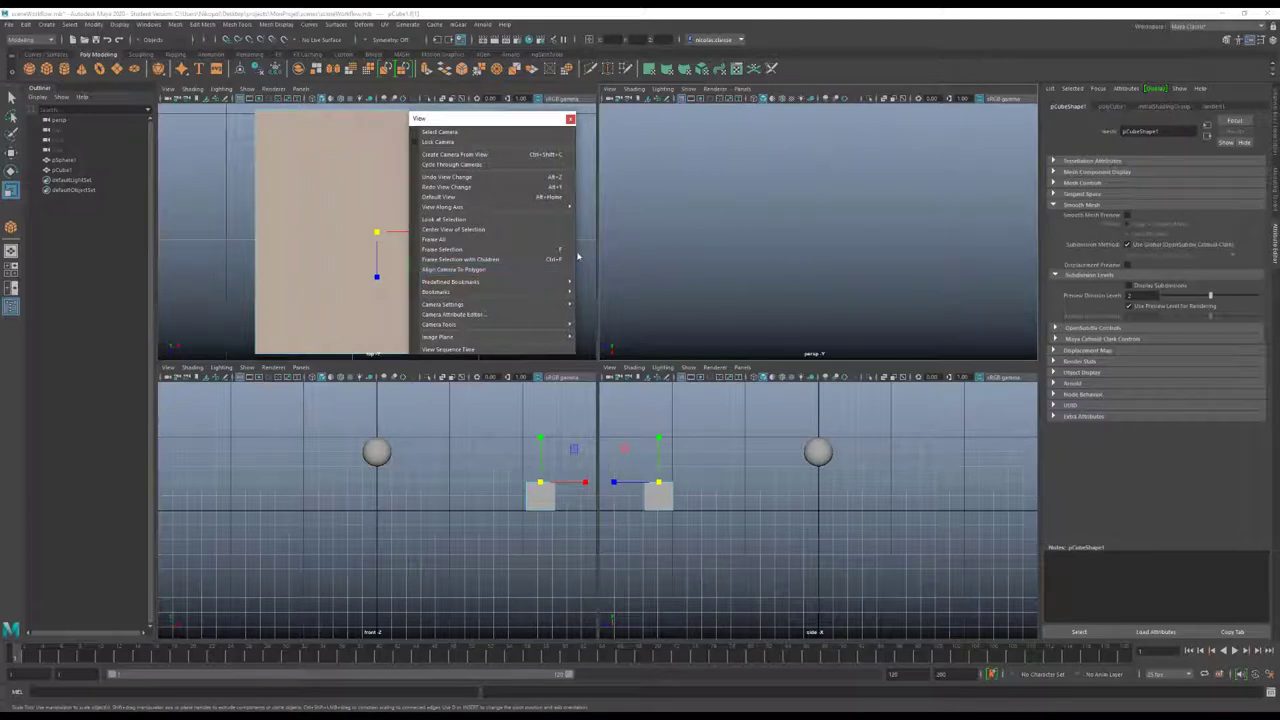
Align the persp camera to the top face, then orbit and select the cube's bottom face
{"action": "left_click", "coordinate": [610, 89]}
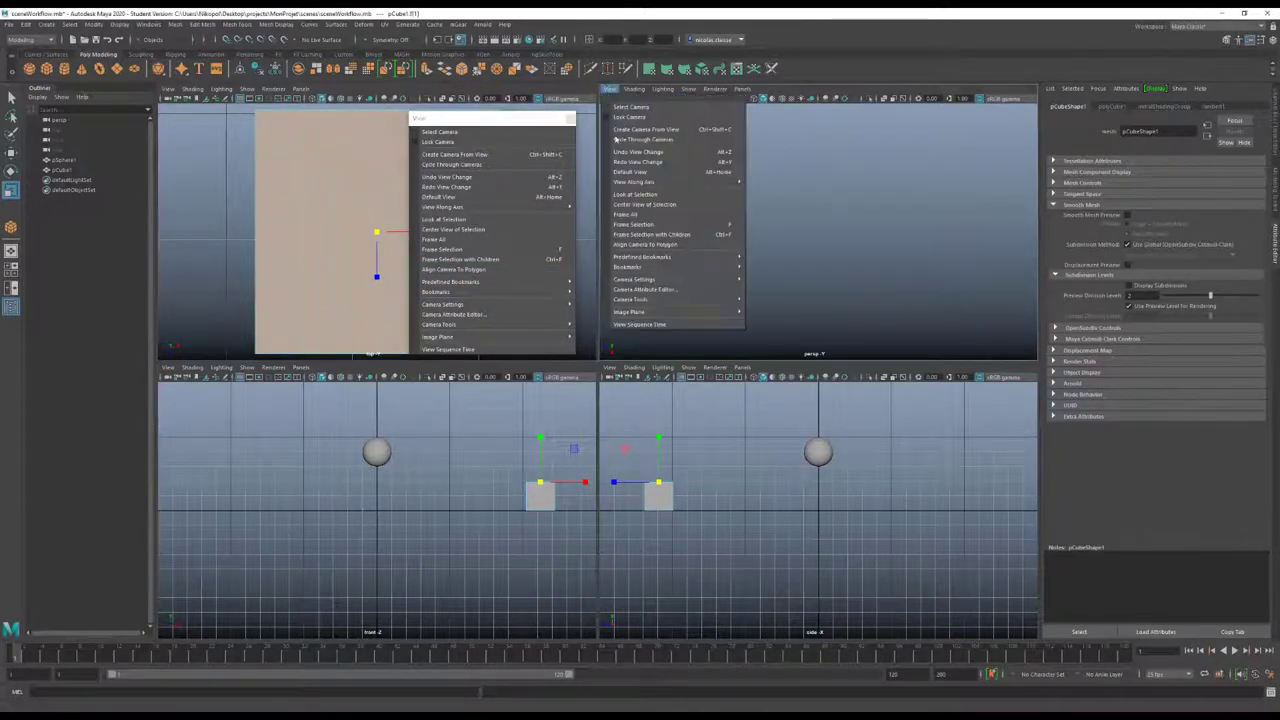
{"action": "left_click", "coordinate": [635, 244]}
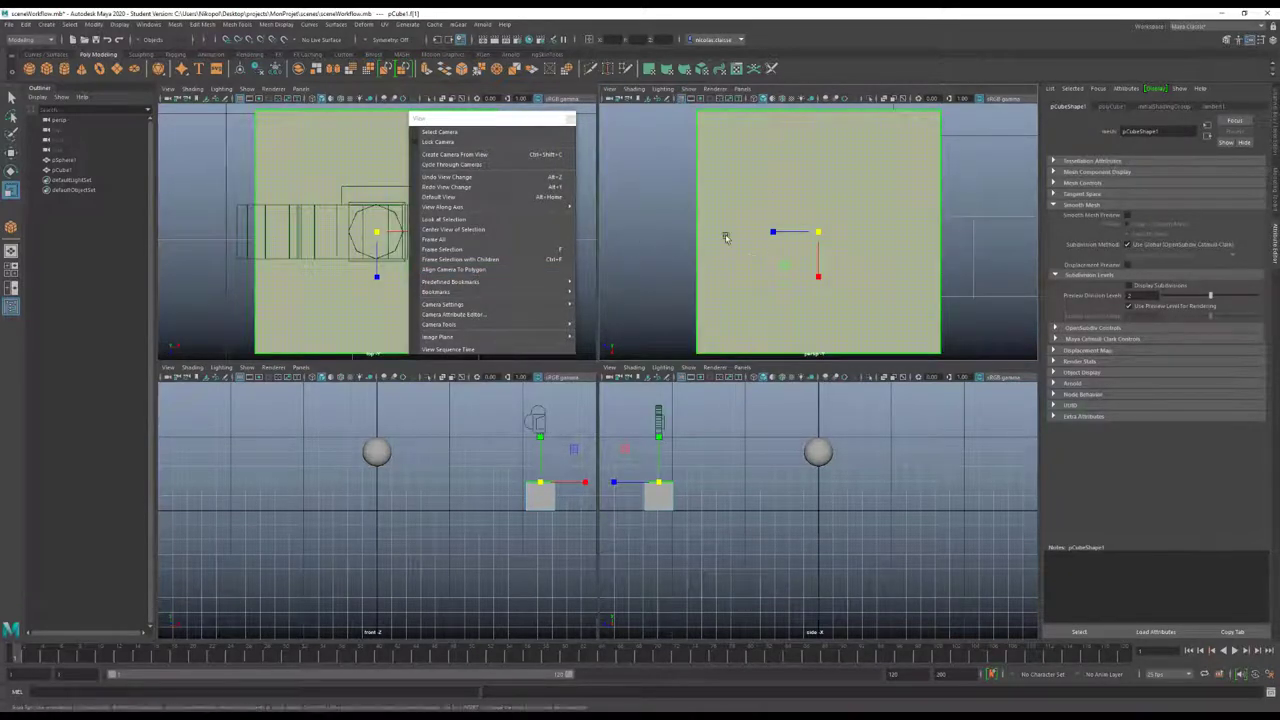
{"action": "scroll", "coordinate": [817, 225], "scroll_direction": "down", "scroll_amount": 2}
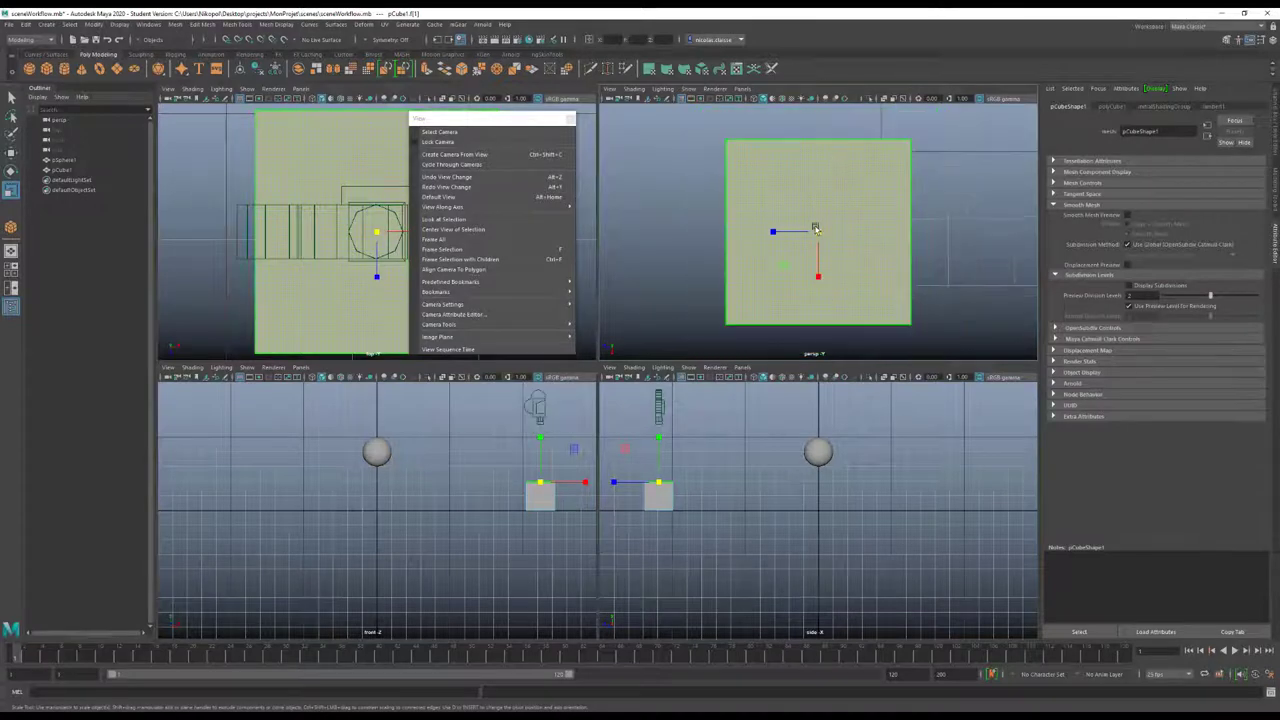
{"action": "key", "text": "1"}
{"action": "left_click_drag", "start_coordinate": [826, 302], "coordinate": [830, 343], "text": "alt"}
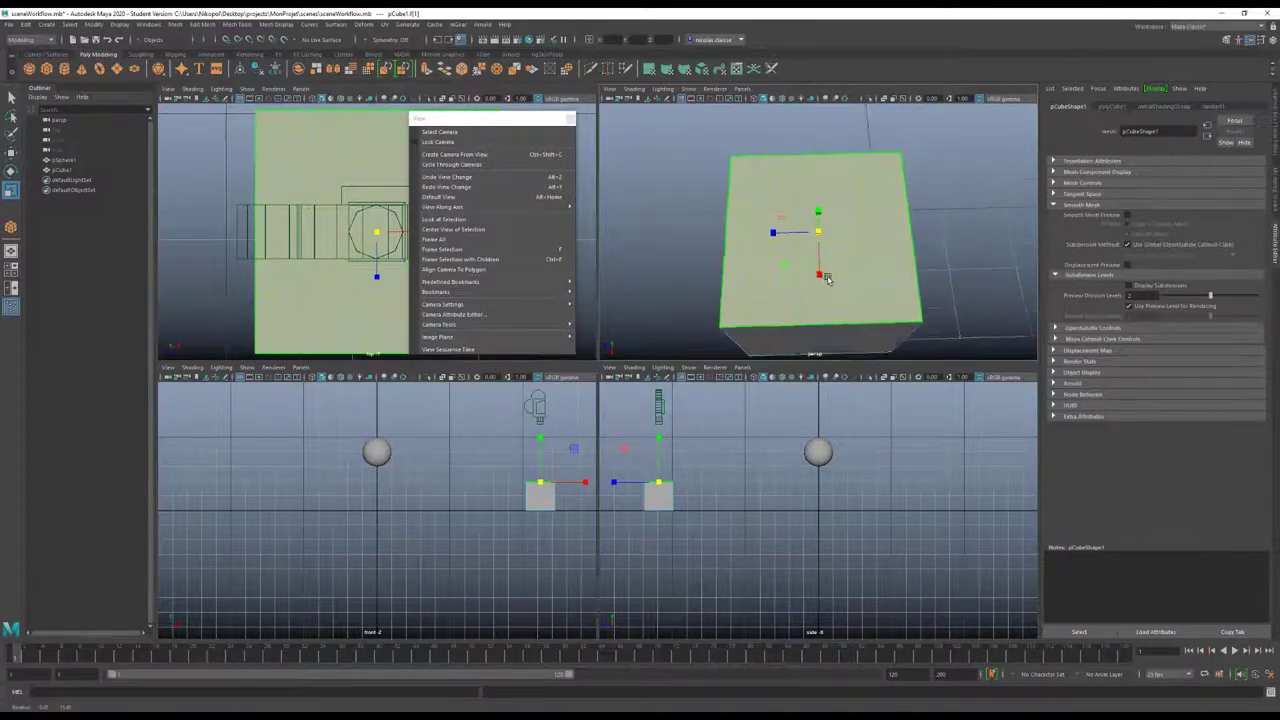
{"action": "left_click", "coordinate": [830, 343]}
{"action": "left_click", "coordinate": [616, 91]}
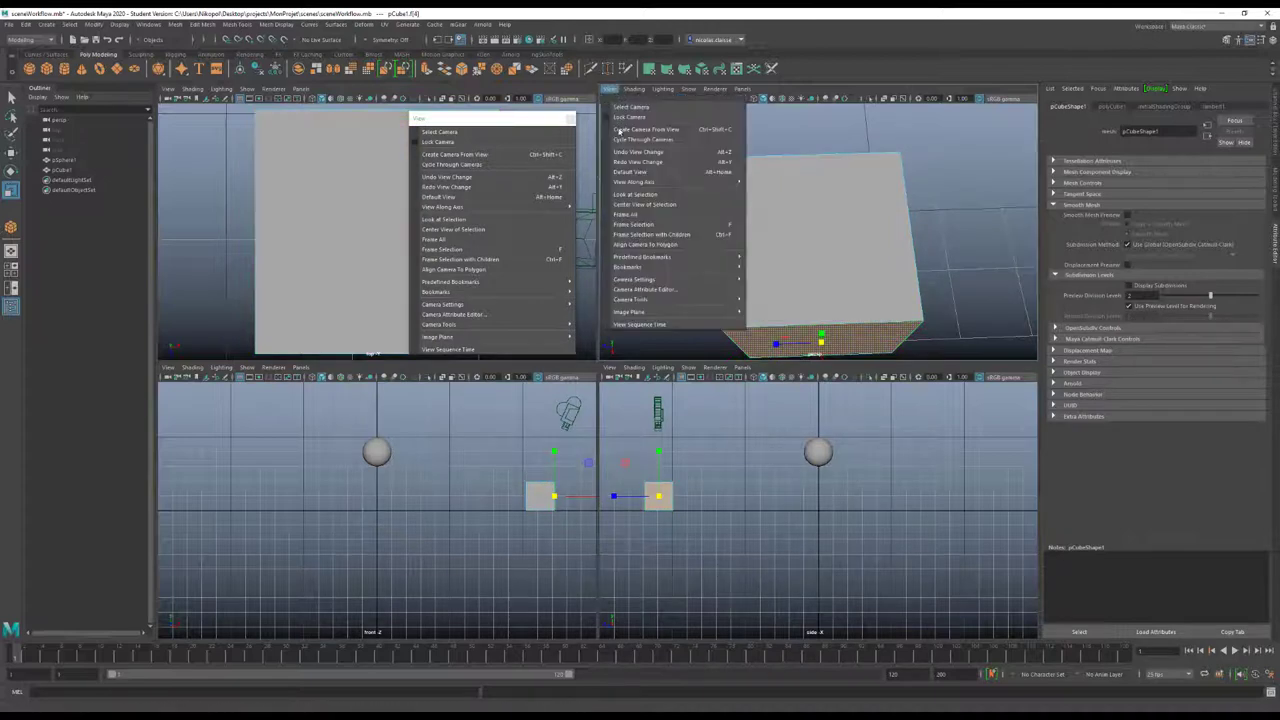
Align the persp camera to the bottom face and save that framing as a 2D bookmark
{"action": "left_click", "coordinate": [630, 245]}
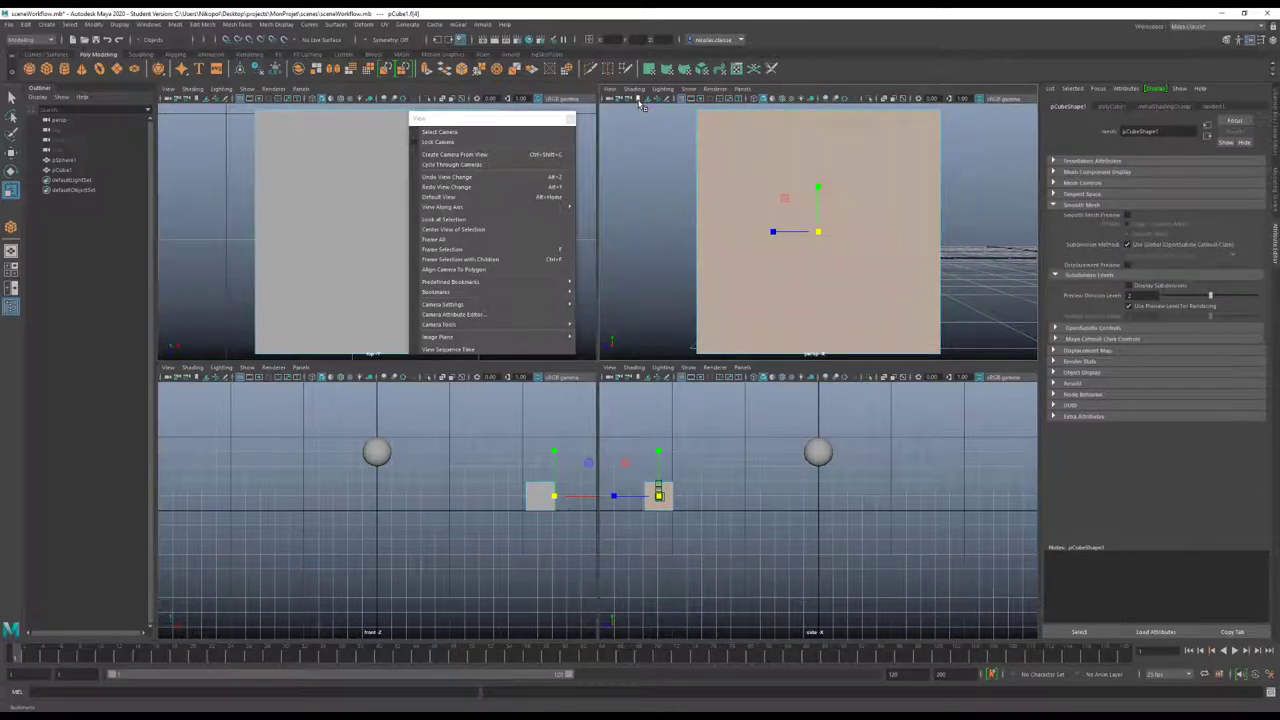
{"action": "right_click", "coordinate": [638, 101]}
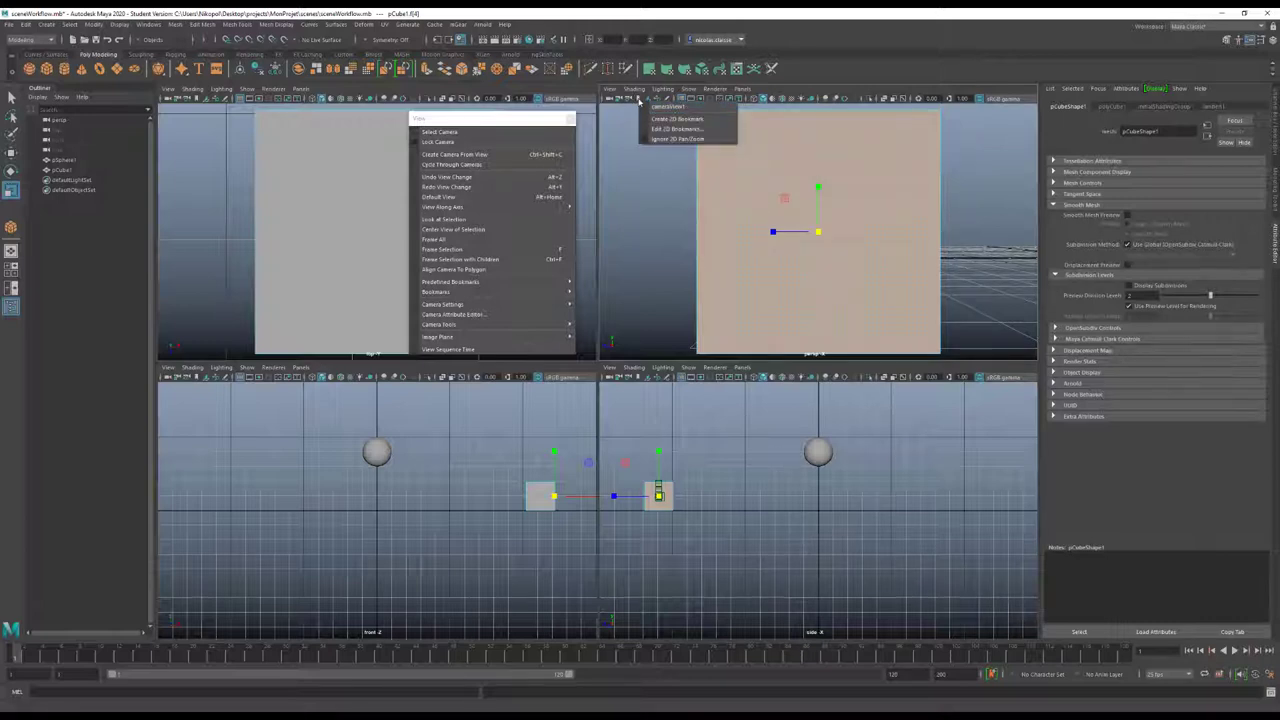
{"action": "left_click", "coordinate": [638, 101]}
Orbit away, then restore the cameraView1 bookmark from the 2D bookmark list
{"action": "scroll", "coordinate": [865, 240], "scroll_direction": "down", "scroll_amount": 5}
{"action": "mouse_move", "coordinate": [865, 240]}
{"action": "left_mouse_down", "text": "alt"}
{"action": "mouse_move", "coordinate": [911, 251]}
{"action": "mouse_move", "coordinate": [870, 245]}
{"action": "left_mouse_up", "text": "alt"}
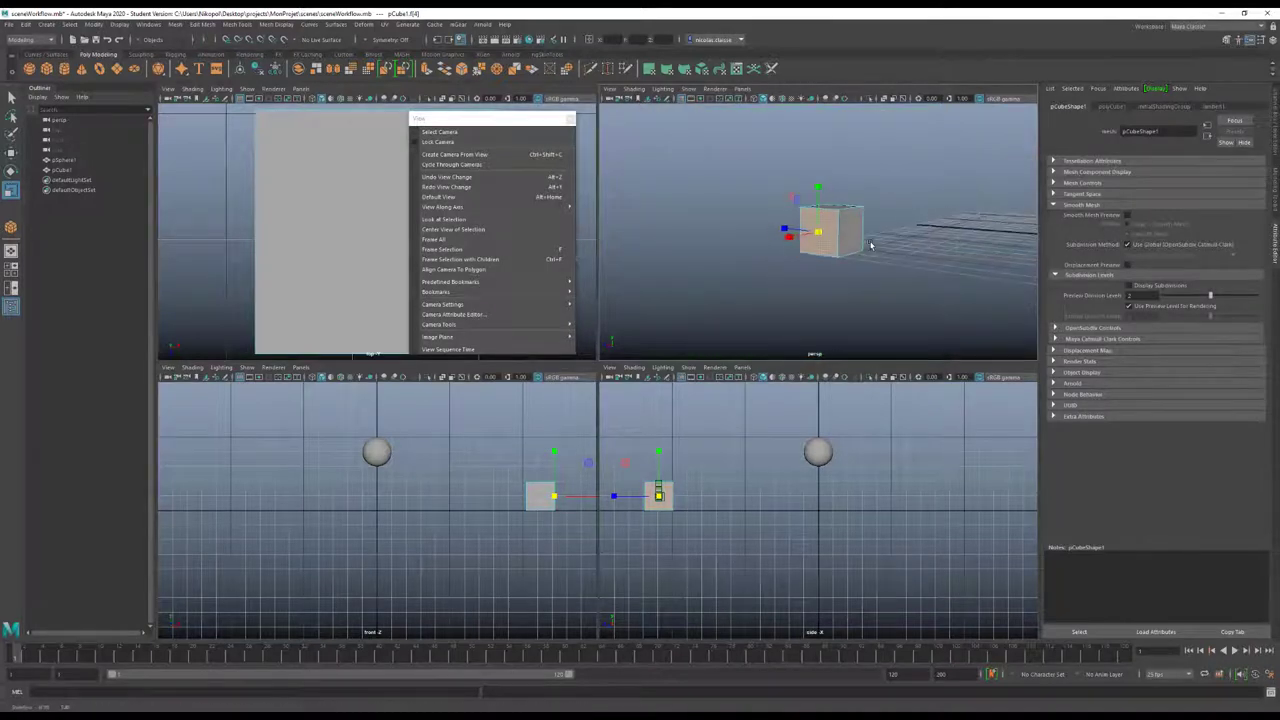
{"action": "left_click", "coordinate": [640, 101]}
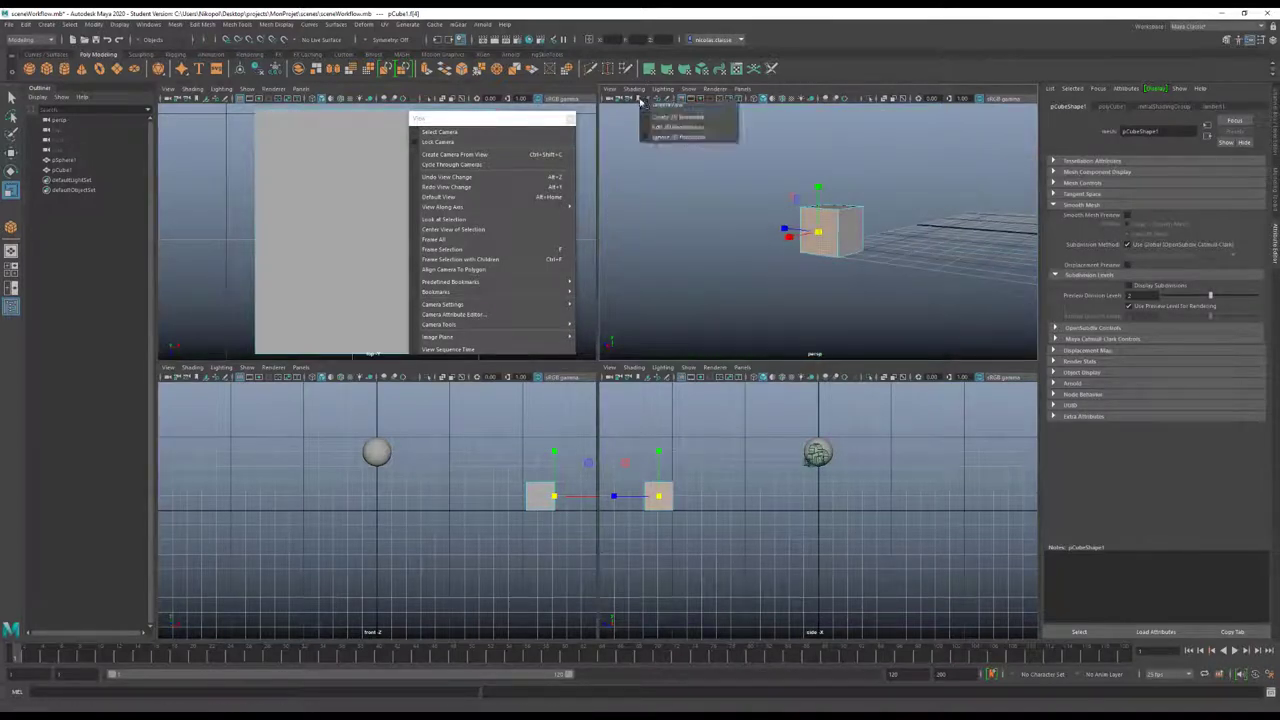
{"action": "left_click", "coordinate": [659, 104]}
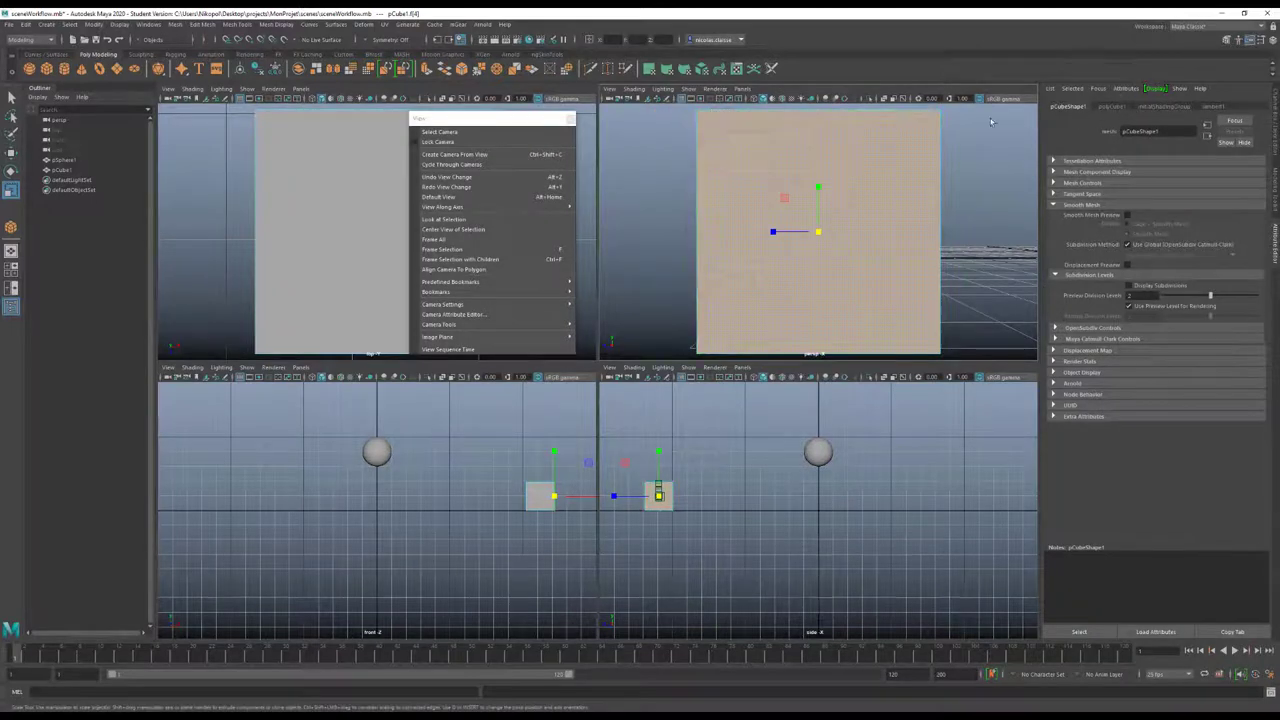
View persp's cameraView1 attributes, deselect, leave the bookmark, and orbit to an angled cube-and-sphere view
{"action": "left_click", "coordinate": [608, 98]}
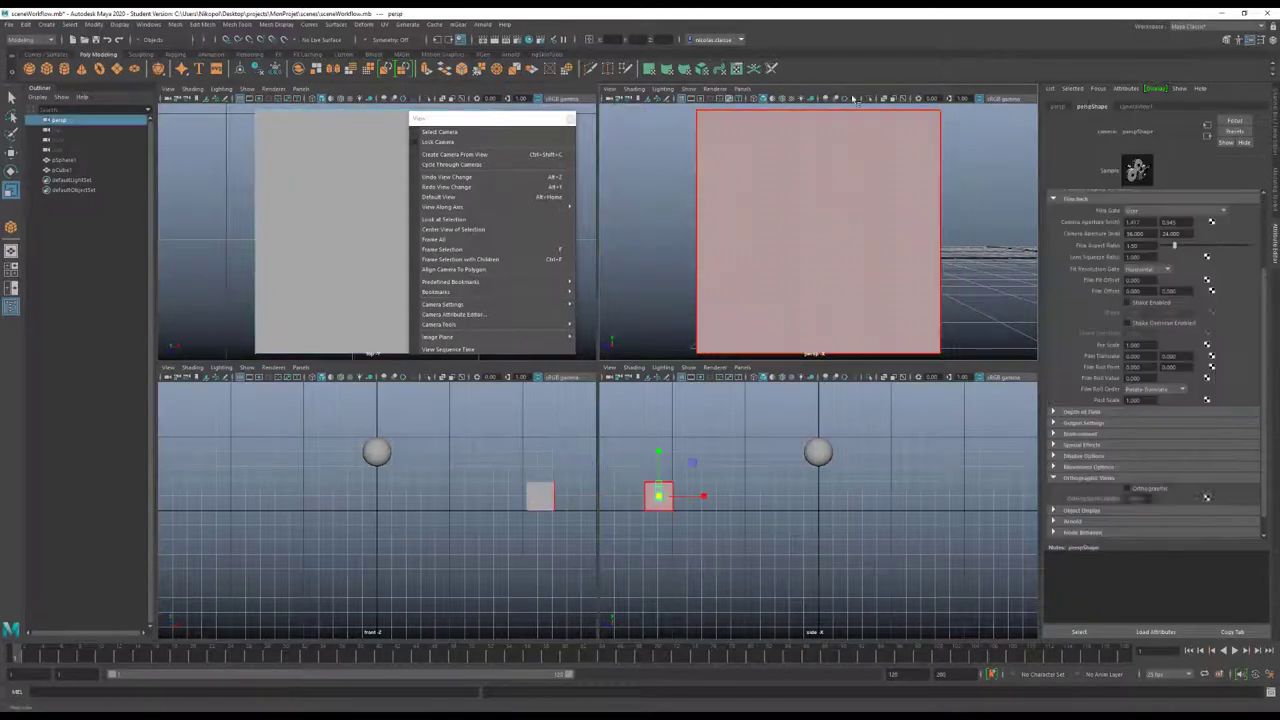
{"action": "left_click", "coordinate": [1134, 107]}
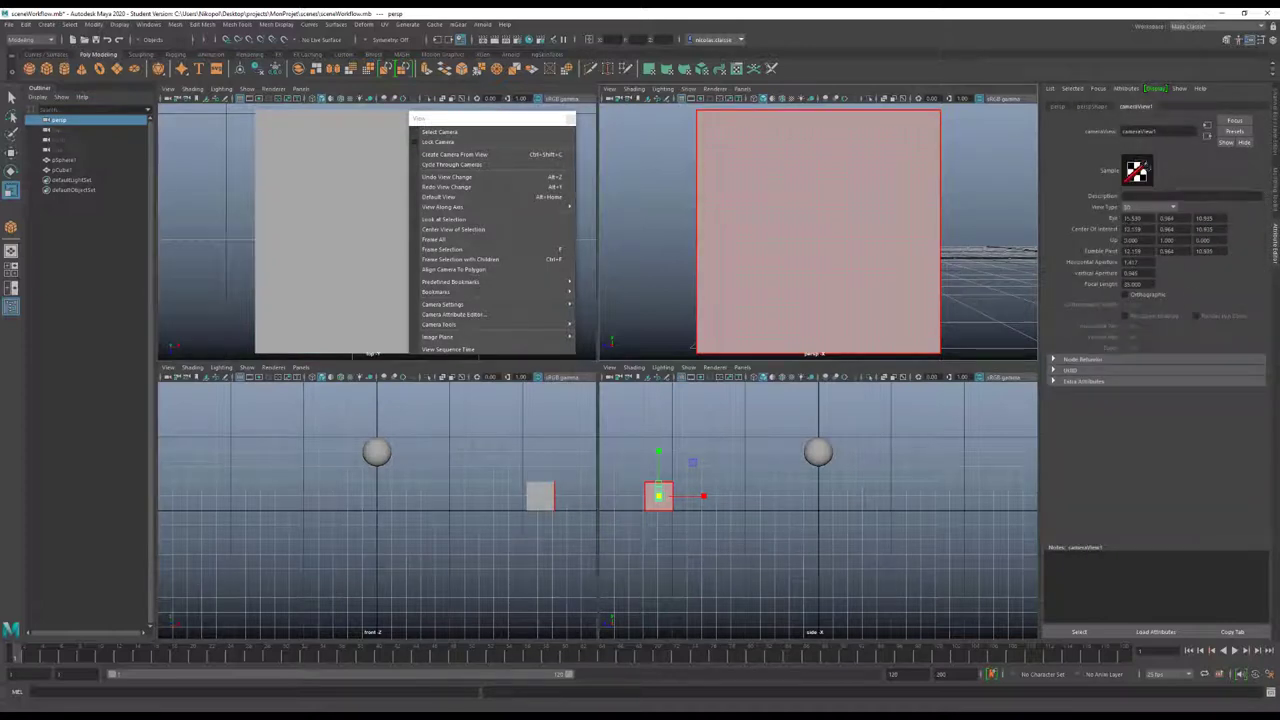
{"action": "left_click", "coordinate": [678, 124]}
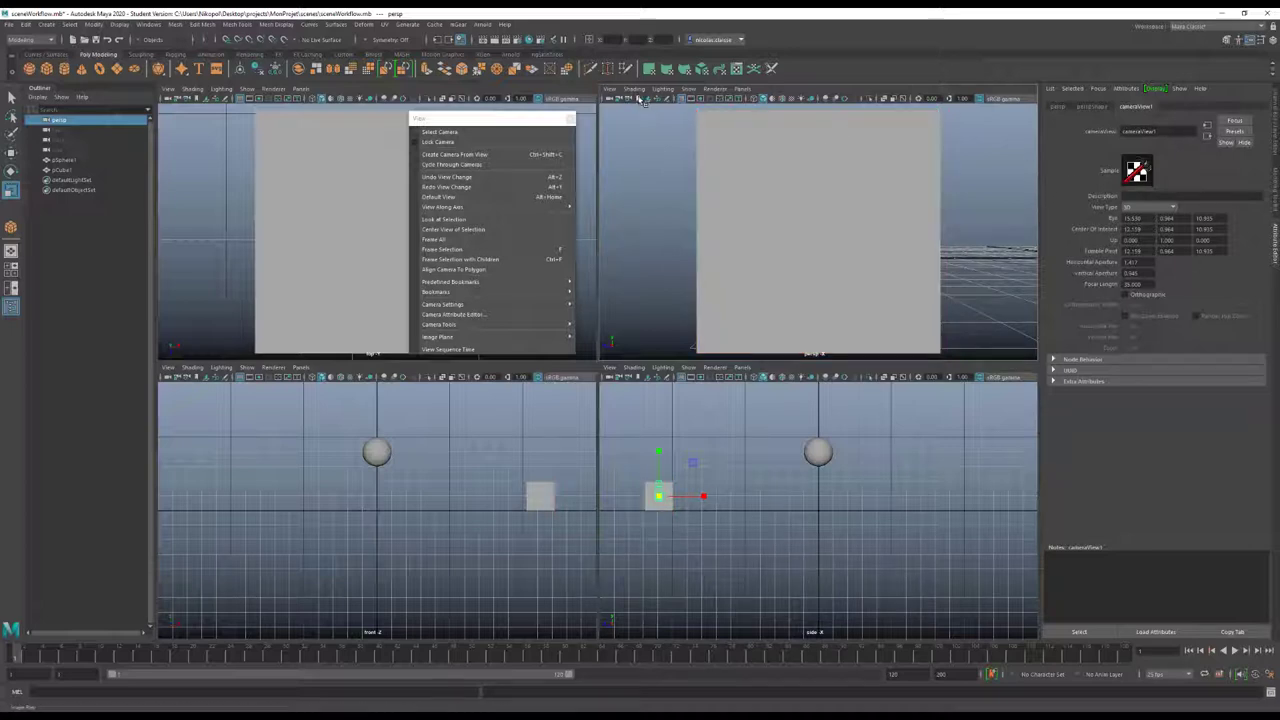
{"action": "left_click", "coordinate": [640, 100]}
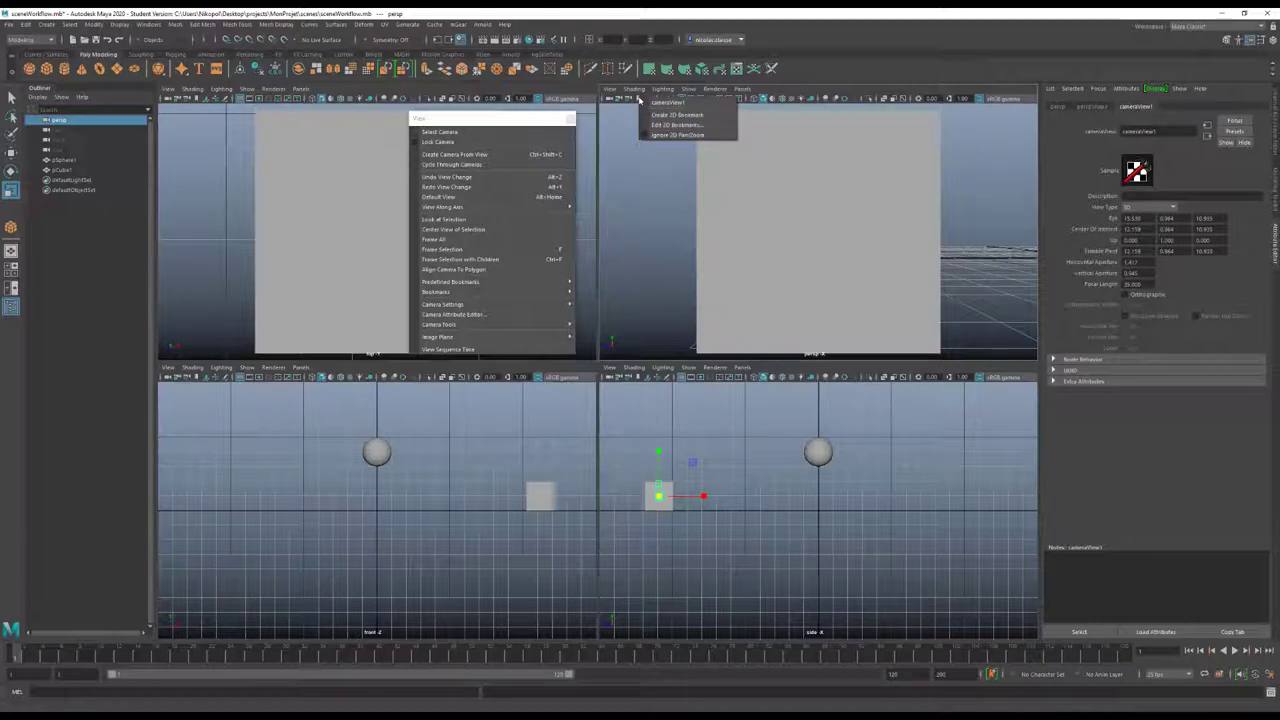
{"action": "left_click", "coordinate": [688, 207]}
{"action": "left_click_drag", "start_coordinate": [755, 204], "coordinate": [886, 248], "text": "alt"}
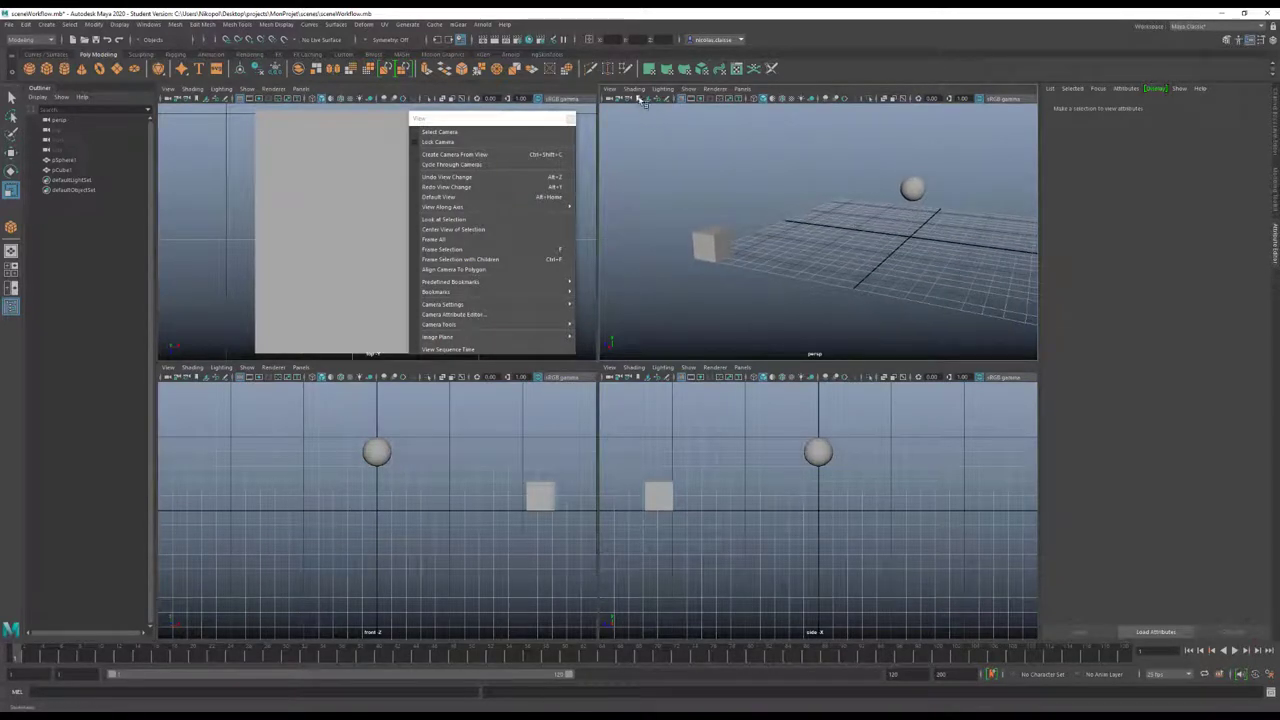
Jump the persp view to cameraView1, then to cameraView2, via the 2D bookmark list
{"action": "left_click", "coordinate": [643, 100]}
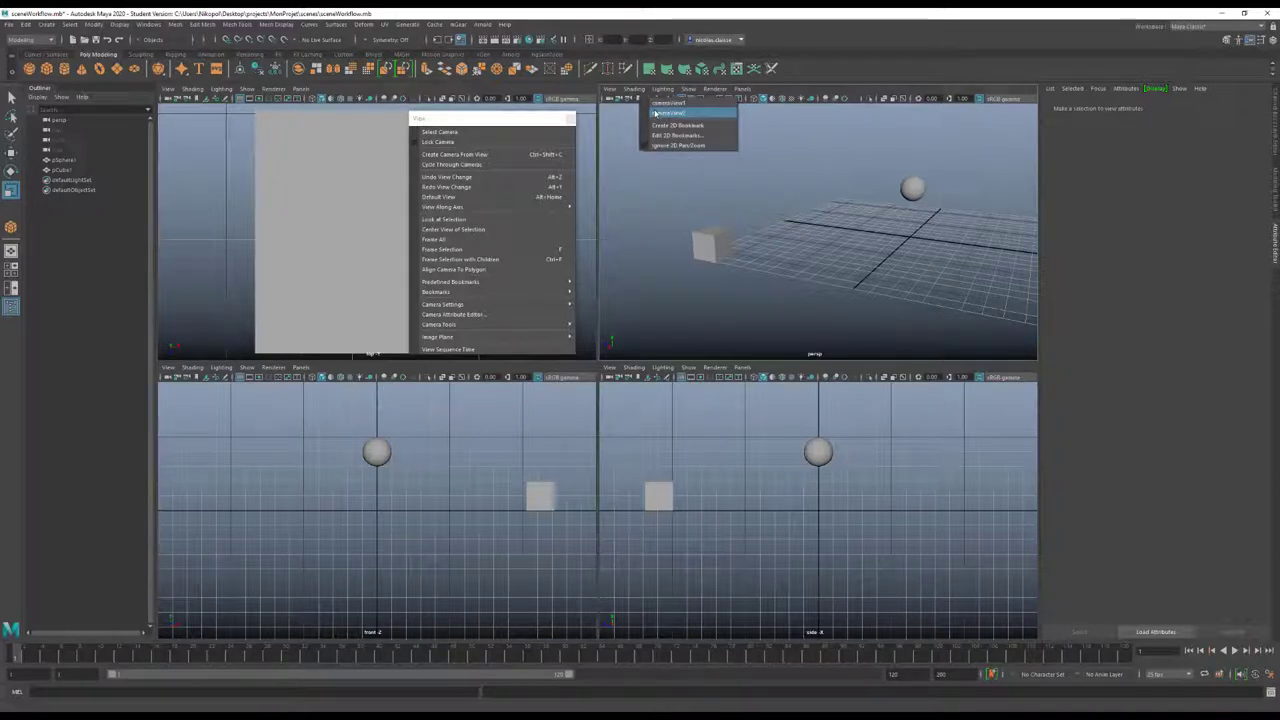
{"action": "left_click", "coordinate": [660, 104]}
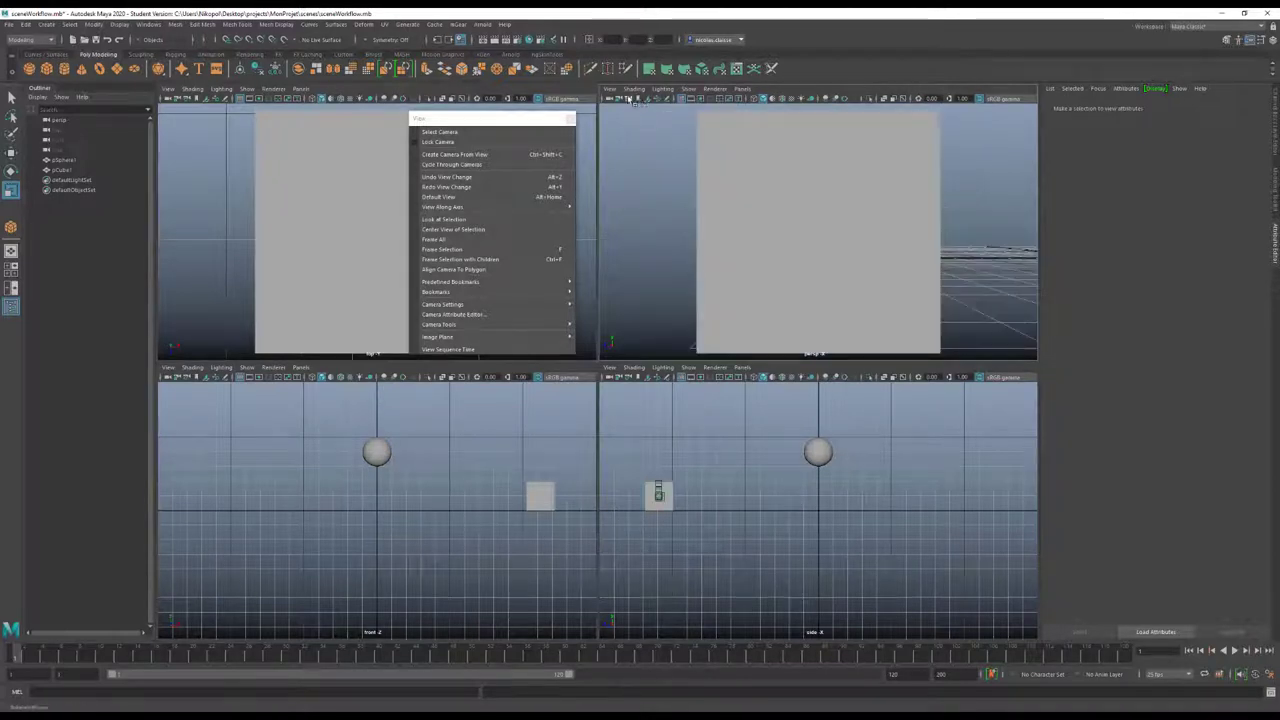
{"action": "left_click", "coordinate": [641, 100]}
{"action": "left_click", "coordinate": [648, 112]}
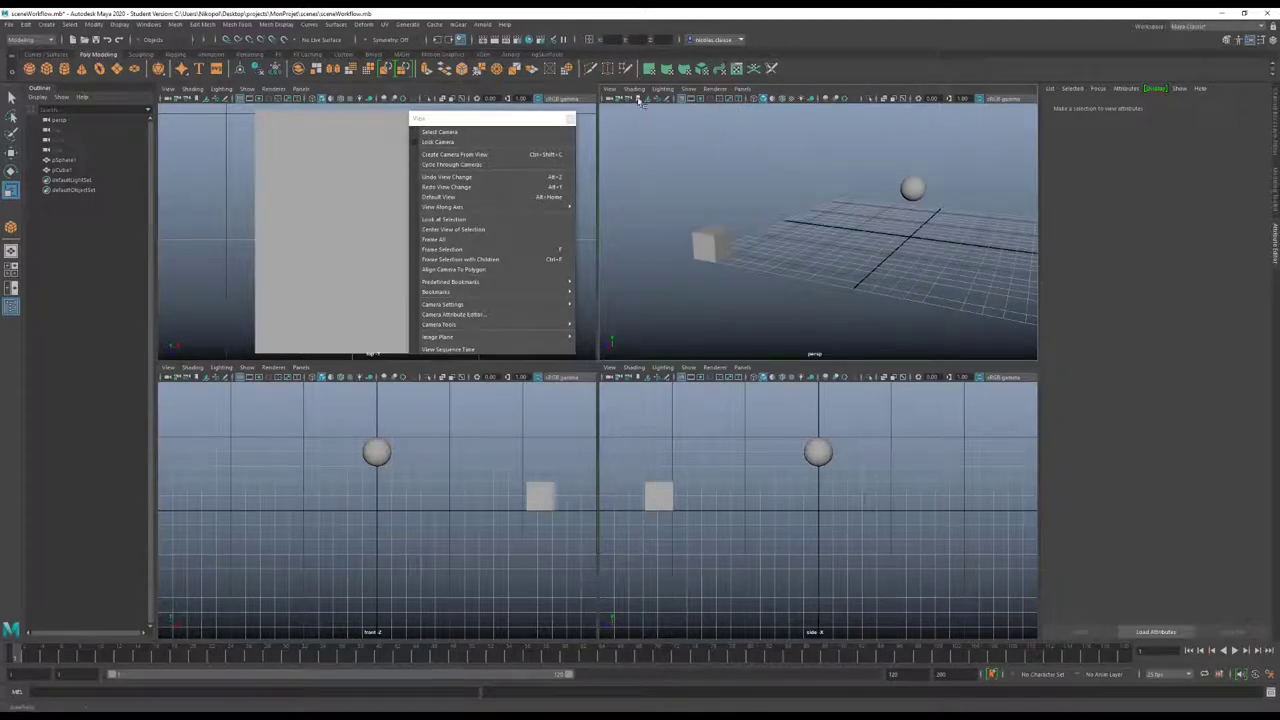
{"action": "left_click", "coordinate": [642, 101]}
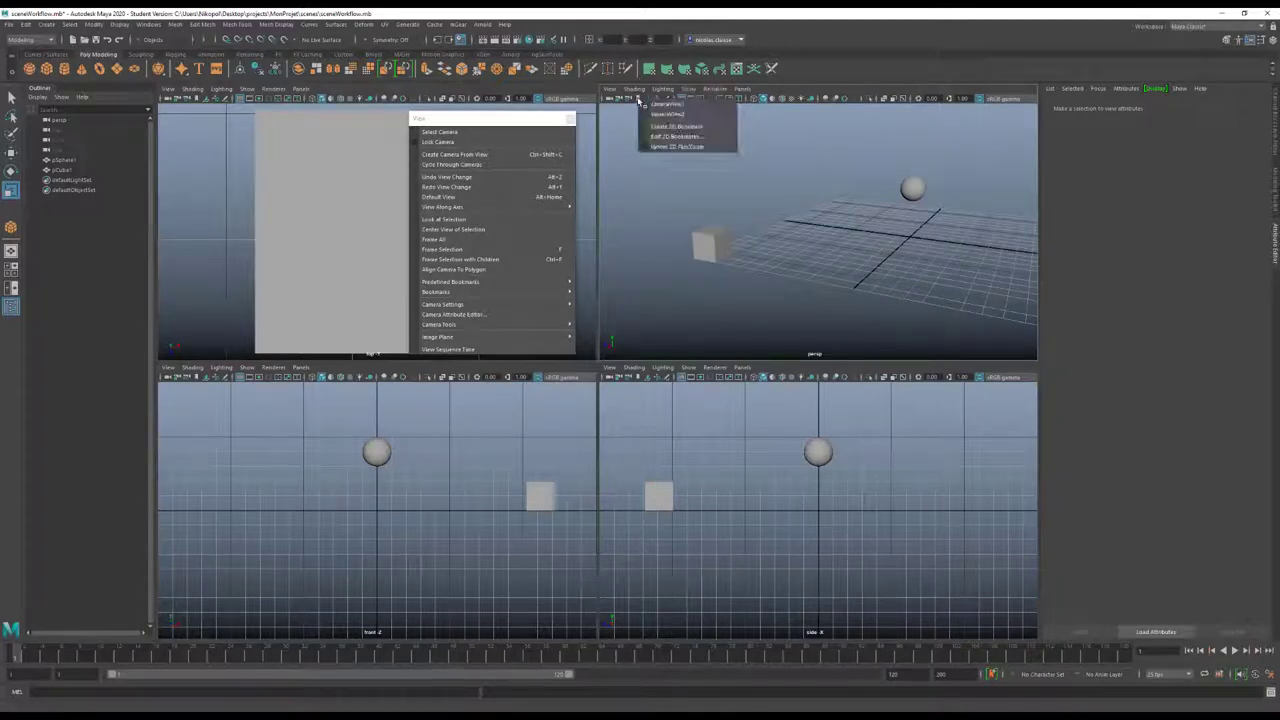
In the Bookmark Editor, delete cameraView1 and close the editor
{"action": "left_click", "coordinate": [666, 136]}
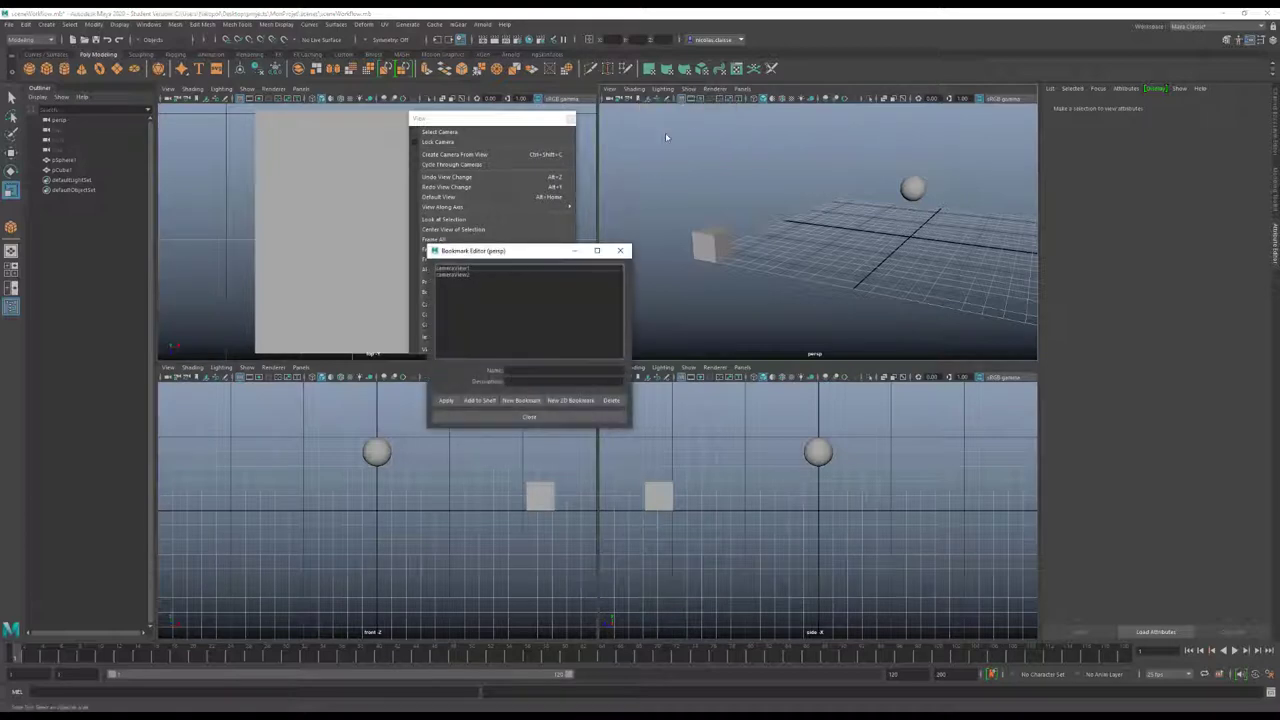
{"action": "left_click", "coordinate": [466, 269]}
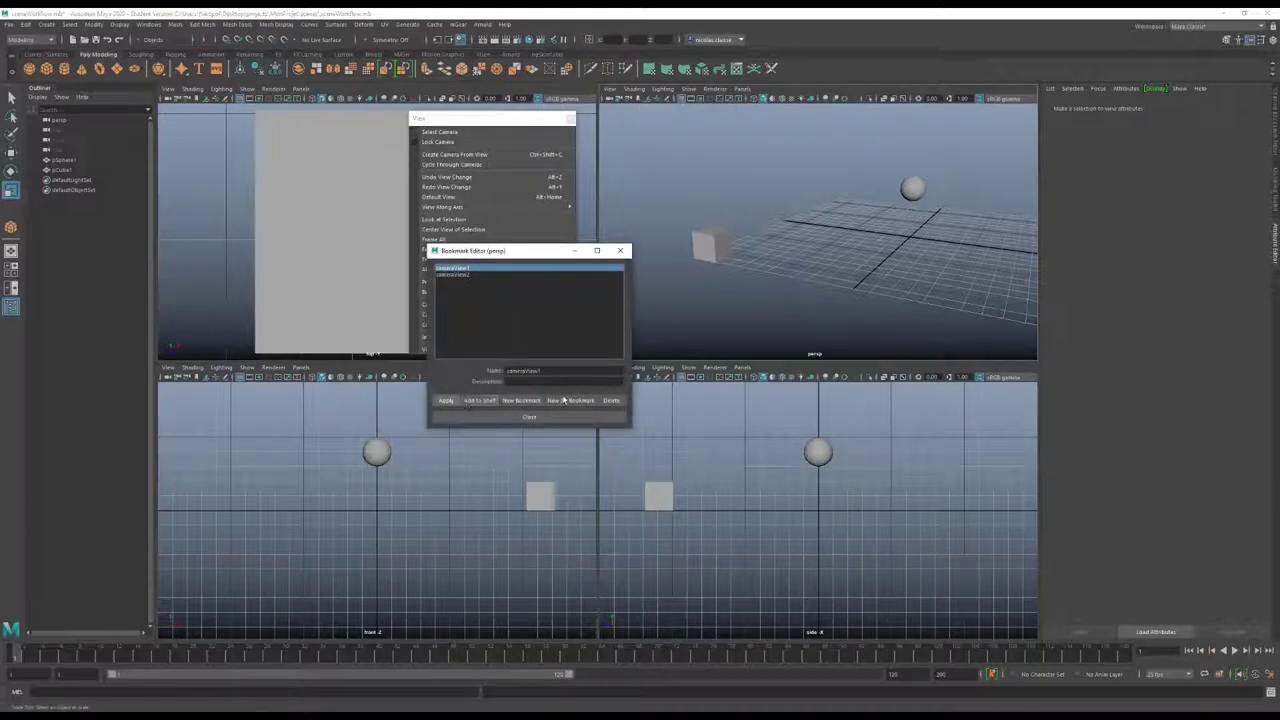
{"action": "left_click", "coordinate": [610, 400]}
{"action": "type", "text": "vueEnsemble"}
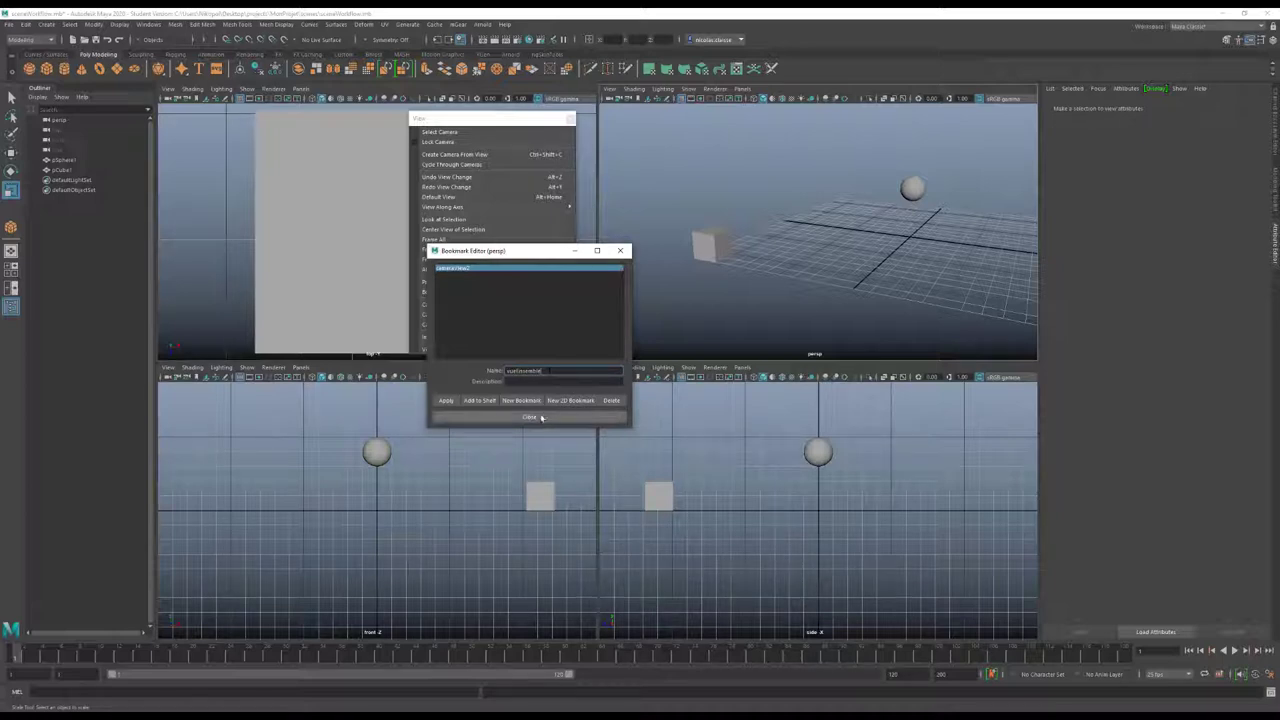
{"action": "left_click", "coordinate": [541, 418]}
{"action": "left_click", "coordinate": [535, 420]}
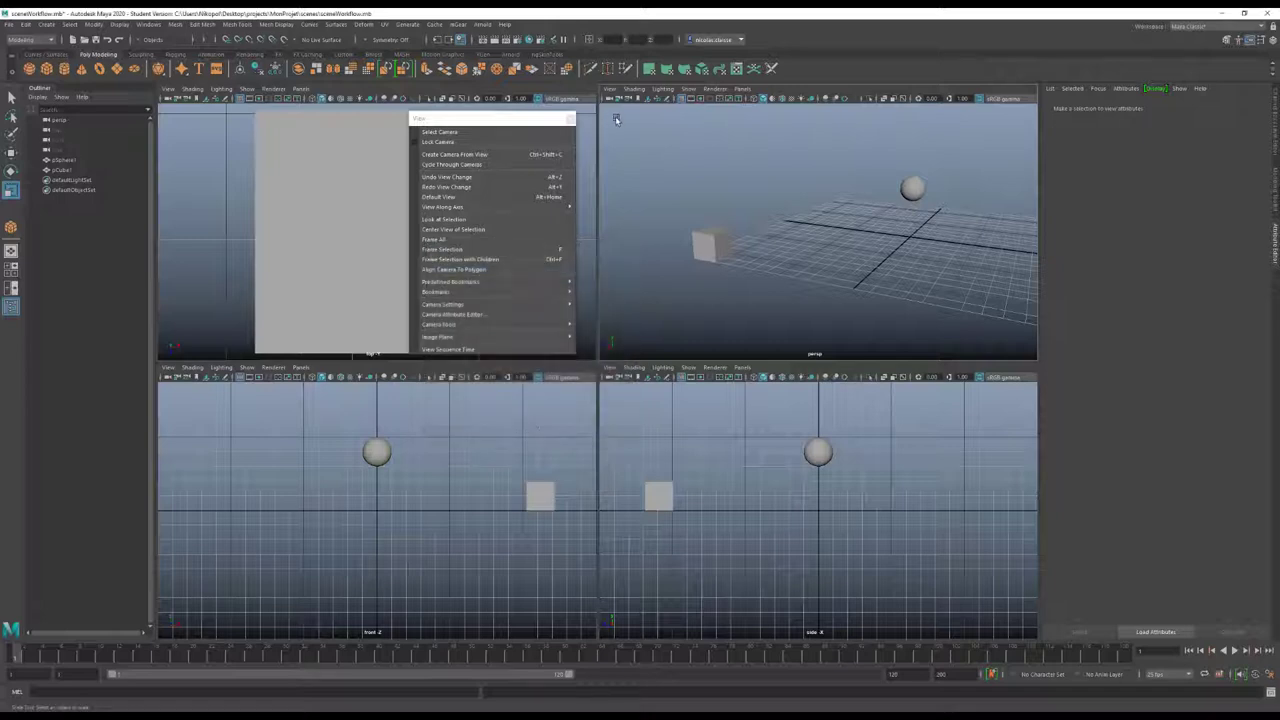
{"action": "right_click", "coordinate": [645, 99]}
{"action": "left_click_drag", "start_coordinate": [940, 156], "coordinate": [858, 218]}
{"action": "key", "text": "f"}
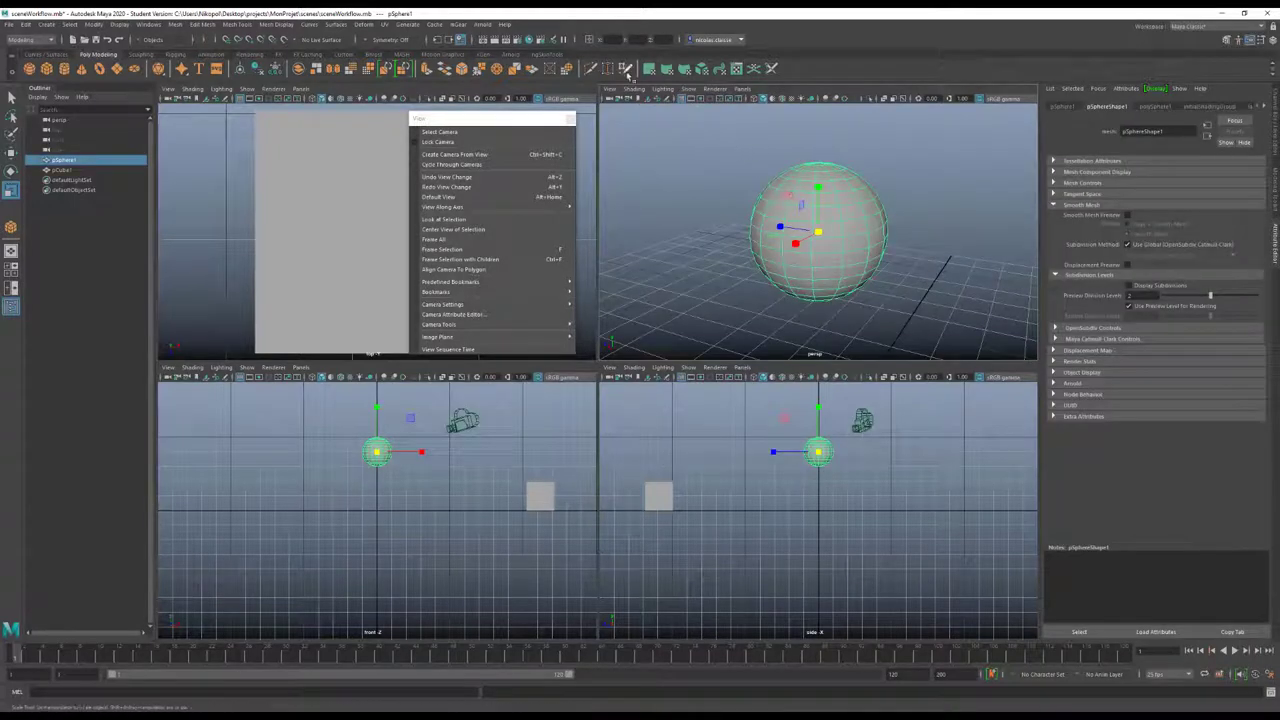
{"action": "right_click", "coordinate": [638, 100]}
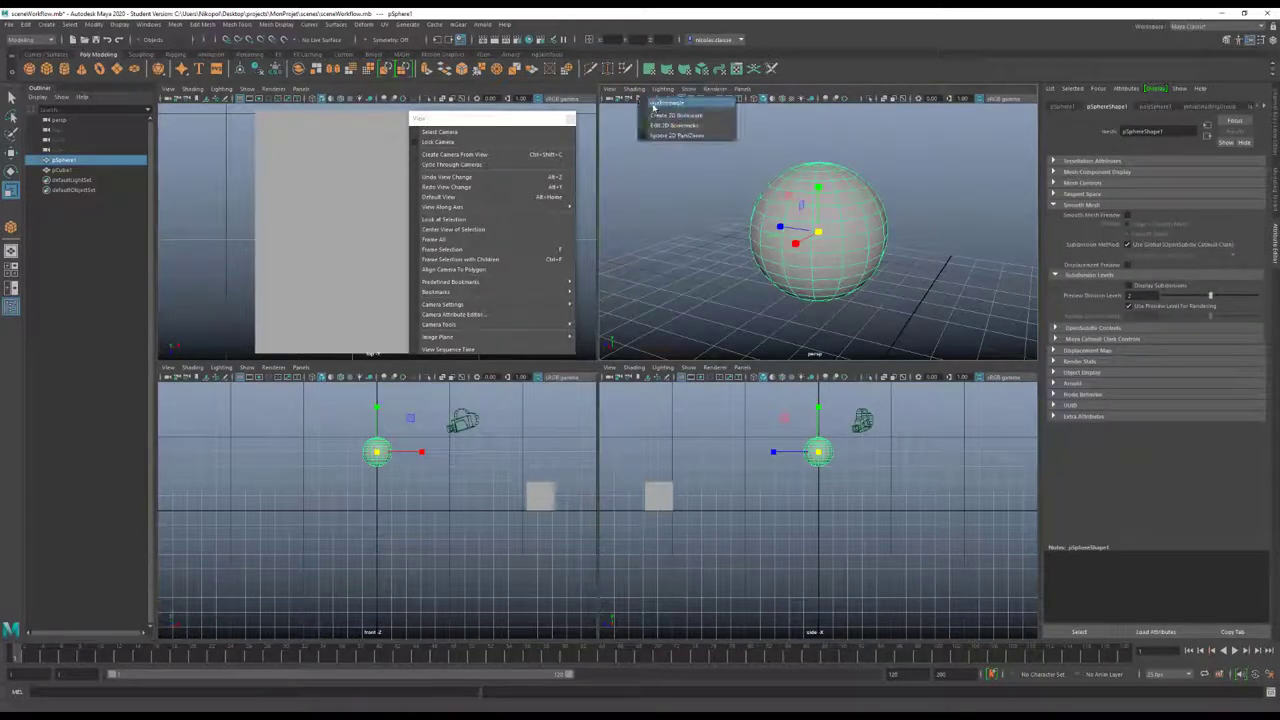
{"action": "left_click", "coordinate": [655, 114]}
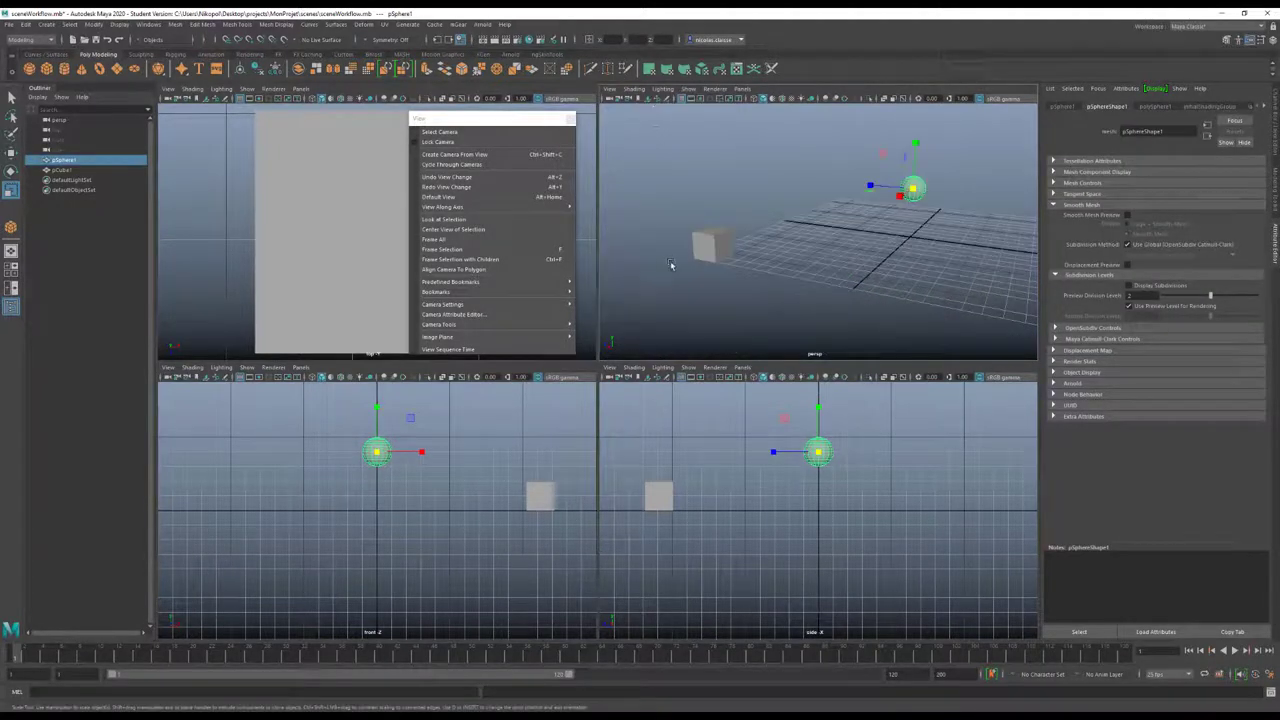
{"action": "left_click", "coordinate": [782, 285]}
{"action": "mouse_move", "coordinate": [437, 292]}
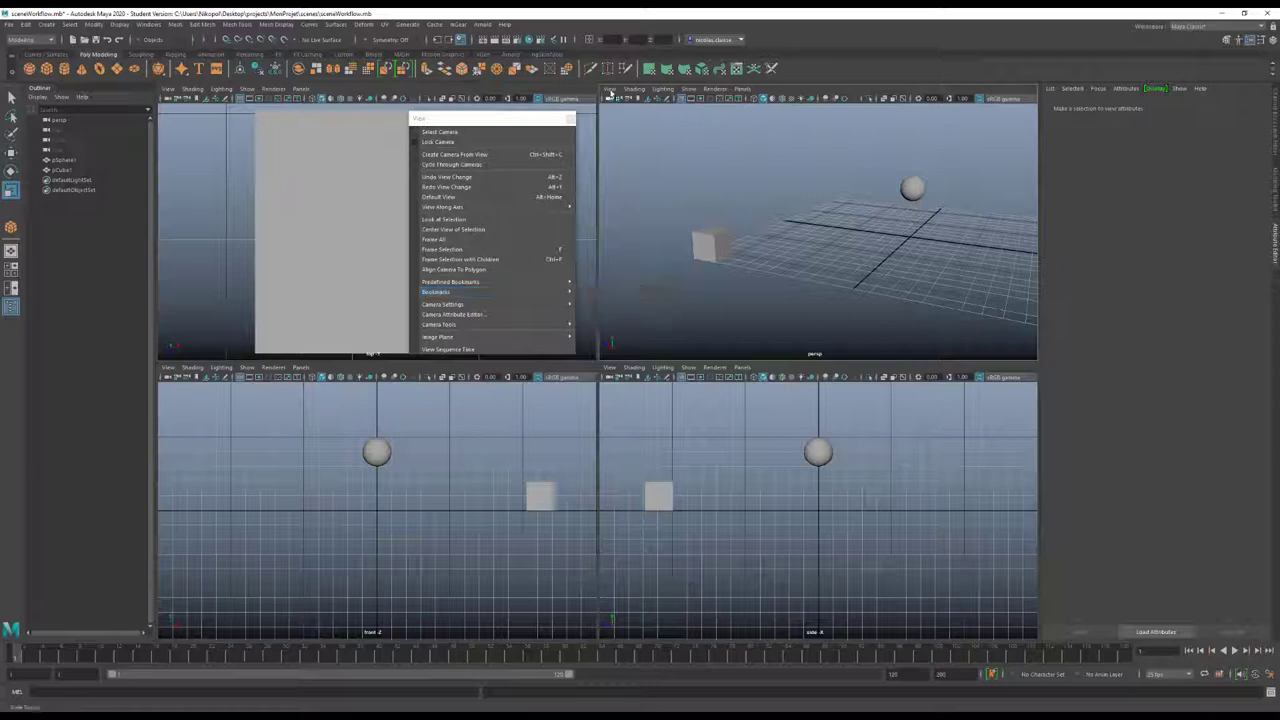
{"action": "left_click", "coordinate": [609, 89]}
{"action": "mouse_move", "coordinate": [640, 267]}
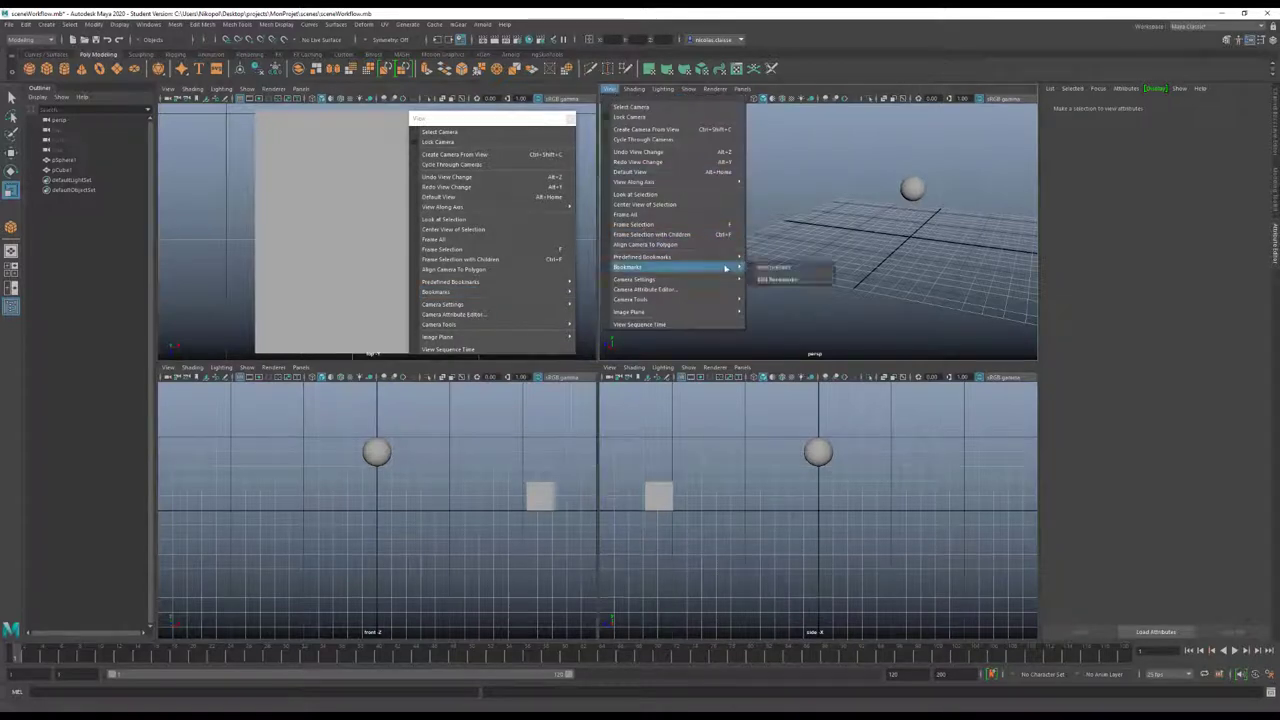
{"action": "left_click", "coordinate": [771, 268]}
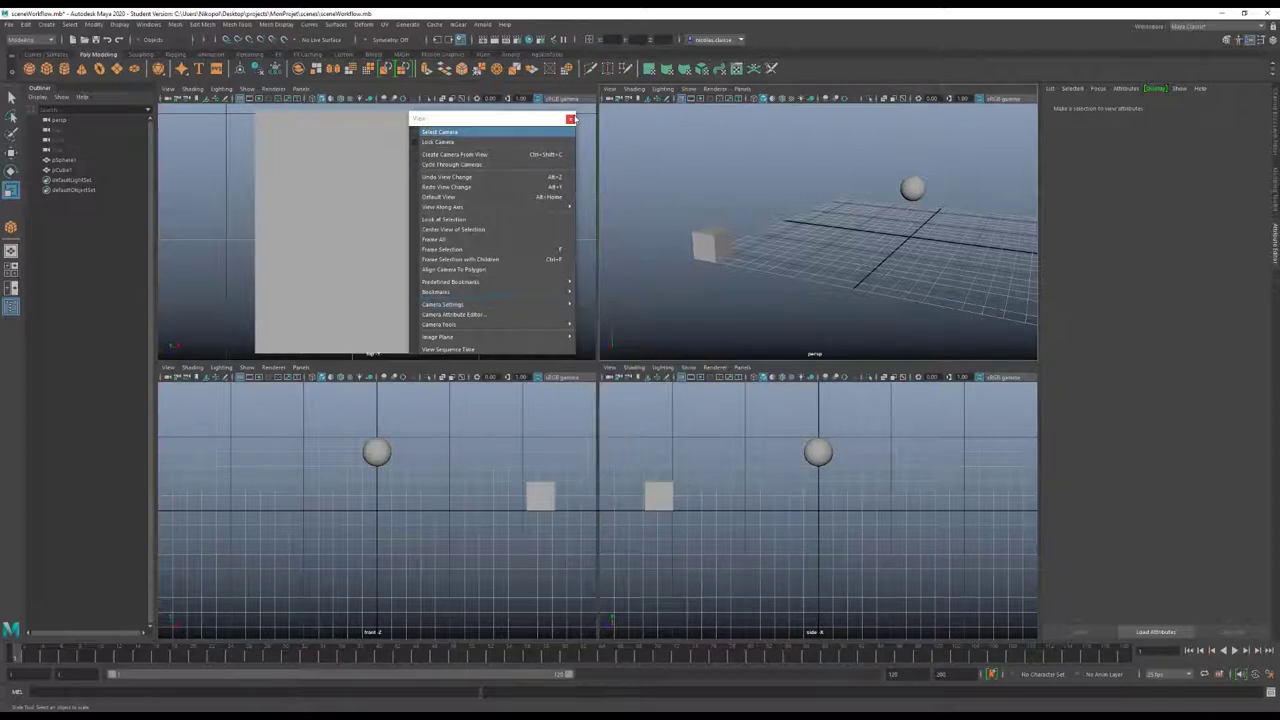
Tear off the persp panel's View > Camera Settings into a floating window
{"action": "left_click", "coordinate": [570, 119]}
{"action": "left_click", "coordinate": [609, 88]}
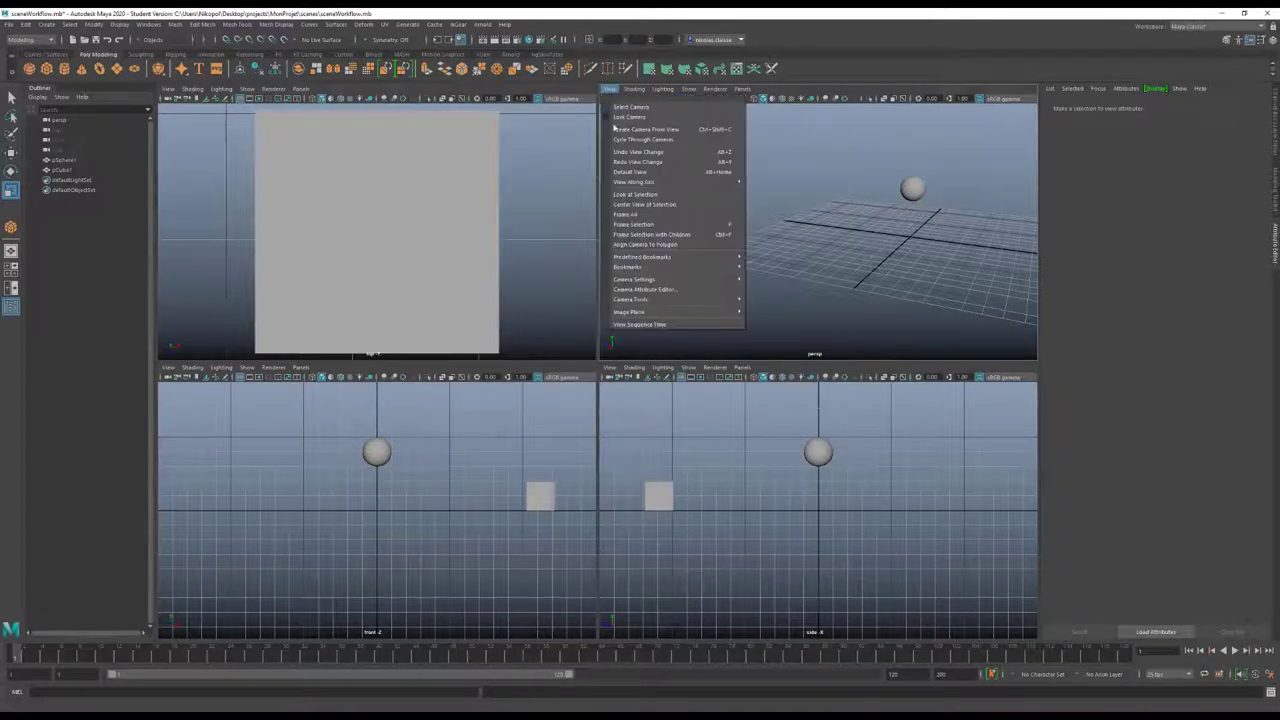
{"action": "mouse_move", "coordinate": [636, 279]}
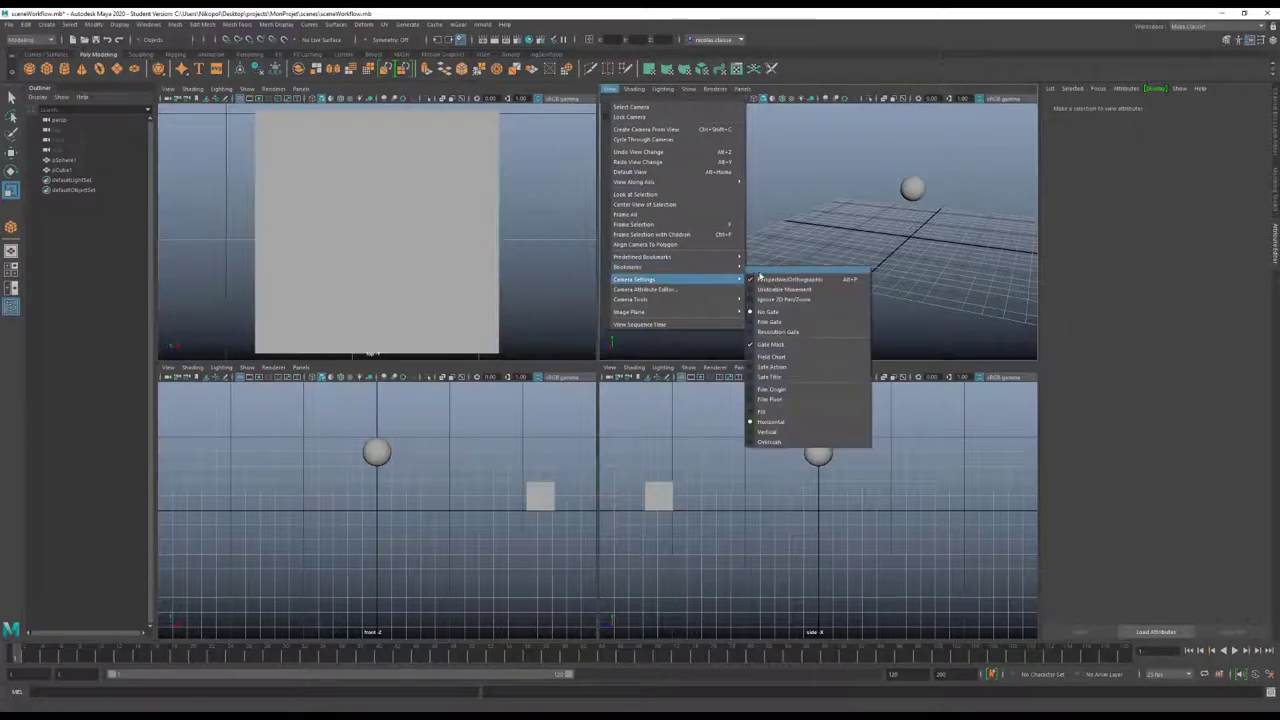
{"action": "left_click", "coordinate": [760, 273]}
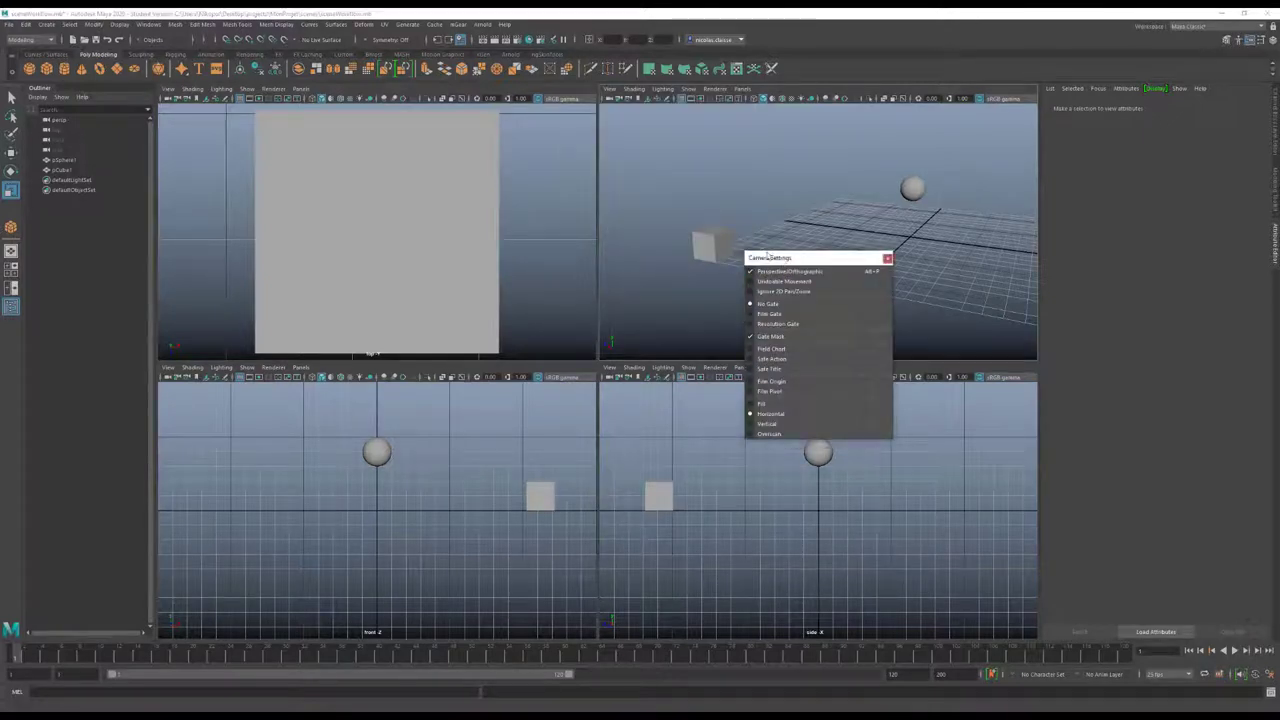
{"action": "mouse_move", "coordinate": [782, 256]}
{"action": "left_mouse_down"}
{"action": "mouse_move", "coordinate": [531, 179]}
{"action": "mouse_move", "coordinate": [516, 155]}
{"action": "left_mouse_up"}
{"action": "left_click", "coordinate": [515, 168]}
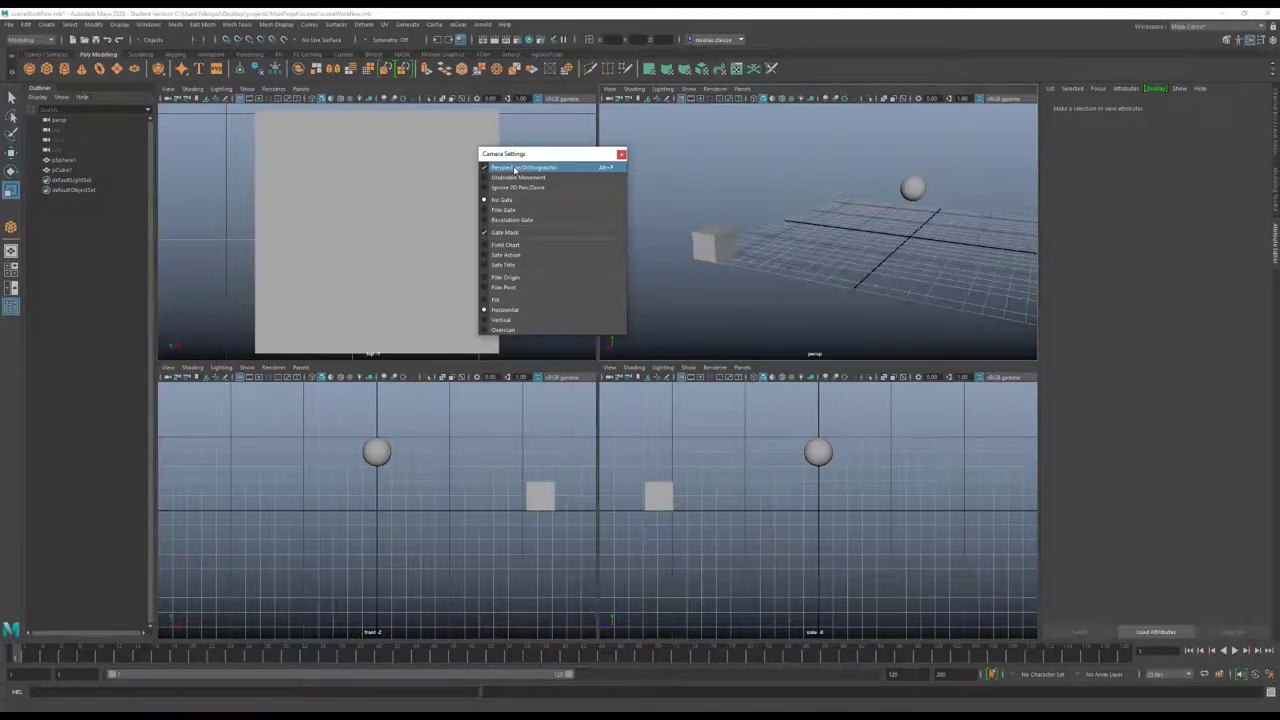
Select persp, enable Undoable Movement, reposition the camera, and turn on Film and Resolution Gates
{"action": "left_click", "coordinate": [608, 98]}
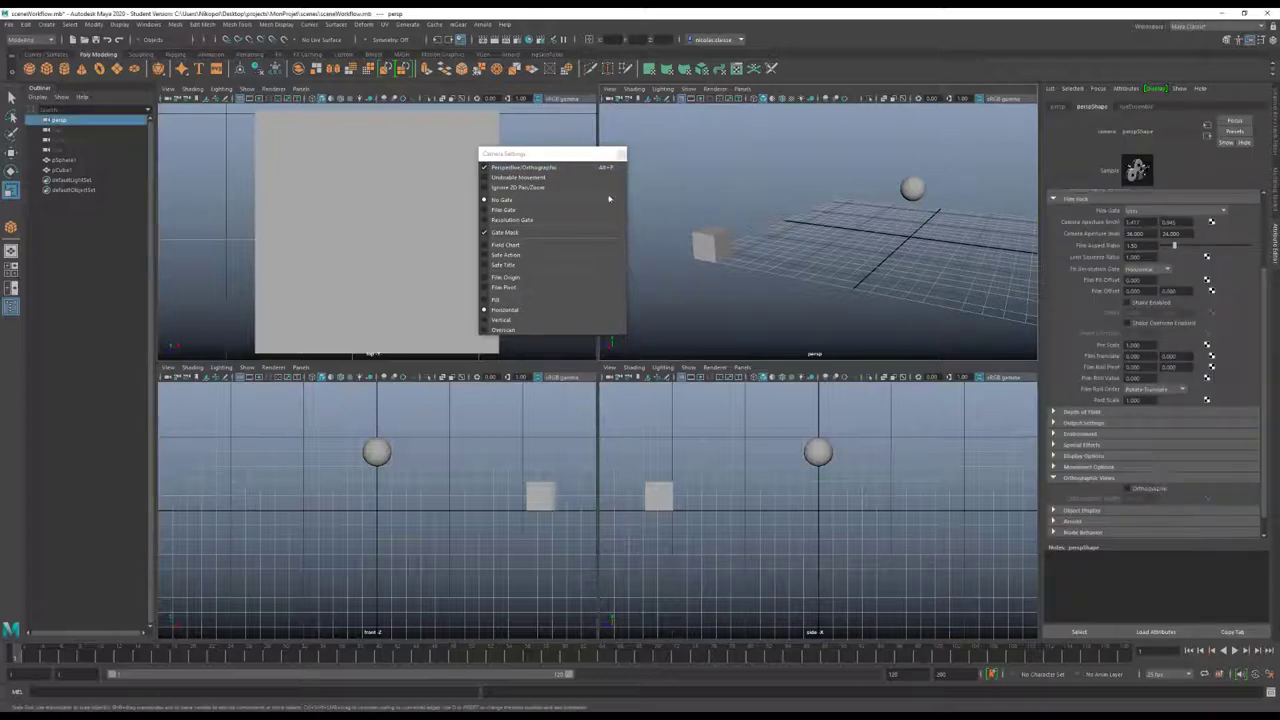
{"action": "left_click", "coordinate": [530, 167]}
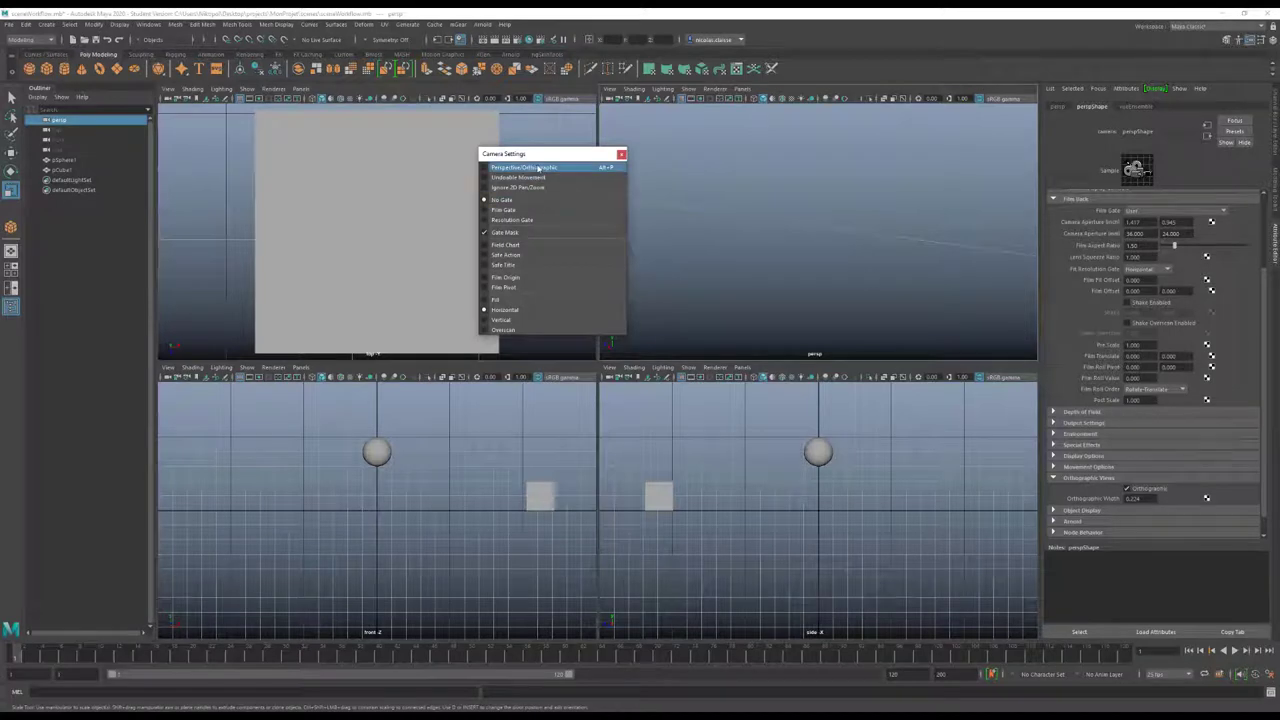
{"action": "left_click", "coordinate": [538, 167]}
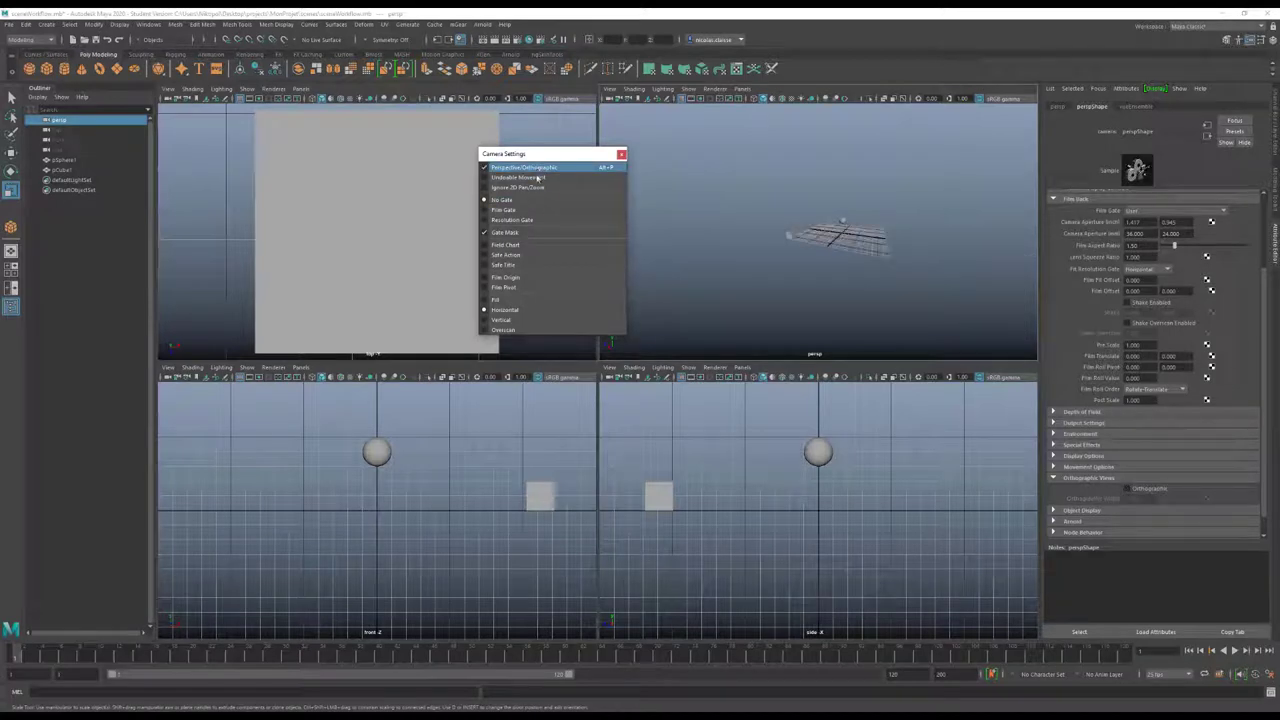
{"action": "left_click", "coordinate": [538, 170]}
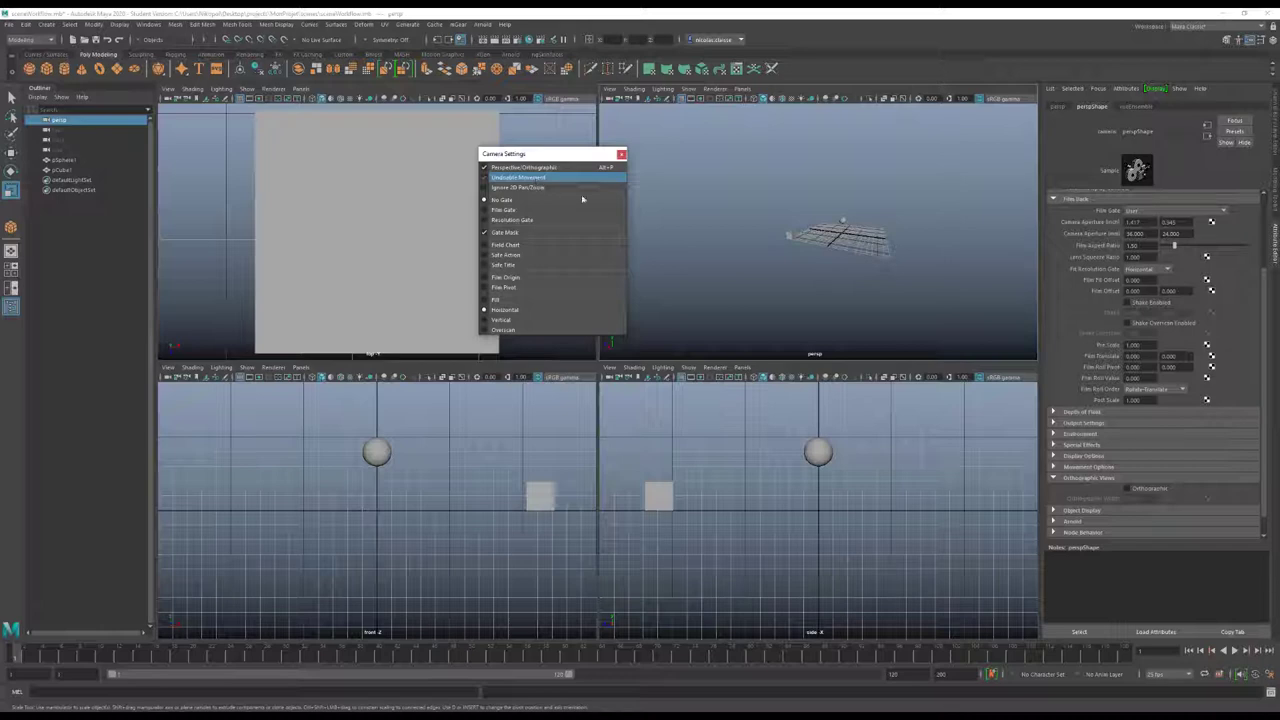
{"action": "left_click_drag", "start_coordinate": [851, 263], "coordinate": [830, 238], "text": "alt"}
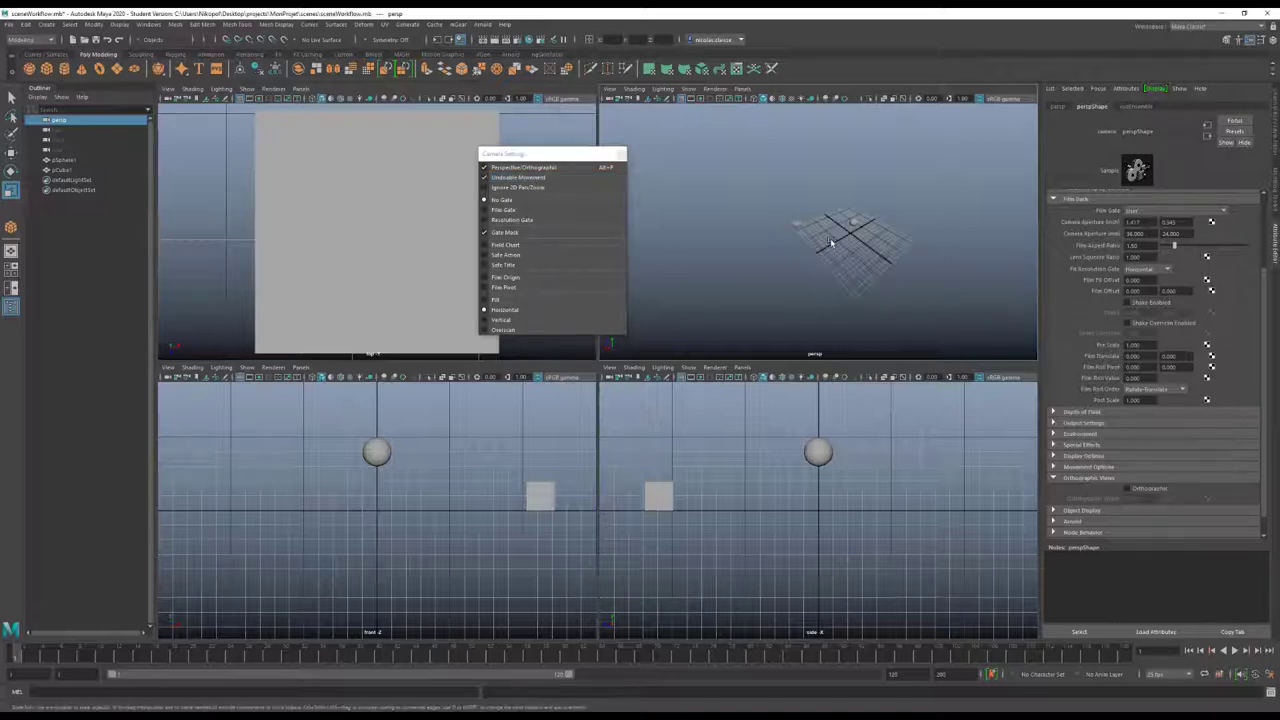
{"action": "right_click_drag", "start_coordinate": [830, 238], "coordinate": [943, 300], "text": "alt"}
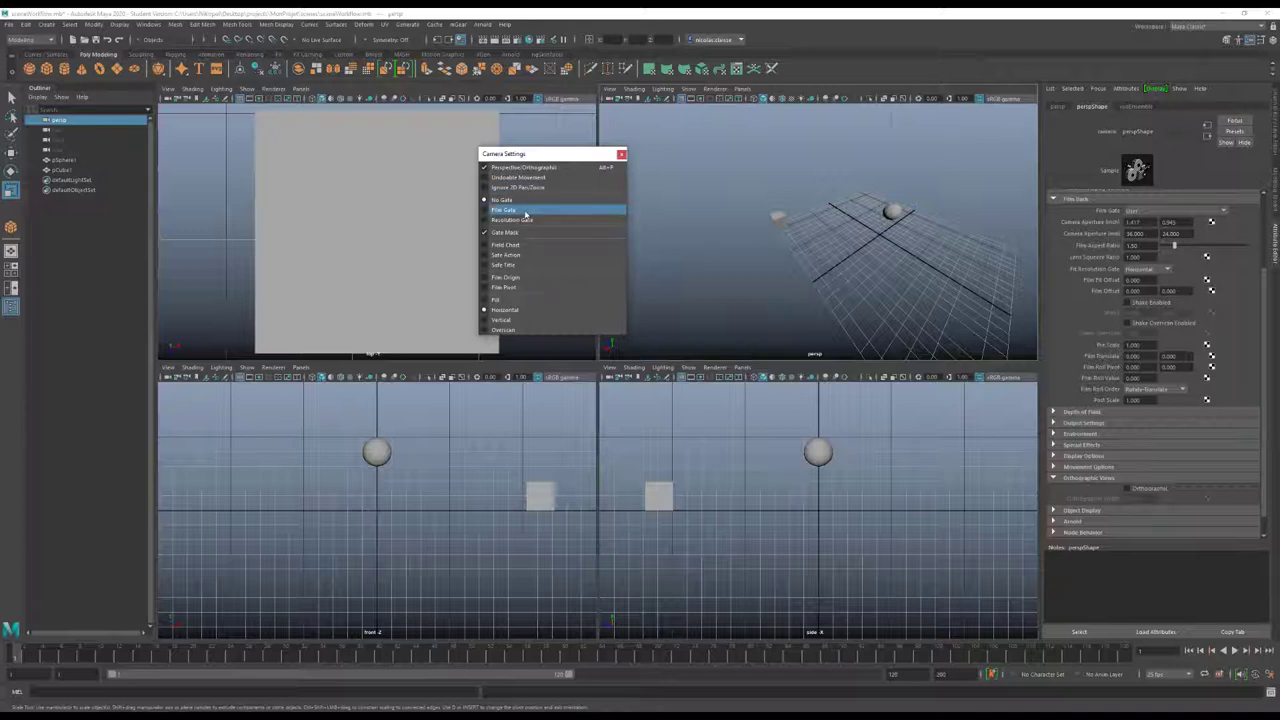
{"action": "left_click", "coordinate": [525, 211]}
{"action": "left_click", "coordinate": [526, 221]}
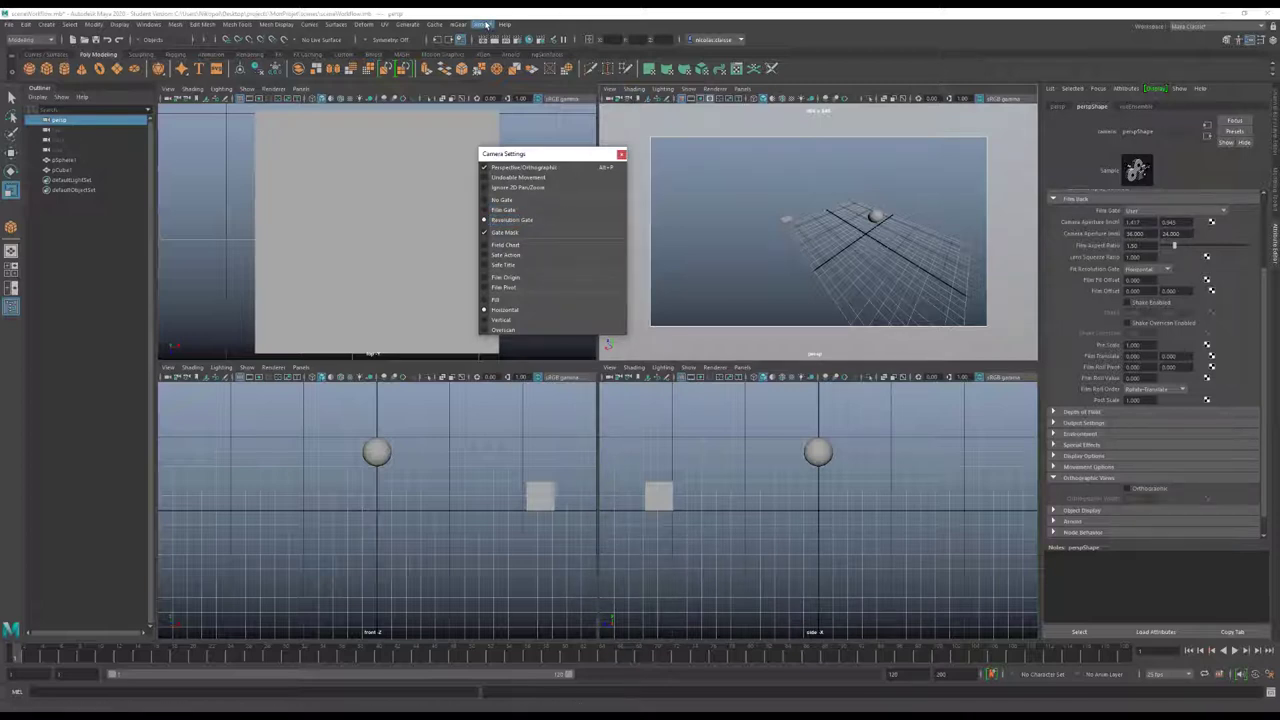
Render in Arnold RenderView, close it, and add an Arnold SkyDome Light
{"action": "left_click", "coordinate": [485, 24]}
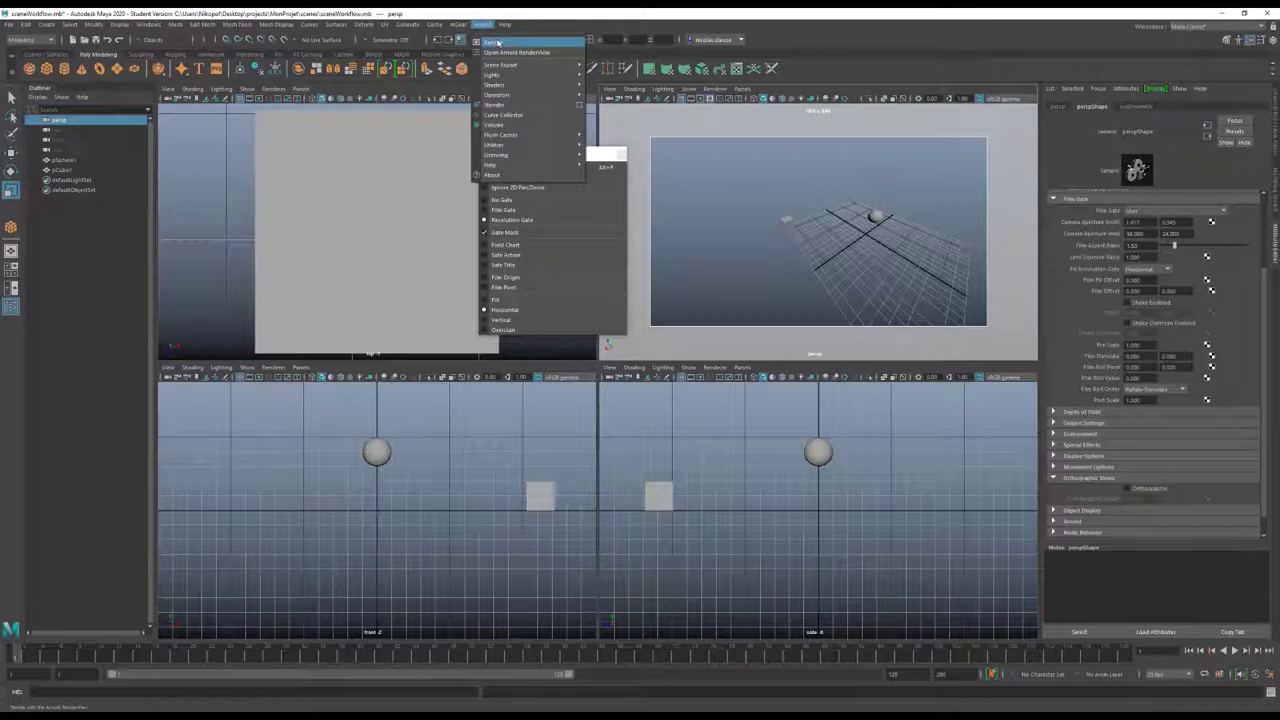
{"action": "left_click", "coordinate": [498, 42]}
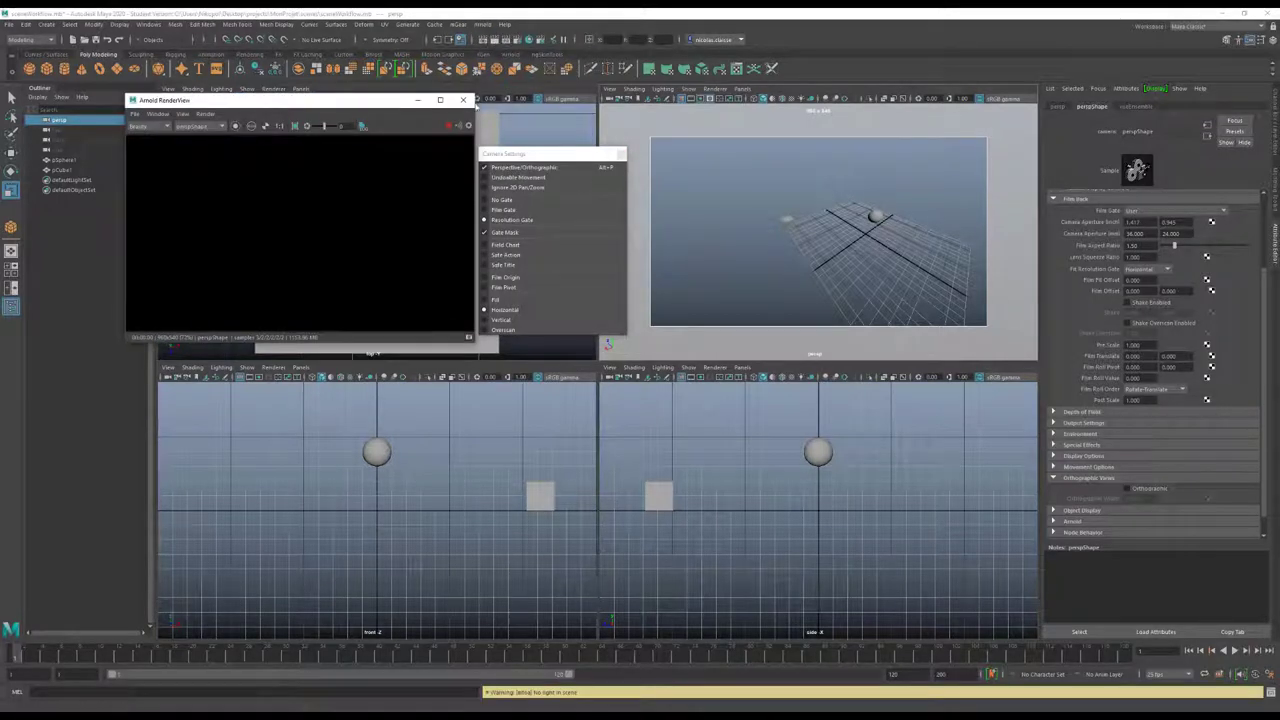
{"action": "left_click", "coordinate": [464, 100]}
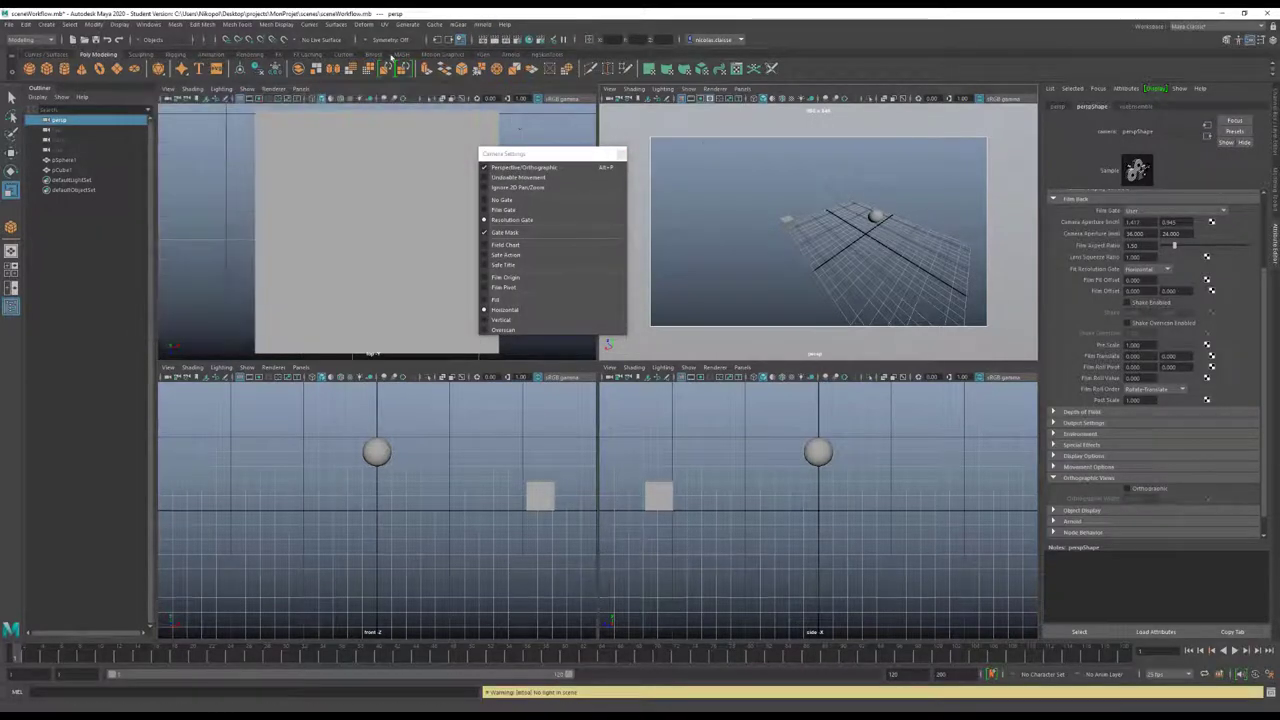
{"action": "left_click", "coordinate": [483, 26]}
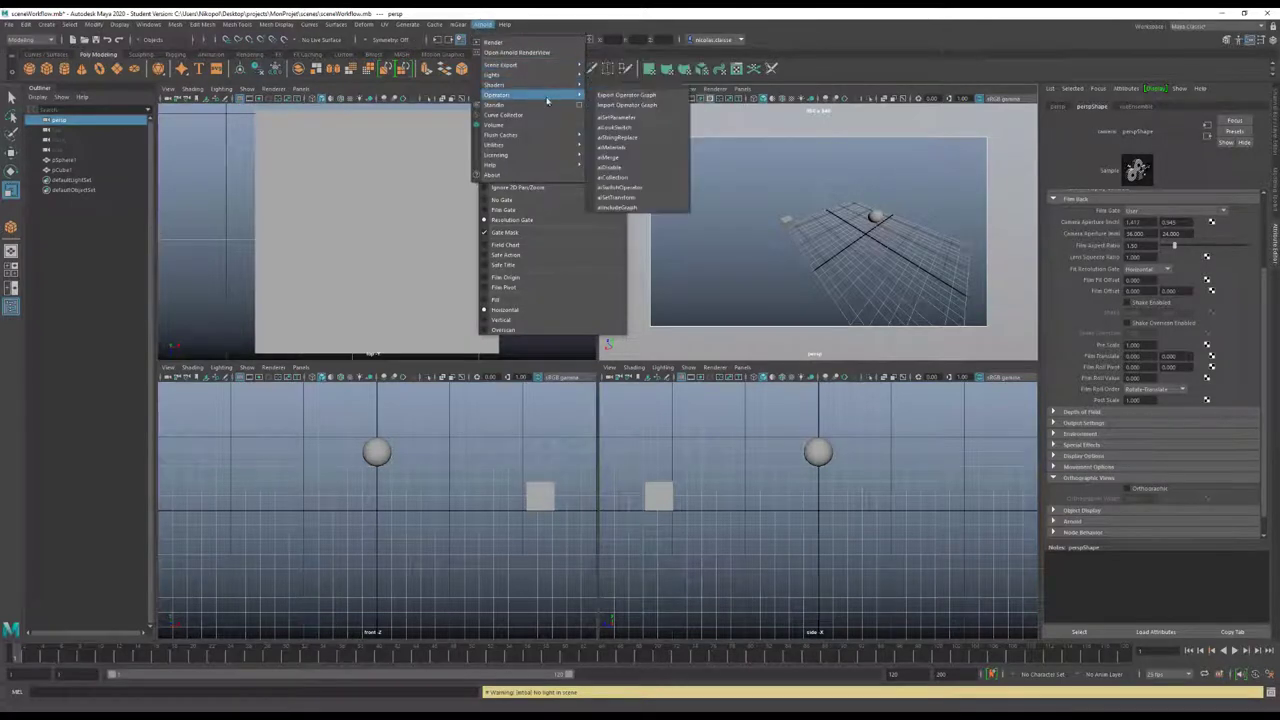
{"action": "mouse_move", "coordinate": [492, 74]}
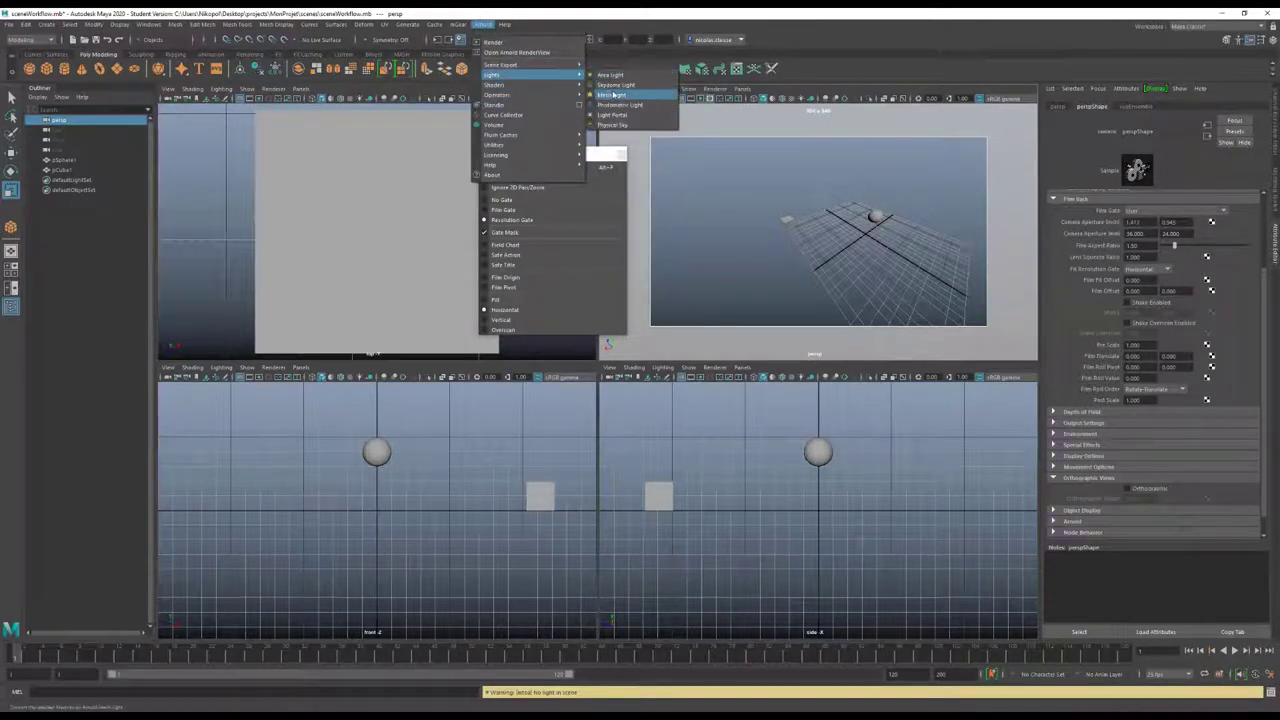
{"action": "left_click", "coordinate": [610, 85]}
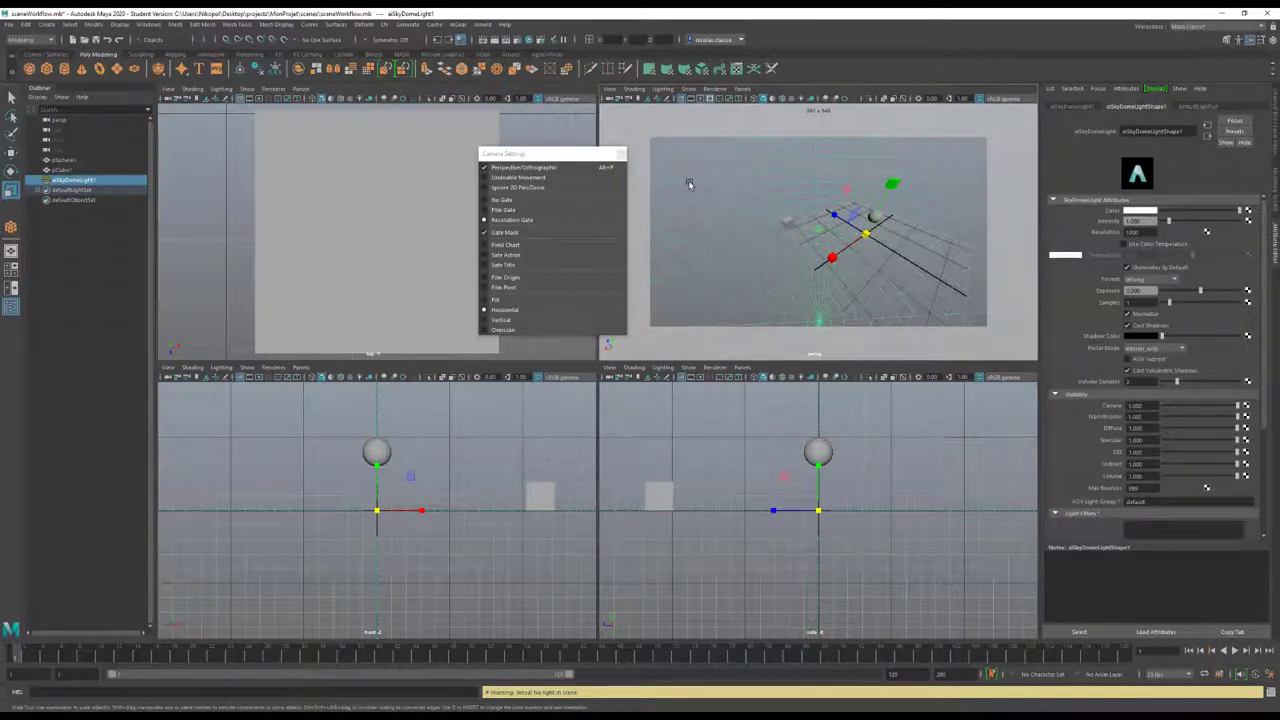
Set the sky dome's Viewport Sky Radius to 1, then deselect and orbit the view
{"action": "scroll", "coordinate": [1097, 406], "scroll_direction": "down", "scroll_amount": 3}
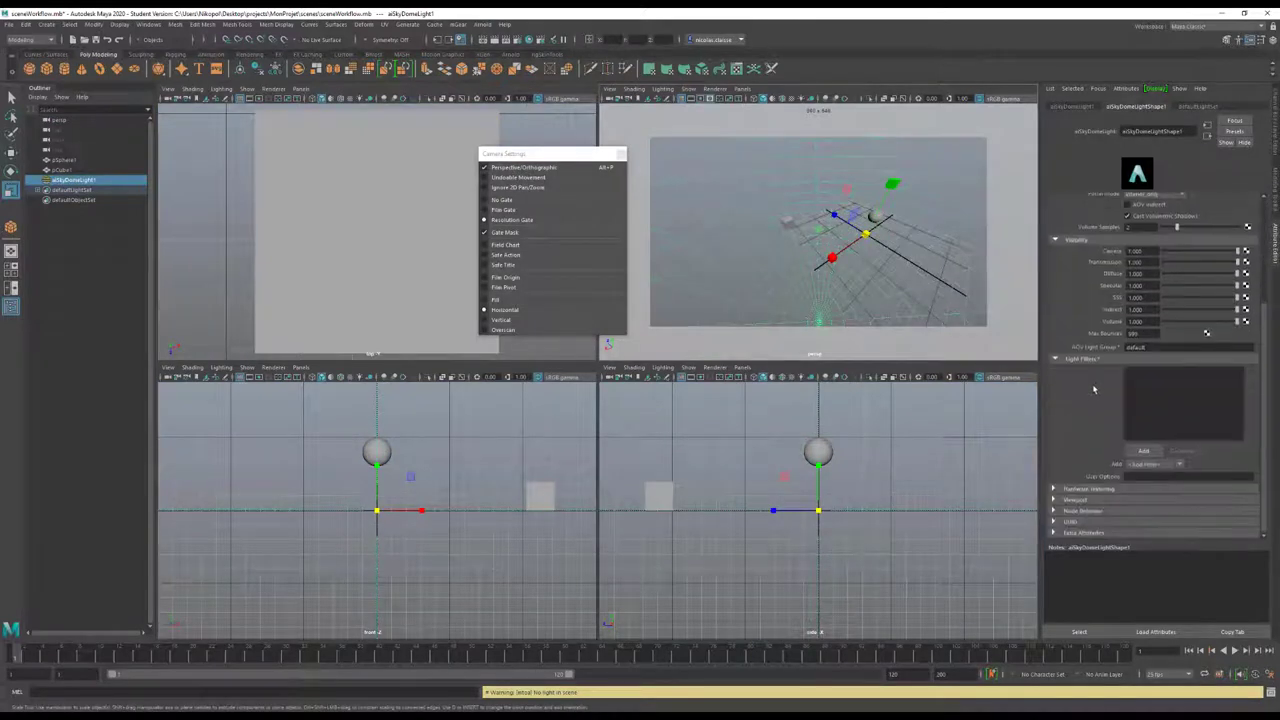
{"action": "left_click", "coordinate": [1095, 500]}
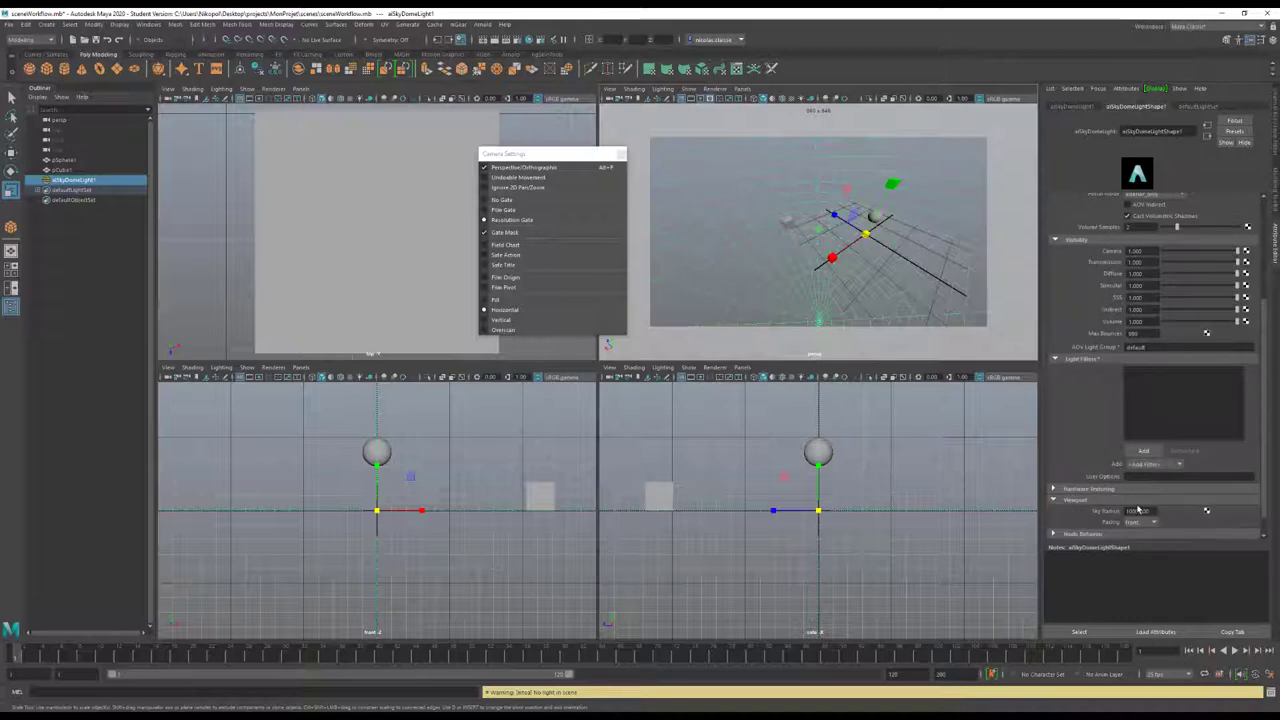
{"action": "left_click", "coordinate": [1137, 511]}
{"action": "type", "text": "1"}
{"action": "key", "text": "Return"}
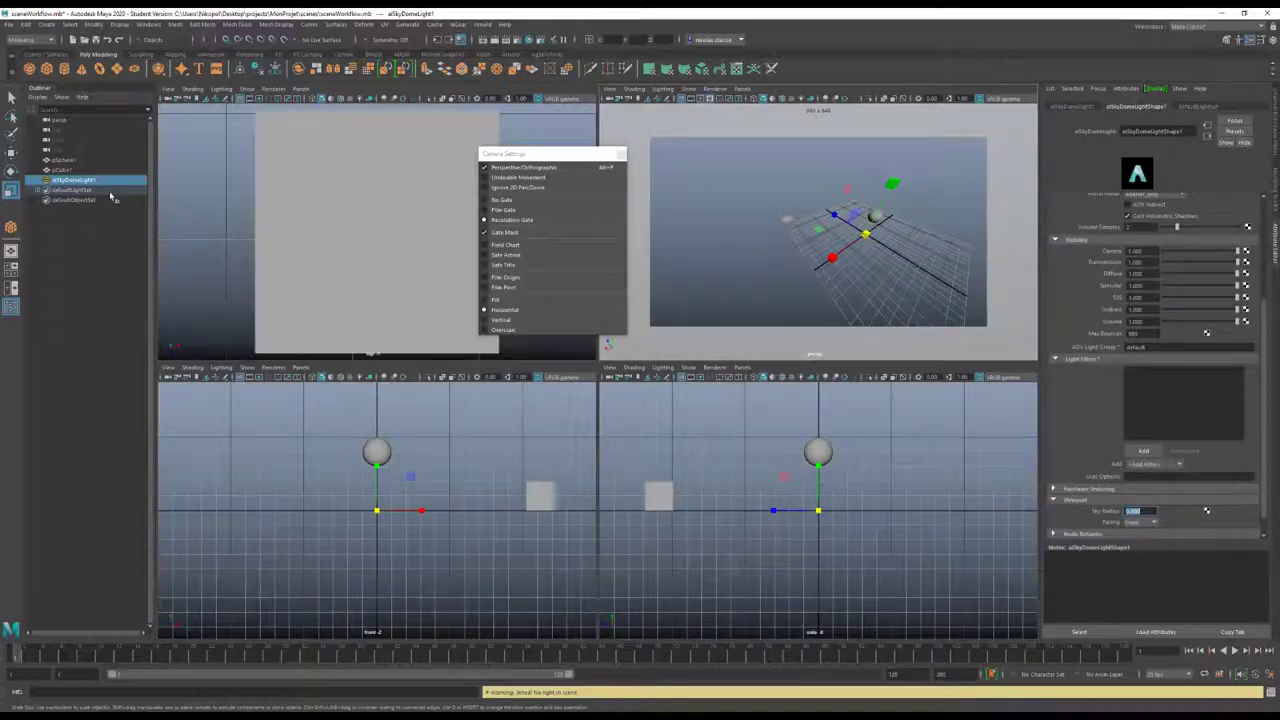
{"action": "left_click", "coordinate": [738, 215]}
{"action": "left_click_drag", "start_coordinate": [868, 232], "coordinate": [822, 188], "text": "alt"}
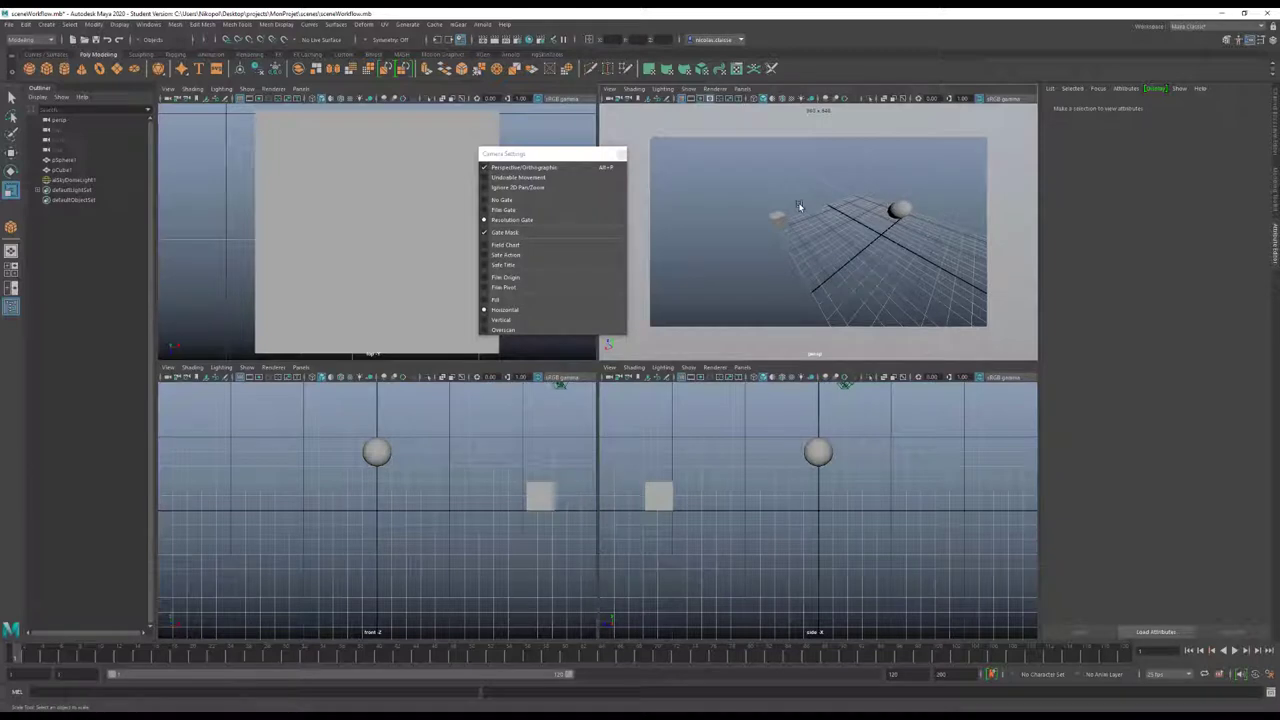
Frame the scene, orbit the view, and create a ground plane under the sphere and cube
{"action": "key", "text": "a"}
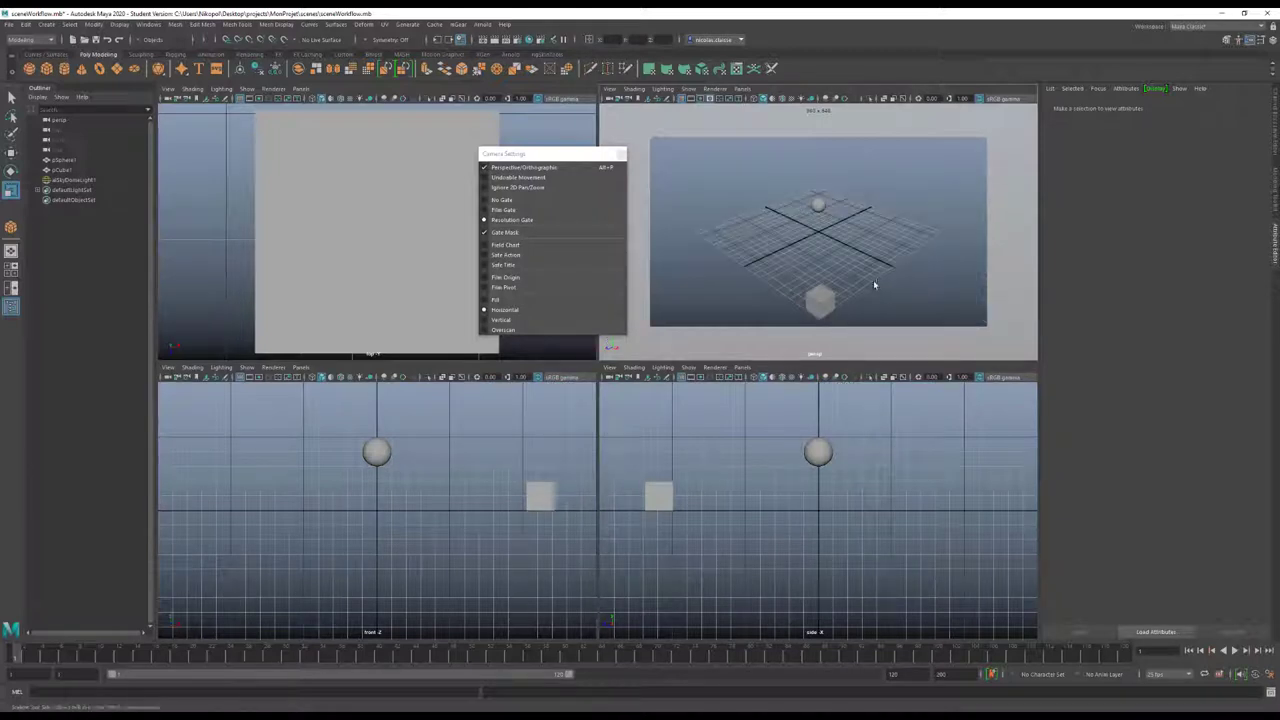
{"action": "mouse_move", "coordinate": [799, 206]}
{"action": "left_mouse_down", "text": "alt"}
{"action": "mouse_move", "coordinate": [751, 206]}
{"action": "mouse_move", "coordinate": [812, 254]}
{"action": "mouse_move", "coordinate": [803, 246]}
{"action": "left_mouse_up", "text": "alt"}
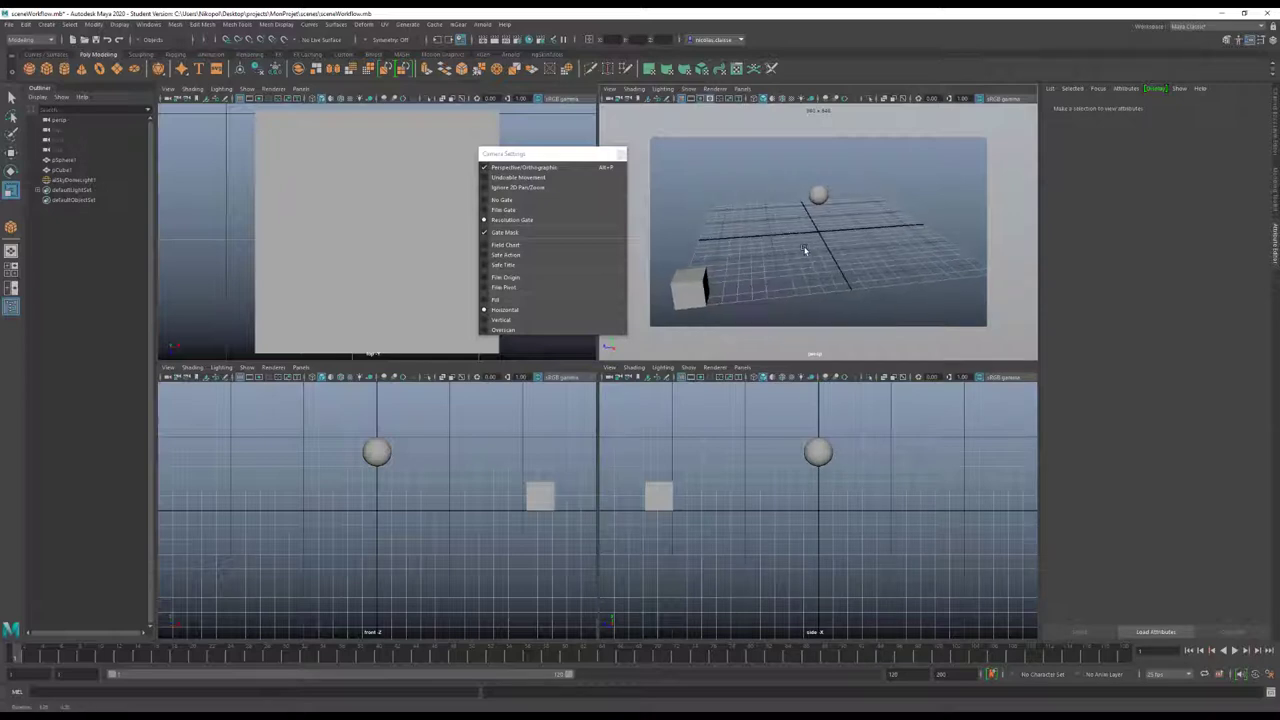
{"action": "right_click_drag", "start_coordinate": [803, 246], "coordinate": [765, 234], "text": "shift"}
{"action": "left_click_drag", "start_coordinate": [820, 235], "coordinate": [829, 282]}
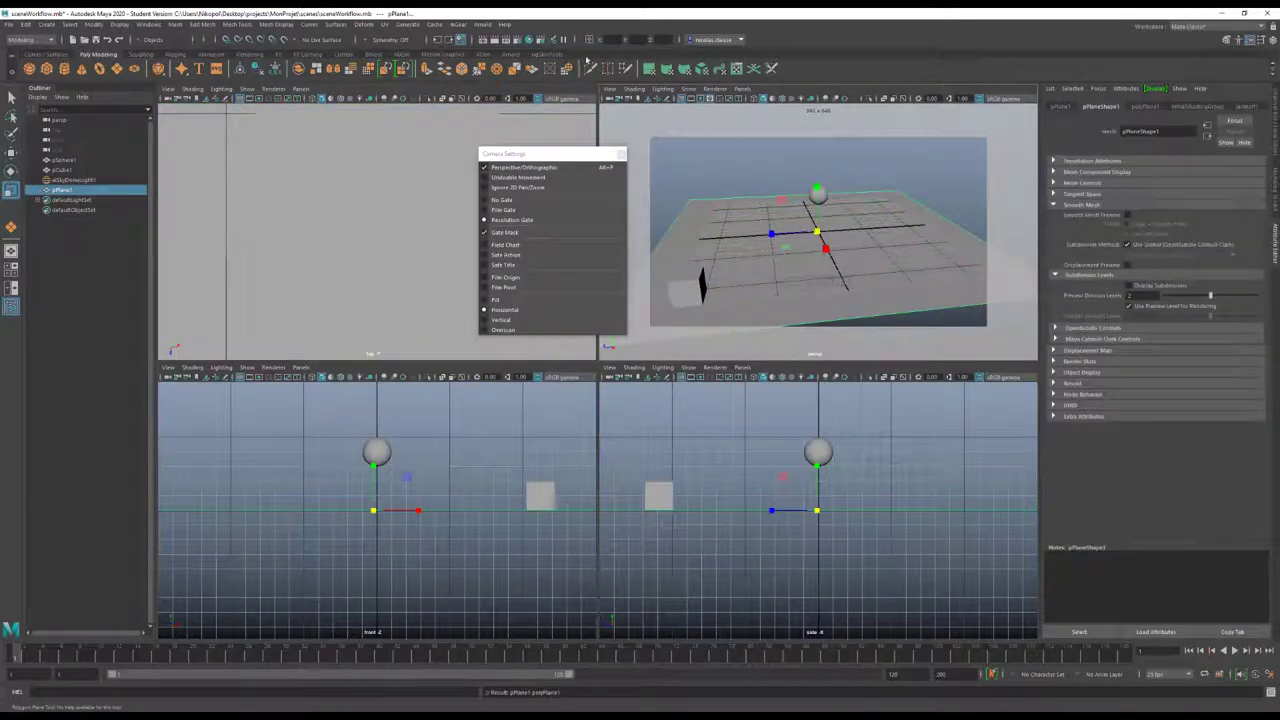
Render the scene in Arnold RenderView, switching the perspective camera to No Gate and back to Resolution Gate
{"action": "left_click", "coordinate": [486, 25]}
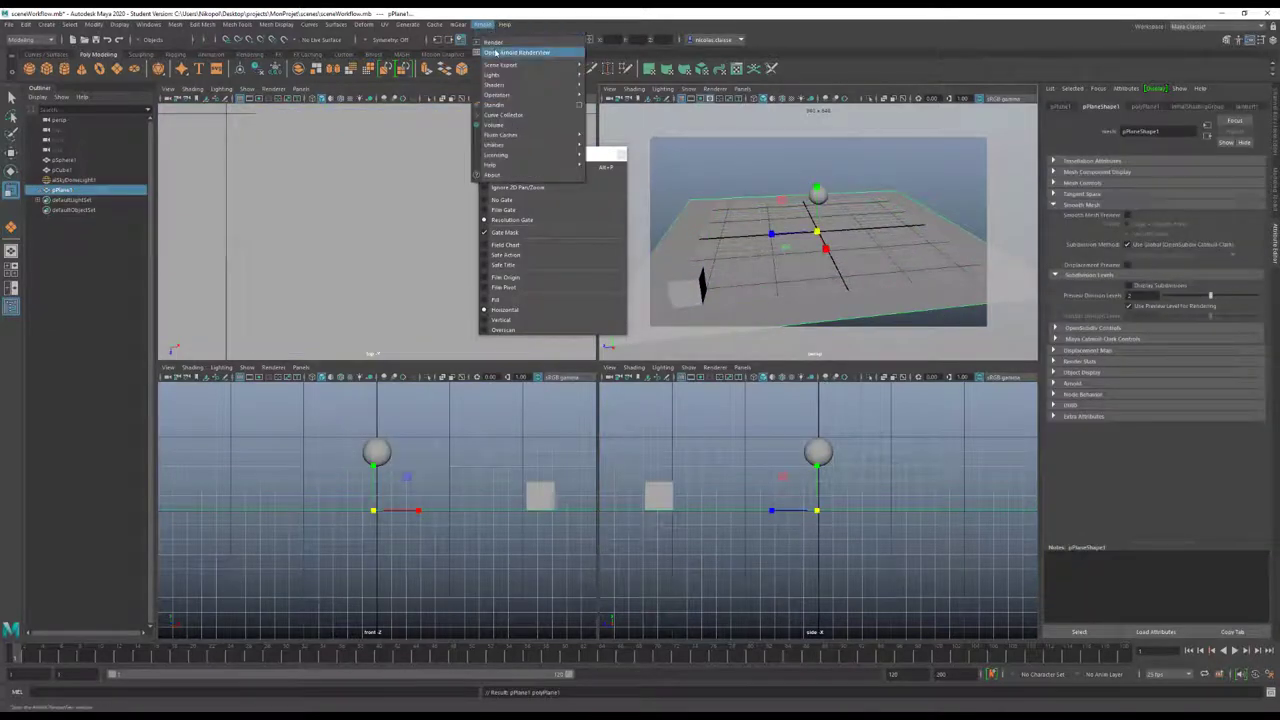
{"action": "left_click", "coordinate": [494, 42]}
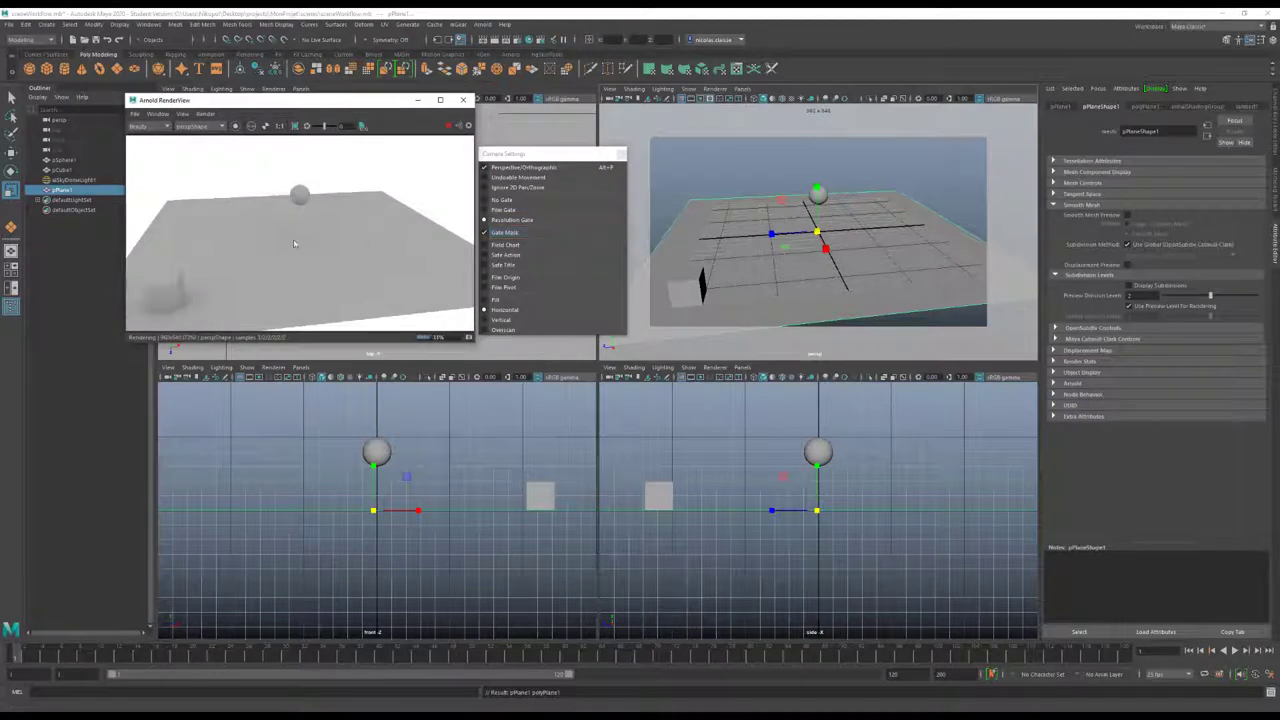
{"action": "left_click", "coordinate": [556, 201]}
{"action": "left_click", "coordinate": [541, 221]}
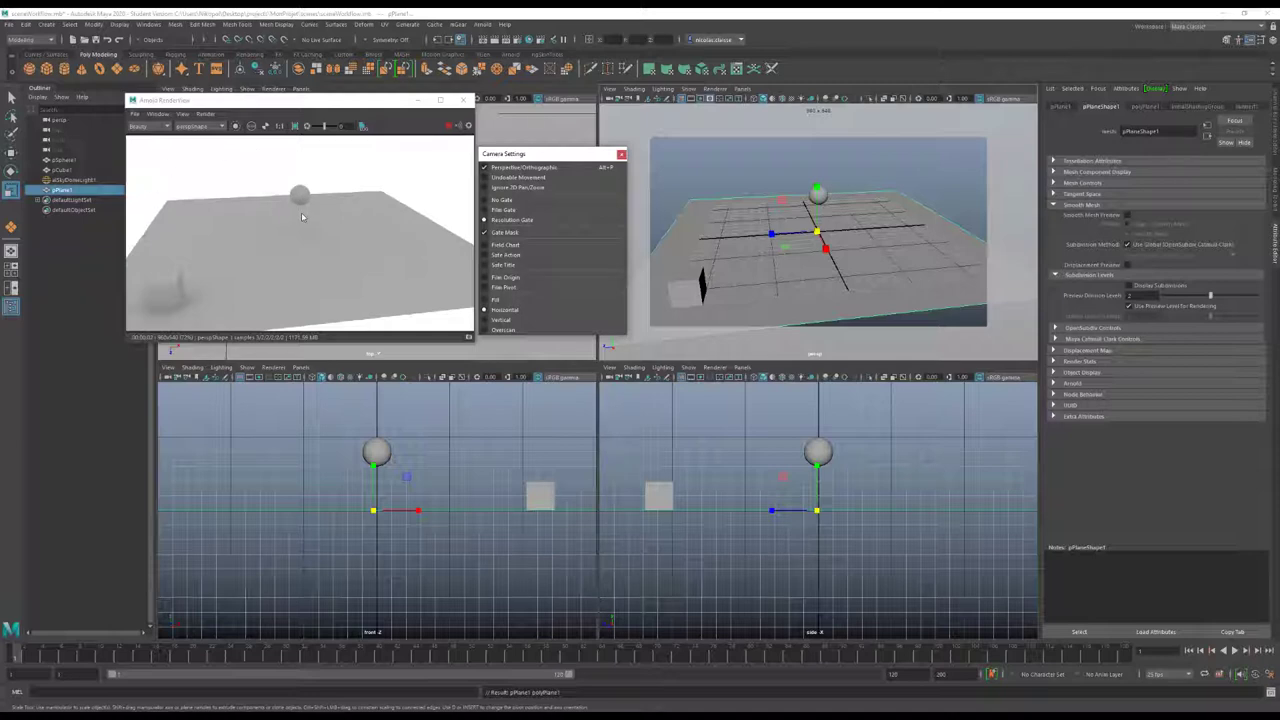
Toggle the perspective view's Resolution Gate off and on, then close the floating Camera Settings panel
{"action": "left_click", "coordinate": [705, 100]}
{"action": "left_click", "coordinate": [706, 100]}
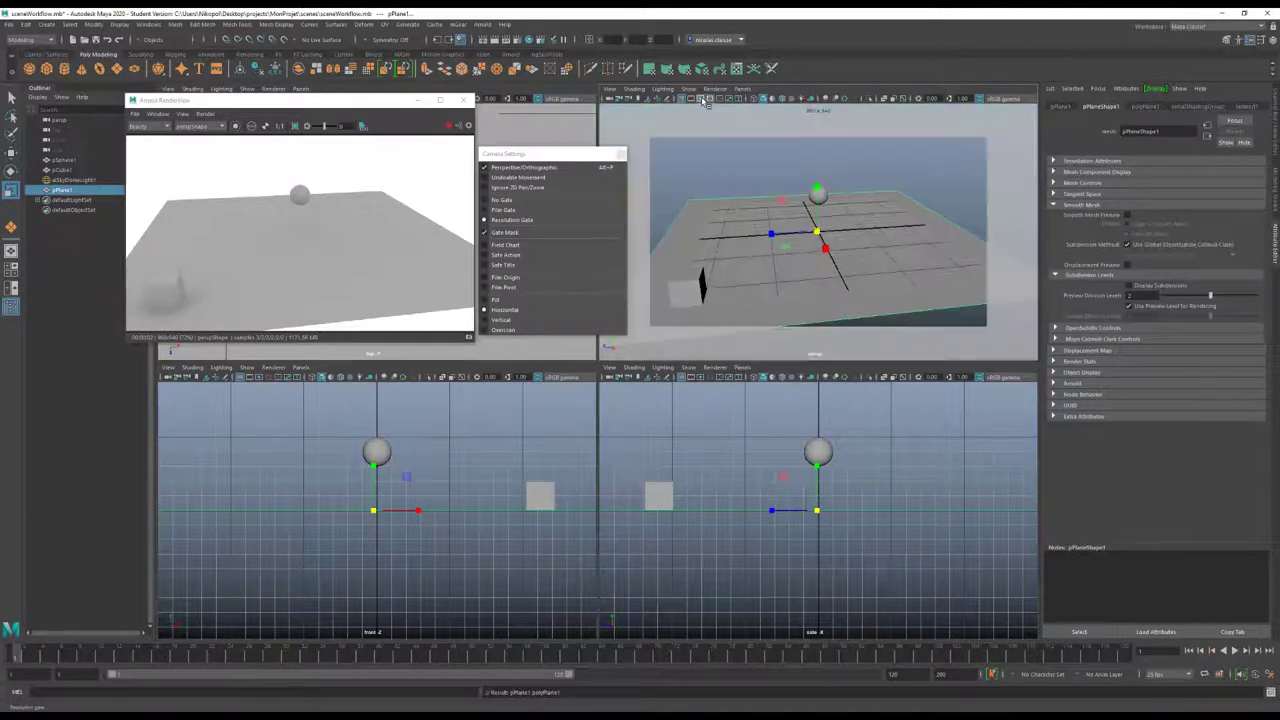
{"action": "left_click", "coordinate": [708, 100]}
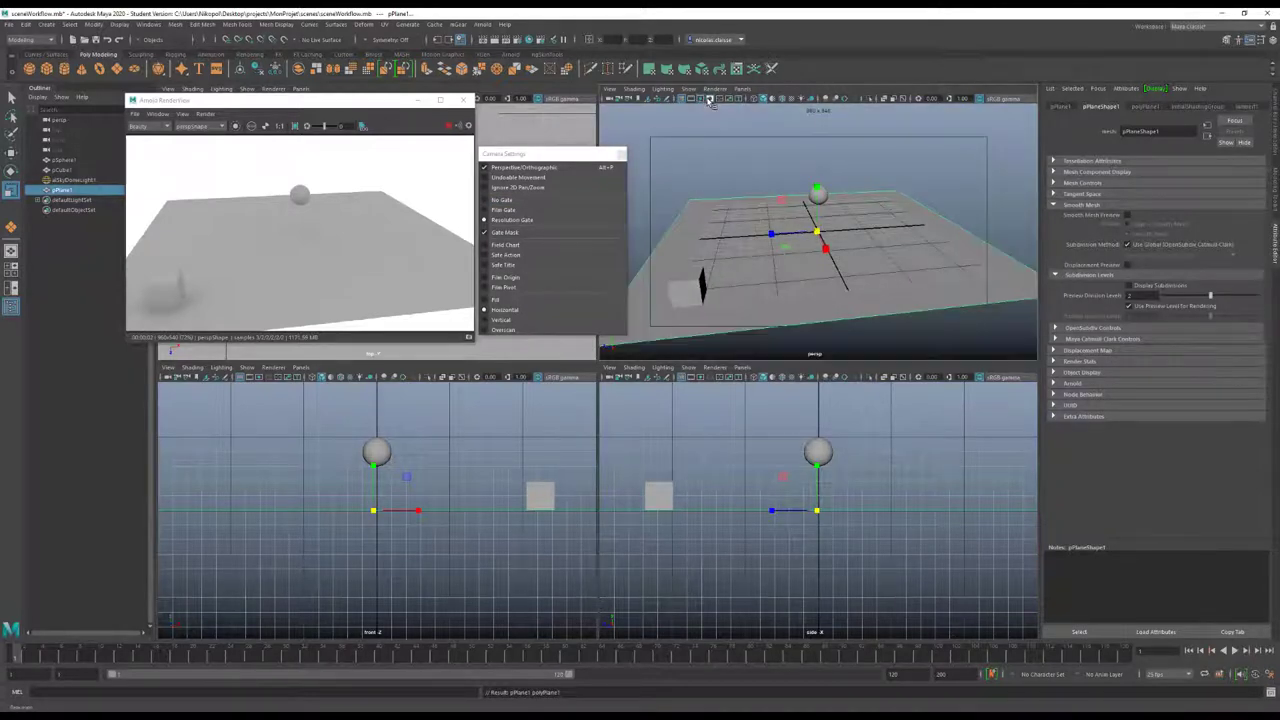
{"action": "left_click", "coordinate": [708, 100]}
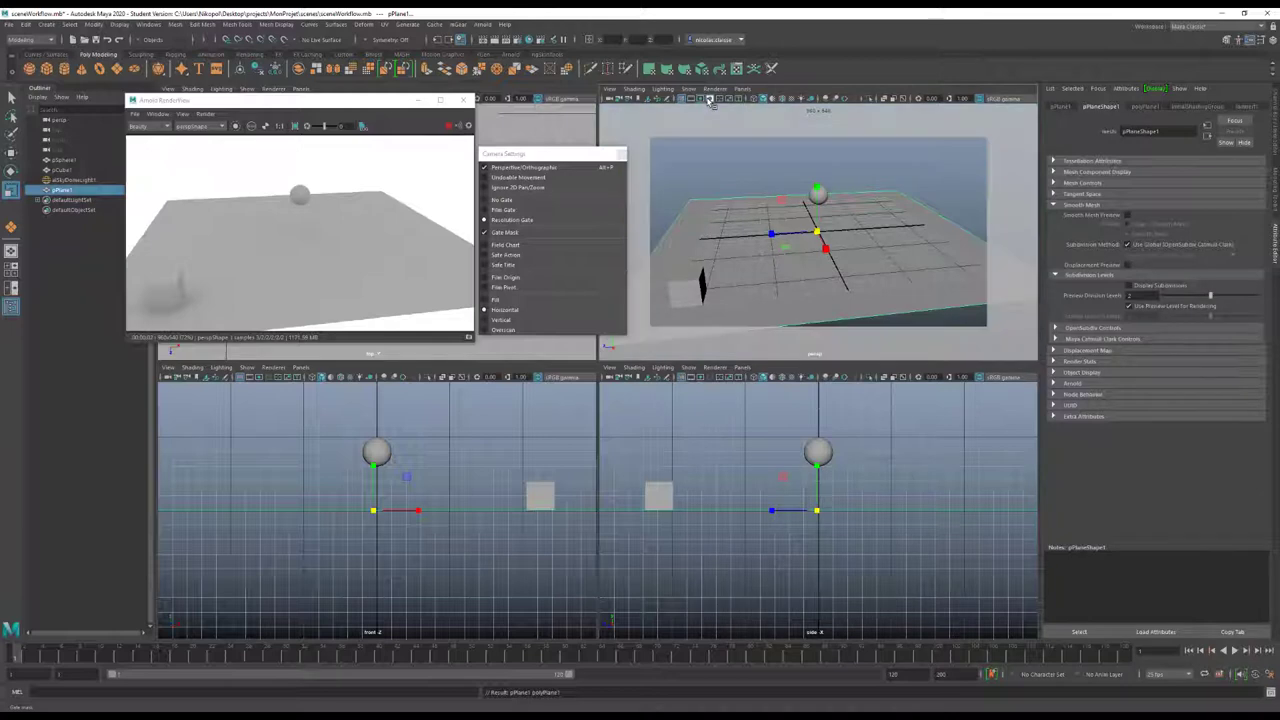
{"action": "left_click", "coordinate": [621, 153]}
Turn the perspective view's Gate Mask off to compare, then switch it back on
{"action": "left_click", "coordinate": [609, 89]}
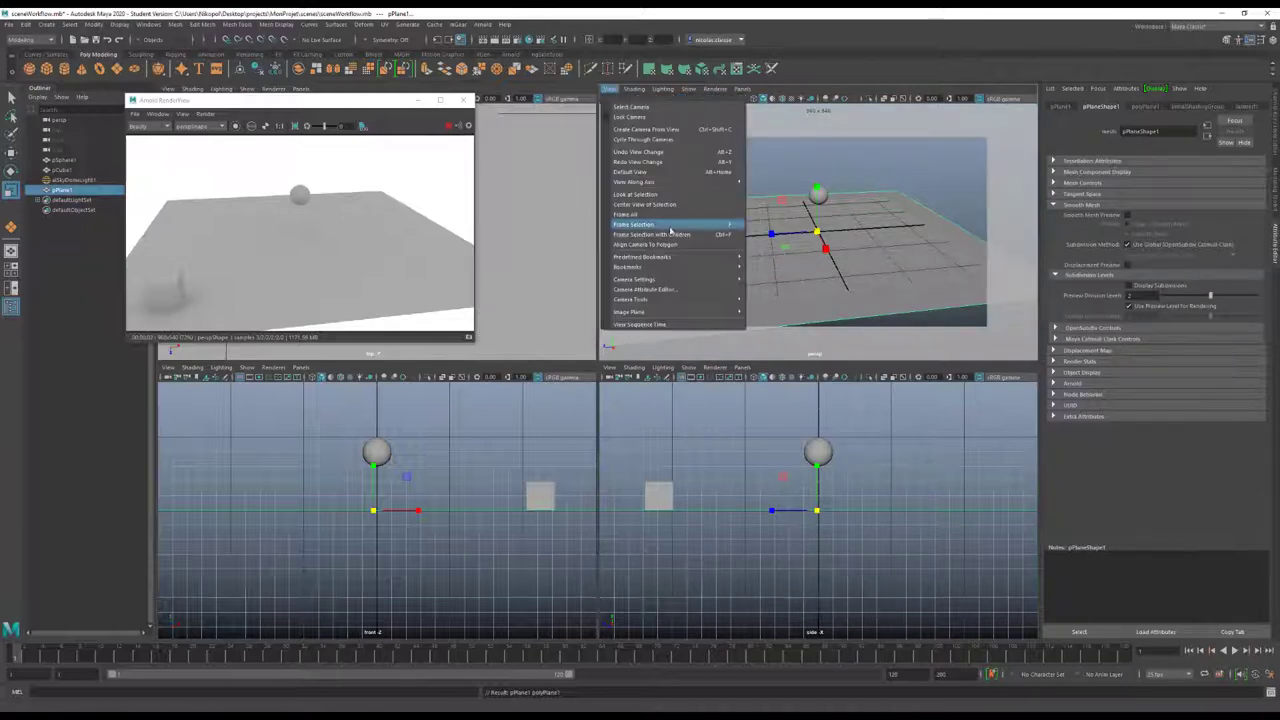
{"action": "mouse_move", "coordinate": [636, 279]}
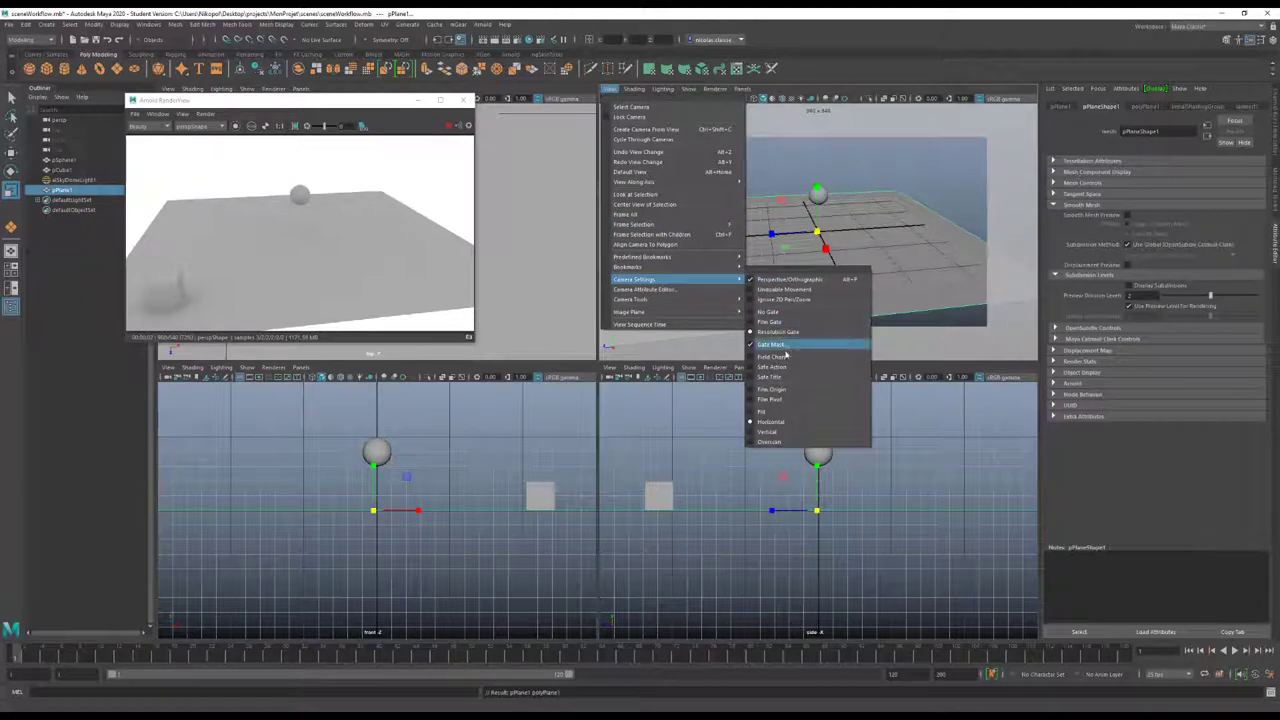
{"action": "left_click", "coordinate": [786, 345]}
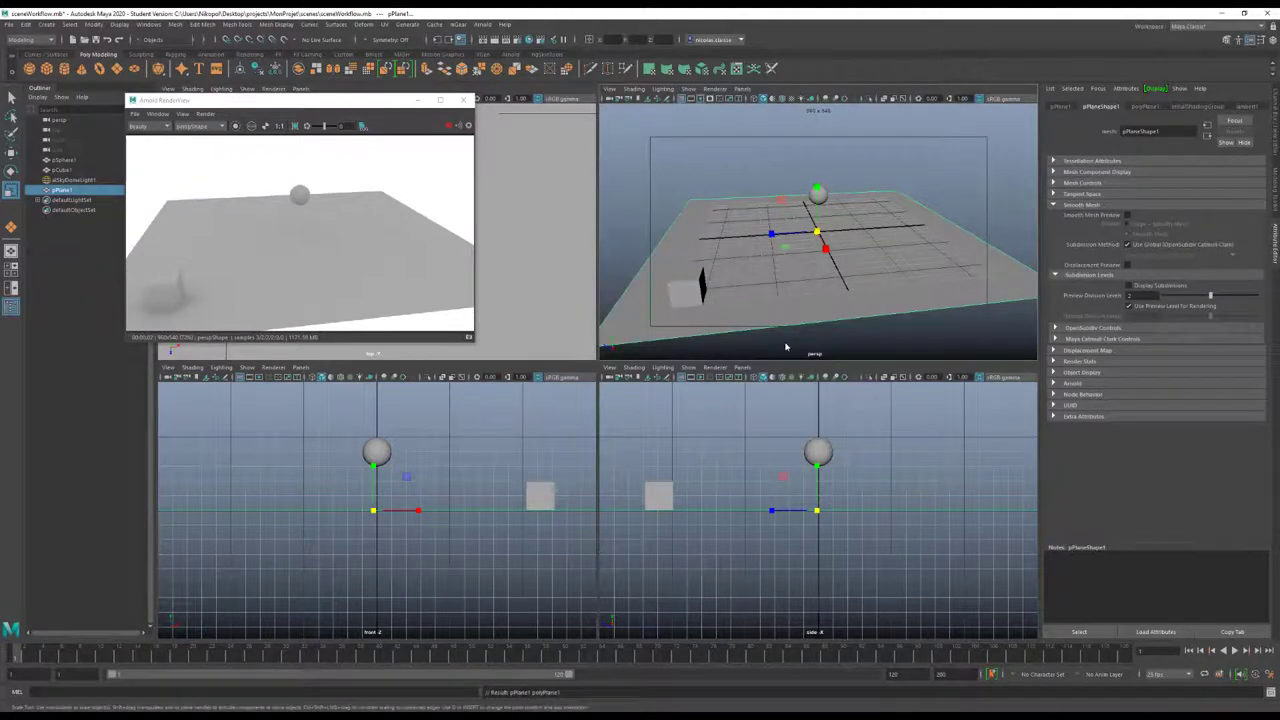
{"action": "left_click", "coordinate": [723, 100]}
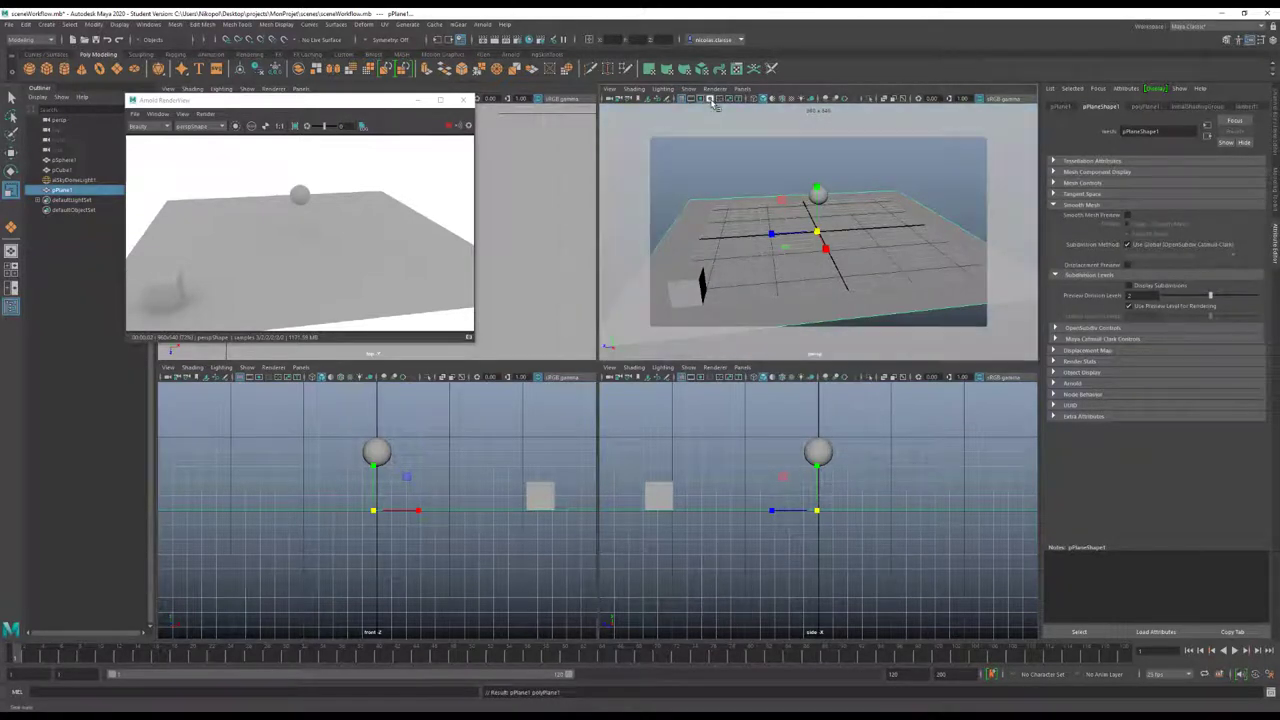
{"action": "left_click", "coordinate": [723, 100]}
{"action": "left_click", "coordinate": [610, 89]}
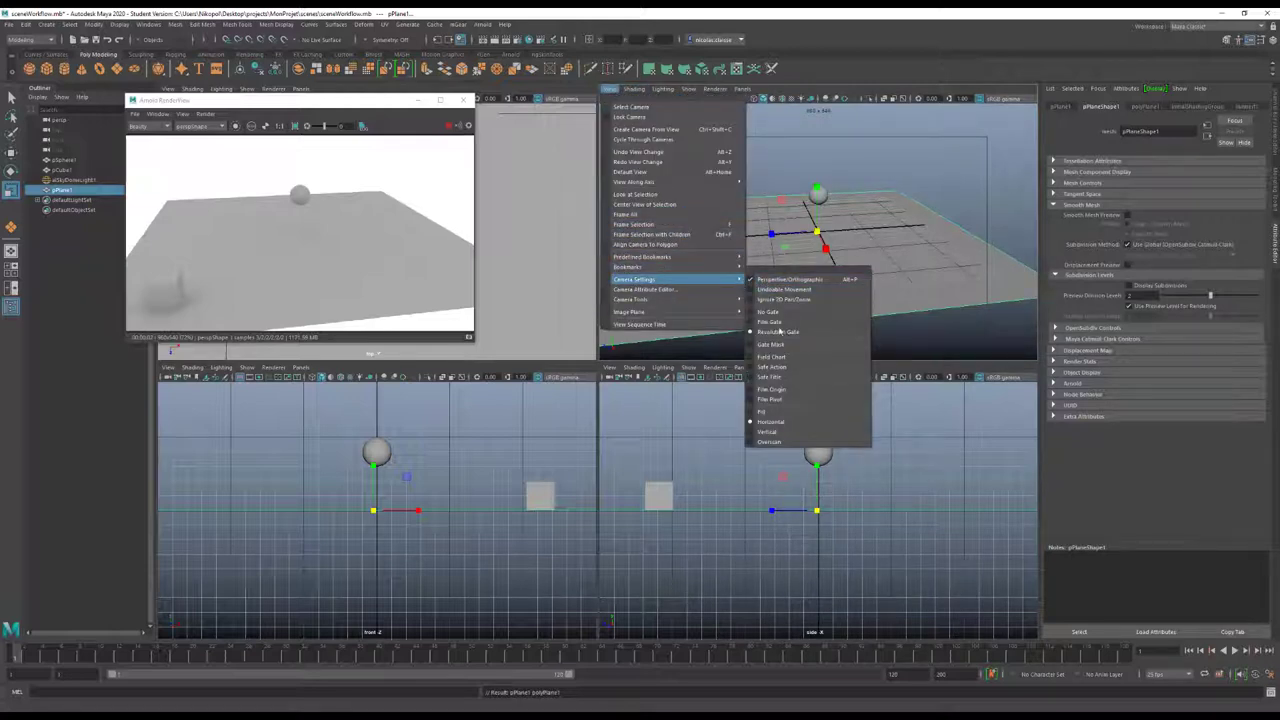
{"action": "mouse_move", "coordinate": [635, 279]}
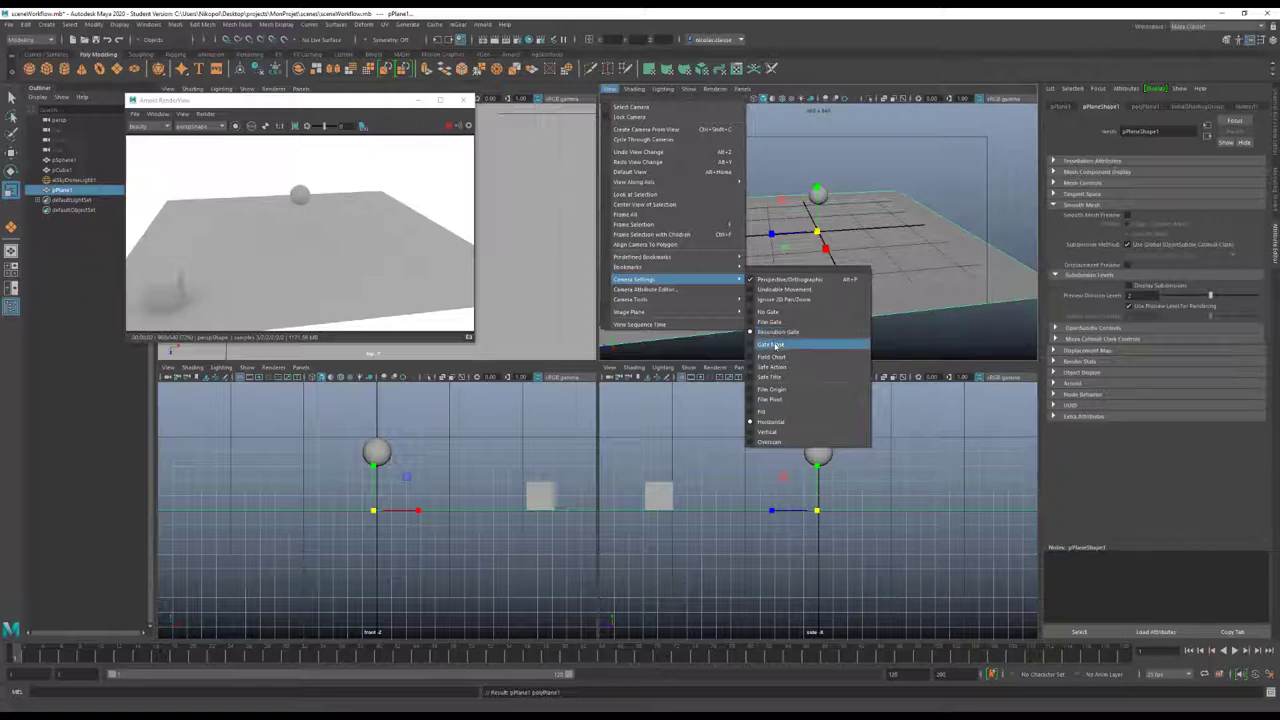
{"action": "left_click", "coordinate": [773, 344]}
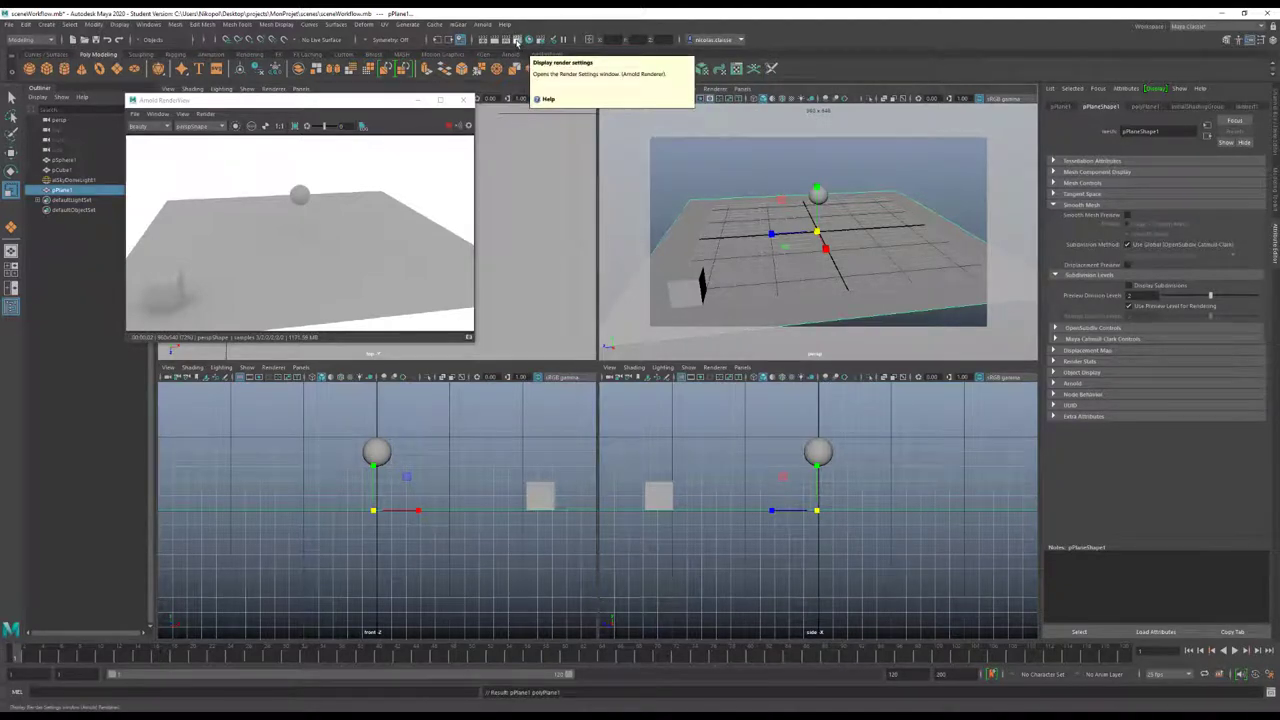
In Render Settings, collapse File Output, Frame Range and Renderable Cameras to check the 960 × 540 image size
{"action": "left_click", "coordinate": [516, 40]}
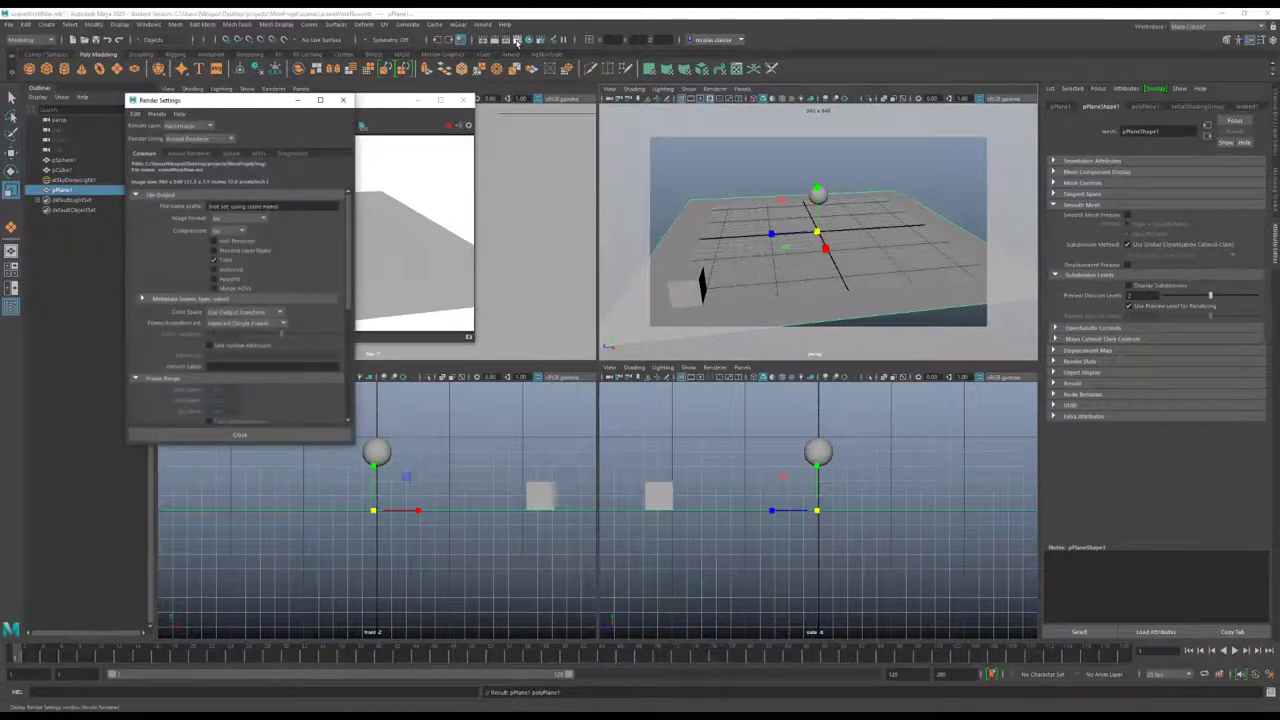
{"action": "mouse_move", "coordinate": [196, 100]}
{"action": "left_mouse_down"}
{"action": "mouse_move", "coordinate": [380, 113]}
{"action": "mouse_move", "coordinate": [456, 138]}
{"action": "left_mouse_up"}
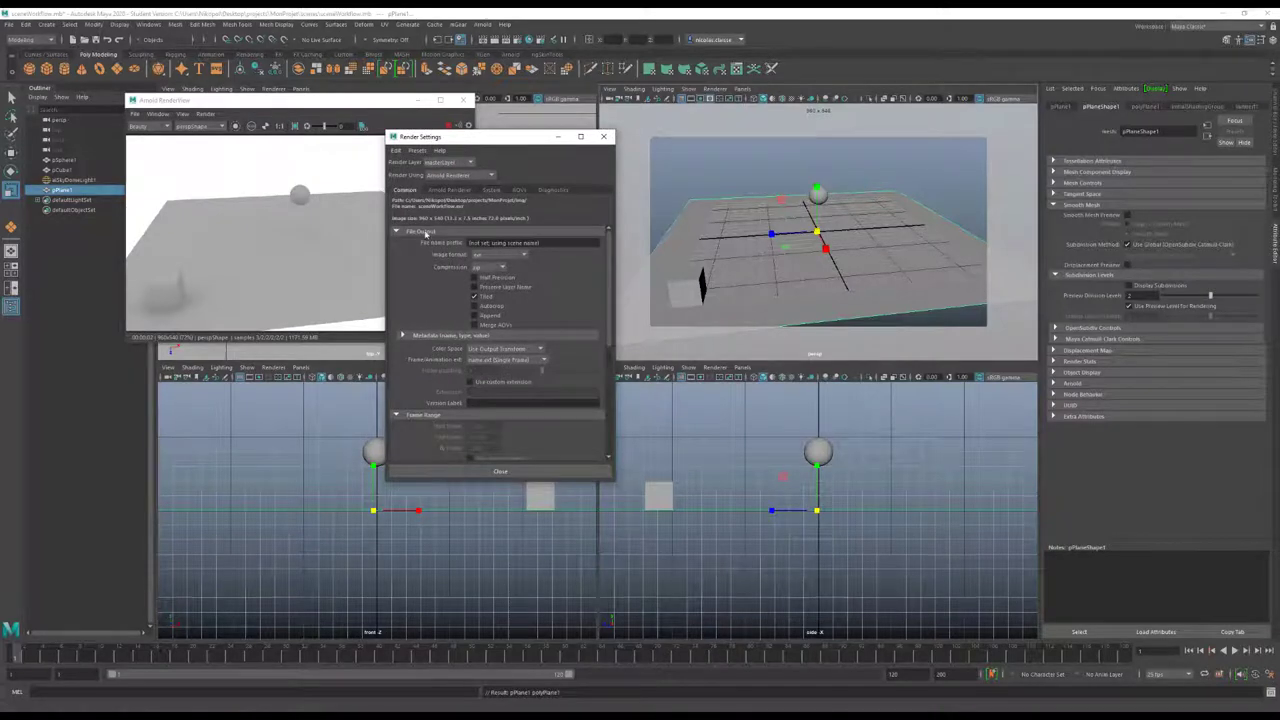
{"action": "left_click", "coordinate": [425, 231]}
{"action": "left_click", "coordinate": [428, 243]}
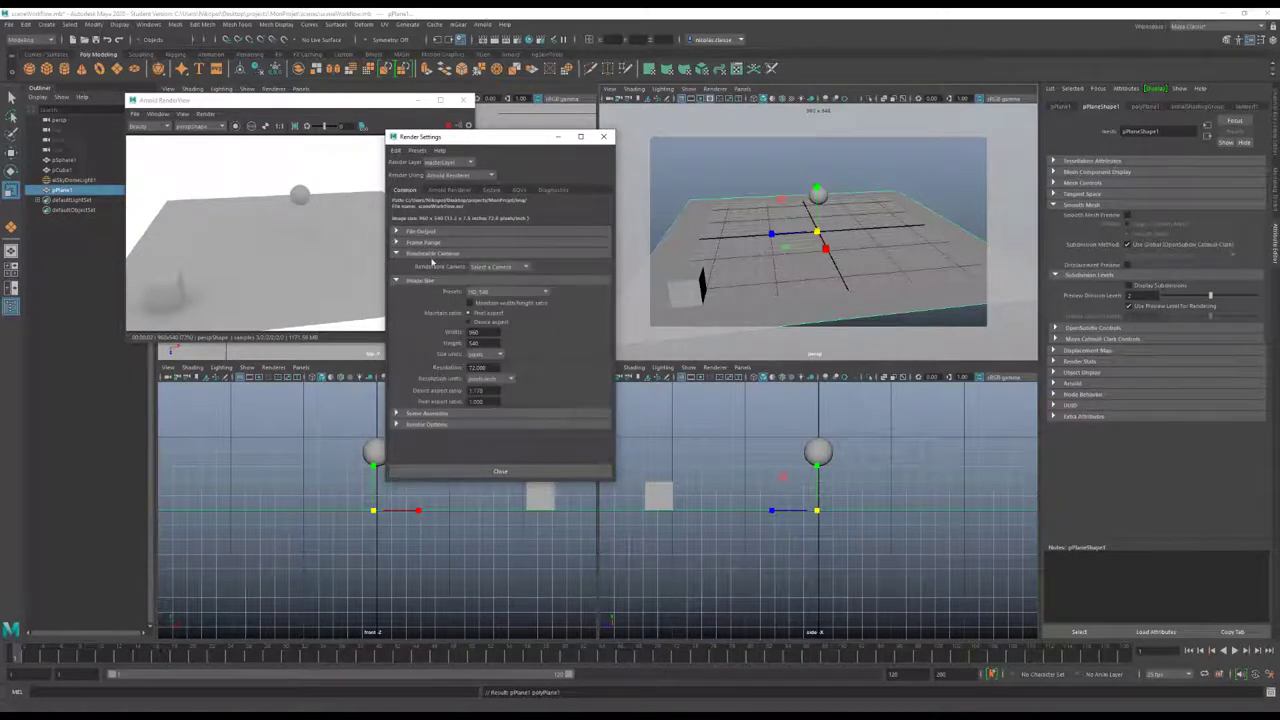
{"action": "left_click", "coordinate": [433, 254]}
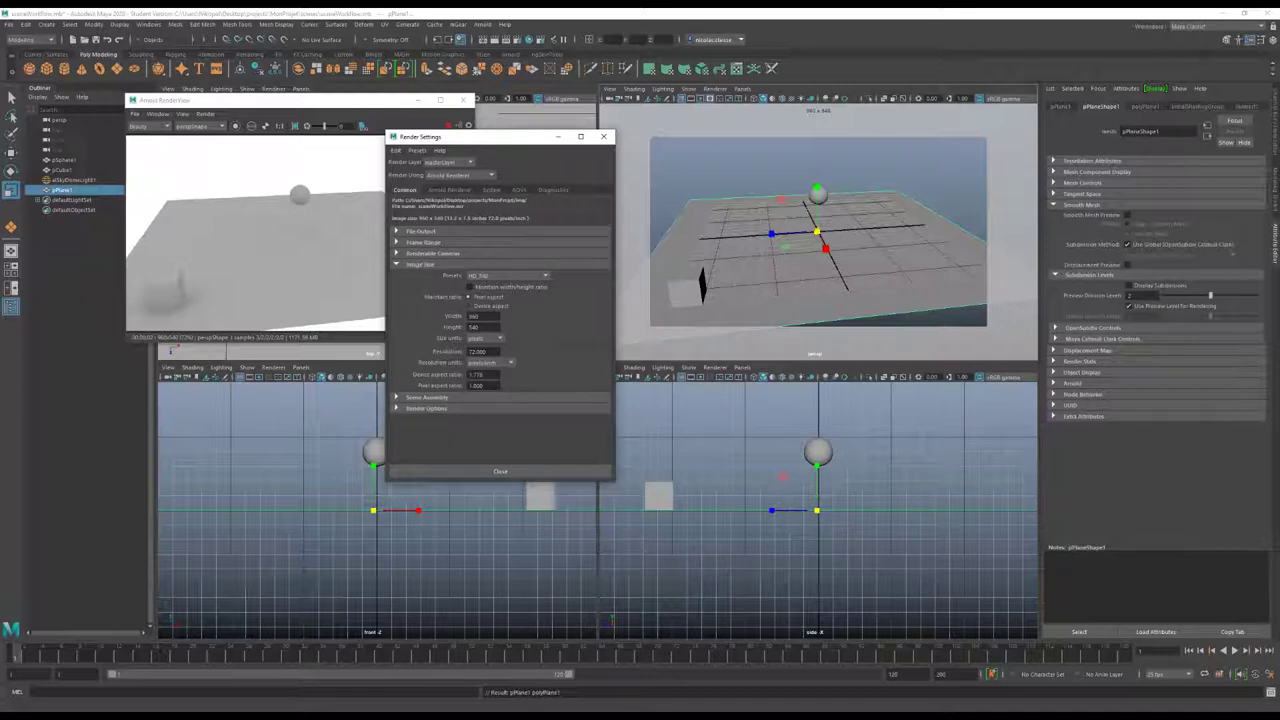
{"action": "double_click", "coordinate": [476, 316]}
{"action": "key", "text": "Tab"}
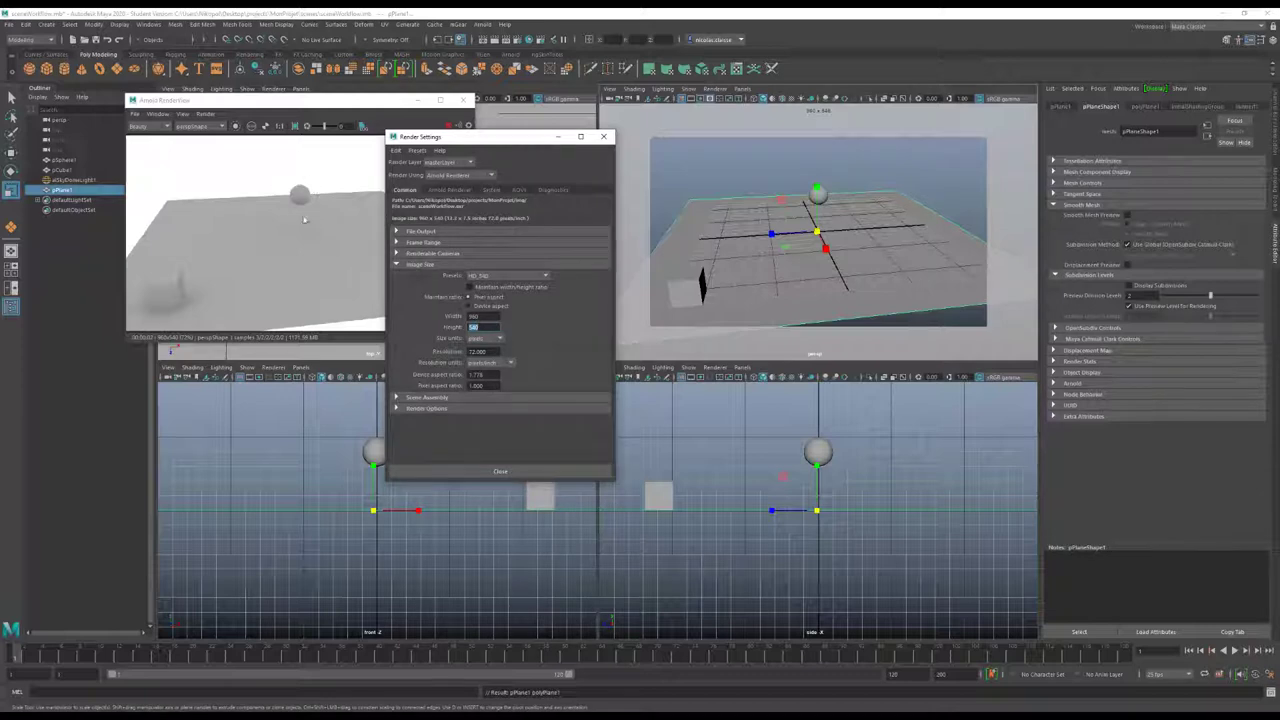
Enlarge Arnold RenderView, view the render at 1:1 size, then close the window
{"action": "left_click", "coordinate": [280, 126]}
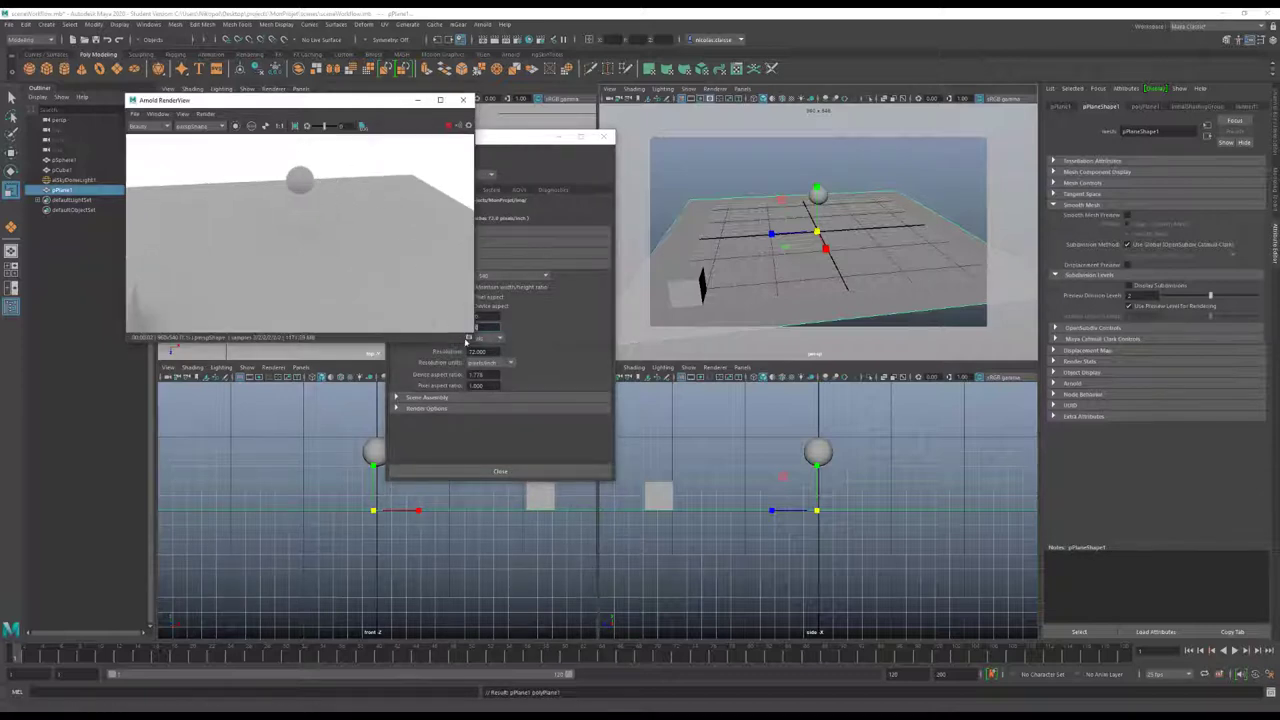
{"action": "left_click_drag", "start_coordinate": [469, 337], "coordinate": [826, 548]}
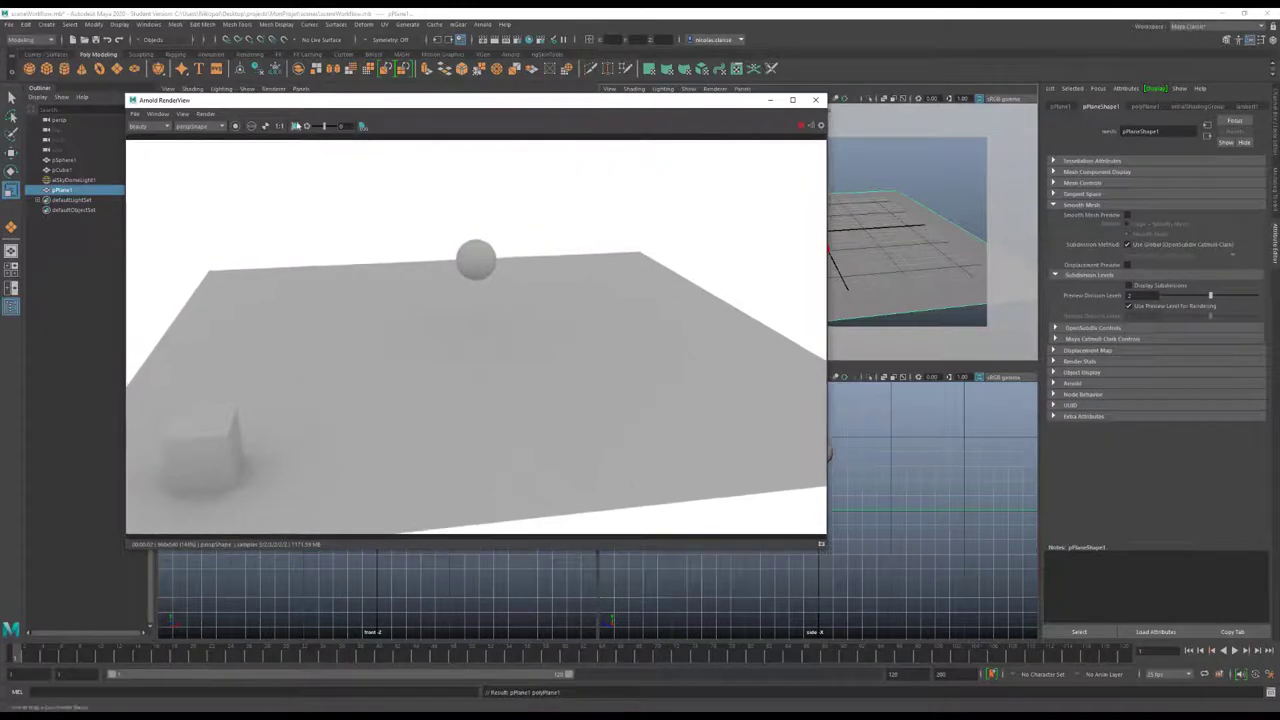
{"action": "left_click", "coordinate": [281, 126]}
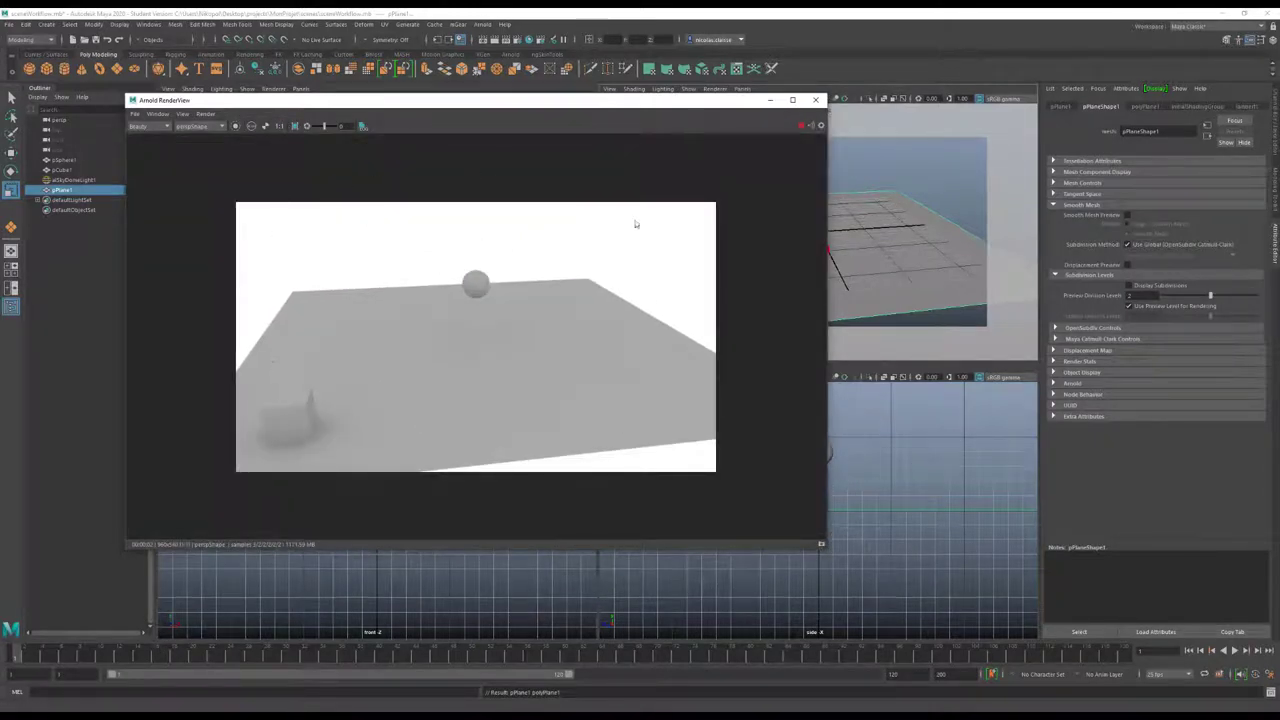
{"action": "left_click", "coordinate": [817, 101]}
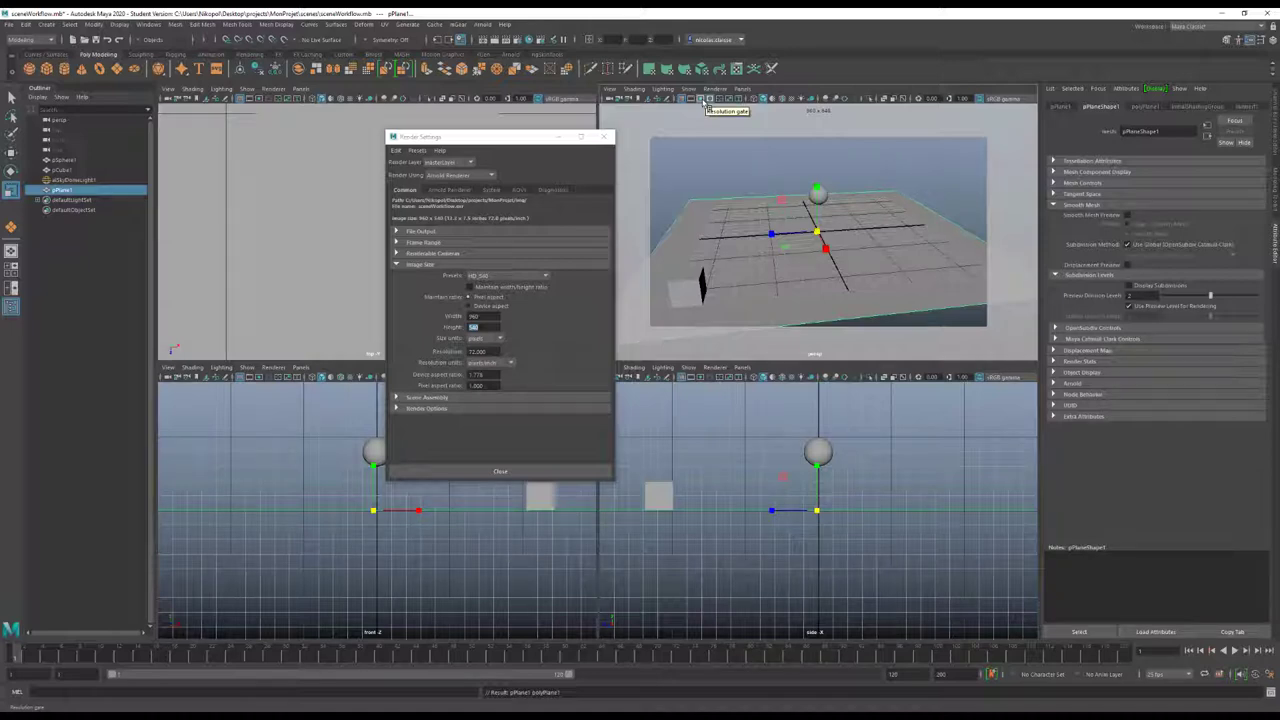
Show the 960 × 540 resolution gate with safe-area guides instead of the field chart, then open Camera Settings
{"action": "left_click", "coordinate": [706, 105]}
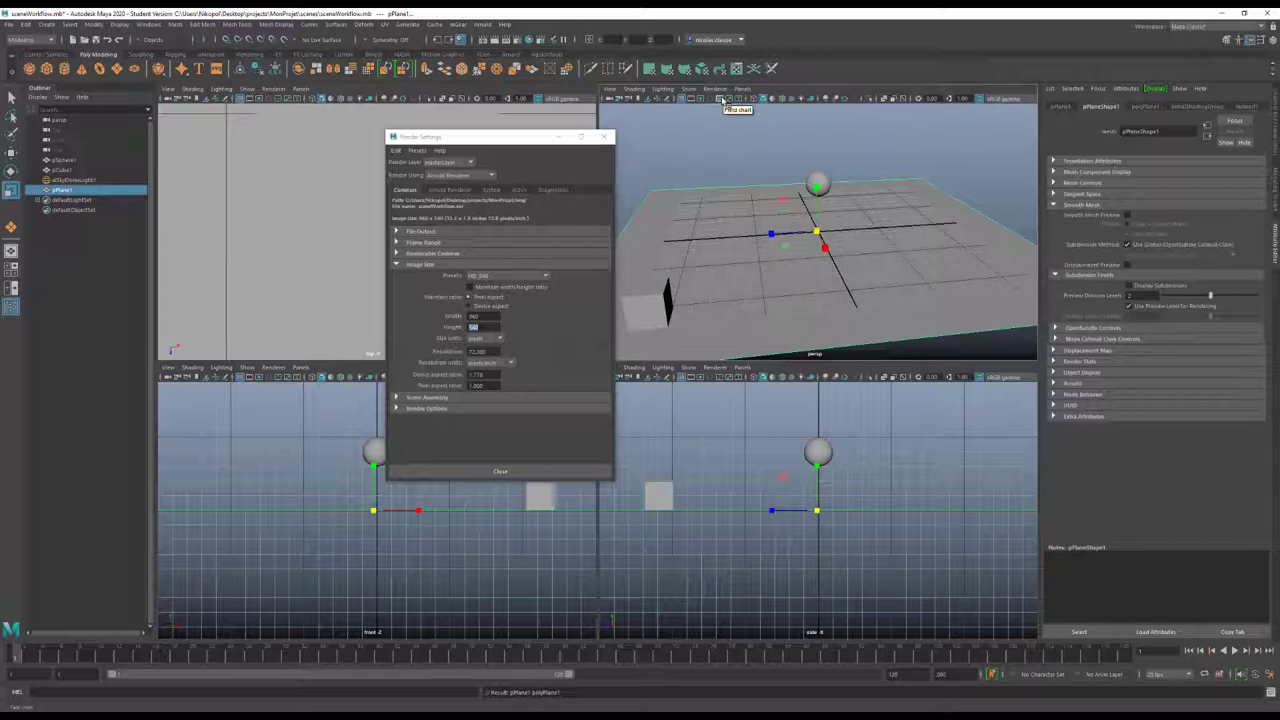
{"action": "left_click", "coordinate": [730, 101]}
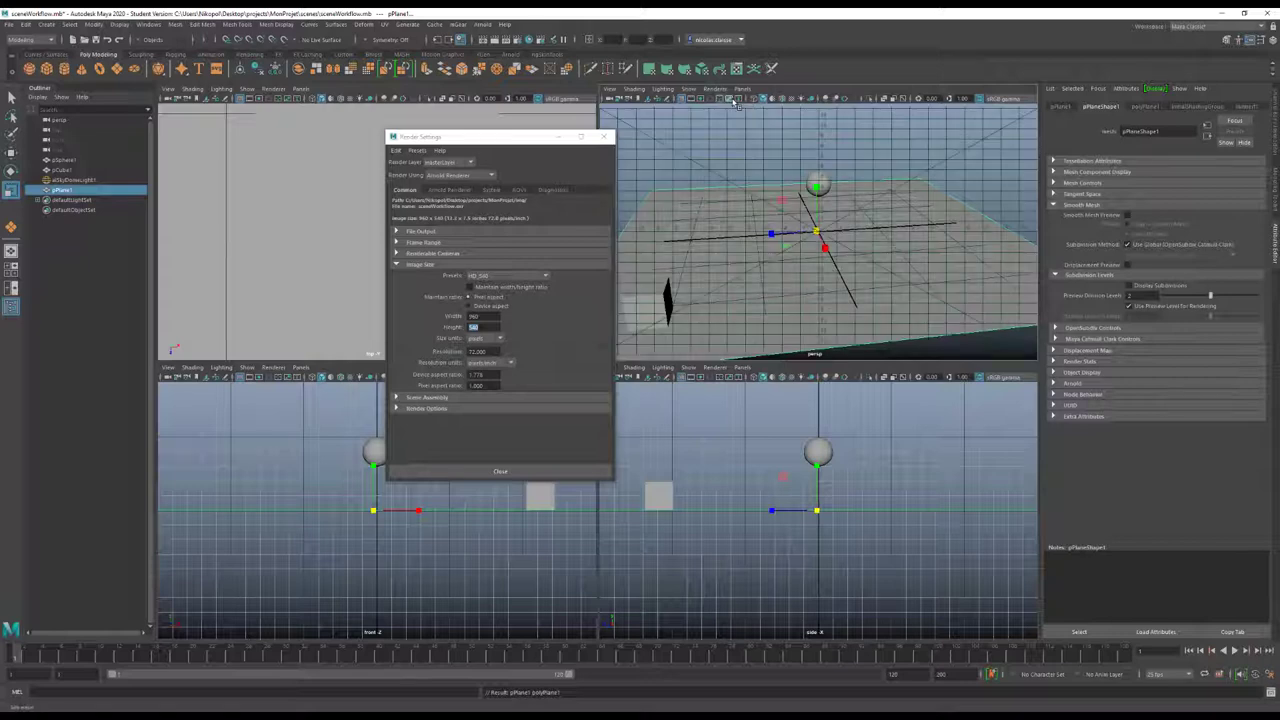
{"action": "left_click", "coordinate": [737, 101]}
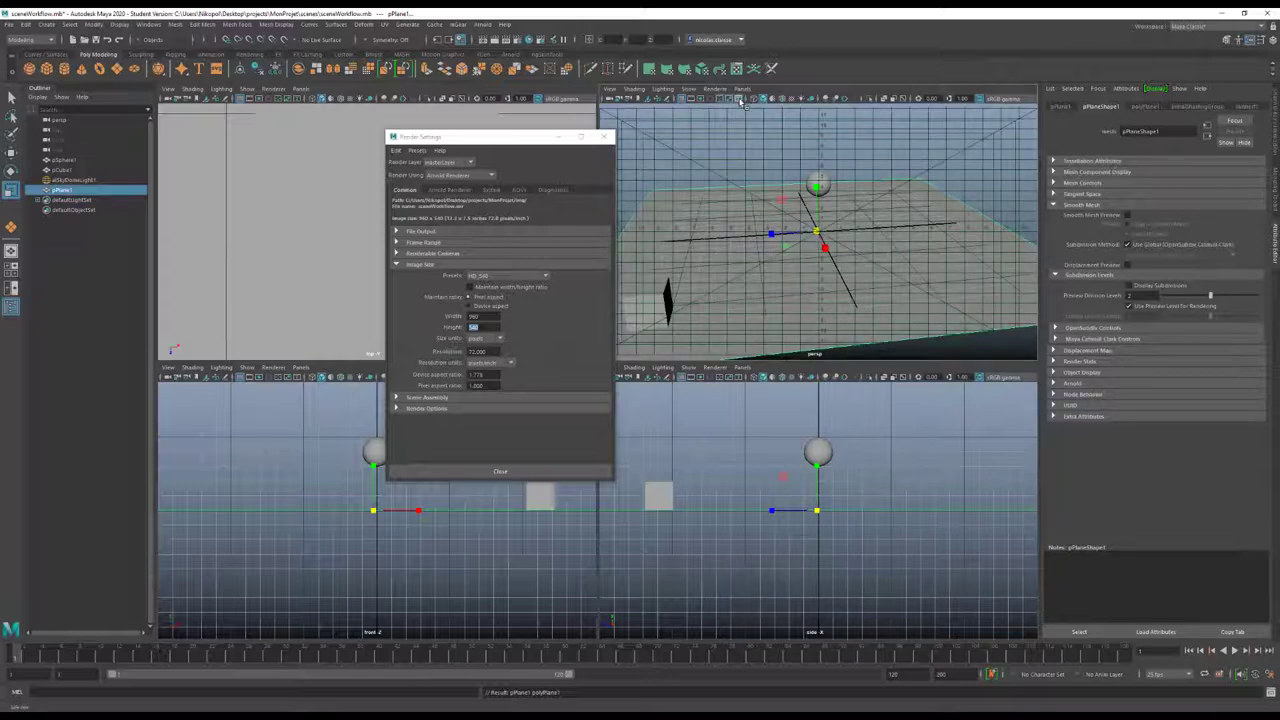
{"action": "left_click", "coordinate": [698, 101]}
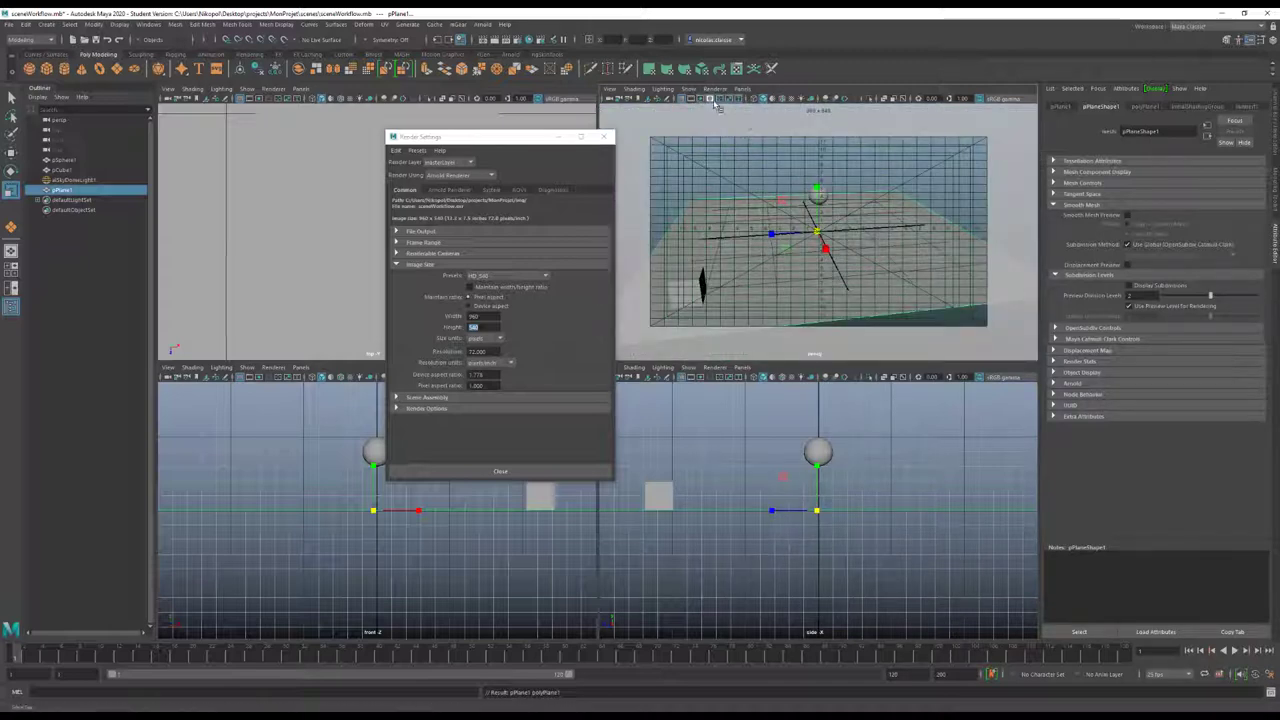
{"action": "left_click", "coordinate": [722, 101]}
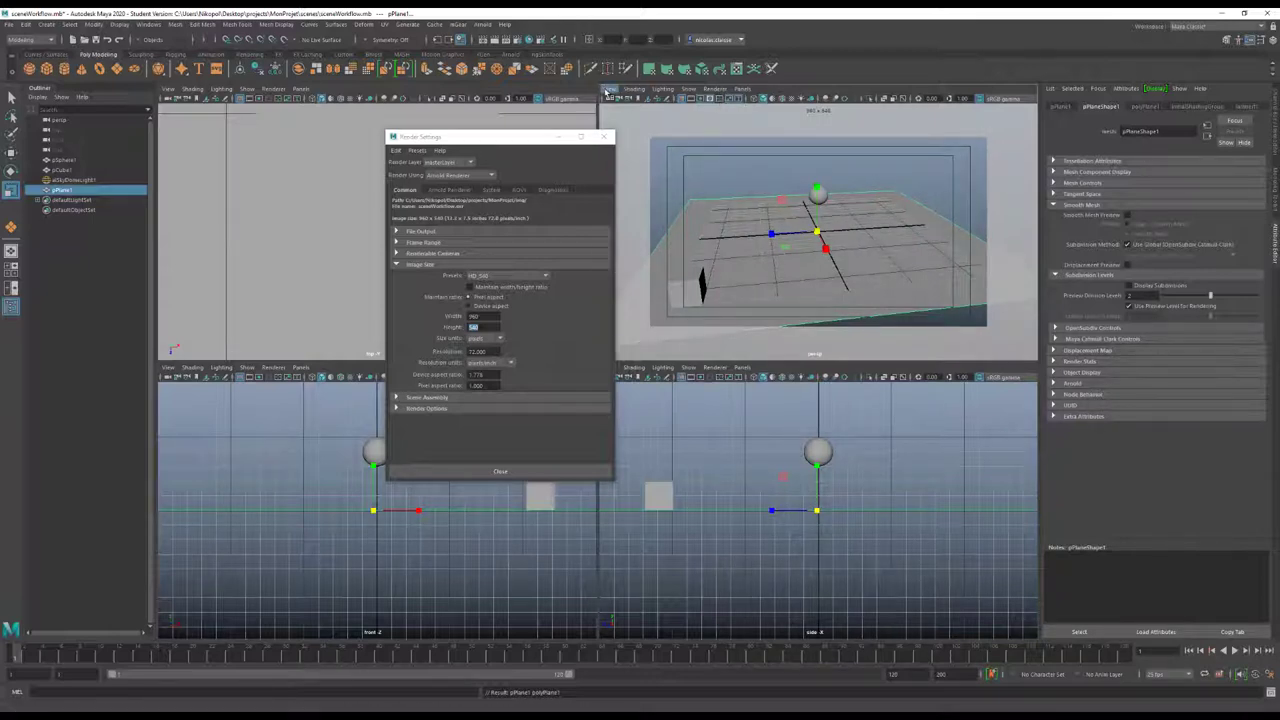
{"action": "left_click", "coordinate": [609, 88]}
{"action": "mouse_move", "coordinate": [660, 279]}
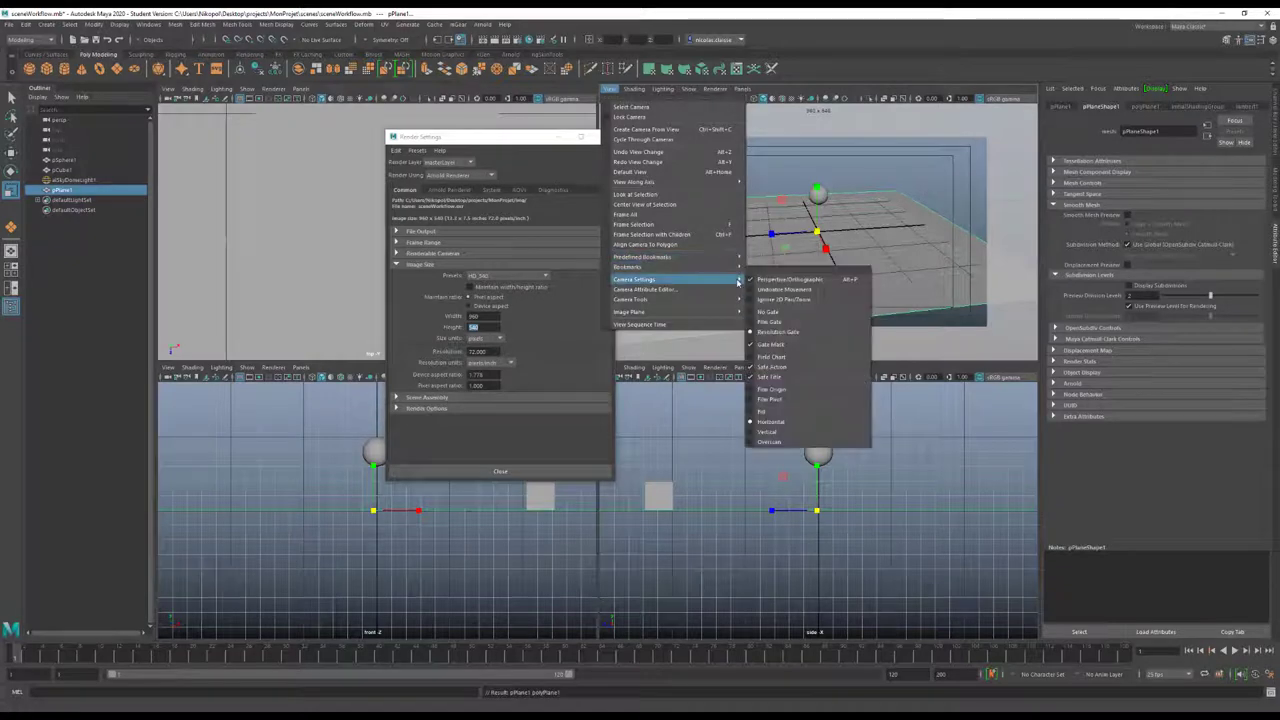
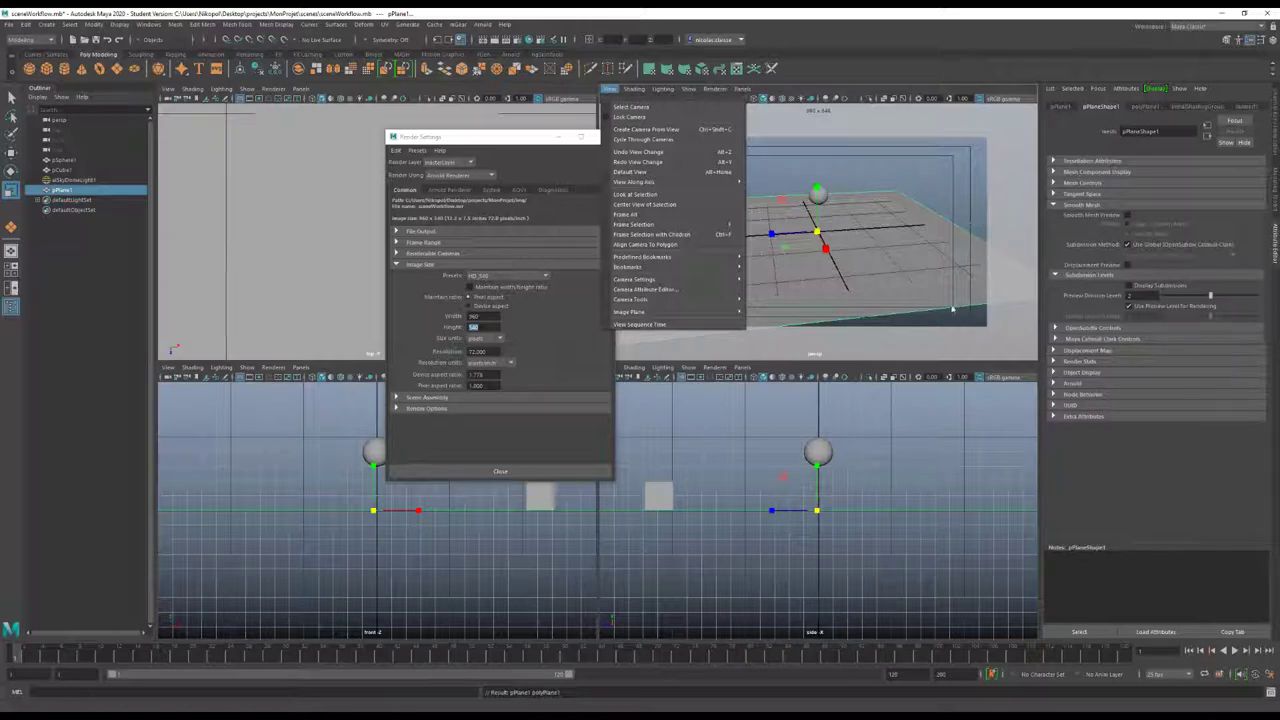
Turn off the perspective view's gate overlay and mask, then clear the selection
{"action": "left_click", "coordinate": [742, 88]}
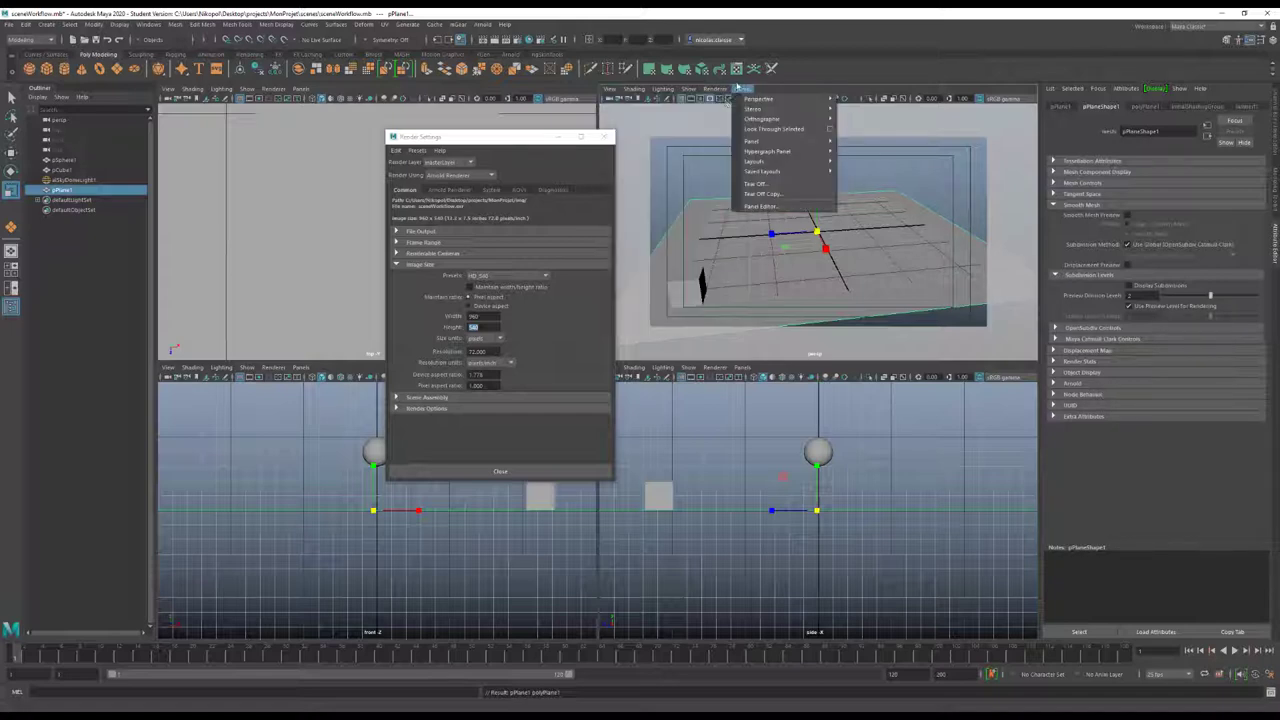
{"action": "left_click", "coordinate": [818, 75]}
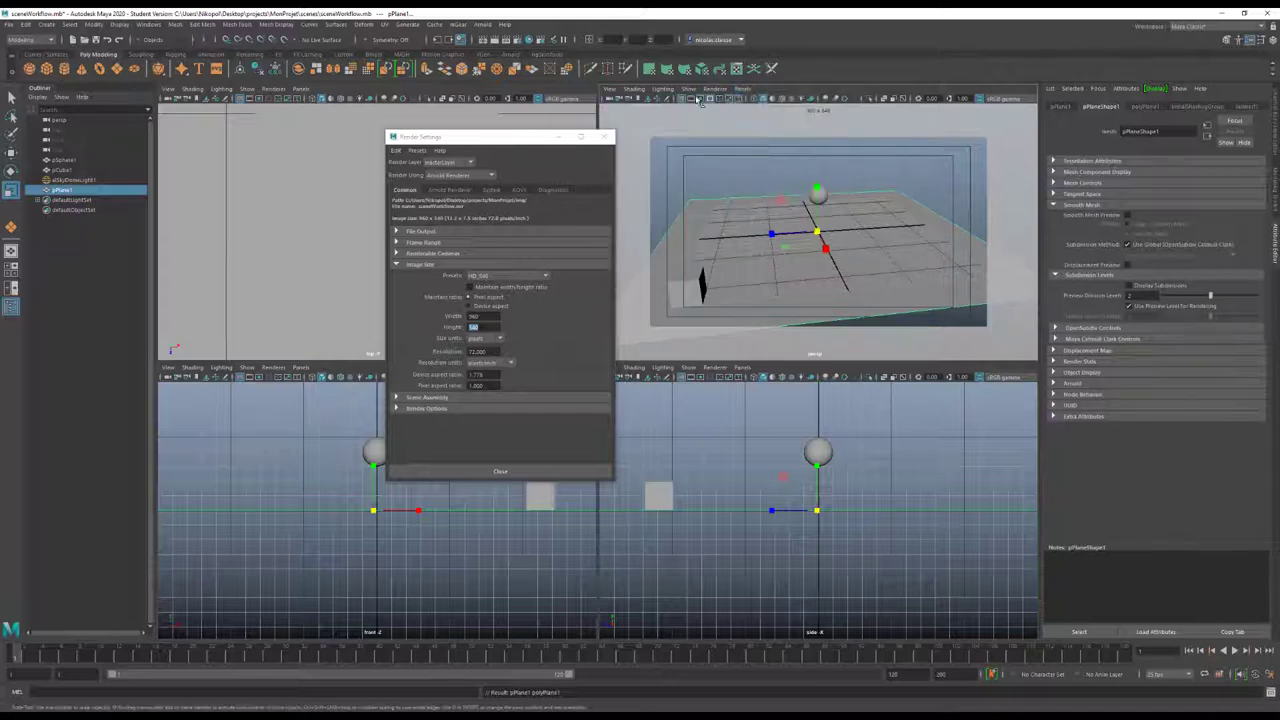
{"action": "left_click", "coordinate": [733, 100]}
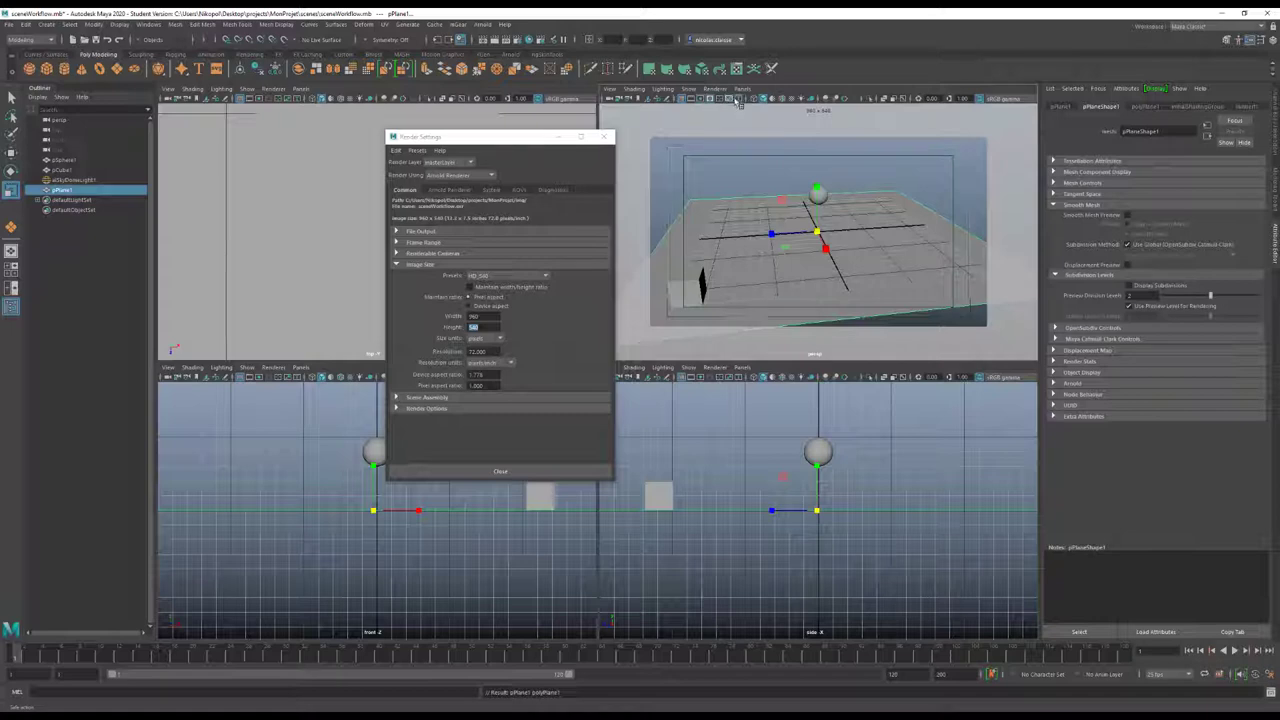
{"action": "left_click", "coordinate": [738, 100]}
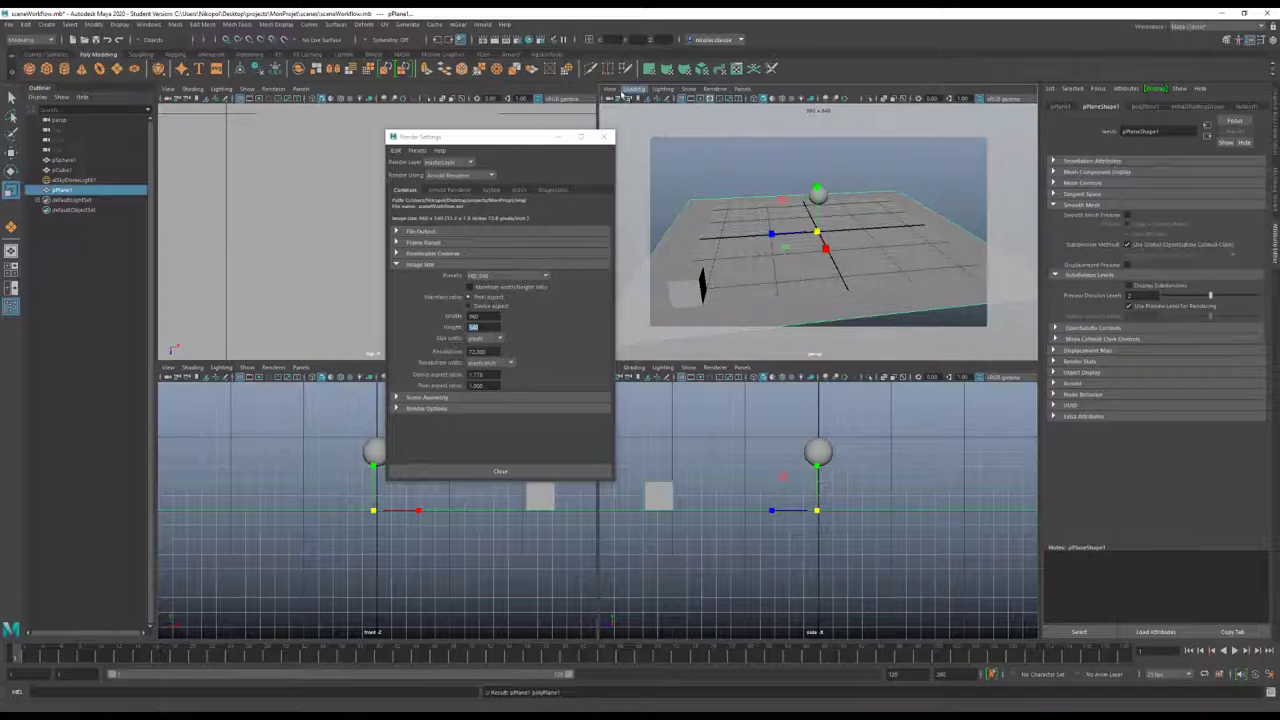
{"action": "left_click", "coordinate": [609, 98]}
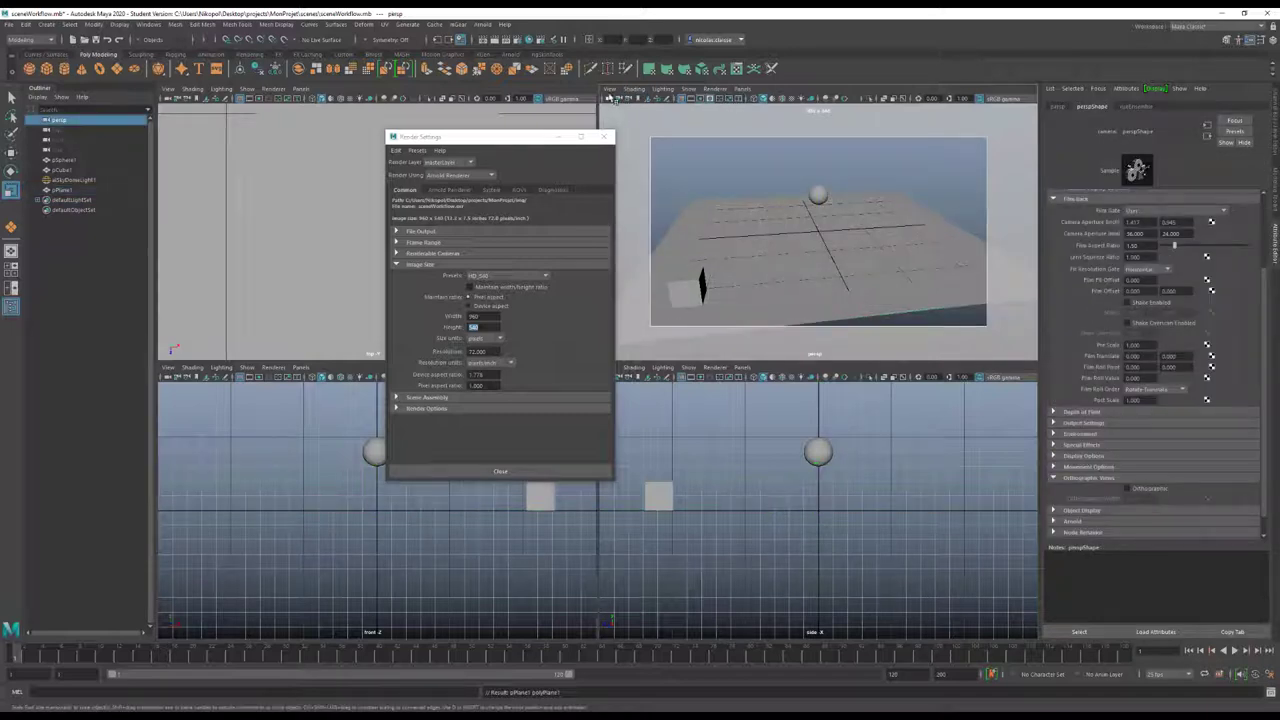
{"action": "left_click", "coordinate": [610, 89]}
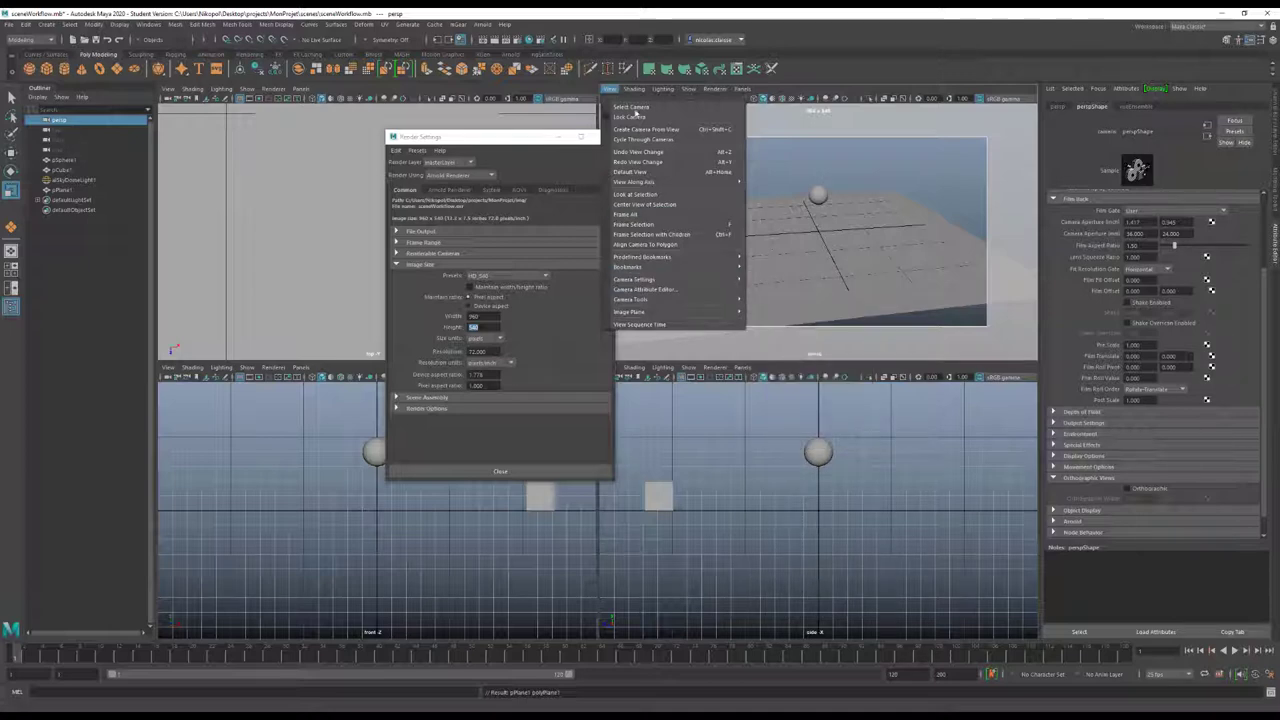
{"action": "left_click", "coordinate": [906, 167]}
Close Render Settings and zoom out the top view to frame the plane and sphere
{"action": "left_click", "coordinate": [594, 136]}
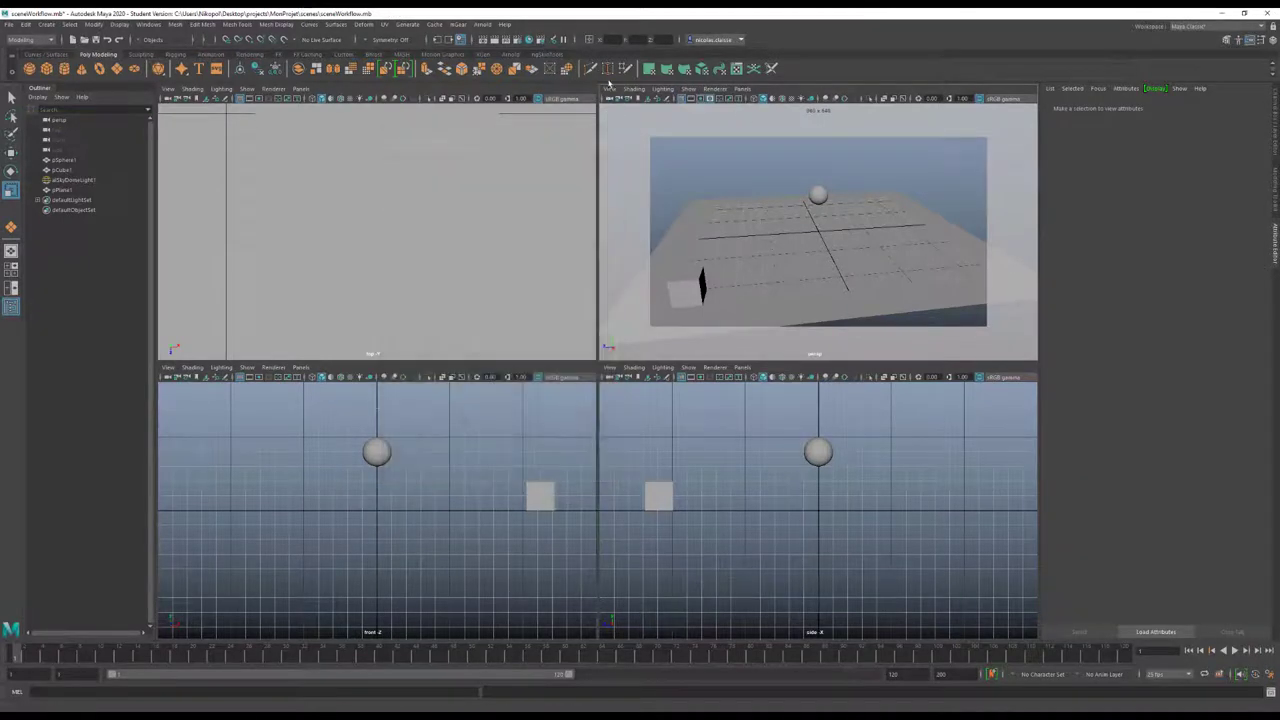
{"action": "scroll", "coordinate": [460, 193], "scroll_direction": "down", "scroll_amount": 3}
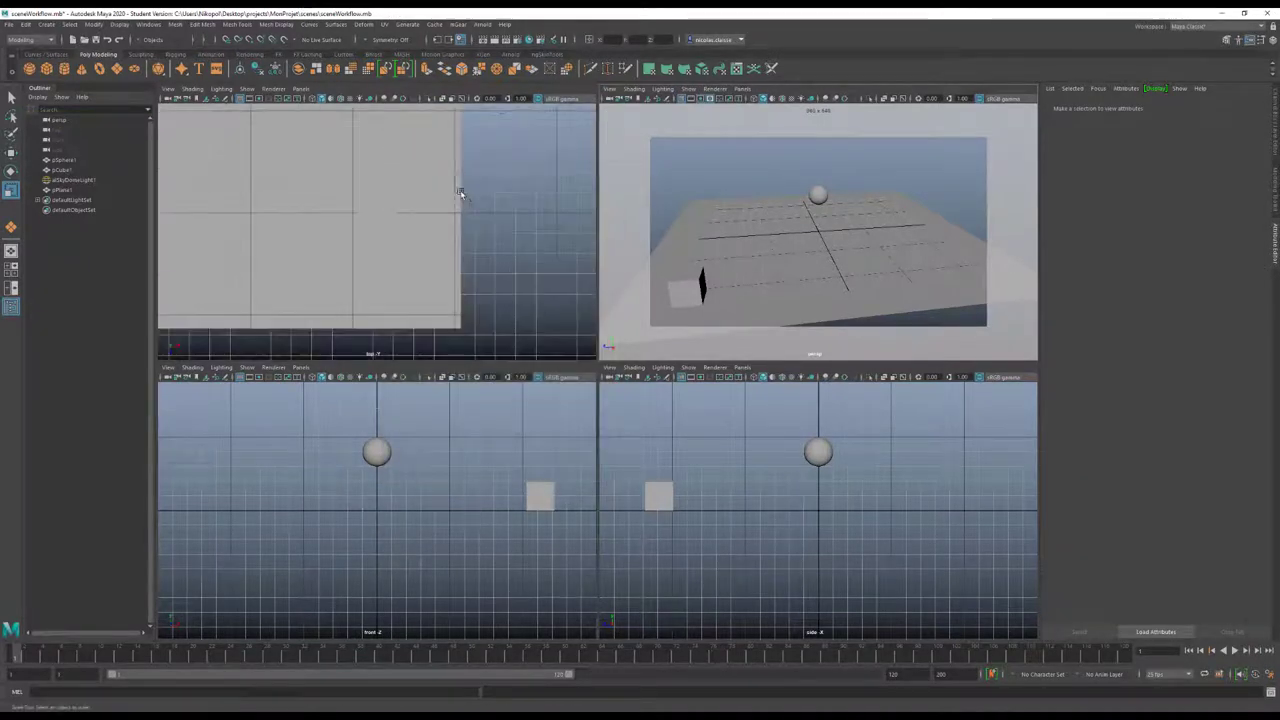
{"action": "scroll", "coordinate": [458, 191], "scroll_direction": "down", "scroll_amount": 2}
{"action": "scroll", "coordinate": [452, 197], "scroll_direction": "down", "scroll_amount": 1}
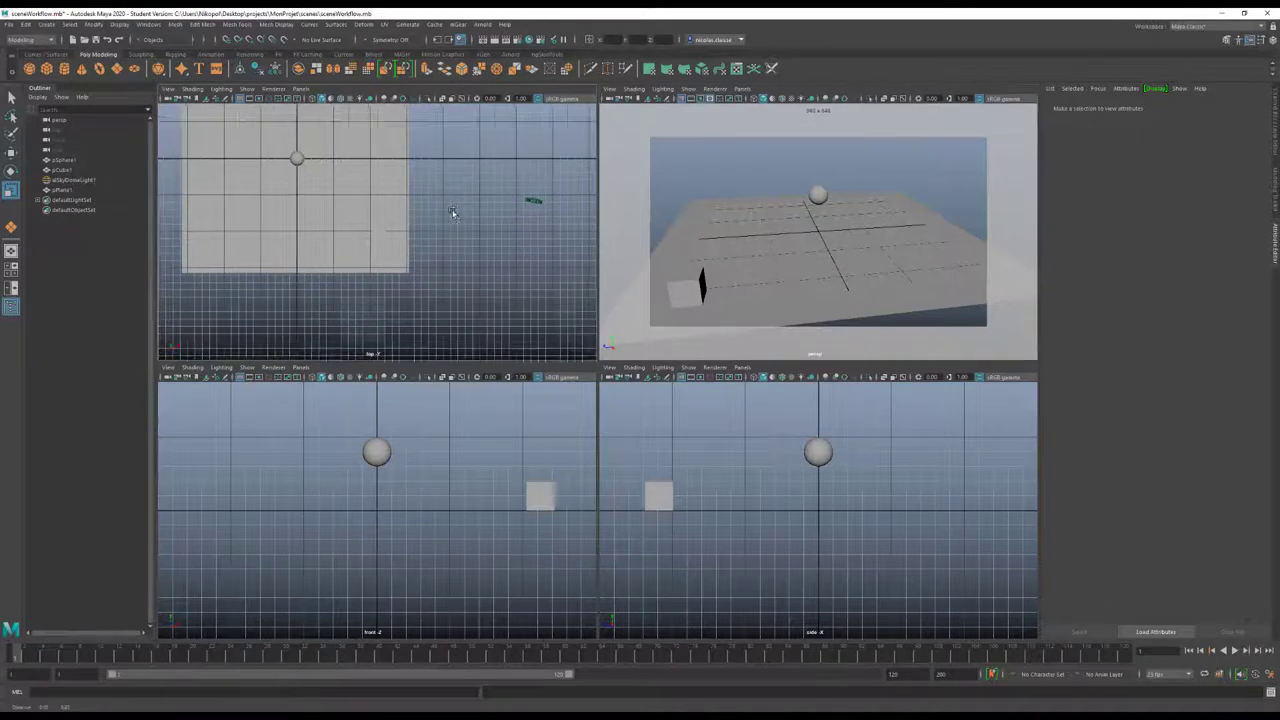
{"action": "middle_click_drag", "start_coordinate": [452, 197], "coordinate": [500, 262], "text": "alt"}
{"action": "right_click_drag", "start_coordinate": [500, 262], "coordinate": [469, 237], "text": "alt"}
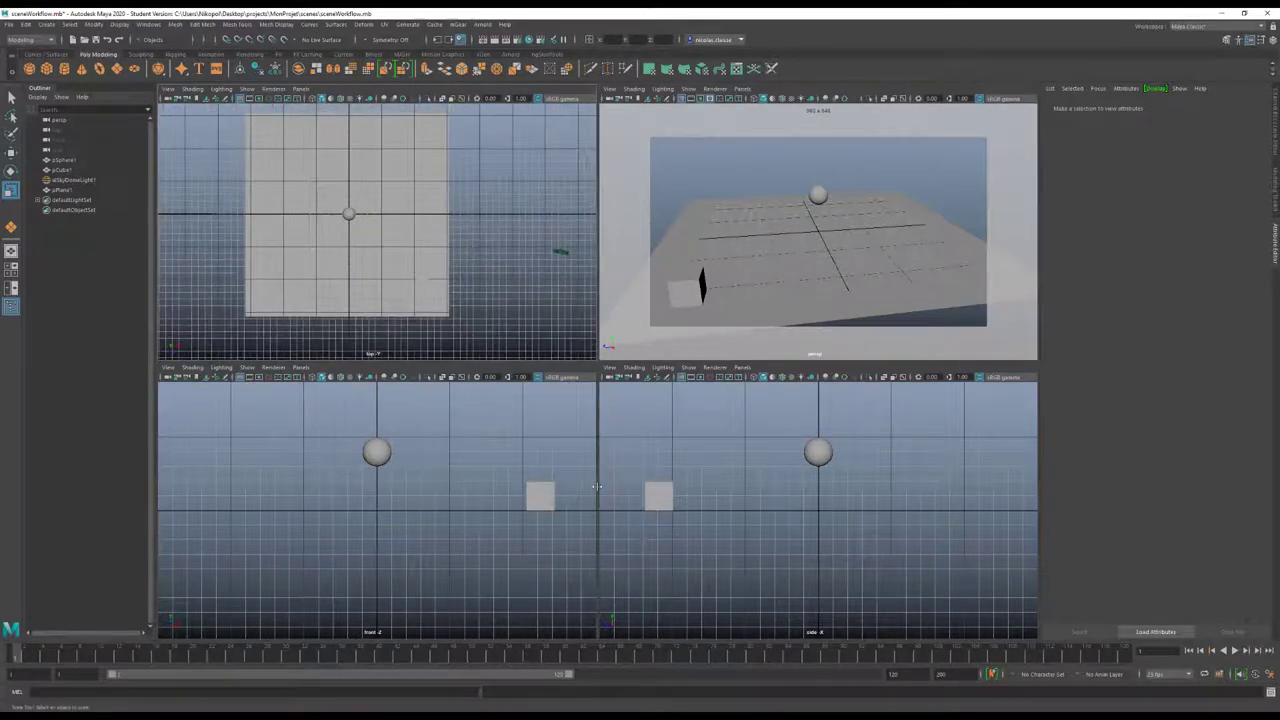
Resize the lower panes so the side view is wider than the front view
{"action": "left_click_drag", "start_coordinate": [594, 484], "coordinate": [488, 478]}
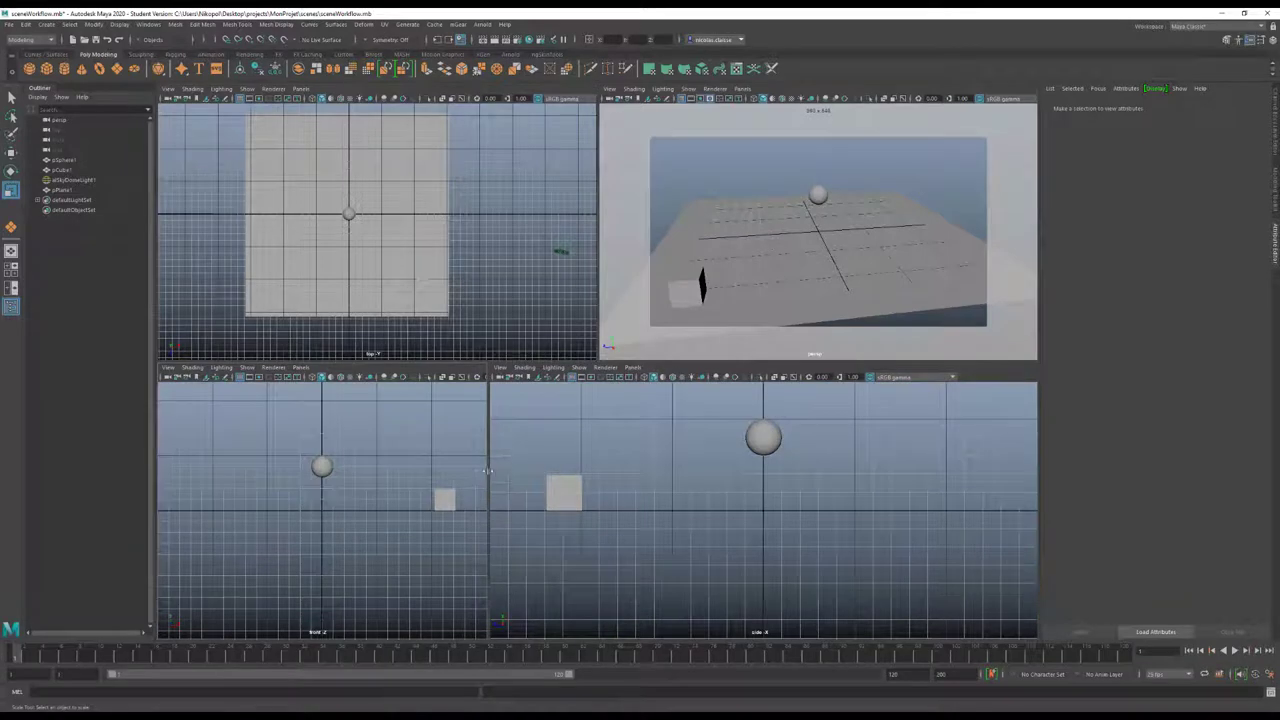
{"action": "left_click_drag", "start_coordinate": [489, 476], "coordinate": [704, 494]}
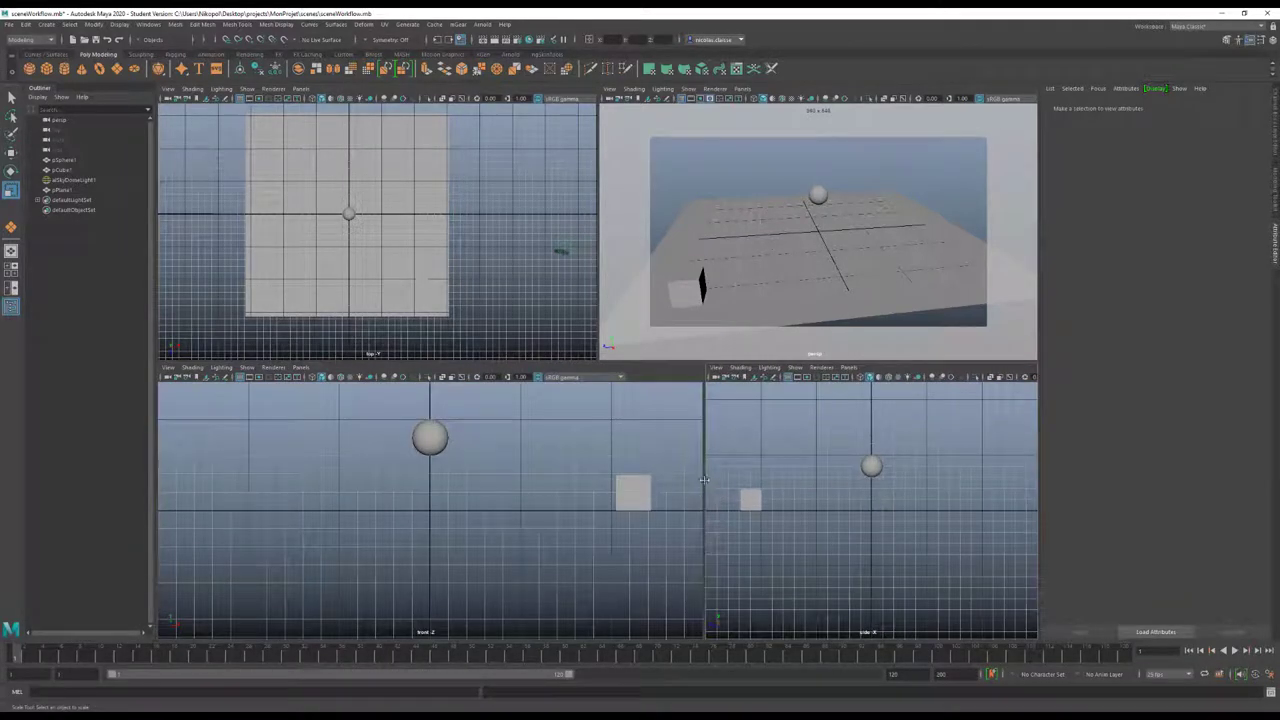
{"action": "left_click_drag", "start_coordinate": [705, 485], "coordinate": [500, 478]}
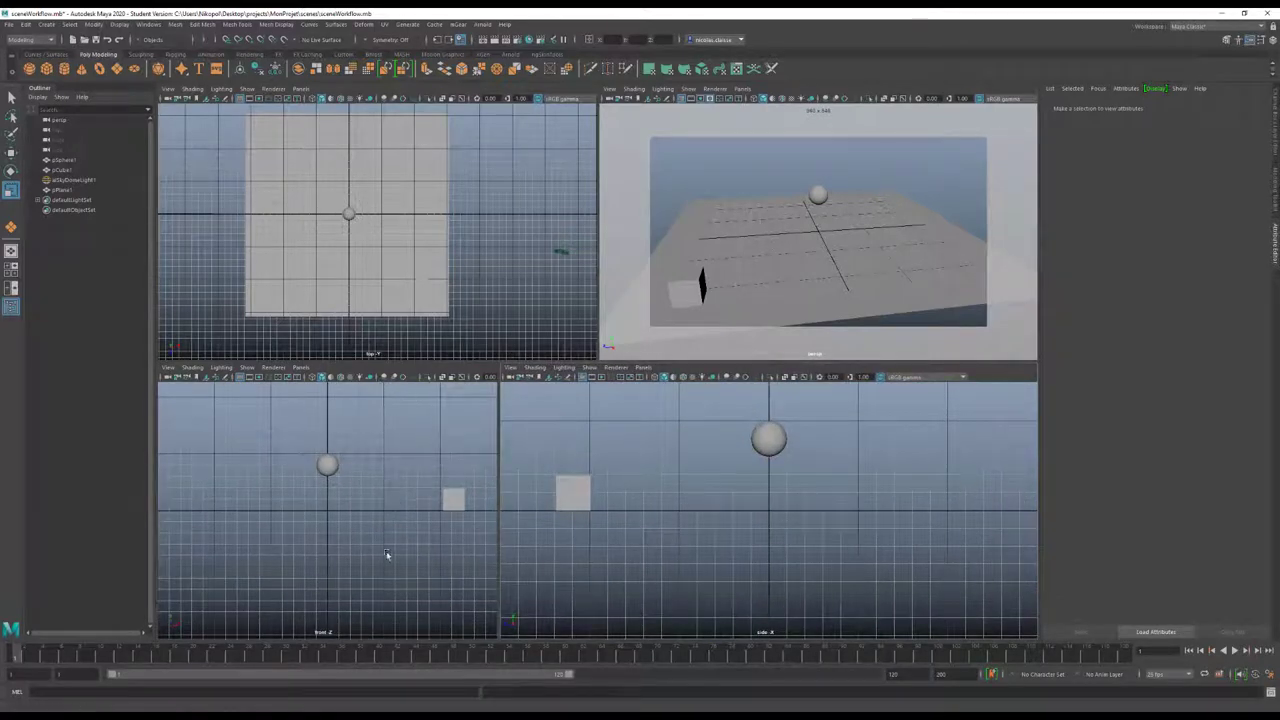
Give the side and front views matching camera fit settings
{"action": "left_click", "coordinate": [511, 368]}
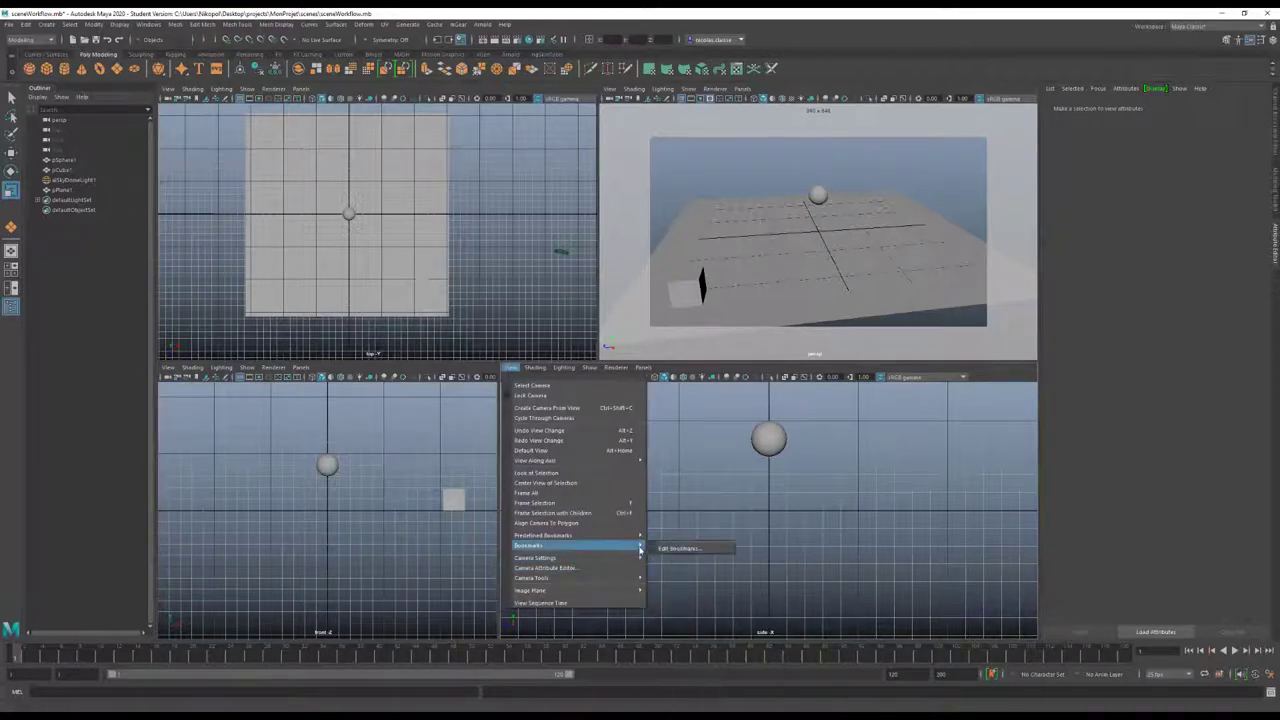
{"action": "mouse_move", "coordinate": [575, 557]}
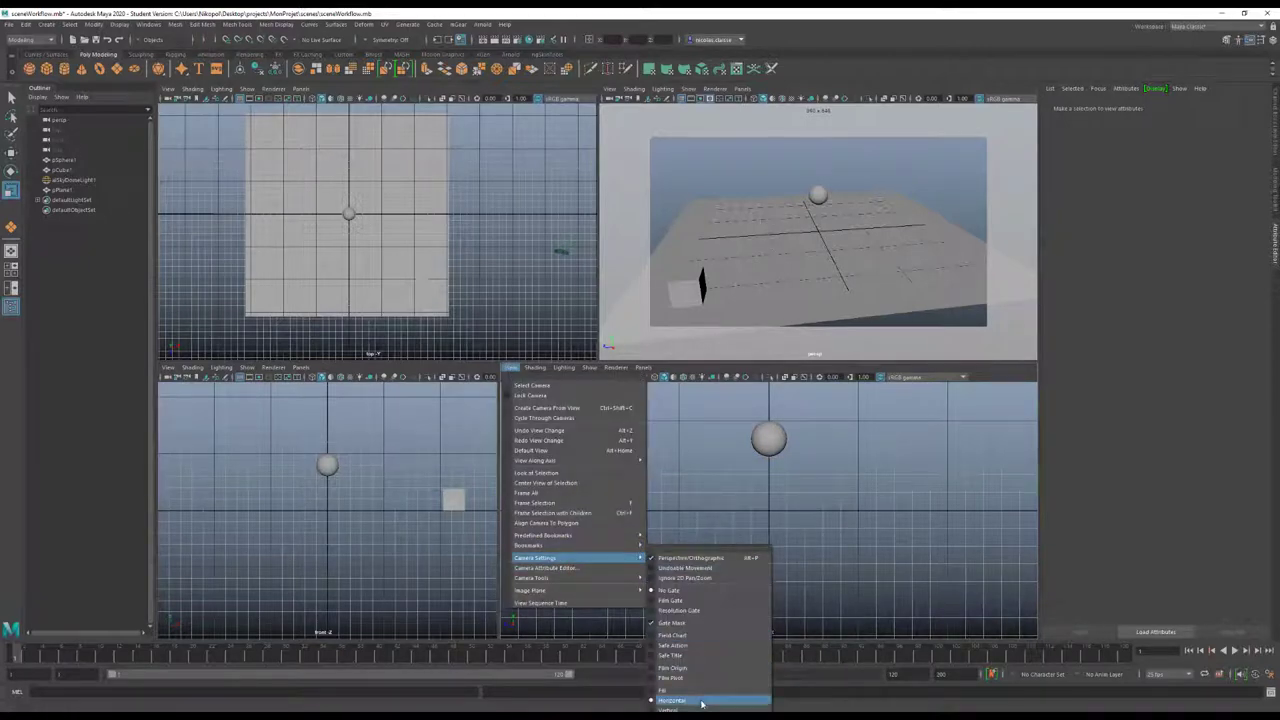
{"action": "left_click", "coordinate": [702, 709]}
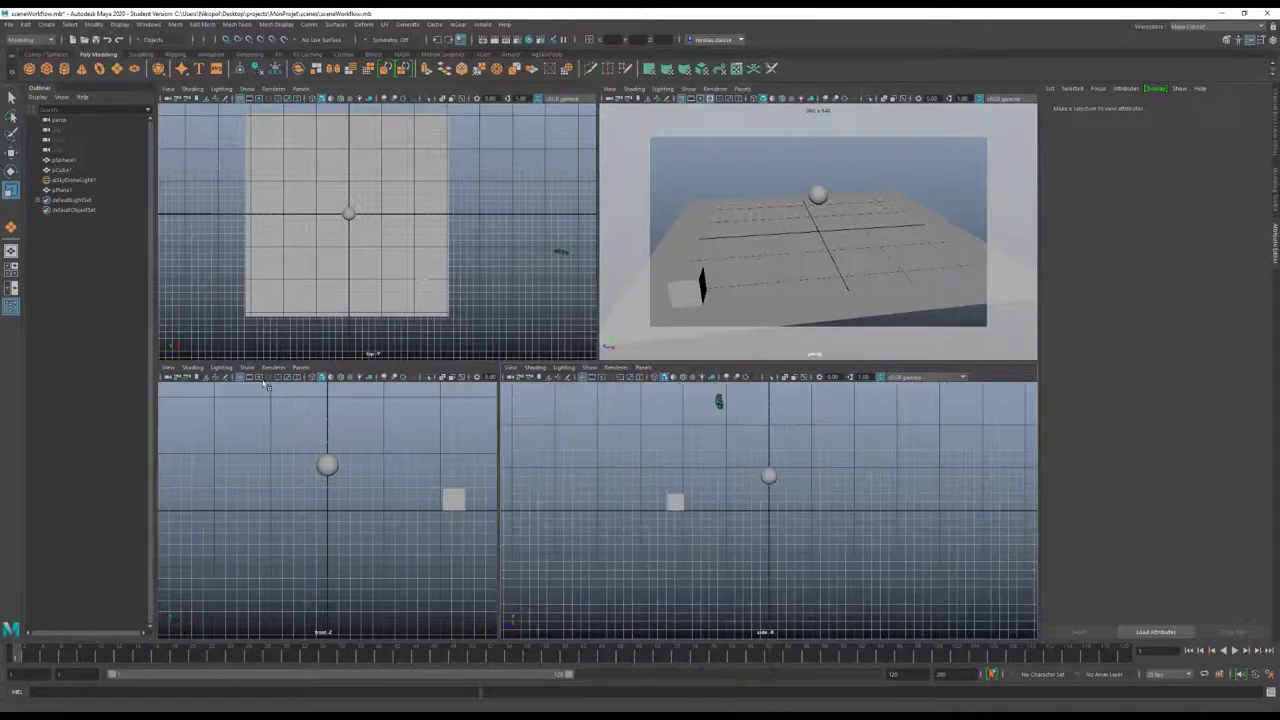
{"action": "left_click", "coordinate": [168, 369]}
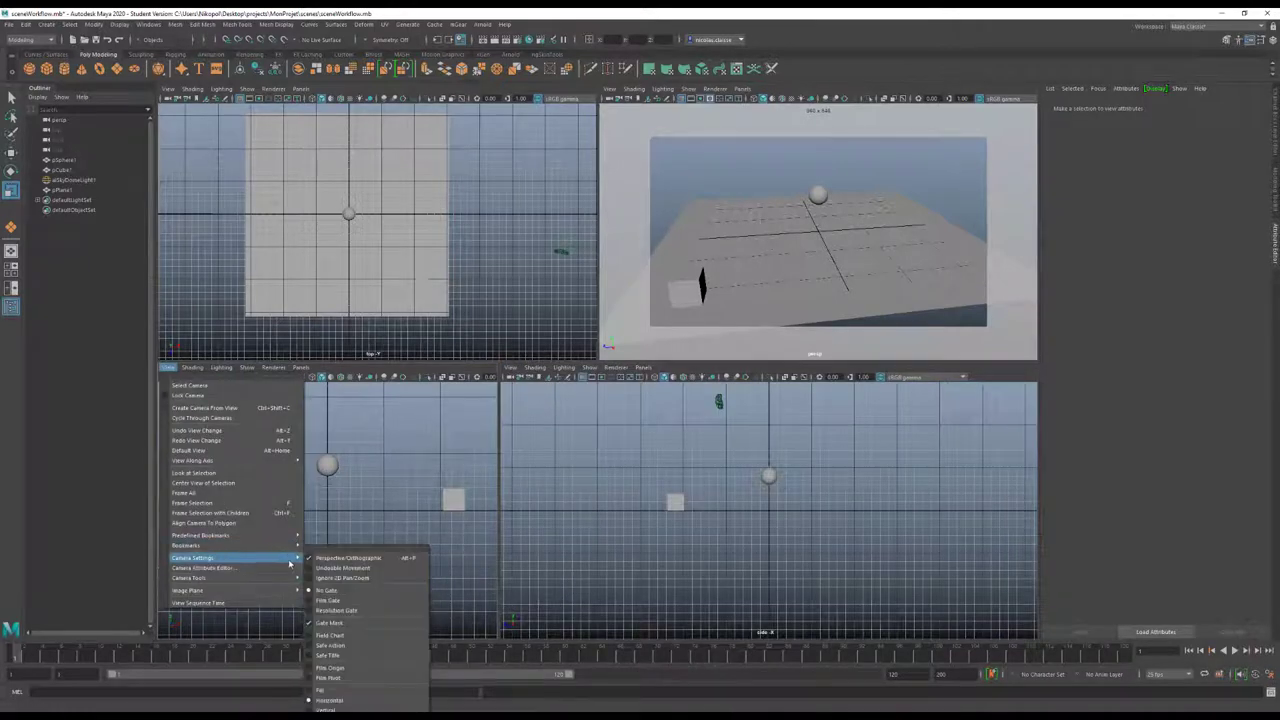
{"action": "mouse_move", "coordinate": [193, 557]}
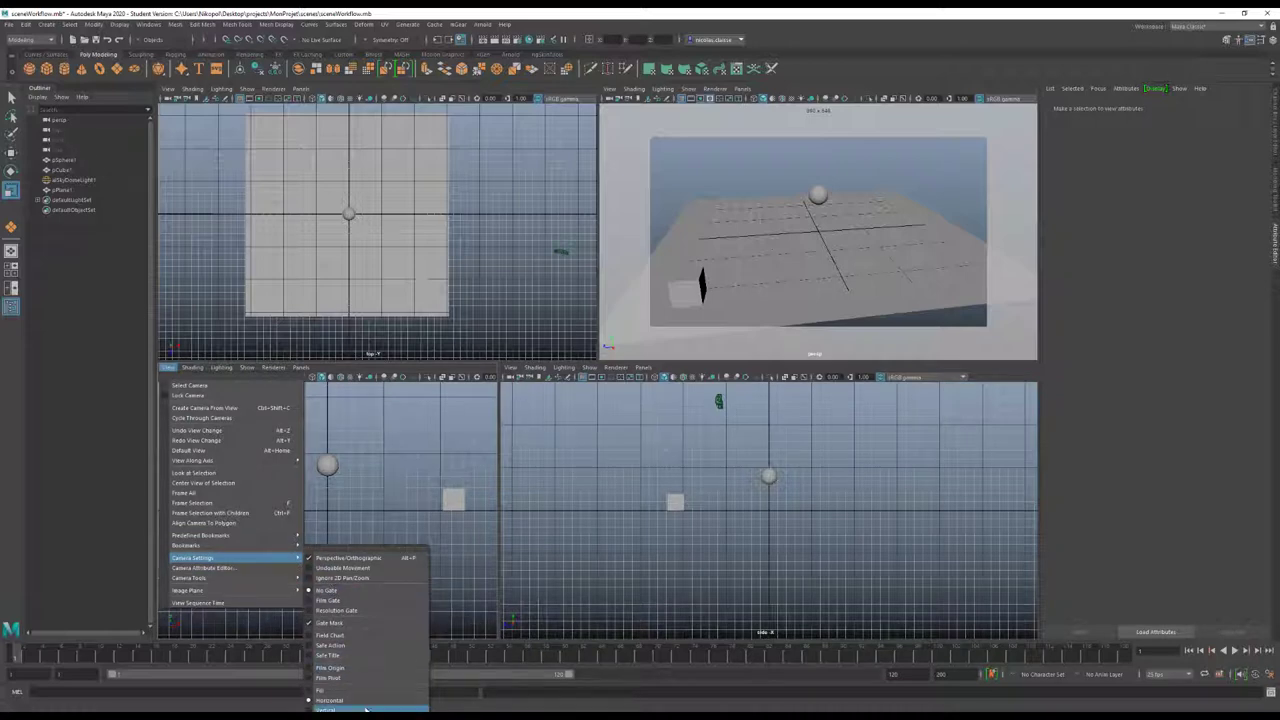
{"action": "left_click", "coordinate": [366, 709]}
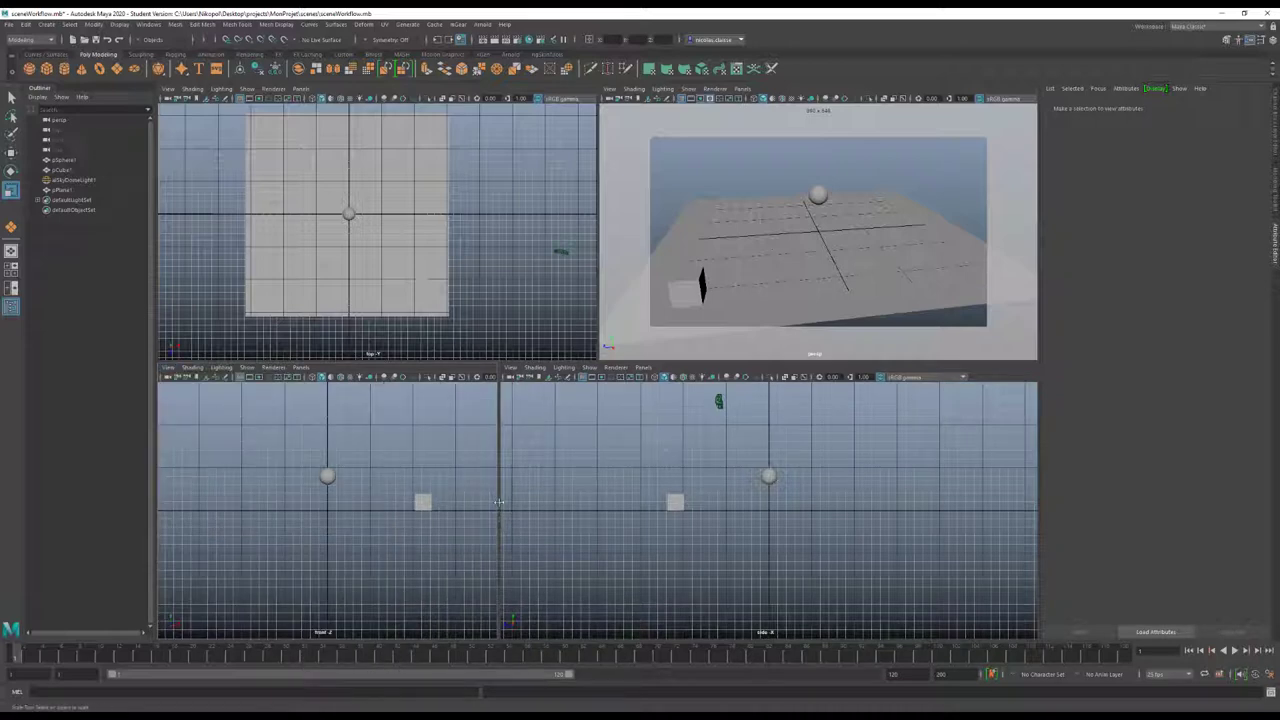
Reposition and zoom the side view, and make the front view pane wider
{"action": "mouse_move", "coordinate": [498, 504]}
{"action": "left_mouse_down"}
{"action": "mouse_move", "coordinate": [658, 514]}
{"action": "mouse_move", "coordinate": [680, 500]}
{"action": "mouse_move", "coordinate": [494, 500]}
{"action": "mouse_move", "coordinate": [522, 500]}
{"action": "left_mouse_up"}
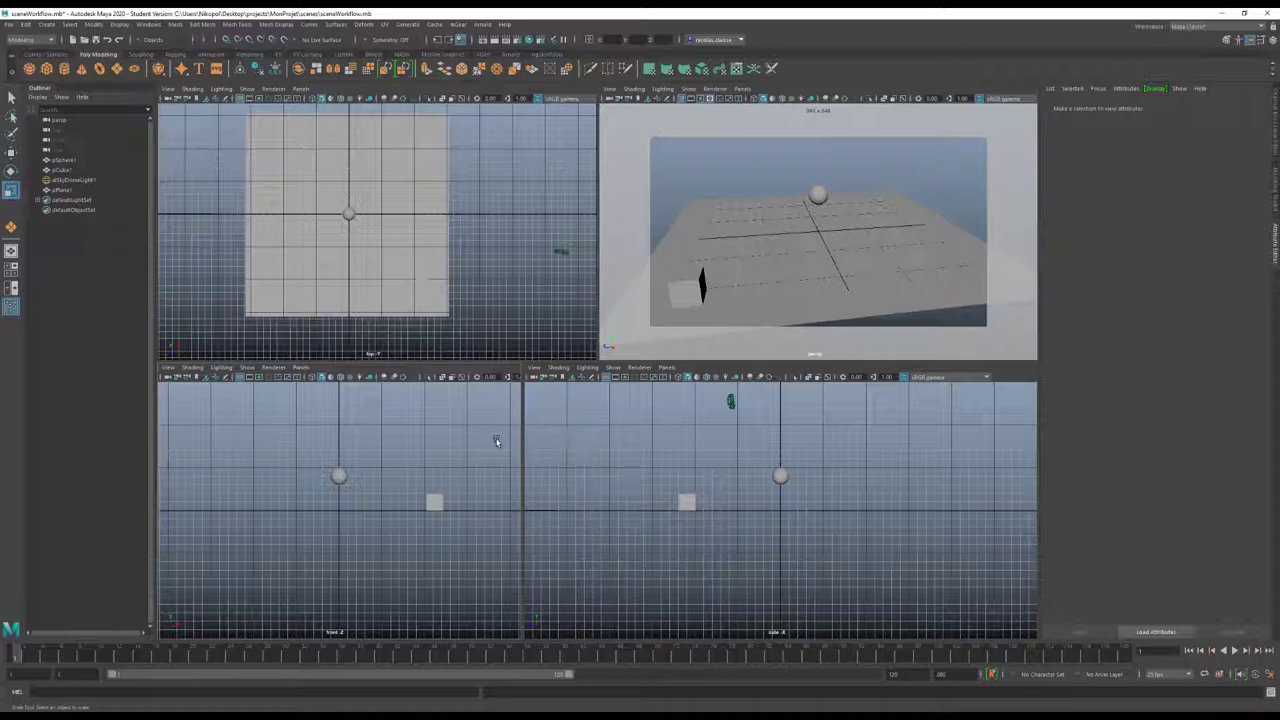
{"action": "right_click_drag", "start_coordinate": [570, 383], "coordinate": [565, 605], "text": "alt"}
{"action": "right_click_drag", "start_coordinate": [613, 510], "coordinate": [611, 505], "text": "alt"}
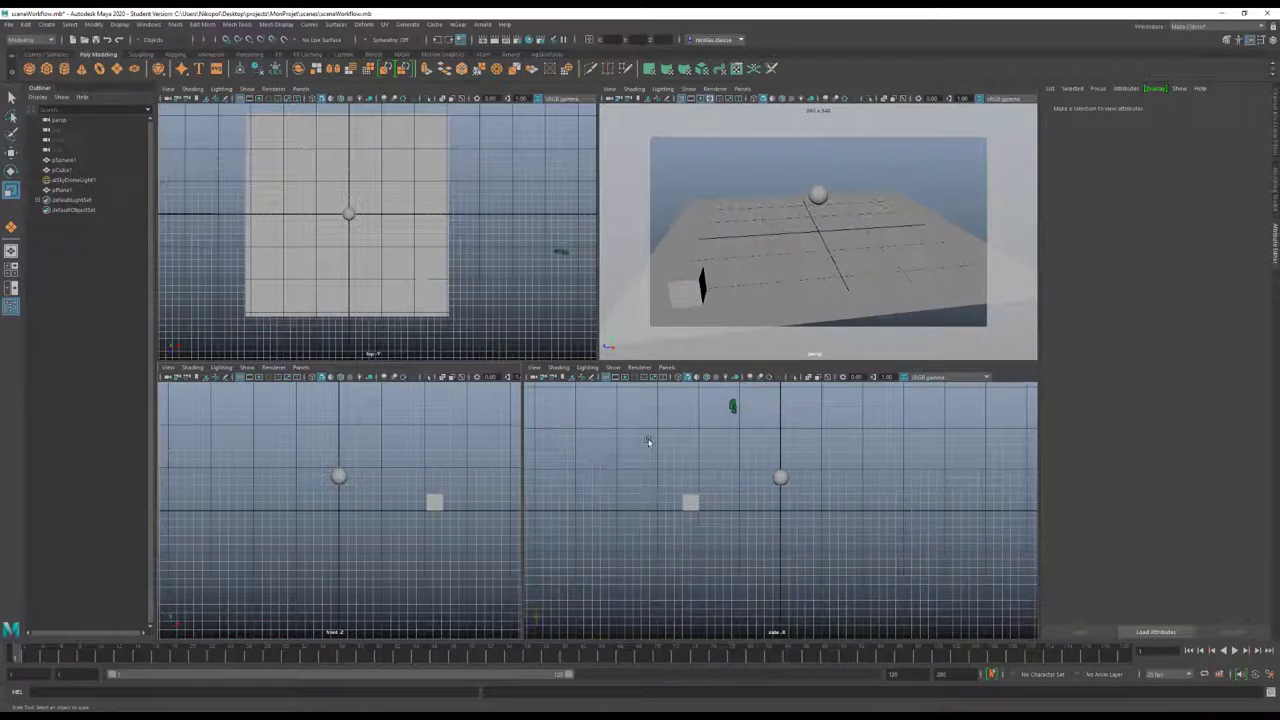
{"action": "left_click_drag", "start_coordinate": [523, 466], "coordinate": [750, 498]}
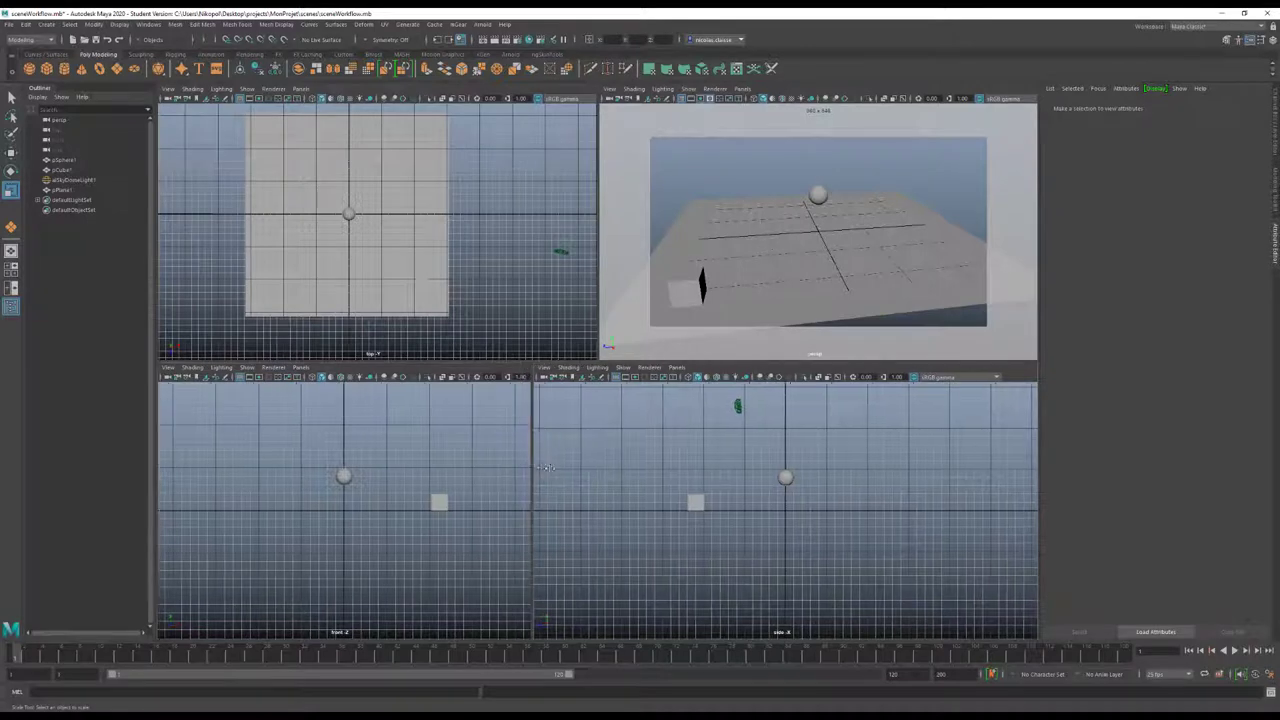
{"action": "left_click_drag", "start_coordinate": [628, 513], "coordinate": [627, 520]}
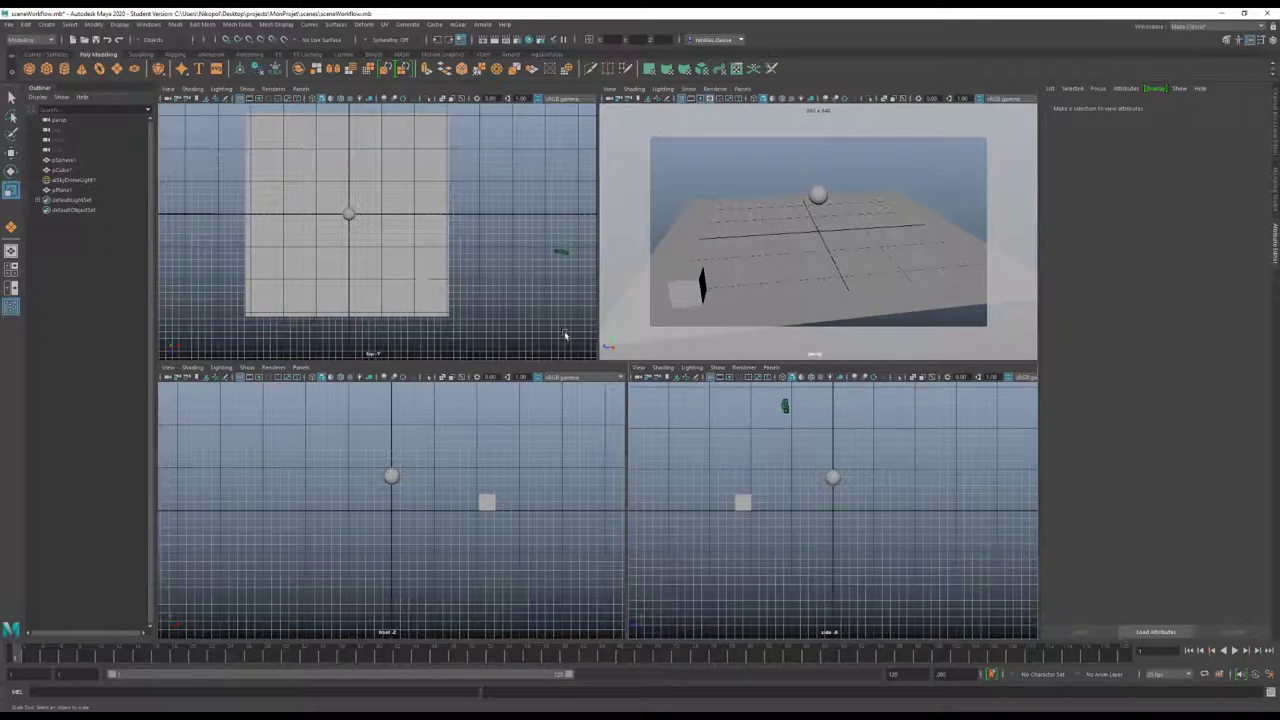
Show the side camera's attributes, select pPlane1 and maximize the perspective view
{"action": "left_click", "coordinate": [638, 367]}
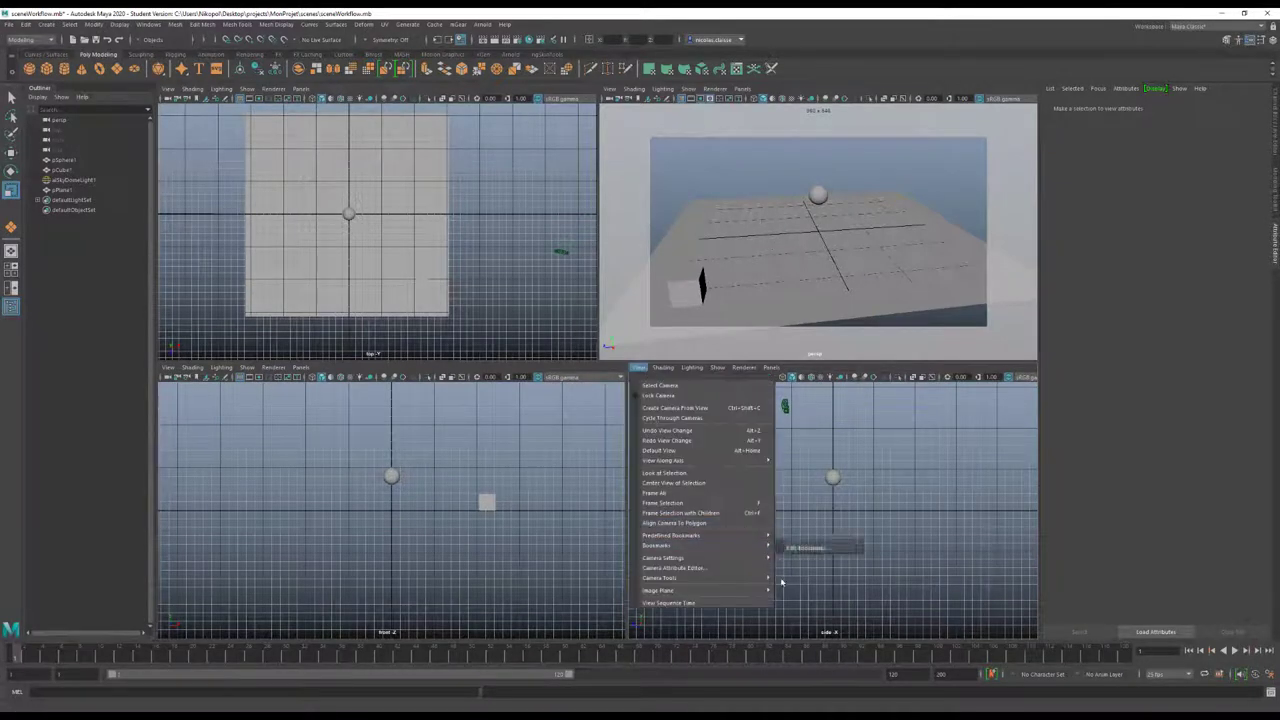
{"action": "mouse_move", "coordinate": [700, 558]}
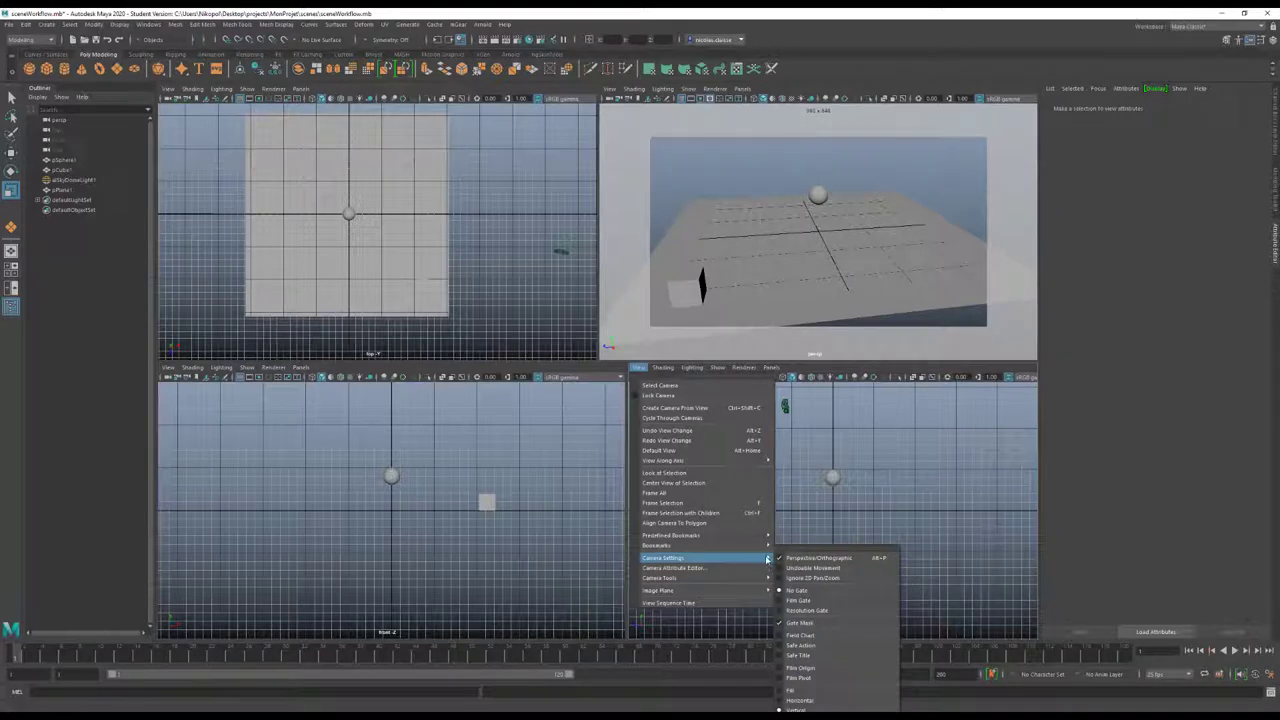
{"action": "left_click", "coordinate": [912, 453]}
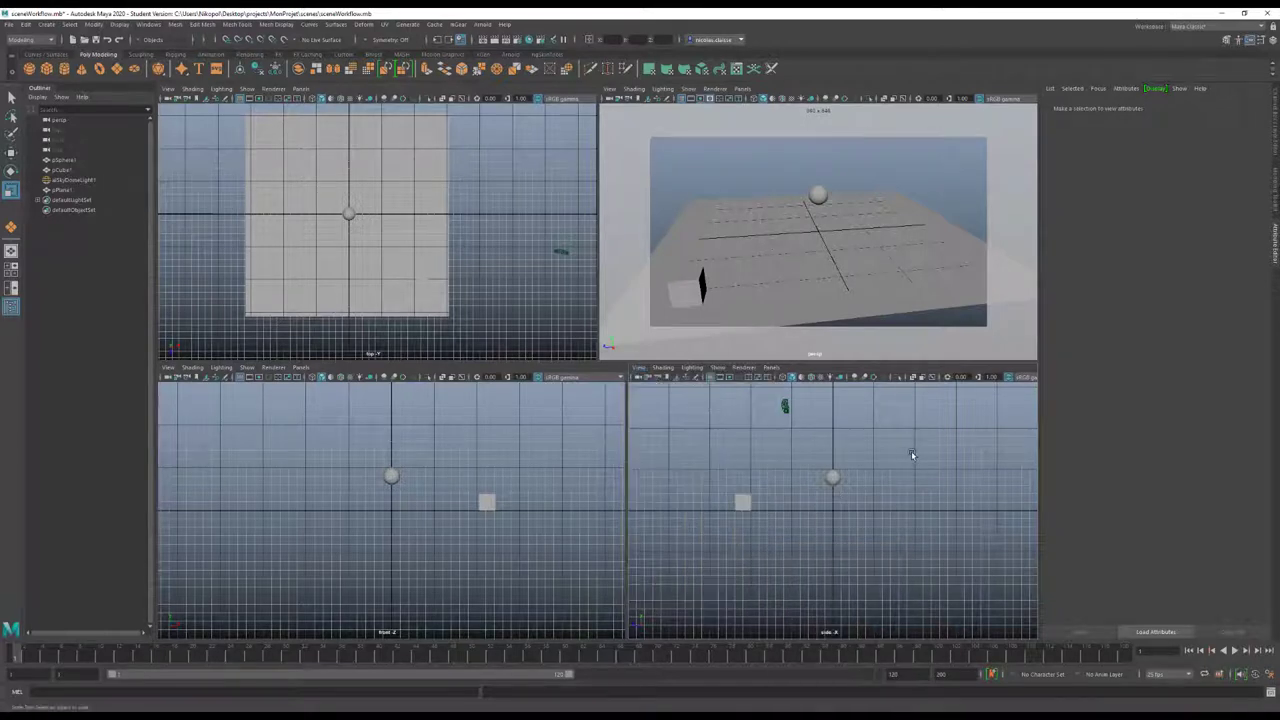
{"action": "left_click", "coordinate": [640, 370]}
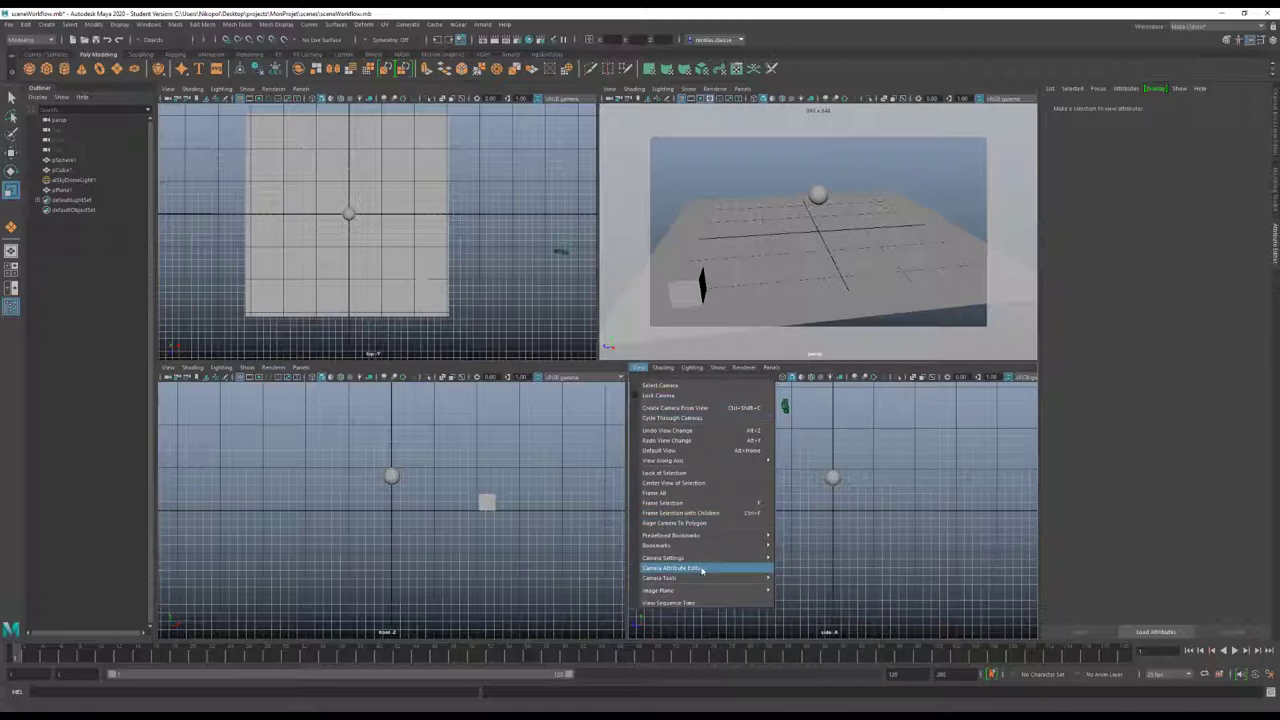
{"action": "left_click", "coordinate": [702, 568]}
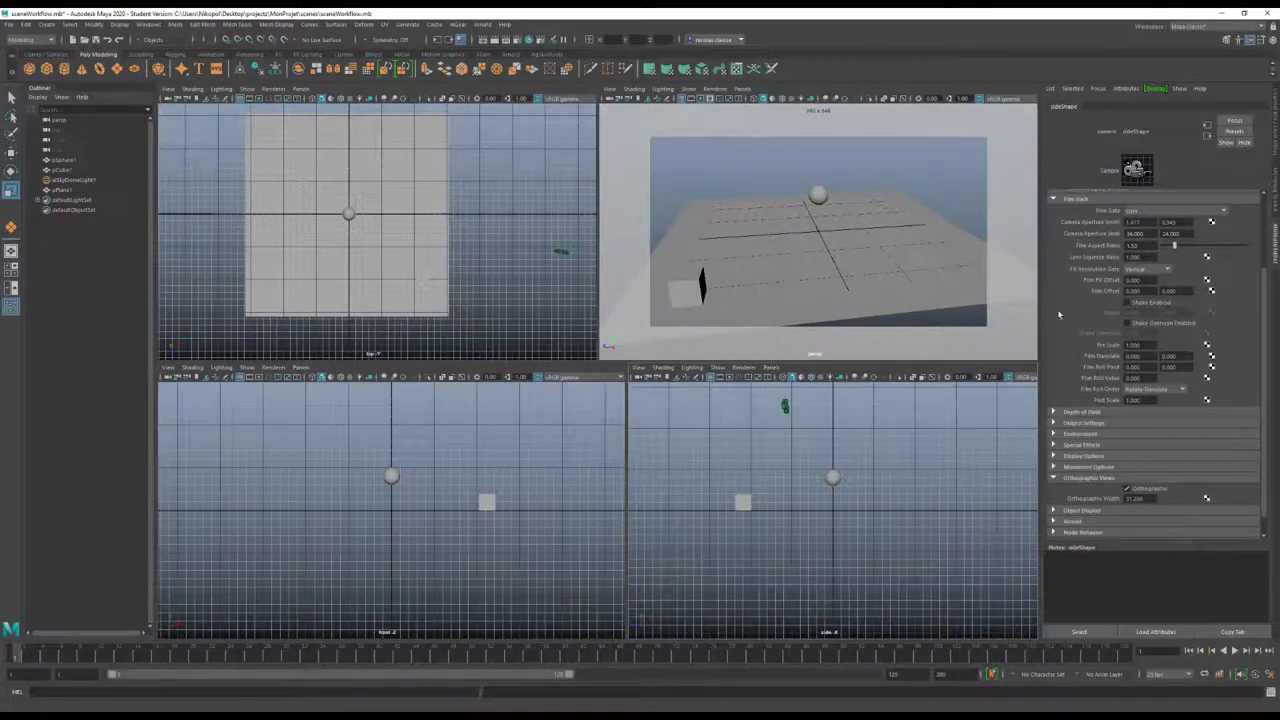
{"action": "left_click", "coordinate": [822, 270]}
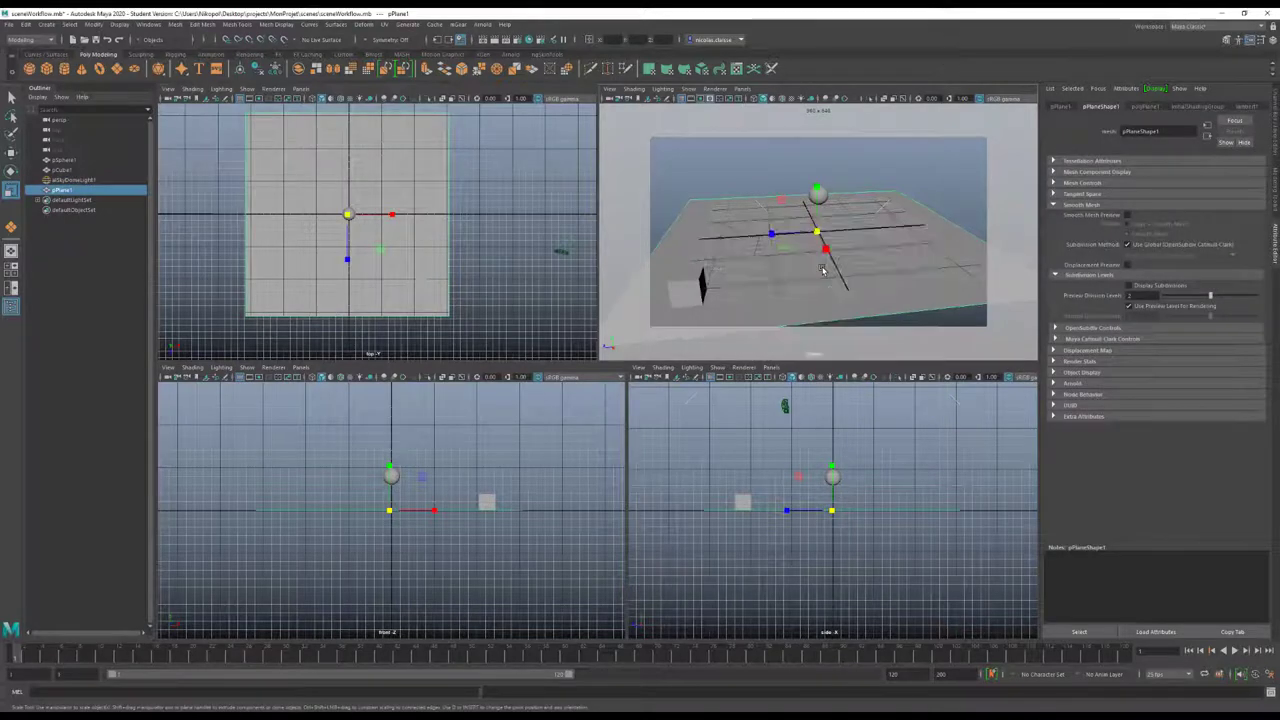
{"action": "key", "text": "space"}
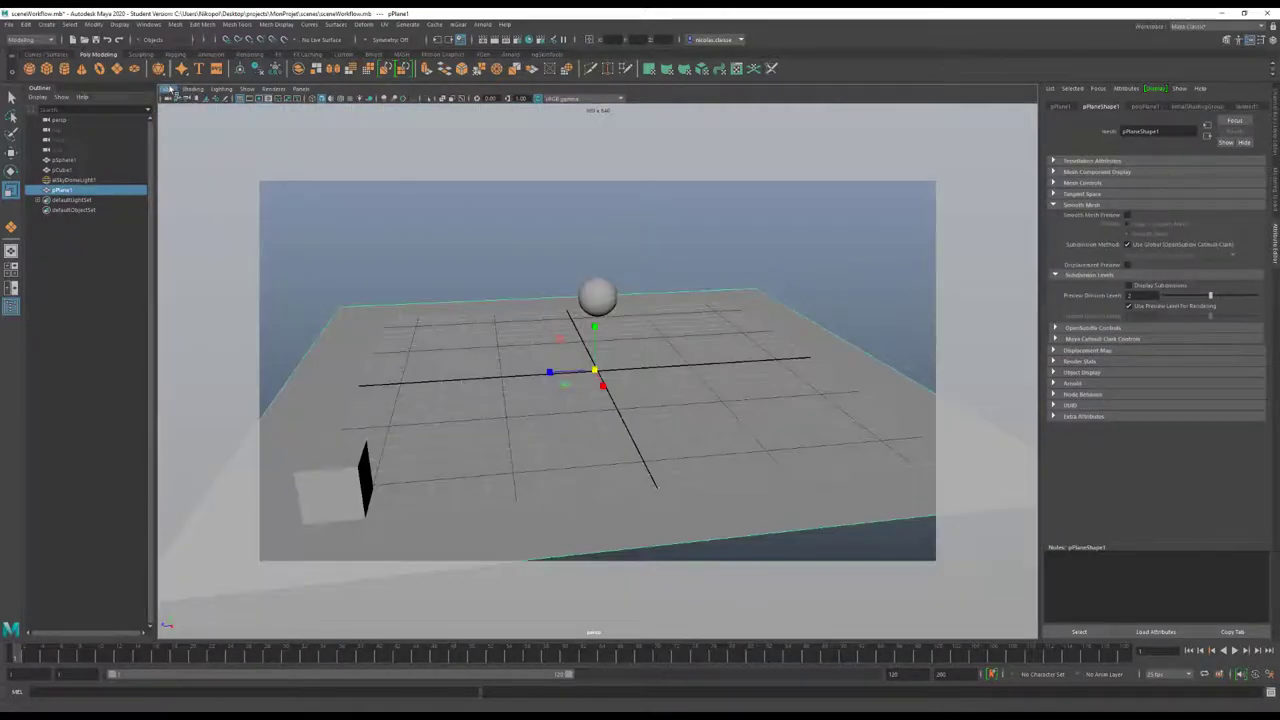
Tear off Camera Tools into a floating window, orbit with Tumble Tool, and show its settings
{"action": "left_click", "coordinate": [168, 89]}
{"action": "mouse_move", "coordinate": [190, 299]}
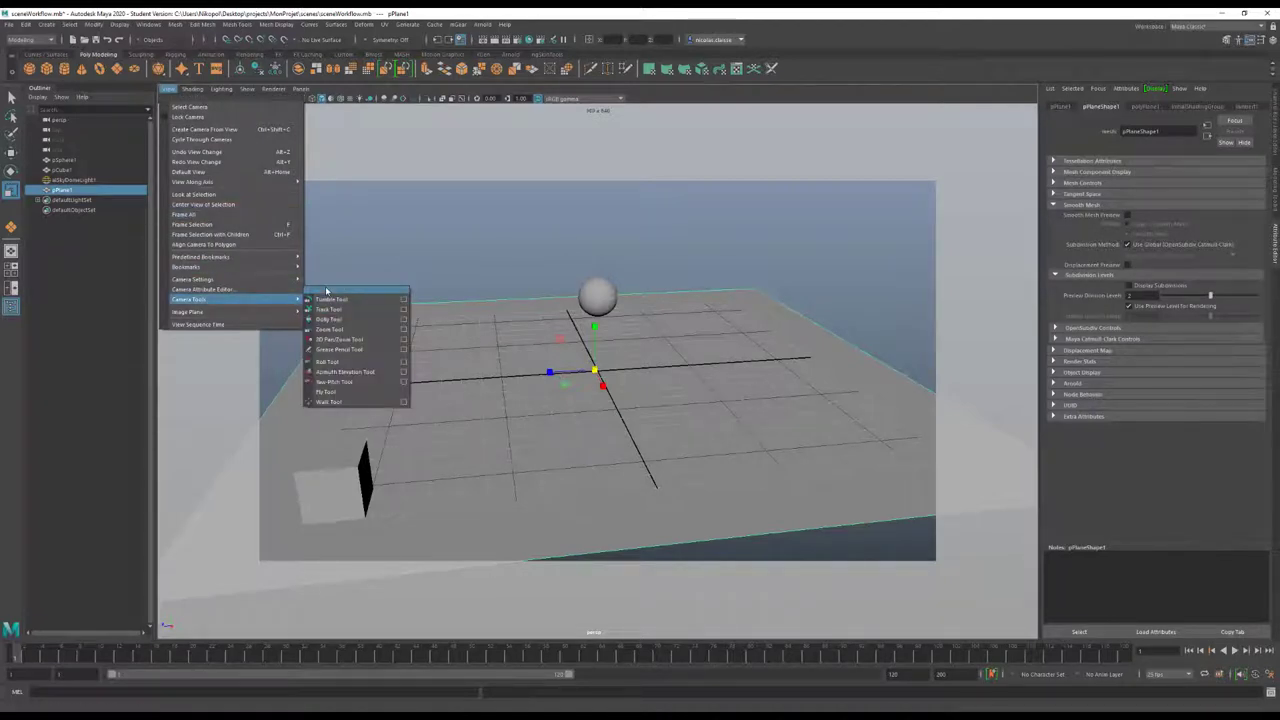
{"action": "left_click", "coordinate": [326, 291]}
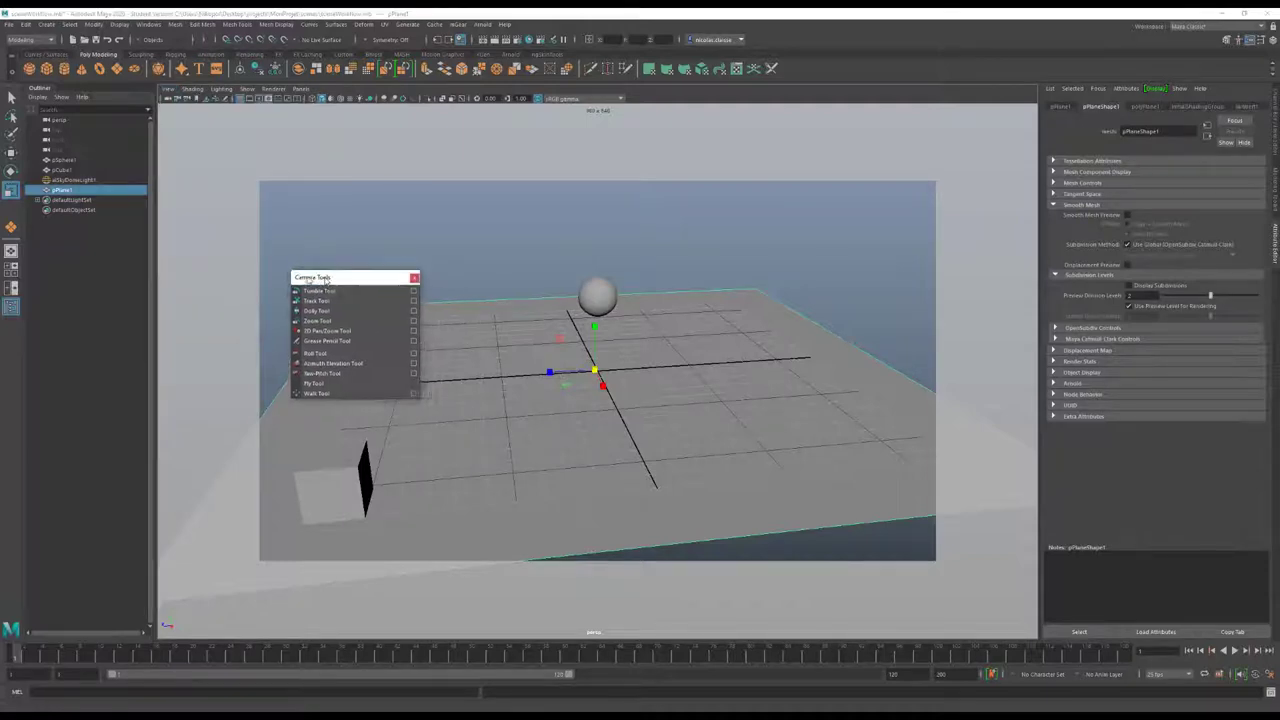
{"action": "left_click_drag", "start_coordinate": [337, 283], "coordinate": [206, 213]}
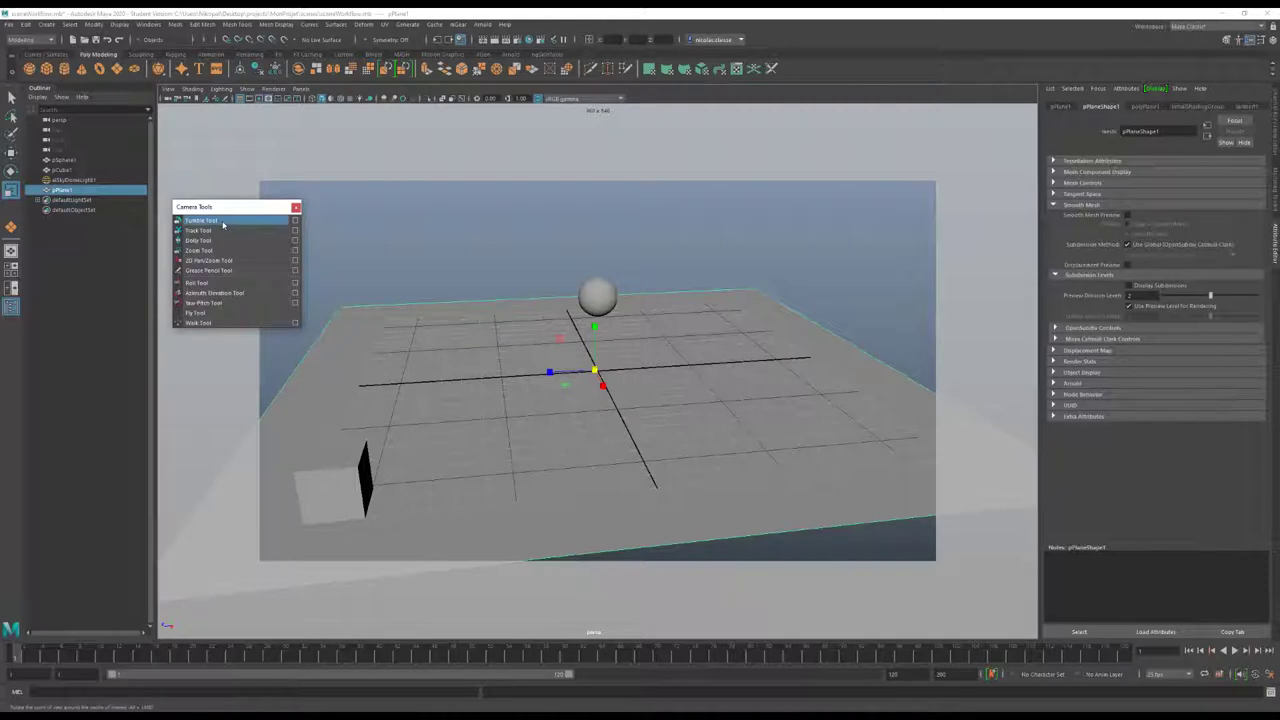
{"action": "left_click", "coordinate": [222, 225]}
{"action": "mouse_move", "coordinate": [490, 306]}
{"action": "left_mouse_down"}
{"action": "mouse_move", "coordinate": [566, 298]}
{"action": "mouse_move", "coordinate": [611, 362]}
{"action": "mouse_move", "coordinate": [547, 318]}
{"action": "left_mouse_up"}
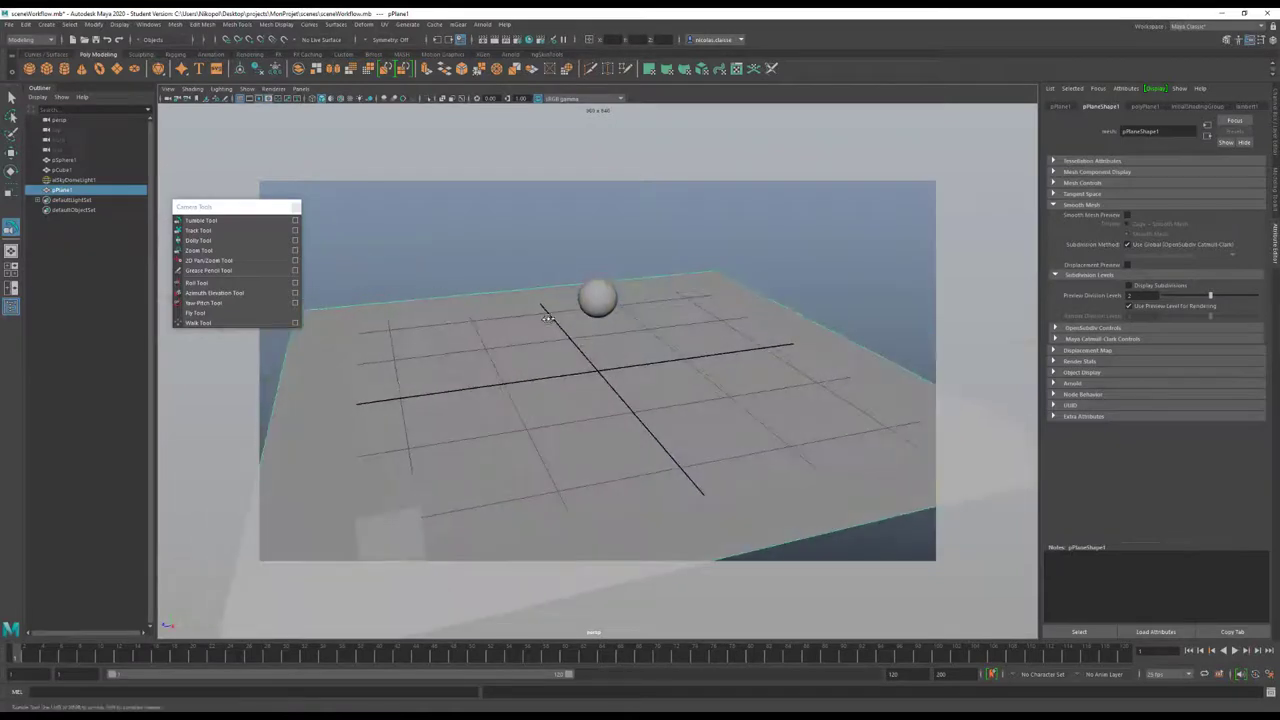
{"action": "left_click", "coordinate": [296, 220]}
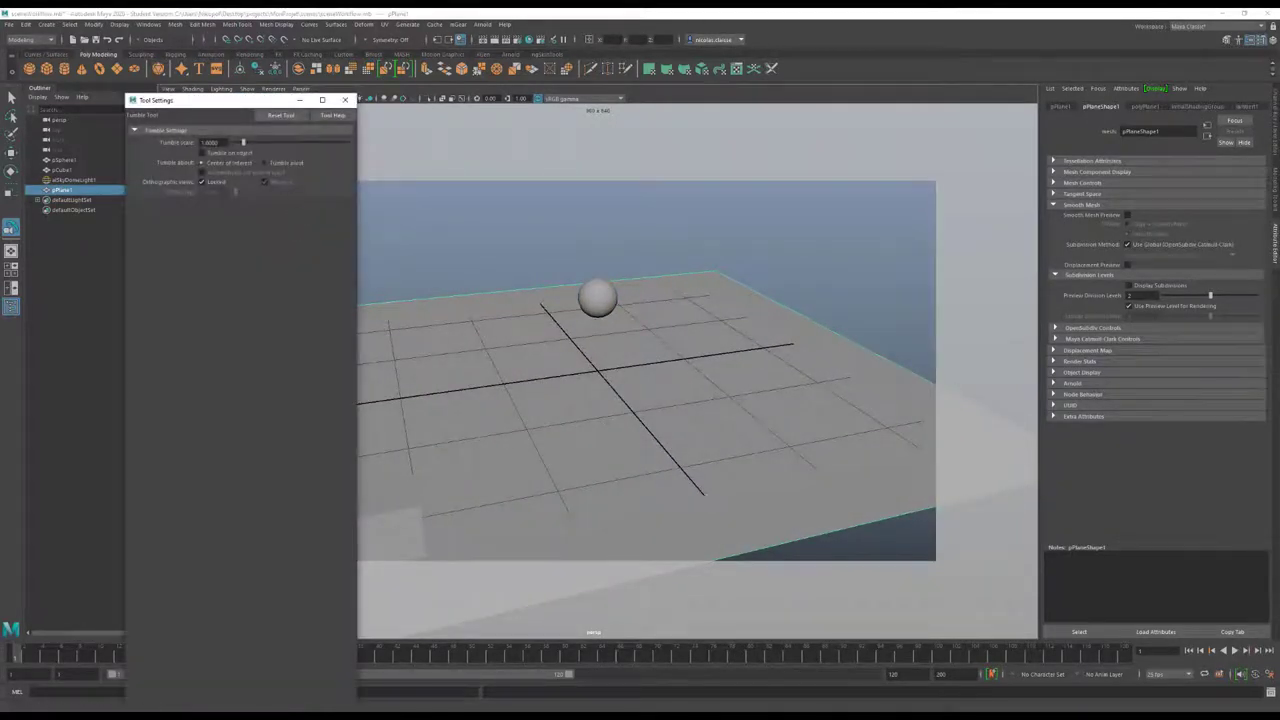
Set tumble scale to 0.1 and orbit around the sphere to test the slower speed
{"action": "left_click", "coordinate": [214, 142]}
{"action": "left_click_drag", "start_coordinate": [480, 294], "coordinate": [470, 282]}
{"action": "left_click", "coordinate": [212, 142]}
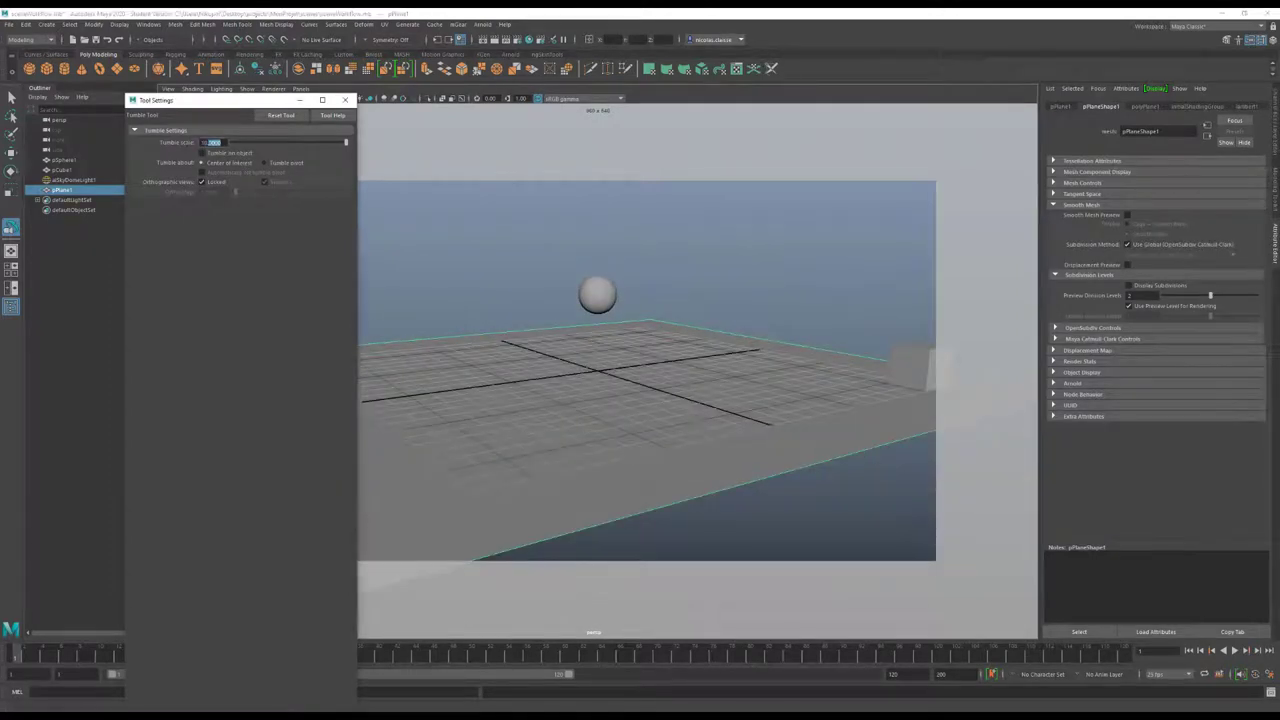
{"action": "type", "text": "1"}
{"action": "key", "text": "Return"}
{"action": "mouse_move", "coordinate": [700, 352]}
{"action": "left_mouse_down"}
{"action": "mouse_move", "coordinate": [549, 354]}
{"action": "mouse_move", "coordinate": [460, 230]}
{"action": "left_mouse_up"}
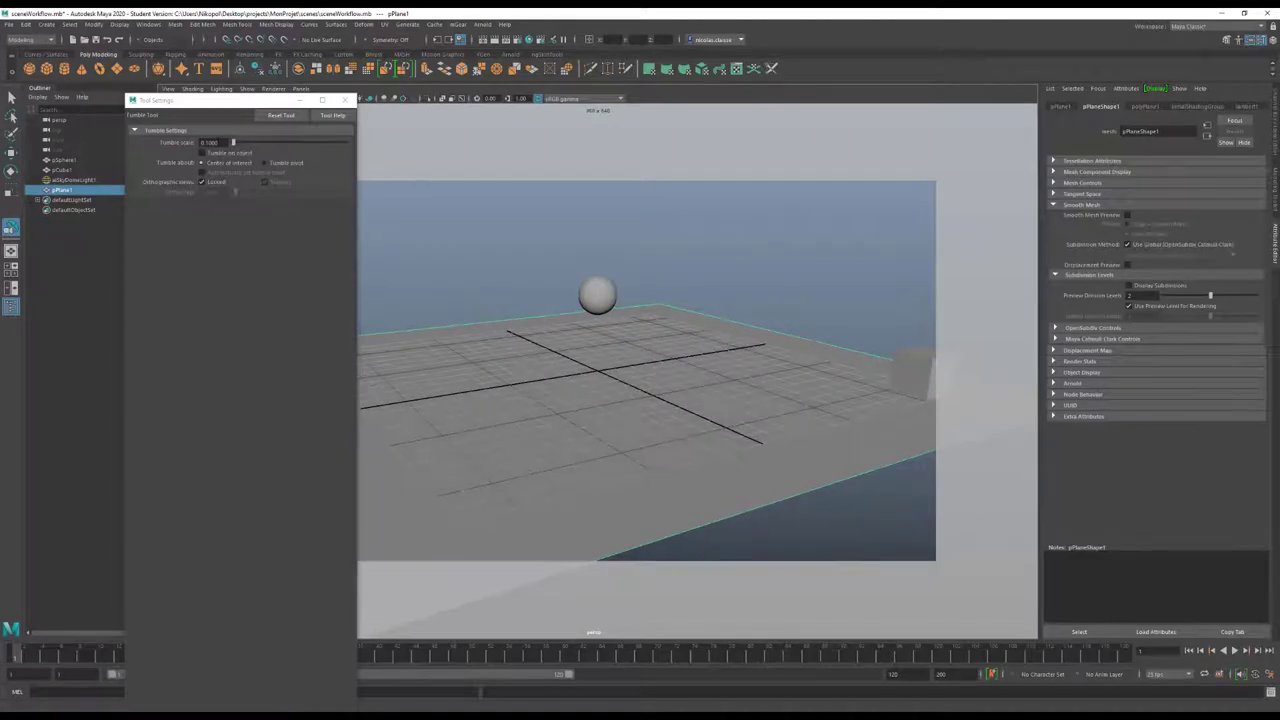
{"action": "left_click", "coordinate": [208, 142]}
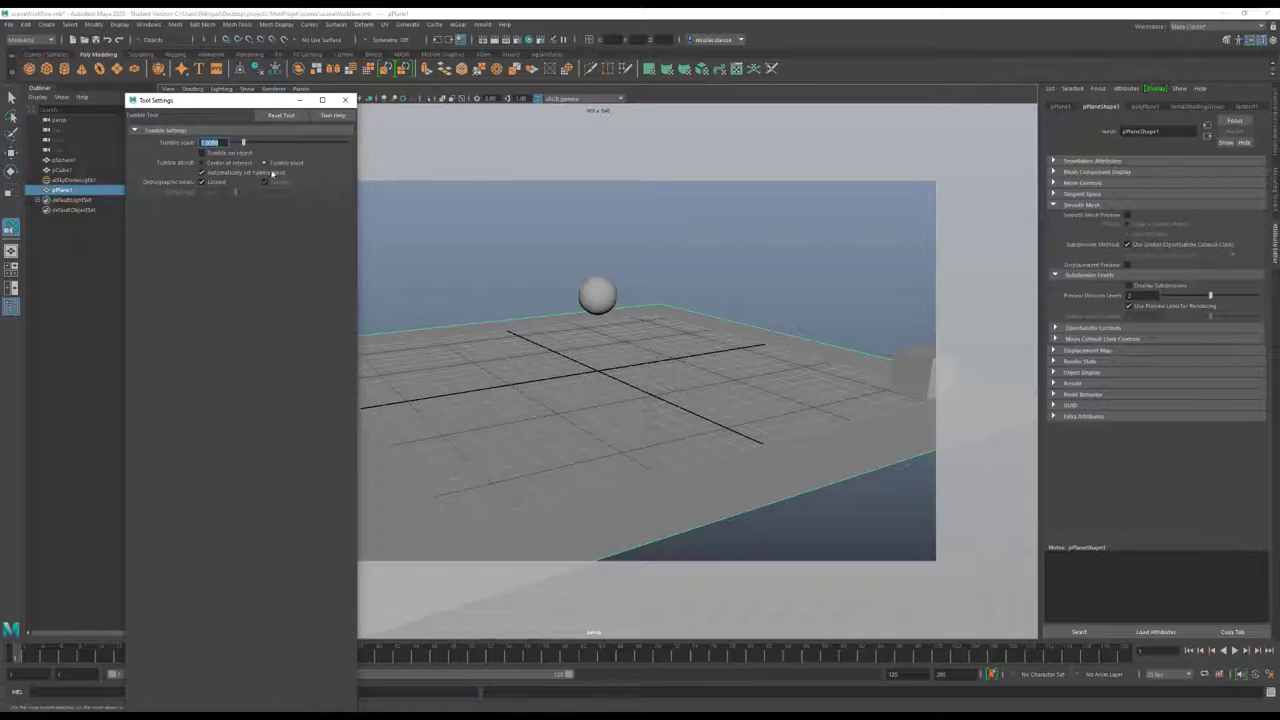
{"action": "left_click_drag", "start_coordinate": [597, 274], "coordinate": [597, 292]}
Switch the sphere to vertex mode, select a vertex, and dock Tool Settings on the left
{"action": "key", "text": "q"}
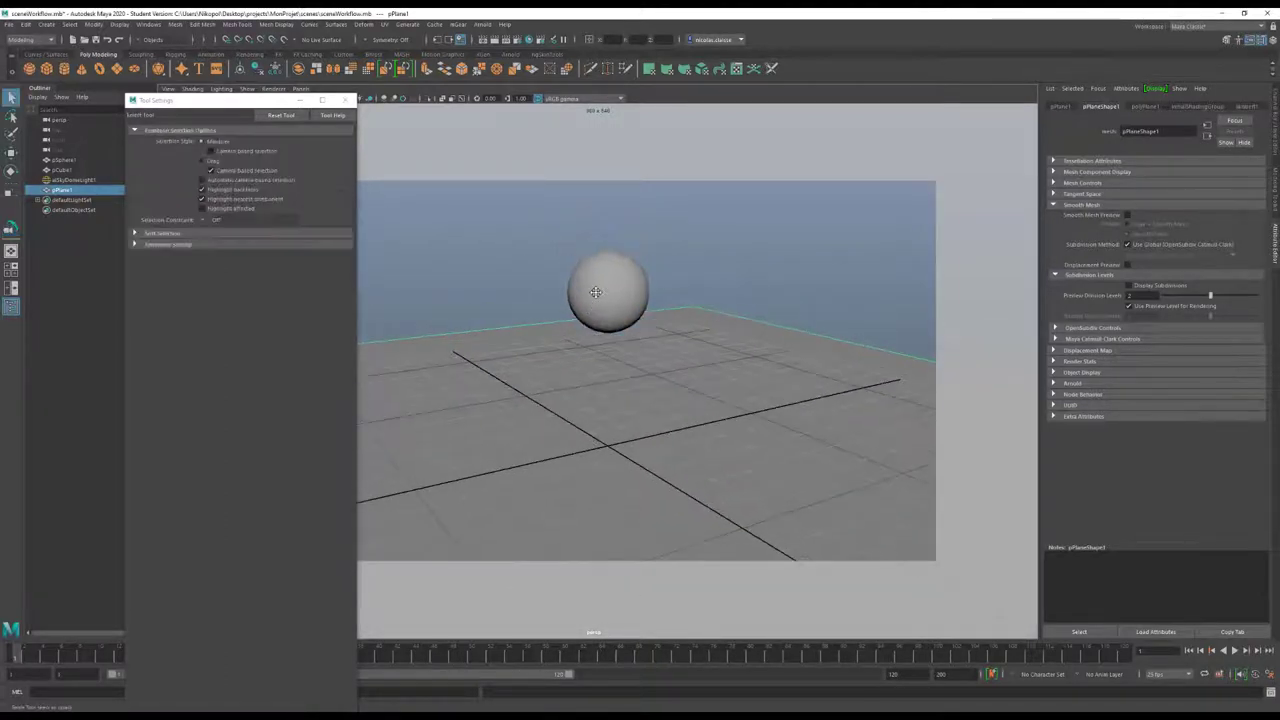
{"action": "right_click_drag", "start_coordinate": [617, 288], "coordinate": [566, 285]}
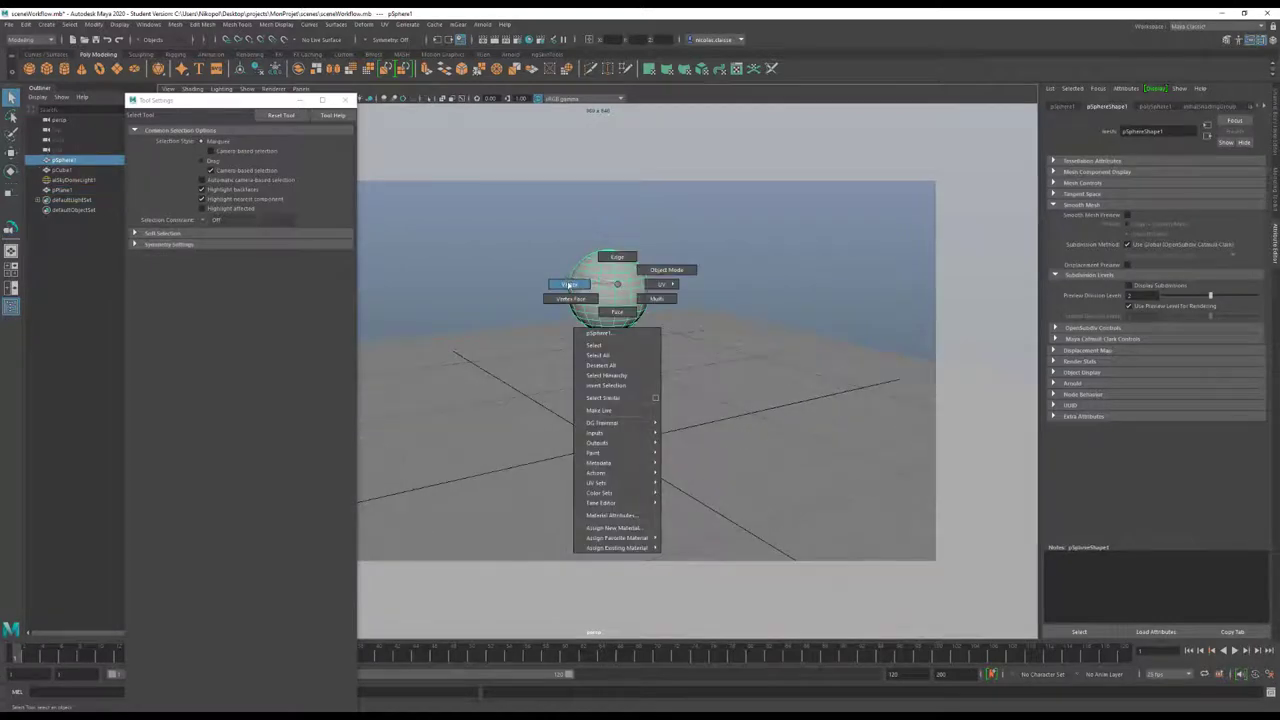
{"action": "left_click", "coordinate": [601, 277]}
{"action": "mouse_move", "coordinate": [608, 314]}
{"action": "left_mouse_down", "text": "alt"}
{"action": "mouse_move", "coordinate": [651, 349]}
{"action": "mouse_move", "coordinate": [613, 321]}
{"action": "mouse_move", "coordinate": [603, 354]}
{"action": "mouse_move", "coordinate": [626, 360]}
{"action": "mouse_move", "coordinate": [616, 344]}
{"action": "left_mouse_up", "text": "alt"}
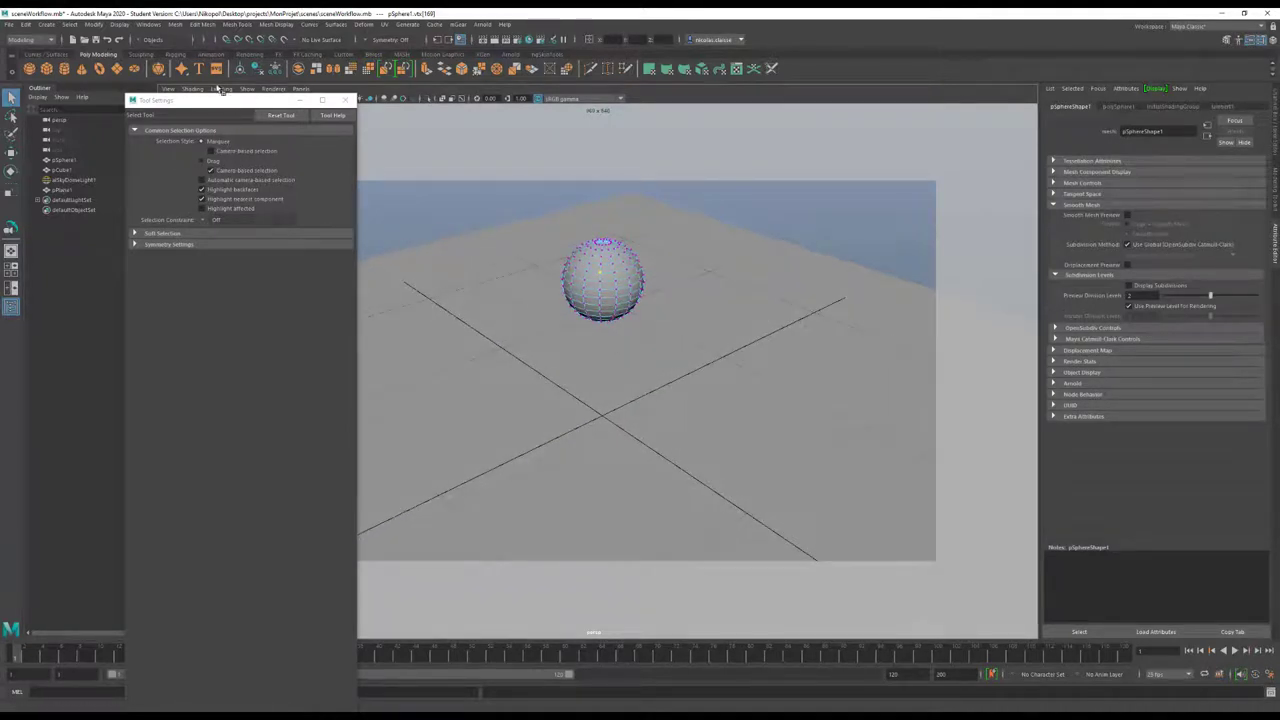
{"action": "left_click_drag", "start_coordinate": [246, 104], "coordinate": [150, 100]}
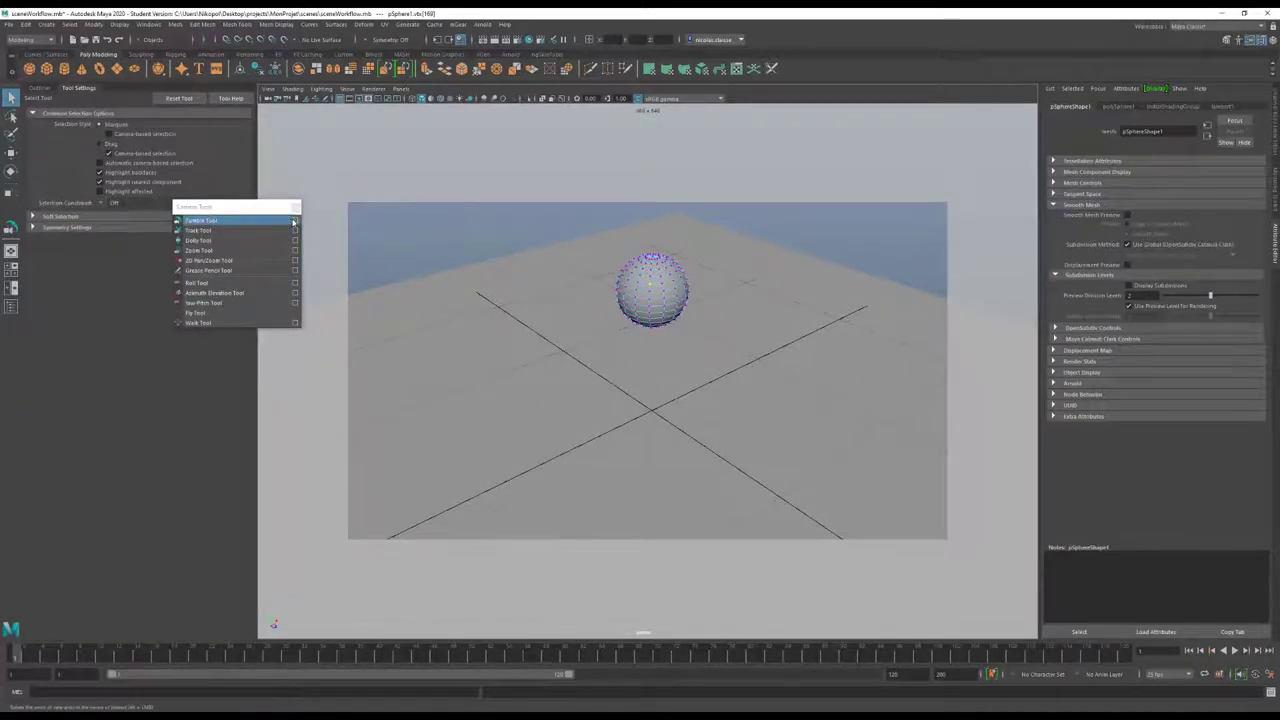
Orbit the view with Tumble about set to Center of interest, then Tumble pivot
{"action": "left_click", "coordinate": [270, 220]}
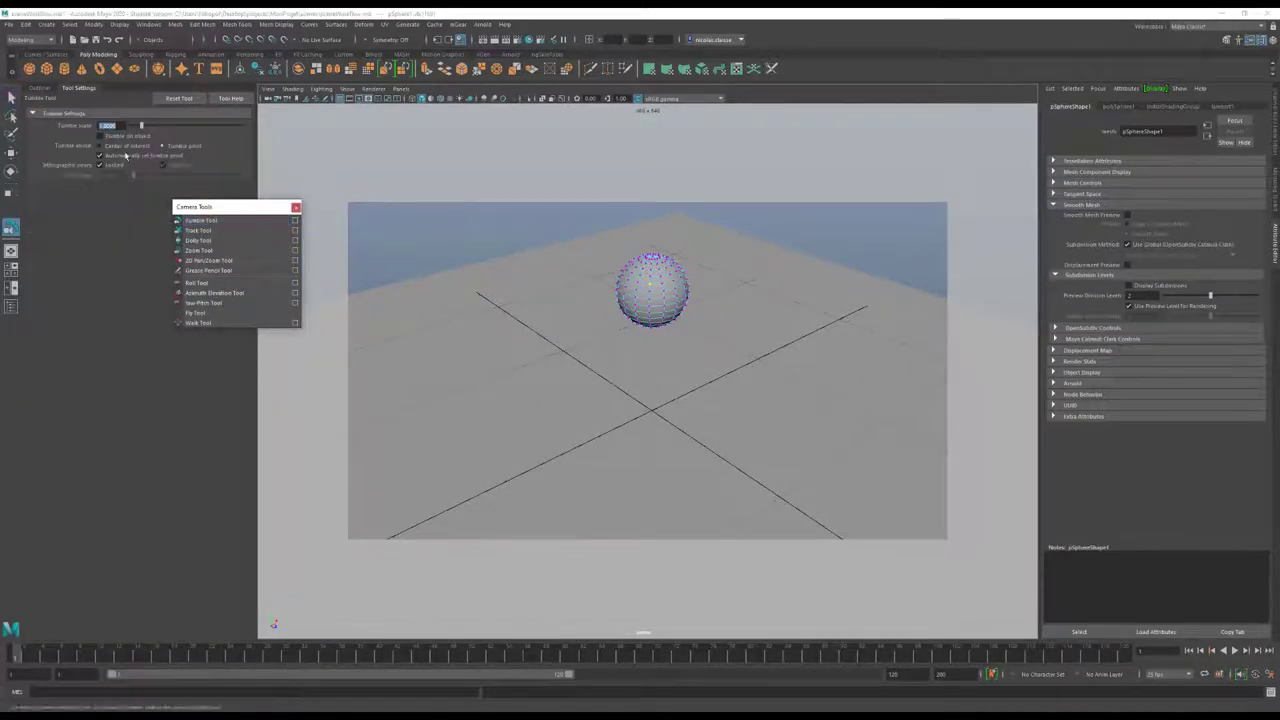
{"action": "left_click", "coordinate": [125, 147]}
{"action": "mouse_move", "coordinate": [568, 397]}
{"action": "left_mouse_down"}
{"action": "mouse_move", "coordinate": [600, 366]}
{"action": "mouse_move", "coordinate": [558, 372]}
{"action": "mouse_move", "coordinate": [597, 366]}
{"action": "mouse_move", "coordinate": [611, 346]}
{"action": "mouse_move", "coordinate": [609, 377]}
{"action": "mouse_move", "coordinate": [629, 329]}
{"action": "mouse_move", "coordinate": [637, 374]}
{"action": "mouse_move", "coordinate": [651, 360]}
{"action": "mouse_move", "coordinate": [614, 361]}
{"action": "mouse_move", "coordinate": [632, 370]}
{"action": "left_mouse_up"}
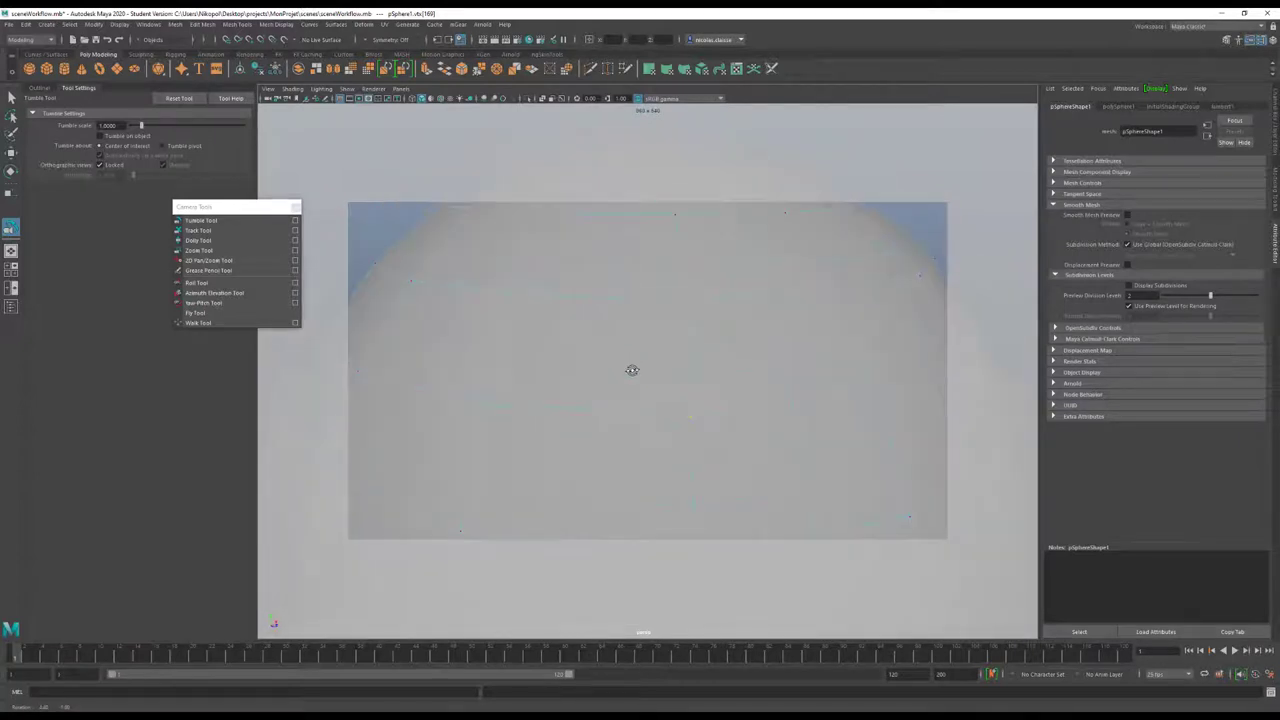
{"action": "left_click", "coordinate": [172, 146]}
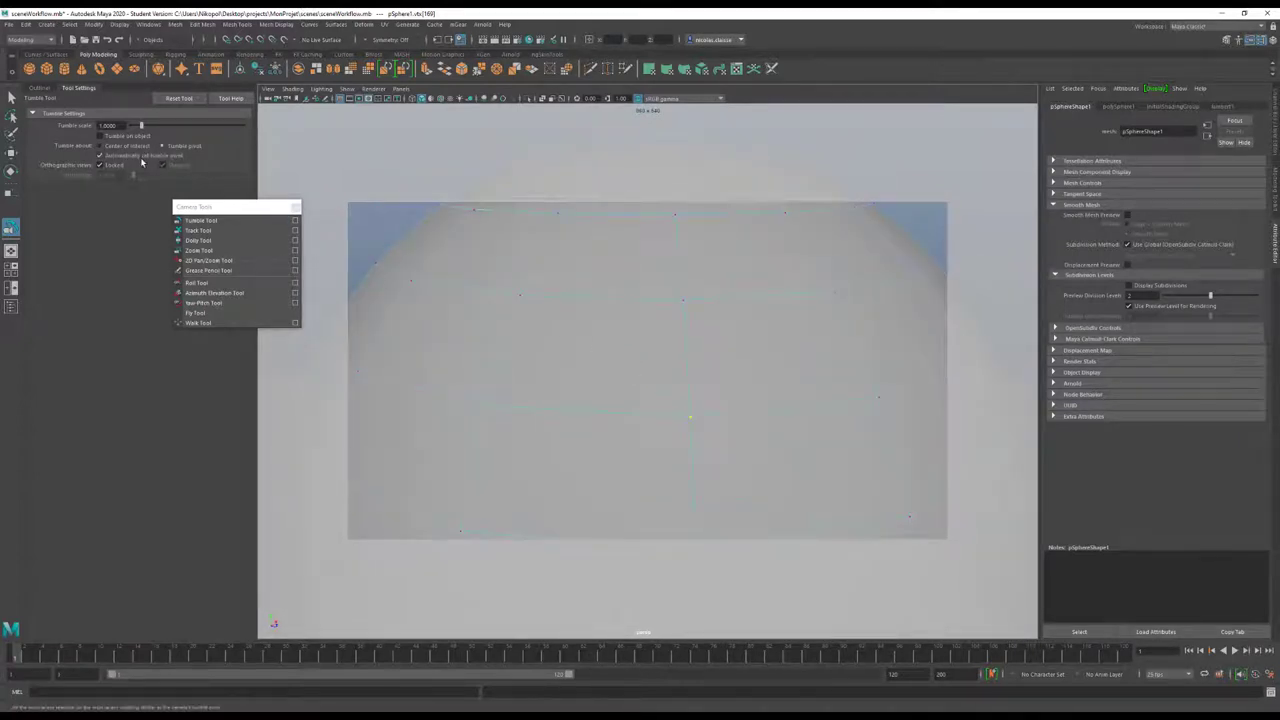
{"action": "mouse_move", "coordinate": [677, 437]}
{"action": "left_mouse_down"}
{"action": "mouse_move", "coordinate": [691, 429]}
{"action": "mouse_move", "coordinate": [646, 429]}
{"action": "mouse_move", "coordinate": [675, 468]}
{"action": "mouse_move", "coordinate": [720, 449]}
{"action": "mouse_move", "coordinate": [714, 420]}
{"action": "mouse_move", "coordinate": [674, 437]}
{"action": "mouse_move", "coordinate": [714, 454]}
{"action": "mouse_move", "coordinate": [703, 434]}
{"action": "left_mouse_up"}
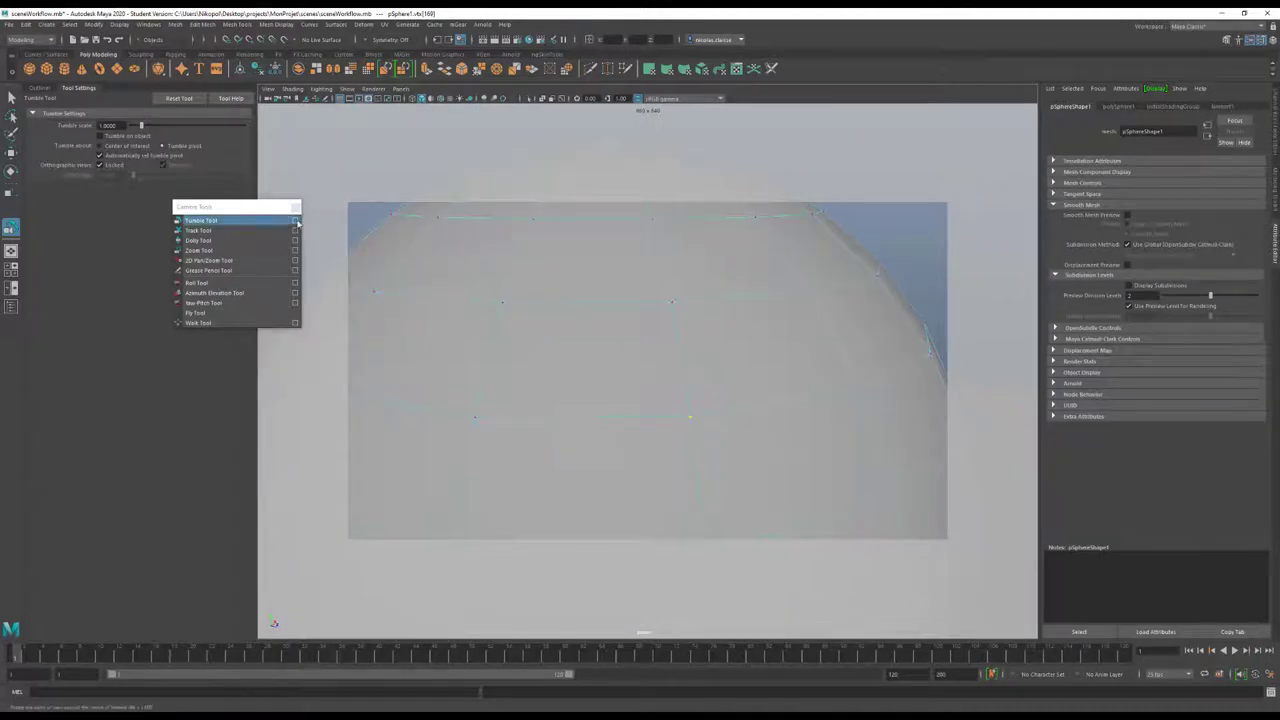
Reset the Tumble Tool to defaults and return the sphere to object mode
{"action": "left_click", "coordinate": [180, 99]}
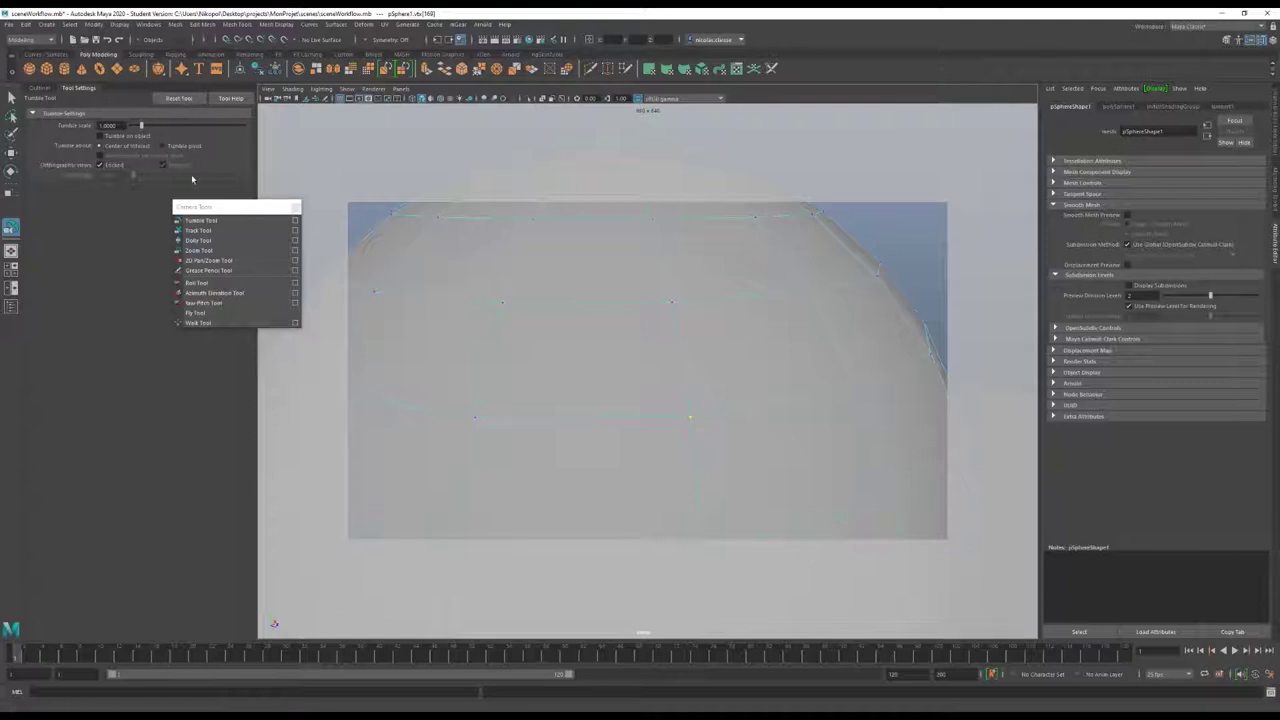
{"action": "scroll", "coordinate": [427, 281], "scroll_direction": "down", "scroll_amount": 5}
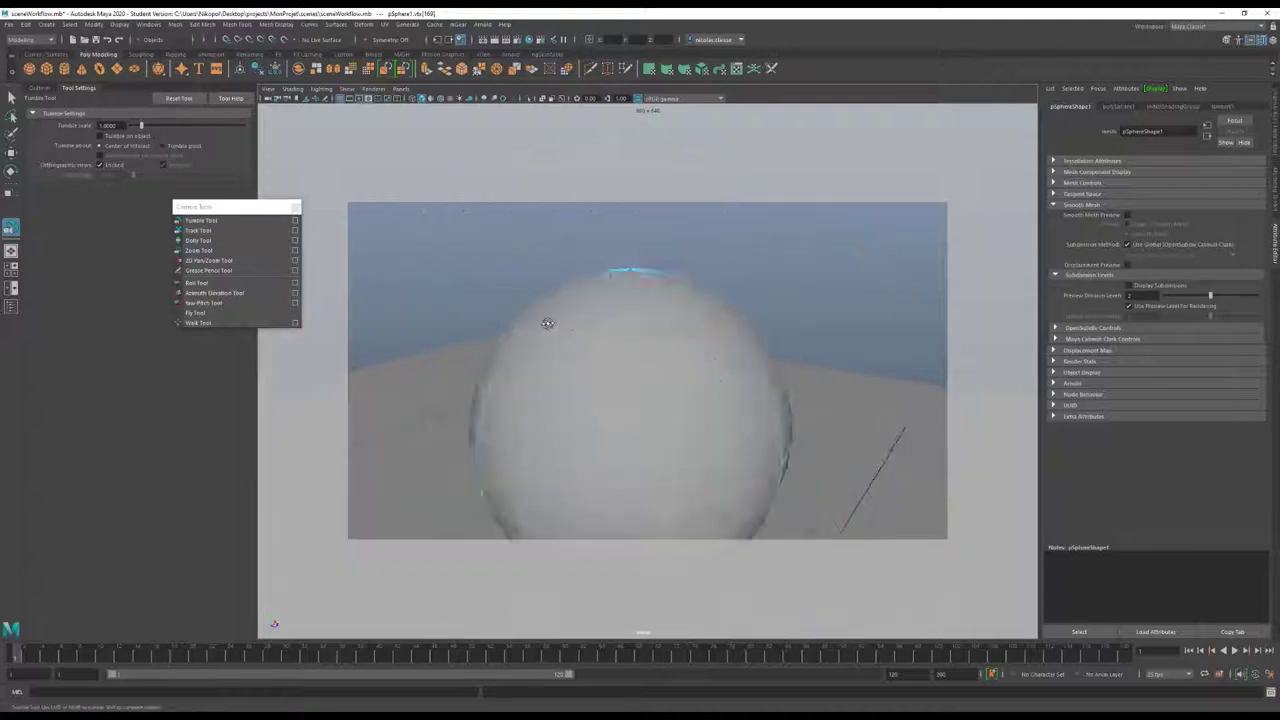
{"action": "right_click_drag", "start_coordinate": [615, 374], "coordinate": [641, 360]}
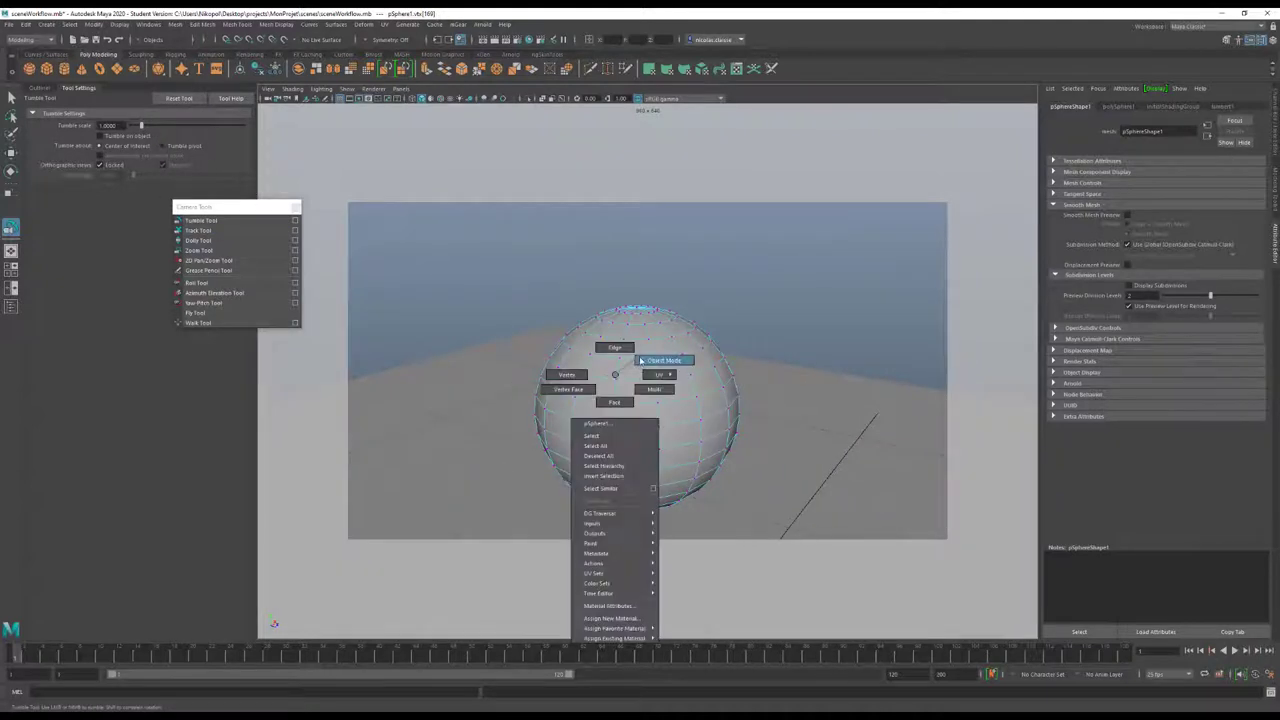
{"action": "left_click", "coordinate": [641, 360]}
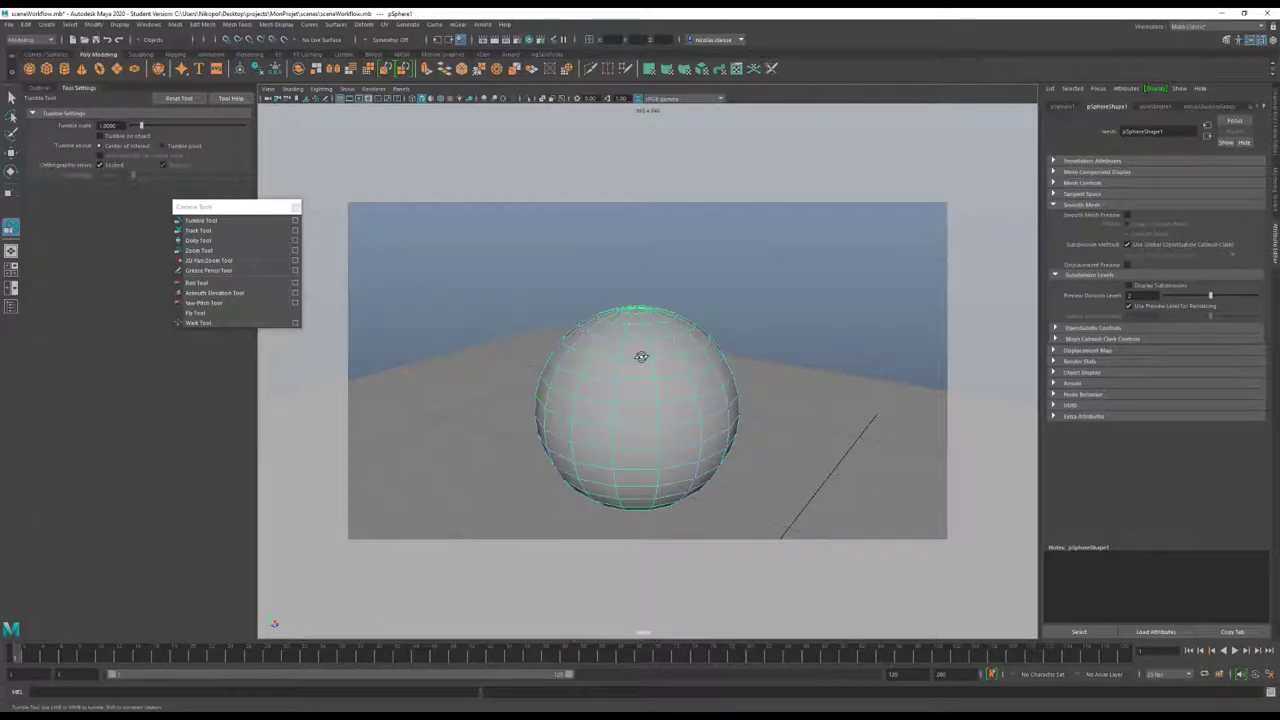
Pan the sphere right with the Track Tool and dolly in with the Dolly Tool
{"action": "left_click", "coordinate": [237, 233]}
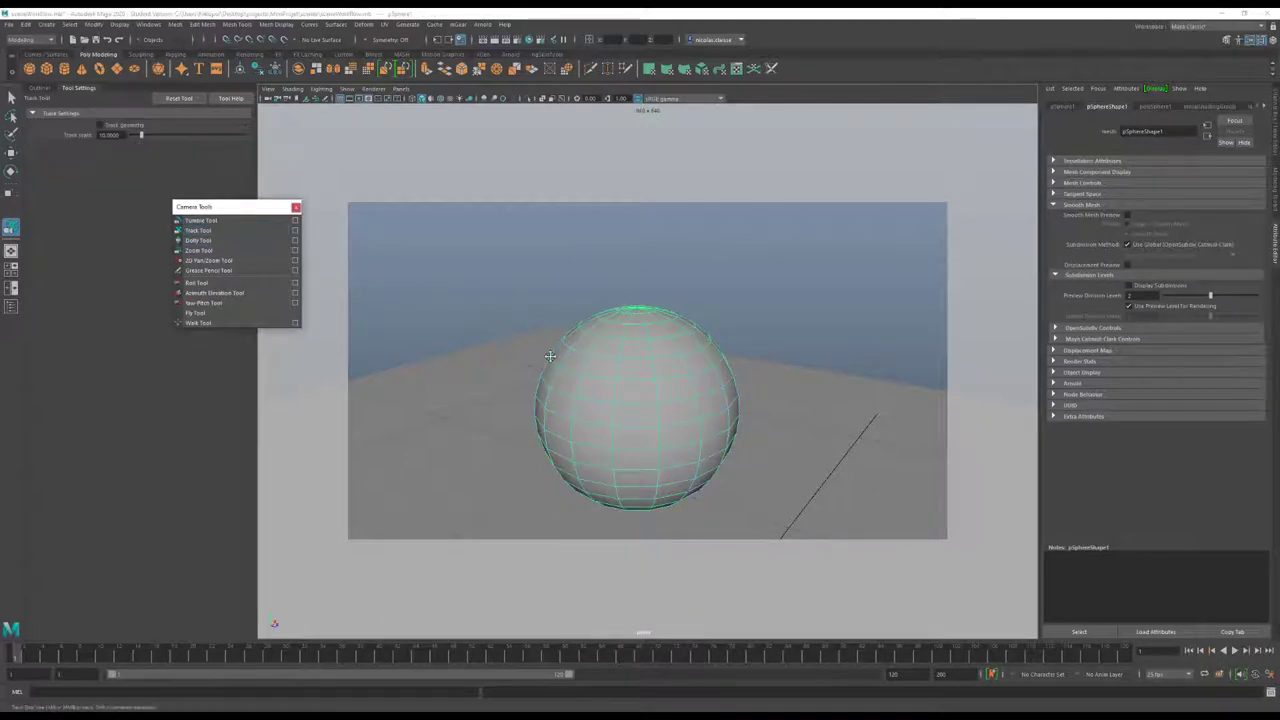
{"action": "mouse_move", "coordinate": [551, 357]}
{"action": "left_mouse_down"}
{"action": "mouse_move", "coordinate": [569, 354]}
{"action": "mouse_move", "coordinate": [548, 336]}
{"action": "mouse_move", "coordinate": [571, 357]}
{"action": "left_mouse_up"}
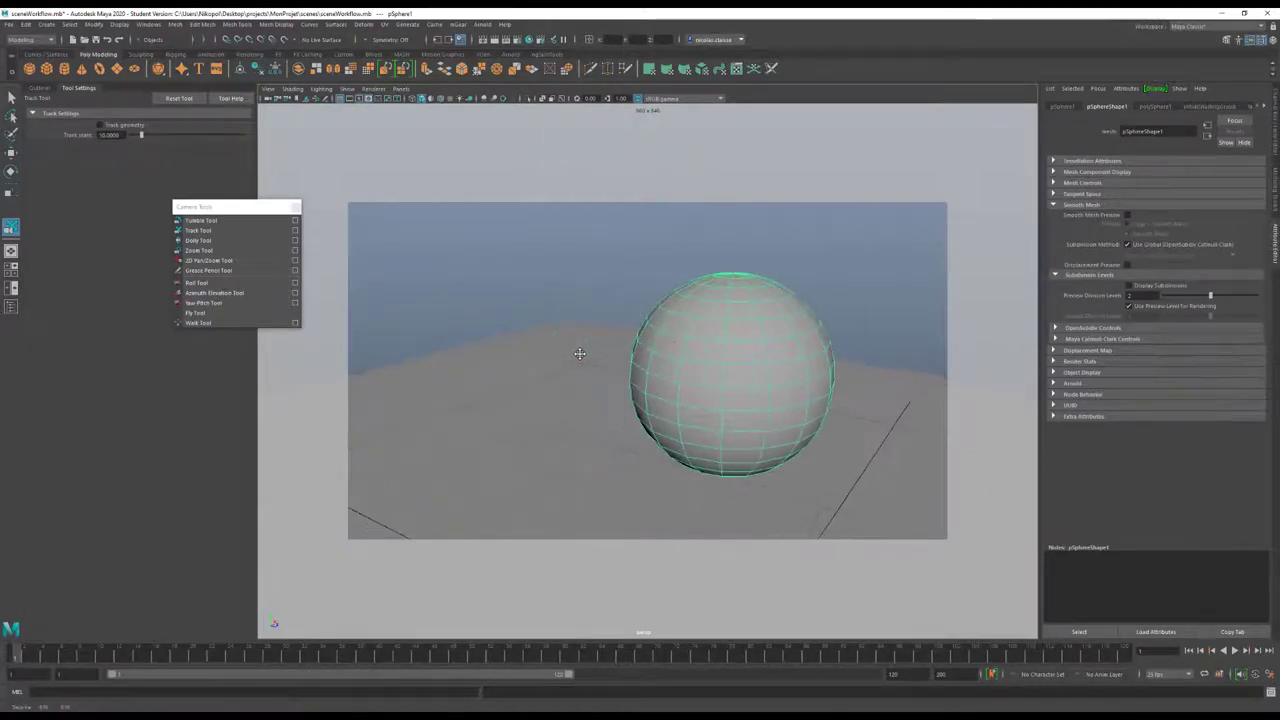
{"action": "left_click", "coordinate": [265, 244]}
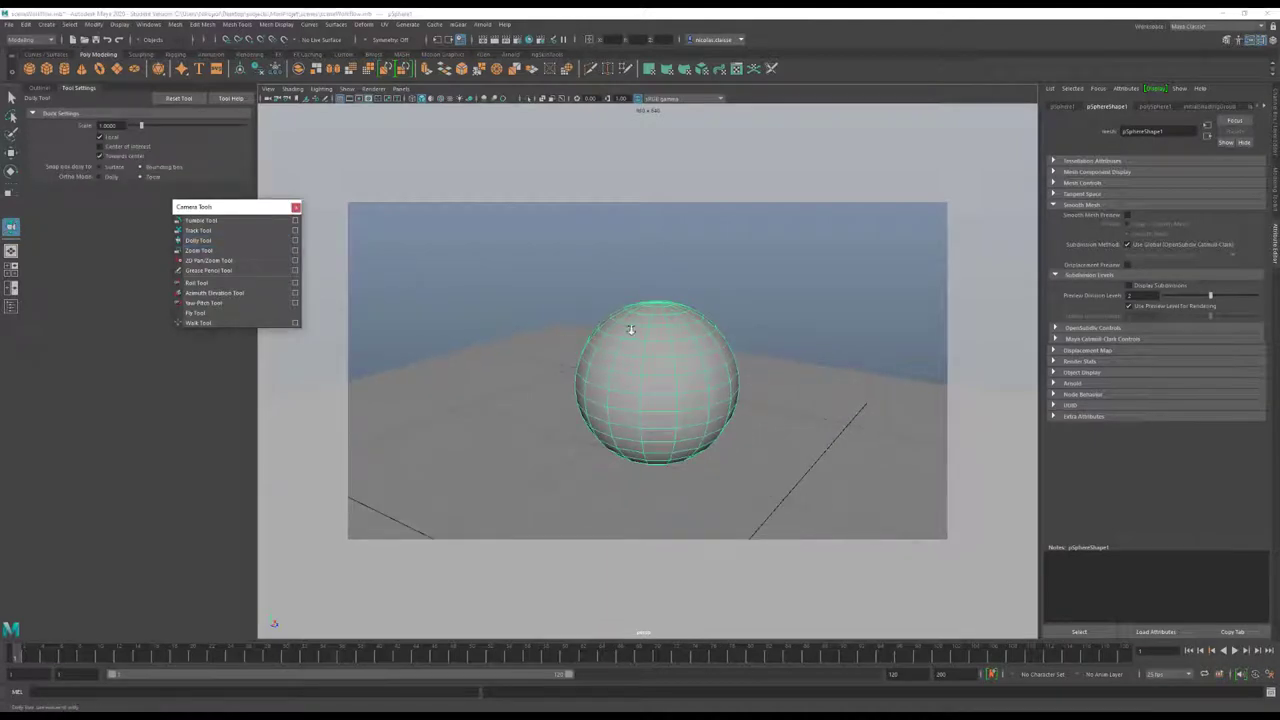
{"action": "mouse_move", "coordinate": [626, 363]}
{"action": "left_mouse_down"}
{"action": "mouse_move", "coordinate": [660, 510]}
{"action": "mouse_move", "coordinate": [660, 378]}
{"action": "left_mouse_up"}
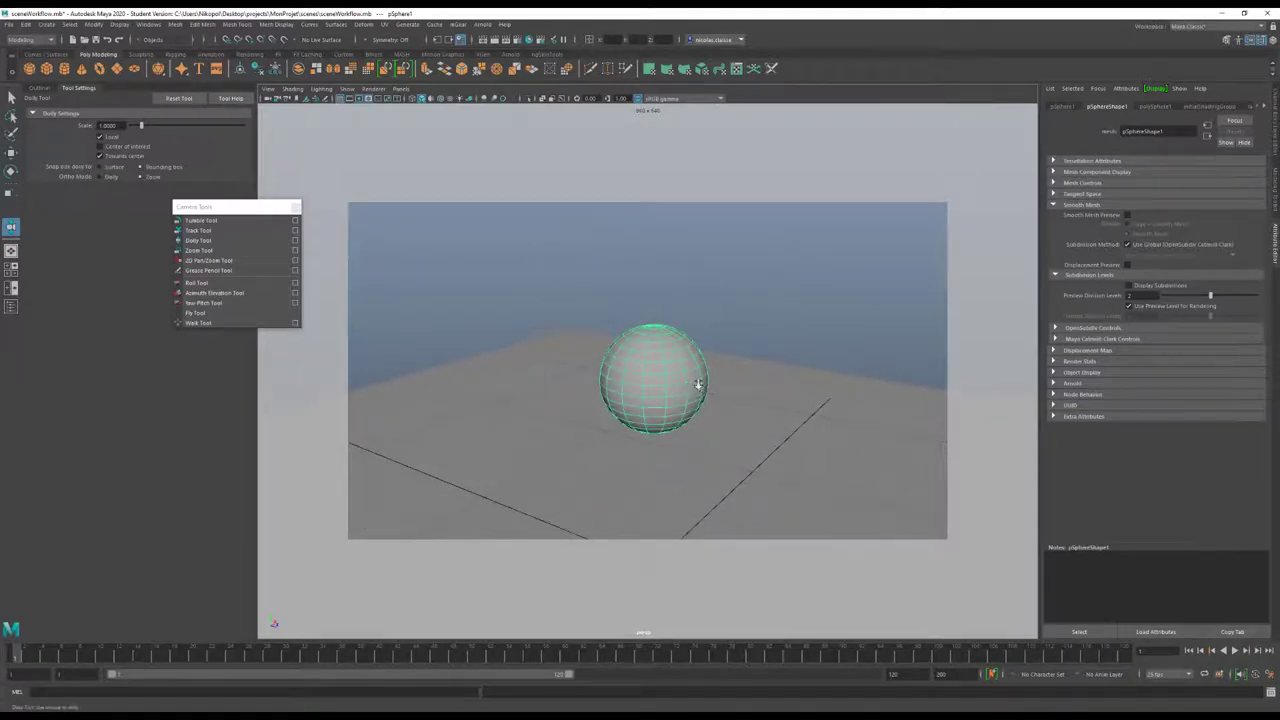
{"action": "key", "text": "alt"}
Set the Track Tool's track scale to 1 and pan to test it
{"action": "left_click", "coordinate": [296, 231]}
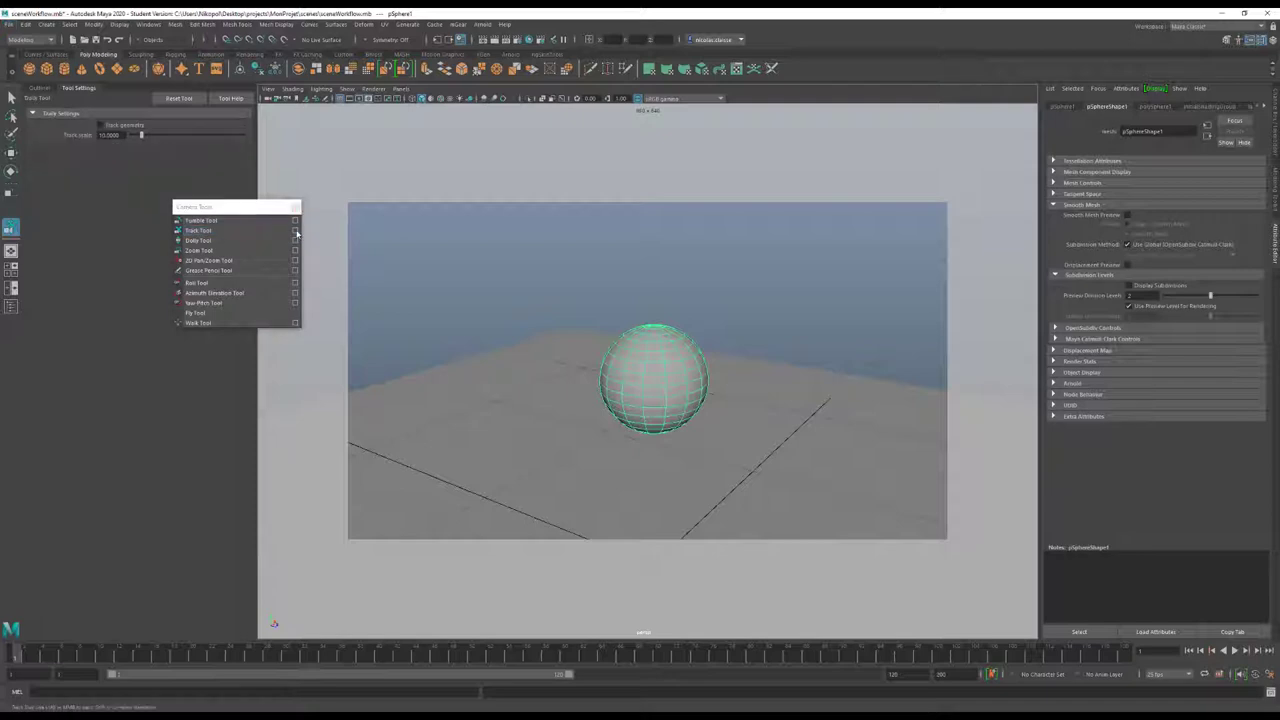
{"action": "left_click", "coordinate": [296, 231]}
{"action": "double_click", "coordinate": [108, 134]}
{"action": "key", "text": "Return"}
{"action": "mouse_move", "coordinate": [546, 387]}
{"action": "left_mouse_down"}
{"action": "mouse_move", "coordinate": [728, 389]}
{"action": "mouse_move", "coordinate": [572, 357]}
{"action": "left_mouse_up"}
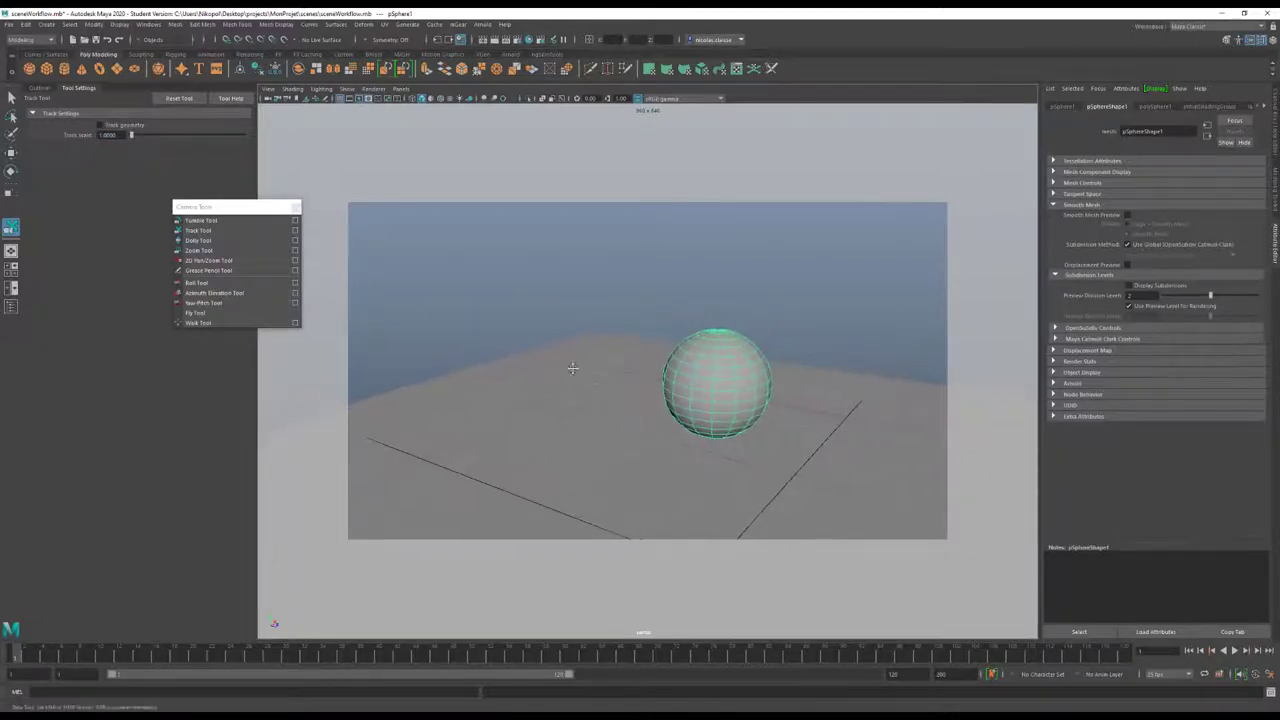
Raise the track scale to 100 and pan the view back to the sphere
{"action": "left_click", "coordinate": [107, 134]}
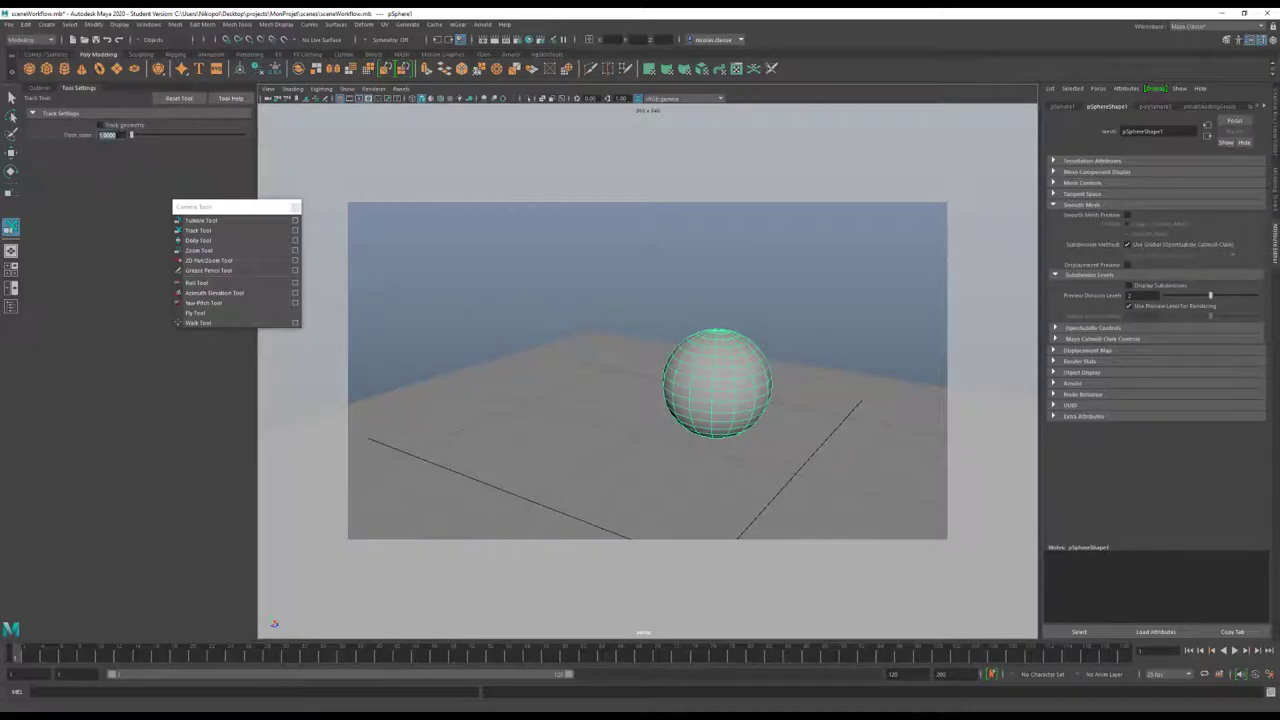
{"action": "type", "text": "100"}
{"action": "key", "text": "Return"}
{"action": "left_click_drag", "start_coordinate": [600, 354], "coordinate": [616, 355]}
{"action": "left_click_drag", "start_coordinate": [526, 352], "coordinate": [600, 354]}
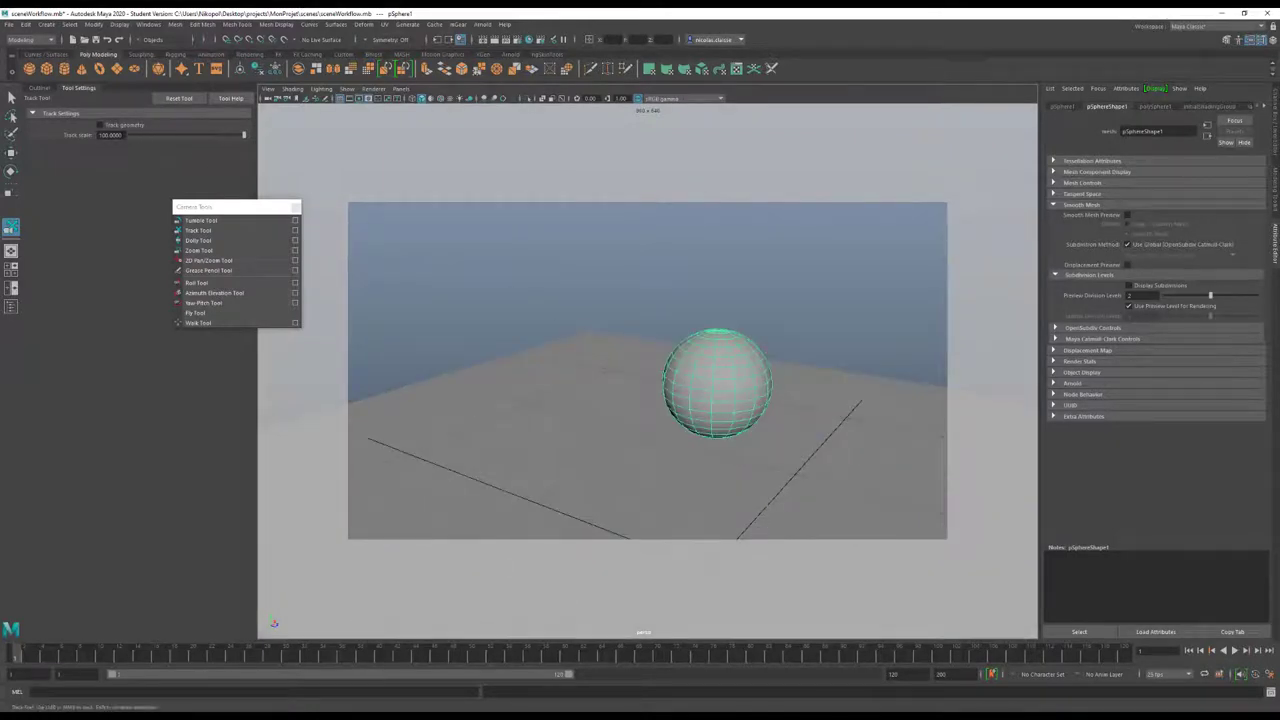
{"action": "left_click", "coordinate": [110, 134]}
Zoom out and select the ground plane with the Select Tool
{"action": "scroll", "coordinate": [746, 401], "scroll_direction": "down", "scroll_amount": 2}
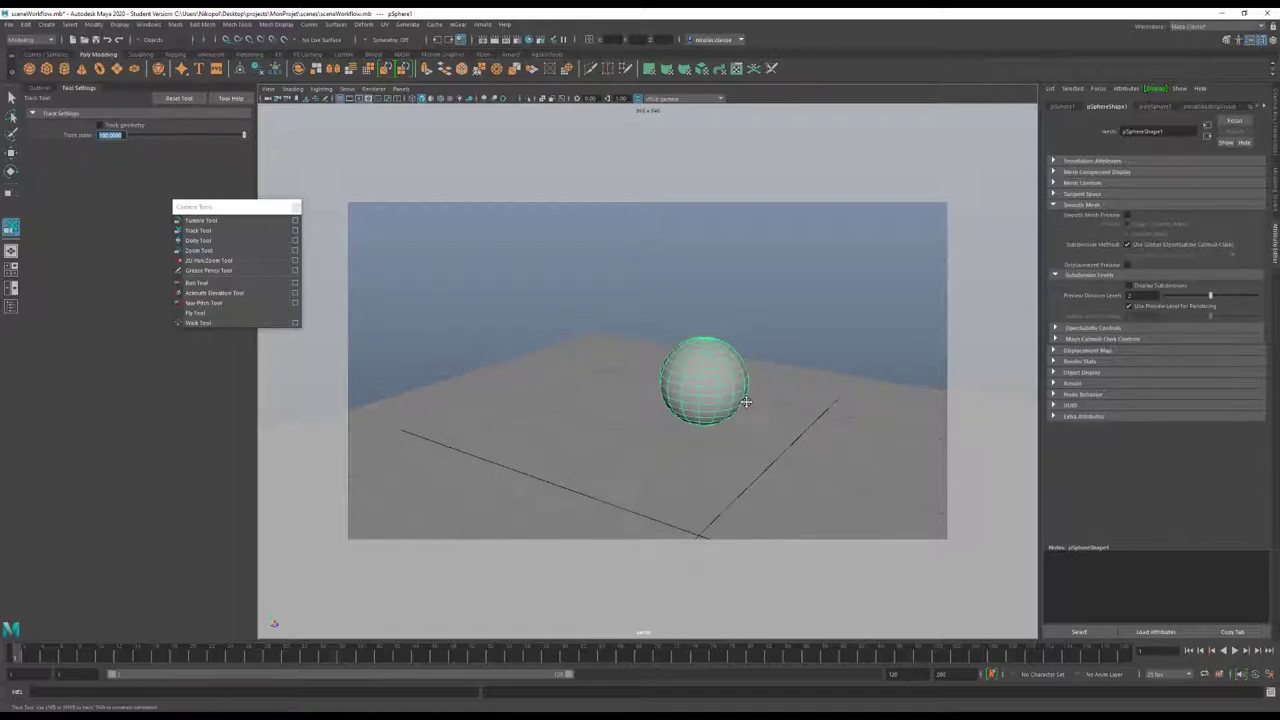
{"action": "scroll", "coordinate": [743, 400], "scroll_direction": "down", "scroll_amount": 3}
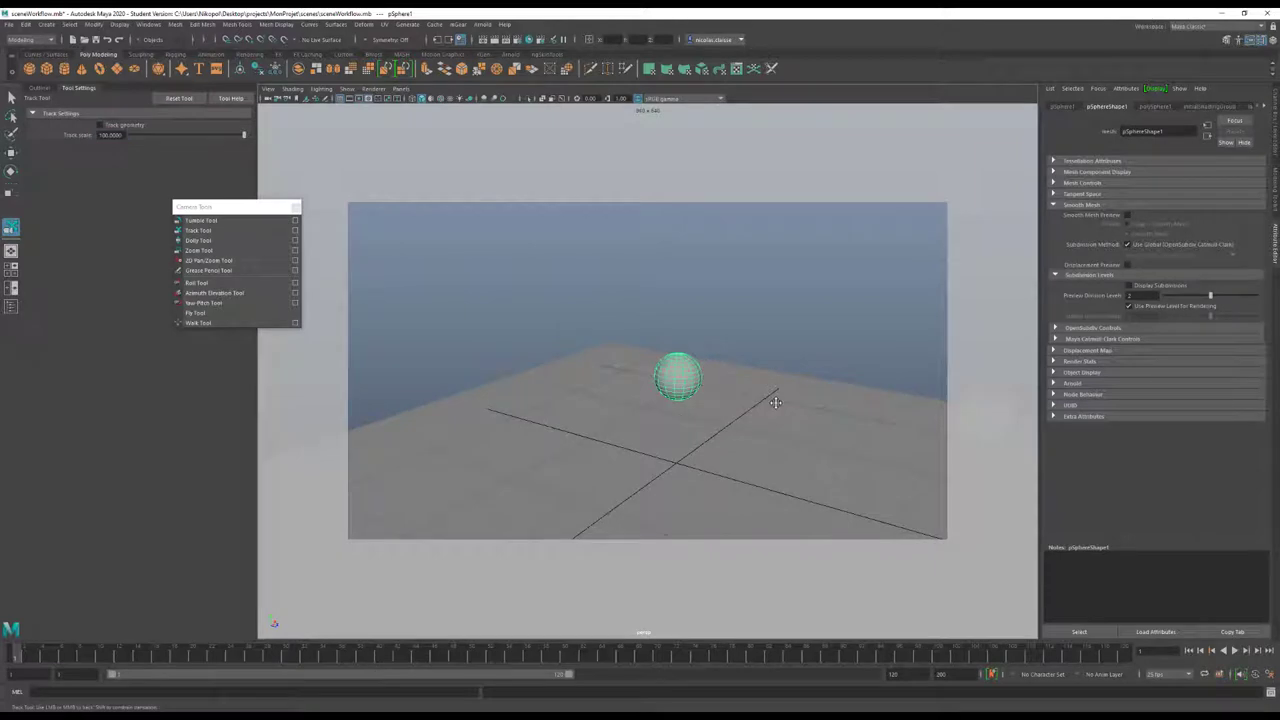
{"action": "key", "text": "q"}
{"action": "left_click", "coordinate": [776, 406]}
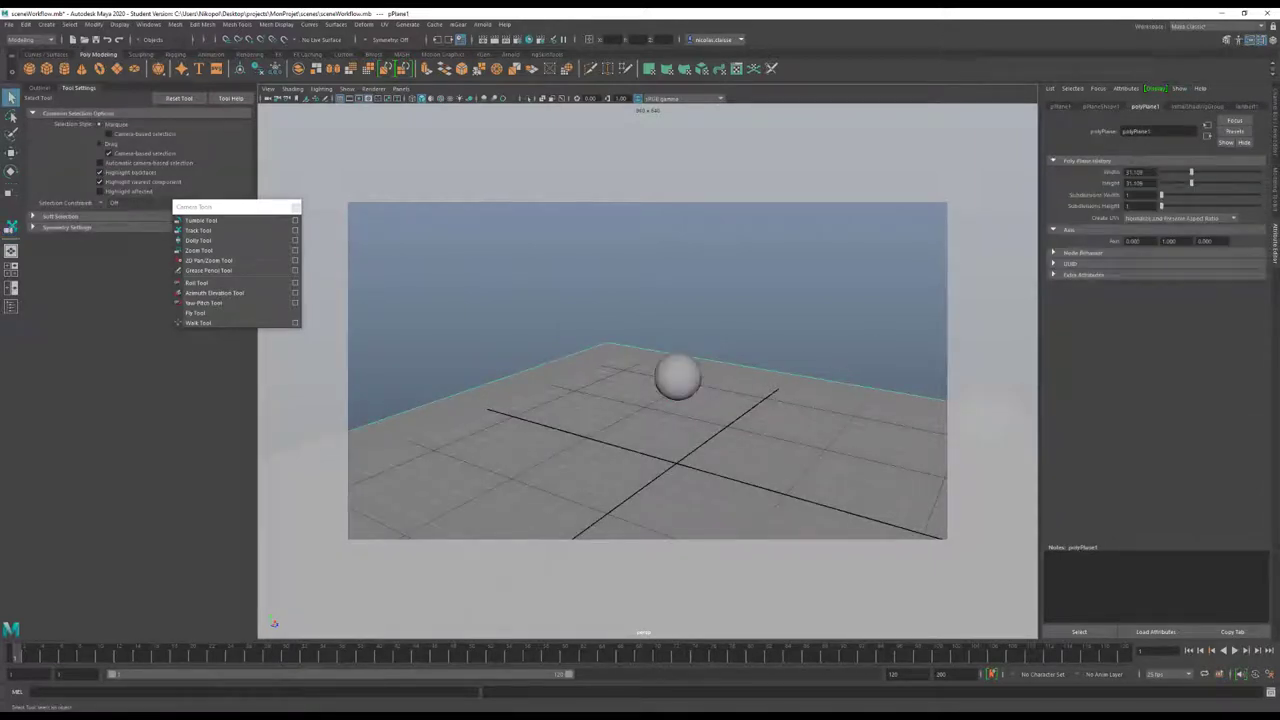
Orbit around the plane and sphere, then zoom in on them with the Zoom Tool
{"action": "left_click_drag", "start_coordinate": [726, 402], "coordinate": [691, 435], "text": "alt"}
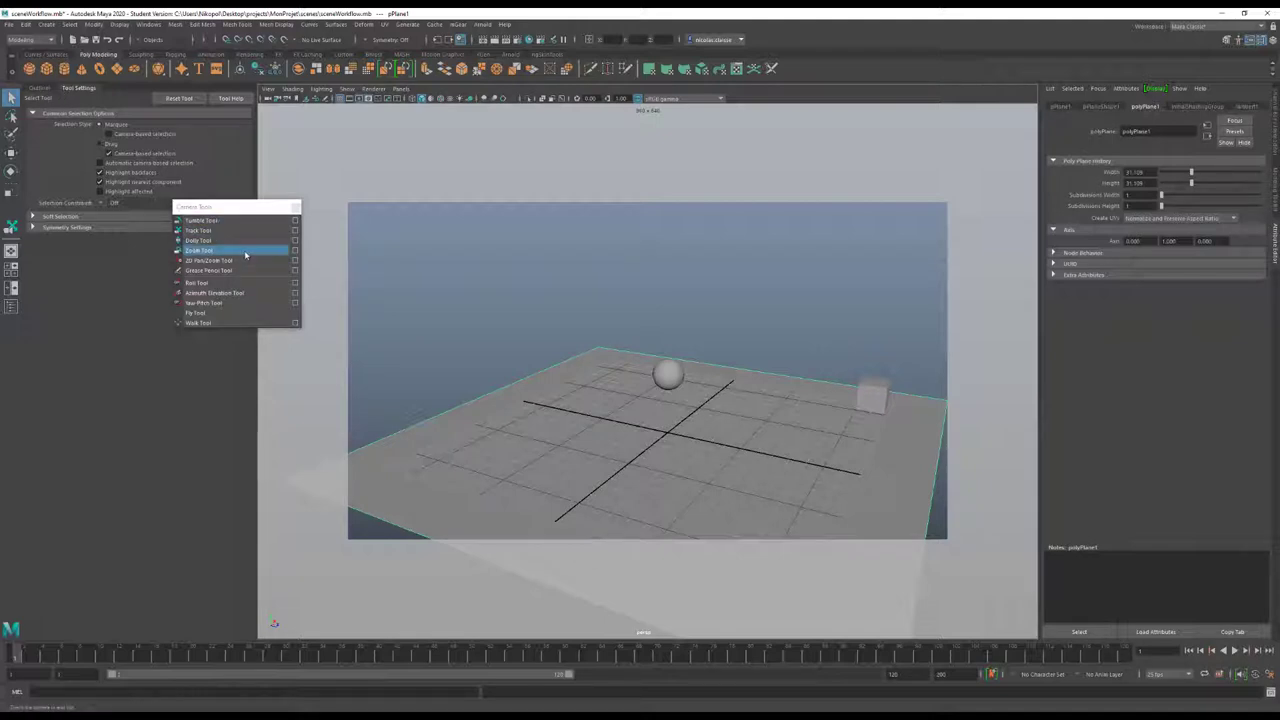
{"action": "left_click", "coordinate": [245, 251]}
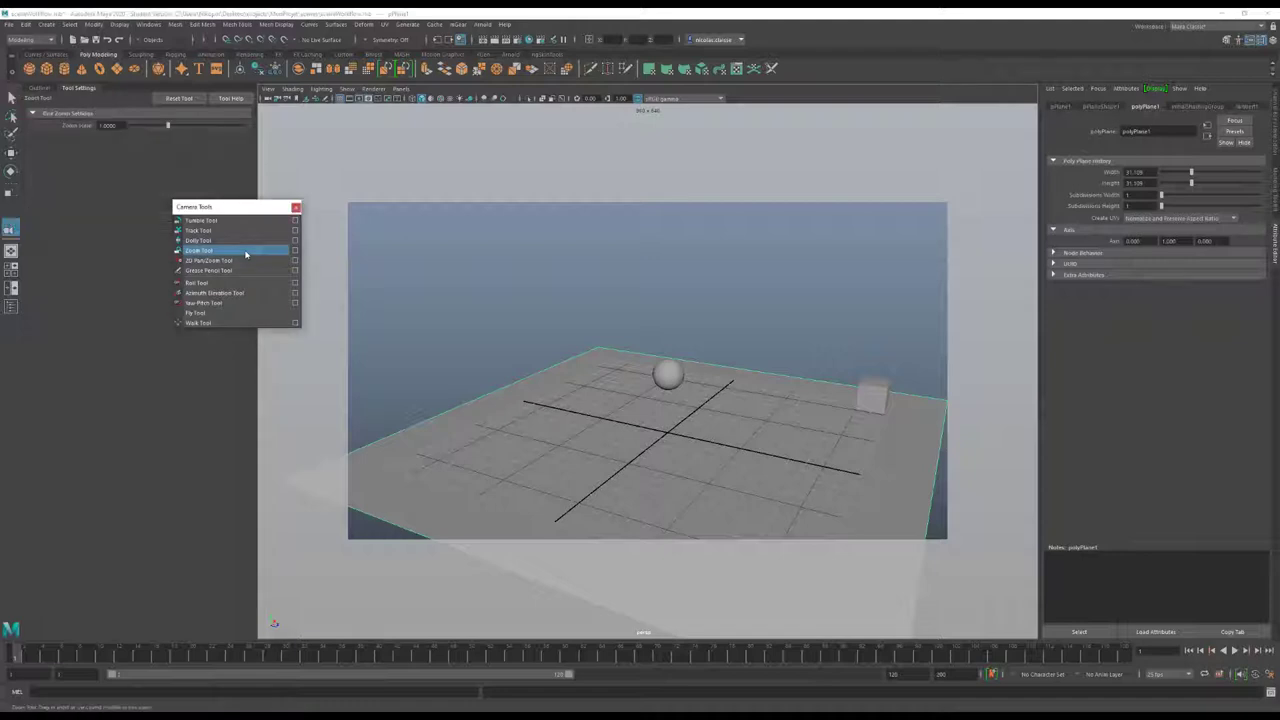
{"action": "mouse_move", "coordinate": [585, 321]}
{"action": "left_mouse_down"}
{"action": "mouse_move", "coordinate": [600, 343]}
{"action": "mouse_move", "coordinate": [528, 277]}
{"action": "mouse_move", "coordinate": [607, 332]}
{"action": "mouse_move", "coordinate": [586, 303]}
{"action": "mouse_move", "coordinate": [624, 356]}
{"action": "mouse_move", "coordinate": [929, 471]}
{"action": "mouse_move", "coordinate": [397, 306]}
{"action": "mouse_move", "coordinate": [684, 412]}
{"action": "left_mouse_up"}
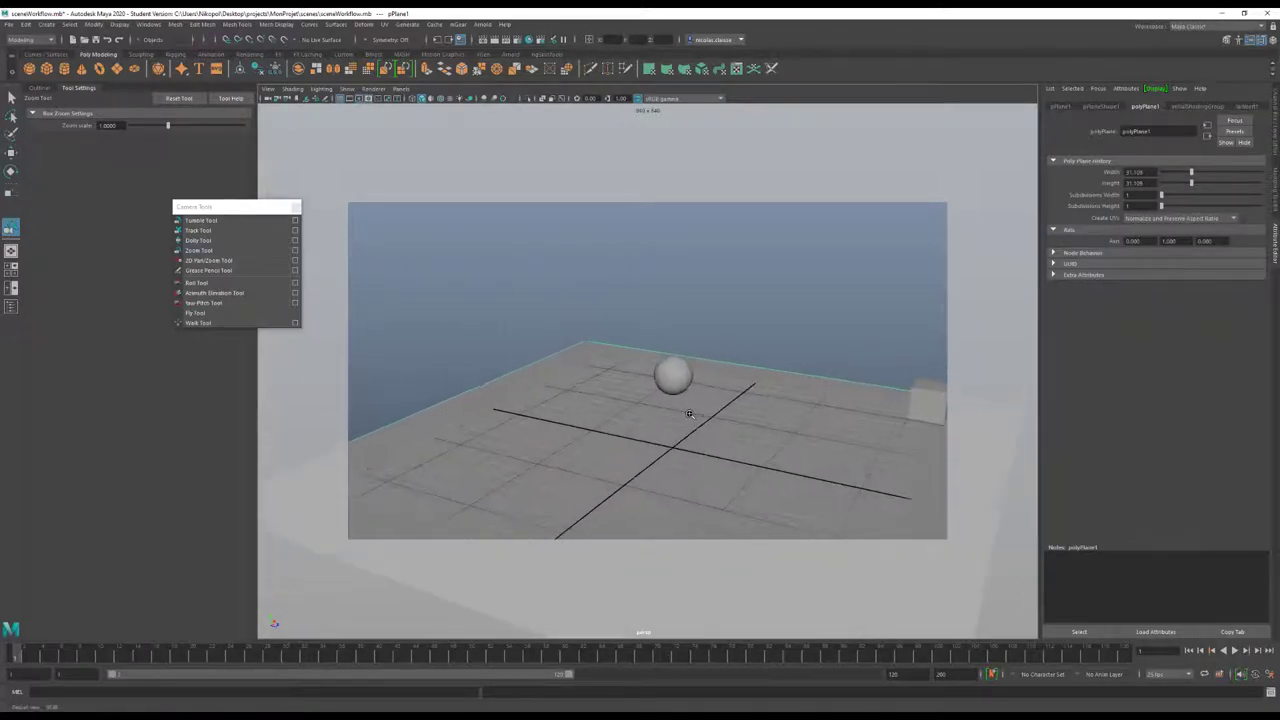
Switch to the four-view layout with the Outliner beside the views
{"action": "left_click", "coordinate": [10, 270]}
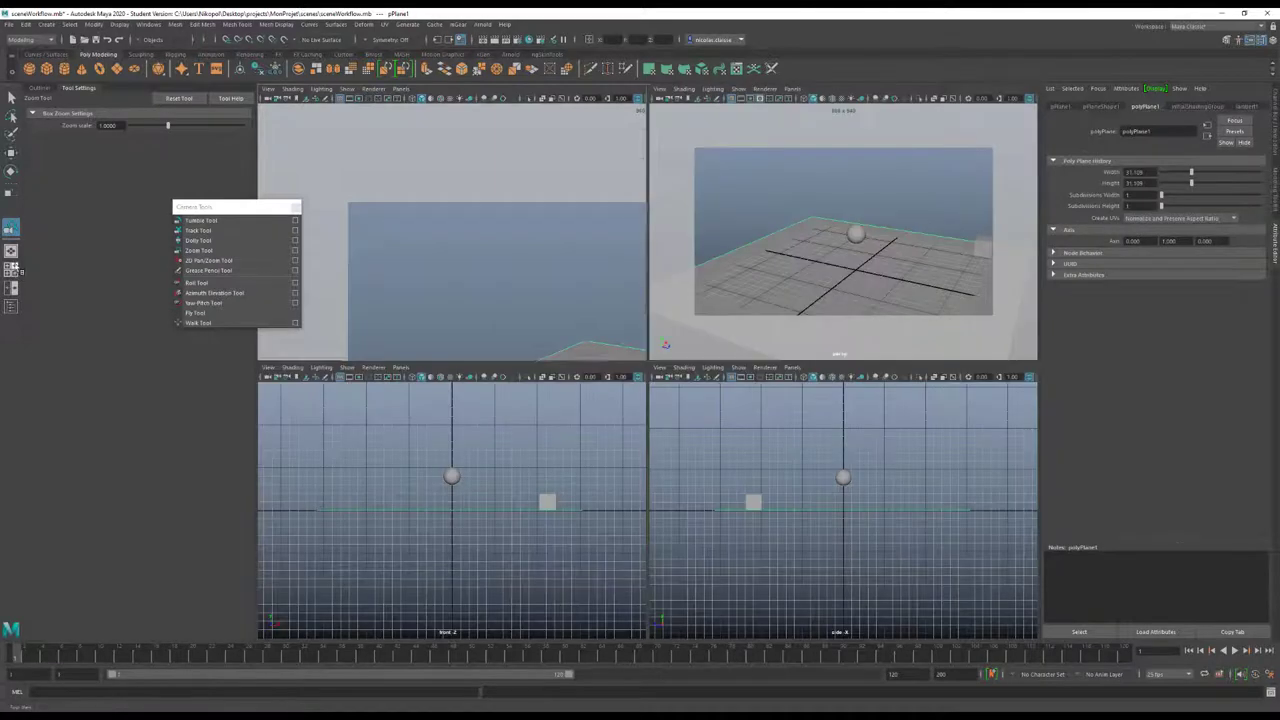
{"action": "left_click", "coordinate": [10, 305]}
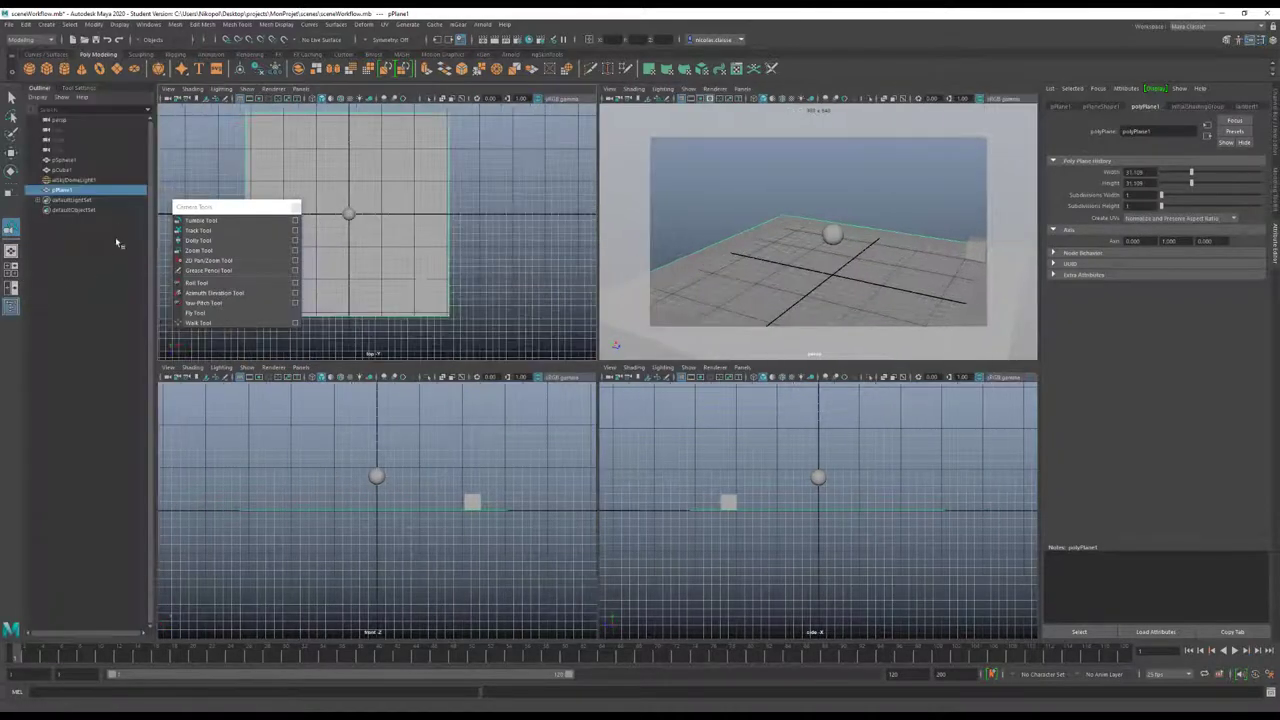
{"action": "scroll", "coordinate": [432, 249], "scroll_direction": "down", "scroll_amount": 2}
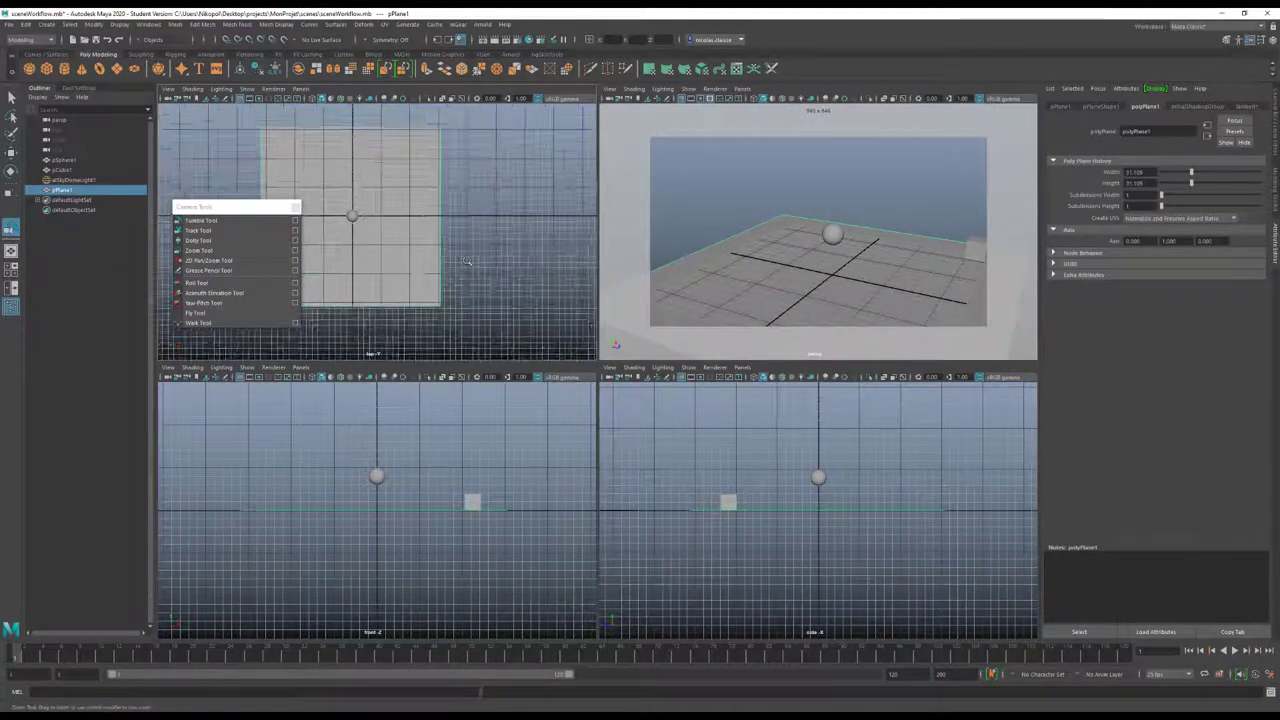
{"action": "scroll", "coordinate": [432, 249], "scroll_direction": "down", "scroll_amount": 2}
{"action": "scroll", "coordinate": [432, 249], "scroll_direction": "down", "scroll_amount": 2}
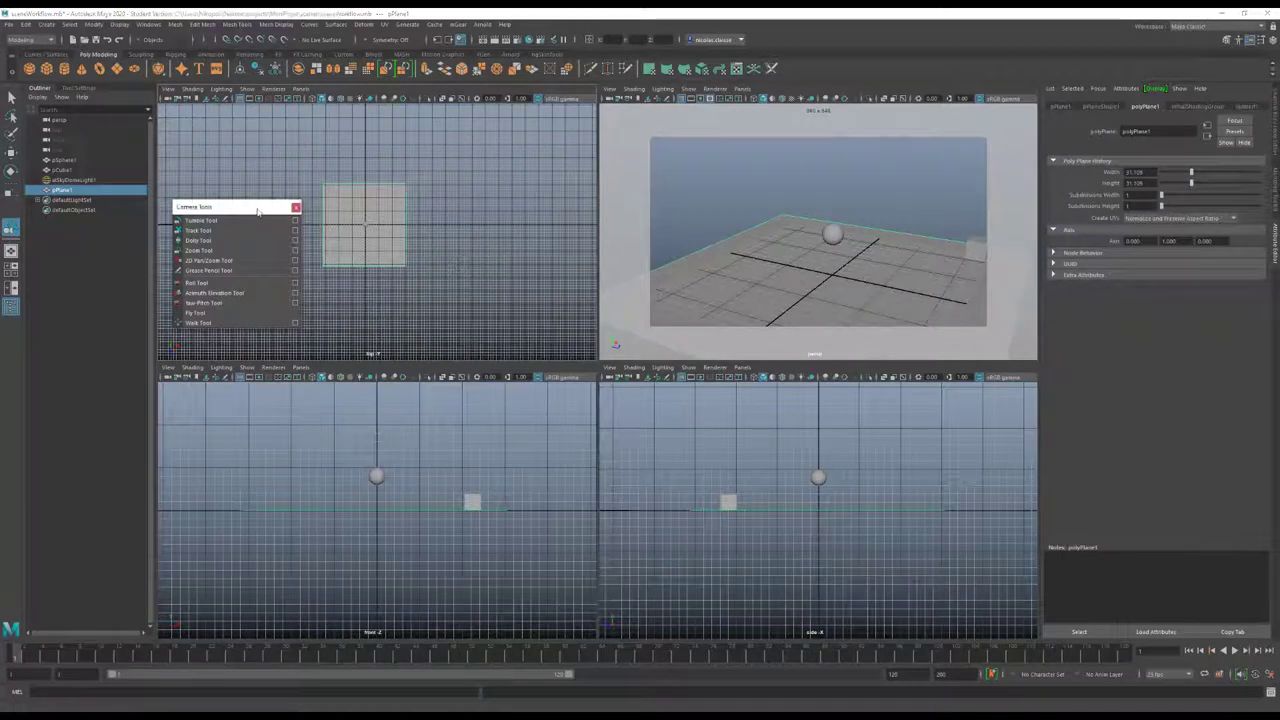
Move the Camera Tools window aside, zoom the top view onto the plane, and select persp
{"action": "left_click_drag", "start_coordinate": [200, 207], "coordinate": [103, 367]}
{"action": "scroll", "coordinate": [277, 268], "scroll_direction": "up", "scroll_amount": 3}
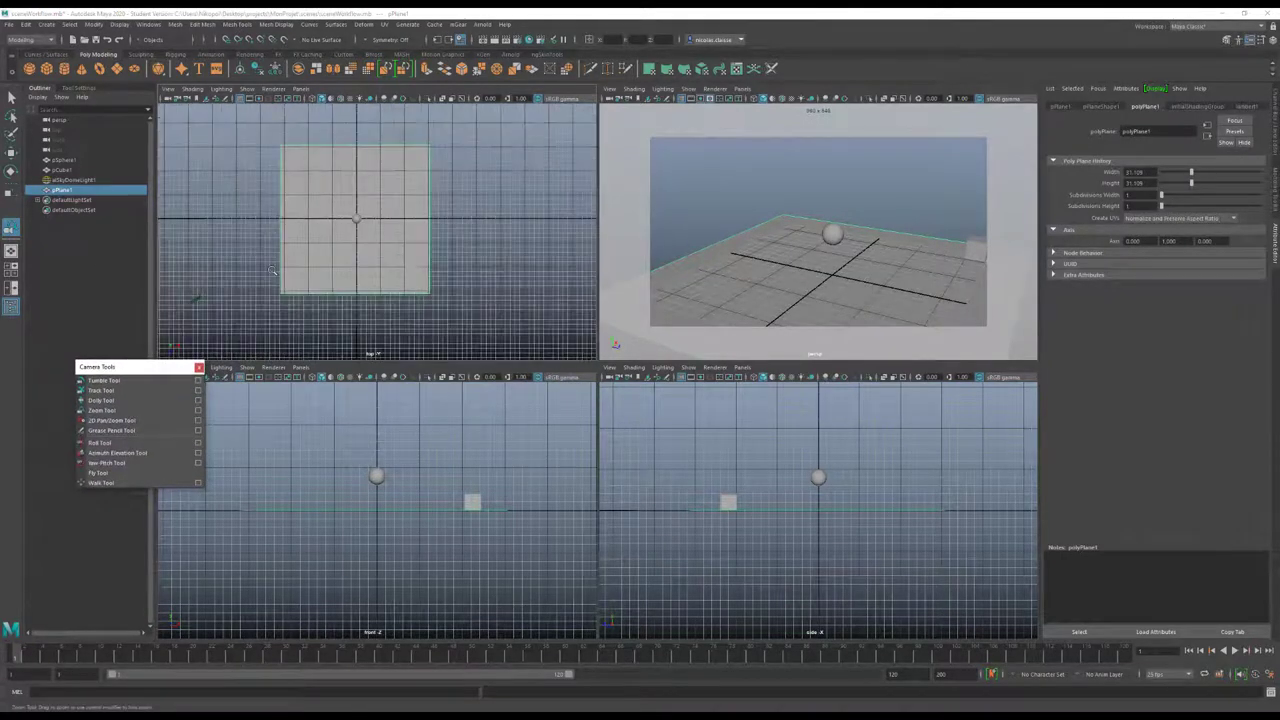
{"action": "scroll", "coordinate": [266, 266], "scroll_direction": "up", "scroll_amount": 2}
{"action": "mouse_move", "coordinate": [266, 266]}
{"action": "middle_mouse_down", "text": "alt"}
{"action": "mouse_move", "coordinate": [289, 277]}
{"action": "mouse_move", "coordinate": [340, 265]}
{"action": "middle_mouse_up", "text": "alt"}
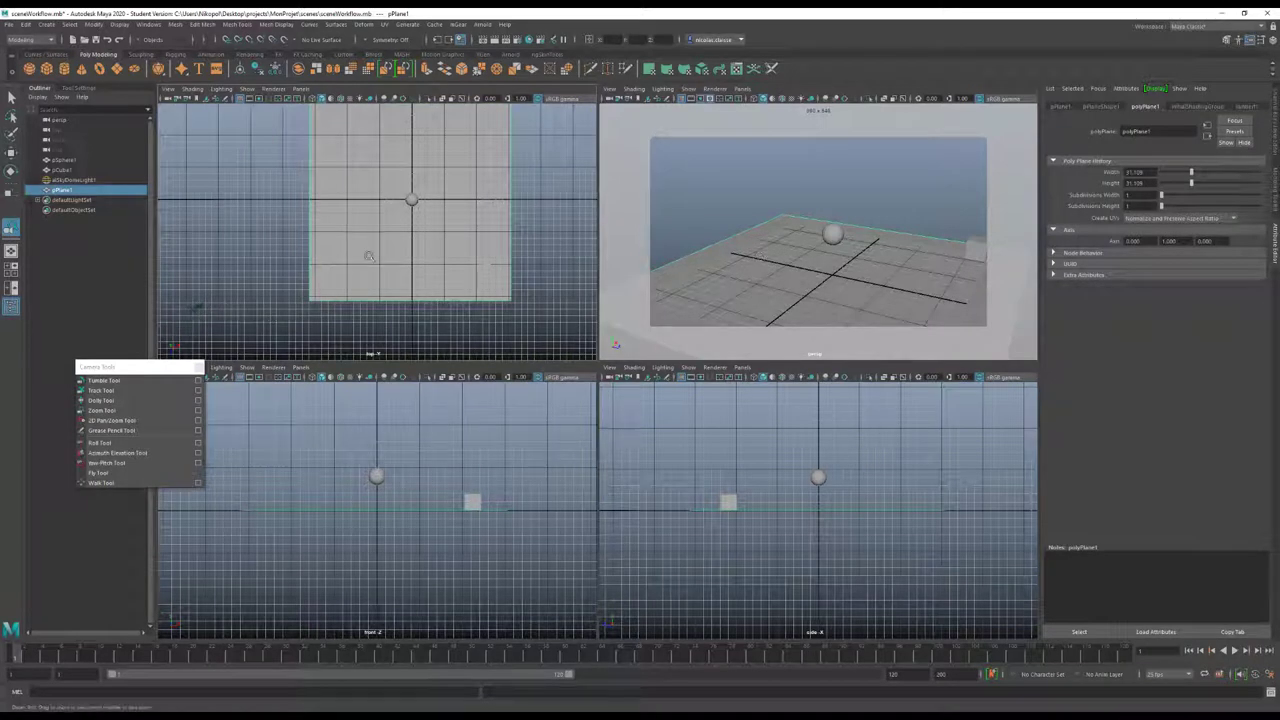
{"action": "left_click", "coordinate": [84, 120]}
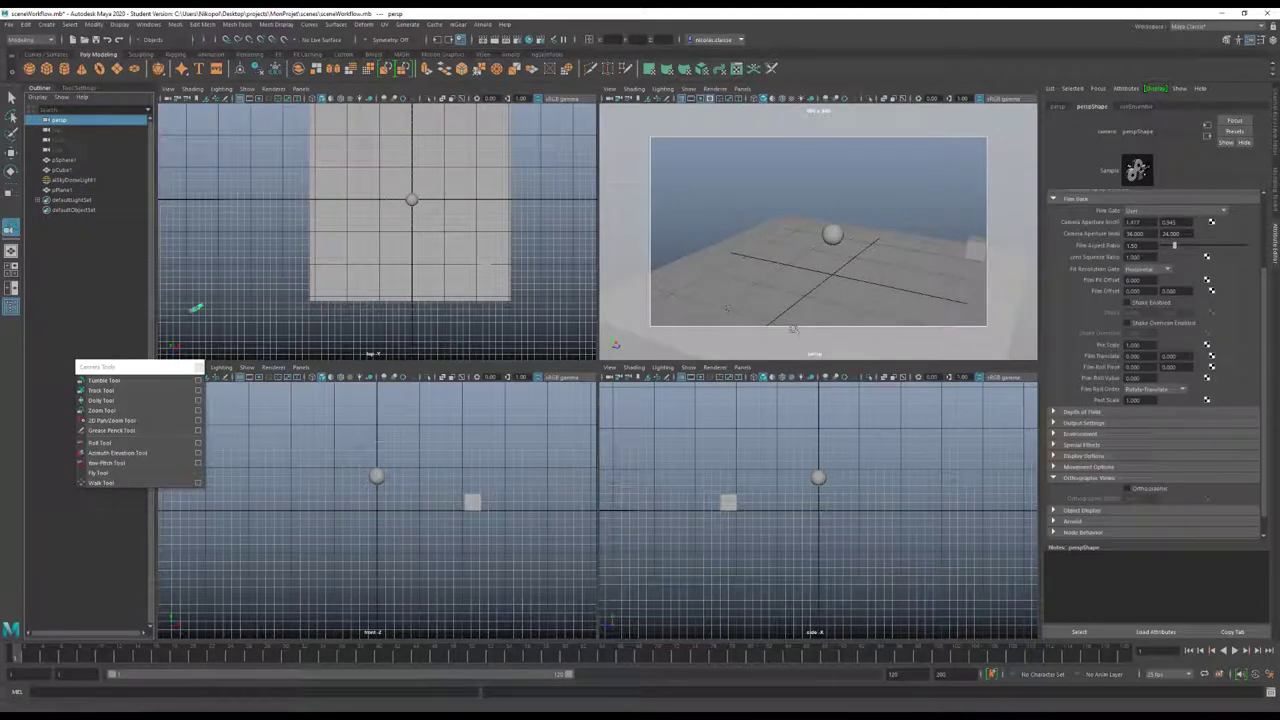
Orbit and zoom the perspective view around the plane
{"action": "scroll", "coordinate": [806, 508], "scroll_direction": "down", "scroll_amount": 2}
{"action": "scroll", "coordinate": [803, 506], "scroll_direction": "down", "scroll_amount": 1}
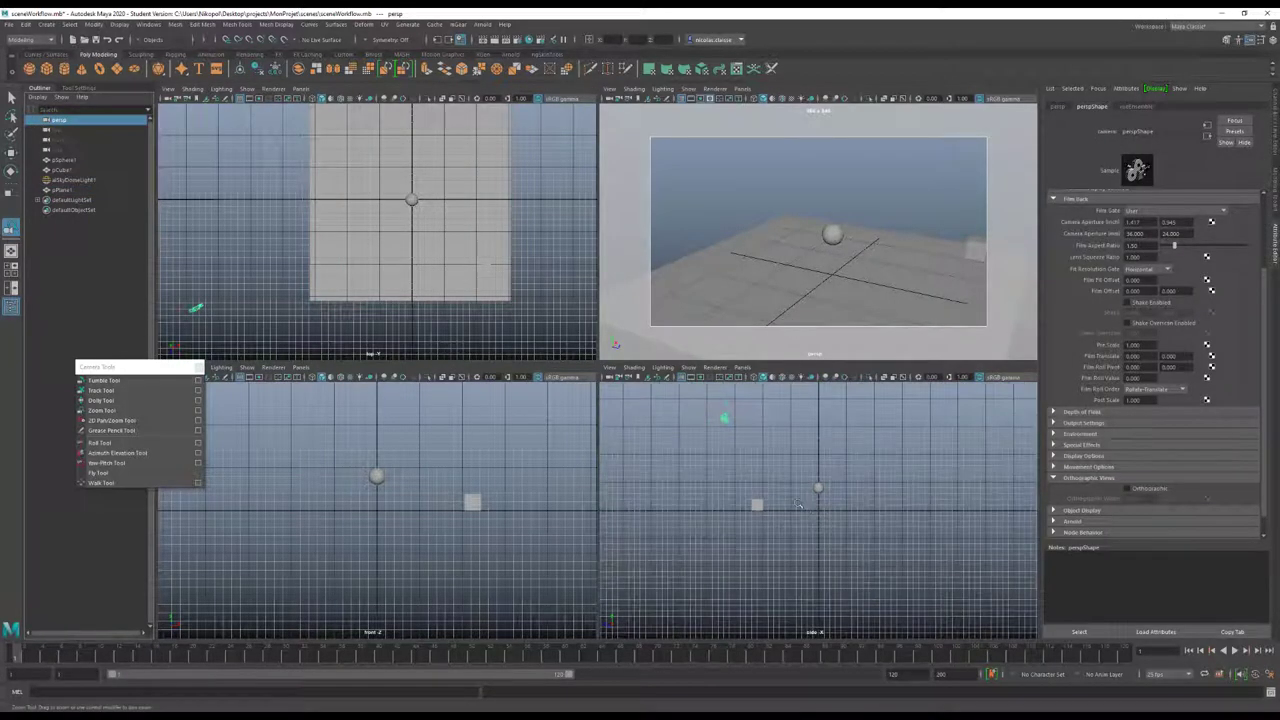
{"action": "scroll", "coordinate": [471, 468], "scroll_direction": "down", "scroll_amount": 2}
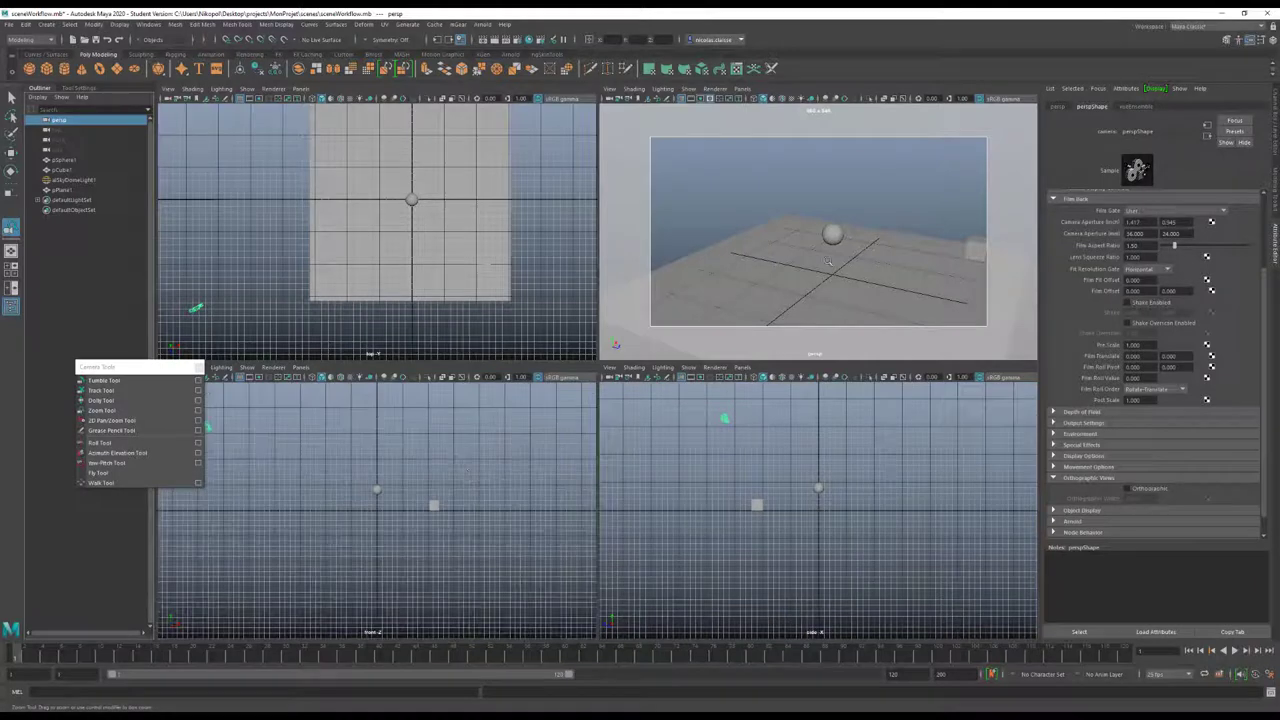
{"action": "mouse_move", "coordinate": [827, 248]}
{"action": "left_mouse_down"}
{"action": "mouse_move", "coordinate": [828, 275]}
{"action": "mouse_move", "coordinate": [878, 300]}
{"action": "mouse_move", "coordinate": [885, 373]}
{"action": "left_mouse_up"}
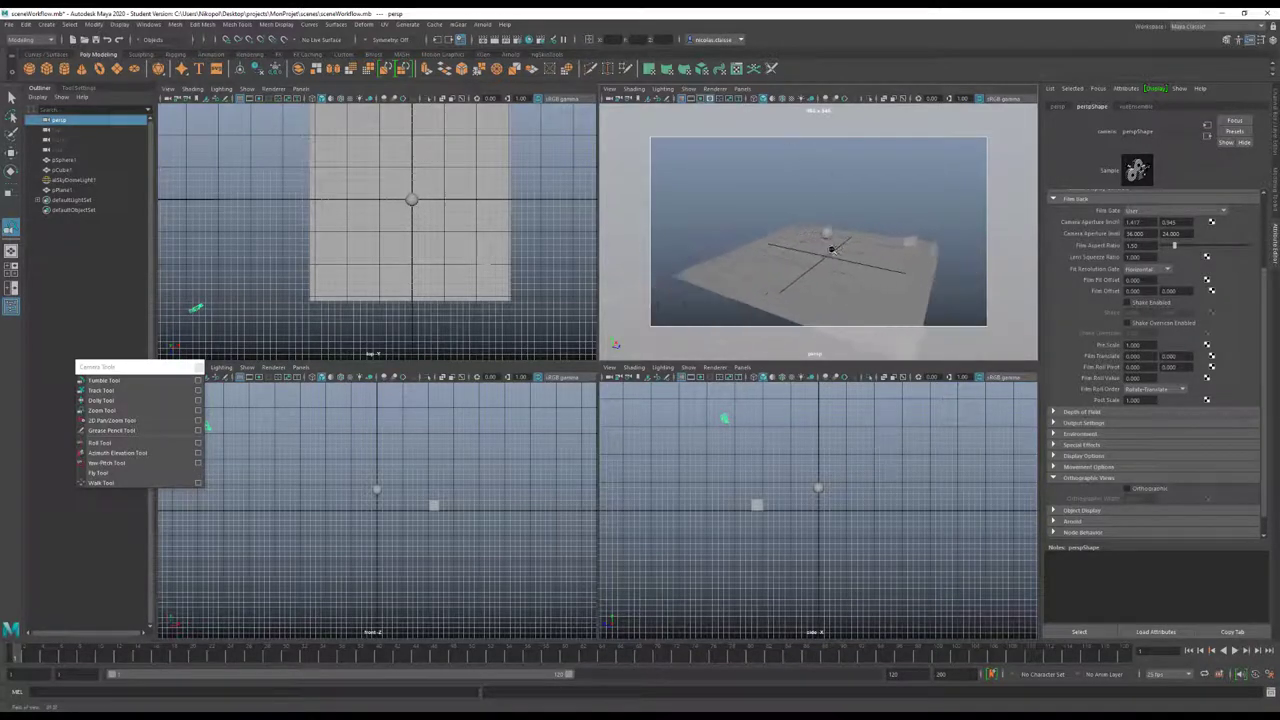
{"action": "left_click_drag", "start_coordinate": [857, 230], "coordinate": [861, 300]}
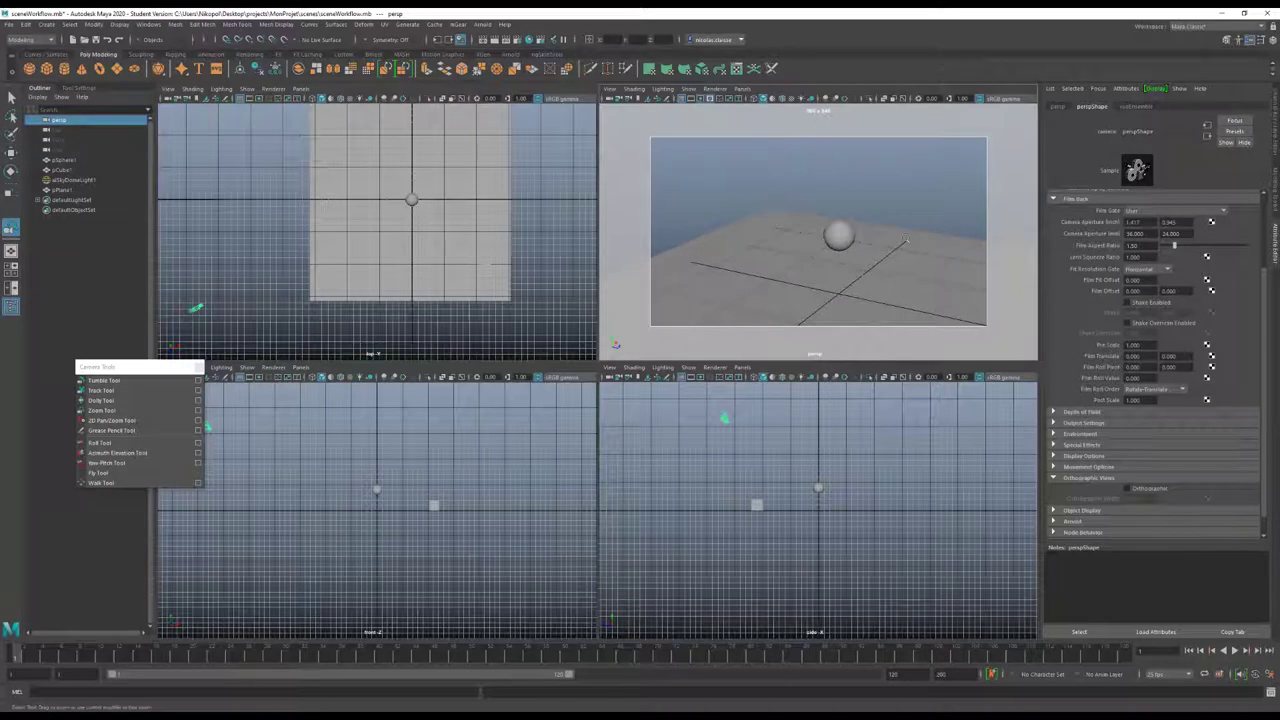
{"action": "scroll", "coordinate": [1110, 350], "scroll_direction": "up", "scroll_amount": 3}
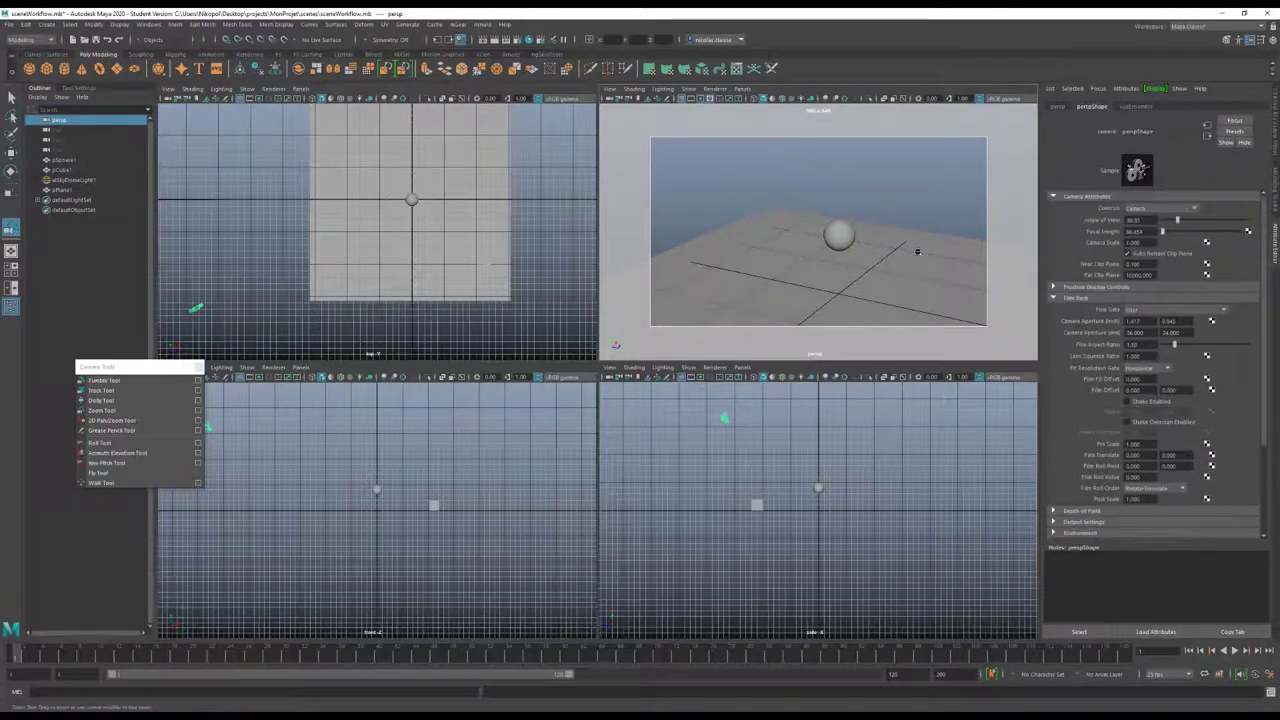
{"action": "mouse_move", "coordinate": [917, 251]}
{"action": "left_mouse_down"}
{"action": "mouse_move", "coordinate": [900, 194]}
{"action": "mouse_move", "coordinate": [905, 215]}
{"action": "left_mouse_up"}
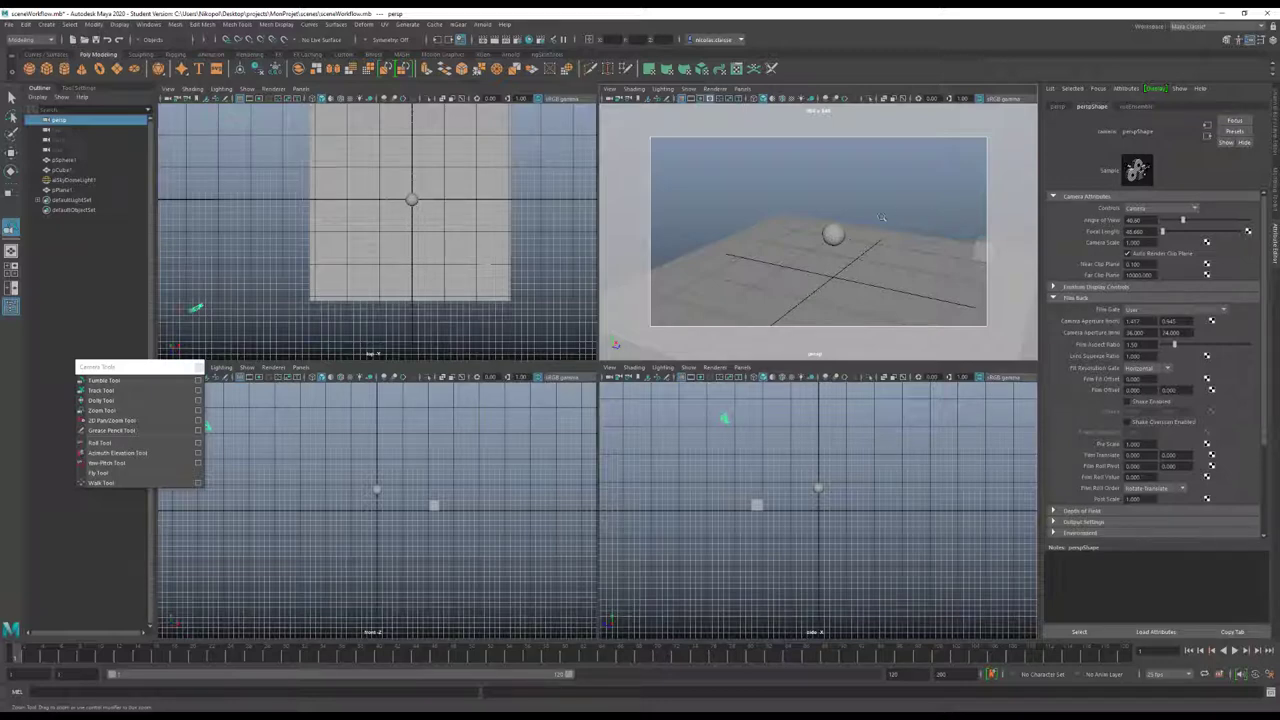
{"action": "left_click_drag", "start_coordinate": [882, 218], "coordinate": [876, 188]}
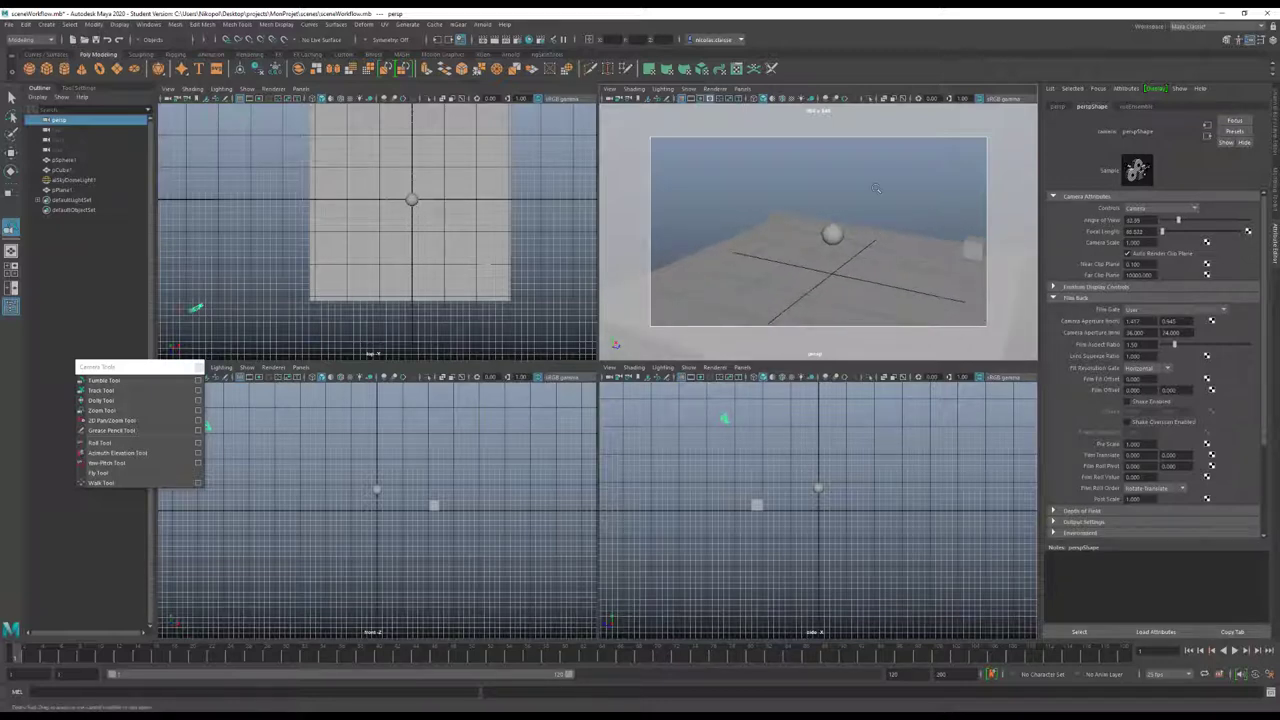
{"action": "left_click_drag", "start_coordinate": [890, 260], "coordinate": [874, 227]}
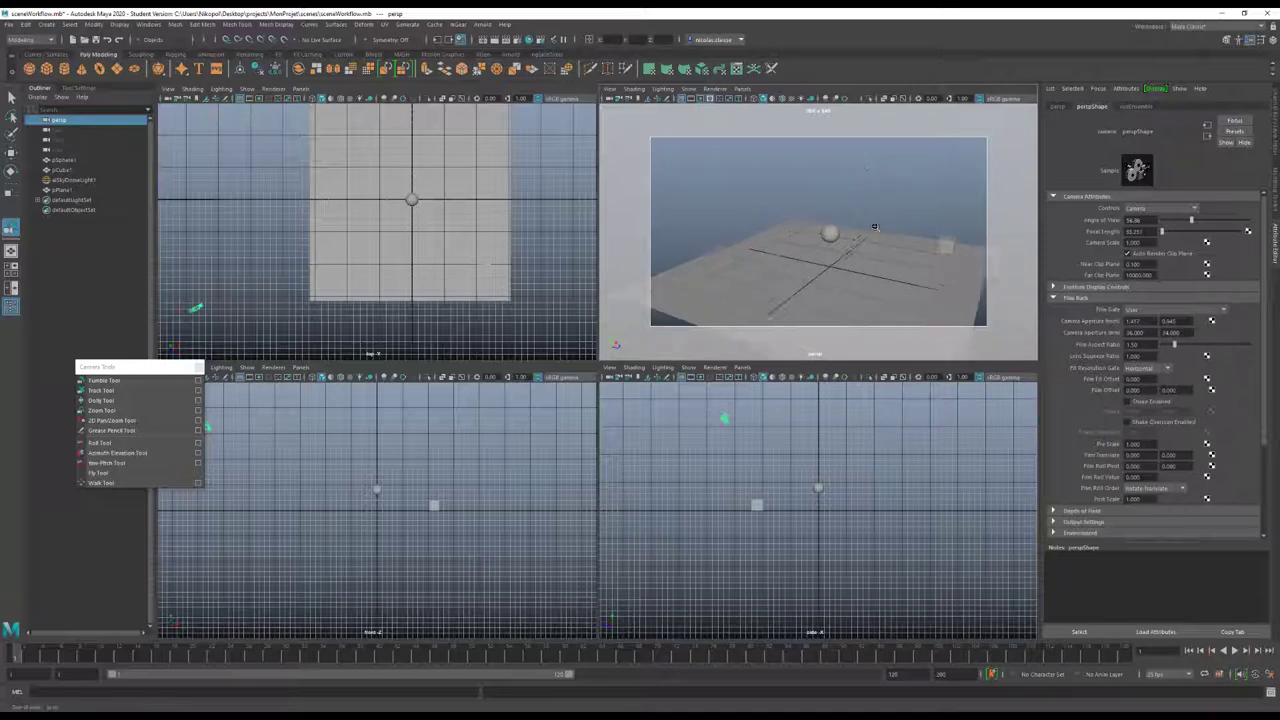
{"action": "mouse_move", "coordinate": [875, 227]}
{"action": "left_mouse_down"}
{"action": "mouse_move", "coordinate": [882, 218]}
{"action": "mouse_move", "coordinate": [886, 274]}
{"action": "left_mouse_up"}
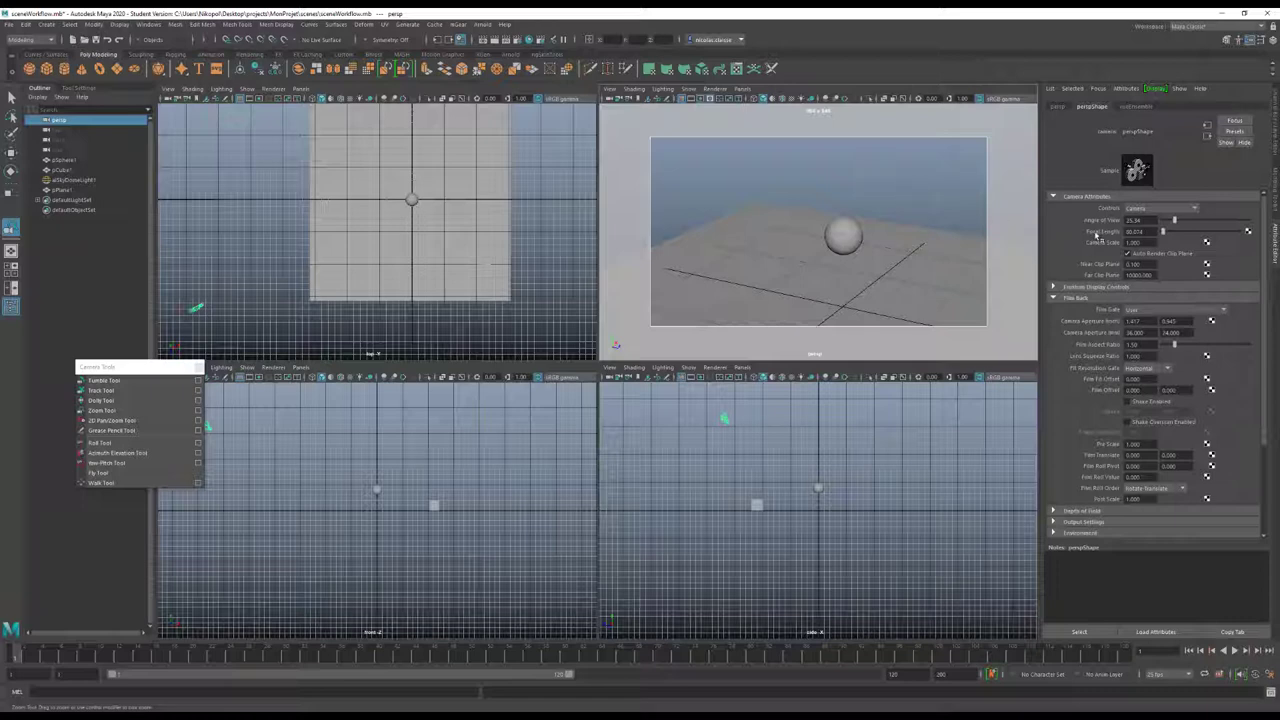
Step the Focal Length down from 35 to a wide 12 and dolly the camera toward the plane
{"action": "double_click", "coordinate": [1135, 231]}
{"action": "type", "text": "35"}
{"action": "key", "text": "Return"}
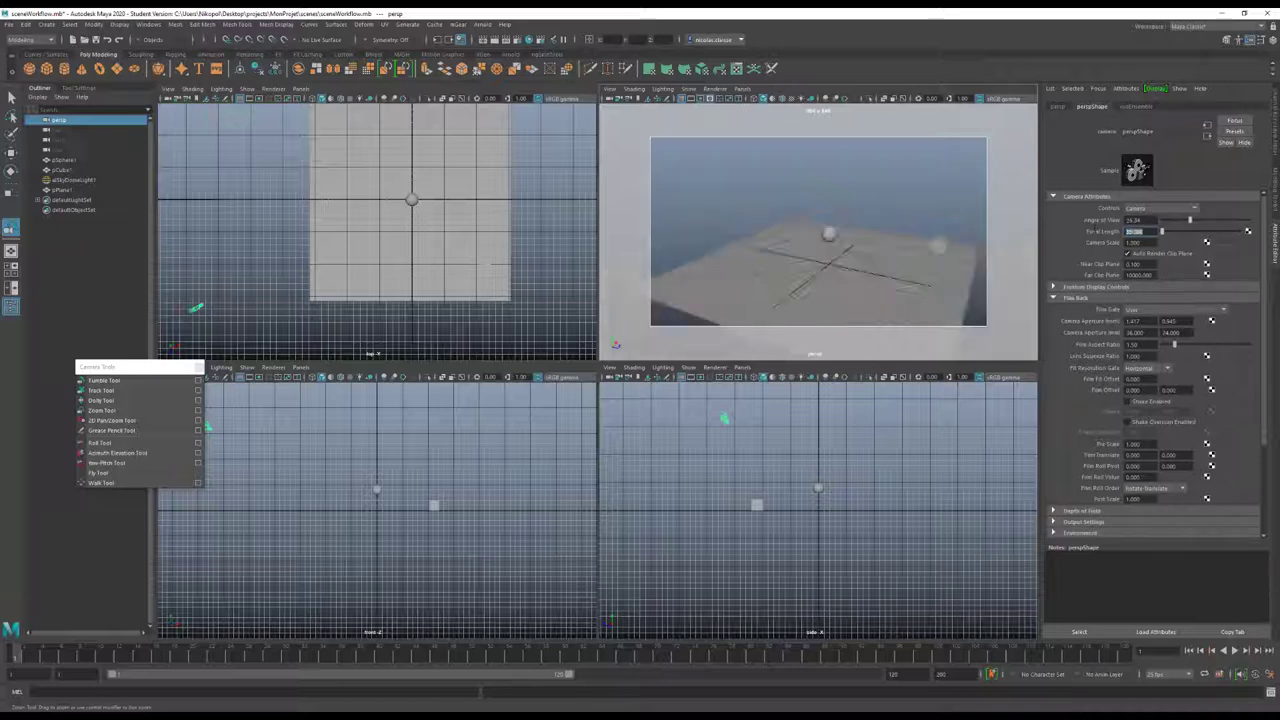
{"action": "type", "text": "2"}
{"action": "key", "text": "Return"}
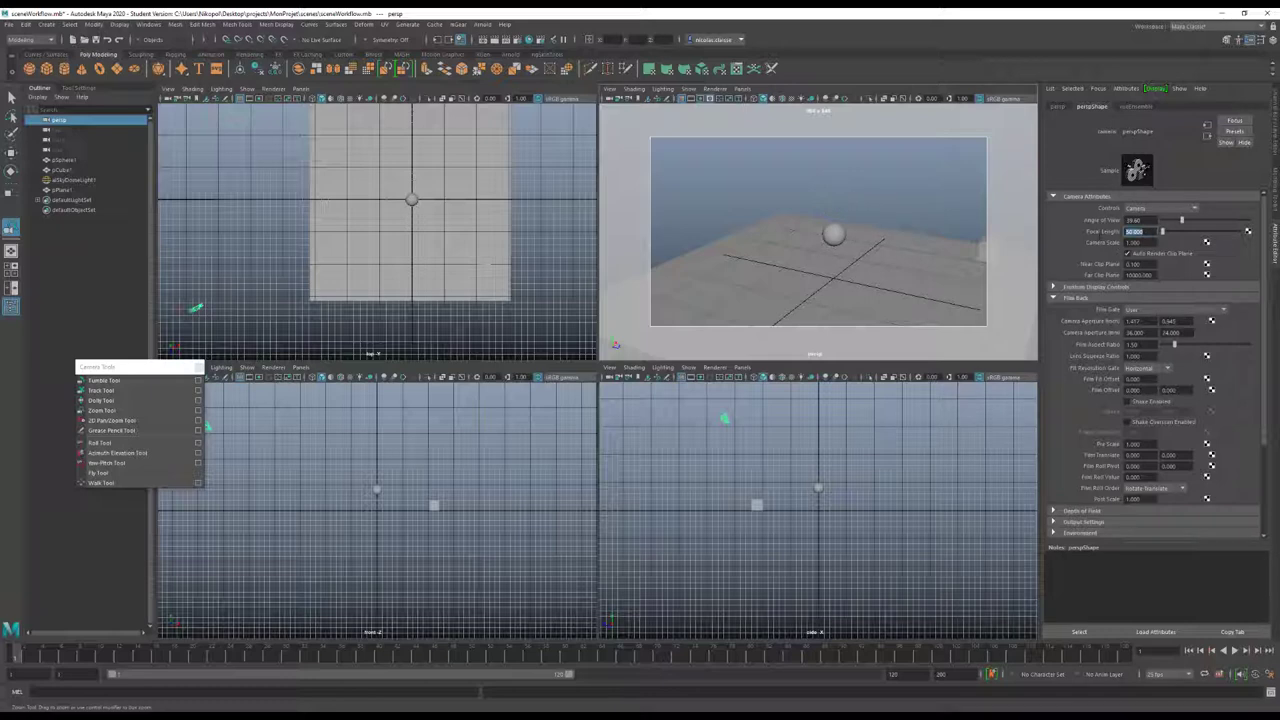
{"action": "type", "text": "10"}
{"action": "key", "text": "Return"}
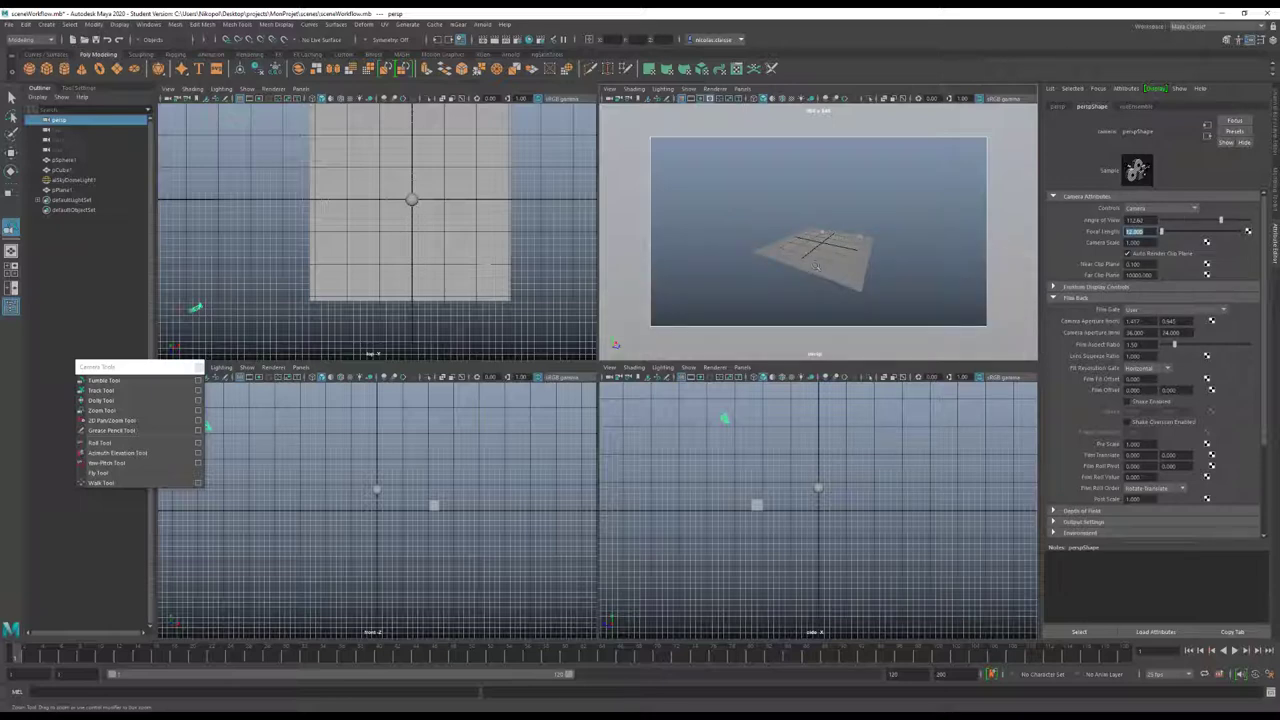
{"action": "mouse_move", "coordinate": [816, 265]}
{"action": "left_mouse_down"}
{"action": "mouse_move", "coordinate": [931, 278]}
{"action": "mouse_move", "coordinate": [912, 274]}
{"action": "mouse_move", "coordinate": [921, 265]}
{"action": "left_mouse_up"}
Set Angle of View to 33.62 and Focal Length to 100, then dolly toward the sphere and plane
{"action": "left_click", "coordinate": [1137, 220]}
{"action": "type", "text": "33.62"}
{"action": "key", "text": "Return"}
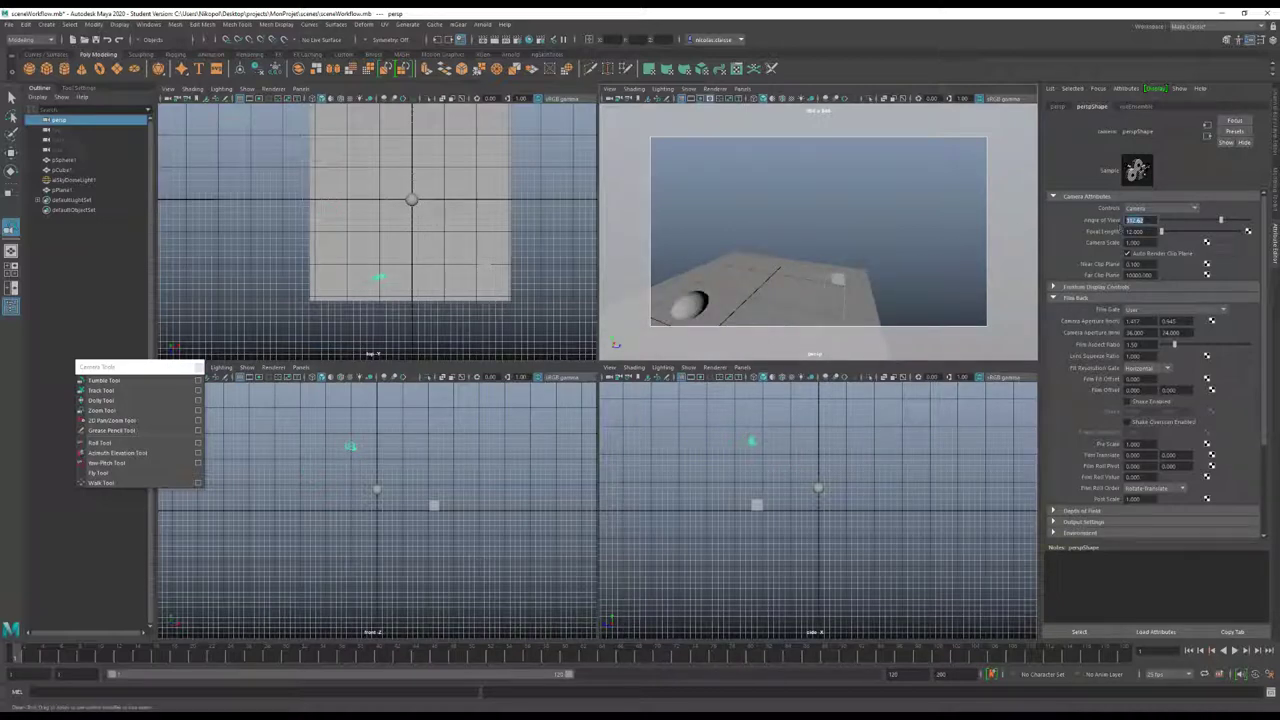
{"action": "key", "text": "Tab"}
{"action": "type", "text": "5"}
{"action": "key", "text": "Return"}
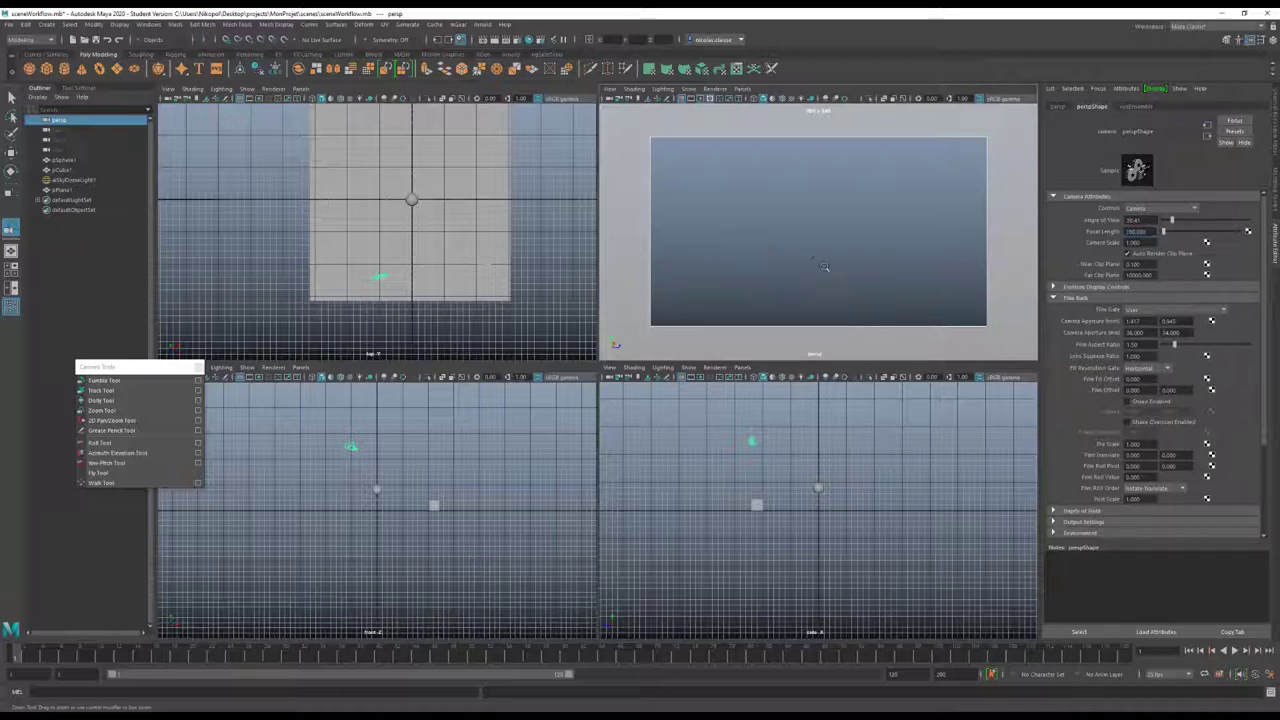
{"action": "scroll", "coordinate": [824, 266], "scroll_direction": "down", "scroll_amount": 5}
{"action": "mouse_move", "coordinate": [871, 293]}
{"action": "left_mouse_down"}
{"action": "mouse_move", "coordinate": [966, 302]}
{"action": "mouse_move", "coordinate": [880, 289]}
{"action": "mouse_move", "coordinate": [893, 293]}
{"action": "left_mouse_up"}
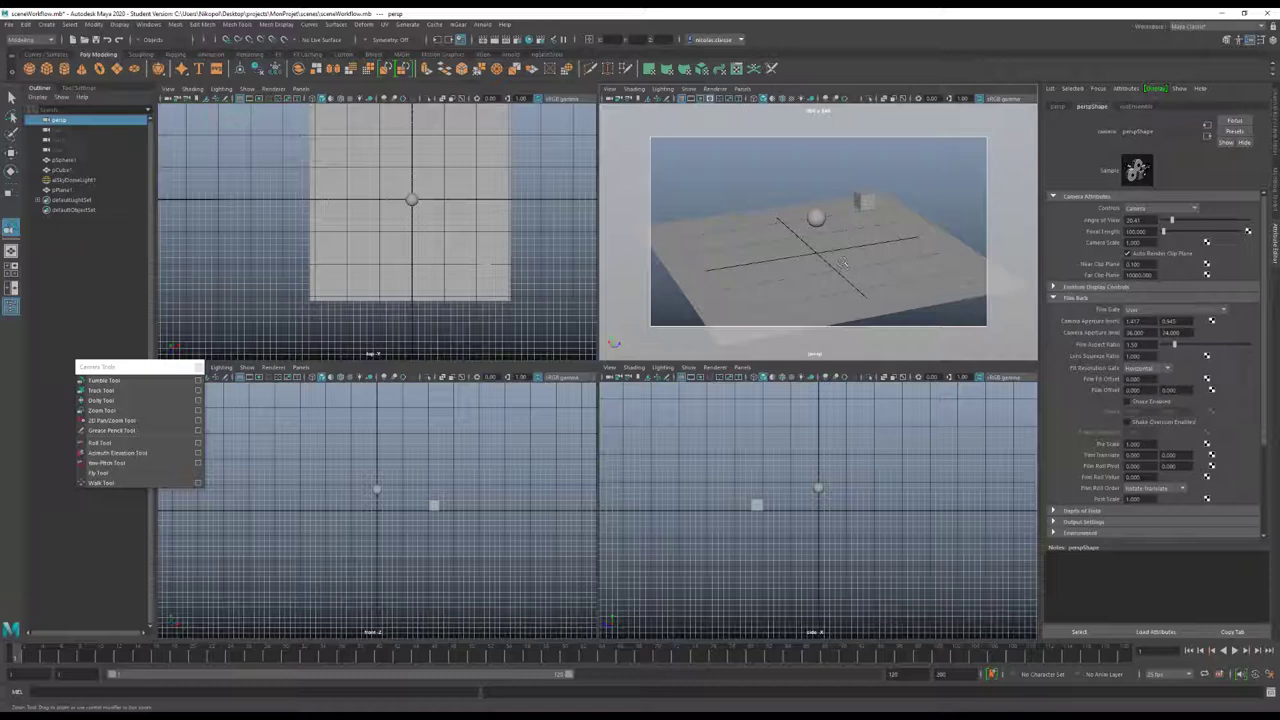
Step back through earlier camera views with [ and frame the whole scene with Shift+A
{"action": "left_click", "coordinate": [1136, 231]}
{"action": "key", "text": "shift+Tab"}
{"action": "scroll", "coordinate": [817, 212], "scroll_direction": "up", "scroll_amount": 5}
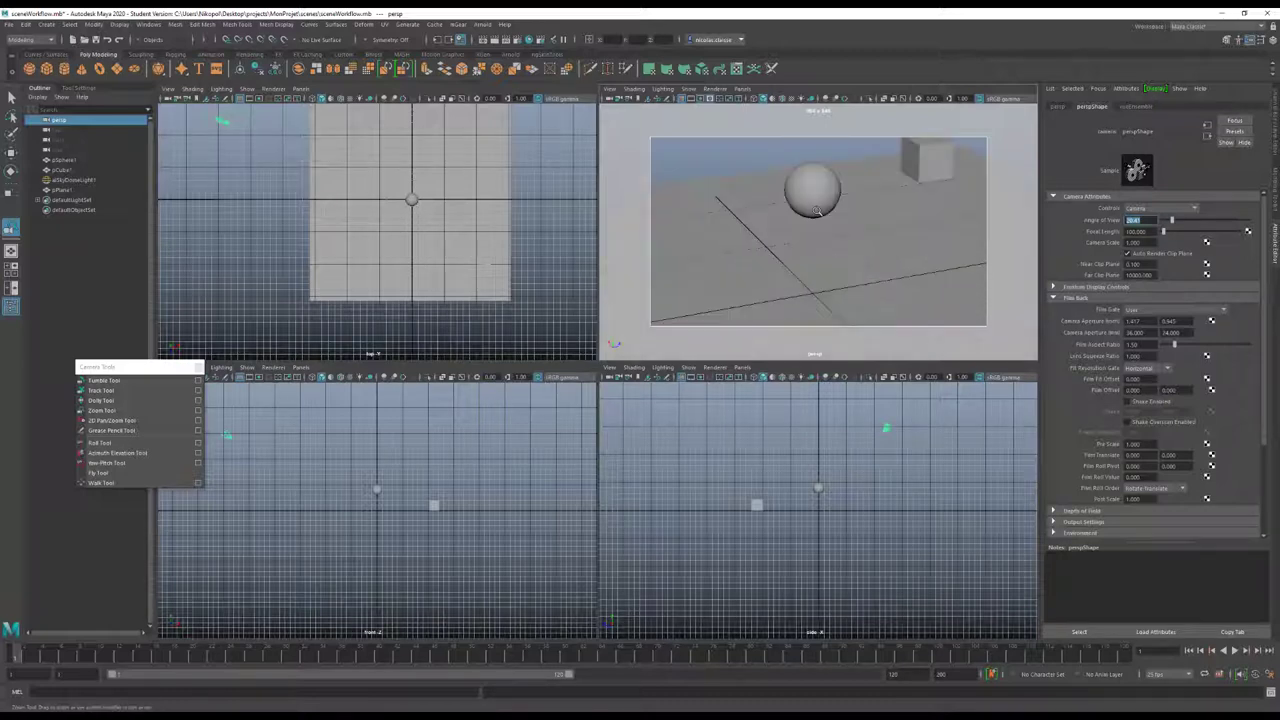
{"action": "key", "text": "bracketleft"}
{"action": "key", "text": "bracketleft"}
{"action": "key", "text": "bracketleft"}
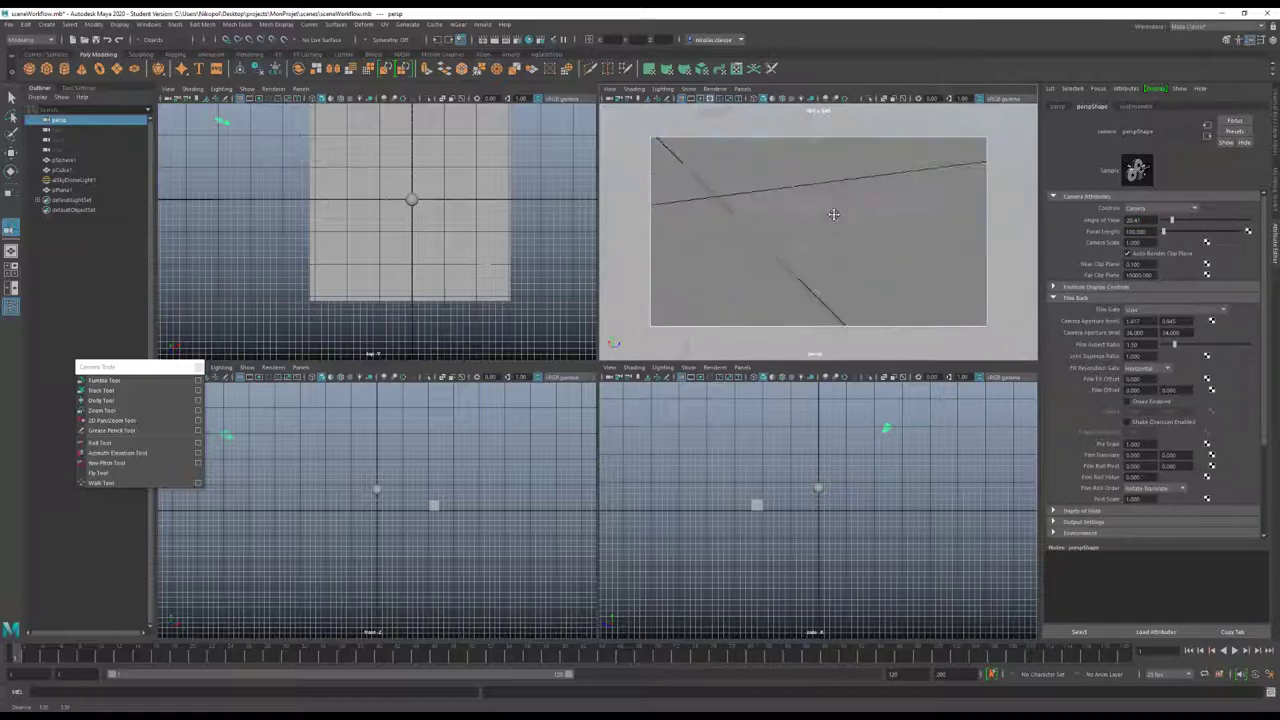
{"action": "key", "text": "bracketleft"}
{"action": "key", "text": "bracketleft"}
{"action": "key", "text": "bracketleft"}
{"action": "key", "text": "bracketleft"}
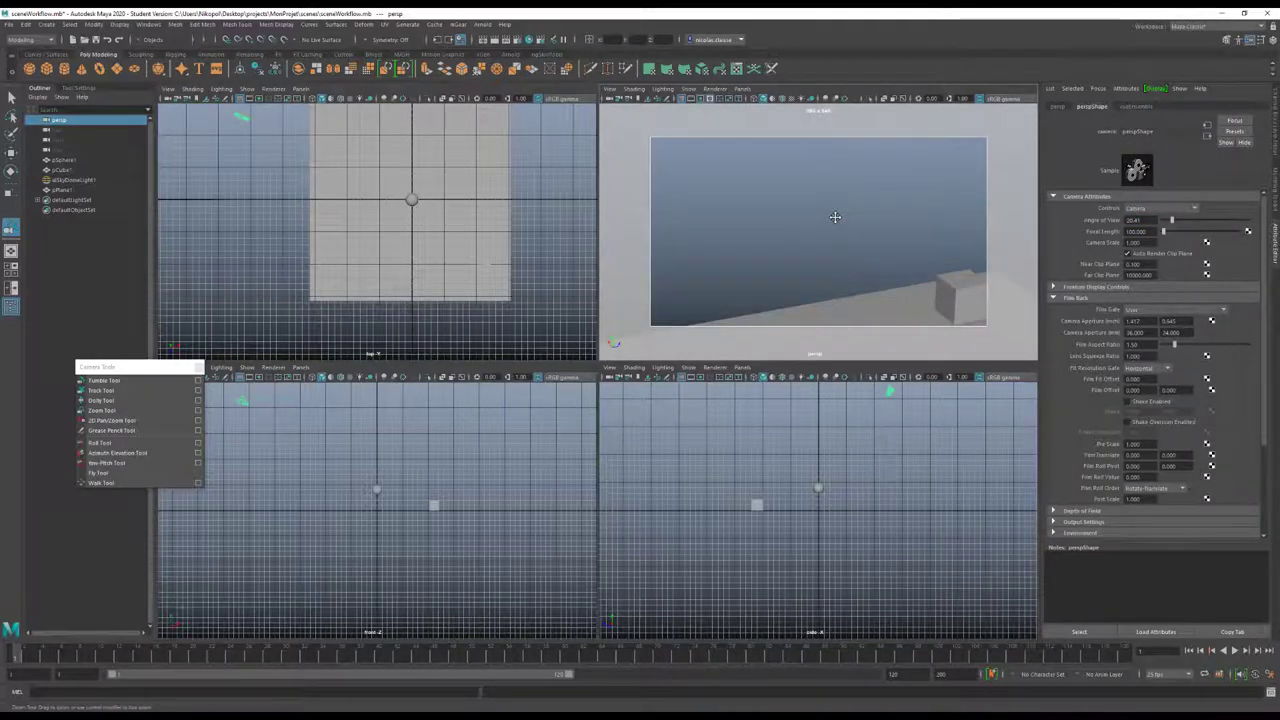
{"action": "key", "text": "shift+a"}
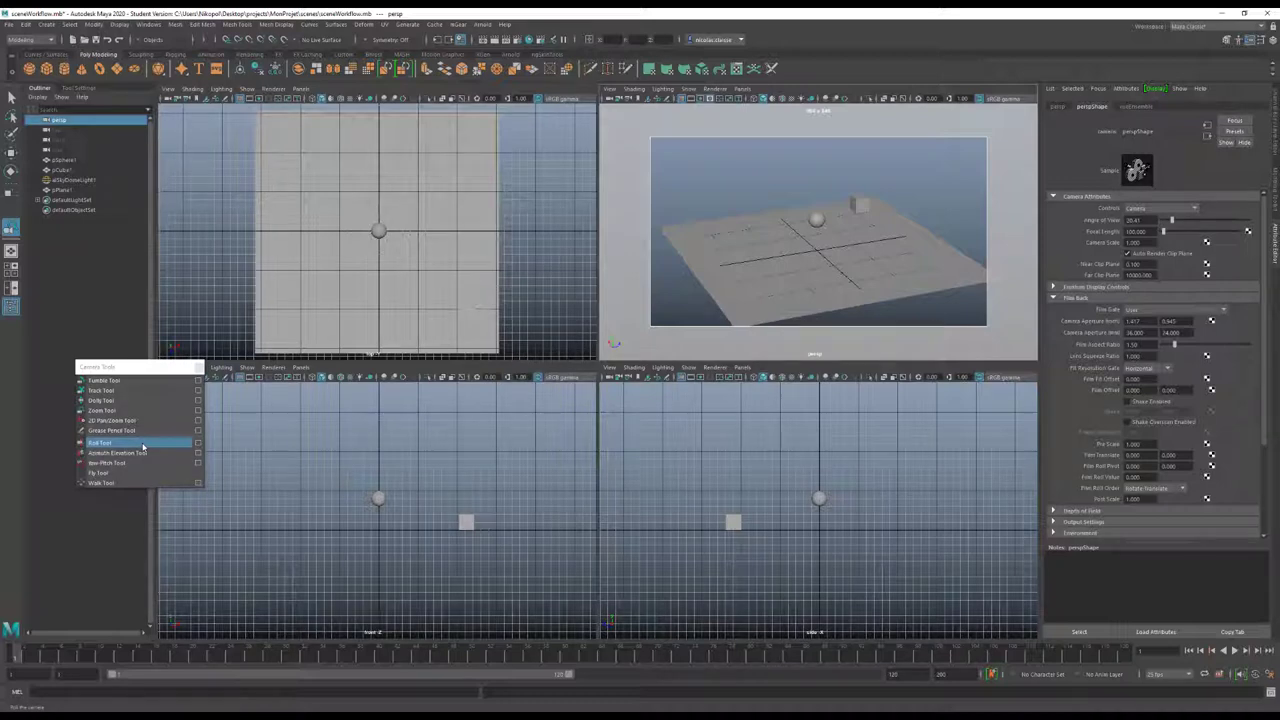
Roll the perspective view slightly, then set the camera's Focal Length to 35
{"action": "left_click", "coordinate": [143, 447]}
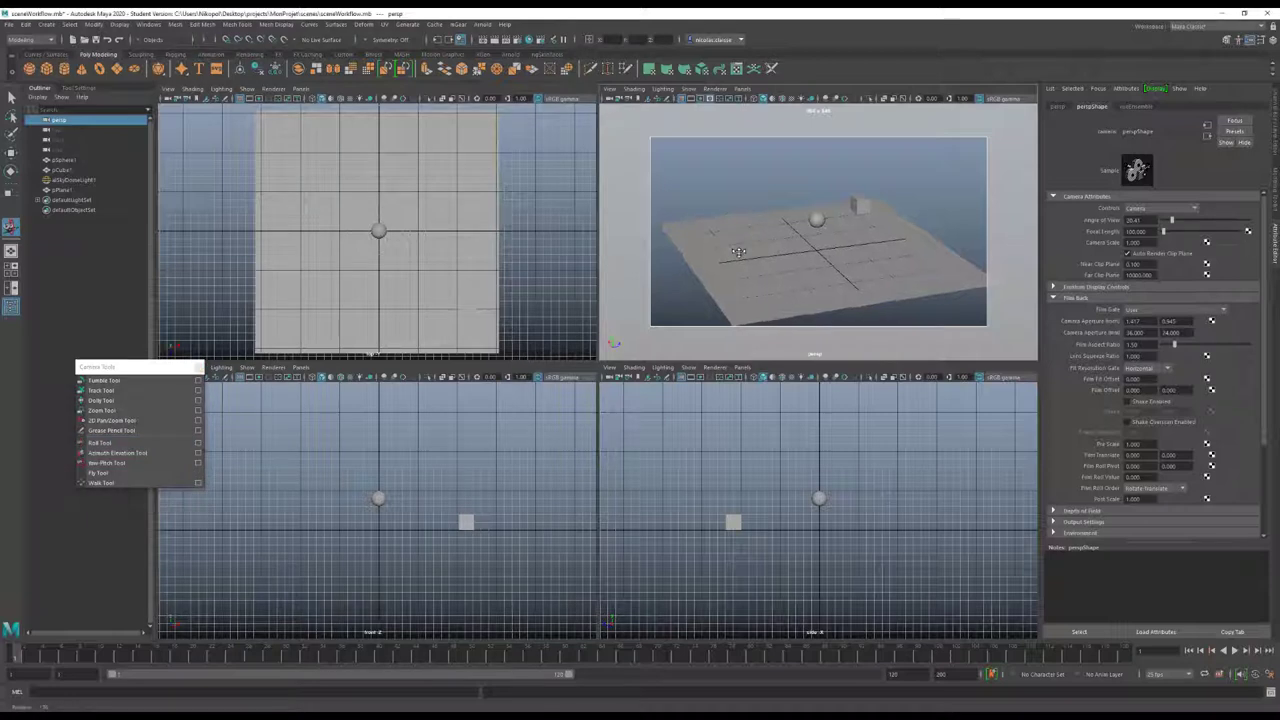
{"action": "mouse_move", "coordinate": [740, 234]}
{"action": "left_mouse_down"}
{"action": "mouse_move", "coordinate": [808, 259]}
{"action": "mouse_move", "coordinate": [651, 224]}
{"action": "mouse_move", "coordinate": [761, 261]}
{"action": "mouse_move", "coordinate": [848, 262]}
{"action": "mouse_move", "coordinate": [748, 248]}
{"action": "left_mouse_up"}
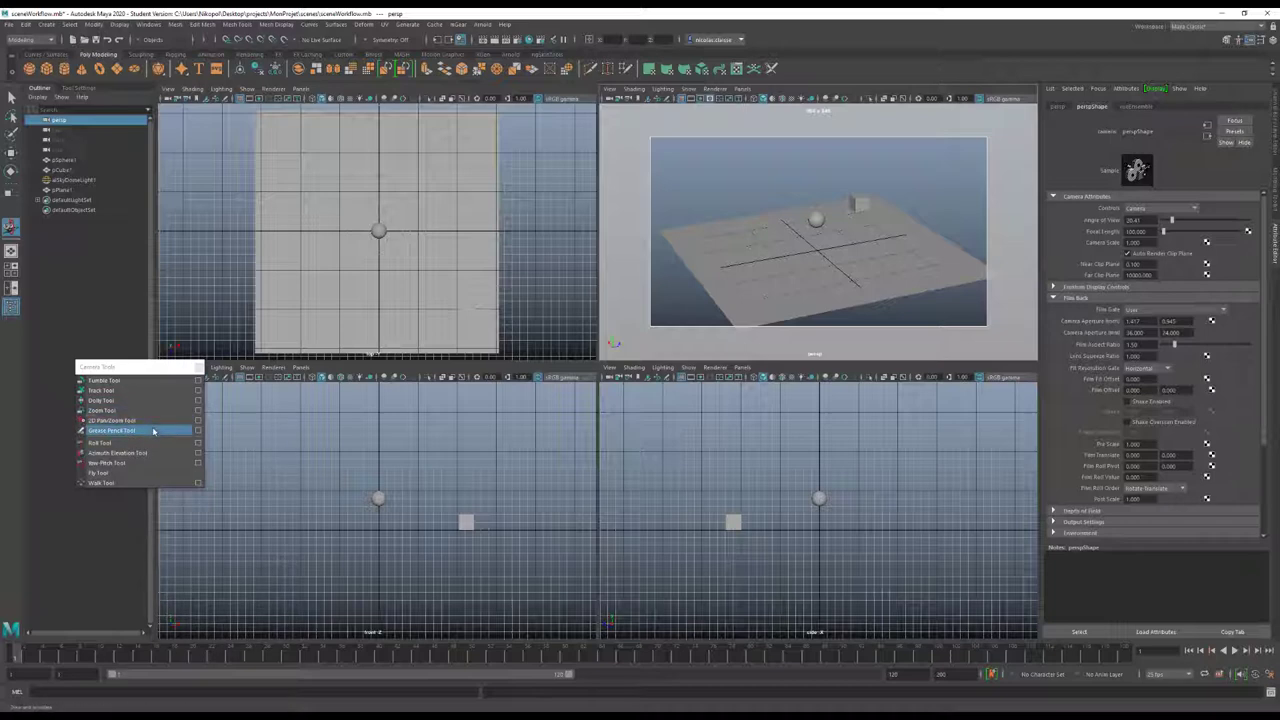
{"action": "left_click", "coordinate": [100, 442]}
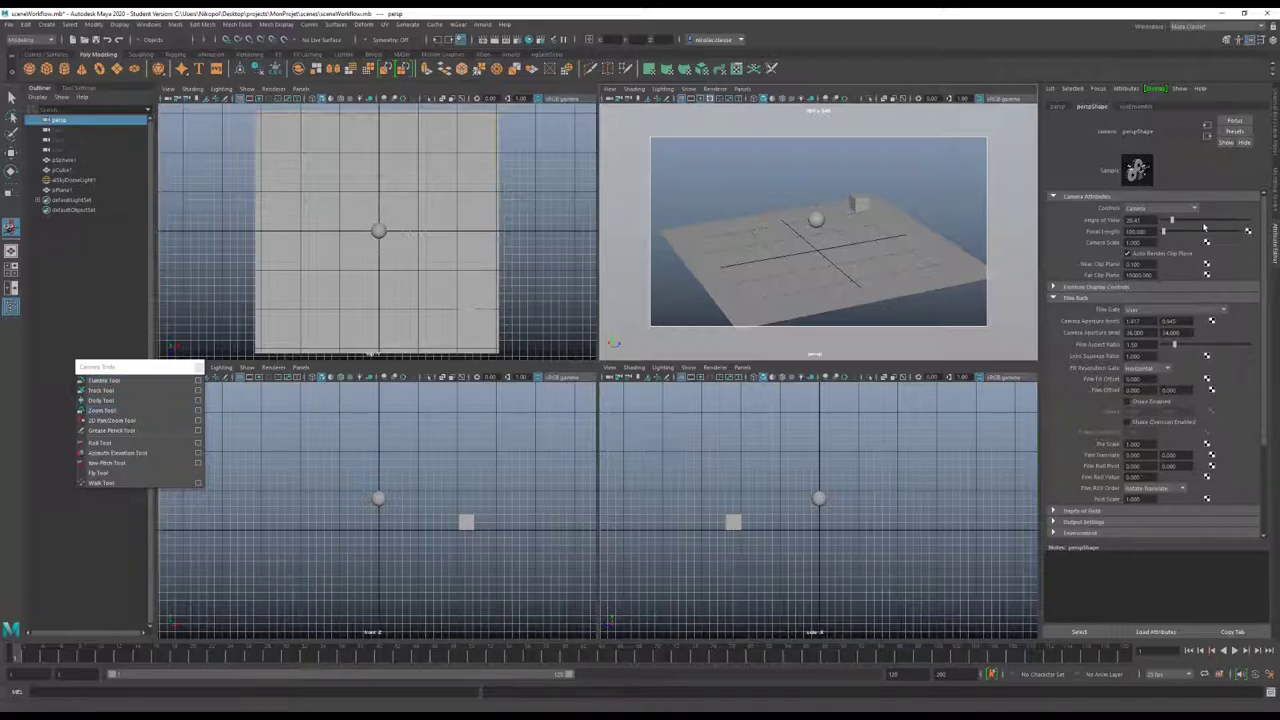
{"action": "left_click", "coordinate": [1136, 231]}
{"action": "type", "text": "35"}
{"action": "key", "text": "Return"}
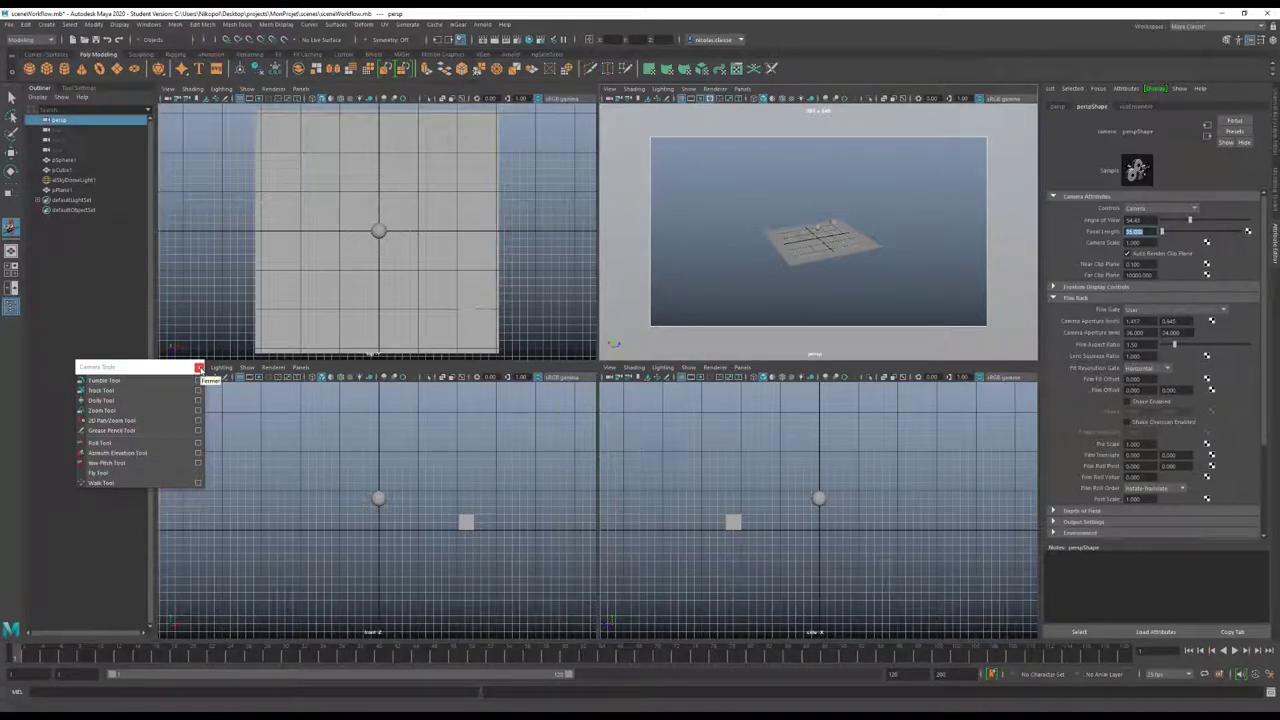
Close the Camera Tools panel, orbit across the ground plane, and select the sphere, cube and plane
{"action": "left_click", "coordinate": [199, 369]}
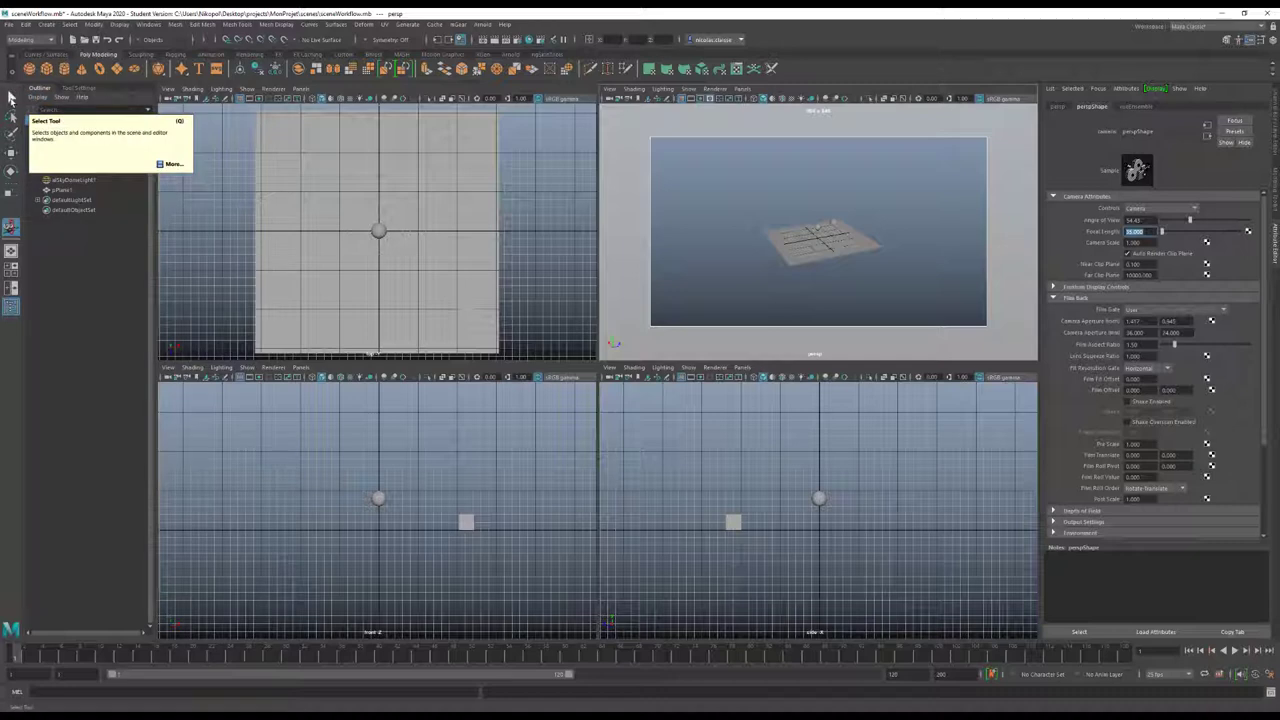
{"action": "left_click", "coordinate": [11, 97]}
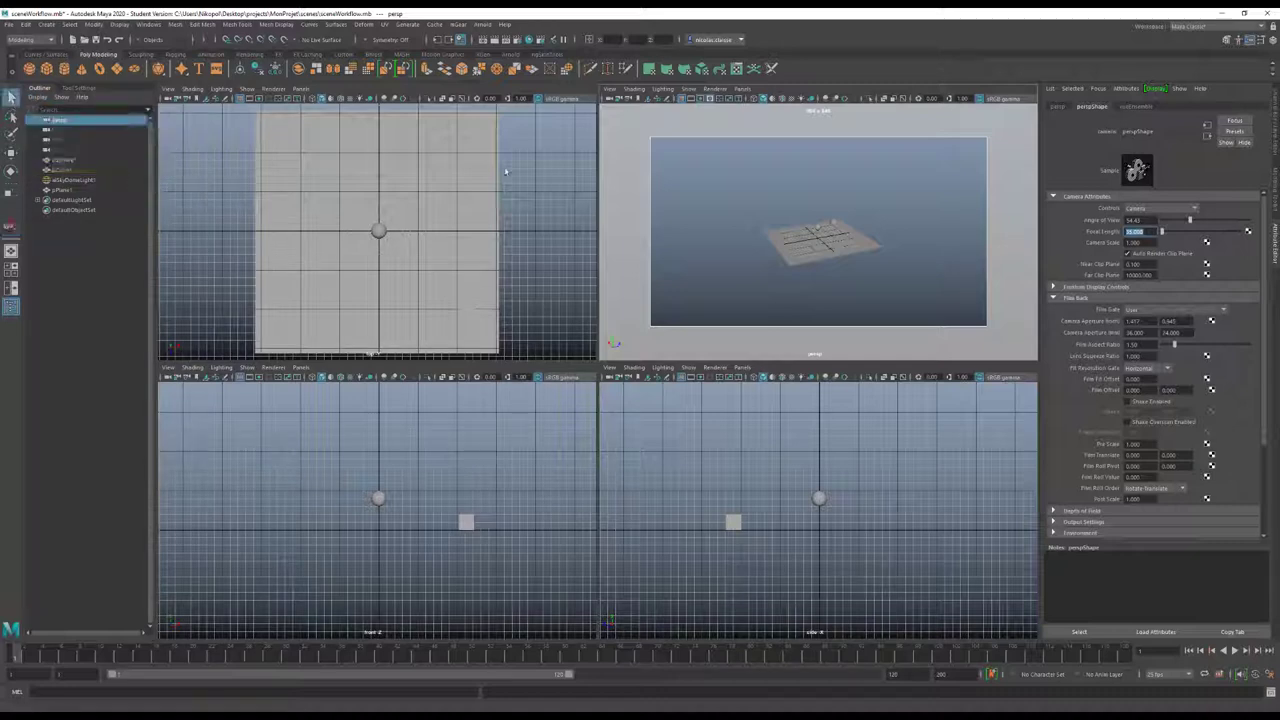
{"action": "left_click", "coordinate": [774, 215]}
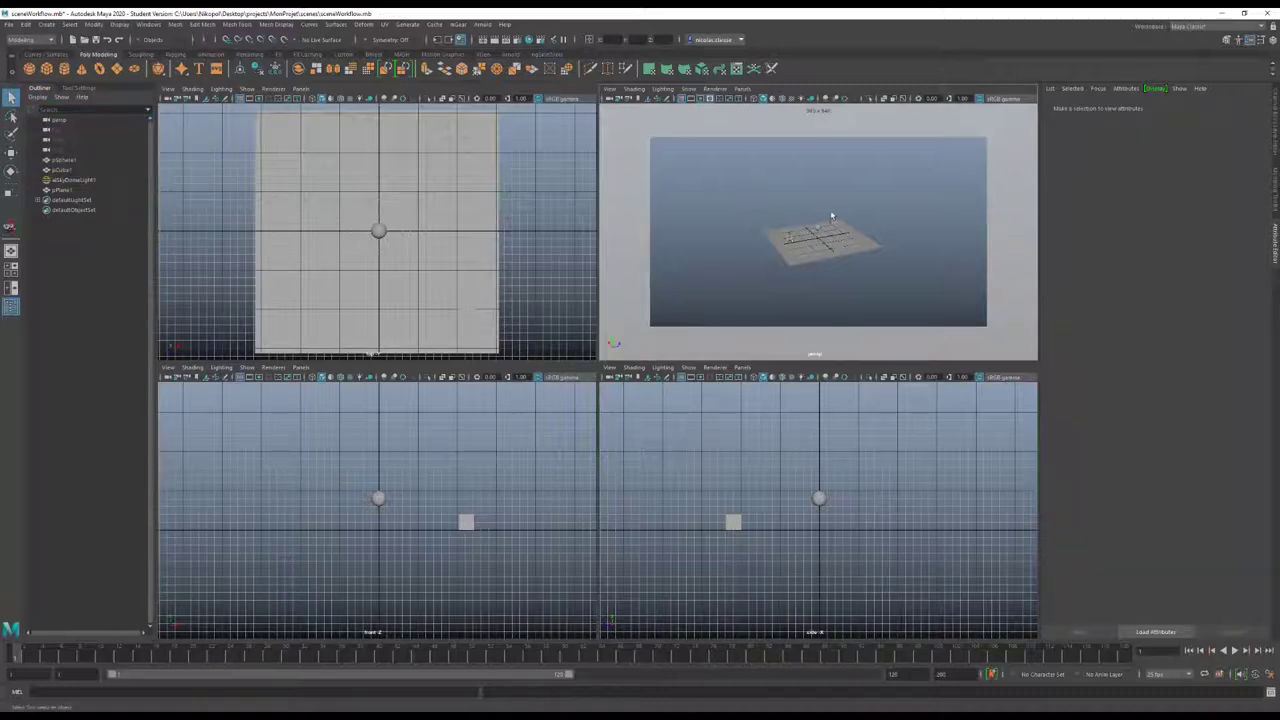
{"action": "scroll", "coordinate": [830, 218], "scroll_direction": "up", "scroll_amount": 2}
{"action": "scroll", "coordinate": [826, 218], "scroll_direction": "up", "scroll_amount": 4}
{"action": "mouse_move", "coordinate": [824, 215]}
{"action": "left_mouse_down", "text": "alt"}
{"action": "mouse_move", "coordinate": [830, 262]}
{"action": "mouse_move", "coordinate": [819, 263]}
{"action": "mouse_move", "coordinate": [833, 257]}
{"action": "left_mouse_up", "text": "alt"}
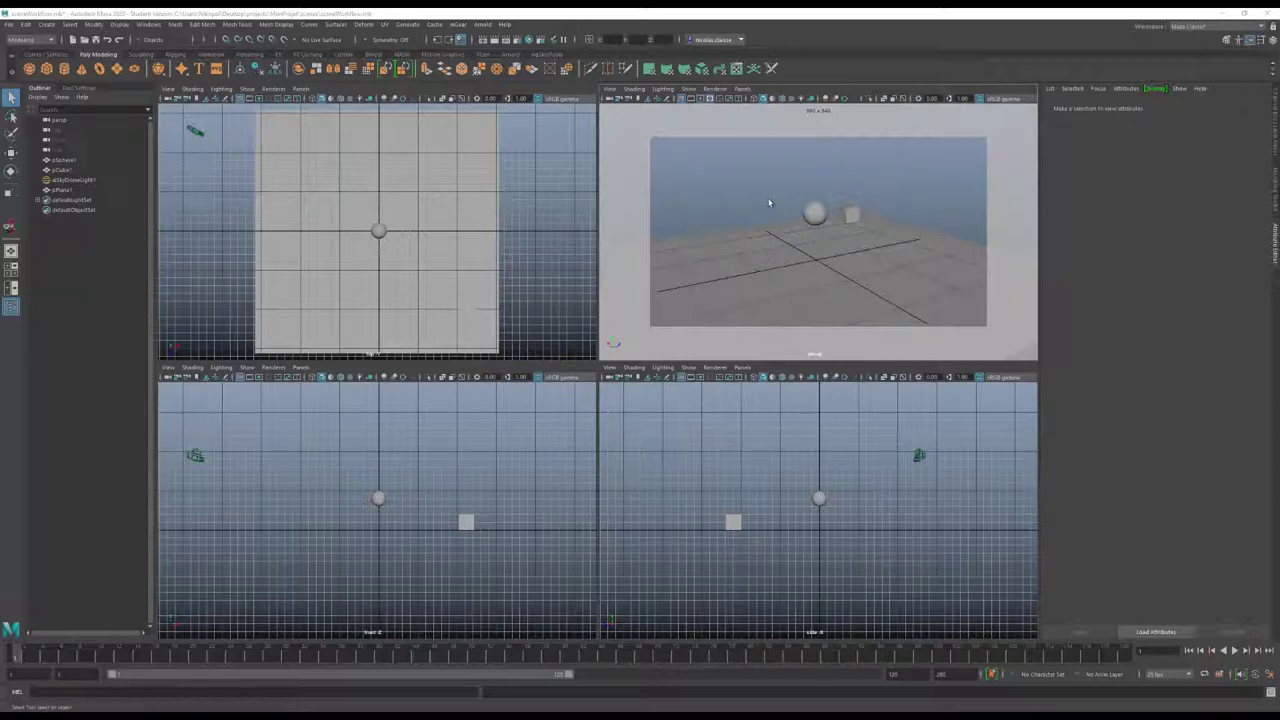
{"action": "left_click_drag", "start_coordinate": [769, 203], "coordinate": [882, 271]}
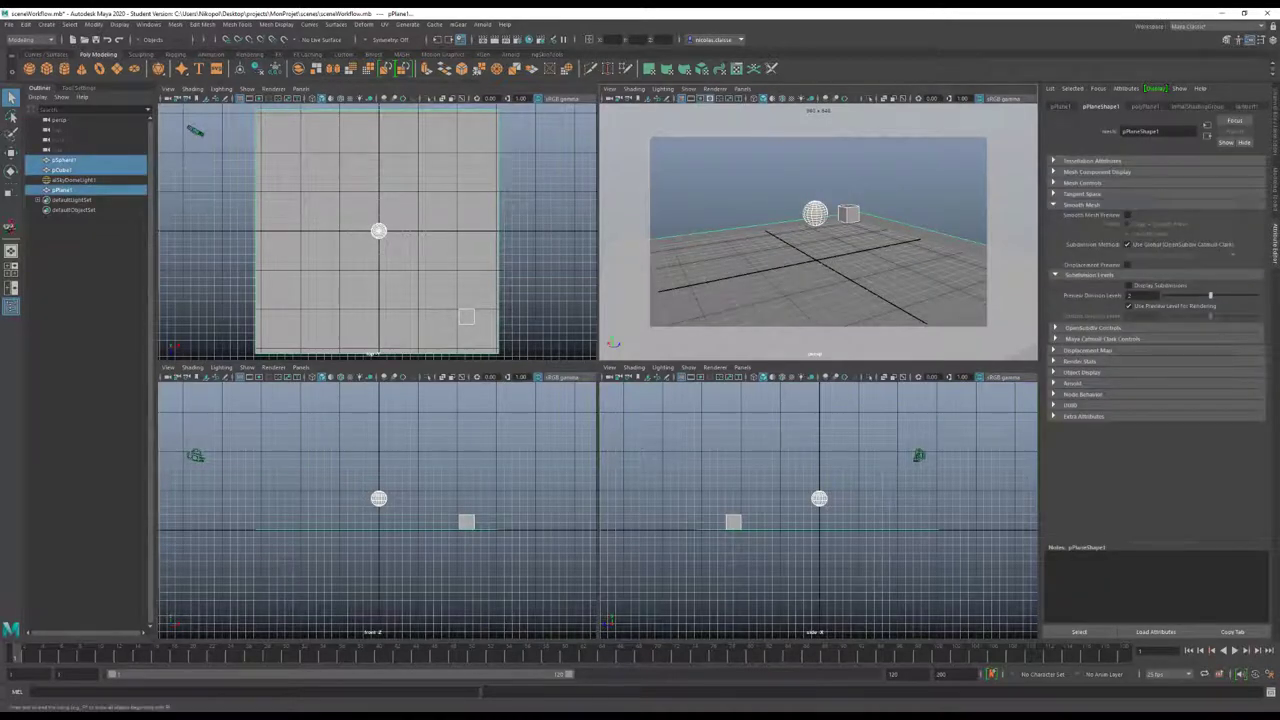
Turn off DAG Objects Only and drag the Outliner divider up to split it into two lists
{"action": "left_click", "coordinate": [40, 97]}
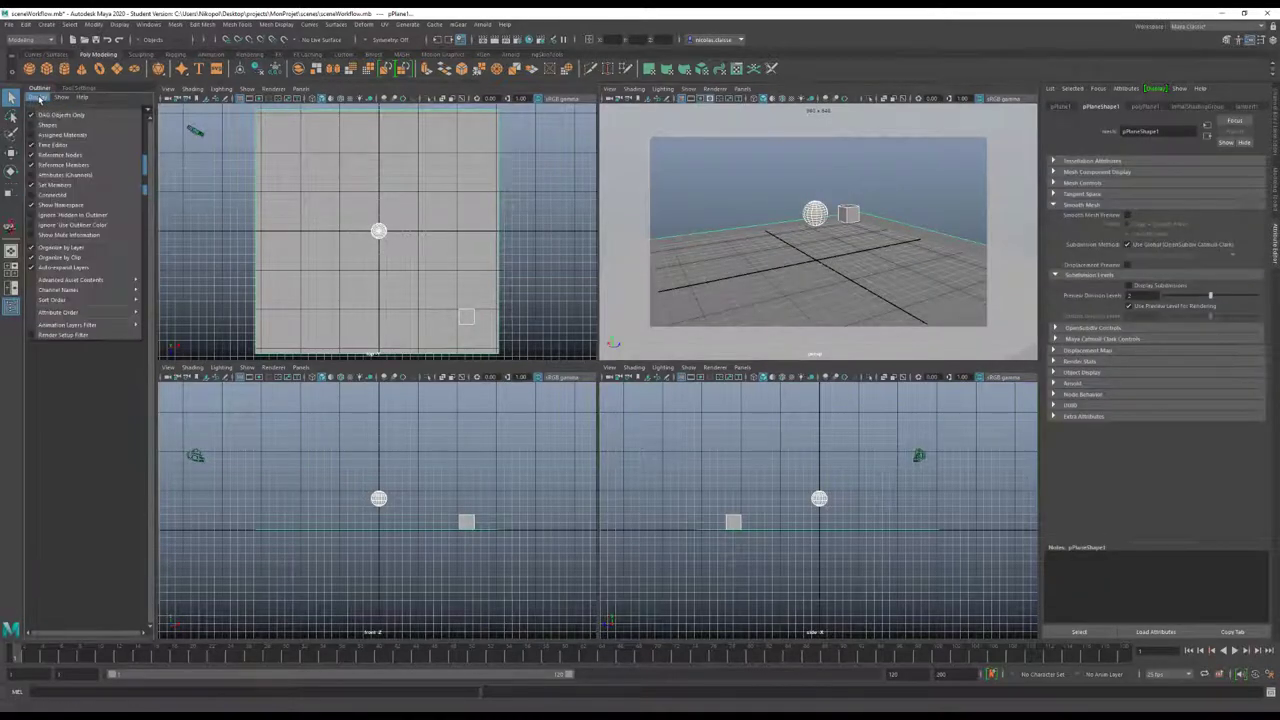
{"action": "left_click", "coordinate": [60, 109]}
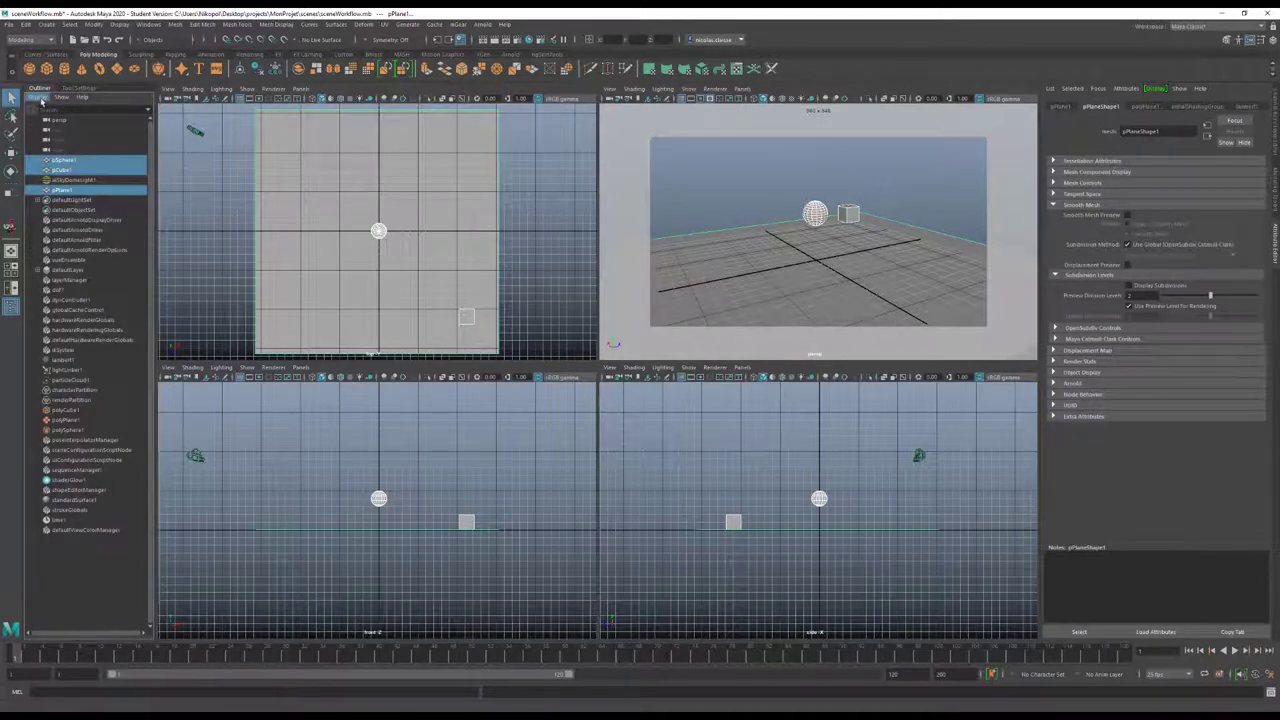
{"action": "left_click", "coordinate": [40, 97]}
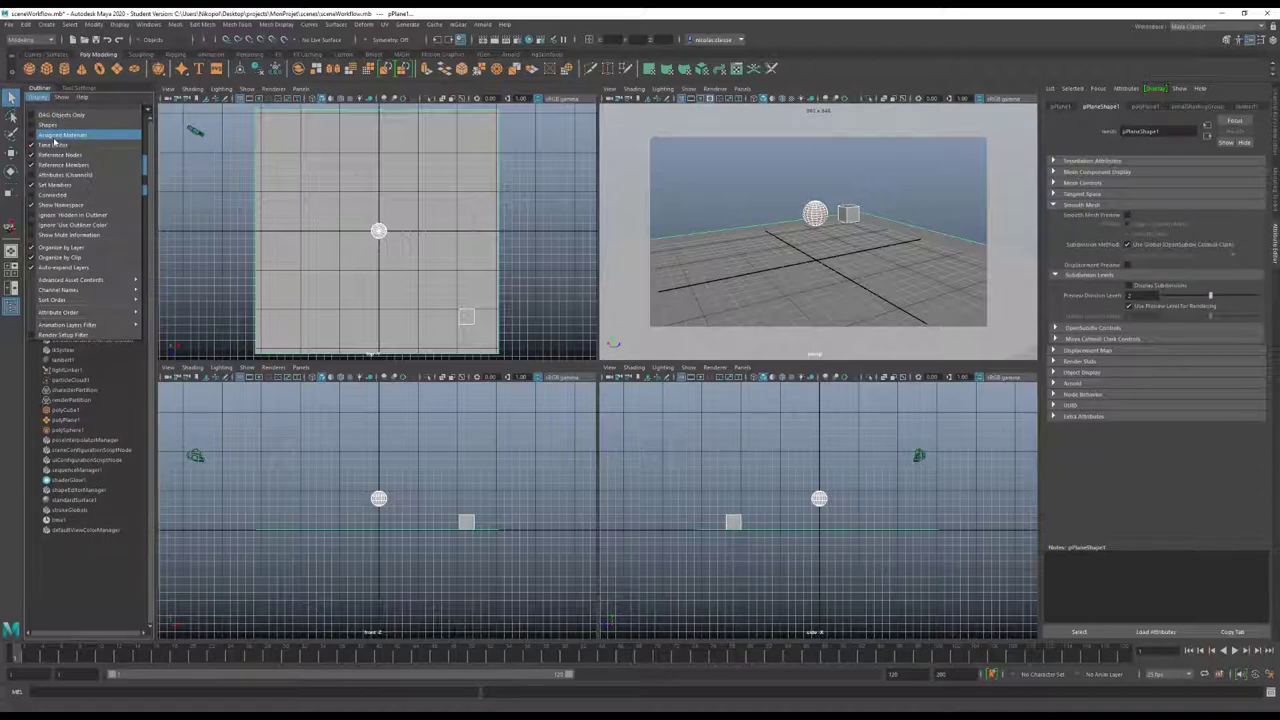
{"action": "left_click", "coordinate": [58, 135]}
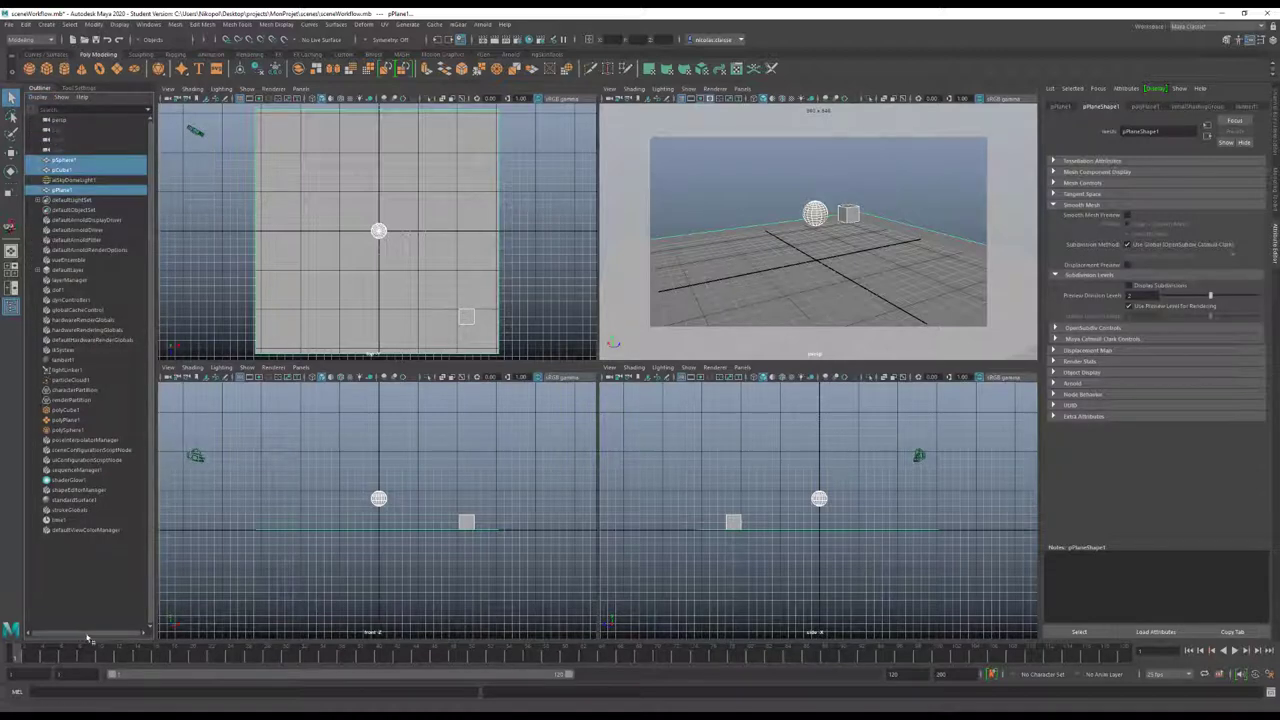
{"action": "left_click_drag", "start_coordinate": [77, 636], "coordinate": [87, 267]}
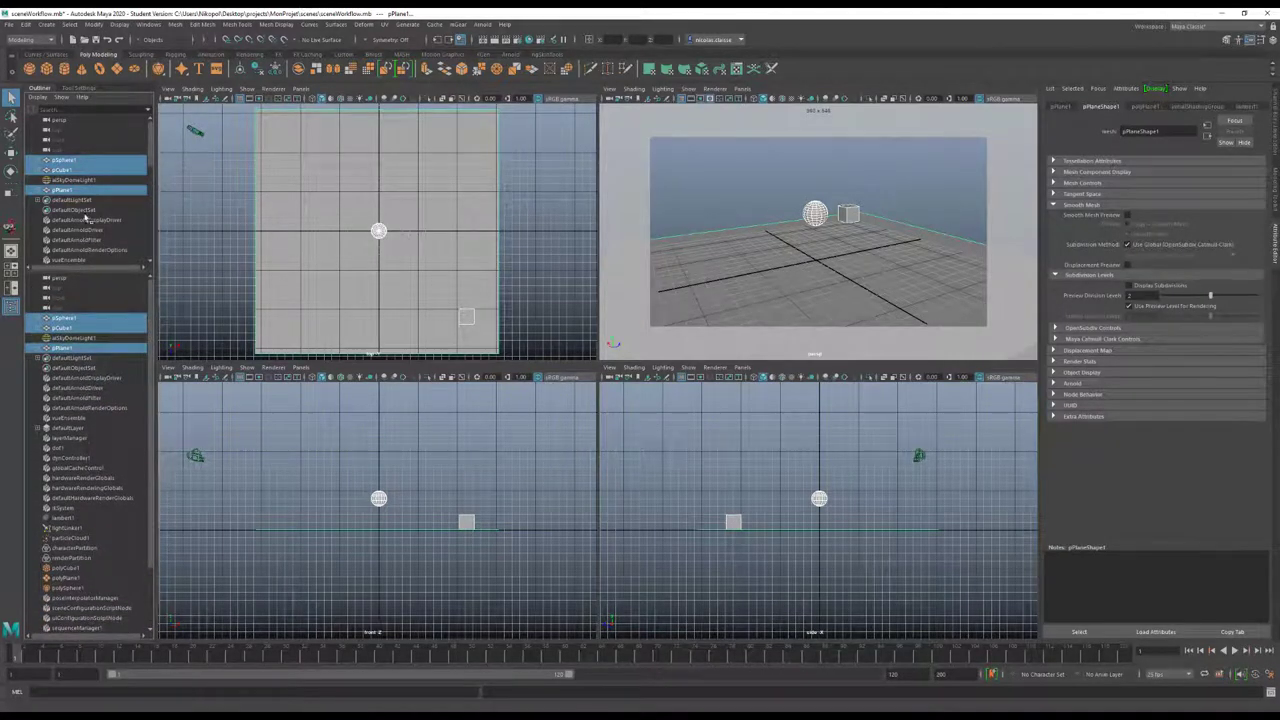
{"action": "scroll", "coordinate": [79, 170], "scroll_direction": "down", "scroll_amount": 10}
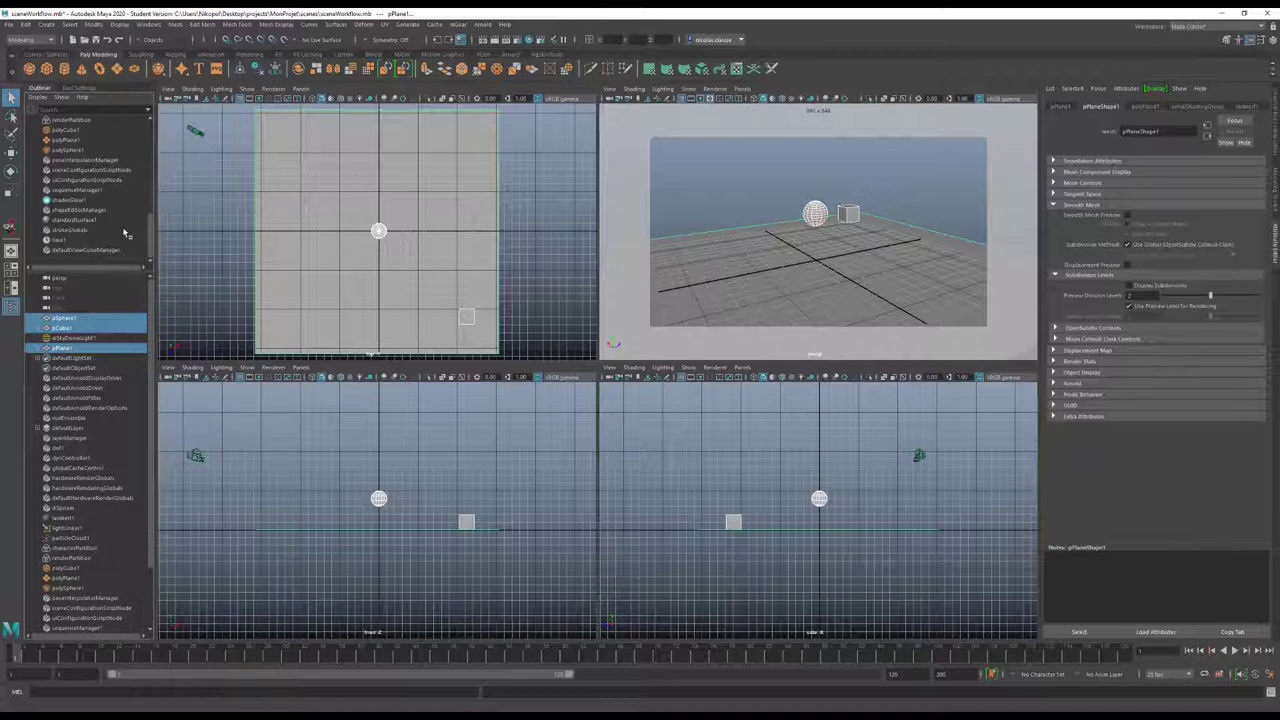
{"action": "scroll", "coordinate": [112, 218], "scroll_direction": "up", "scroll_amount": 9}
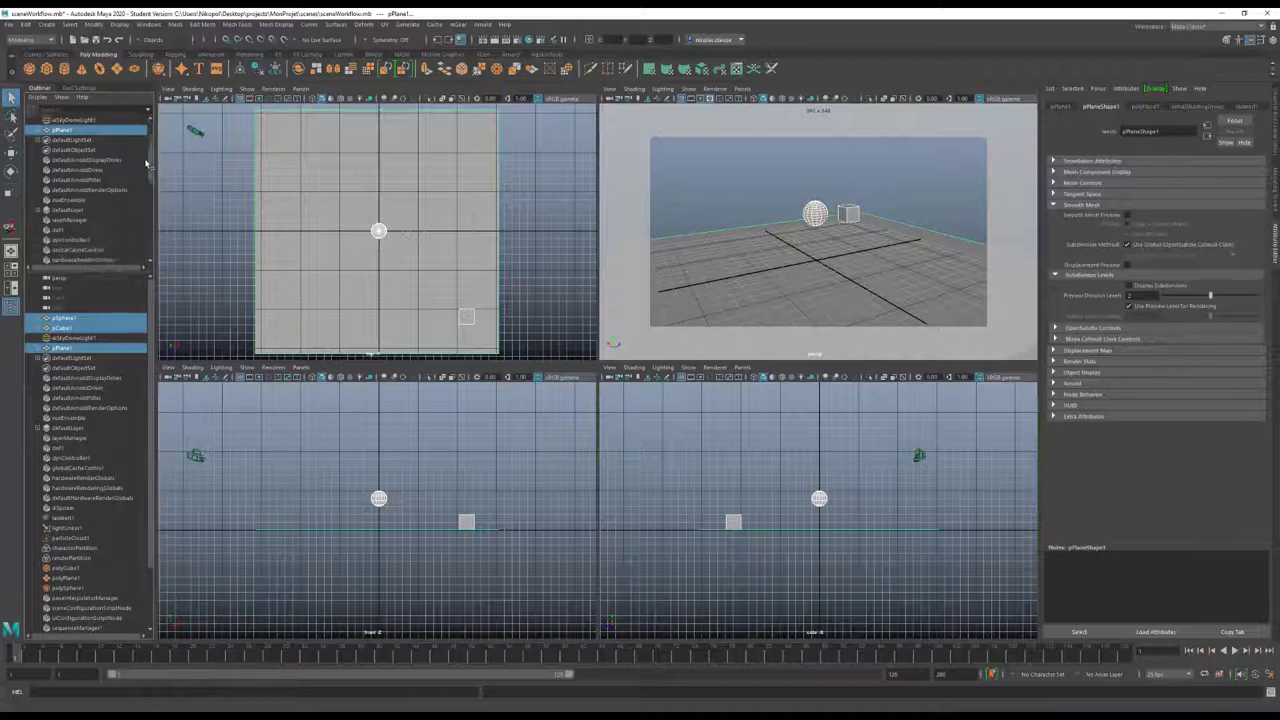
{"action": "left_click_drag", "start_coordinate": [152, 143], "coordinate": [146, 210]}
{"action": "scroll", "coordinate": [90, 190], "scroll_direction": "up", "scroll_amount": 7}
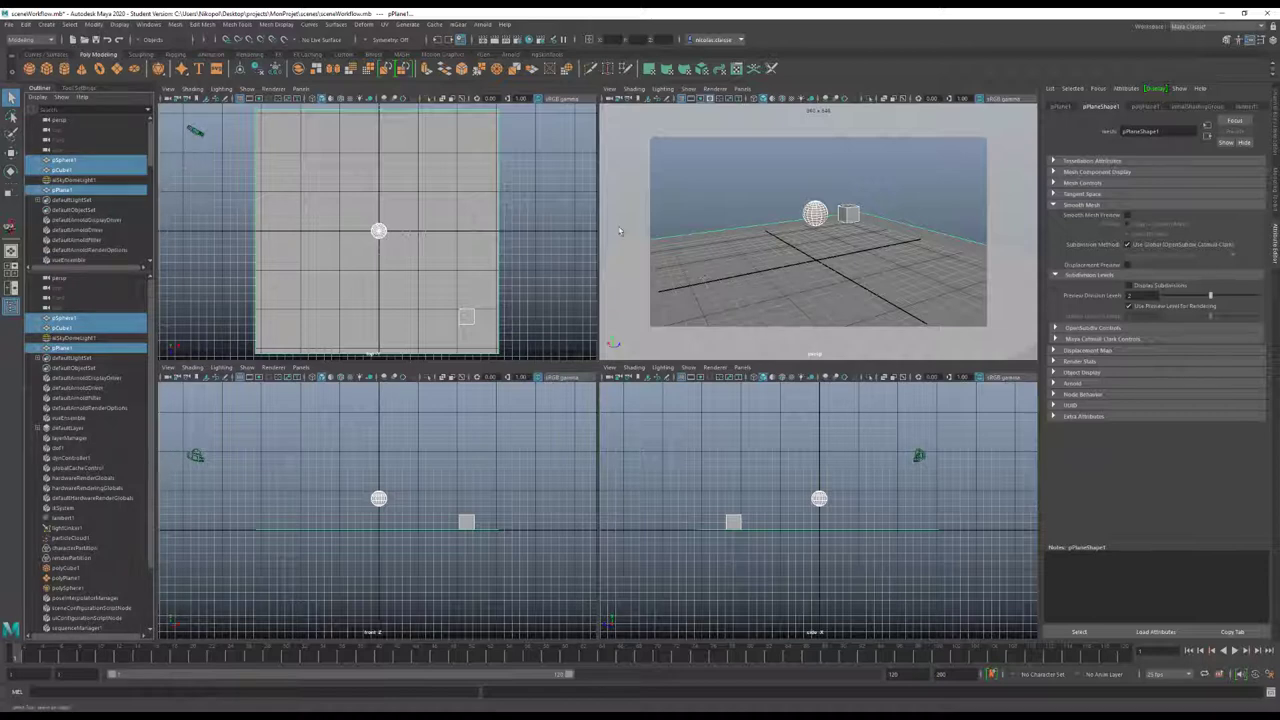
Select the cube, then set the Outliner list back to DAG Objects Only
{"action": "left_click", "coordinate": [850, 213]}
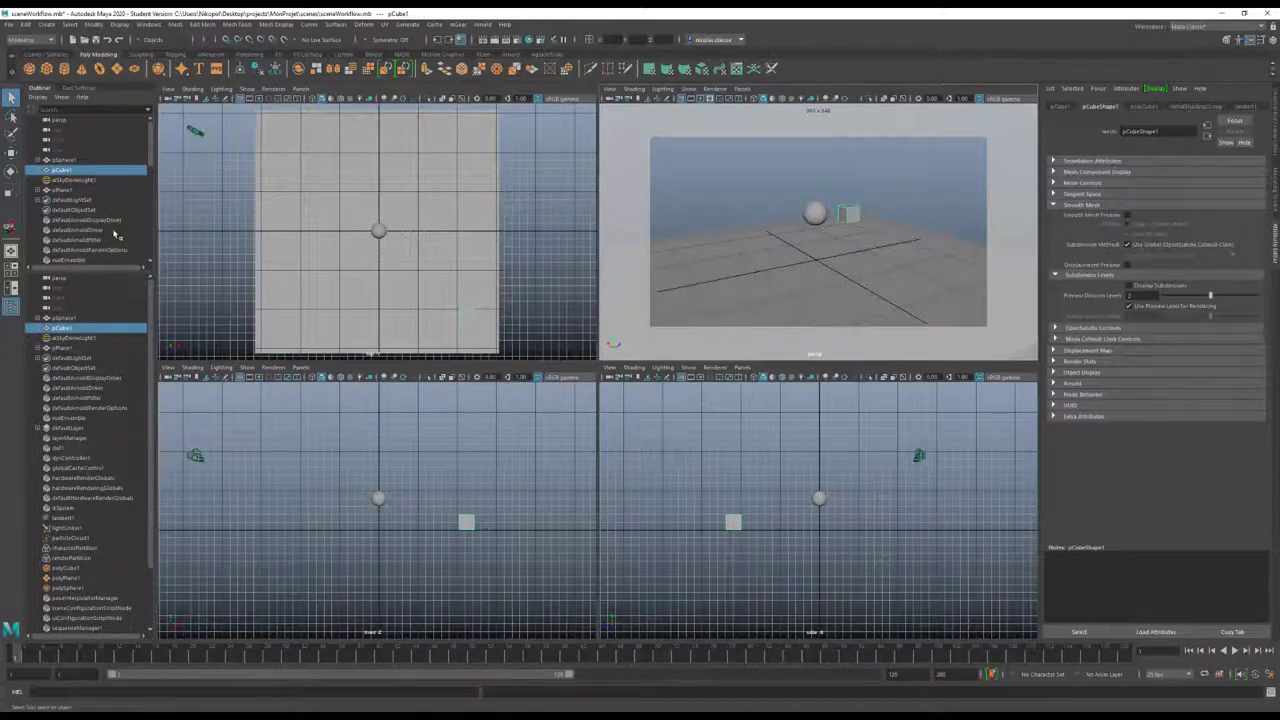
{"action": "scroll", "coordinate": [116, 232], "scroll_direction": "down", "scroll_amount": 8}
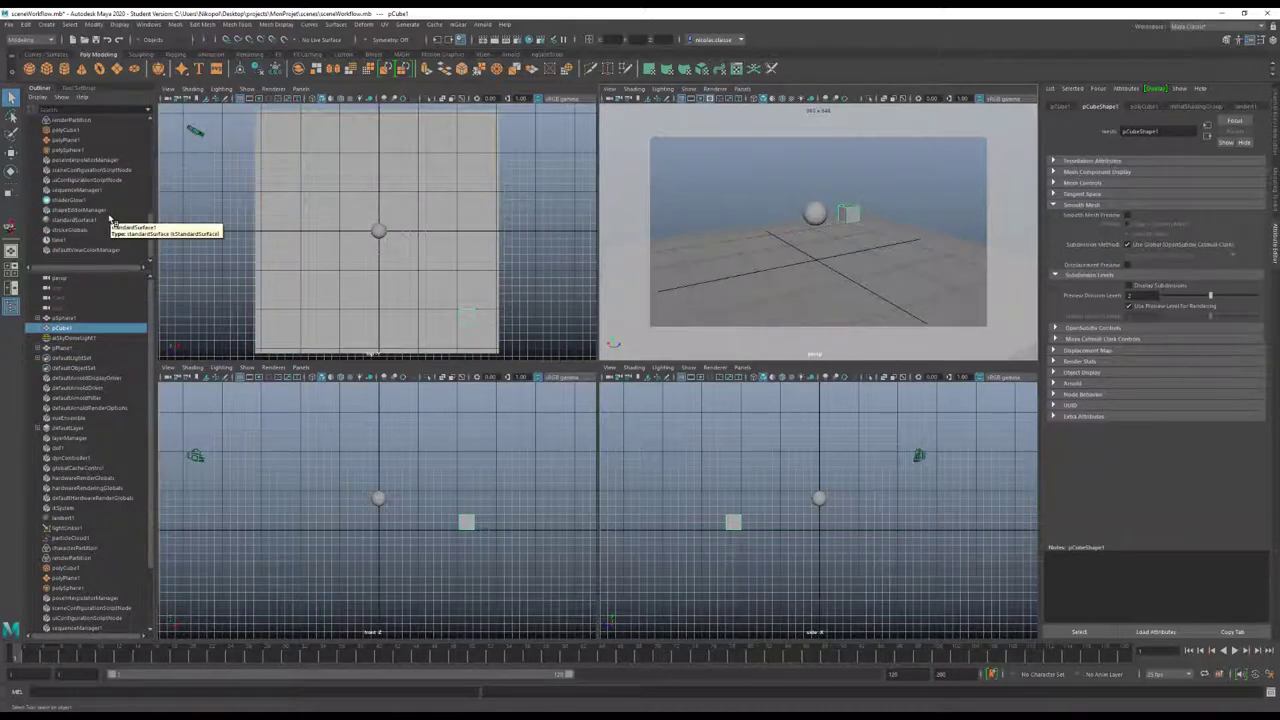
{"action": "scroll", "coordinate": [110, 218], "scroll_direction": "up", "scroll_amount": 8}
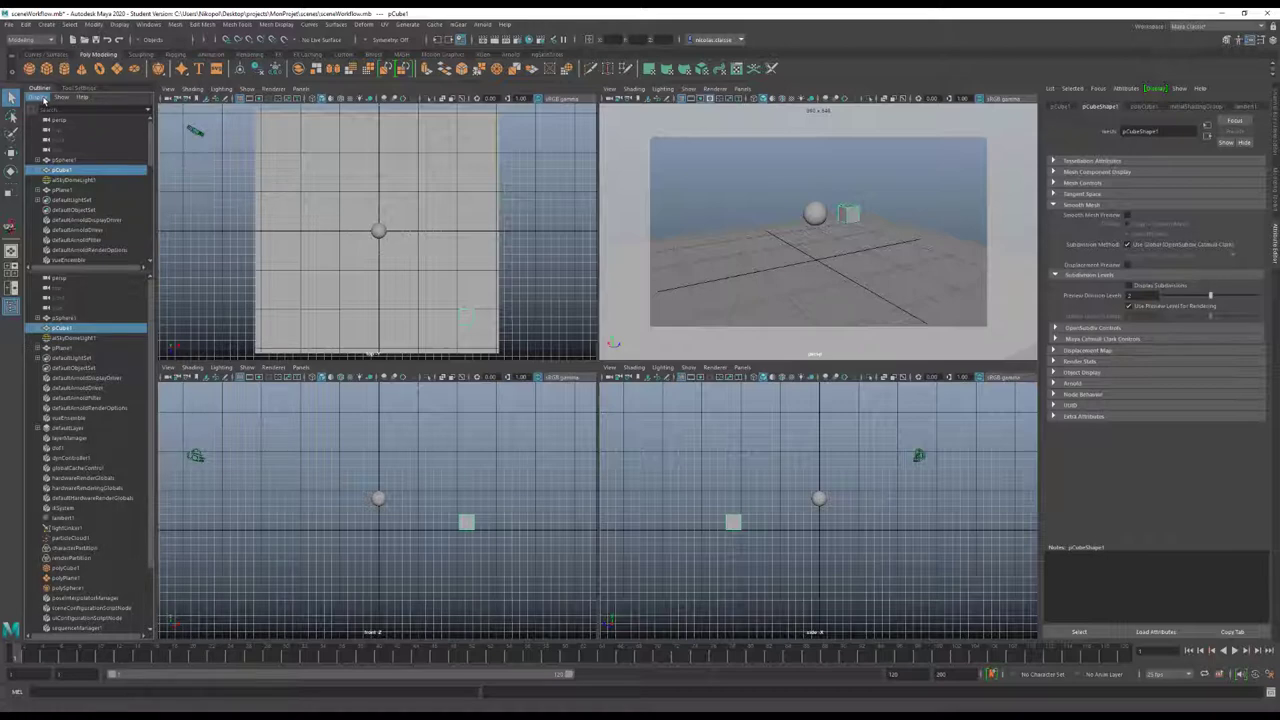
{"action": "left_click", "coordinate": [44, 101]}
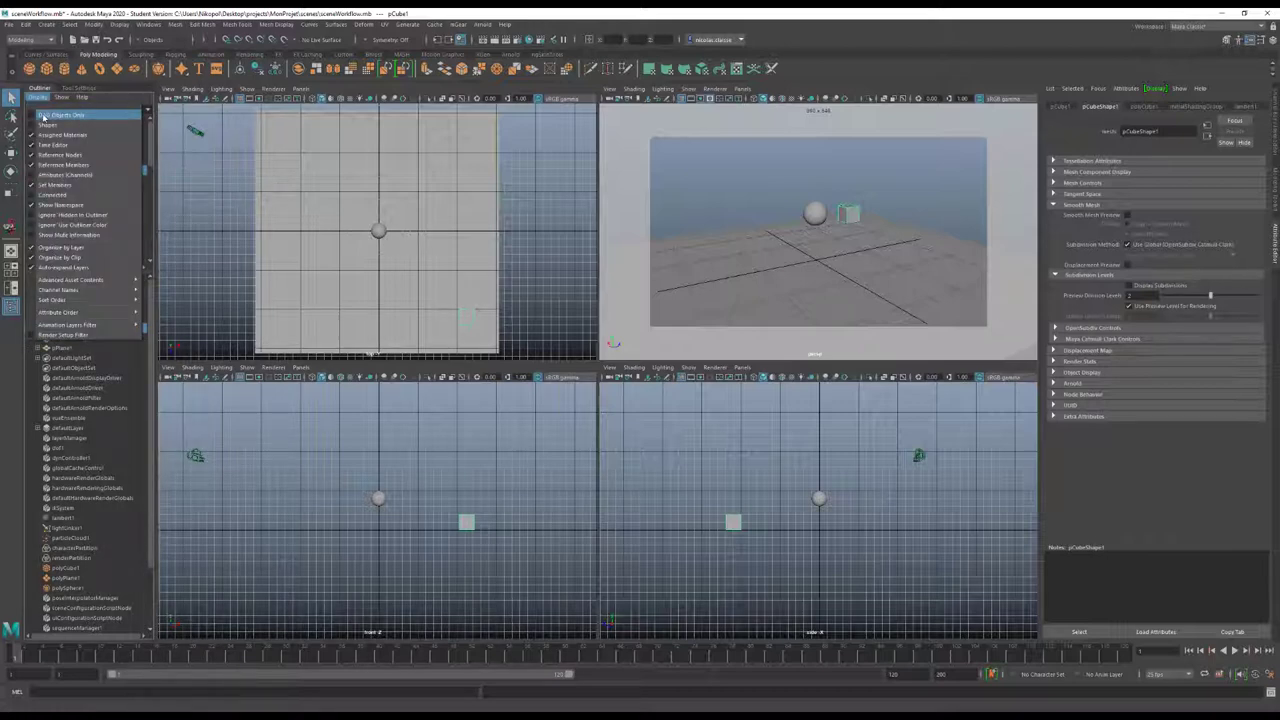
{"action": "left_click", "coordinate": [44, 116]}
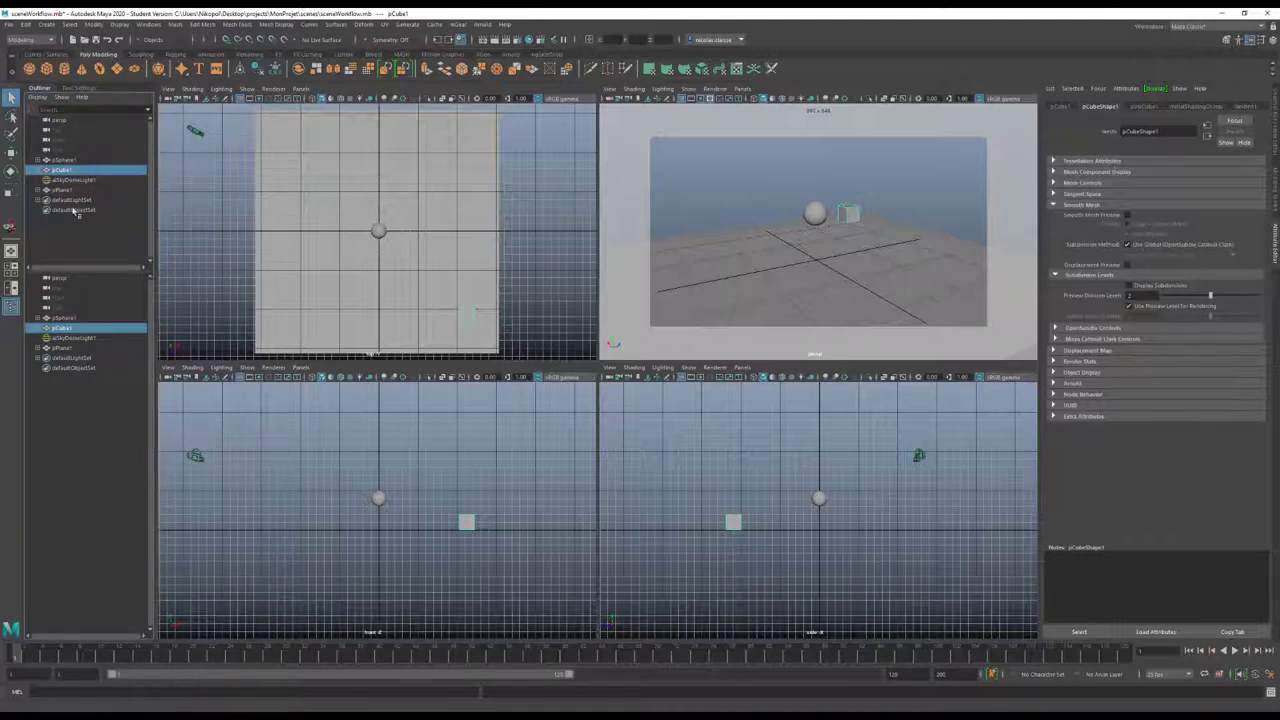
{"action": "left_click", "coordinate": [38, 97]}
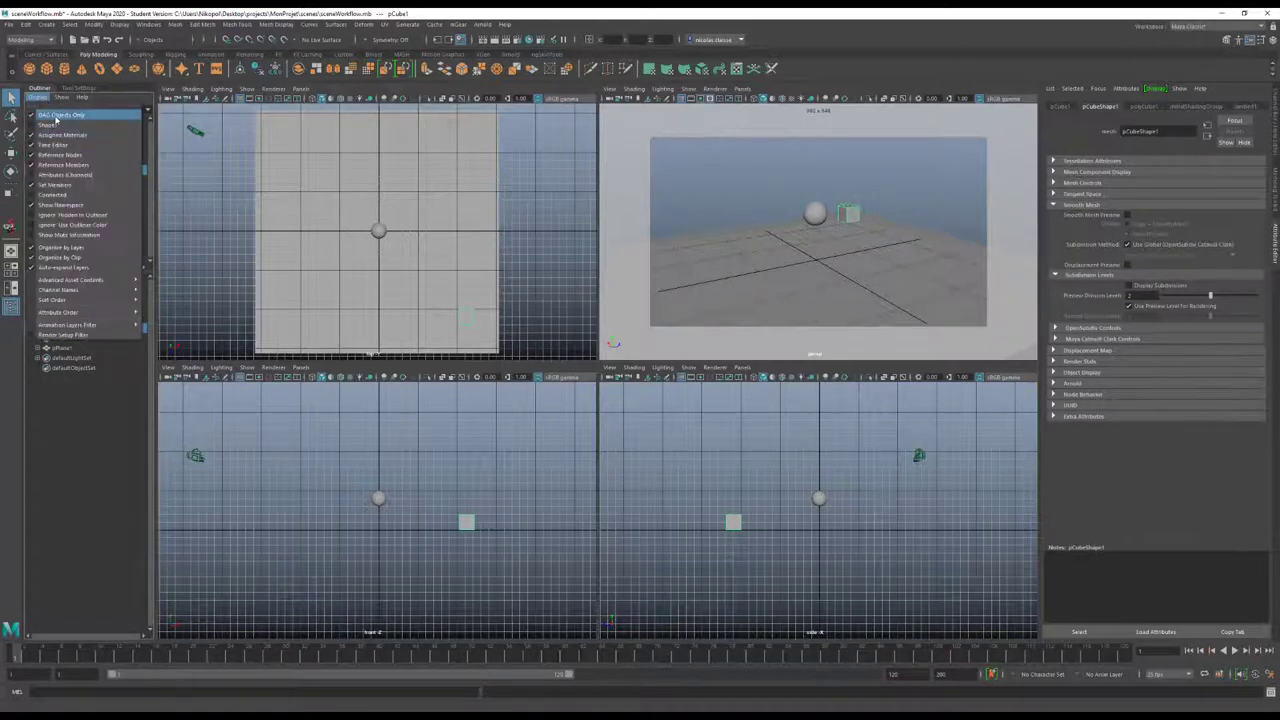
Limit the second list to DAG objects and click through plane, skydome, sphere, side camera and cube
{"action": "left_click", "coordinate": [58, 115]}
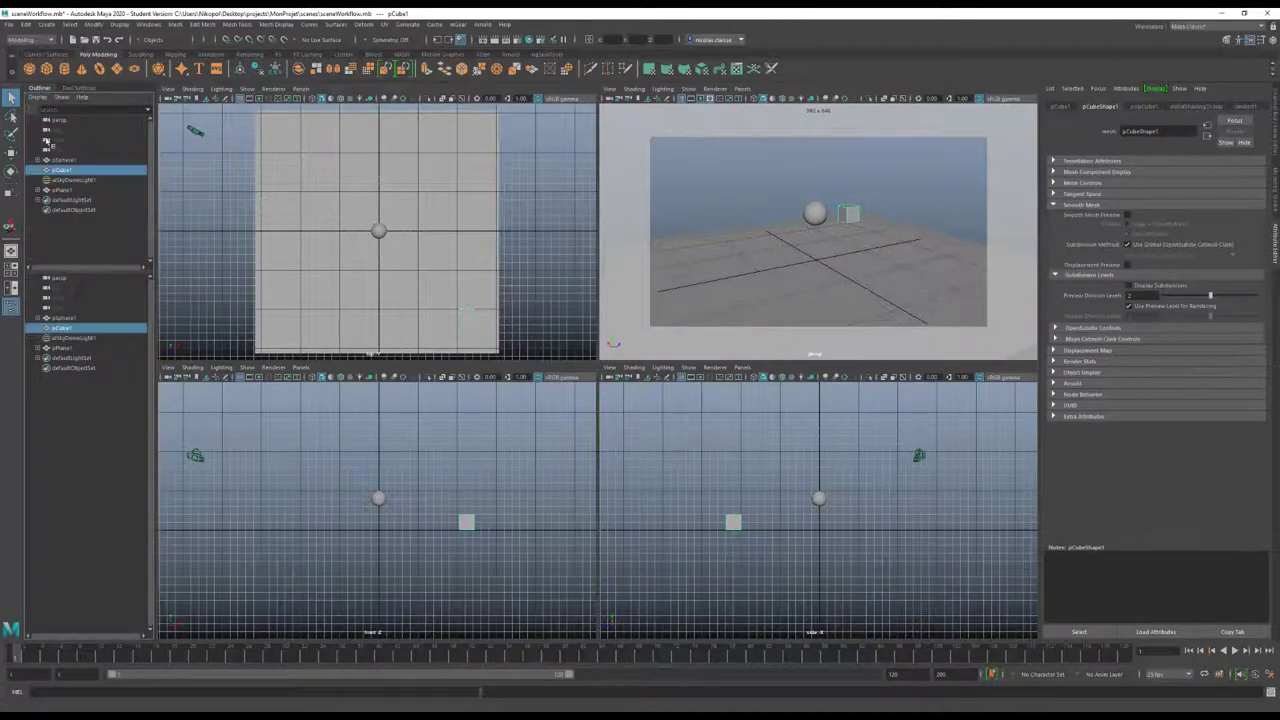
{"action": "left_click", "coordinate": [66, 190]}
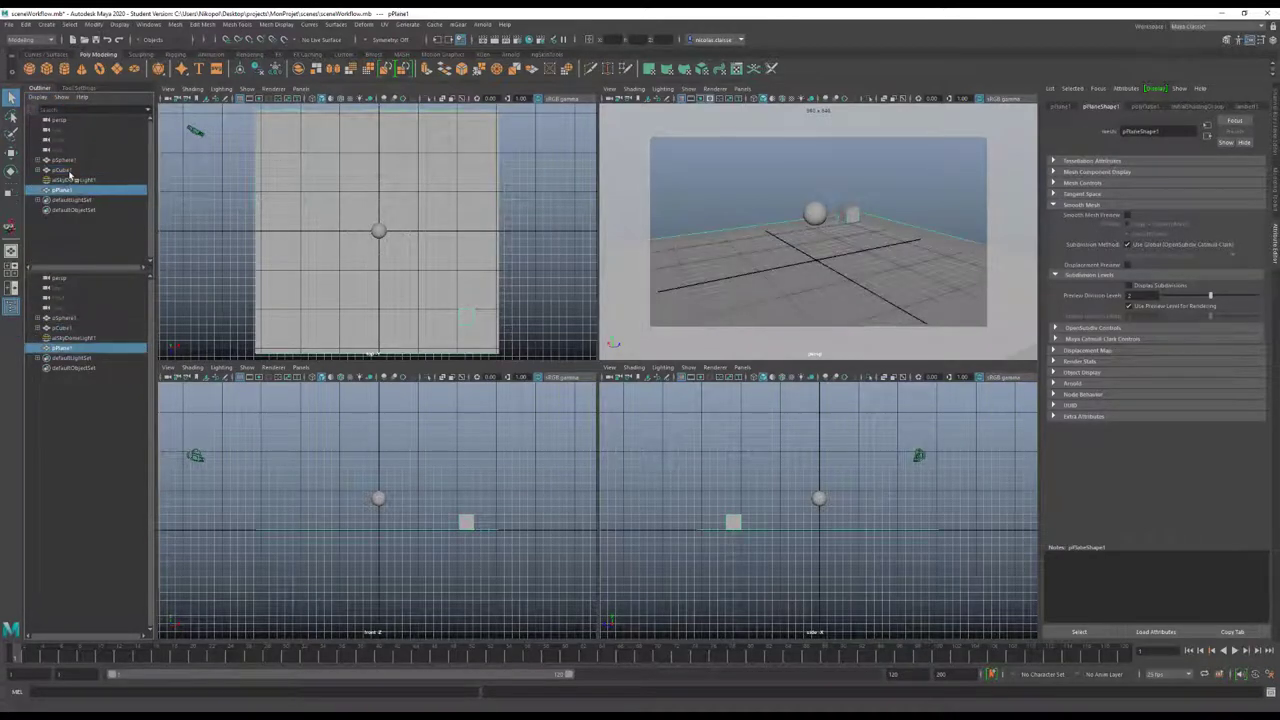
{"action": "left_click", "coordinate": [70, 180]}
{"action": "left_click", "coordinate": [62, 160]}
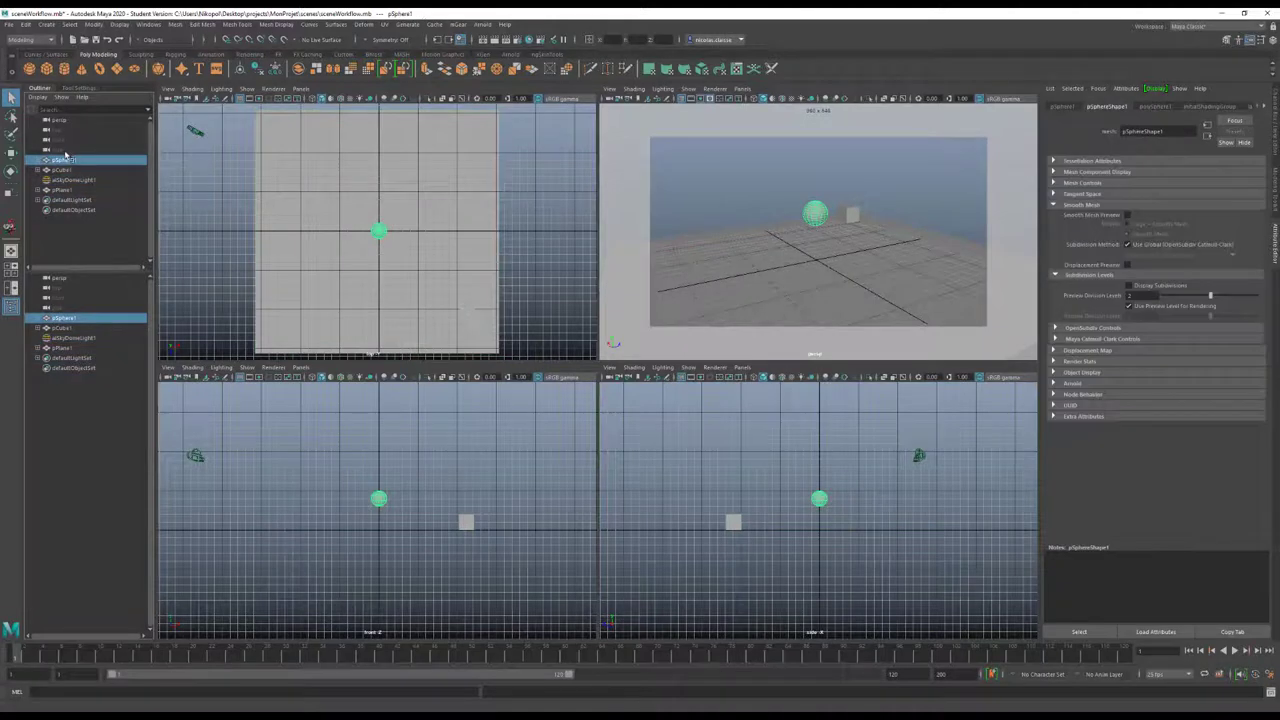
{"action": "left_click", "coordinate": [66, 152]}
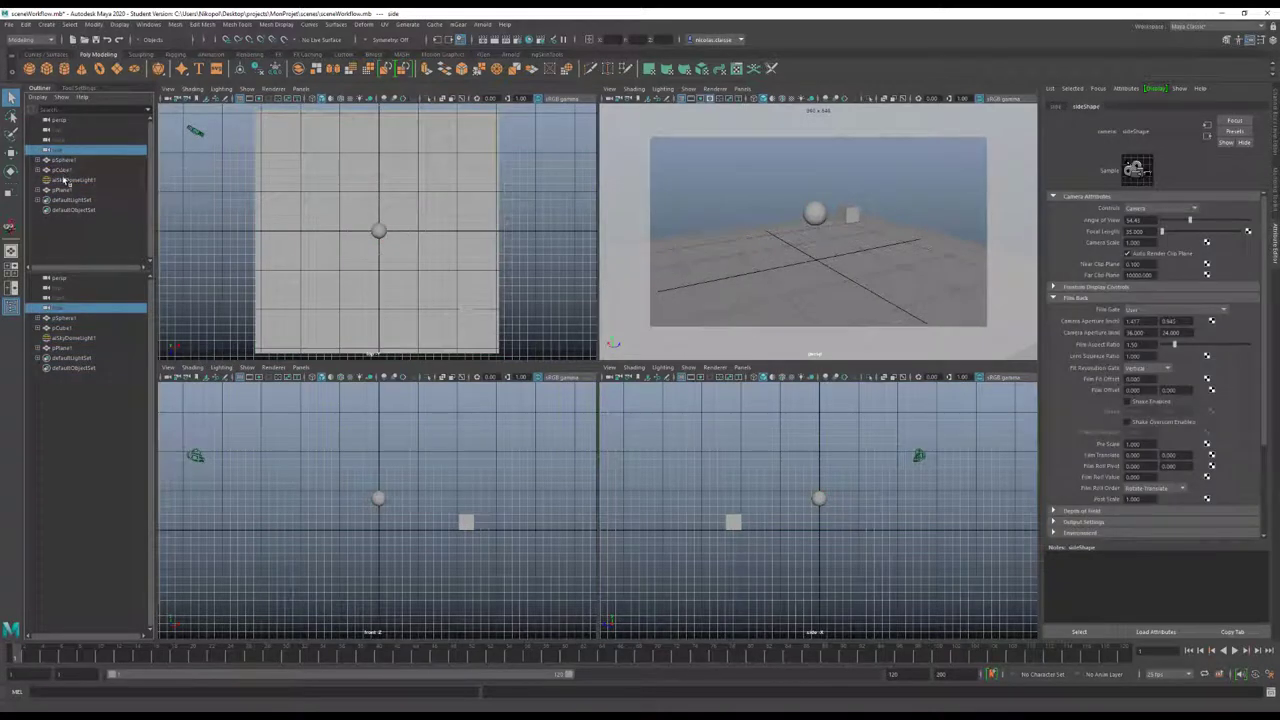
{"action": "left_click", "coordinate": [63, 170]}
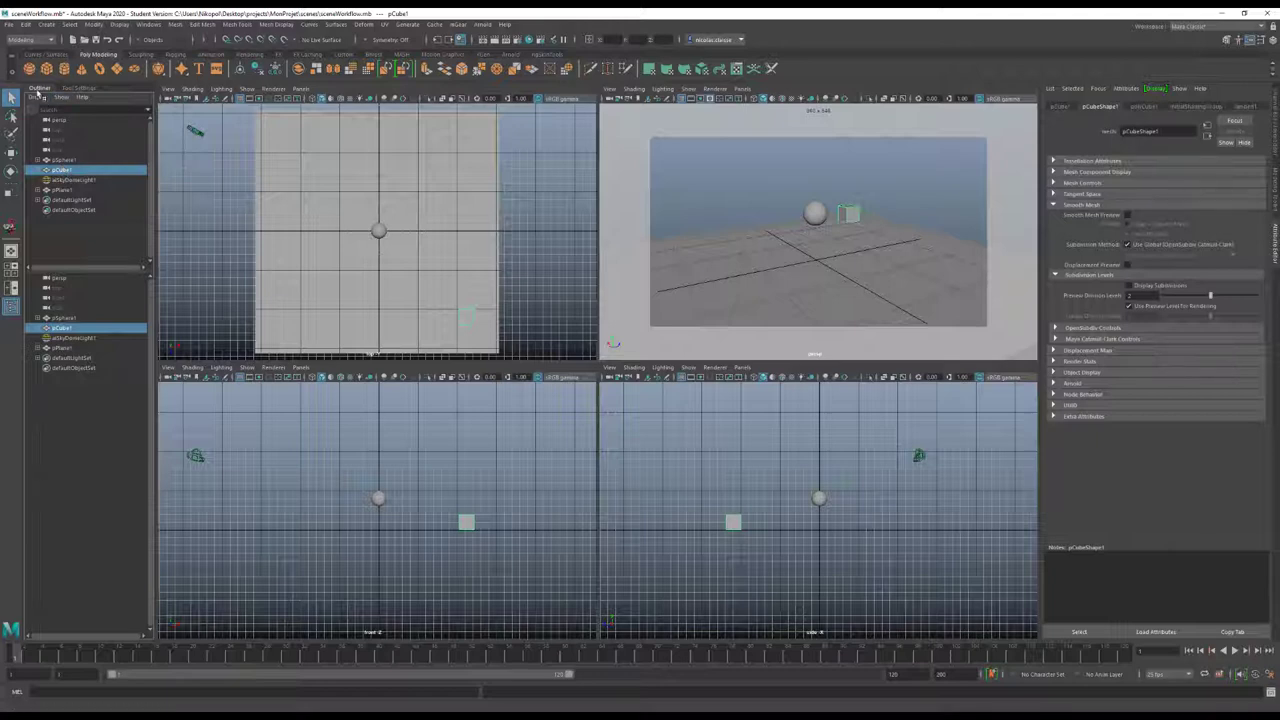
Show all nodes again, inspect polyCube1 and polyPlane1, then view pCube1's polyCube1 tab
{"action": "left_click", "coordinate": [38, 97]}
{"action": "left_click", "coordinate": [60, 121]}
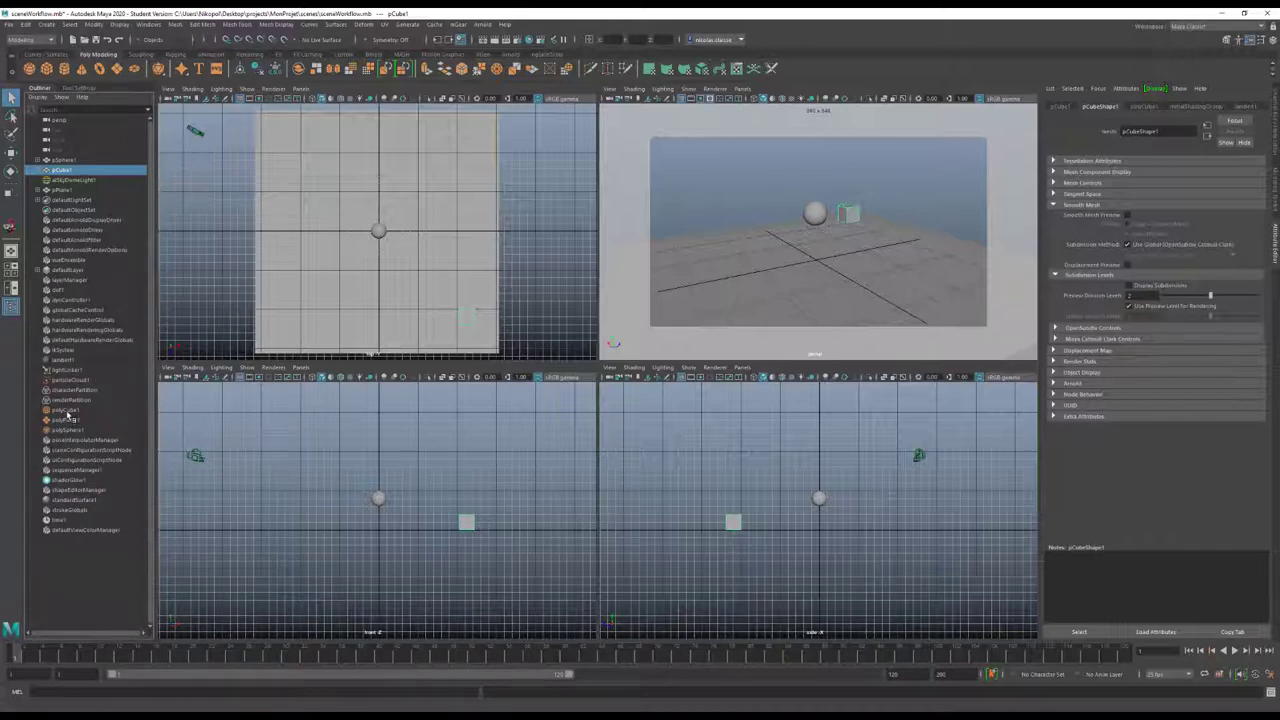
{"action": "left_click", "coordinate": [66, 411]}
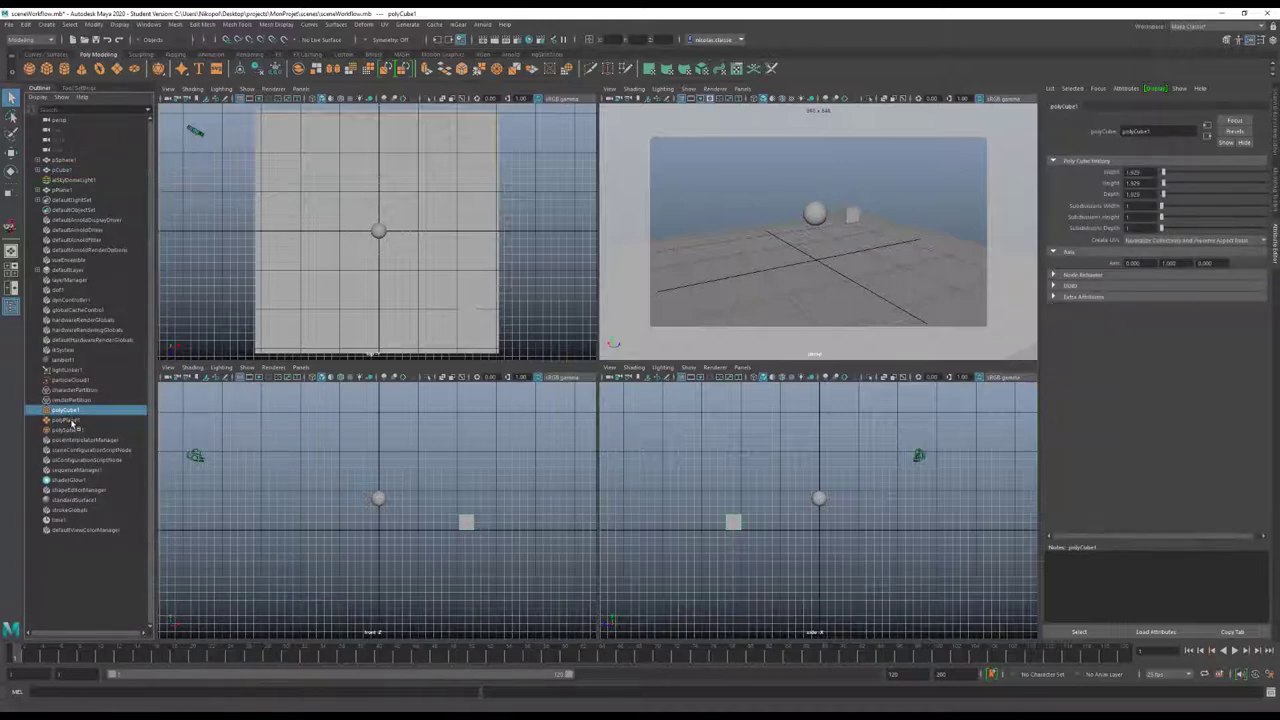
{"action": "left_click", "coordinate": [71, 421]}
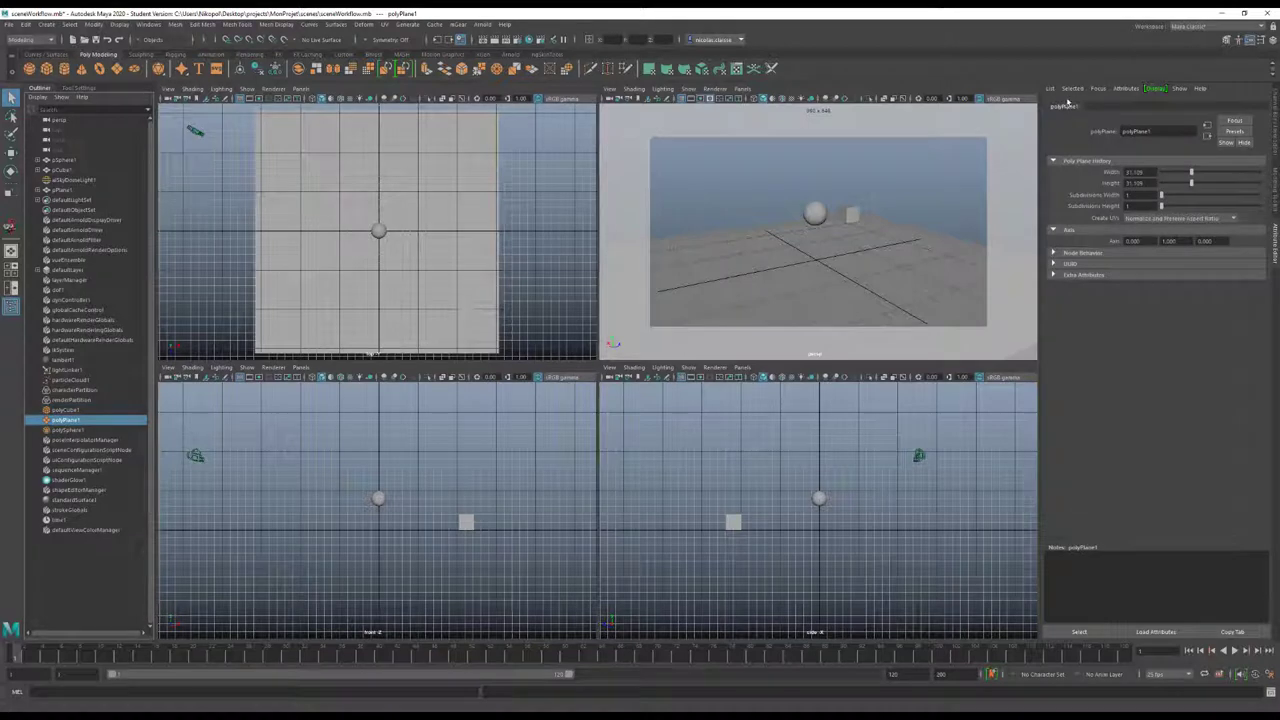
{"action": "left_click", "coordinate": [75, 170]}
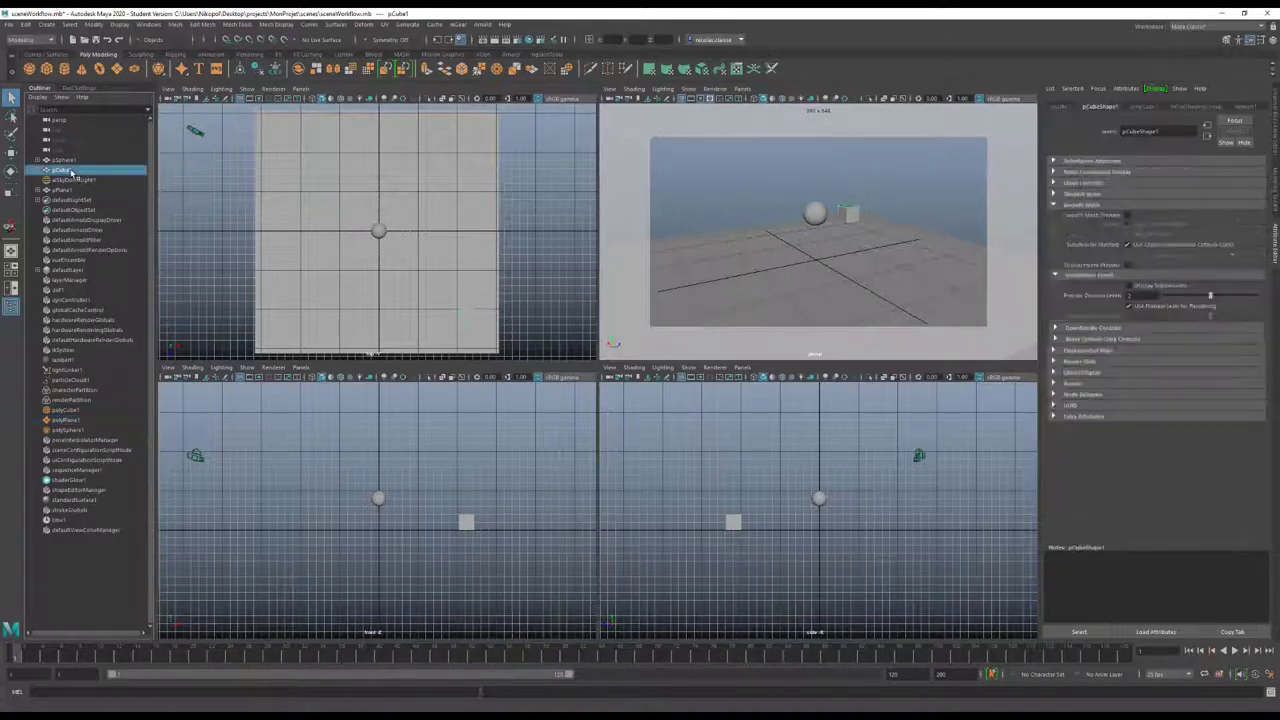
{"action": "left_click", "coordinate": [1140, 107]}
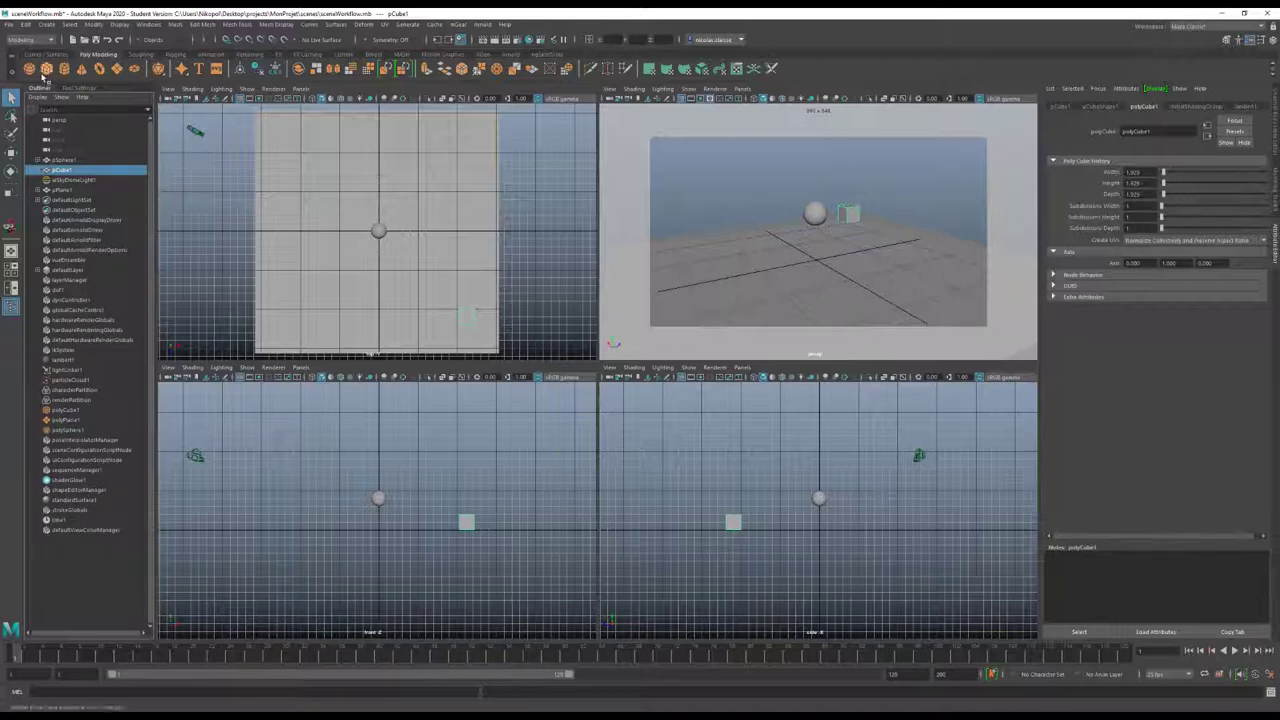
Inspect lambert1, show shape nodes in the Outliner, and view the cube's pCubeShape1 attributes
{"action": "left_click", "coordinate": [38, 97]}
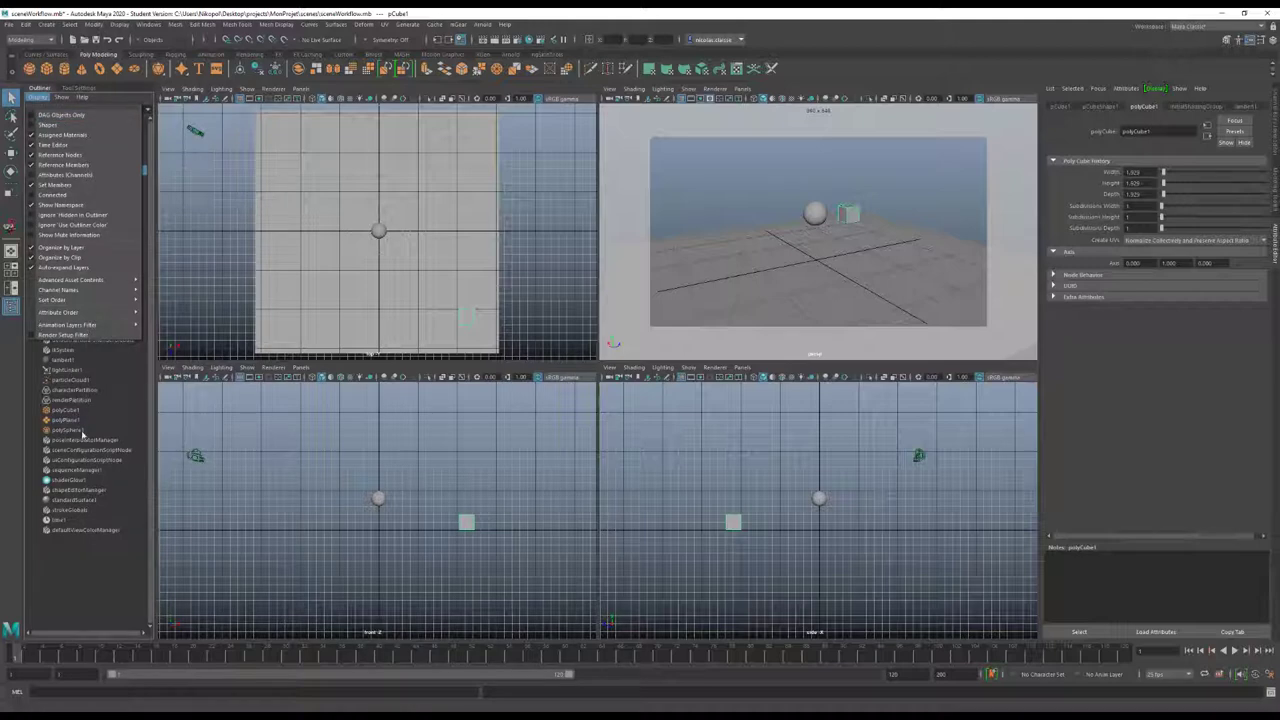
{"action": "left_click", "coordinate": [74, 362]}
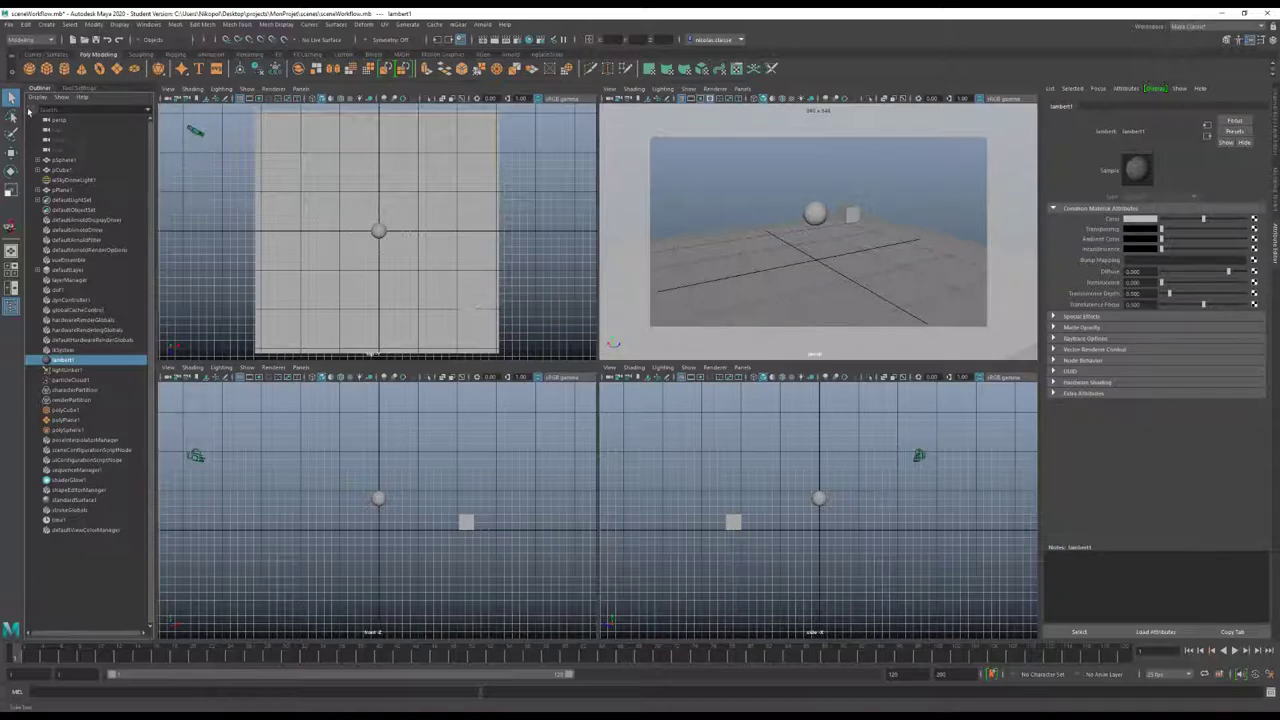
{"action": "left_click", "coordinate": [38, 97]}
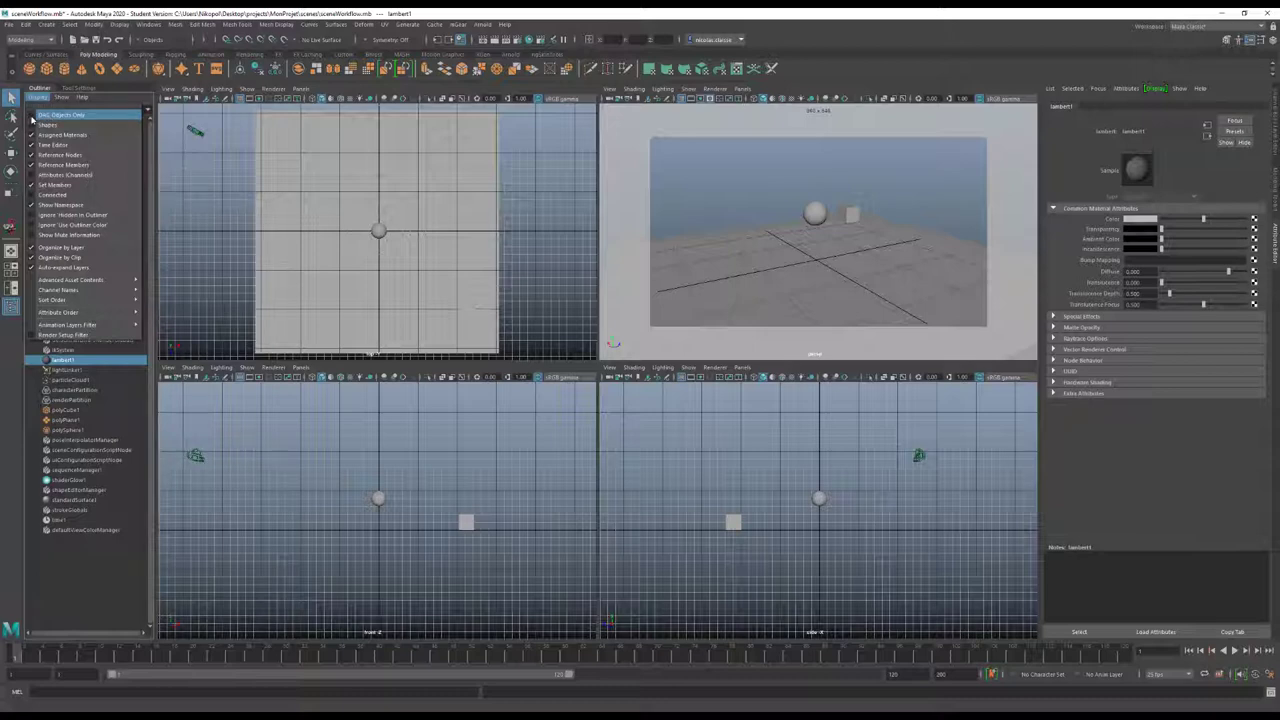
{"action": "left_click", "coordinate": [32, 125]}
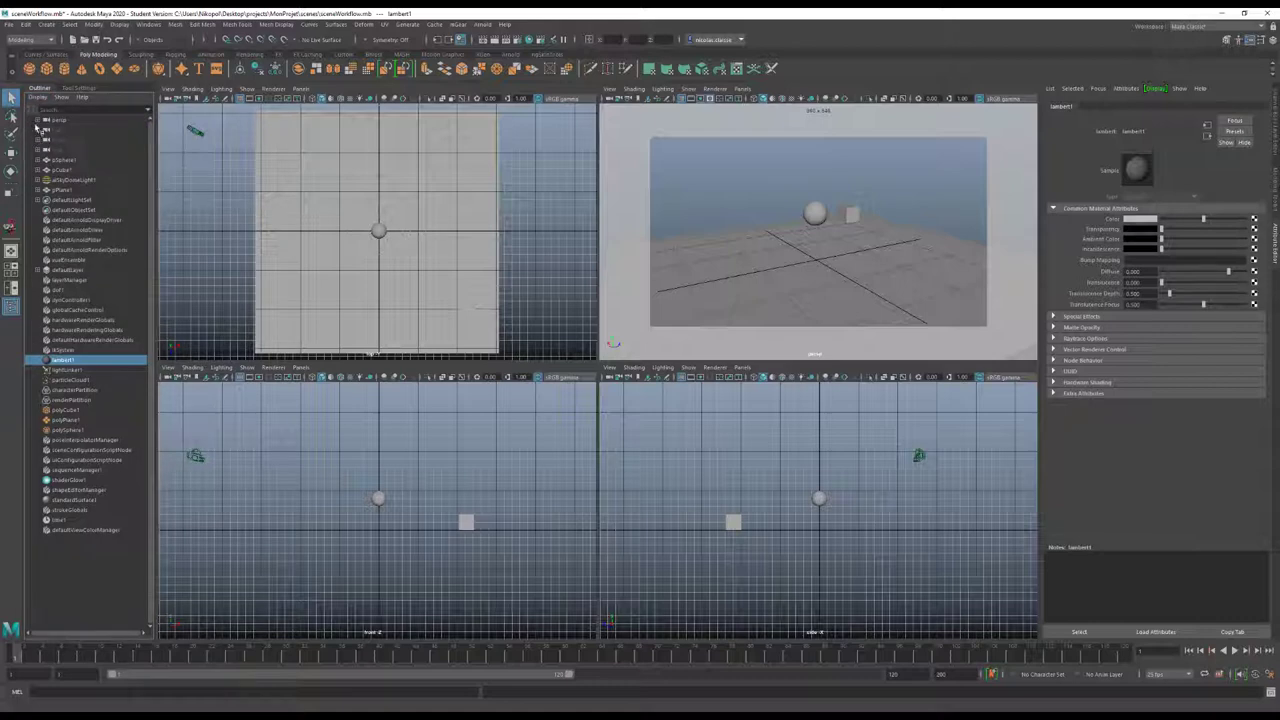
{"action": "left_click", "coordinate": [38, 97]}
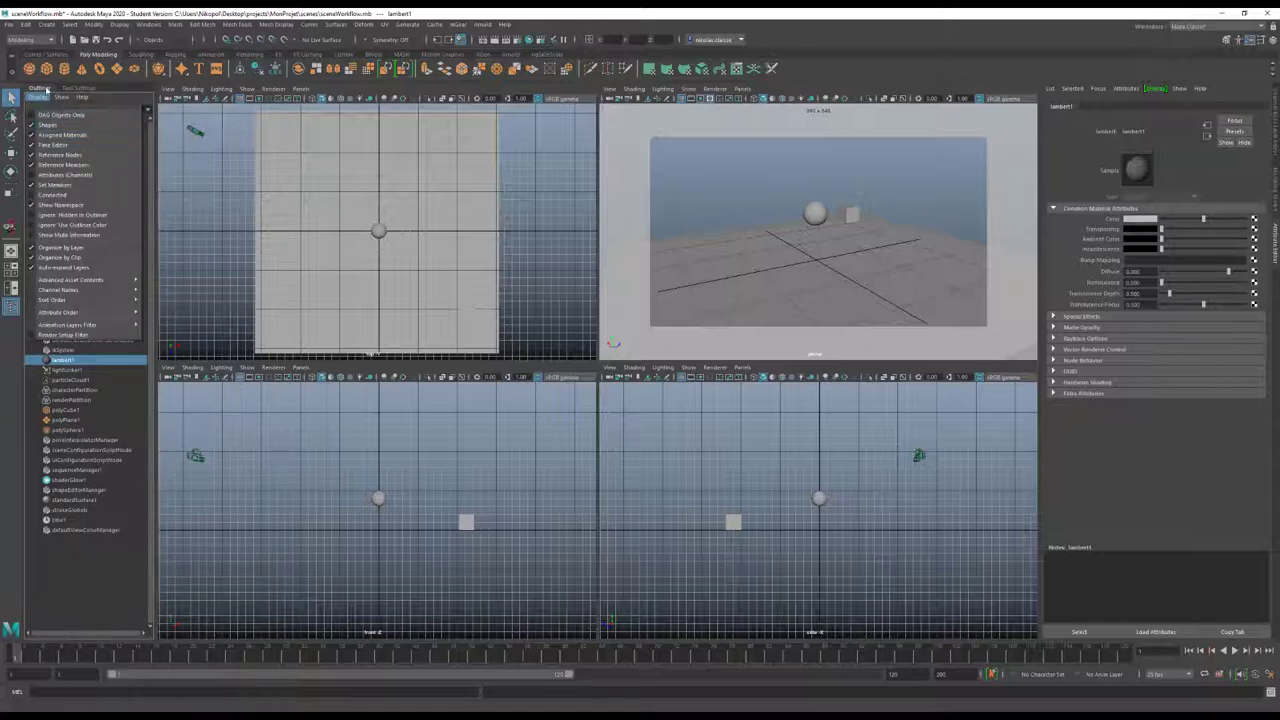
{"action": "left_click", "coordinate": [33, 98]}
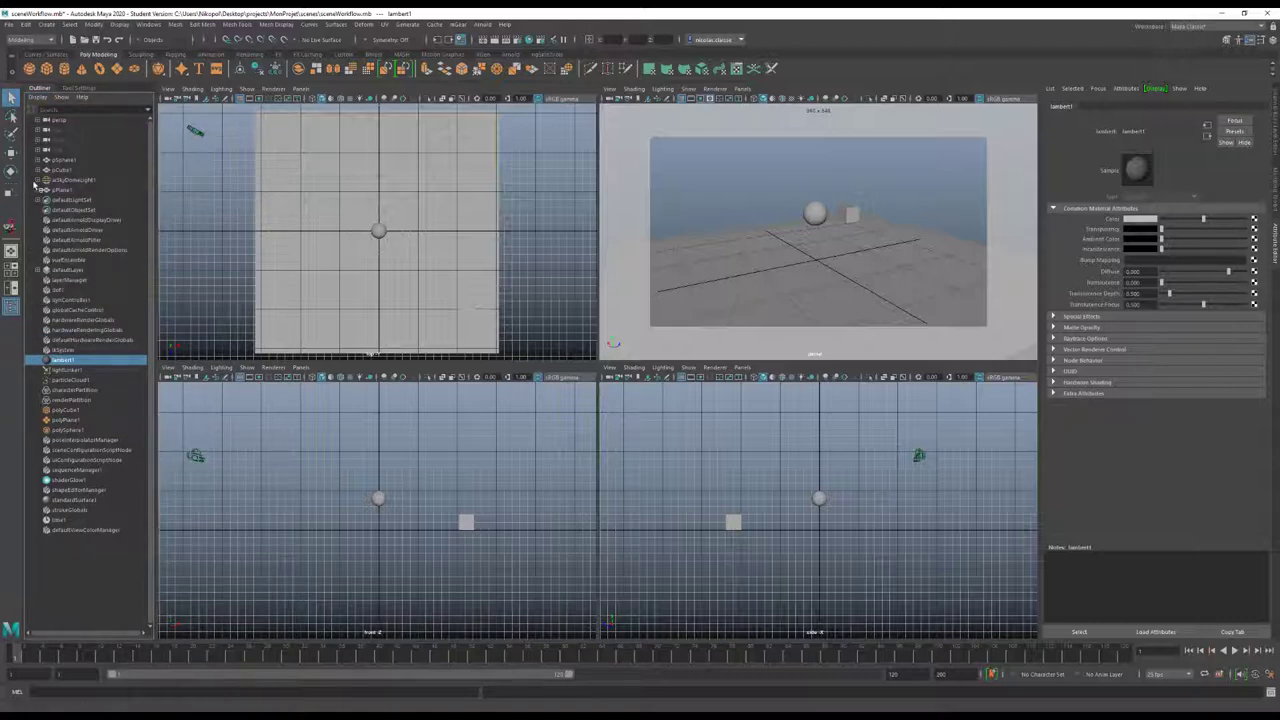
{"action": "left_click", "coordinate": [38, 170]}
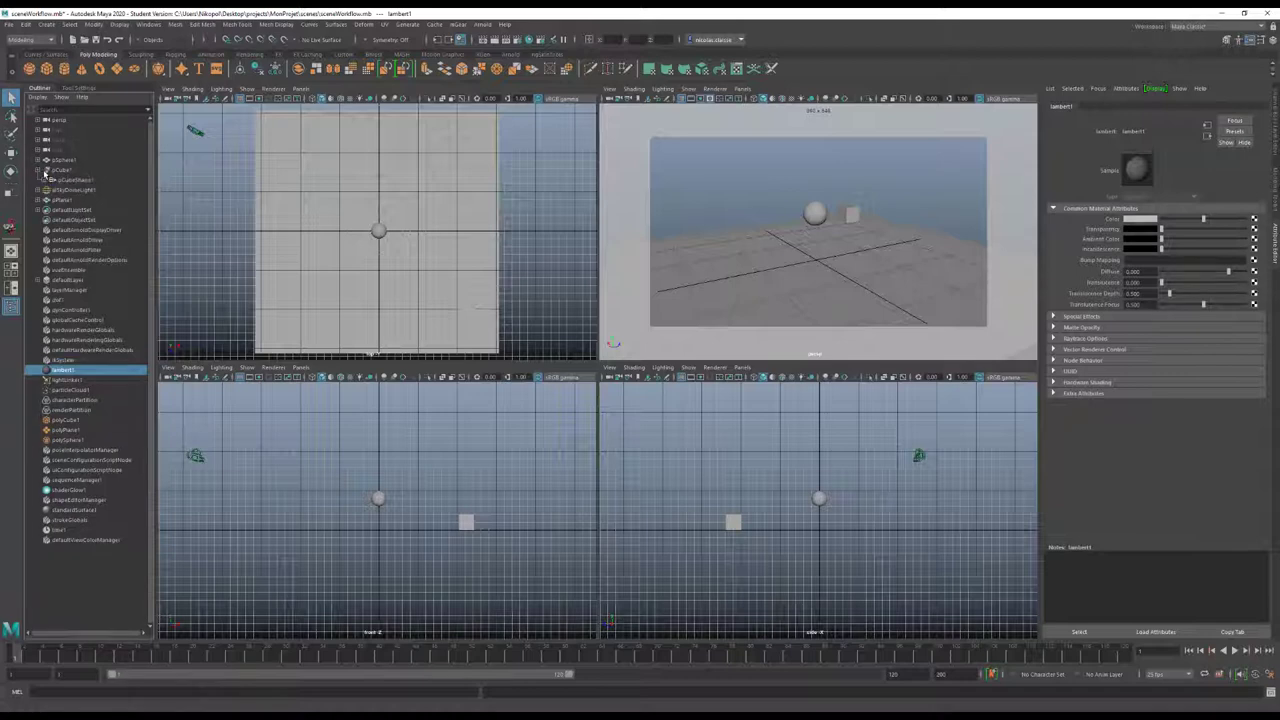
{"action": "left_click", "coordinate": [77, 180]}
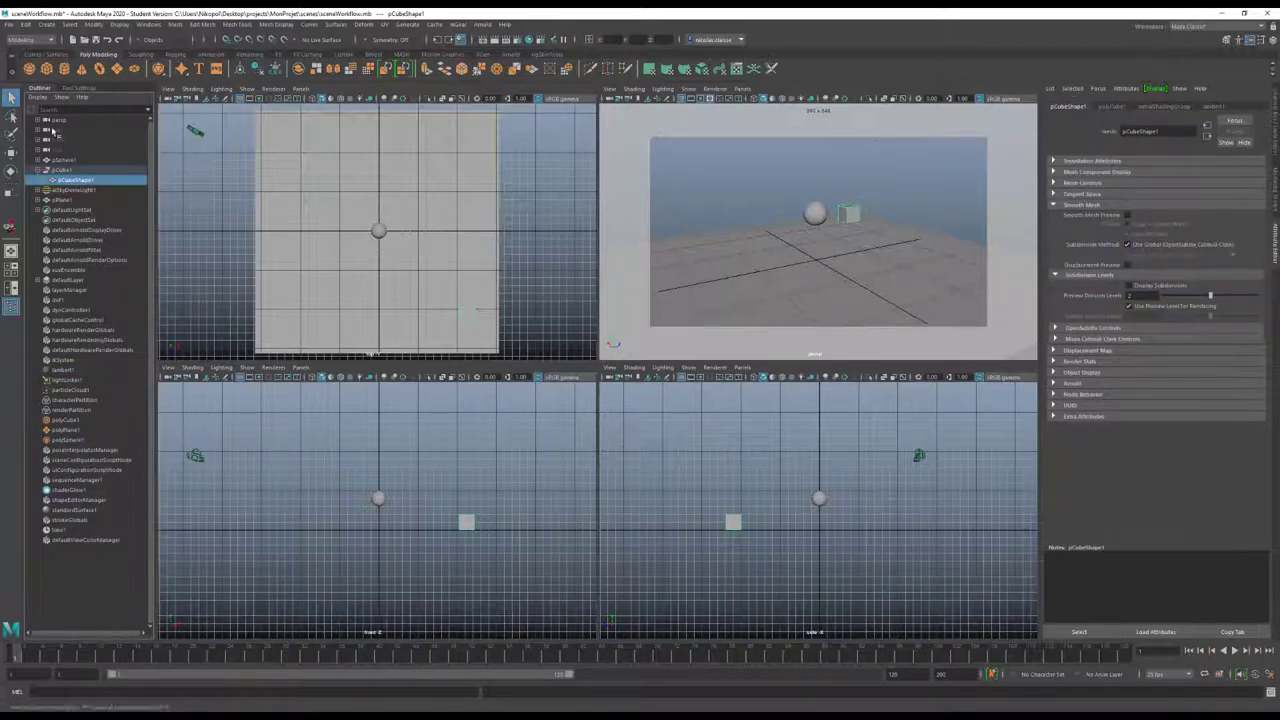
{"action": "left_click", "coordinate": [80, 170]}
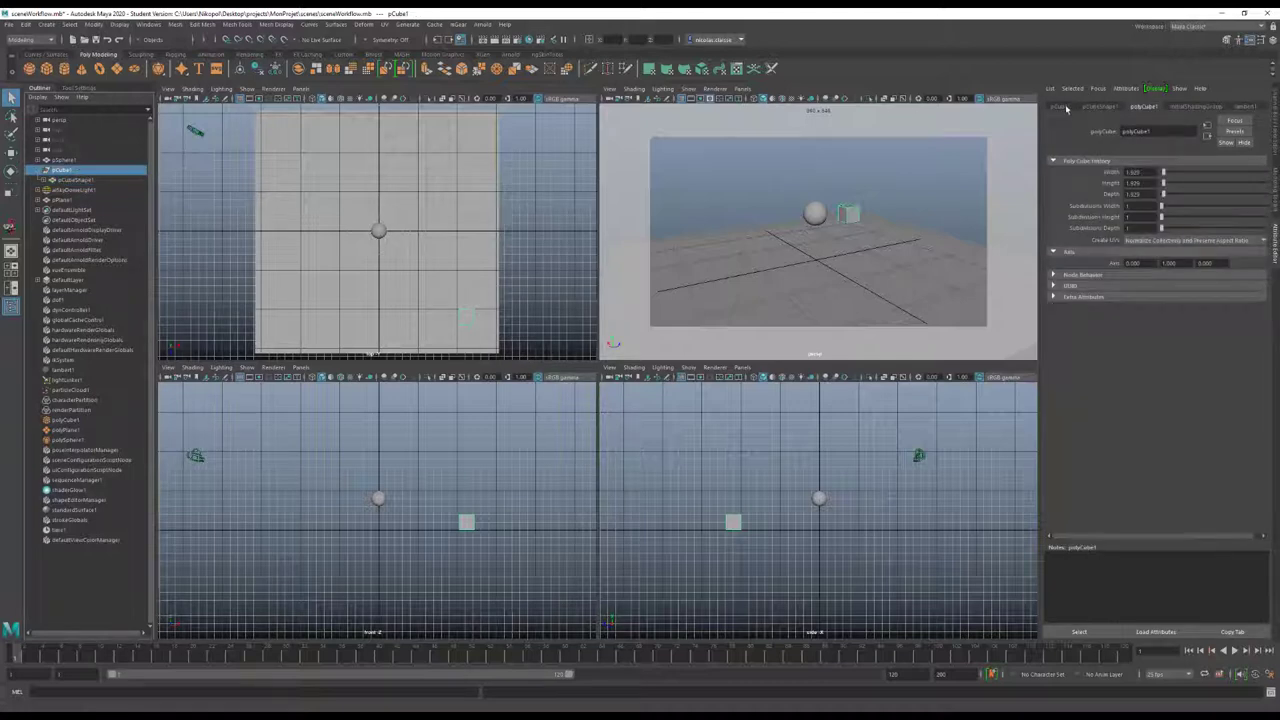
{"action": "left_click", "coordinate": [1102, 106]}
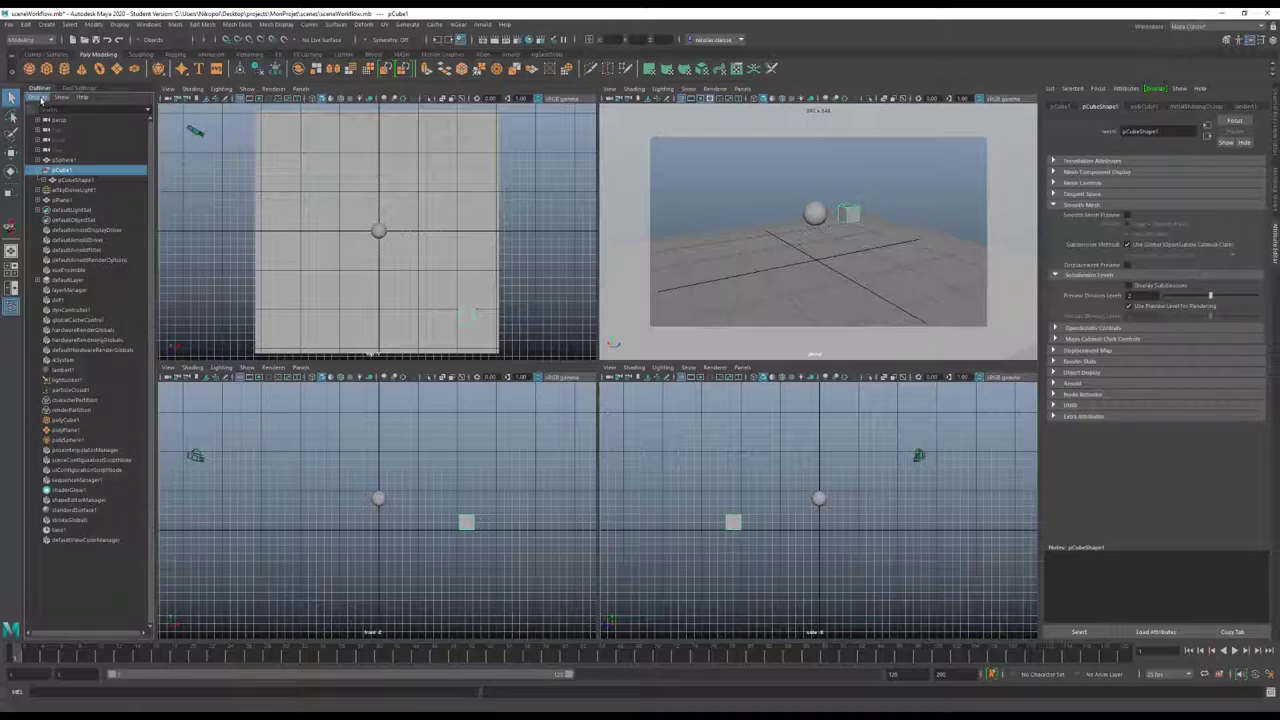
Hide Shapes and Assigned Materials, enable DAG Objects Only, and show the Animation Editors list
{"action": "left_click", "coordinate": [40, 97]}
{"action": "left_click", "coordinate": [38, 113]}
{"action": "left_click", "coordinate": [38, 97]}
{"action": "left_click", "coordinate": [45, 127]}
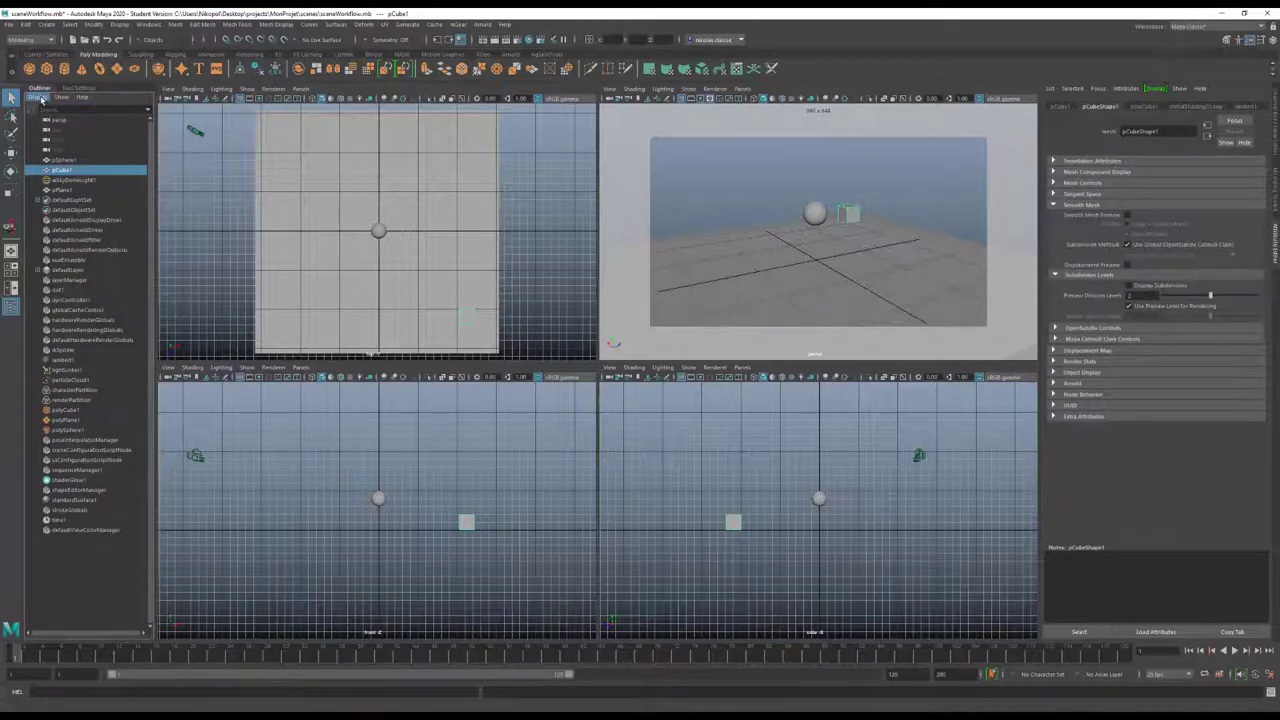
{"action": "left_click", "coordinate": [40, 97]}
{"action": "left_click", "coordinate": [50, 114]}
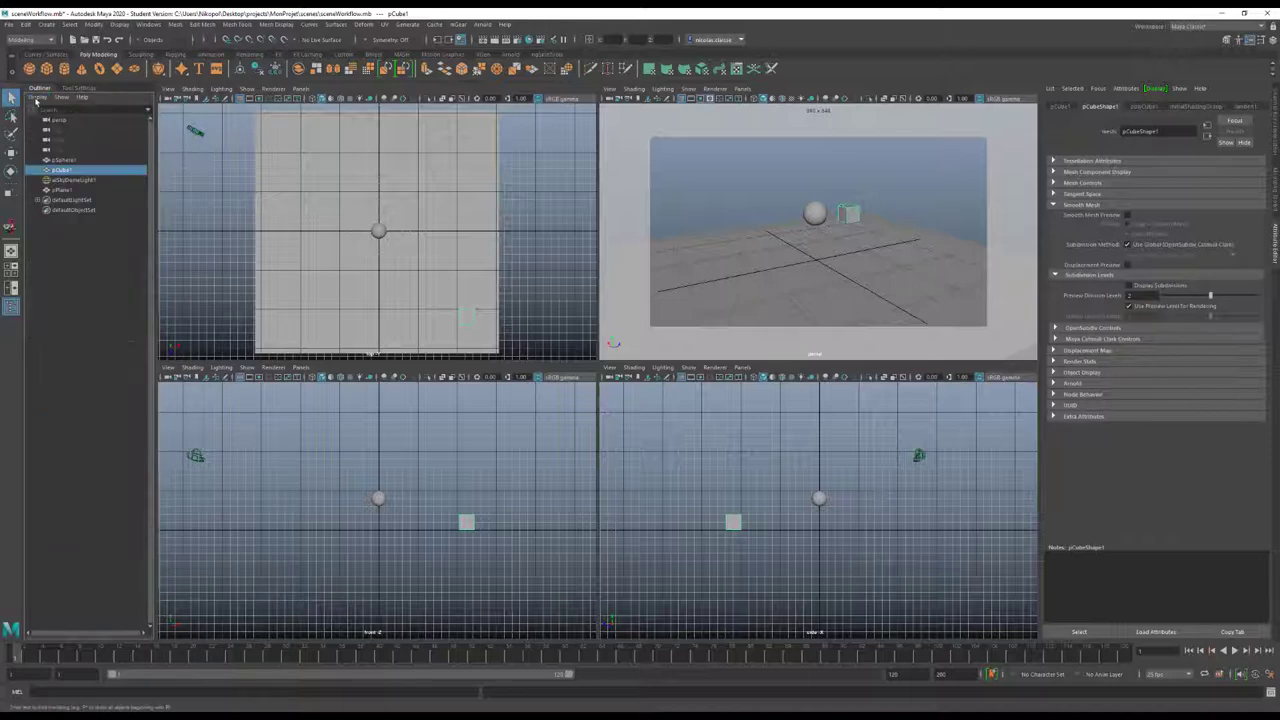
{"action": "left_click", "coordinate": [38, 97]}
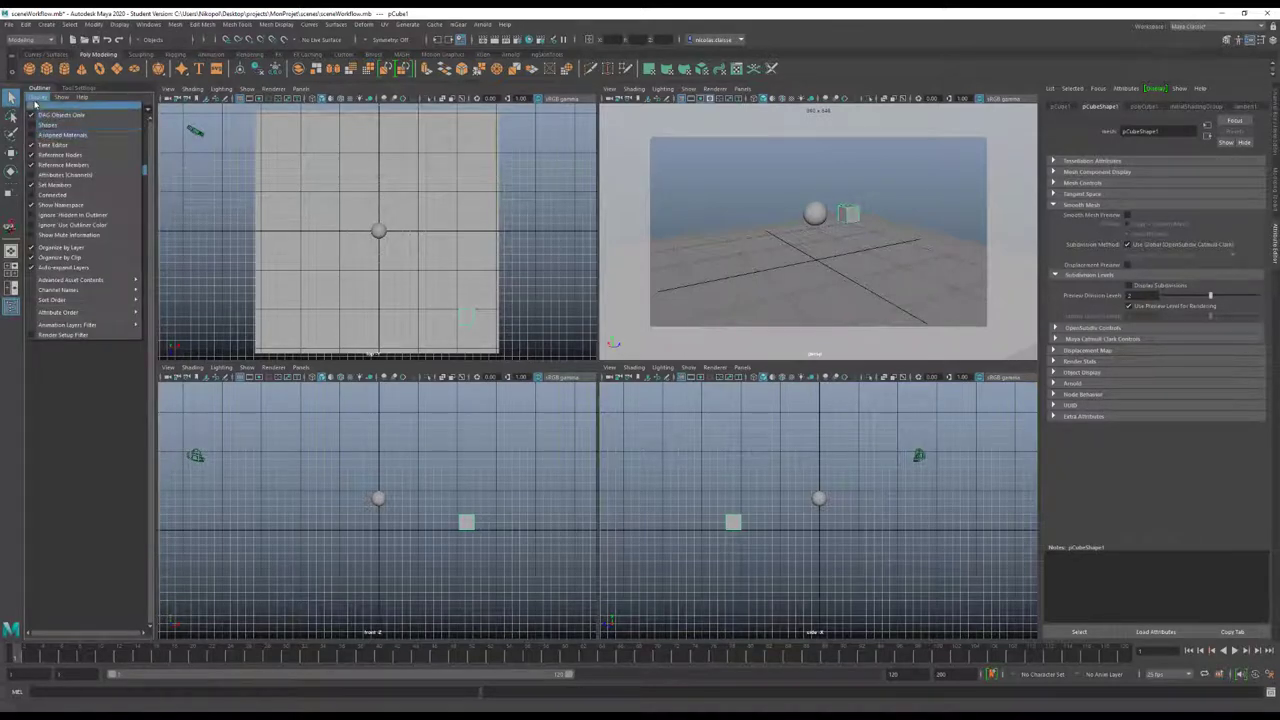
{"action": "left_click", "coordinate": [36, 100]}
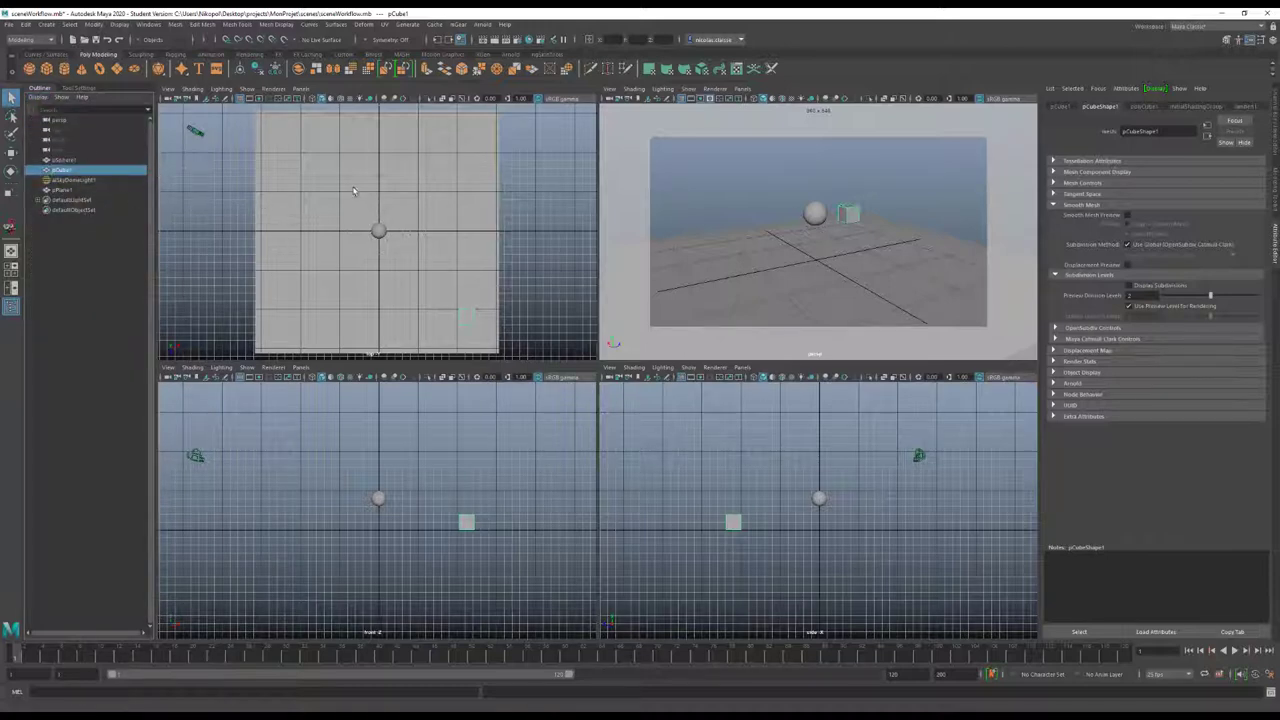
{"action": "left_click", "coordinate": [148, 24]}
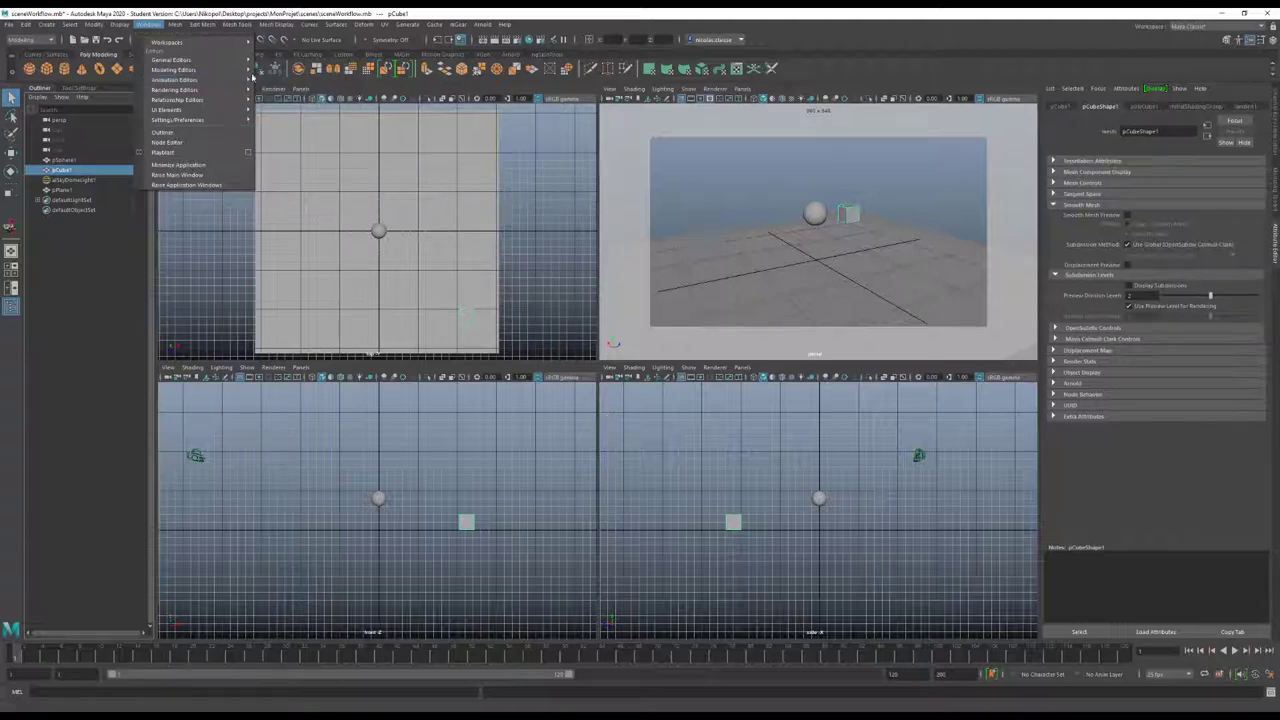
{"action": "mouse_move", "coordinate": [175, 79]}
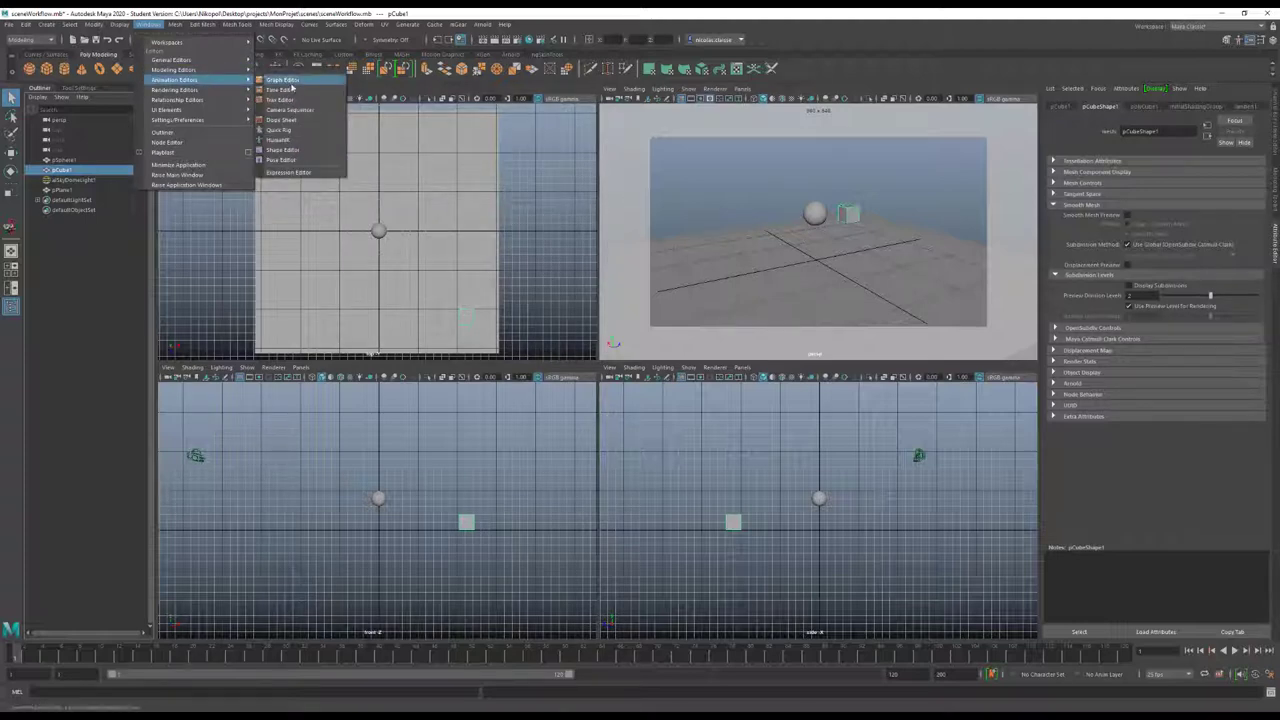
Glance at the Graph Editor, then deselect the cube and maximise the perspective view with Space
{"action": "left_click", "coordinate": [298, 81]}
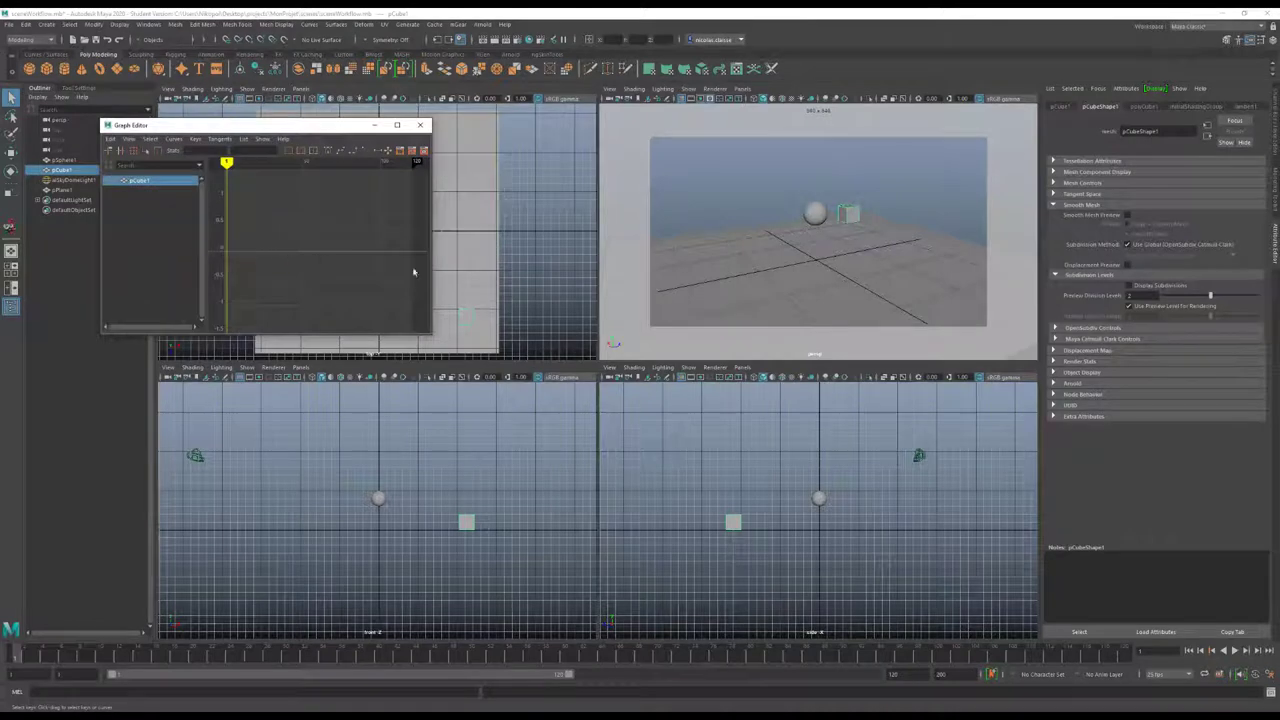
{"action": "mouse_move", "coordinate": [316, 258]}
{"action": "right_mouse_down", "text": "alt"}
{"action": "mouse_move", "coordinate": [260, 243]}
{"action": "mouse_move", "coordinate": [311, 238]}
{"action": "right_mouse_up", "text": "alt"}
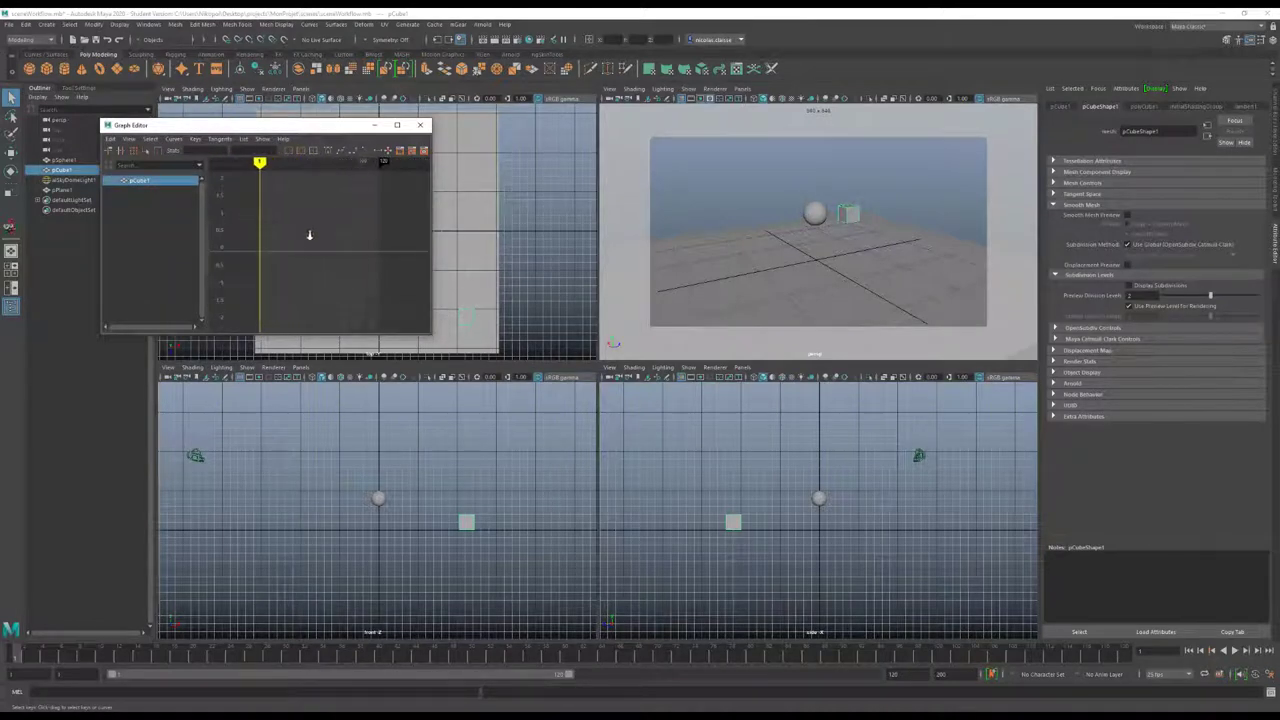
{"action": "mouse_move", "coordinate": [311, 238]}
{"action": "middle_mouse_down", "text": "alt"}
{"action": "mouse_move", "coordinate": [346, 230]}
{"action": "mouse_move", "coordinate": [323, 232]}
{"action": "mouse_move", "coordinate": [340, 242]}
{"action": "mouse_move", "coordinate": [329, 237]}
{"action": "mouse_move", "coordinate": [370, 170]}
{"action": "middle_mouse_up", "text": "alt"}
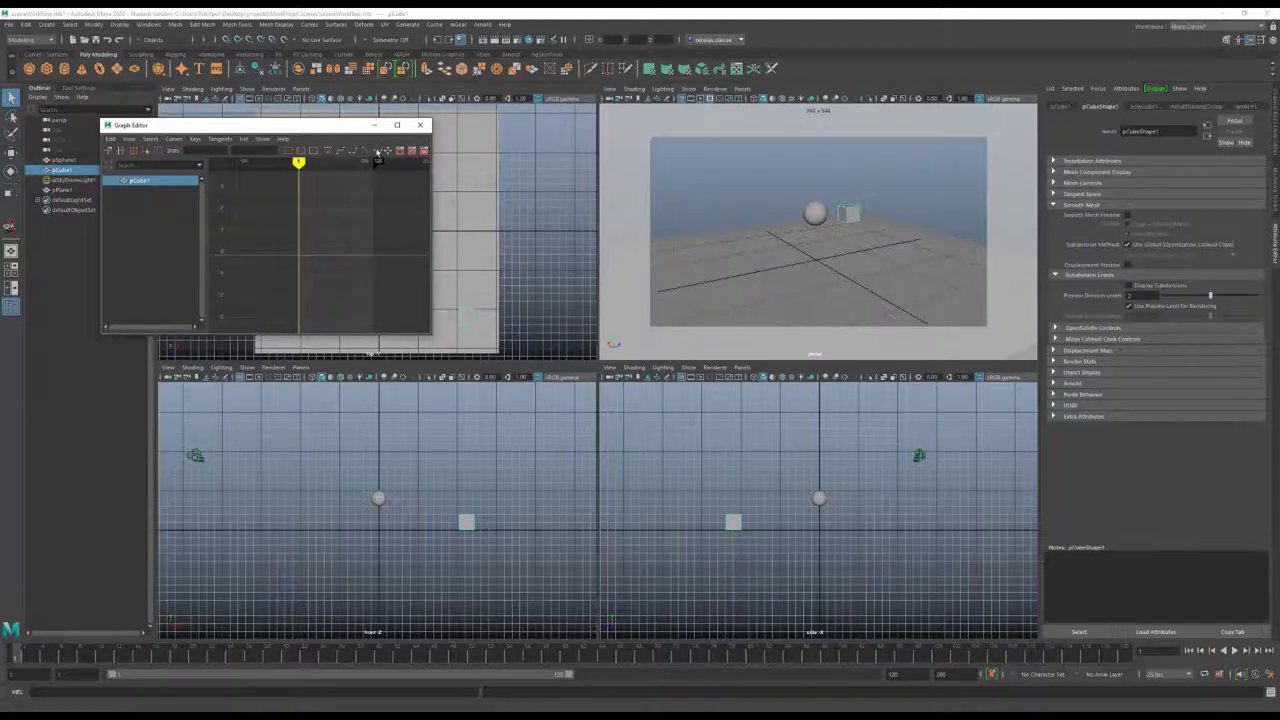
{"action": "left_click", "coordinate": [420, 125]}
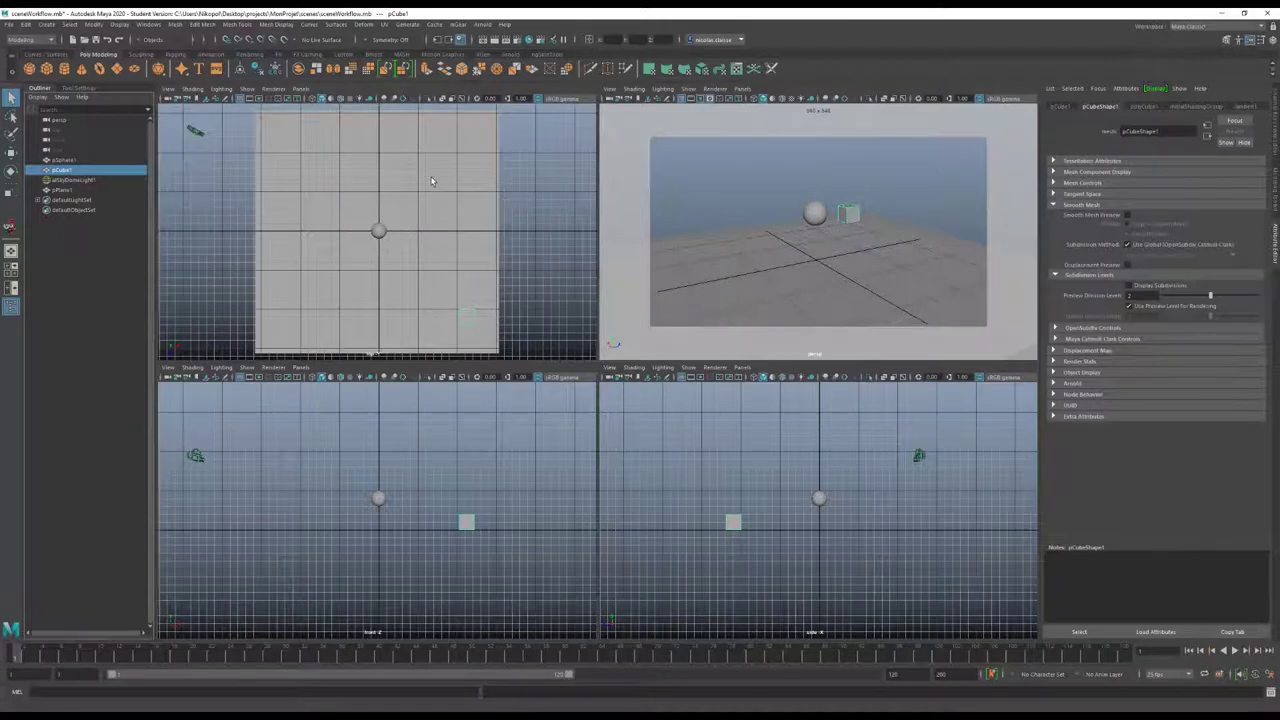
{"action": "left_click", "coordinate": [690, 165]}
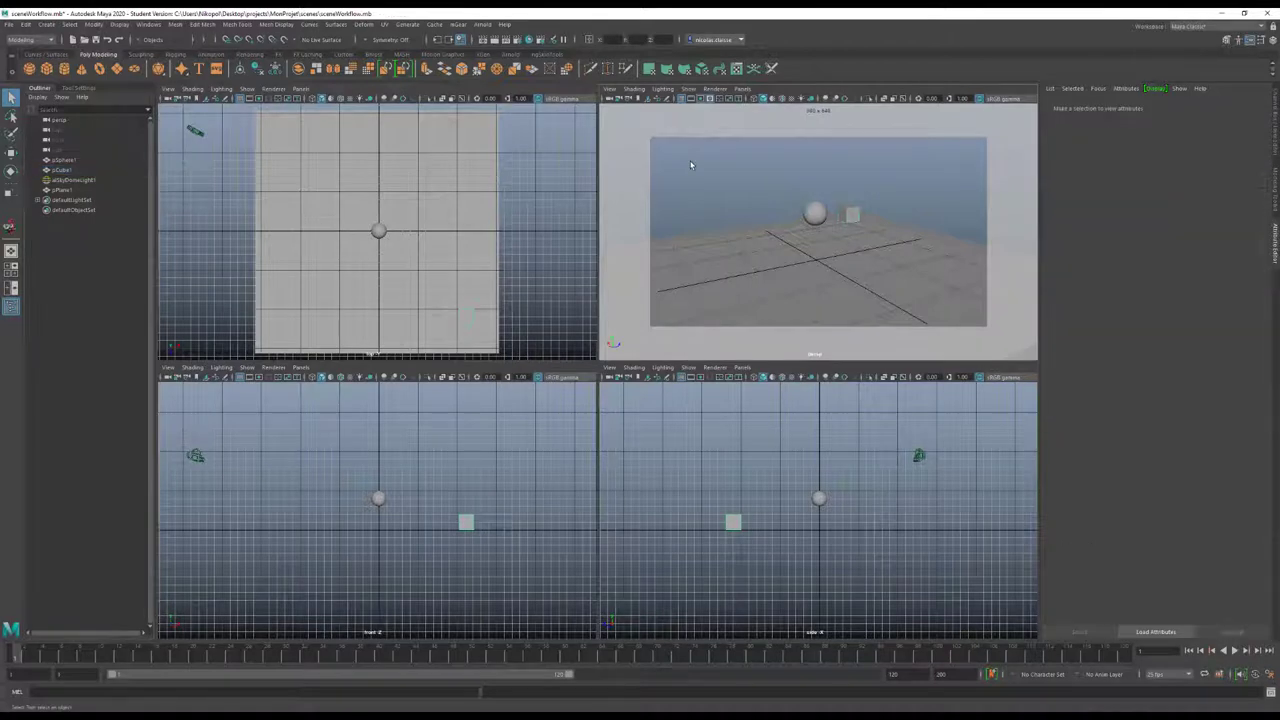
{"action": "key", "text": "space"}
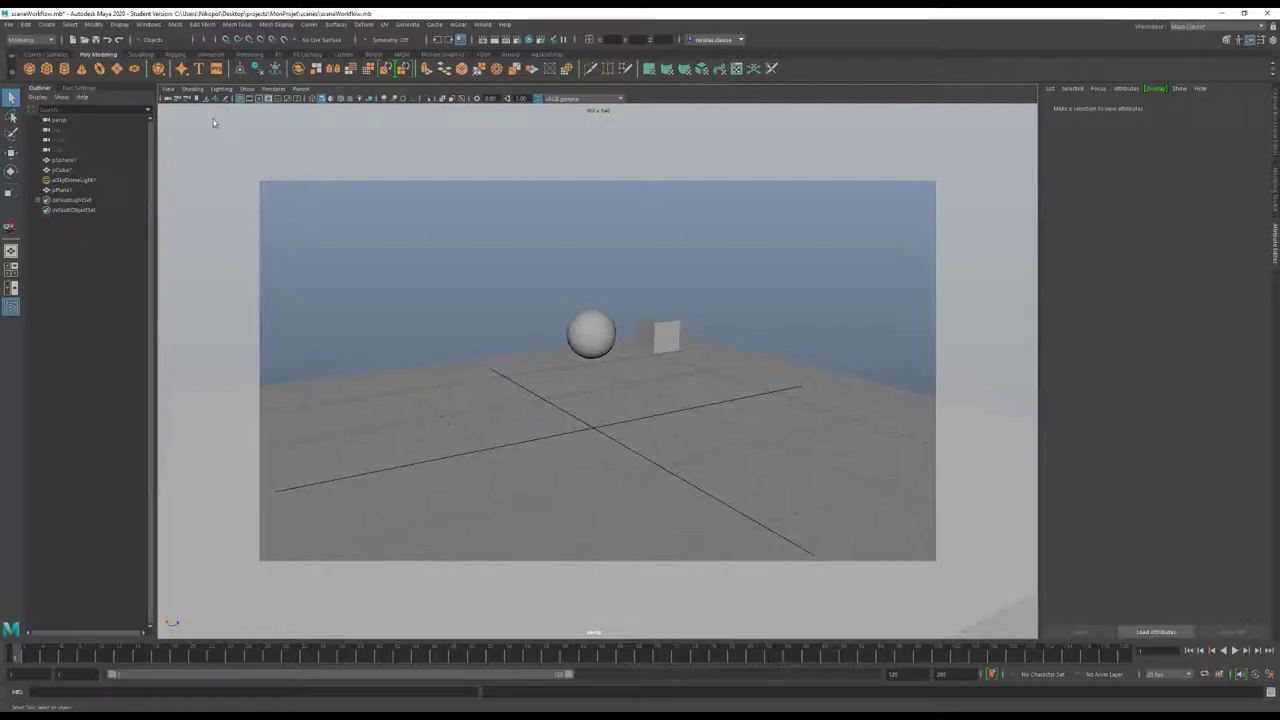
{"action": "left_click", "coordinate": [12, 288]}
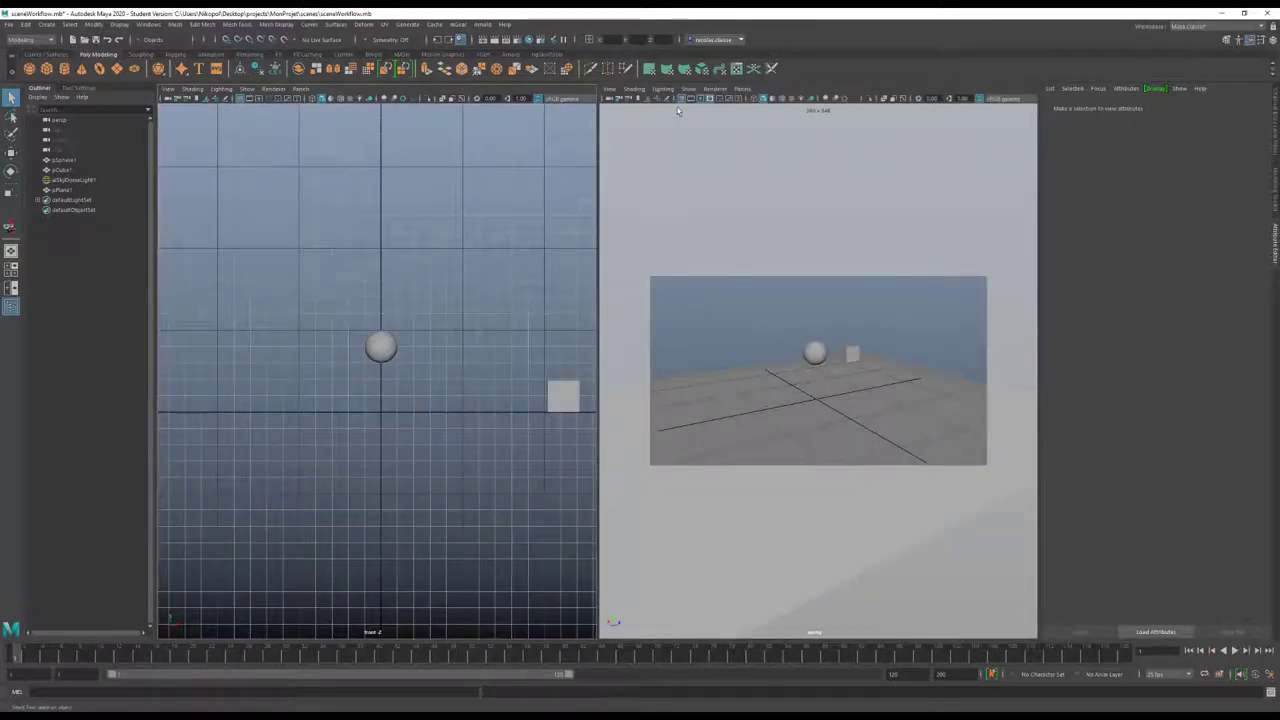
{"action": "left_click", "coordinate": [720, 98]}
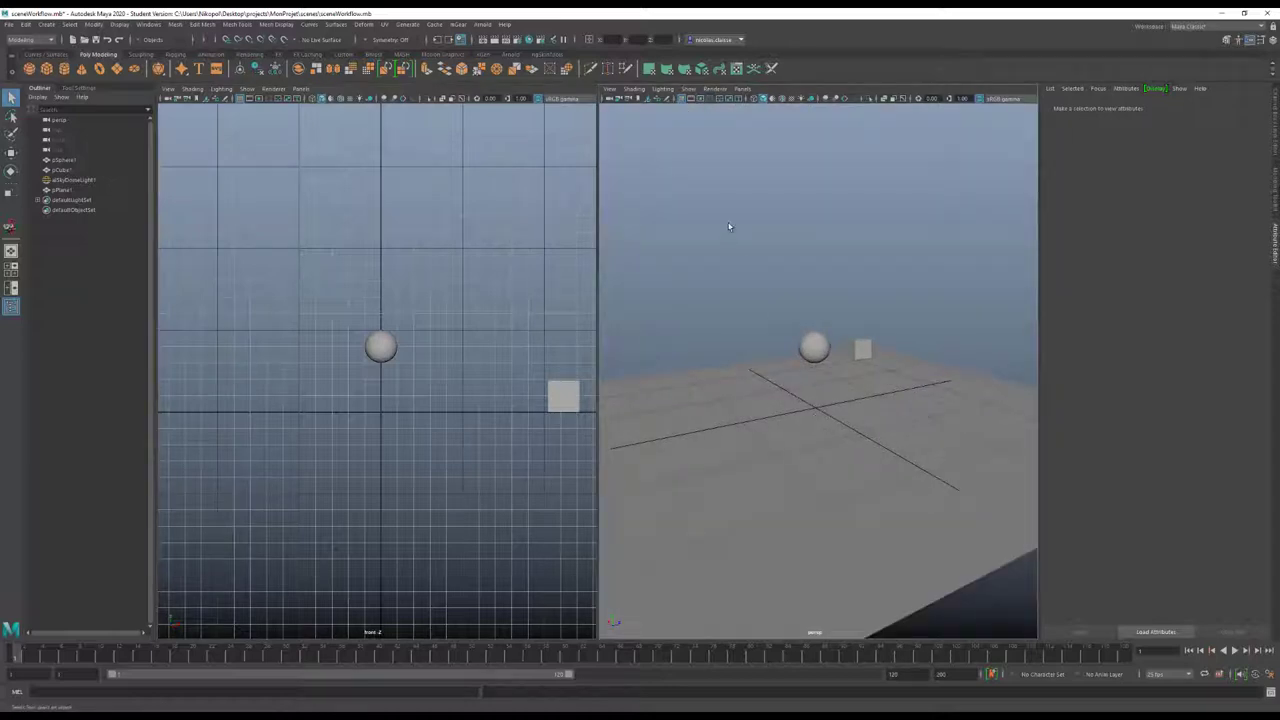
{"action": "left_click", "coordinate": [124, 24]}
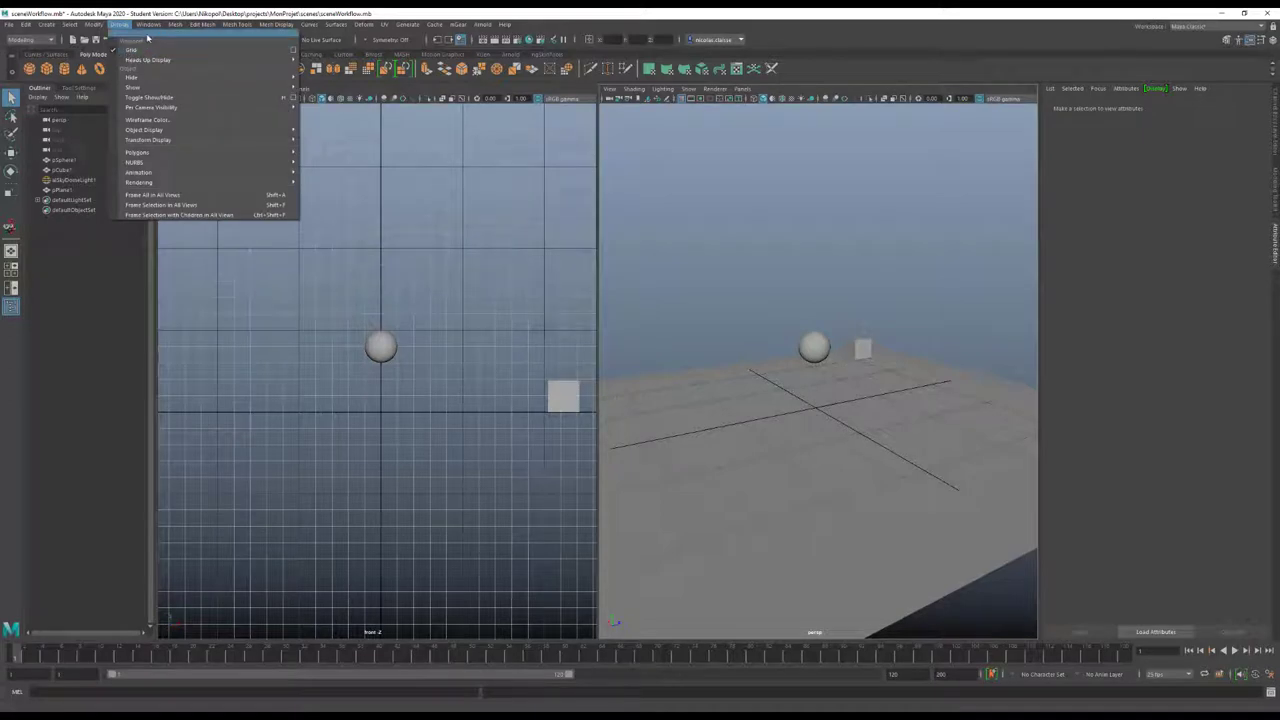
{"action": "left_click", "coordinate": [147, 38]}
{"action": "left_click", "coordinate": [114, 35]}
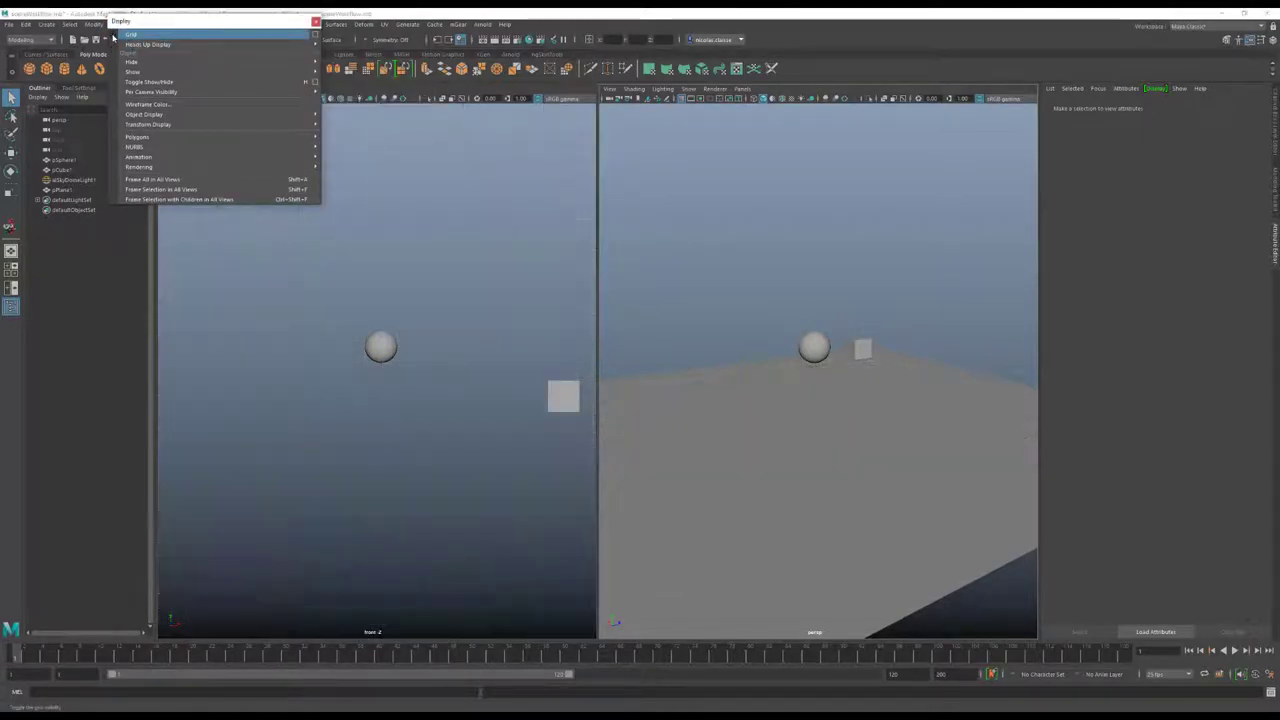
{"action": "left_click", "coordinate": [130, 35]}
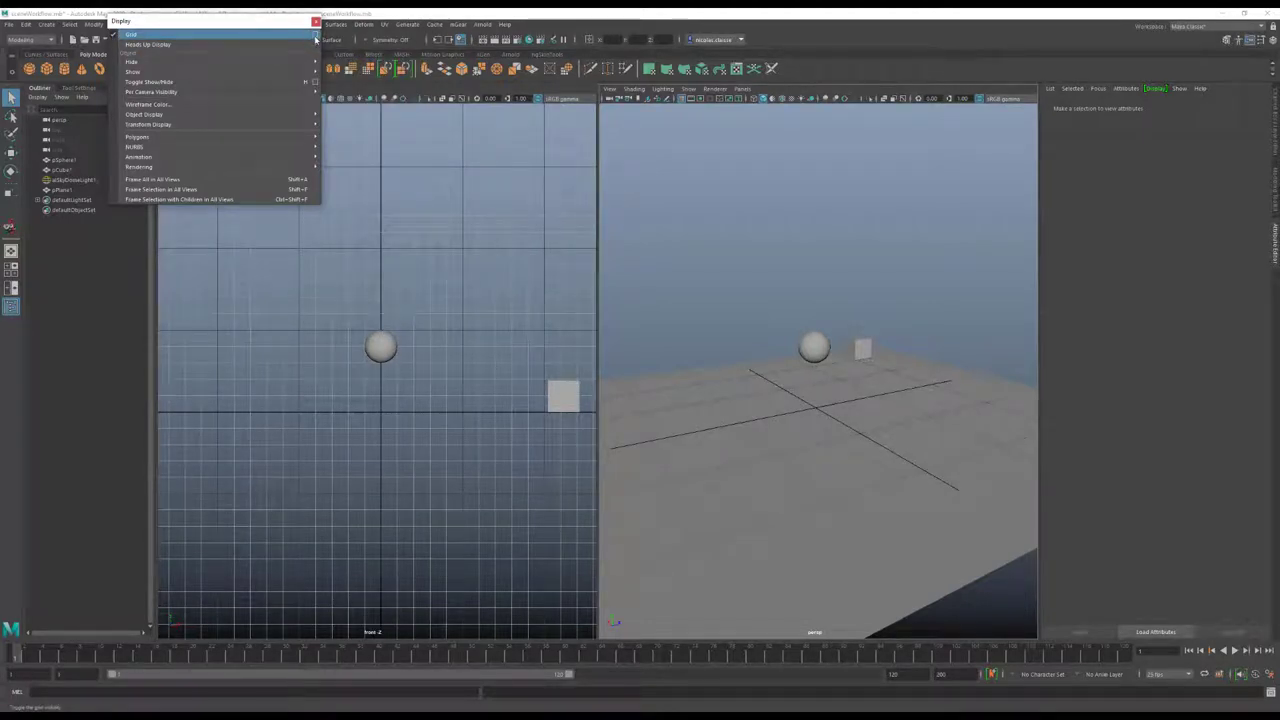
{"action": "left_click", "coordinate": [315, 21]}
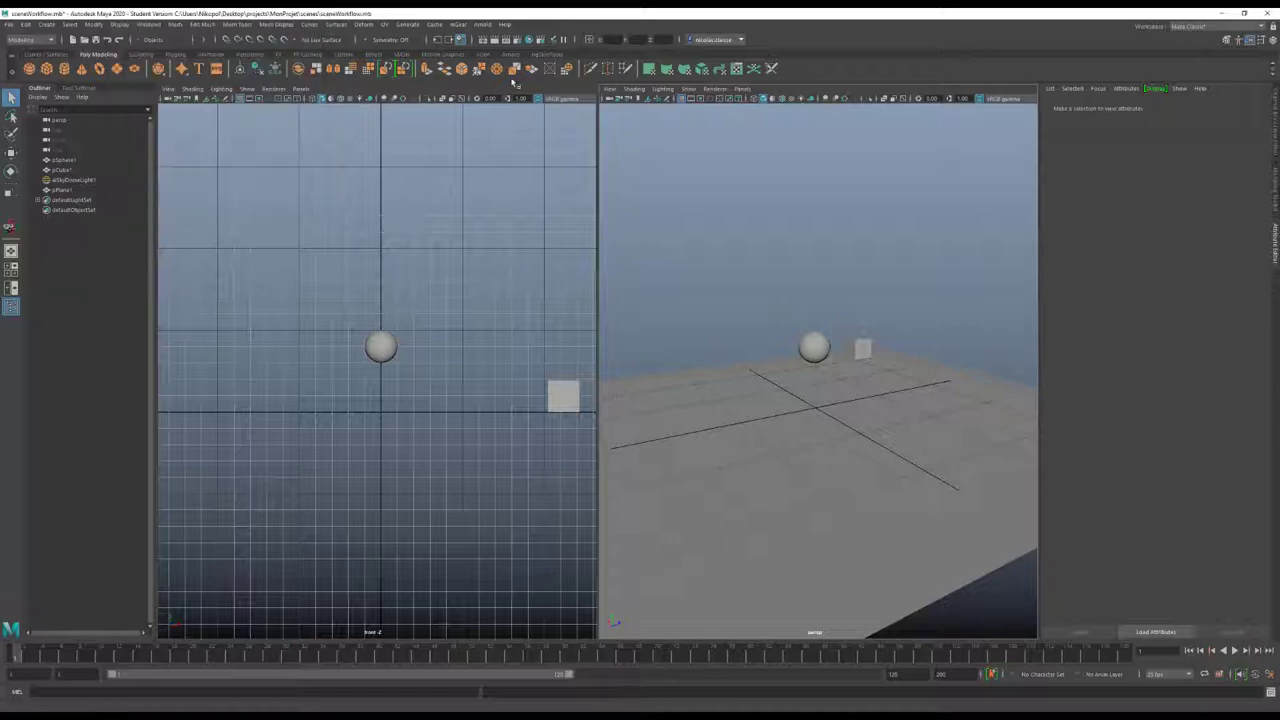
{"action": "right_click", "coordinate": [683, 99]}
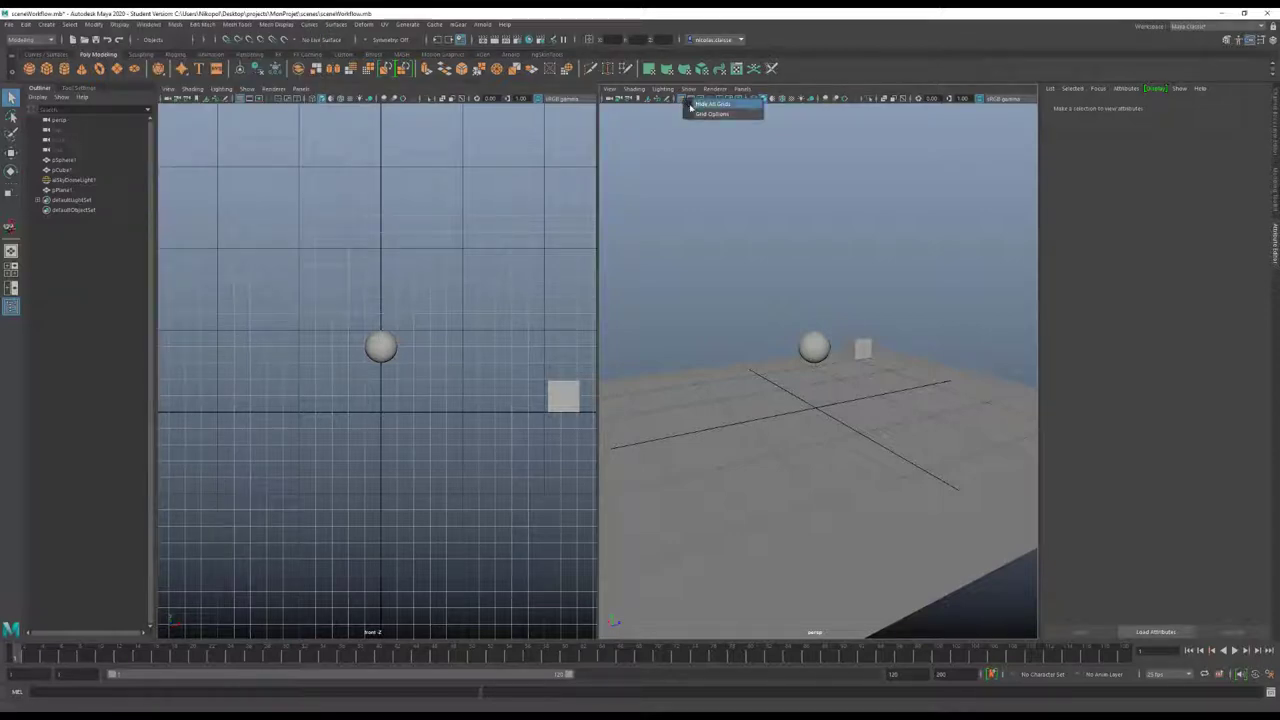
{"action": "left_click", "coordinate": [690, 105]}
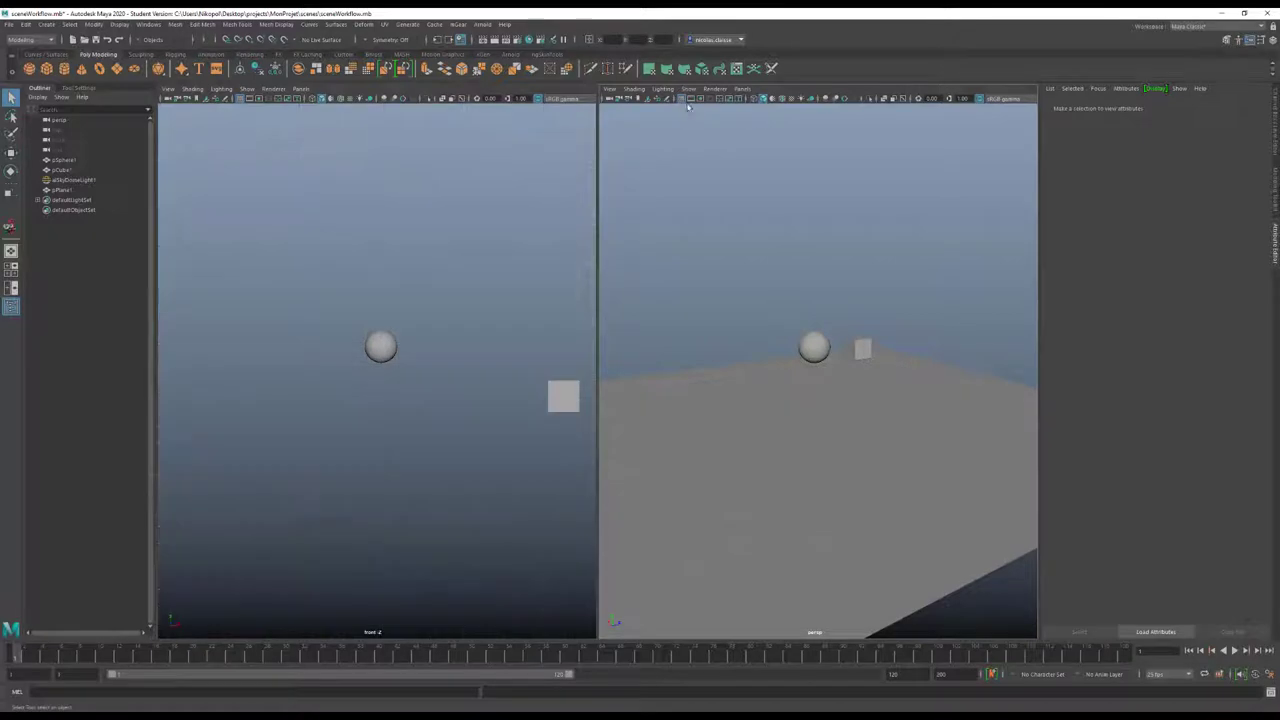
{"action": "right_click", "coordinate": [683, 100]}
{"action": "left_click", "coordinate": [691, 105]}
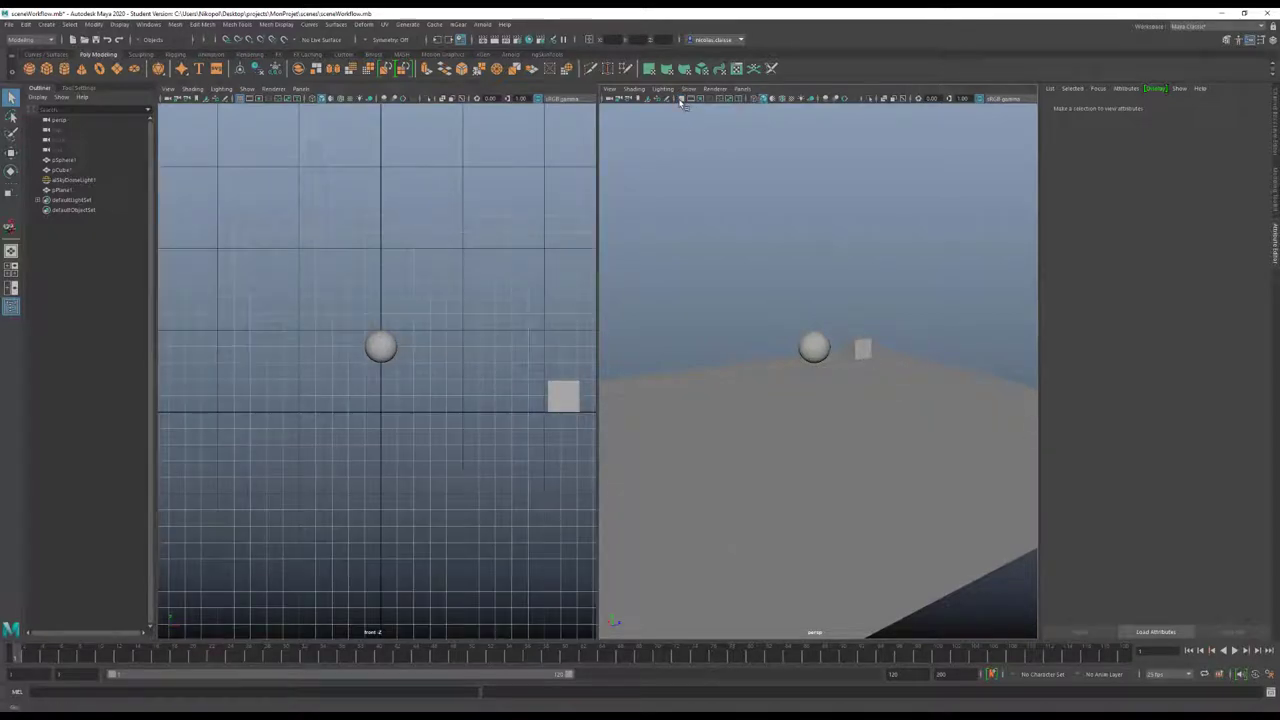
{"action": "left_click", "coordinate": [681, 100]}
{"action": "left_click", "coordinate": [681, 100]}
{"action": "left_click", "coordinate": [681, 100]}
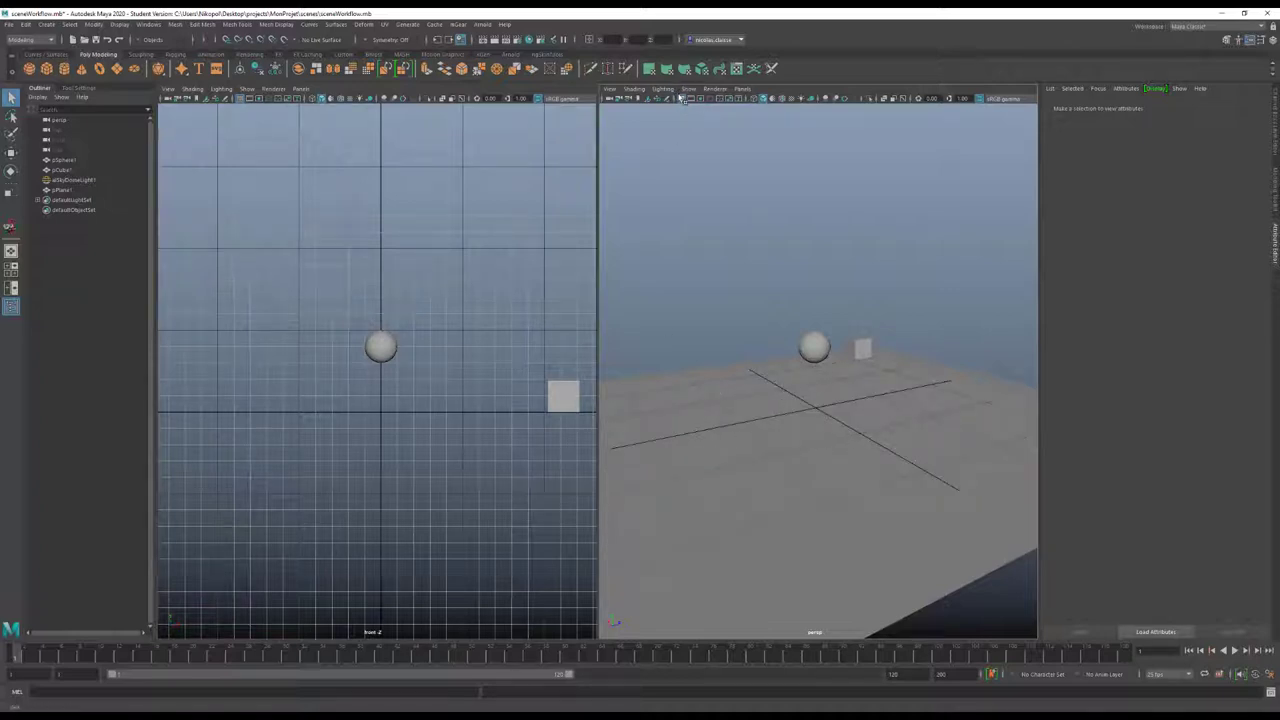
{"action": "left_click", "coordinate": [240, 100]}
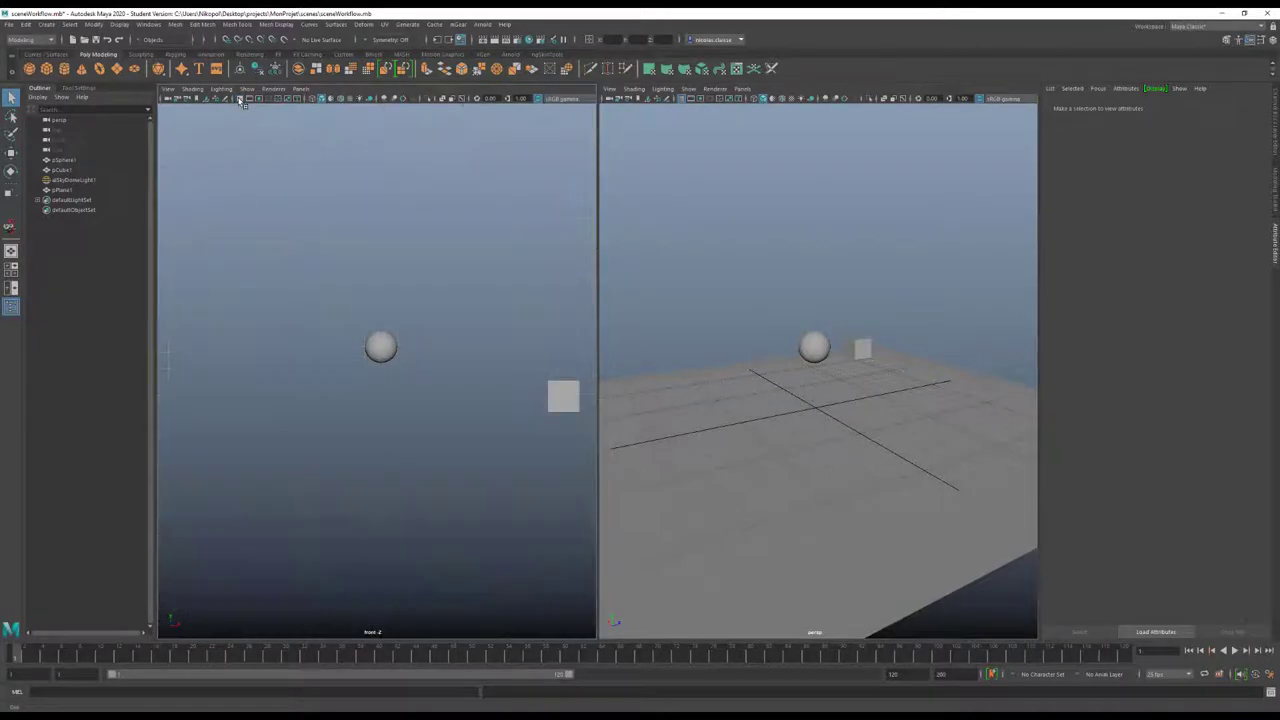
{"action": "left_click", "coordinate": [240, 100]}
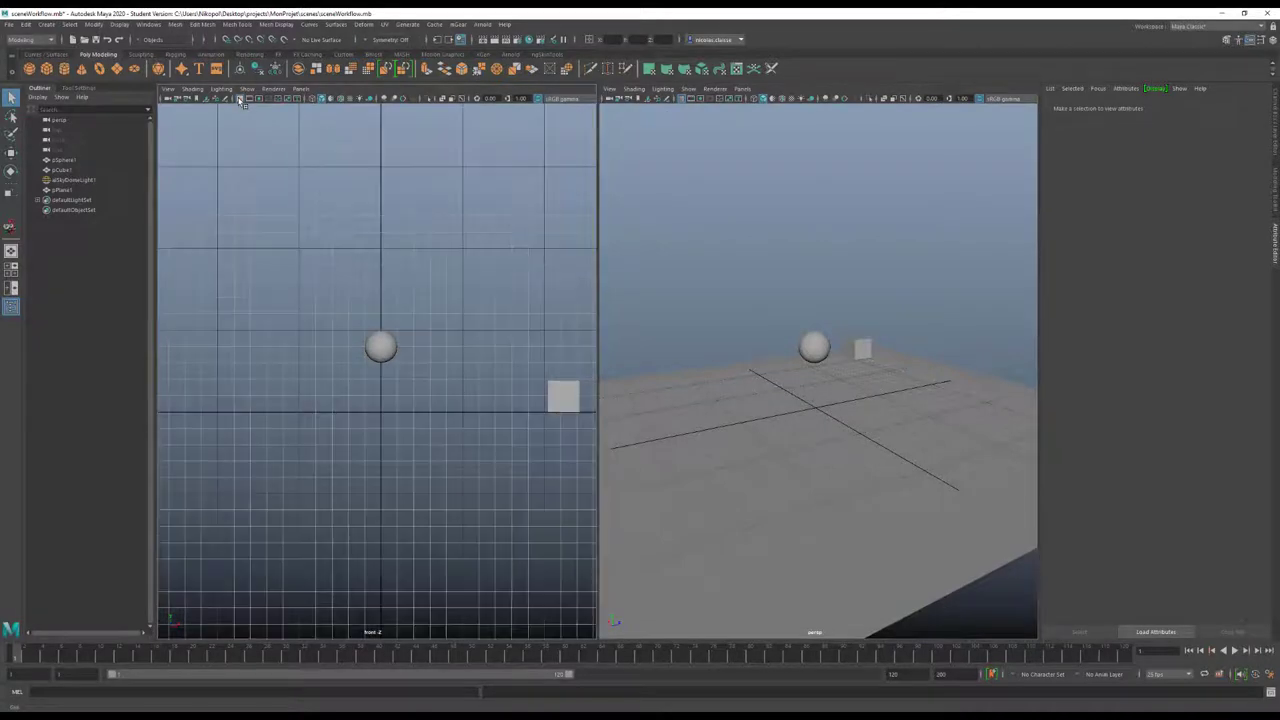
{"action": "right_click", "coordinate": [683, 100]}
Open Grid Options, delete pPlane1, and orbit the perspective view while checking the grid size field
{"action": "left_click", "coordinate": [710, 117]}
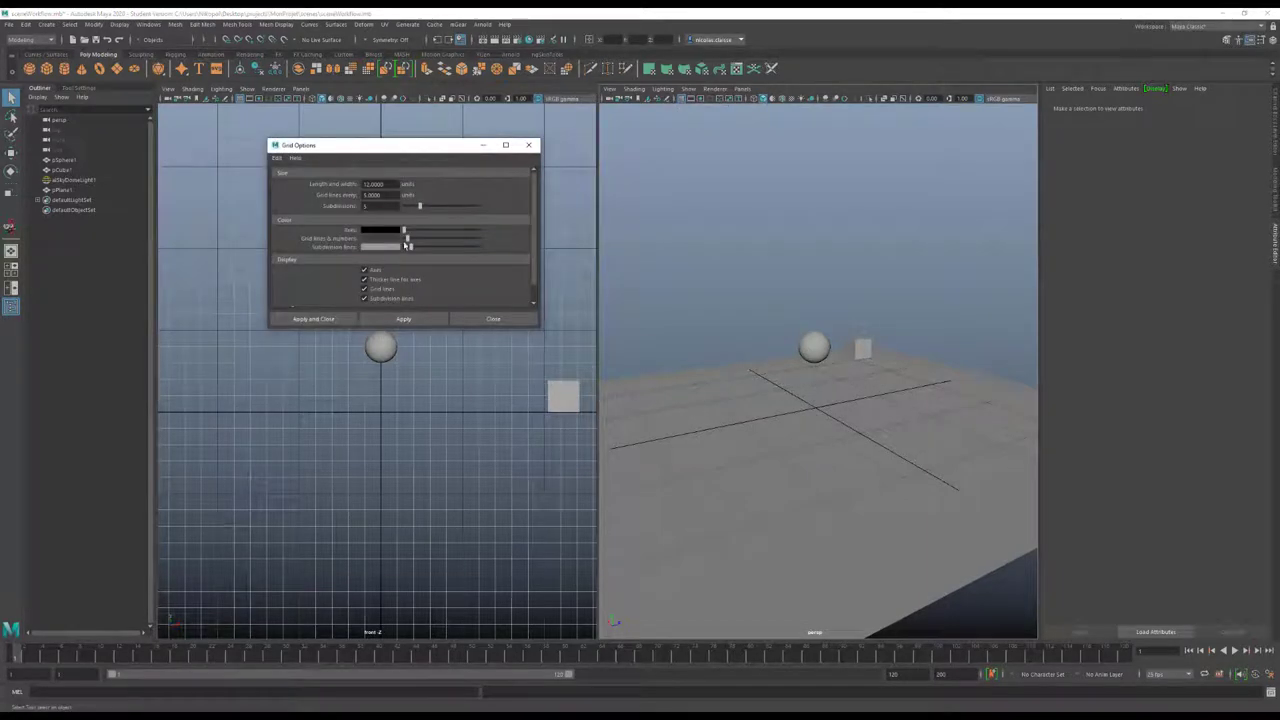
{"action": "left_click", "coordinate": [868, 548]}
{"action": "key", "text": "Delete"}
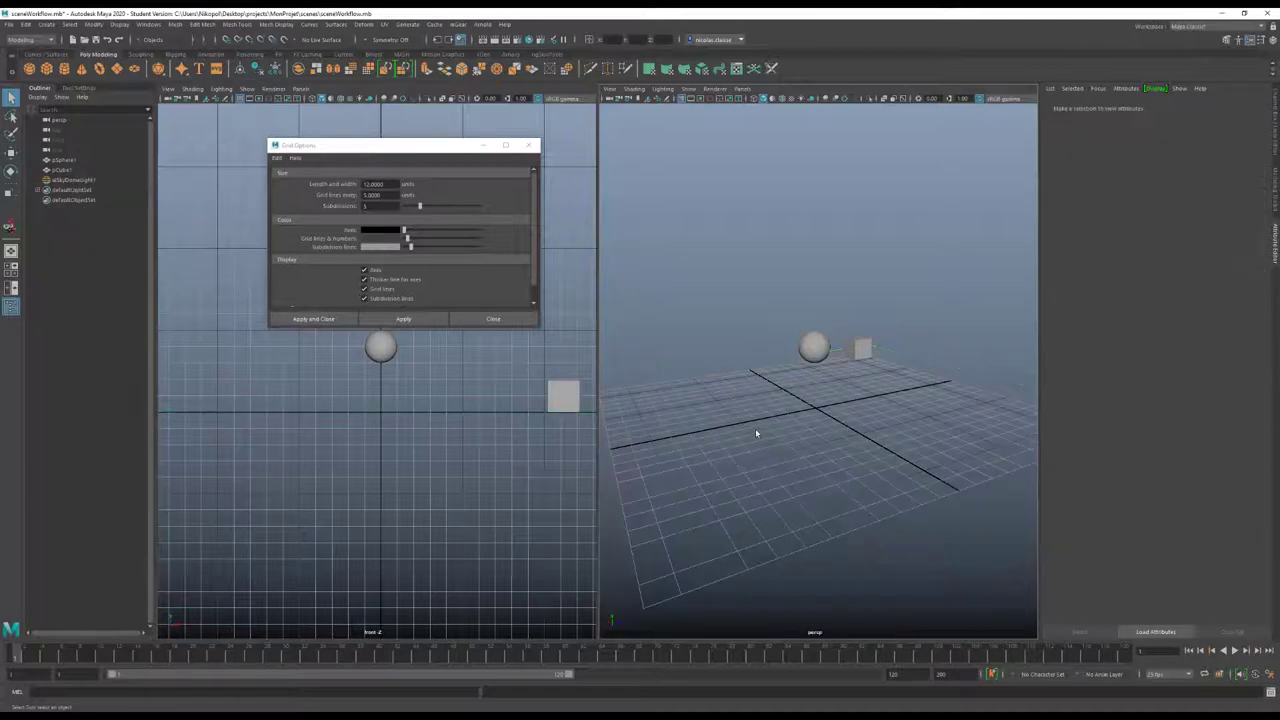
{"action": "mouse_move", "coordinate": [756, 433]}
{"action": "left_mouse_down", "text": "alt"}
{"action": "mouse_move", "coordinate": [808, 455]}
{"action": "mouse_move", "coordinate": [768, 430]}
{"action": "left_mouse_up", "text": "alt"}
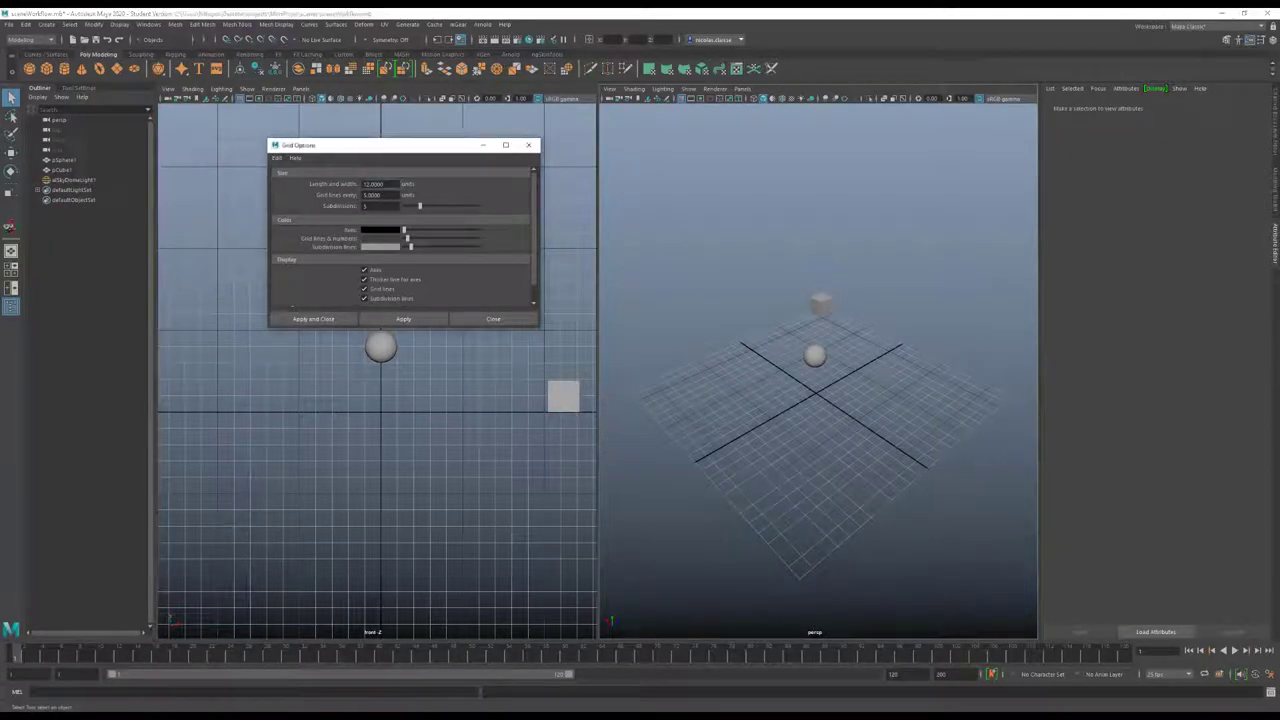
{"action": "double_click", "coordinate": [374, 184]}
{"action": "left_click_drag", "start_coordinate": [890, 464], "coordinate": [796, 491], "text": "alt"}
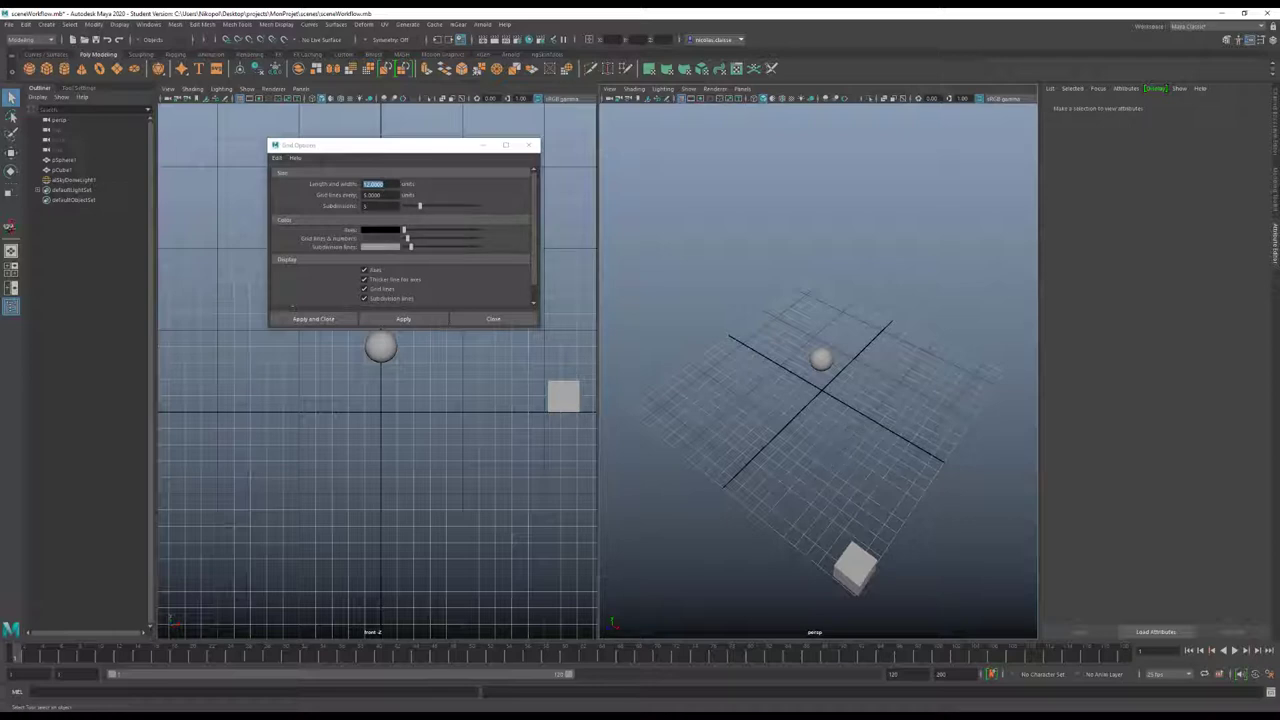
{"action": "key", "text": "Tab"}
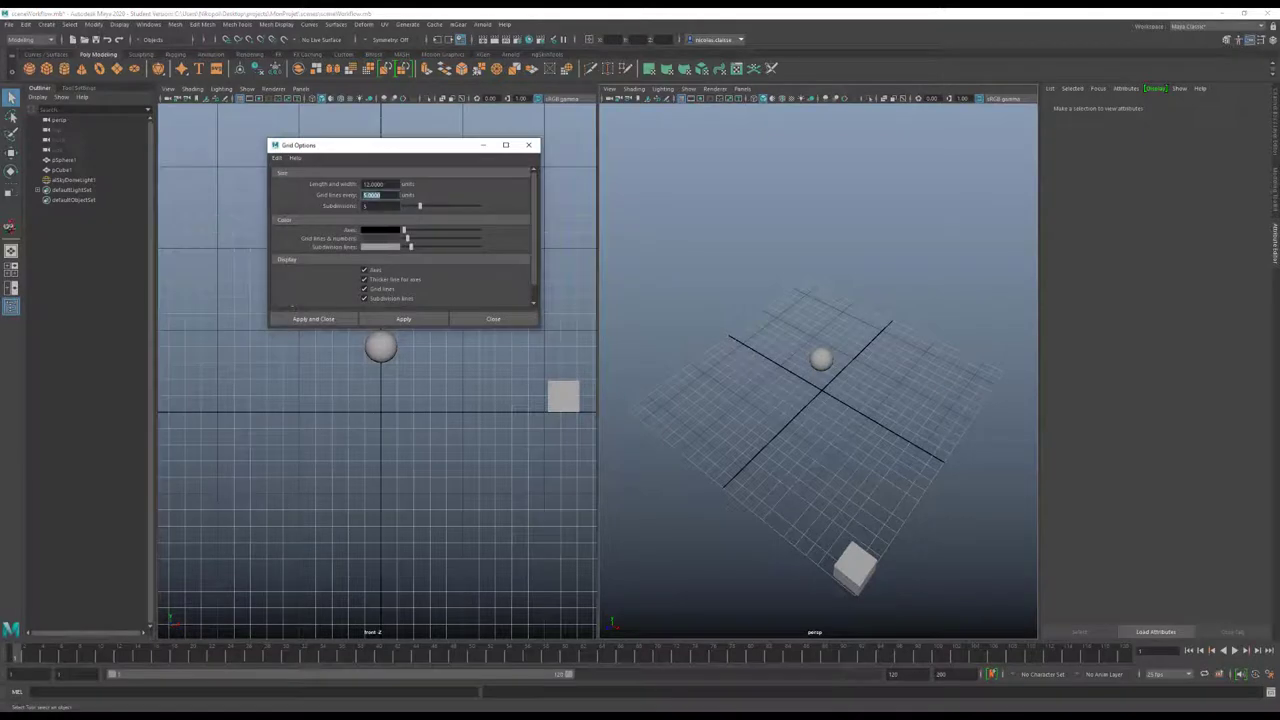
{"action": "type", "text": "10"}
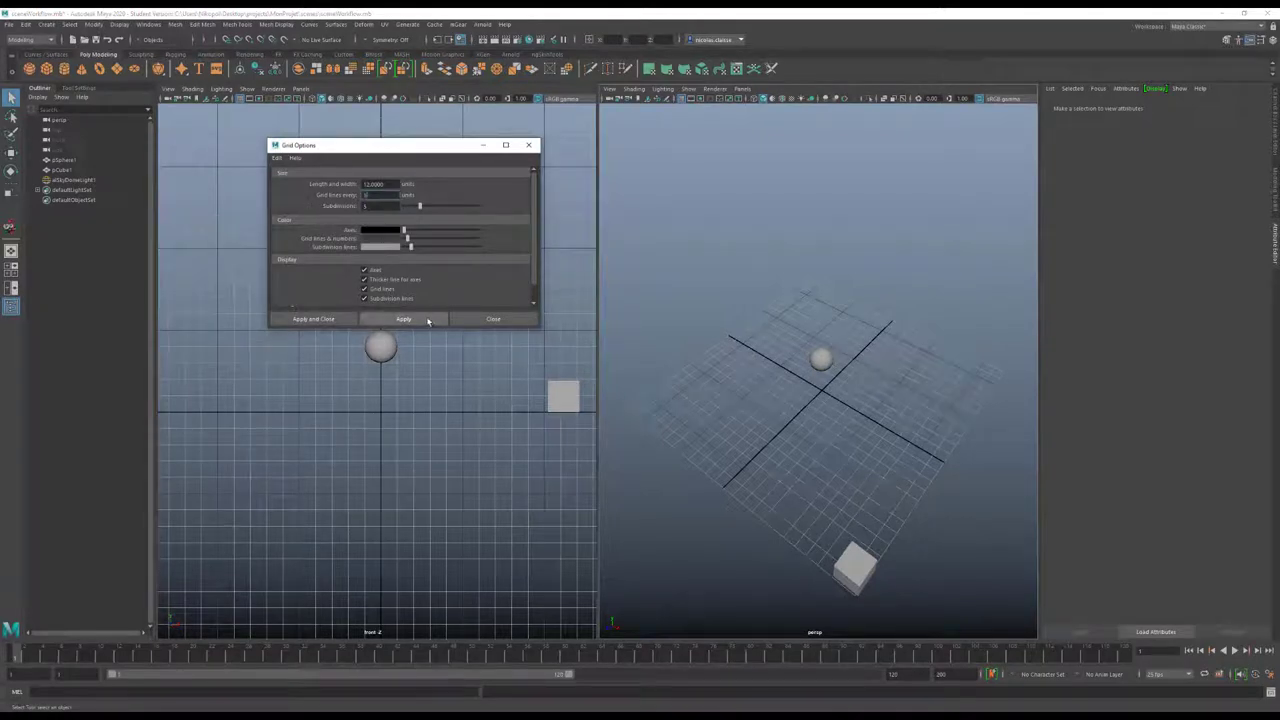
{"action": "left_click", "coordinate": [428, 320]}
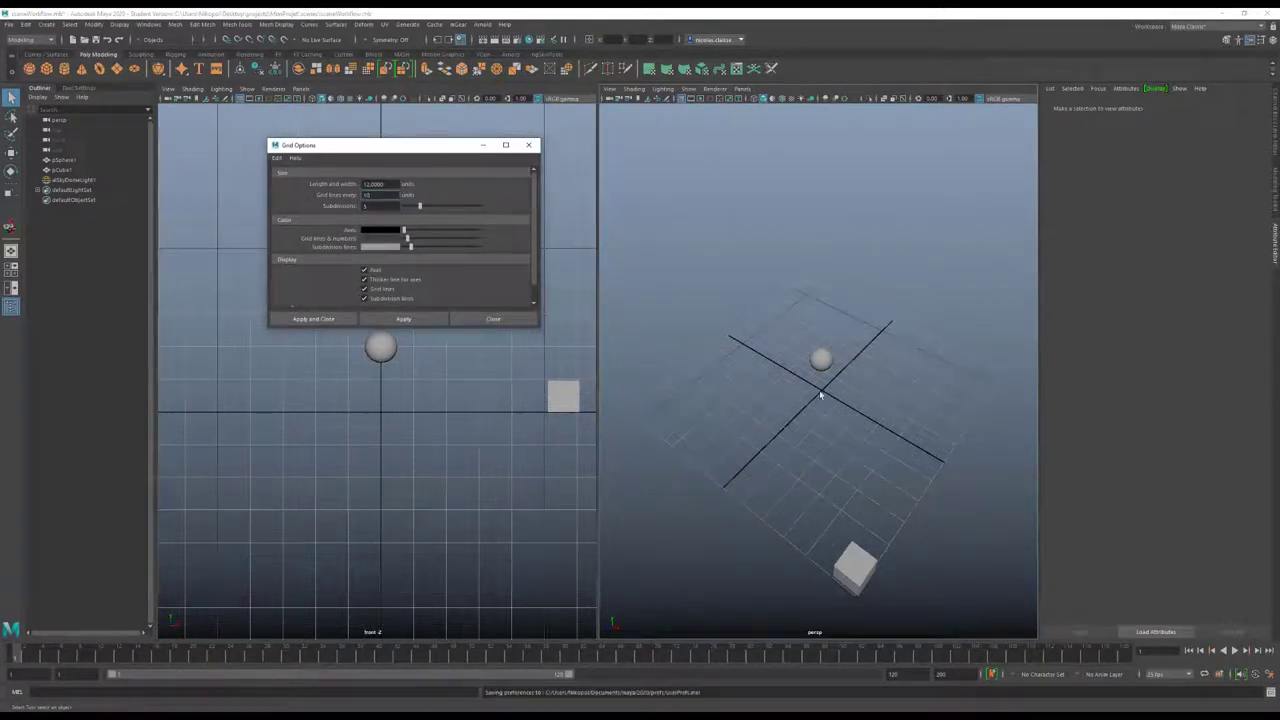
{"action": "left_click", "coordinate": [375, 206]}
{"action": "type", "text": "1"}
{"action": "left_click", "coordinate": [432, 322]}
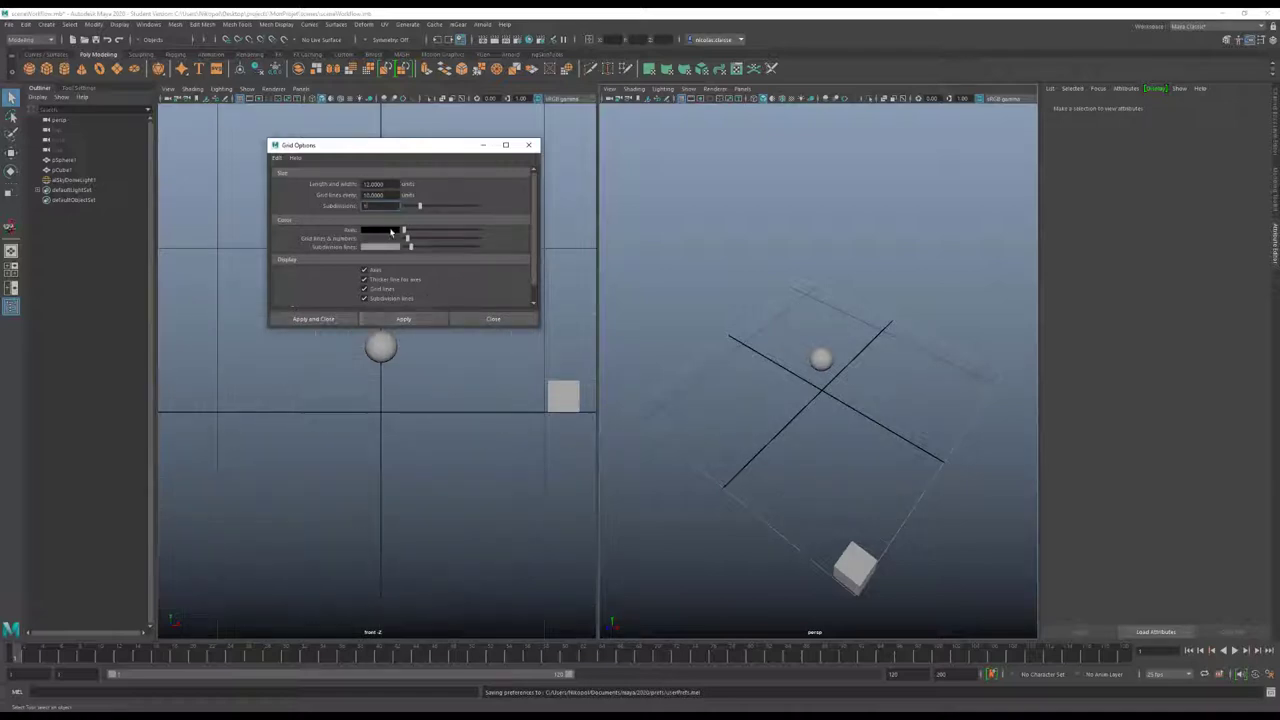
{"action": "left_click", "coordinate": [402, 319]}
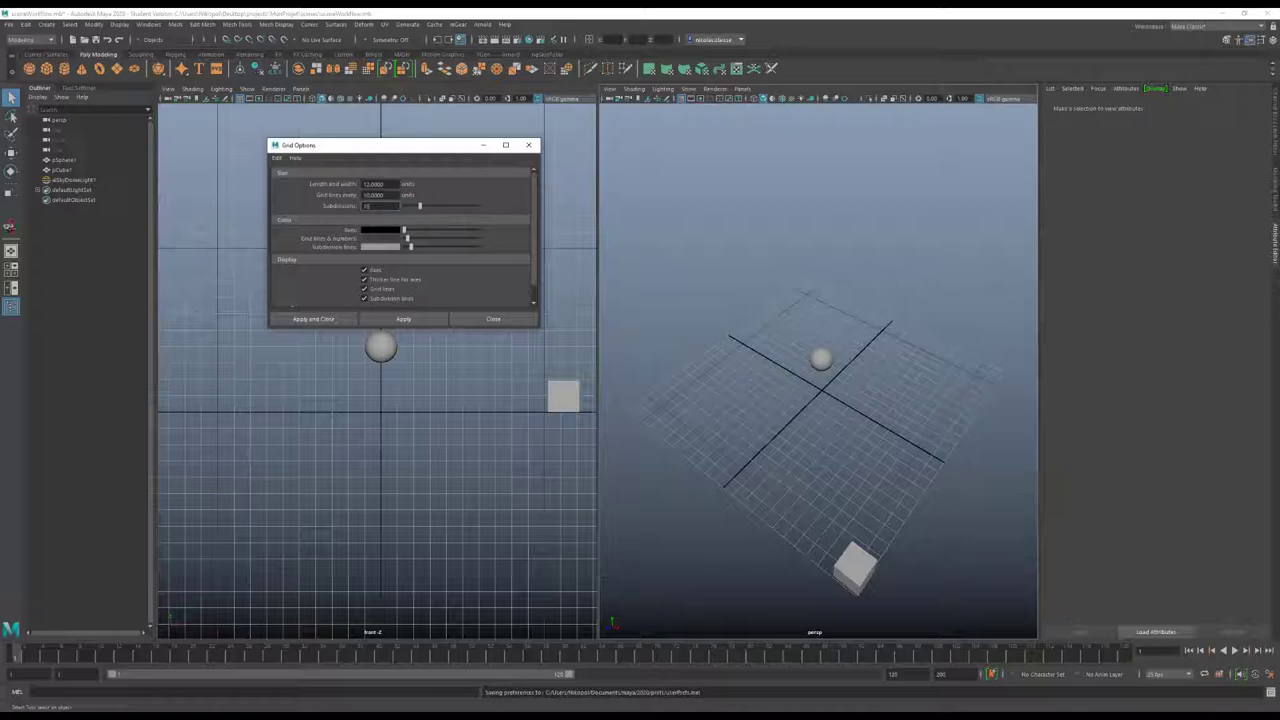
{"action": "type", "text": "8"}
{"action": "left_click", "coordinate": [375, 194]}
{"action": "type", "text": "2"}
{"action": "key", "text": "Tab"}
{"action": "type", "text": "5"}
{"action": "key", "text": "Return"}
{"action": "left_click", "coordinate": [392, 318]}
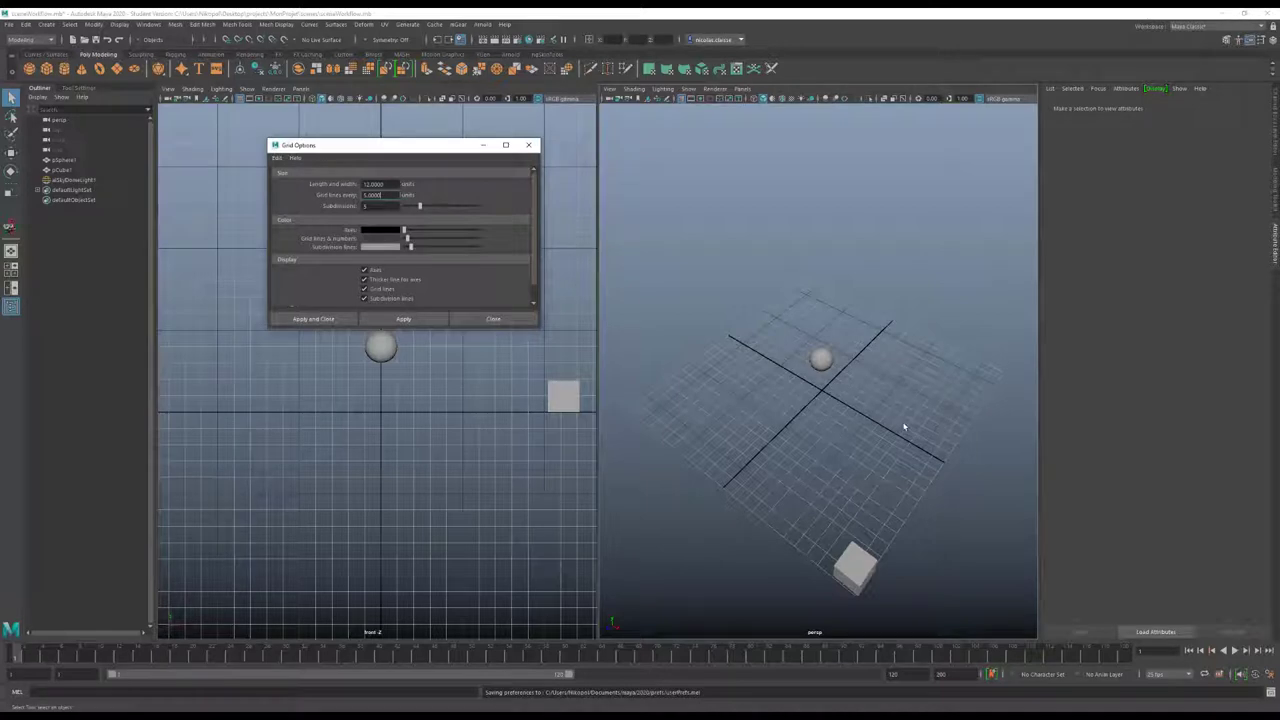
{"action": "scroll", "coordinate": [430, 239], "scroll_direction": "down", "scroll_amount": 1}
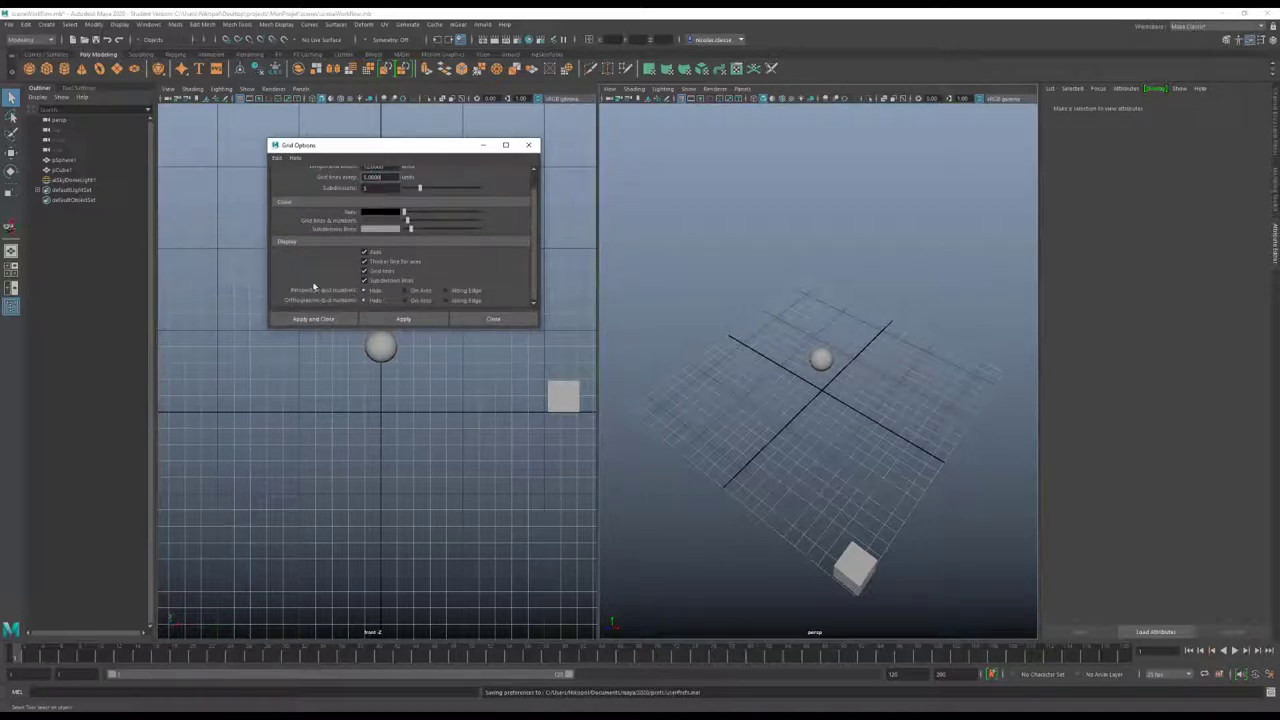
Set perspective and orthographic grid numbers to Along Edge and apply
{"action": "left_click", "coordinate": [421, 290]}
{"action": "left_click", "coordinate": [427, 300]}
{"action": "left_click", "coordinate": [415, 319]}
{"action": "left_click", "coordinate": [458, 291]}
{"action": "left_click", "coordinate": [460, 300]}
{"action": "left_click", "coordinate": [421, 319]}
Increase the grid's Length and width and apply the larger size
{"action": "scroll", "coordinate": [408, 222], "scroll_direction": "up", "scroll_amount": 1}
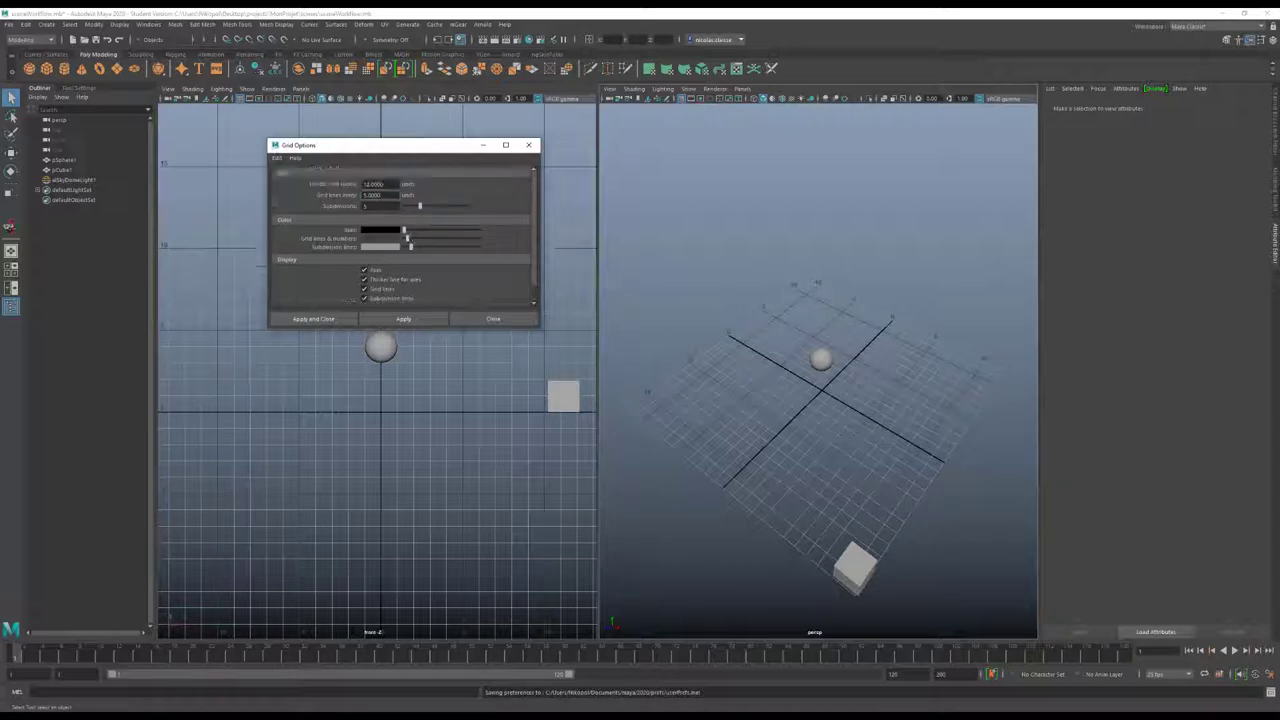
{"action": "left_click", "coordinate": [373, 184]}
{"action": "type", "text": "10"}
{"action": "left_click", "coordinate": [403, 319]}
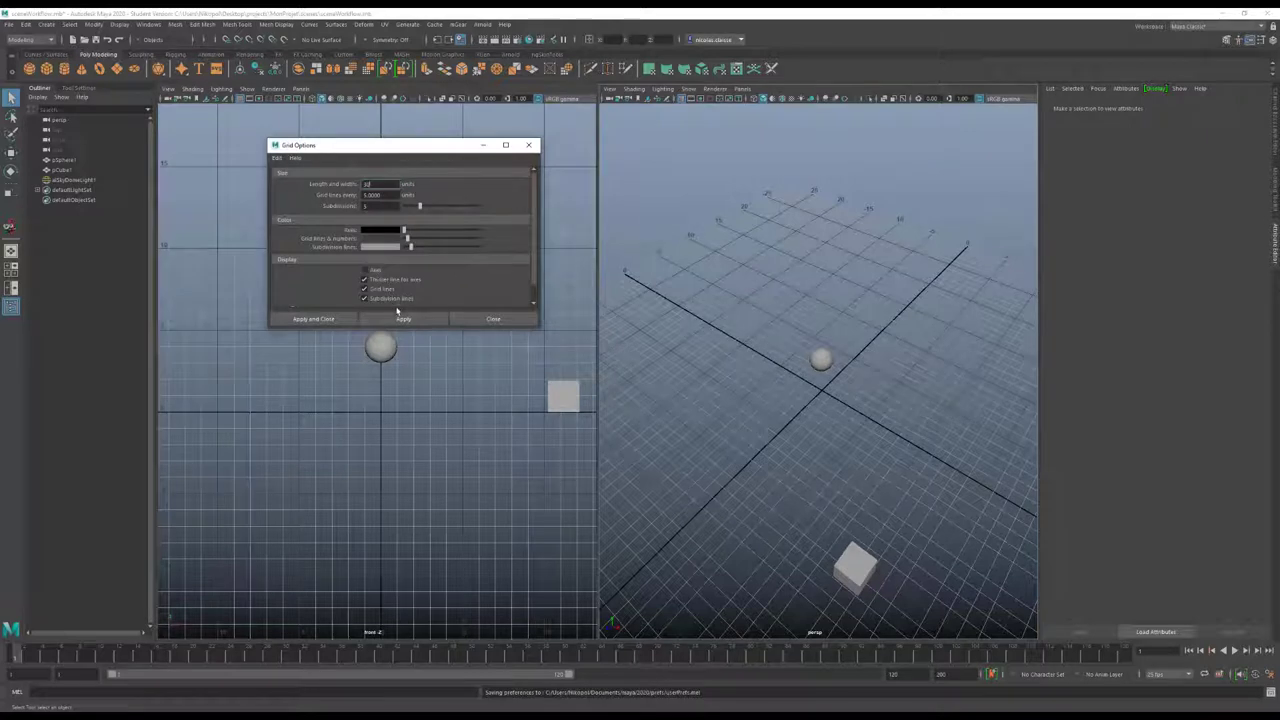
Toggle axes, grid lines and subdivision lines off and back on, applying each change
{"action": "left_click", "coordinate": [403, 319]}
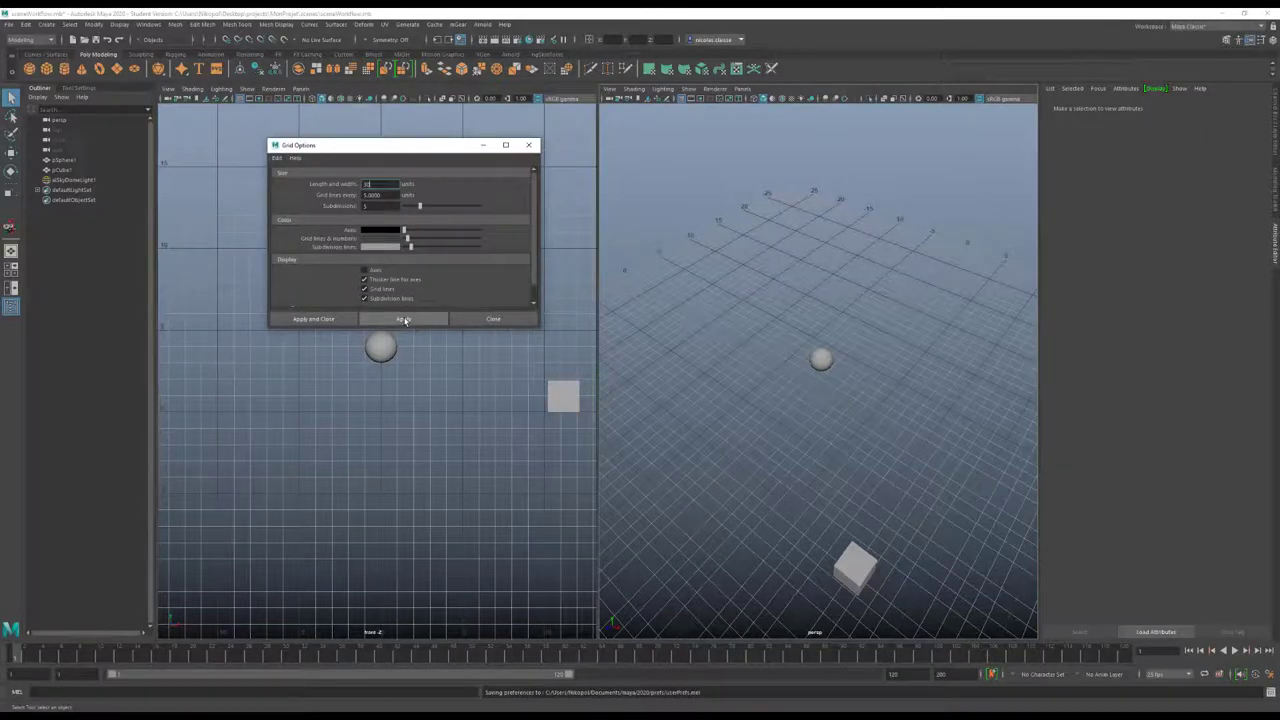
{"action": "left_click", "coordinate": [378, 271]}
{"action": "left_click", "coordinate": [404, 318]}
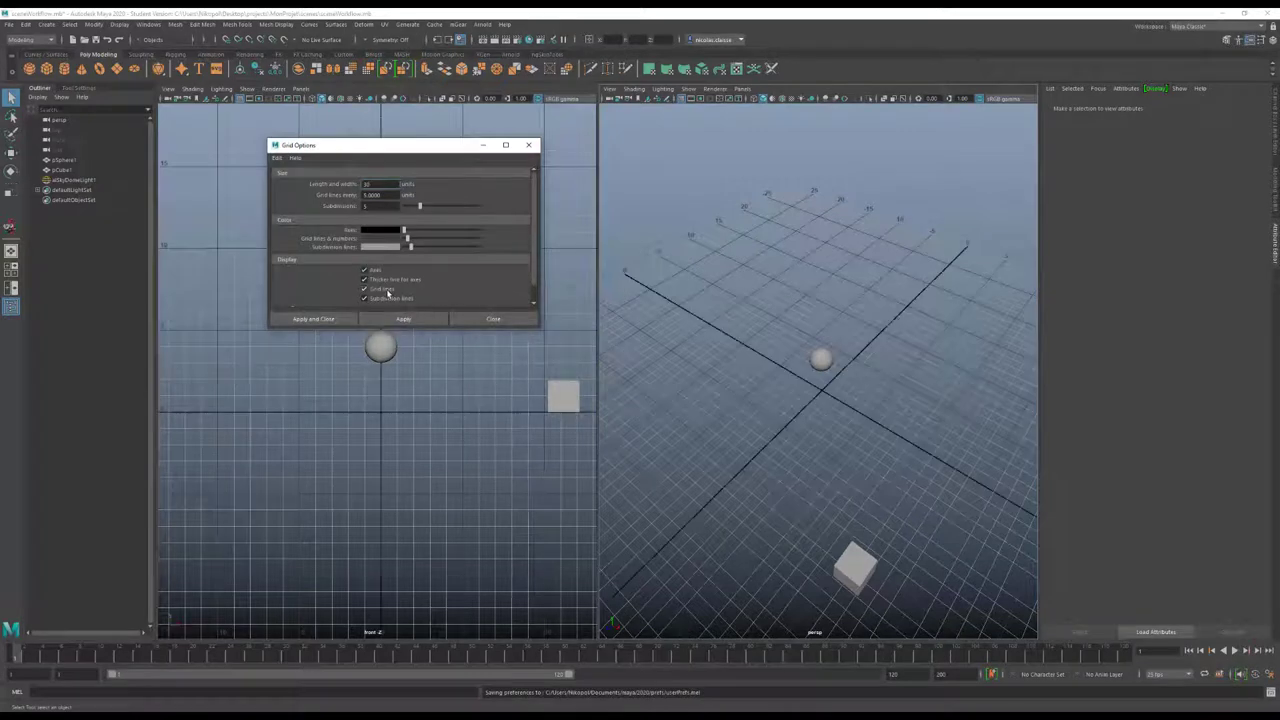
{"action": "left_click", "coordinate": [388, 289]}
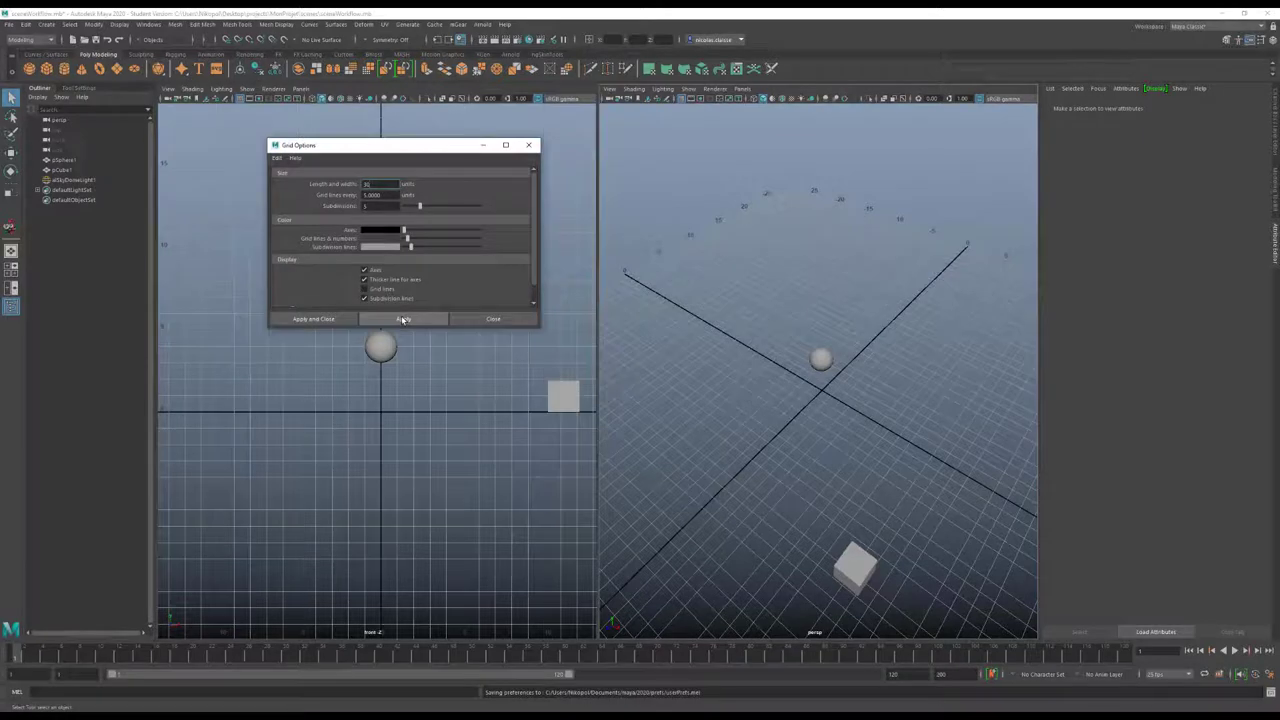
{"action": "left_click", "coordinate": [403, 319]}
{"action": "left_click", "coordinate": [396, 289]}
{"action": "left_click", "coordinate": [400, 300]}
{"action": "left_click", "coordinate": [405, 319]}
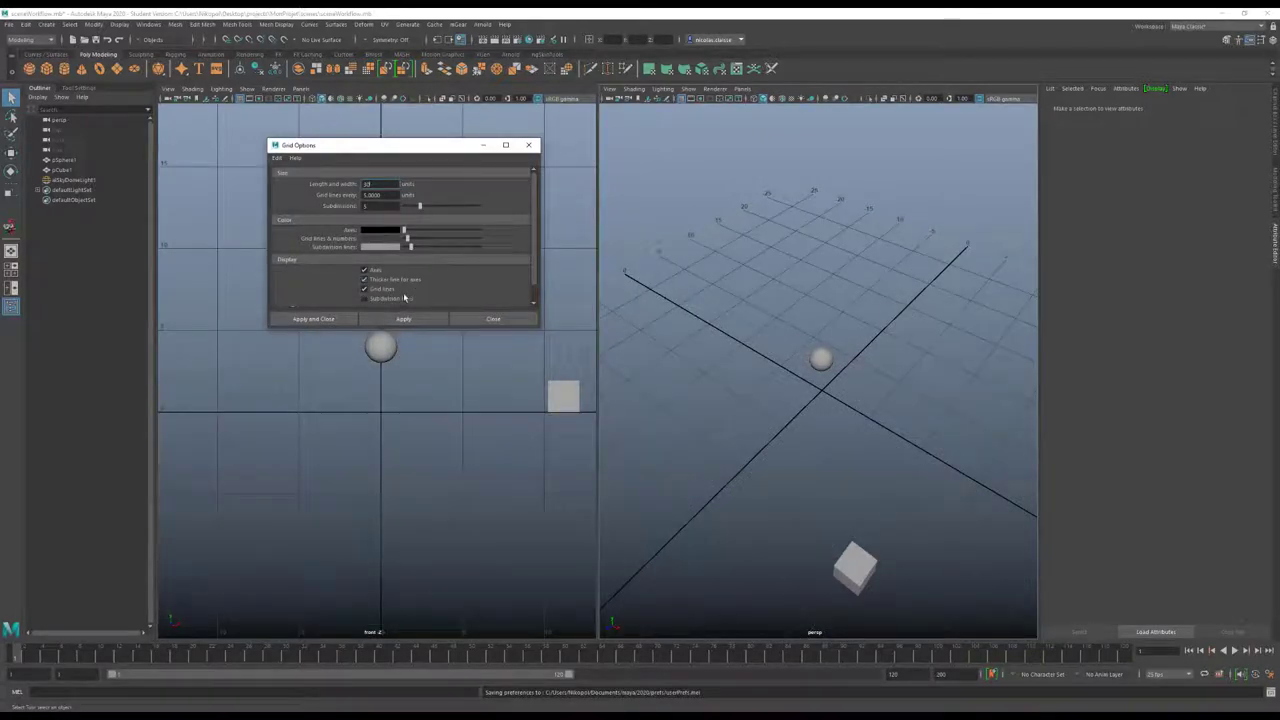
{"action": "left_click", "coordinate": [410, 318]}
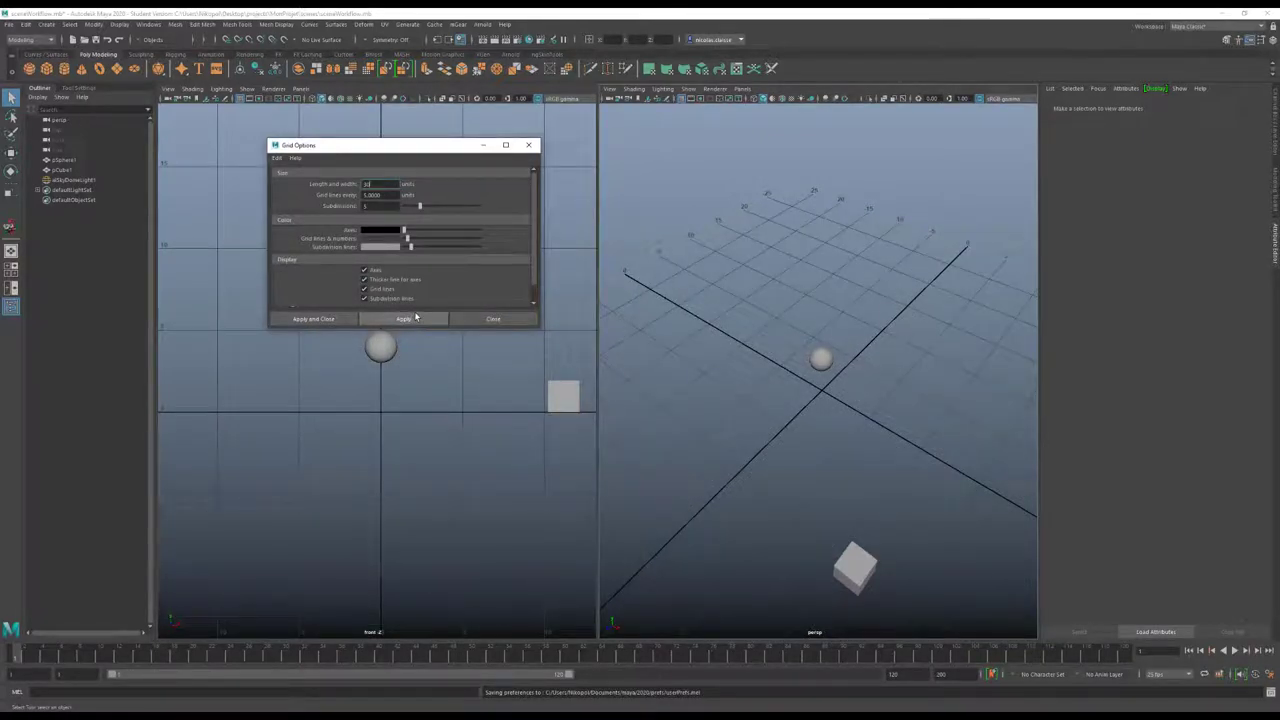
Reset the grid settings to defaults and set the grid length and width to 5
{"action": "left_click", "coordinate": [279, 158]}
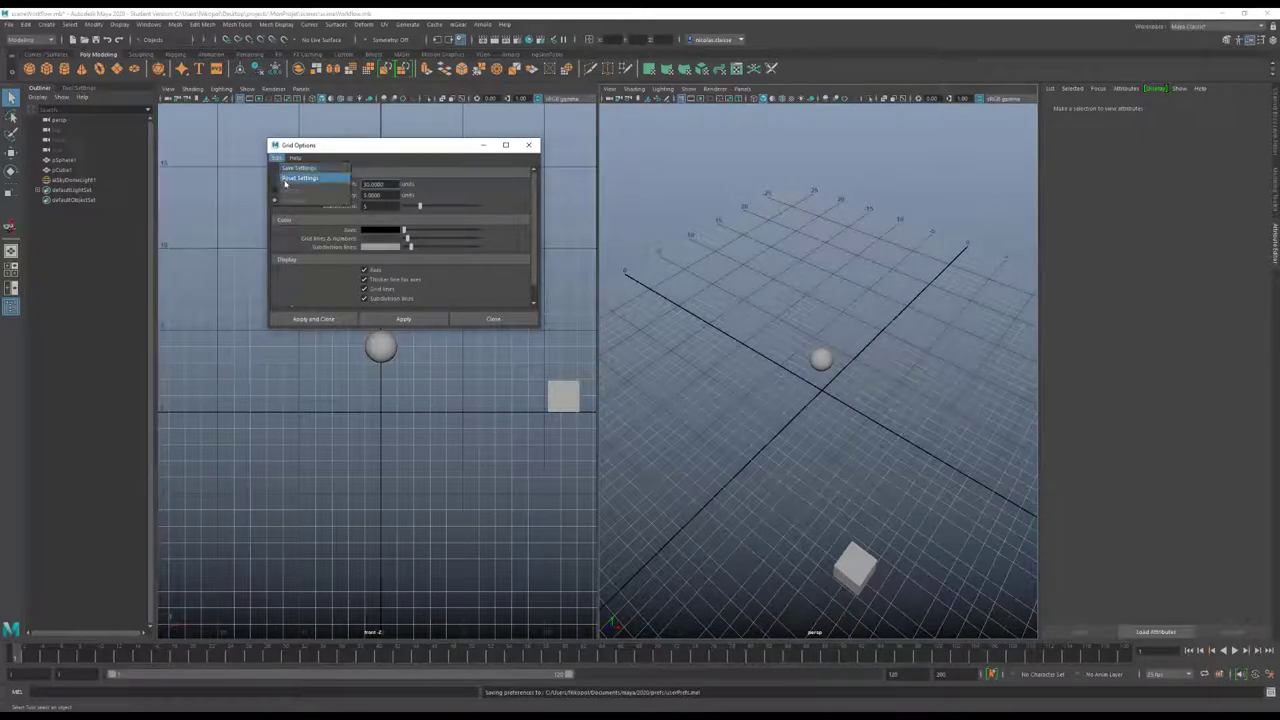
{"action": "left_click", "coordinate": [285, 180]}
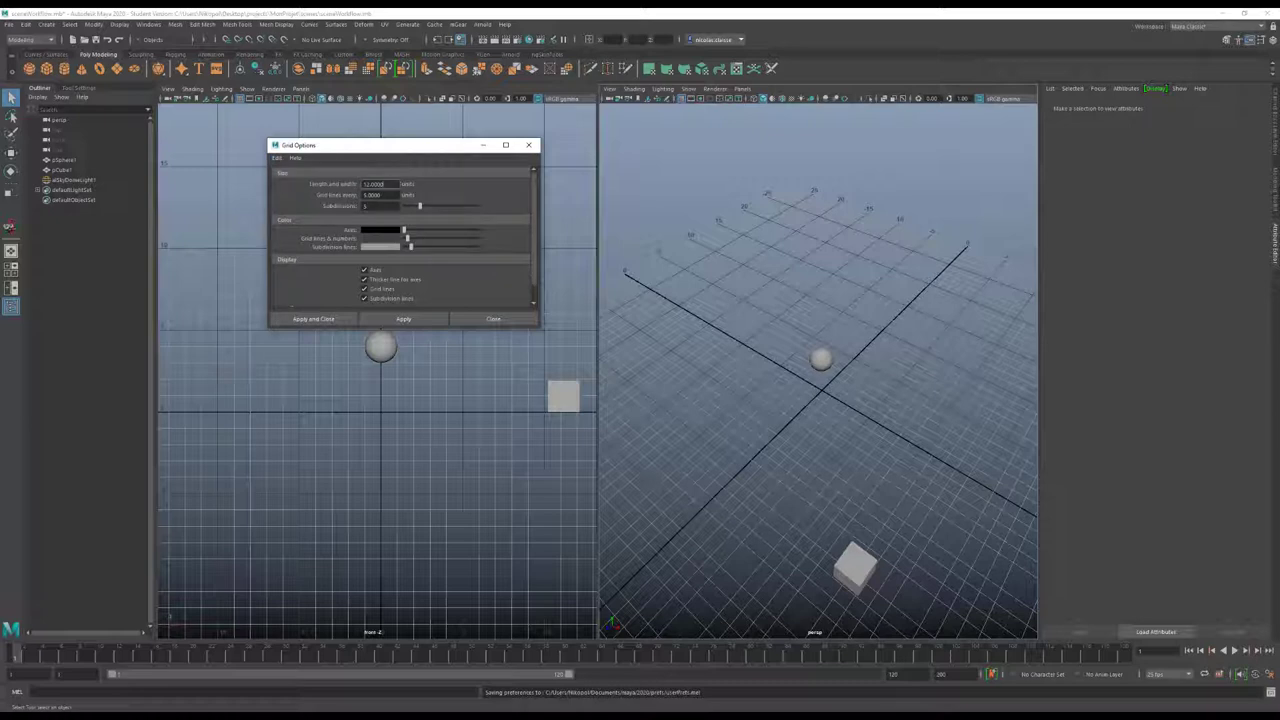
{"action": "double_click", "coordinate": [373, 184]}
{"action": "type", "text": "5"}
Show ortho grid numbers Along Edge and apply the grid changes
{"action": "scroll", "coordinate": [474, 262], "scroll_direction": "down", "scroll_amount": 1}
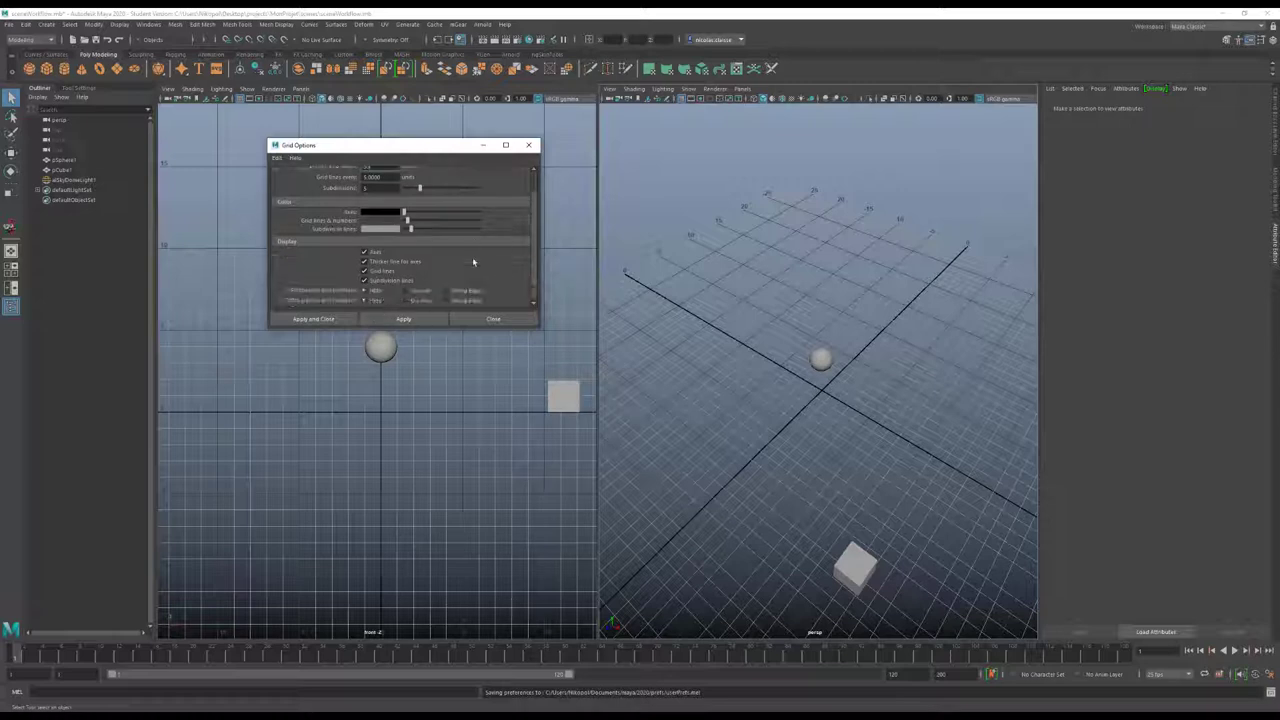
{"action": "left_click", "coordinate": [467, 301]}
{"action": "left_click", "coordinate": [384, 312]}
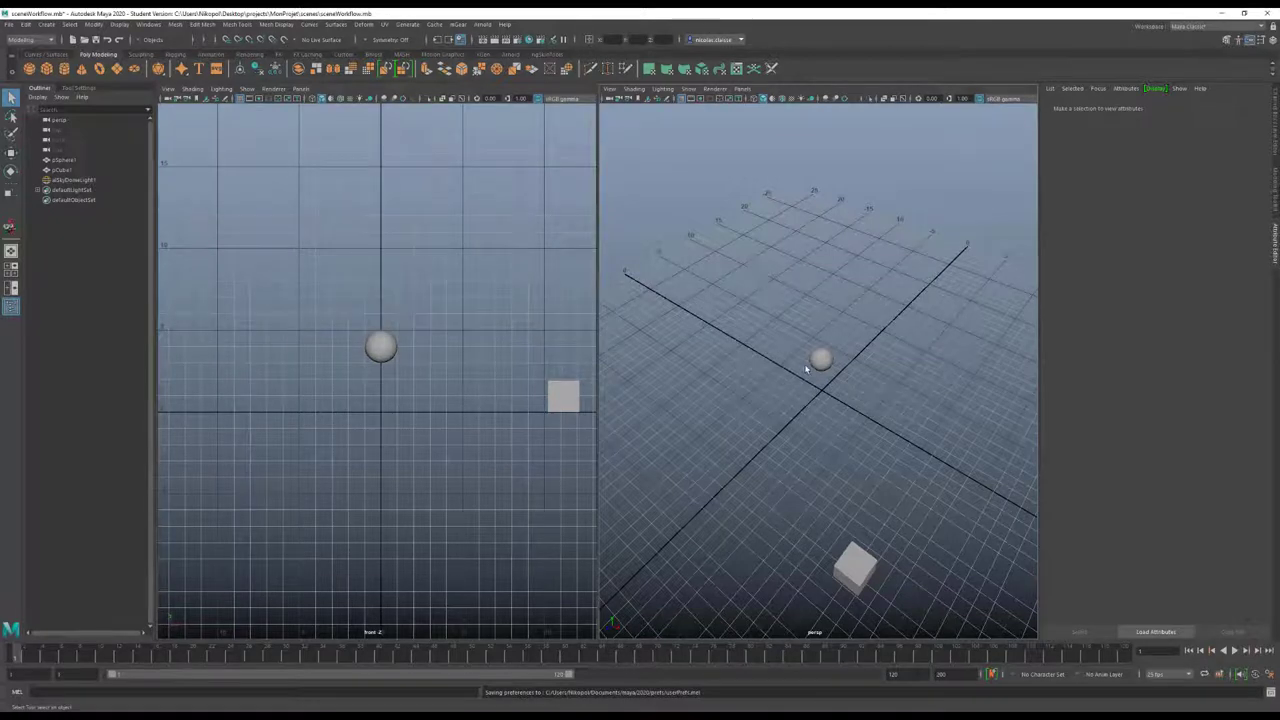
{"action": "scroll", "coordinate": [791, 351], "scroll_direction": "down", "scroll_amount": 3}
{"action": "scroll", "coordinate": [791, 351], "scroll_direction": "down", "scroll_amount": 2}
Reset the persp camera's Track Tool scale to 1.0 and pan the perspective view
{"action": "mouse_move", "coordinate": [767, 407]}
{"action": "left_mouse_down", "text": "alt"}
{"action": "mouse_move", "coordinate": [811, 396]}
{"action": "mouse_move", "coordinate": [781, 389]}
{"action": "mouse_move", "coordinate": [792, 386]}
{"action": "left_mouse_up", "text": "alt"}
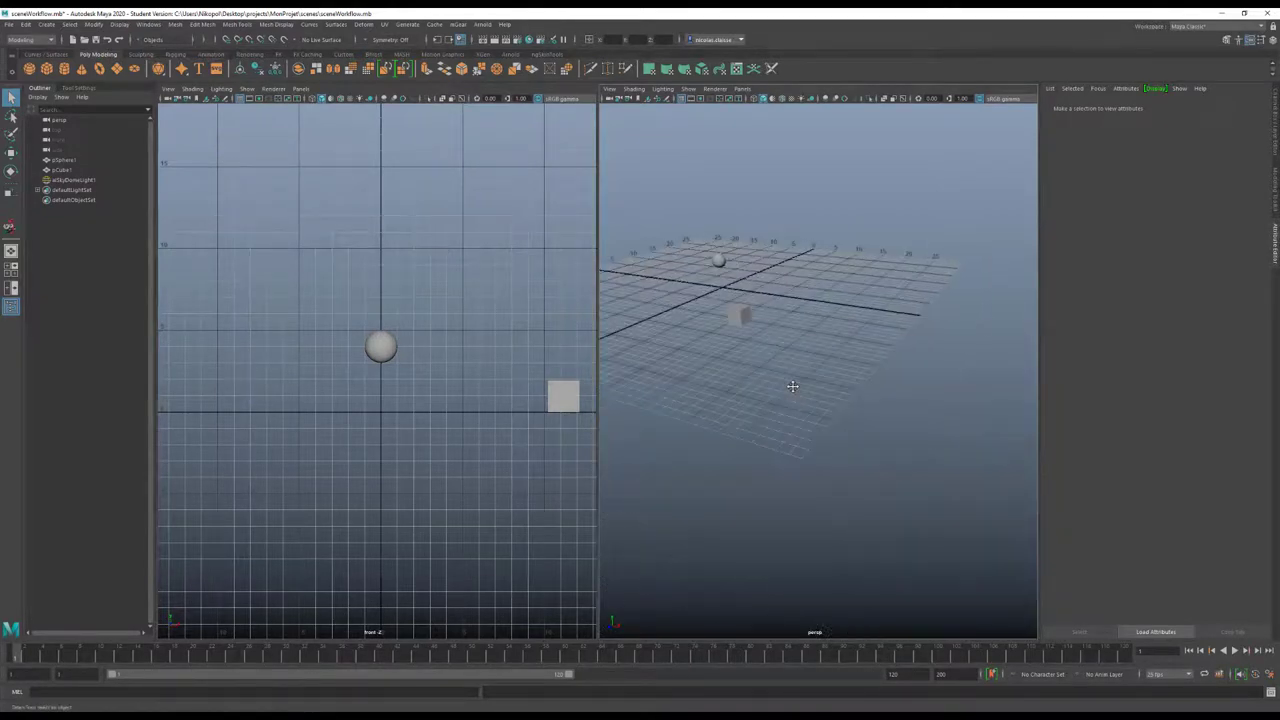
{"action": "left_click", "coordinate": [609, 99]}
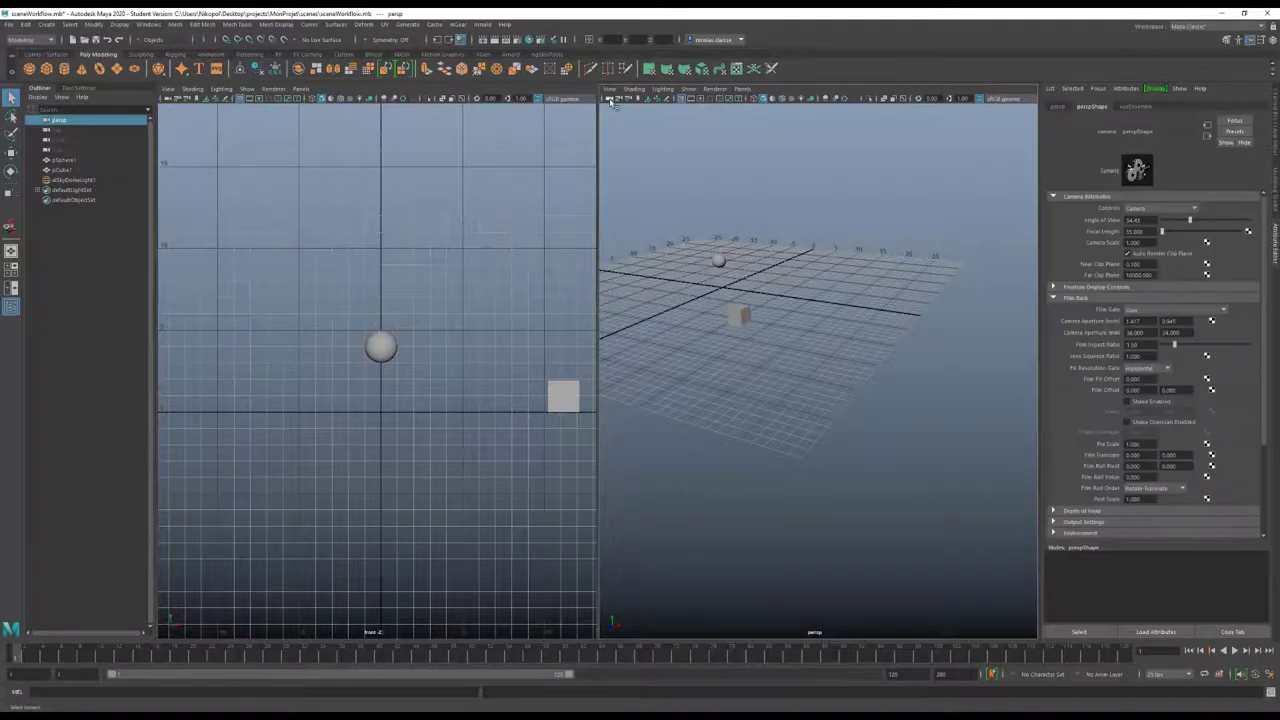
{"action": "left_click", "coordinate": [609, 88]}
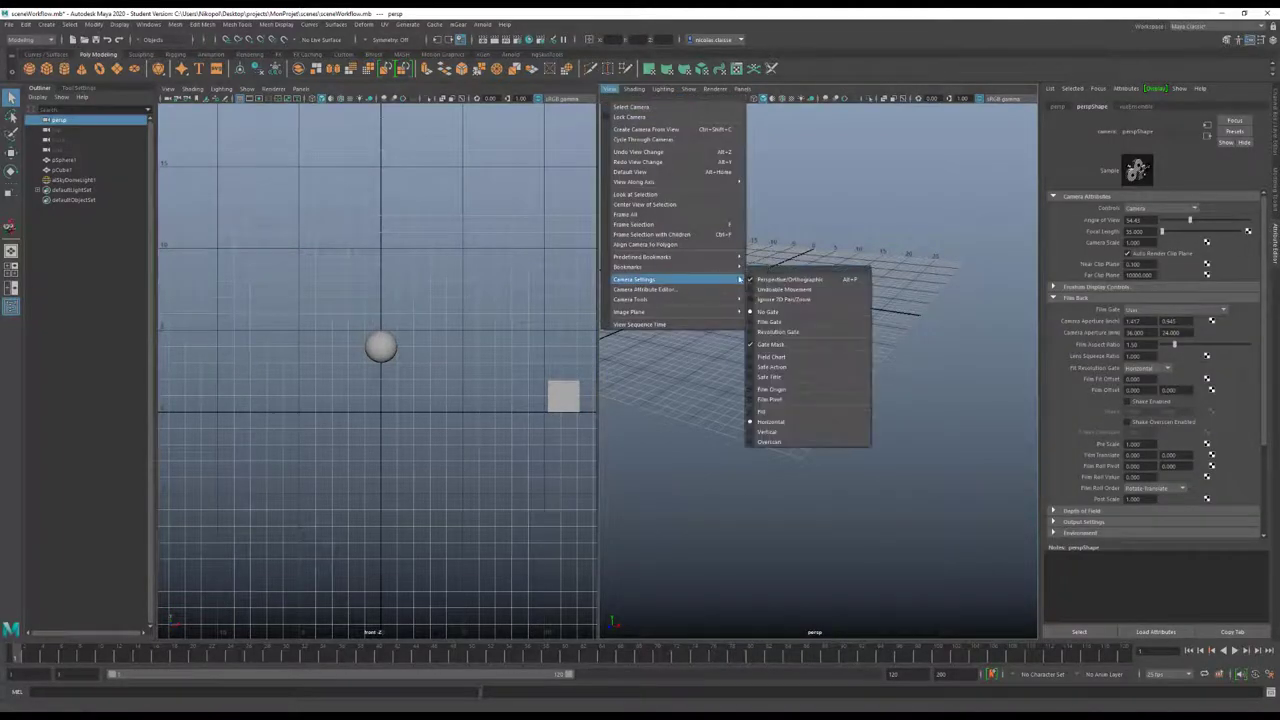
{"action": "mouse_move", "coordinate": [640, 299]}
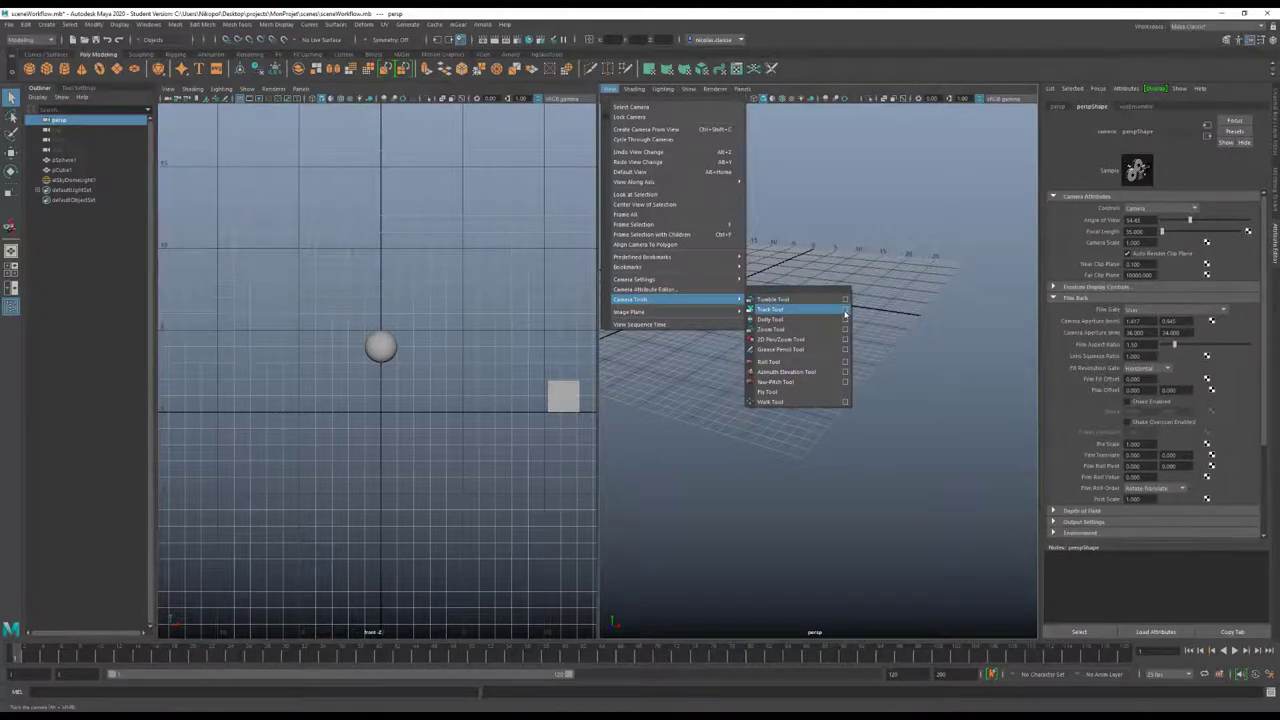
{"action": "left_click", "coordinate": [845, 314]}
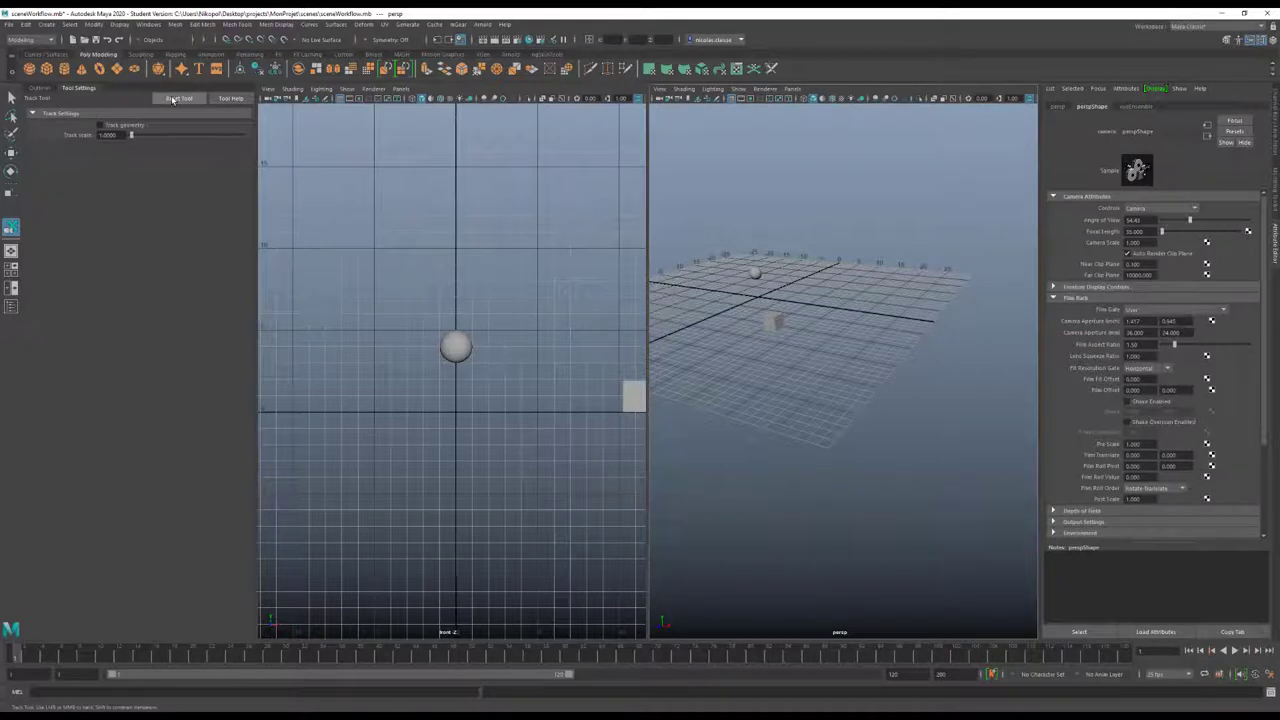
{"action": "left_click", "coordinate": [173, 100]}
{"action": "mouse_move", "coordinate": [828, 336]}
{"action": "left_mouse_down"}
{"action": "mouse_move", "coordinate": [800, 323]}
{"action": "mouse_move", "coordinate": [1005, 334]}
{"action": "mouse_move", "coordinate": [810, 333]}
{"action": "mouse_move", "coordinate": [927, 373]}
{"action": "mouse_move", "coordinate": [913, 382]}
{"action": "left_mouse_up"}
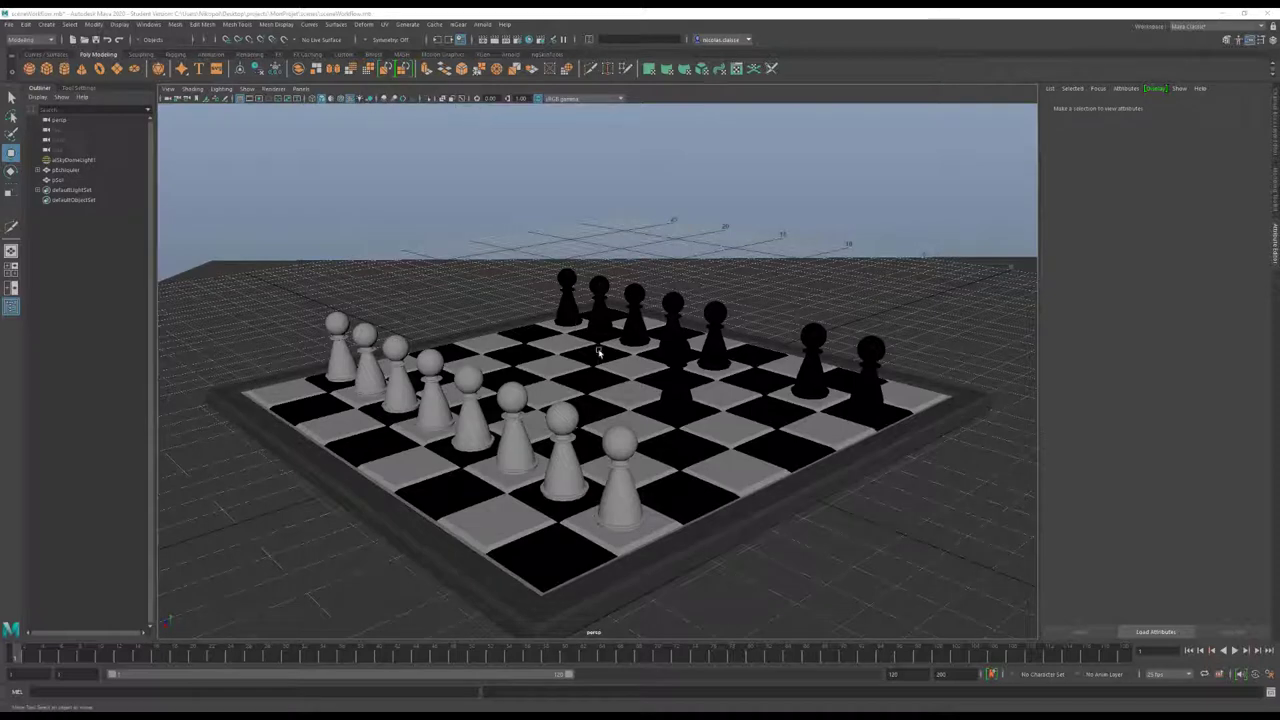
Save the scene with Ctrl+S and drag out a new polygon cube beside the chessboard
{"action": "key", "text": "ctrl+s"}
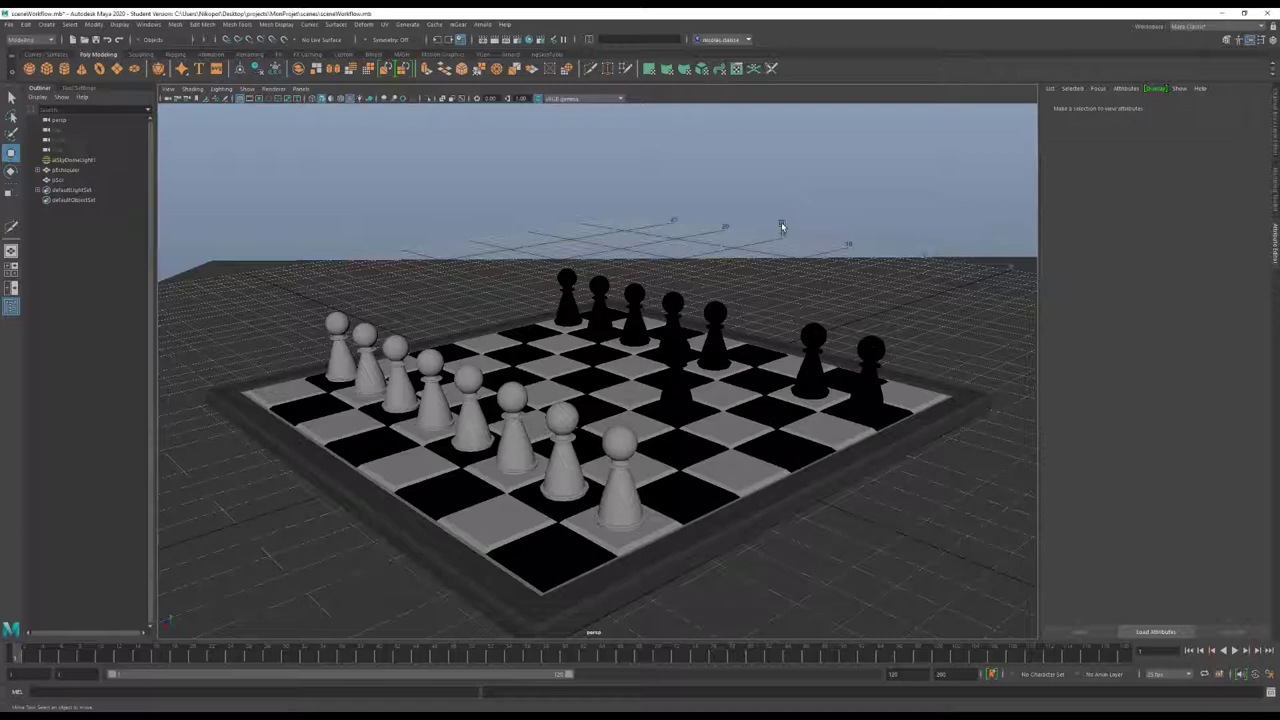
{"action": "right_click", "coordinate": [706, 258], "text": "shift"}
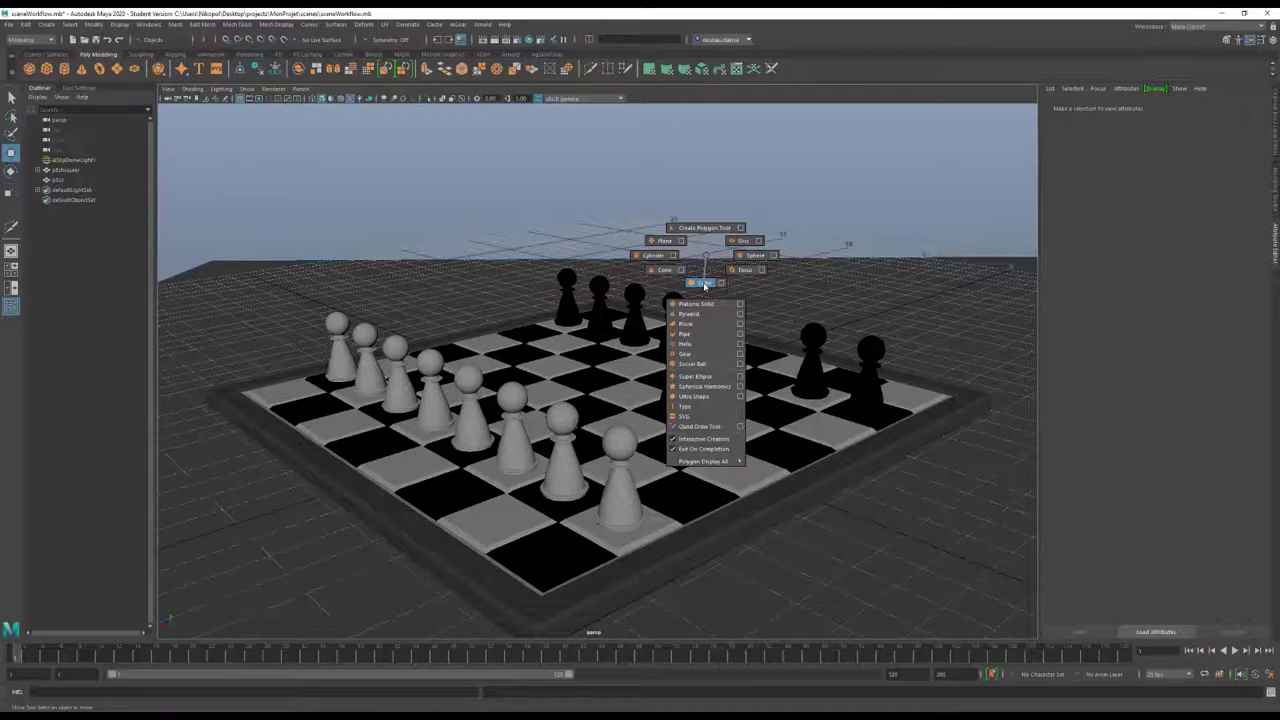
{"action": "left_click", "coordinate": [705, 284]}
{"action": "mouse_move", "coordinate": [760, 590]}
{"action": "left_mouse_down"}
{"action": "mouse_move", "coordinate": [1009, 551]}
{"action": "mouse_move", "coordinate": [932, 549]}
{"action": "mouse_move", "coordinate": [707, 492]}
{"action": "left_mouse_up"}
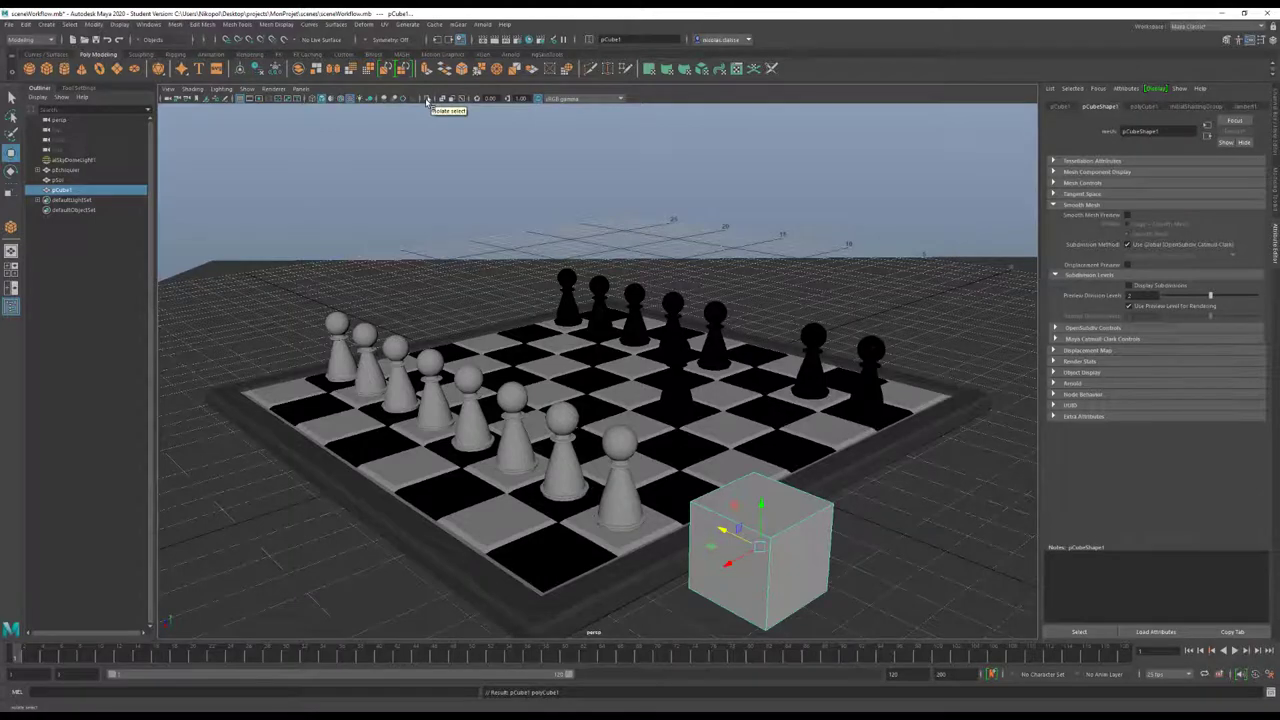
Isolate and frame the new cube, then set its polyCube1 height to 0.5
{"action": "left_click", "coordinate": [427, 100]}
{"action": "key", "text": "f"}
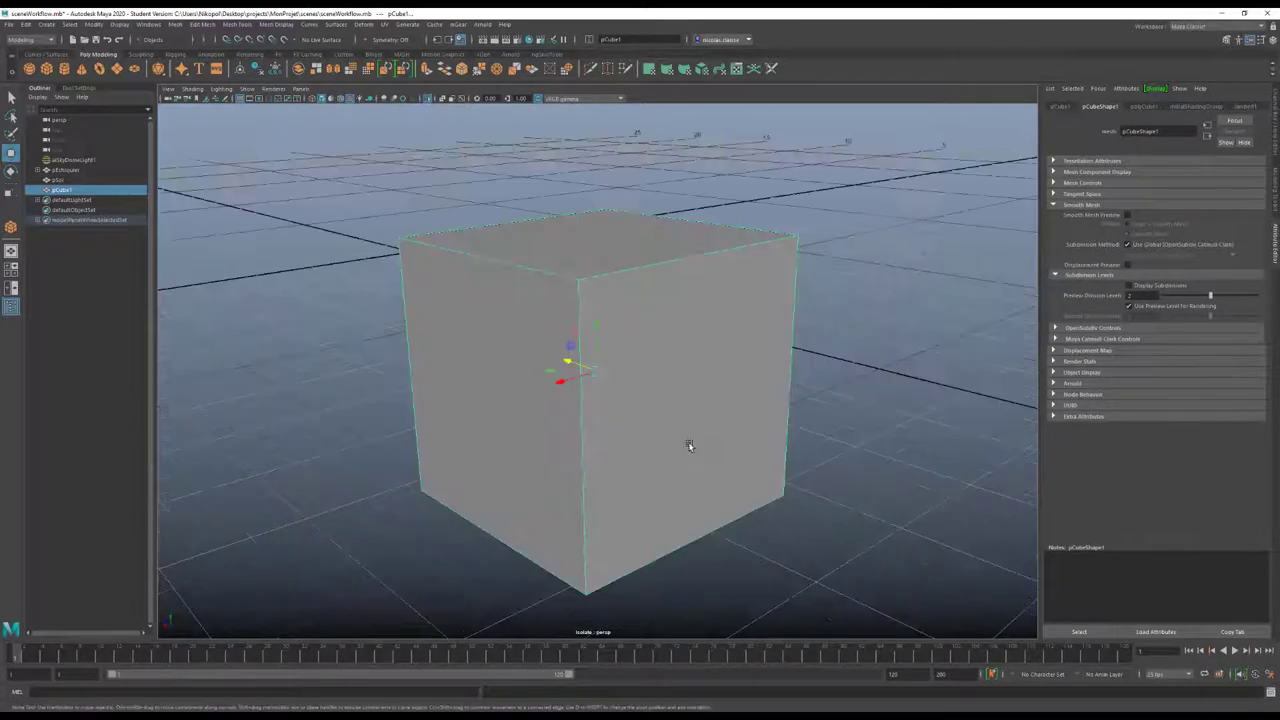
{"action": "left_click_drag", "start_coordinate": [689, 446], "coordinate": [730, 341], "text": "alt"}
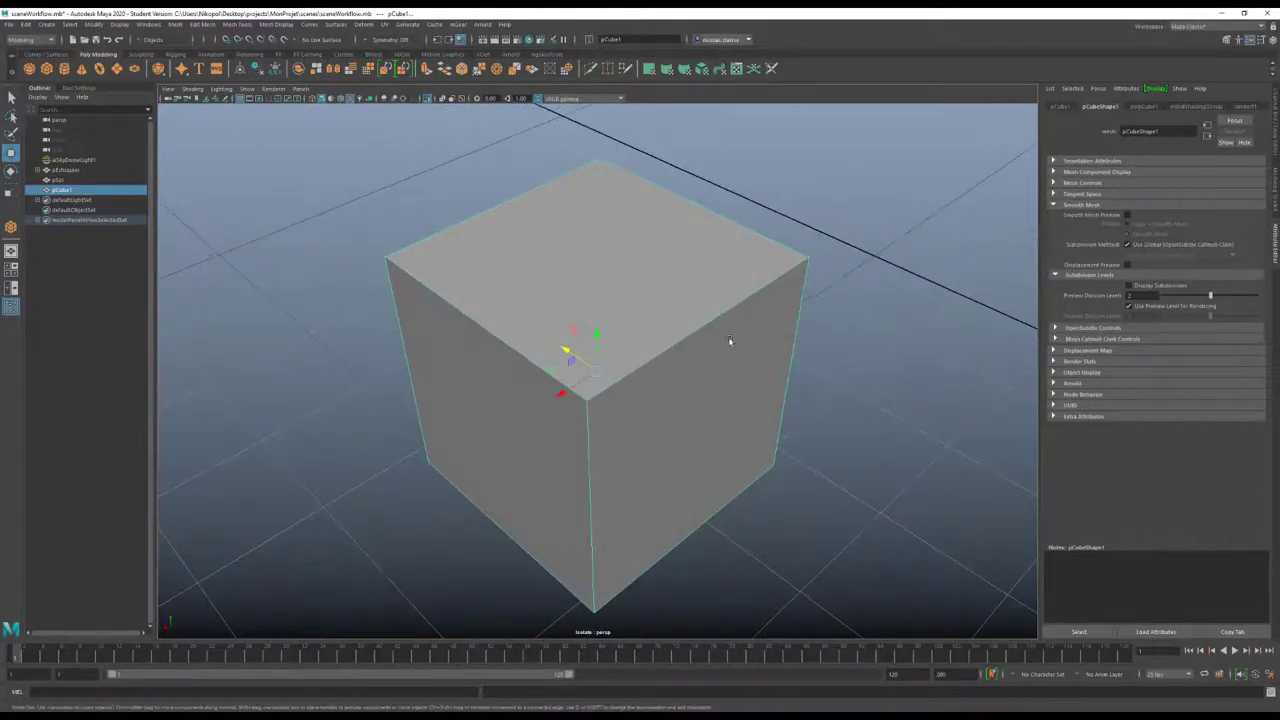
{"action": "left_click", "coordinate": [1145, 106]}
{"action": "left_click", "coordinate": [1134, 183]}
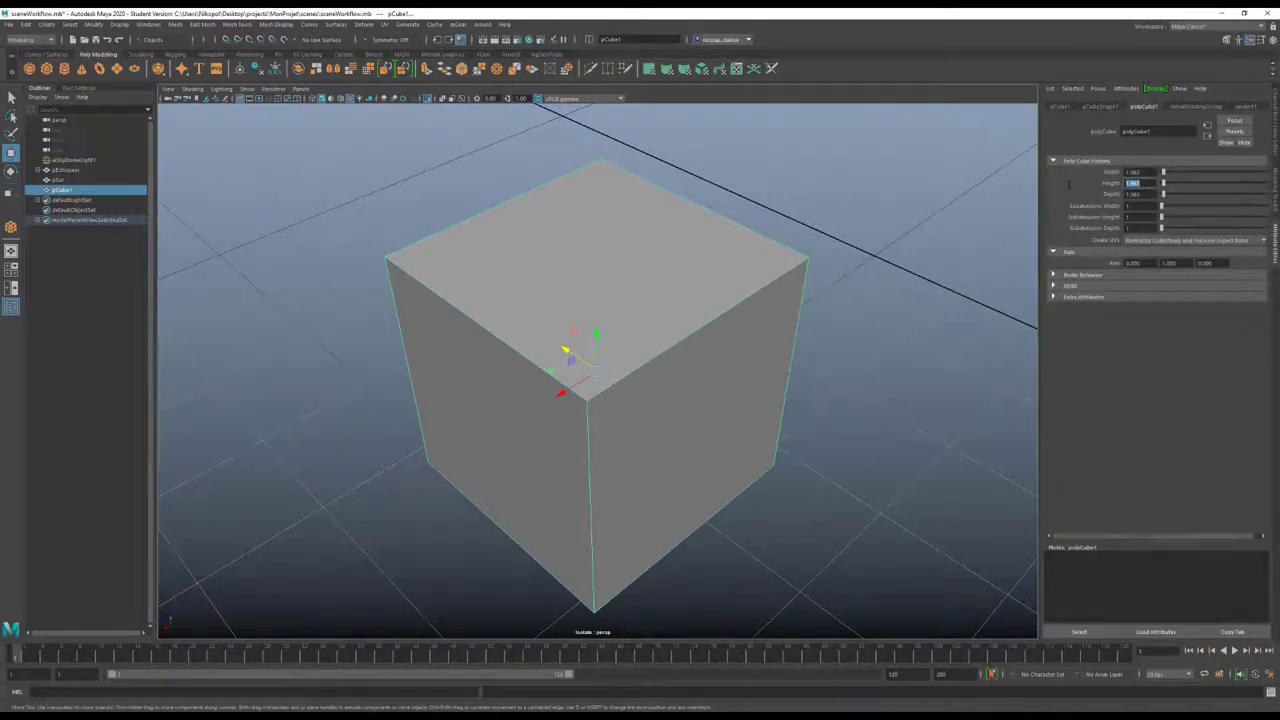
{"action": "type", "text": "5"}
{"action": "key", "text": "Return"}
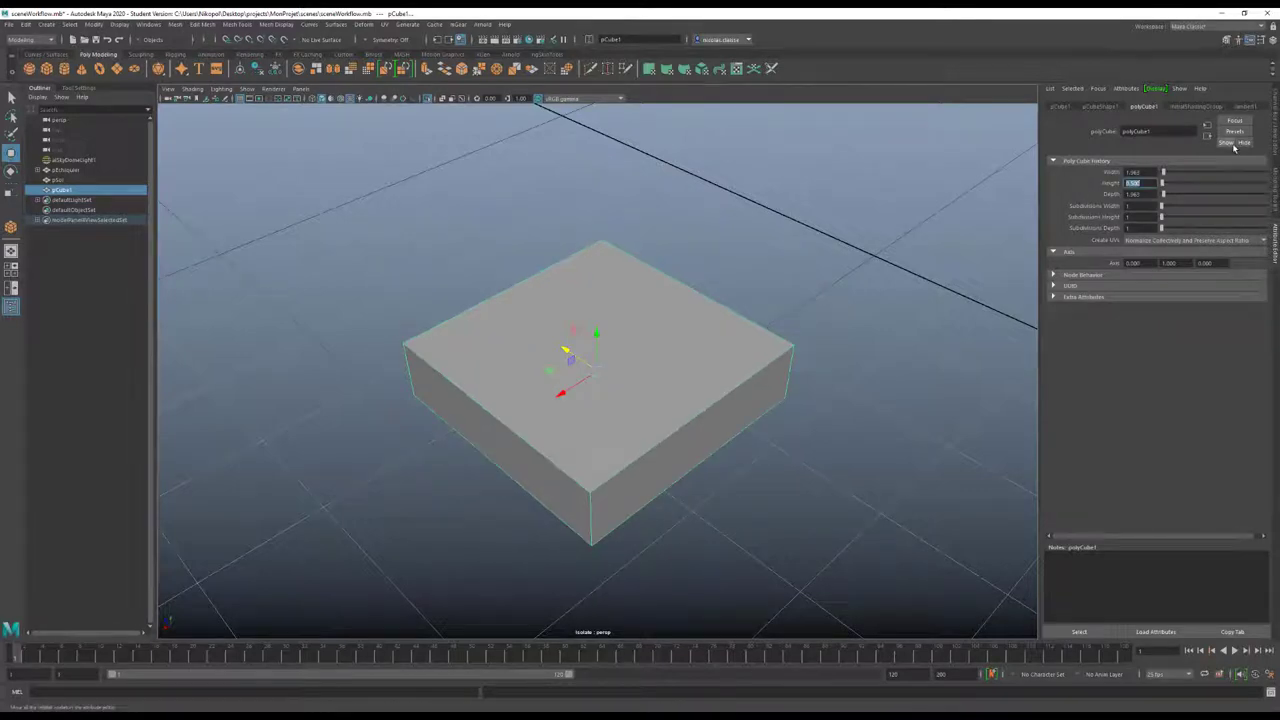
{"action": "left_click", "coordinate": [1138, 205]}
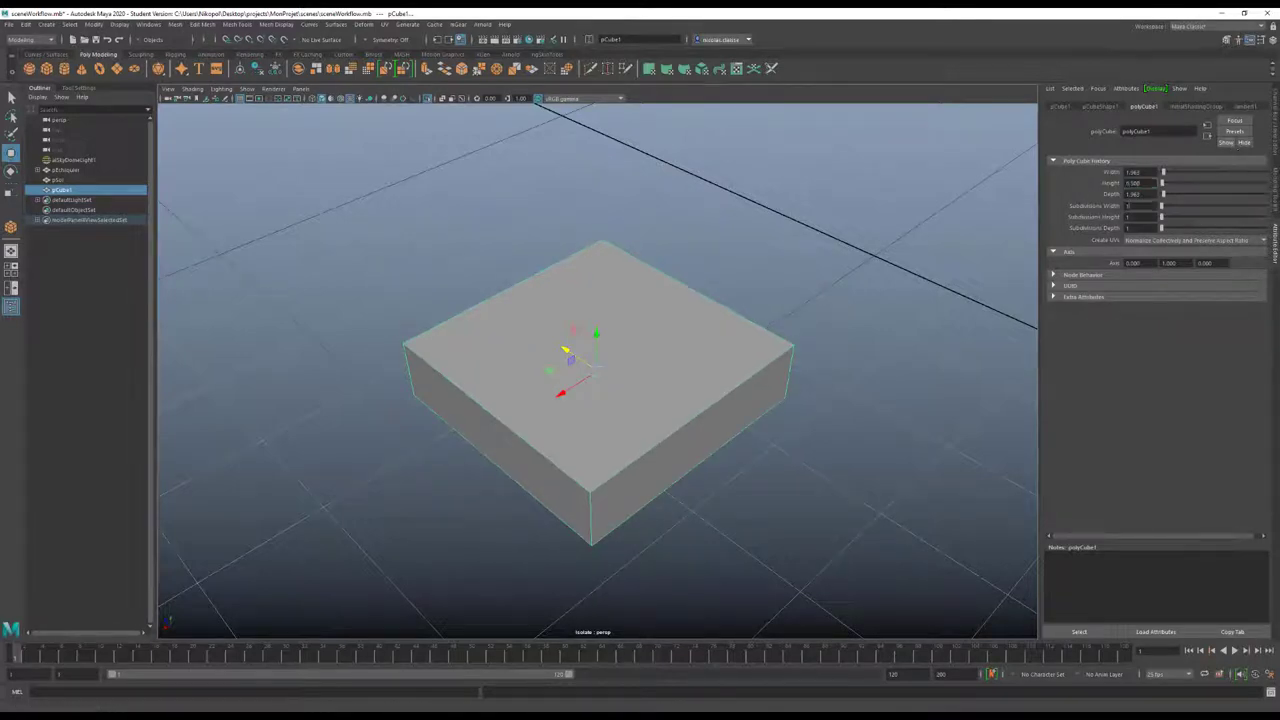
Widen the cube's width and depth together in the Channel Box into a broad slab
{"action": "left_click", "coordinate": [880, 226]}
{"action": "key", "text": "ctrl+a"}
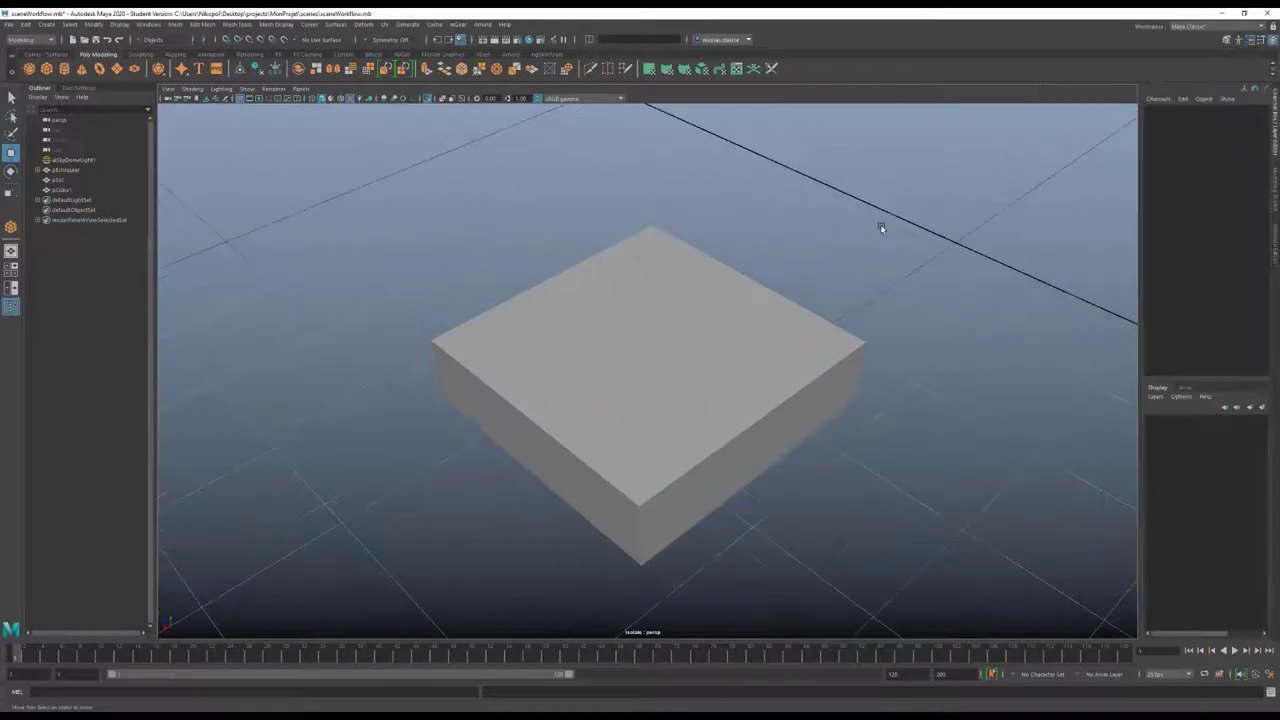
{"action": "left_click", "coordinate": [657, 342]}
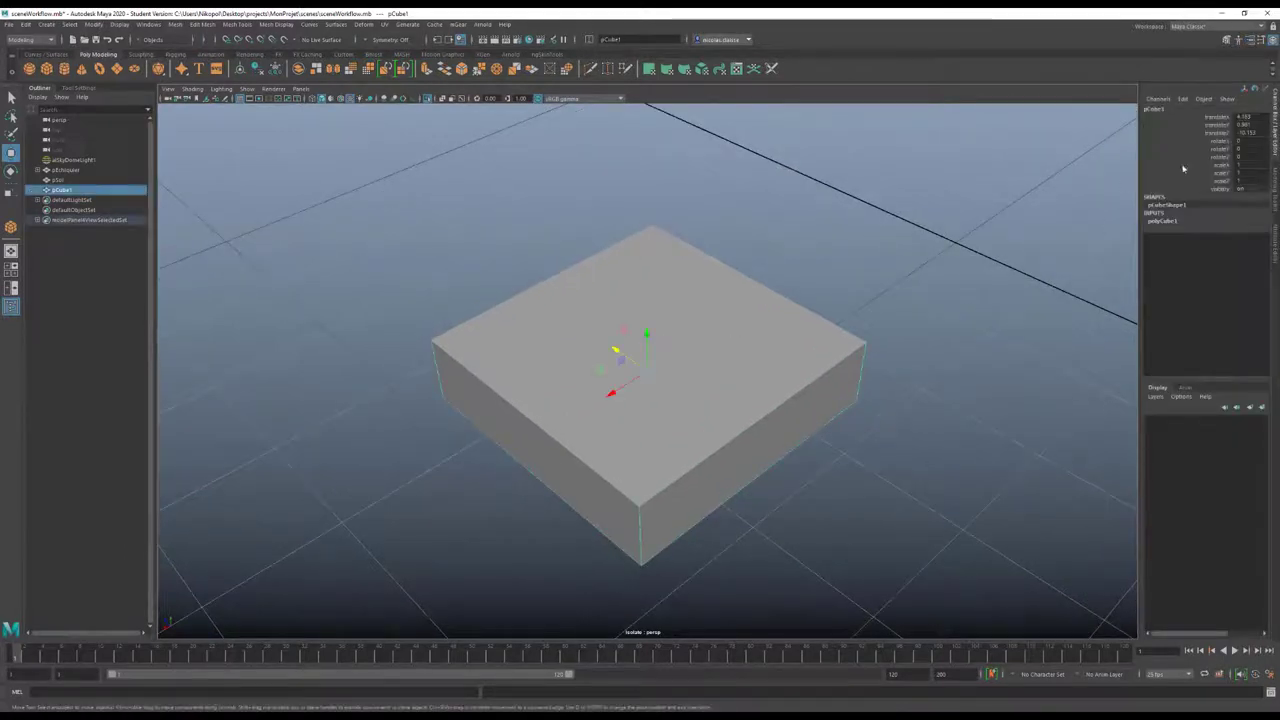
{"action": "left_click", "coordinate": [1176, 221]}
{"action": "left_click", "coordinate": [1245, 229]}
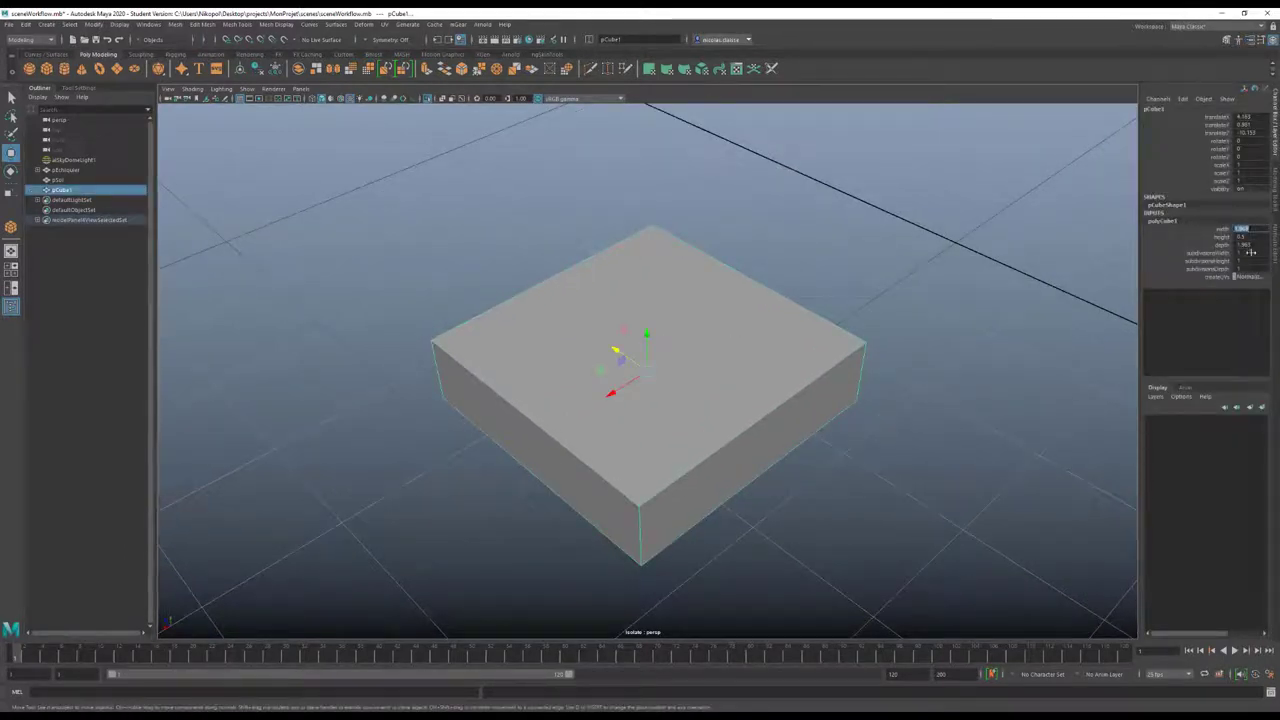
{"action": "left_click", "coordinate": [1248, 245], "text": "ctrl"}
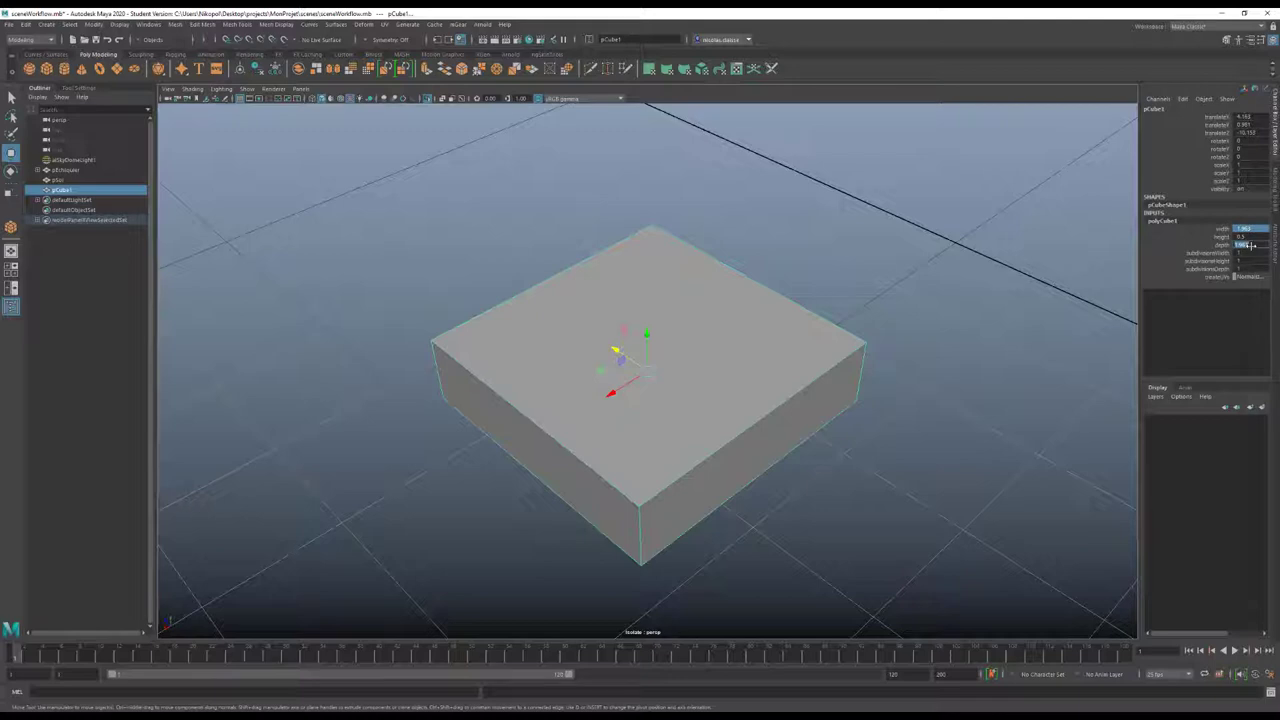
{"action": "middle_click_drag", "start_coordinate": [1249, 245], "coordinate": [1250, 245]}
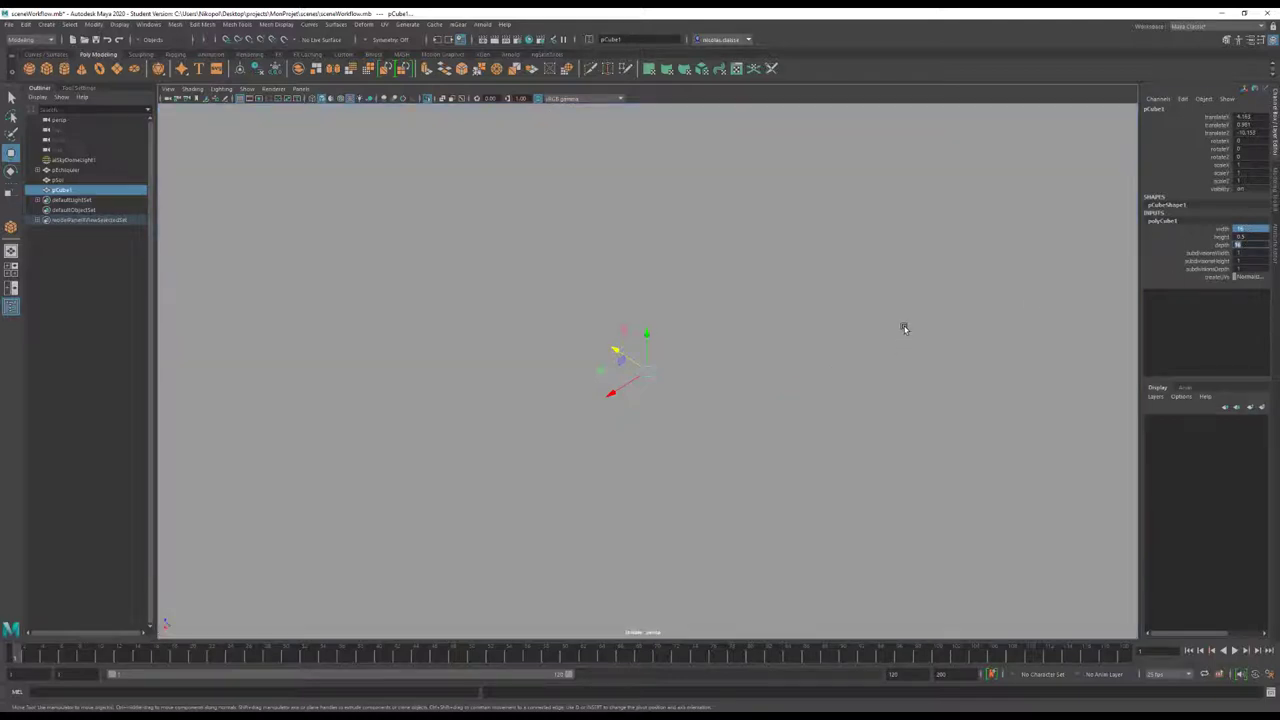
{"action": "middle_click_drag", "start_coordinate": [904, 328], "coordinate": [900, 316]}
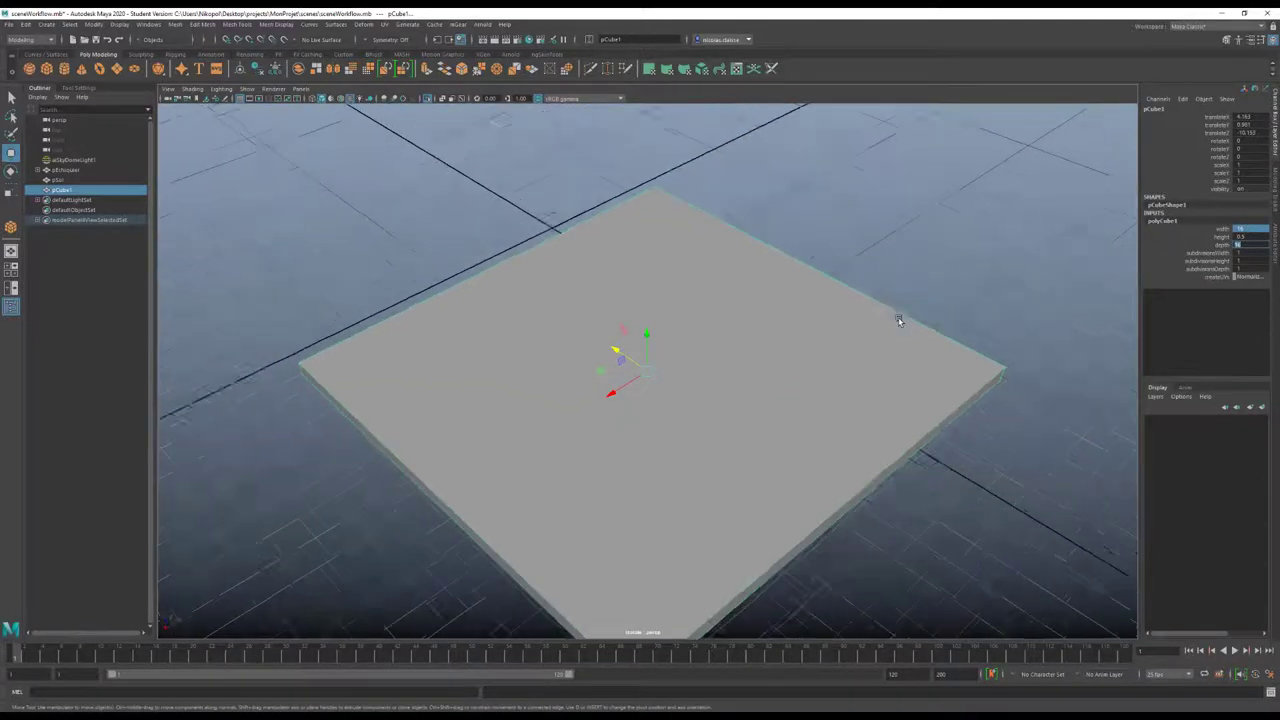
Raise subdivisionsWidth and subdivisionsDepth together to give the slab an 8 by 8 grid
{"action": "left_click", "coordinate": [1245, 253]}
{"action": "left_click", "coordinate": [1247, 268], "text": "ctrl"}
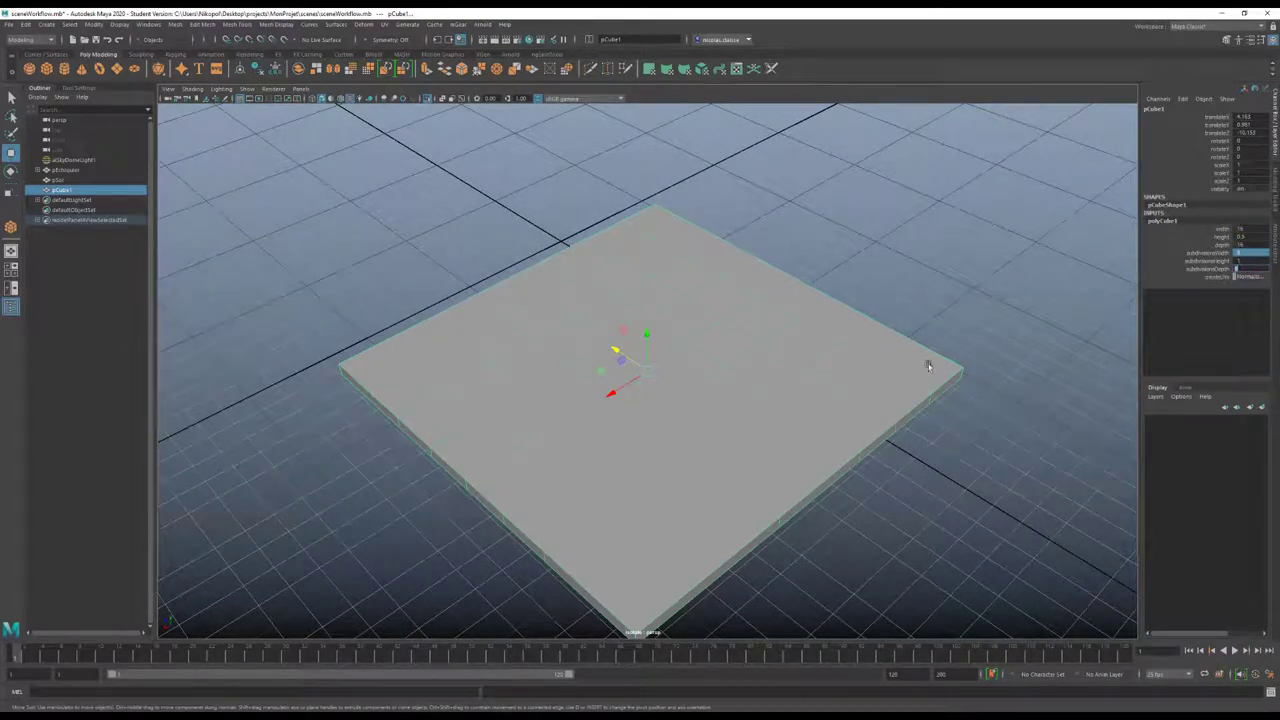
{"action": "middle_click_drag", "start_coordinate": [929, 366], "coordinate": [685, 447]}
{"action": "middle_click_drag", "start_coordinate": [637, 529], "coordinate": [666, 586]}
{"action": "scroll", "coordinate": [663, 557], "scroll_direction": "up", "scroll_amount": 1}
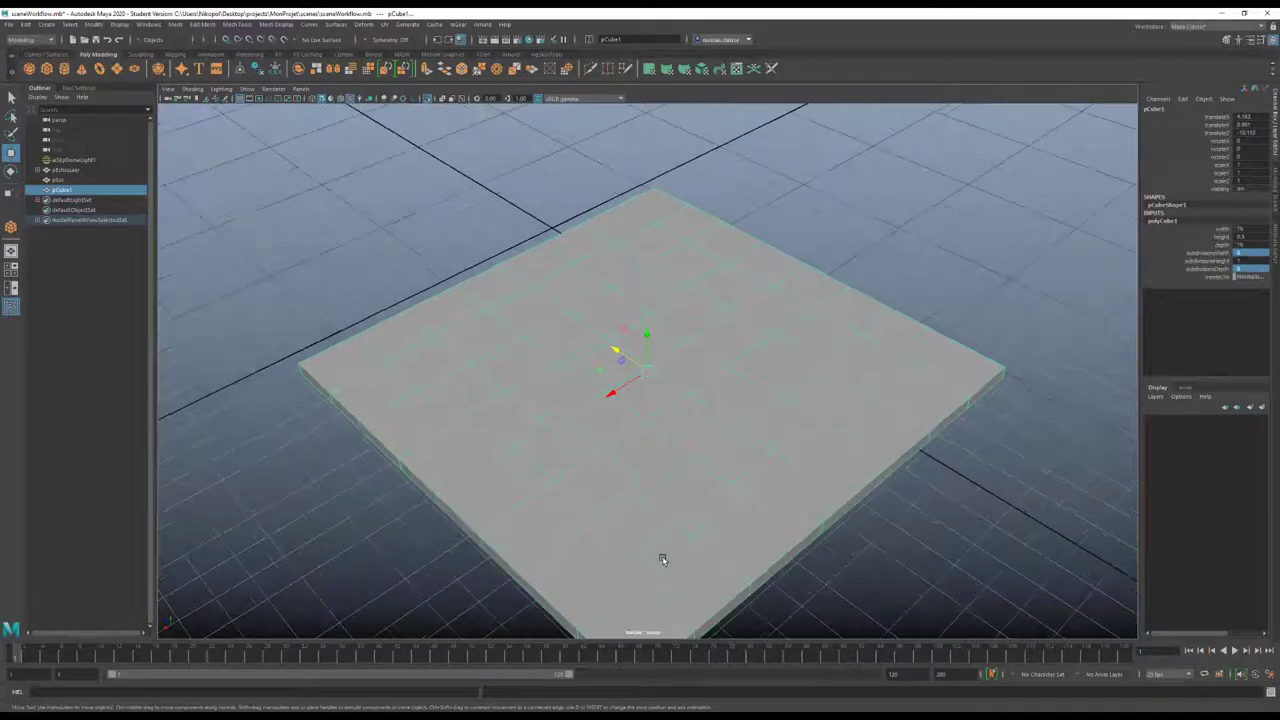
{"action": "scroll", "coordinate": [663, 552], "scroll_direction": "up", "scroll_amount": 1}
{"action": "scroll", "coordinate": [664, 549], "scroll_direction": "up", "scroll_amount": 1}
{"action": "scroll", "coordinate": [665, 548], "scroll_direction": "down", "scroll_amount": 3}
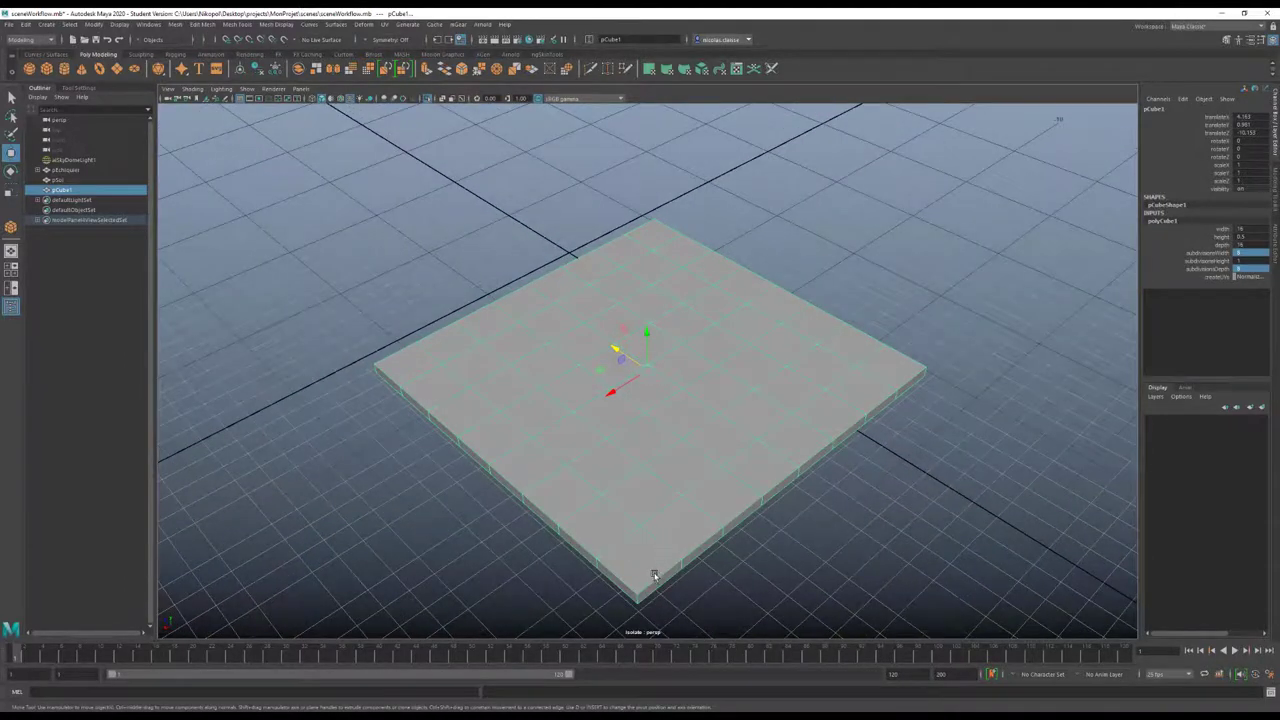
{"action": "left_click_drag", "start_coordinate": [658, 550], "coordinate": [641, 547], "text": "alt"}
Select the slab's front strip of side faces and increase the extrude thickness
{"action": "right_click", "coordinate": [640, 455]}
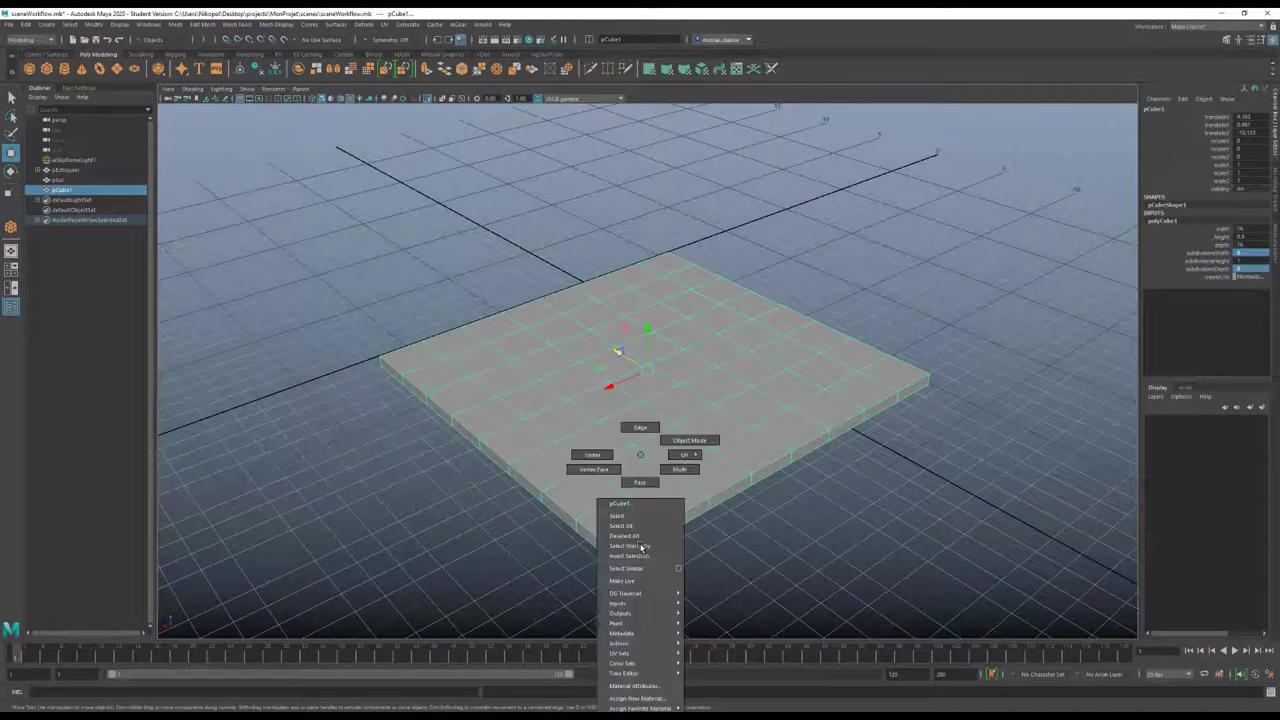
{"action": "left_click", "coordinate": [640, 483]}
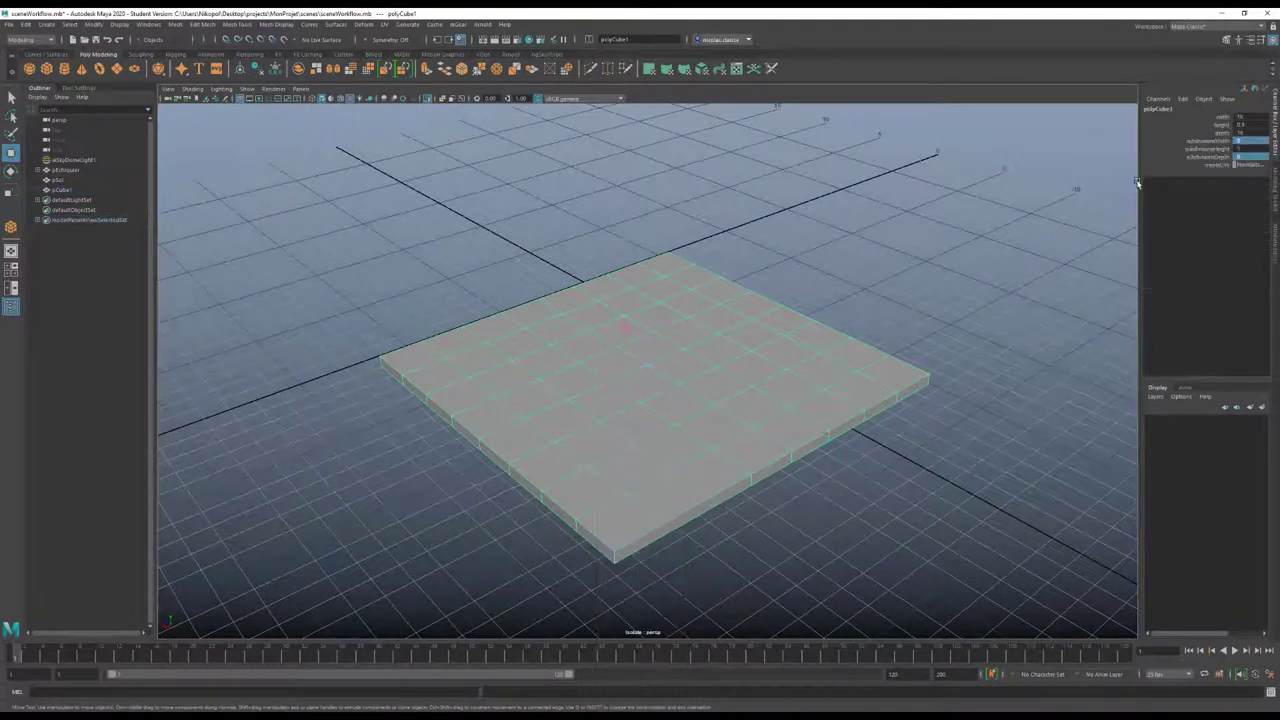
{"action": "left_click", "coordinate": [1226, 40]}
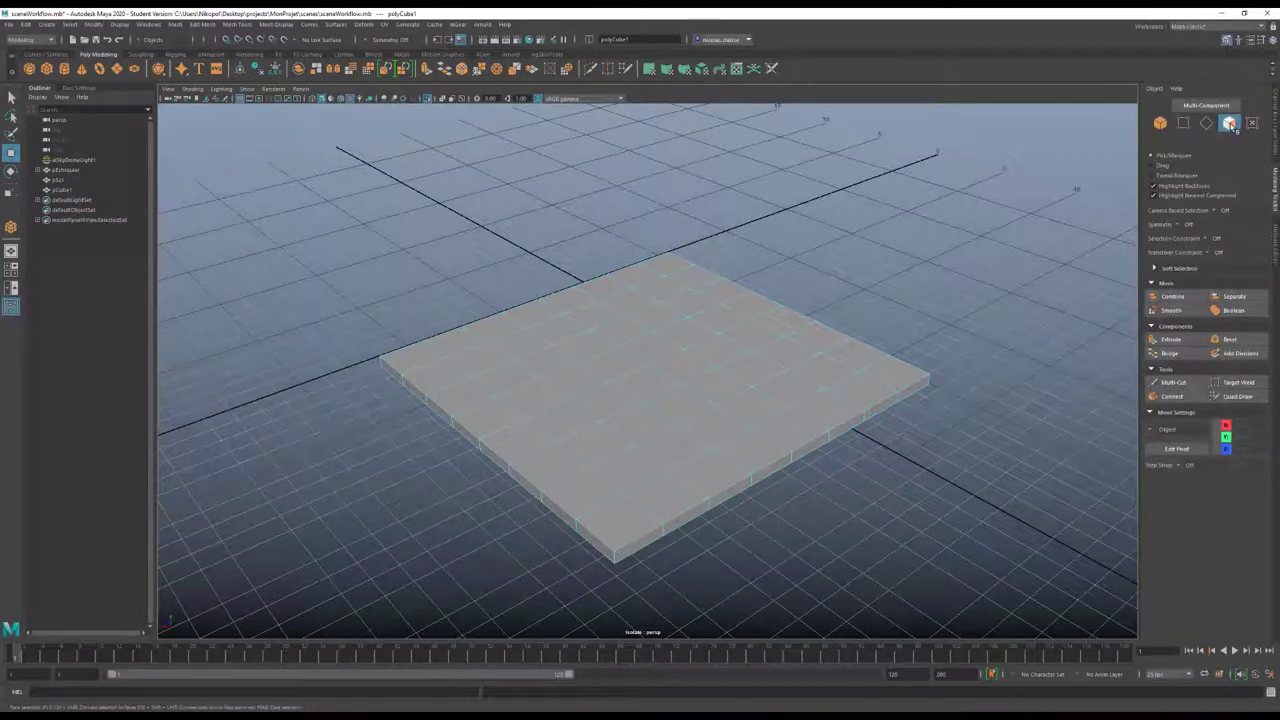
{"action": "left_click", "coordinate": [650, 530]}
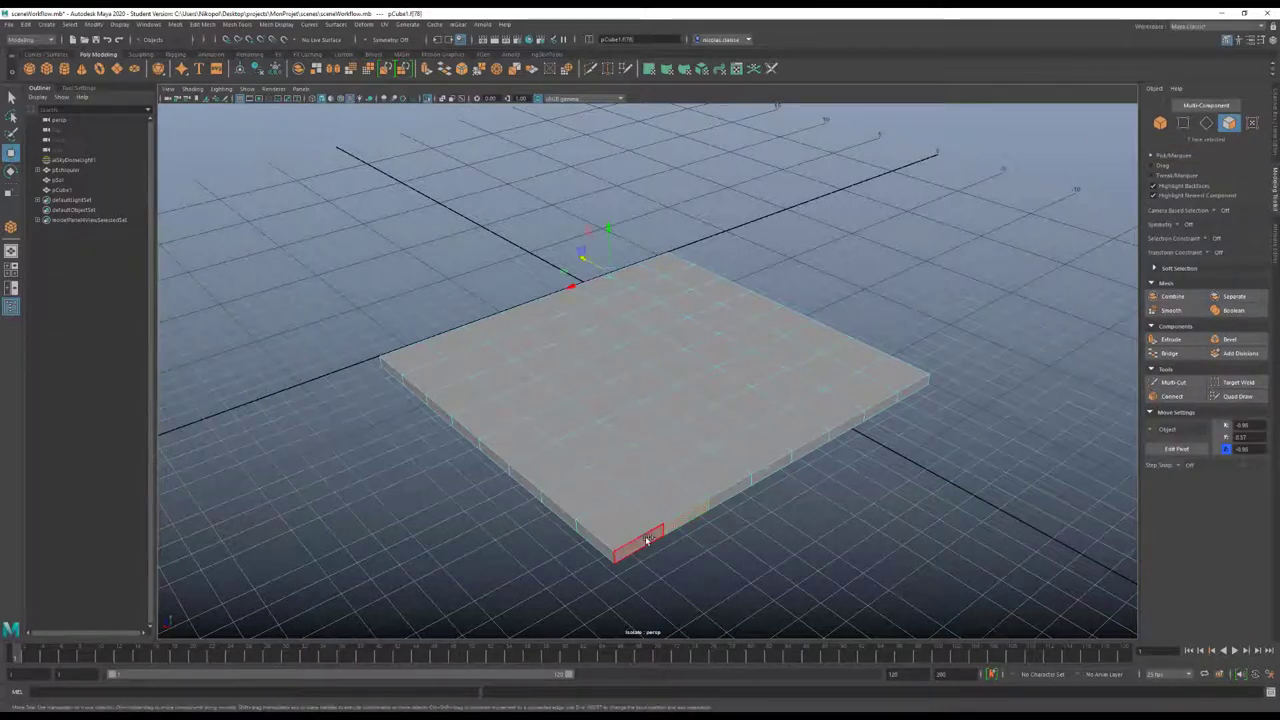
{"action": "double_click", "coordinate": [645, 540]}
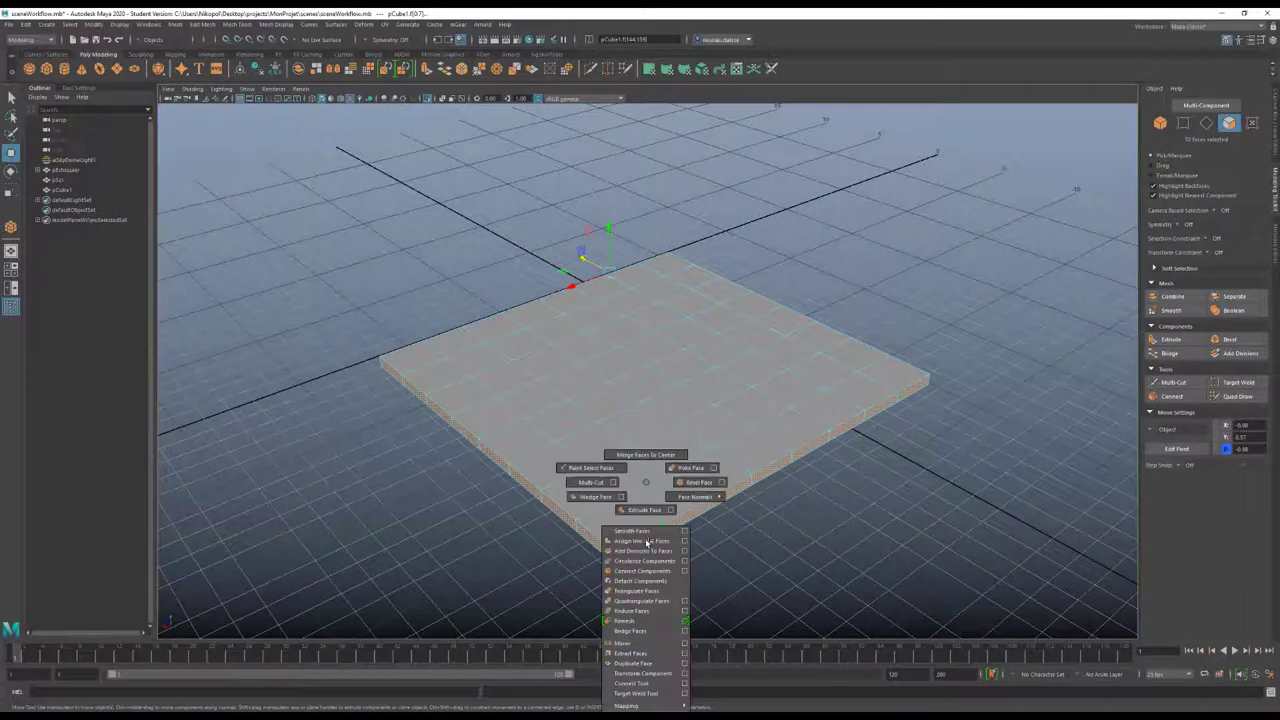
{"action": "right_click_drag", "start_coordinate": [645, 482], "coordinate": [652, 510], "text": "shift"}
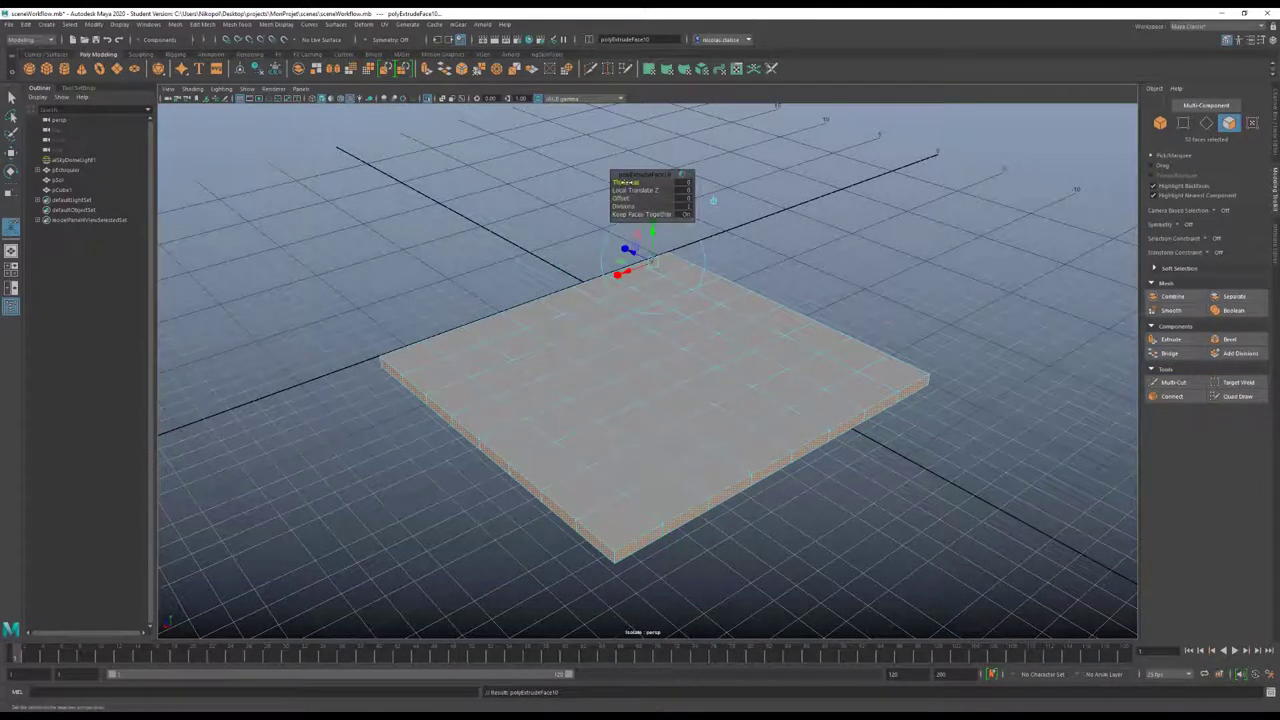
{"action": "left_click_drag", "start_coordinate": [628, 182], "coordinate": [664, 183]}
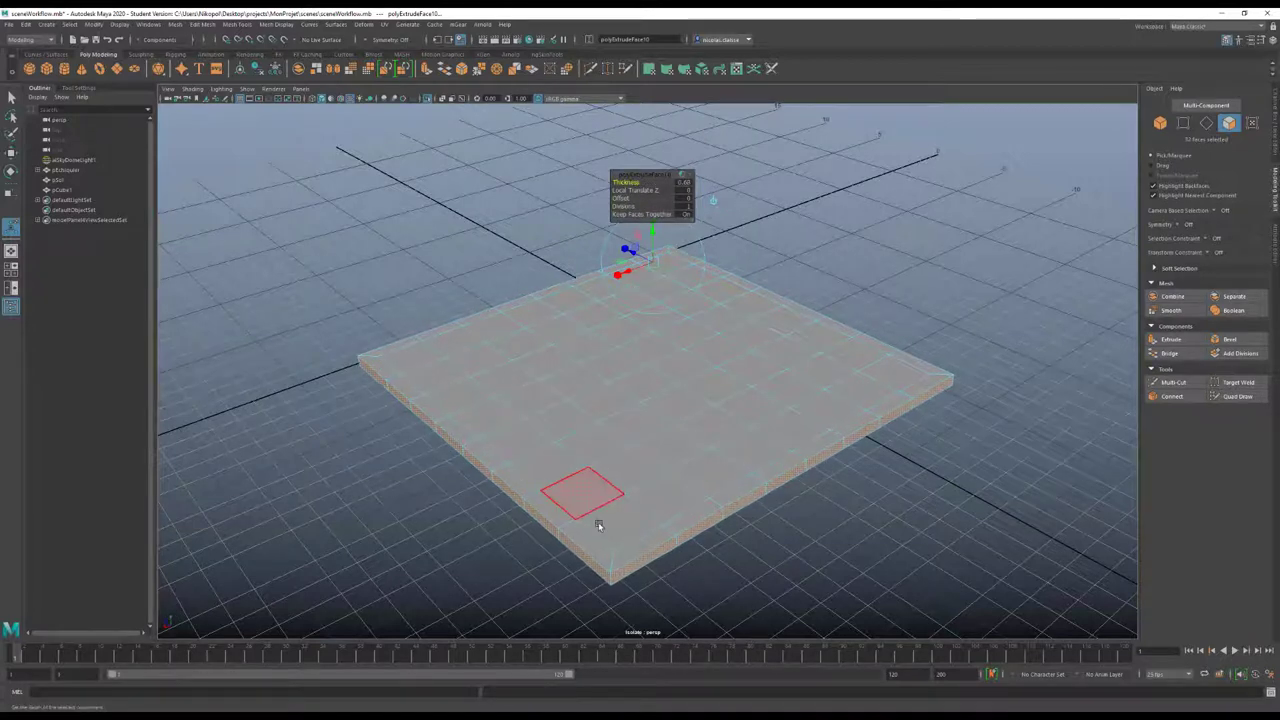
Select faces on the slab's top, grow the selection over the whole top, and extrude it
{"action": "left_click", "coordinate": [645, 385]}
{"action": "left_click", "coordinate": [677, 372], "text": "shift"}
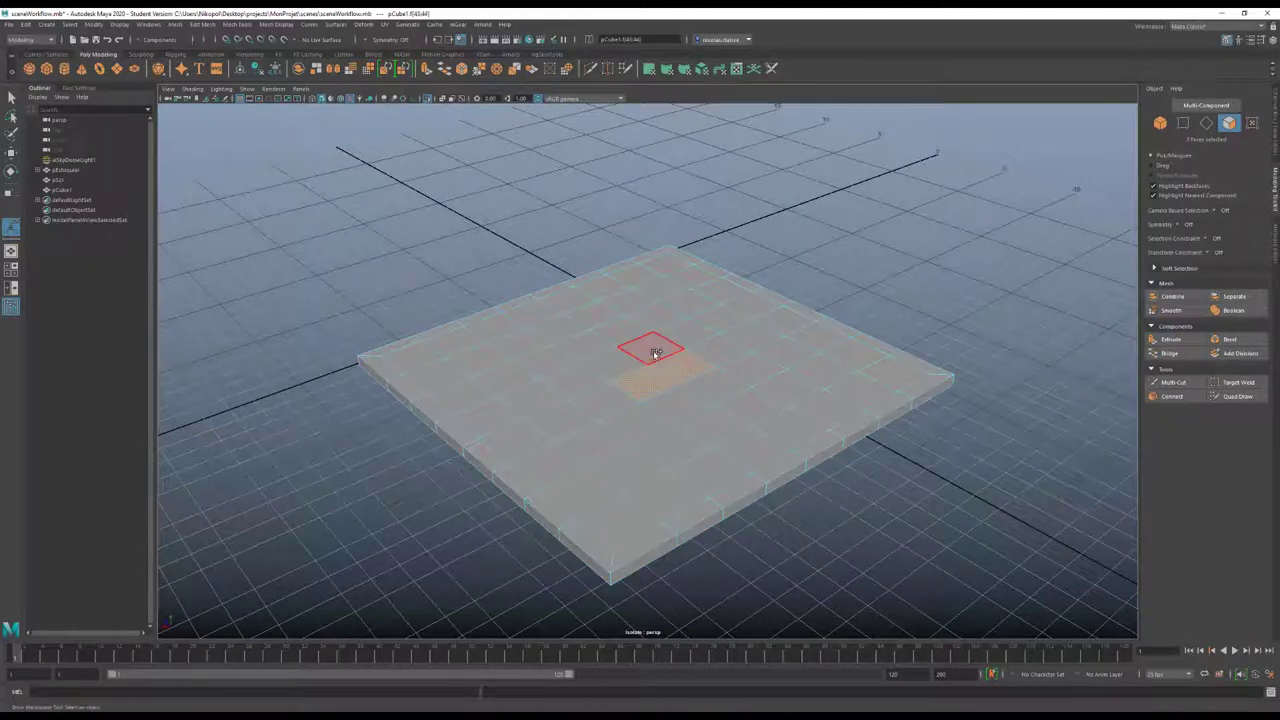
{"action": "left_click", "coordinate": [652, 350], "text": "shift"}
{"action": "left_click", "coordinate": [620, 364], "text": "shift"}
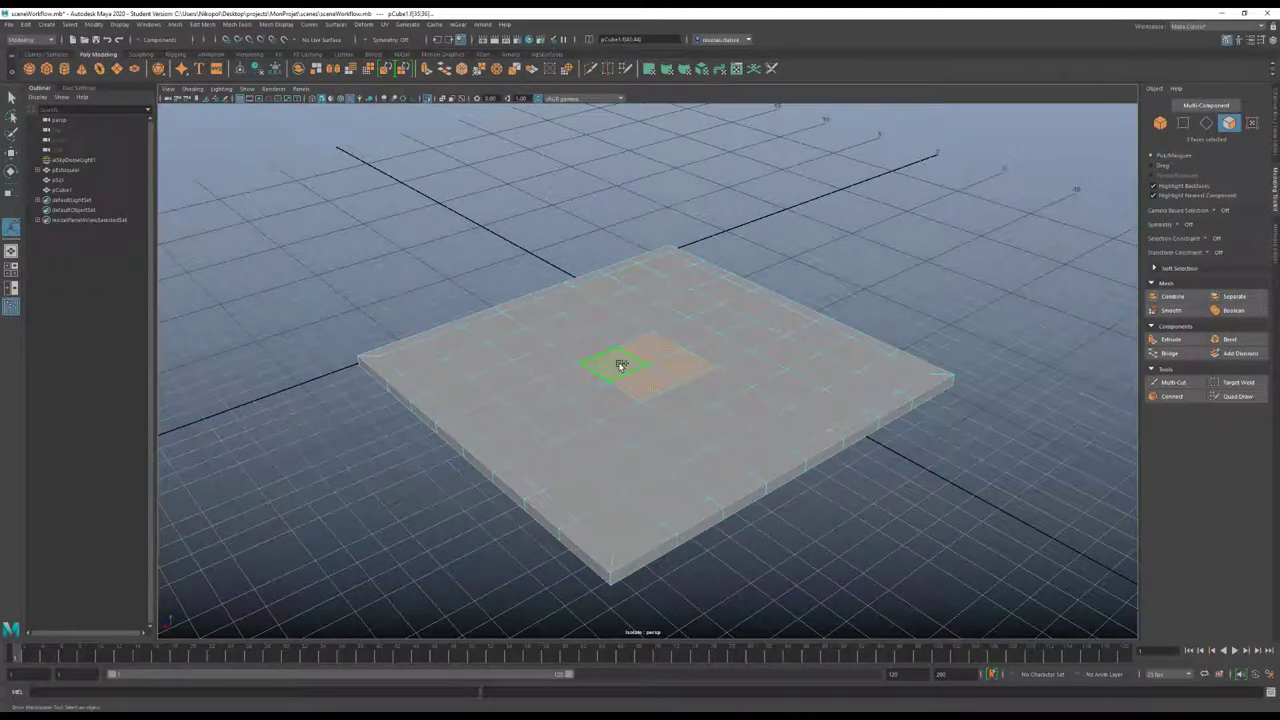
{"action": "key", "text": "greater"}
{"action": "key", "text": "greater"}
{"action": "key", "text": "greater"}
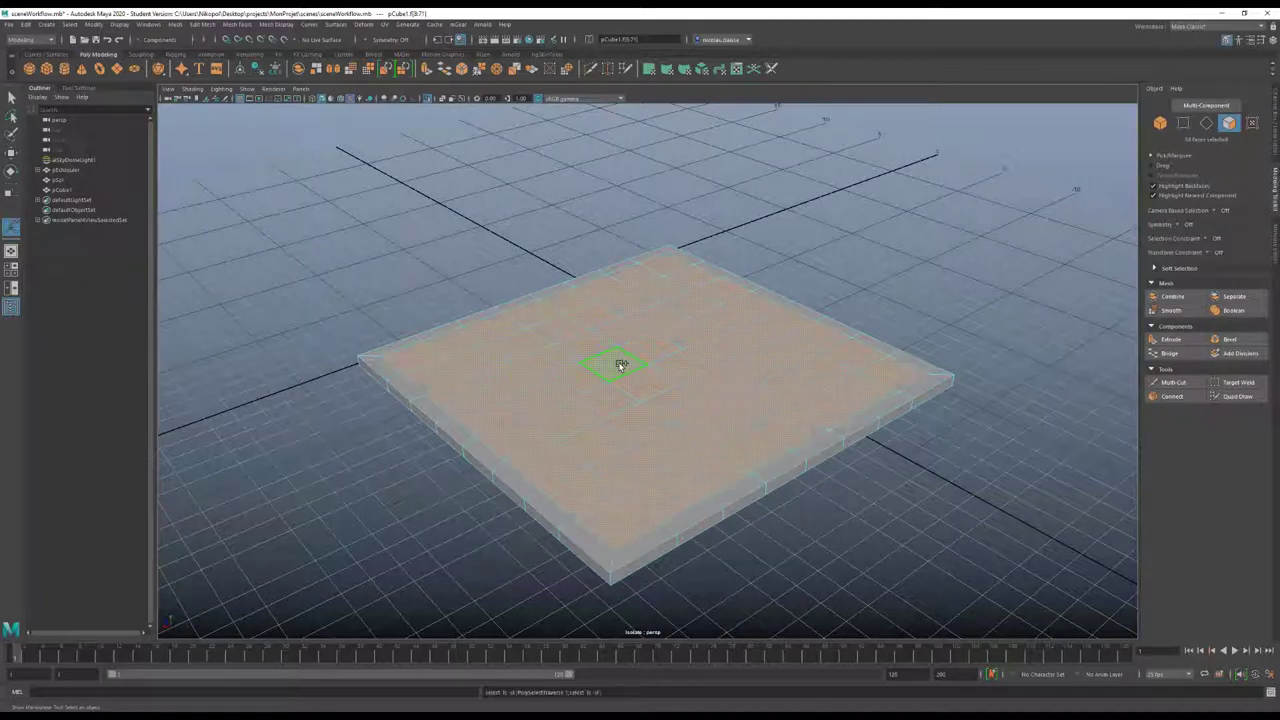
{"action": "right_click_drag", "start_coordinate": [674, 400], "coordinate": [674, 428], "text": "shift"}
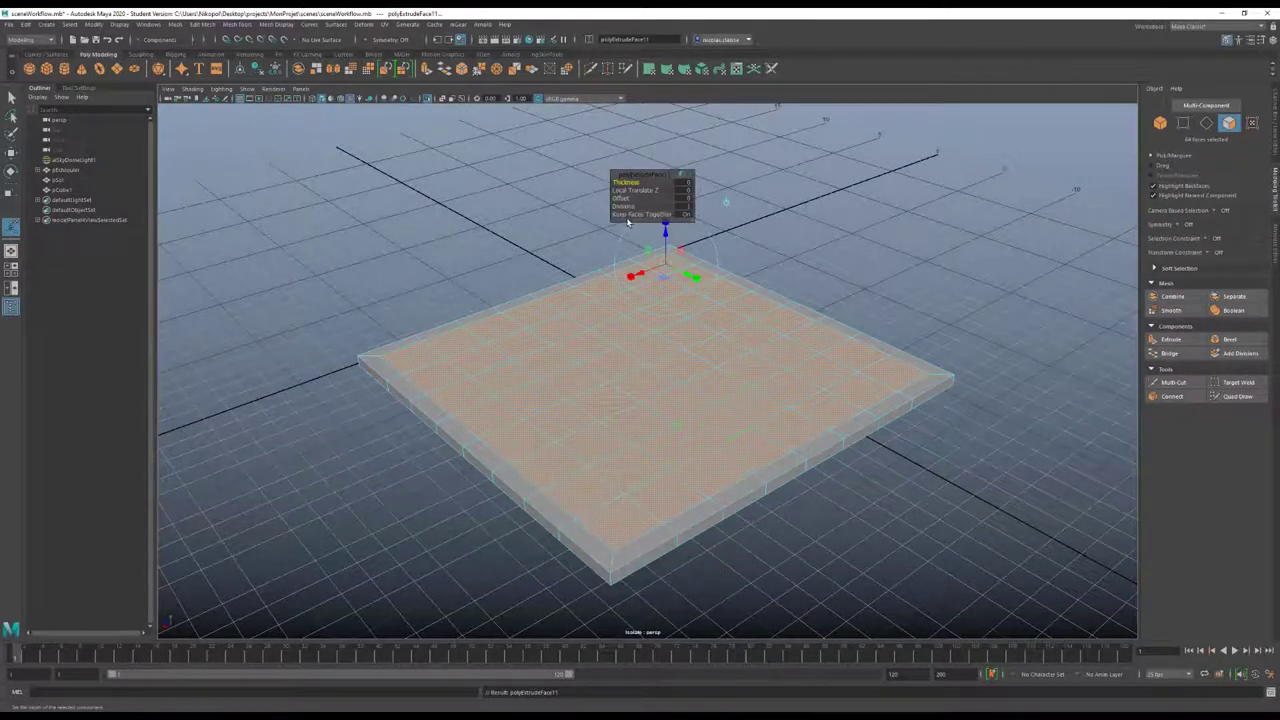
Inset every top face with an extrude Offset and Keep Faces Together off
{"action": "left_click", "coordinate": [620, 214]}
{"action": "left_click", "coordinate": [618, 182]}
{"action": "left_click", "coordinate": [620, 198]}
{"action": "left_click_drag", "start_coordinate": [621, 198], "coordinate": [631, 198]}
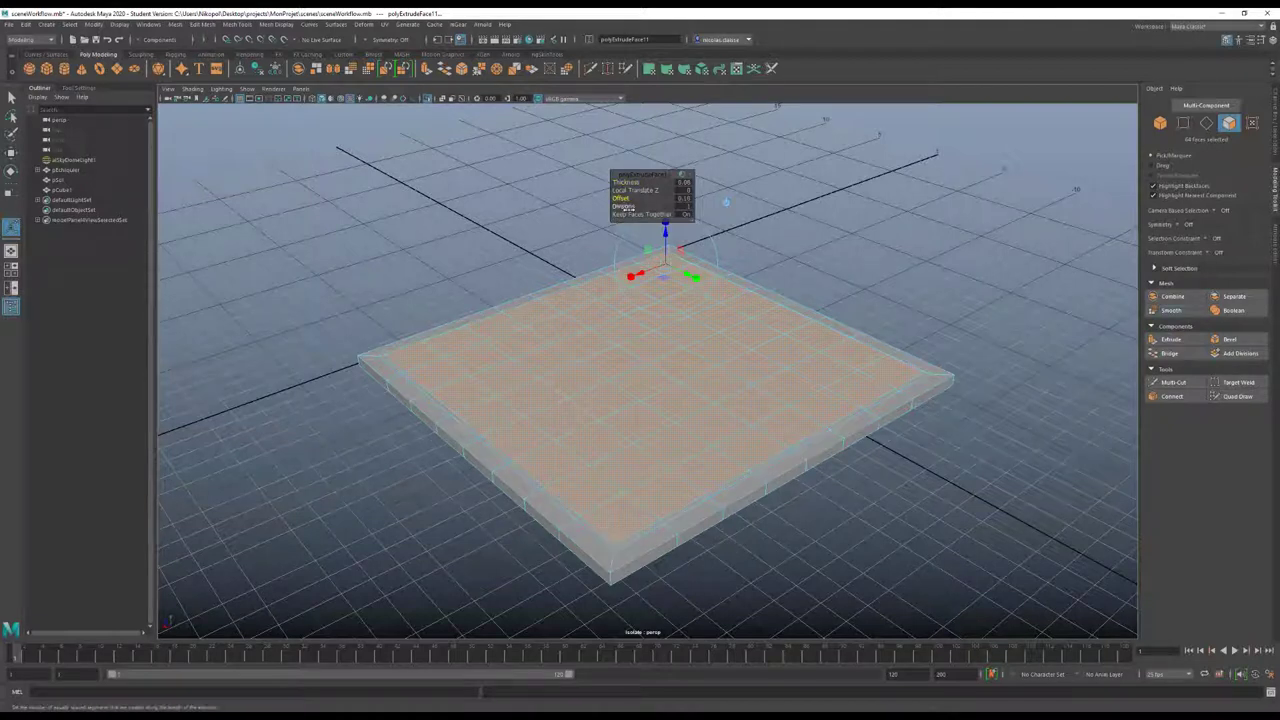
{"action": "left_click", "coordinate": [614, 214]}
{"action": "key", "text": "q"}
{"action": "left_click", "coordinate": [929, 284]}
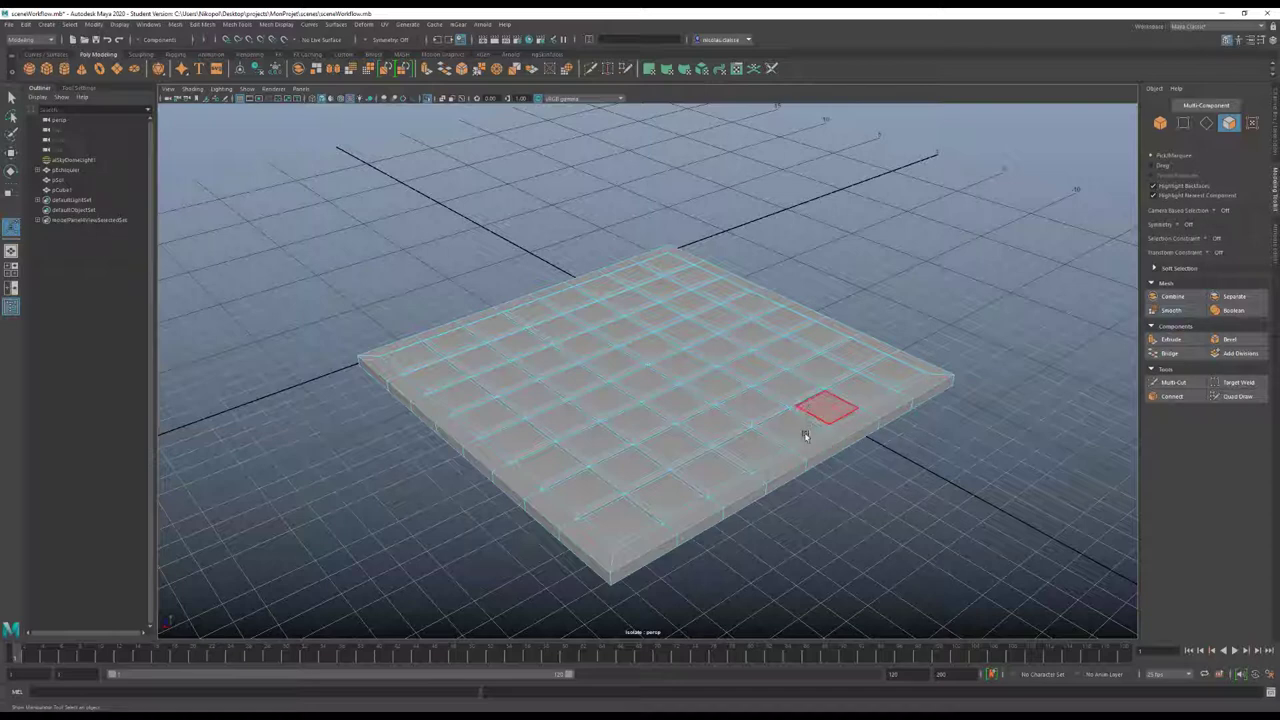
Bevel the loop of tile seam edges with a lowered Fraction for a thin chamfer
{"action": "right_click", "coordinate": [822, 446]}
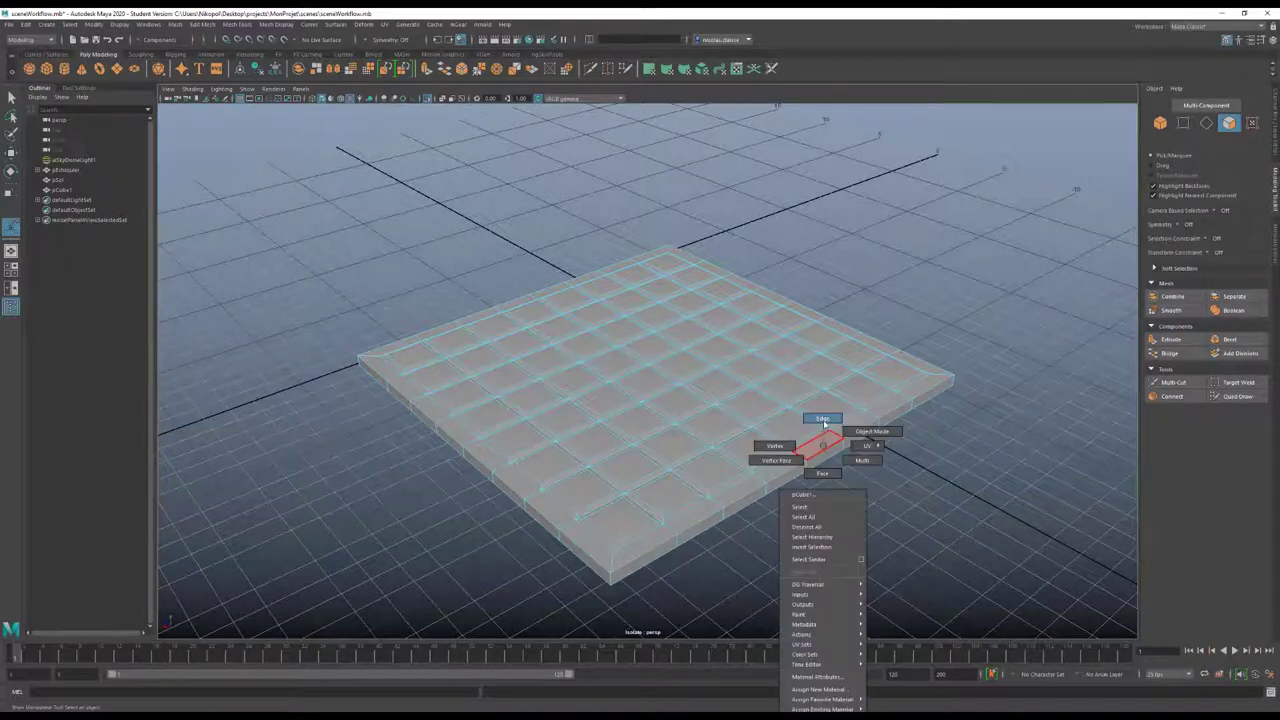
{"action": "left_click", "coordinate": [822, 420]}
{"action": "left_click", "coordinate": [825, 447]}
{"action": "double_click", "coordinate": [825, 447]}
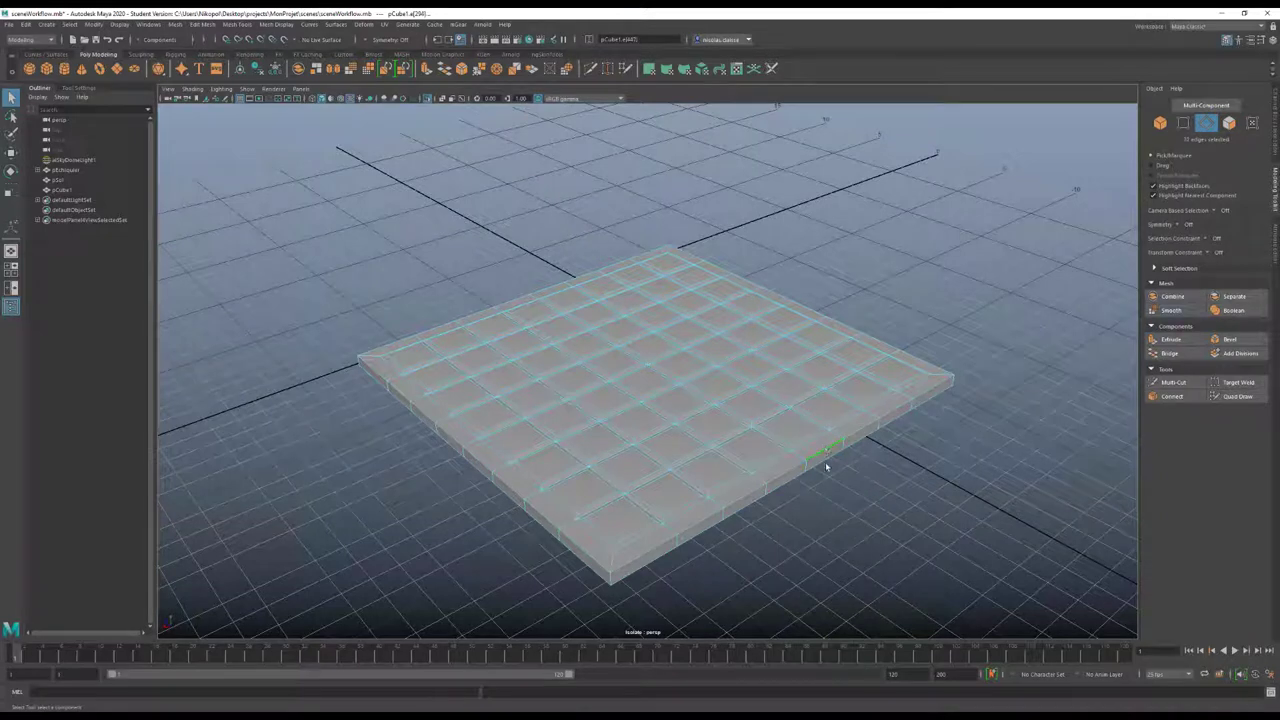
{"action": "right_click", "coordinate": [826, 457], "text": "shift"}
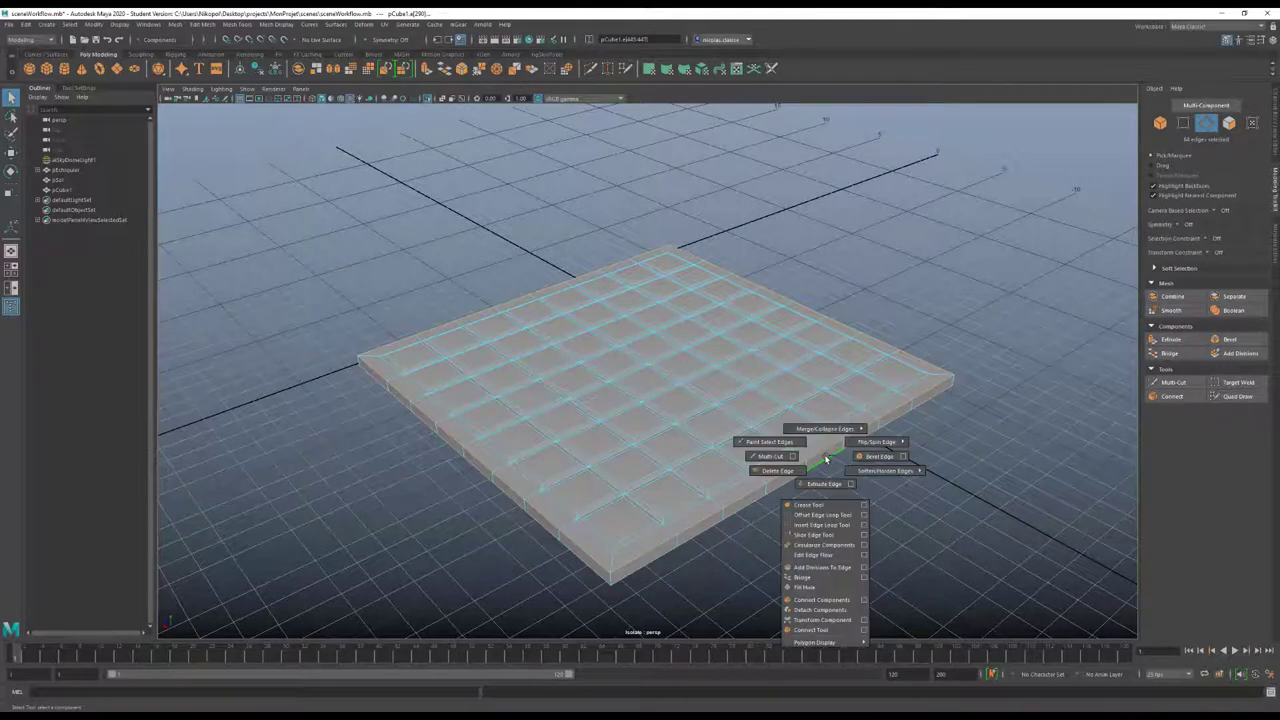
{"action": "left_click", "coordinate": [877, 456]}
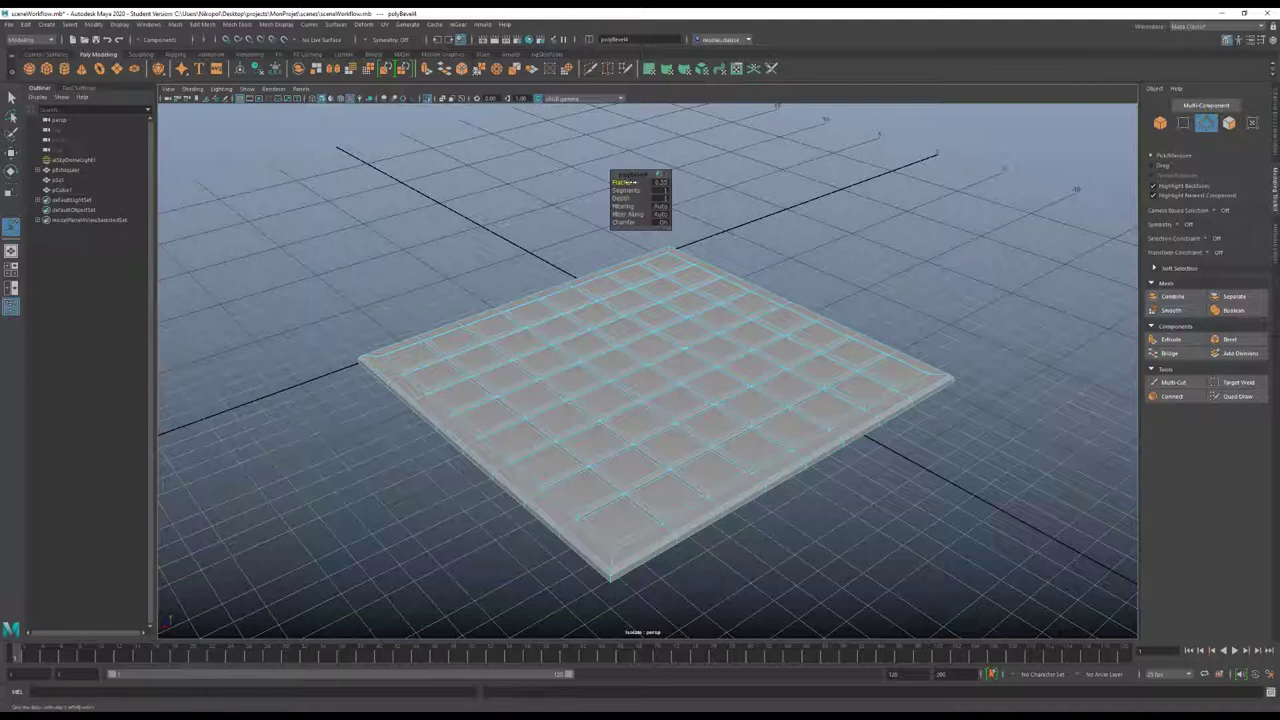
{"action": "left_click_drag", "start_coordinate": [621, 182], "coordinate": [606, 183]}
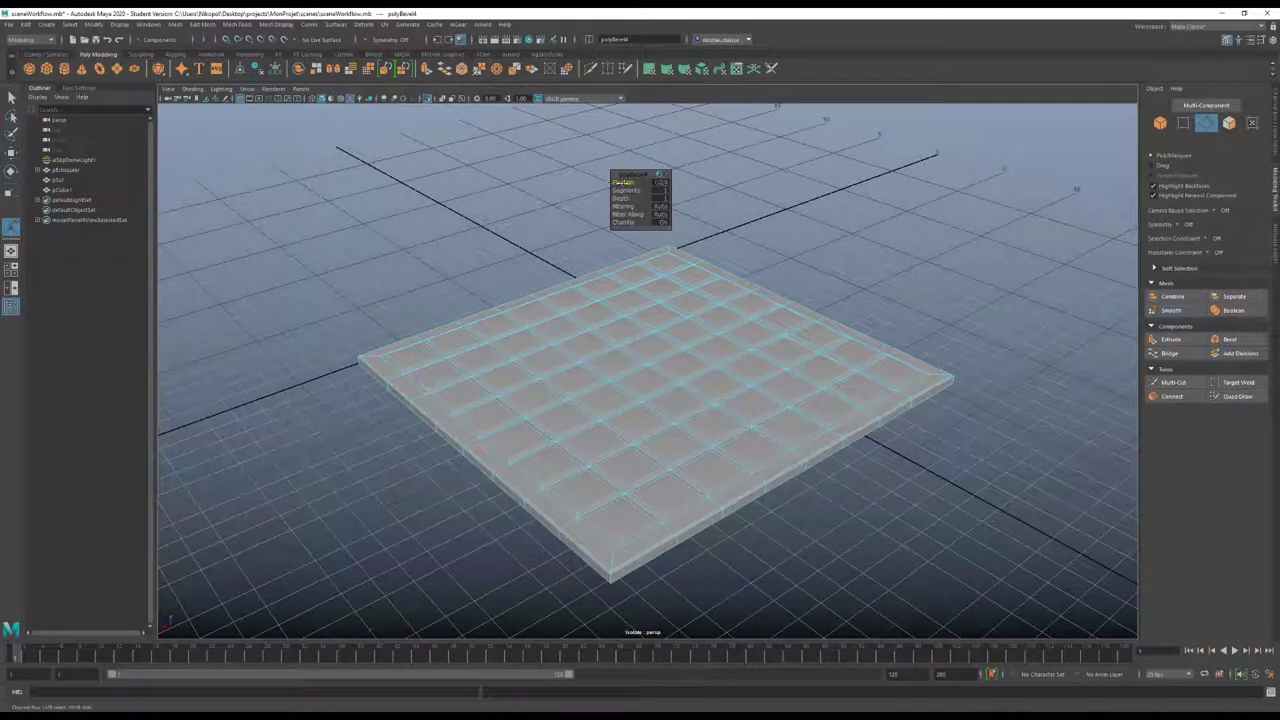
{"action": "key", "text": "F8"}
{"action": "left_click", "coordinate": [878, 256]}
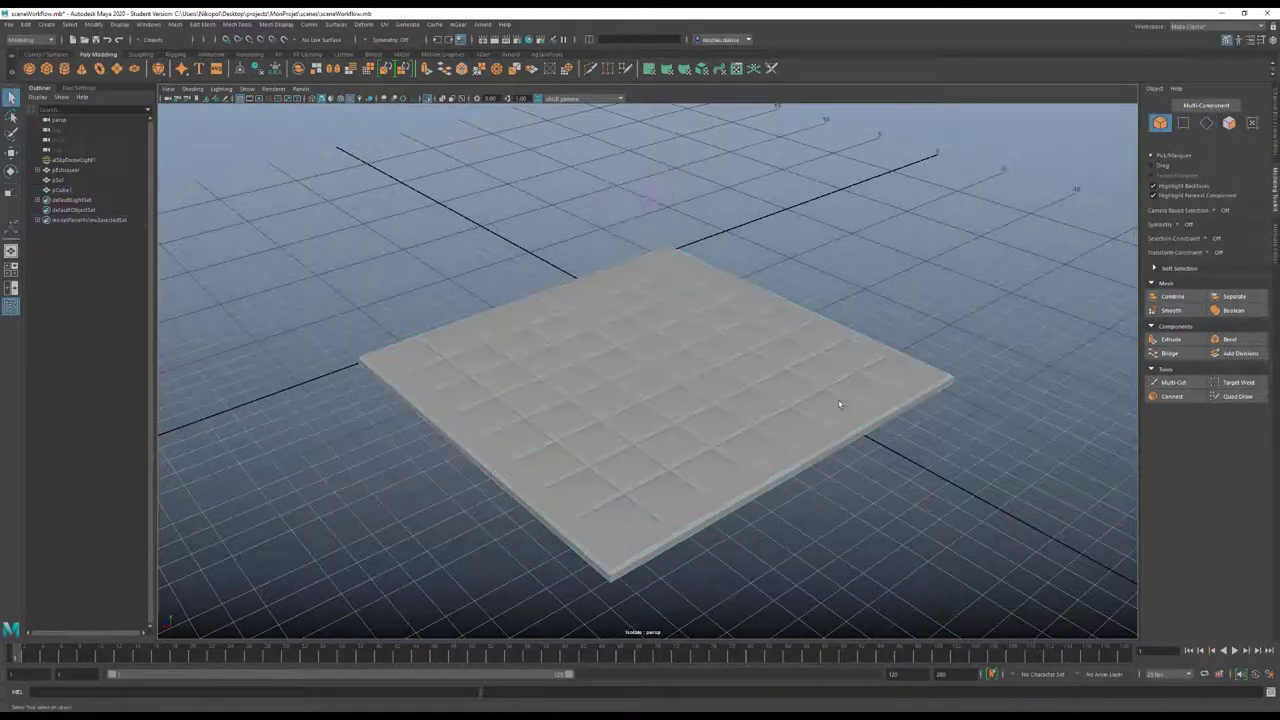
Apply Harden Edge to pCube1 and orbit around the slab to inspect it
{"action": "left_click", "coordinate": [771, 417]}
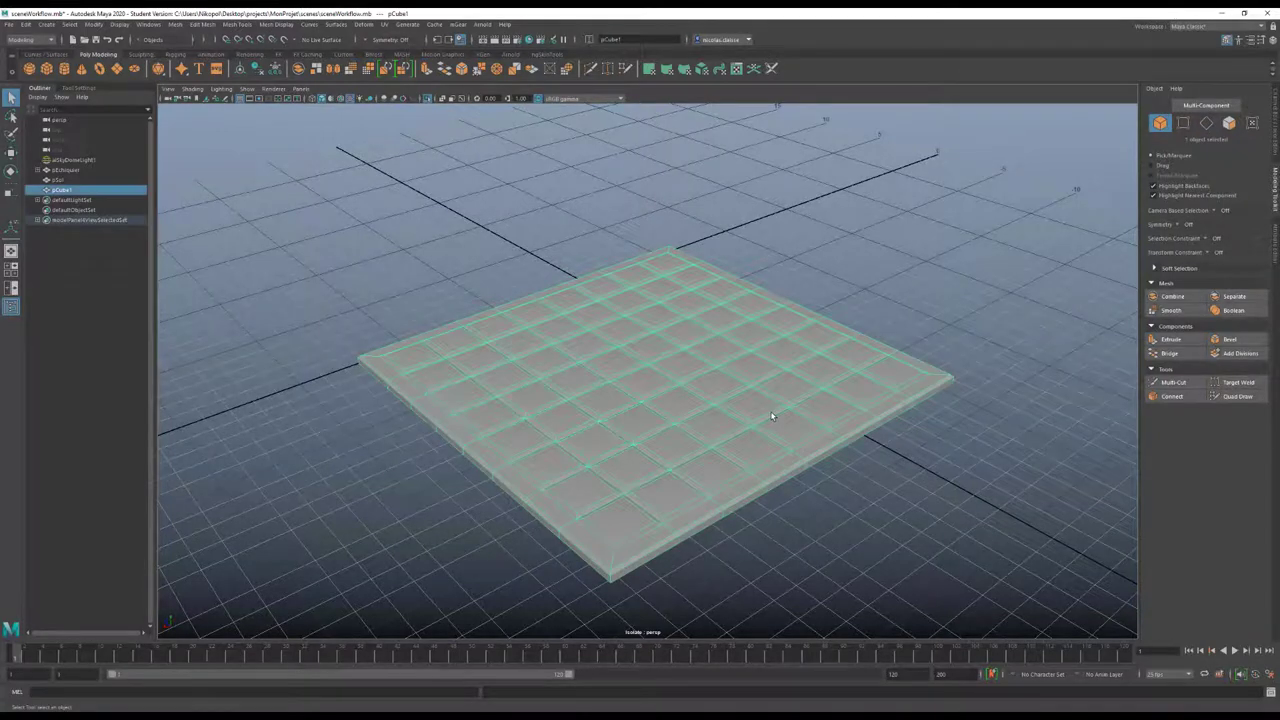
{"action": "right_click", "coordinate": [771, 415], "text": "shift"}
{"action": "right_click_drag", "start_coordinate": [771, 415], "coordinate": [861, 445], "text": "shift"}
{"action": "left_click", "coordinate": [949, 248]}
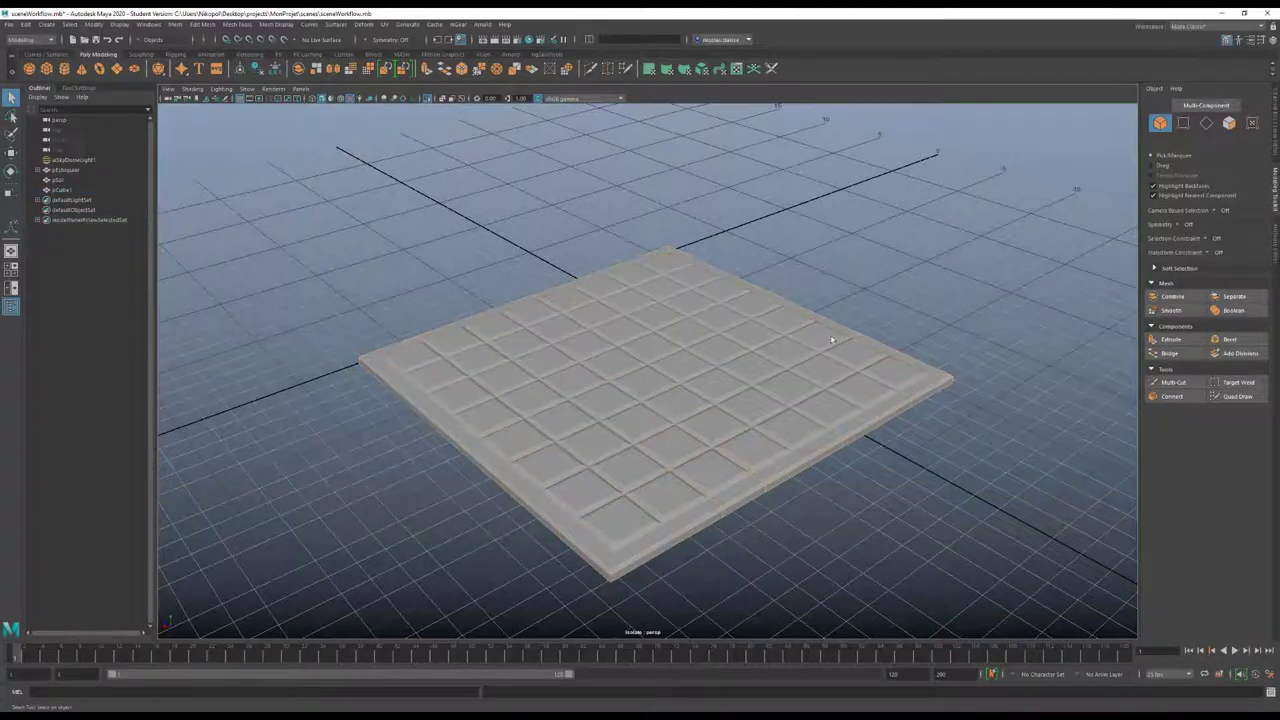
{"action": "left_click_drag", "start_coordinate": [706, 405], "coordinate": [689, 378], "text": "alt"}
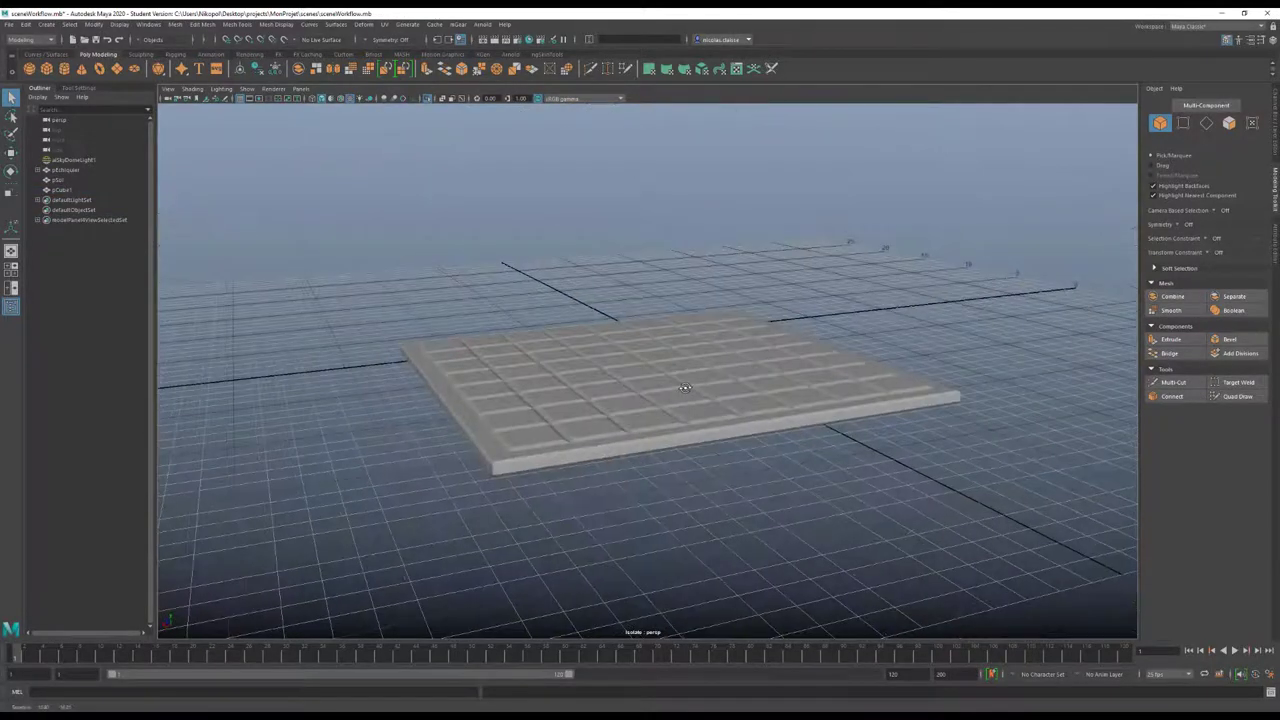
{"action": "left_click", "coordinate": [689, 379]}
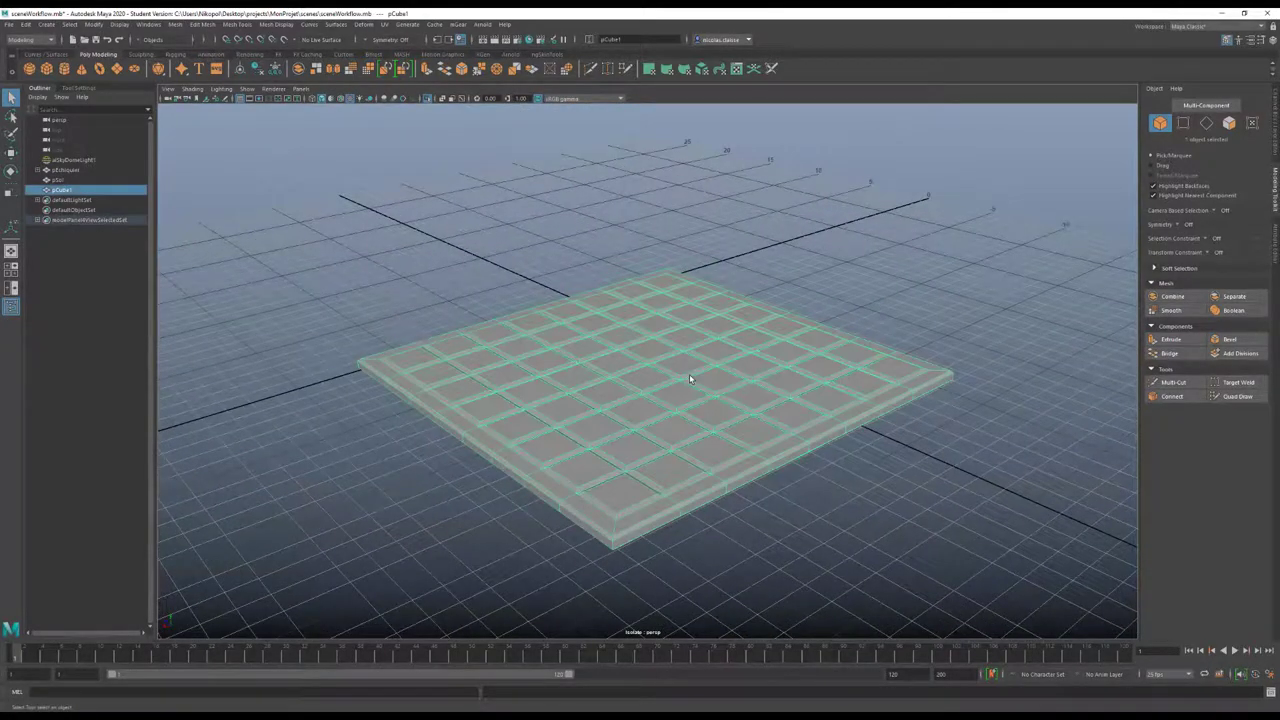
Assign a new aiStandardSurface material to the slab and delete its history by type
{"action": "right_click", "coordinate": [726, 397]}
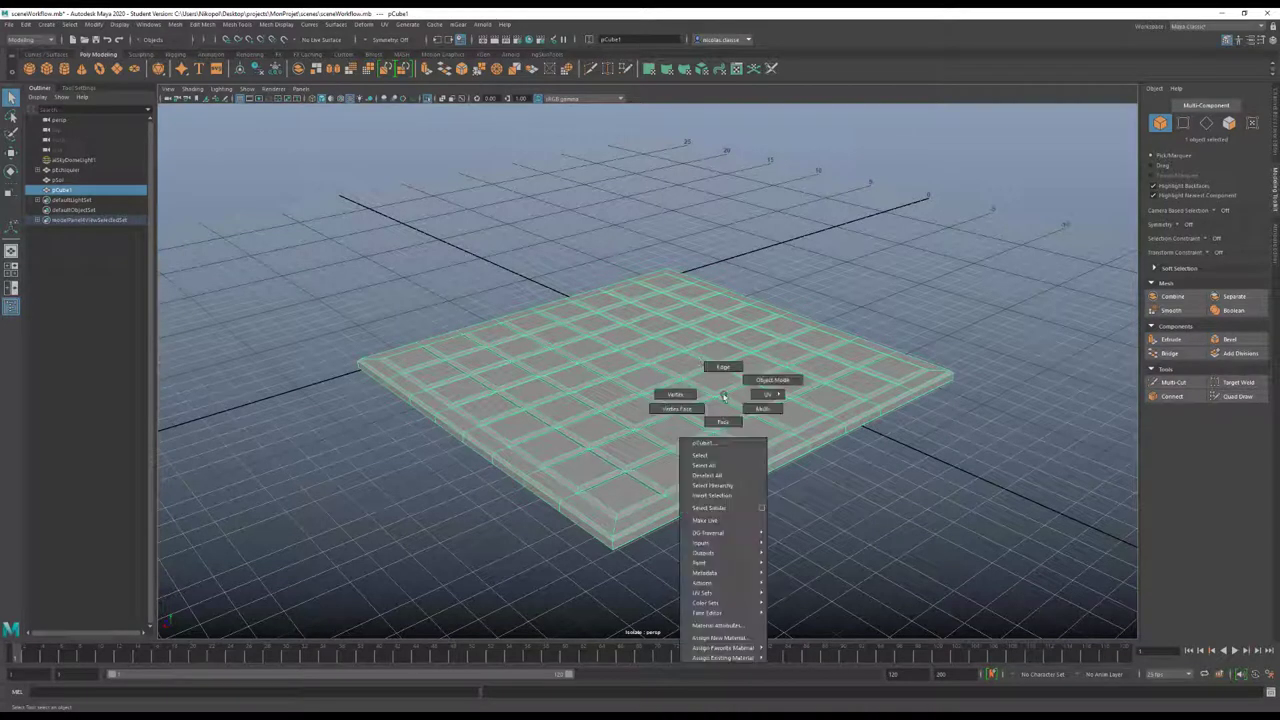
{"action": "mouse_move", "coordinate": [724, 648]}
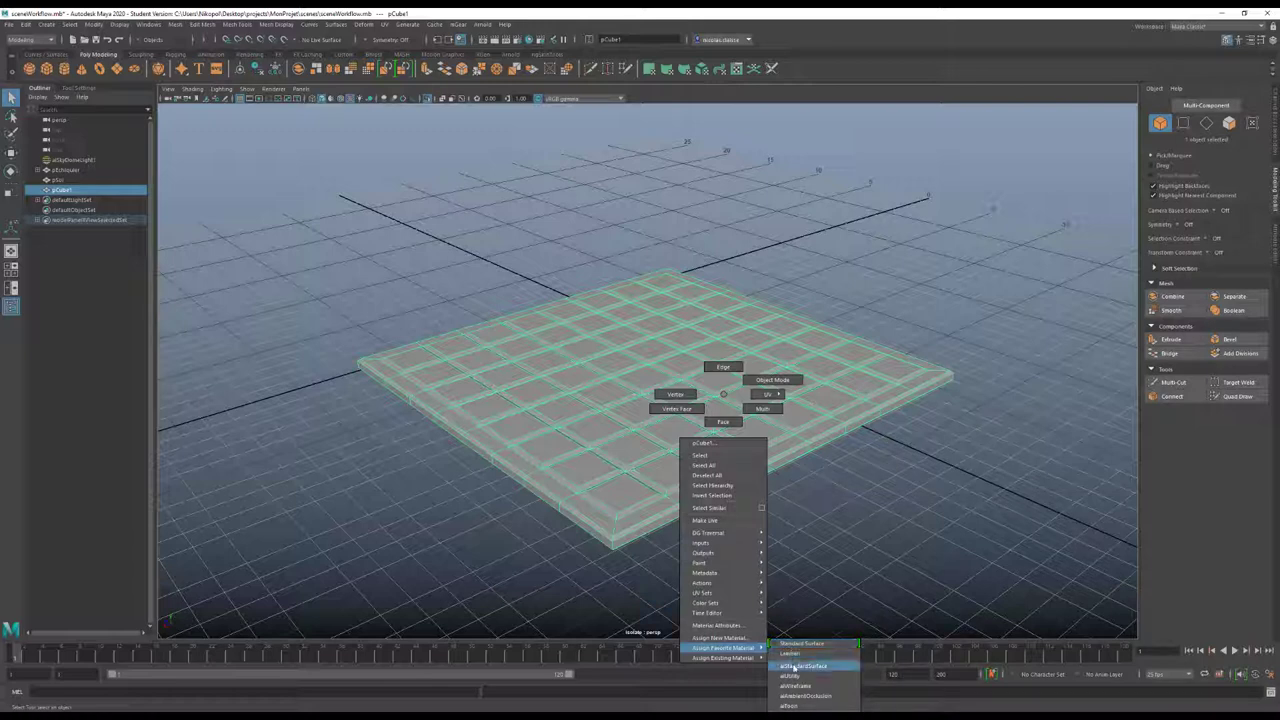
{"action": "left_click", "coordinate": [795, 667]}
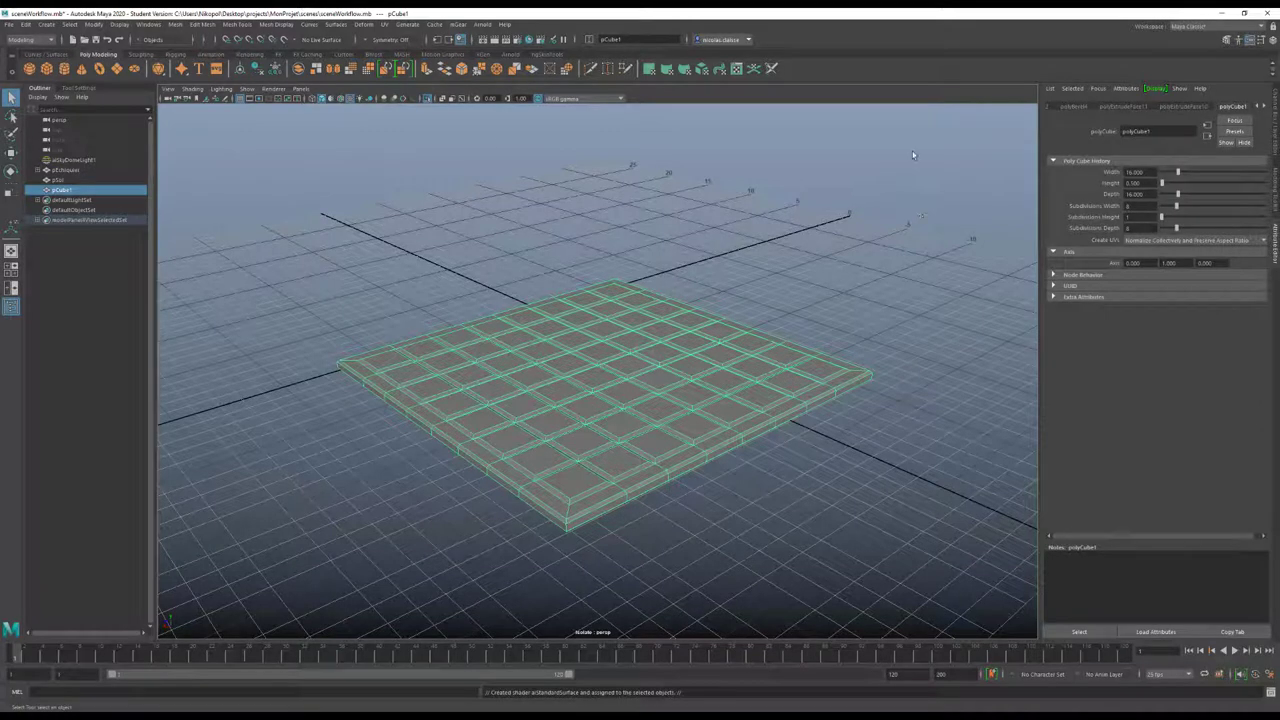
{"action": "left_click", "coordinate": [27, 24]}
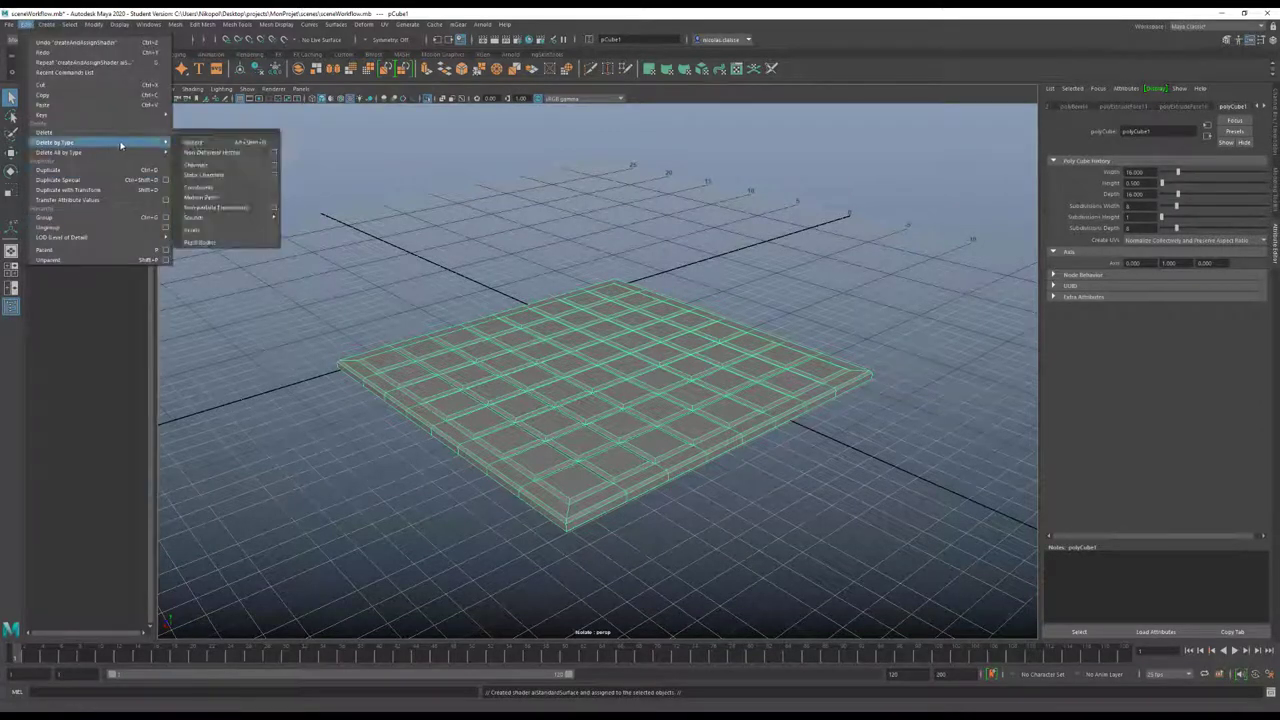
{"action": "mouse_move", "coordinate": [56, 142]}
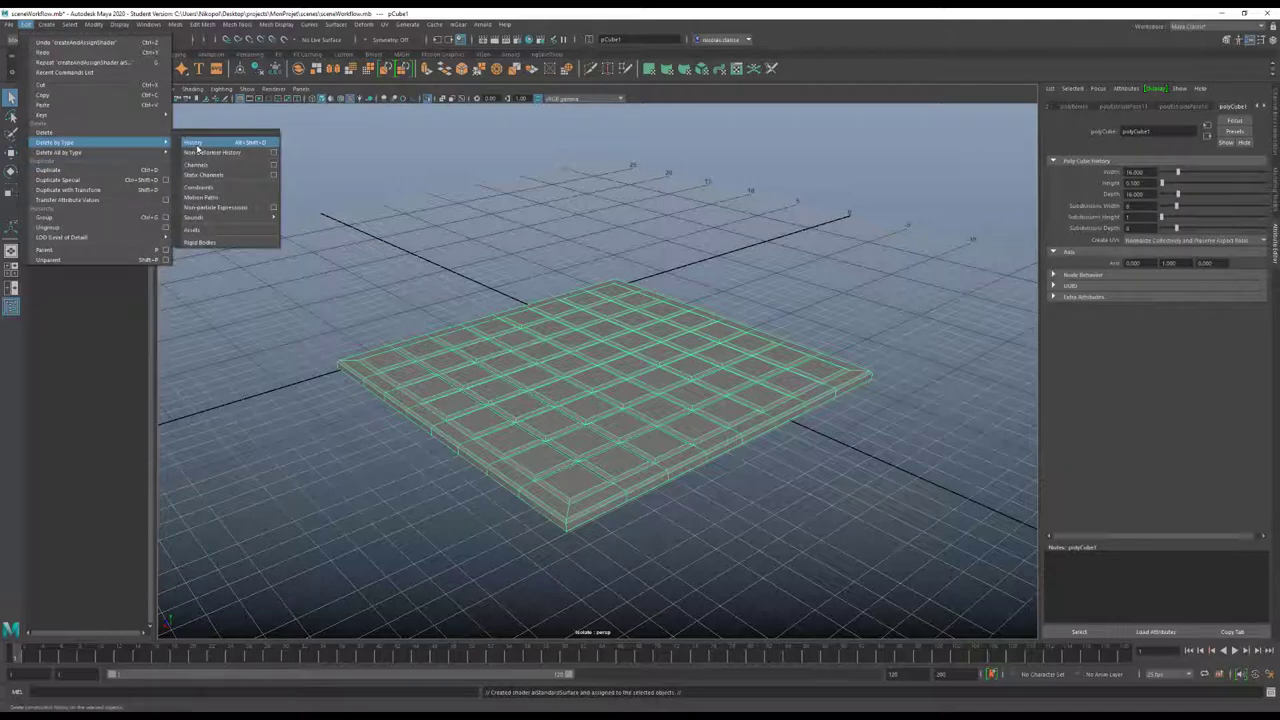
{"action": "left_click", "coordinate": [197, 146]}
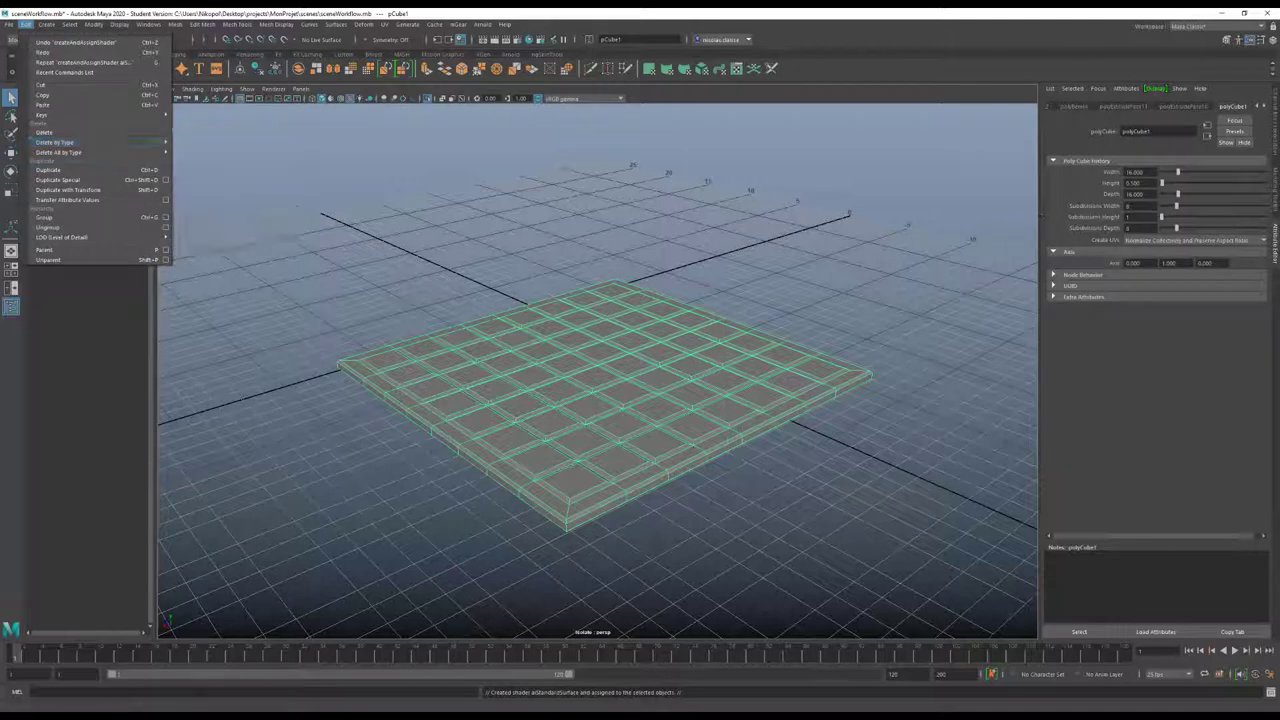
Check the slab's channels and shape, then show the aiStandardSurface5 material's attributes for renaming
{"action": "left_click", "coordinate": [1273, 122]}
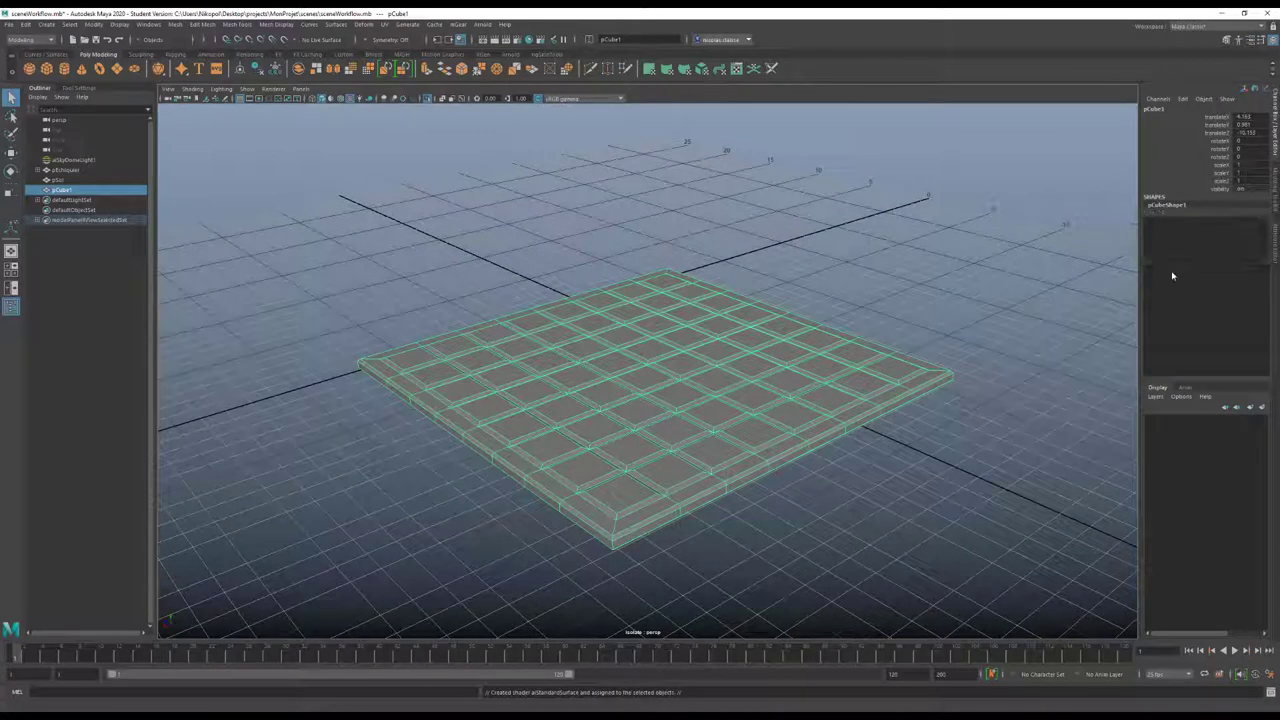
{"action": "left_click", "coordinate": [1275, 245]}
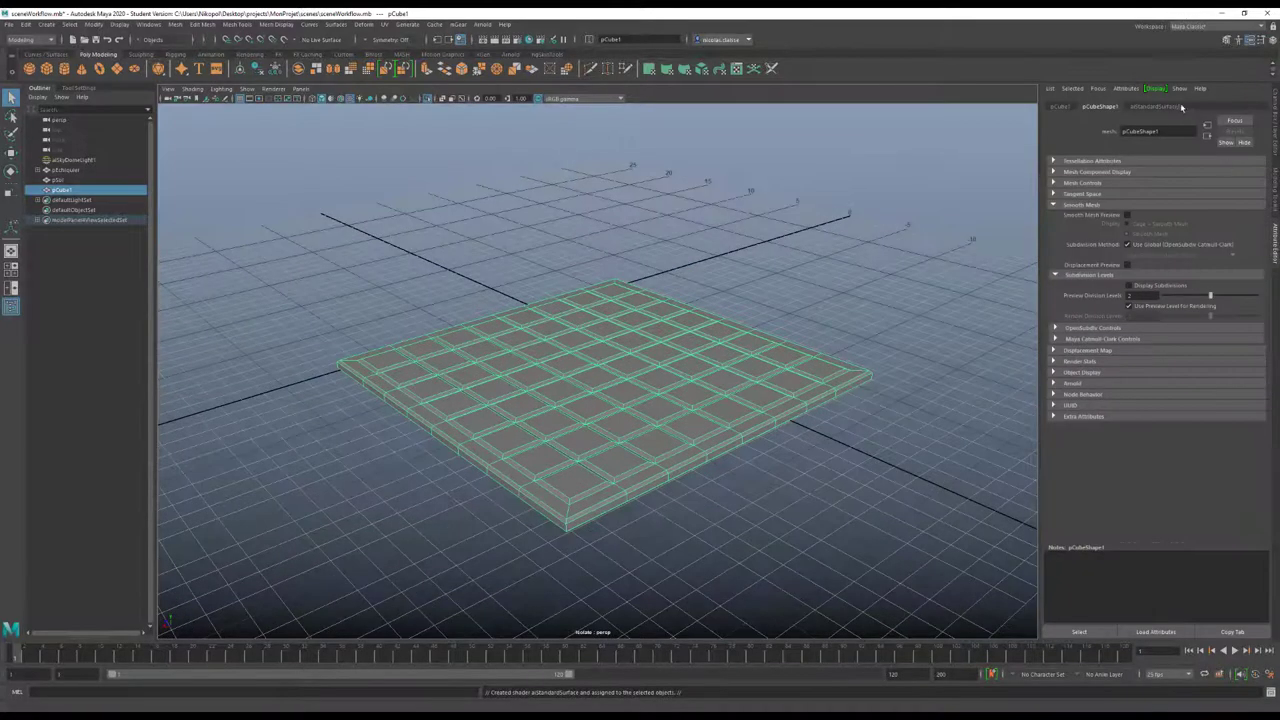
{"action": "left_click", "coordinate": [1060, 107]}
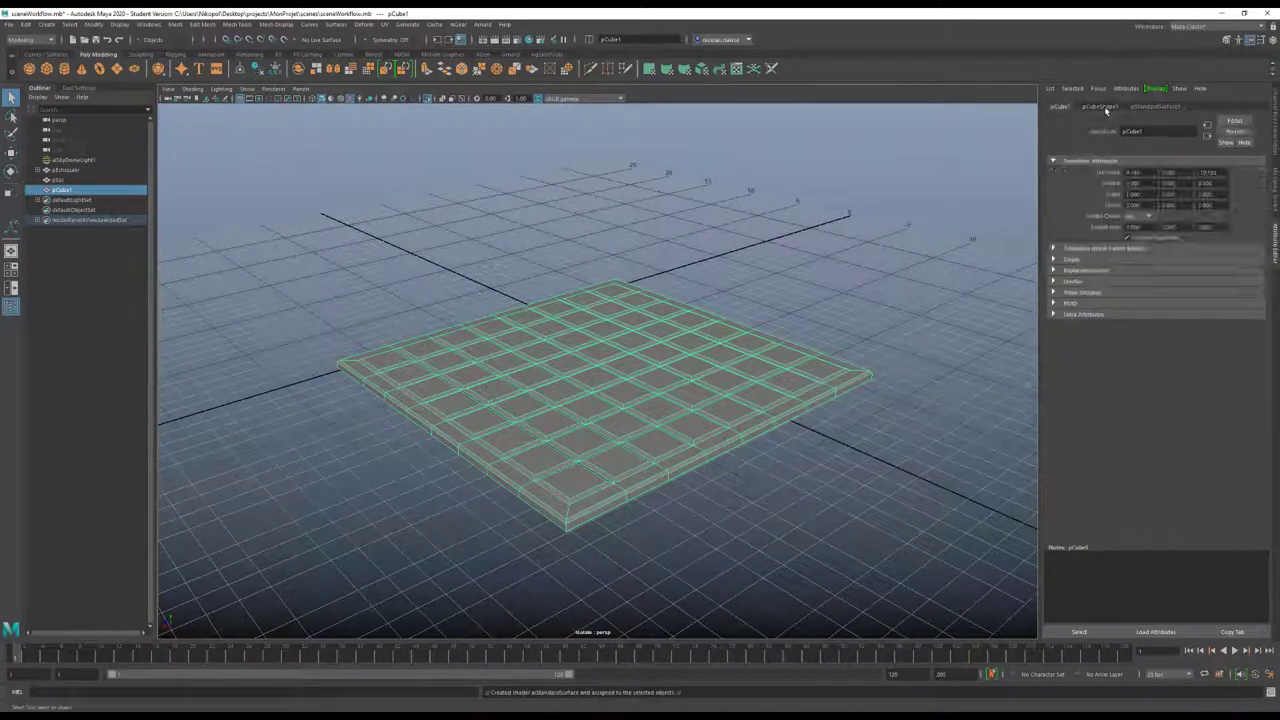
{"action": "left_click", "coordinate": [1104, 106]}
{"action": "left_click", "coordinate": [1155, 106]}
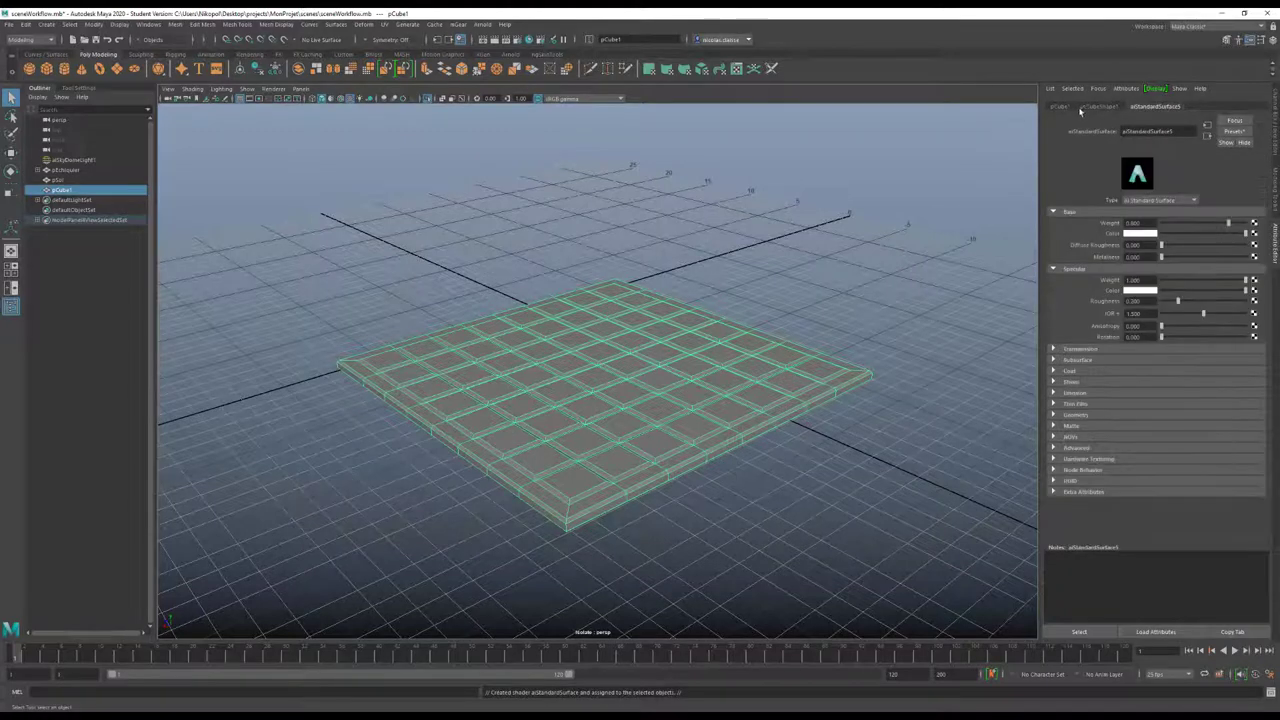
{"action": "left_click", "coordinate": [1064, 107]}
{"action": "left_click", "coordinate": [1100, 107]}
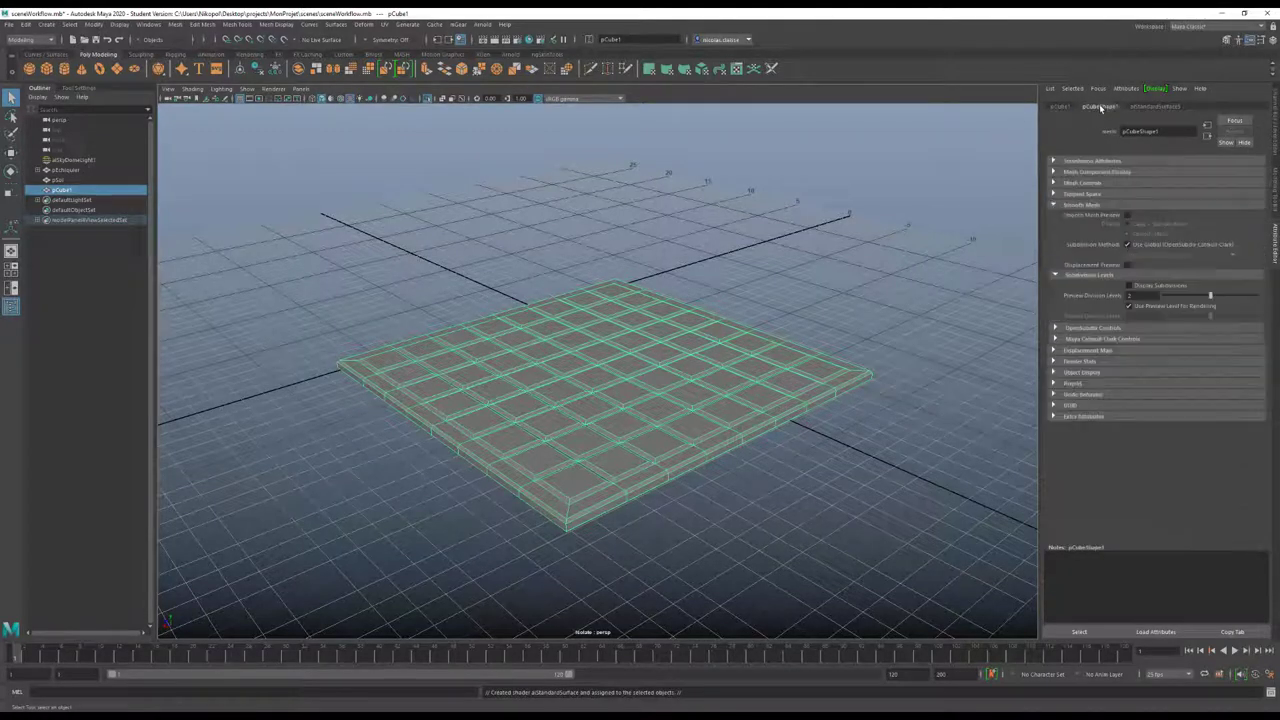
{"action": "left_click", "coordinate": [1138, 108]}
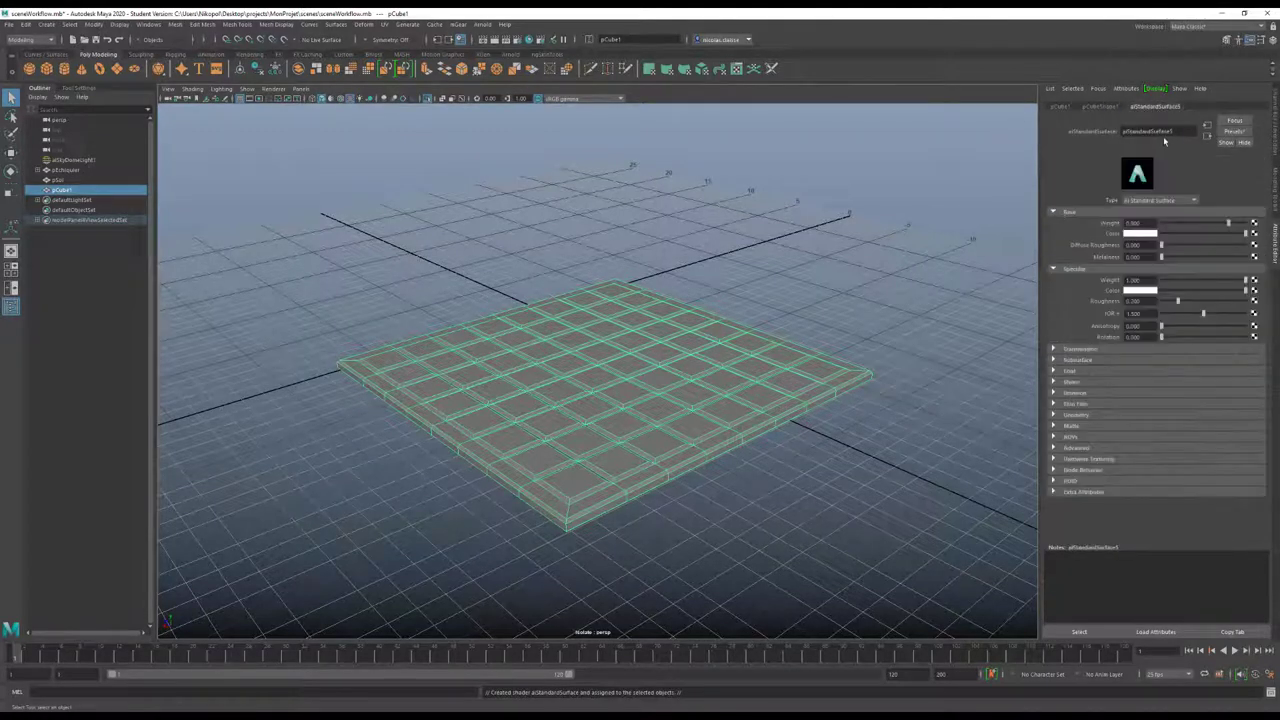
{"action": "left_click", "coordinate": [1160, 132]}
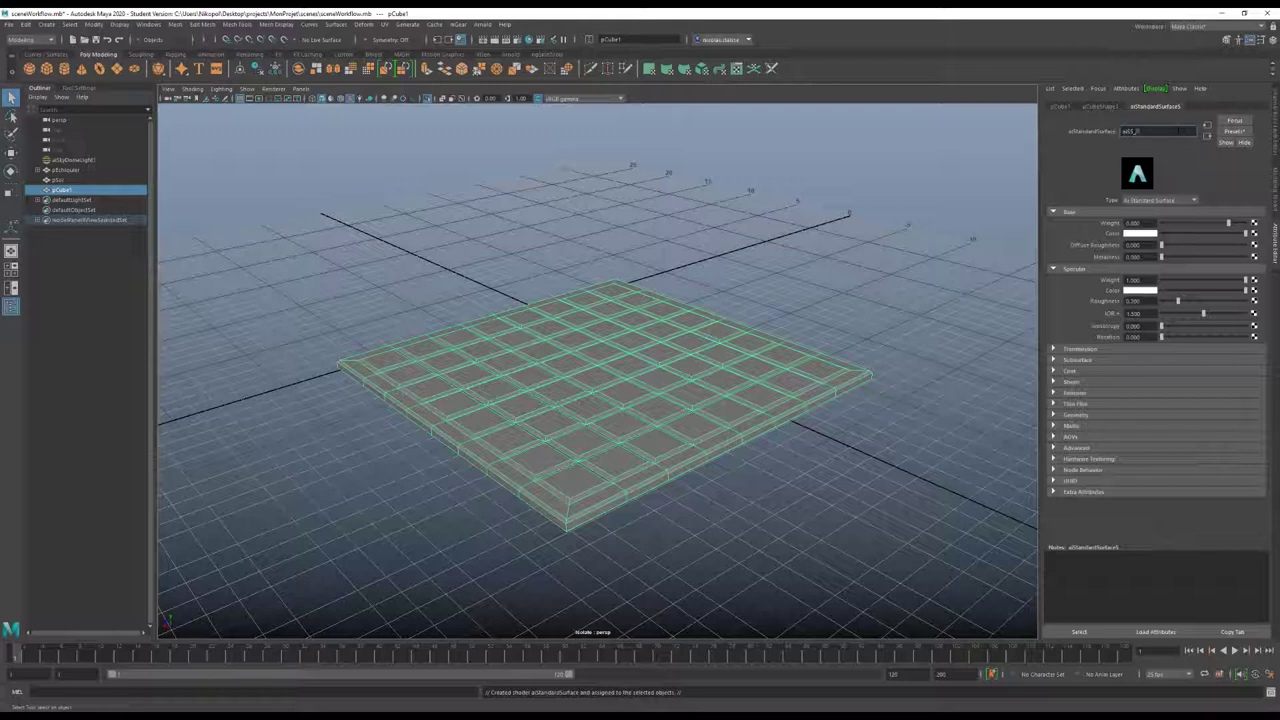
{"action": "type", "text": "Test"}
Confirm the shader name aiSS_Test and switch the viewport renderer to Arnold
{"action": "key", "text": "Return"}
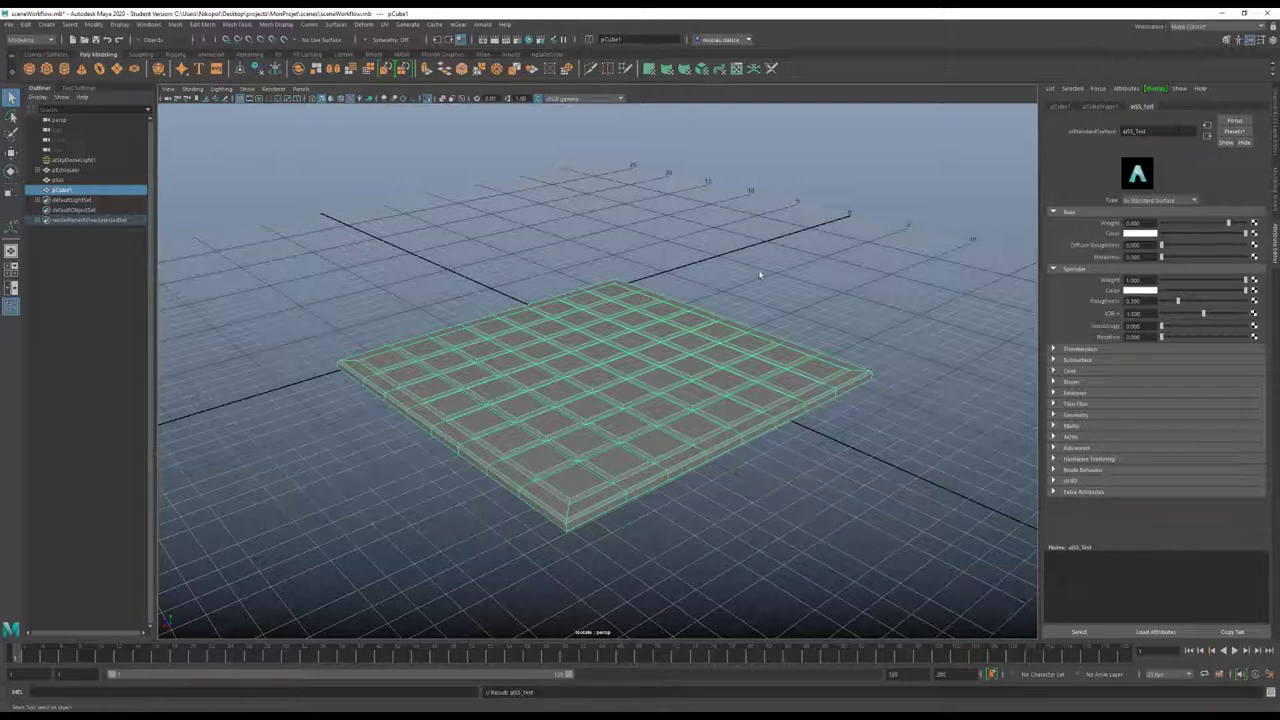
{"action": "left_click", "coordinate": [276, 90]}
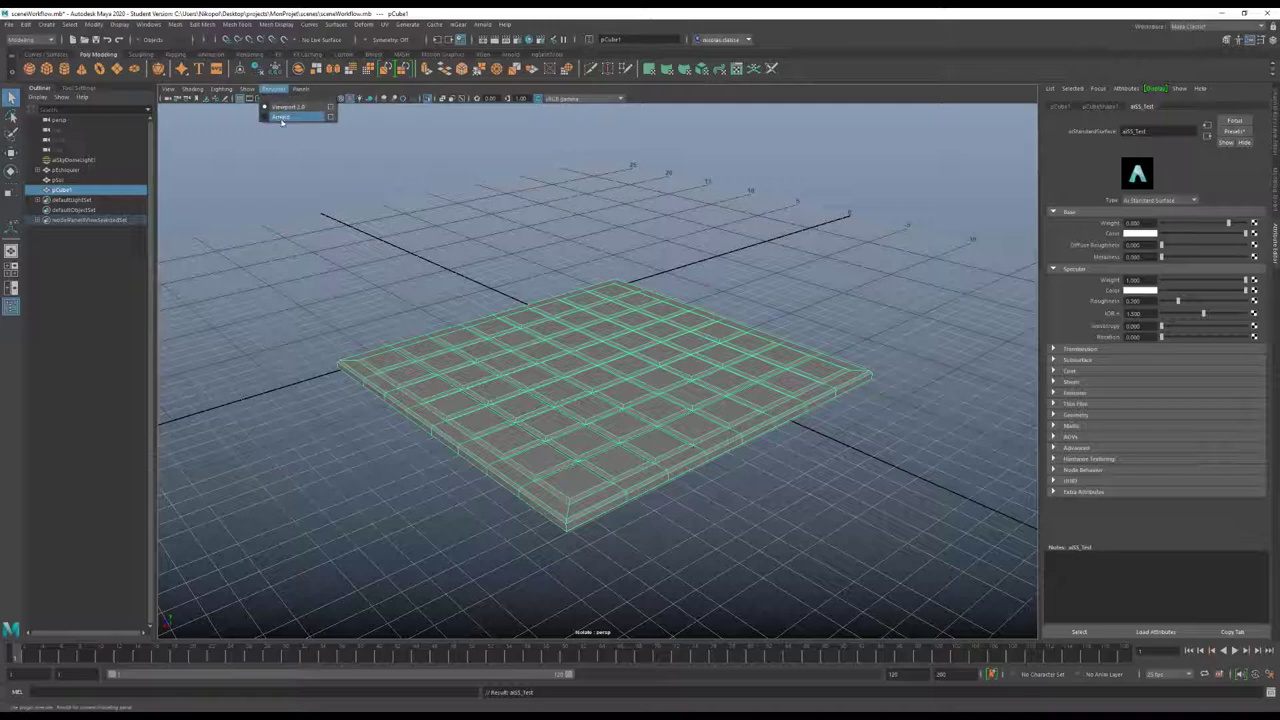
{"action": "left_click", "coordinate": [281, 118]}
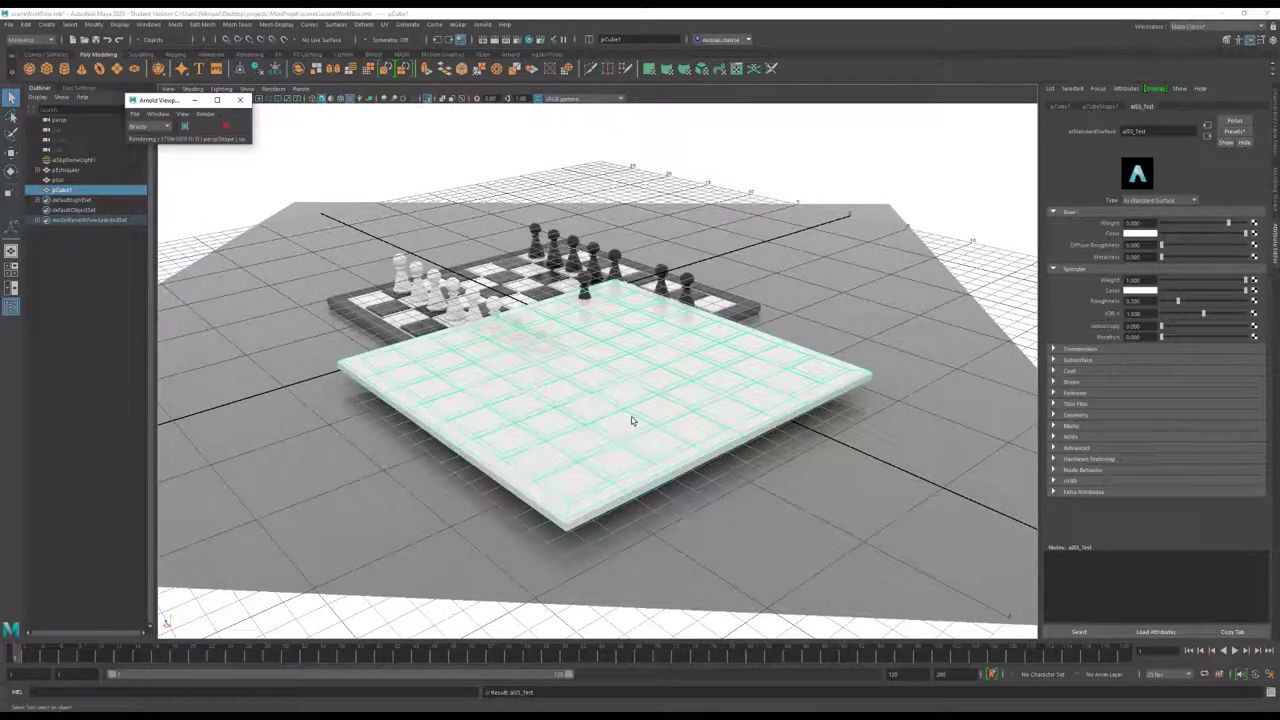
Move the plane up above the chessboard and reselect Arnold as the viewport renderer
{"action": "key", "text": "w"}
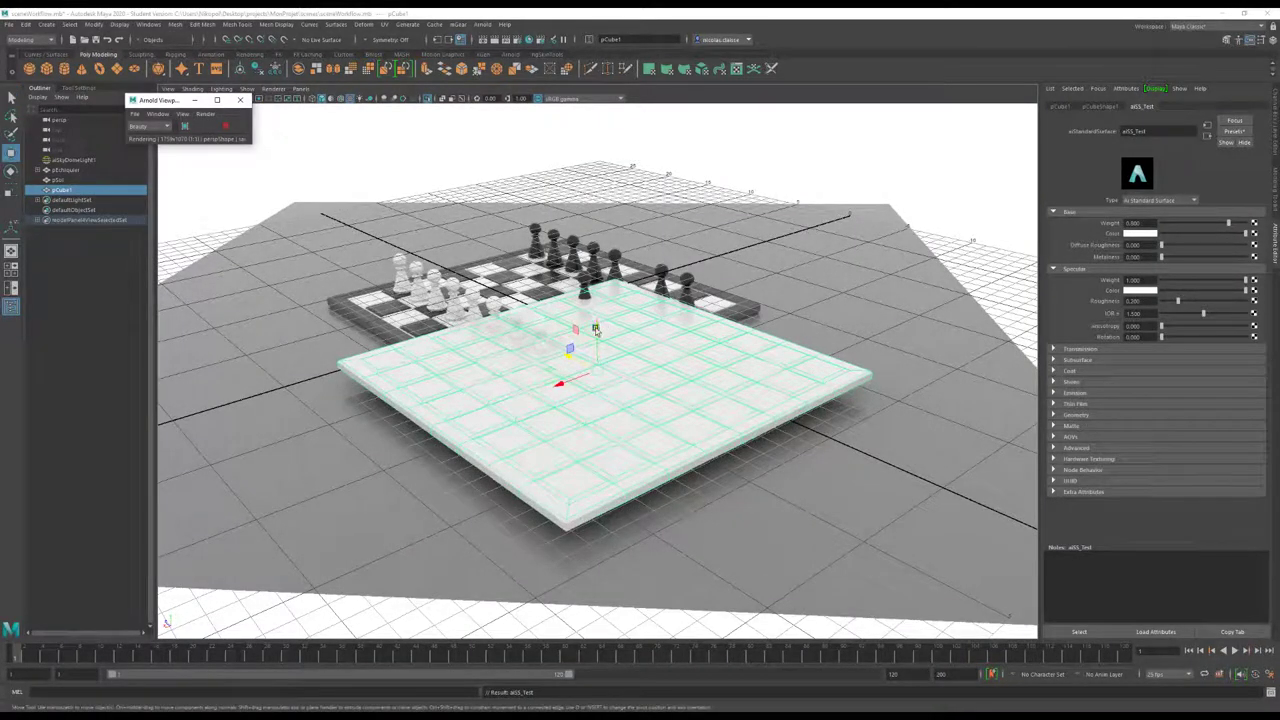
{"action": "mouse_move", "coordinate": [596, 331]}
{"action": "left_mouse_down"}
{"action": "mouse_move", "coordinate": [573, 298]}
{"action": "mouse_move", "coordinate": [647, 406]}
{"action": "left_mouse_up"}
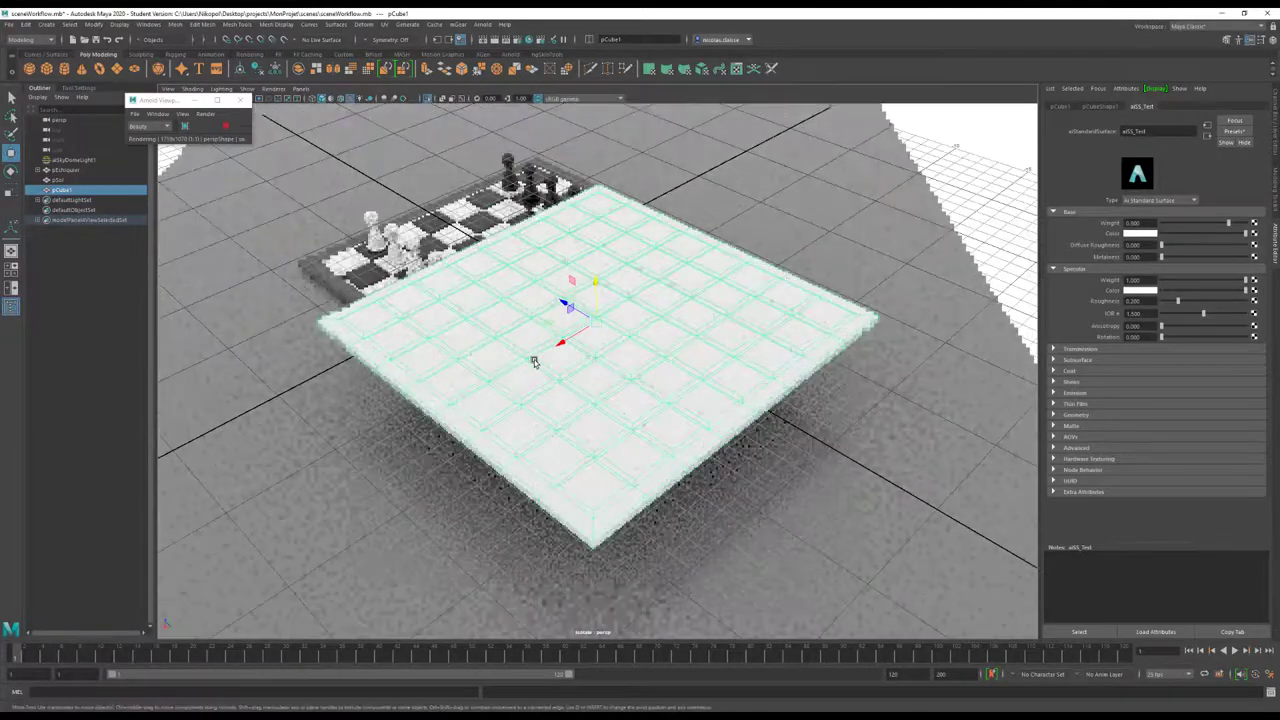
{"action": "mouse_move", "coordinate": [647, 406]}
{"action": "right_mouse_down", "text": "alt"}
{"action": "mouse_move", "coordinate": [849, 443]}
{"action": "mouse_move", "coordinate": [476, 367]}
{"action": "right_mouse_up", "text": "alt"}
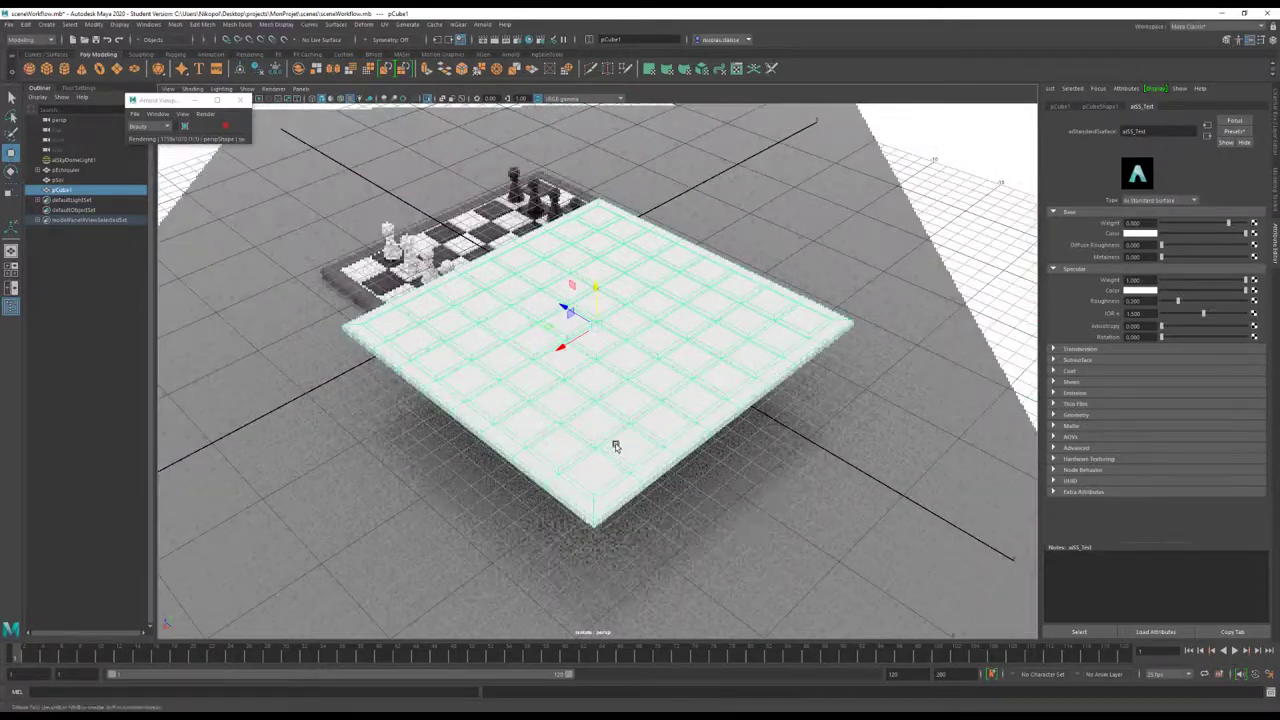
{"action": "left_click_drag", "start_coordinate": [611, 446], "coordinate": [641, 443], "text": "alt"}
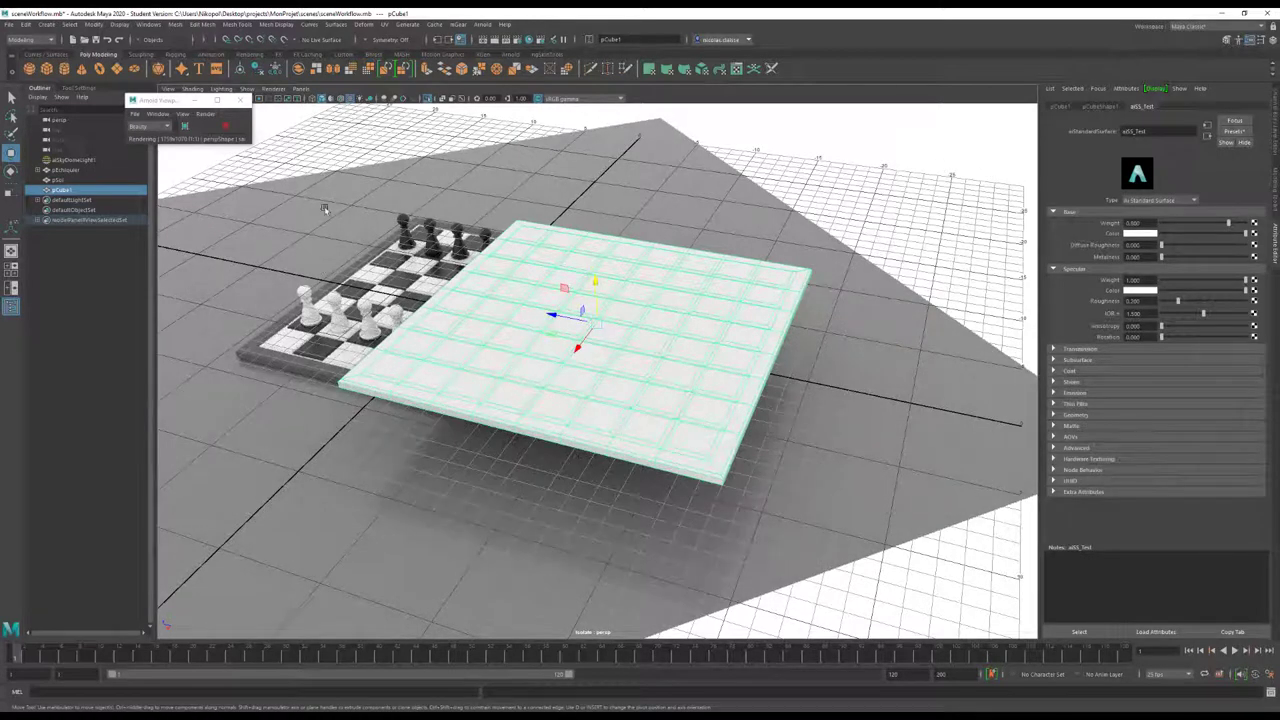
{"action": "left_click", "coordinate": [273, 89]}
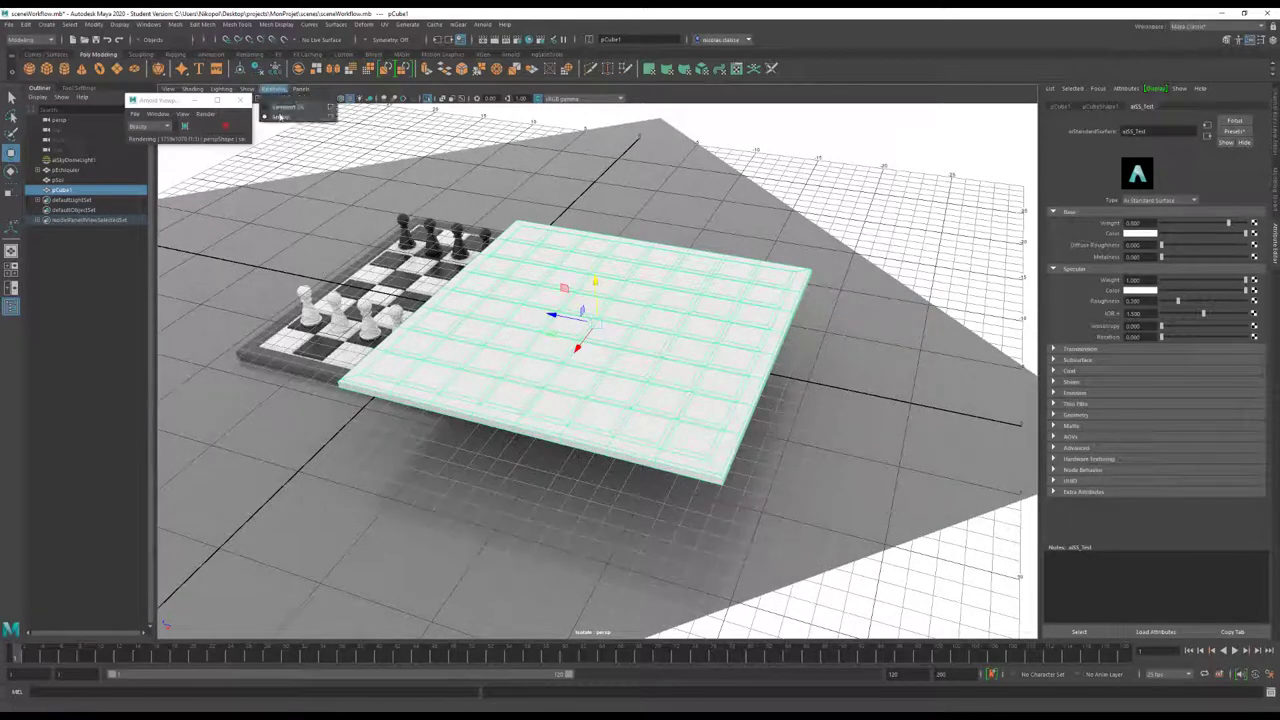
{"action": "left_click", "coordinate": [225, 128]}
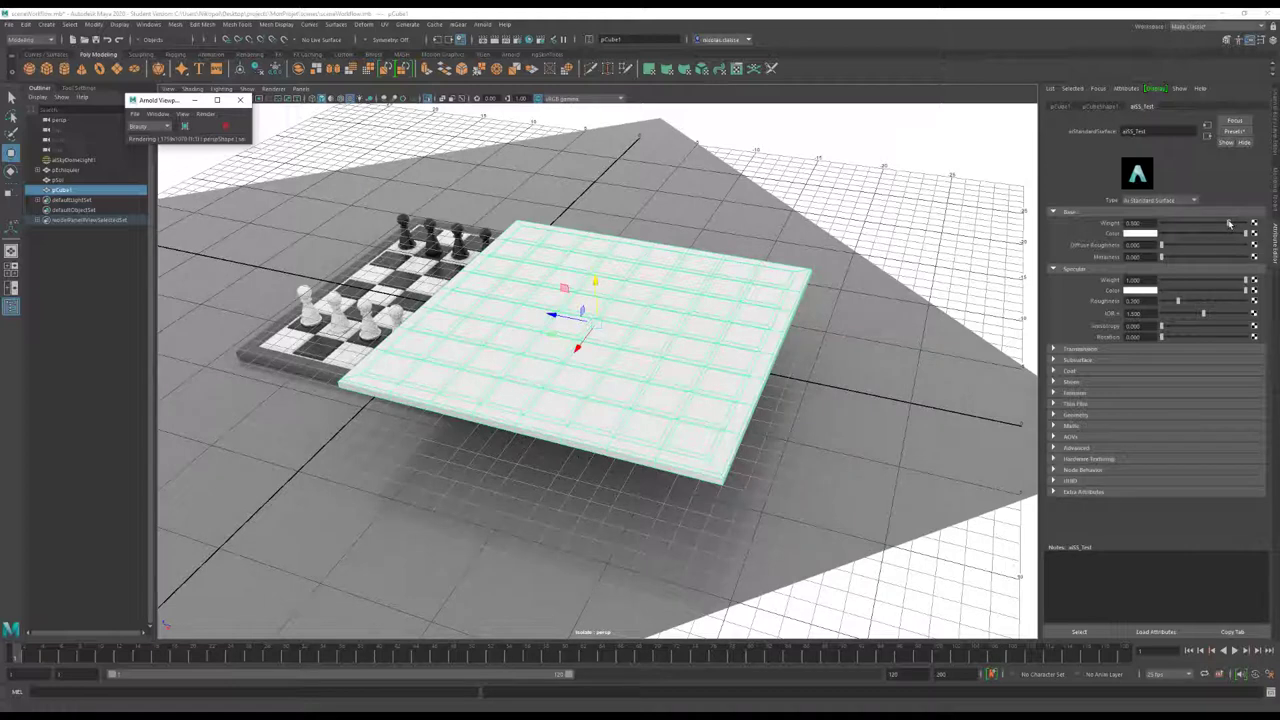
Set aiSS_Test Base Weight to 1, a lavender-blue Base Color, and lower Specular Roughness
{"action": "left_click_drag", "start_coordinate": [1229, 224], "coordinate": [1245, 224]}
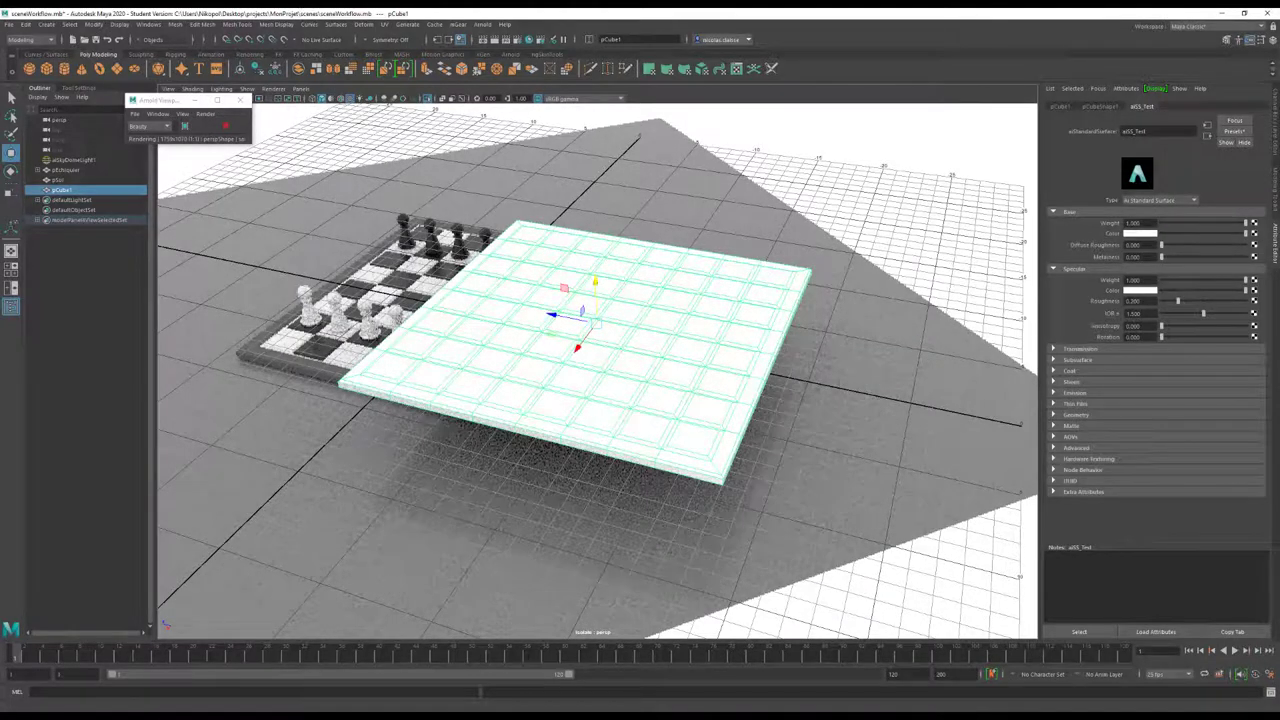
{"action": "left_click", "coordinate": [1149, 234]}
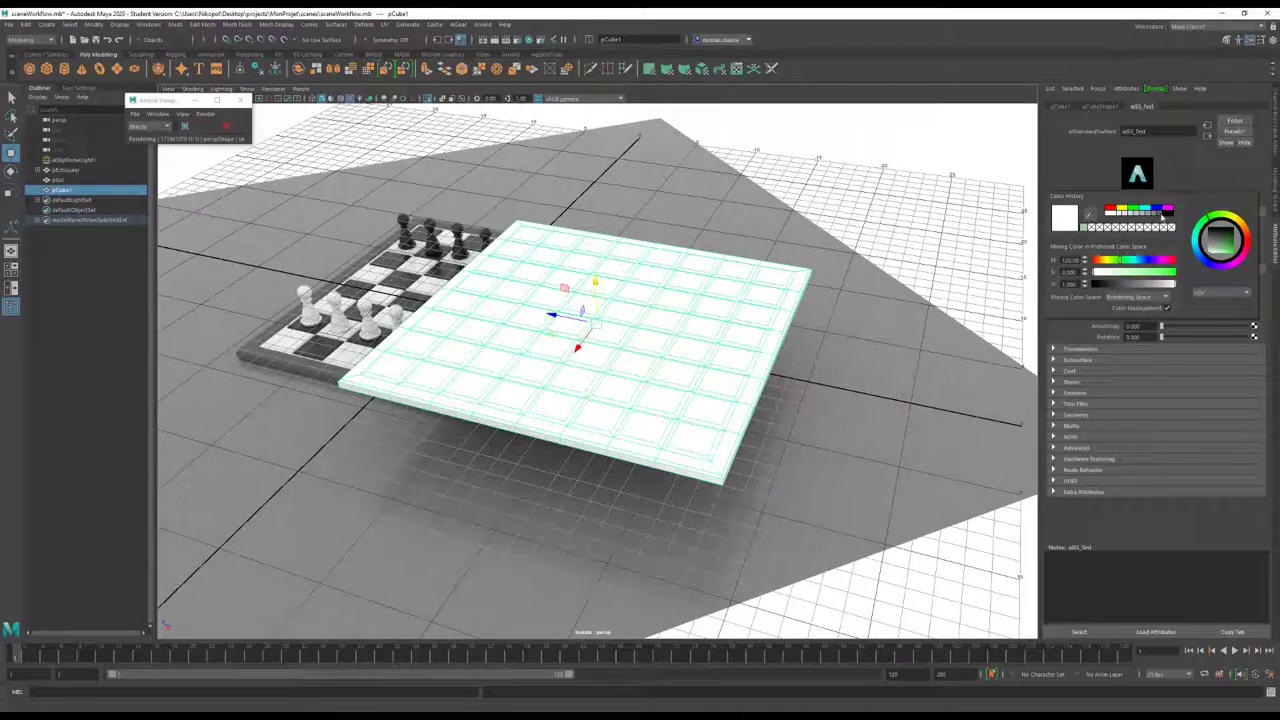
{"action": "left_click_drag", "start_coordinate": [1207, 260], "coordinate": [1222, 250]}
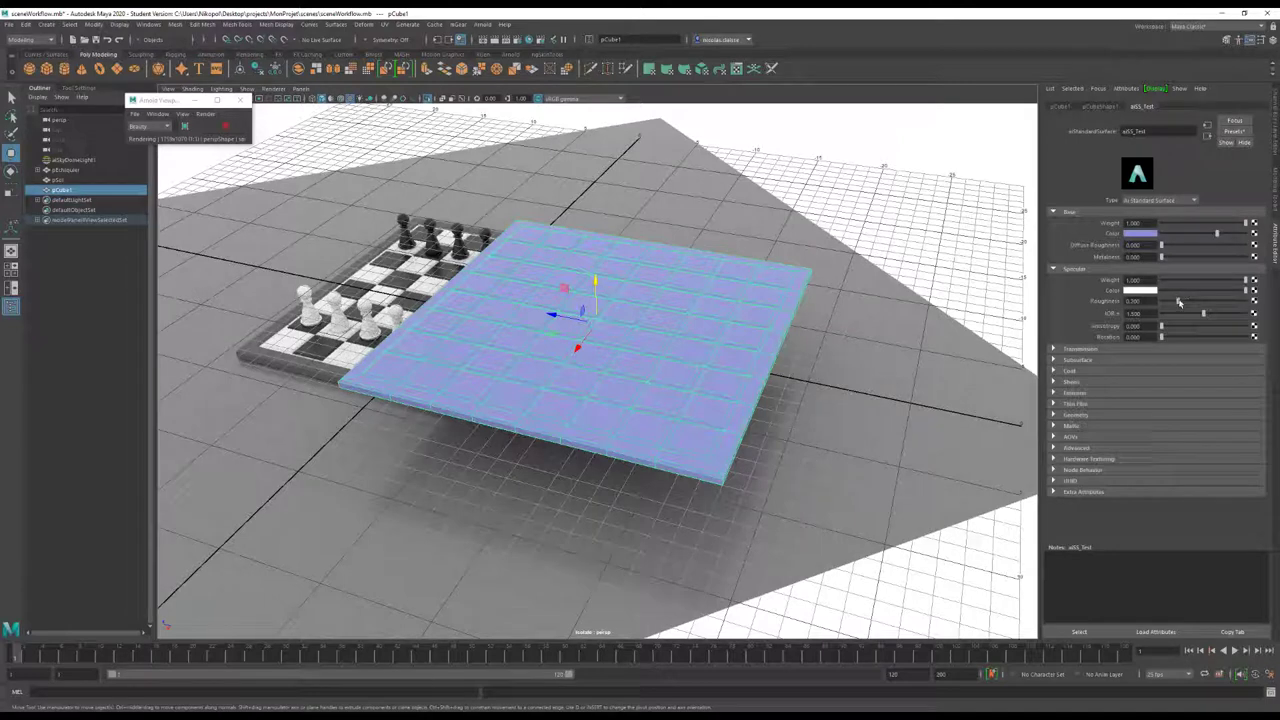
{"action": "left_click_drag", "start_coordinate": [1178, 302], "coordinate": [1175, 302]}
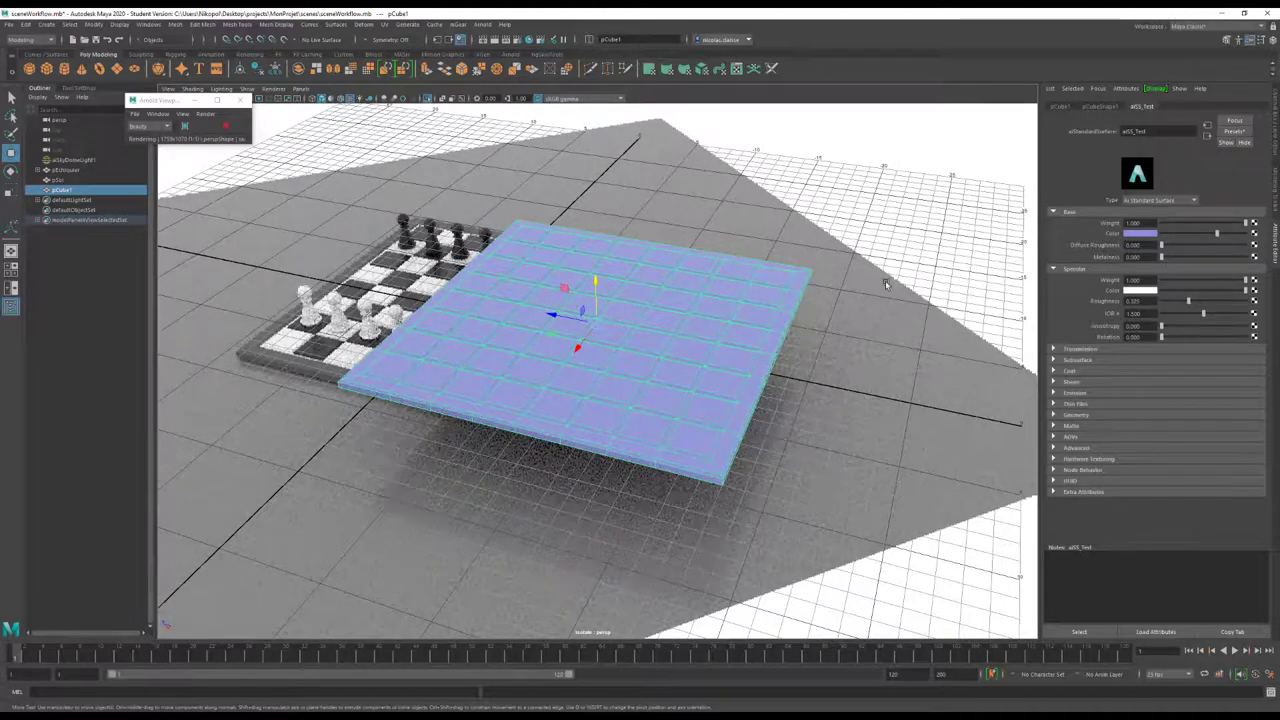
{"action": "left_click_drag", "start_coordinate": [885, 285], "coordinate": [782, 290], "text": "alt"}
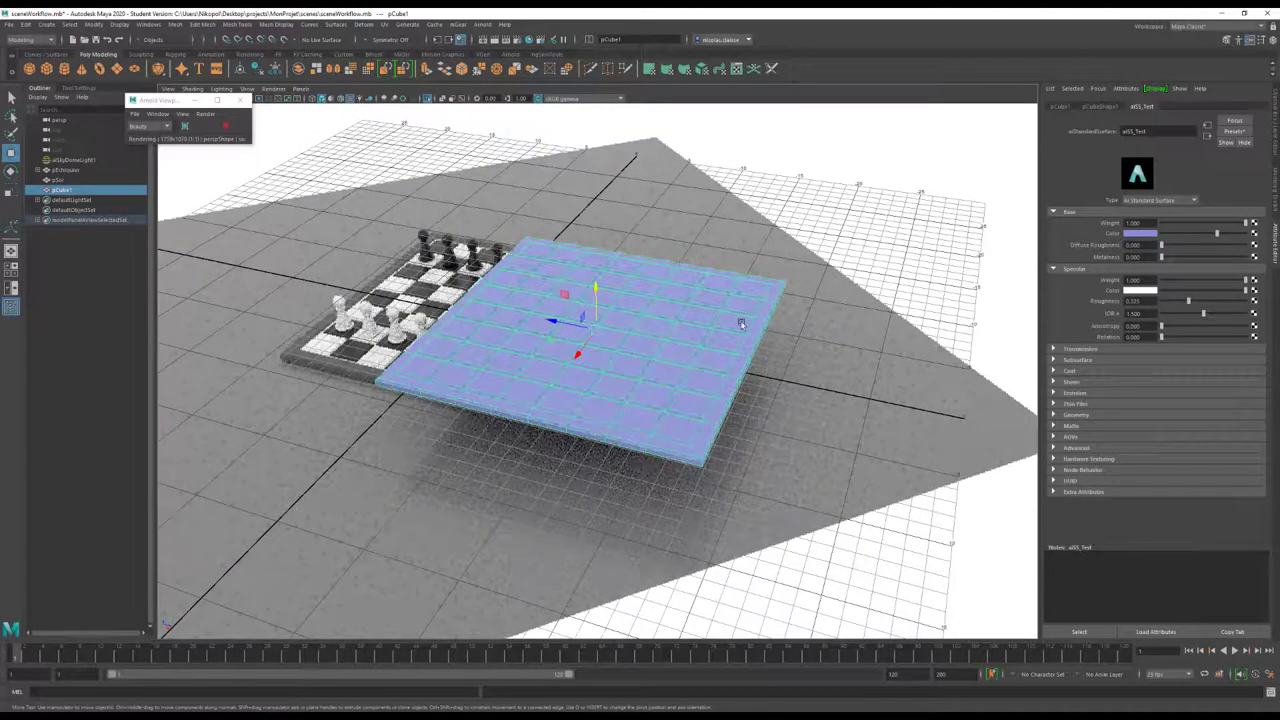
{"action": "left_click", "coordinate": [830, 413]}
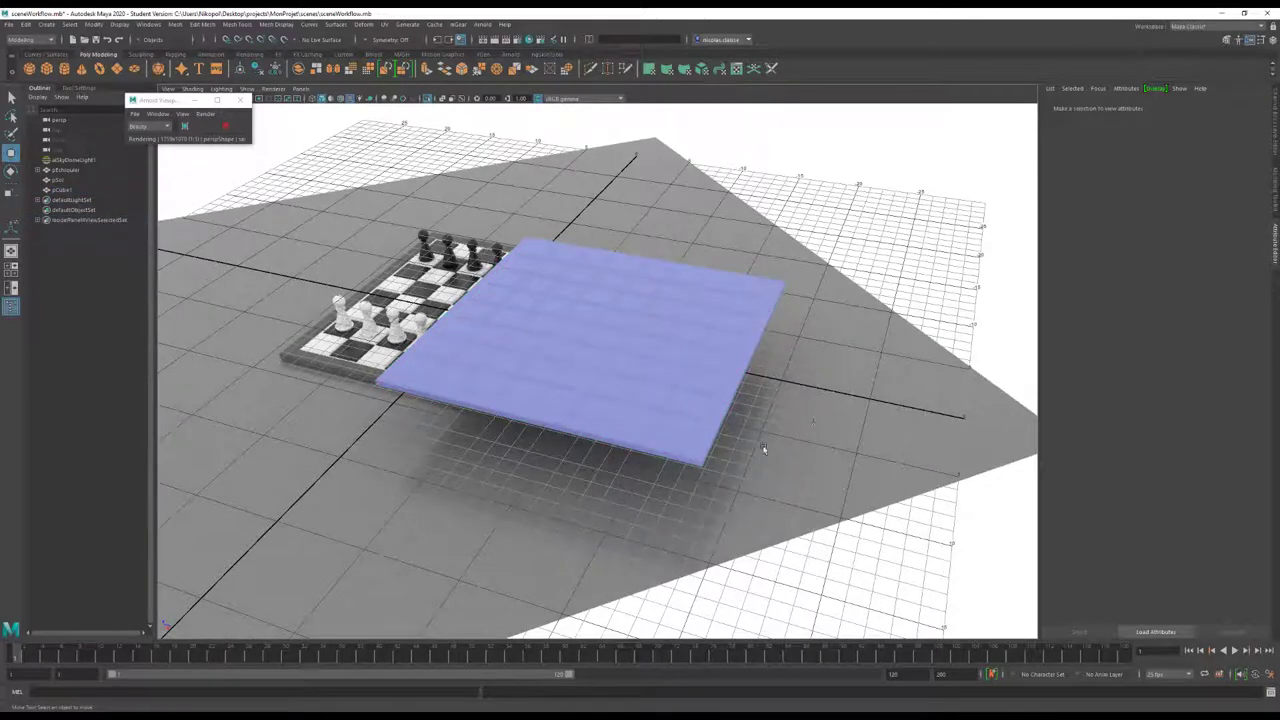
Select pSol, darken its Base Color, raise Specular Roughness to about 0.566, then select pCube1
{"action": "left_click", "coordinate": [59, 181]}
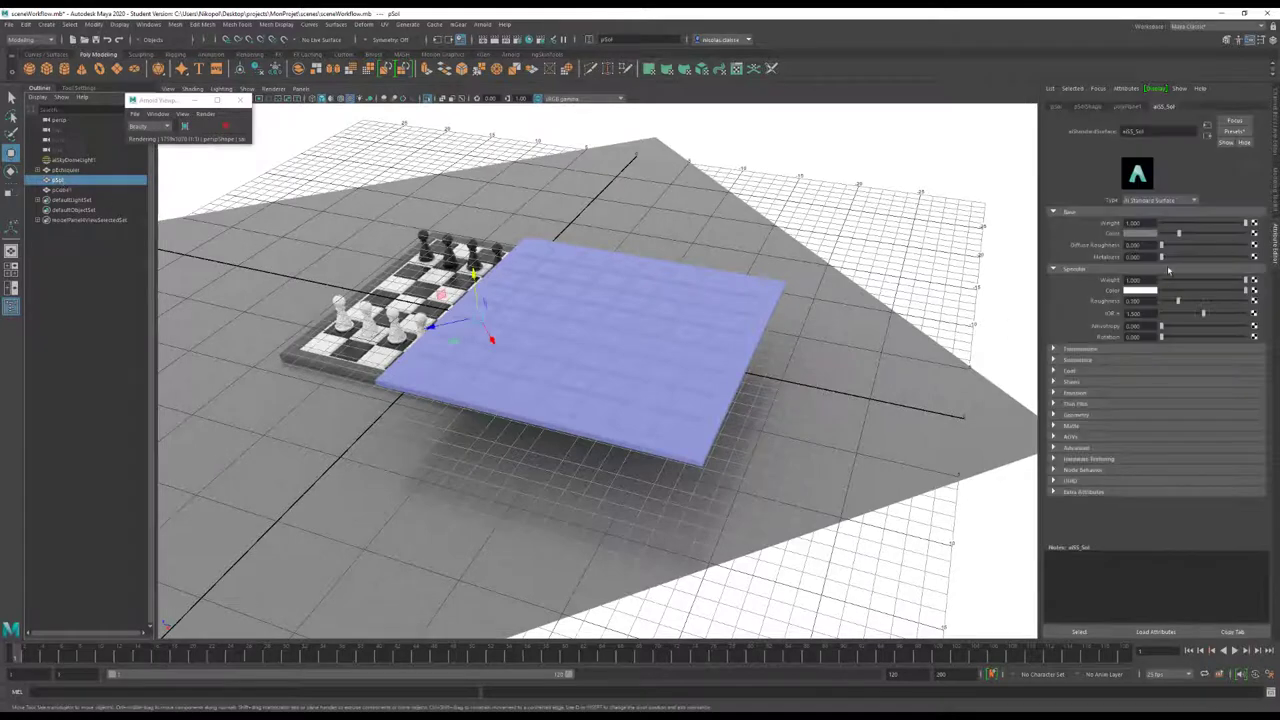
{"action": "left_click_drag", "start_coordinate": [1180, 234], "coordinate": [1181, 234]}
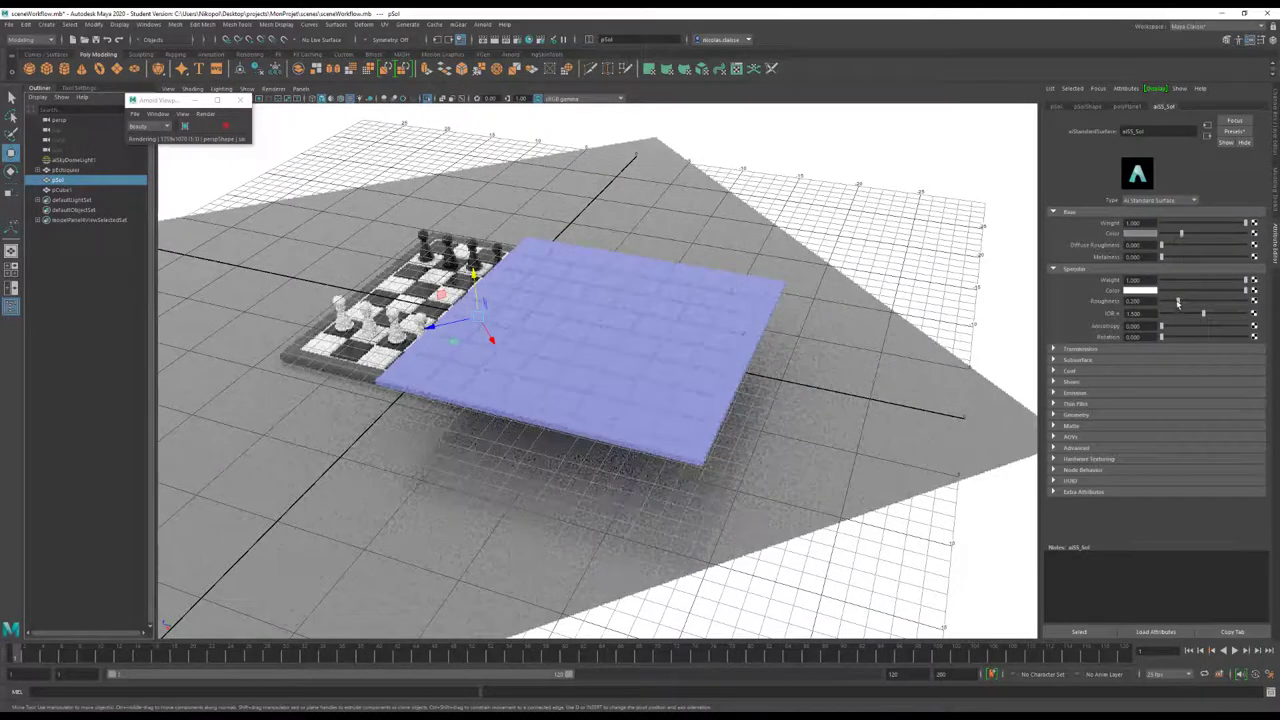
{"action": "left_click_drag", "start_coordinate": [1177, 301], "coordinate": [1168, 302]}
{"action": "mouse_move", "coordinate": [400, 455]}
{"action": "left_mouse_down", "text": "alt"}
{"action": "mouse_move", "coordinate": [422, 471]}
{"action": "mouse_move", "coordinate": [406, 458]}
{"action": "left_mouse_up", "text": "alt"}
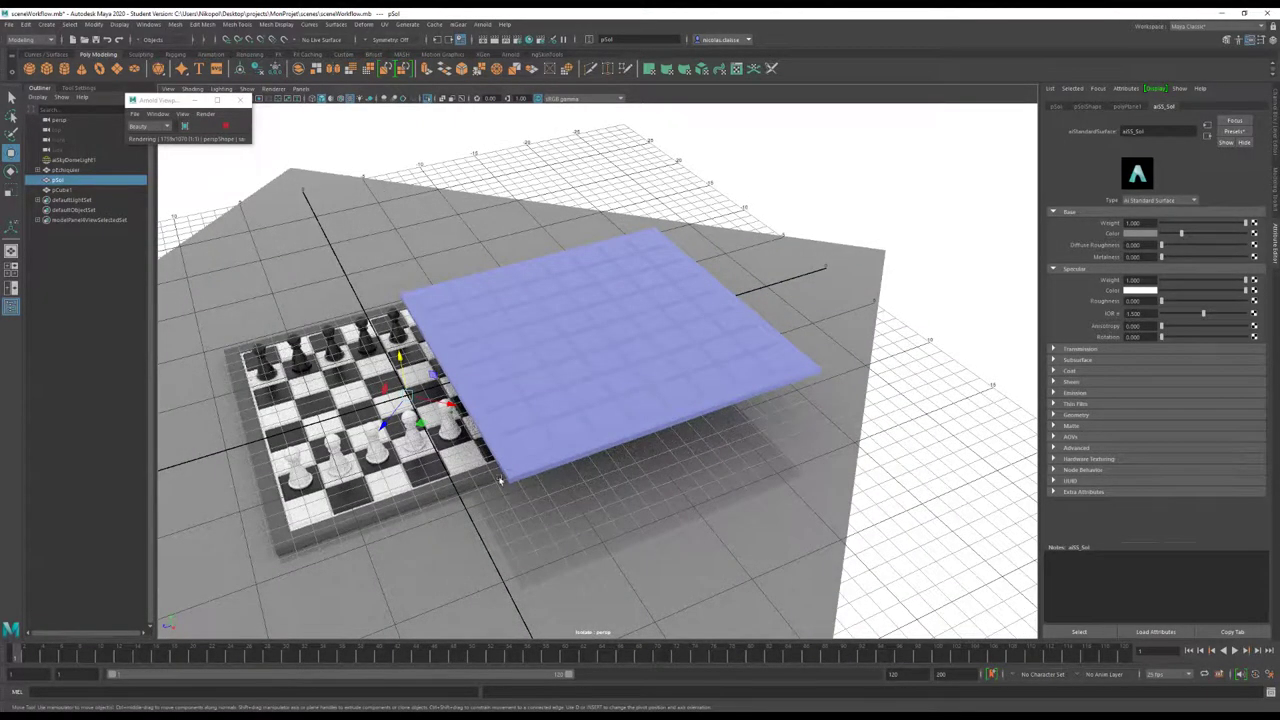
{"action": "left_click_drag", "start_coordinate": [500, 480], "coordinate": [676, 390], "text": "alt"}
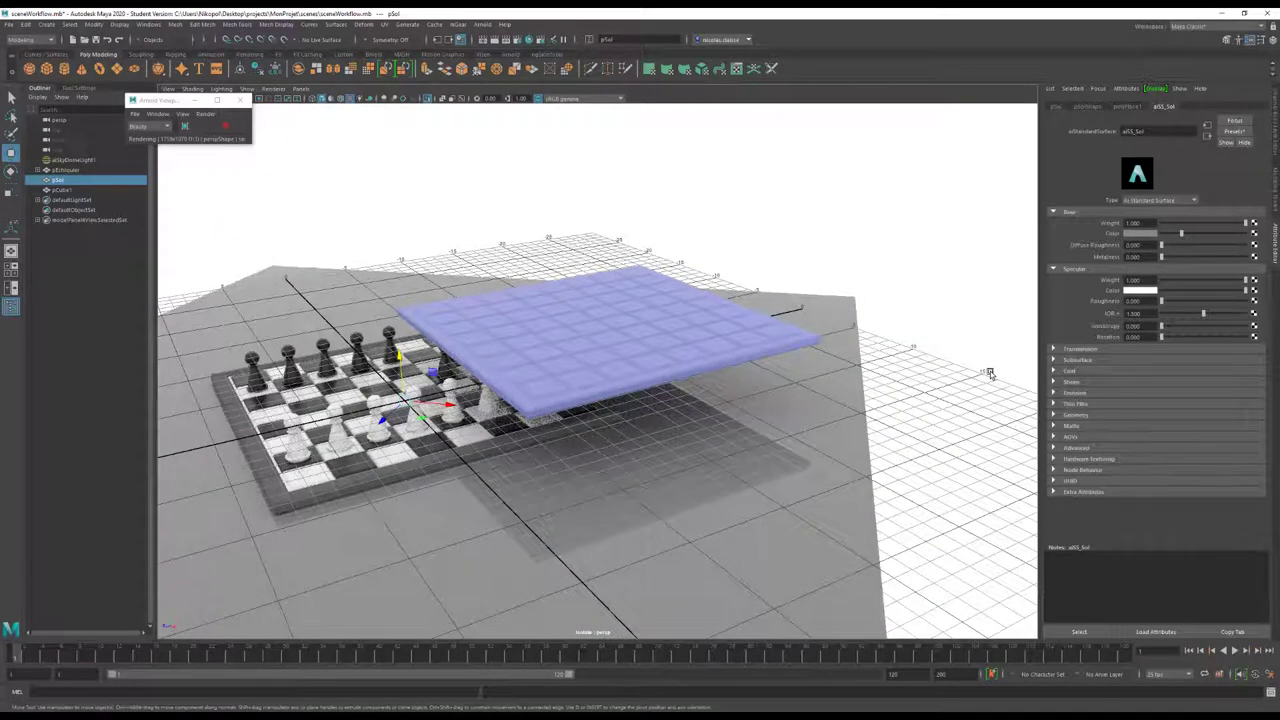
{"action": "left_click_drag", "start_coordinate": [1175, 234], "coordinate": [1165, 234]}
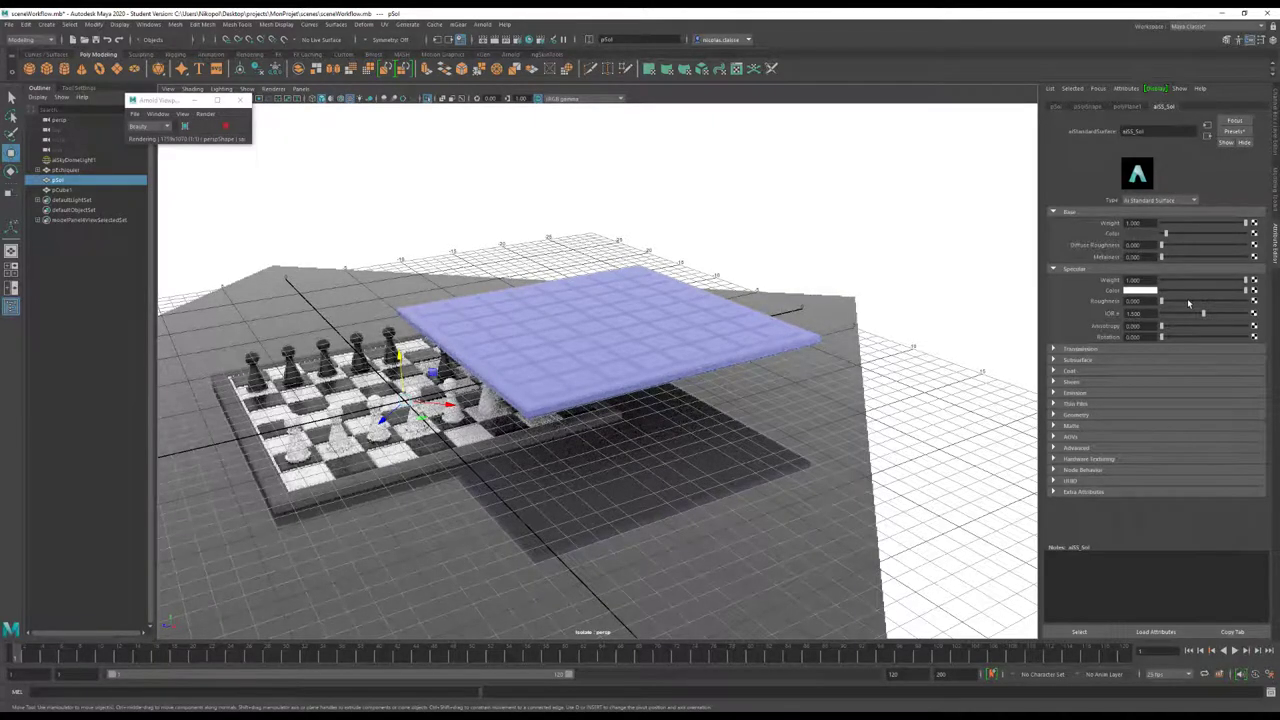
{"action": "left_click_drag", "start_coordinate": [1188, 302], "coordinate": [1195, 302]}
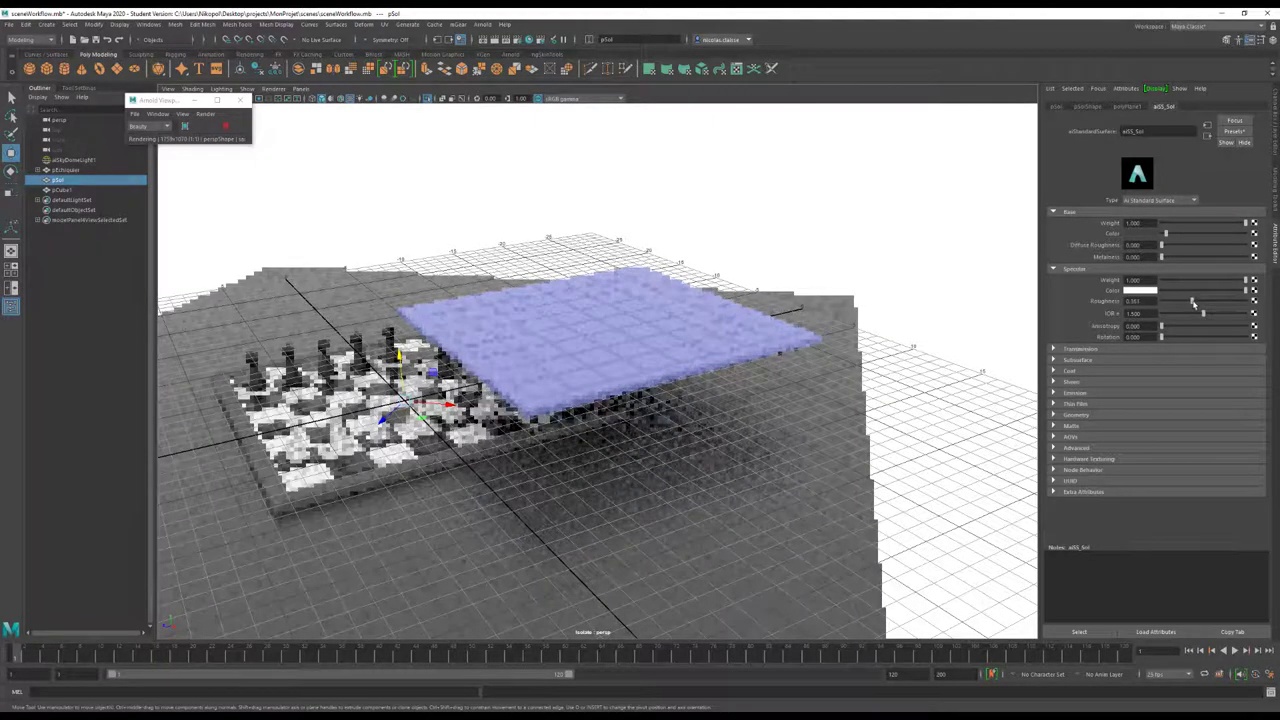
{"action": "mouse_move", "coordinate": [1195, 302]}
{"action": "left_mouse_down"}
{"action": "mouse_move", "coordinate": [1208, 302]}
{"action": "mouse_move", "coordinate": [1171, 303]}
{"action": "left_mouse_up"}
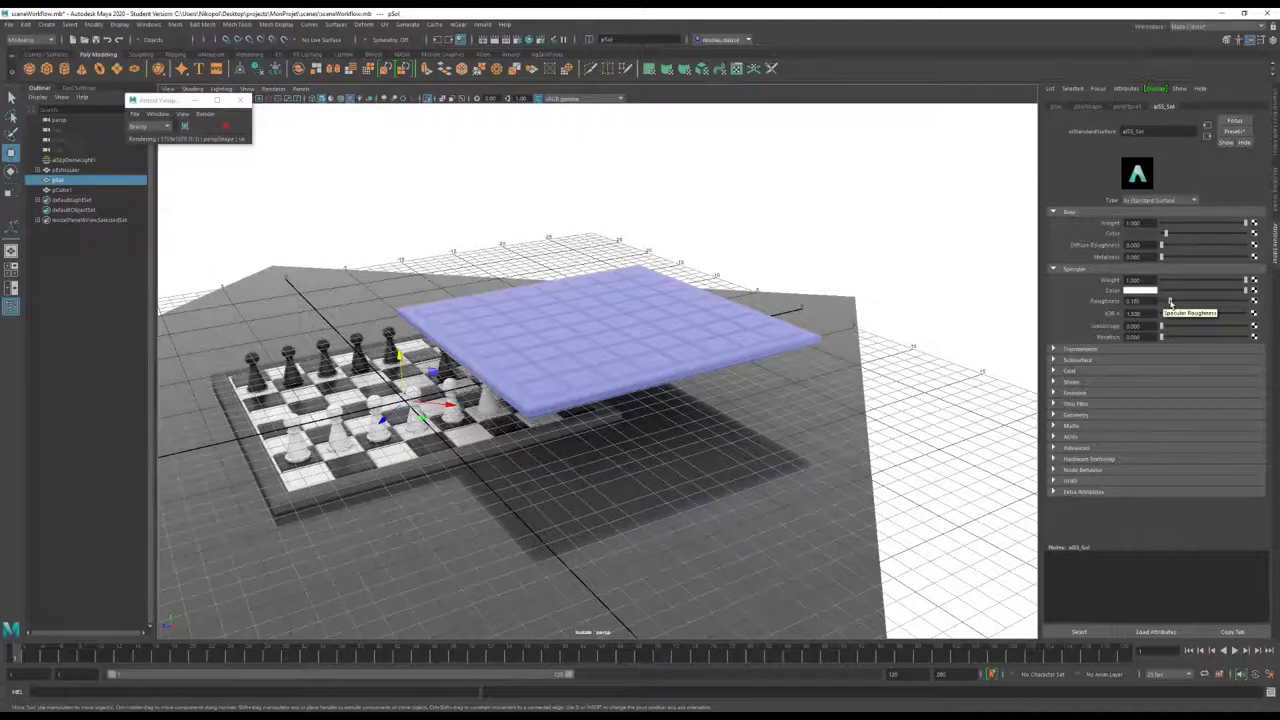
{"action": "left_click_drag", "start_coordinate": [1162, 303], "coordinate": [1208, 301]}
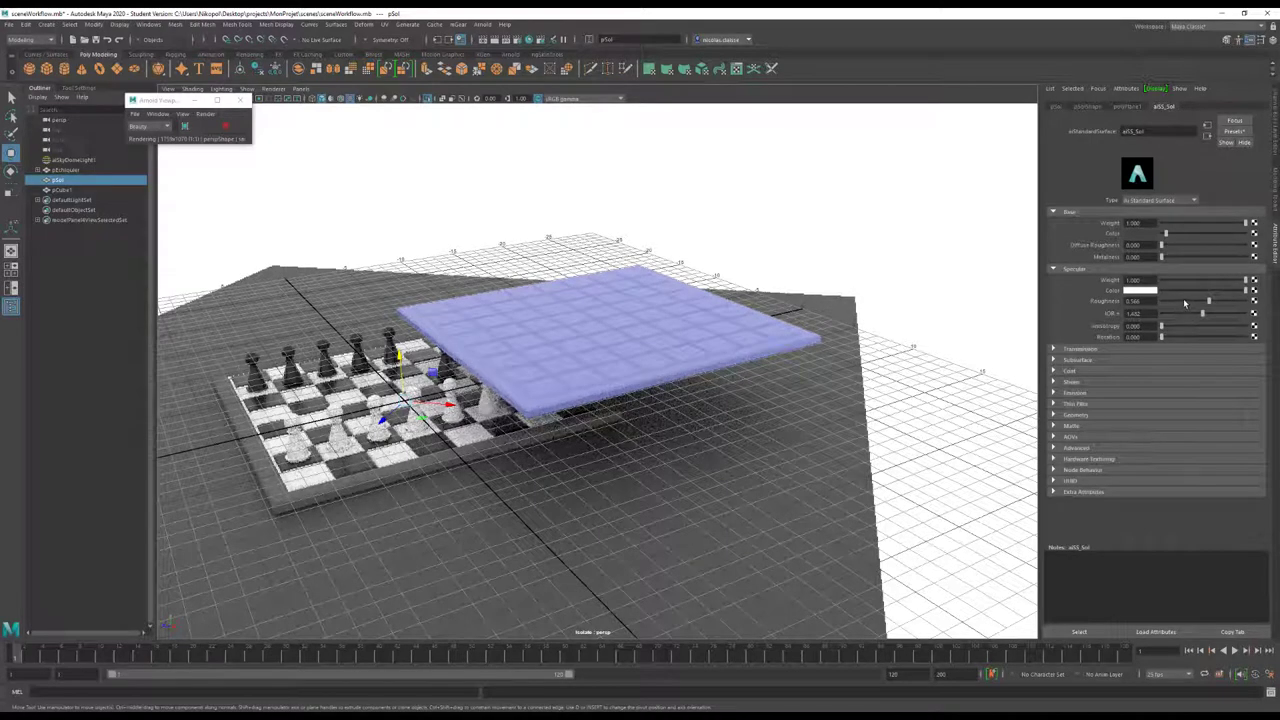
{"action": "left_click", "coordinate": [735, 322]}
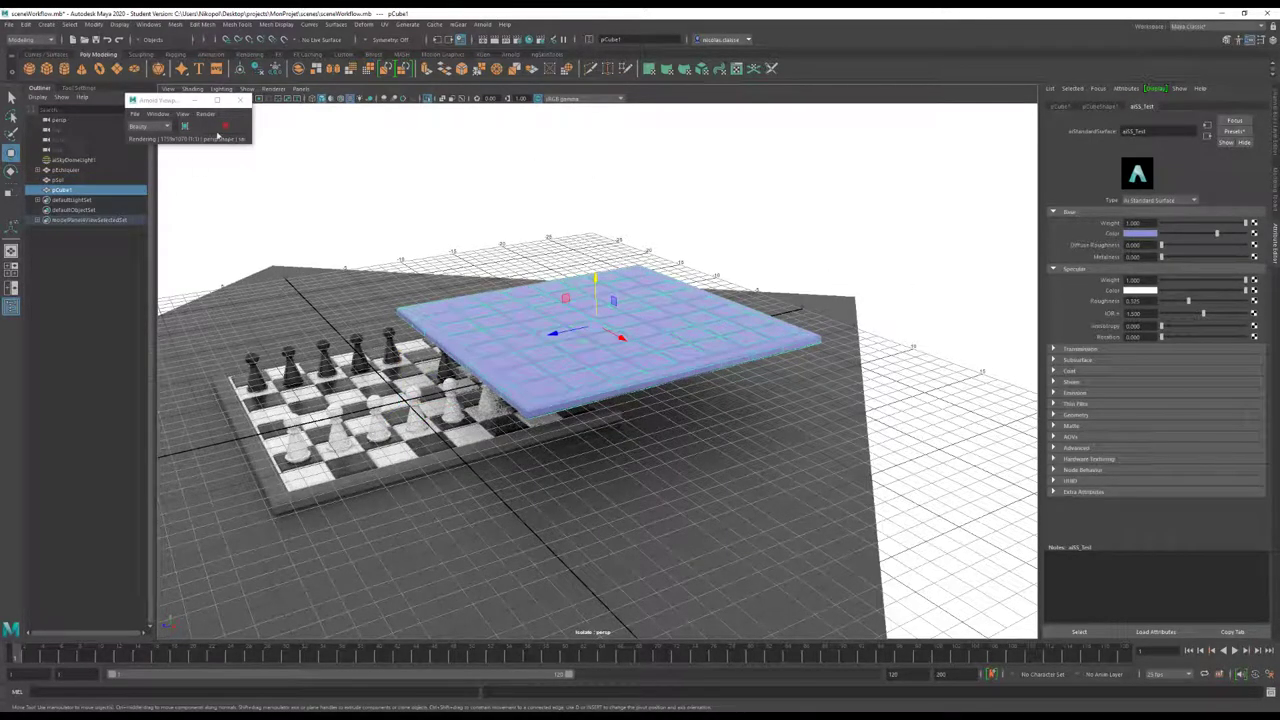
Stop the Arnold viewport render and assign the beige material to one square face of pCube1
{"action": "left_click", "coordinate": [224, 125]}
{"action": "scroll", "coordinate": [629, 341], "scroll_direction": "up", "scroll_amount": 3}
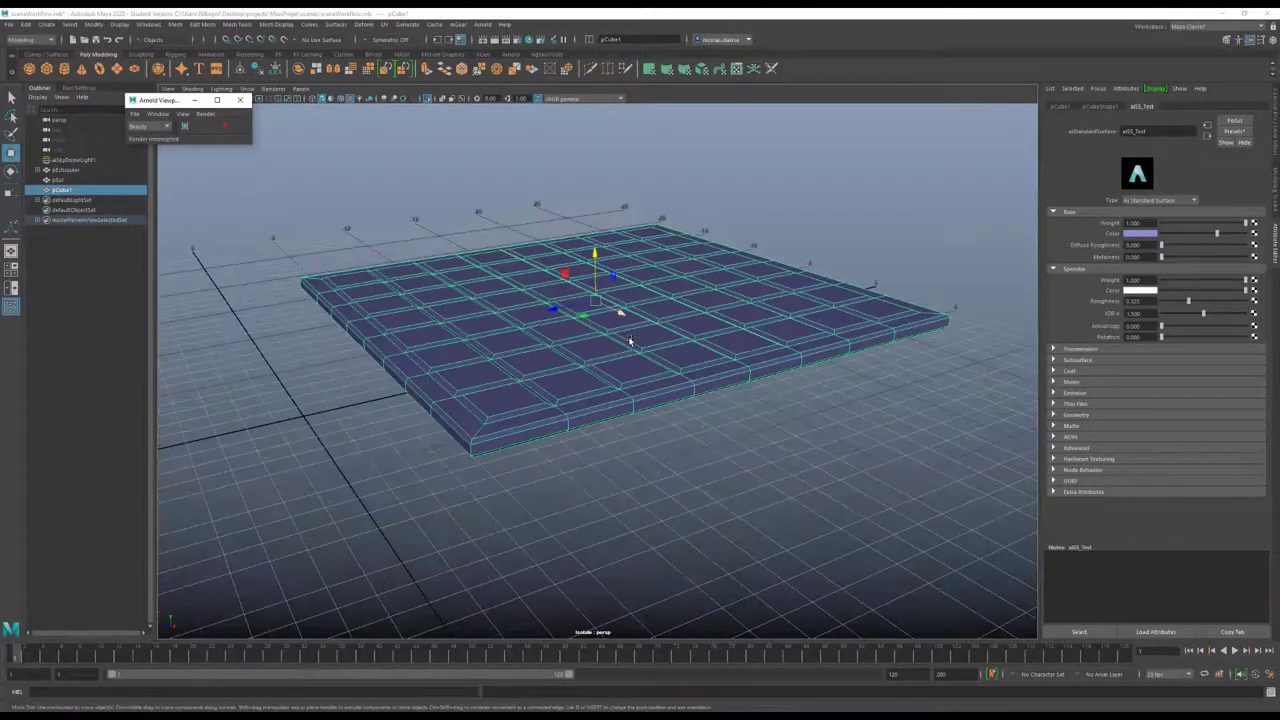
{"action": "scroll", "coordinate": [629, 341], "scroll_direction": "up", "scroll_amount": 2}
{"action": "scroll", "coordinate": [635, 340], "scroll_direction": "up", "scroll_amount": 2}
{"action": "scroll", "coordinate": [641, 338], "scroll_direction": "up", "scroll_amount": 3}
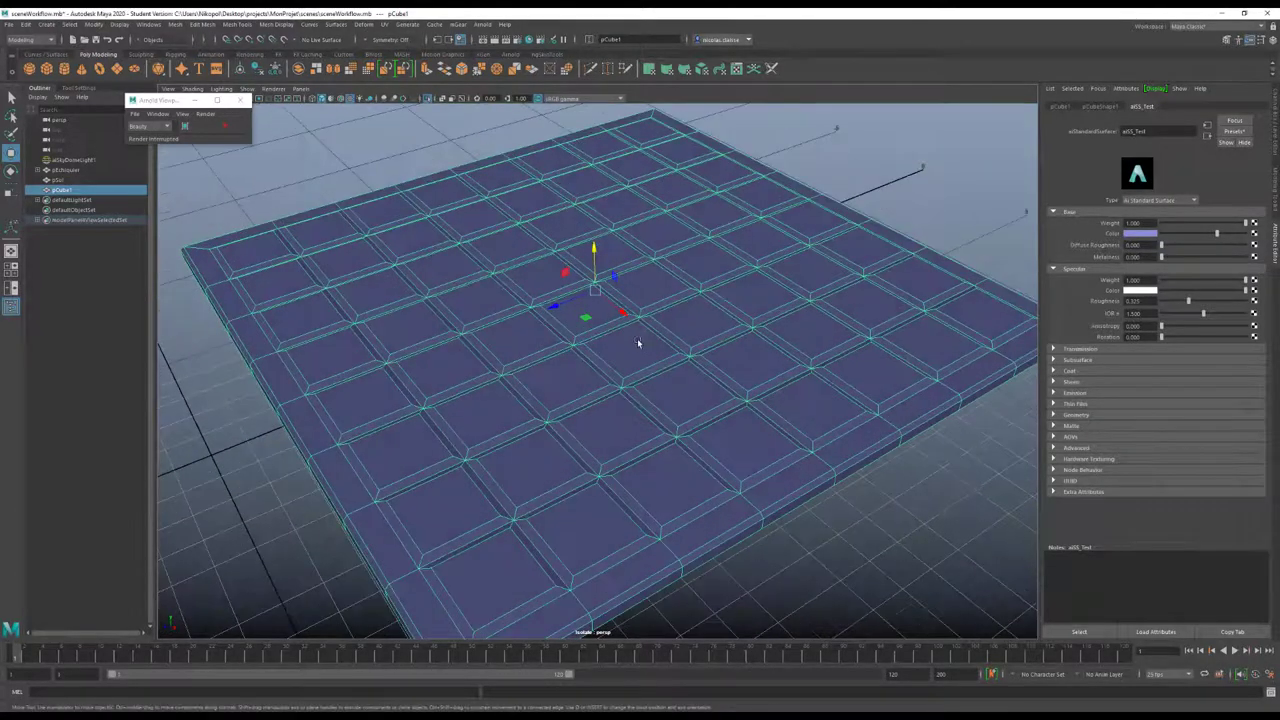
{"action": "right_click_drag", "start_coordinate": [637, 338], "coordinate": [640, 368]}
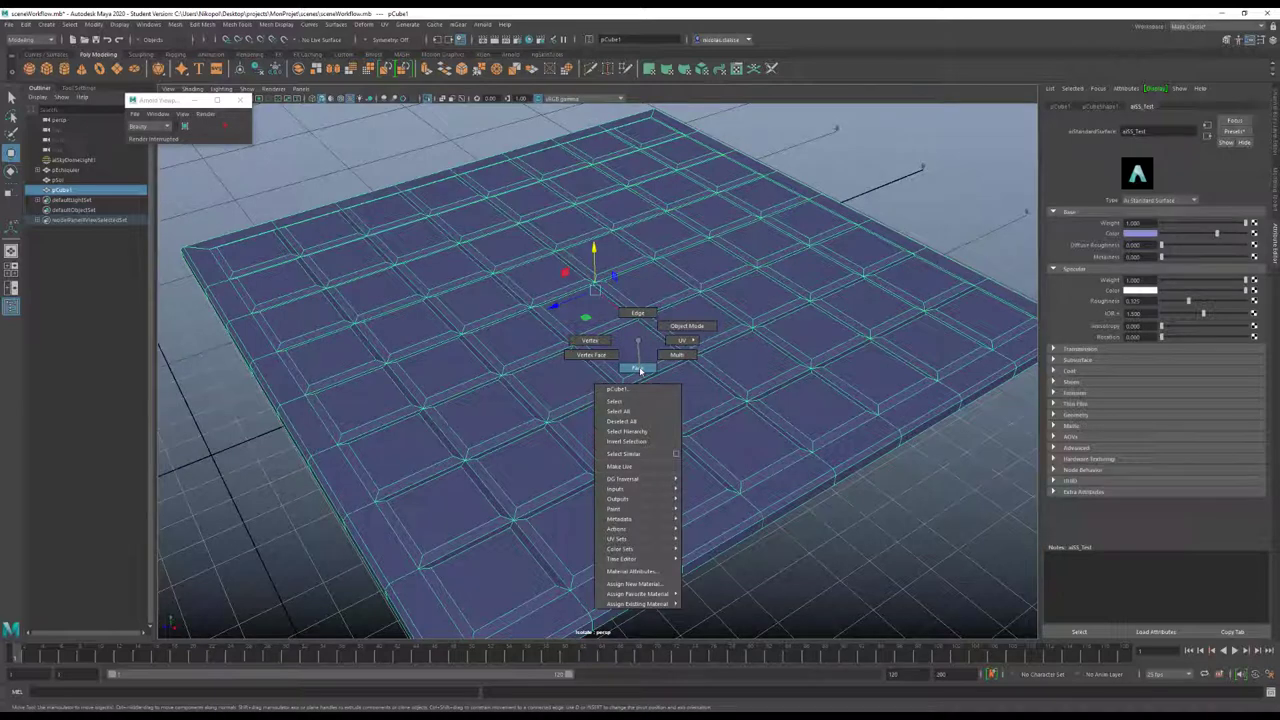
{"action": "left_click", "coordinate": [630, 348]}
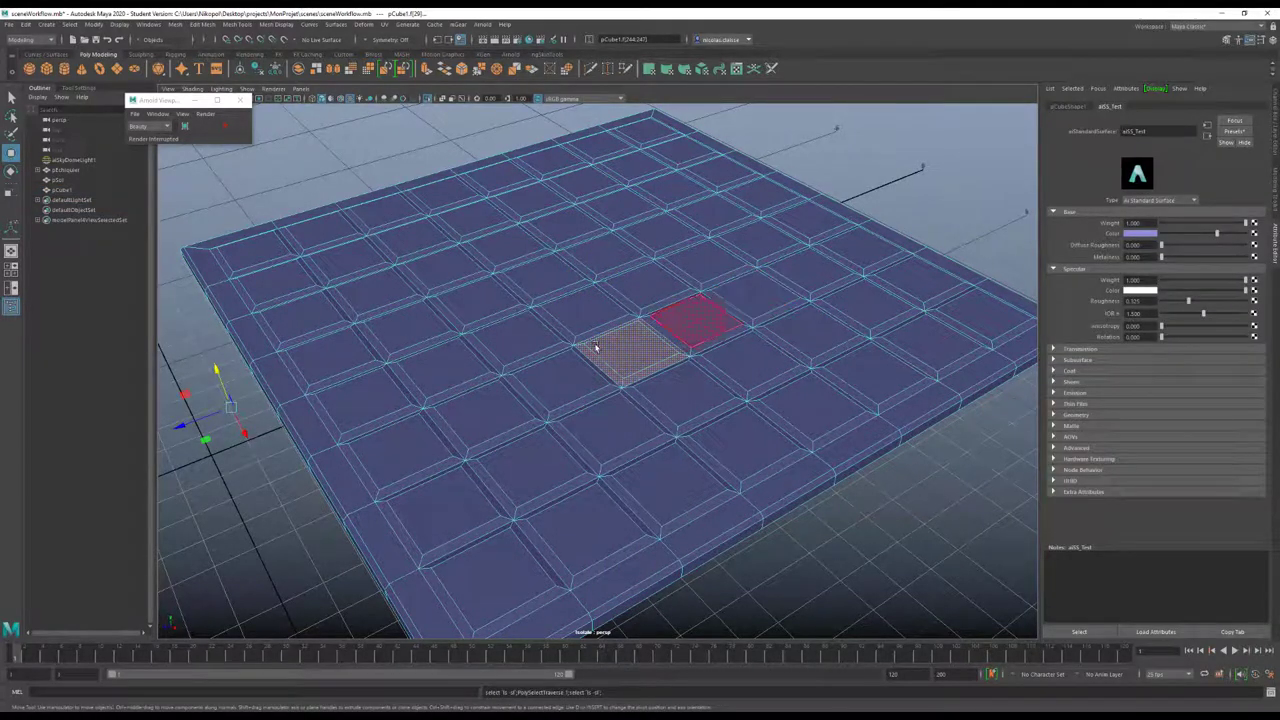
{"action": "right_click_drag", "start_coordinate": [623, 347], "coordinate": [641, 588]}
{"action": "mouse_move", "coordinate": [620, 608]}
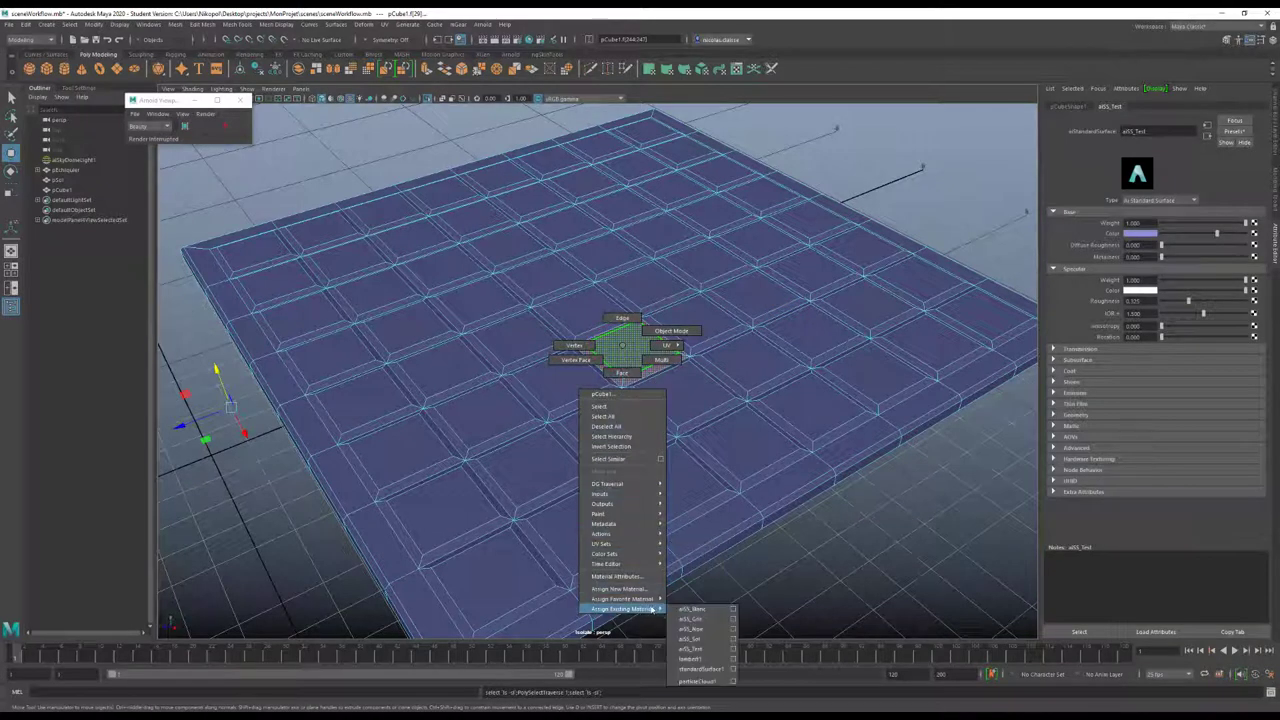
{"action": "left_click", "coordinate": [687, 609]}
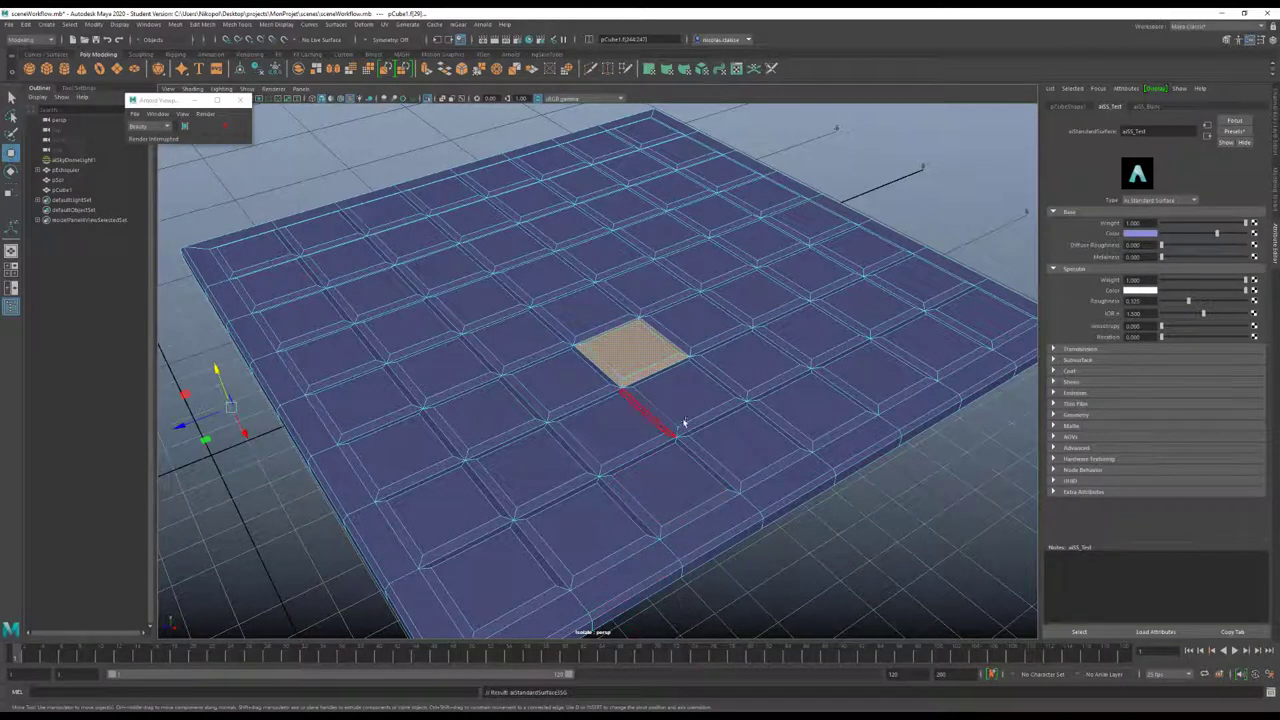
Give four more squares the light material via Assign Favorite Material
{"action": "left_click", "coordinate": [743, 363]}
{"action": "left_click", "coordinate": [600, 434], "text": "shift"}
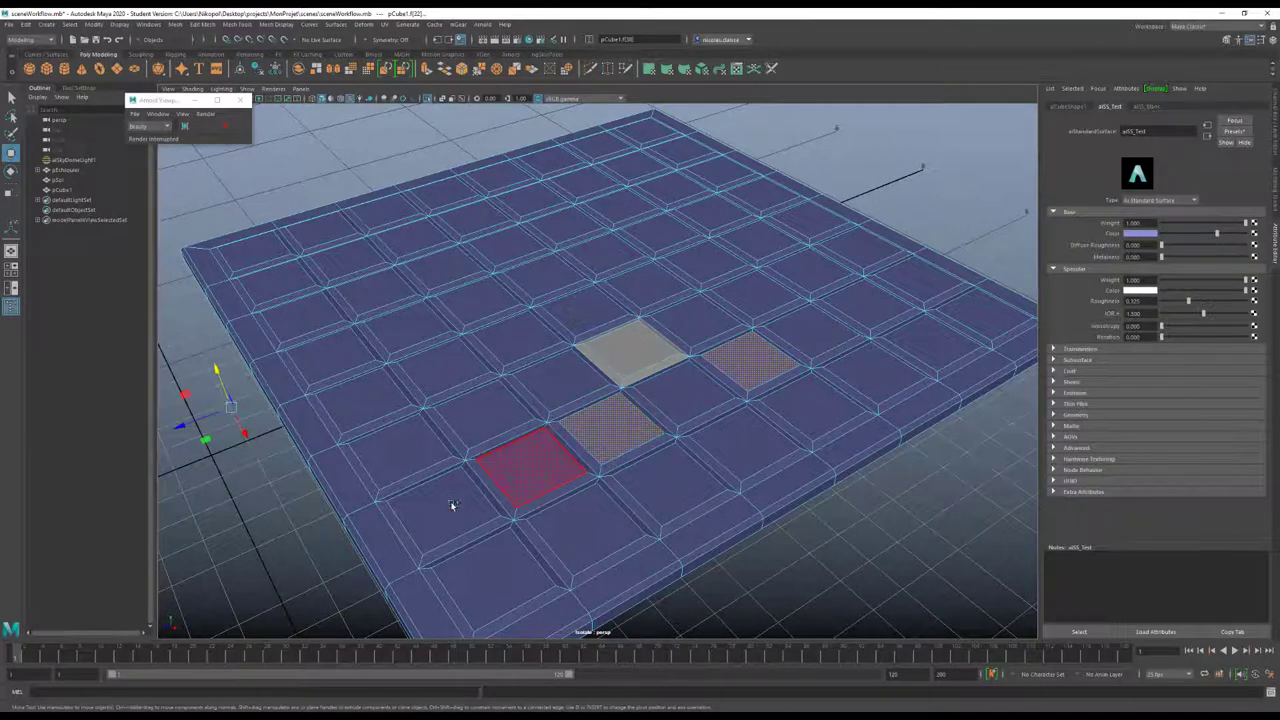
{"action": "left_click", "coordinate": [450, 505], "text": "shift"}
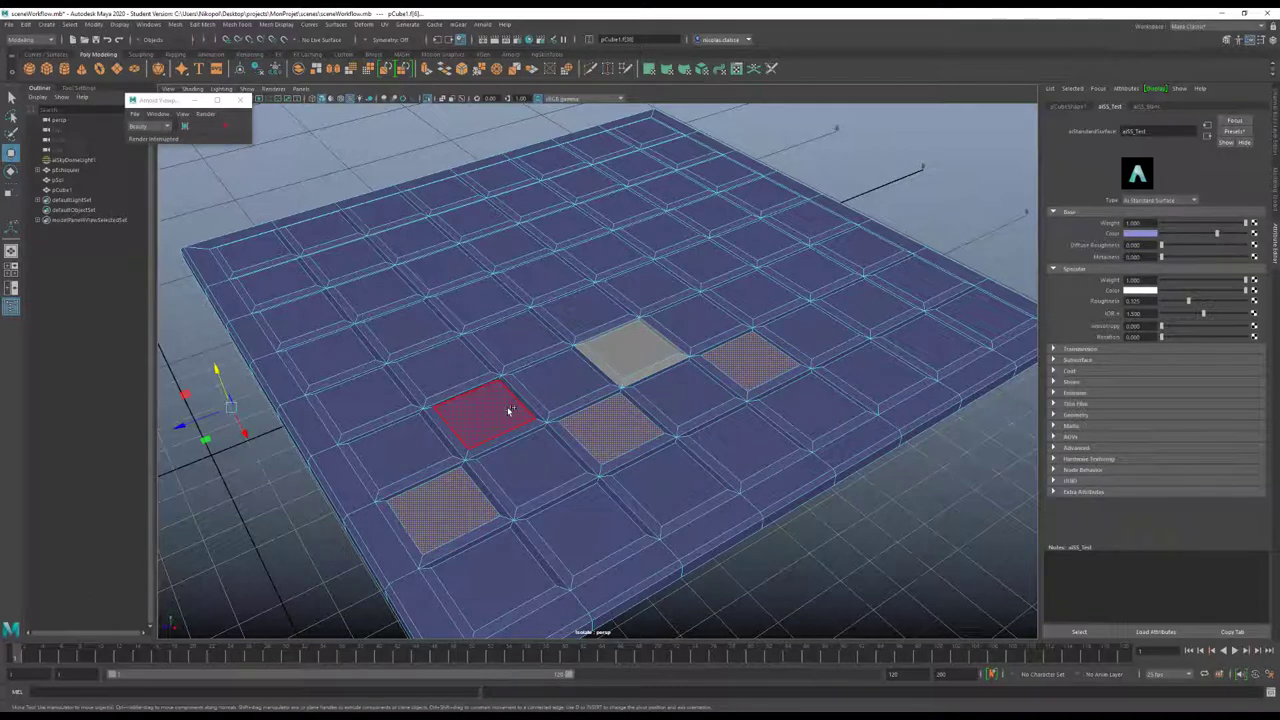
{"action": "left_click", "coordinate": [519, 344], "text": "shift"}
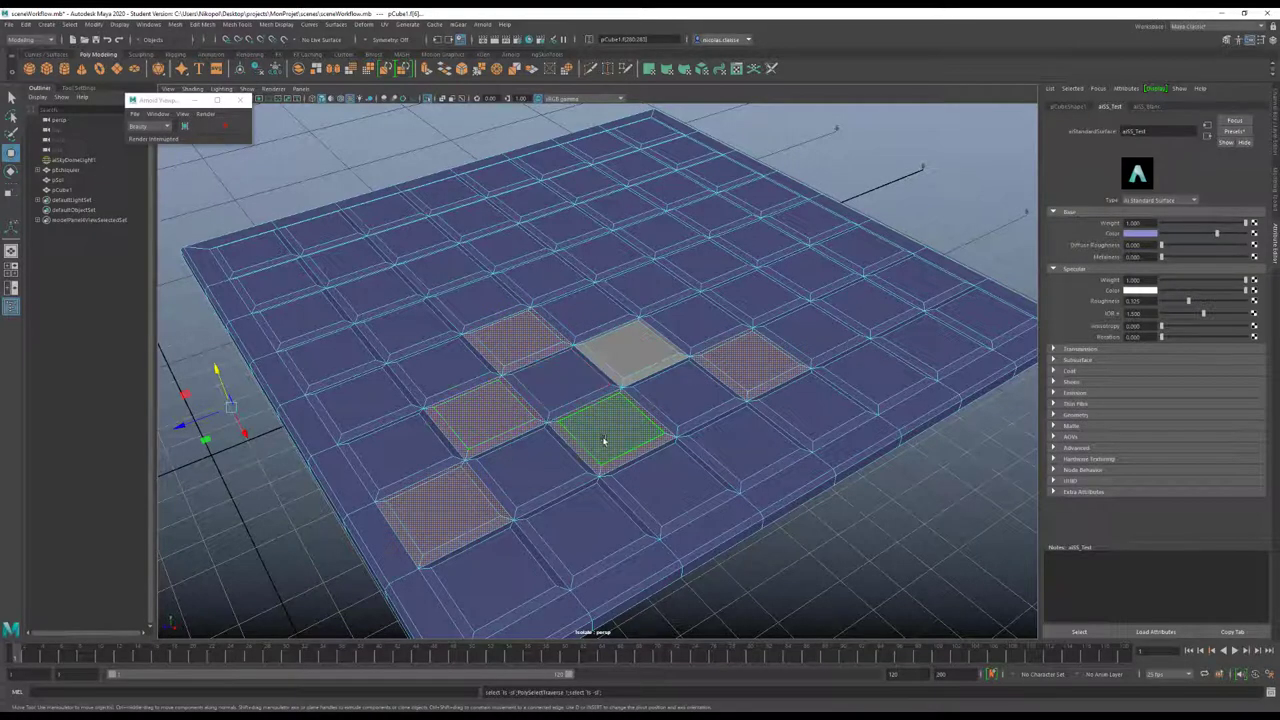
{"action": "right_click_drag", "start_coordinate": [600, 438], "coordinate": [612, 641]}
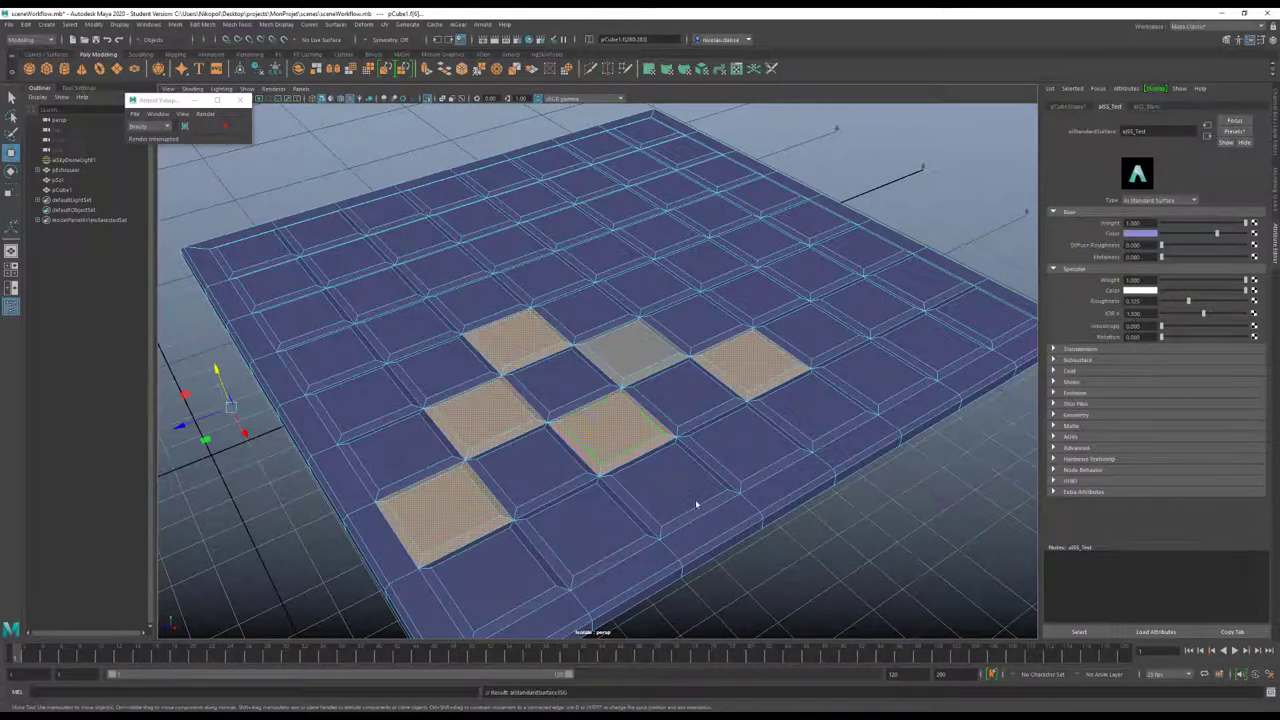
Give four alternate squares the dark brown material, then delete pCube1
{"action": "left_click", "coordinate": [545, 395]}
{"action": "left_click", "coordinate": [535, 462], "text": "shift"}
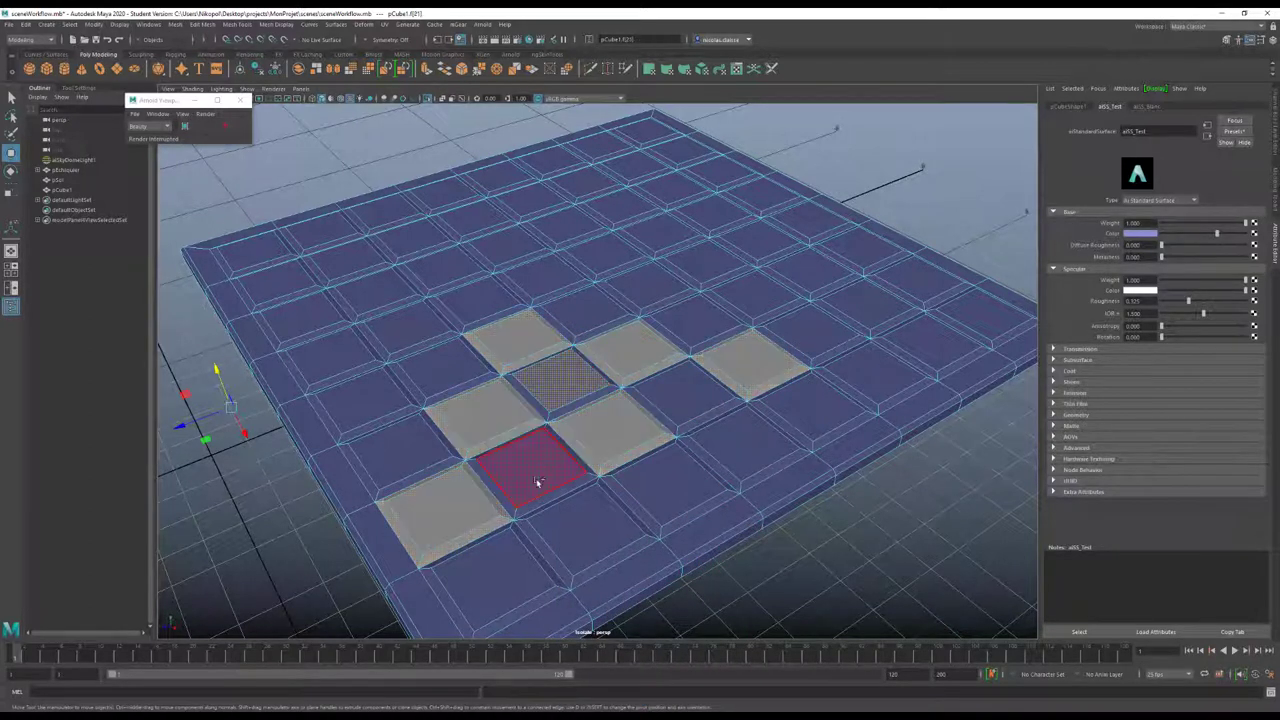
{"action": "left_click", "coordinate": [690, 398], "text": "shift"}
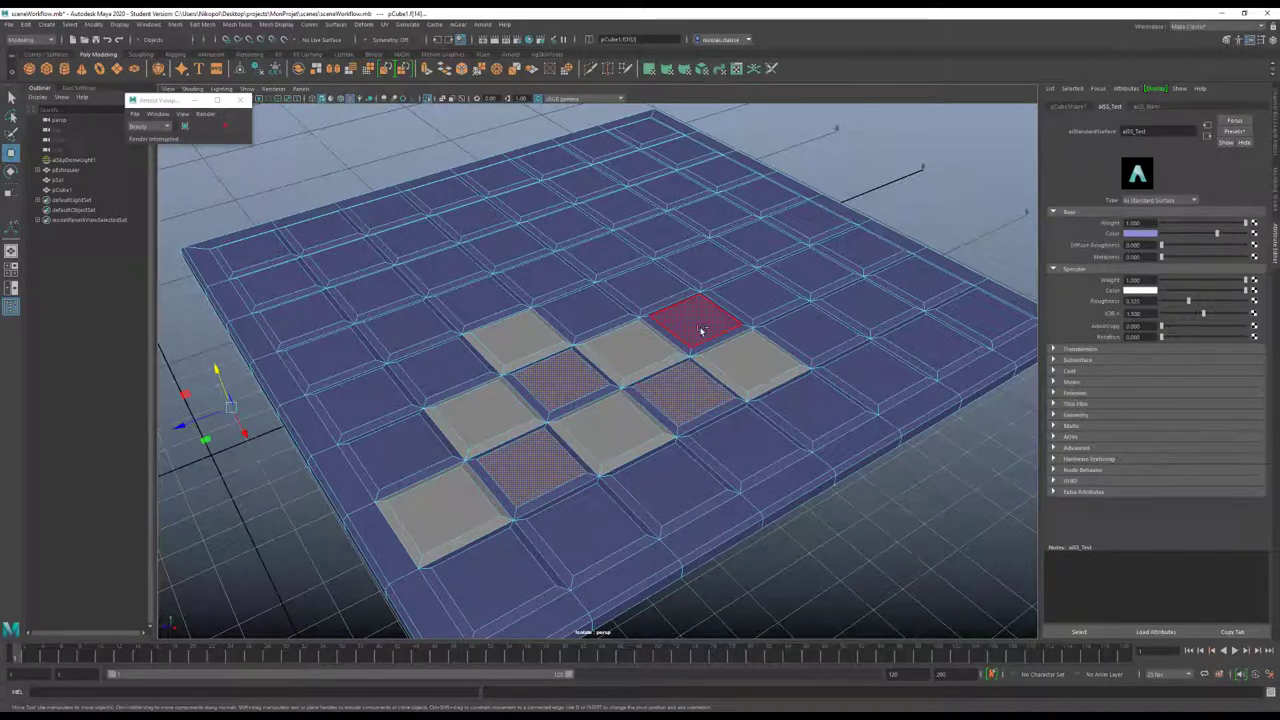
{"action": "left_click", "coordinate": [700, 330], "text": "shift"}
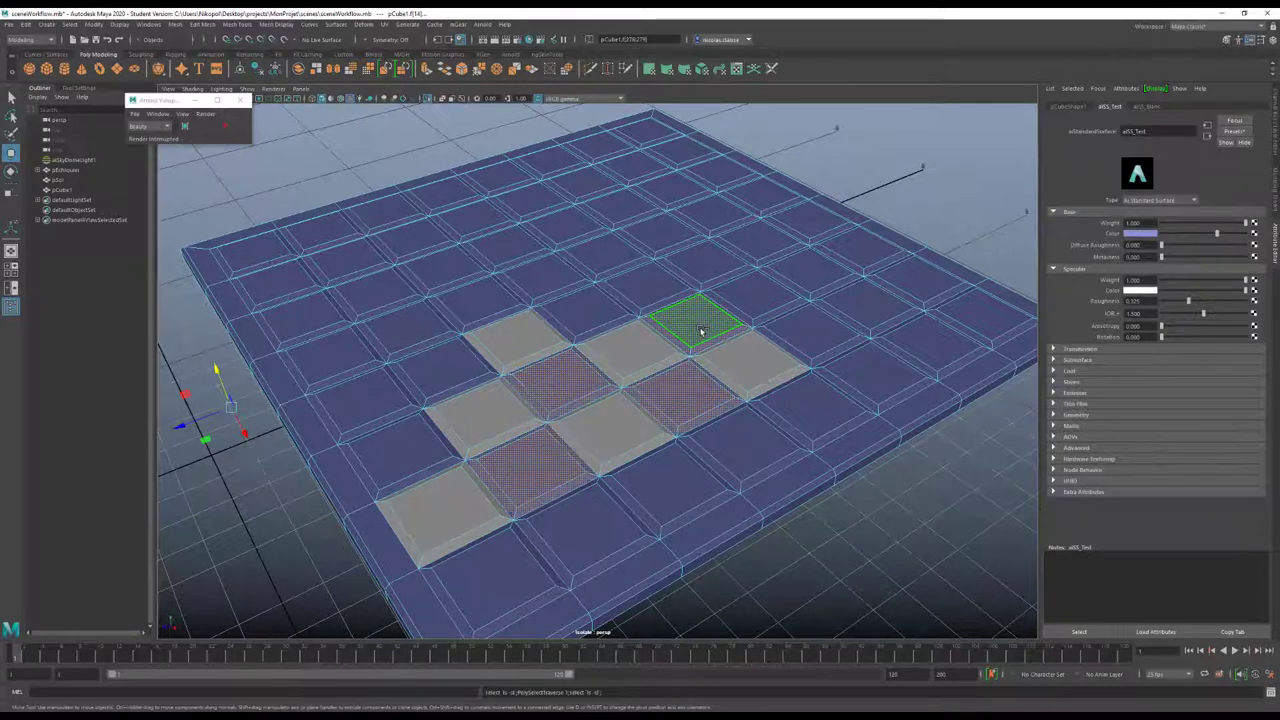
{"action": "mouse_move", "coordinate": [700, 330]}
{"action": "right_mouse_down"}
{"action": "mouse_move", "coordinate": [733, 582]}
{"action": "mouse_move", "coordinate": [763, 613]}
{"action": "right_mouse_up"}
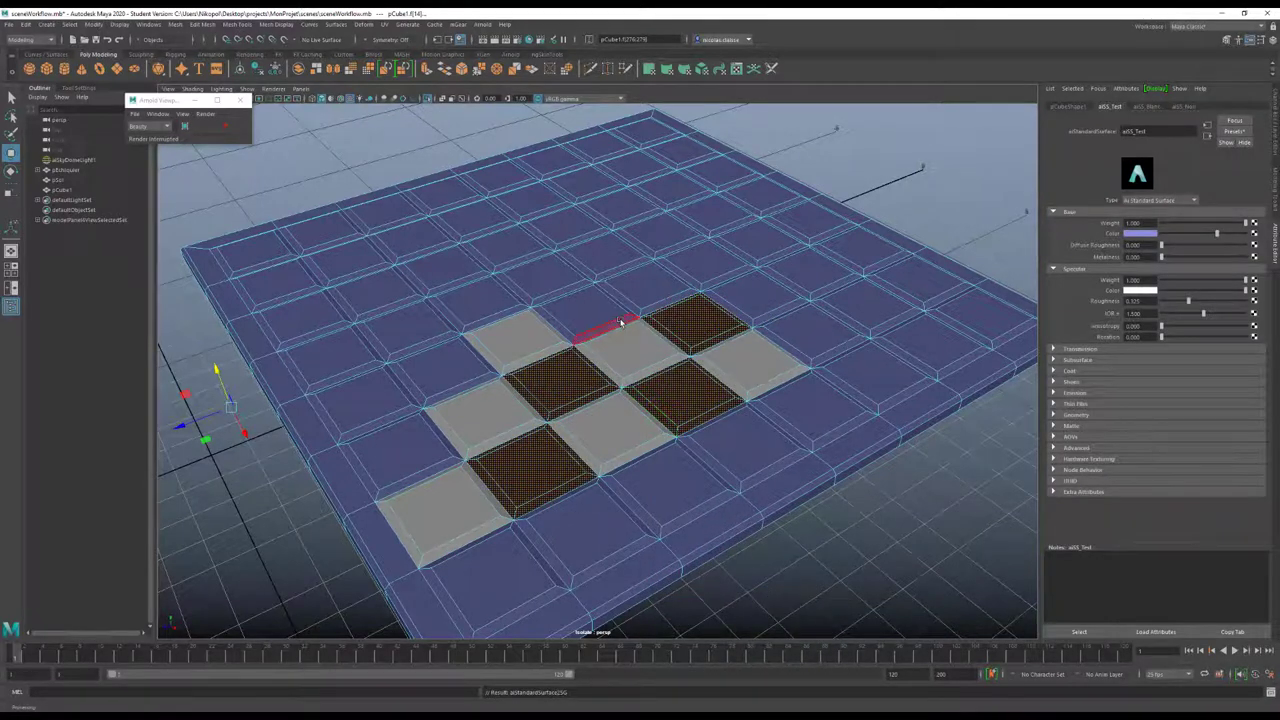
{"action": "mouse_move", "coordinate": [620, 320]}
{"action": "right_mouse_down"}
{"action": "mouse_move", "coordinate": [632, 277]}
{"action": "mouse_move", "coordinate": [670, 305]}
{"action": "right_mouse_up"}
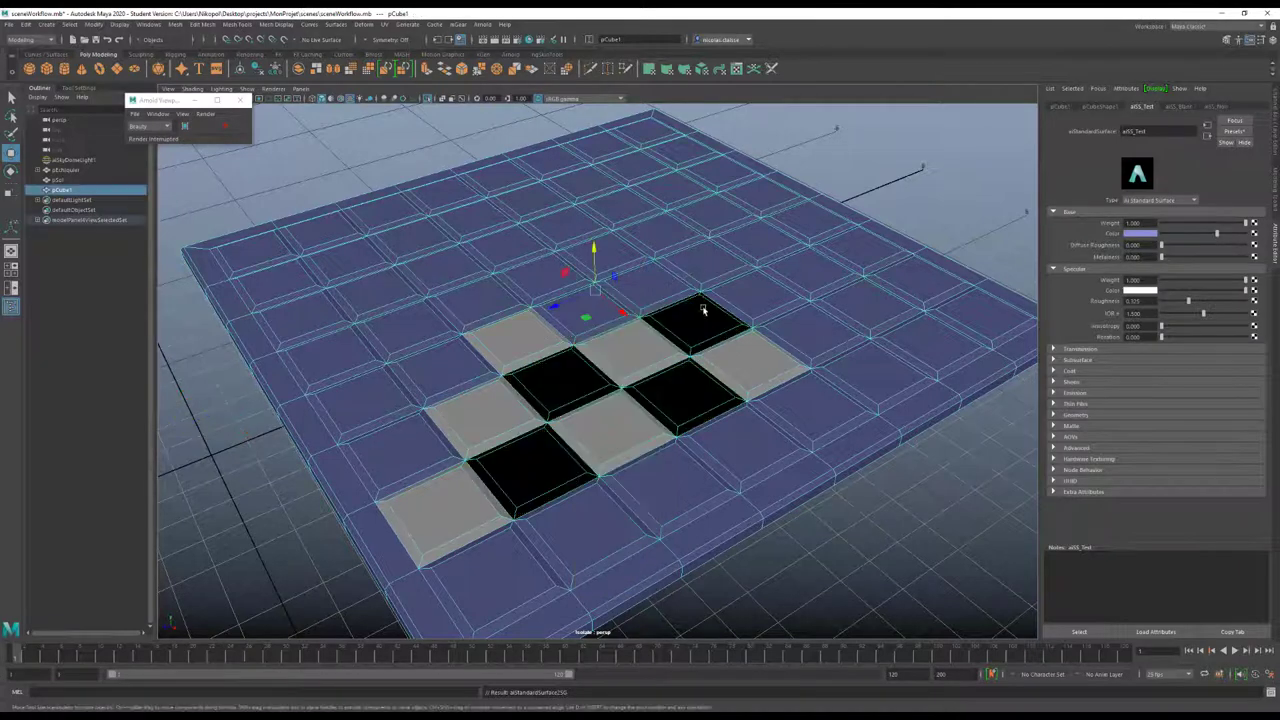
{"action": "scroll", "coordinate": [738, 405], "scroll_direction": "down", "scroll_amount": 5}
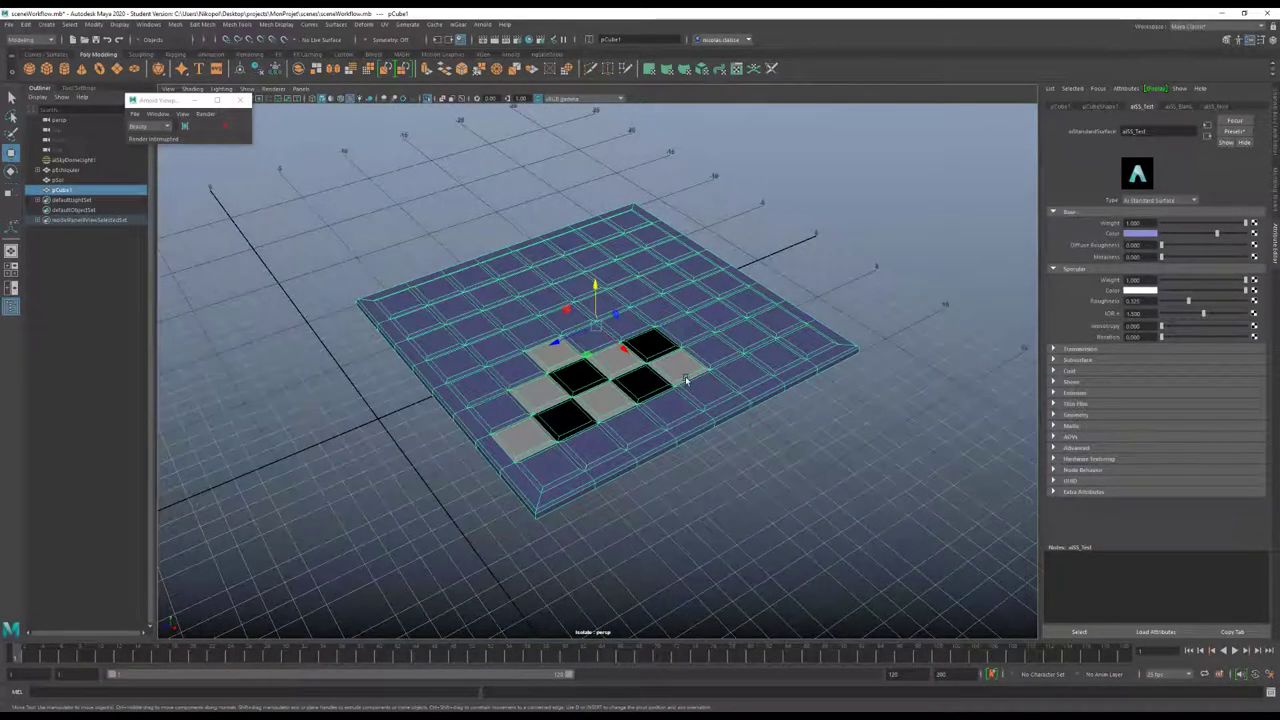
{"action": "key", "text": "Delete"}
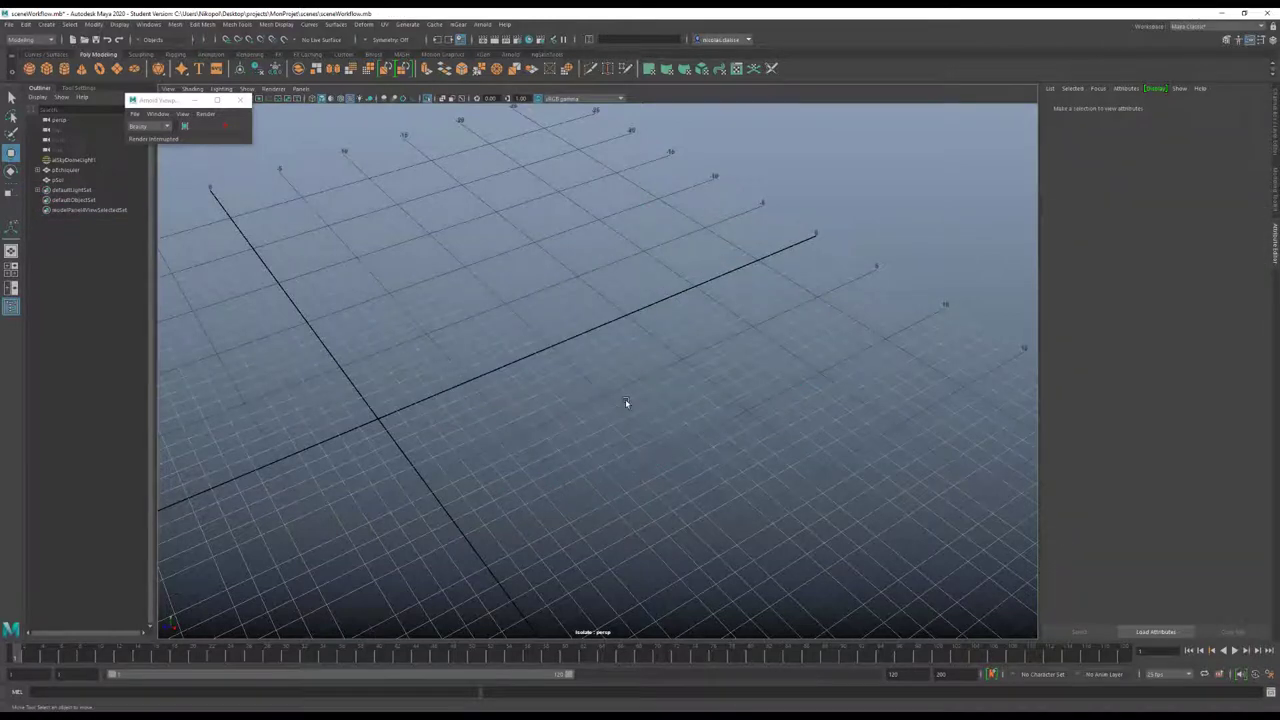
Turn off Isolate Select, map a Checker texture to pSol's Color, and lighten Color 2
{"action": "right_click", "coordinate": [630, 396], "text": "shift"}
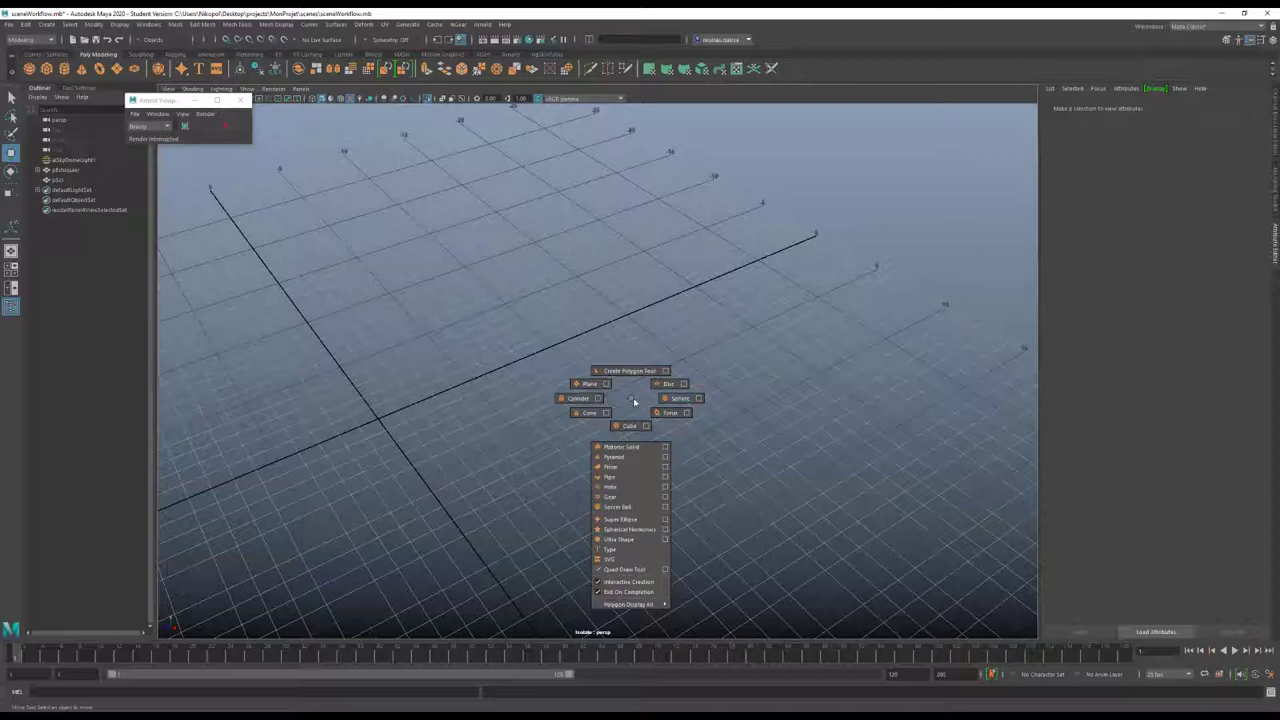
{"action": "right_click_drag", "start_coordinate": [668, 400], "coordinate": [632, 398], "text": "shift"}
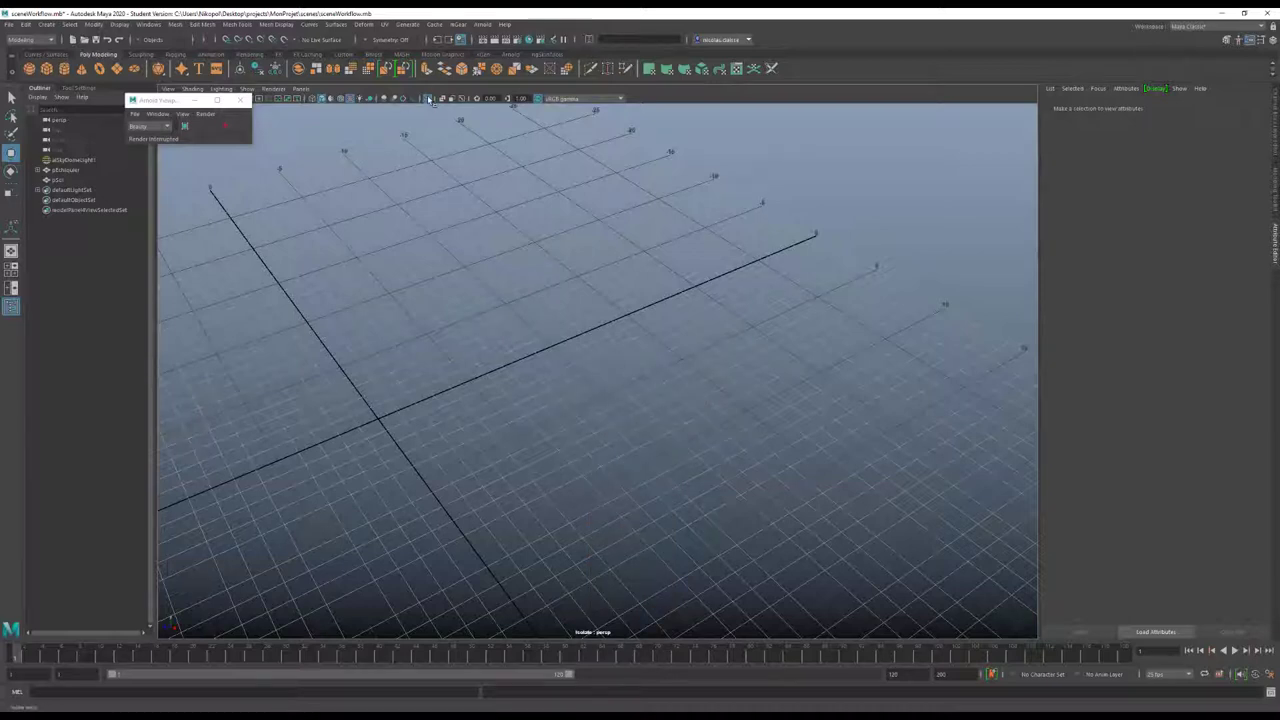
{"action": "left_click", "coordinate": [429, 99]}
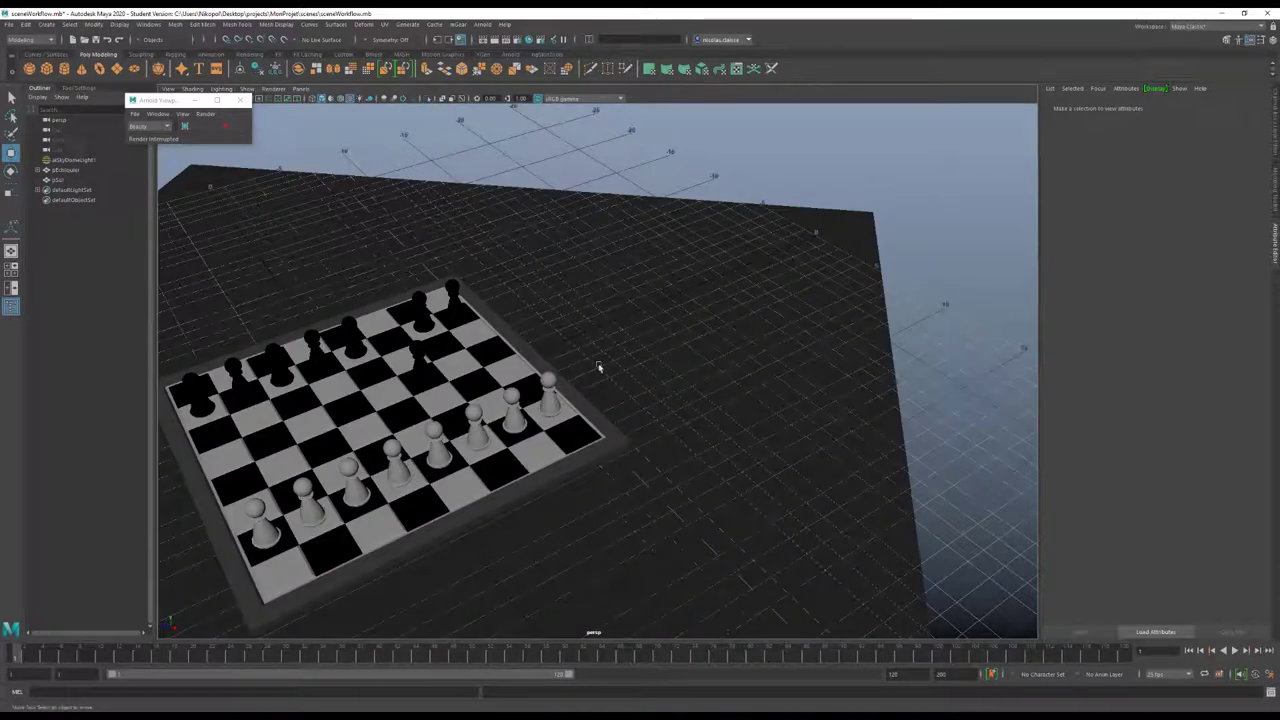
{"action": "left_click", "coordinate": [642, 349]}
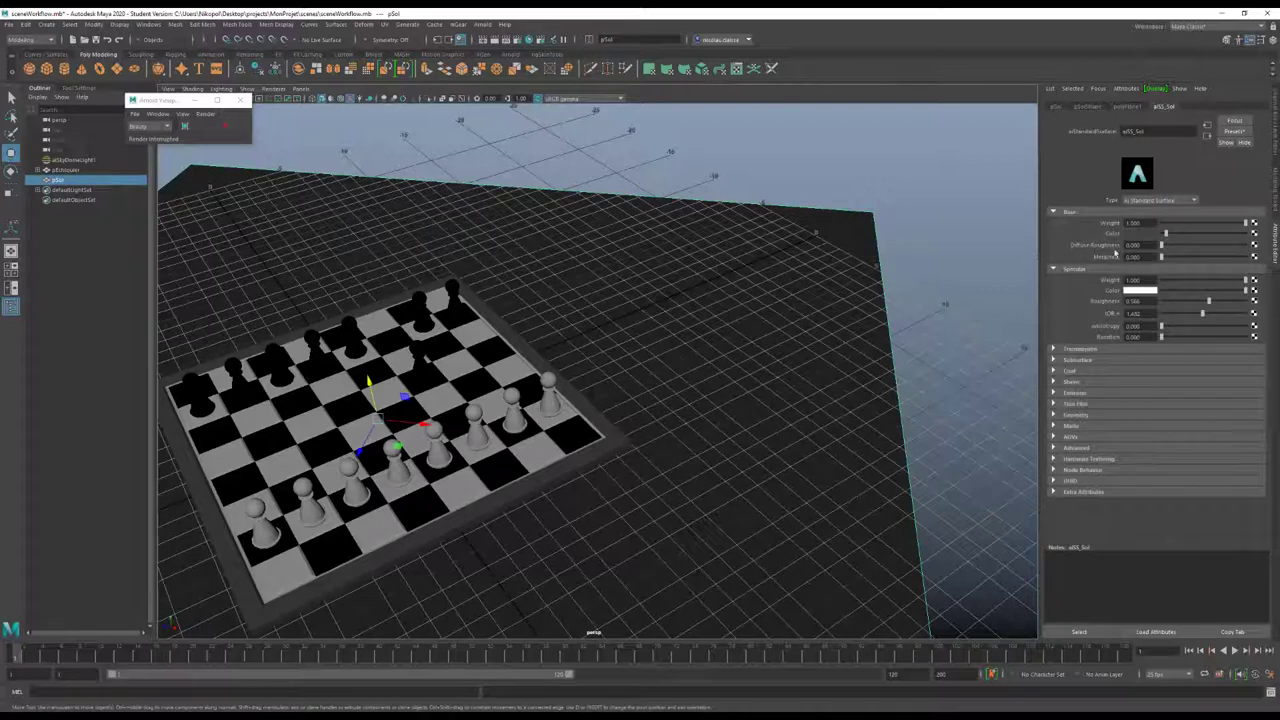
{"action": "left_click", "coordinate": [1254, 233]}
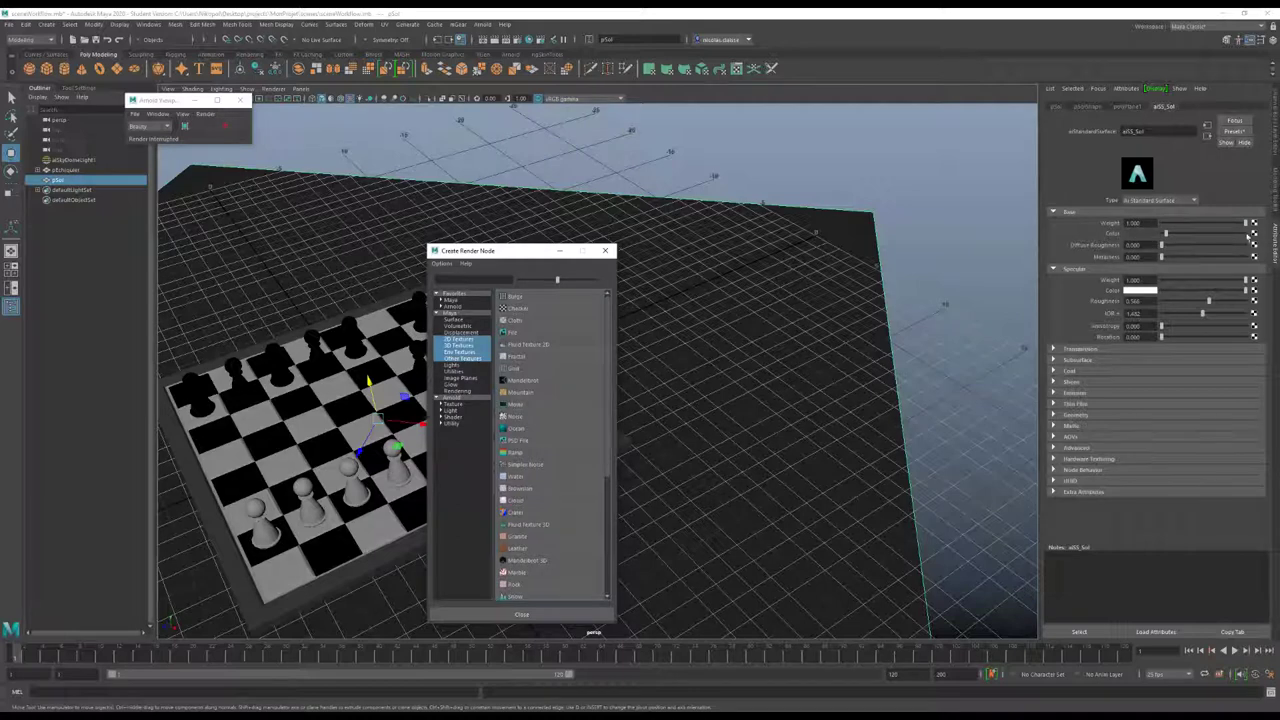
{"action": "left_click", "coordinate": [558, 310]}
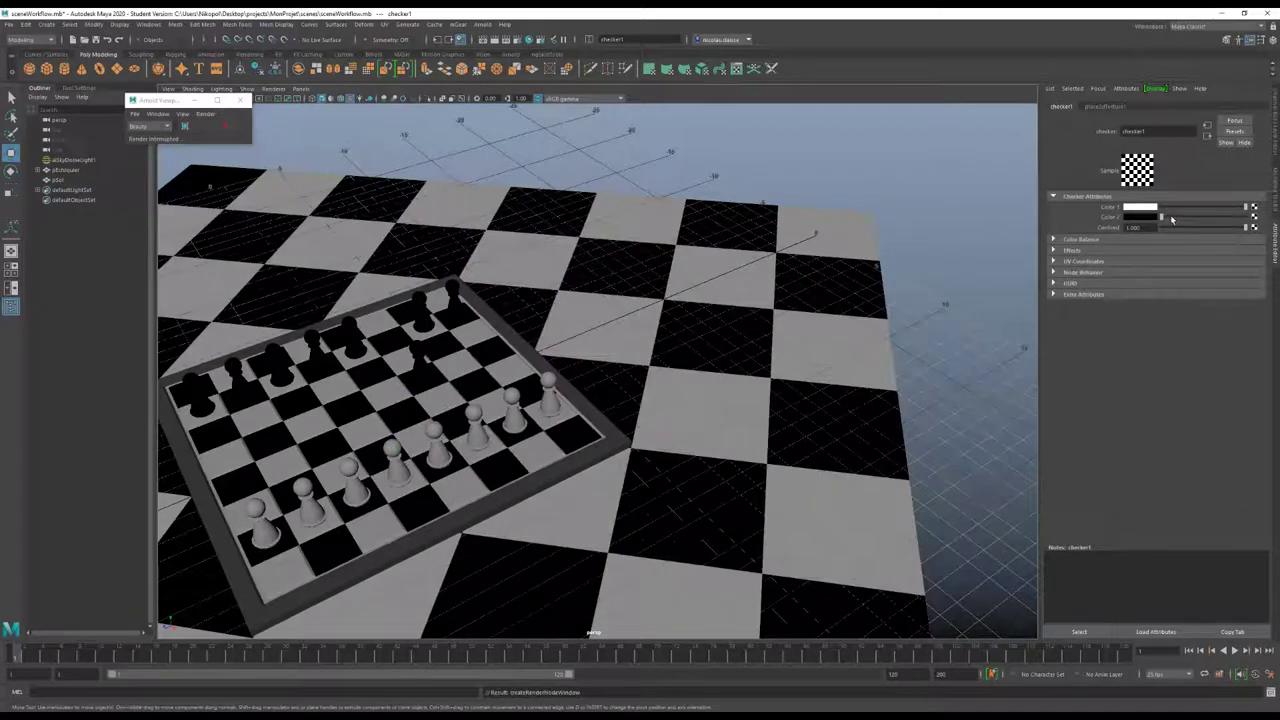
{"action": "left_click_drag", "start_coordinate": [1172, 219], "coordinate": [1221, 208]}
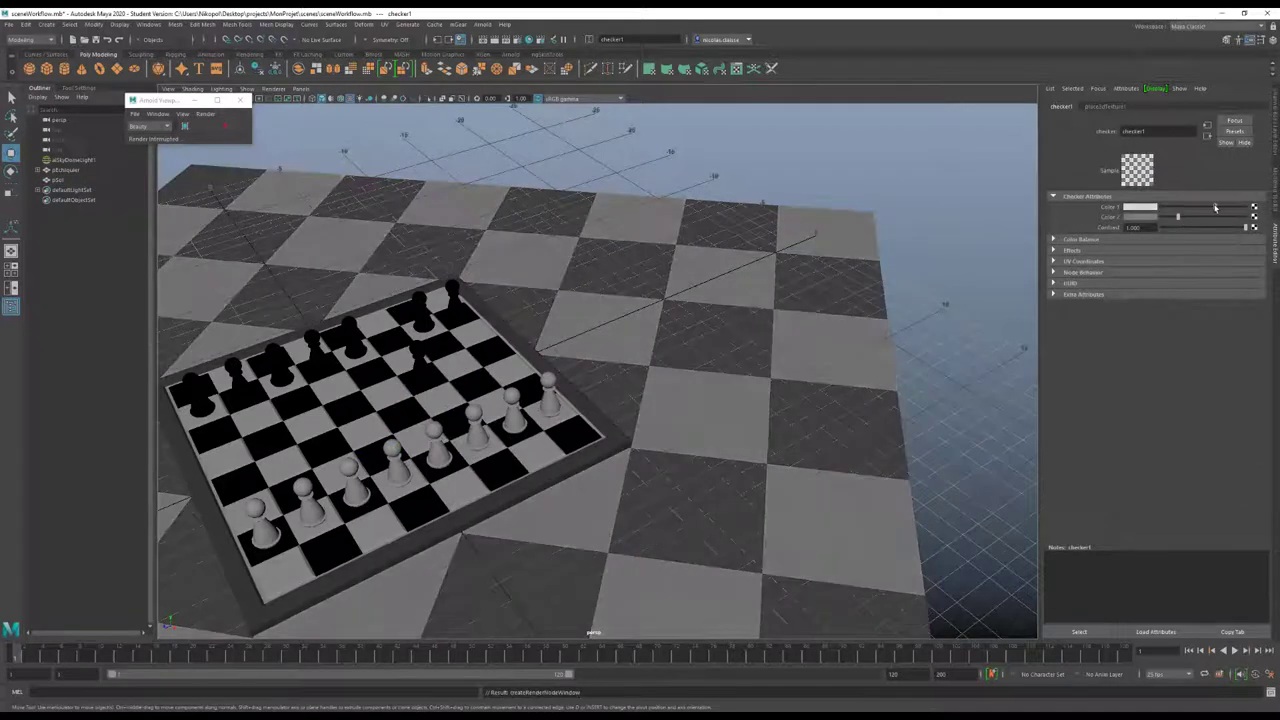
Set place2dTexture1 Repeat UV to 50 and 1
{"action": "left_click", "coordinate": [1100, 106]}
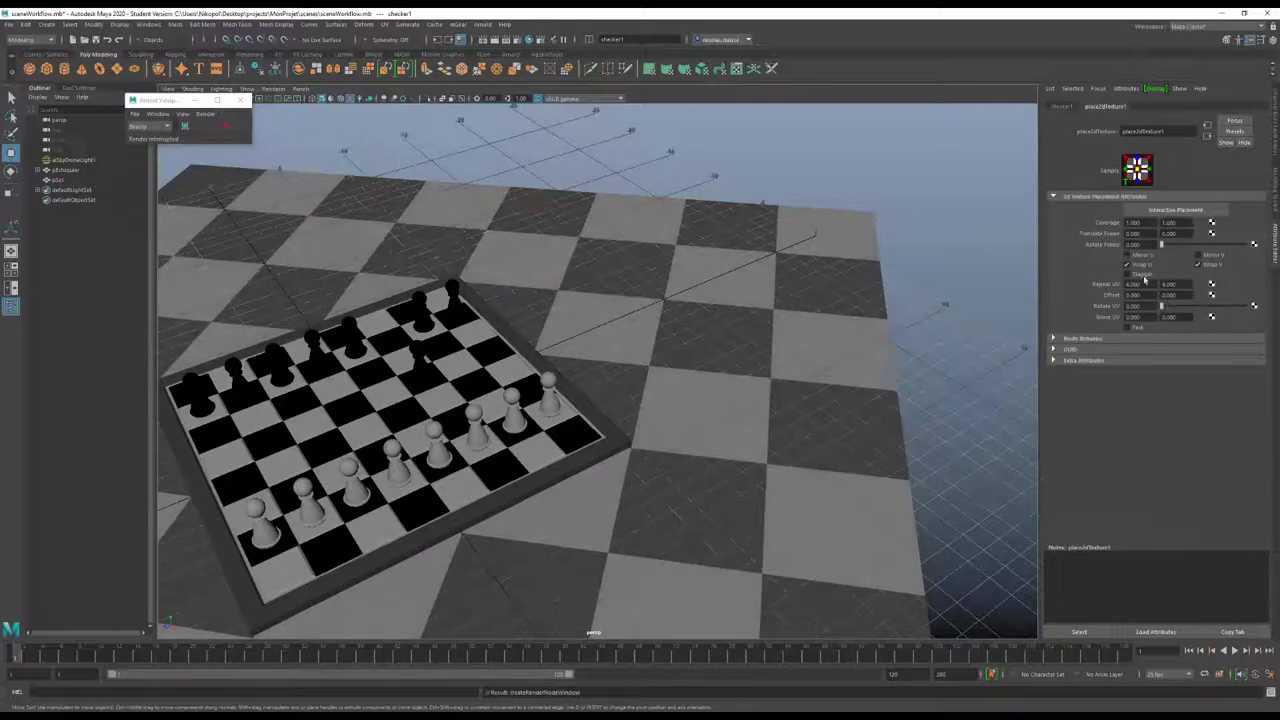
{"action": "double_click", "coordinate": [1133, 284]}
{"action": "key", "text": "Tab"}
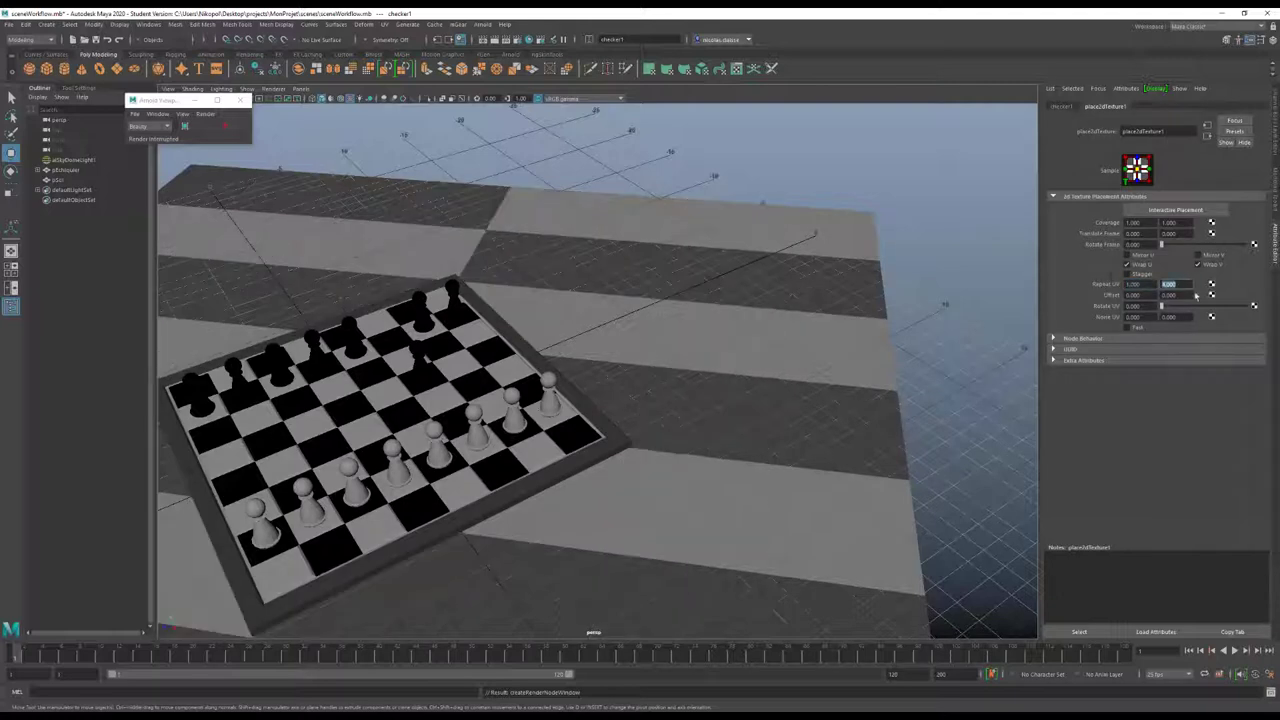
{"action": "key", "text": "Return"}
{"action": "scroll", "coordinate": [807, 327], "scroll_direction": "down", "scroll_amount": 2}
{"action": "scroll", "coordinate": [741, 326], "scroll_direction": "down", "scroll_amount": 3}
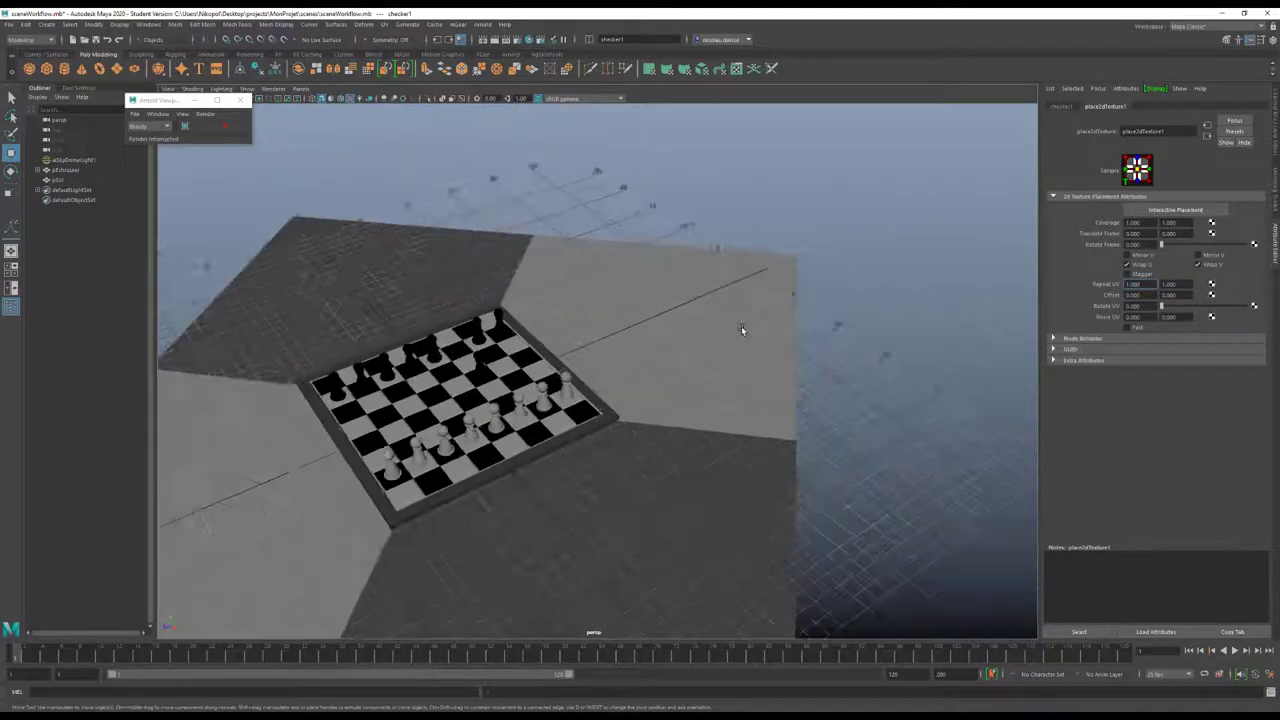
{"action": "scroll", "coordinate": [741, 326], "scroll_direction": "down", "scroll_amount": 3}
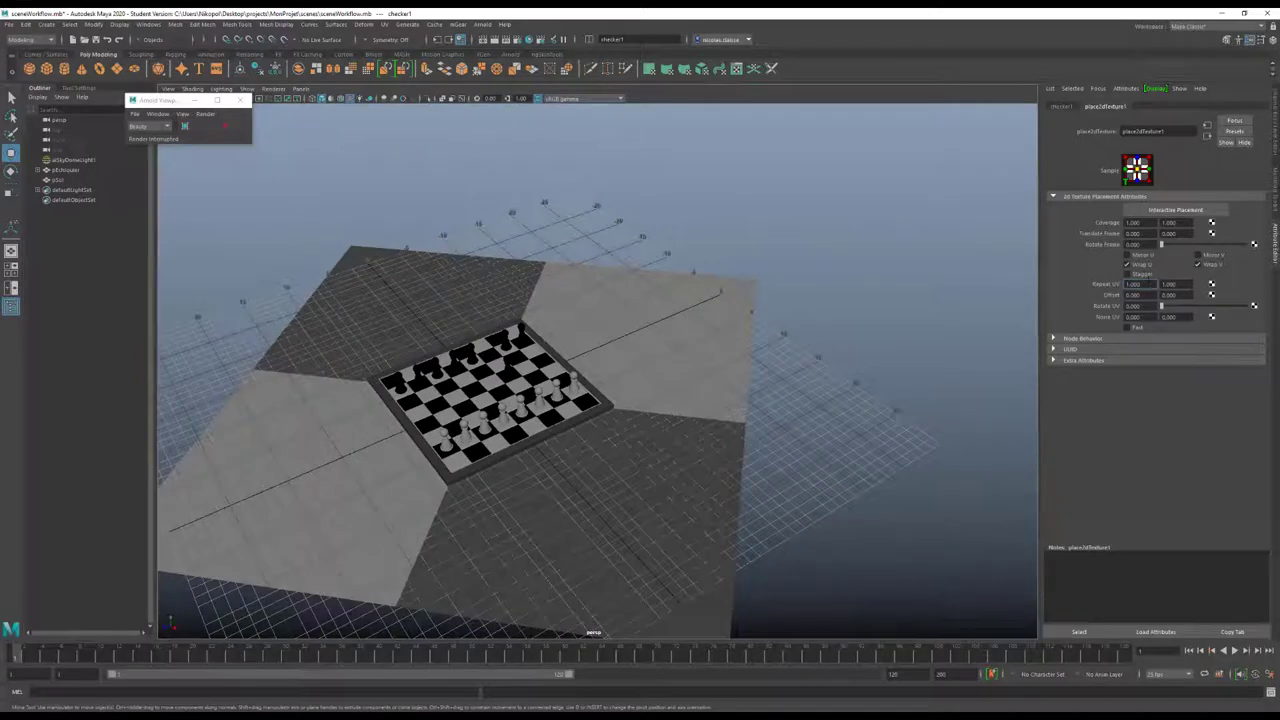
{"action": "type", "text": "50"}
{"action": "key", "text": "Tab"}
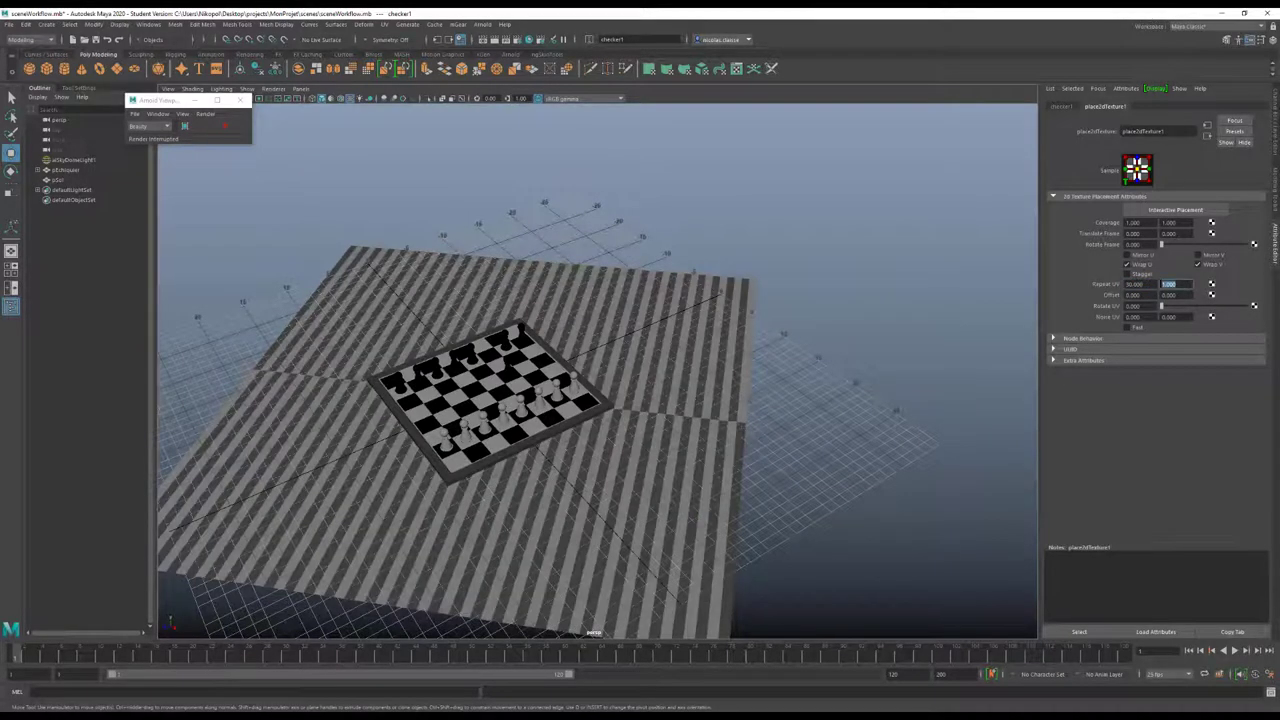
{"action": "type", "text": "50.000"}
{"action": "key", "text": "Return"}
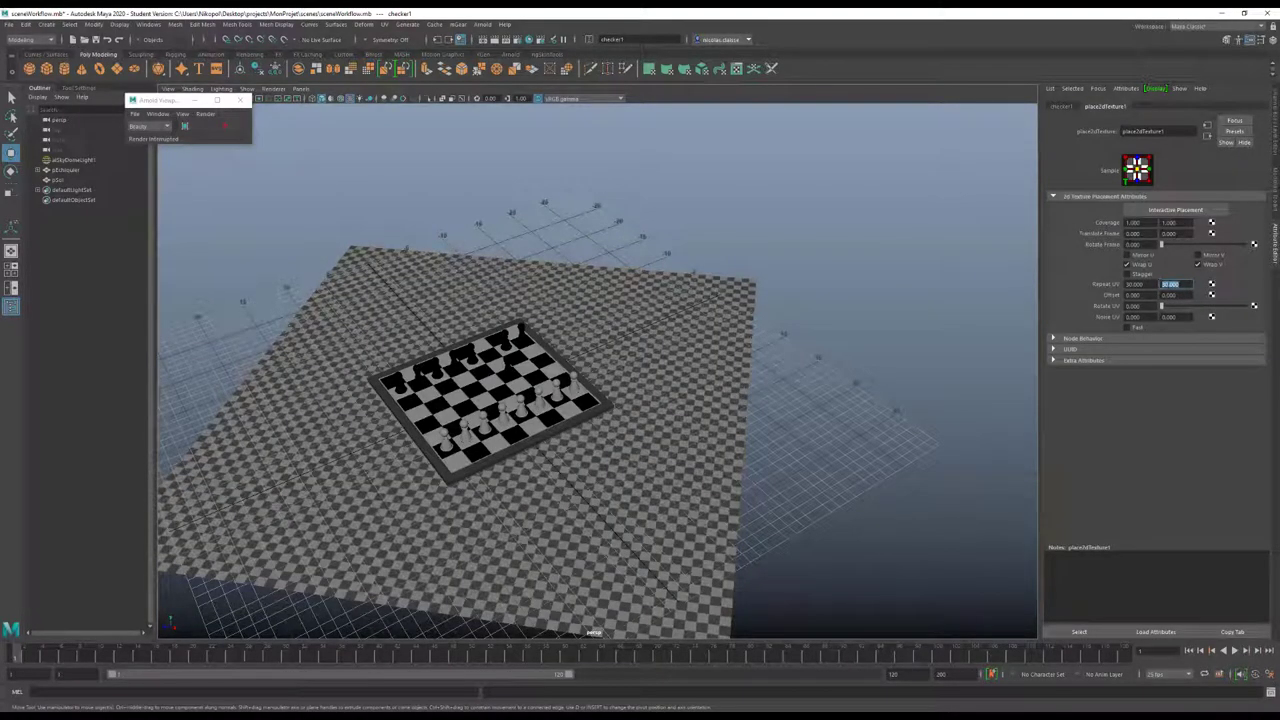
{"action": "type", "text": "1"}
{"action": "key", "text": "Return"}
{"action": "type", "text": "1"}
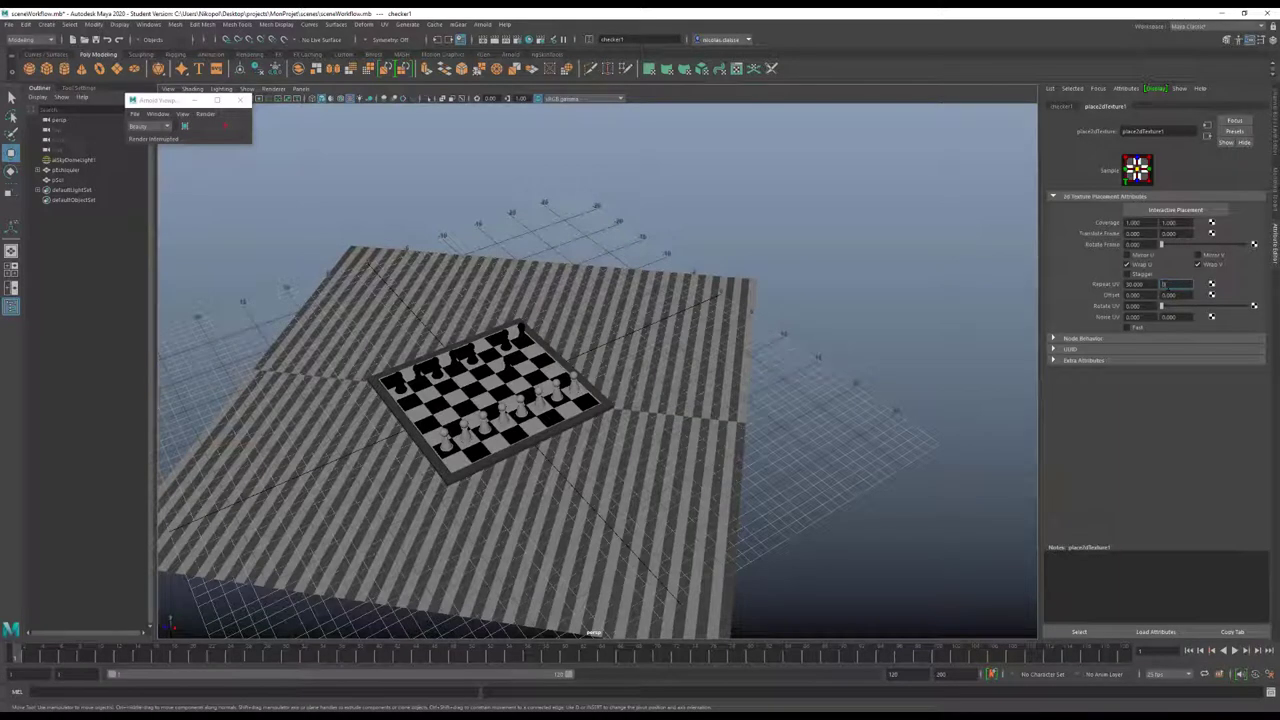
{"action": "key", "text": "Return"}
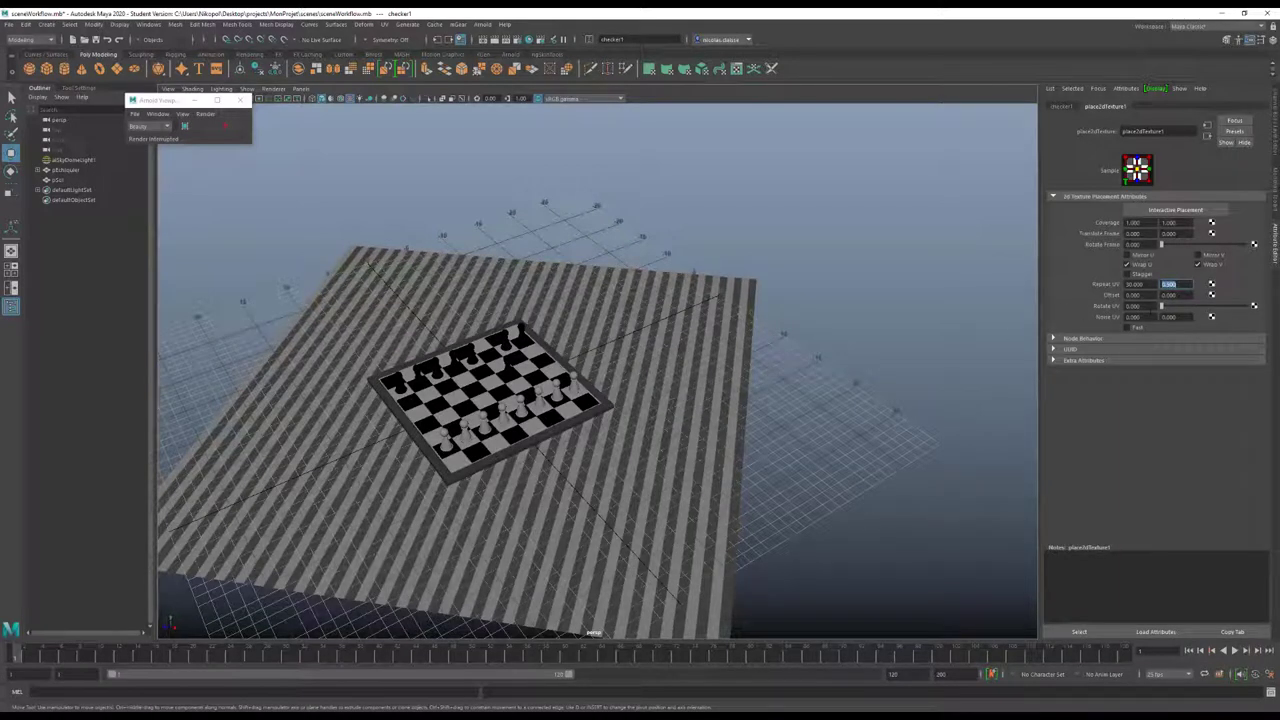
Set Noise UV to 0.1 so the stripes warp into marbled waves
{"action": "left_click", "coordinate": [1133, 316]}
{"action": "type", "text": "0.1"}
{"action": "key", "text": "Tab"}
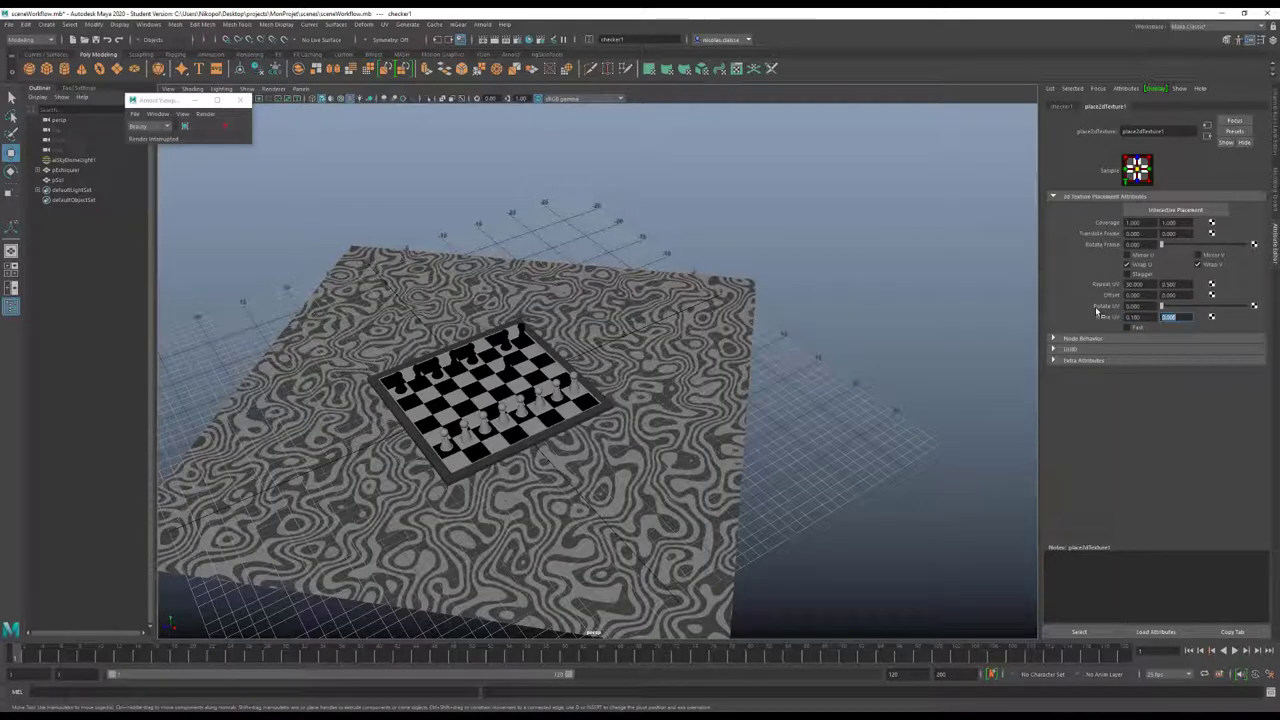
{"action": "mouse_move", "coordinate": [600, 507]}
{"action": "left_mouse_down", "text": "alt"}
{"action": "mouse_move", "coordinate": [590, 487]}
{"action": "mouse_move", "coordinate": [597, 518]}
{"action": "mouse_move", "coordinate": [735, 494]}
{"action": "left_mouse_up", "text": "alt"}
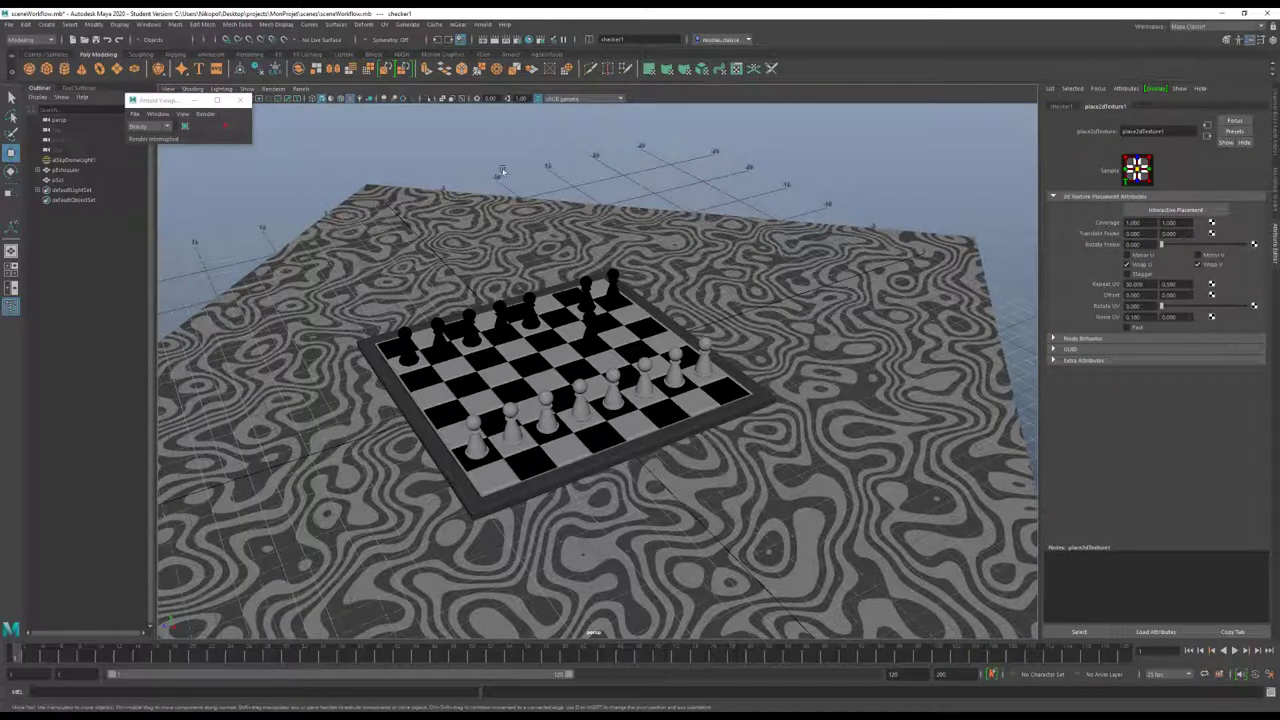
Close the Arnold RenderView and delete aiSkyDomeLight1 from the Outliner
{"action": "left_click", "coordinate": [226, 126]}
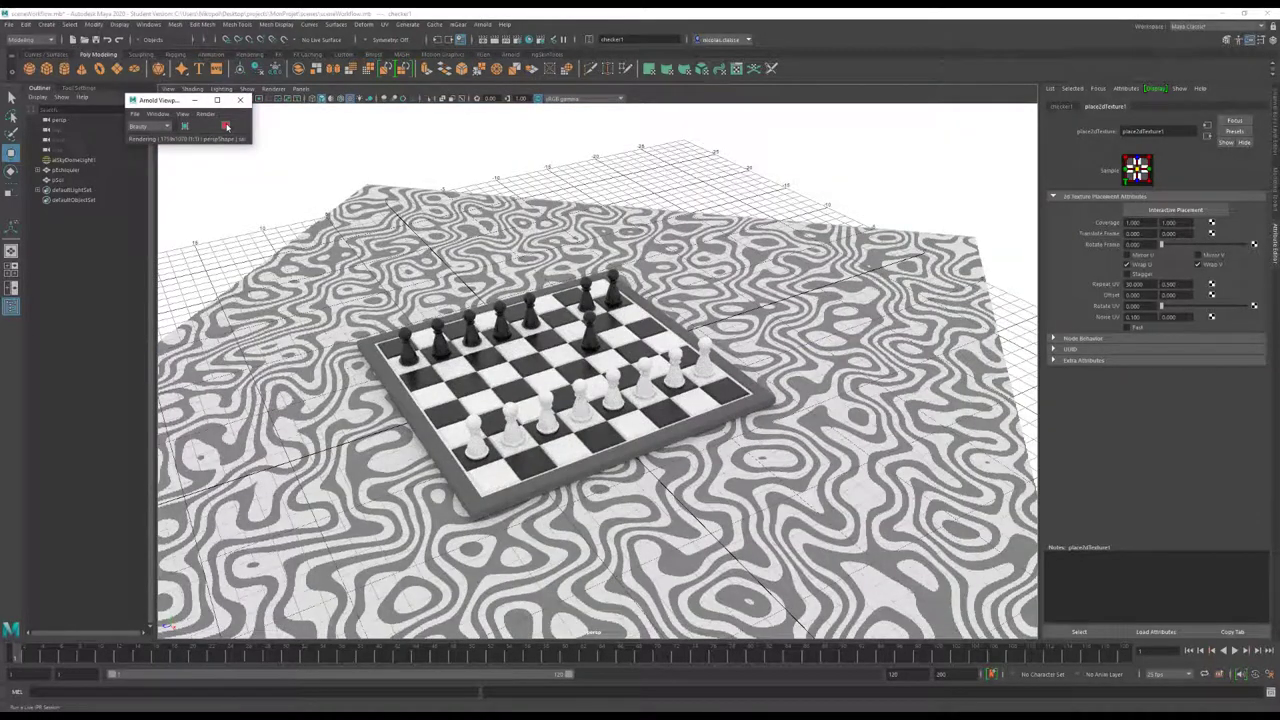
{"action": "left_click", "coordinate": [226, 126]}
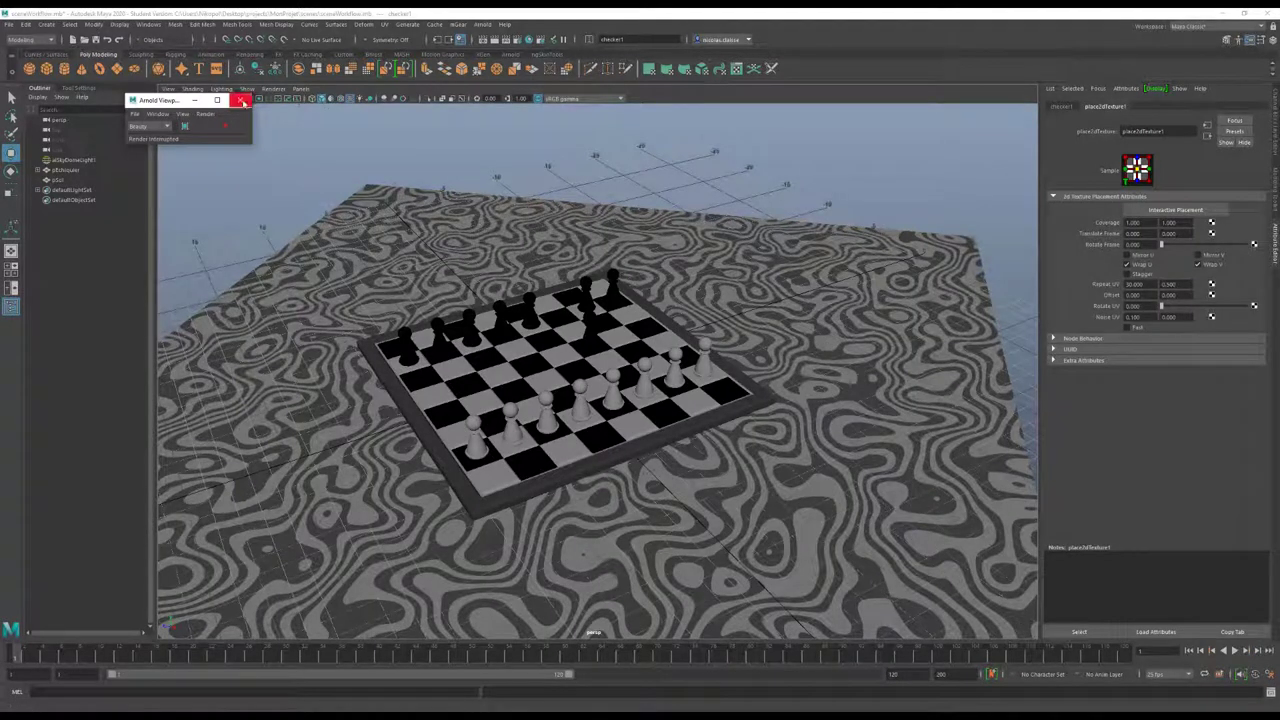
{"action": "left_click", "coordinate": [241, 101]}
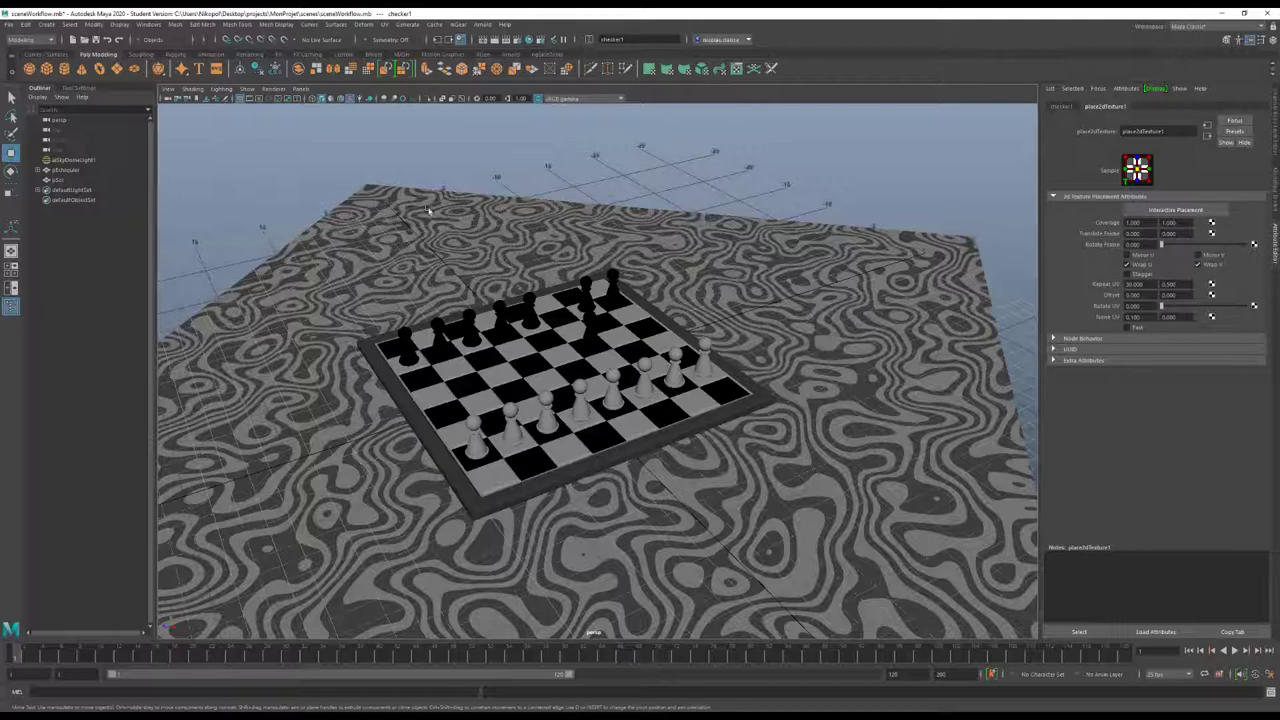
{"action": "left_click", "coordinate": [96, 161]}
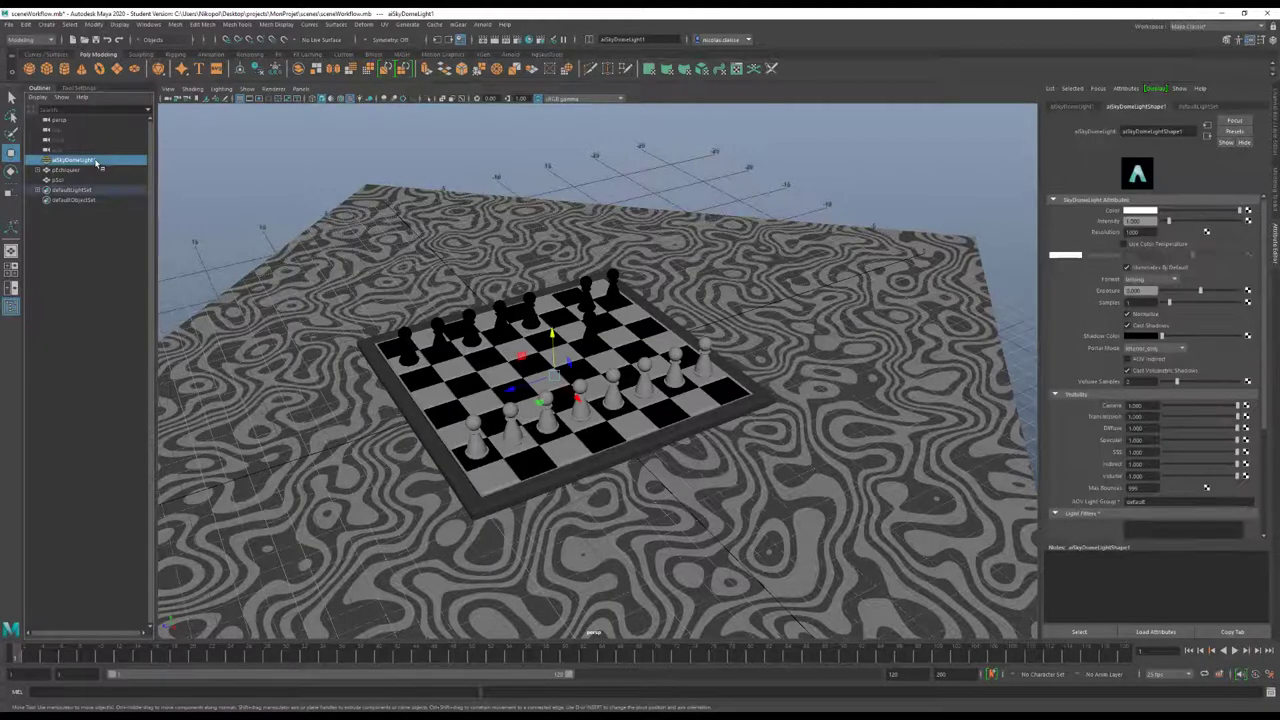
{"action": "key", "text": "Delete"}
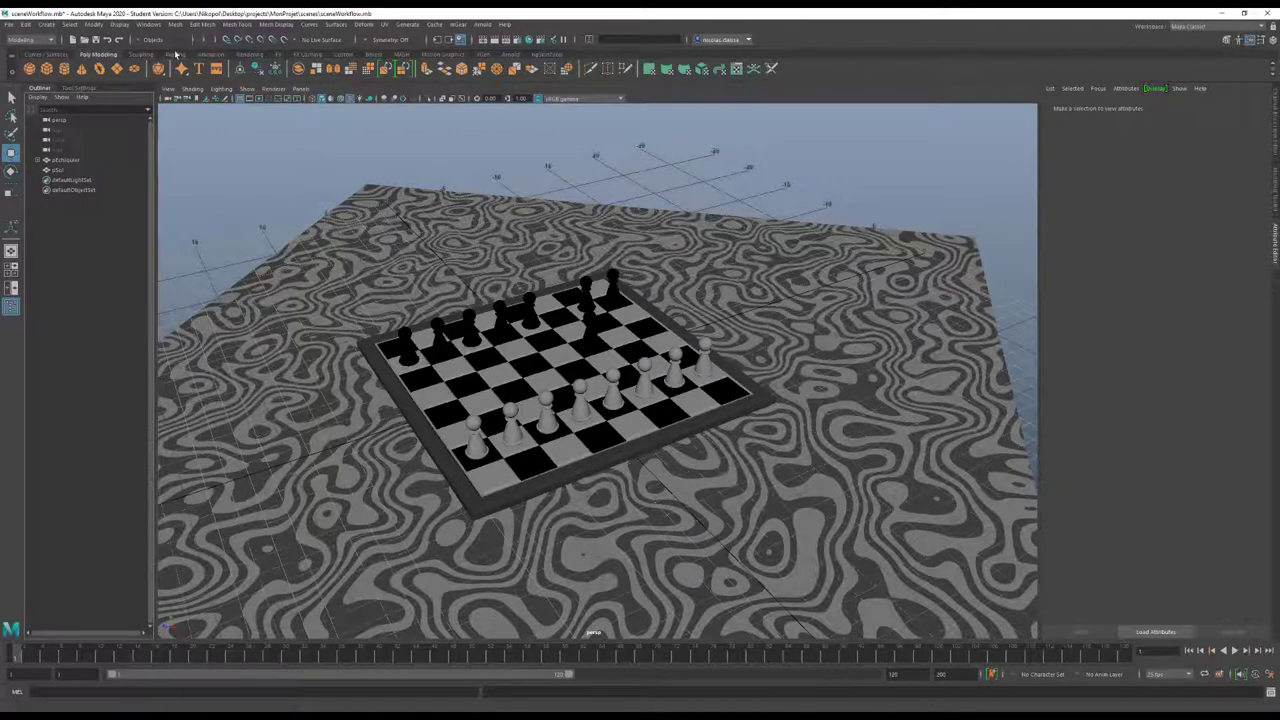
{"action": "left_click", "coordinate": [245, 54]}
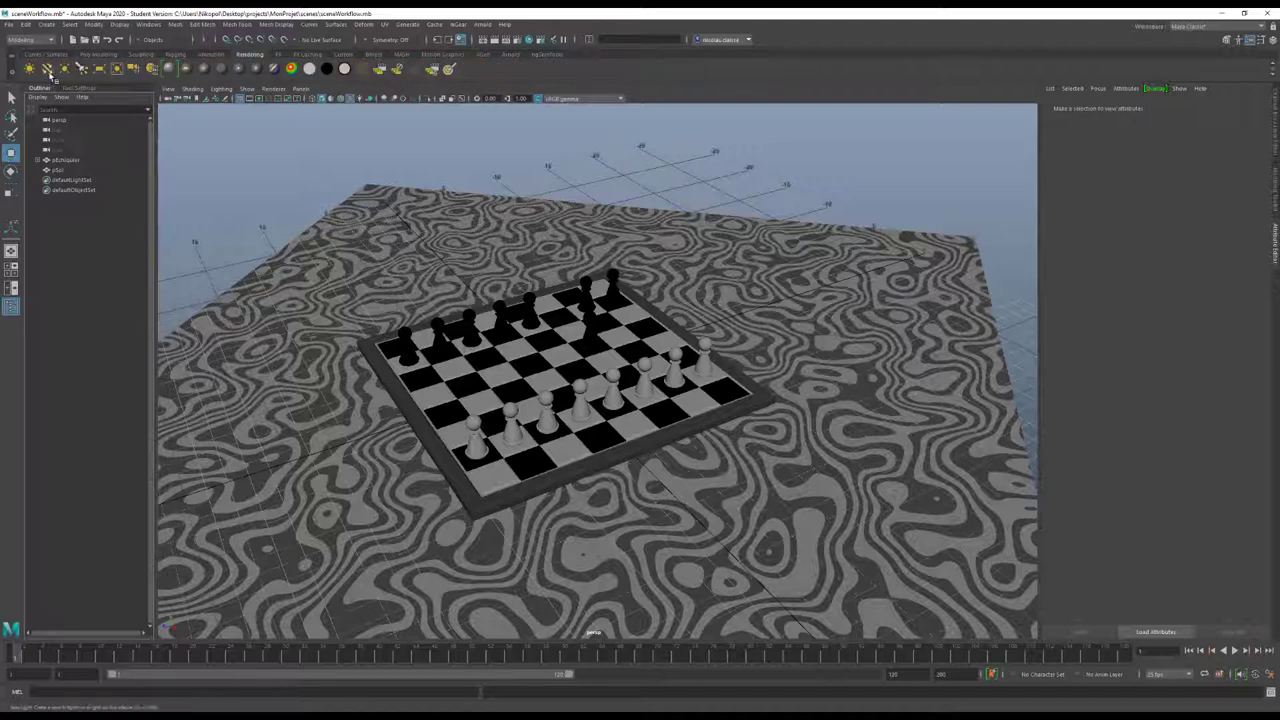
Create a directional light, raise it above the board and tilt it toward the pieces
{"action": "left_click", "coordinate": [47, 70]}
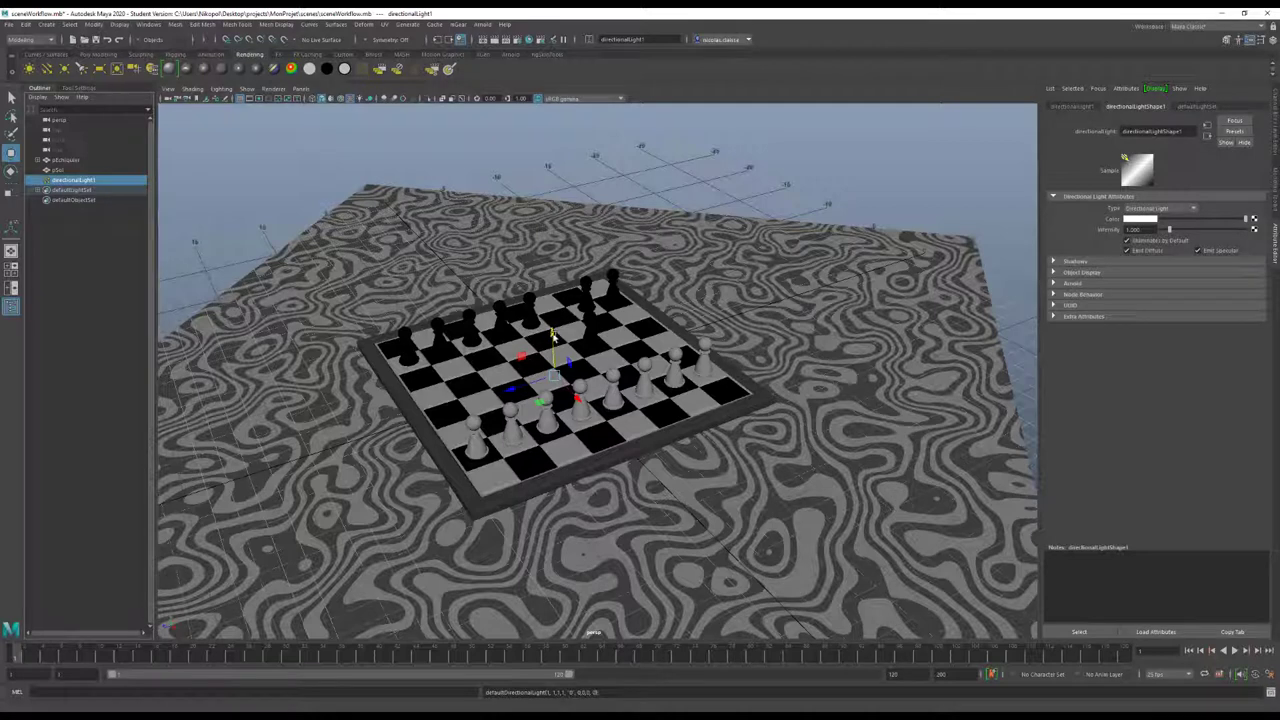
{"action": "left_click_drag", "start_coordinate": [552, 335], "coordinate": [535, 197]}
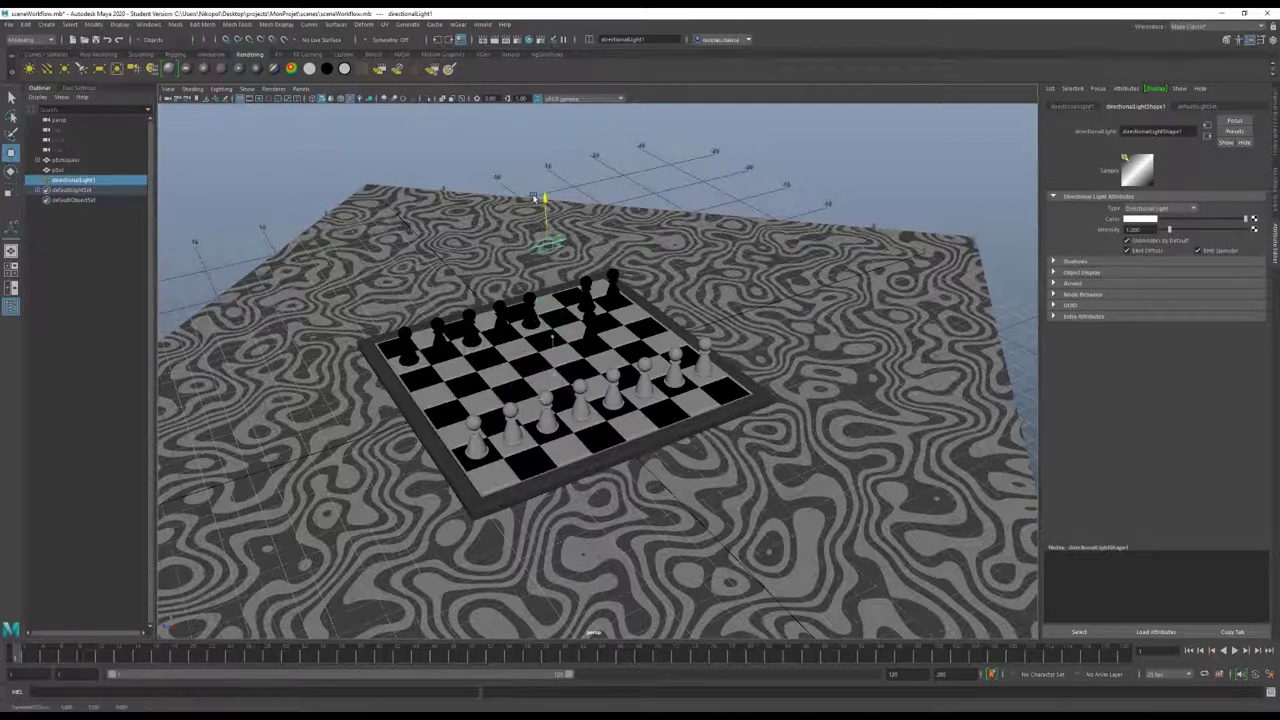
{"action": "key", "text": "e"}
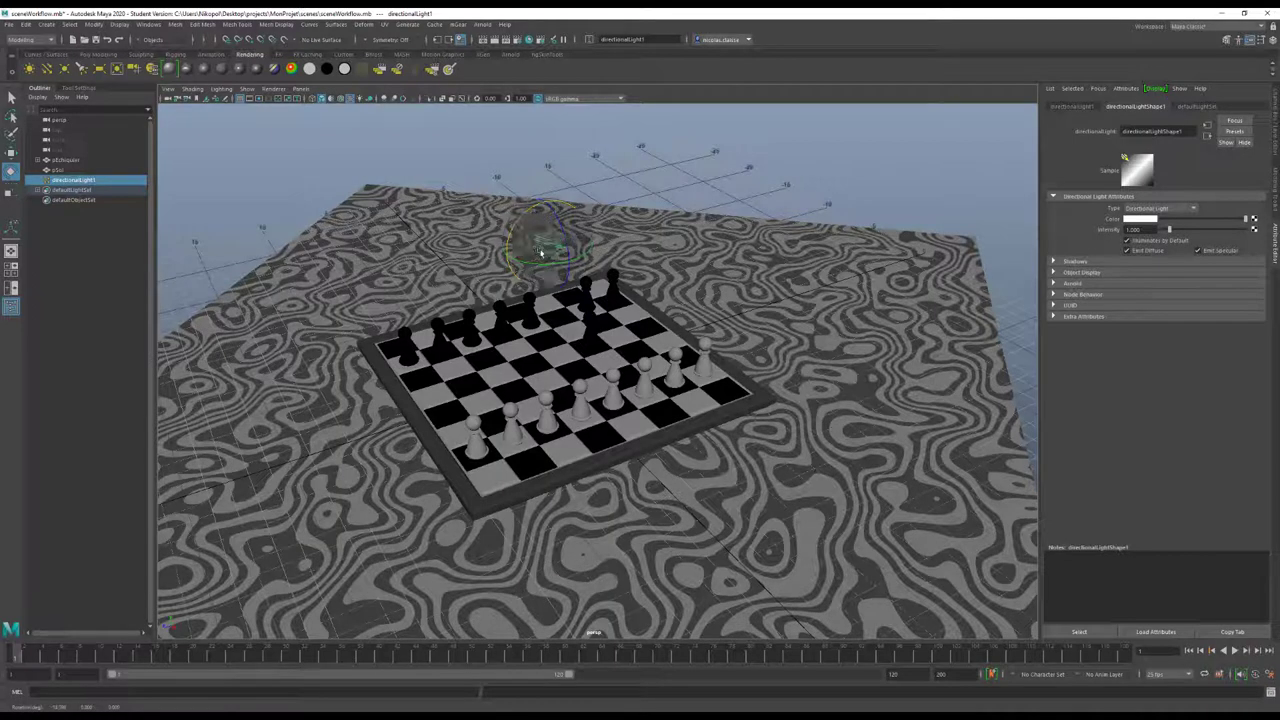
{"action": "mouse_move", "coordinate": [535, 215]}
{"action": "left_mouse_down"}
{"action": "mouse_move", "coordinate": [547, 267]}
{"action": "mouse_move", "coordinate": [534, 267]}
{"action": "left_mouse_up"}
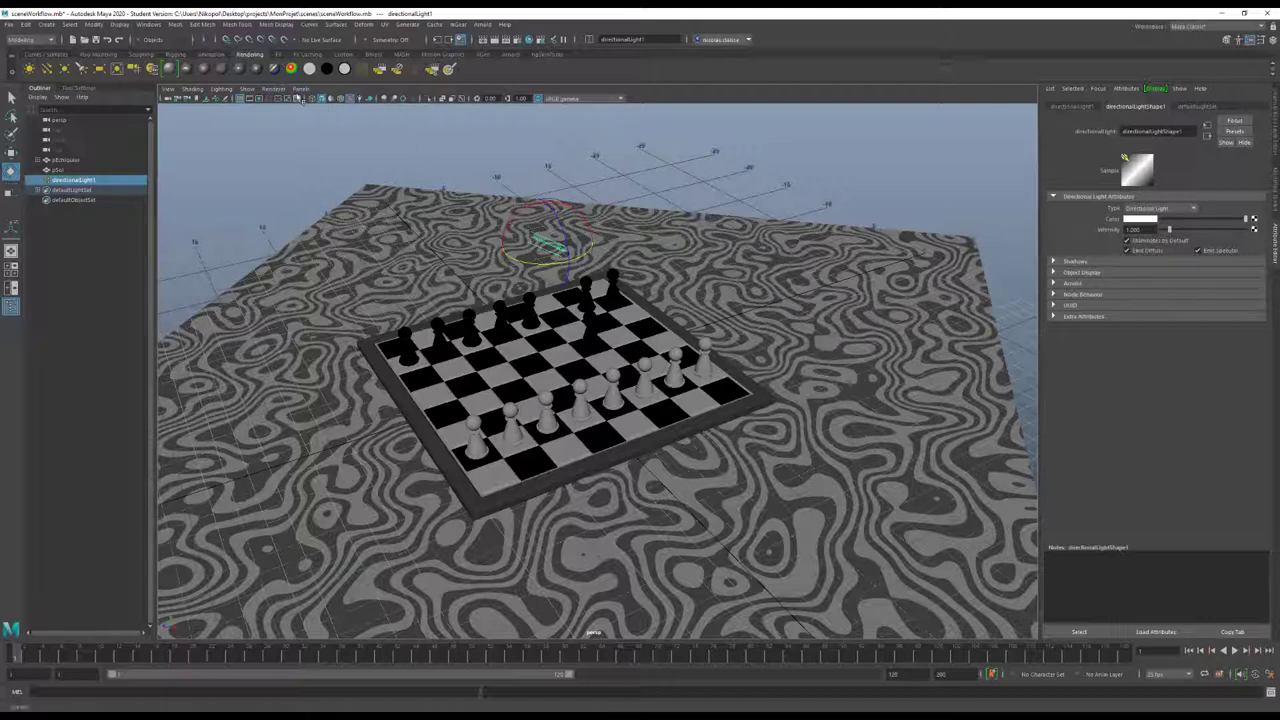
Enable Use All Lights and Shadows in the viewport and re-aim the light
{"action": "left_click", "coordinate": [359, 100]}
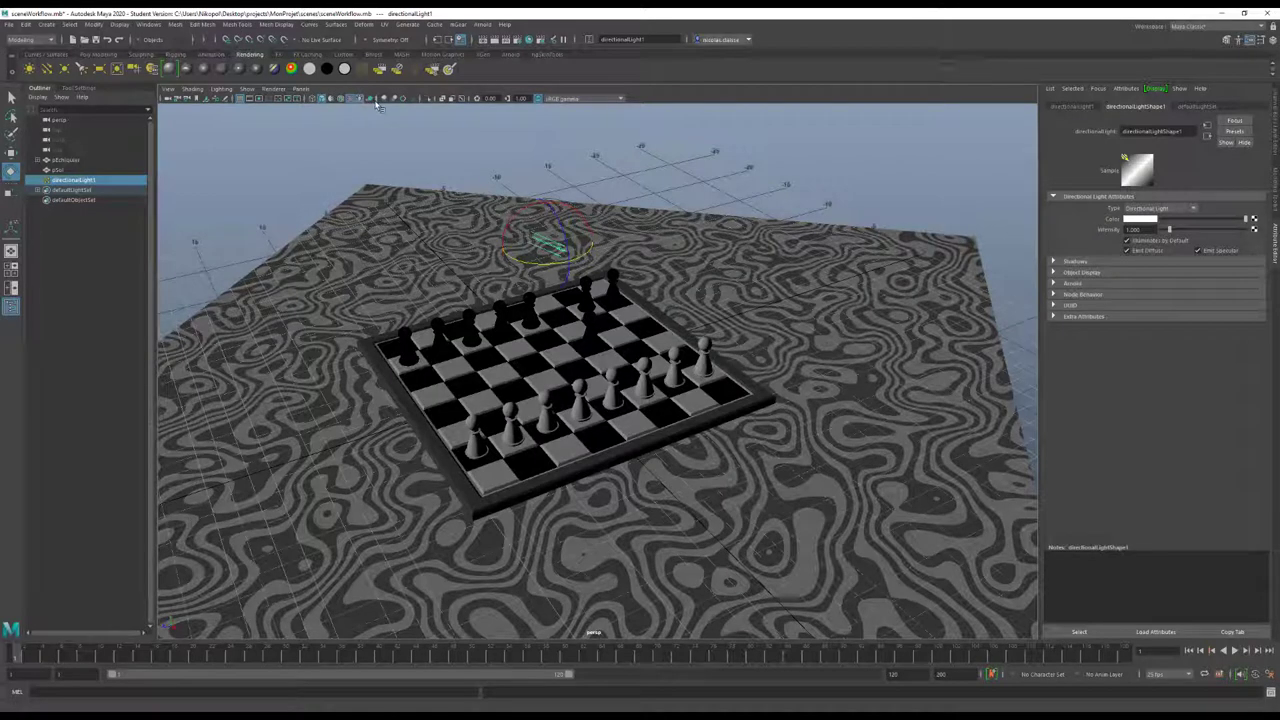
{"action": "left_click", "coordinate": [371, 100]}
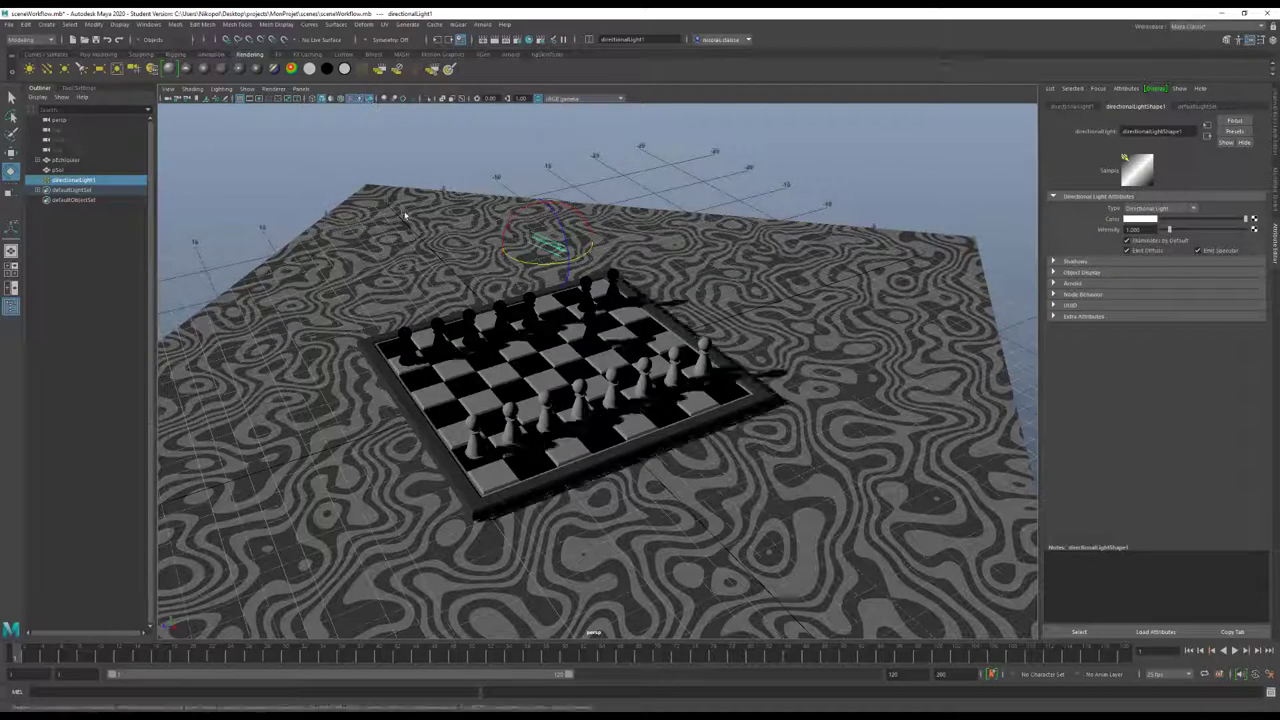
{"action": "left_click_drag", "start_coordinate": [528, 262], "coordinate": [514, 258]}
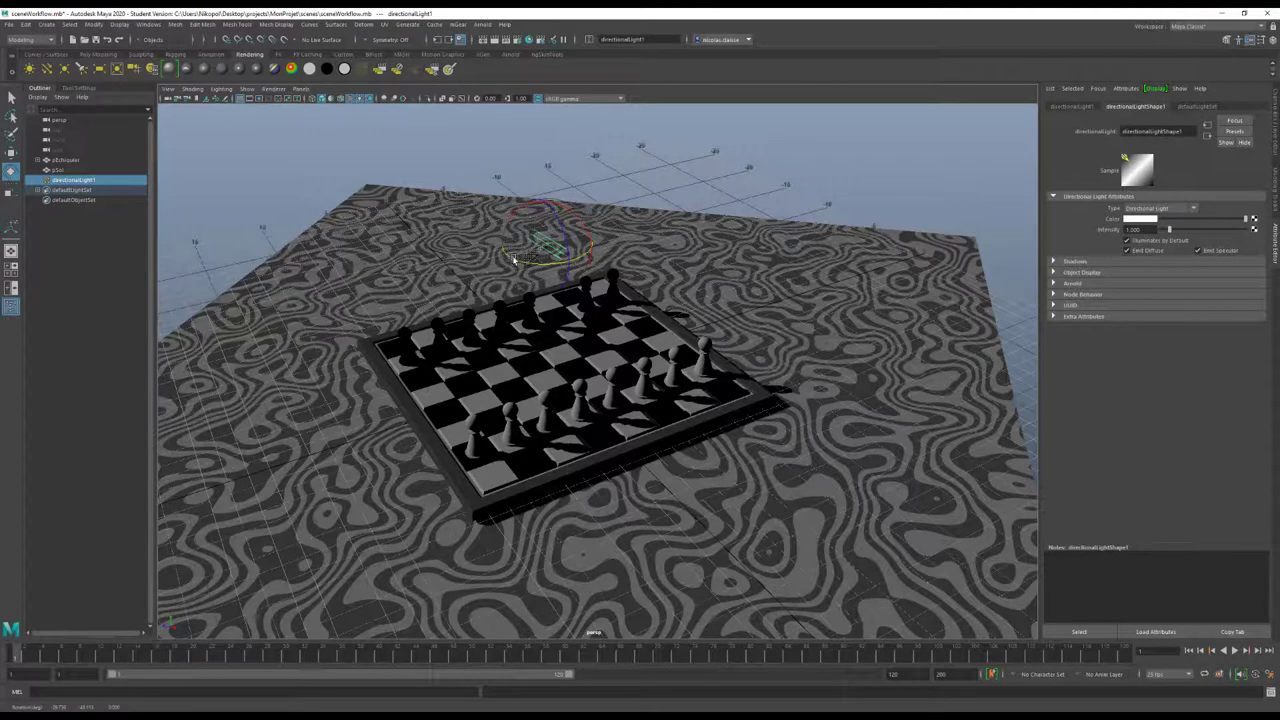
{"action": "scroll", "coordinate": [514, 258], "scroll_direction": "up", "scroll_amount": 3}
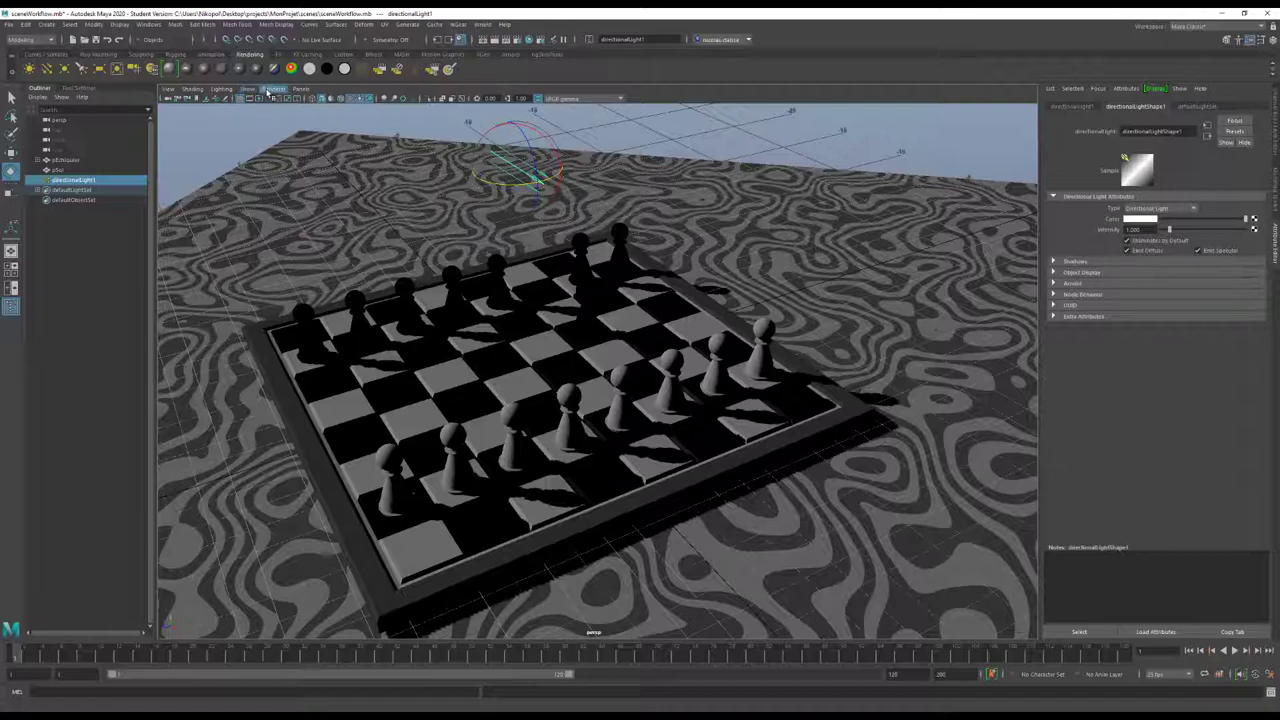
{"action": "left_click", "coordinate": [270, 90]}
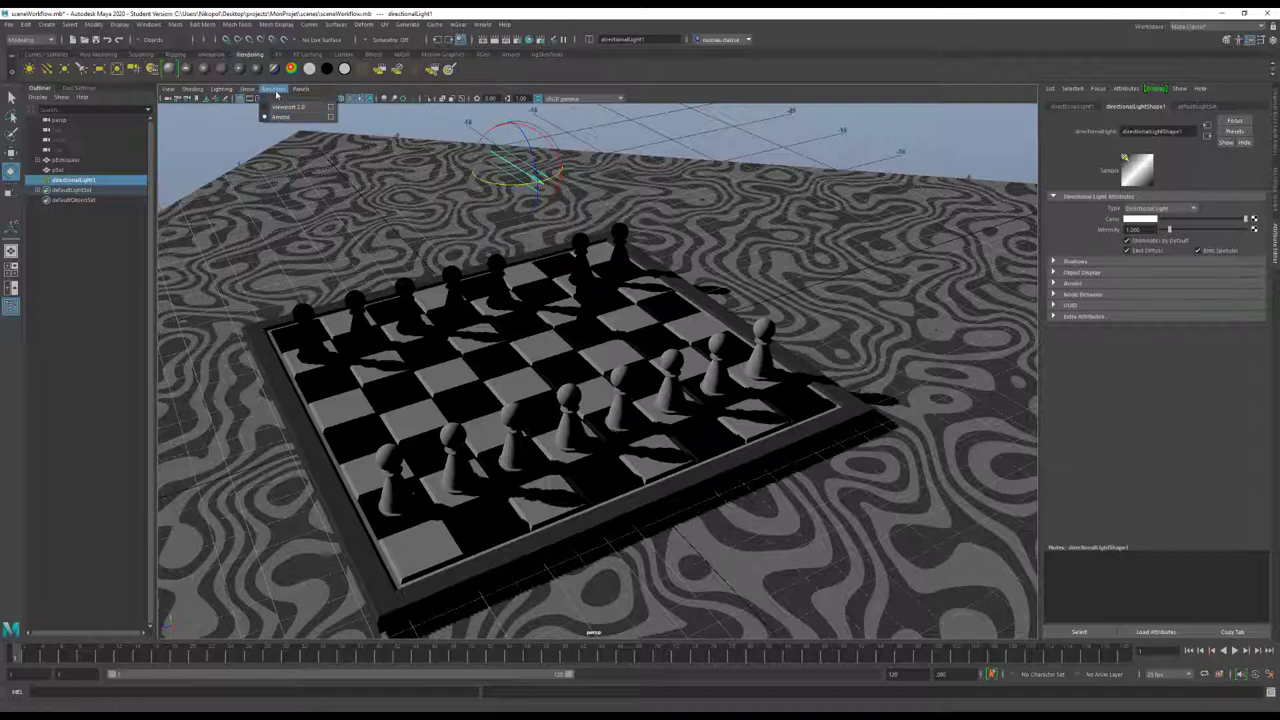
{"action": "left_click", "coordinate": [276, 90]}
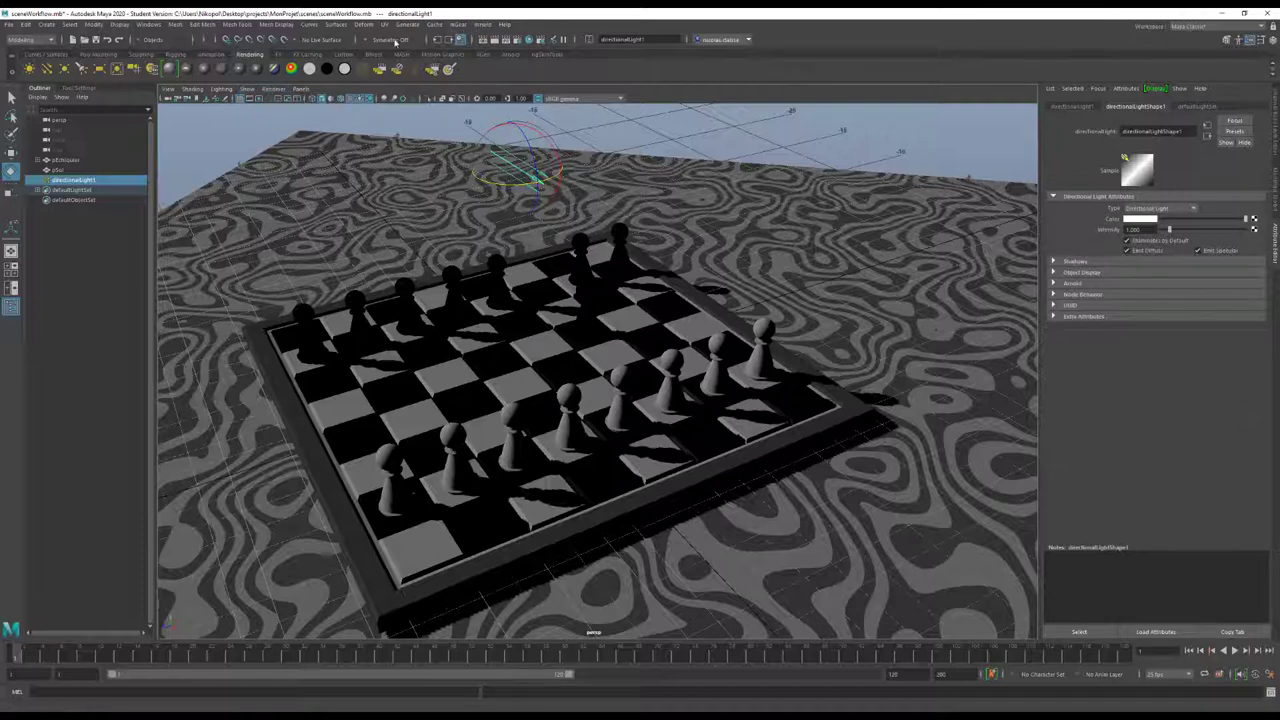
{"action": "left_click", "coordinate": [480, 25]}
Open the Arnold RenderView, add a SkyDome light, and start IPR rendering
{"action": "left_click", "coordinate": [489, 43]}
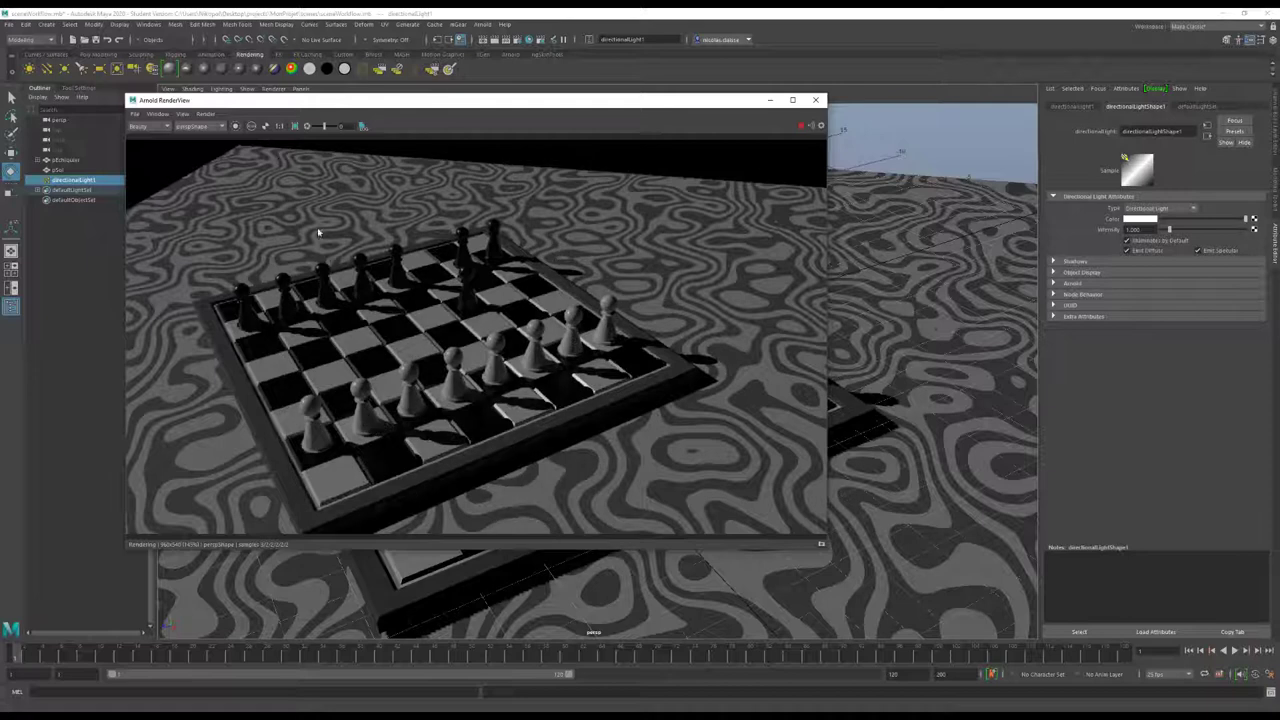
{"action": "left_click", "coordinate": [510, 55]}
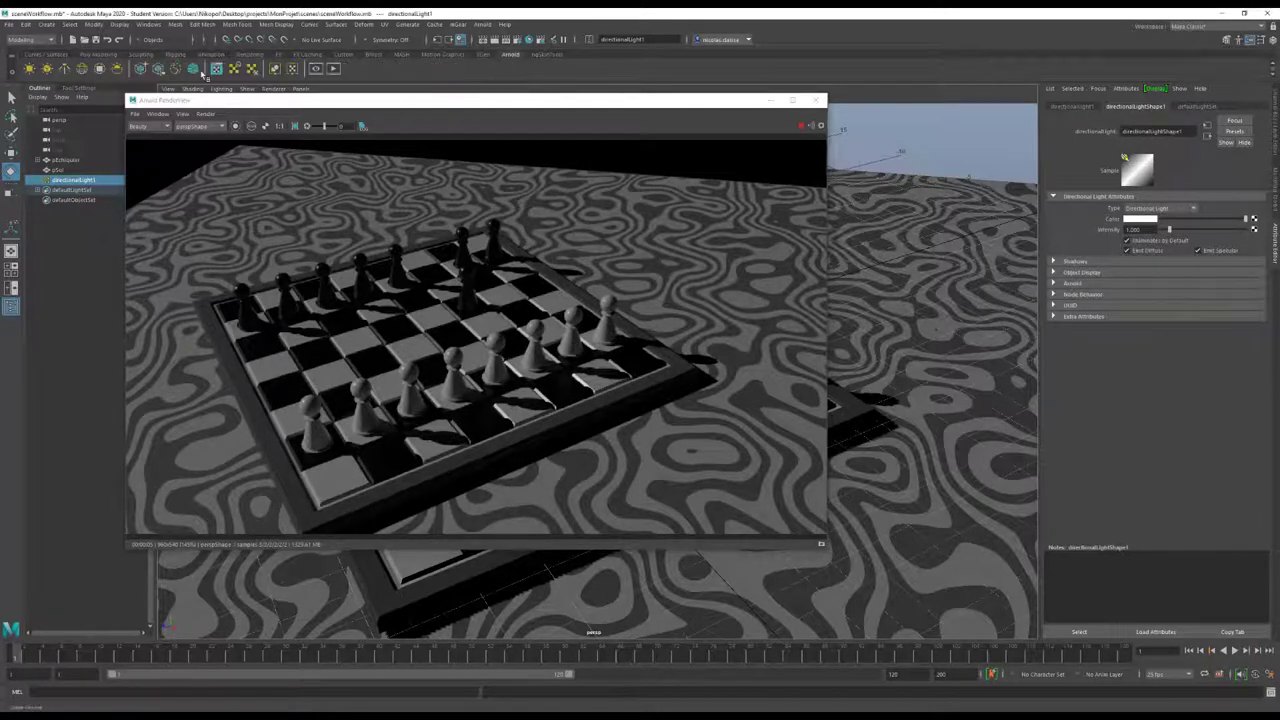
{"action": "left_click", "coordinate": [81, 69]}
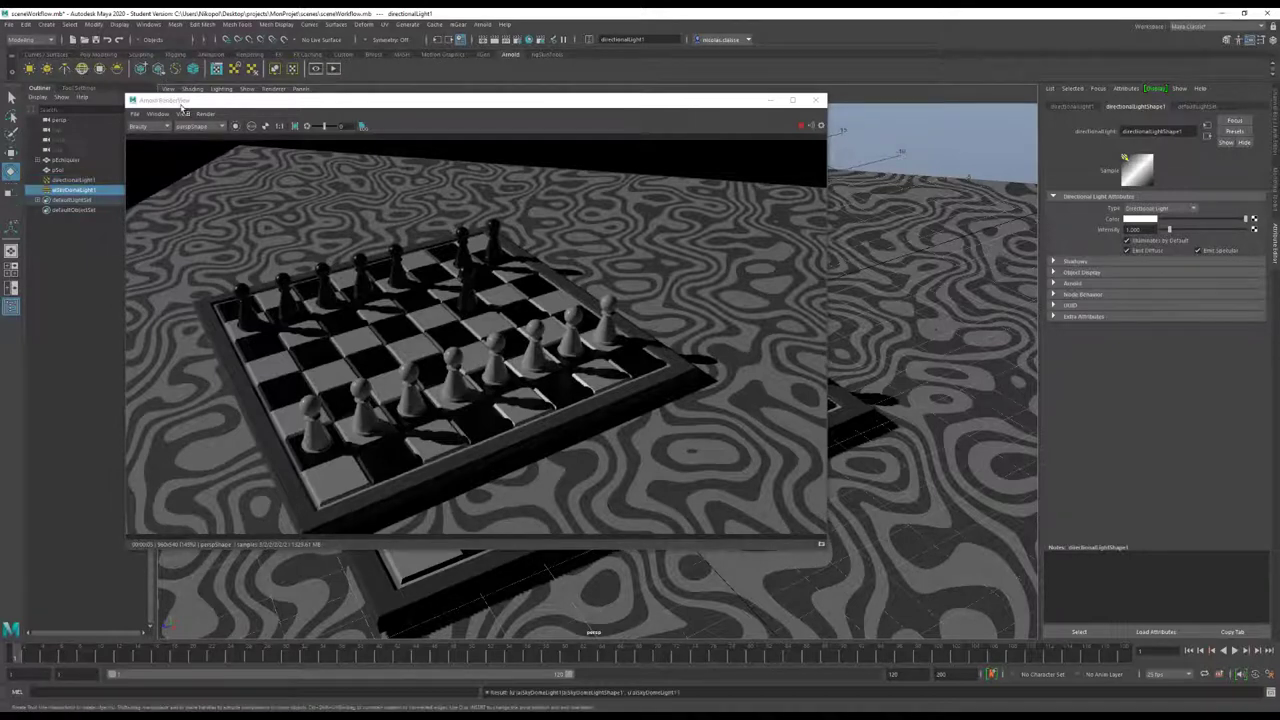
{"action": "left_click", "coordinate": [799, 128]}
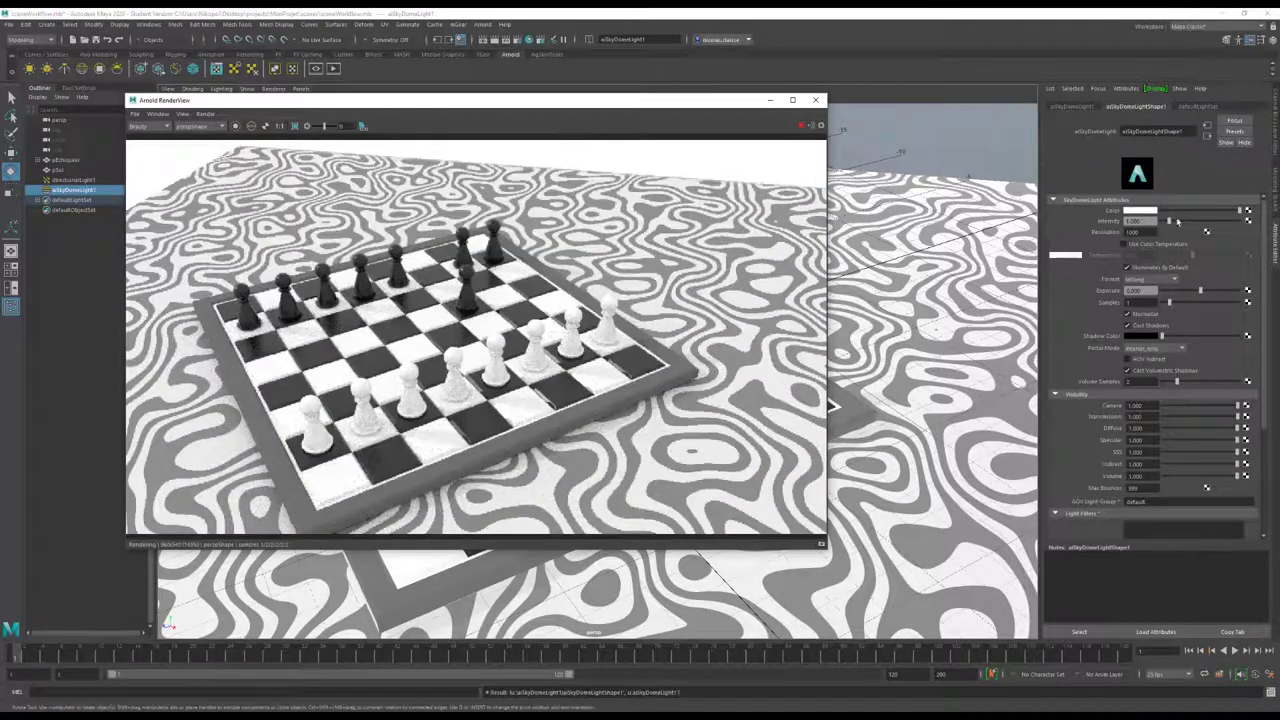
Lower the sky dome Intensity to about 0.12 and use a colour temperature around 7000 K
{"action": "left_click_drag", "start_coordinate": [1168, 222], "coordinate": [1164, 224]}
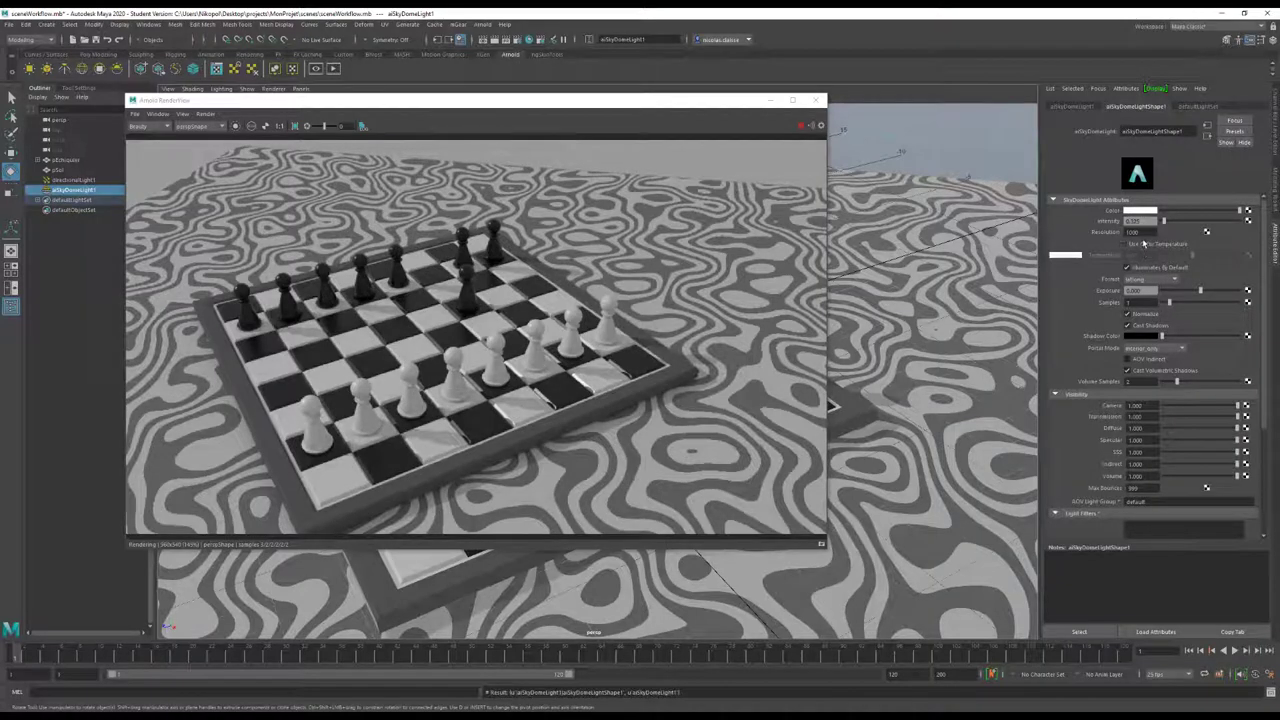
{"action": "left_click", "coordinate": [1145, 246]}
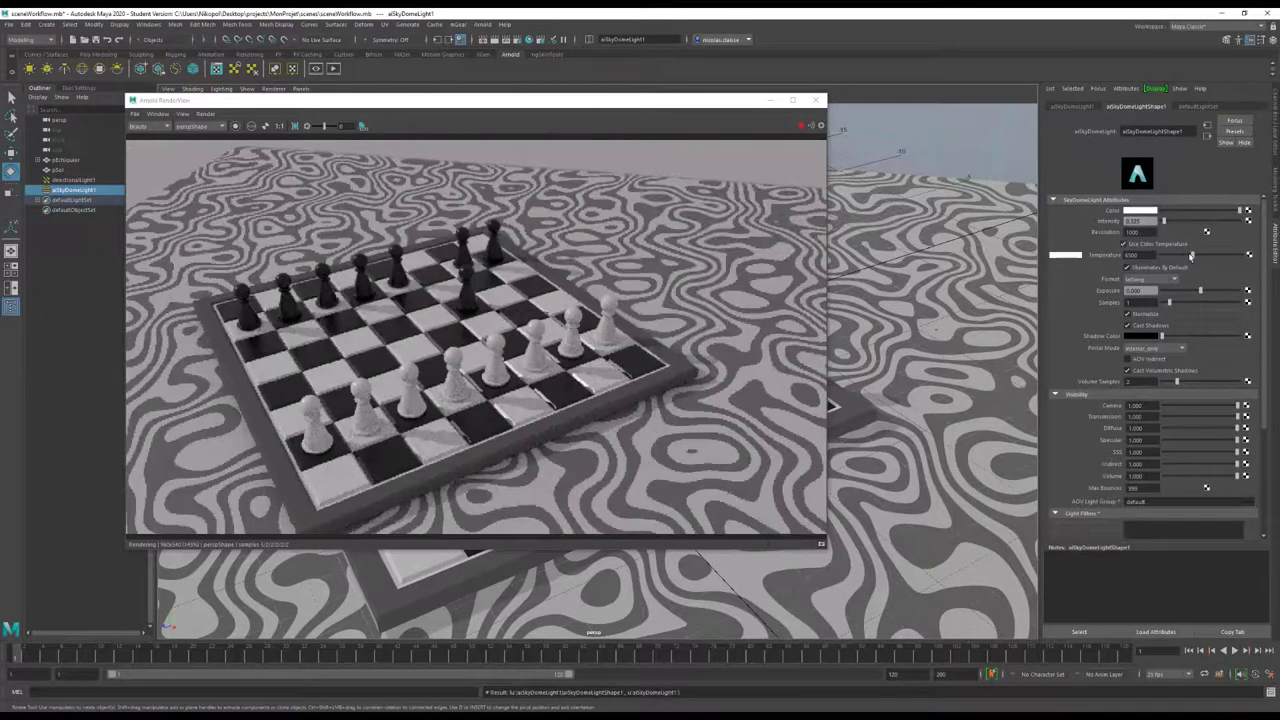
{"action": "mouse_move", "coordinate": [1192, 256]}
{"action": "left_mouse_down"}
{"action": "mouse_move", "coordinate": [1177, 258]}
{"action": "mouse_move", "coordinate": [1197, 257]}
{"action": "left_mouse_up"}
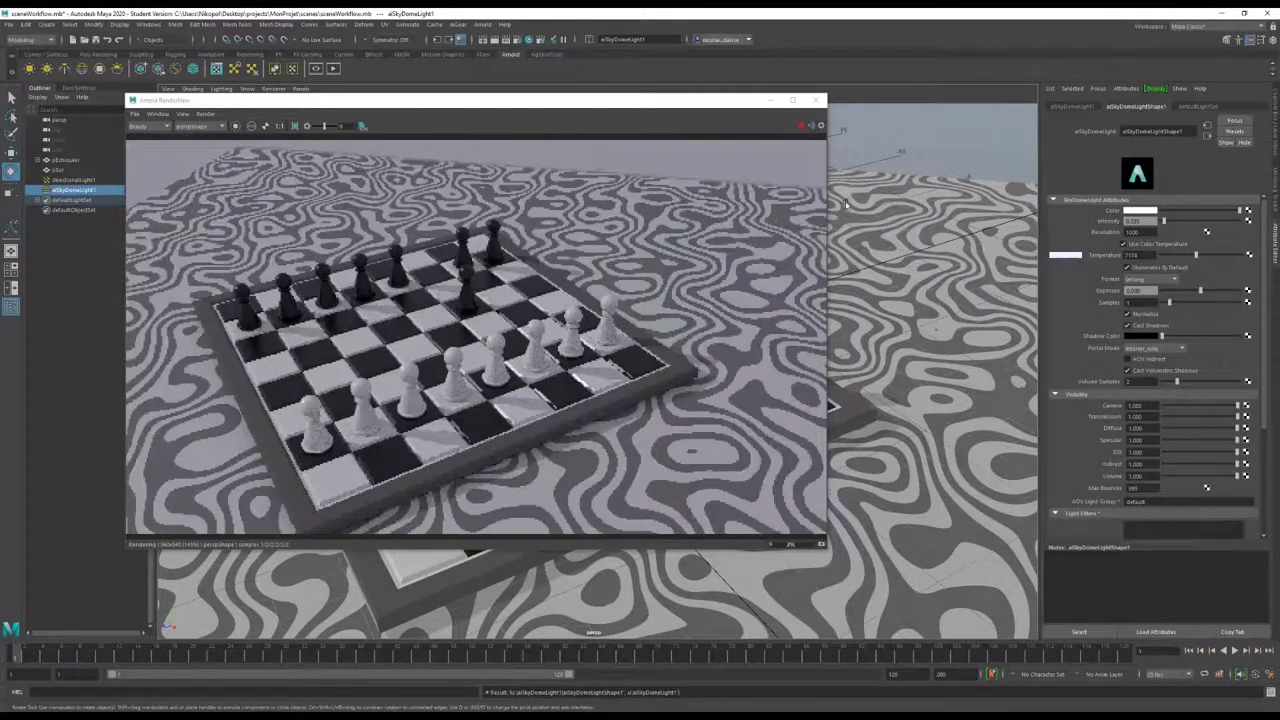
Turn on colour temperature for directionalLight1, warm it to about 4400 K, and raise intensity slightly
{"action": "left_click", "coordinate": [66, 180]}
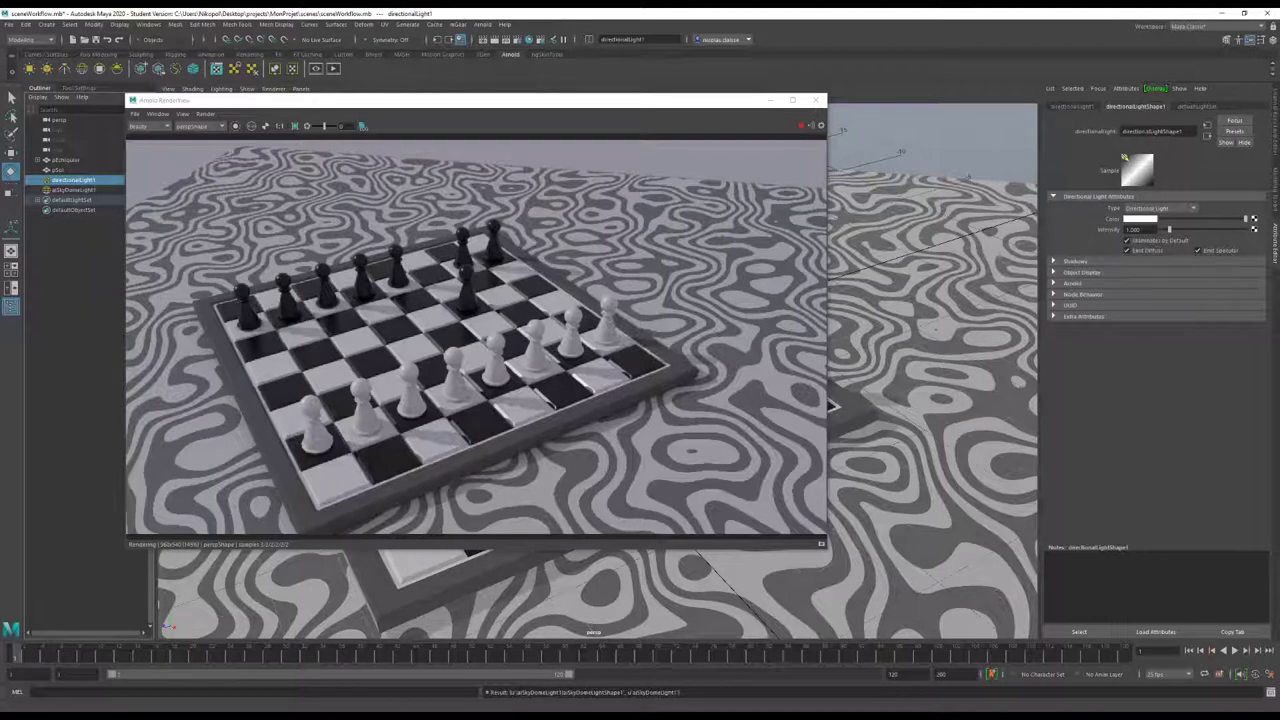
{"action": "left_click", "coordinate": [1145, 286]}
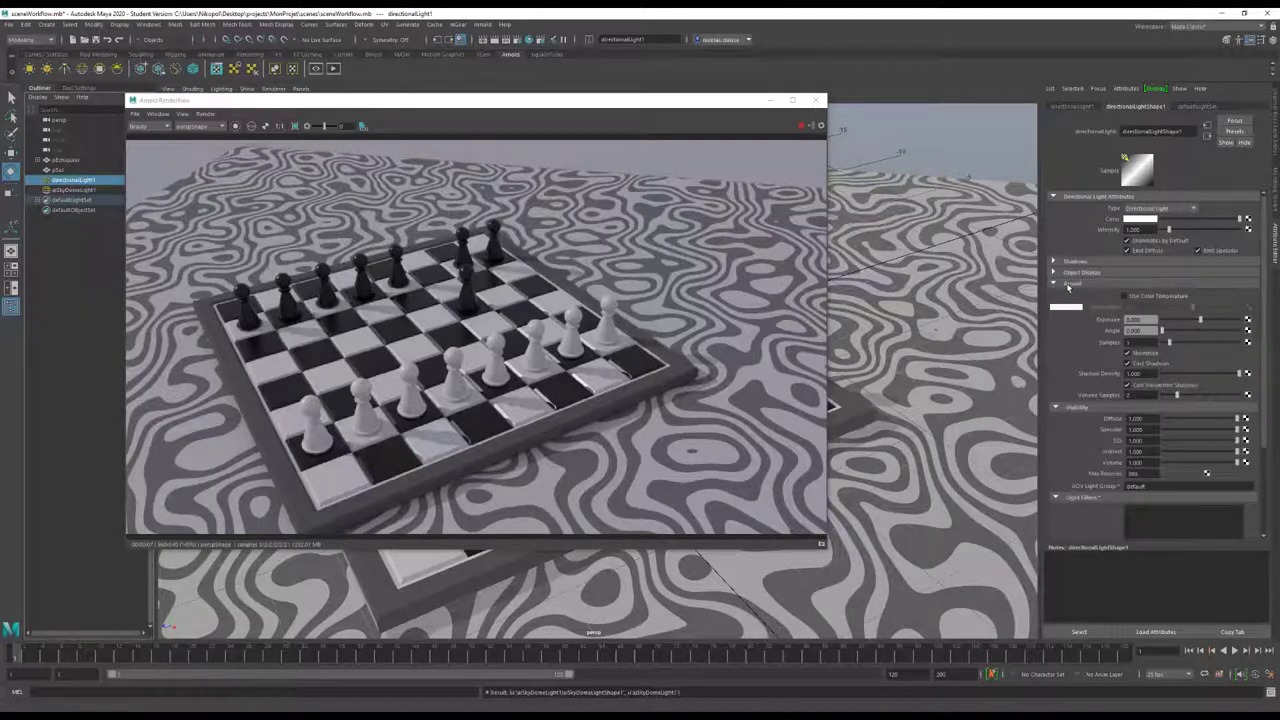
{"action": "left_click", "coordinate": [1124, 296]}
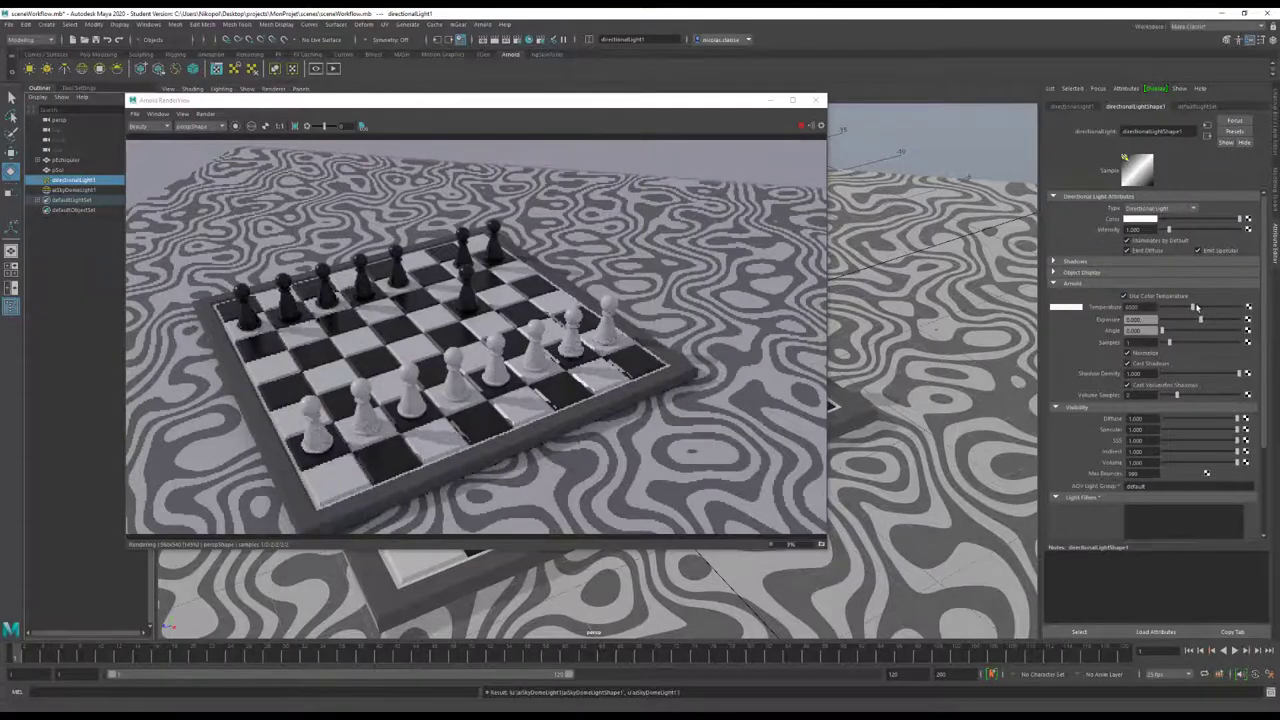
{"action": "left_click_drag", "start_coordinate": [1190, 310], "coordinate": [1180, 310]}
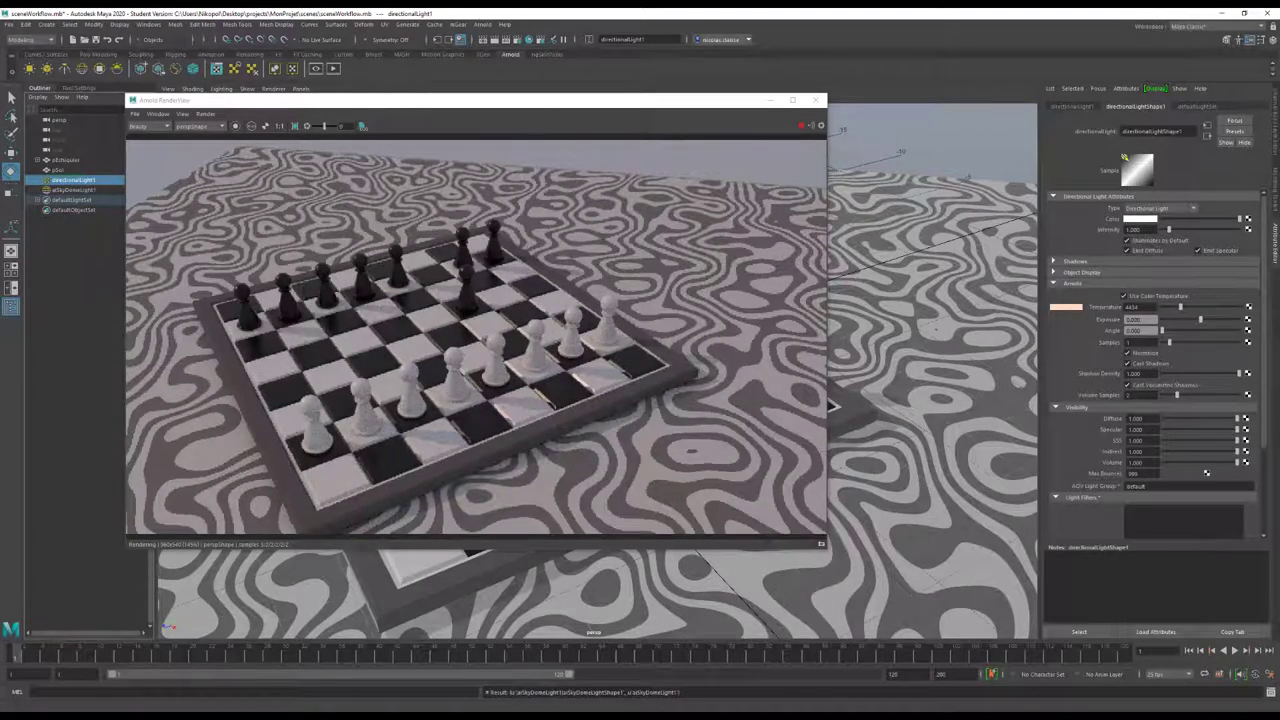
{"action": "left_click_drag", "start_coordinate": [1169, 230], "coordinate": [1173, 230]}
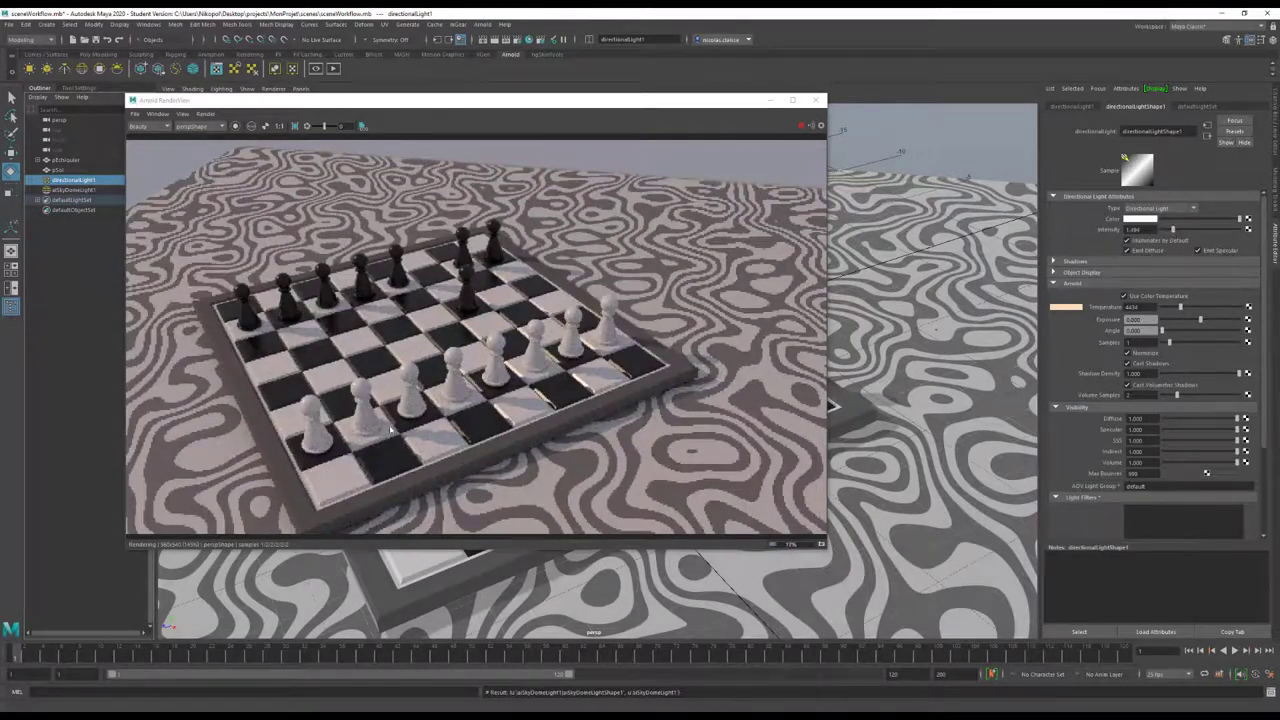
Orbit and dolly the render camera closer to the chess pieces, then close the render view
{"action": "left_click_drag", "start_coordinate": [430, 390], "coordinate": [397, 415], "text": "alt"}
{"action": "right_click_drag", "start_coordinate": [397, 415], "coordinate": [559, 408], "text": "alt"}
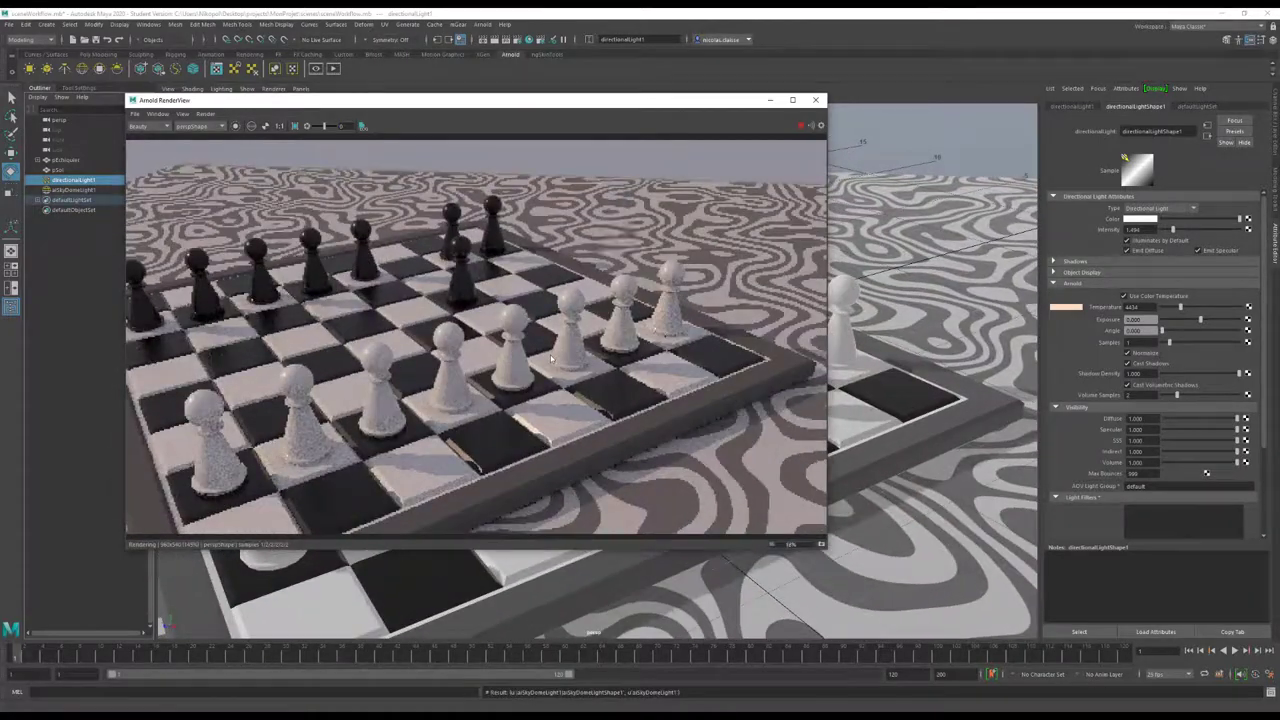
{"action": "left_click_drag", "start_coordinate": [559, 408], "coordinate": [558, 361], "text": "alt"}
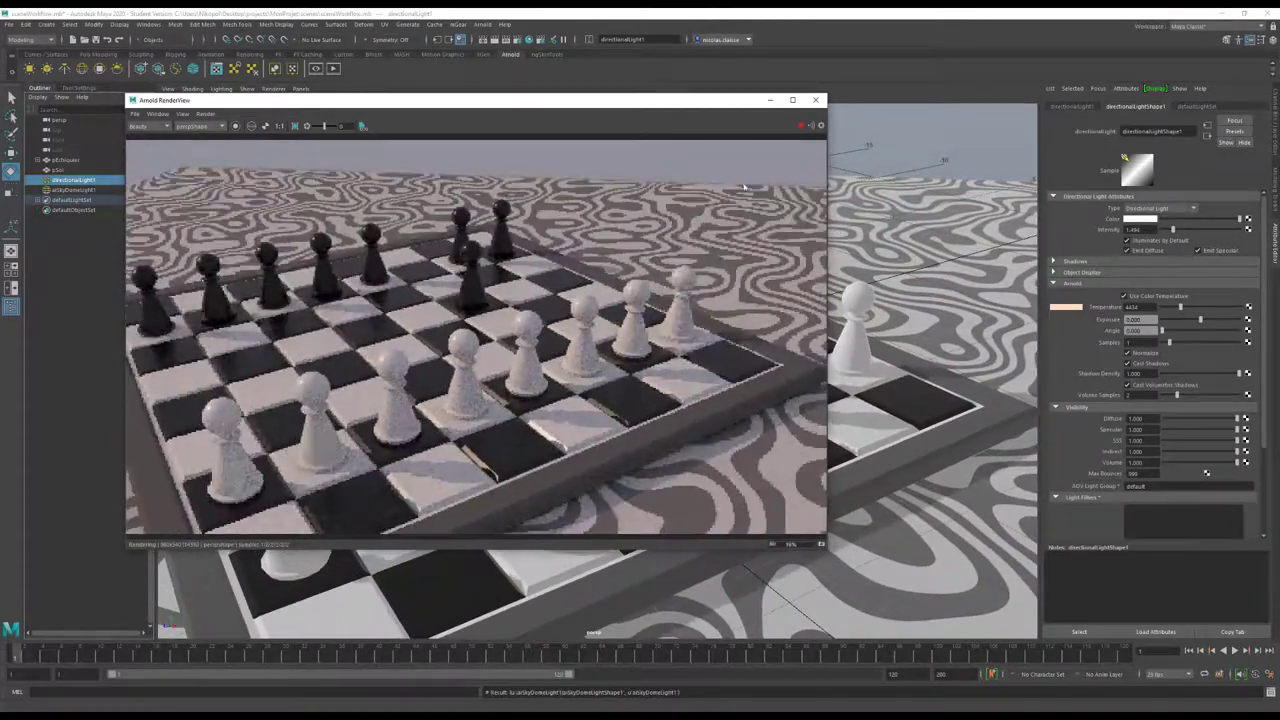
{"action": "left_click", "coordinate": [815, 102]}
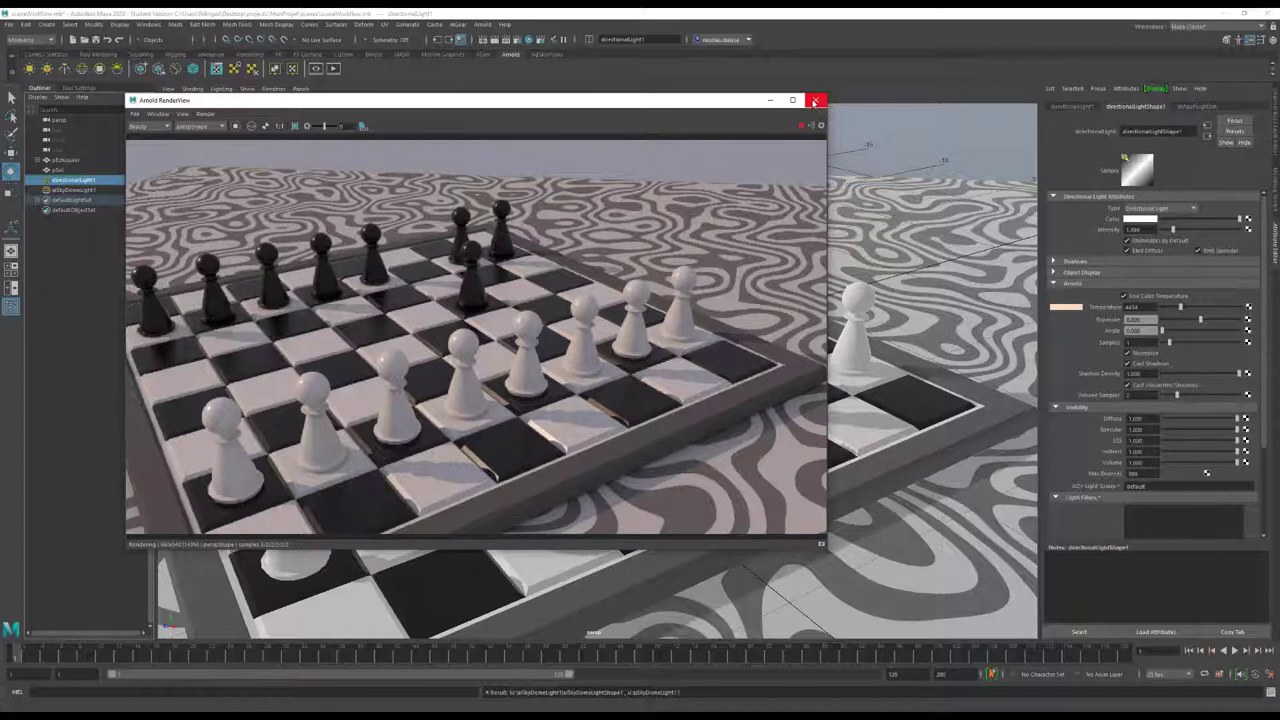
Create a polygon cube and shrink its width, height and depth to about 0.96
{"action": "left_click", "coordinate": [815, 102]}
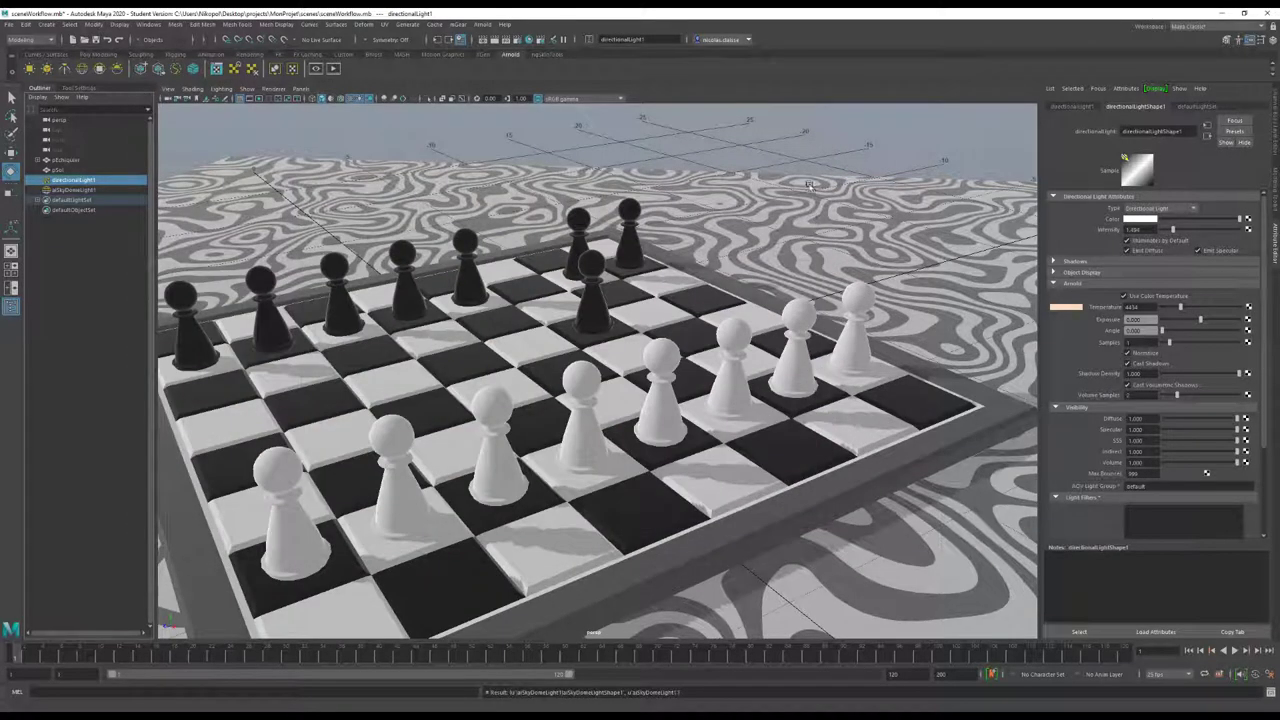
{"action": "key", "text": "Down"}
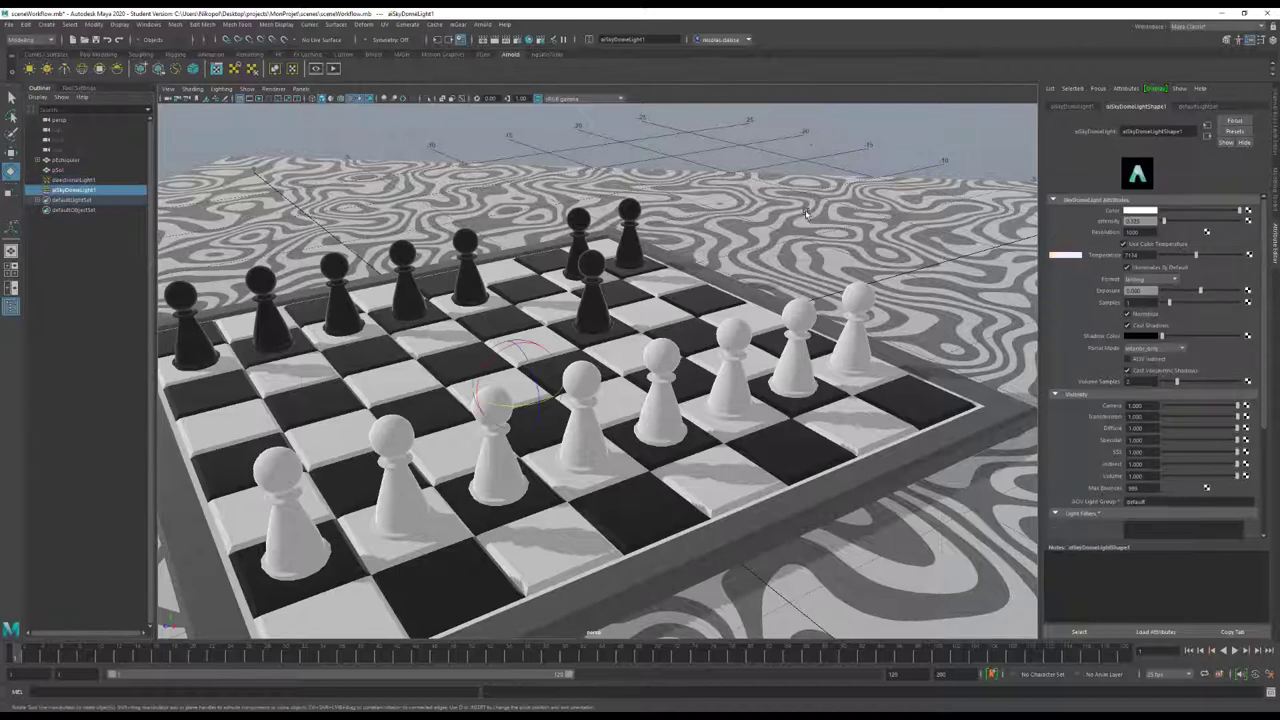
{"action": "mouse_move", "coordinate": [803, 151]}
{"action": "right_mouse_down", "text": "shift"}
{"action": "mouse_move", "coordinate": [769, 152]}
{"action": "mouse_move", "coordinate": [803, 181]}
{"action": "right_mouse_up", "text": "shift"}
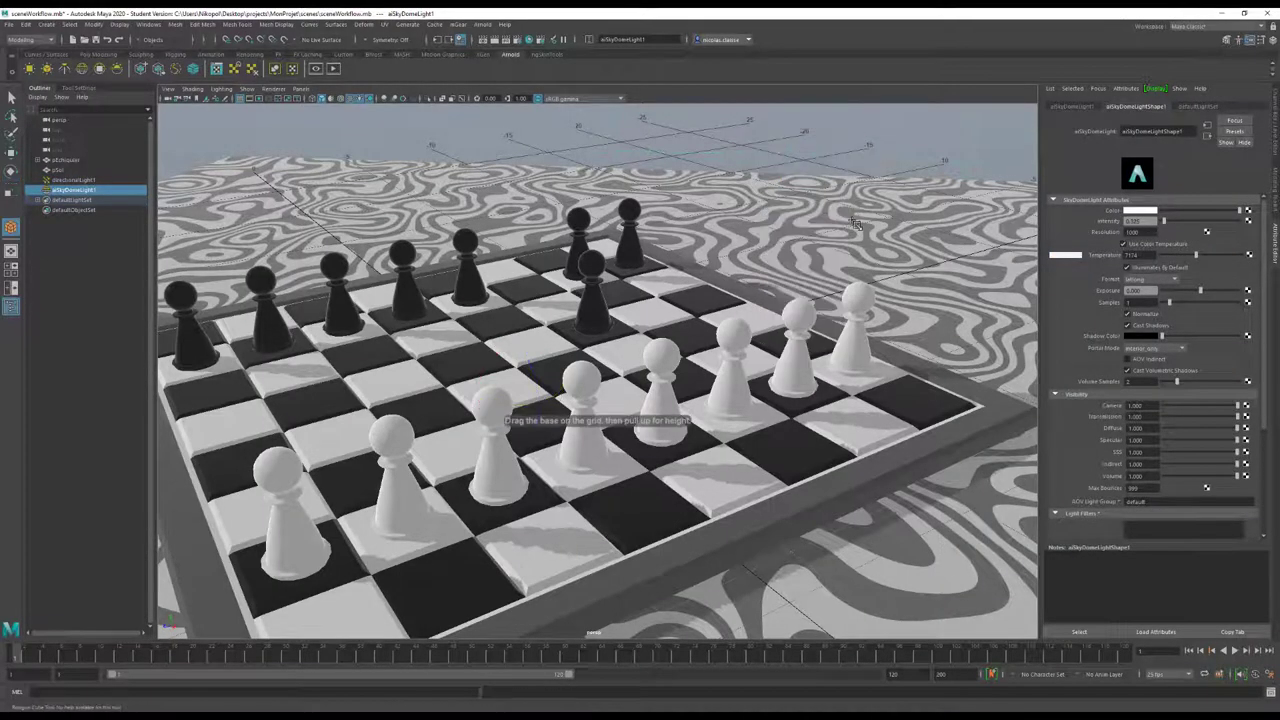
{"action": "left_click", "coordinate": [858, 214]}
{"action": "left_click_drag", "start_coordinate": [862, 208], "coordinate": [830, 180]}
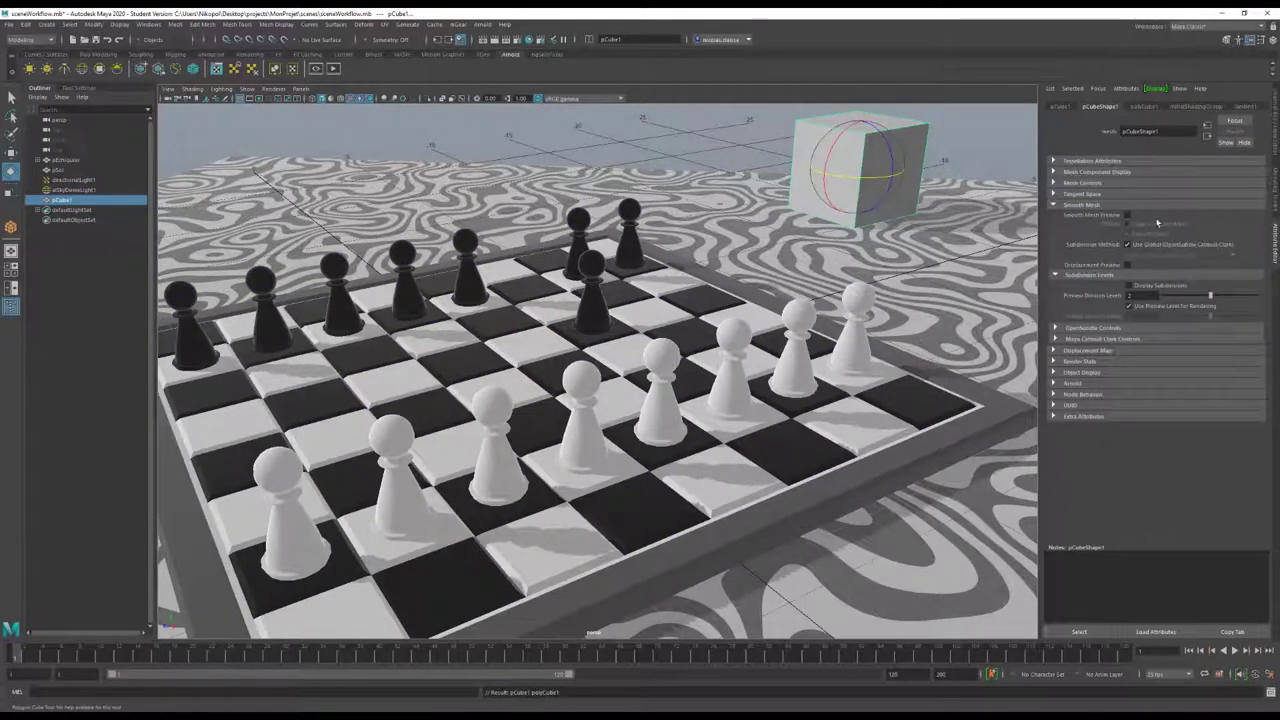
{"action": "left_click", "coordinate": [1142, 106]}
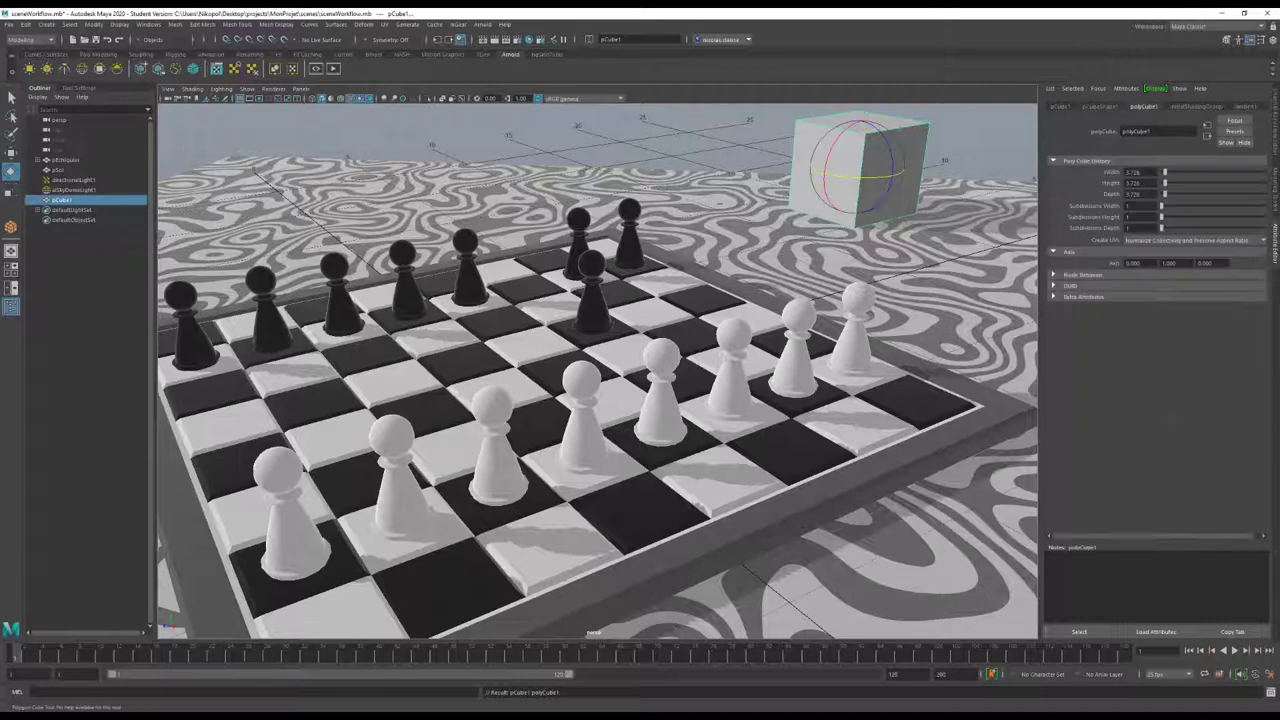
{"action": "key", "text": "ctrl+a"}
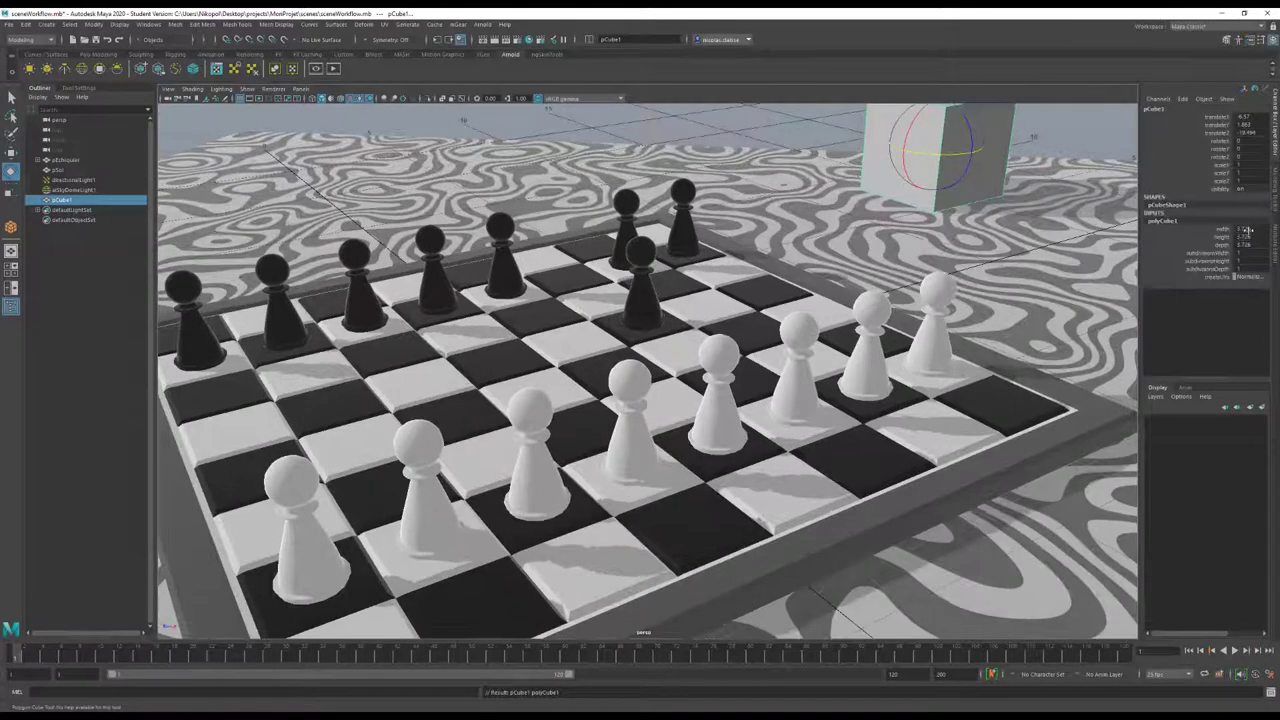
{"action": "left_click_drag", "start_coordinate": [1220, 230], "coordinate": [1195, 248]}
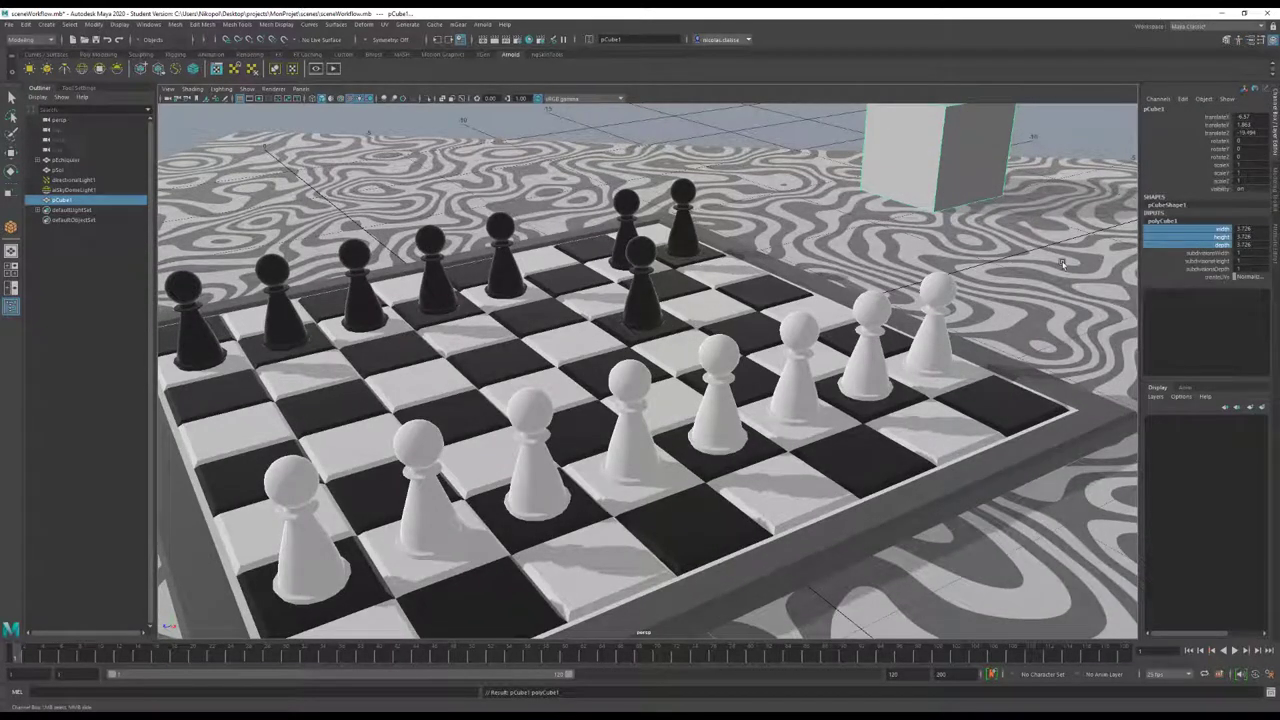
{"action": "middle_click_drag", "start_coordinate": [1062, 263], "coordinate": [923, 216]}
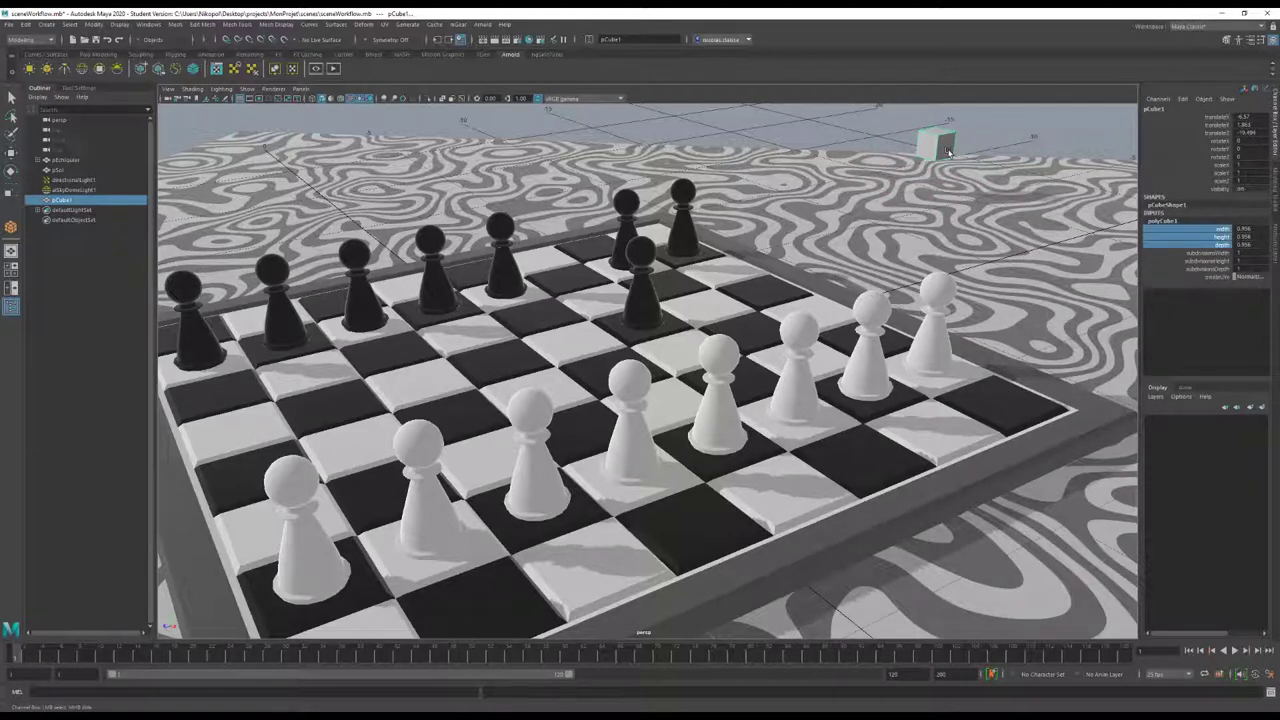
Move the cube onto the board and back behind it, framed from a low front view
{"action": "key", "text": "w"}
{"action": "left_click_drag", "start_coordinate": [936, 145], "coordinate": [551, 337]}
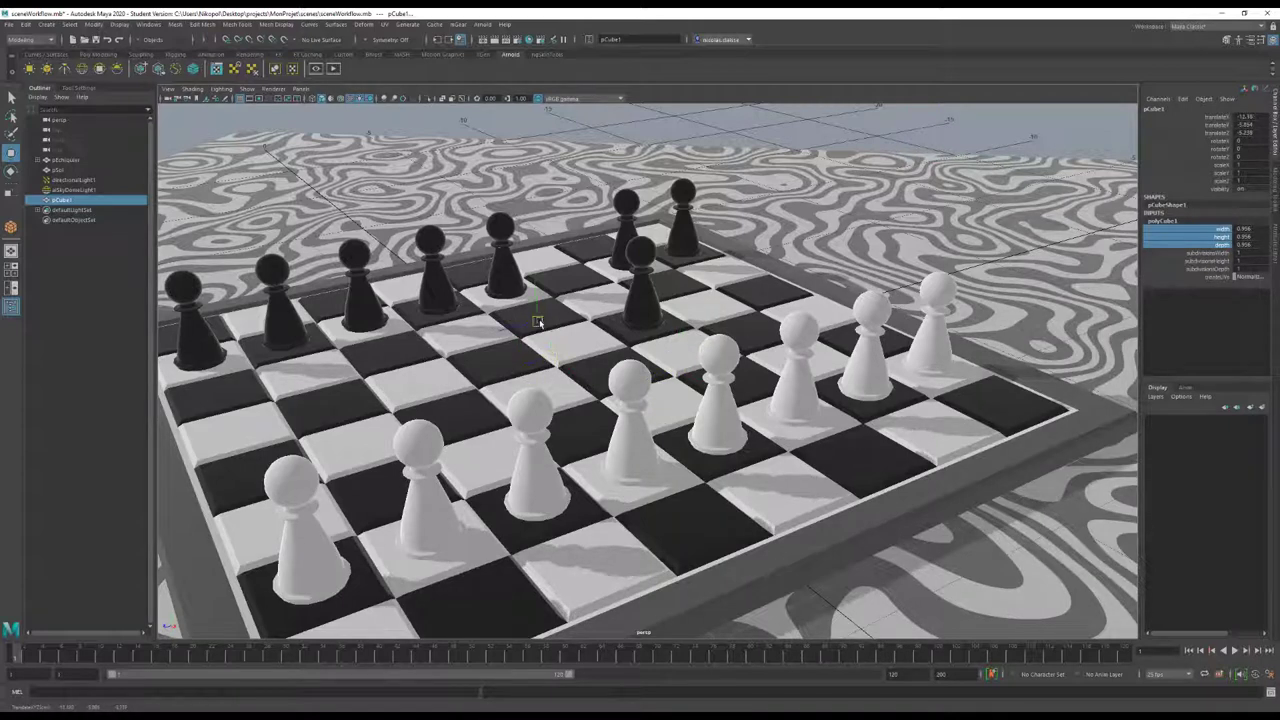
{"action": "mouse_move", "coordinate": [551, 337]}
{"action": "left_mouse_down"}
{"action": "mouse_move", "coordinate": [549, 168]}
{"action": "mouse_move", "coordinate": [561, 160]}
{"action": "left_mouse_up"}
{"action": "key", "text": "f"}
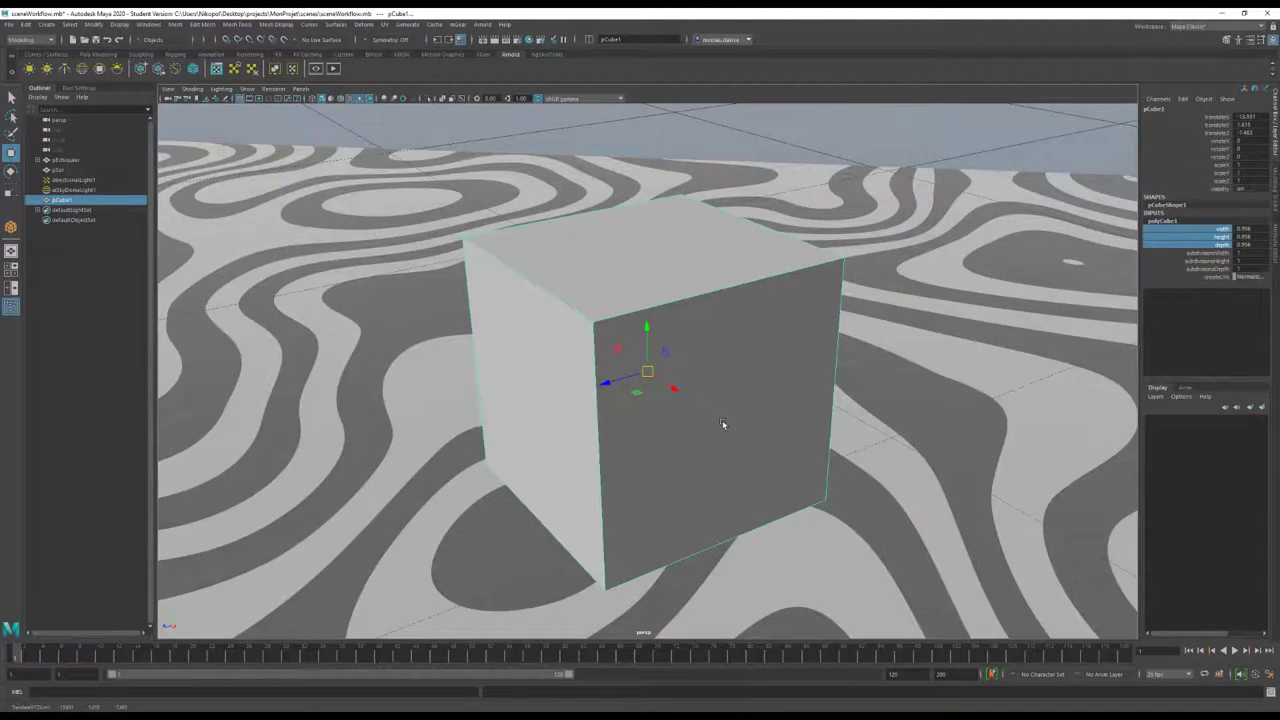
{"action": "left_click_drag", "start_coordinate": [720, 428], "coordinate": [648, 391], "text": "alt"}
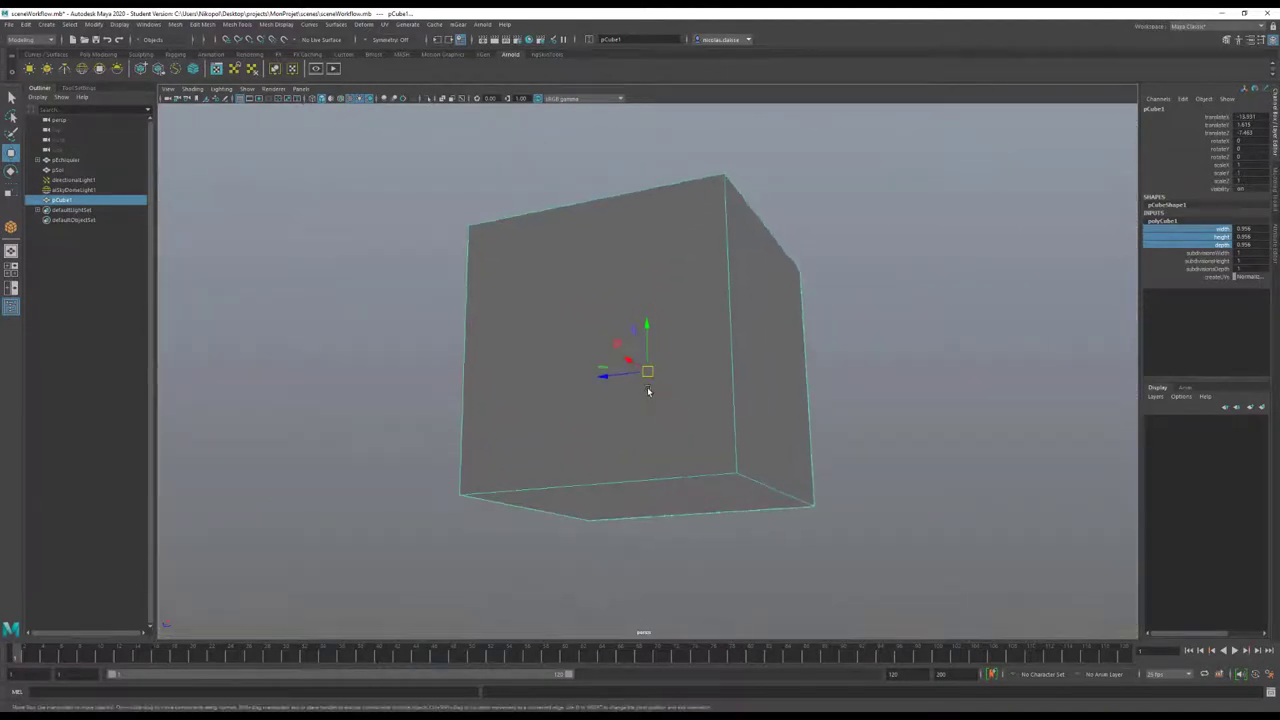
Snap the cube's pivot down to its base
{"action": "key", "text": "d"}
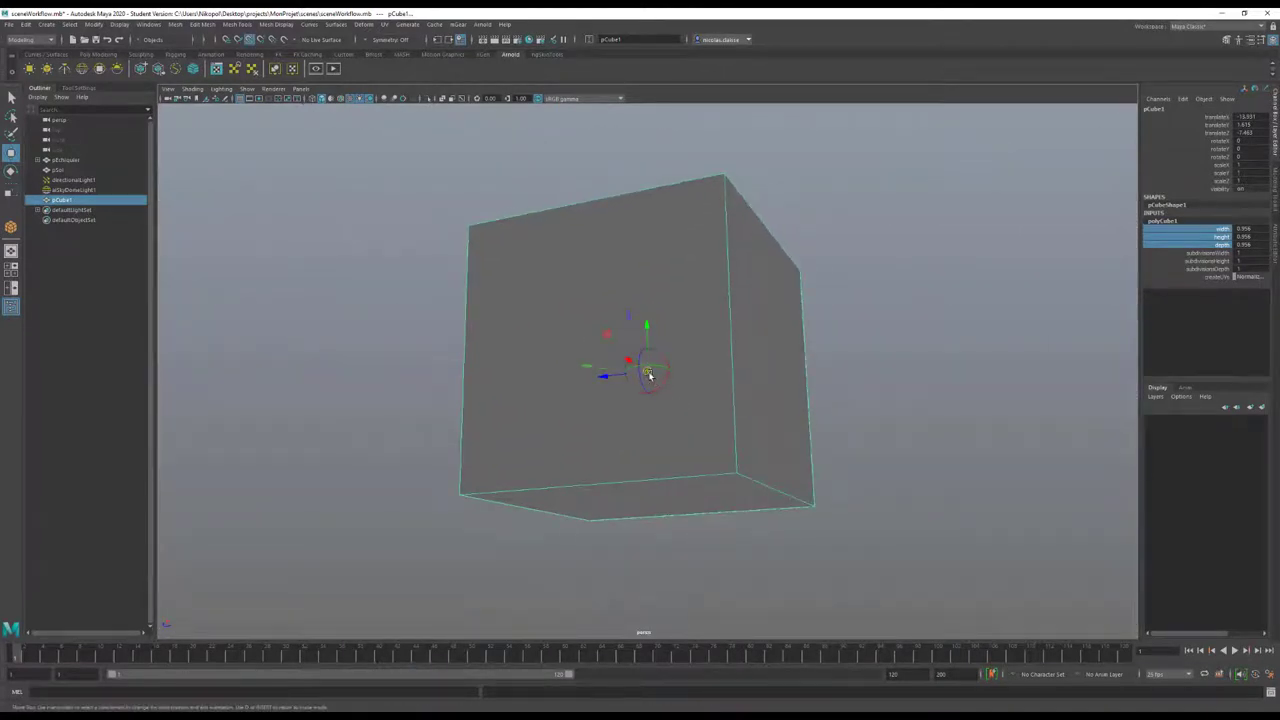
{"action": "left_click_drag", "start_coordinate": [648, 375], "coordinate": [648, 382]}
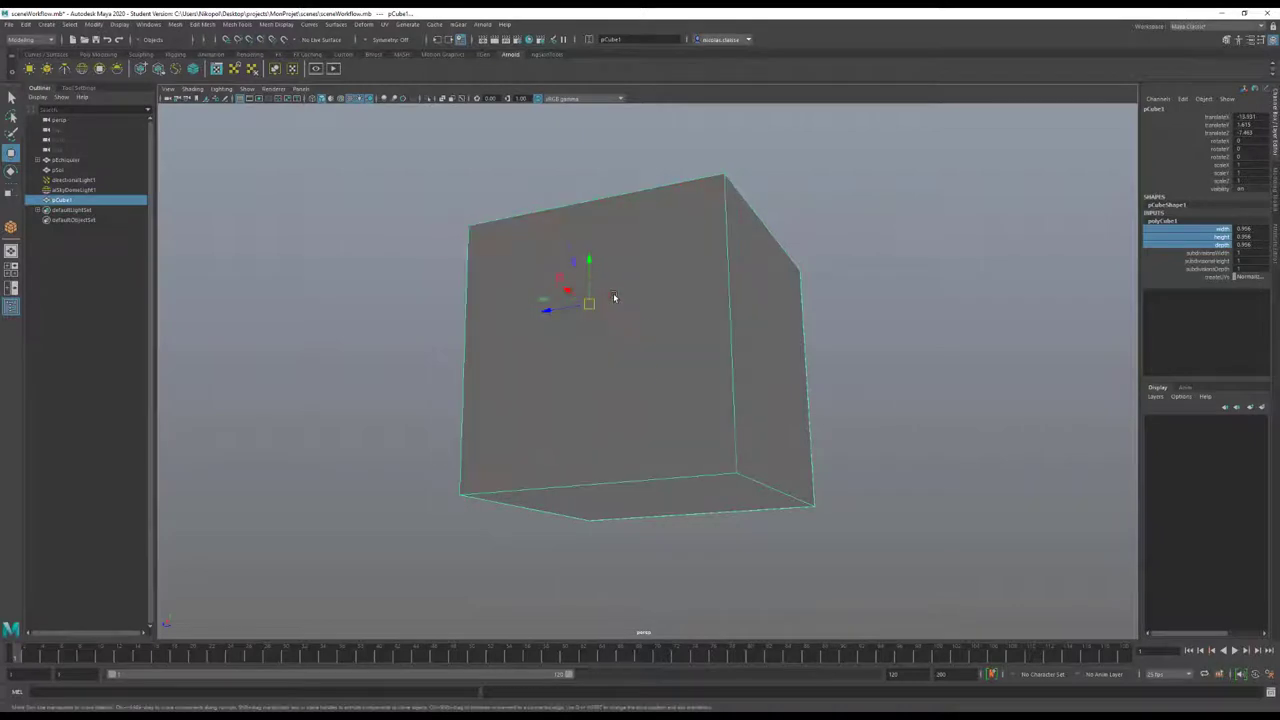
{"action": "mouse_move", "coordinate": [611, 294]}
{"action": "left_mouse_down"}
{"action": "mouse_move", "coordinate": [654, 366]}
{"action": "mouse_move", "coordinate": [647, 465]}
{"action": "left_mouse_up"}
{"action": "key", "text": "d"}
Bake the cube's pivot and zoom out to see the surrounding scene
{"action": "left_click", "coordinate": [93, 24]}
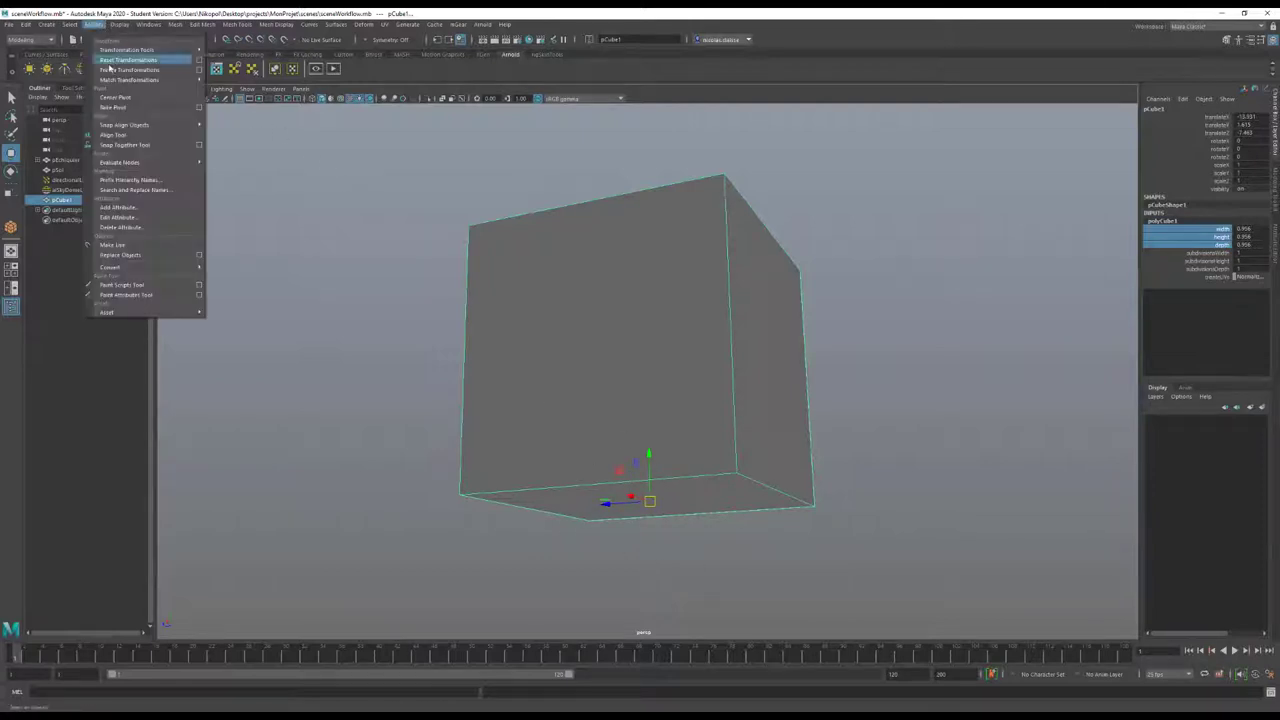
{"action": "left_click", "coordinate": [115, 107]}
{"action": "scroll", "coordinate": [583, 406], "scroll_direction": "down", "scroll_amount": 3}
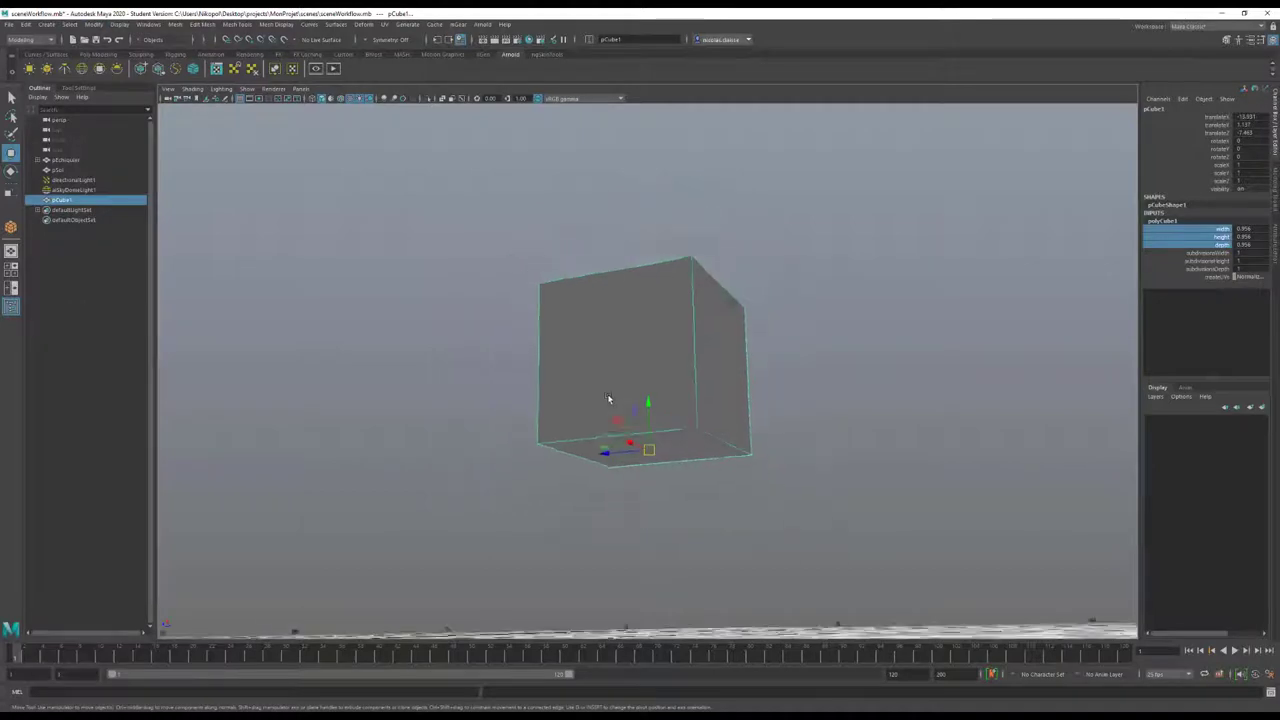
{"action": "key", "text": "6"}
{"action": "mouse_move", "coordinate": [596, 419]}
{"action": "left_mouse_down", "text": "alt"}
{"action": "mouse_move", "coordinate": [571, 403]}
{"action": "mouse_move", "coordinate": [605, 438]}
{"action": "left_mouse_up", "text": "alt"}
{"action": "scroll", "coordinate": [605, 438], "scroll_direction": "down", "scroll_amount": 1}
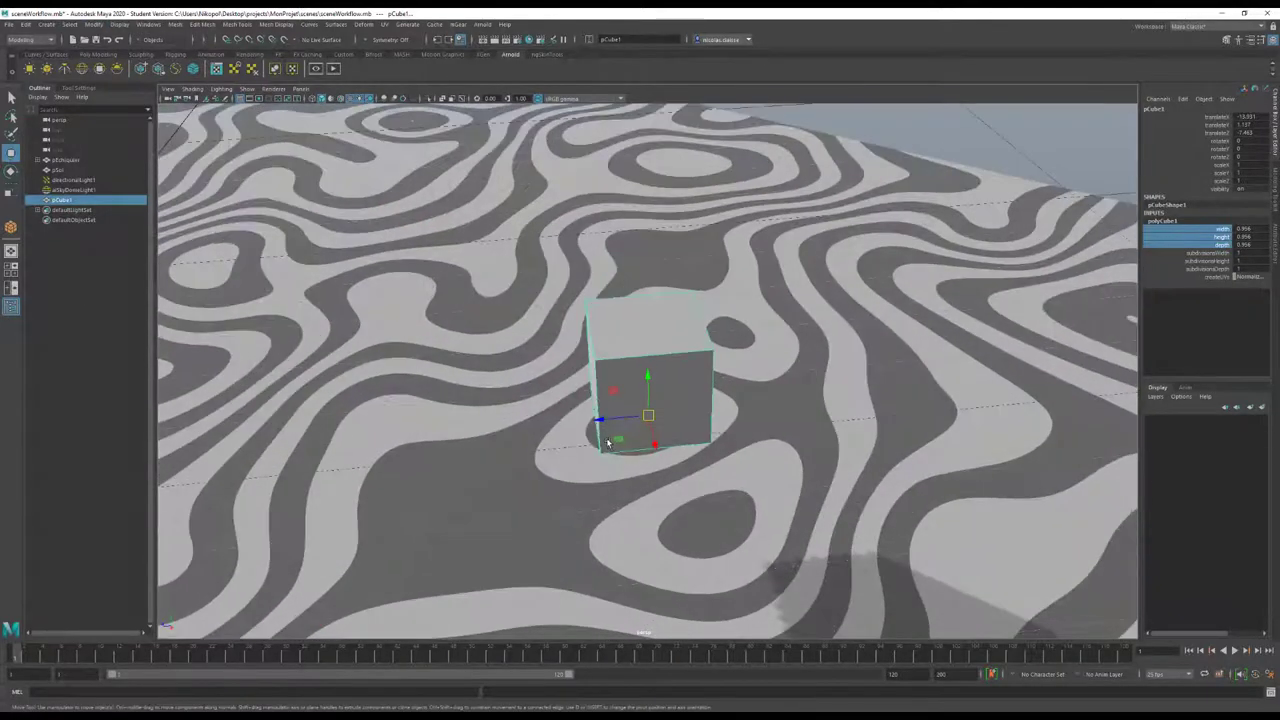
{"action": "scroll", "coordinate": [600, 432], "scroll_direction": "down", "scroll_amount": 2}
{"action": "scroll", "coordinate": [596, 426], "scroll_direction": "down", "scroll_amount": 1}
{"action": "scroll", "coordinate": [595, 425], "scroll_direction": "down", "scroll_amount": 1}
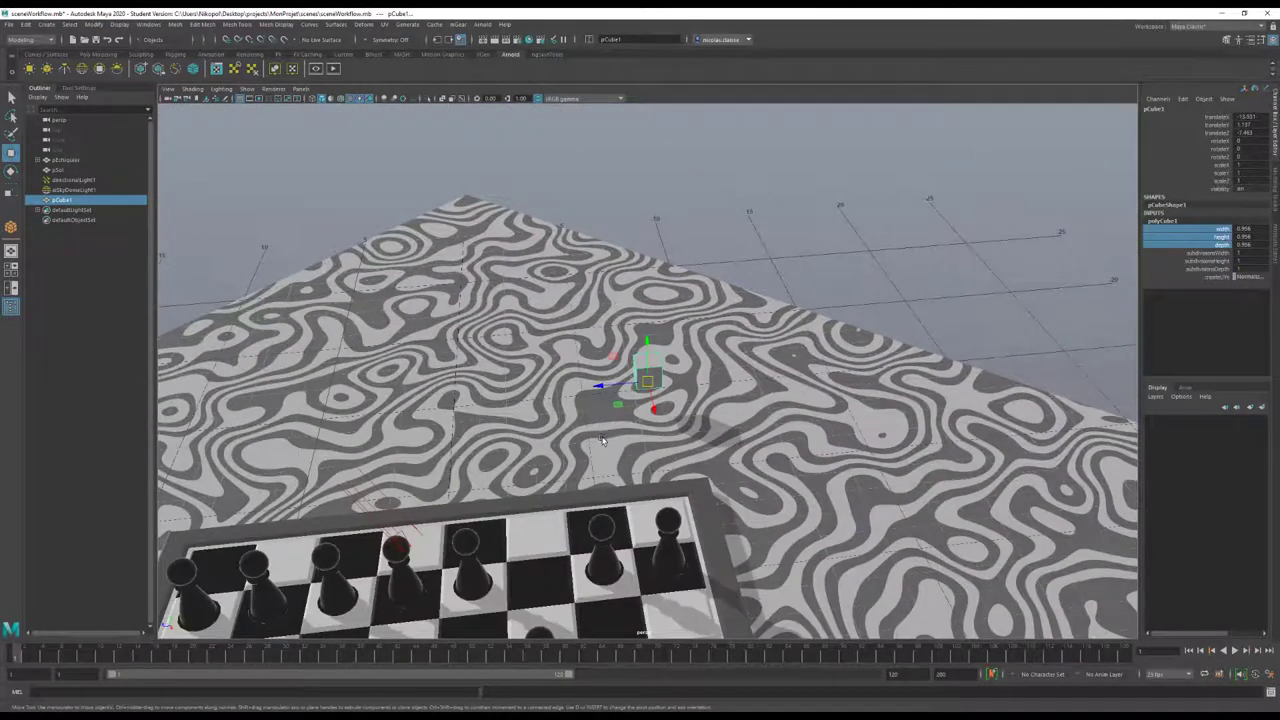
{"action": "mouse_move", "coordinate": [595, 425]}
{"action": "left_mouse_down", "text": "alt"}
{"action": "mouse_move", "coordinate": [620, 358]}
{"action": "mouse_move", "coordinate": [605, 355]}
{"action": "left_mouse_up", "text": "alt"}
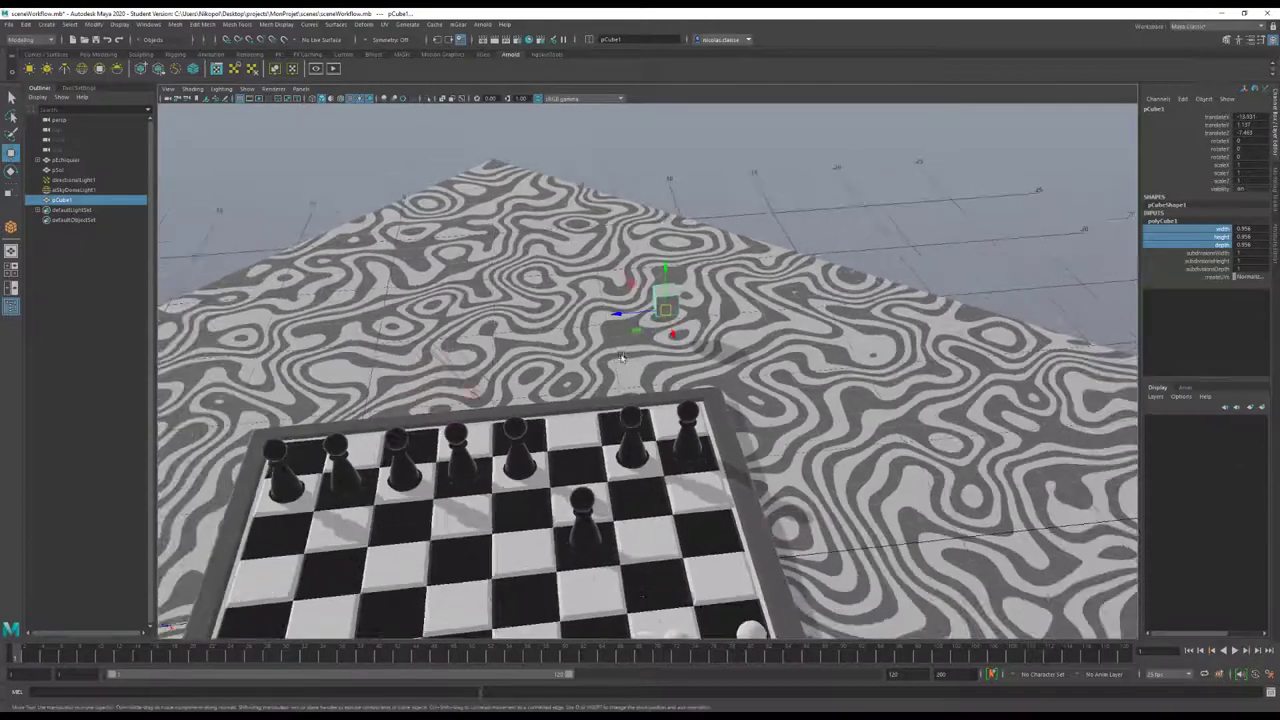
Place the cube on a chessboard square and turn on Wireframe on Shaded
{"action": "left_click", "coordinate": [249, 40]}
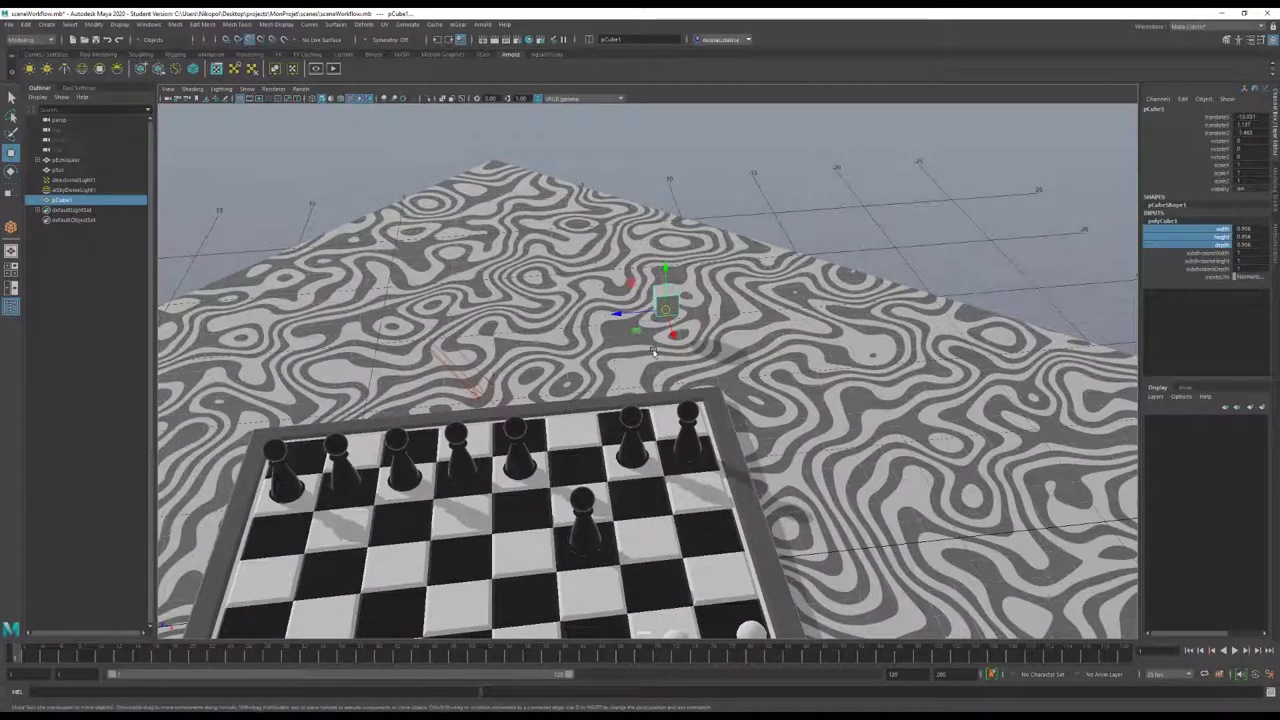
{"action": "left_click_drag", "start_coordinate": [665, 312], "coordinate": [519, 548]}
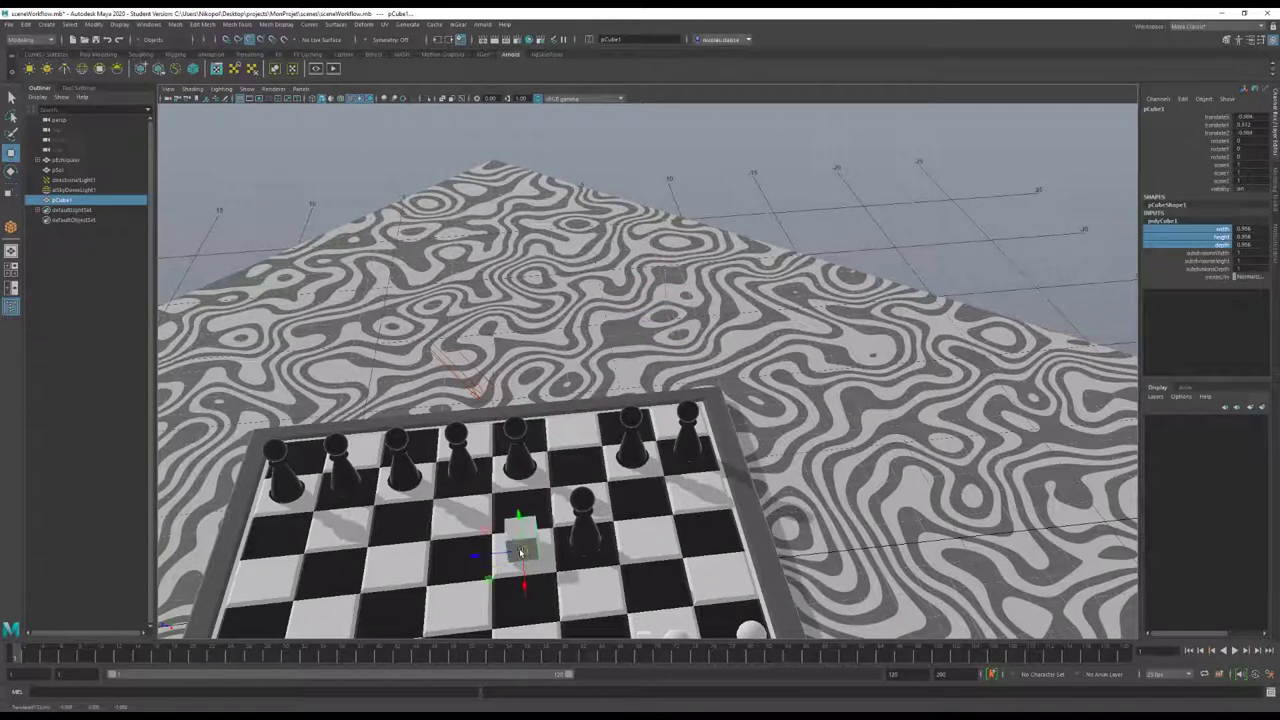
{"action": "left_click", "coordinate": [342, 100]}
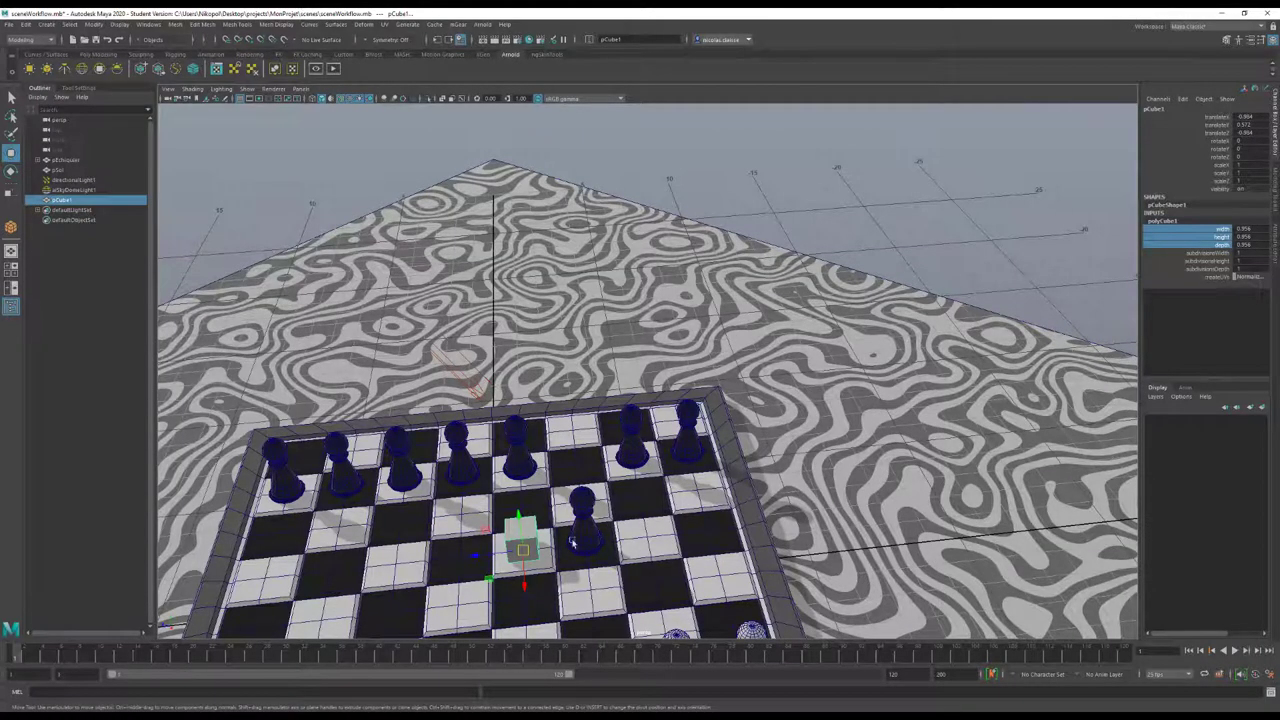
Frame the cube, pull back to view the board, and delete the test cube
{"action": "left_click_drag", "start_coordinate": [574, 590], "coordinate": [539, 578], "text": "alt"}
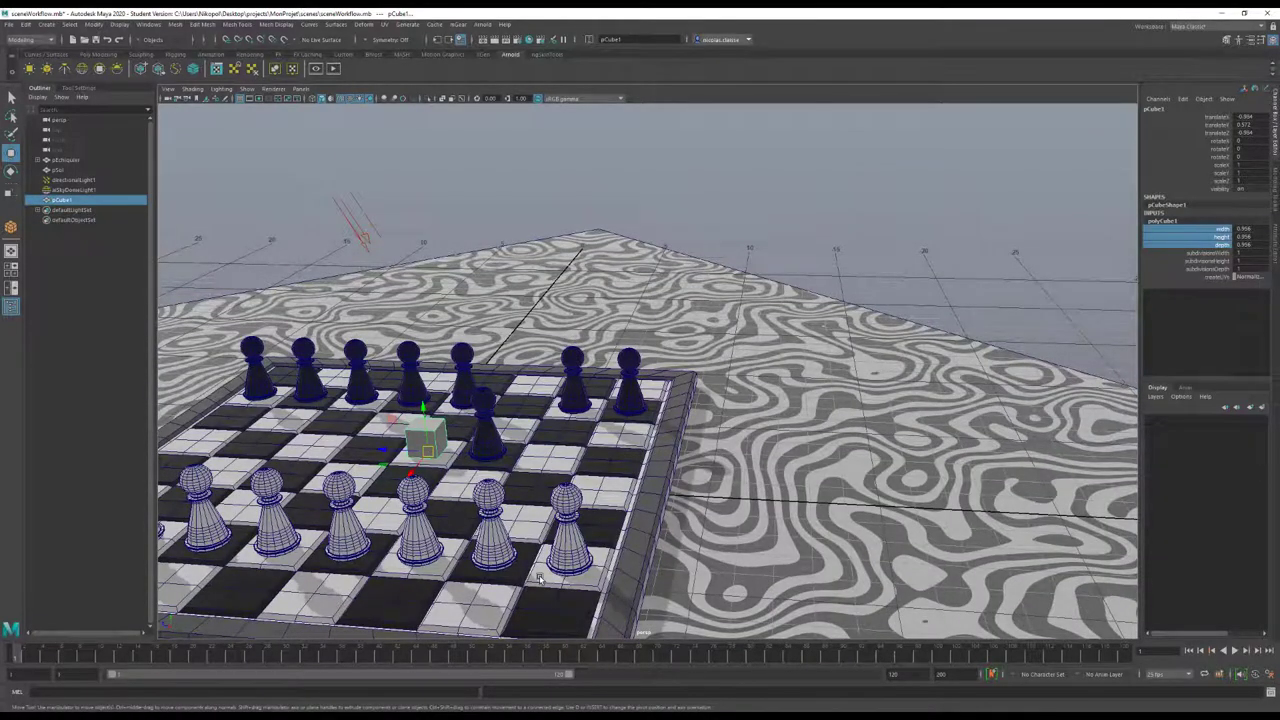
{"action": "key", "text": "f"}
{"action": "right_click_drag", "start_coordinate": [843, 557], "coordinate": [696, 463], "text": "alt"}
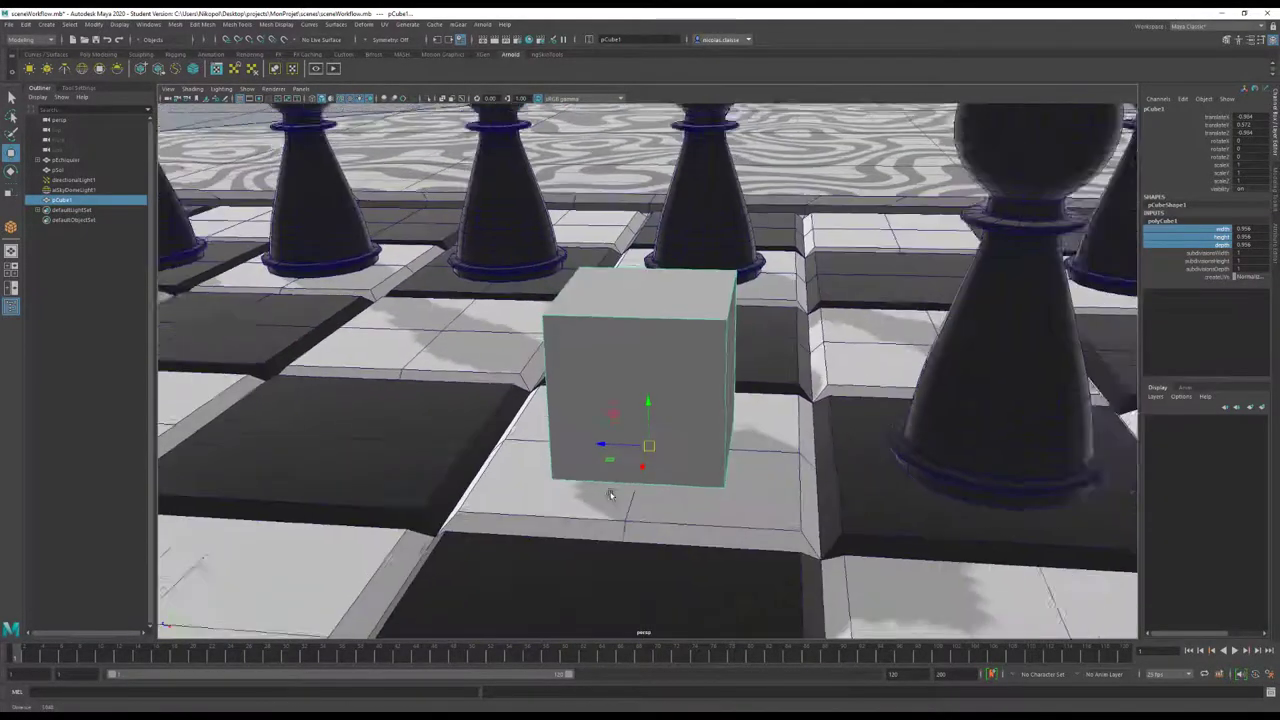
{"action": "left_click_drag", "start_coordinate": [696, 463], "coordinate": [618, 457], "text": "alt"}
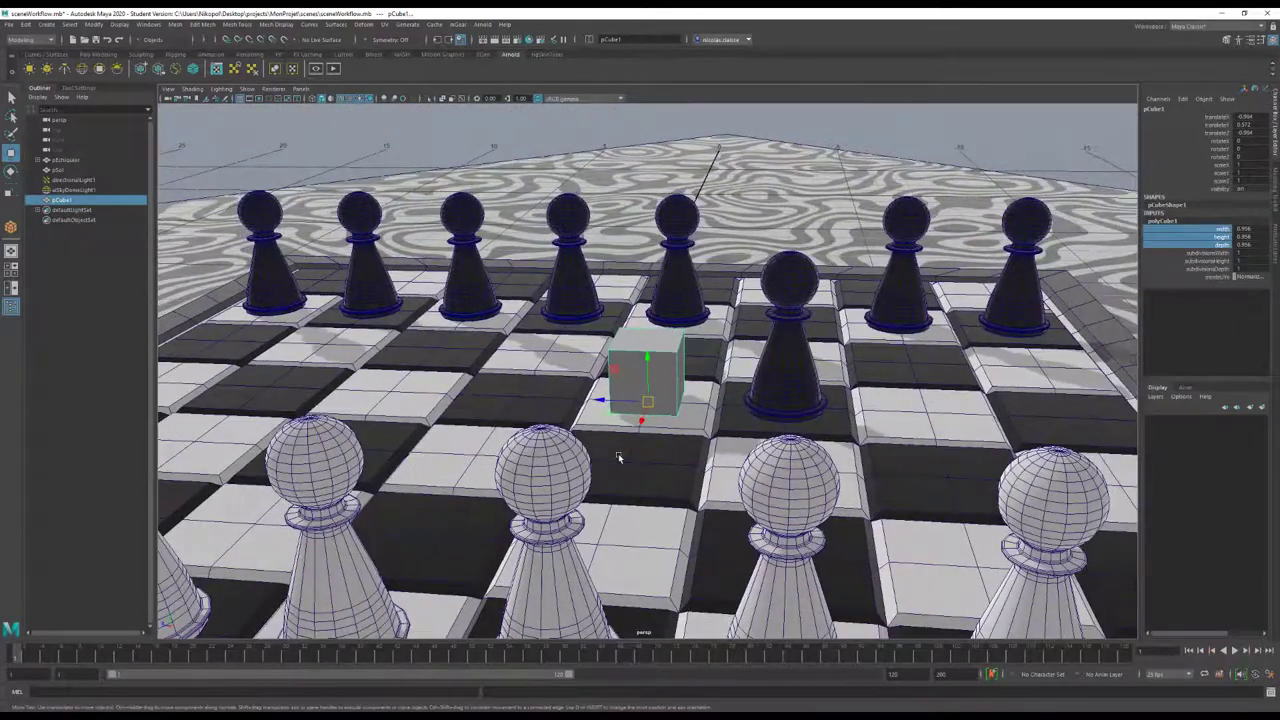
{"action": "key", "text": "Delete"}
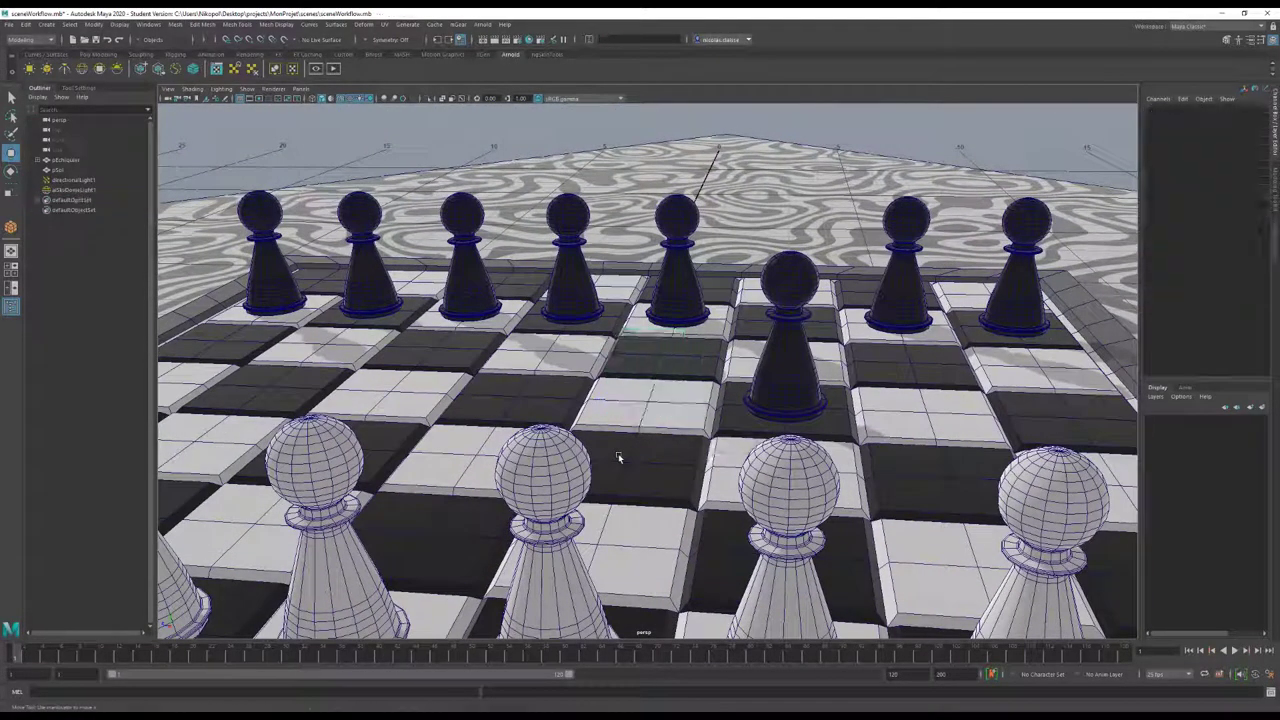
Switch the viewport to wireframe and tear off the Shading menu as a floating panel
{"action": "key", "text": "a"}
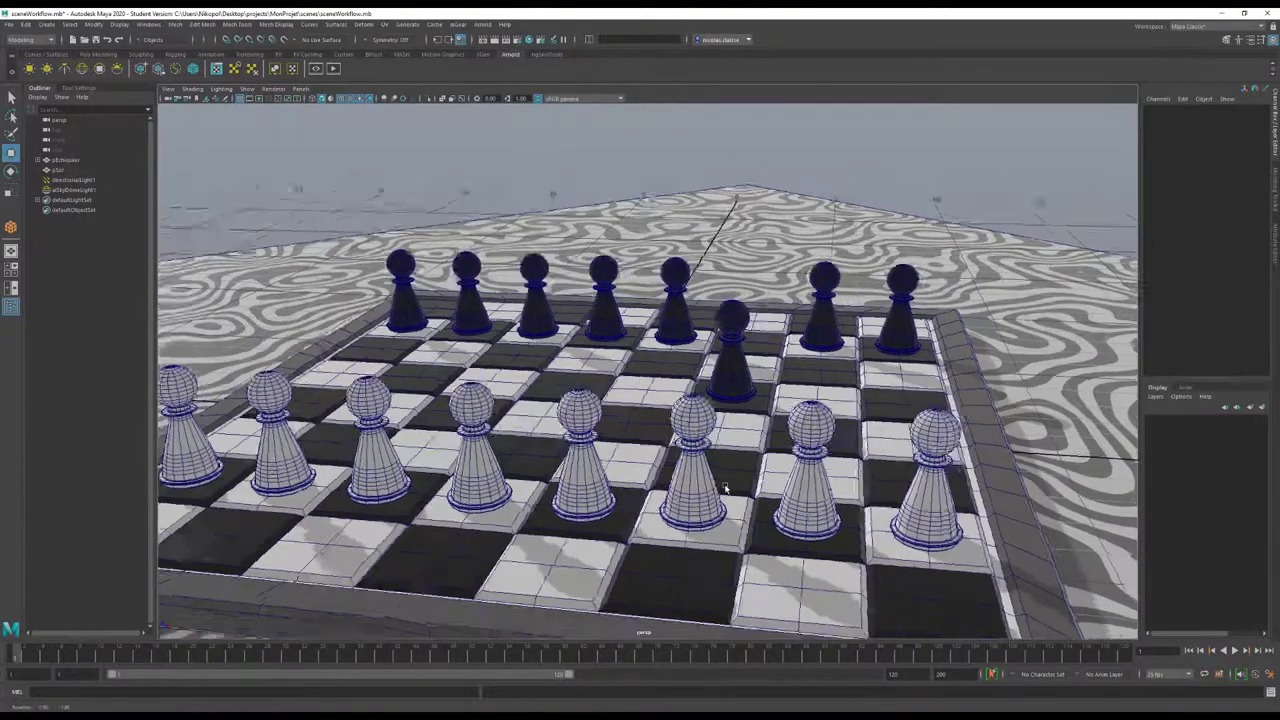
{"action": "mouse_move", "coordinate": [737, 490]}
{"action": "left_mouse_down", "text": "alt"}
{"action": "mouse_move", "coordinate": [705, 490]}
{"action": "mouse_move", "coordinate": [721, 478]}
{"action": "mouse_move", "coordinate": [669, 484]}
{"action": "mouse_move", "coordinate": [705, 455]}
{"action": "mouse_move", "coordinate": [700, 438]}
{"action": "left_mouse_up", "text": "alt"}
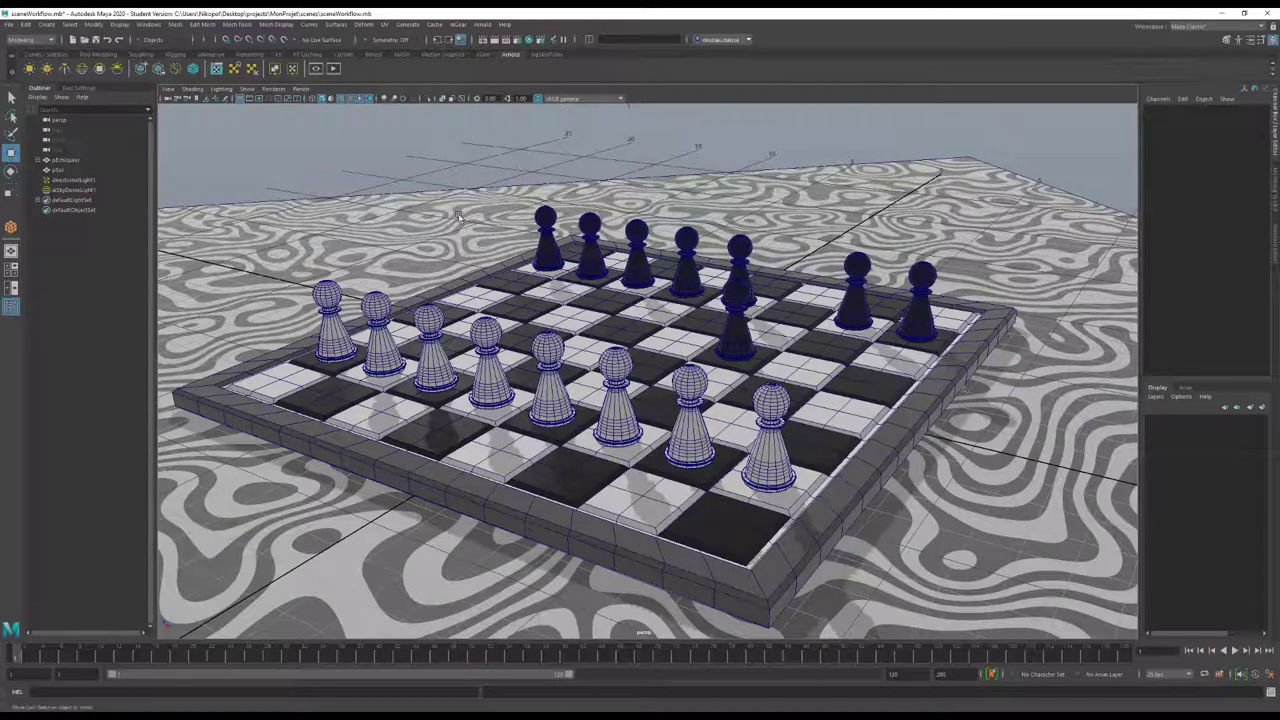
{"action": "left_click", "coordinate": [314, 100]}
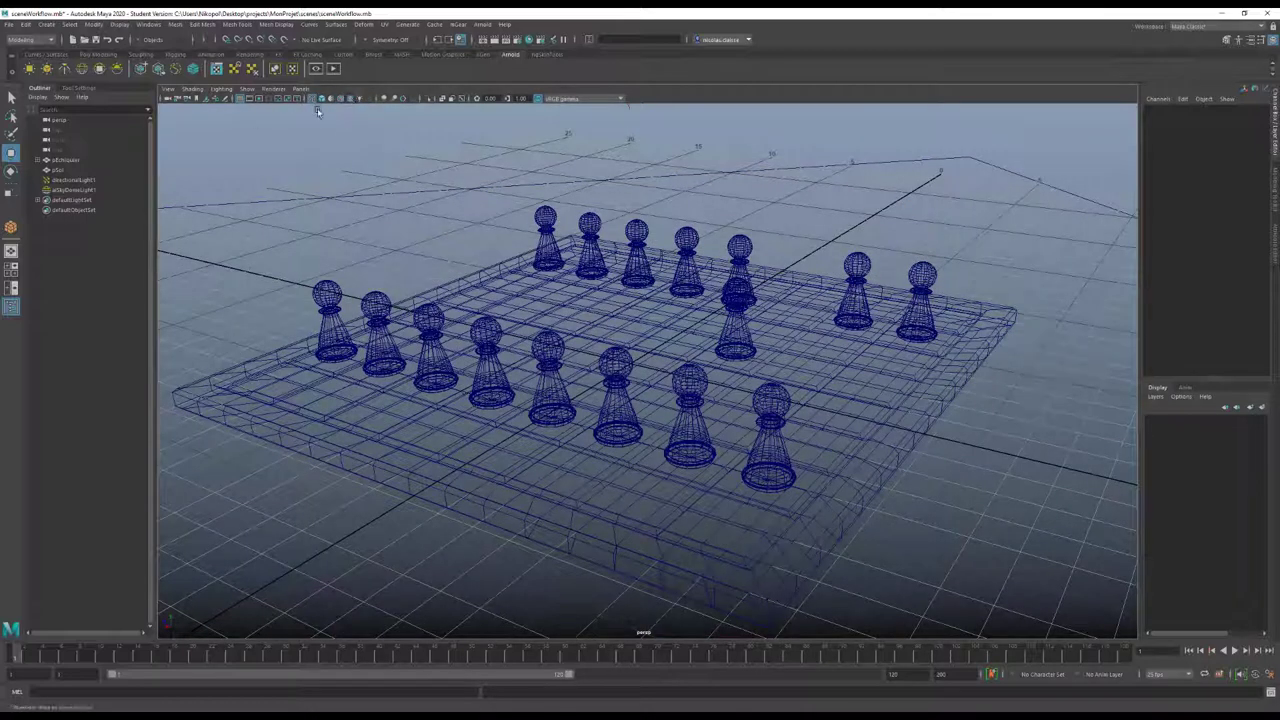
{"action": "left_click", "coordinate": [189, 89]}
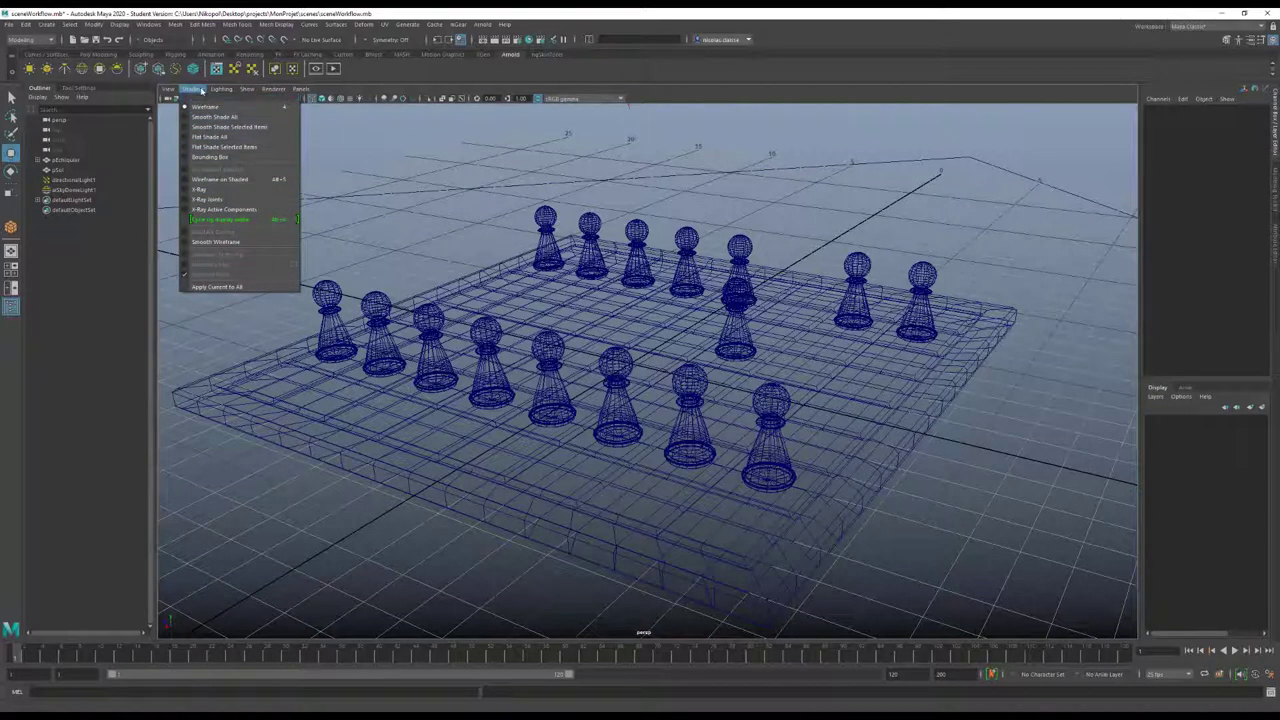
{"action": "left_click", "coordinate": [205, 102]}
{"action": "left_click_drag", "start_coordinate": [228, 90], "coordinate": [178, 180]}
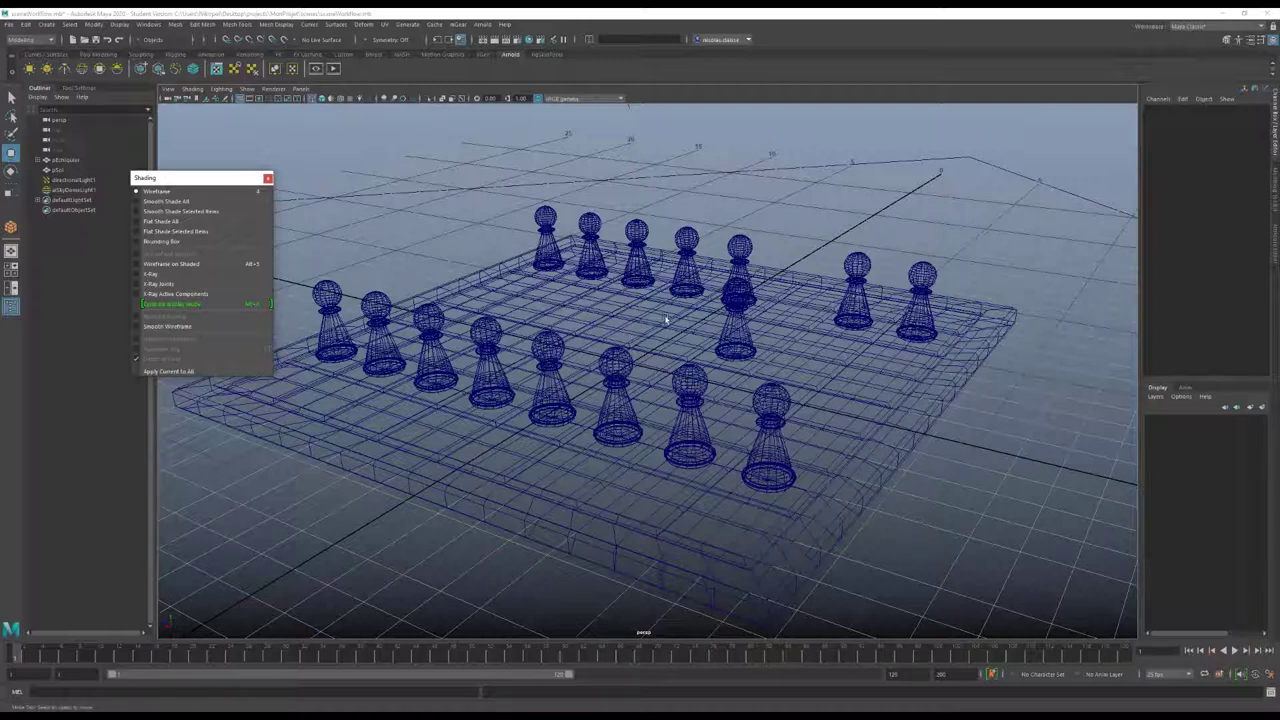
{"action": "left_click", "coordinate": [575, 309]}
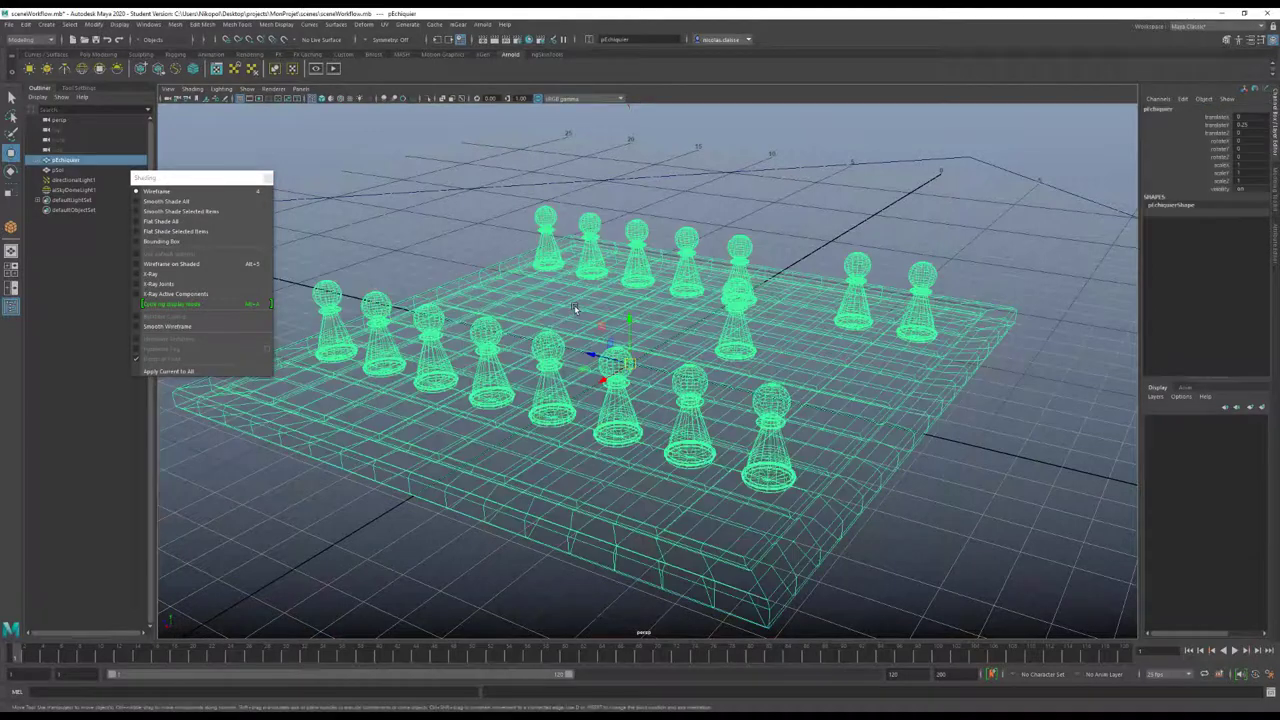
Draw a polygon sphere on the grid beside the chessboard and enter vertex mode
{"action": "left_click", "coordinate": [959, 484]}
{"action": "right_click_drag", "start_coordinate": [959, 484], "coordinate": [967, 505], "text": "shift"}
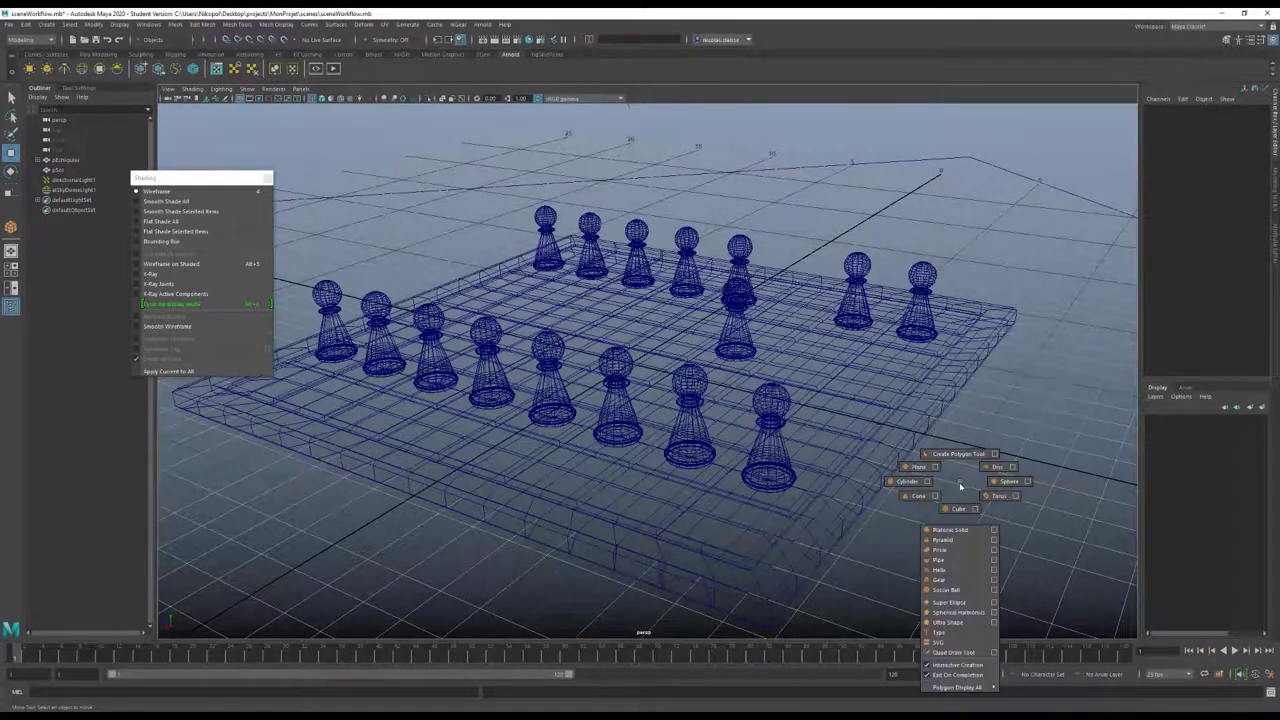
{"action": "left_click_drag", "start_coordinate": [965, 466], "coordinate": [971, 485]}
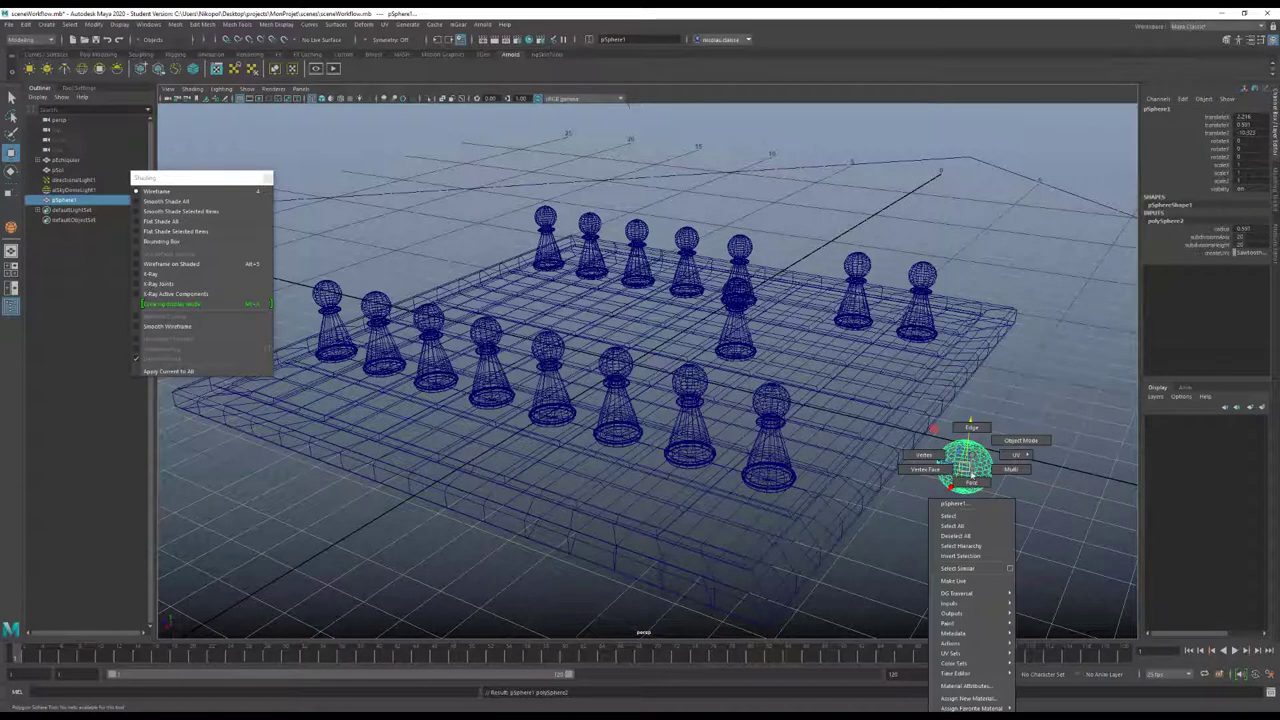
{"action": "right_click_drag", "start_coordinate": [970, 476], "coordinate": [937, 457]}
{"action": "scroll", "coordinate": [960, 470], "scroll_direction": "up", "scroll_amount": 3}
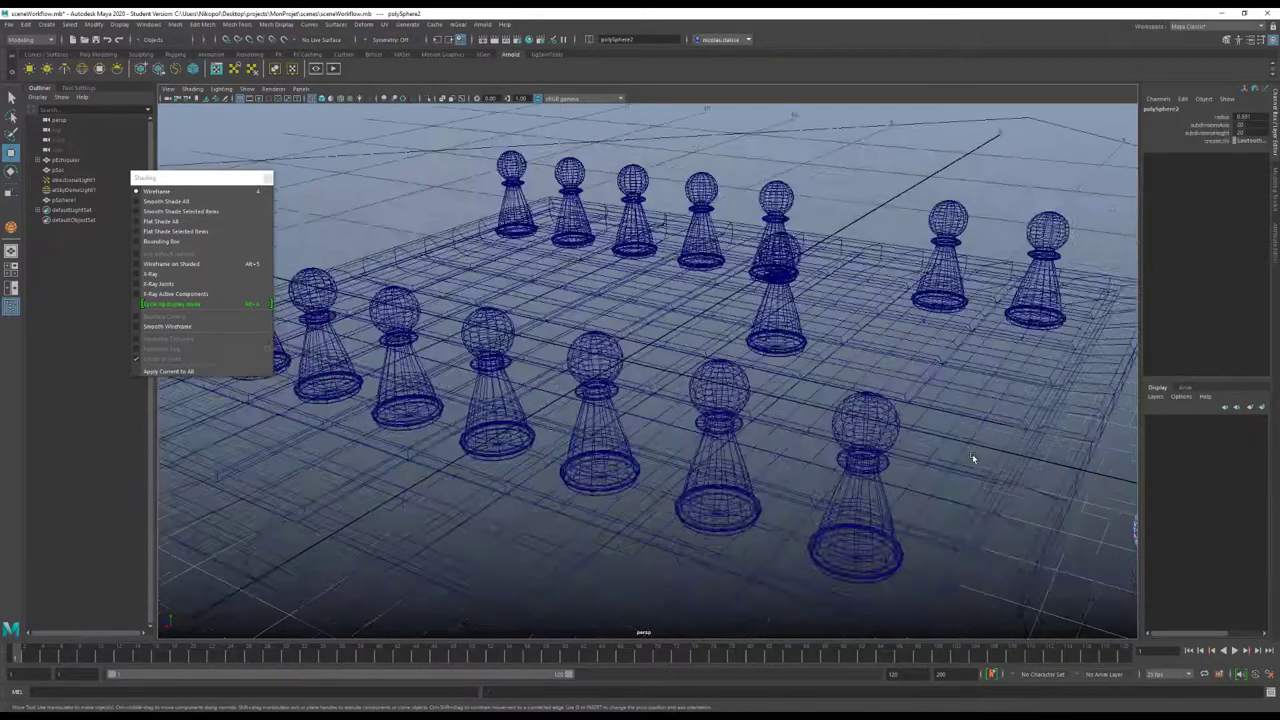
{"action": "scroll", "coordinate": [960, 470], "scroll_direction": "up", "scroll_amount": 3}
{"action": "scroll", "coordinate": [817, 400], "scroll_direction": "up", "scroll_amount": 2}
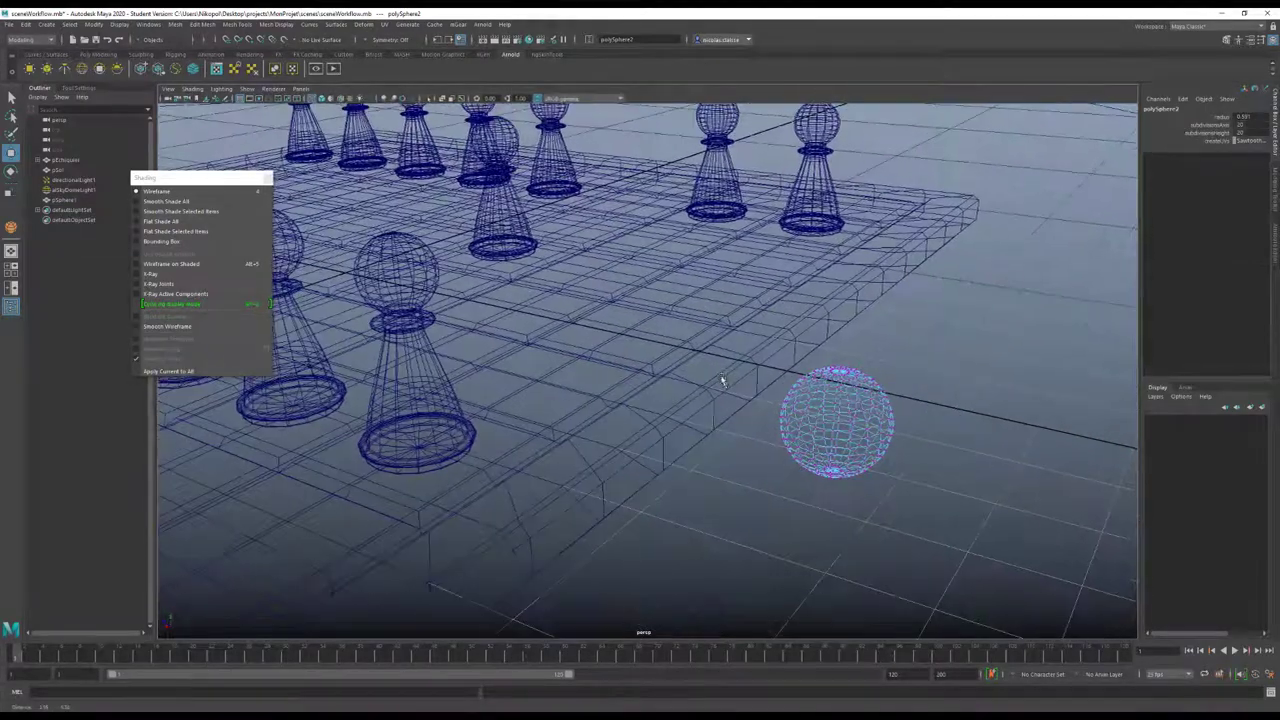
{"action": "scroll", "coordinate": [720, 374], "scroll_direction": "up", "scroll_amount": 1}
{"action": "scroll", "coordinate": [834, 429], "scroll_direction": "up", "scroll_amount": 2}
{"action": "scroll", "coordinate": [834, 429], "scroll_direction": "up", "scroll_amount": 1}
{"action": "scroll", "coordinate": [950, 455], "scroll_direction": "down", "scroll_amount": 2}
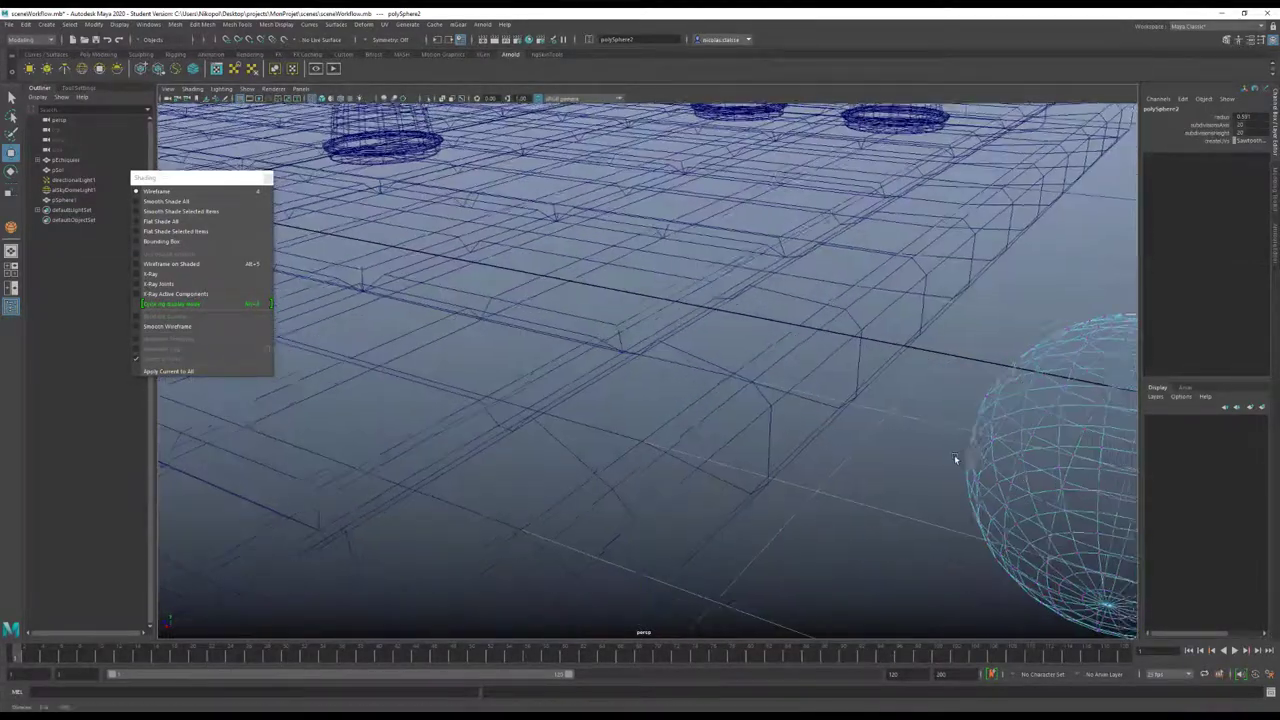
{"action": "scroll", "coordinate": [955, 455], "scroll_direction": "down", "scroll_amount": 2}
{"action": "scroll", "coordinate": [965, 440], "scroll_direction": "down", "scroll_amount": 2}
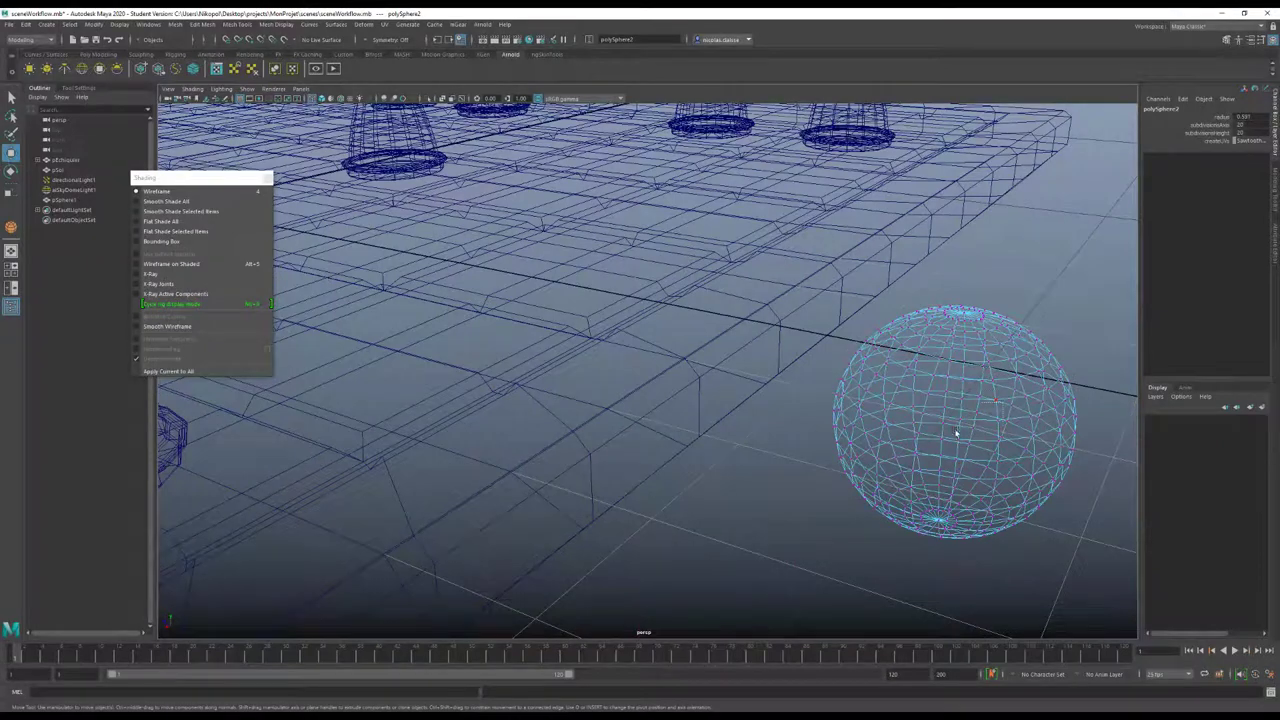
Select two vertices on the sphere, then switch the viewport to Smooth Shade All
{"action": "left_click_drag", "start_coordinate": [998, 402], "coordinate": [893, 462]}
{"action": "mouse_move", "coordinate": [997, 452]}
{"action": "left_mouse_down", "text": "alt"}
{"action": "mouse_move", "coordinate": [954, 443]}
{"action": "mouse_move", "coordinate": [965, 449]}
{"action": "mouse_move", "coordinate": [876, 370]}
{"action": "left_mouse_up", "text": "alt"}
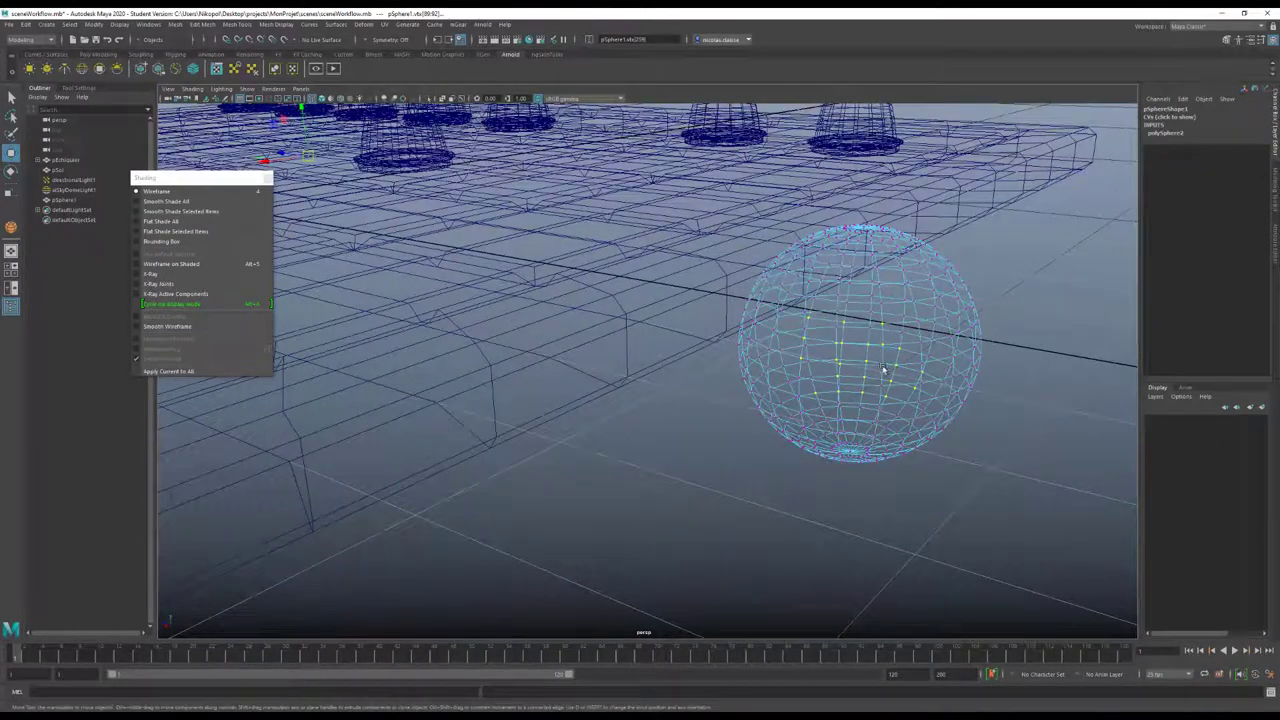
{"action": "left_click", "coordinate": [851, 370]}
{"action": "left_click", "coordinate": [857, 351], "text": "shift"}
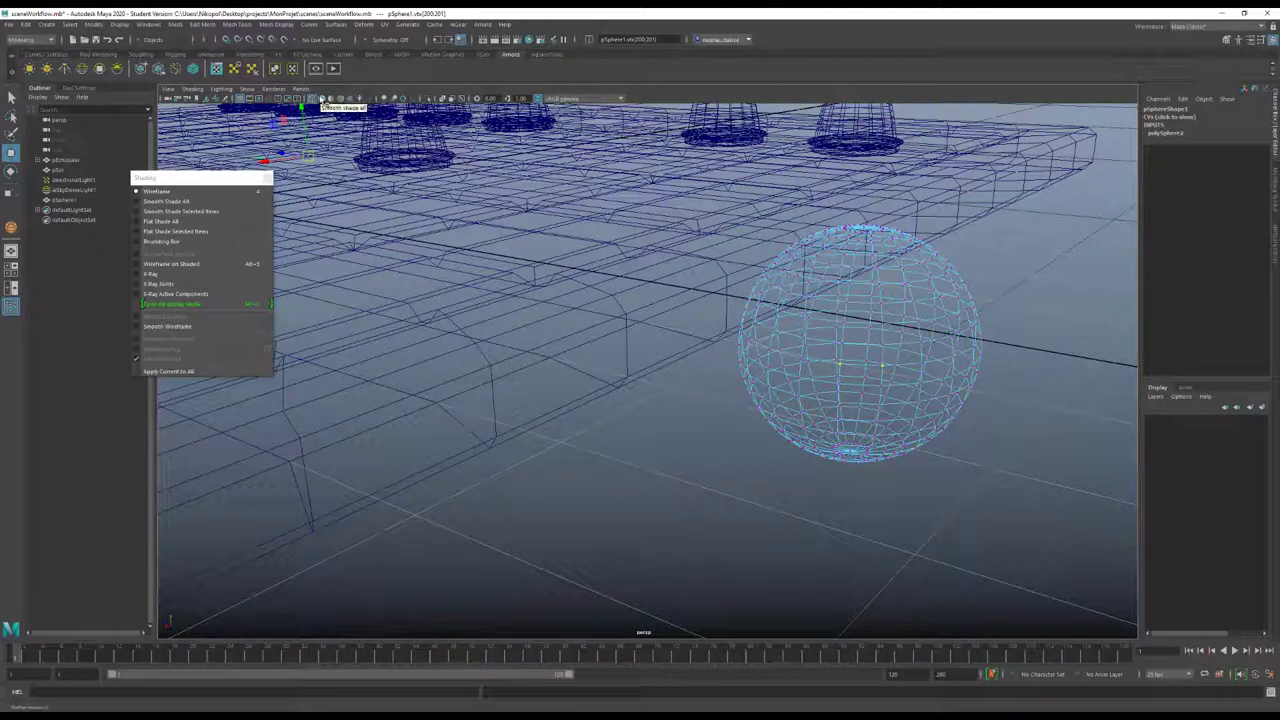
{"action": "left_click", "coordinate": [322, 101]}
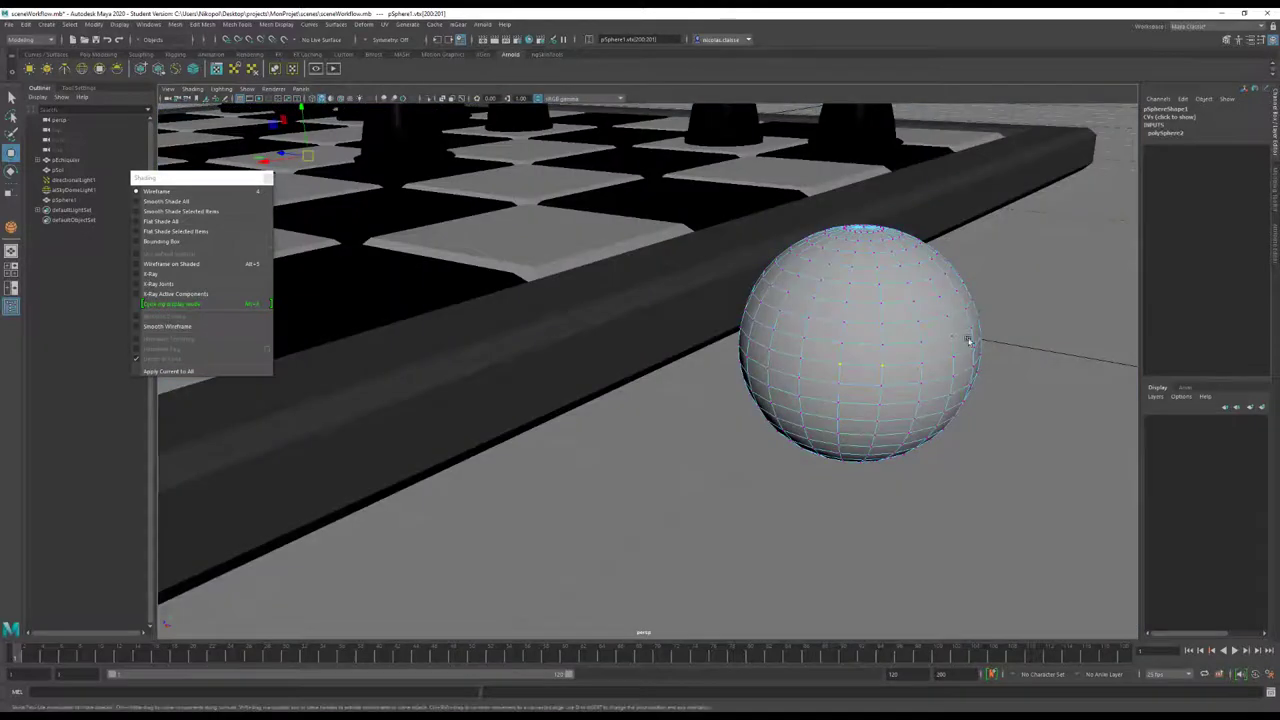
{"action": "scroll", "coordinate": [763, 323], "scroll_direction": "down", "scroll_amount": 5}
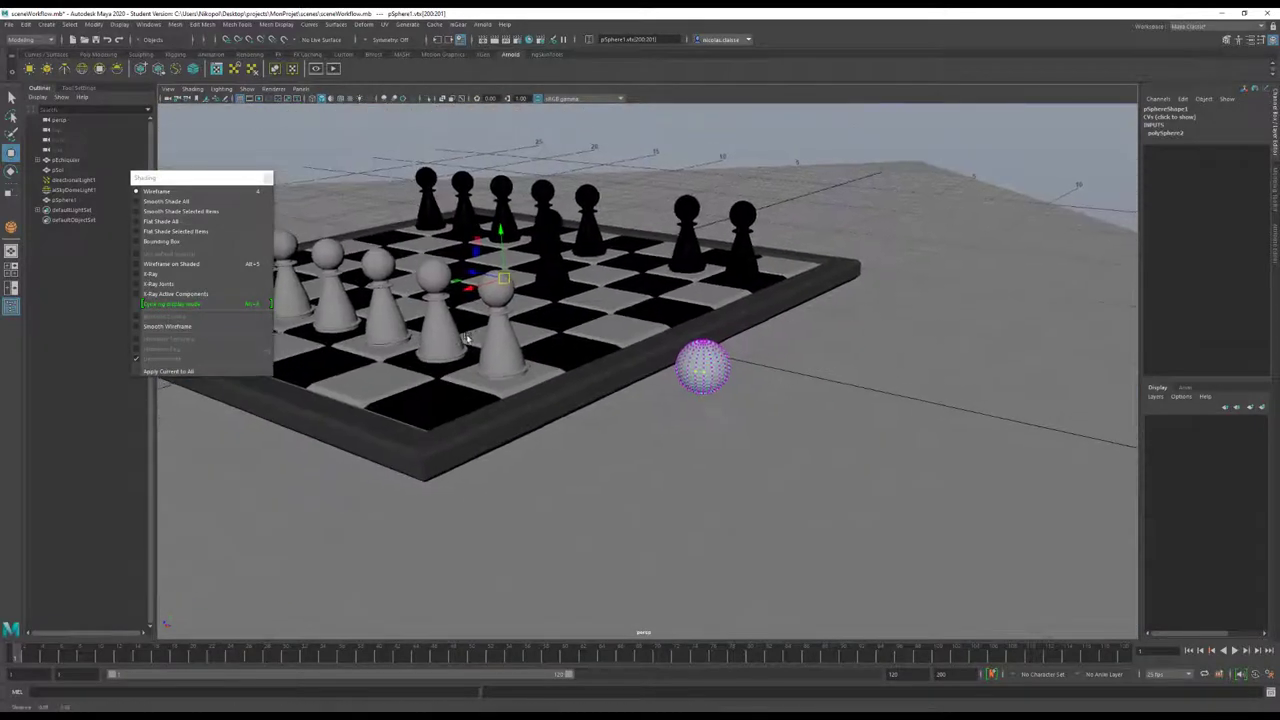
{"action": "left_click_drag", "start_coordinate": [763, 323], "coordinate": [576, 370], "text": "alt"}
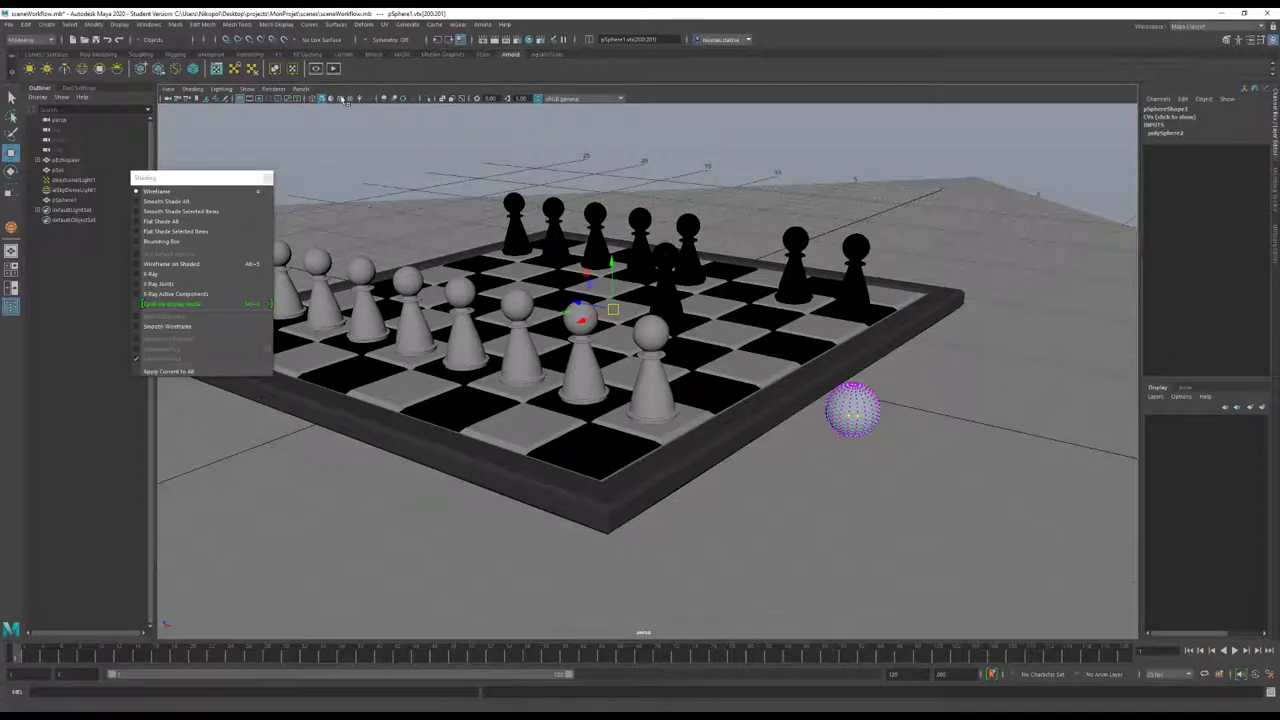
Try Smooth Shade All, Smooth Shade Selected and Flat Shade All on a few selected pawns
{"action": "left_click", "coordinate": [191, 203]}
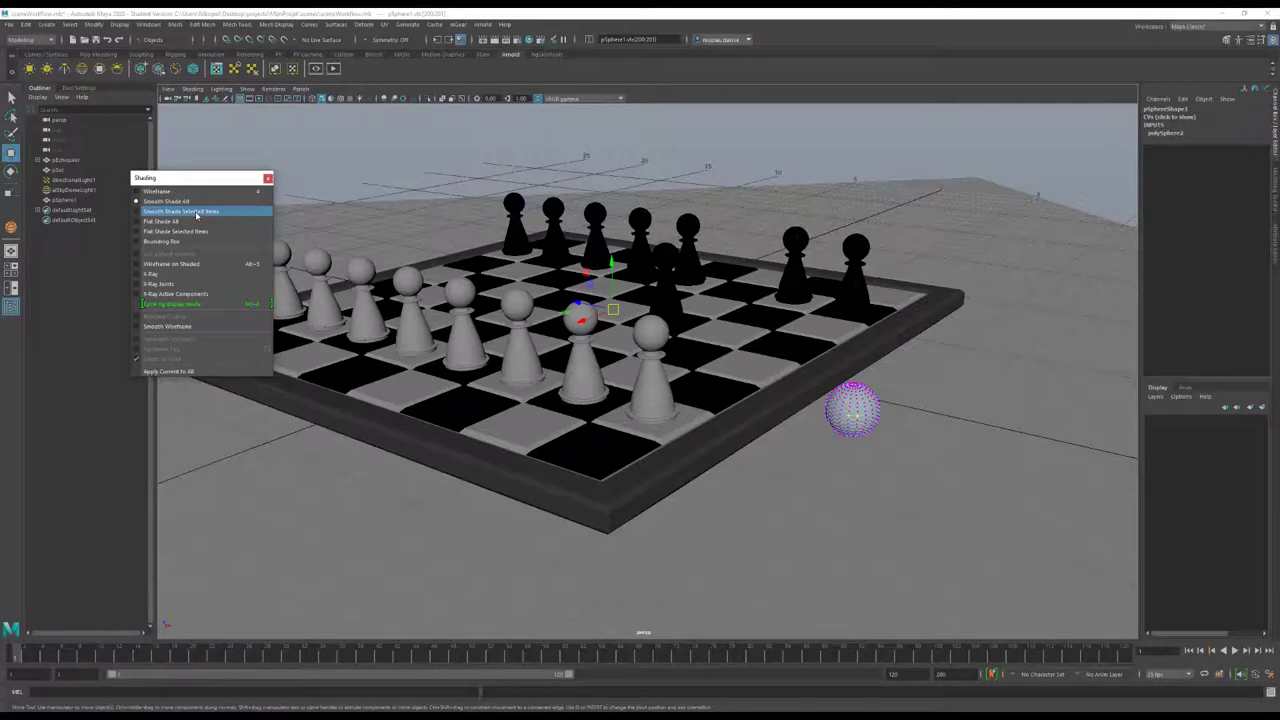
{"action": "left_click", "coordinate": [197, 213]}
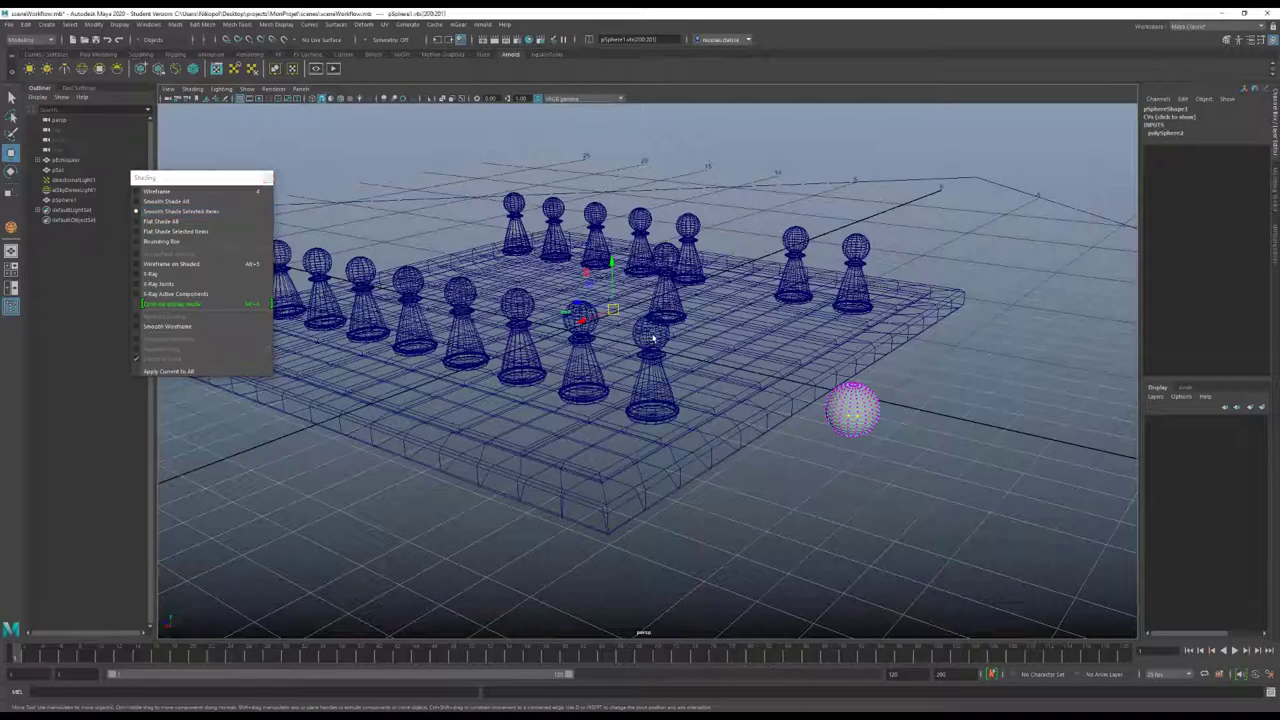
{"action": "left_click", "coordinate": [670, 380]}
{"action": "left_click", "coordinate": [665, 293]}
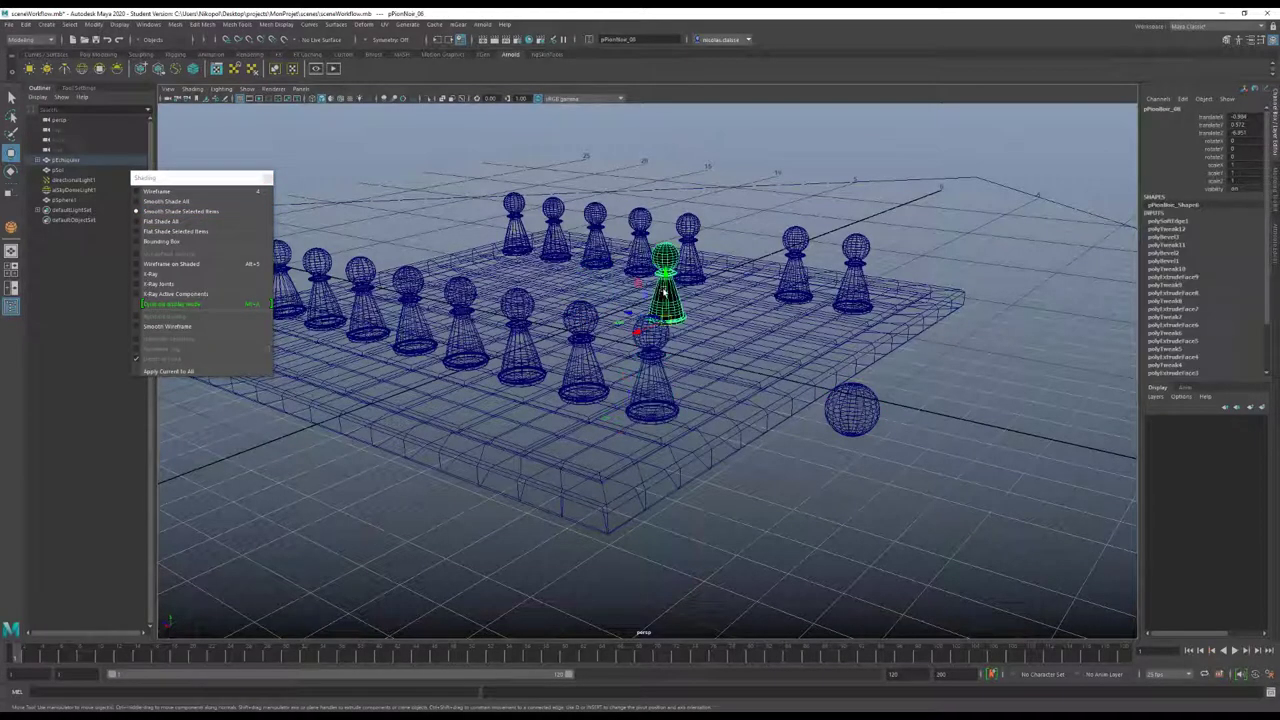
{"action": "left_click", "coordinate": [581, 322]}
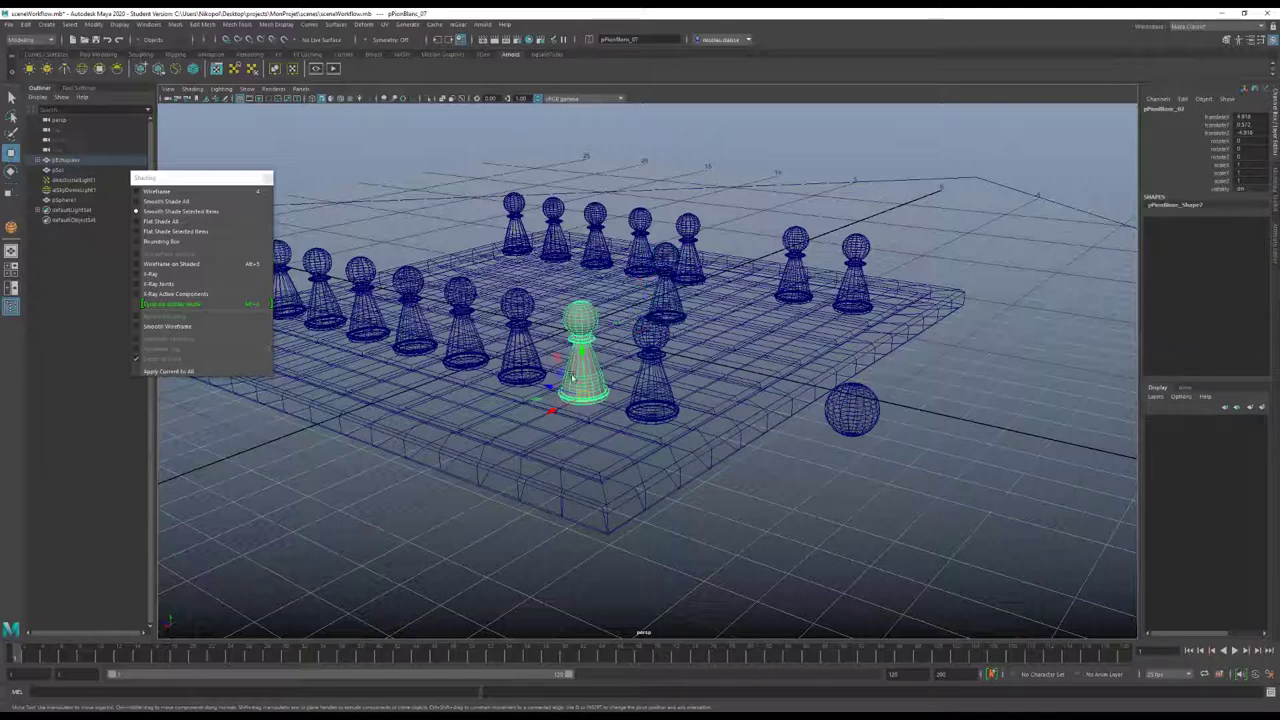
{"action": "left_click", "coordinate": [179, 222]}
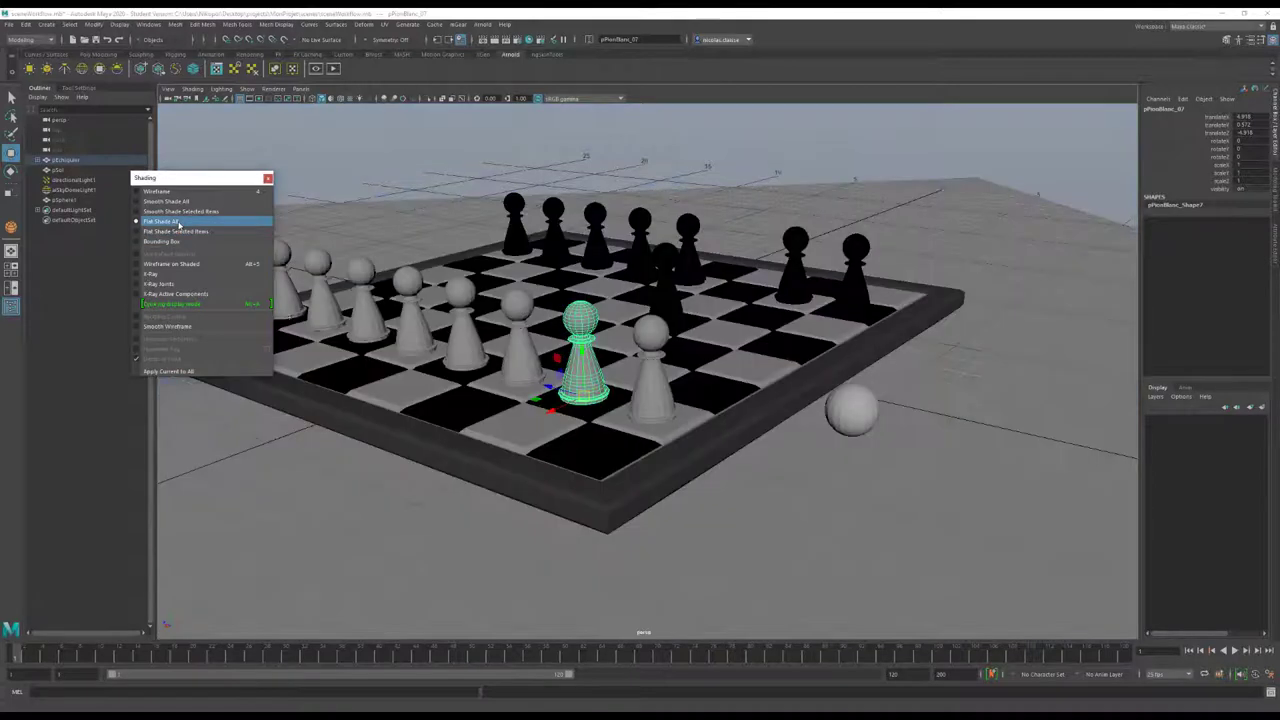
{"action": "scroll", "coordinate": [826, 429], "scroll_direction": "up", "scroll_amount": 2}
{"action": "scroll", "coordinate": [829, 429], "scroll_direction": "up", "scroll_amount": 2}
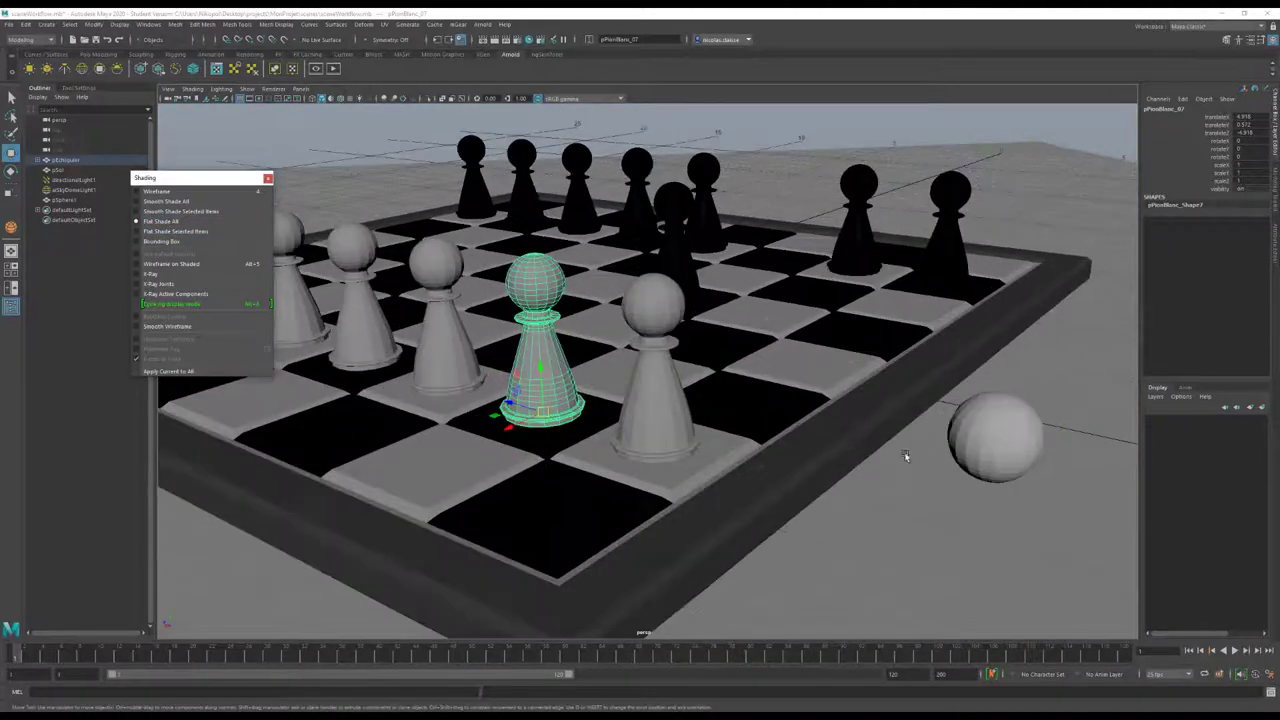
{"action": "left_click", "coordinate": [179, 202]}
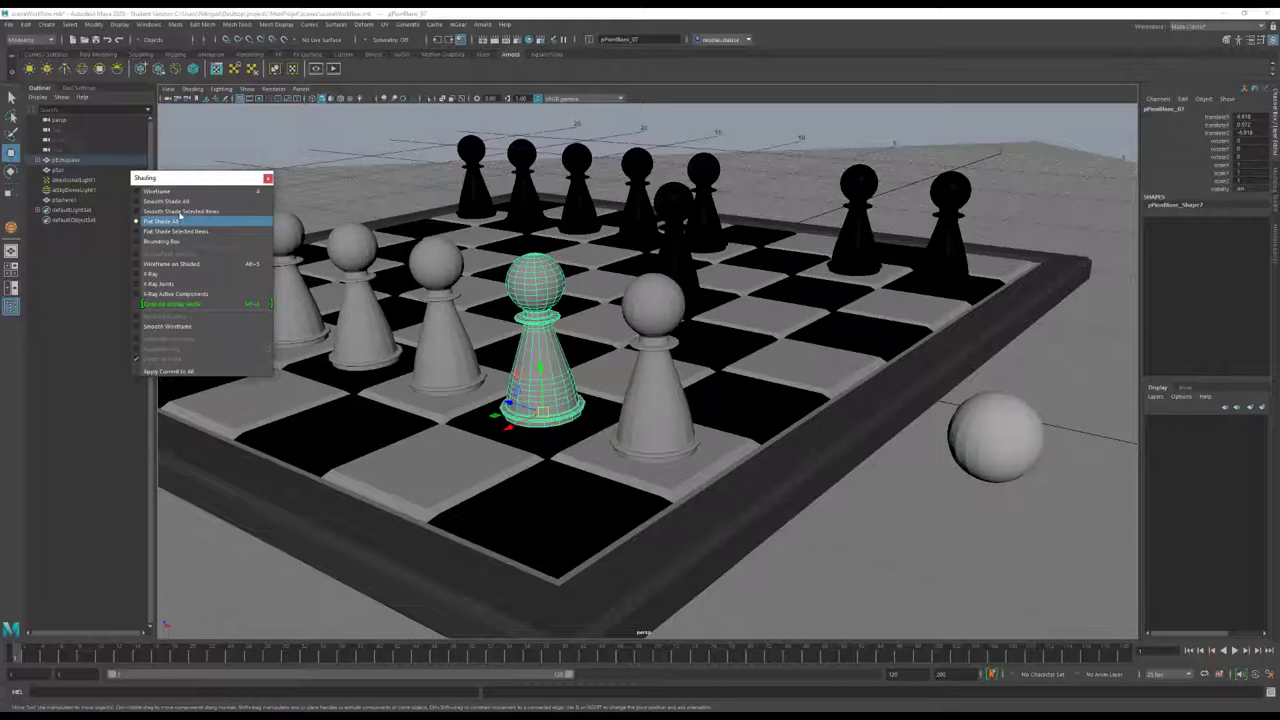
{"action": "left_click", "coordinate": [181, 221]}
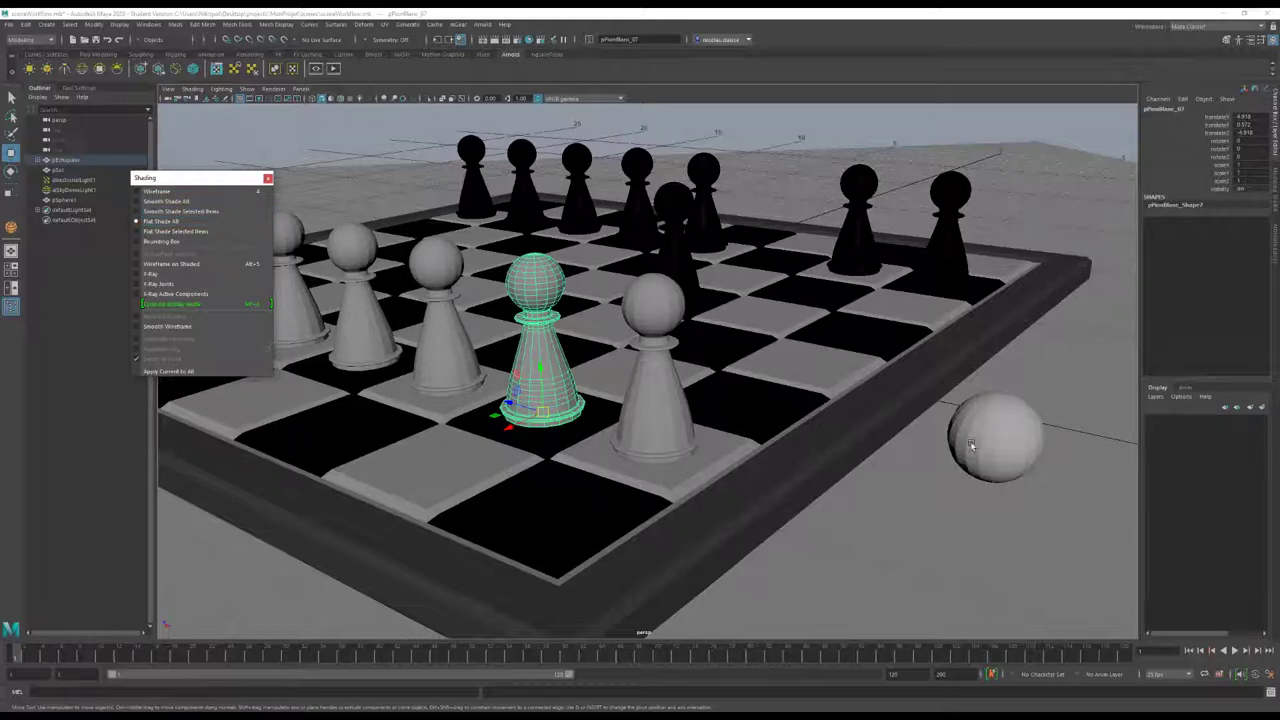
Bring the sphere into view, choose Flat Shade Selected Items, and select the sphere
{"action": "mouse_move", "coordinate": [1010, 446]}
{"action": "left_mouse_down", "text": "alt"}
{"action": "mouse_move", "coordinate": [913, 425]}
{"action": "mouse_move", "coordinate": [876, 459]}
{"action": "left_mouse_up", "text": "alt"}
{"action": "mouse_move", "coordinate": [876, 459]}
{"action": "right_mouse_down", "text": "alt"}
{"action": "mouse_move", "coordinate": [1064, 565]}
{"action": "mouse_move", "coordinate": [1037, 520]}
{"action": "right_mouse_up", "text": "alt"}
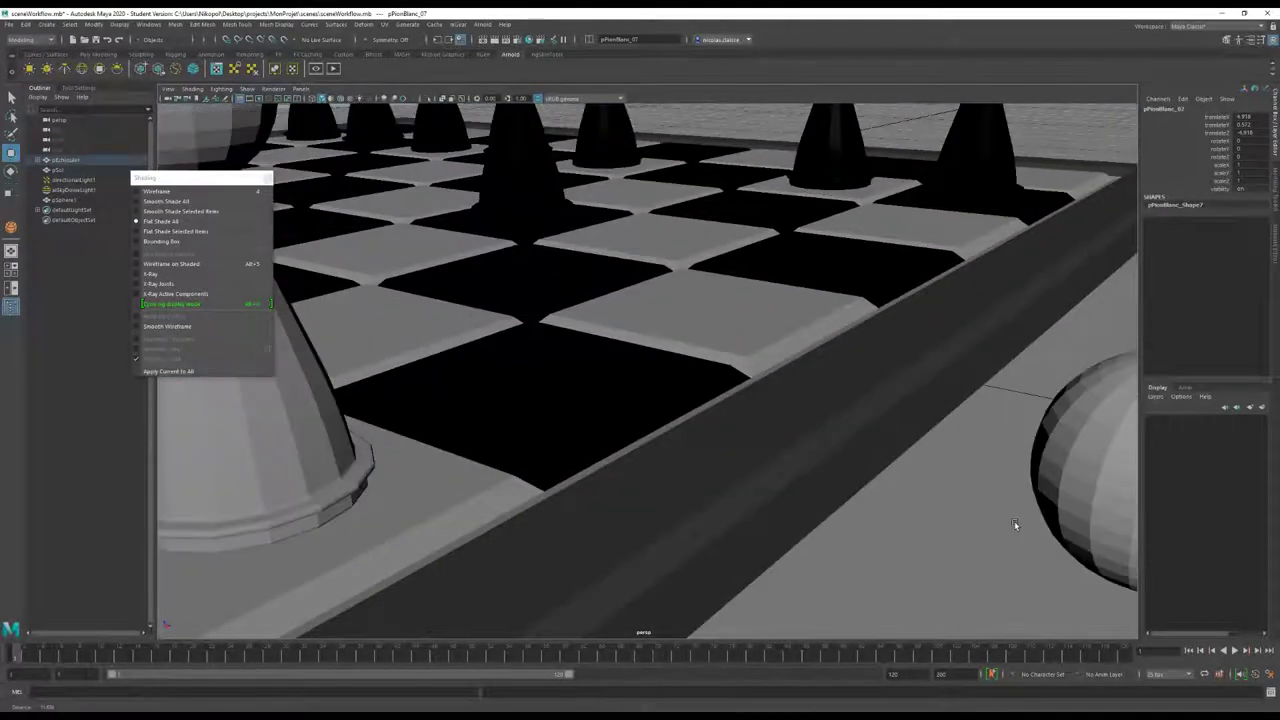
{"action": "left_click_drag", "start_coordinate": [1037, 520], "coordinate": [894, 486], "text": "alt"}
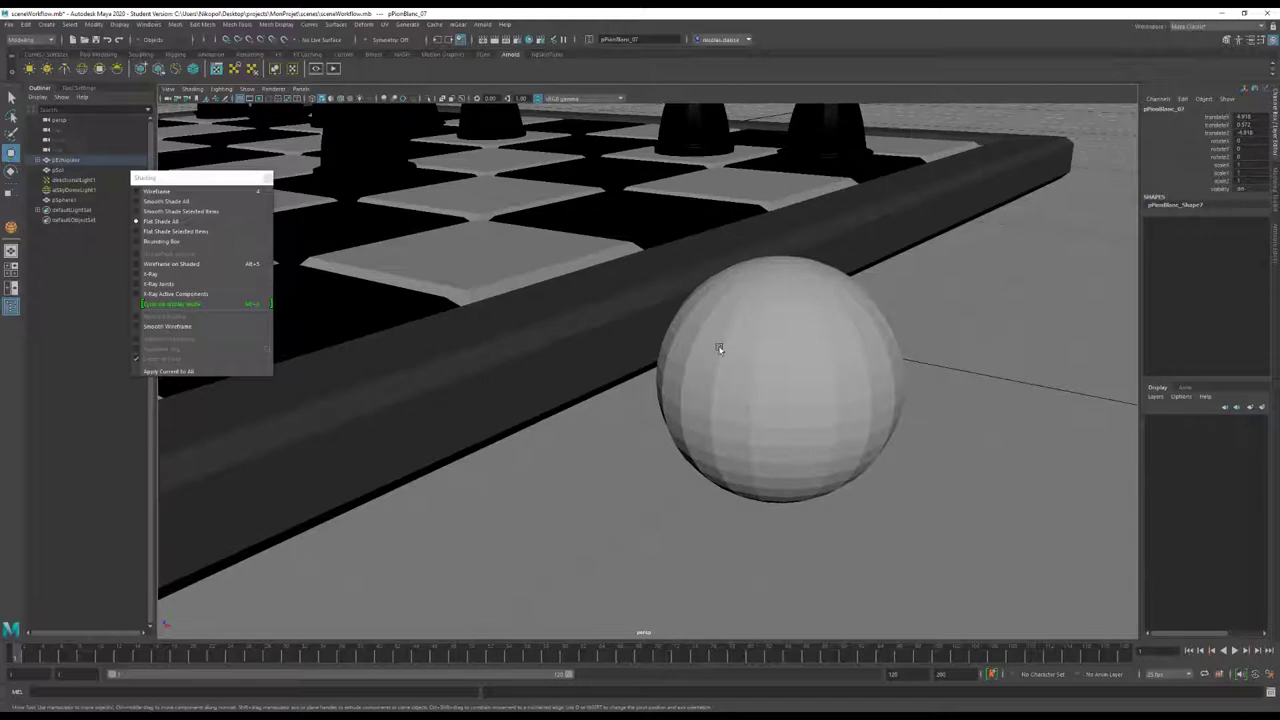
{"action": "left_click", "coordinate": [206, 201]}
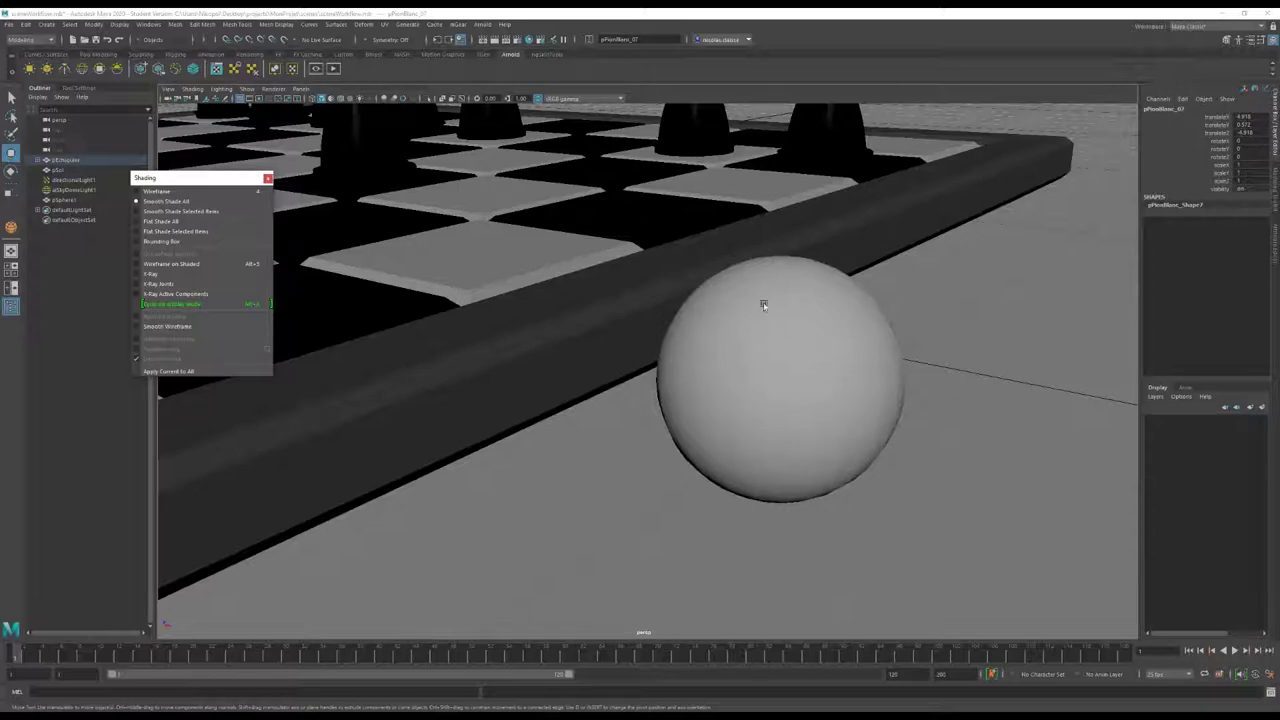
{"action": "left_click", "coordinate": [160, 221]}
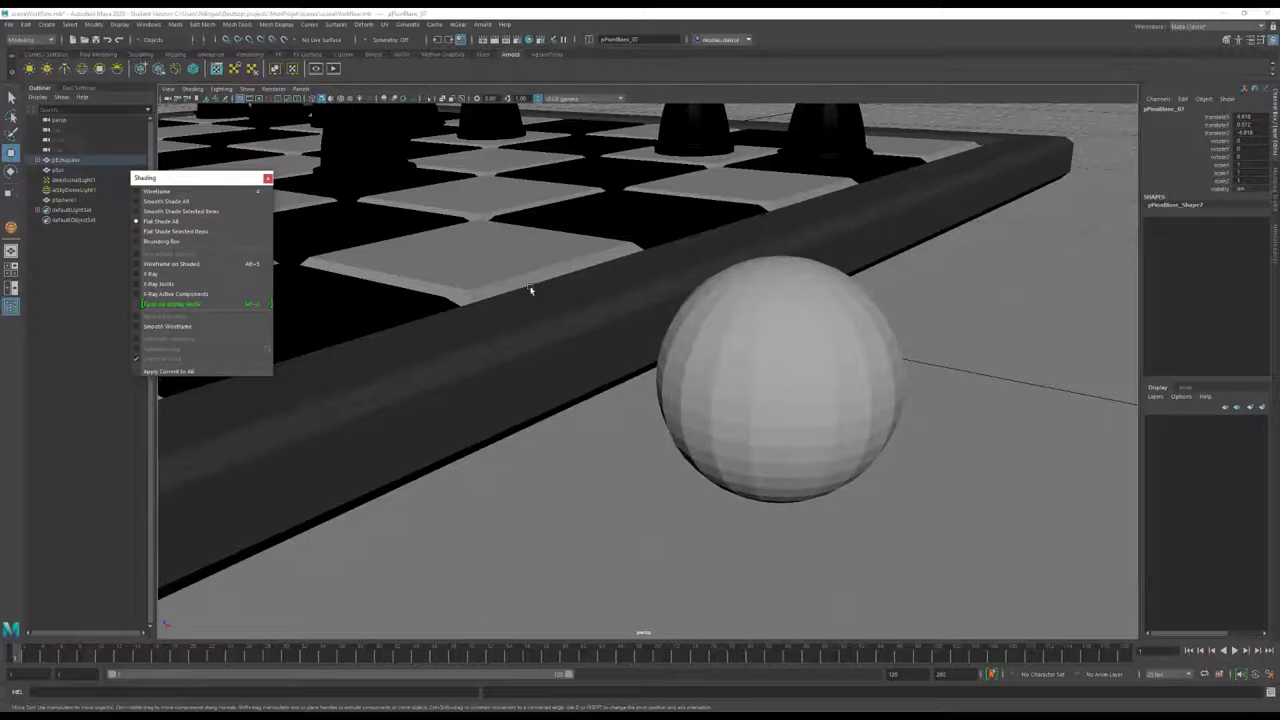
{"action": "left_click", "coordinate": [212, 233]}
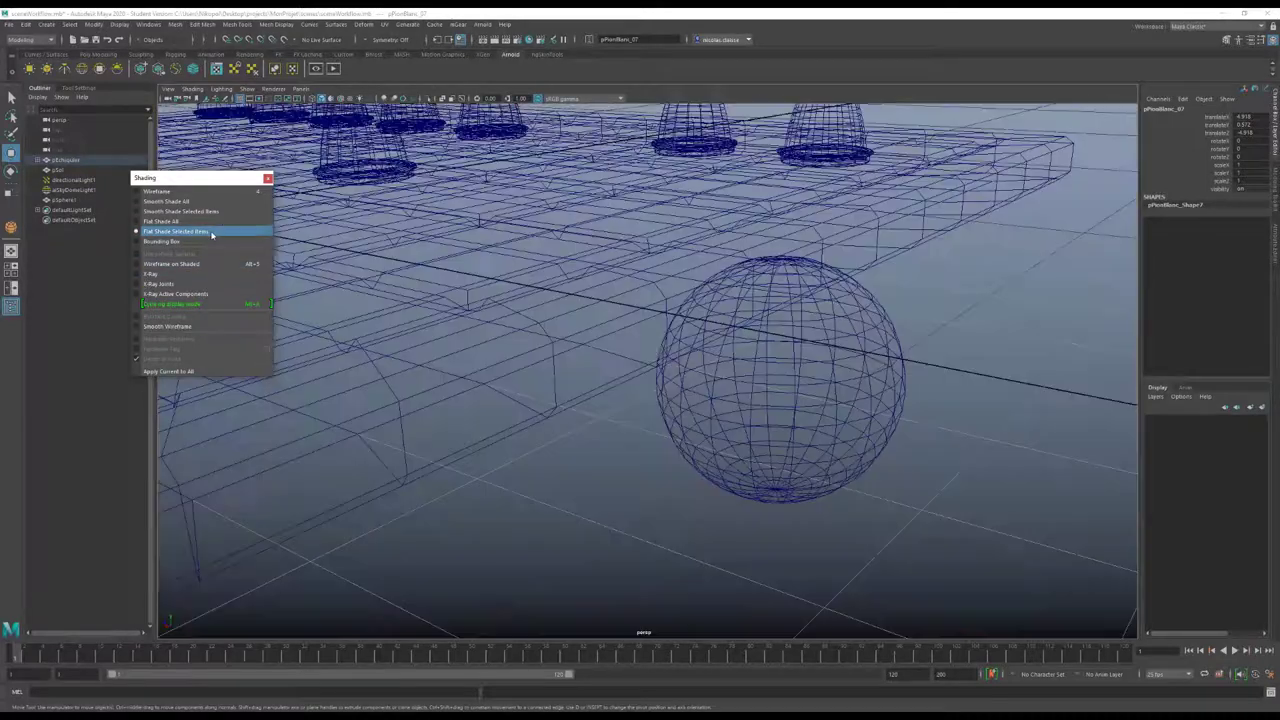
{"action": "left_click", "coordinate": [787, 384]}
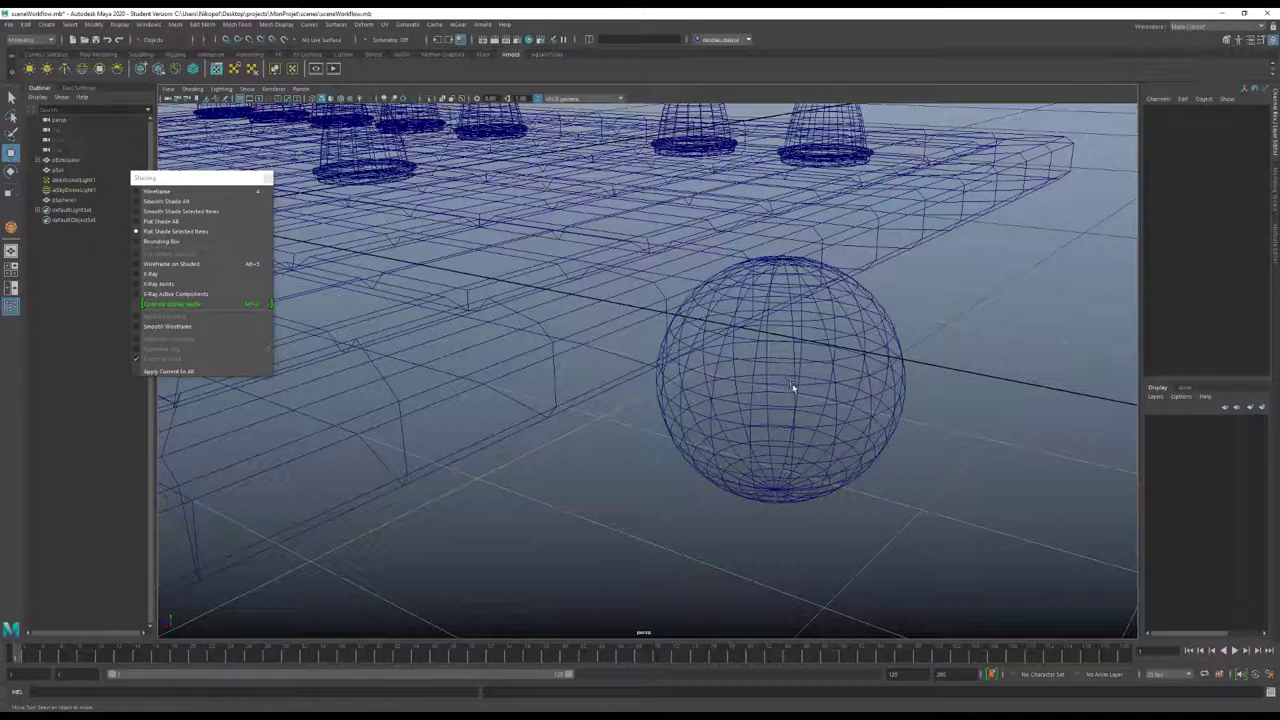
{"action": "left_click", "coordinate": [792, 386]}
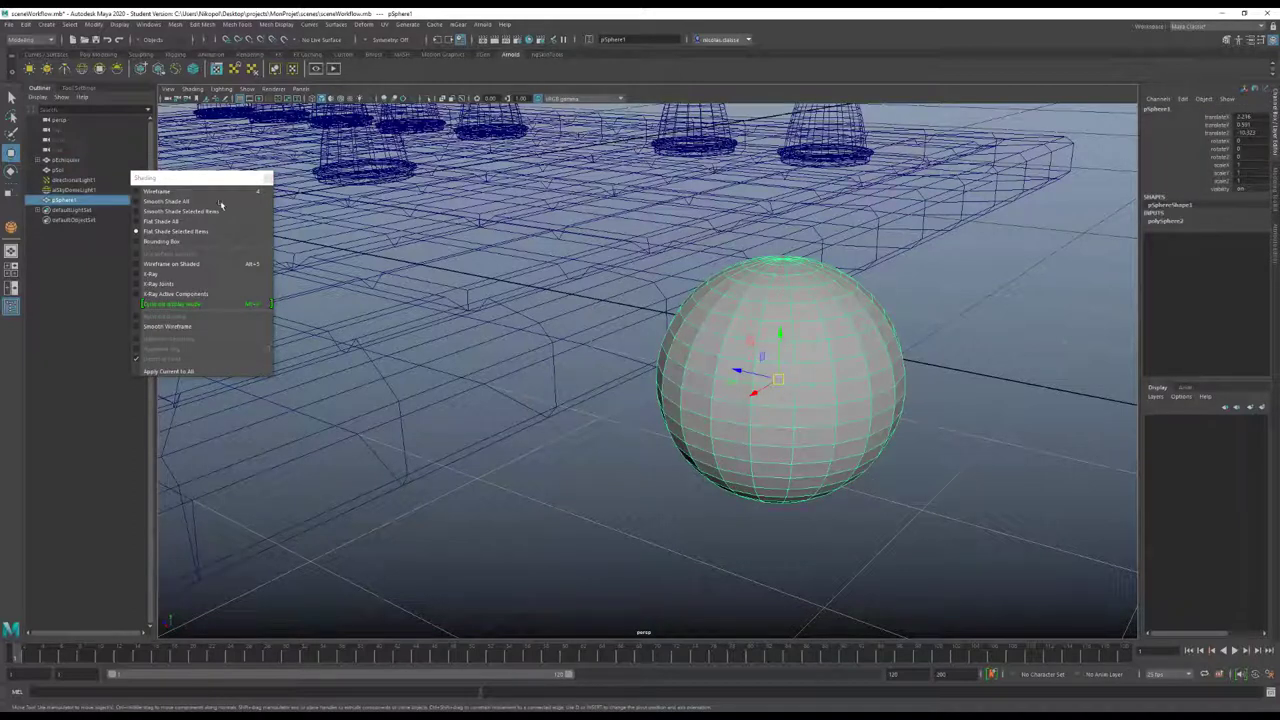
Choose Bounding Box in the Shading tear-off and orbit around the boxed chess scene
{"action": "left_click", "coordinate": [155, 242]}
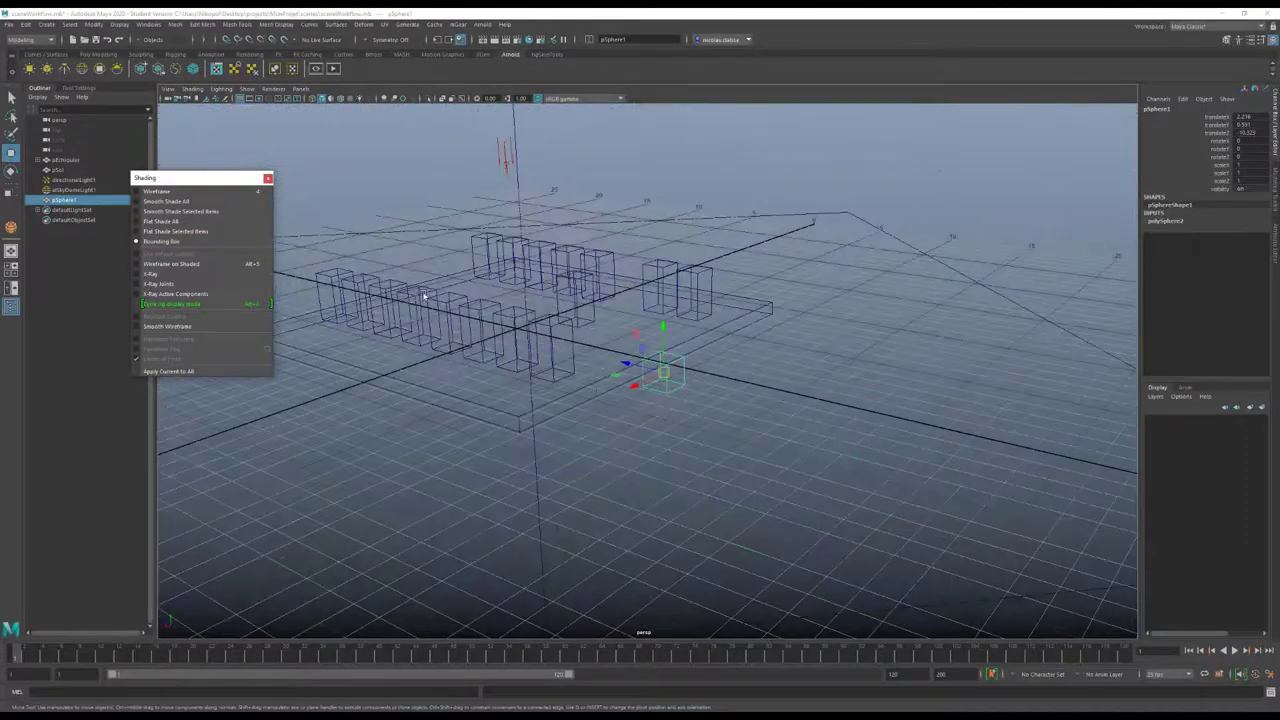
{"action": "left_click_drag", "start_coordinate": [581, 370], "coordinate": [698, 360], "text": "alt"}
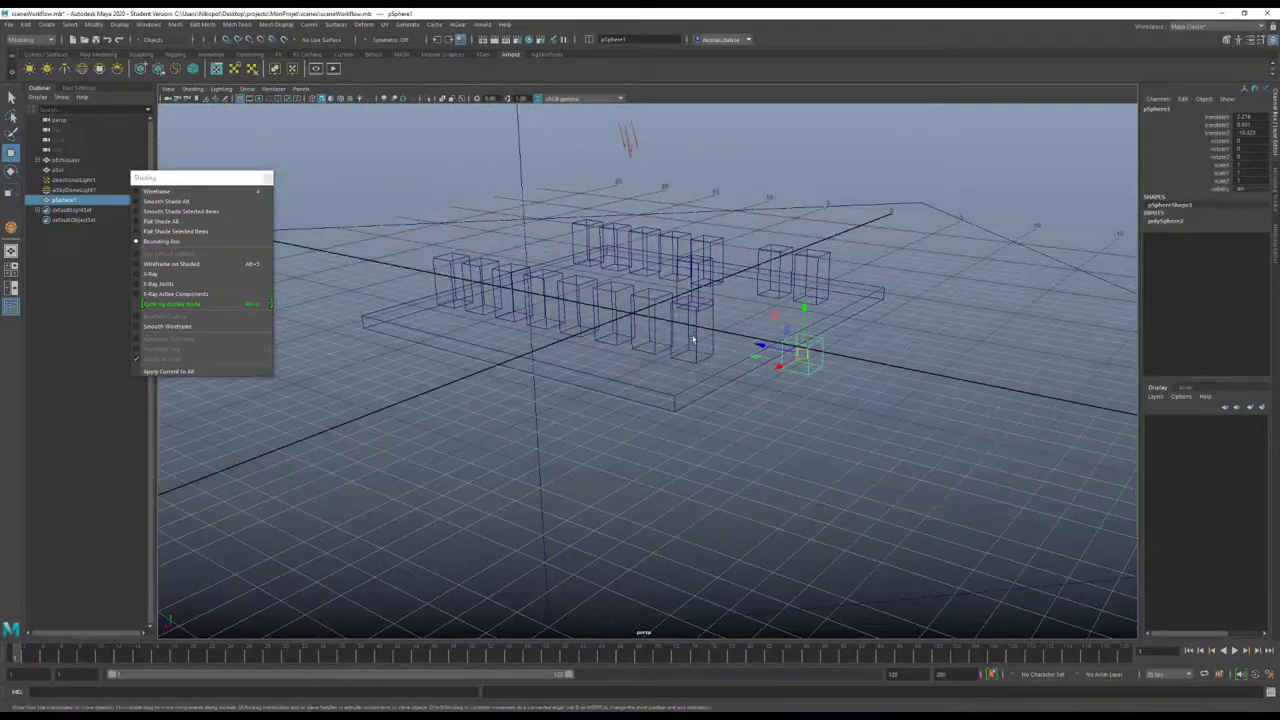
{"action": "right_click_drag", "start_coordinate": [698, 360], "coordinate": [853, 430], "text": "alt"}
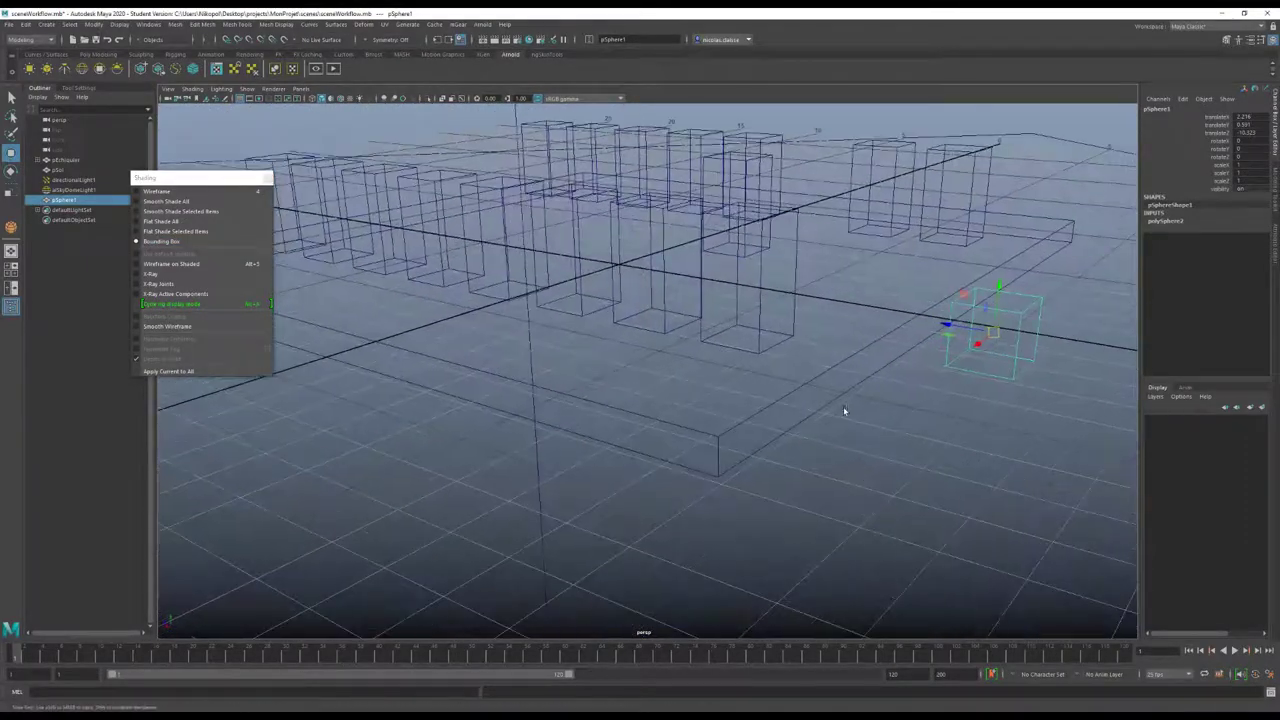
{"action": "left_click_drag", "start_coordinate": [843, 406], "coordinate": [747, 403], "text": "alt"}
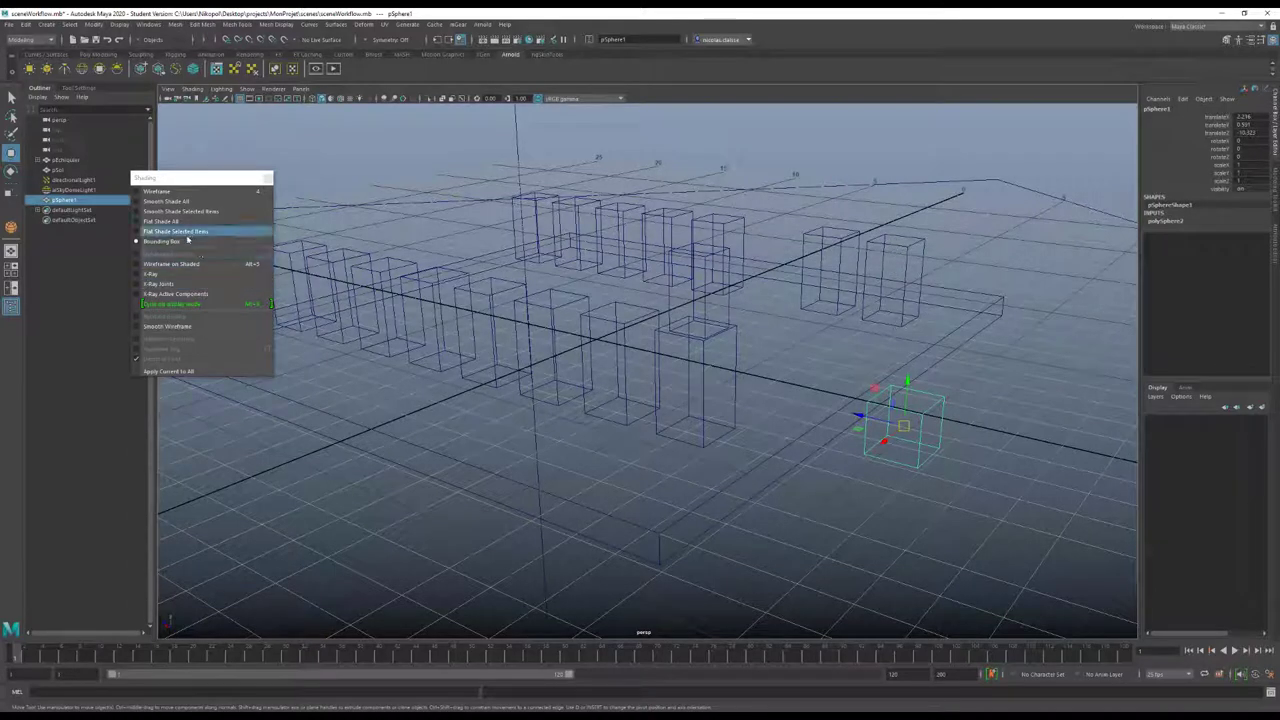
Cycle the toolbar wireframe, smooth shade, texture and wireframe-on-shaded toggles
{"action": "left_click", "coordinate": [321, 99]}
{"action": "left_click", "coordinate": [331, 99]}
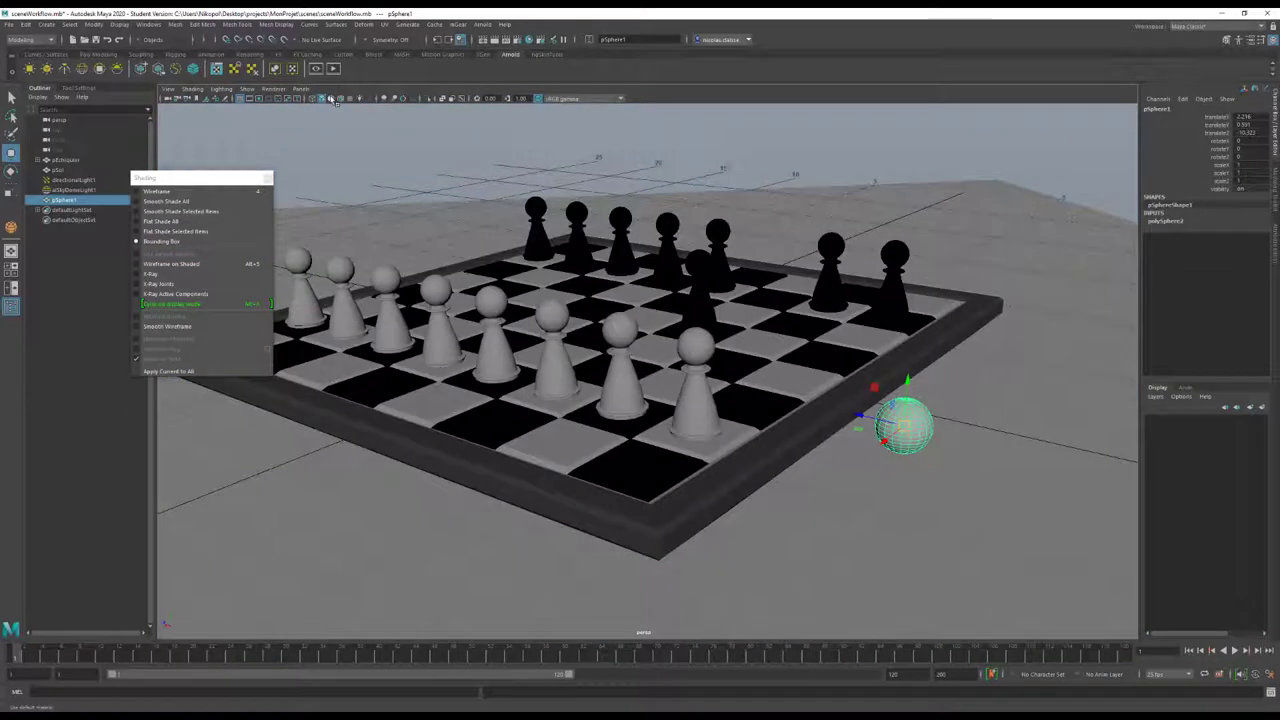
{"action": "left_click", "coordinate": [331, 99]}
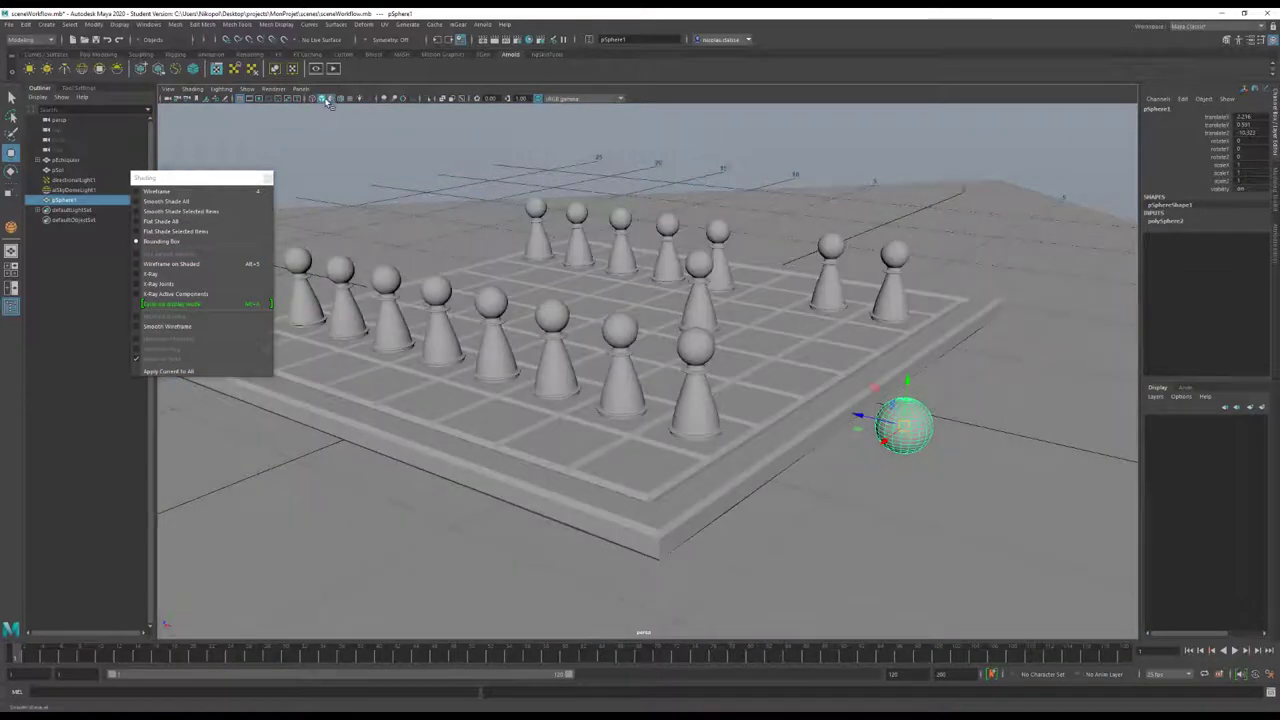
{"action": "left_click", "coordinate": [341, 99]}
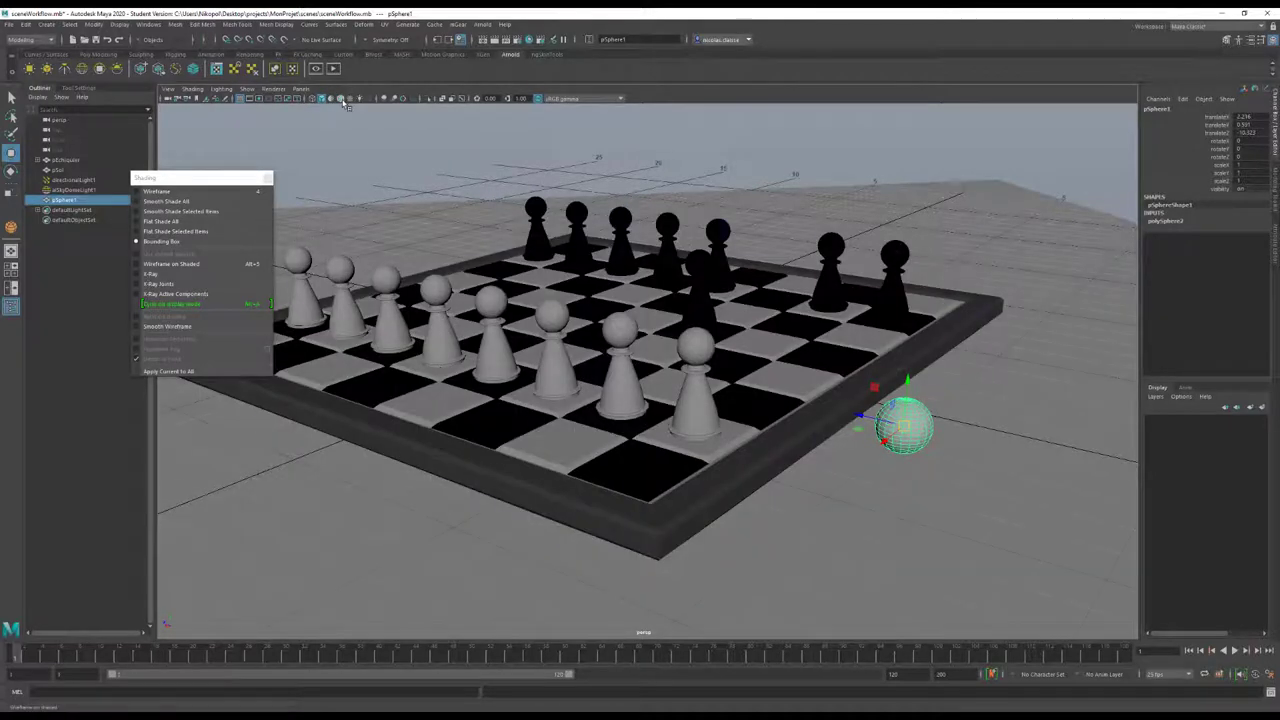
{"action": "left_click", "coordinate": [342, 100]}
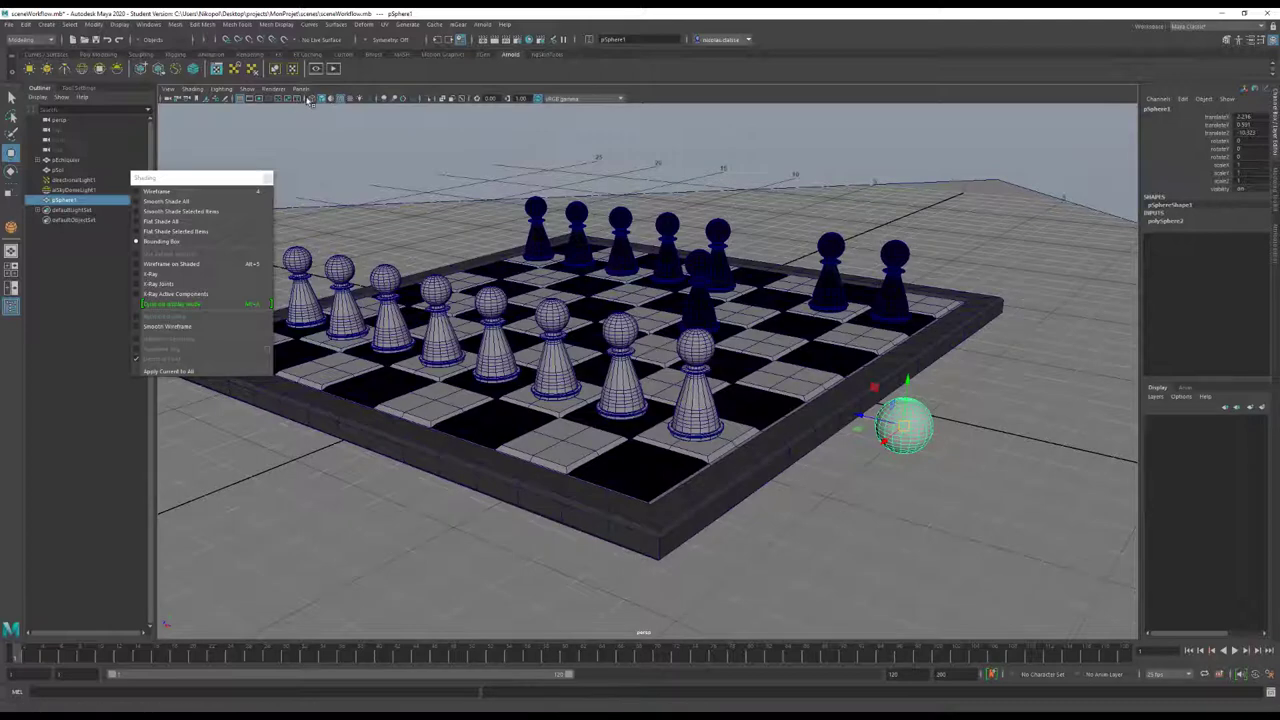
{"action": "left_click", "coordinate": [314, 100]}
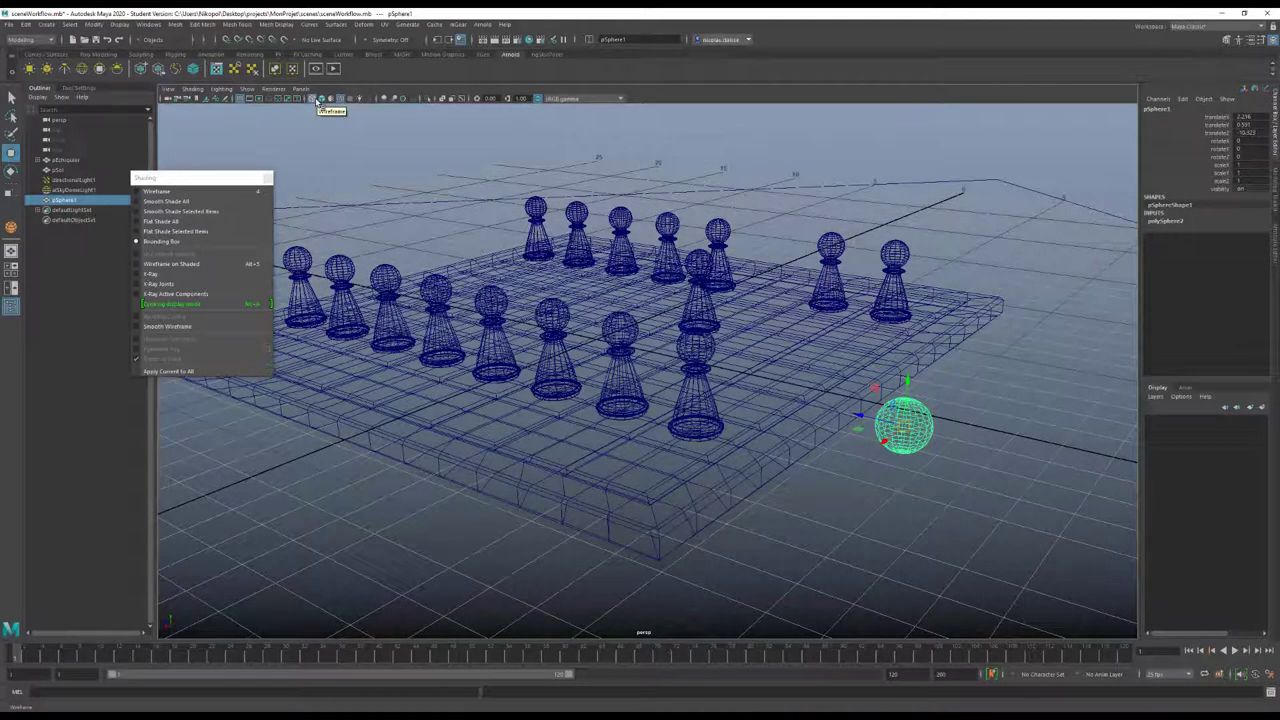
{"action": "left_click", "coordinate": [316, 101]}
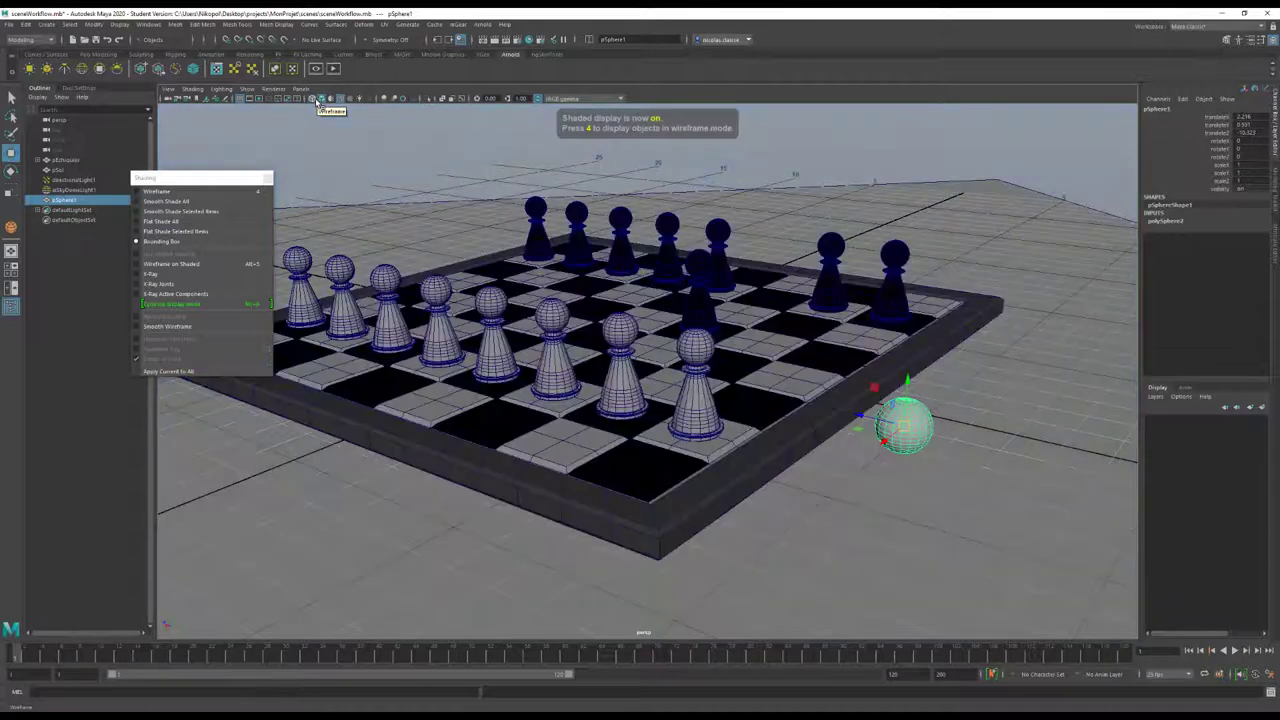
Cycle display modes with keys 6, 5 and 4, ending on textured display with 6
{"action": "key", "text": "6"}
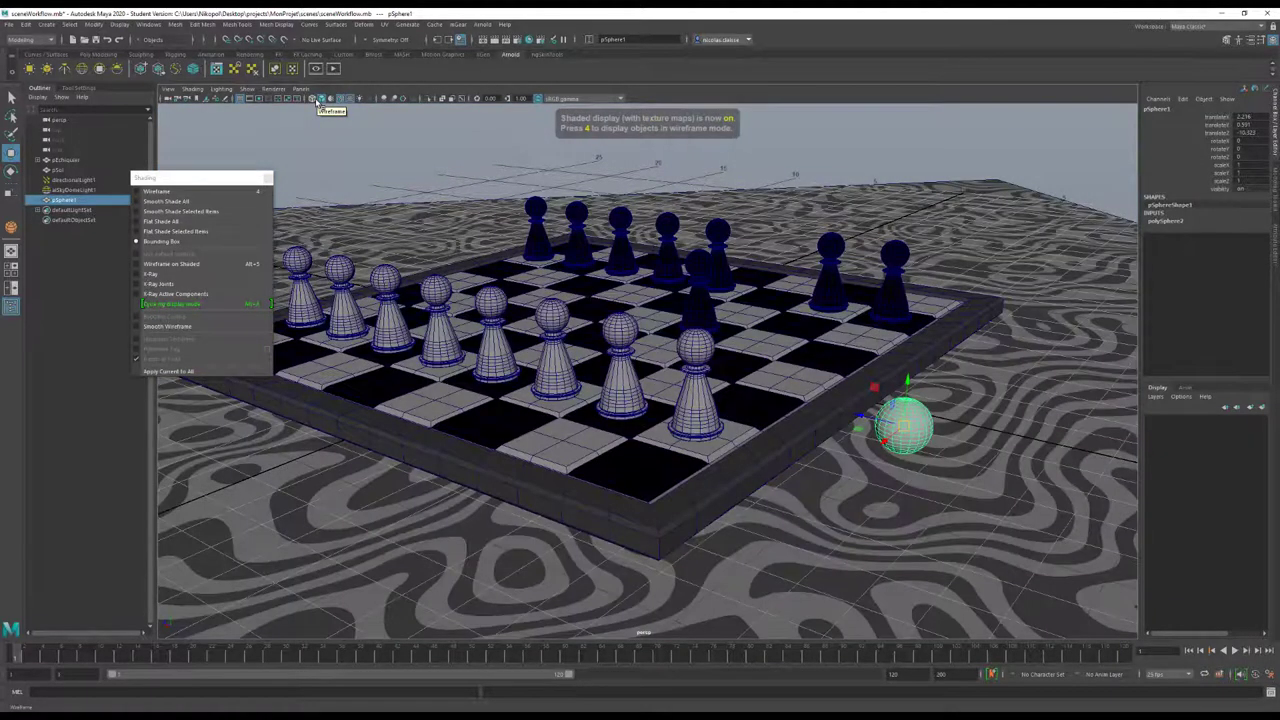
{"action": "key", "text": "5"}
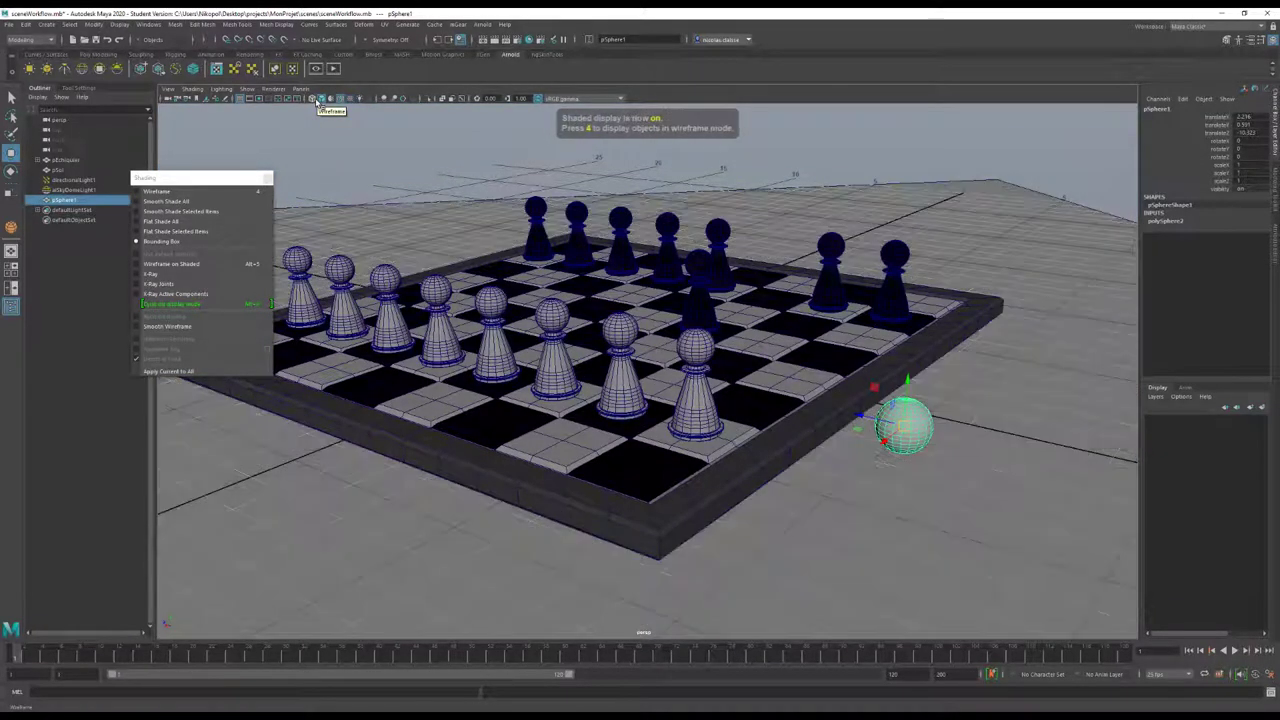
{"action": "key", "text": "4"}
{"action": "key", "text": "5"}
{"action": "key", "text": "4"}
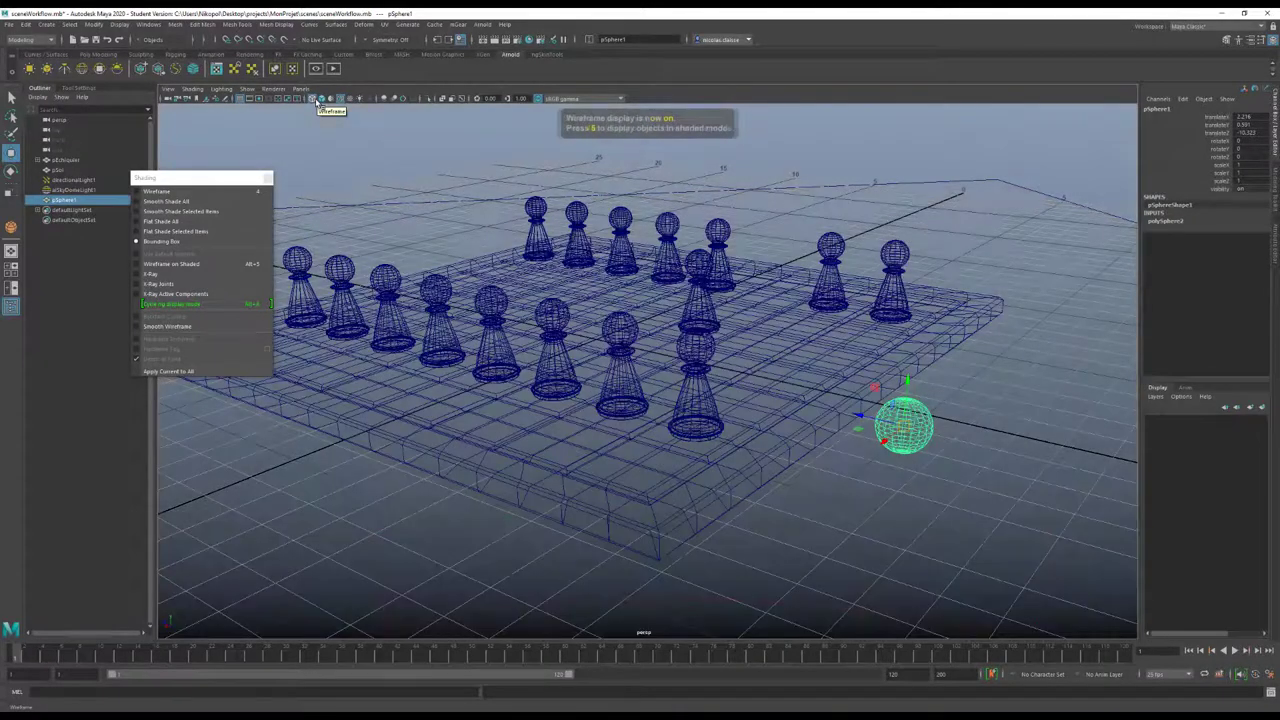
{"action": "key", "text": "5"}
{"action": "key", "text": "4"}
{"action": "key", "text": "5"}
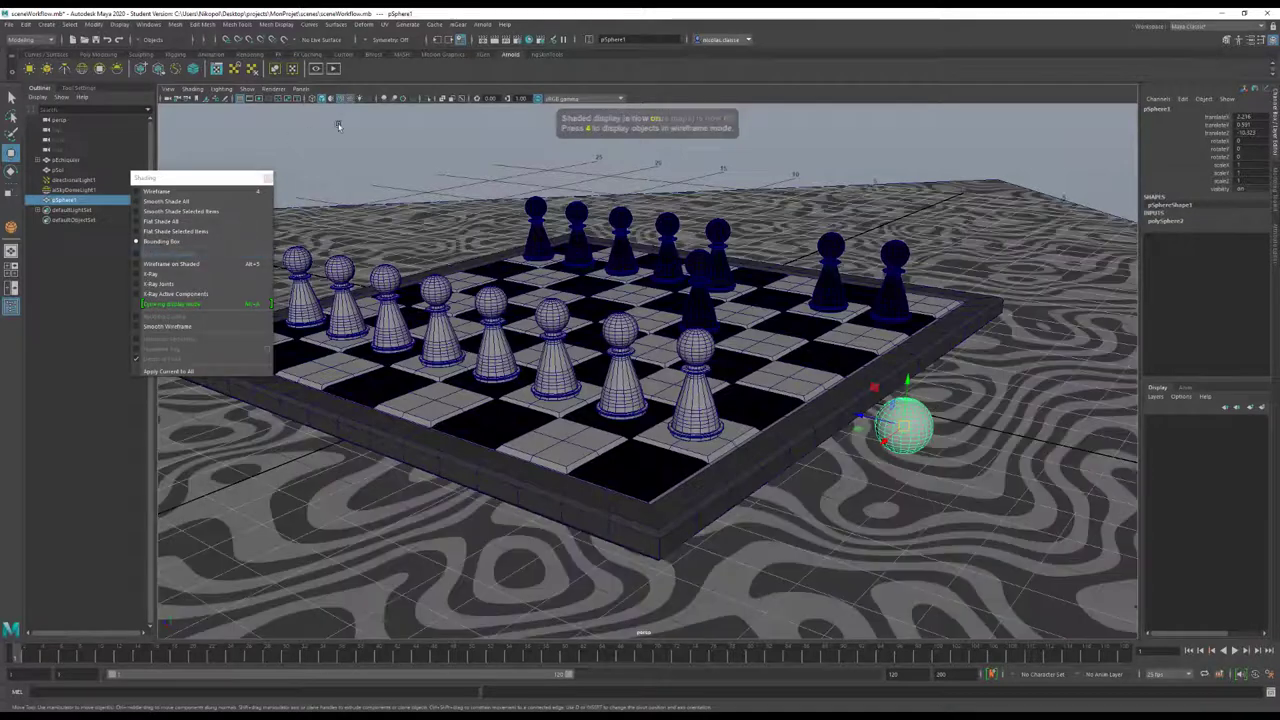
{"action": "key", "text": "6"}
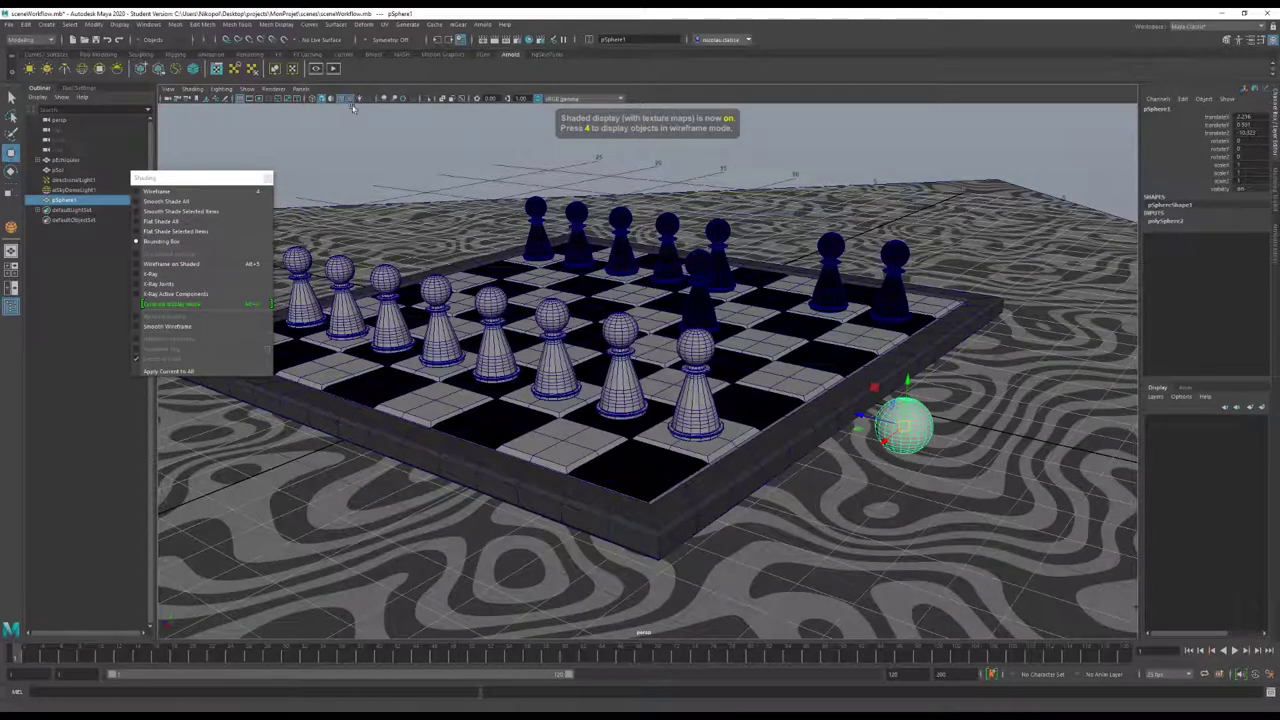
Toggle texture display off and on, leaving the floor textures visible
{"action": "left_click", "coordinate": [350, 99]}
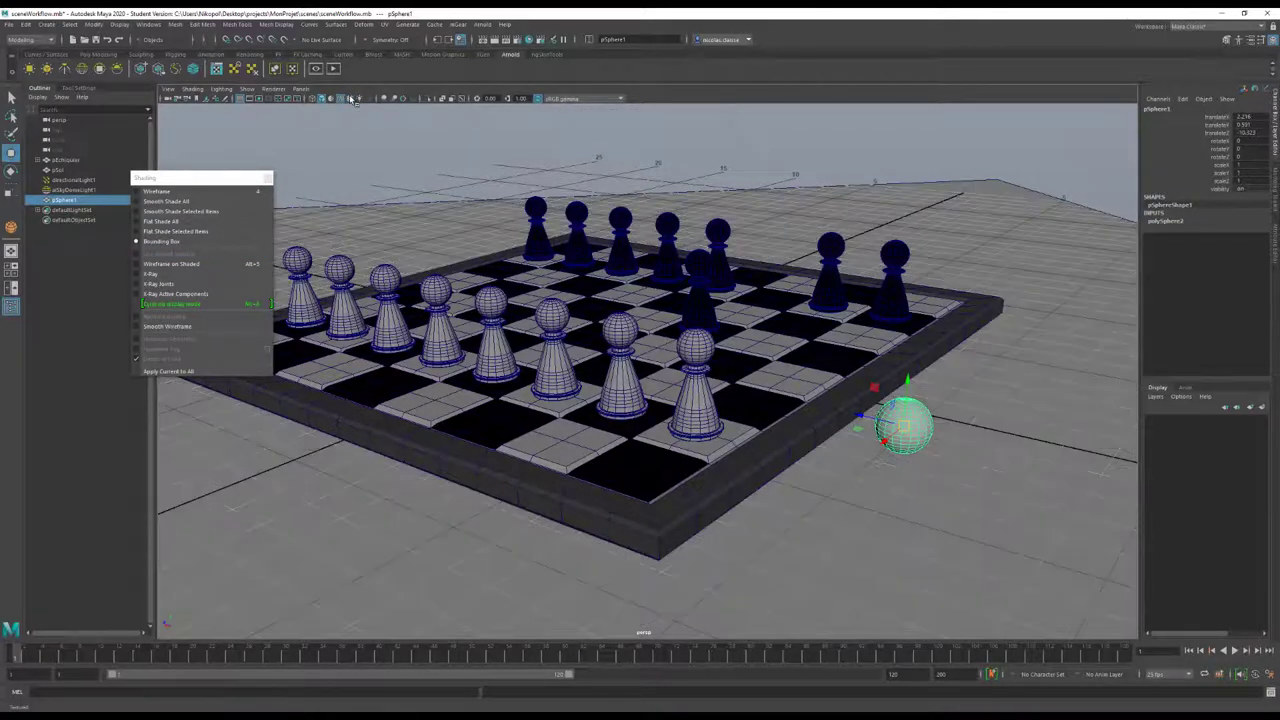
{"action": "left_click", "coordinate": [350, 99]}
{"action": "left_click", "coordinate": [350, 99]}
{"action": "left_click", "coordinate": [350, 99]}
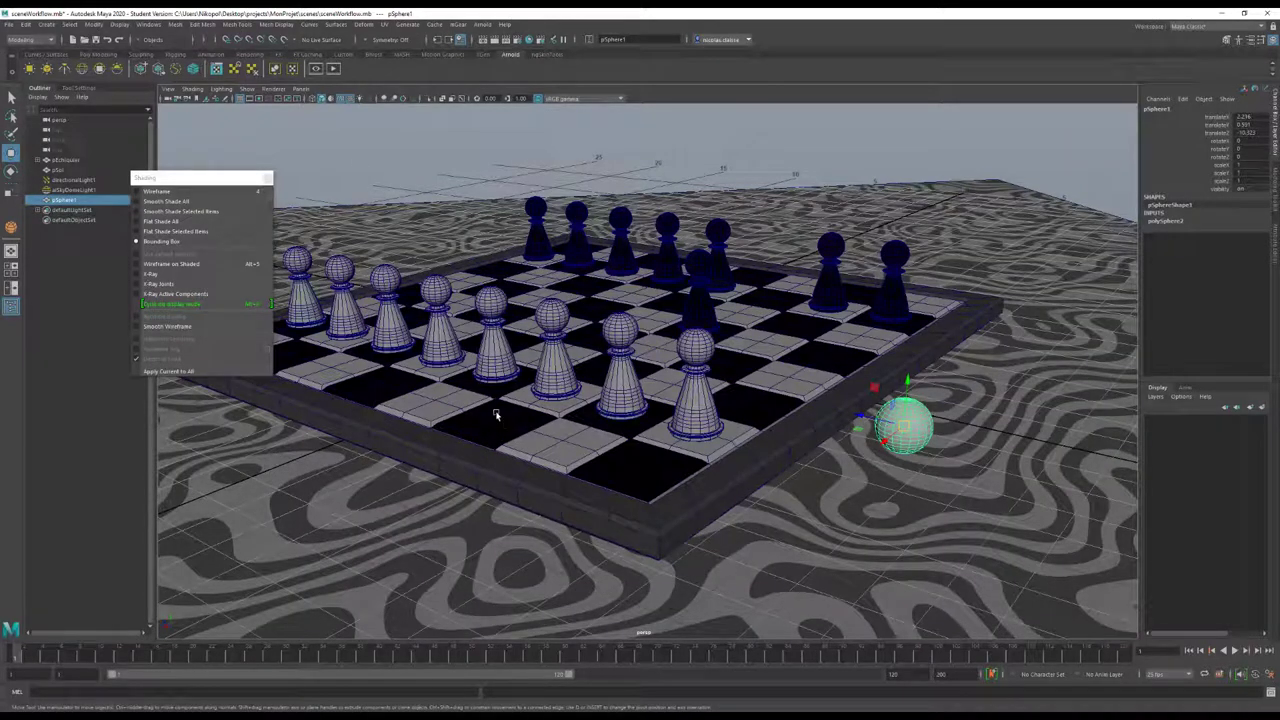
Select the chessboard and review the aiSS_Blanc, aiSS_Noir and aiSS_Gris material settings
{"action": "left_click", "coordinate": [561, 447]}
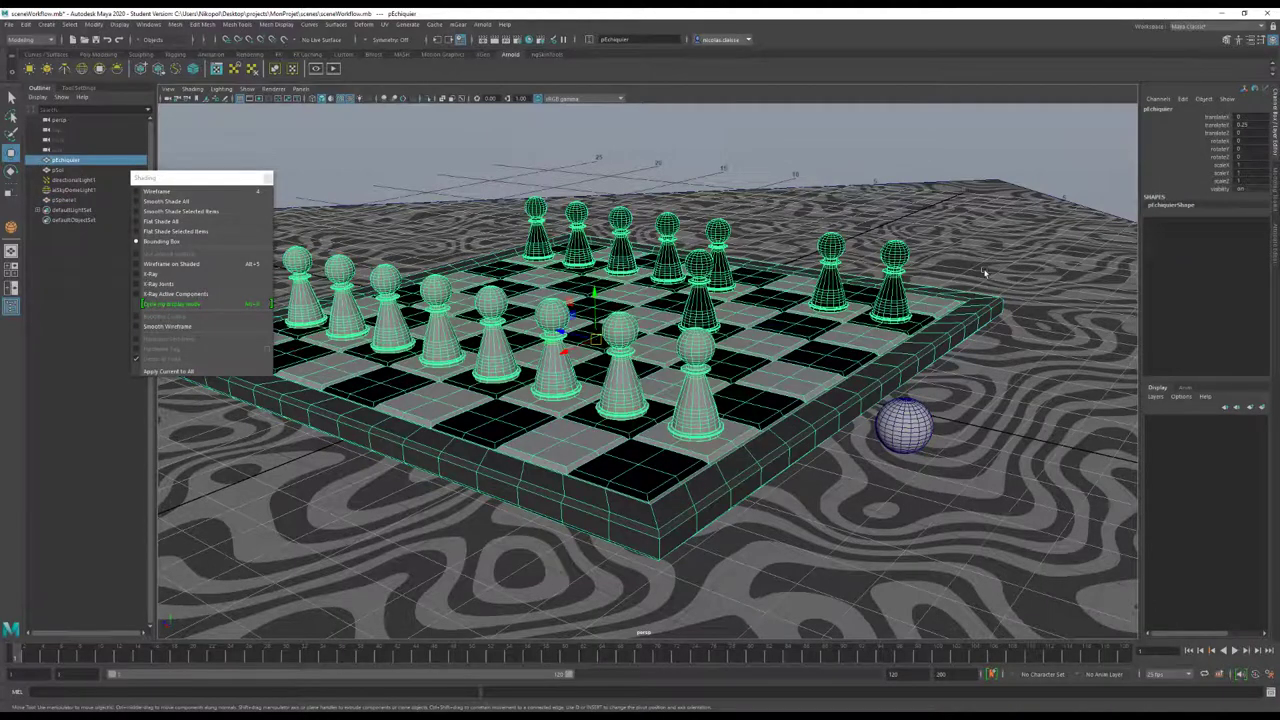
{"action": "key", "text": "ctrl+a"}
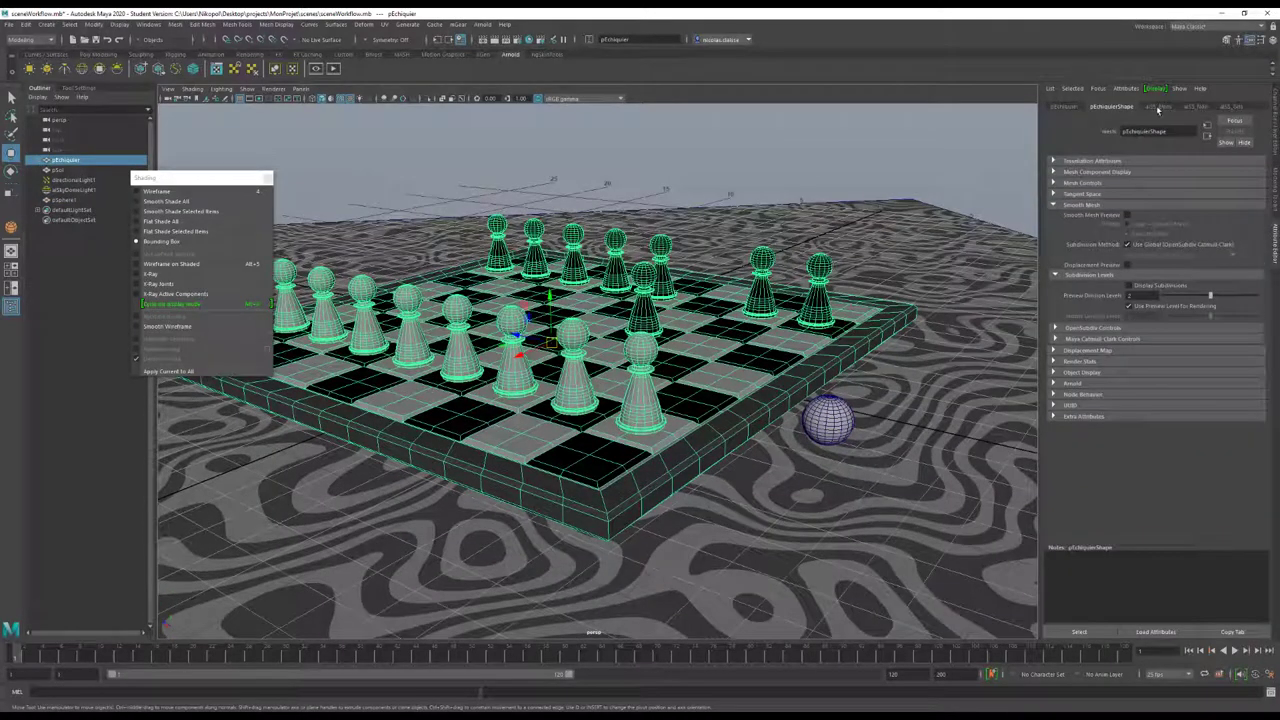
{"action": "left_click", "coordinate": [1158, 107]}
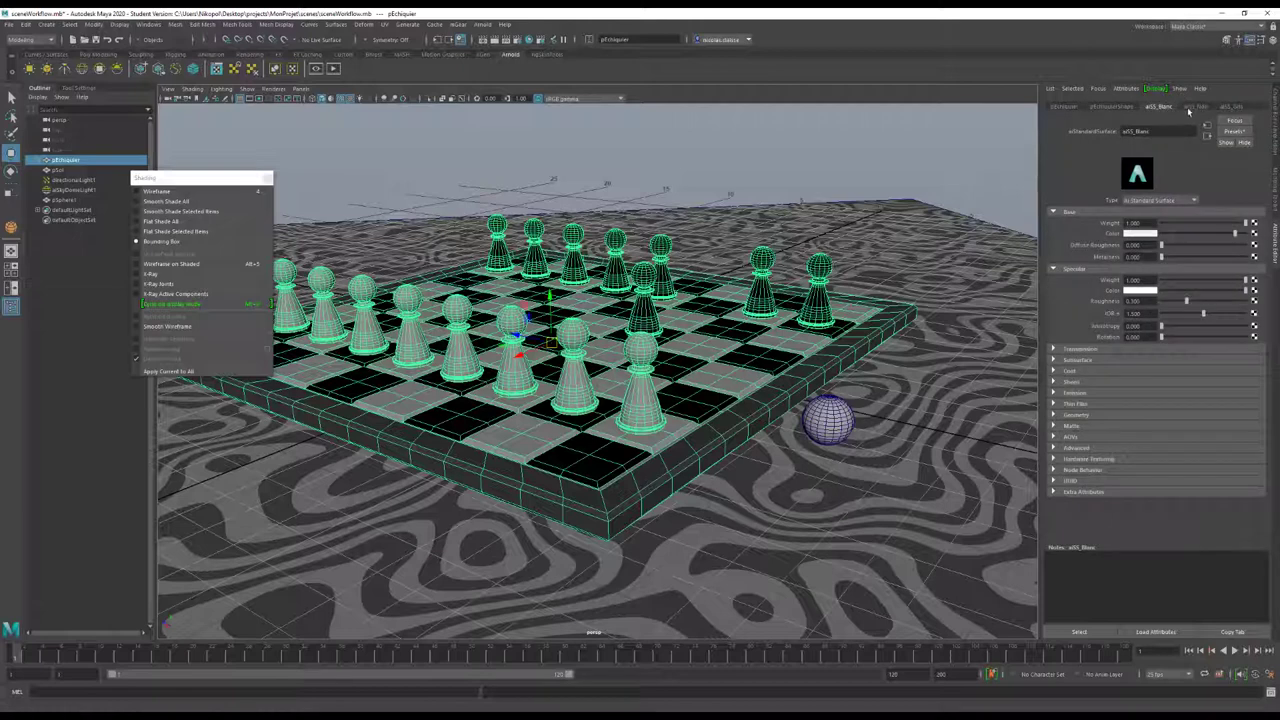
{"action": "left_click", "coordinate": [1196, 108]}
{"action": "left_click", "coordinate": [1238, 107]}
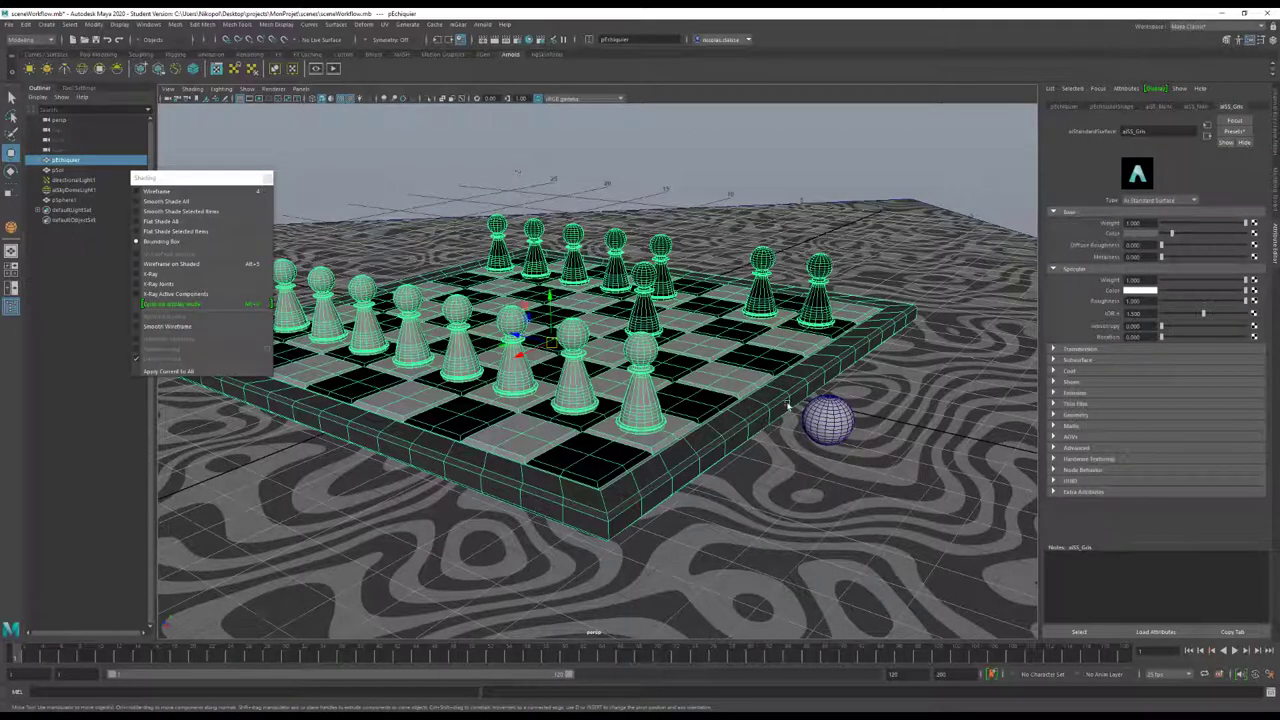
Select the floor pSol, view its checker1 texture settings, and turn viewport textures off
{"action": "left_click", "coordinate": [980, 367]}
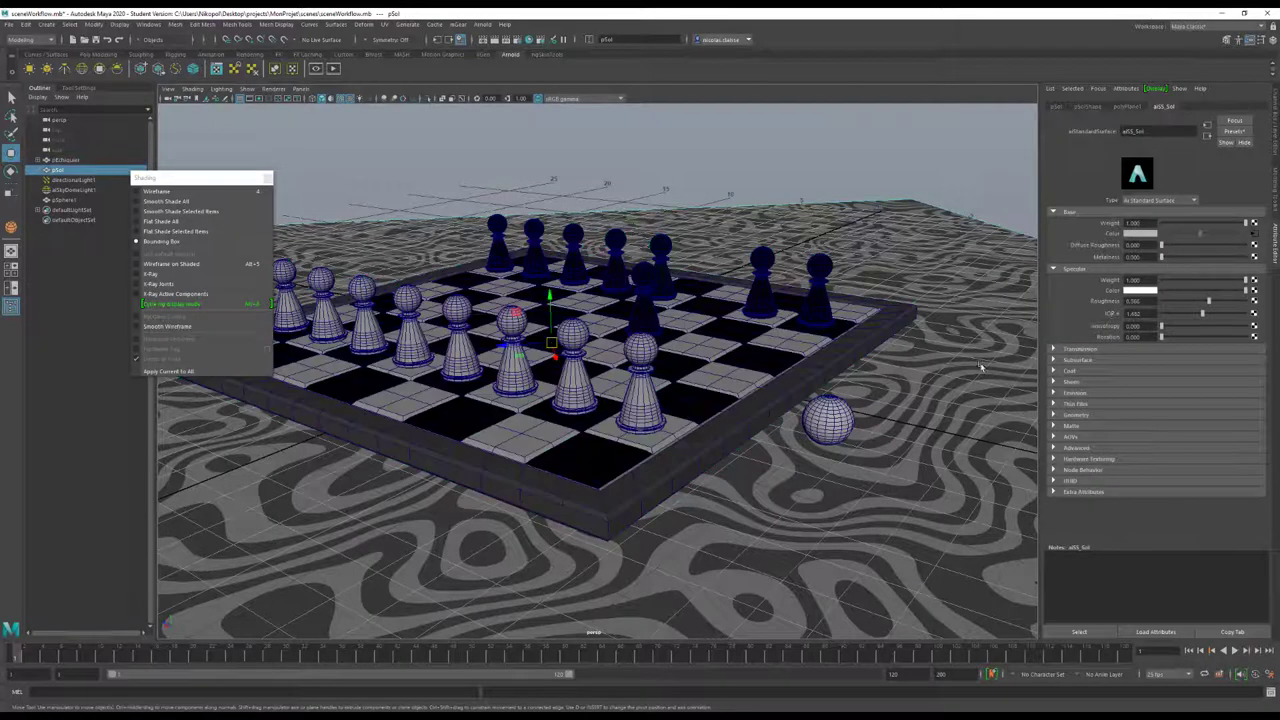
{"action": "left_click", "coordinate": [1257, 236]}
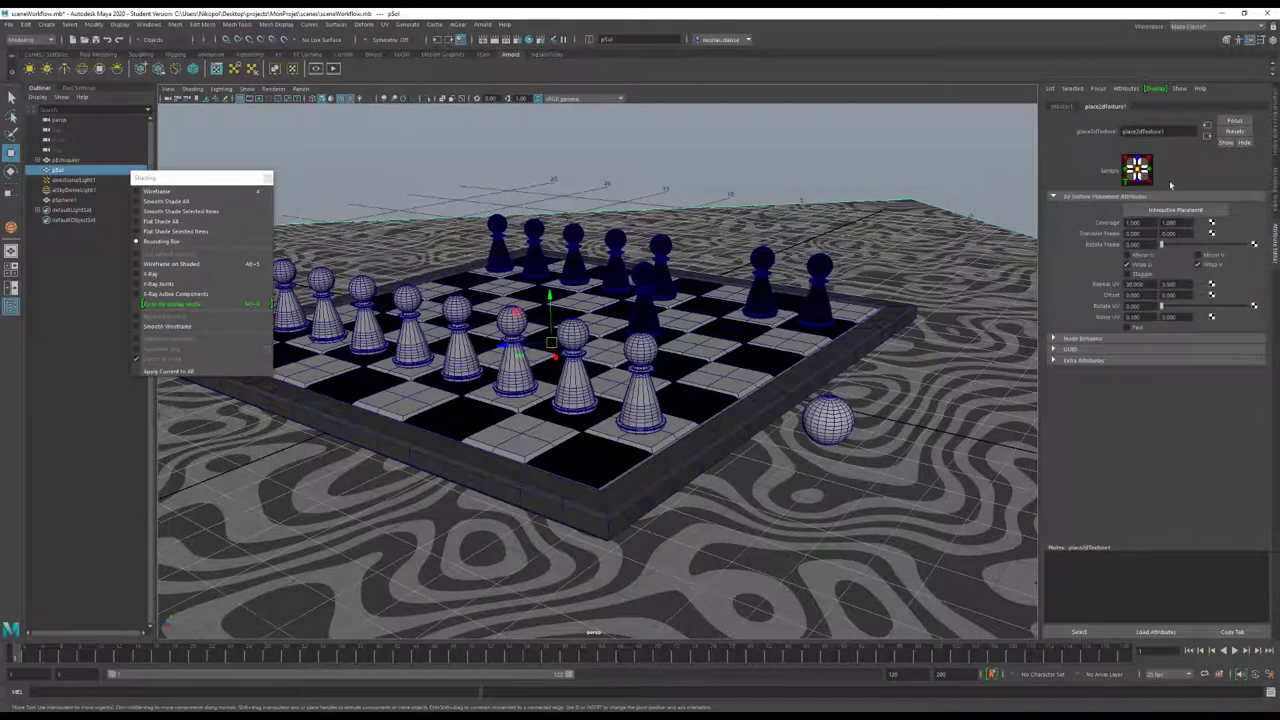
{"action": "left_click", "coordinate": [1062, 106]}
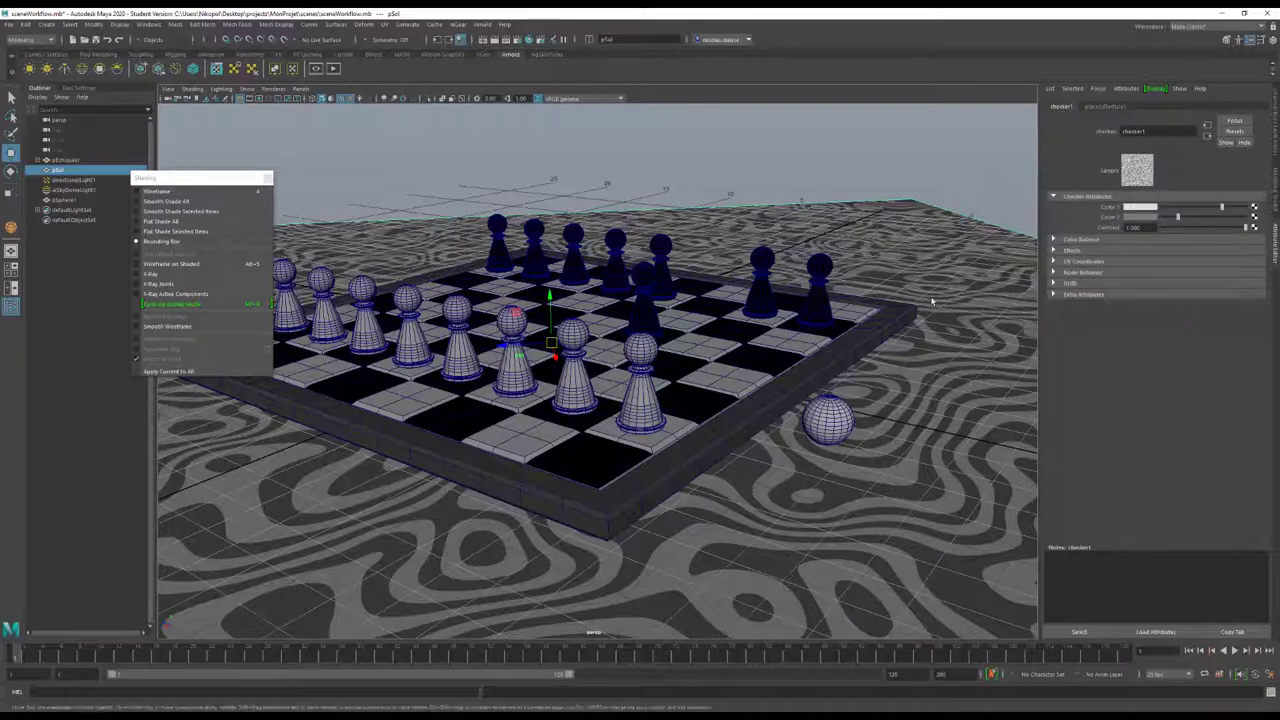
{"action": "left_click", "coordinate": [332, 101]}
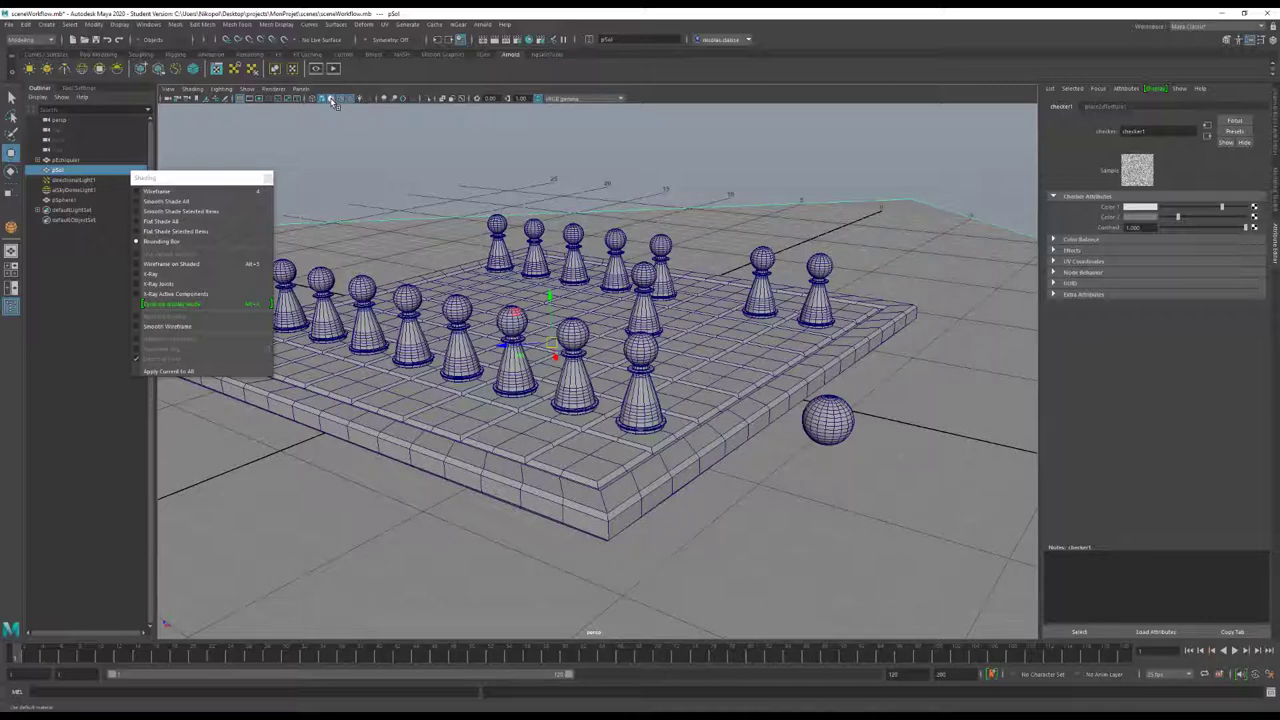
Toggle the wireframe overlay off and on, turn on shadows, and close the Shading tear-off
{"action": "left_click_drag", "start_coordinate": [446, 279], "coordinate": [593, 215], "text": "alt"}
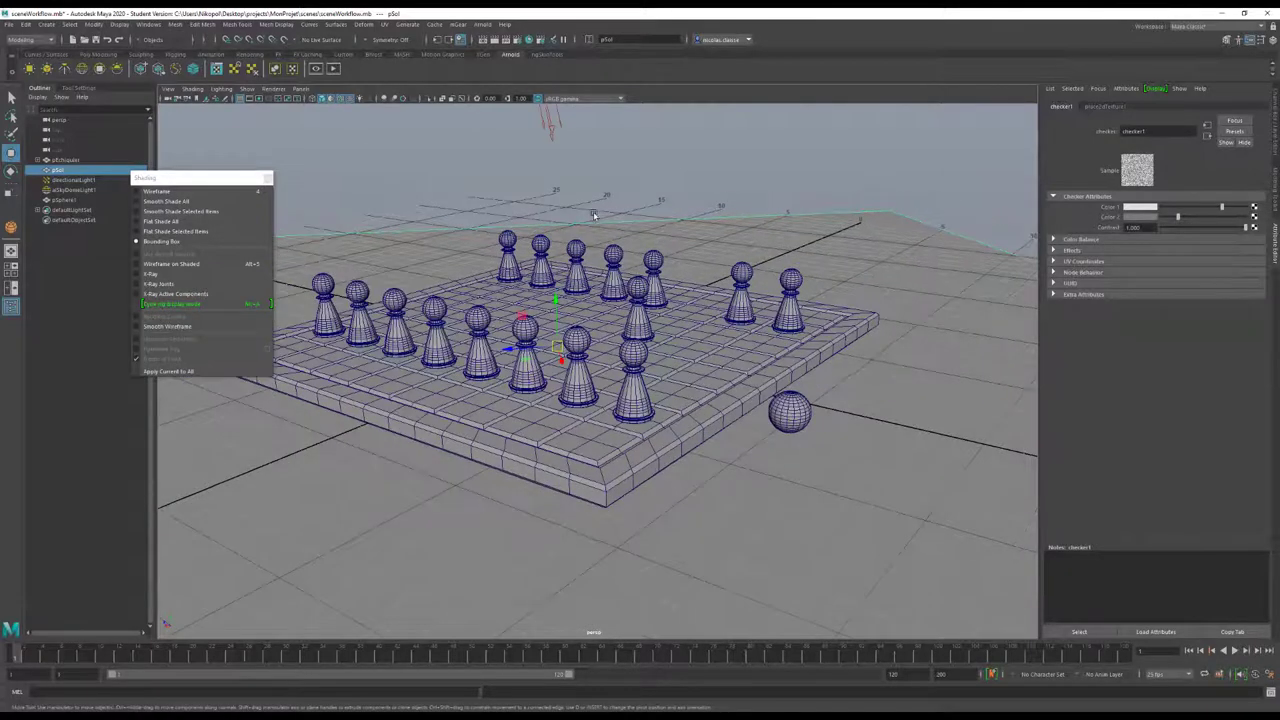
{"action": "left_click", "coordinate": [340, 99]}
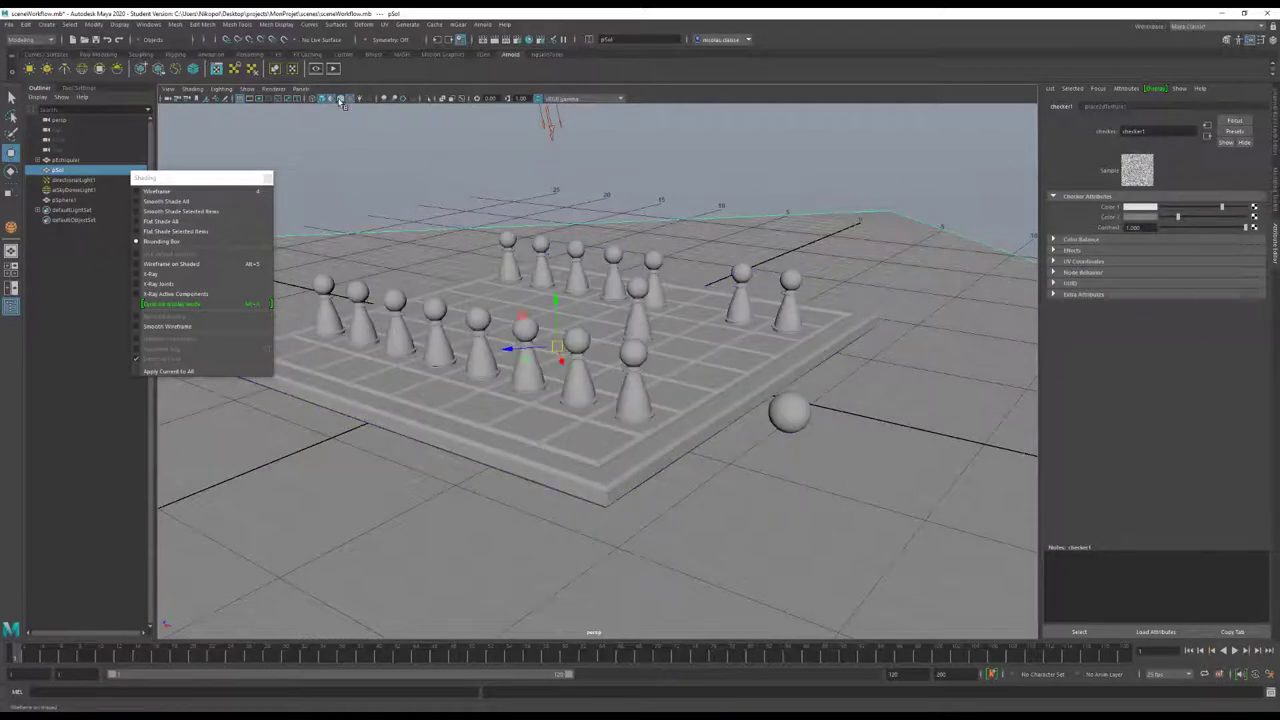
{"action": "left_click", "coordinate": [340, 100]}
{"action": "left_click", "coordinate": [340, 100]}
{"action": "left_click", "coordinate": [340, 100]}
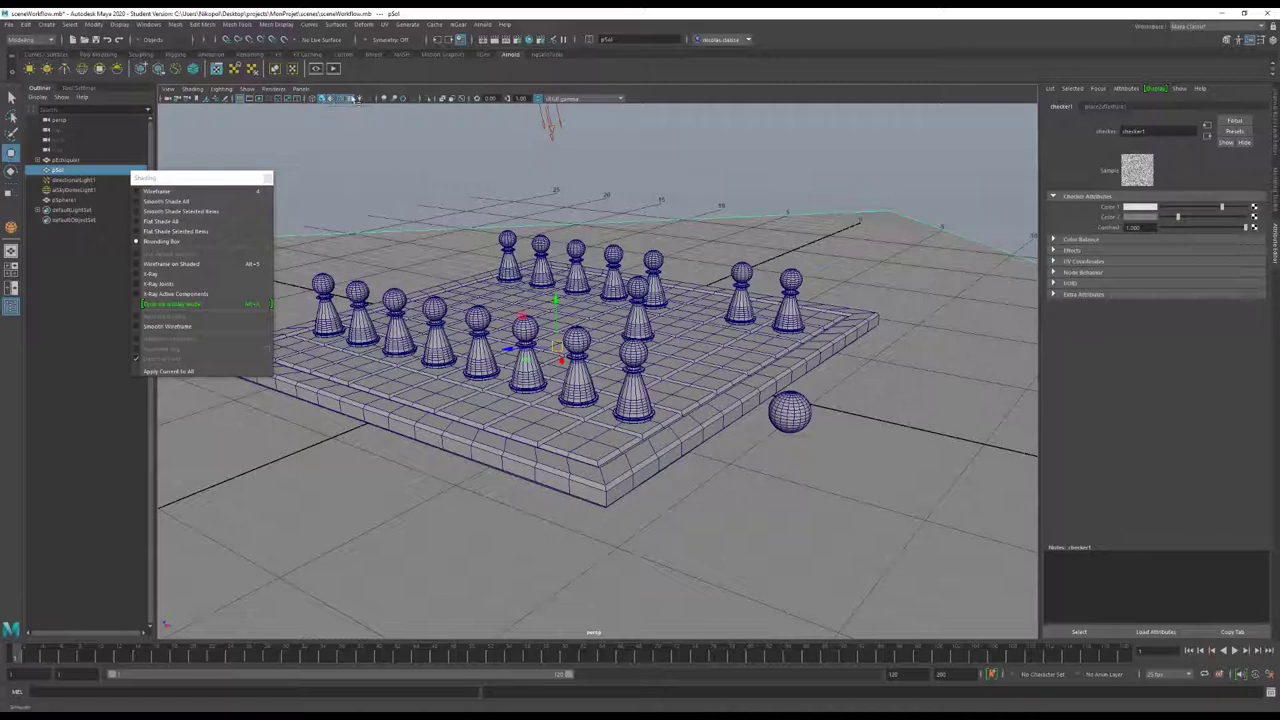
{"action": "left_click", "coordinate": [361, 99]}
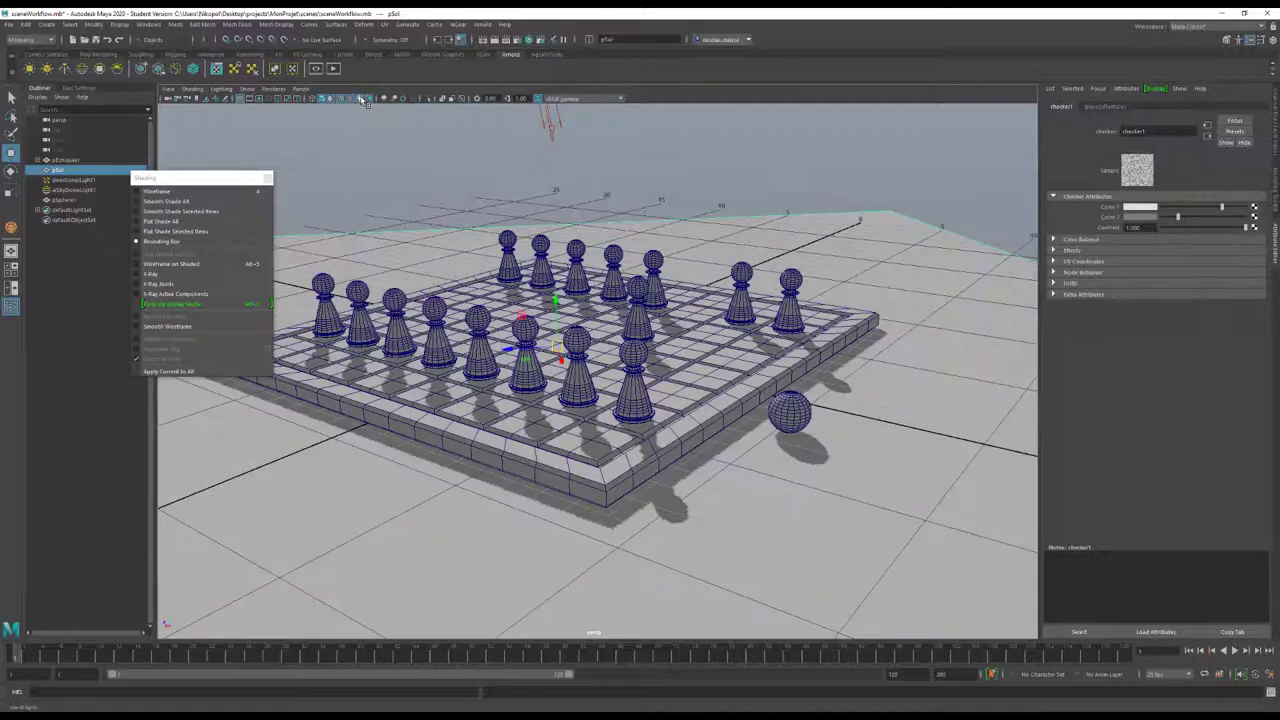
{"action": "left_click", "coordinate": [268, 180]}
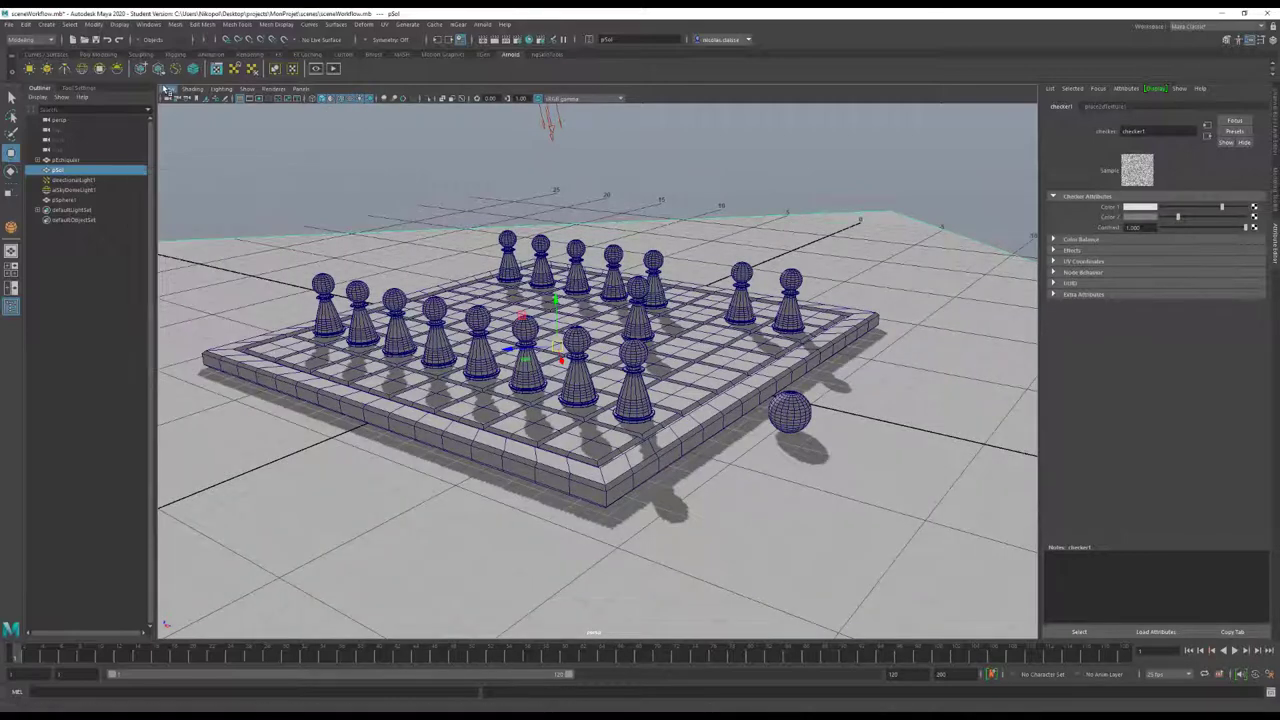
Toggle shadows off, on and off again, then remove the wireframe overlay from the pieces
{"action": "left_click", "coordinate": [196, 91]}
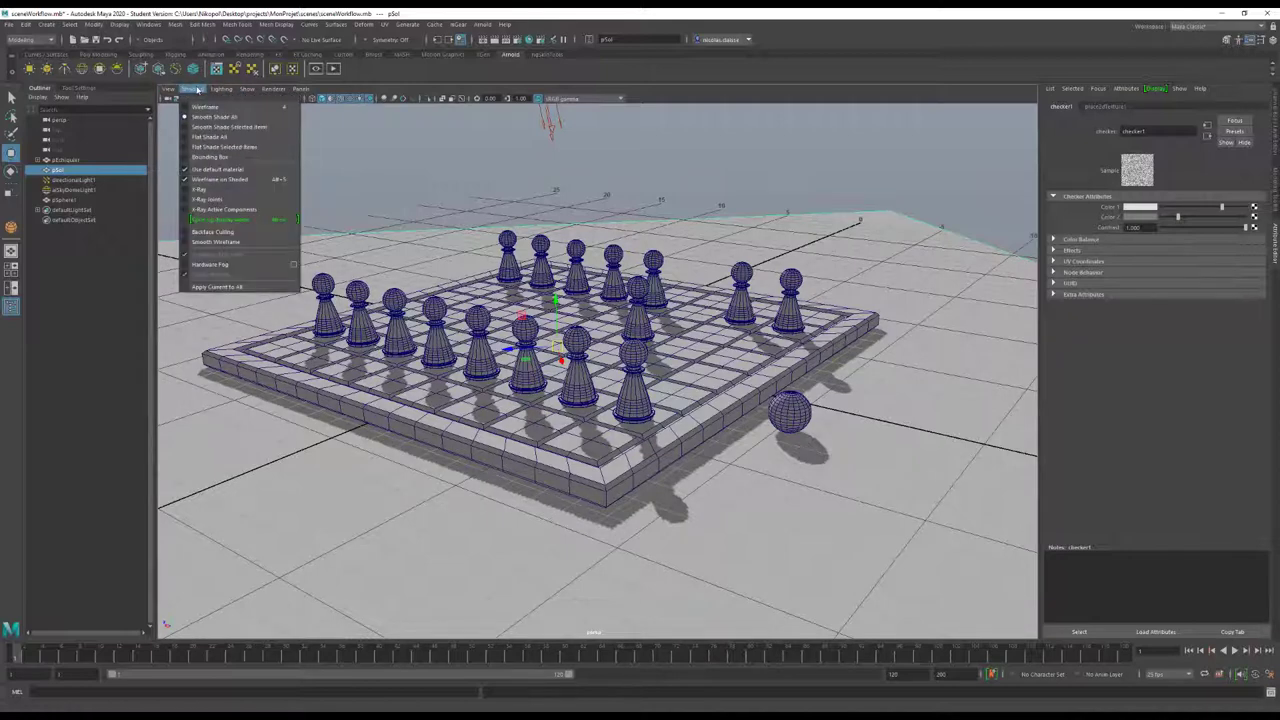
{"action": "left_click", "coordinate": [197, 90]}
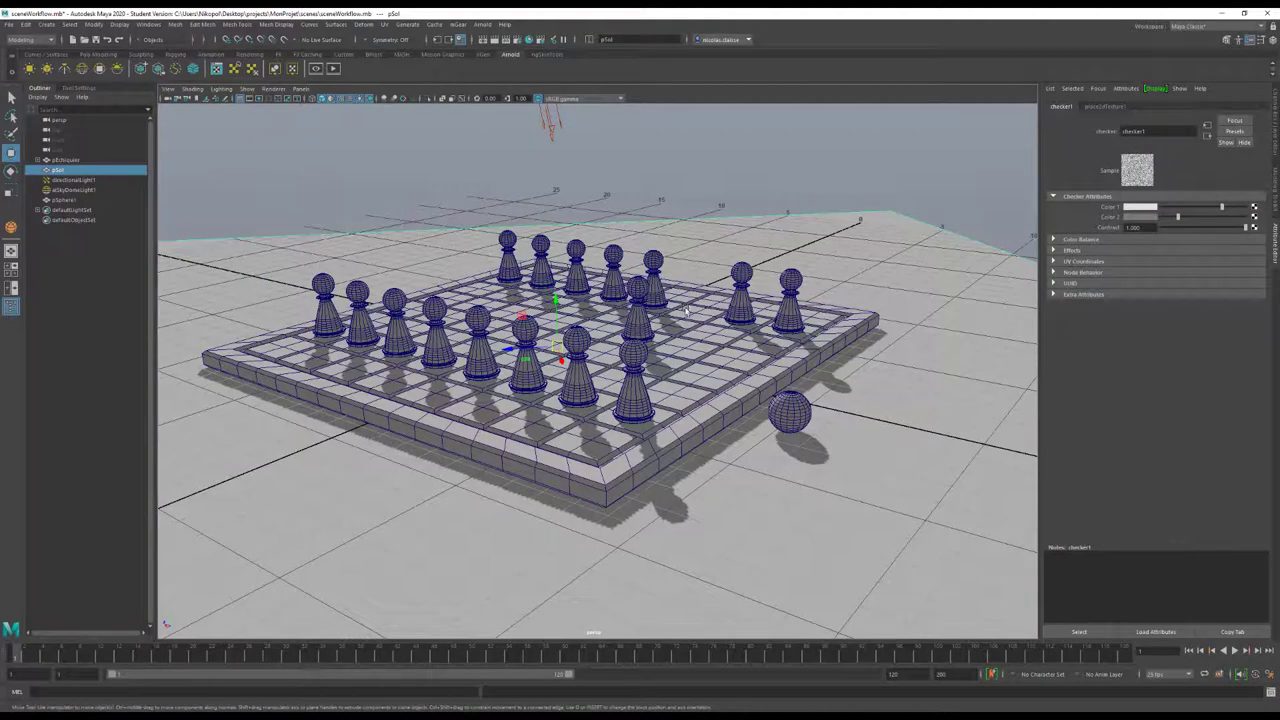
{"action": "left_click", "coordinate": [371, 99]}
{"action": "left_click", "coordinate": [371, 99]}
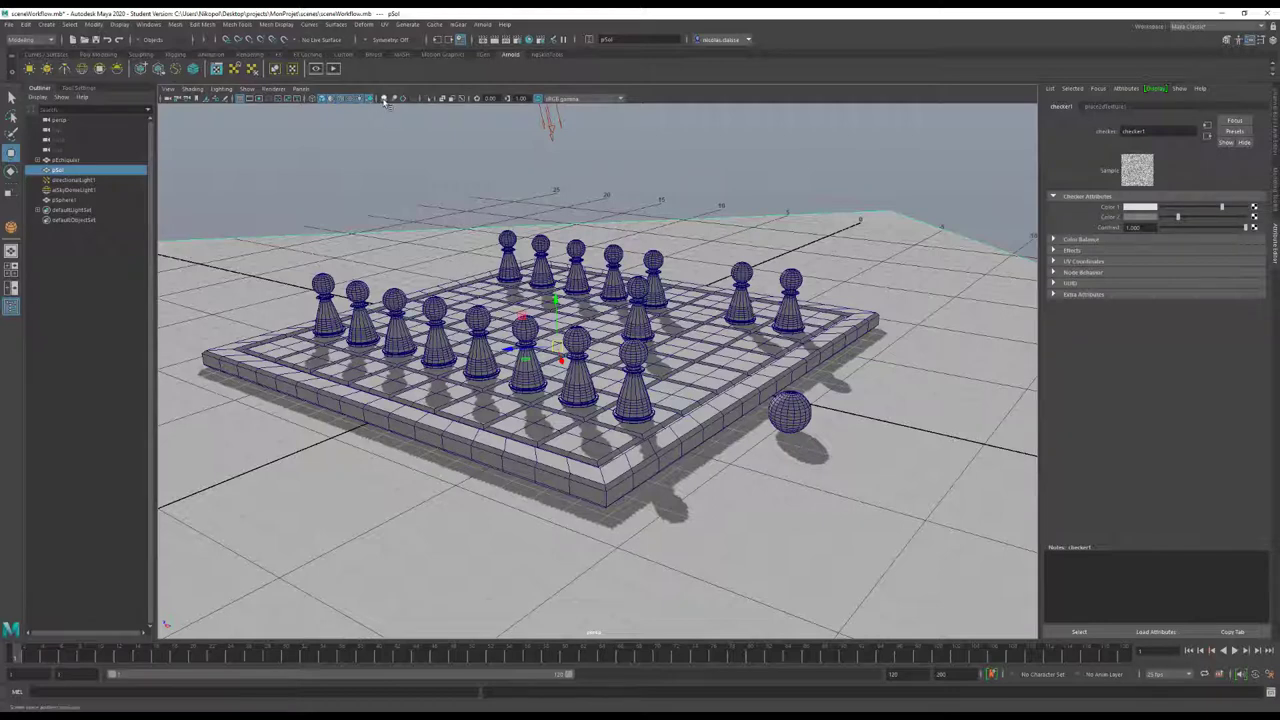
{"action": "left_click", "coordinate": [366, 99]}
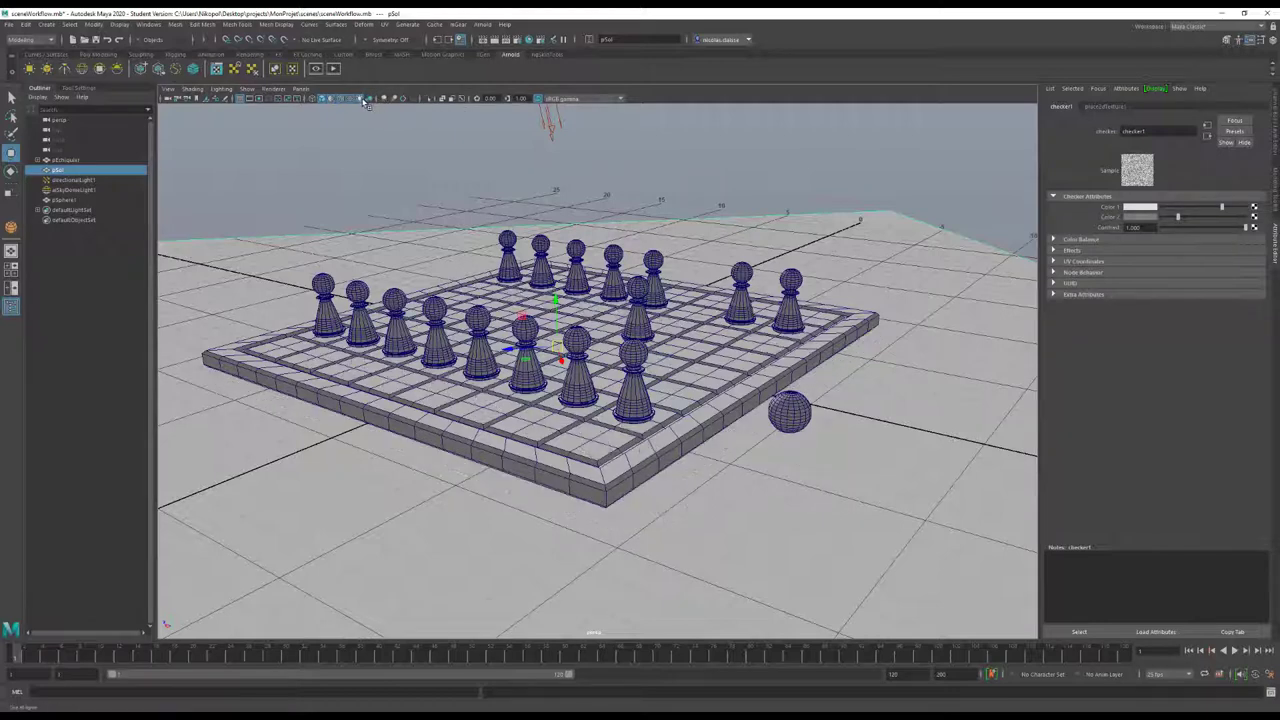
{"action": "left_click", "coordinate": [361, 100]}
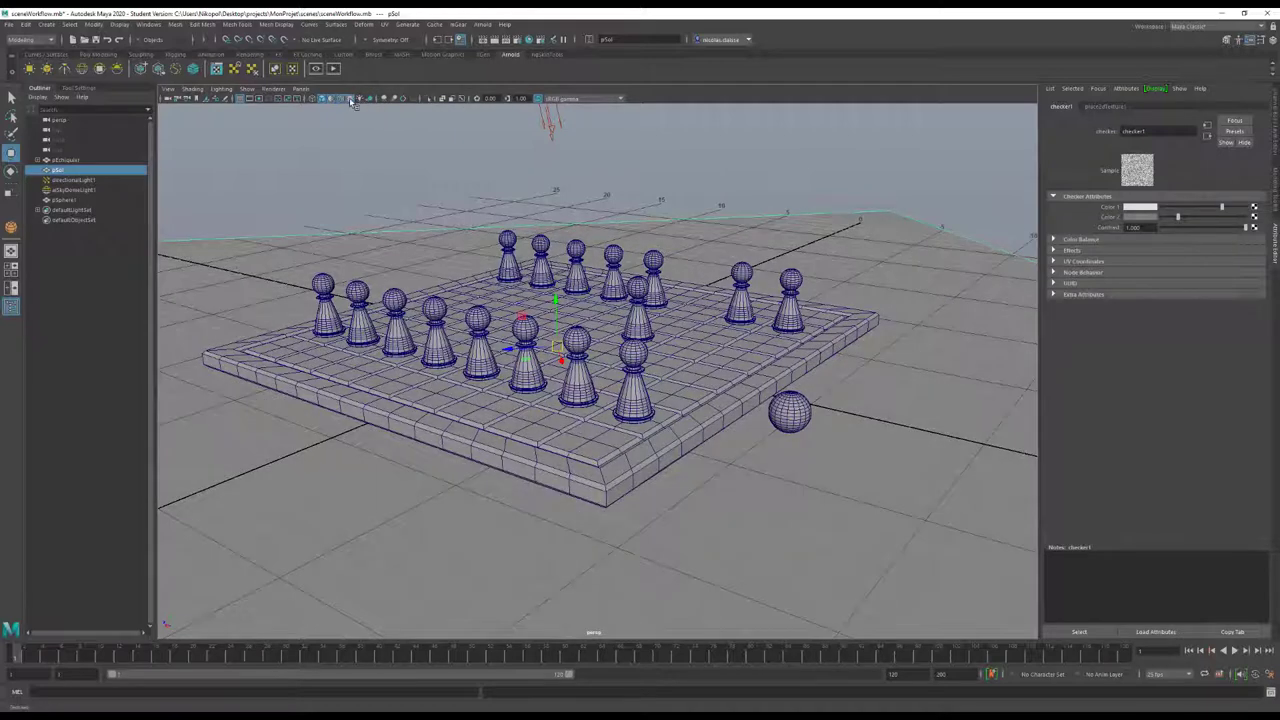
{"action": "left_click", "coordinate": [340, 99]}
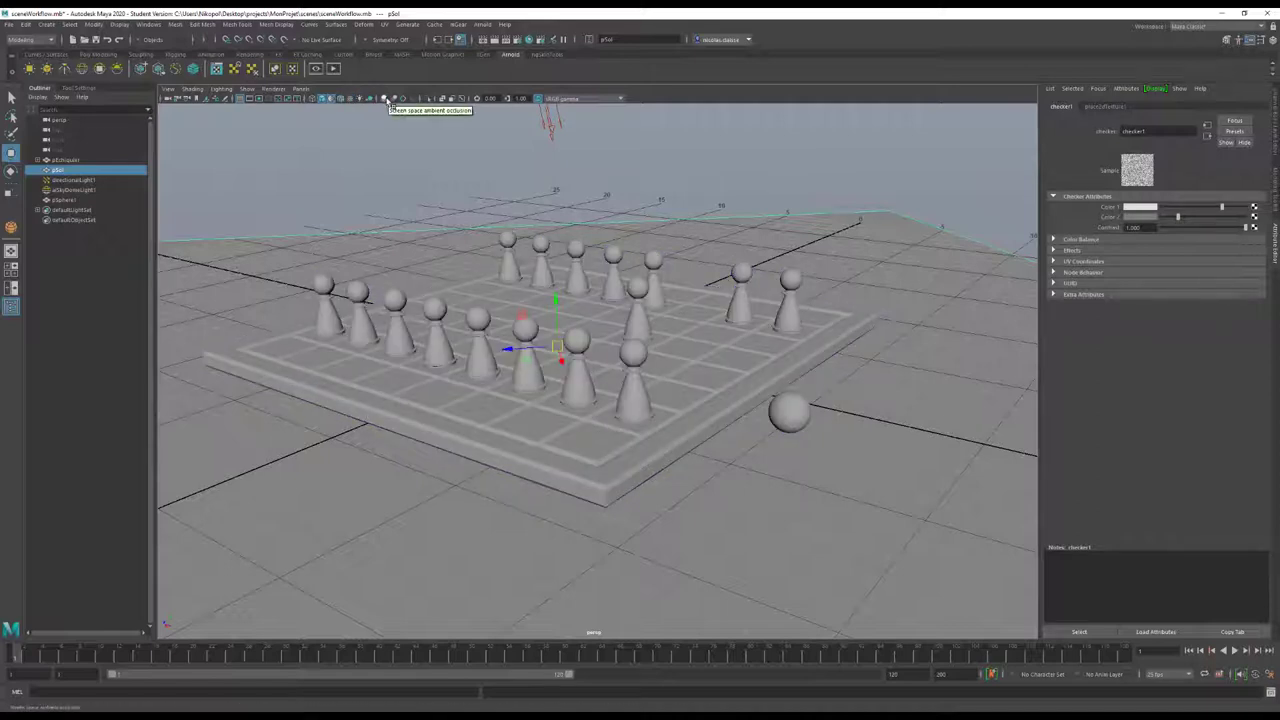
Toggle ambient occlusion, textures and the ground grid in the viewport toolbar, leaving the grid visible
{"action": "left_click", "coordinate": [385, 100]}
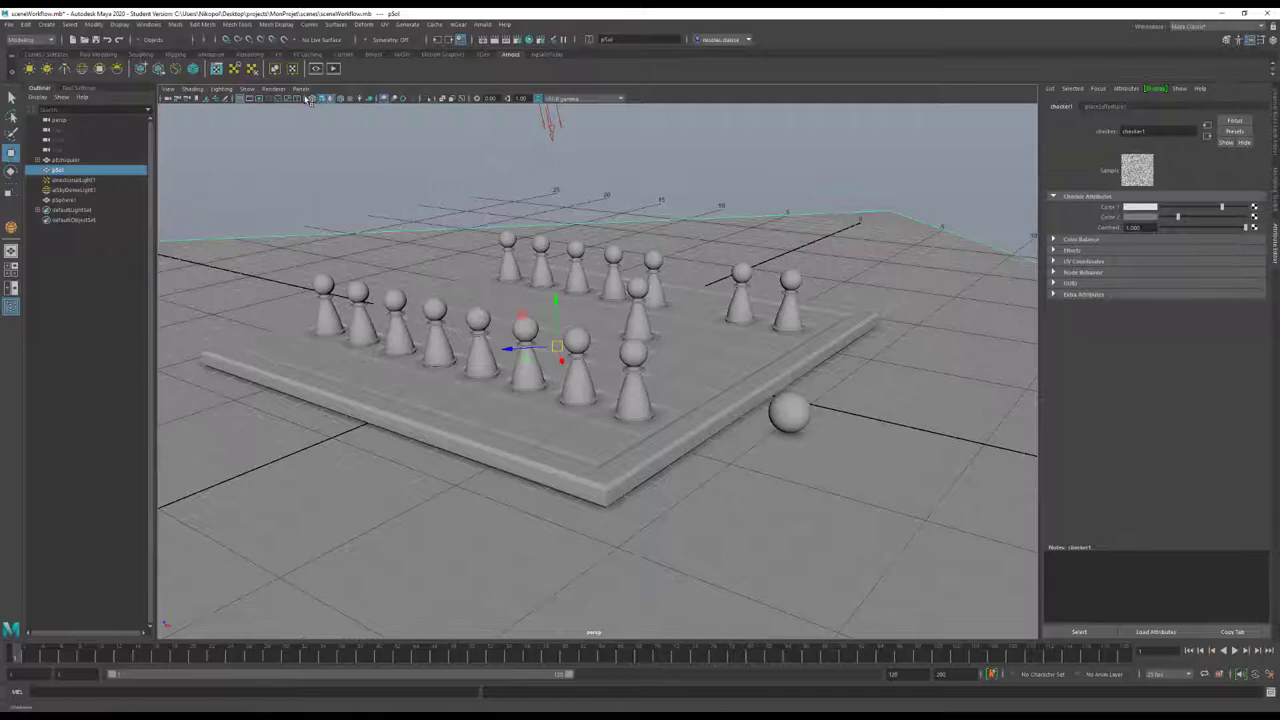
{"action": "left_click", "coordinate": [241, 102]}
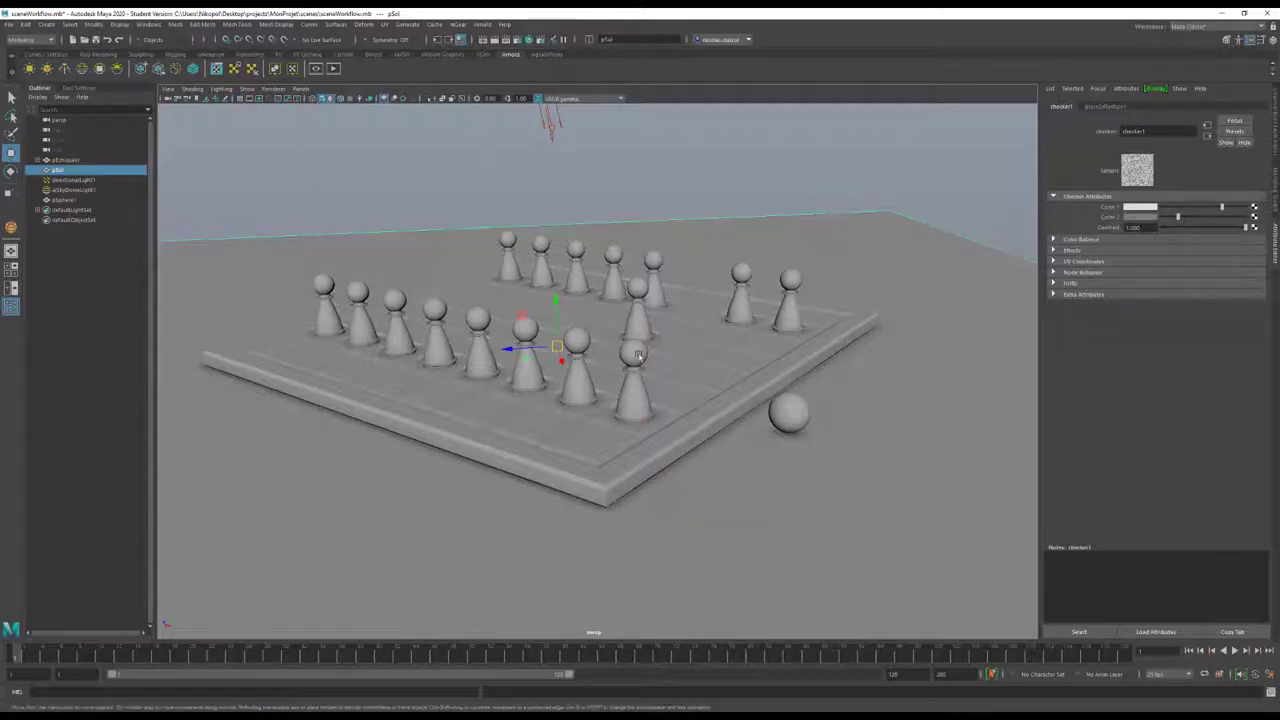
{"action": "left_click", "coordinate": [384, 100]}
{"action": "left_click", "coordinate": [384, 100]}
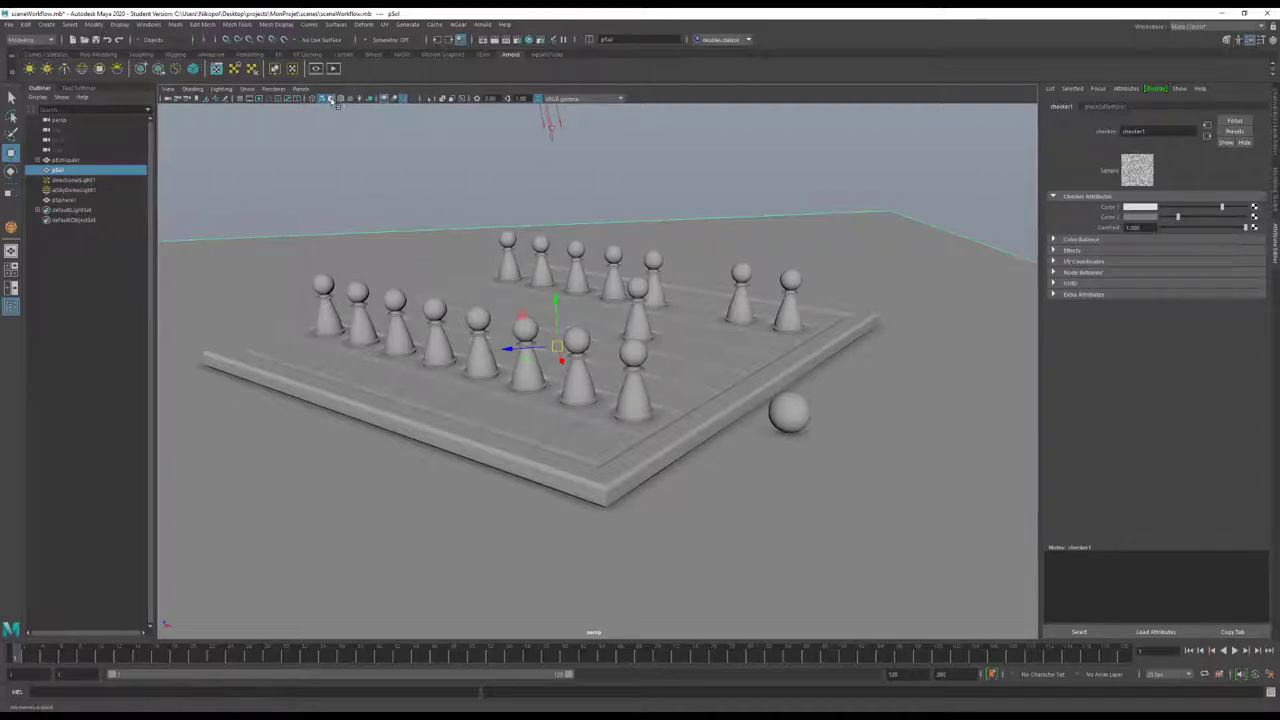
{"action": "left_click", "coordinate": [258, 99]}
Show the scene in wireframe and toggle multisample anti-aliasing on the lines
{"action": "left_click", "coordinate": [321, 98]}
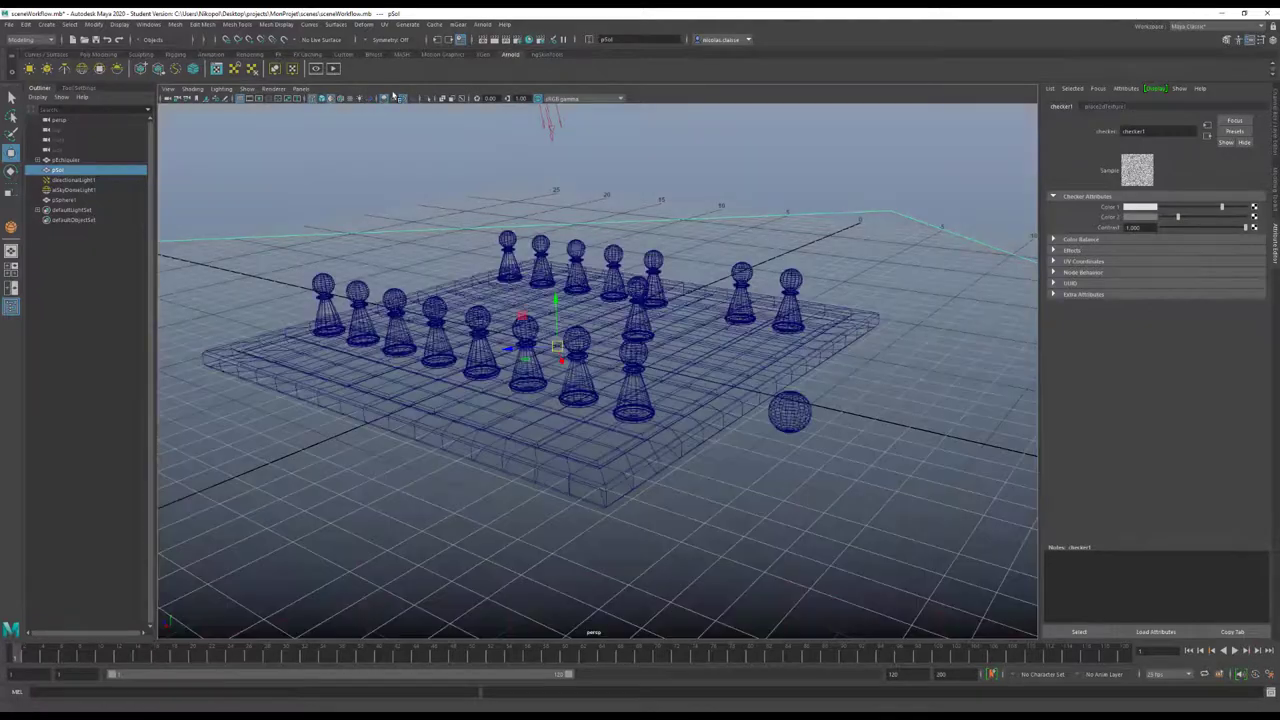
{"action": "left_click", "coordinate": [405, 99]}
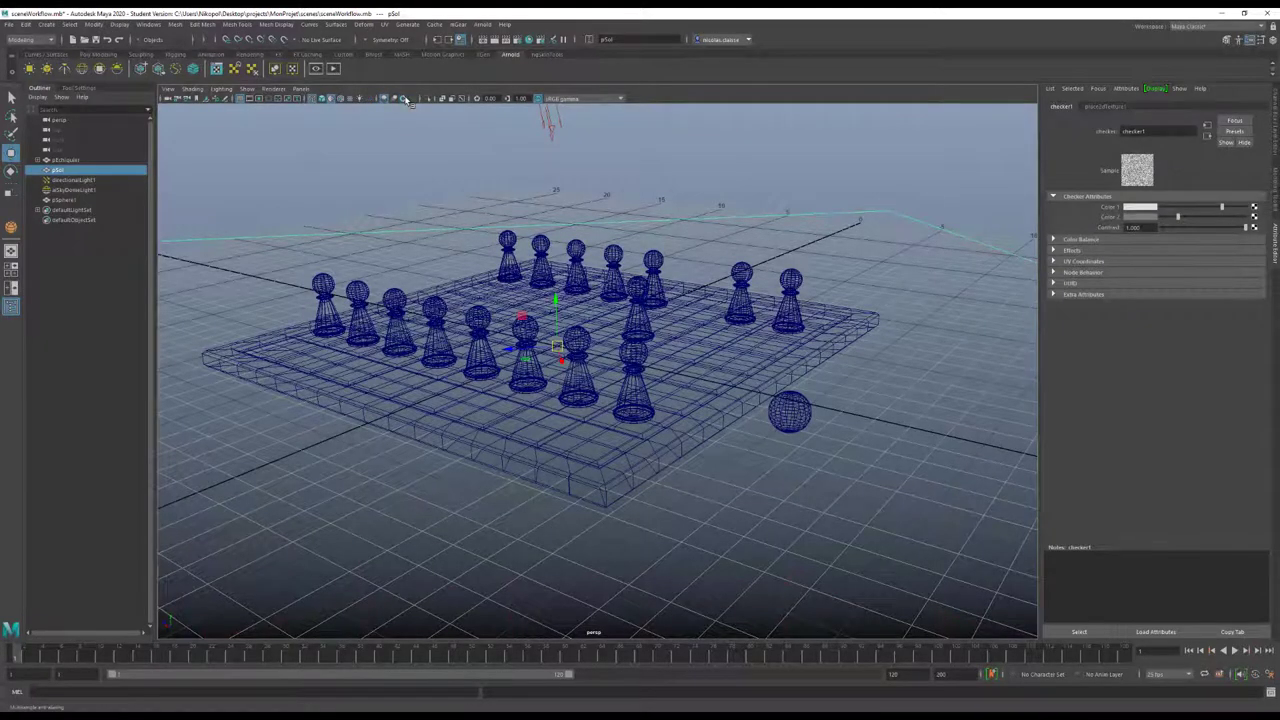
{"action": "scroll", "coordinate": [508, 408], "scroll_direction": "up", "scroll_amount": 5}
{"action": "scroll", "coordinate": [506, 420], "scroll_direction": "up", "scroll_amount": 3}
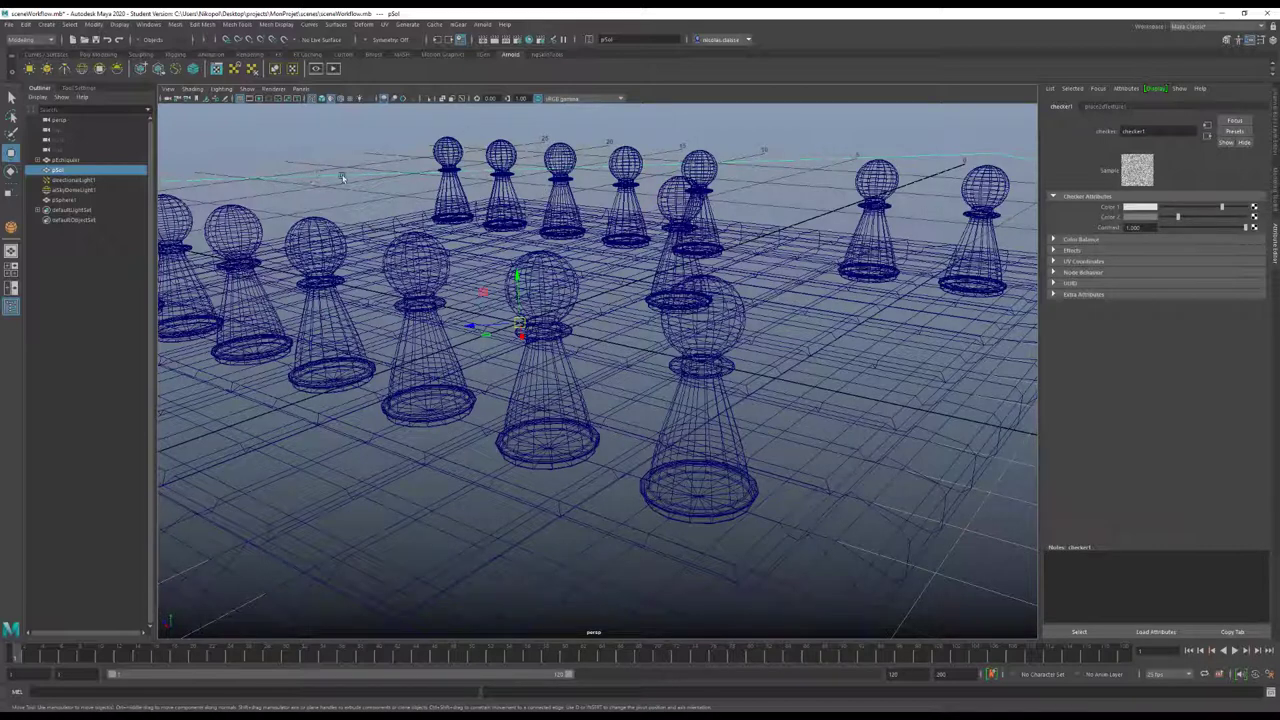
{"action": "left_click", "coordinate": [404, 99]}
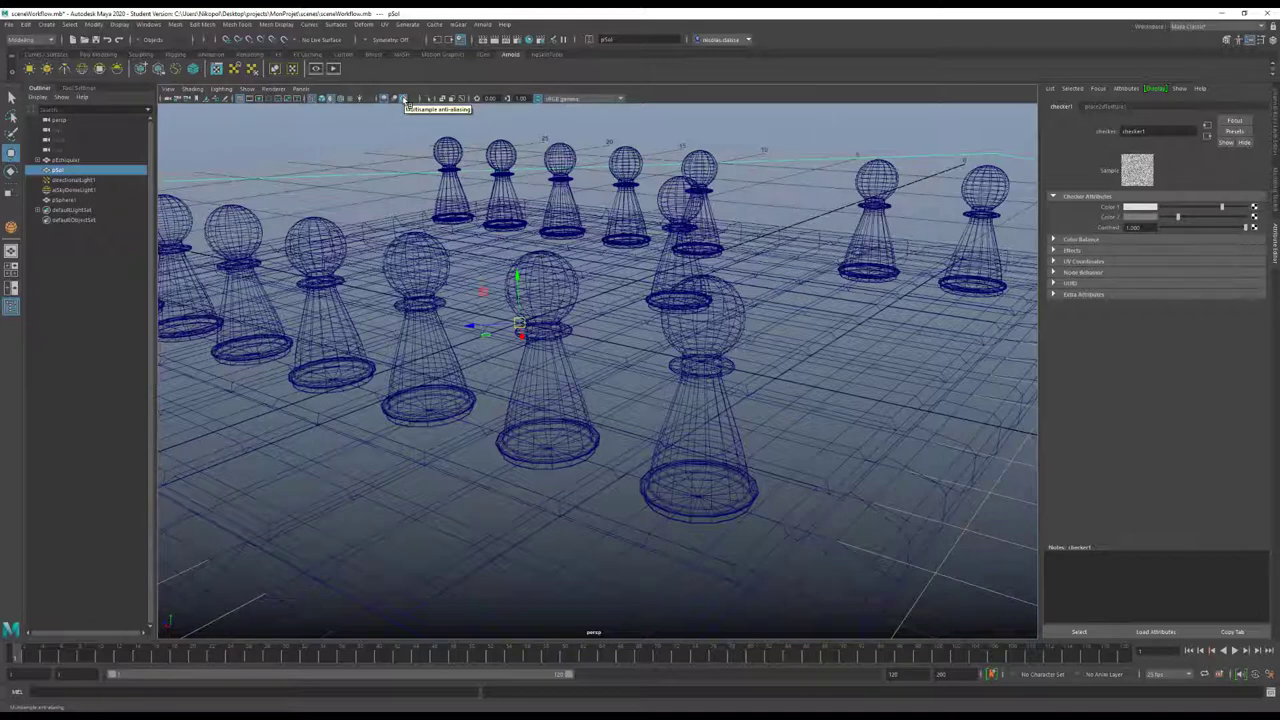
{"action": "left_click", "coordinate": [405, 100]}
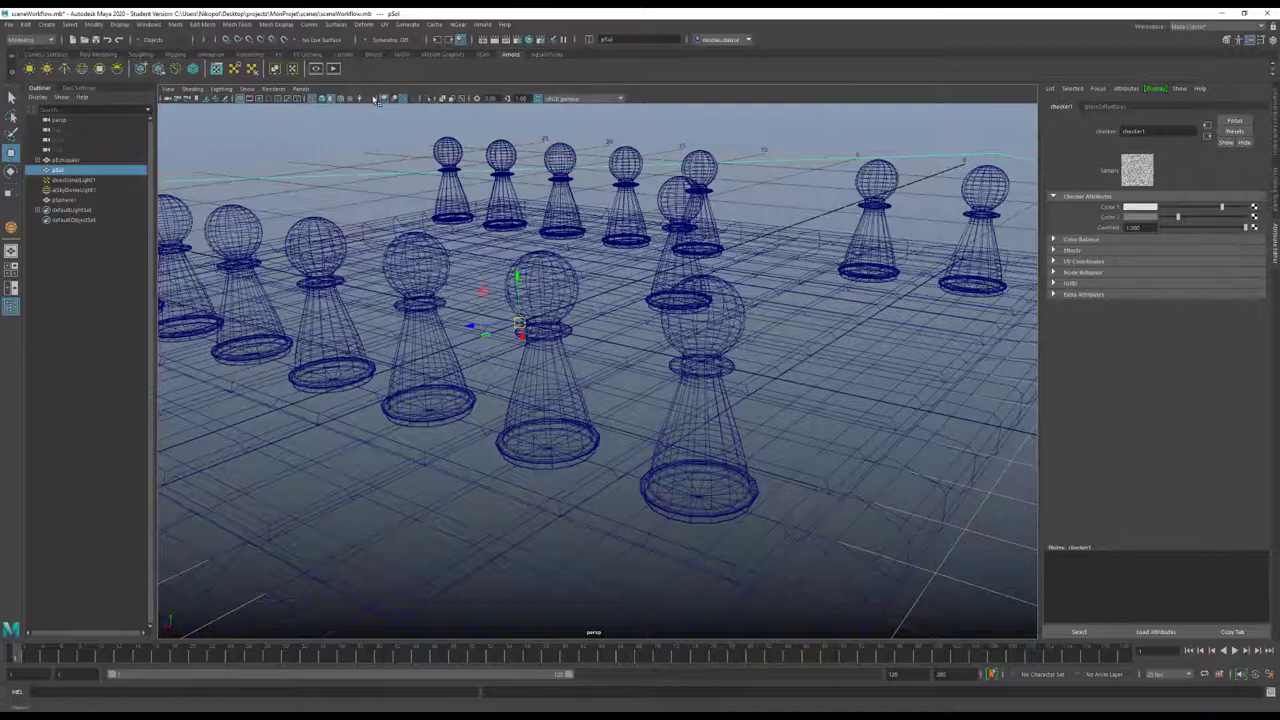
Try Smooth Shade and X-Ray, then return to wireframe and orbit over the board
{"action": "left_click", "coordinate": [326, 100]}
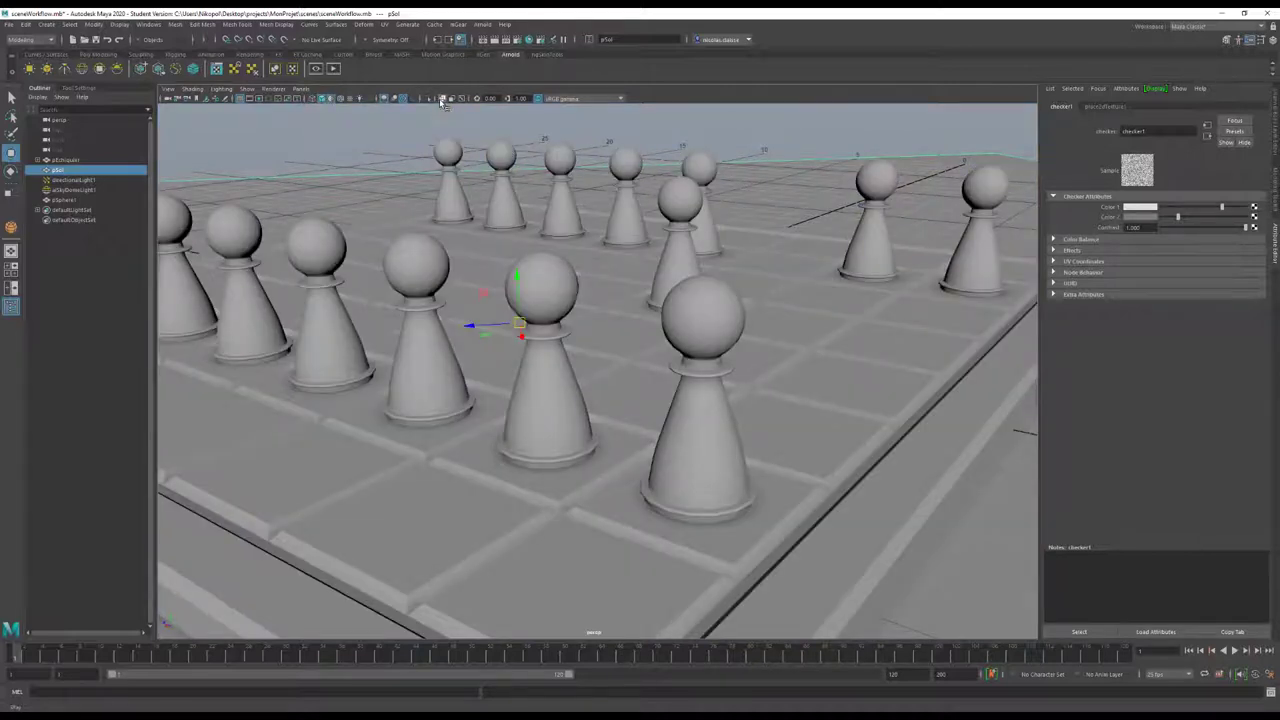
{"action": "left_click", "coordinate": [442, 99]}
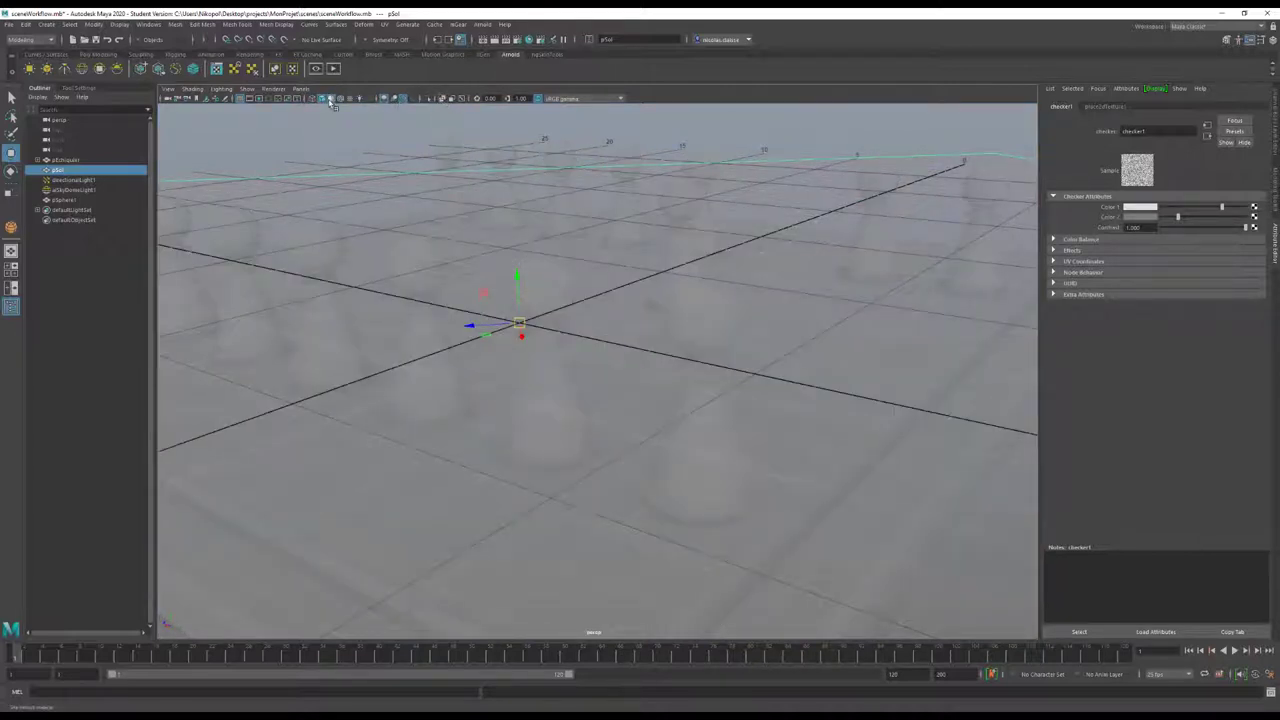
{"action": "key", "text": "4"}
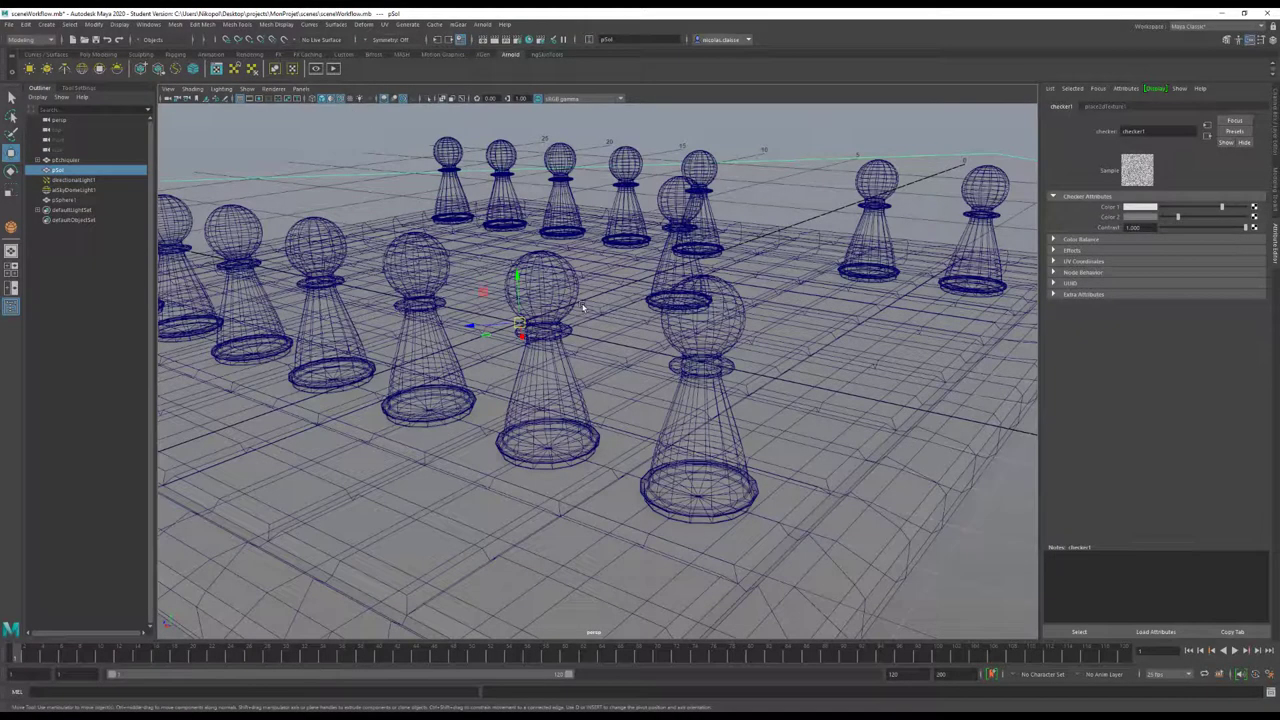
{"action": "scroll", "coordinate": [563, 318], "scroll_direction": "up", "scroll_amount": 3}
{"action": "left_click_drag", "start_coordinate": [563, 318], "coordinate": [580, 323], "text": "alt"}
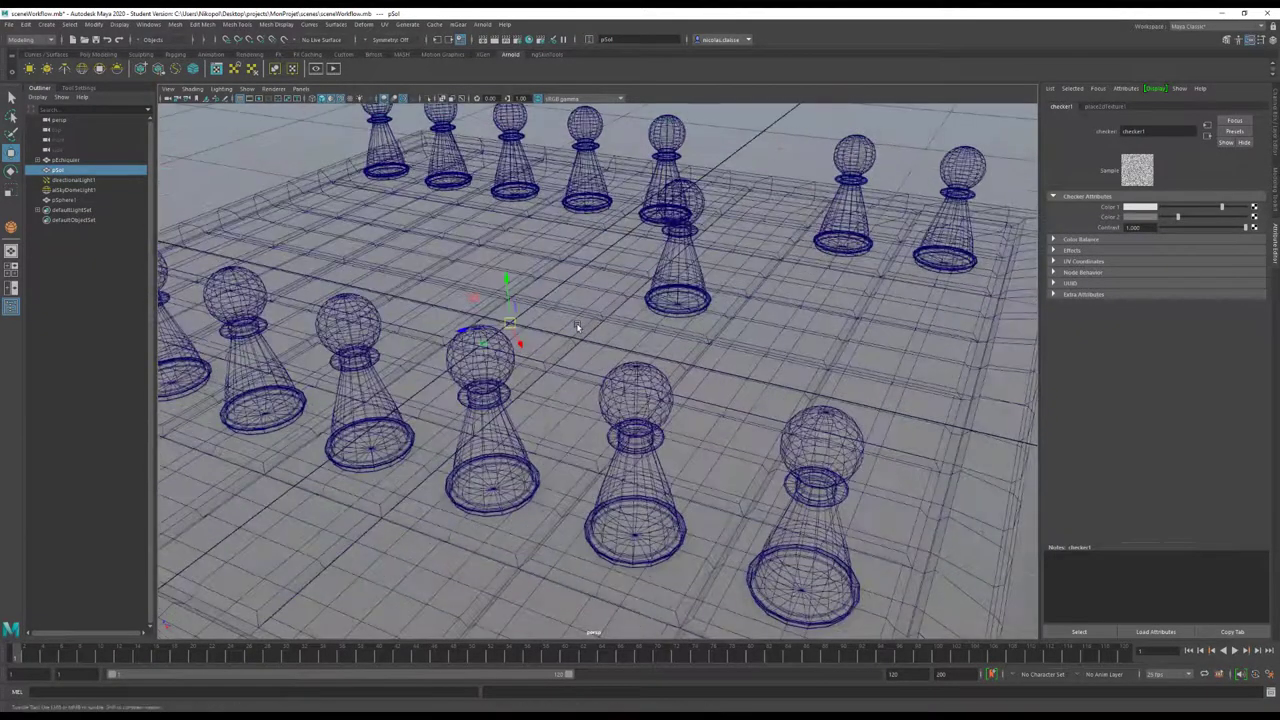
{"action": "scroll", "coordinate": [578, 375], "scroll_direction": "up", "scroll_amount": 2}
{"action": "left_click_drag", "start_coordinate": [578, 375], "coordinate": [561, 363], "text": "alt"}
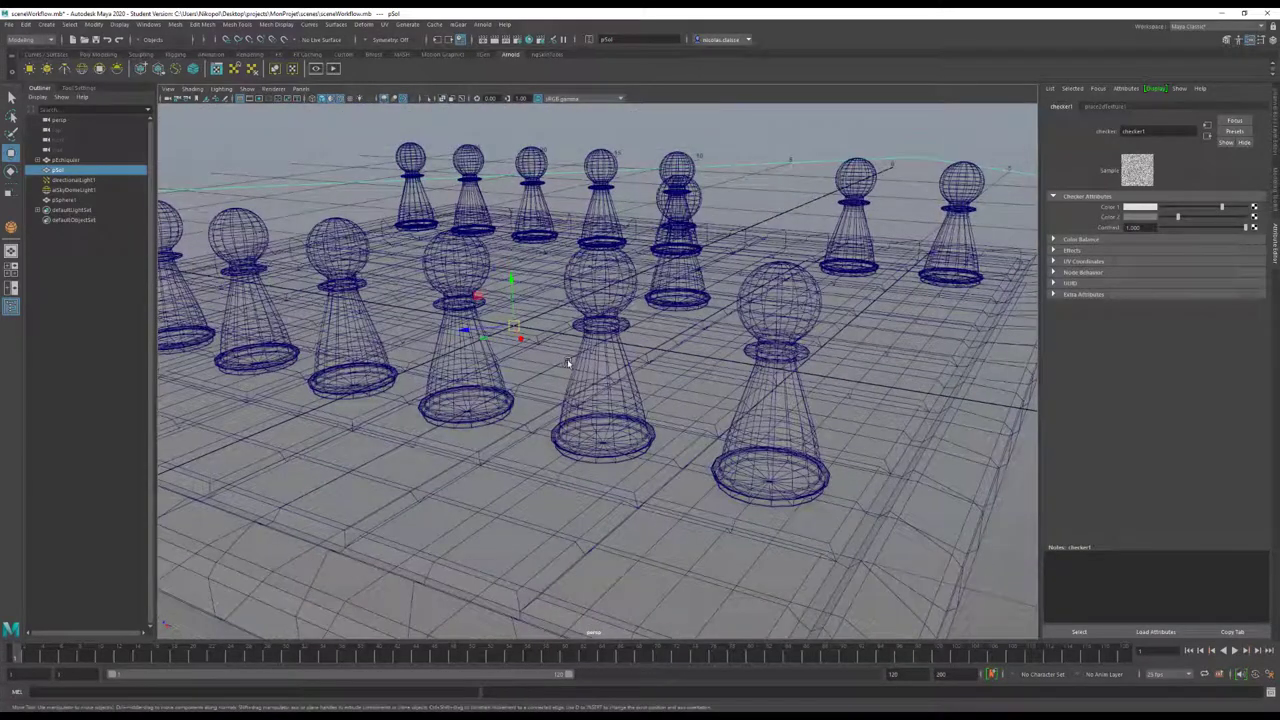
Zoom out to the whole scene and set a gradient viewport background with Alt+B
{"action": "scroll", "coordinate": [567, 359], "scroll_direction": "down", "scroll_amount": 2}
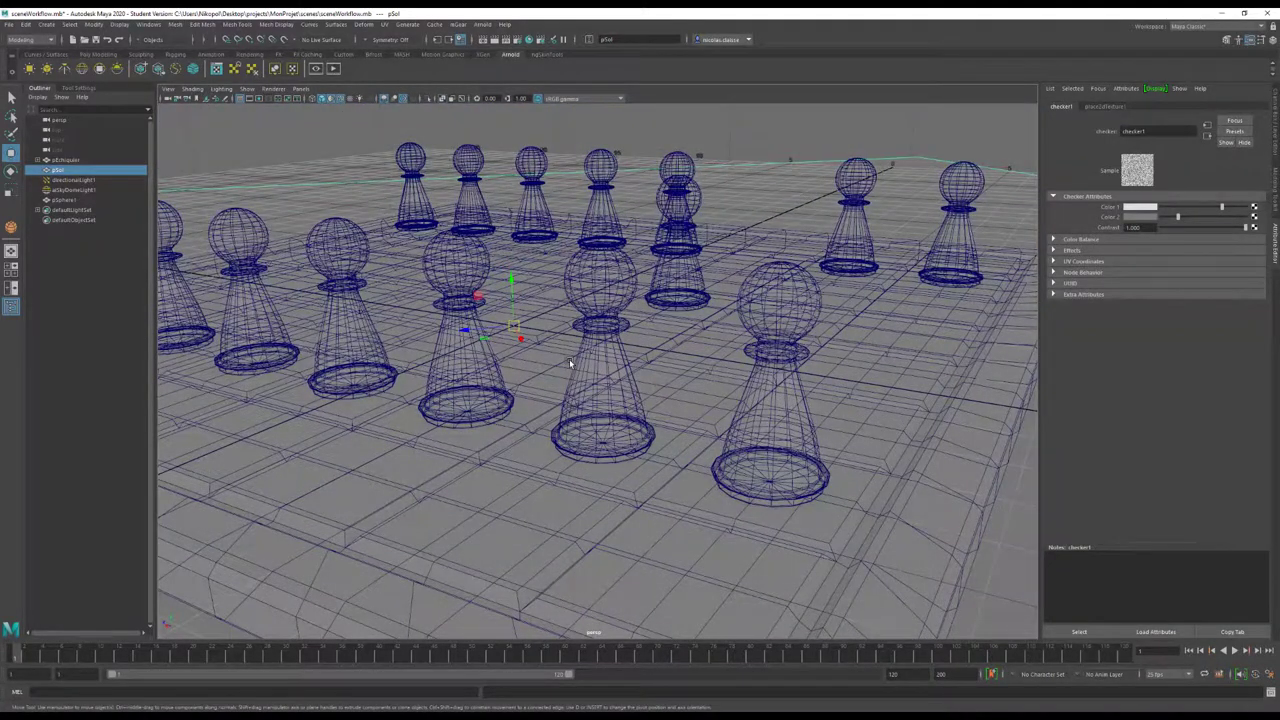
{"action": "scroll", "coordinate": [569, 359], "scroll_direction": "down", "scroll_amount": 5}
{"action": "scroll", "coordinate": [568, 360], "scroll_direction": "down", "scroll_amount": 5}
{"action": "scroll", "coordinate": [566, 354], "scroll_direction": "down", "scroll_amount": 2}
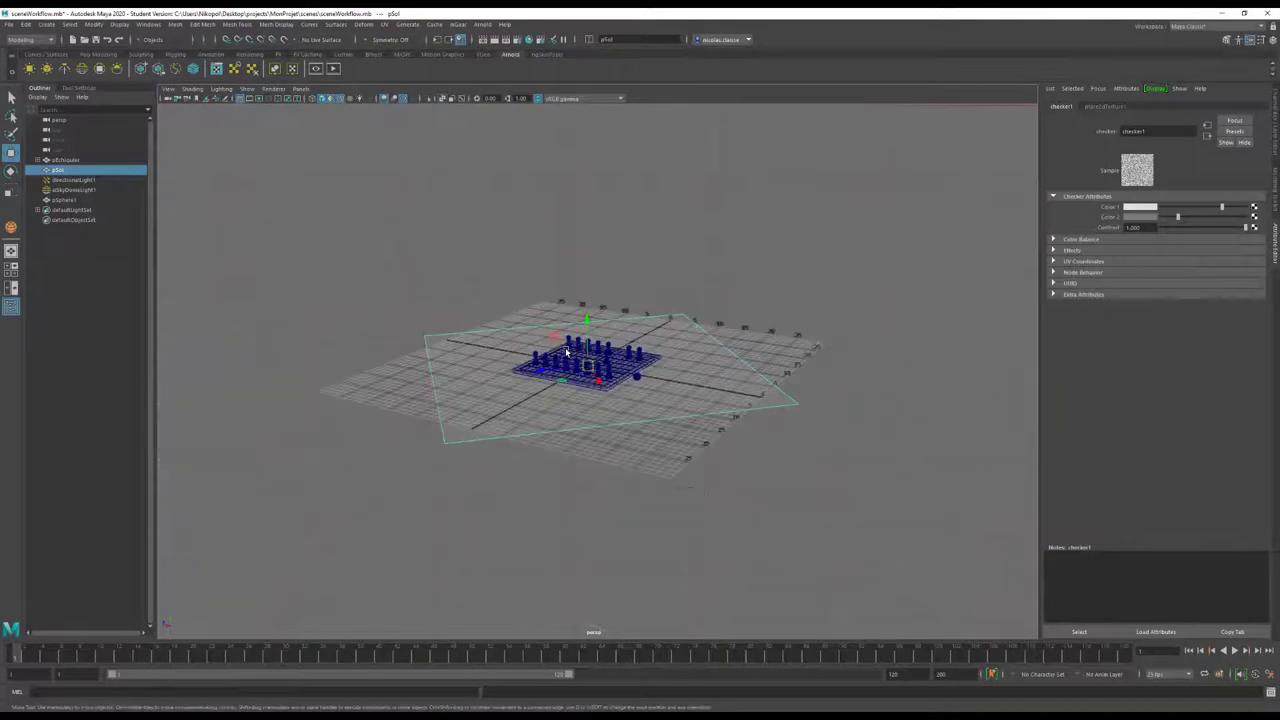
{"action": "key", "text": "alt+b"}
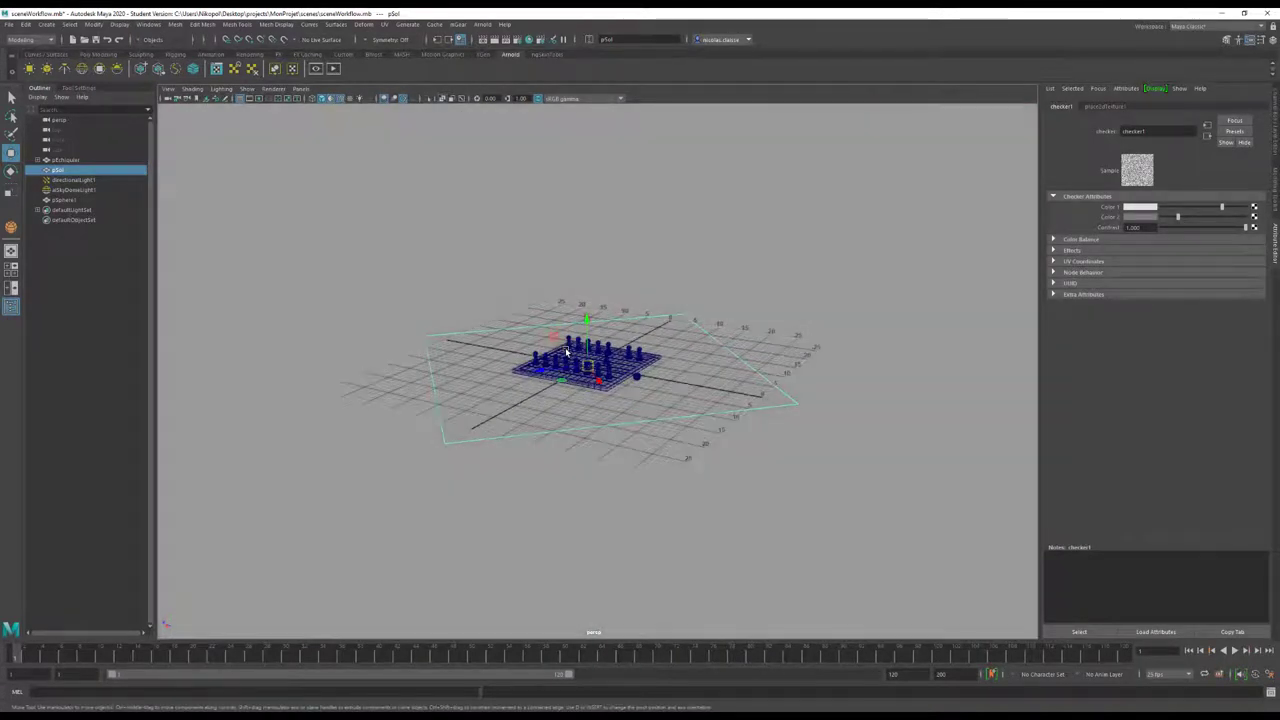
{"action": "key", "text": "alt+b"}
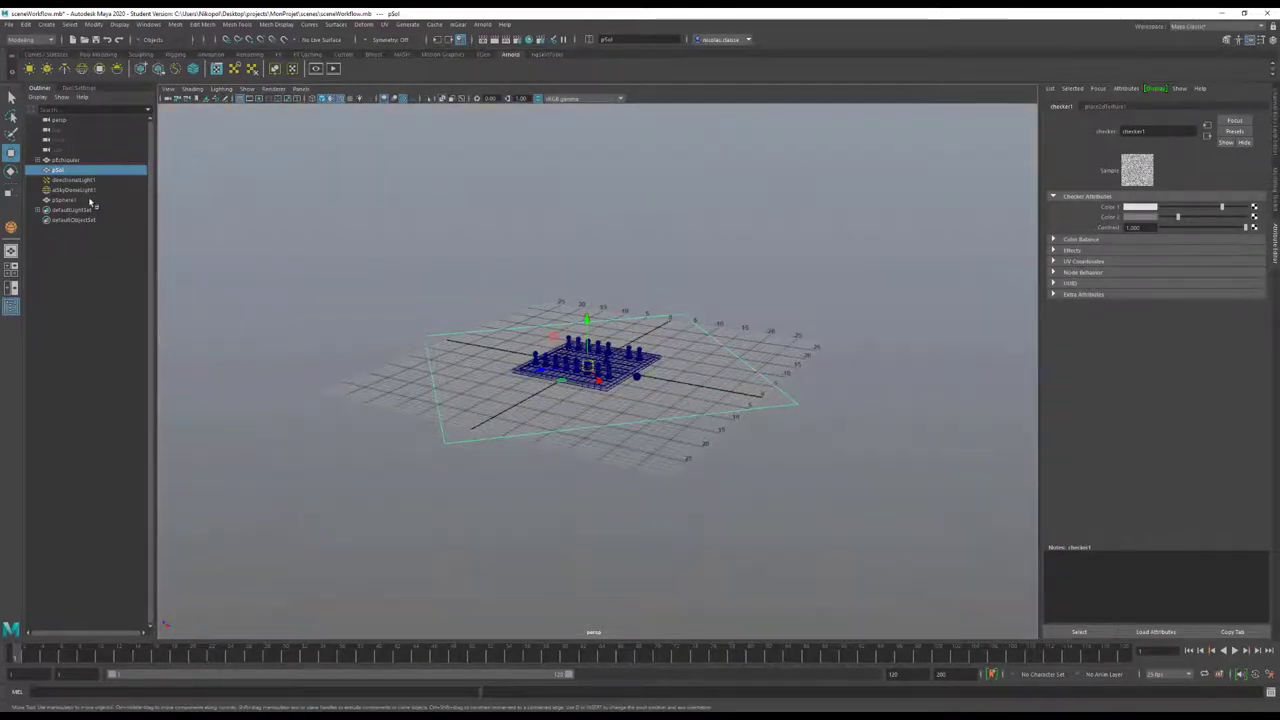
Hide aiSkyDomeLight1 and cycle the viewport background to light grey
{"action": "left_click", "coordinate": [89, 190]}
{"action": "key", "text": "h"}
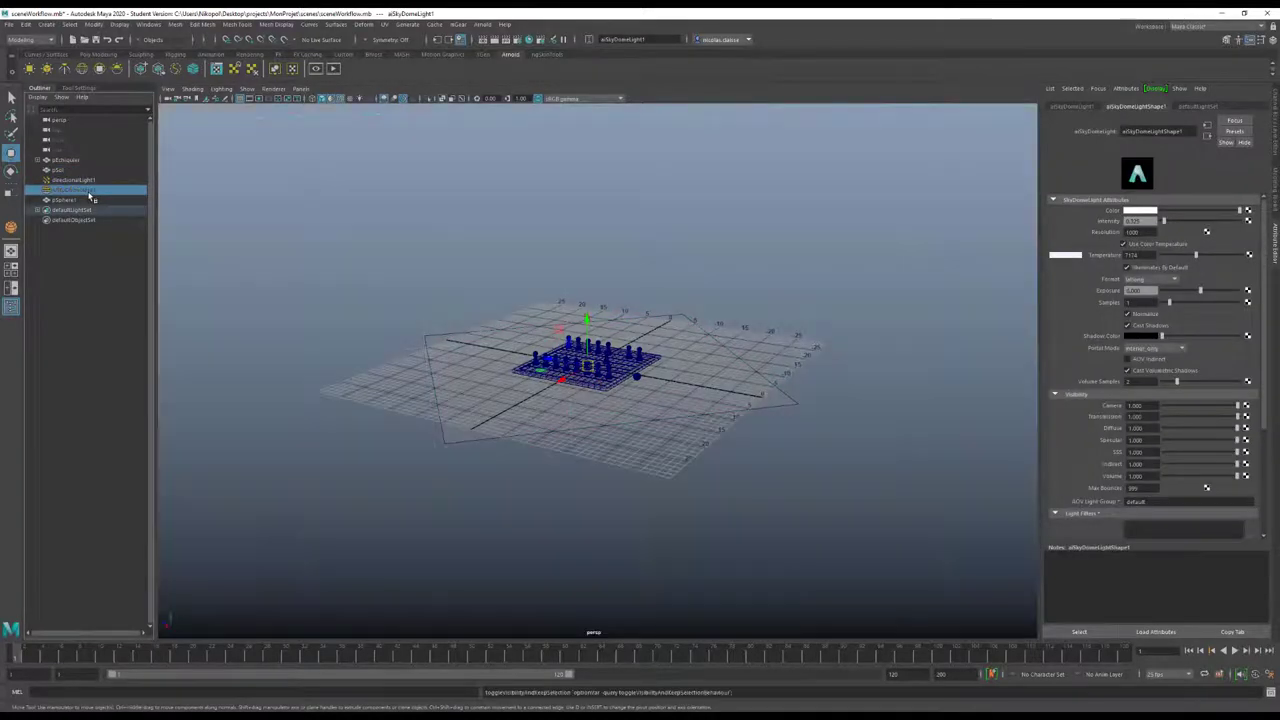
{"action": "key", "text": "alt+b"}
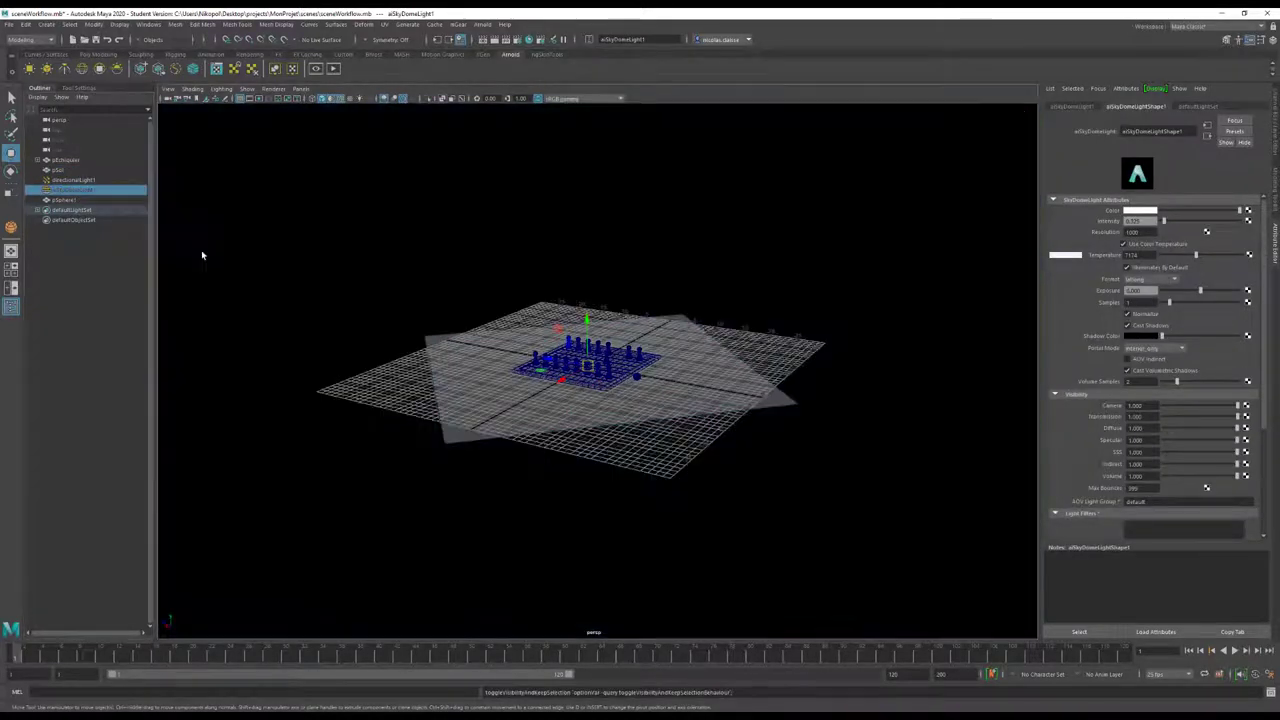
{"action": "key", "text": "alt+b"}
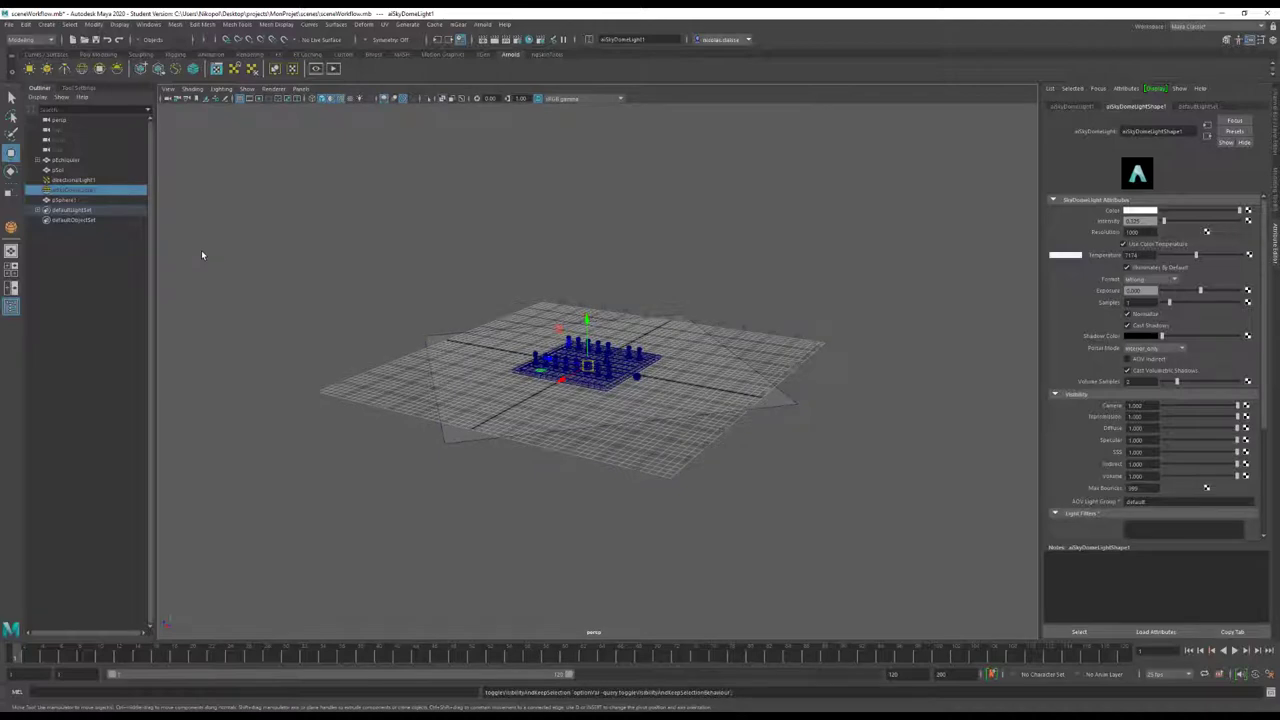
{"action": "key", "text": "alt+b"}
{"action": "key", "text": "alt+b"}
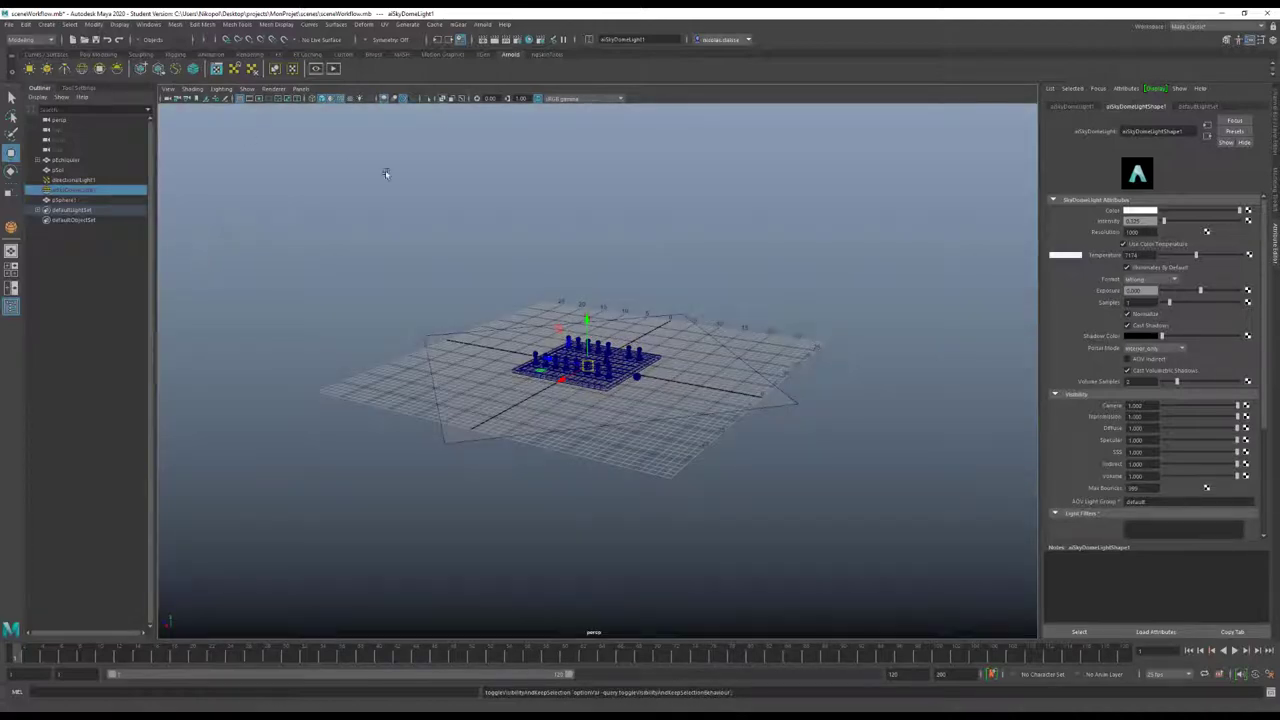
Cycle the background through solid black back to light grey, zooming in on the scene
{"action": "scroll", "coordinate": [467, 291], "scroll_direction": "up", "scroll_amount": 2}
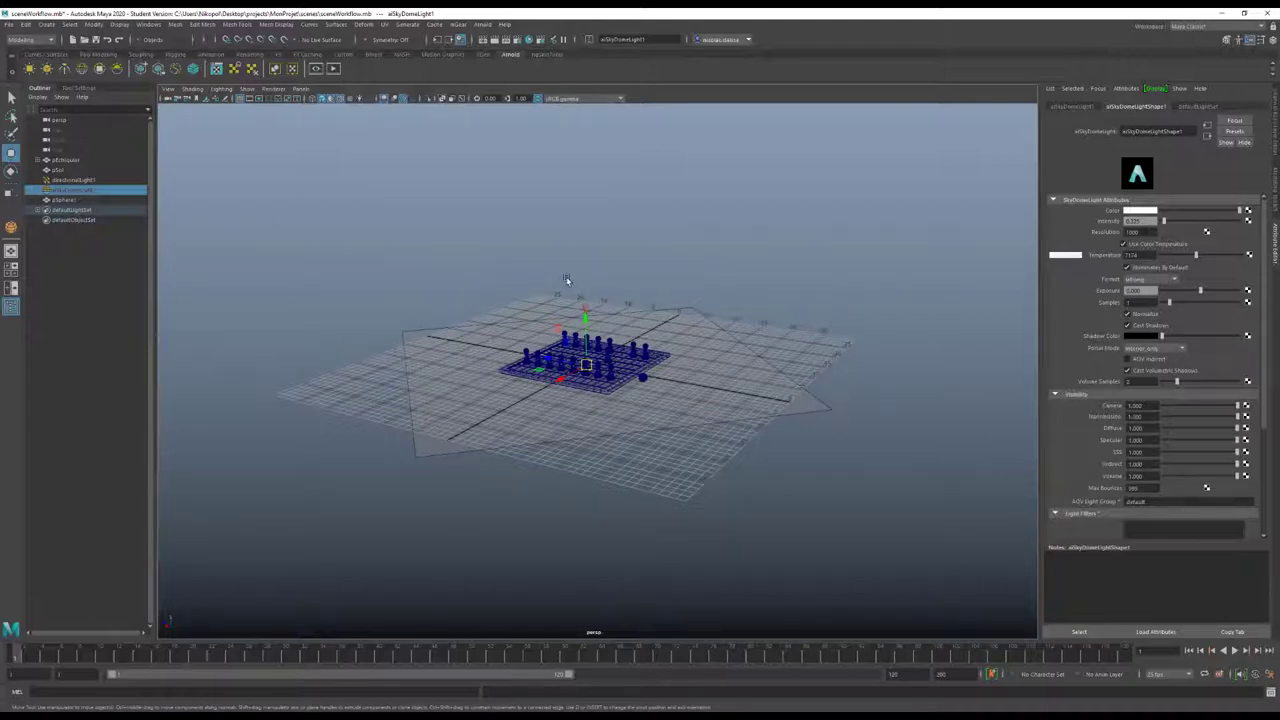
{"action": "key", "text": "alt+b"}
{"action": "key", "text": "alt+b"}
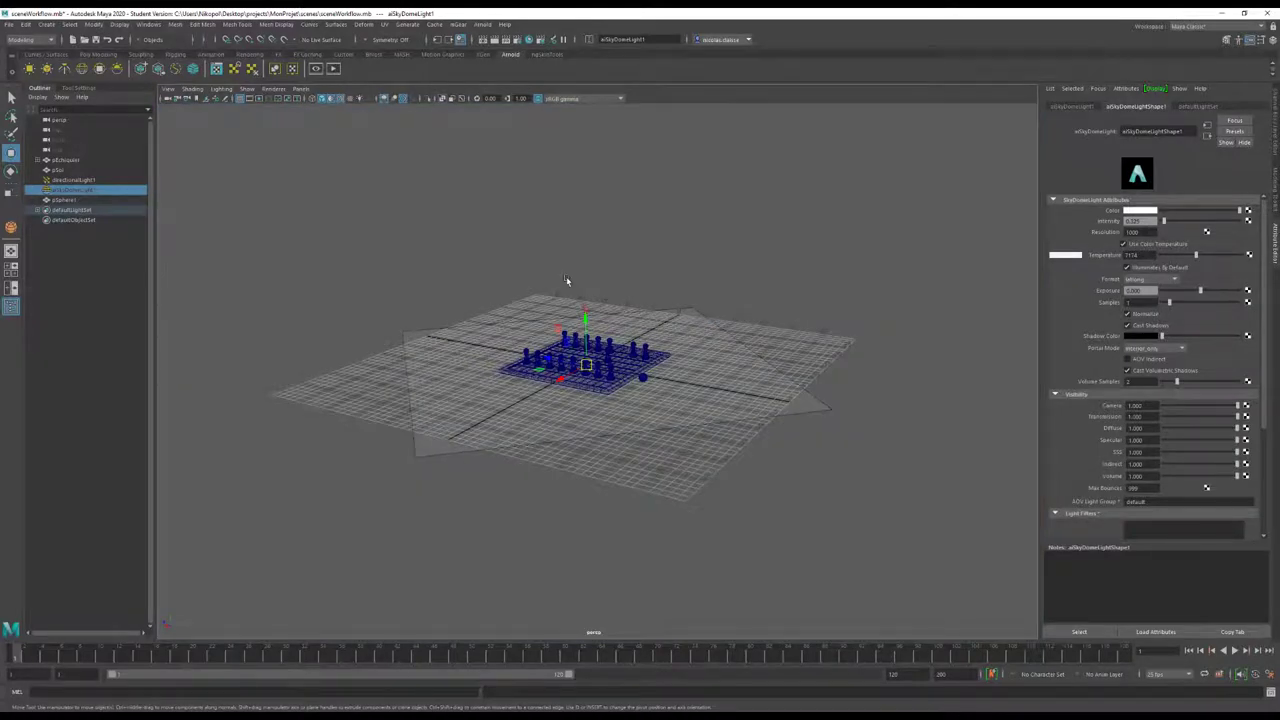
{"action": "key", "text": "alt+b"}
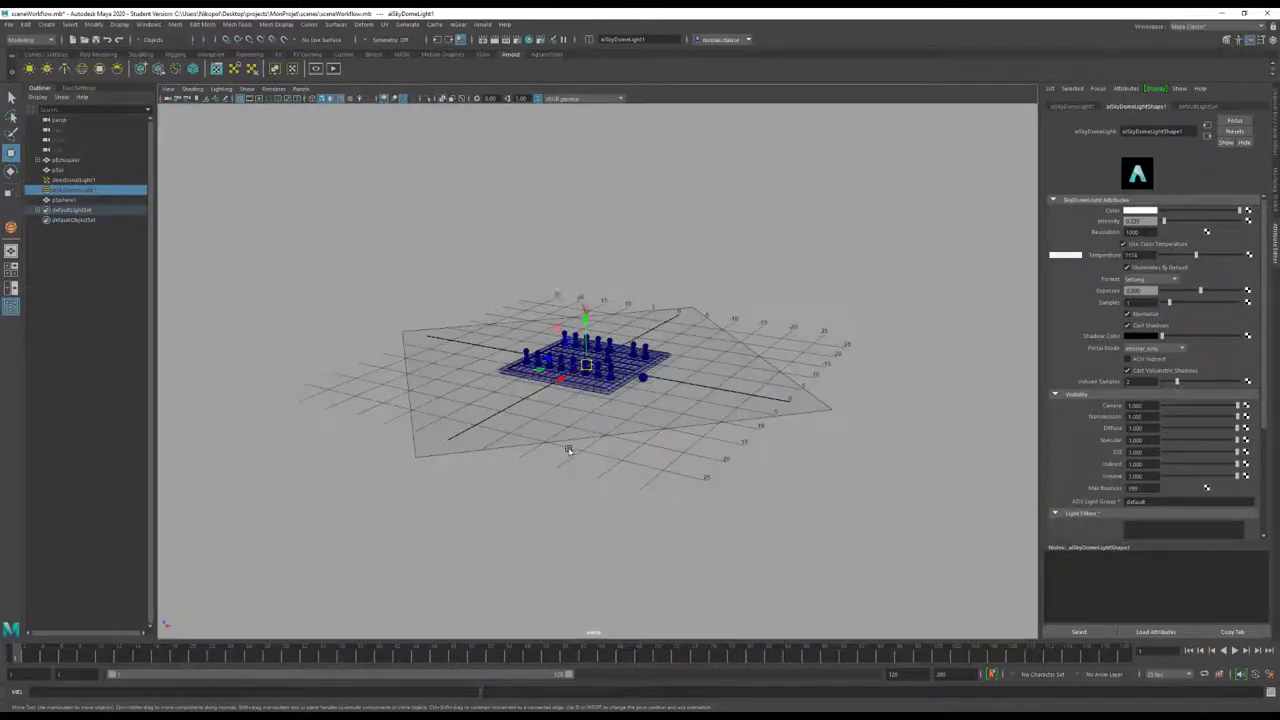
{"action": "scroll", "coordinate": [600, 395], "scroll_direction": "up", "scroll_amount": 3}
{"action": "scroll", "coordinate": [600, 395], "scroll_direction": "up", "scroll_amount": 3}
{"action": "scroll", "coordinate": [600, 395], "scroll_direction": "up", "scroll_amount": 2}
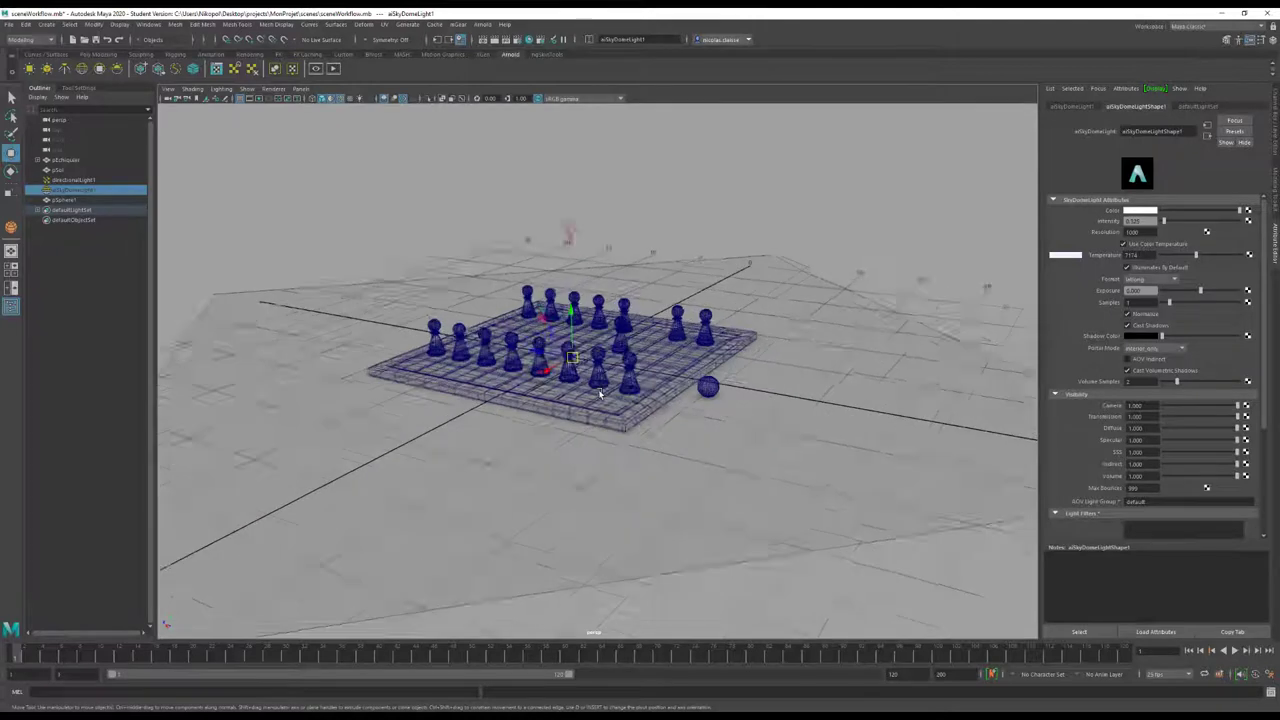
{"action": "scroll", "coordinate": [600, 395], "scroll_direction": "up", "scroll_amount": 2}
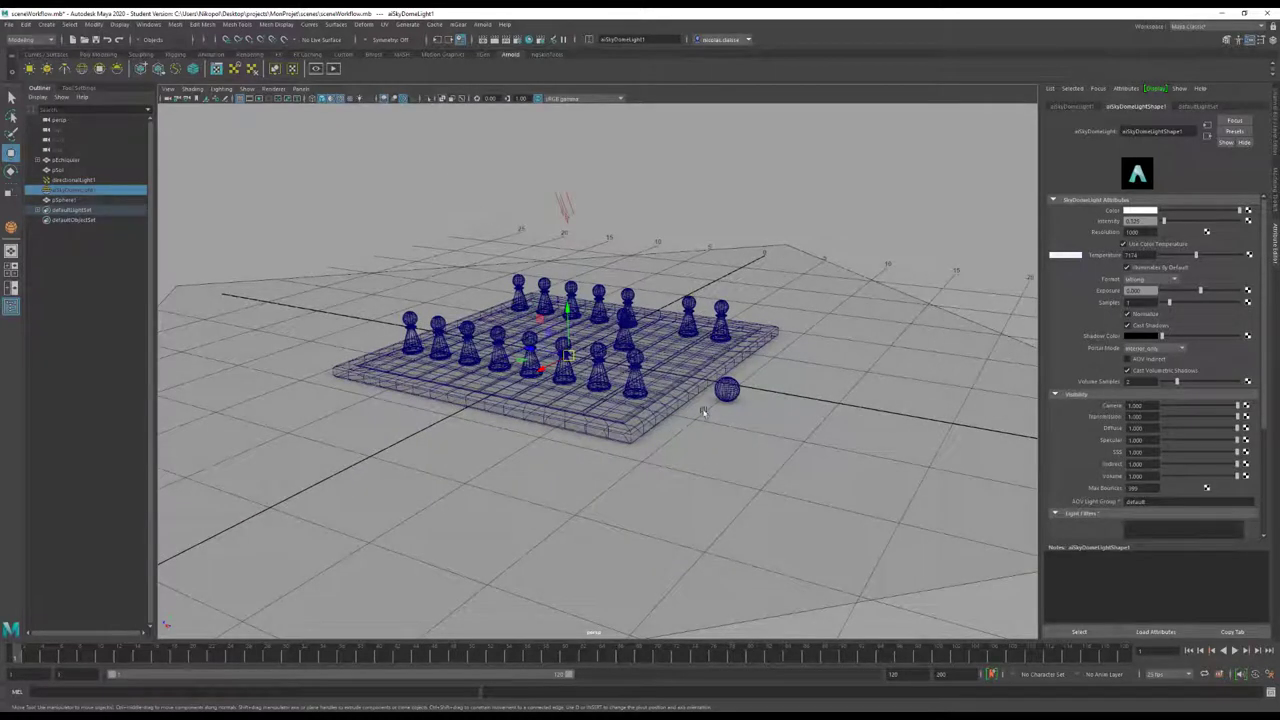
Select the sphere, frame it with F, and switch it to vertex editing
{"action": "left_click", "coordinate": [727, 390]}
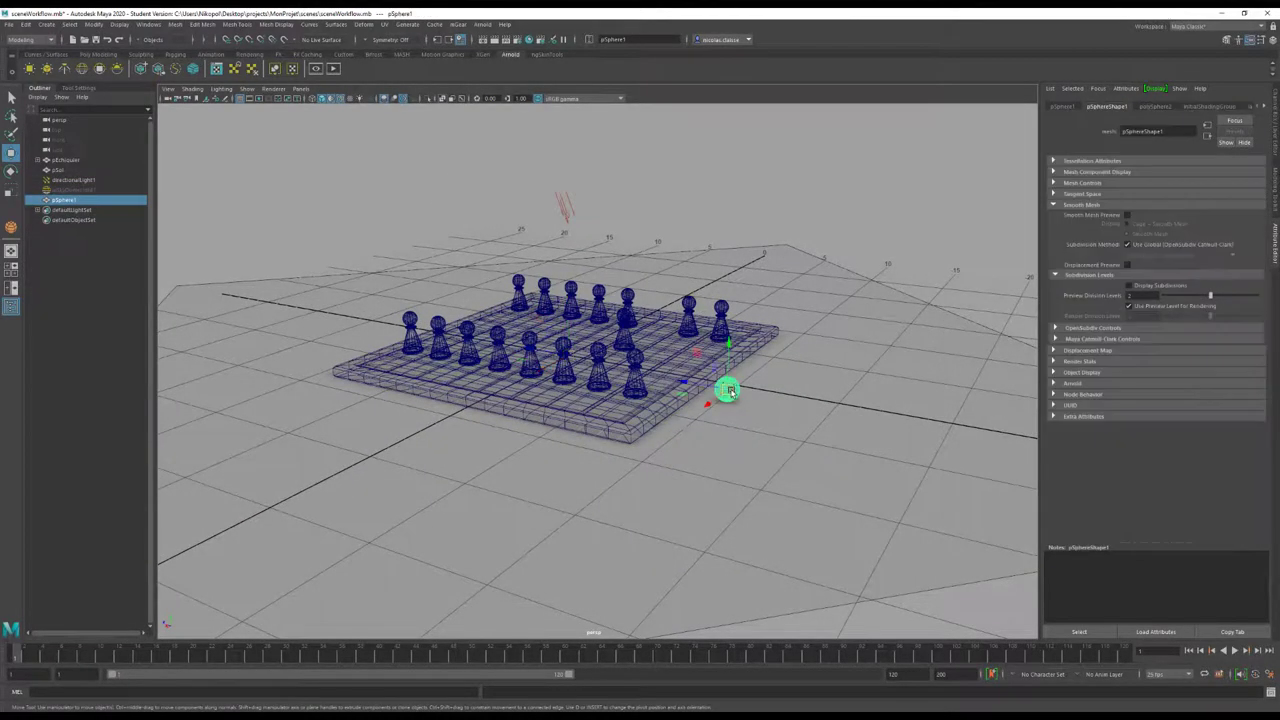
{"action": "scroll", "coordinate": [733, 392], "scroll_direction": "up", "scroll_amount": 2}
{"action": "scroll", "coordinate": [733, 393], "scroll_direction": "up", "scroll_amount": 2}
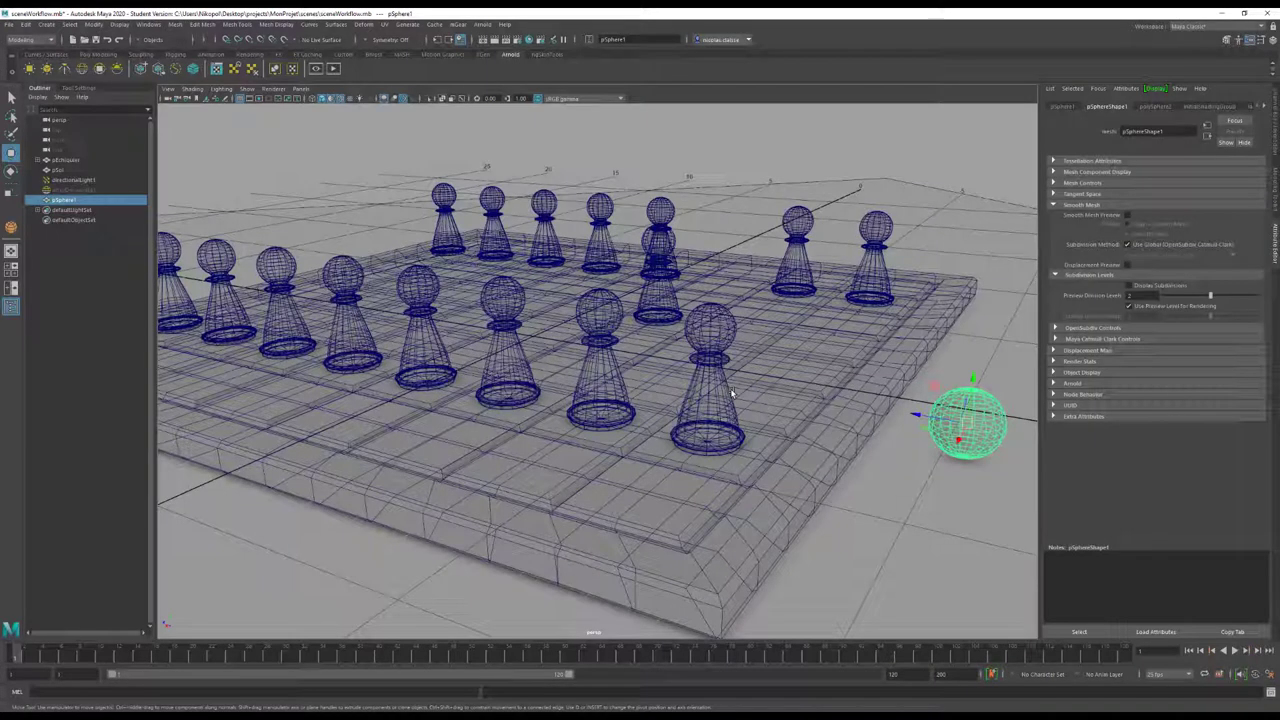
{"action": "key", "text": "f"}
{"action": "right_click_drag", "start_coordinate": [671, 363], "coordinate": [637, 366]}
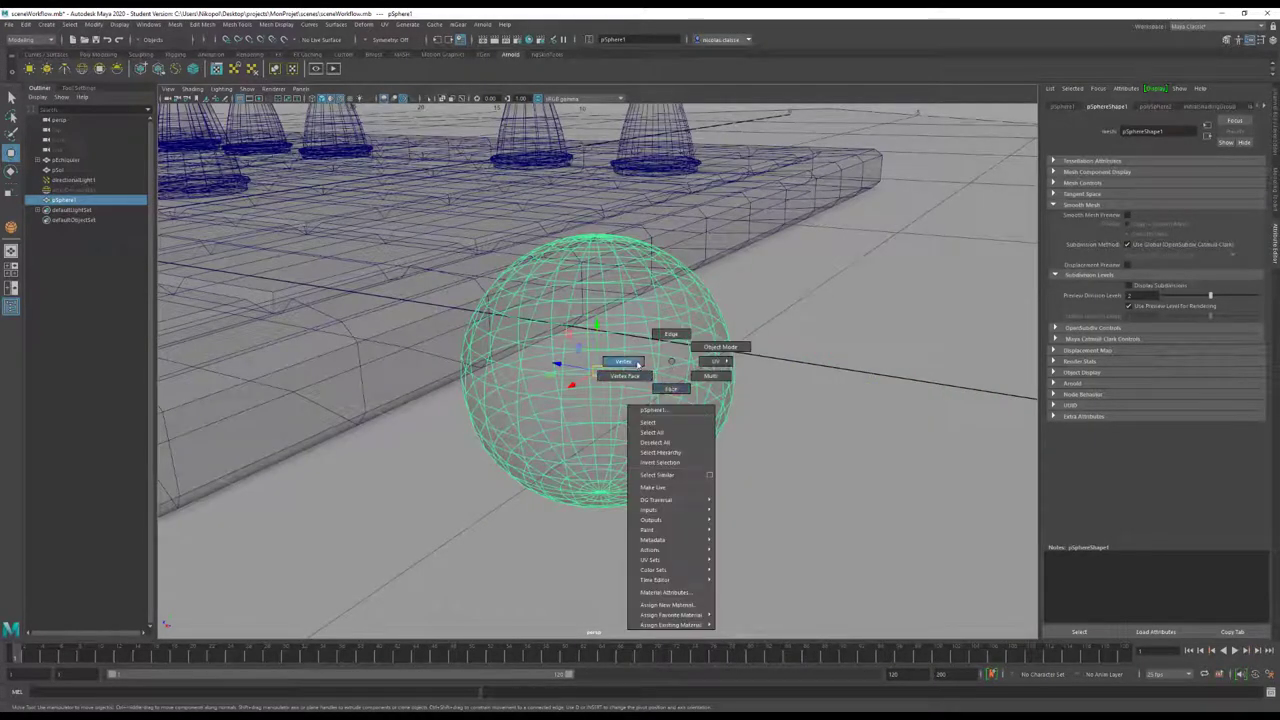
{"action": "left_click", "coordinate": [637, 366]}
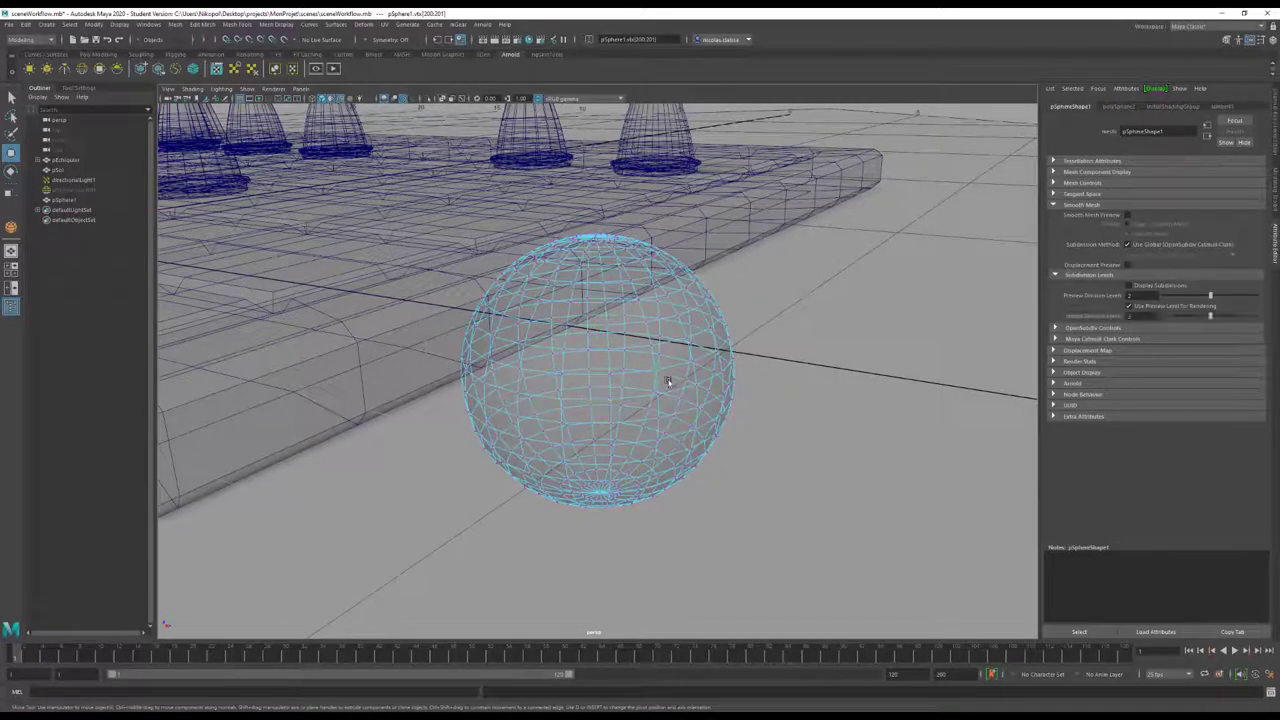
Select a sphere vertex, turn on Soft Select with B, and adjust the falloff radius
{"action": "left_click", "coordinate": [668, 381]}
{"action": "key", "text": "b"}
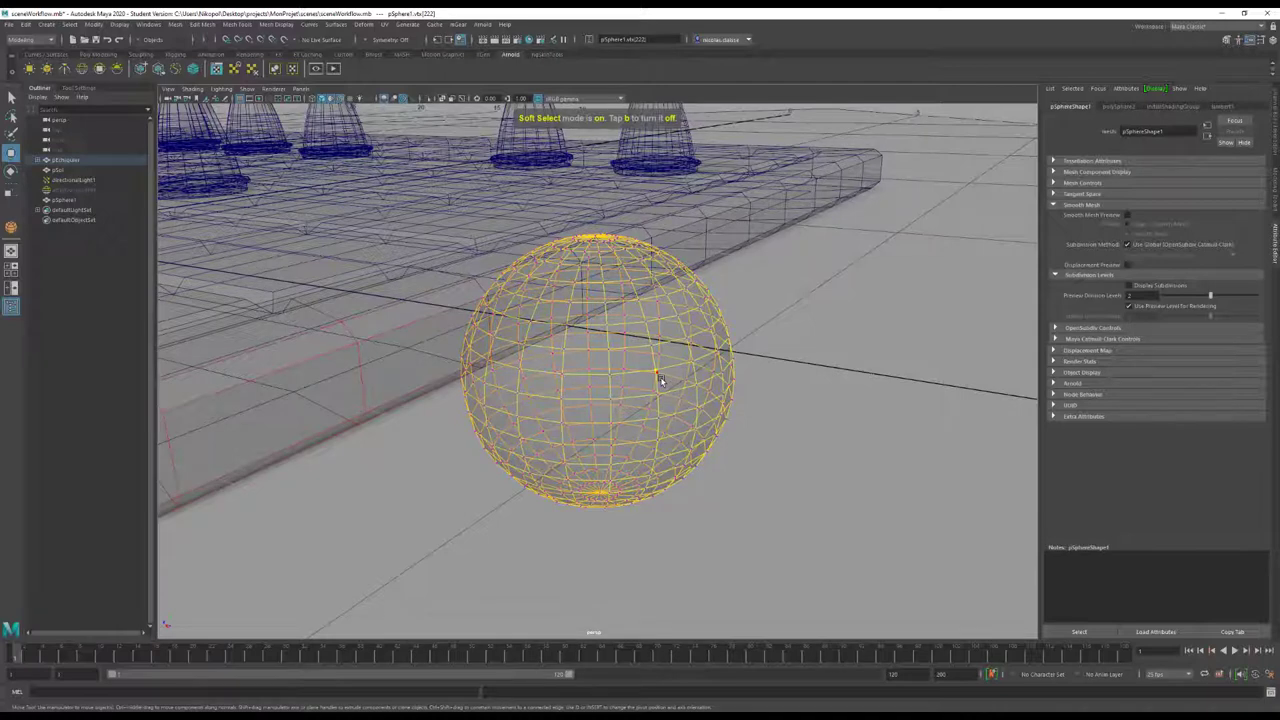
{"action": "mouse_move", "coordinate": [664, 375]}
{"action": "left_mouse_down"}
{"action": "mouse_move", "coordinate": [830, 383]}
{"action": "mouse_move", "coordinate": [737, 372]}
{"action": "mouse_move", "coordinate": [811, 379]}
{"action": "left_mouse_up"}
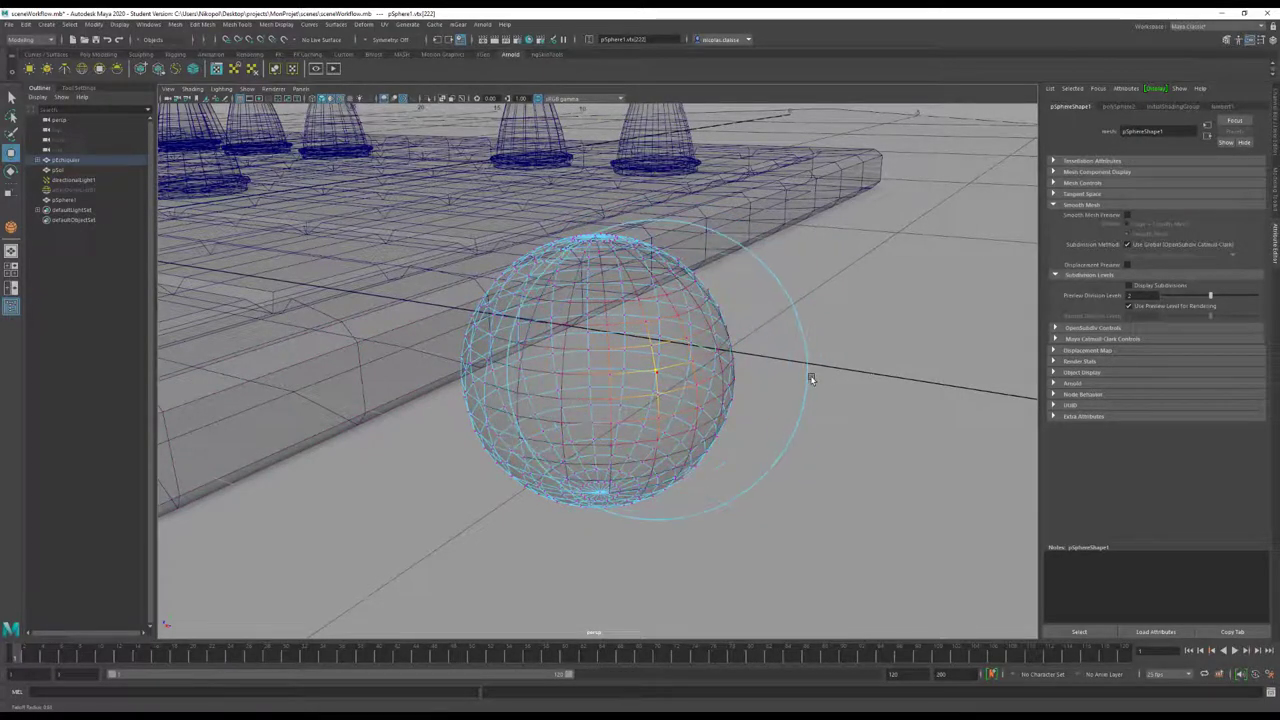
{"action": "right_click_drag", "start_coordinate": [809, 372], "coordinate": [669, 373], "text": "alt"}
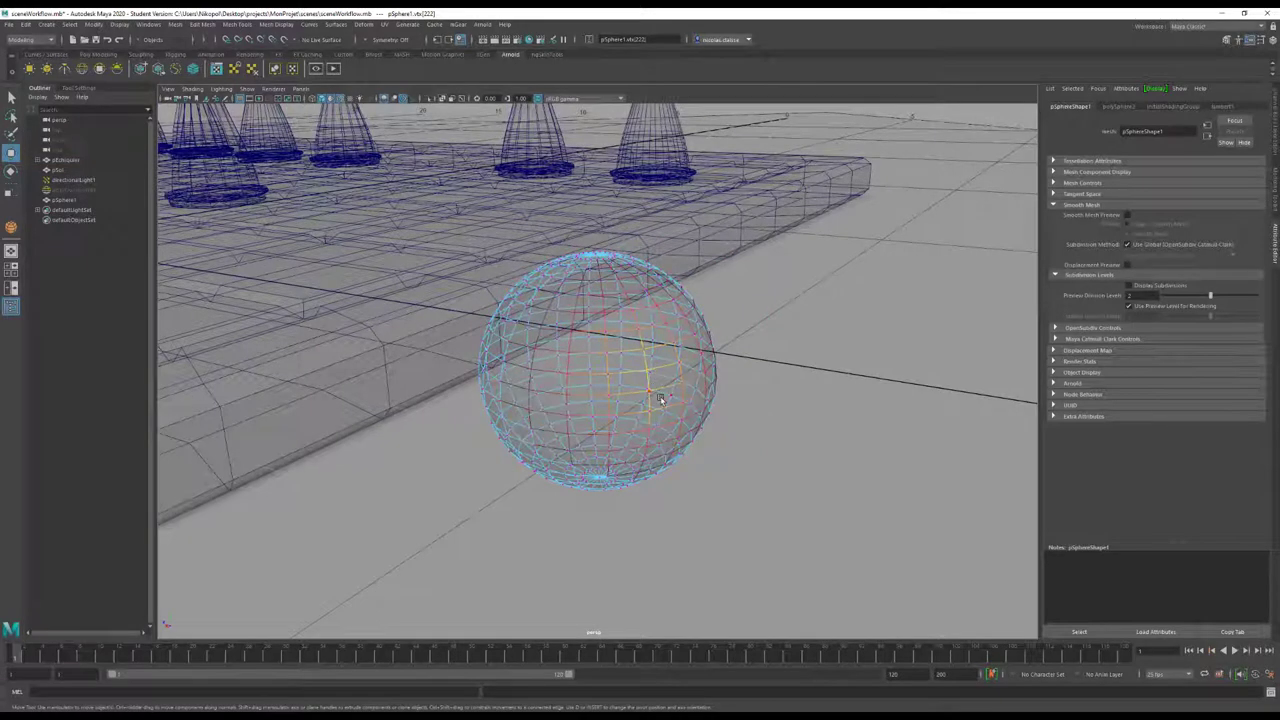
{"action": "left_click", "coordinate": [655, 395]}
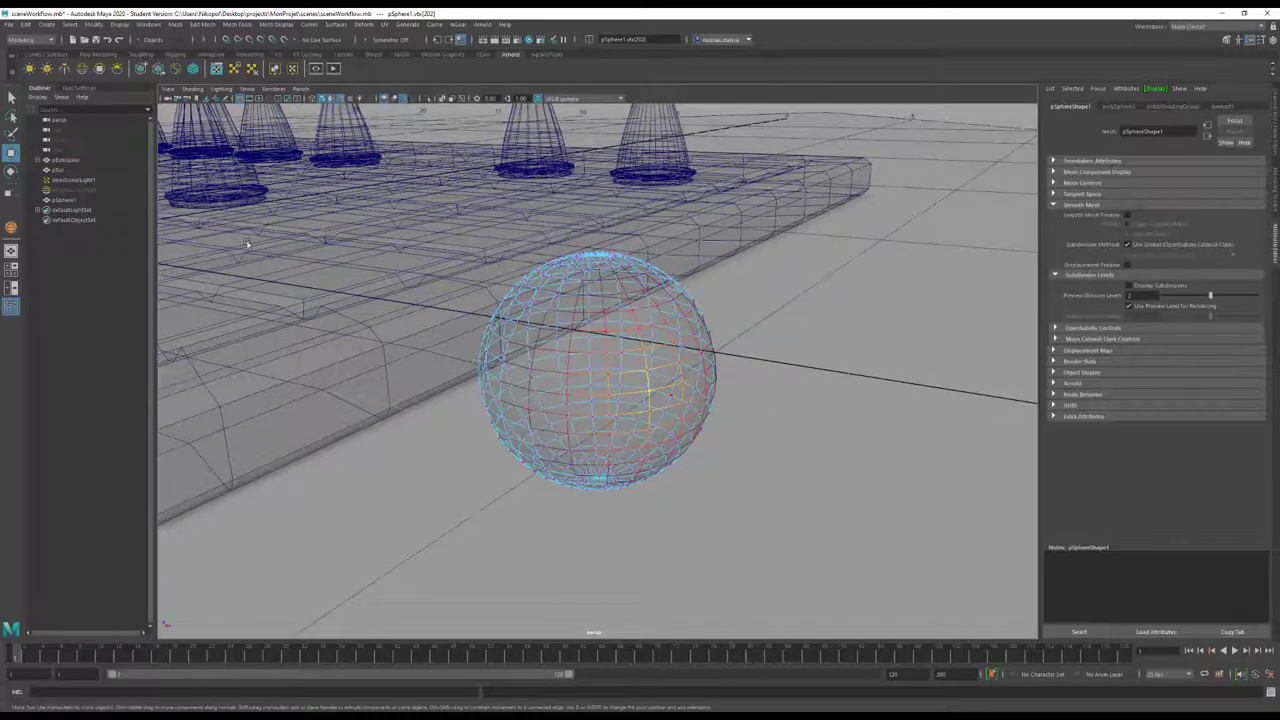
{"action": "left_click_drag", "start_coordinate": [653, 434], "coordinate": [798, 429], "text": "alt"}
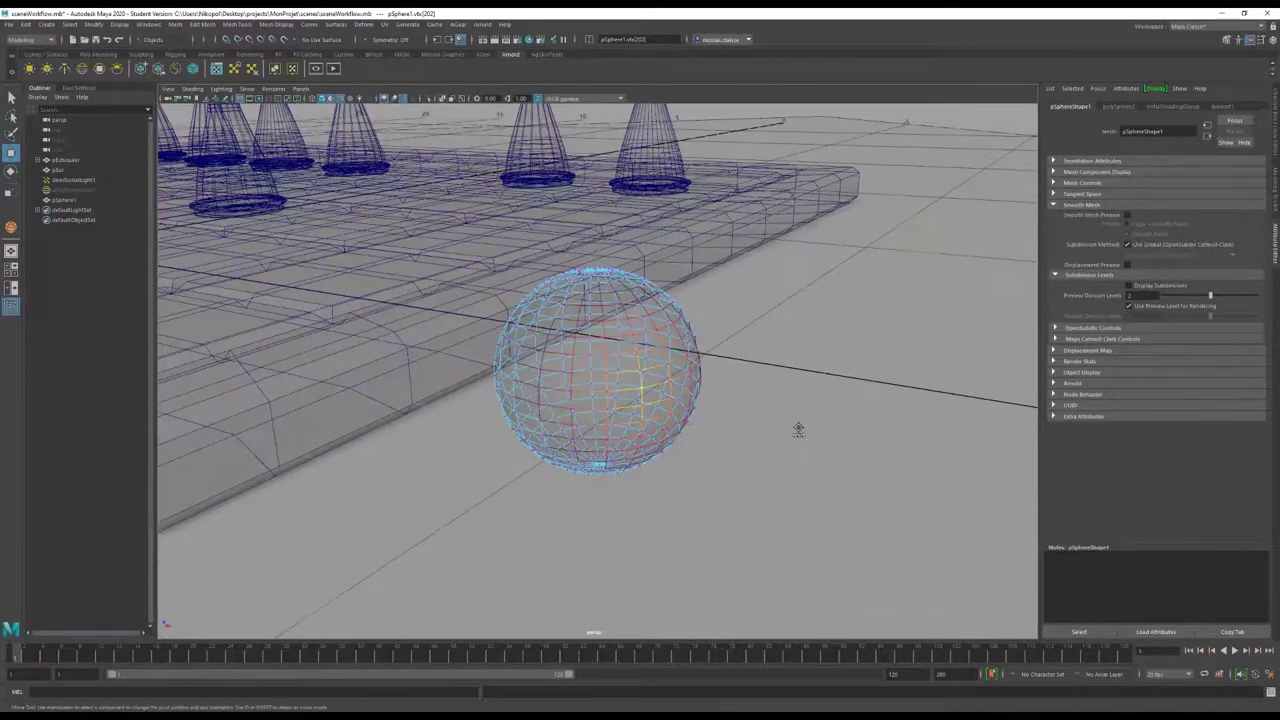
{"action": "left_click", "coordinate": [798, 429]}
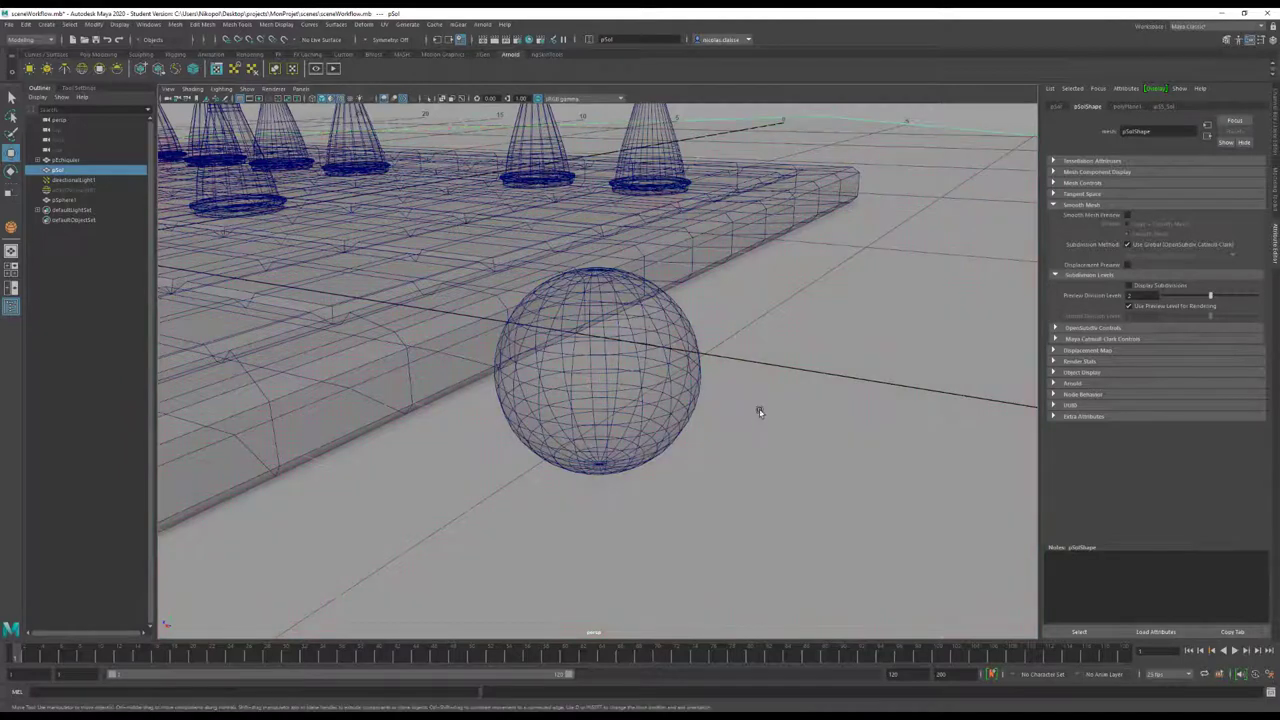
In vertex mode, soft-select the sphere's top vertex and pull it upward
{"action": "left_click", "coordinate": [650, 394]}
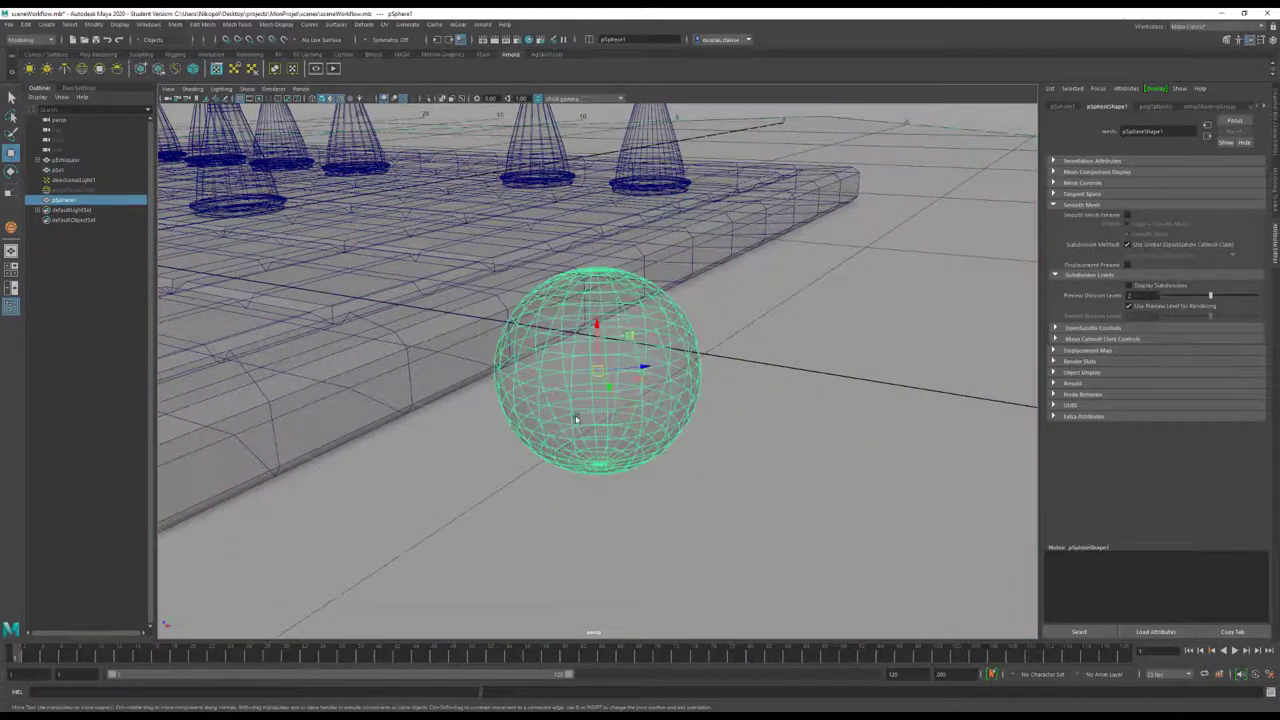
{"action": "right_click_drag", "start_coordinate": [624, 375], "coordinate": [577, 368]}
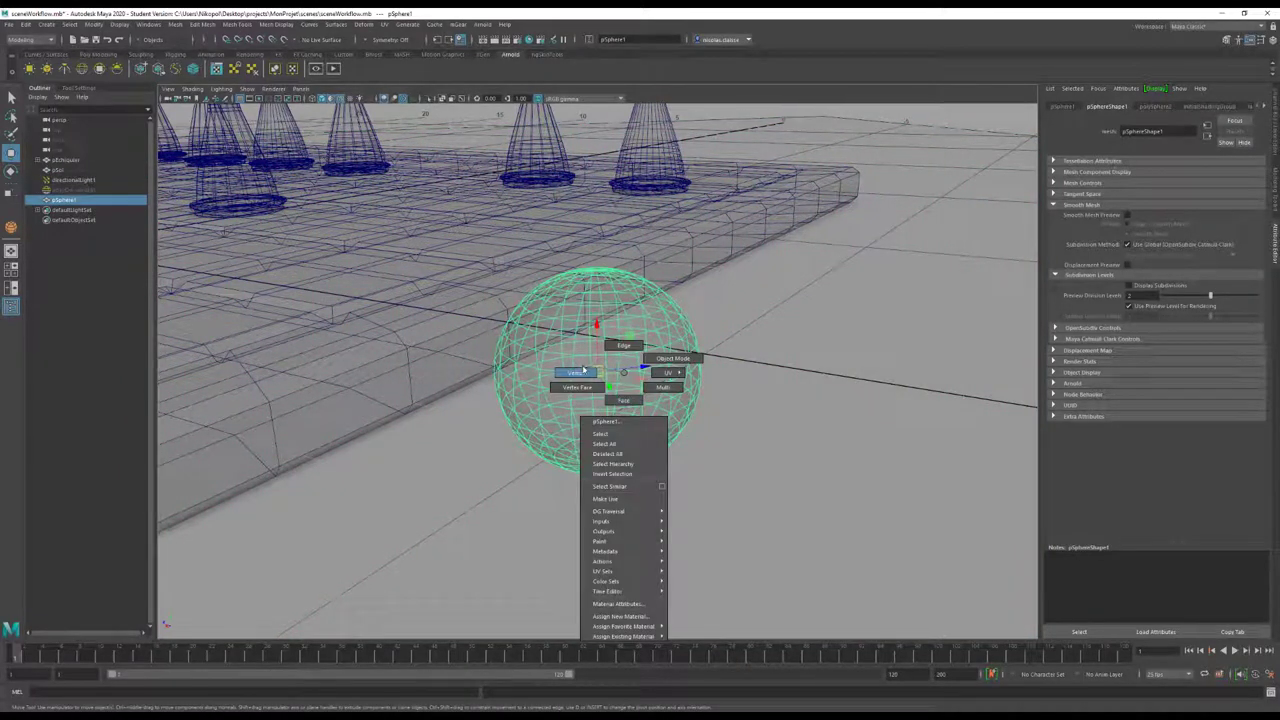
{"action": "left_click", "coordinate": [583, 375]}
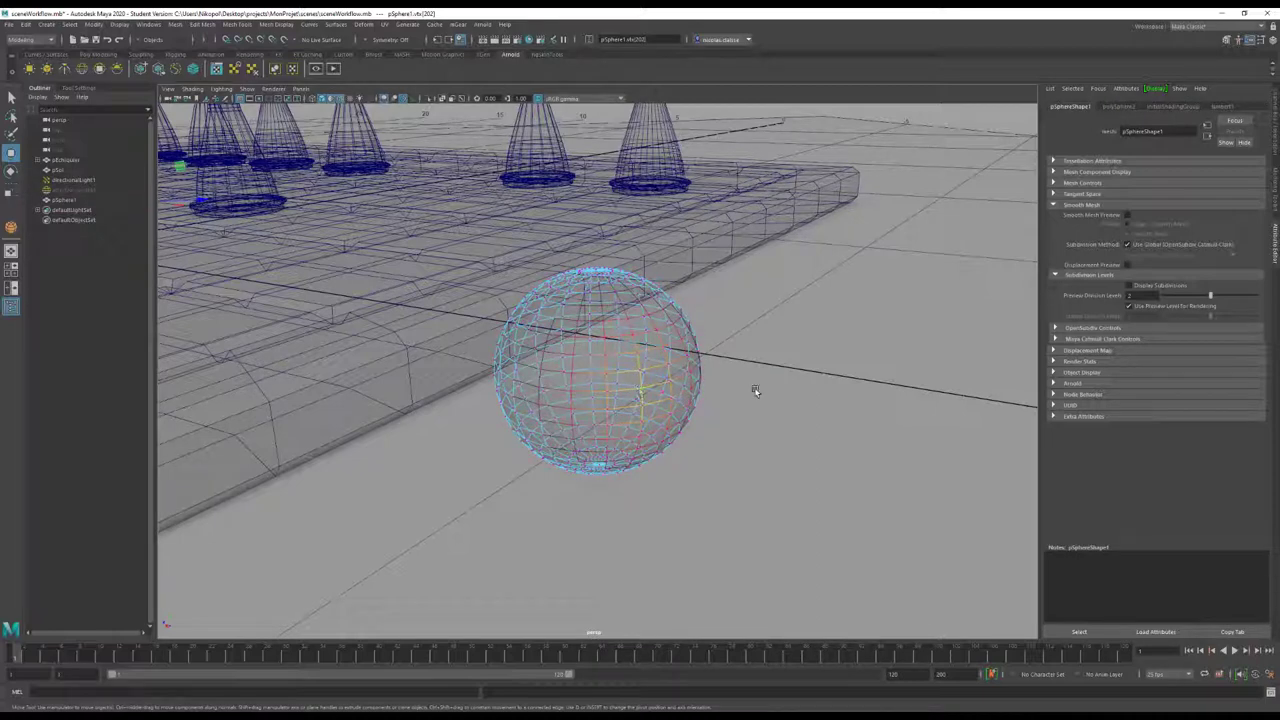
{"action": "left_click", "coordinate": [640, 388]}
{"action": "key", "text": "F9"}
{"action": "left_click", "coordinate": [597, 270]}
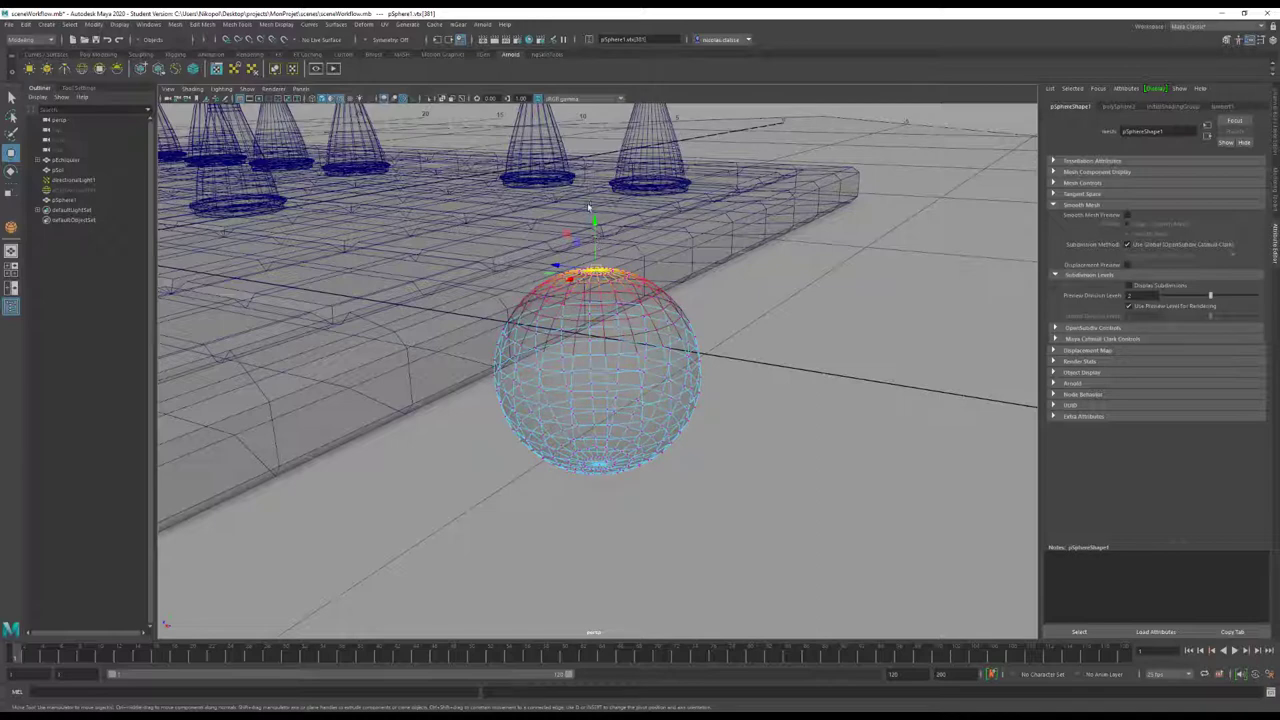
{"action": "mouse_move", "coordinate": [594, 221]}
{"action": "left_mouse_down"}
{"action": "mouse_move", "coordinate": [578, 198]}
{"action": "mouse_move", "coordinate": [570, 317]}
{"action": "mouse_move", "coordinate": [567, 186]}
{"action": "left_mouse_up"}
Reselect the sphere's vertices with soft selection off and pull the top into a point
{"action": "key", "text": "F8"}
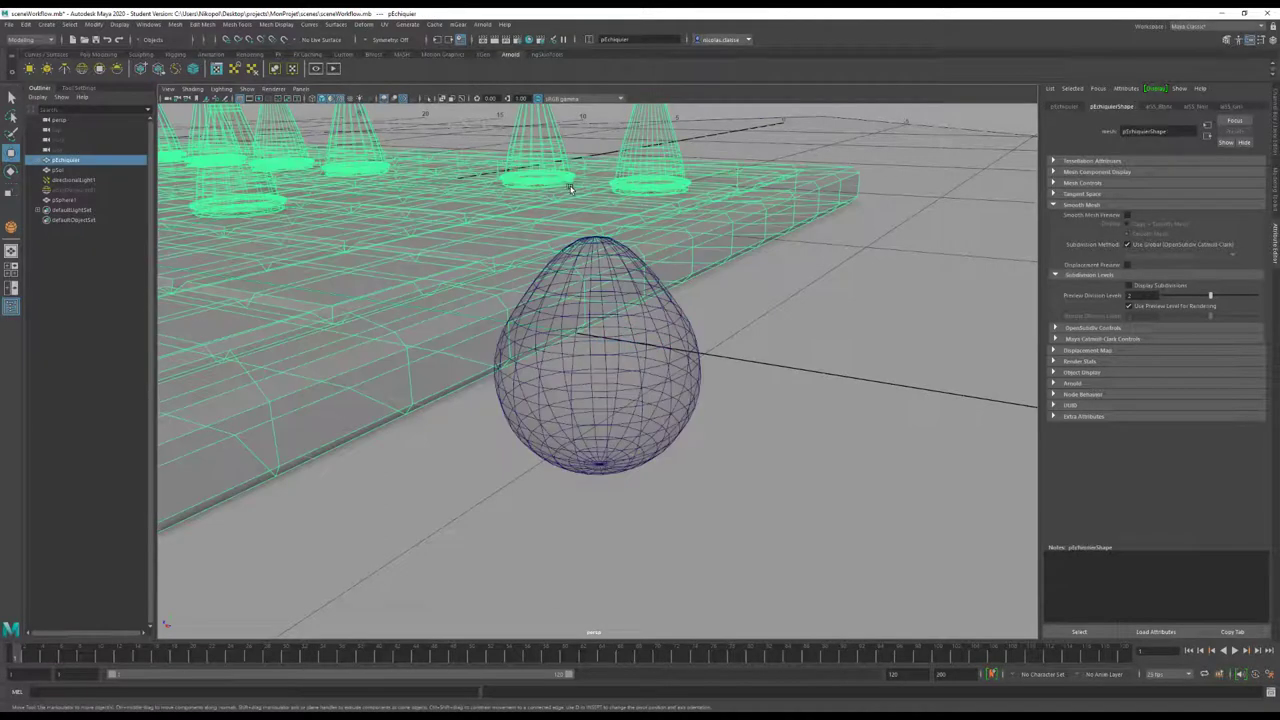
{"action": "left_click", "coordinate": [608, 270]}
{"action": "right_click_drag", "start_coordinate": [603, 258], "coordinate": [573, 260]}
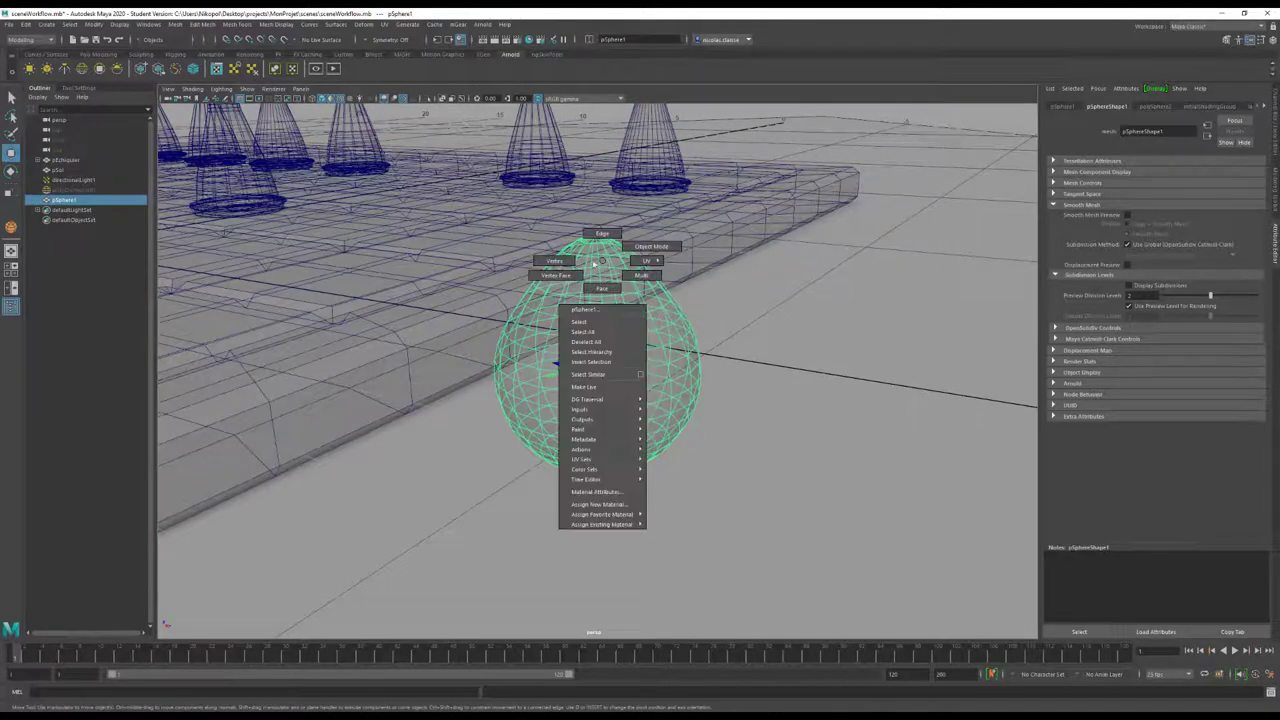
{"action": "key", "text": "b"}
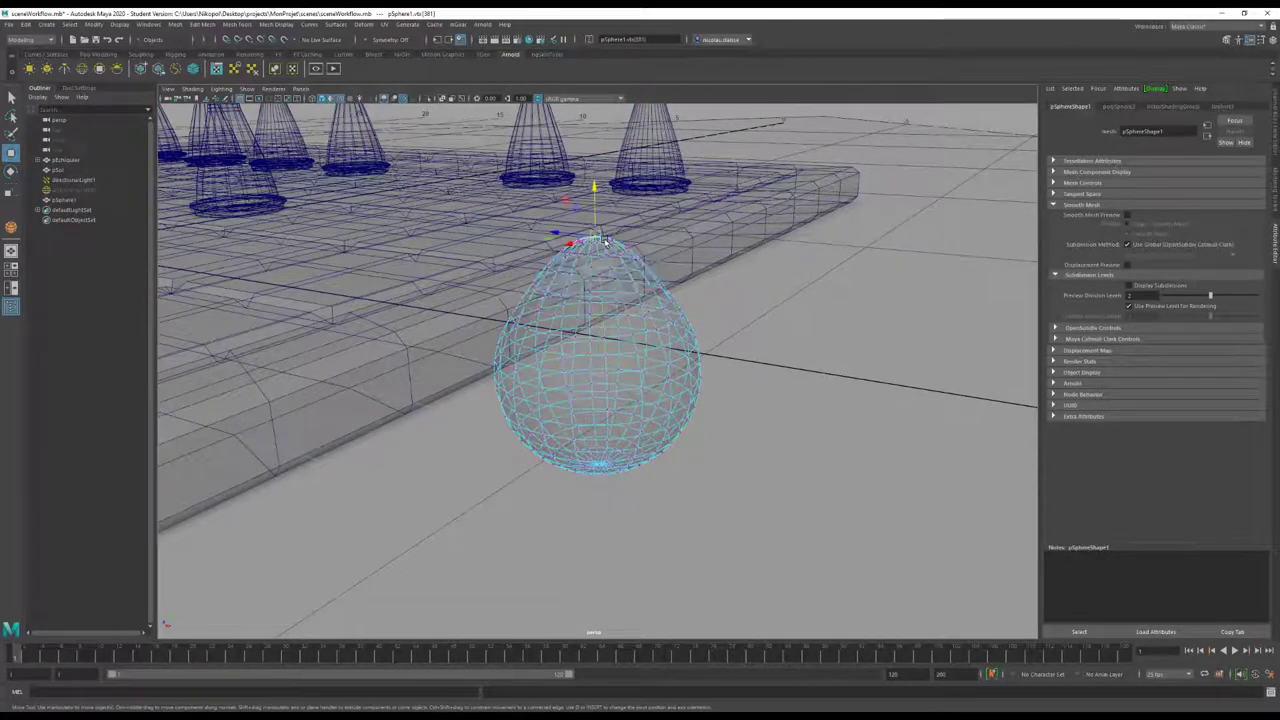
{"action": "left_click_drag", "start_coordinate": [593, 187], "coordinate": [586, 142]}
Toggle soft selection and lower the sphere's peak to round it off
{"action": "key", "text": "b"}
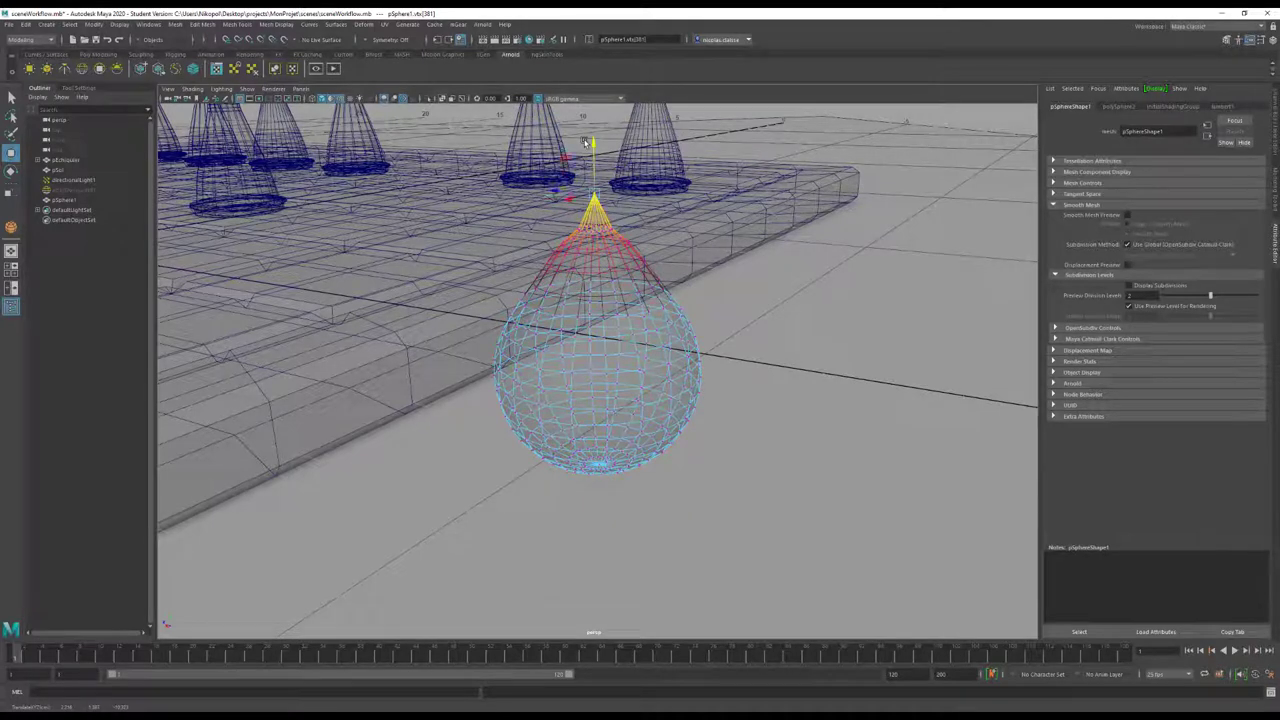
{"action": "key", "text": "b"}
{"action": "key", "text": "b"}
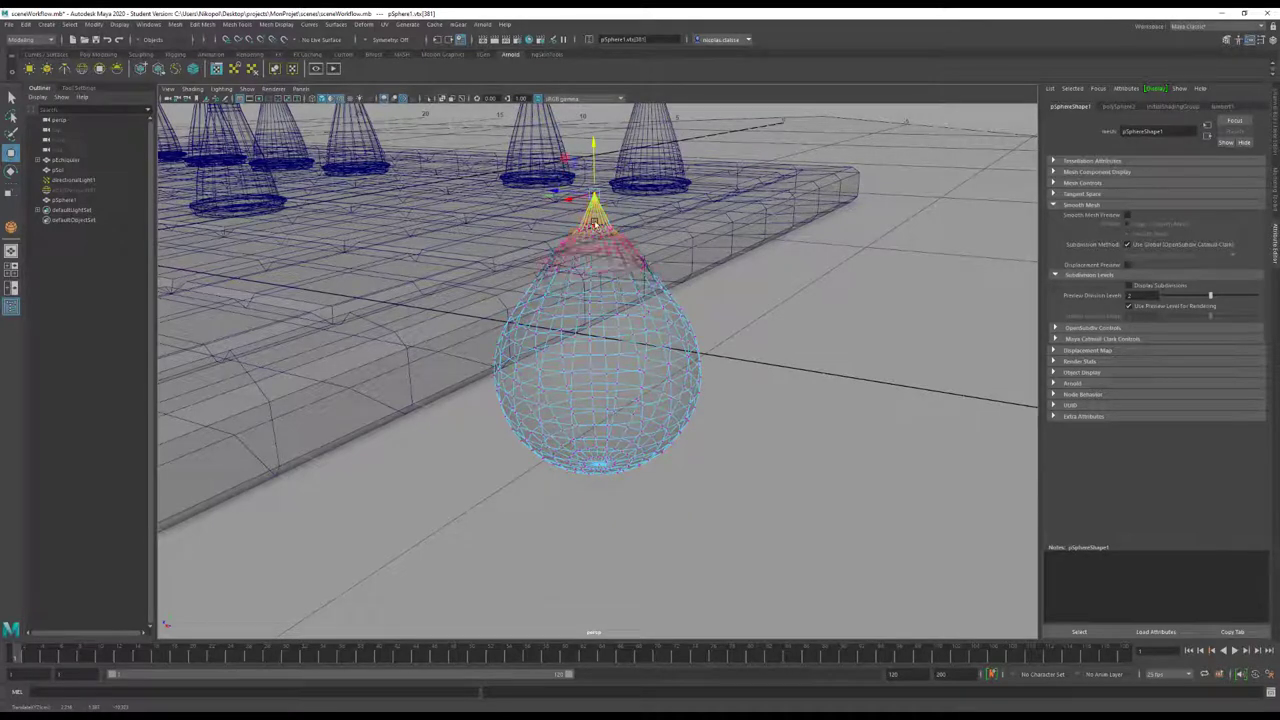
{"action": "key", "text": "b"}
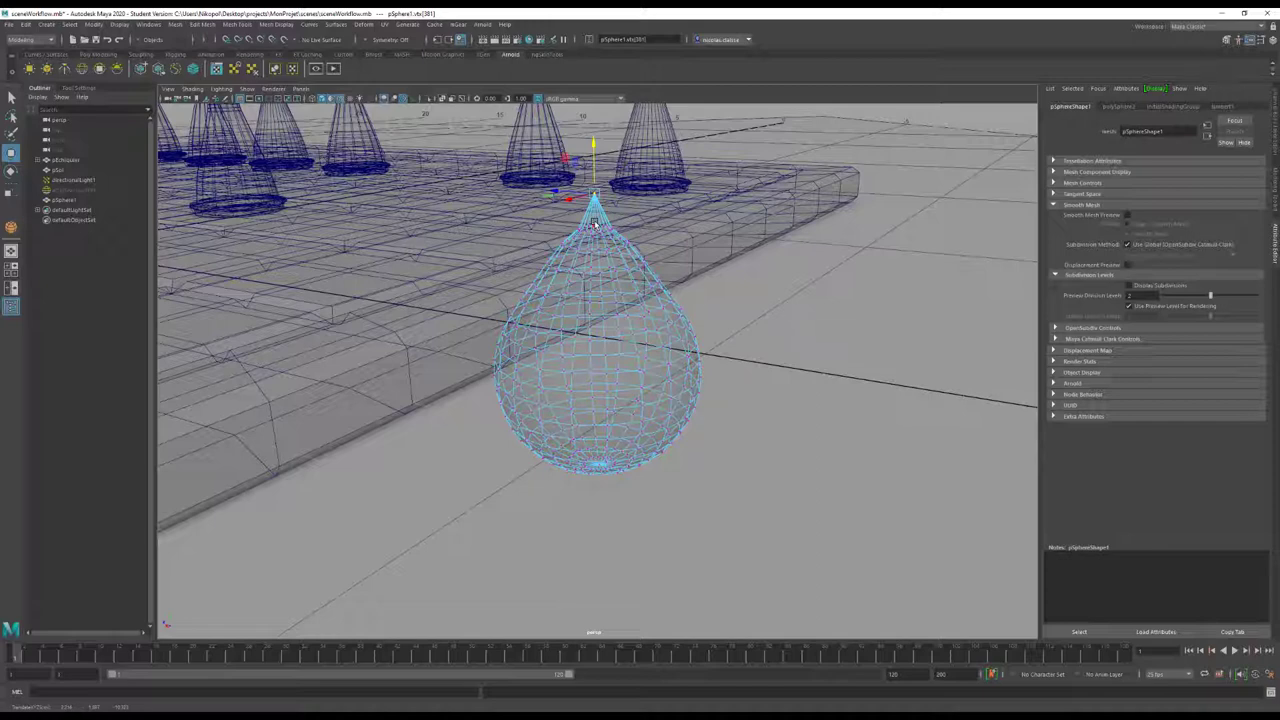
{"action": "key", "text": "b"}
{"action": "key", "text": "b"}
{"action": "left_click_drag", "start_coordinate": [594, 143], "coordinate": [594, 172]}
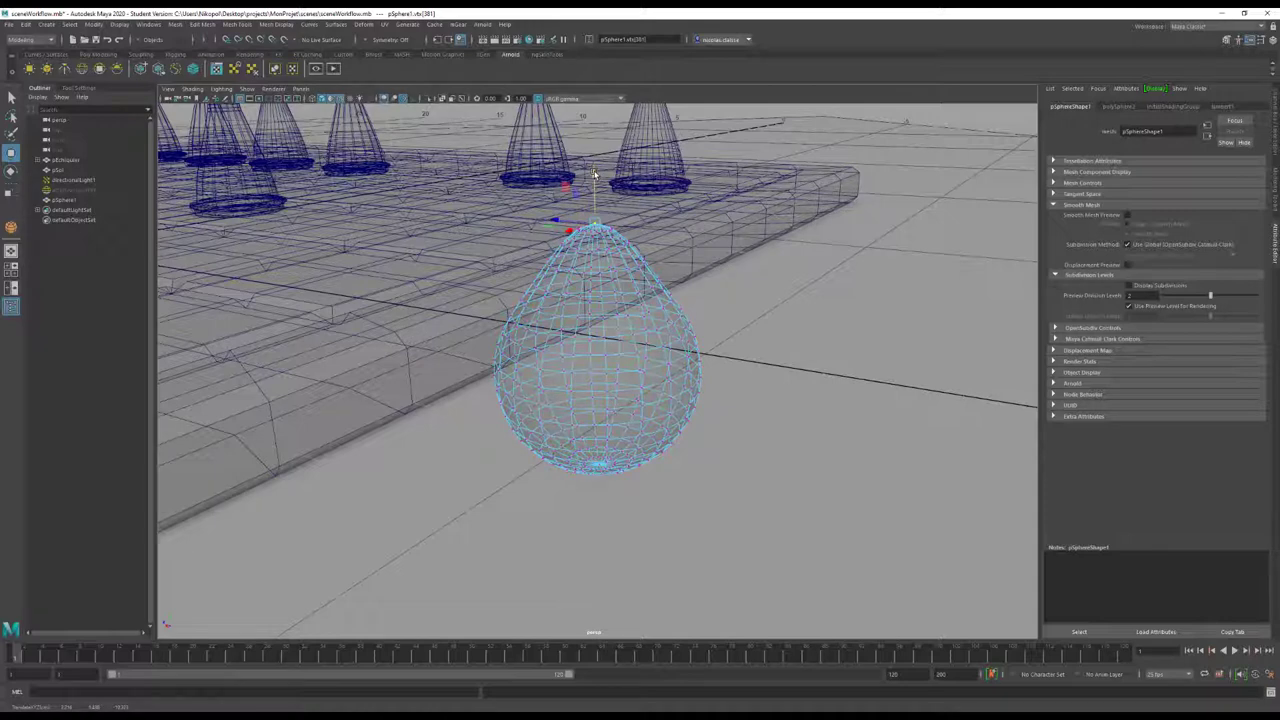
{"action": "key", "text": "b"}
{"action": "key", "text": "b"}
Delete pSphere1, frame all, then frame and orbit around the pEchiquier chessboard
{"action": "key", "text": "F8"}
{"action": "left_click", "coordinate": [647, 343]}
{"action": "key", "text": "Delete"}
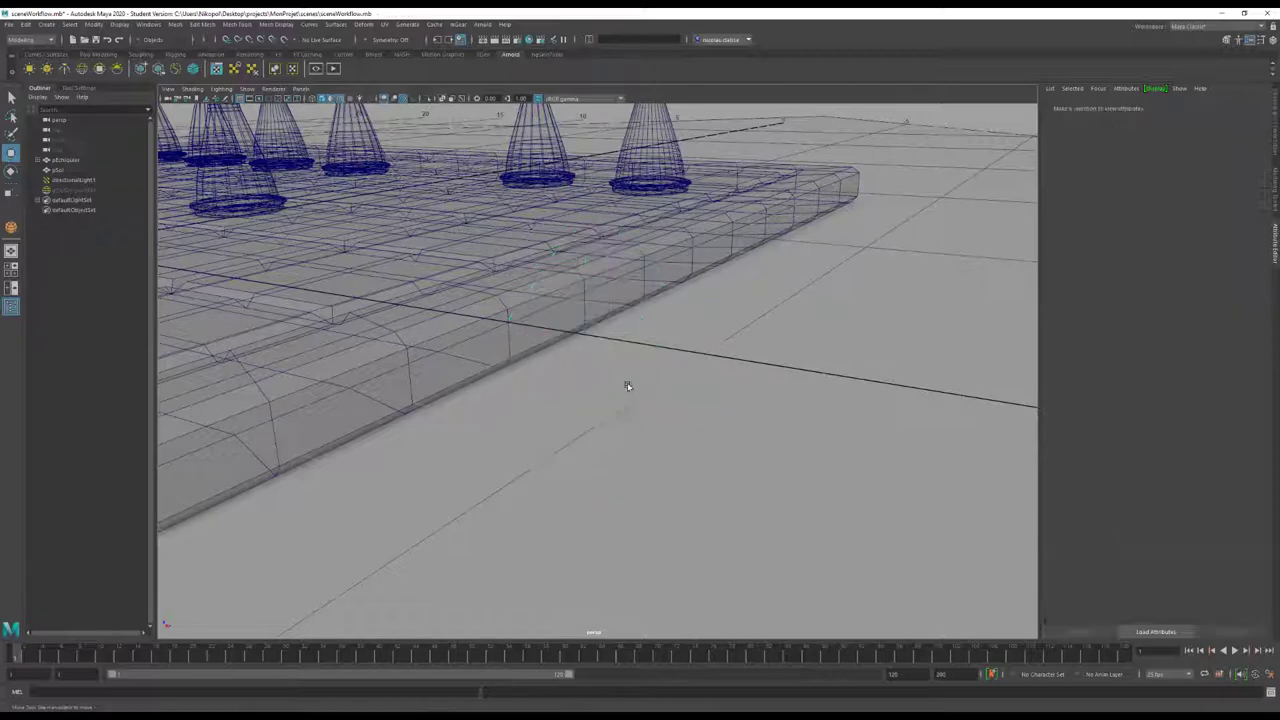
{"action": "key", "text": "a"}
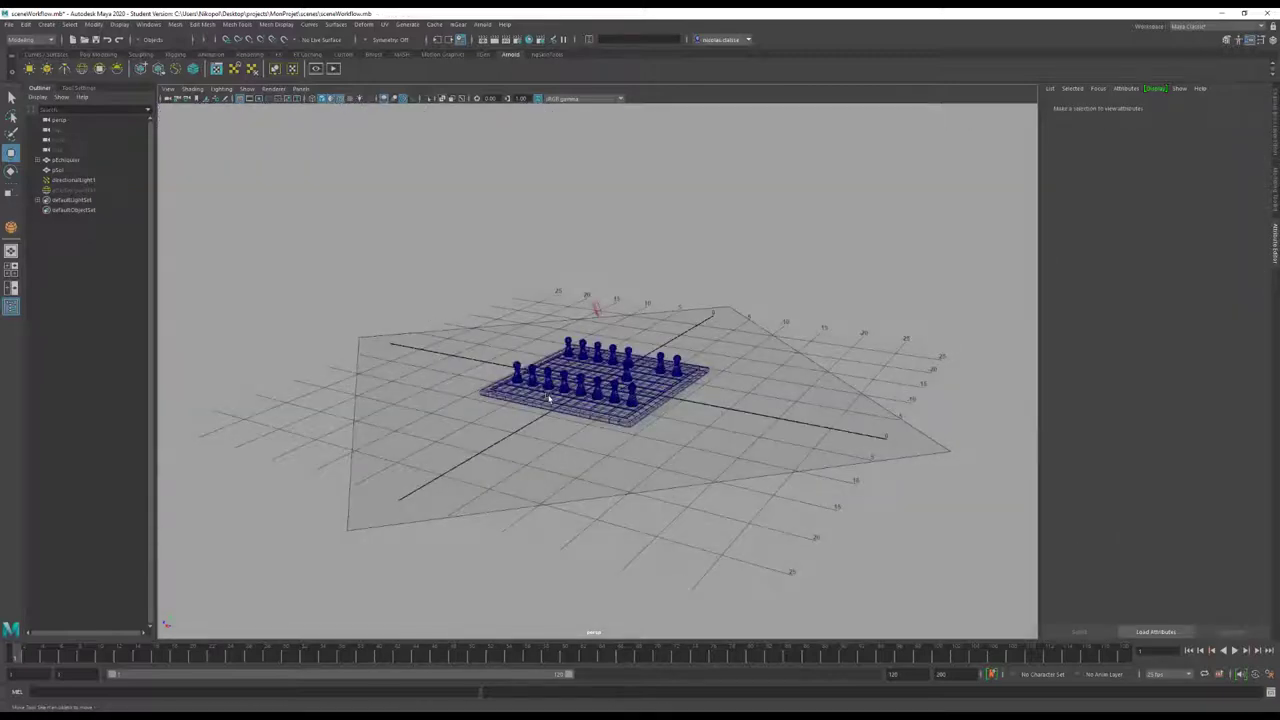
{"action": "left_click", "coordinate": [583, 406]}
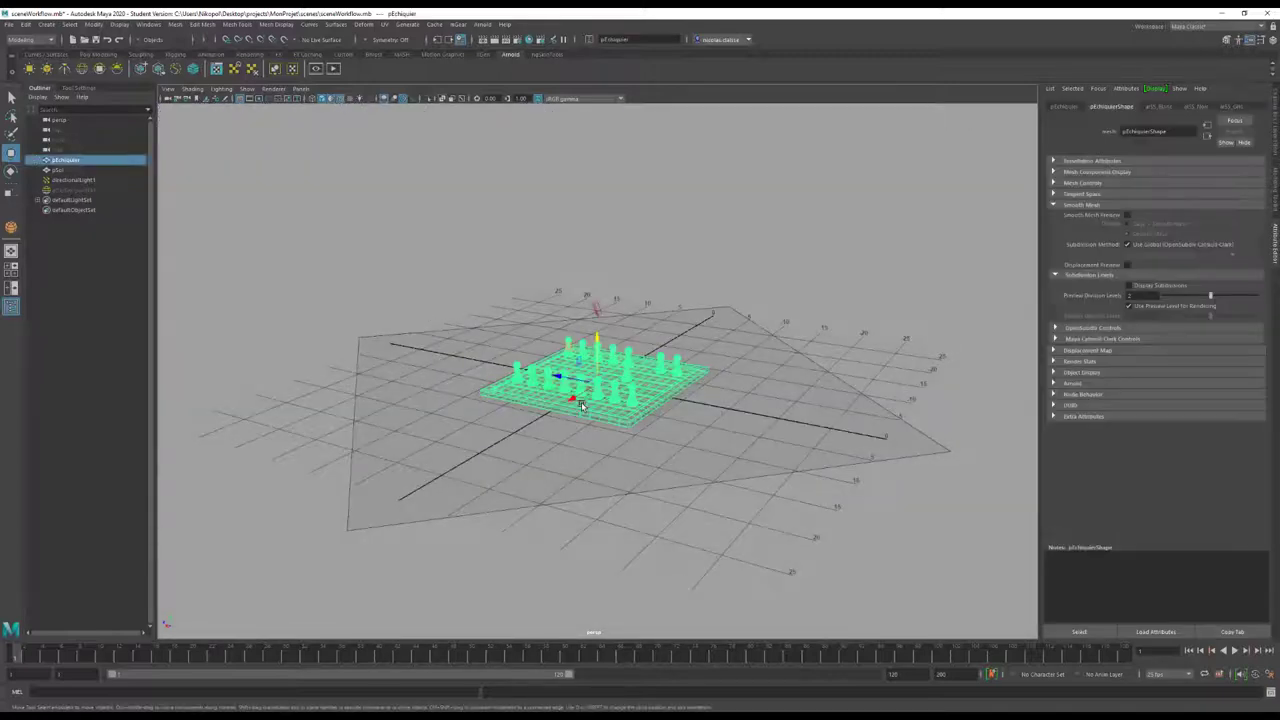
{"action": "key", "text": "f"}
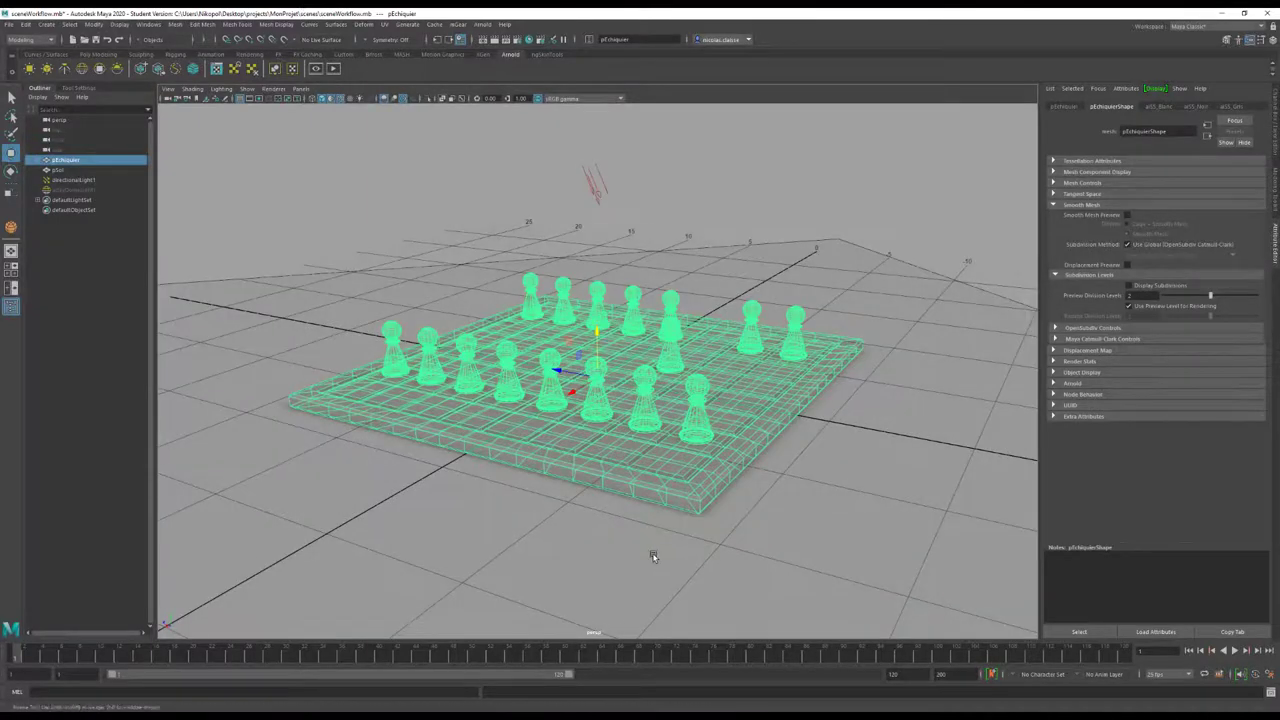
{"action": "left_click_drag", "start_coordinate": [638, 472], "coordinate": [640, 563], "text": "alt"}
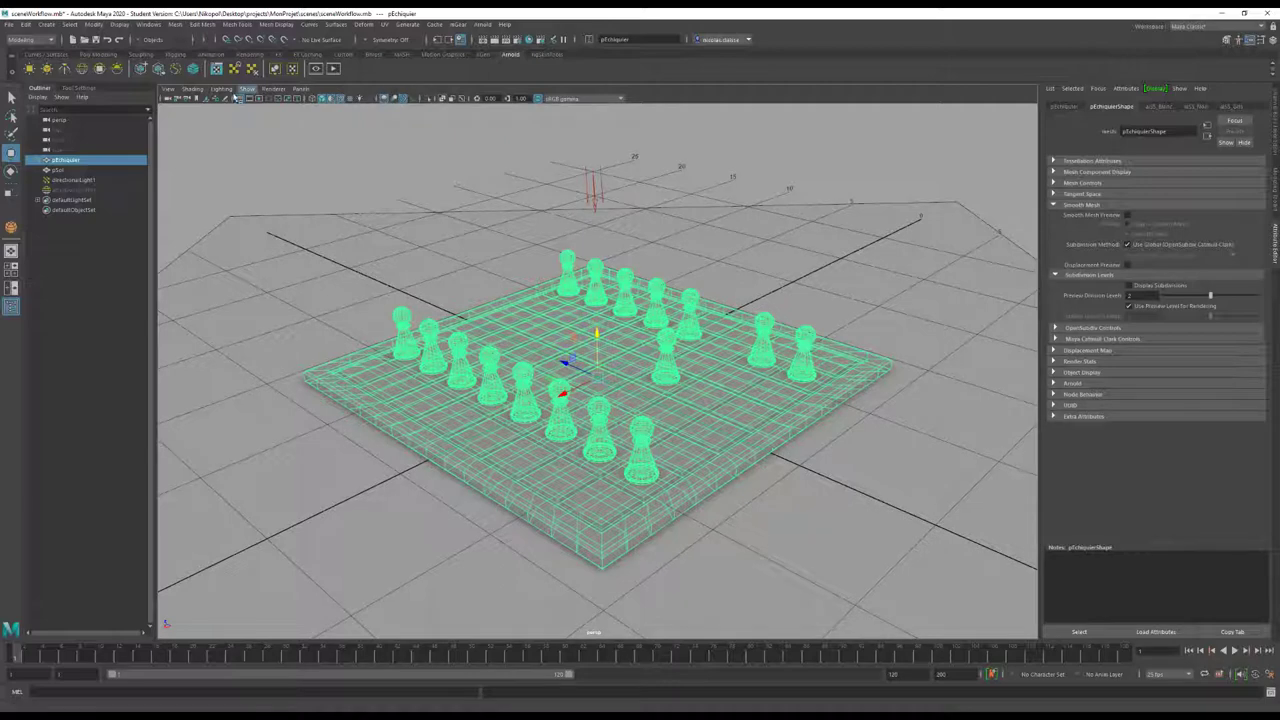
Toggle Smooth Shade with wireframe on the pieces from the Shading menu, then back
{"action": "left_click", "coordinate": [193, 89]}
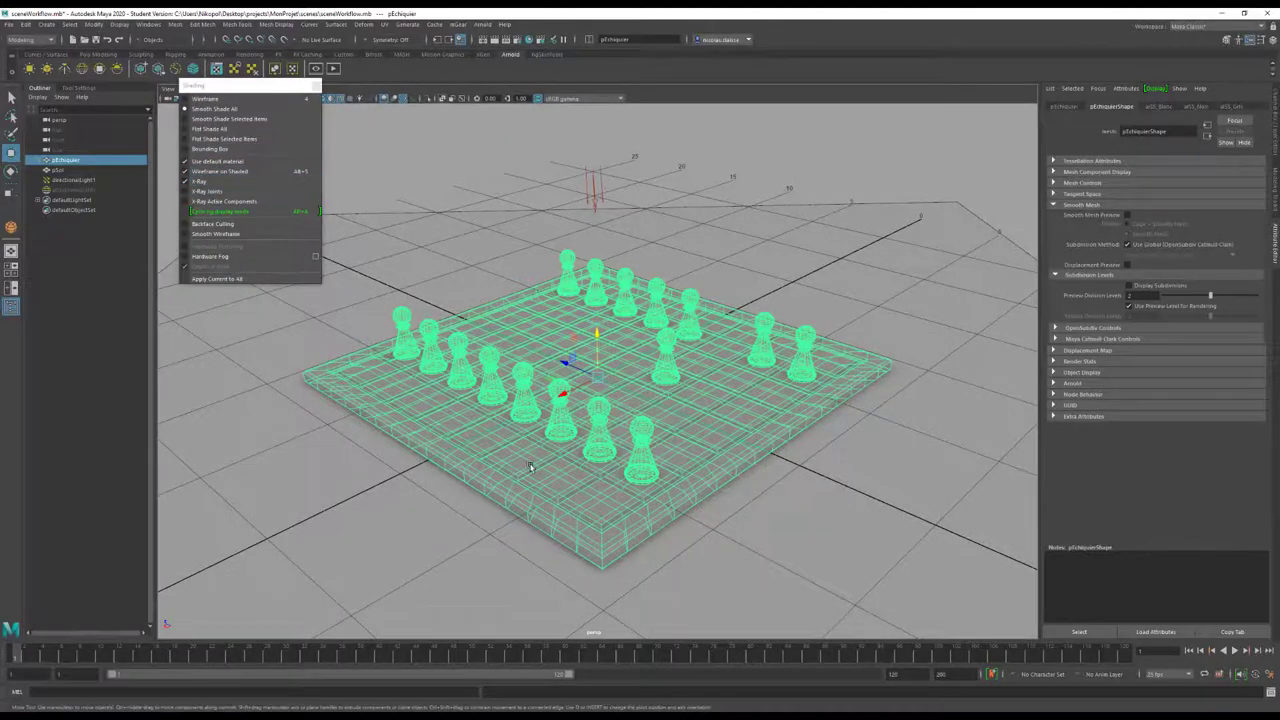
{"action": "scroll", "coordinate": [548, 495], "scroll_direction": "up", "scroll_amount": 5}
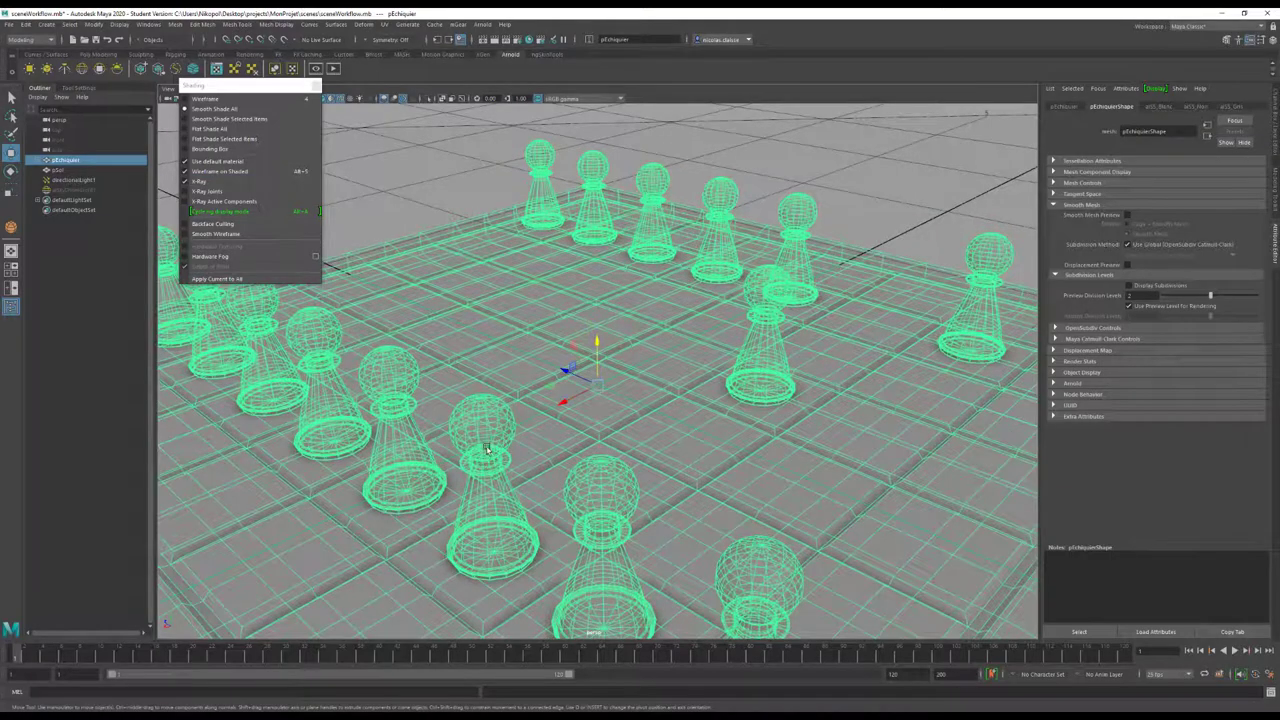
{"action": "left_click", "coordinate": [442, 100]}
{"action": "left_click", "coordinate": [443, 100]}
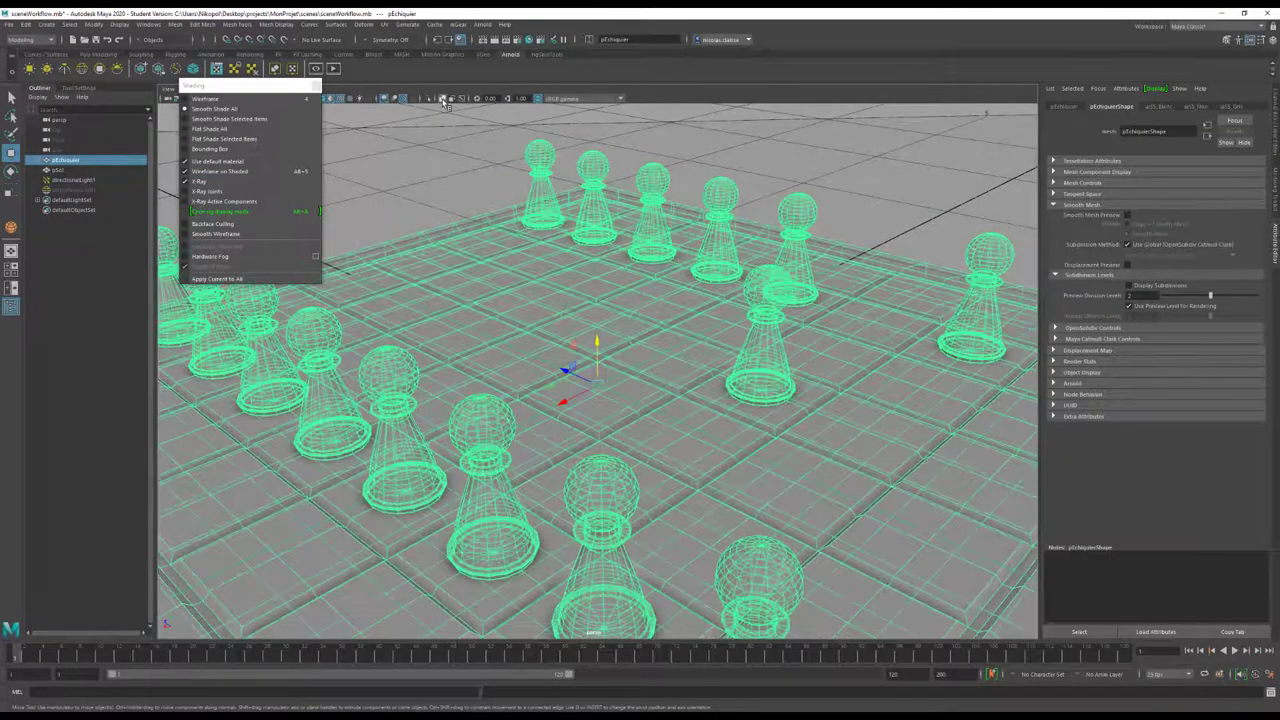
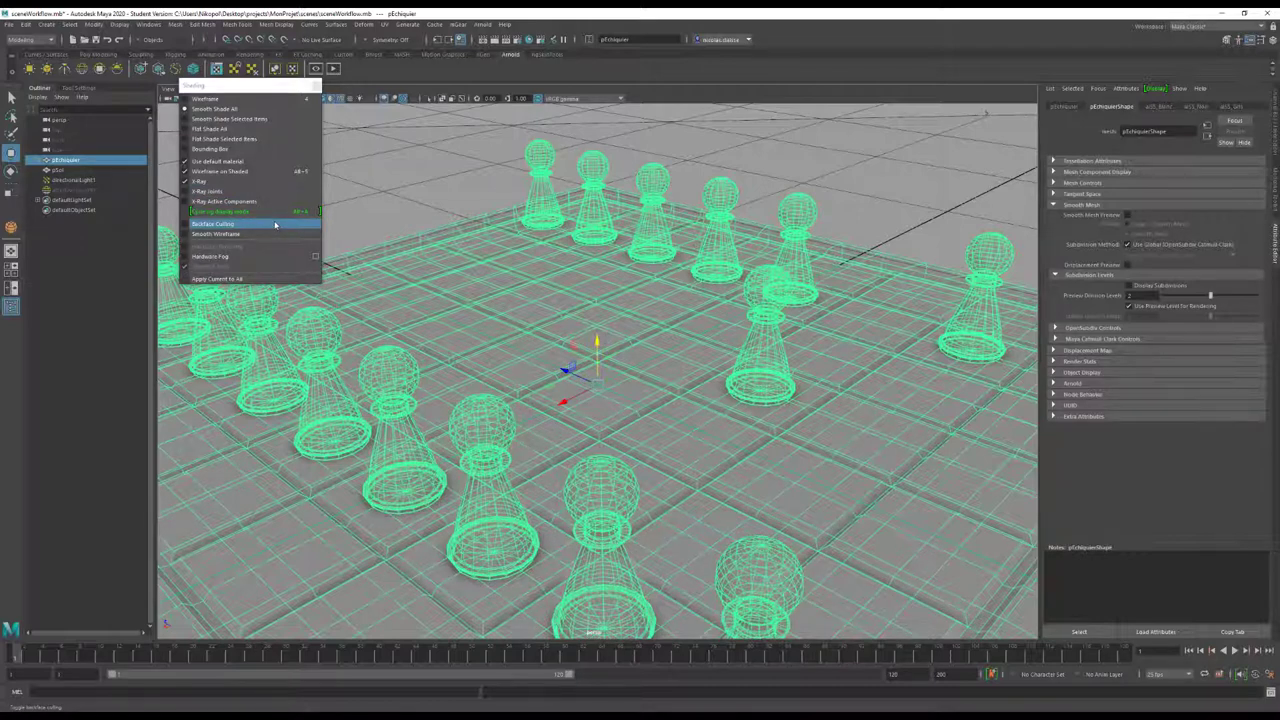
Select pSol and show the viewport smooth-shaded with wireframe on shaded
{"action": "left_click", "coordinate": [443, 196]}
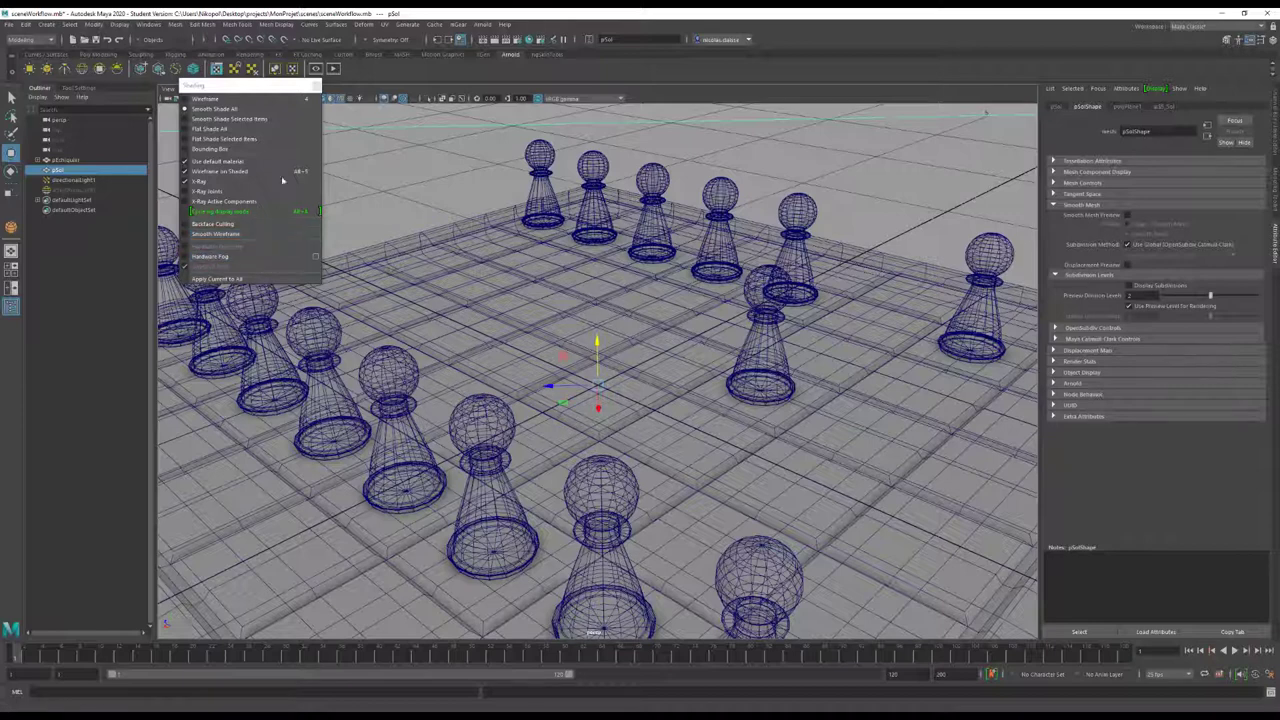
{"action": "left_click", "coordinate": [305, 99]}
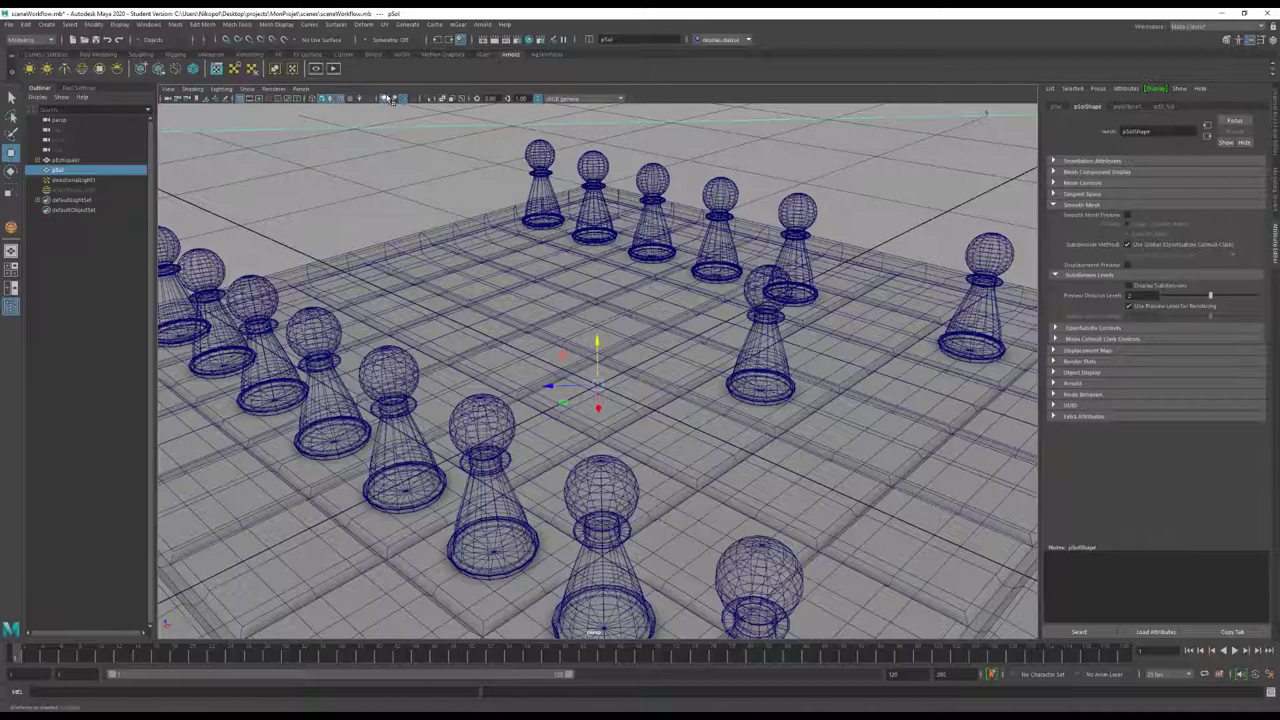
{"action": "left_click", "coordinate": [444, 100]}
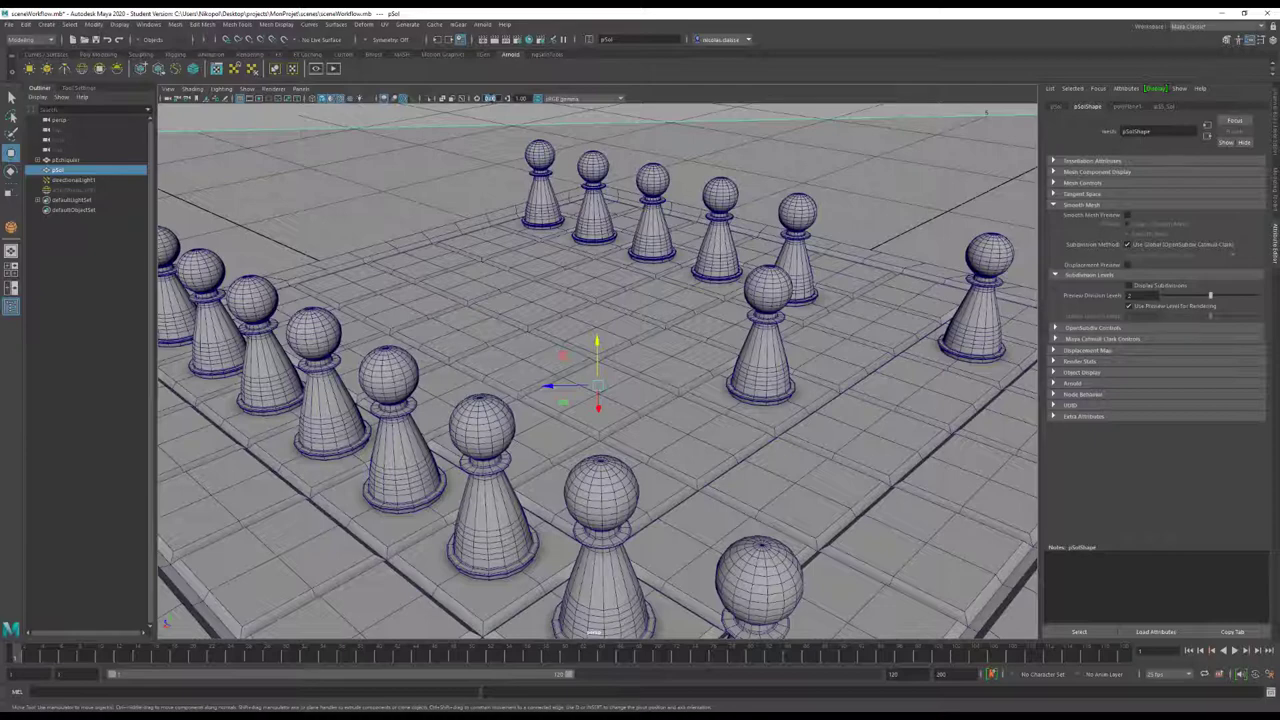
{"action": "key", "text": "4"}
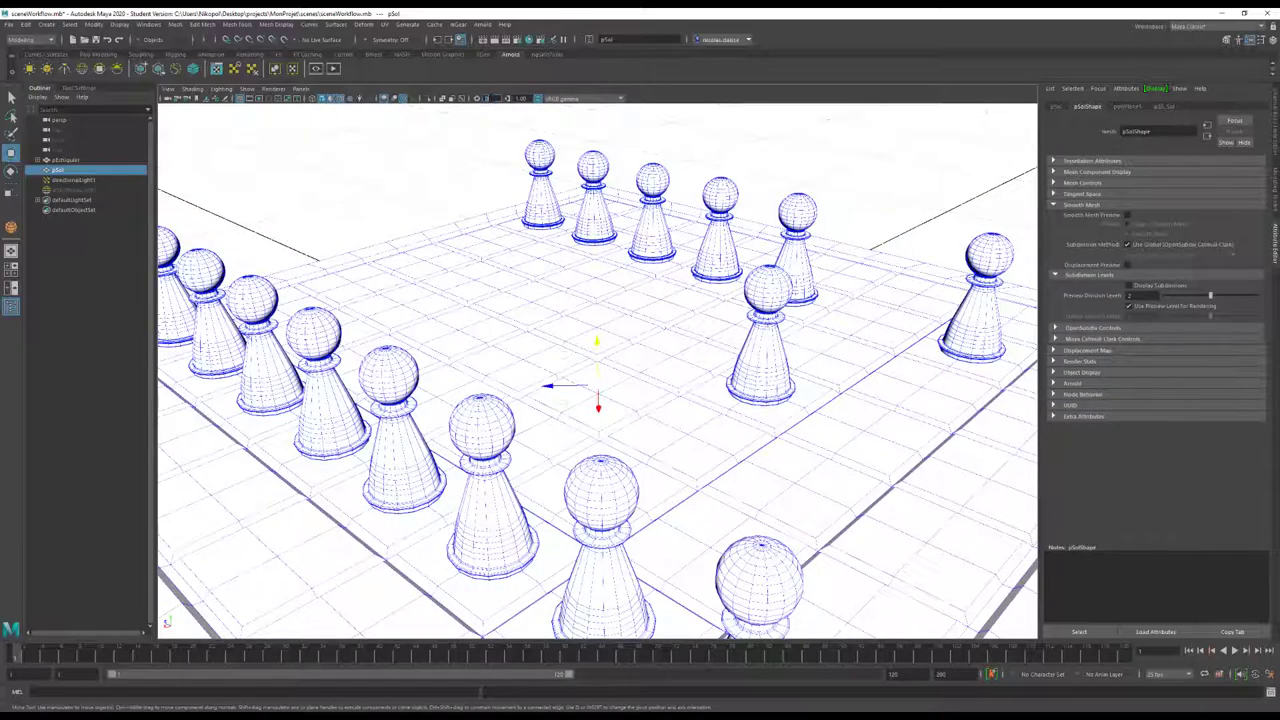
{"action": "key", "text": "5"}
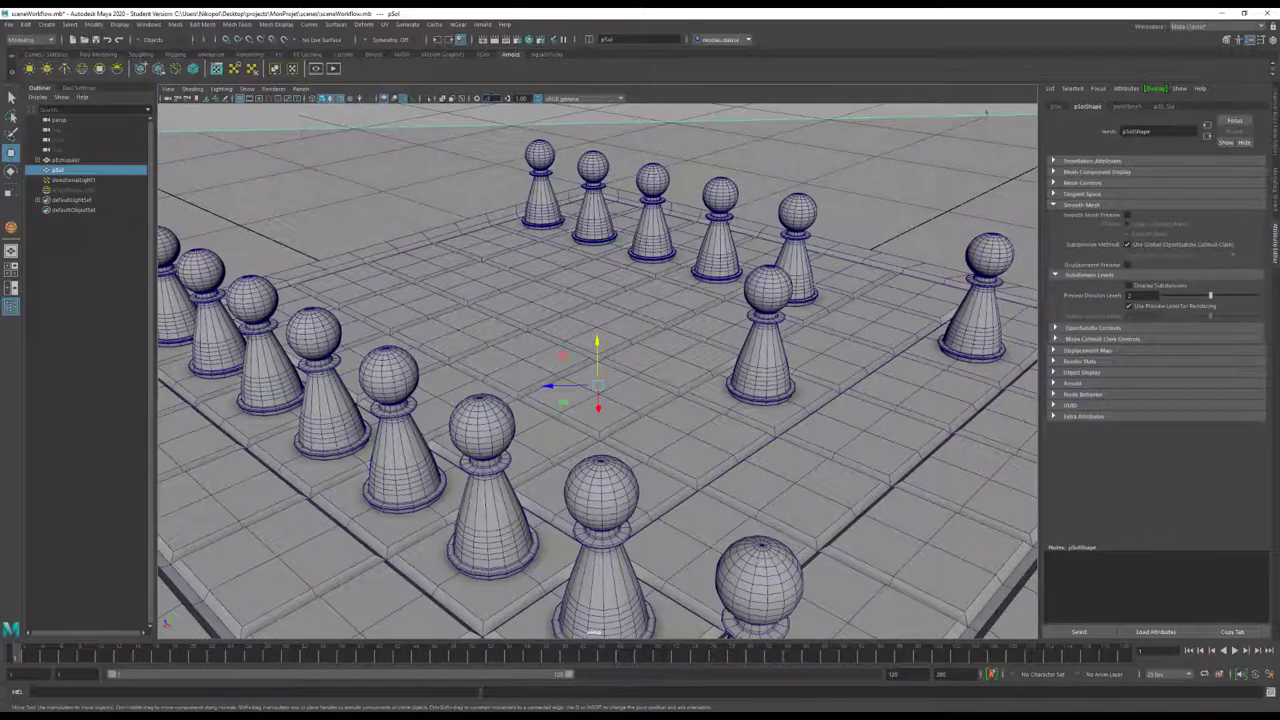
Cycle through the viewport lighting modes, ending on default lighting
{"action": "key", "text": "7"}
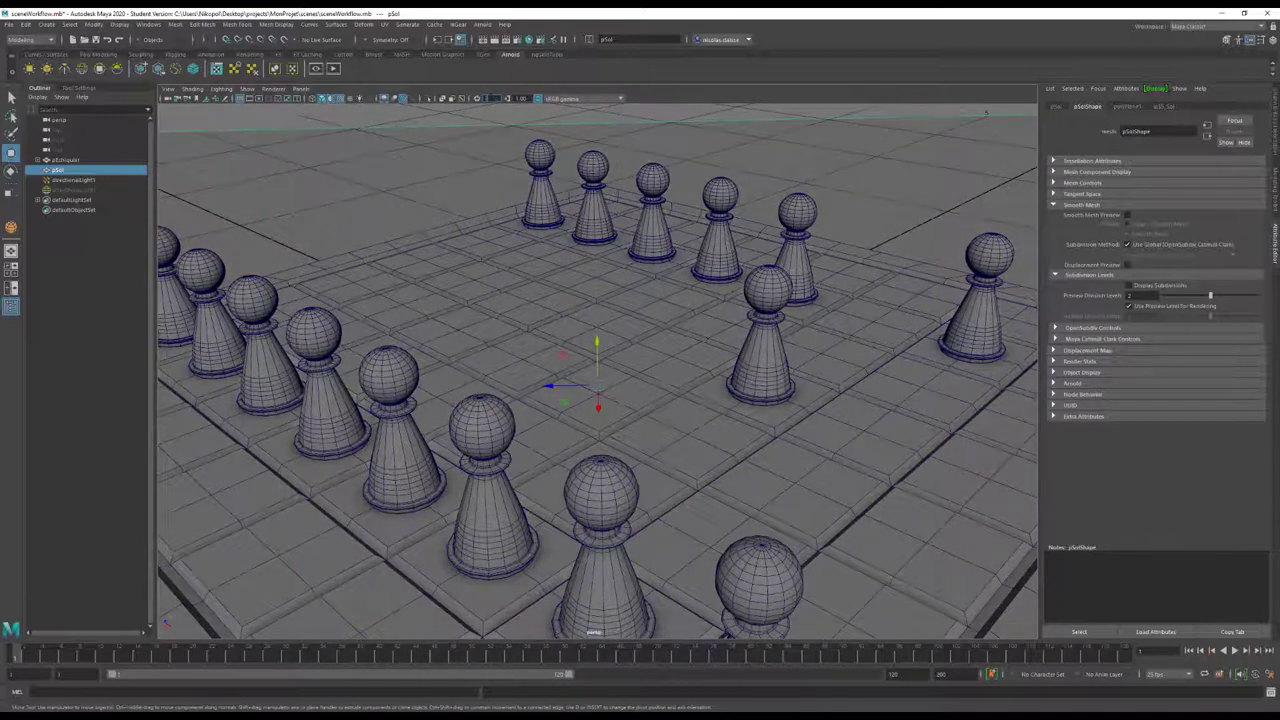
{"action": "key", "text": "7"}
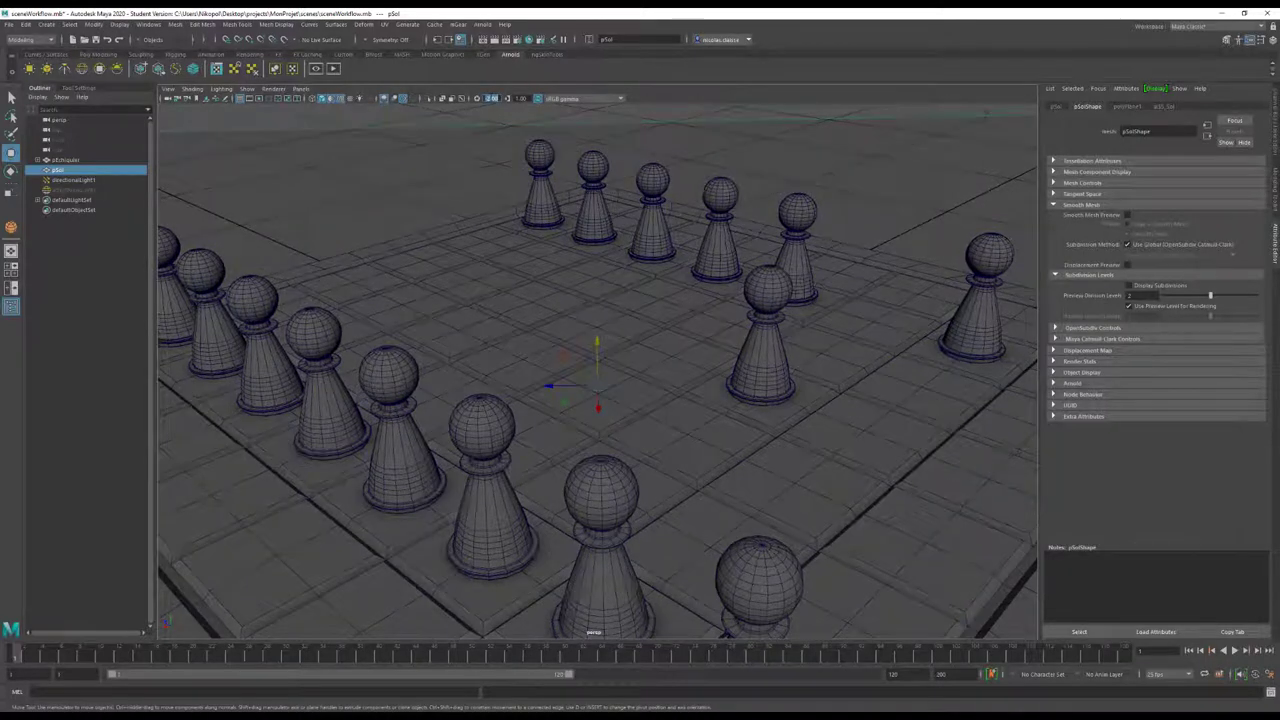
{"action": "key", "text": "7"}
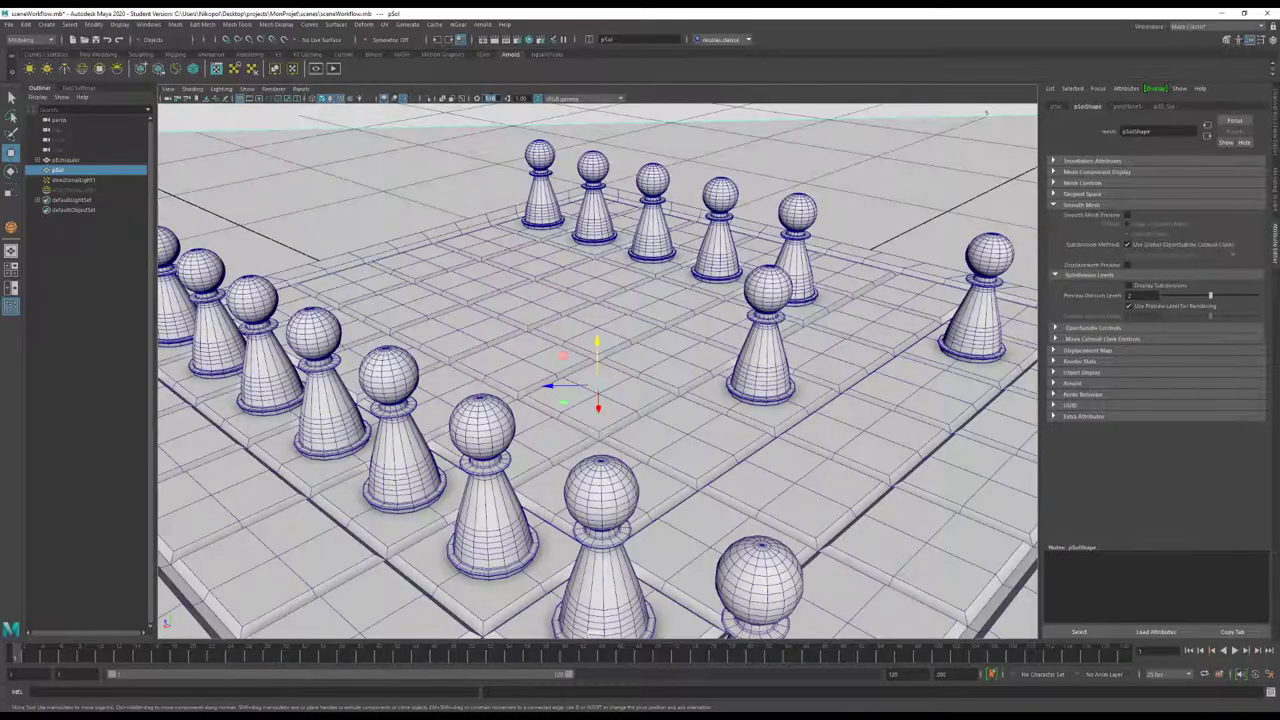
{"action": "key", "text": "4"}
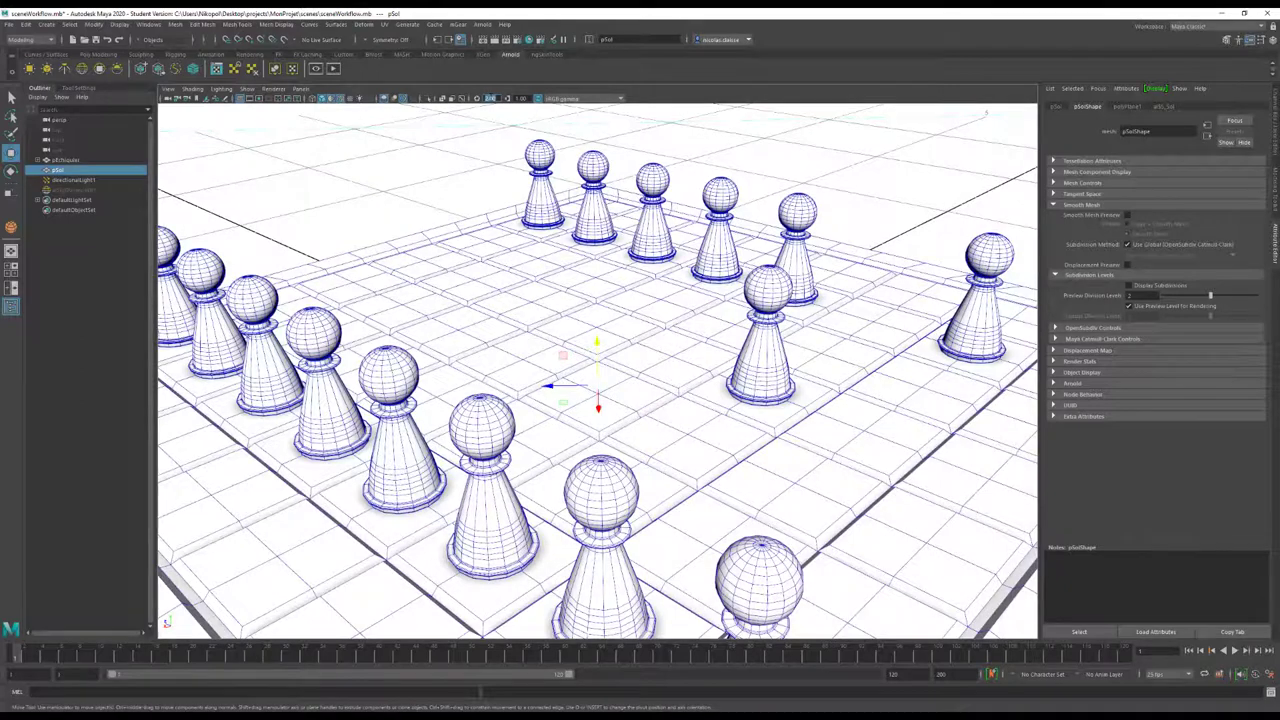
{"action": "left_click", "coordinate": [478, 100]}
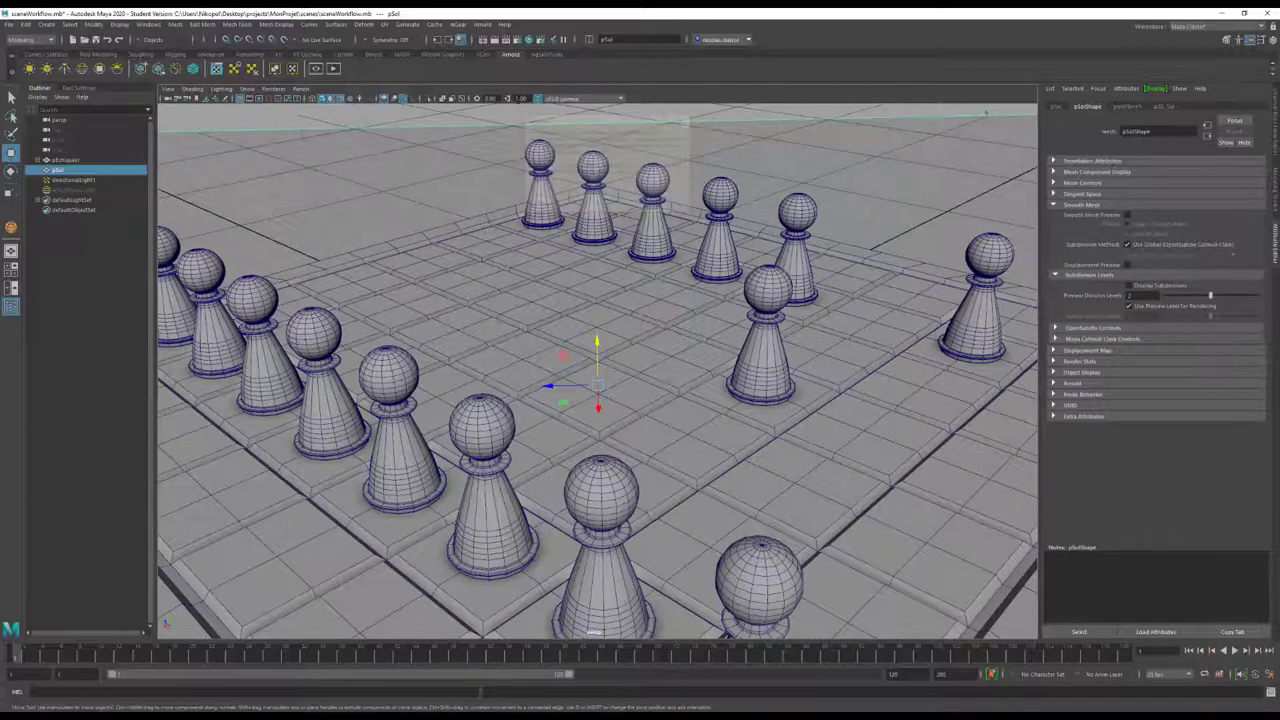
Preview different viewport exposure levels and restore gamma to 1.00
{"action": "left_click", "coordinate": [507, 99]}
{"action": "left_click_drag", "start_coordinate": [519, 102], "coordinate": [517, 112], "text": "ctrl"}
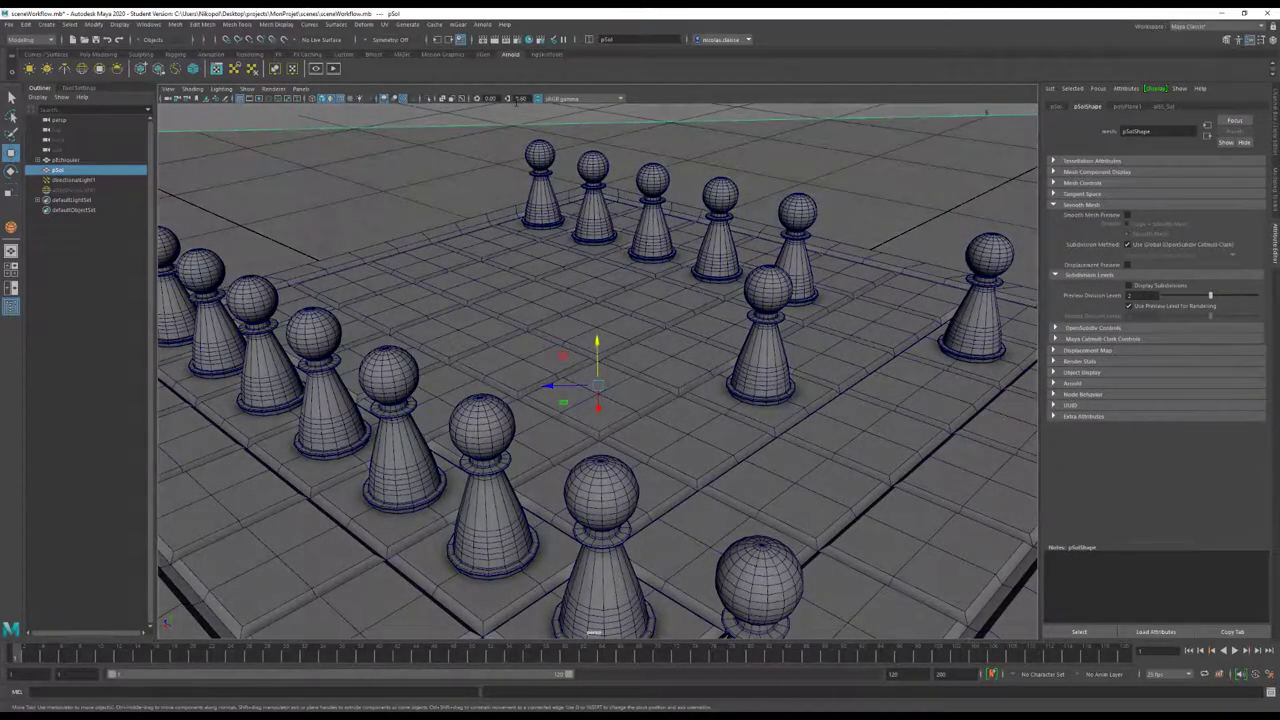
{"action": "left_click", "coordinate": [508, 101]}
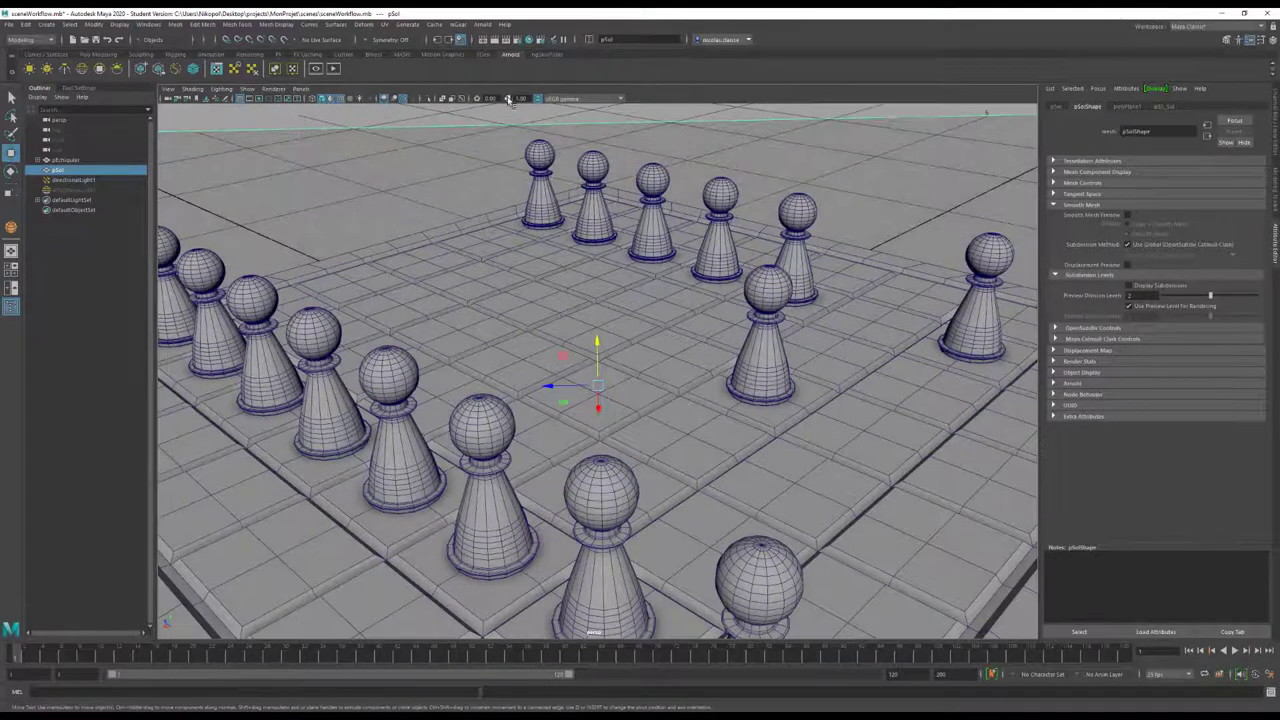
{"action": "left_click", "coordinate": [482, 24]}
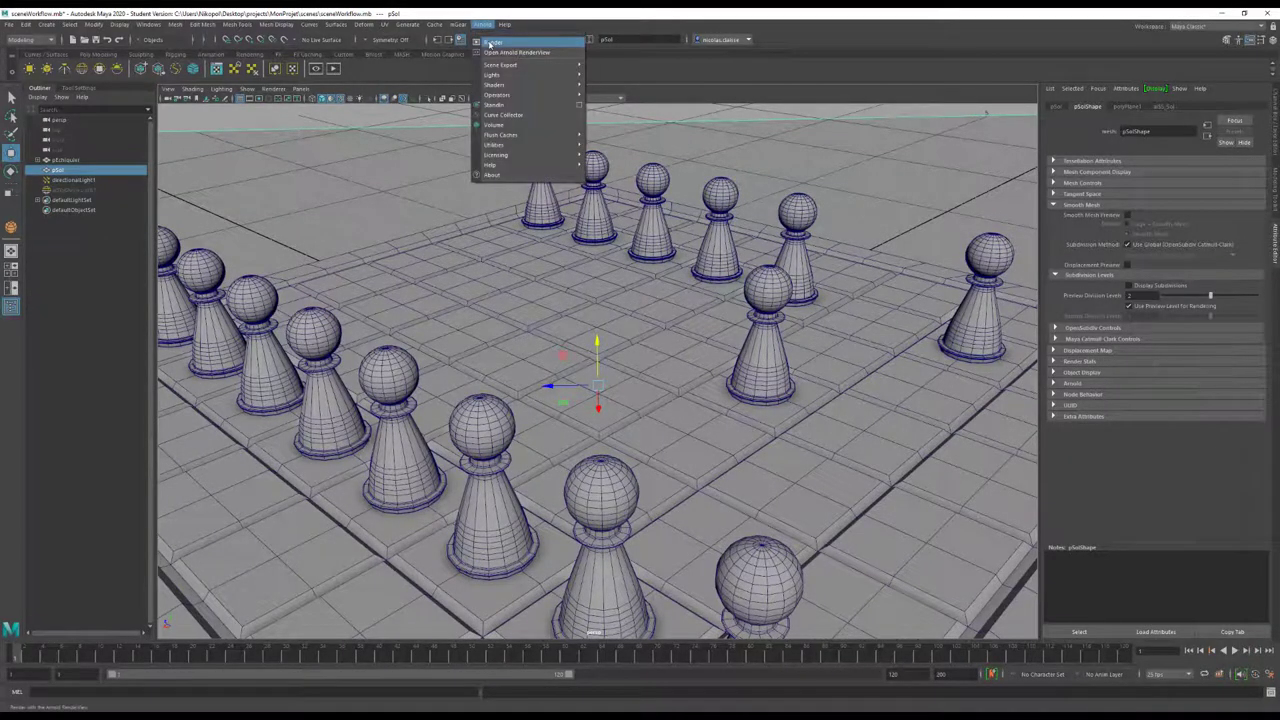
Render the current view with Arnold and move the RenderView window lower left
{"action": "left_click", "coordinate": [490, 43]}
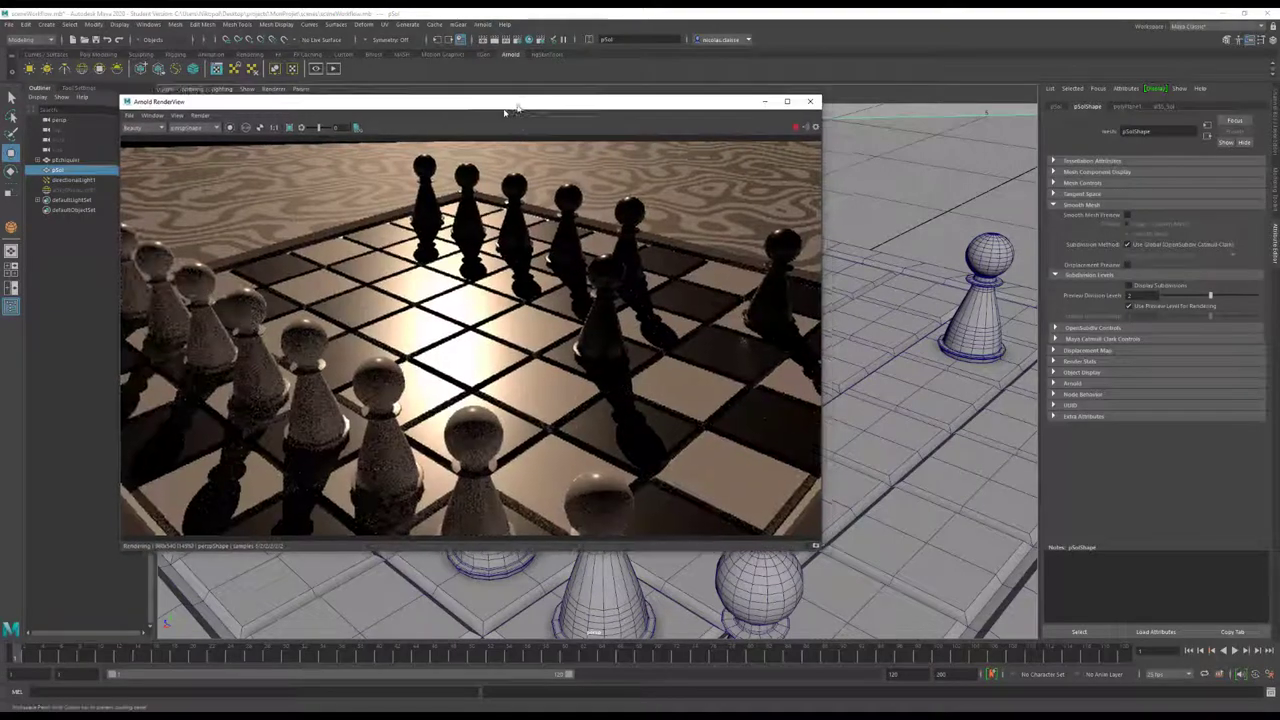
{"action": "left_click_drag", "start_coordinate": [505, 112], "coordinate": [456, 173]}
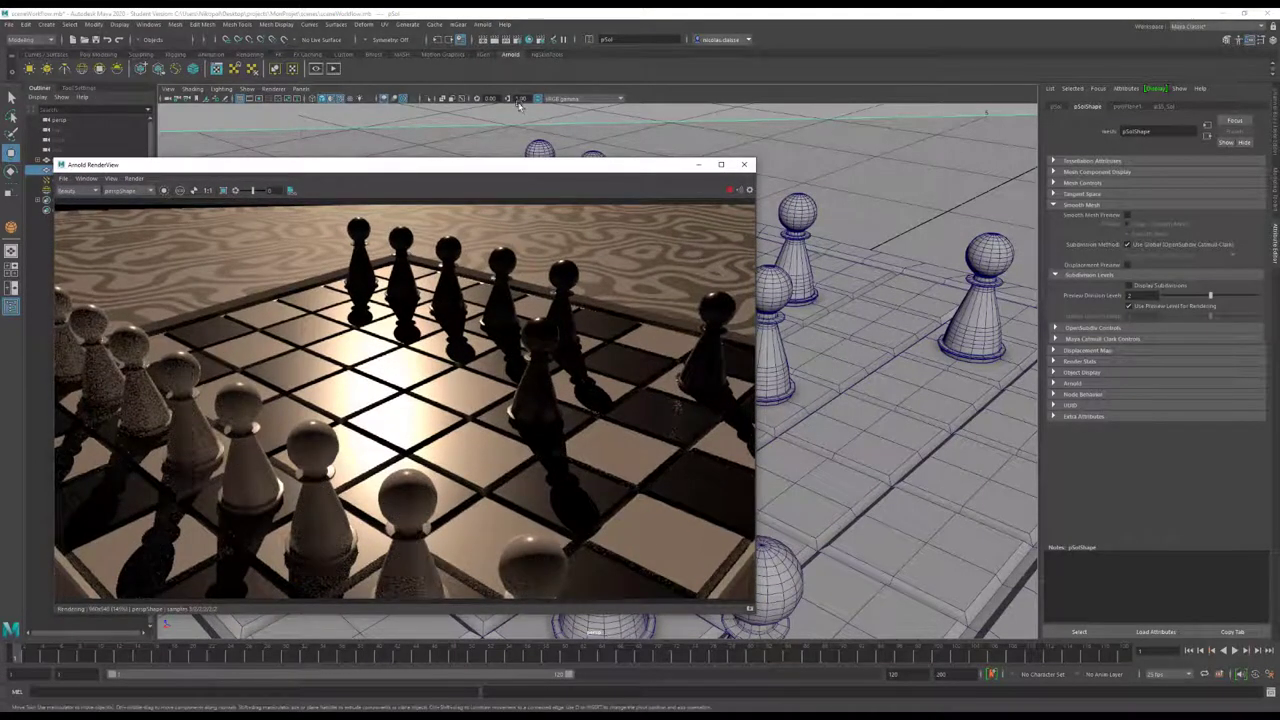
{"action": "left_click", "coordinate": [986, 112]}
Toggle viewport lighting, gamma and exposure settings, then return them to defaults
{"action": "key", "text": "7"}
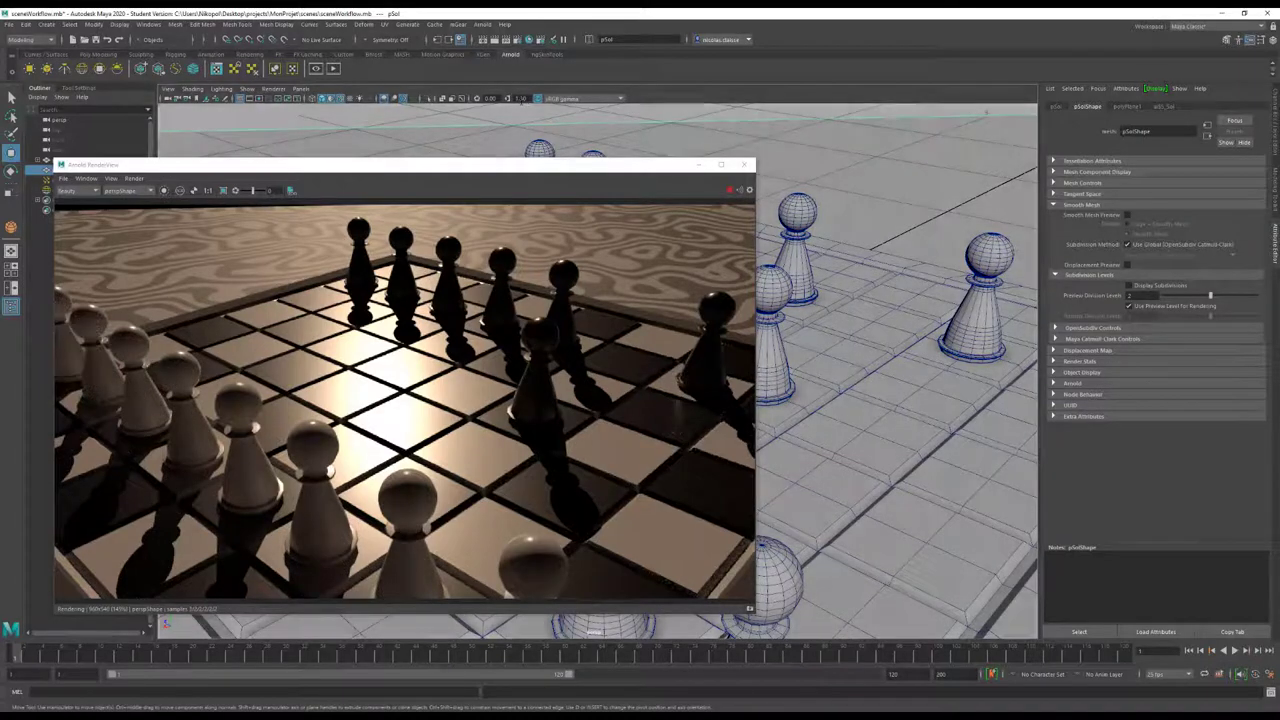
{"action": "key", "text": "7"}
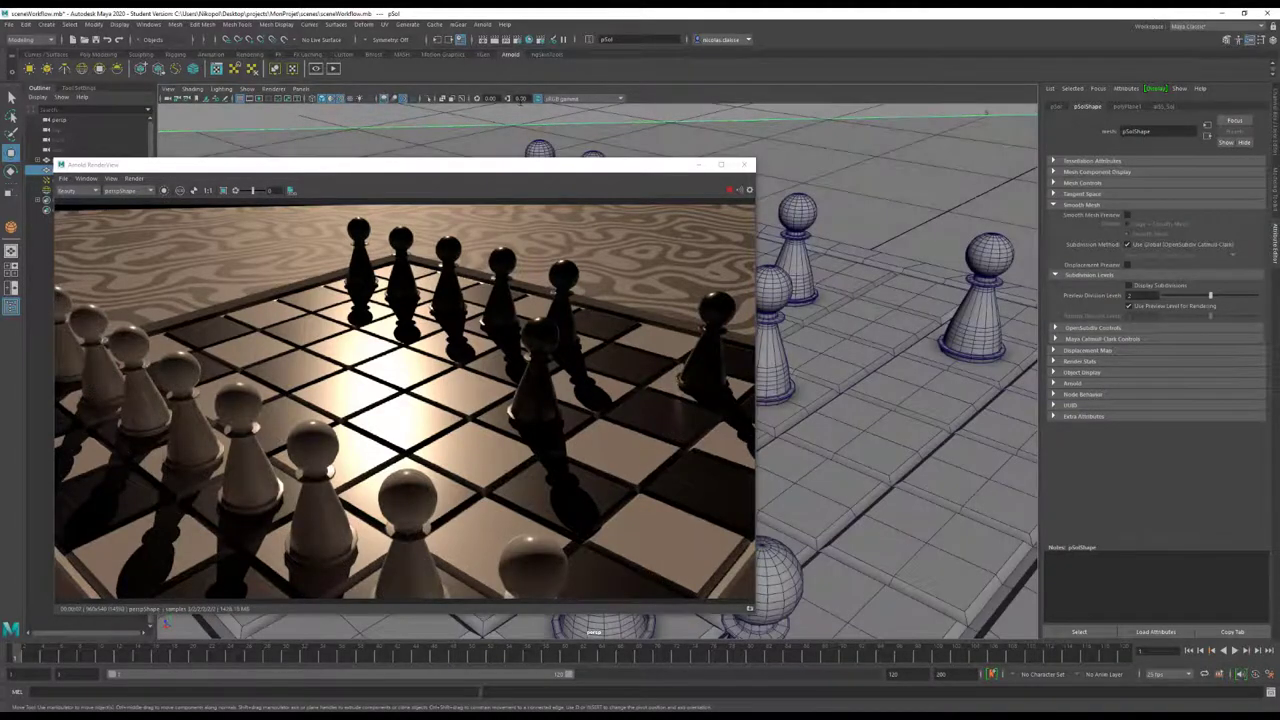
{"action": "left_click", "coordinate": [509, 100]}
{"action": "left_click", "coordinate": [509, 100]}
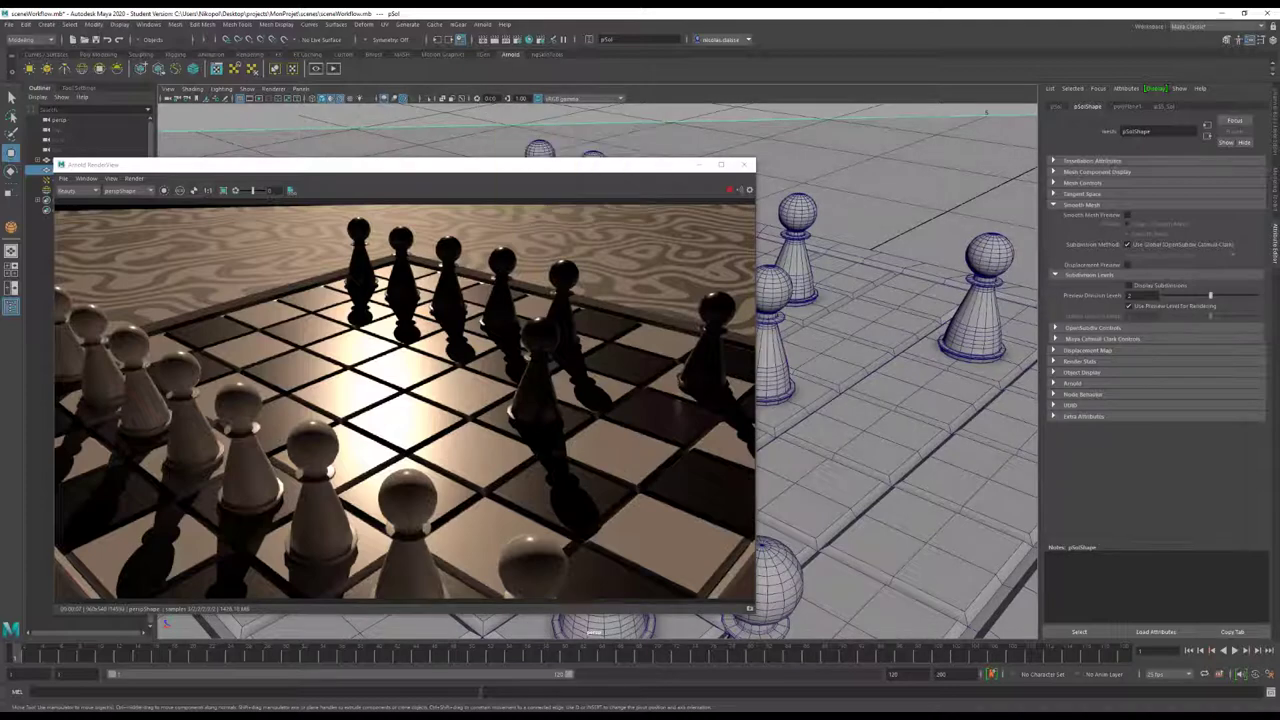
{"action": "left_click", "coordinate": [478, 99]}
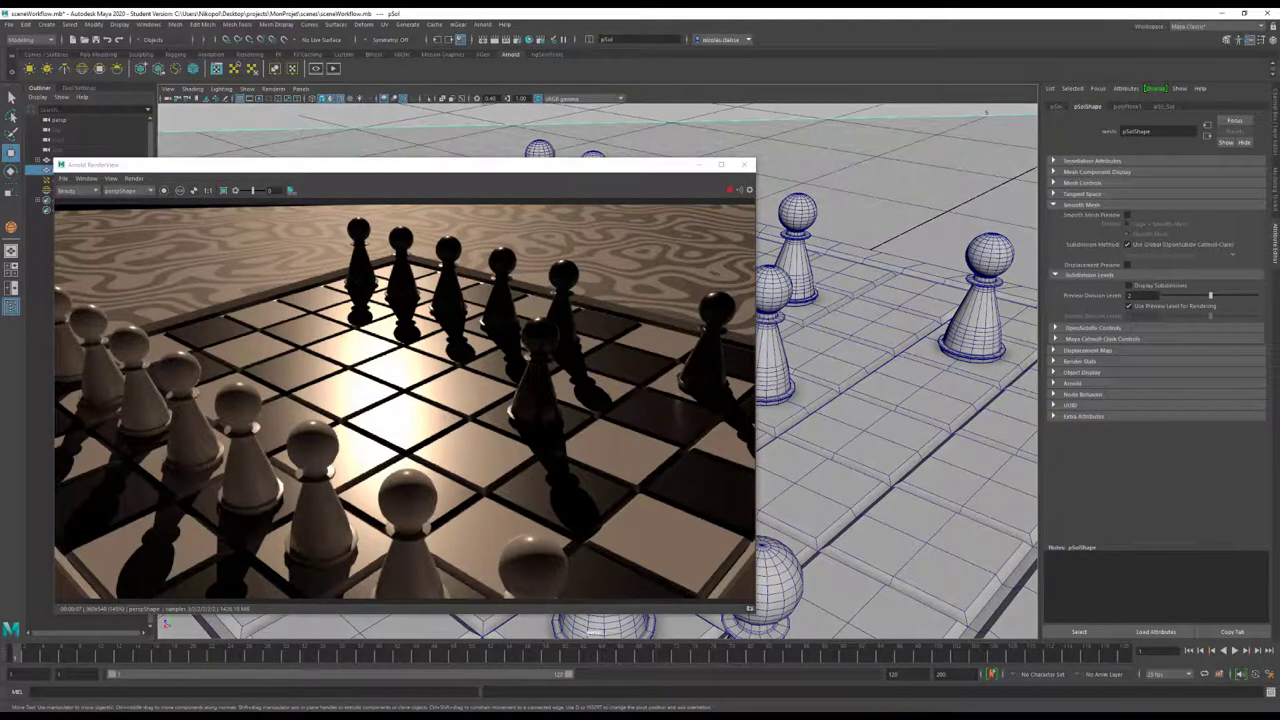
{"action": "left_click", "coordinate": [479, 100]}
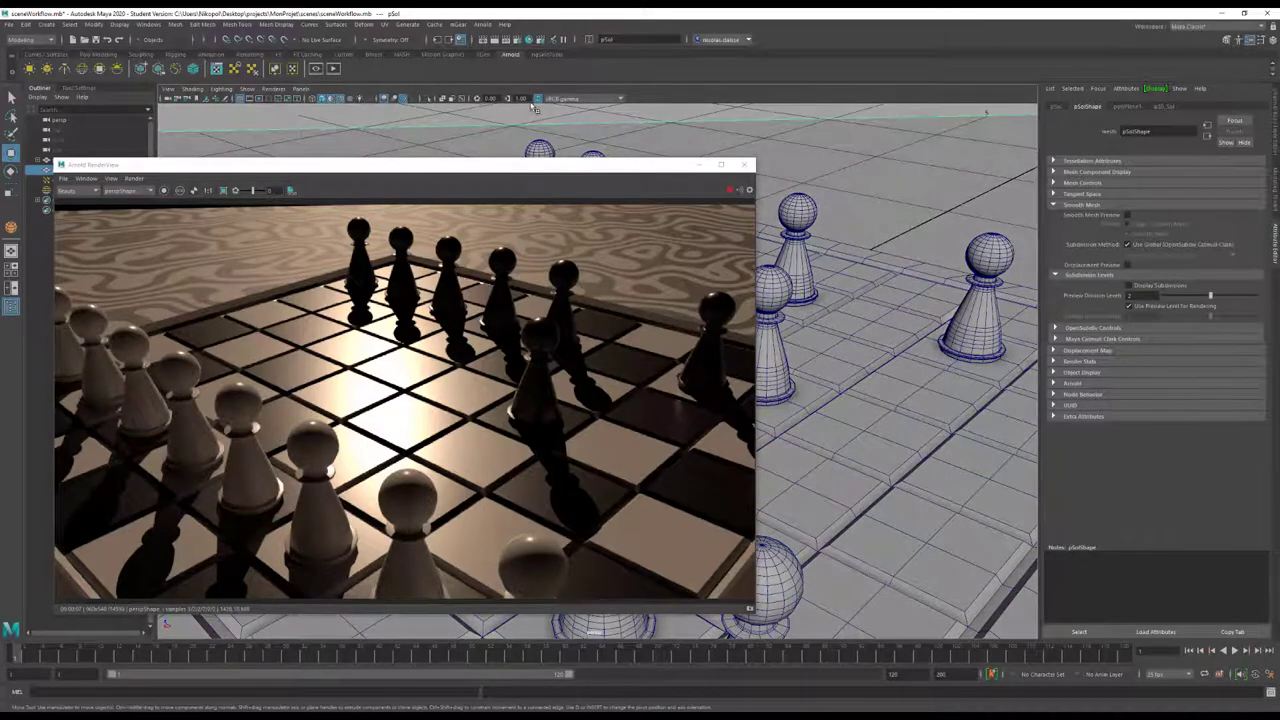
{"action": "left_click", "coordinate": [538, 100]}
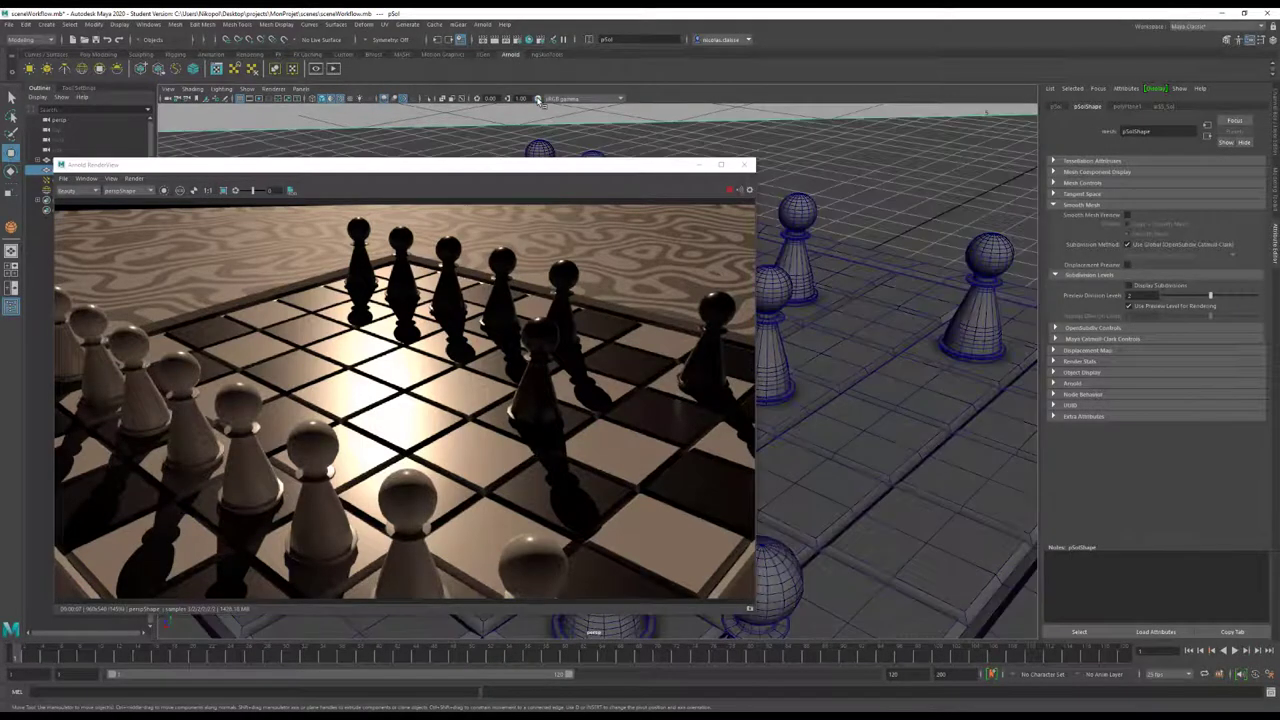
{"action": "left_click", "coordinate": [538, 100]}
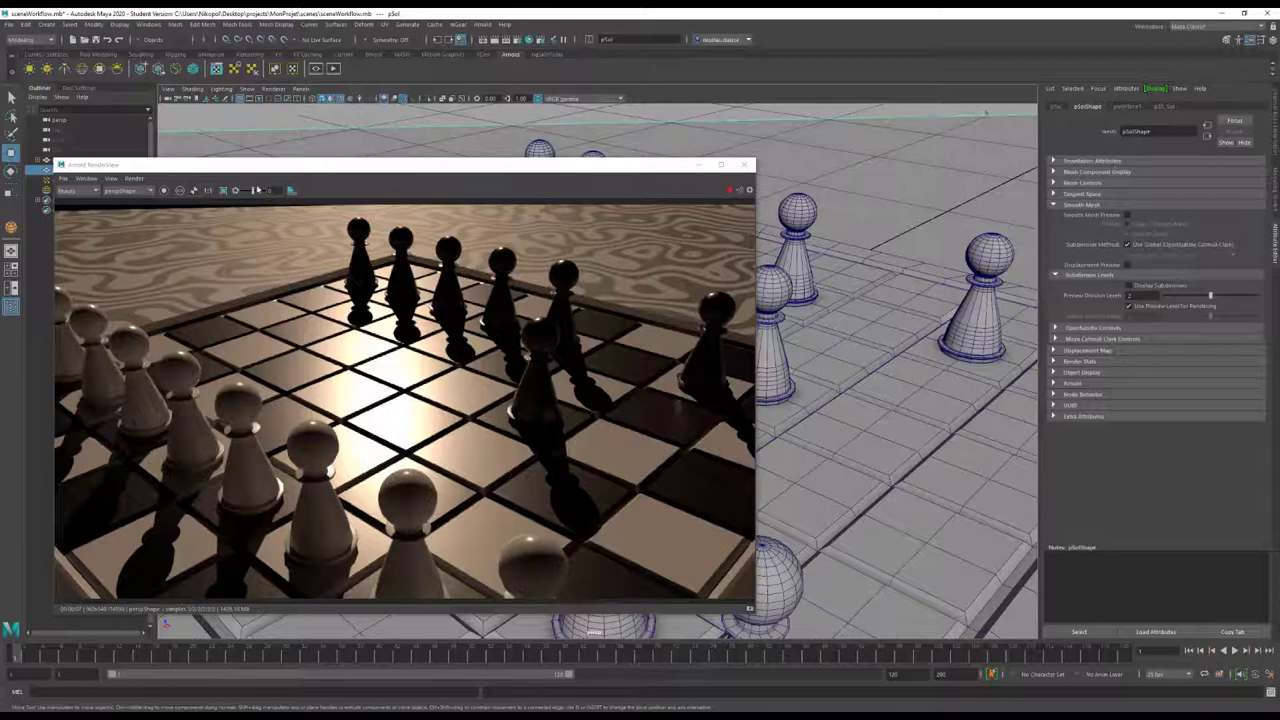
Darken the RenderView preview, reset its exposure to 0, and move the window right
{"action": "left_click_drag", "start_coordinate": [254, 191], "coordinate": [253, 191]}
{"action": "left_click", "coordinate": [236, 191]}
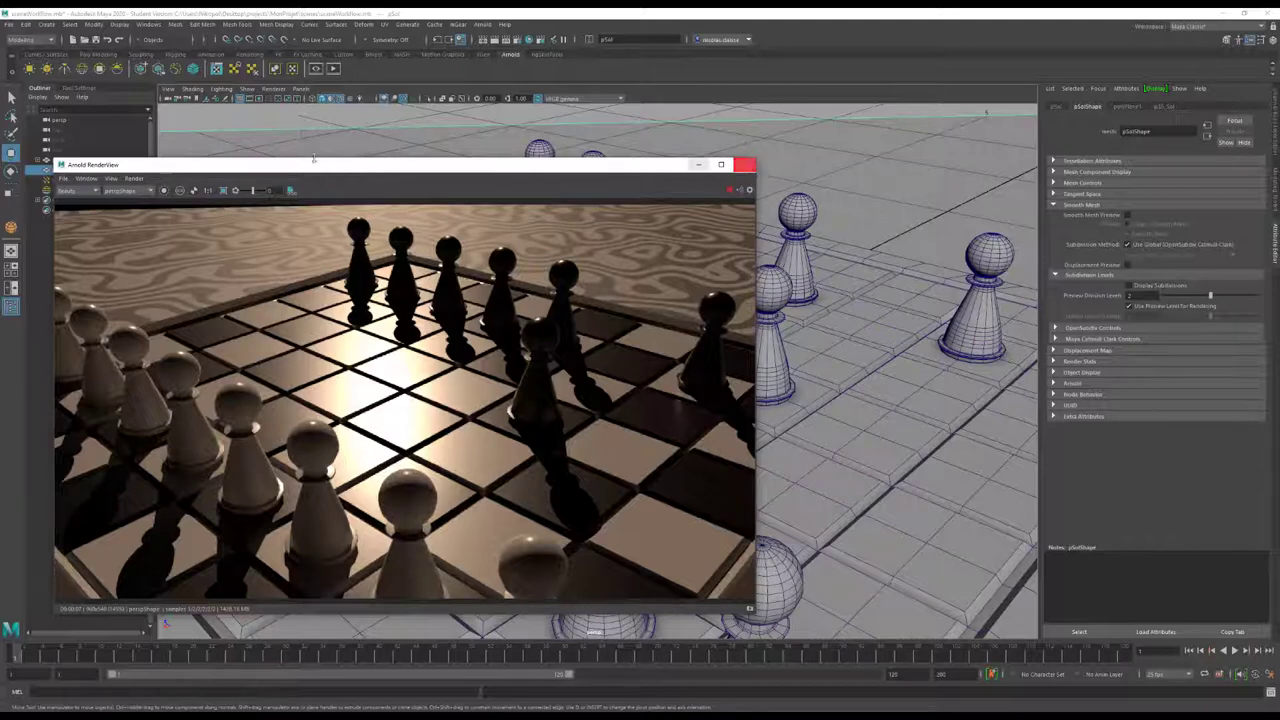
{"action": "left_click_drag", "start_coordinate": [342, 170], "coordinate": [495, 231]}
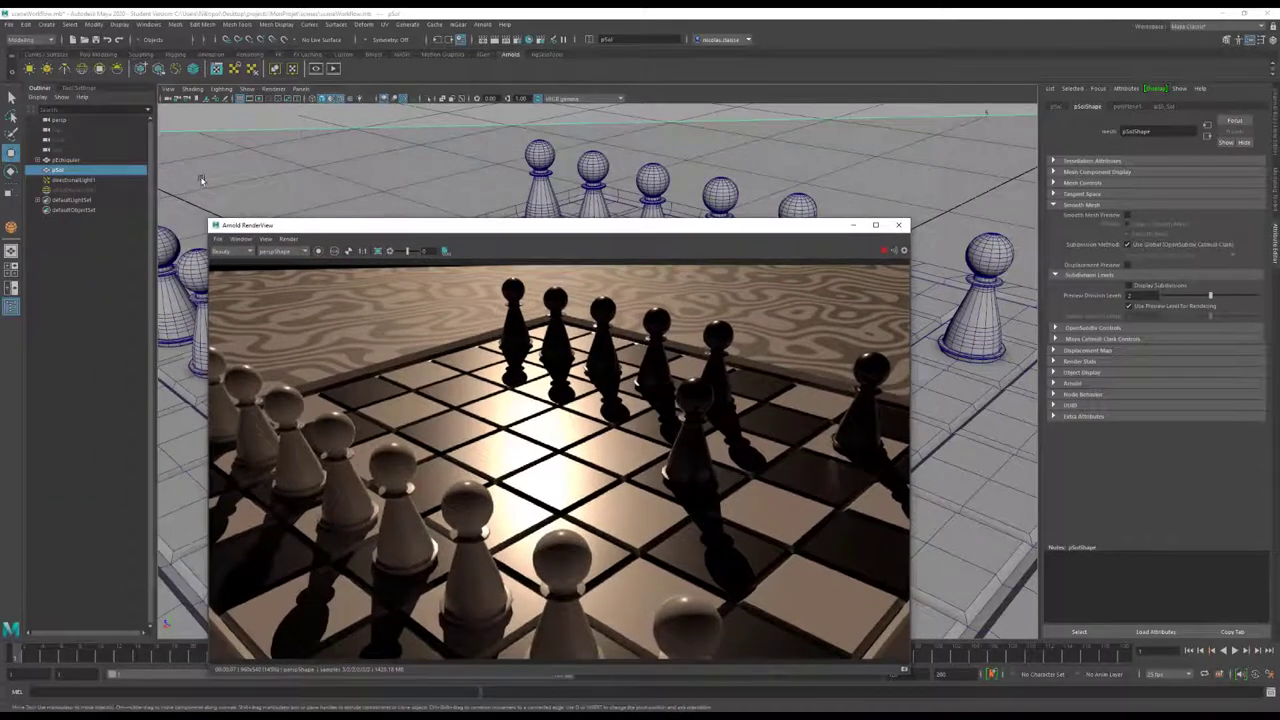
Show aiSkyDomeLight with H and slightly lower directionalLight1's intensity
{"action": "left_click", "coordinate": [88, 191]}
{"action": "key", "text": "h"}
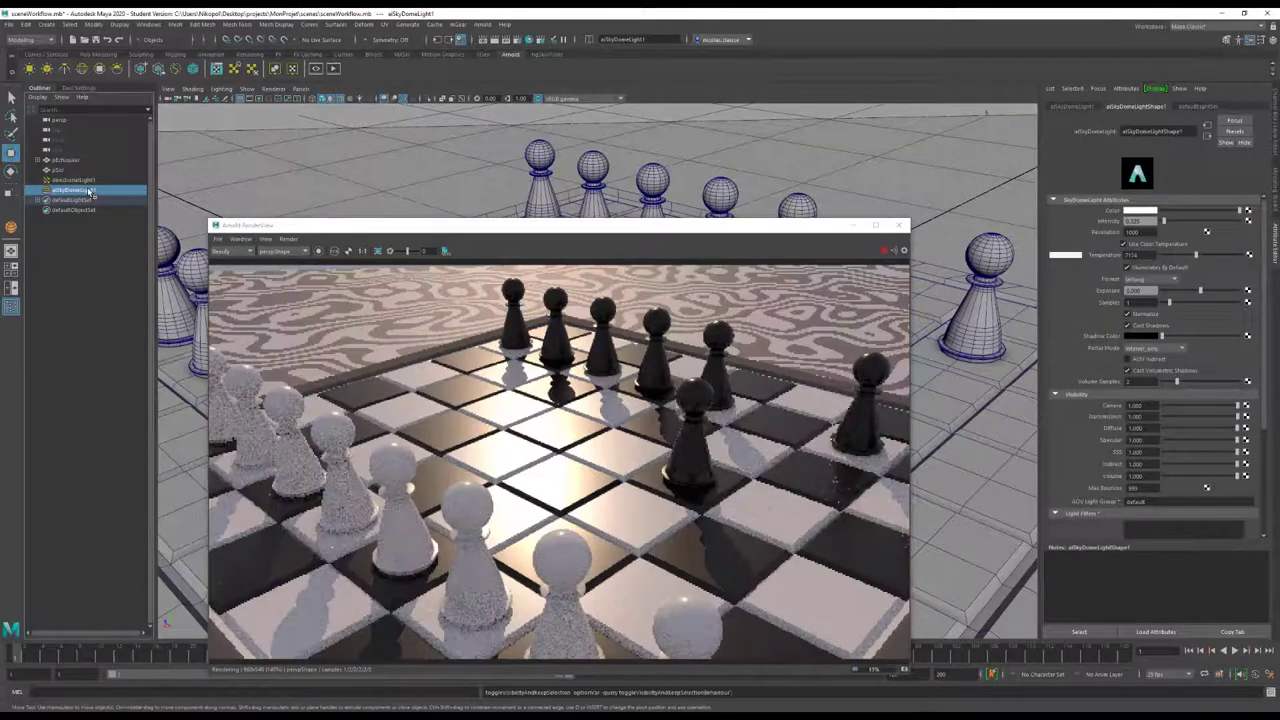
{"action": "left_click", "coordinate": [80, 180]}
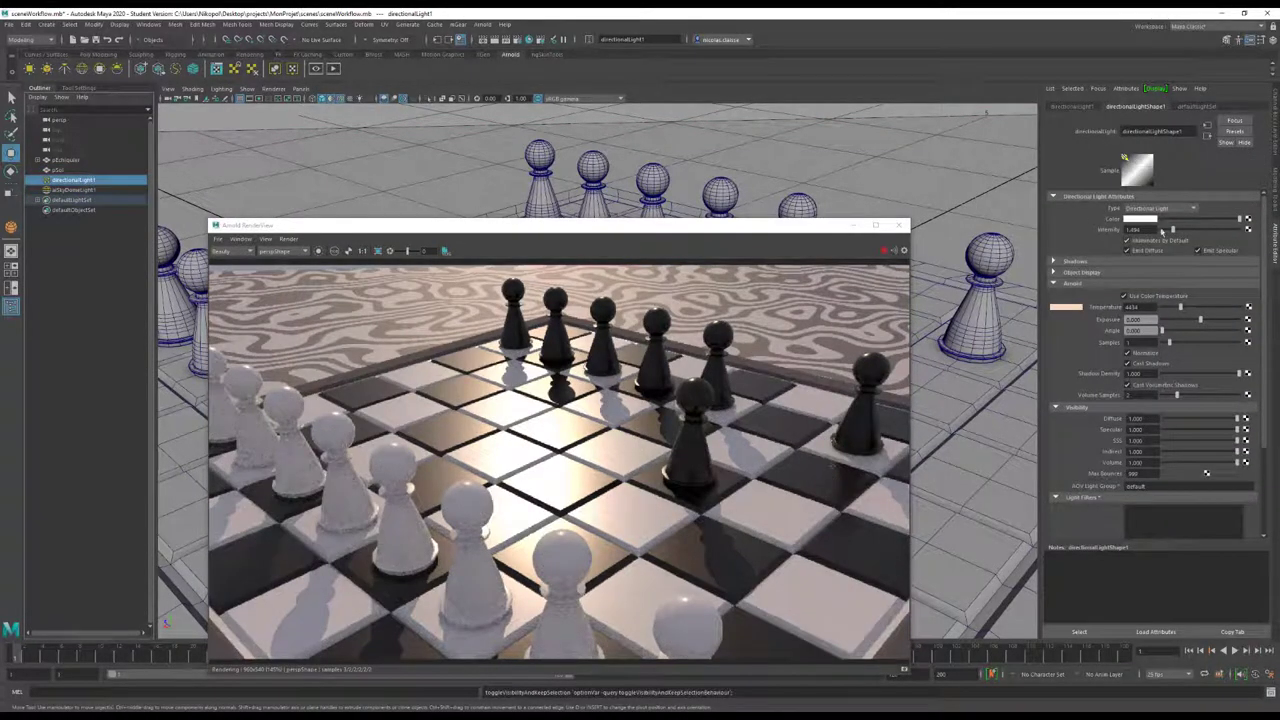
{"action": "left_click_drag", "start_coordinate": [1174, 231], "coordinate": [1168, 231]}
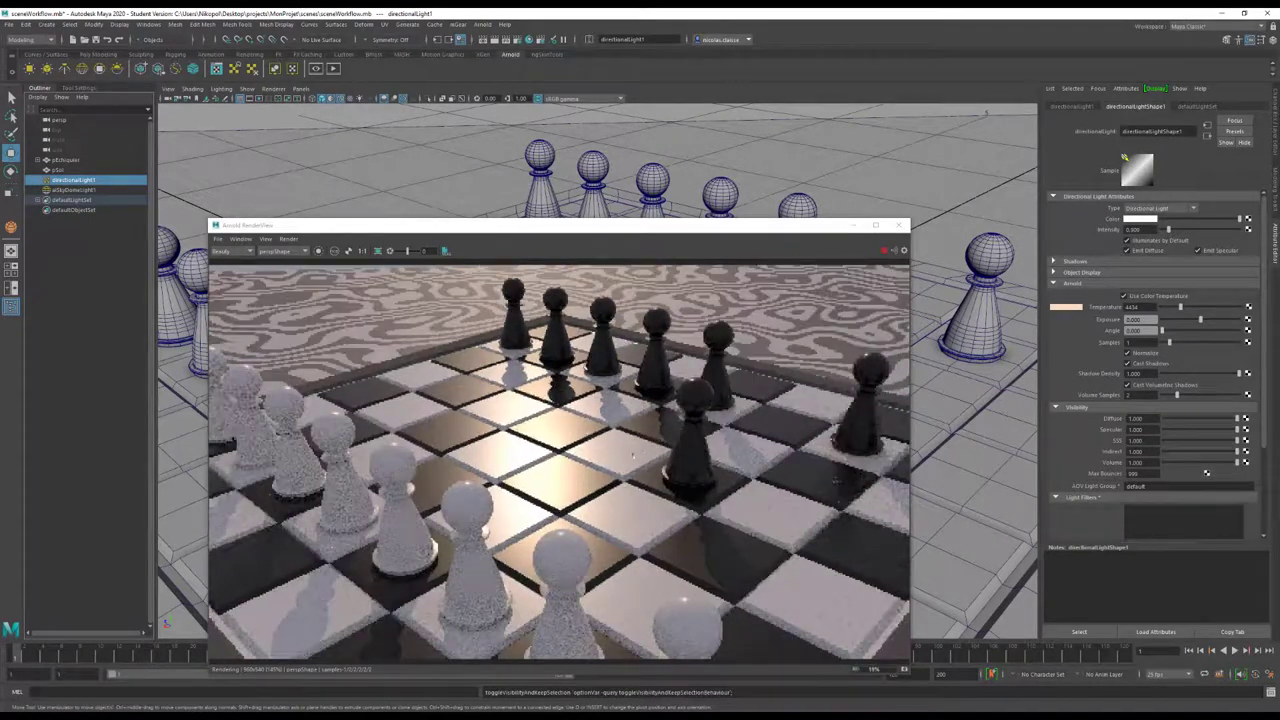
{"action": "mouse_move", "coordinate": [700, 180]}
{"action": "left_mouse_down", "text": "alt"}
{"action": "mouse_move", "coordinate": [597, 504]}
{"action": "mouse_move", "coordinate": [565, 418]}
{"action": "left_mouse_up", "text": "alt"}
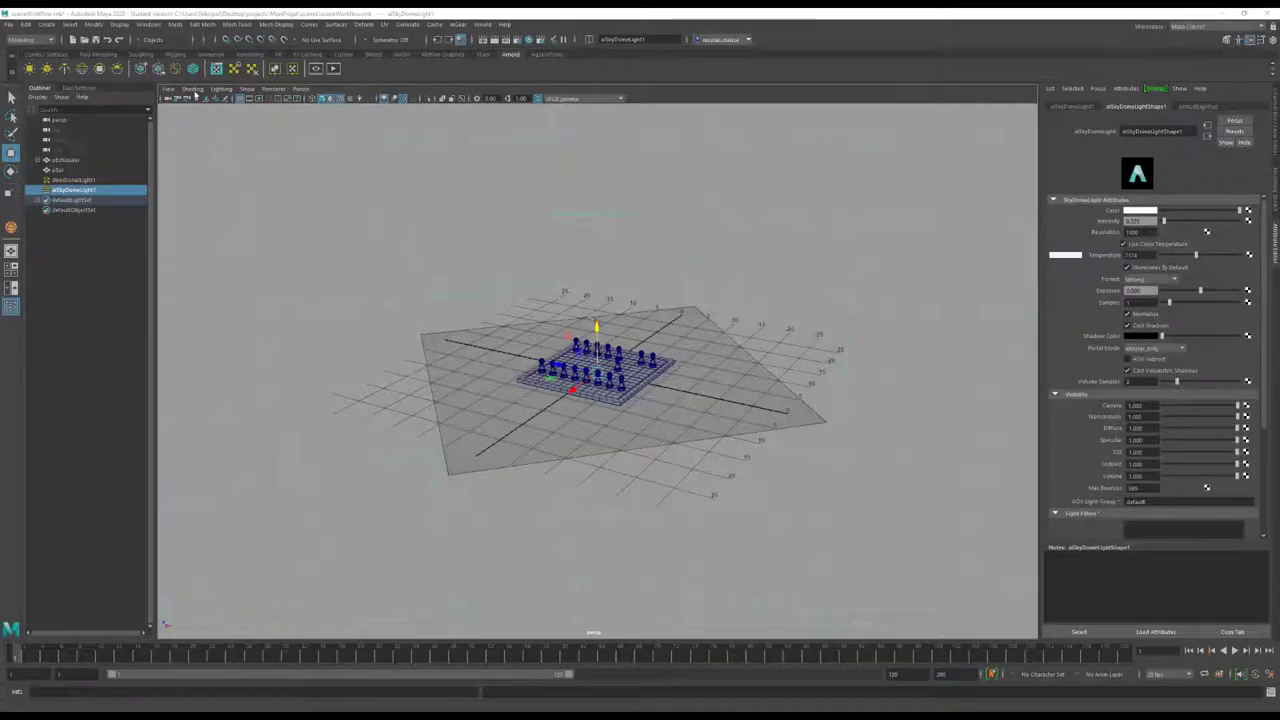
Toggle backface culling, view the plane from below, and hide the viewport grid
{"action": "left_click", "coordinate": [214, 91]}
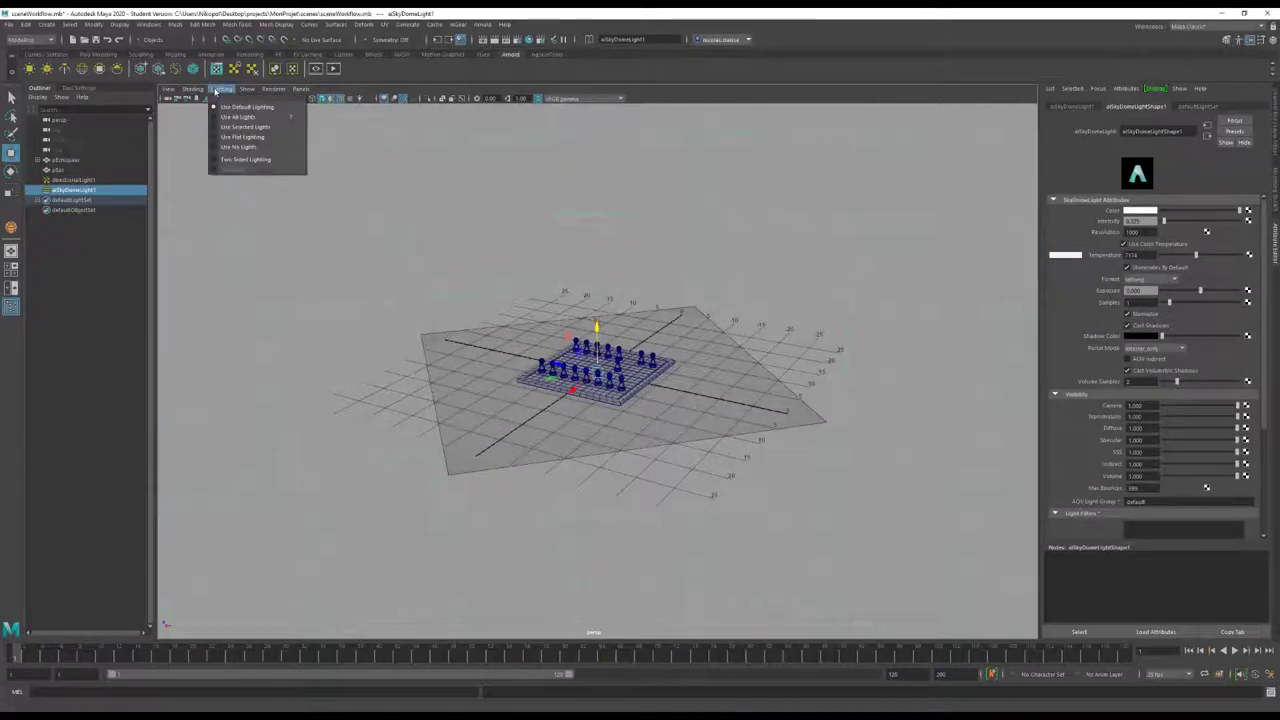
{"action": "left_click", "coordinate": [214, 91]}
{"action": "left_click", "coordinate": [190, 91]}
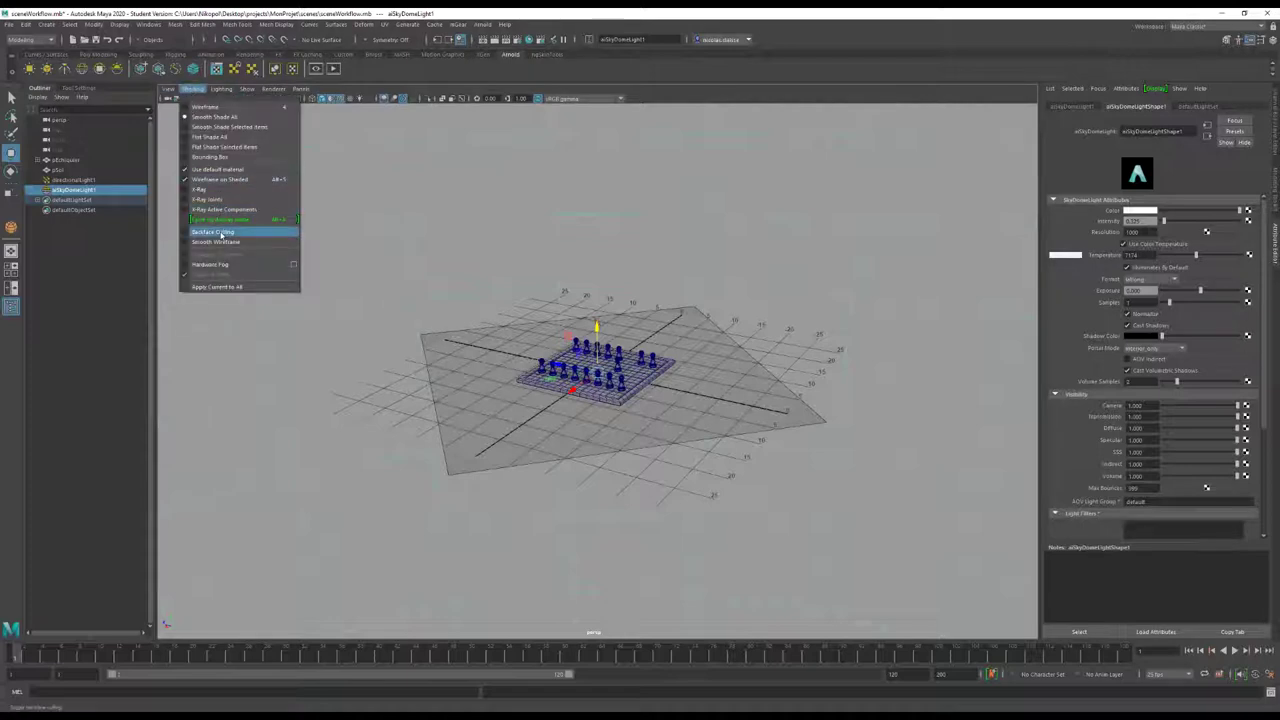
{"action": "left_click", "coordinate": [474, 384]}
{"action": "left_click_drag", "start_coordinate": [474, 384], "coordinate": [474, 346], "text": "alt"}
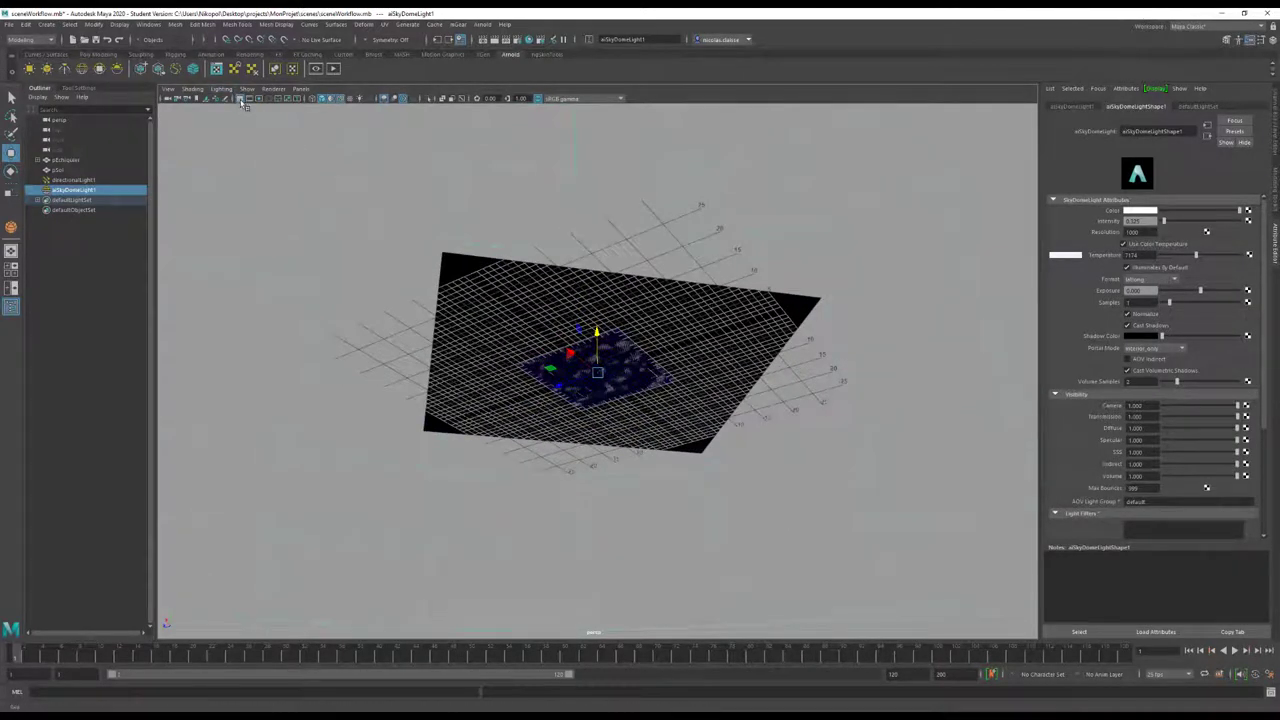
{"action": "left_click", "coordinate": [241, 101]}
{"action": "scroll", "coordinate": [590, 340], "scroll_direction": "up", "scroll_amount": 2}
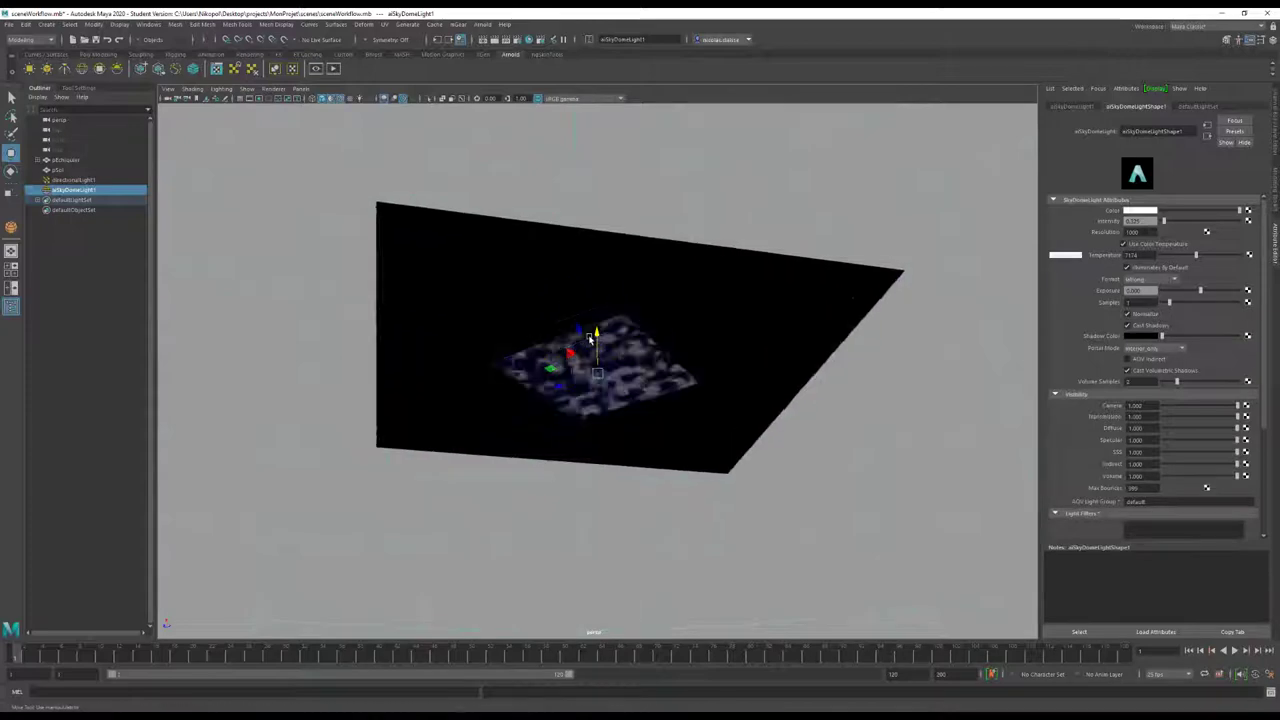
{"action": "scroll", "coordinate": [590, 340], "scroll_direction": "up", "scroll_amount": 2}
{"action": "scroll", "coordinate": [592, 342], "scroll_direction": "up", "scroll_amount": 2}
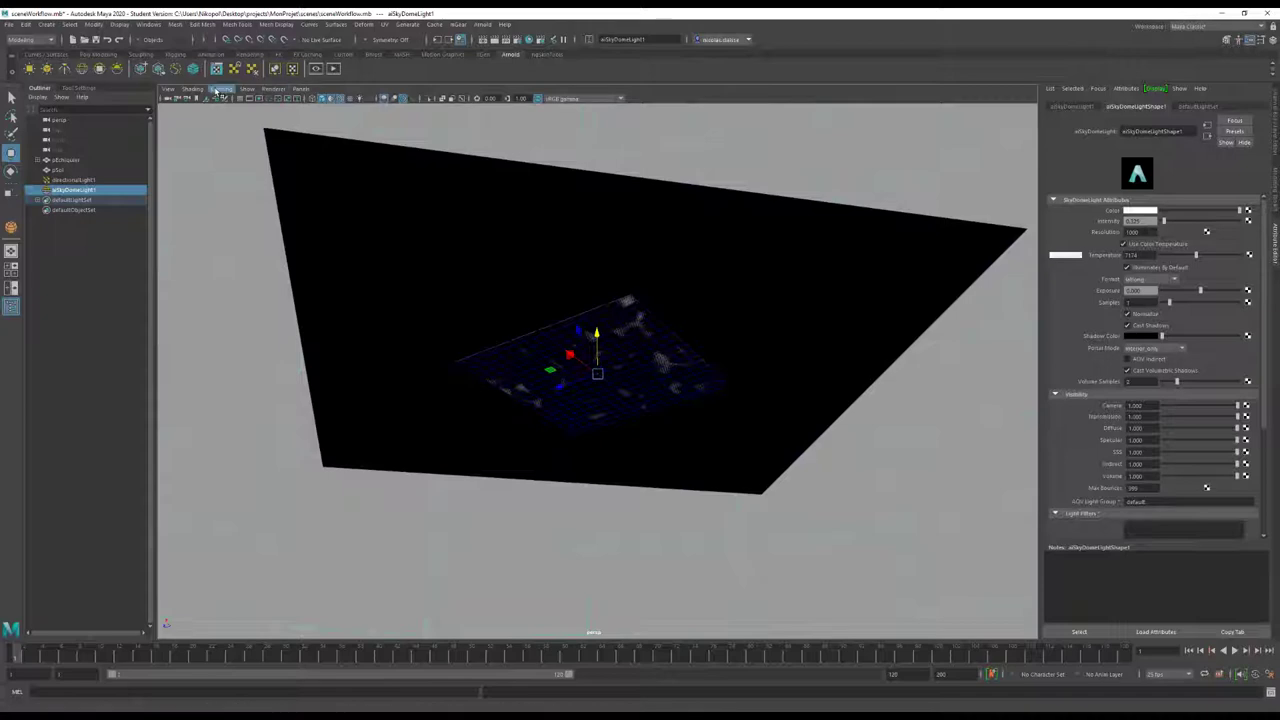
Orbit under the plane and turn backface culling on to hide its underside
{"action": "left_click", "coordinate": [196, 90]}
{"action": "left_click", "coordinate": [196, 90]}
{"action": "left_click_drag", "start_coordinate": [457, 217], "coordinate": [466, 262], "text": "alt"}
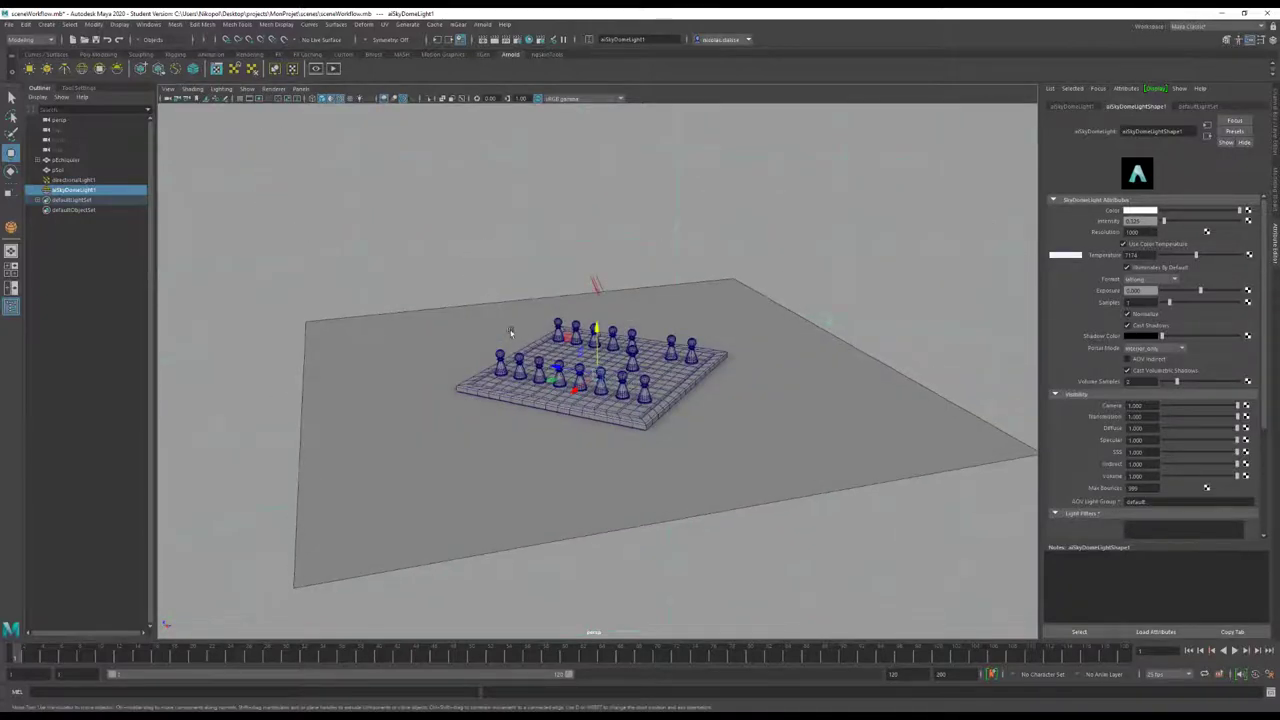
{"action": "right_click_drag", "start_coordinate": [511, 333], "coordinate": [523, 314], "text": "alt"}
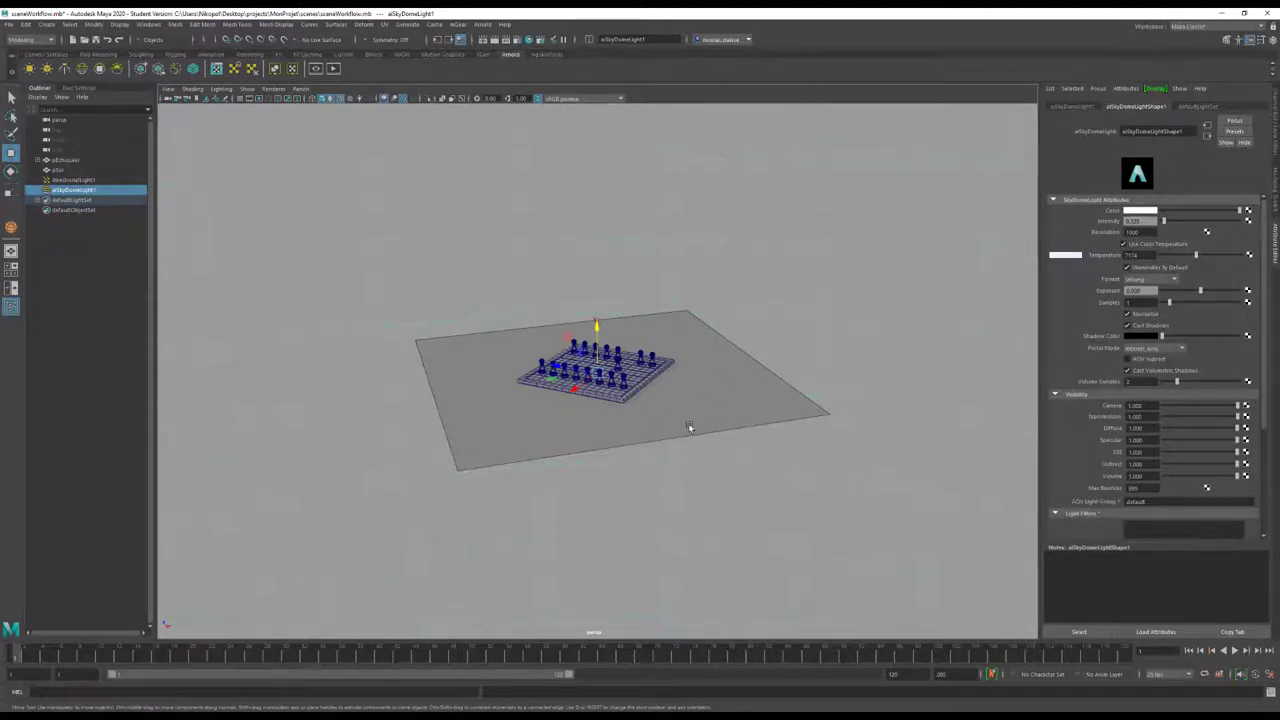
{"action": "mouse_move", "coordinate": [692, 396]}
{"action": "left_mouse_down", "text": "alt"}
{"action": "mouse_move", "coordinate": [680, 446]}
{"action": "mouse_move", "coordinate": [676, 401]}
{"action": "left_mouse_up", "text": "alt"}
{"action": "key", "text": "7"}
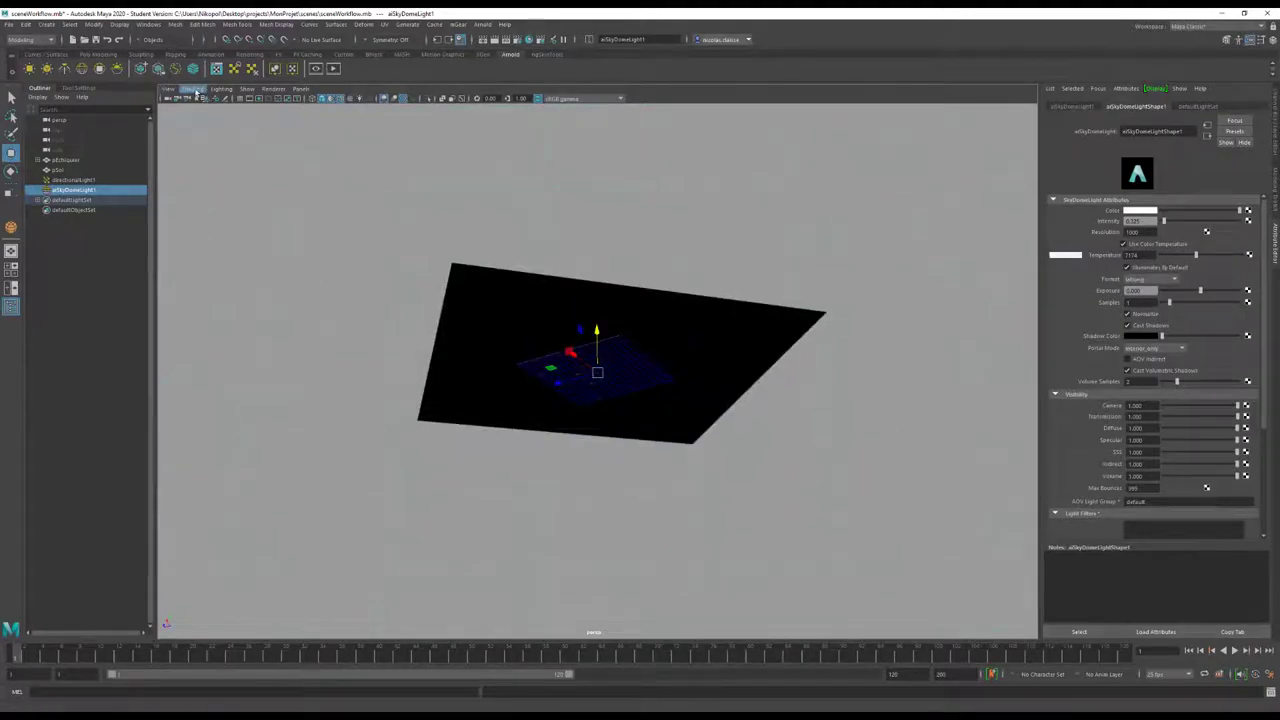
{"action": "left_click", "coordinate": [193, 89]}
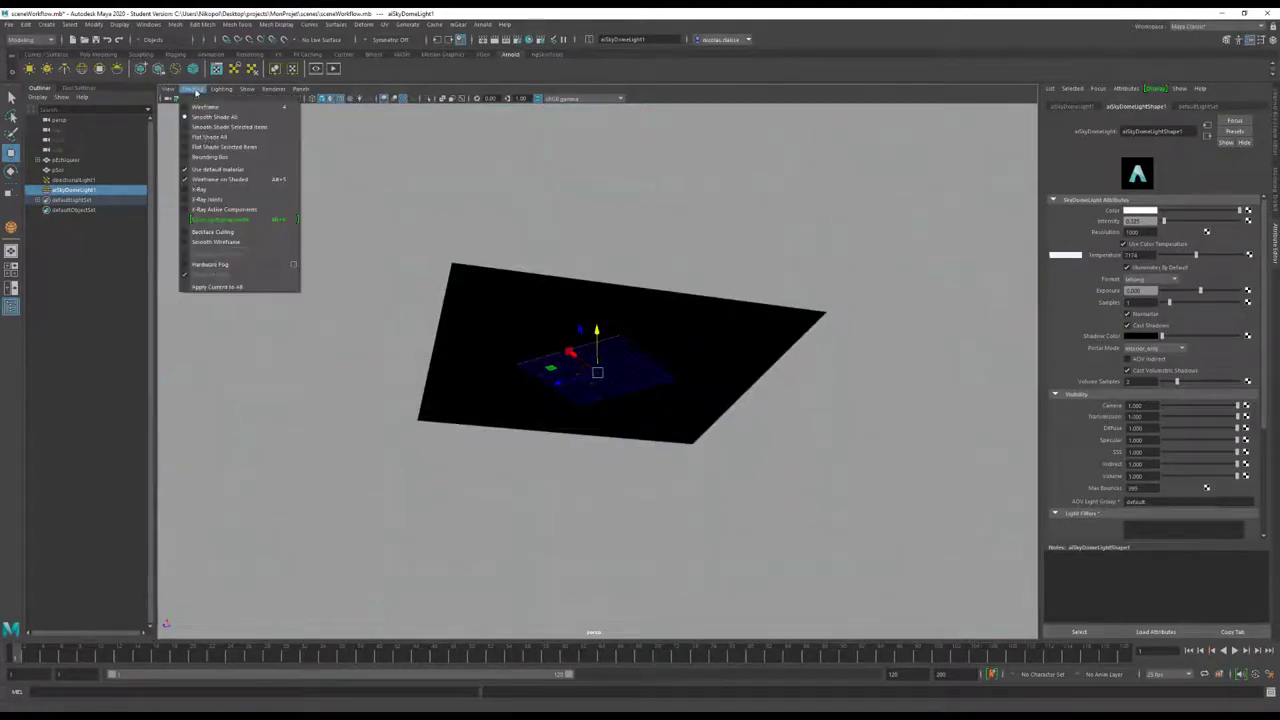
{"action": "left_click", "coordinate": [221, 232]}
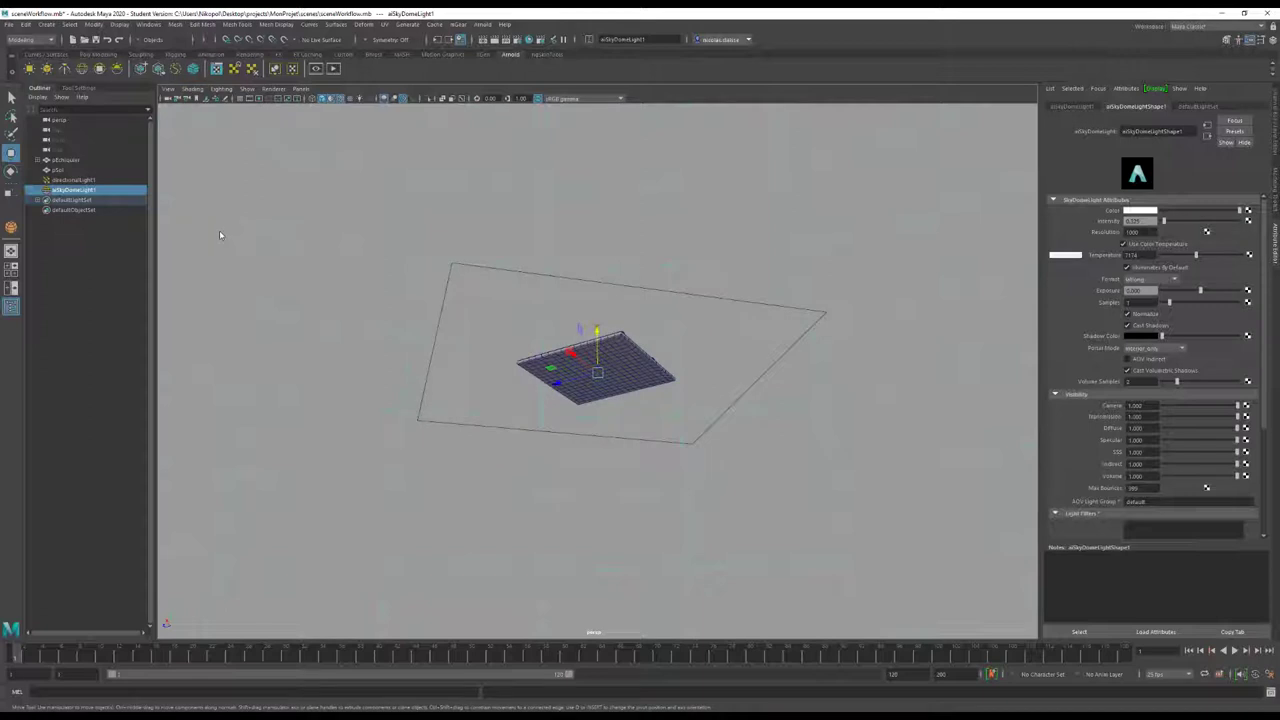
{"action": "left_click_drag", "start_coordinate": [487, 216], "coordinate": [497, 277], "text": "alt"}
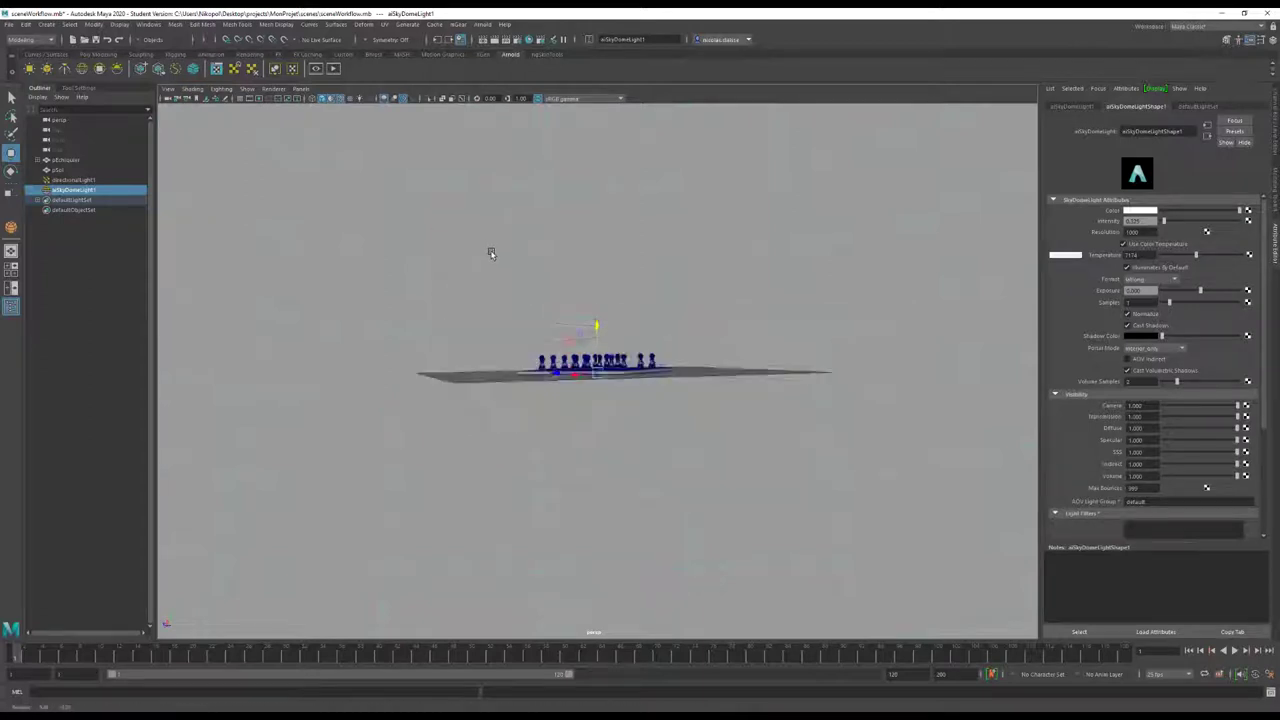
Create a polygon sphere near the plane's corner and delete a top face loop
{"action": "right_click_drag", "start_coordinate": [762, 511], "coordinate": [797, 515], "text": "shift"}
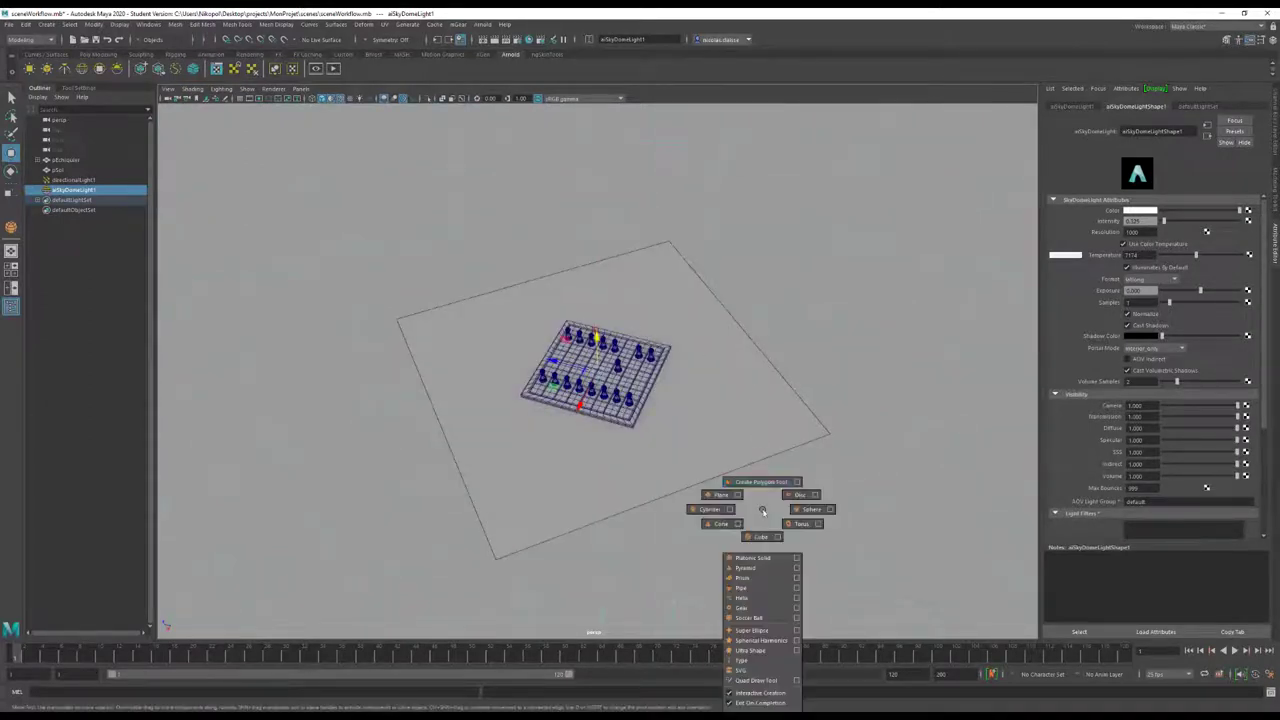
{"action": "left_click_drag", "start_coordinate": [797, 514], "coordinate": [833, 500]}
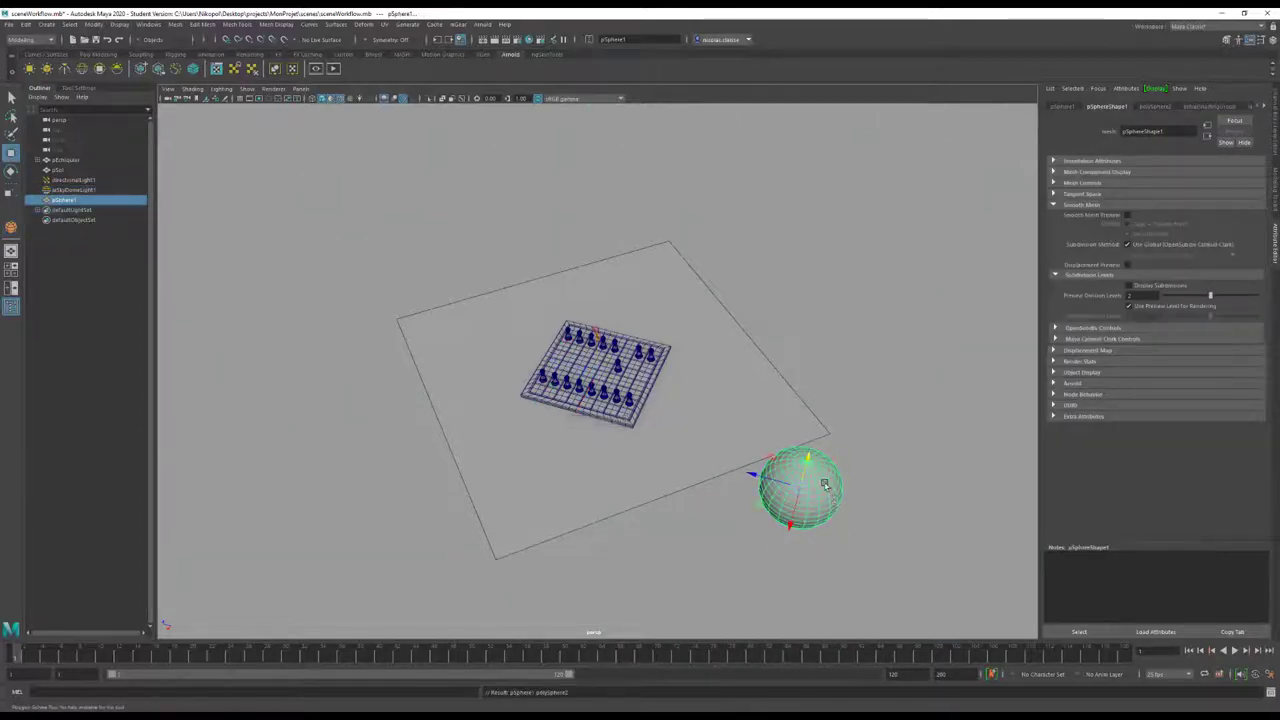
{"action": "right_click_drag", "start_coordinate": [825, 455], "coordinate": [822, 484]}
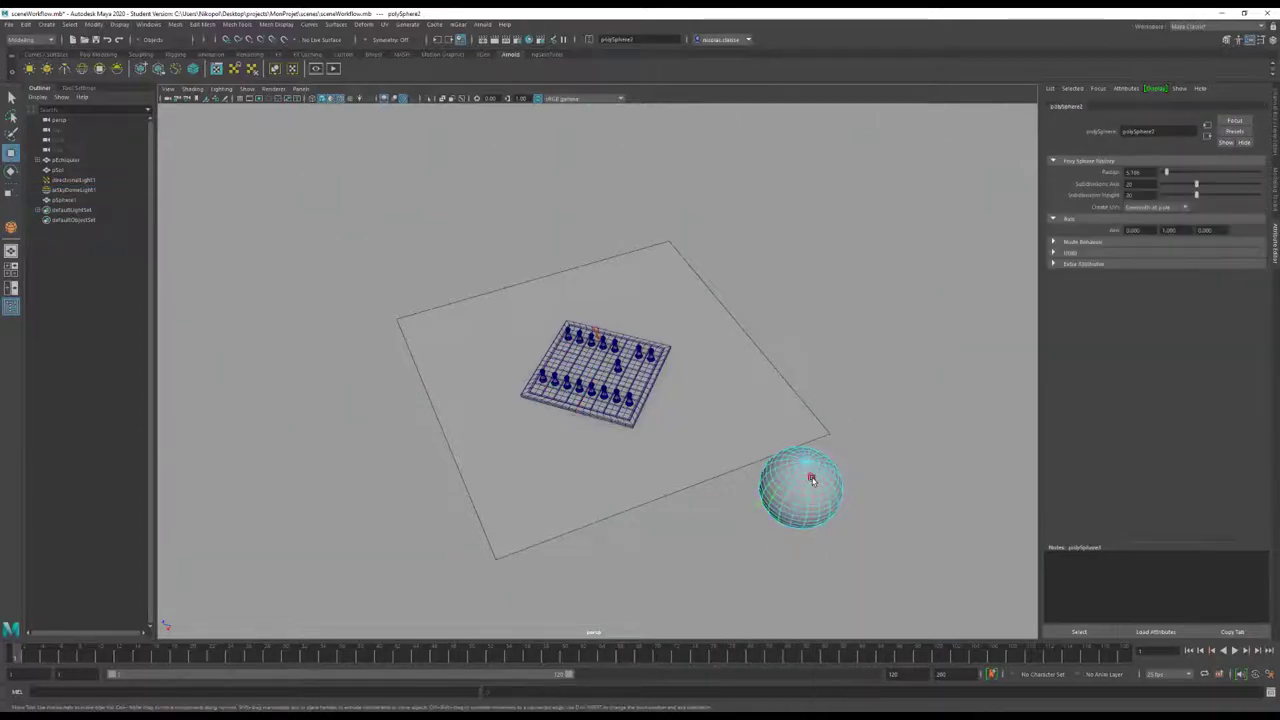
{"action": "left_click", "coordinate": [818, 481]}
{"action": "key", "text": "w"}
{"action": "key", "text": "q"}
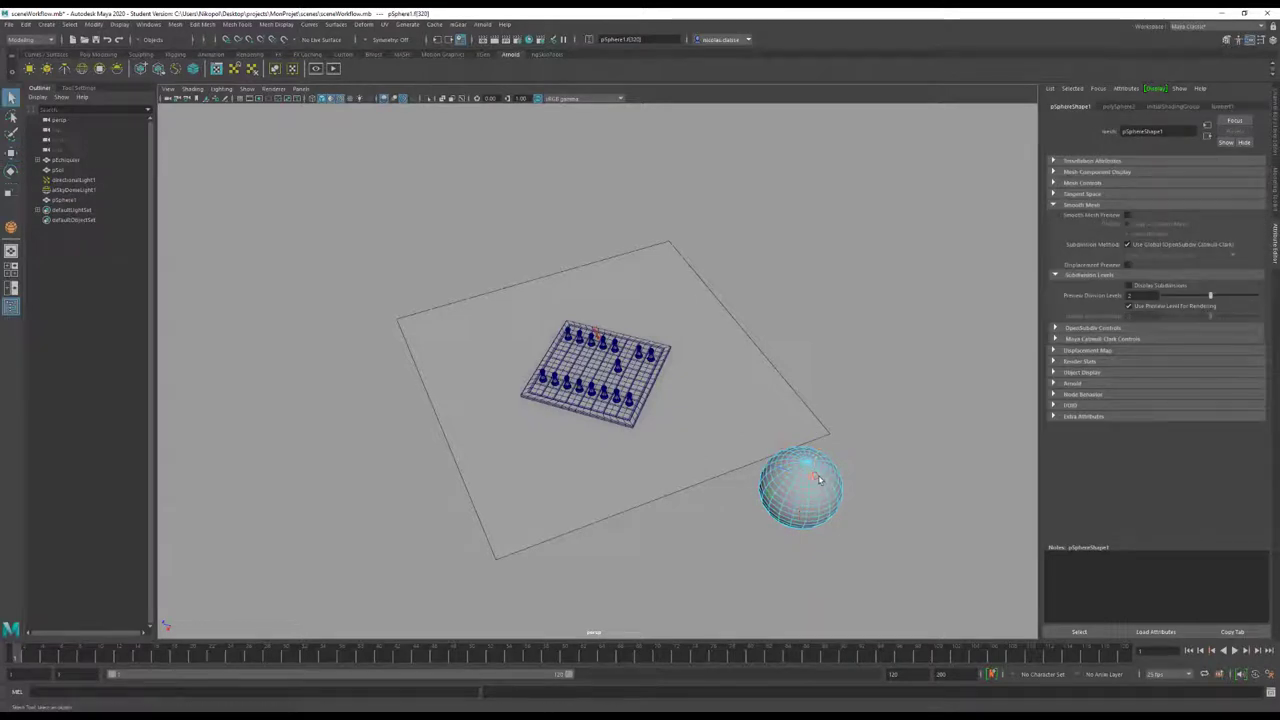
{"action": "double_click", "coordinate": [817, 477]}
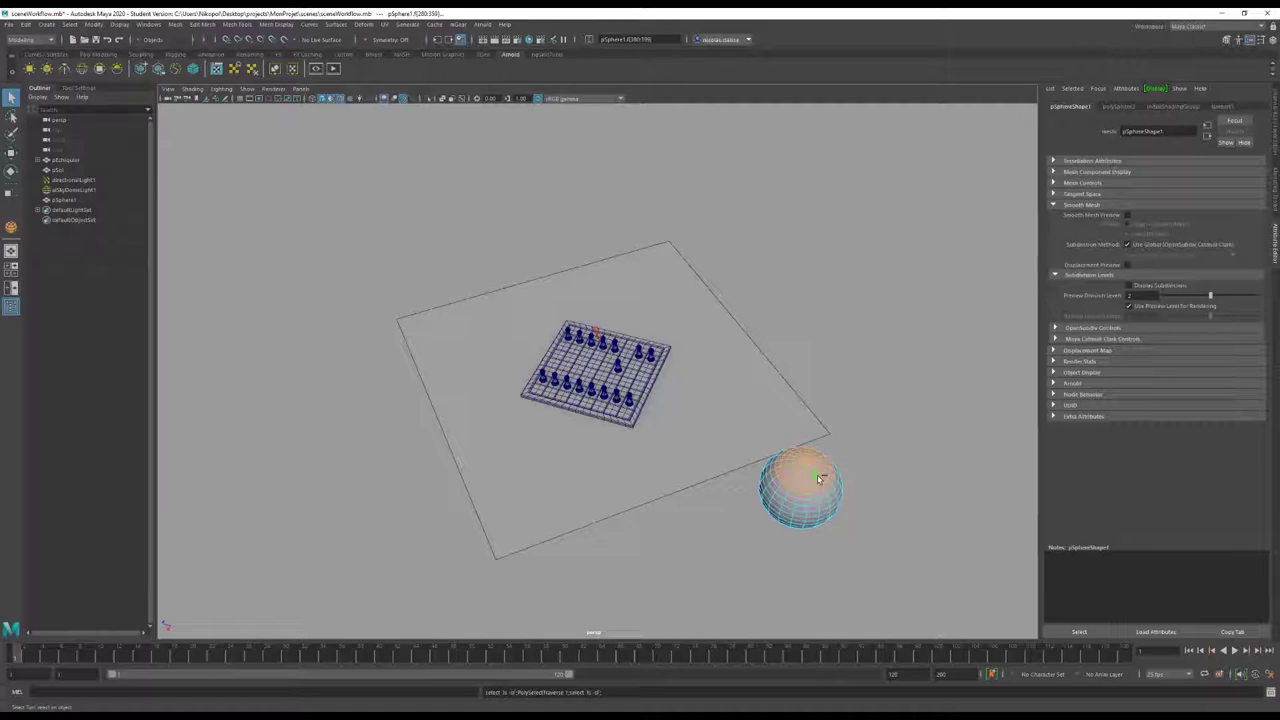
{"action": "left_click", "coordinate": [817, 476]}
{"action": "right_click_drag", "start_coordinate": [817, 478], "coordinate": [863, 514], "text": "alt"}
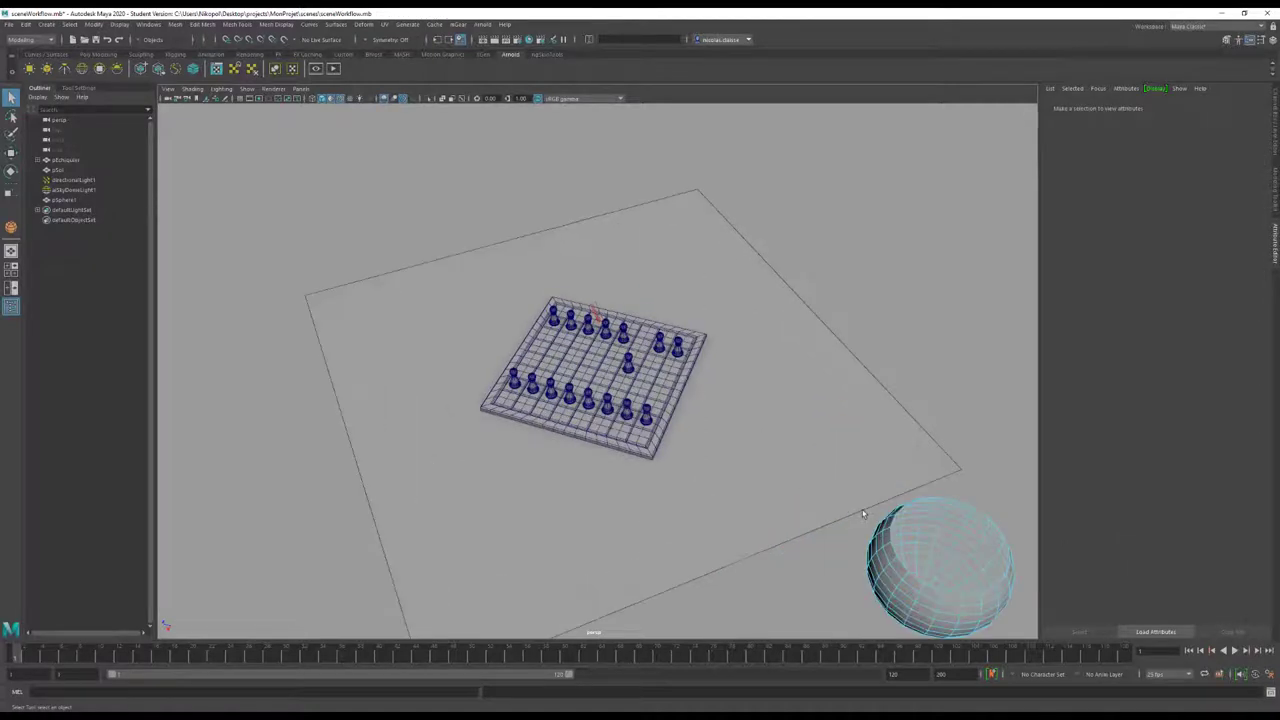
Switch to smooth shading and toggle backface culling to reveal the bowl's opening
{"action": "mouse_move", "coordinate": [863, 514]}
{"action": "middle_mouse_down", "text": "alt"}
{"action": "mouse_move", "coordinate": [800, 460]}
{"action": "mouse_move", "coordinate": [642, 412]}
{"action": "middle_mouse_up", "text": "alt"}
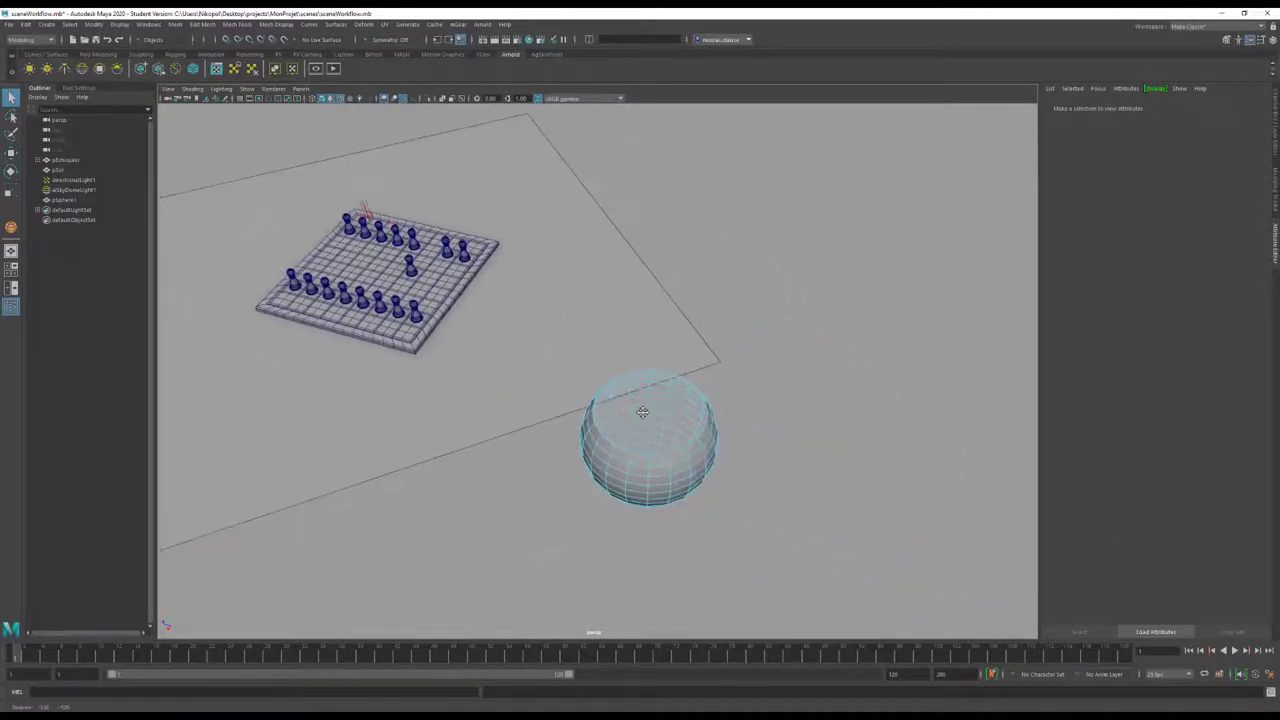
{"action": "left_click", "coordinate": [655, 432]}
{"action": "left_click", "coordinate": [773, 437]}
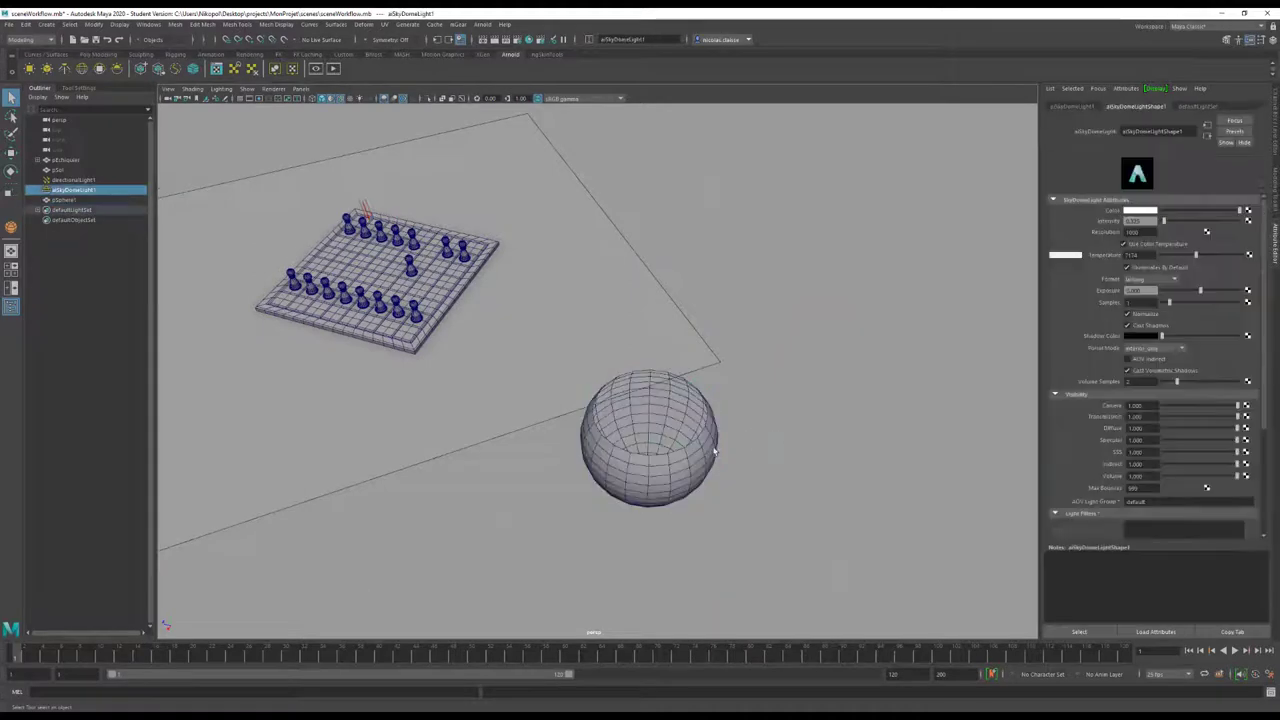
{"action": "left_click", "coordinate": [331, 100]}
{"action": "left_click_drag", "start_coordinate": [623, 473], "coordinate": [622, 455], "text": "alt"}
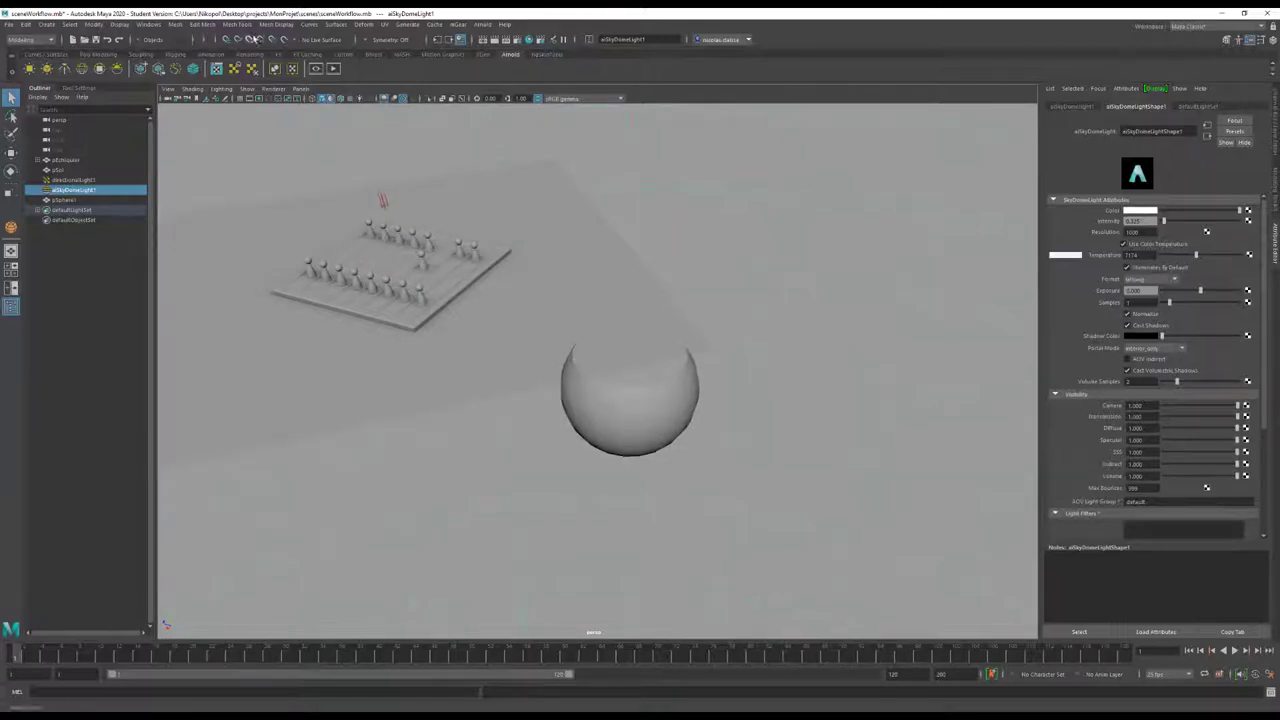
{"action": "left_click", "coordinate": [192, 88]}
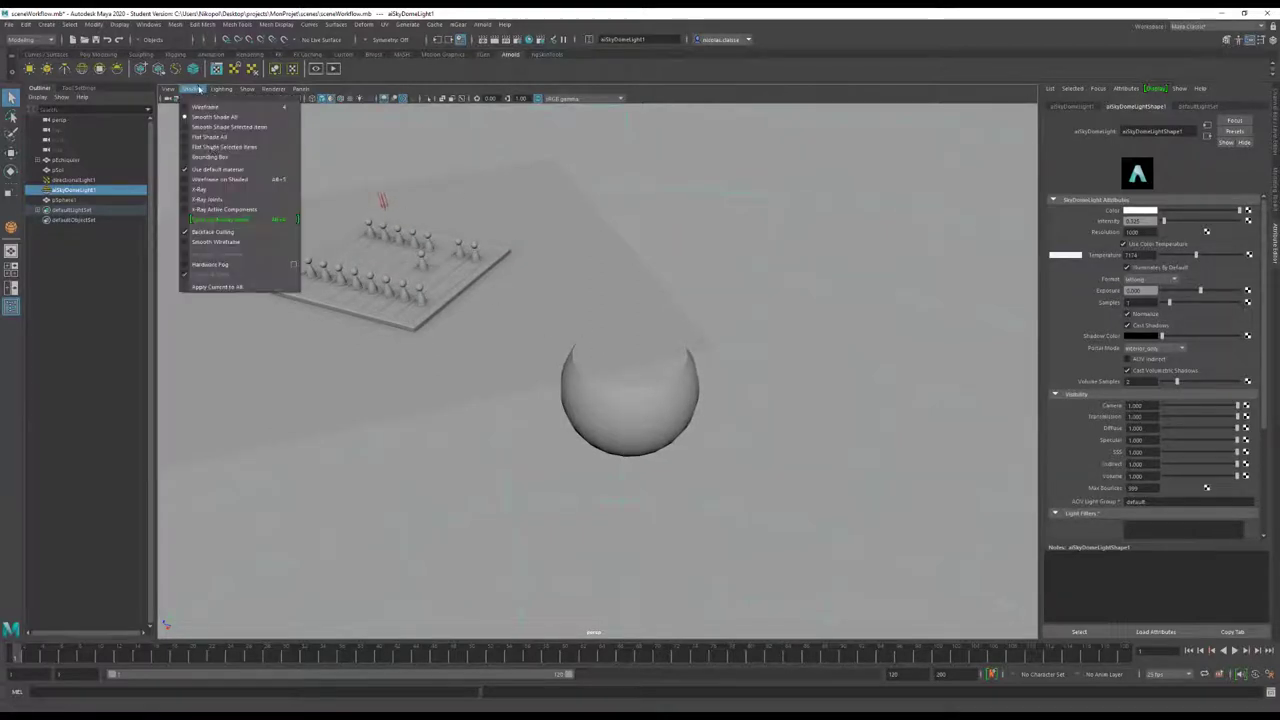
{"action": "left_click", "coordinate": [220, 232]}
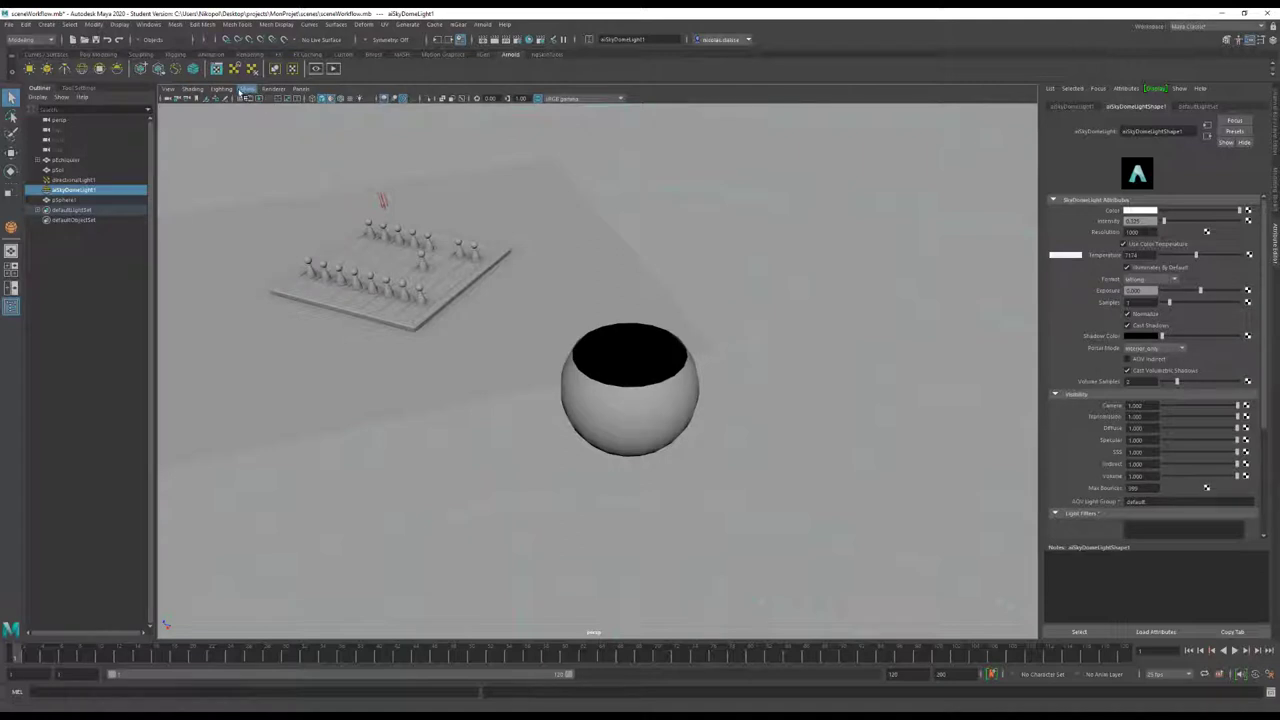
Try two-sided lighting on then off, and tear off the Lighting menu
{"action": "left_click", "coordinate": [221, 89]}
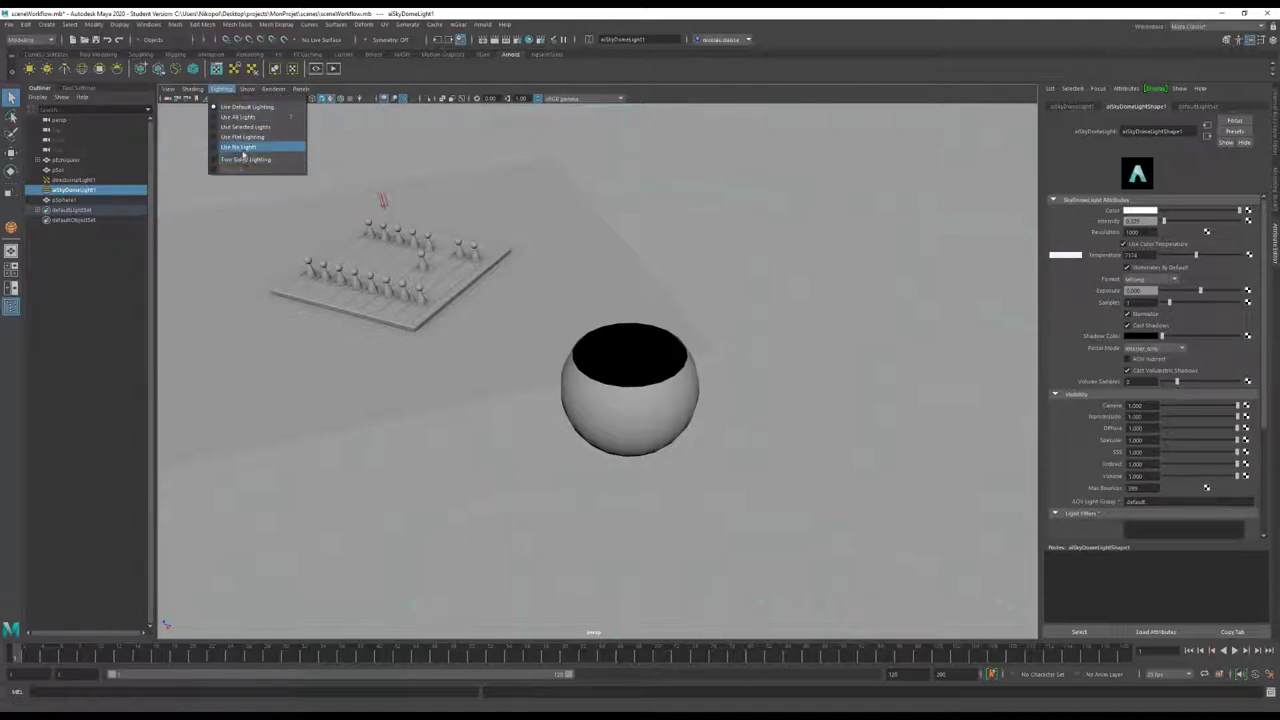
{"action": "left_click", "coordinate": [243, 160]}
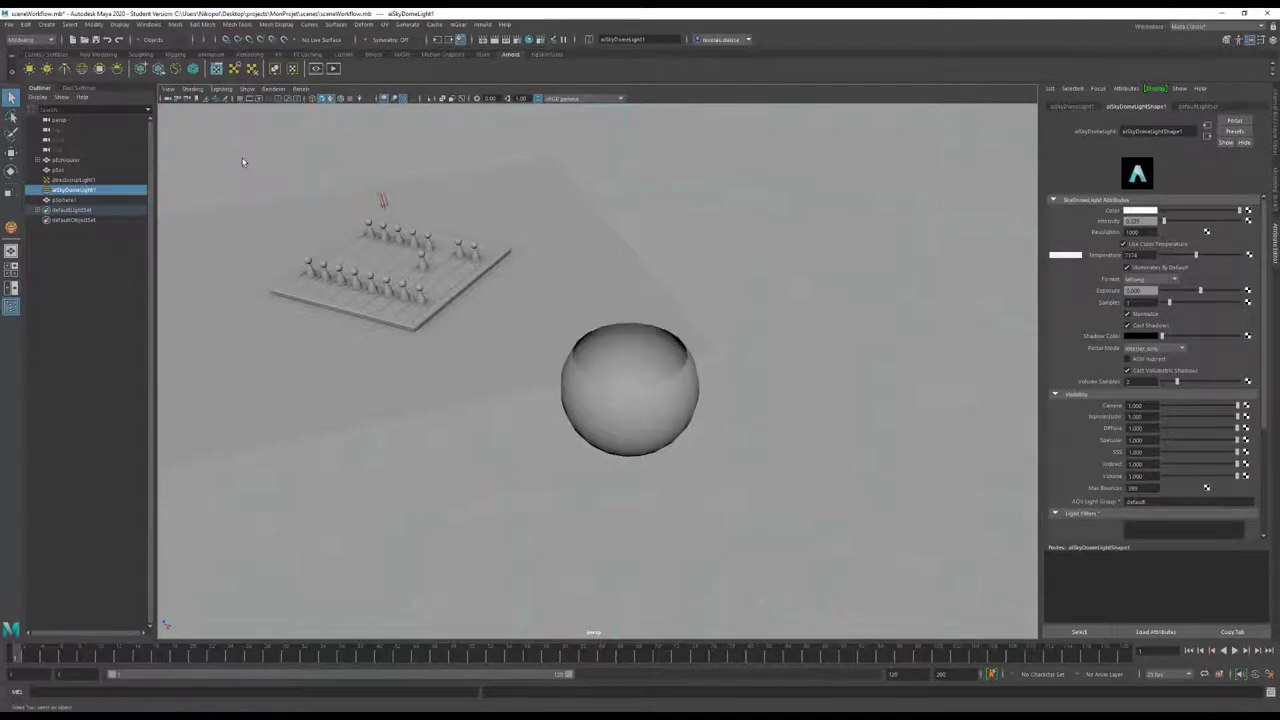
{"action": "left_click_drag", "start_coordinate": [465, 306], "coordinate": [428, 253], "text": "alt"}
{"action": "key", "text": "a"}
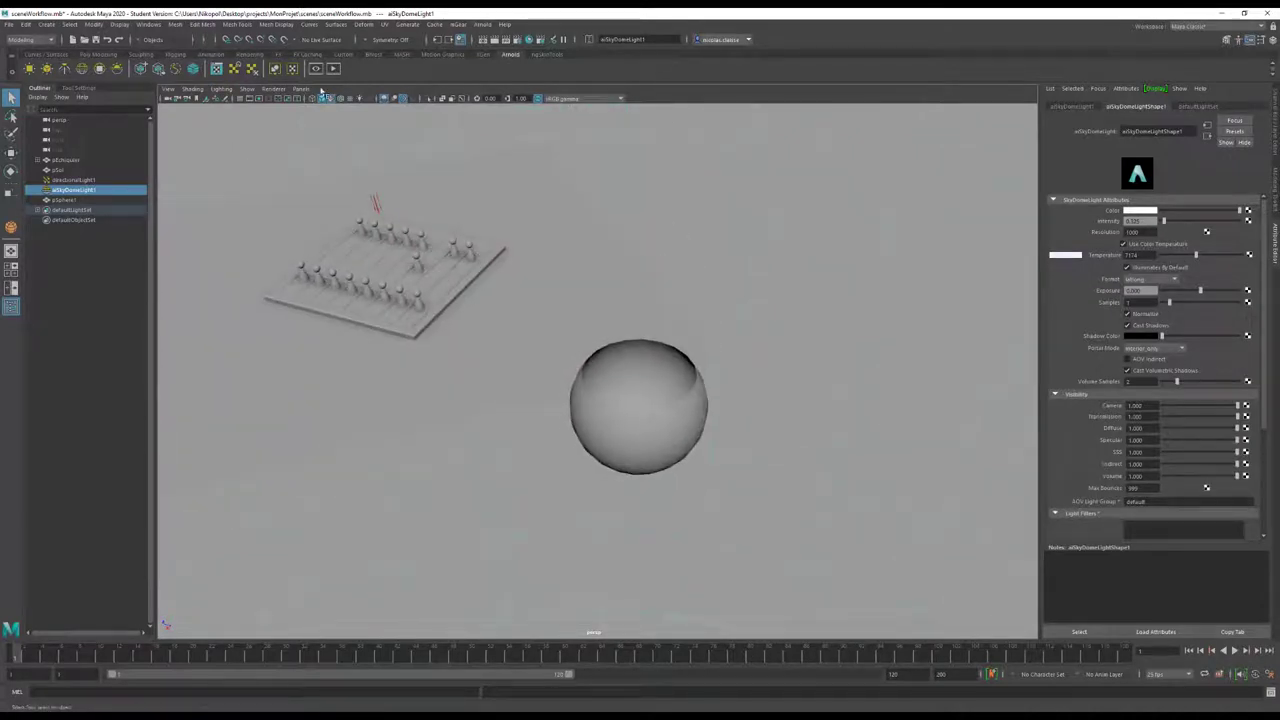
{"action": "left_click", "coordinate": [221, 89]}
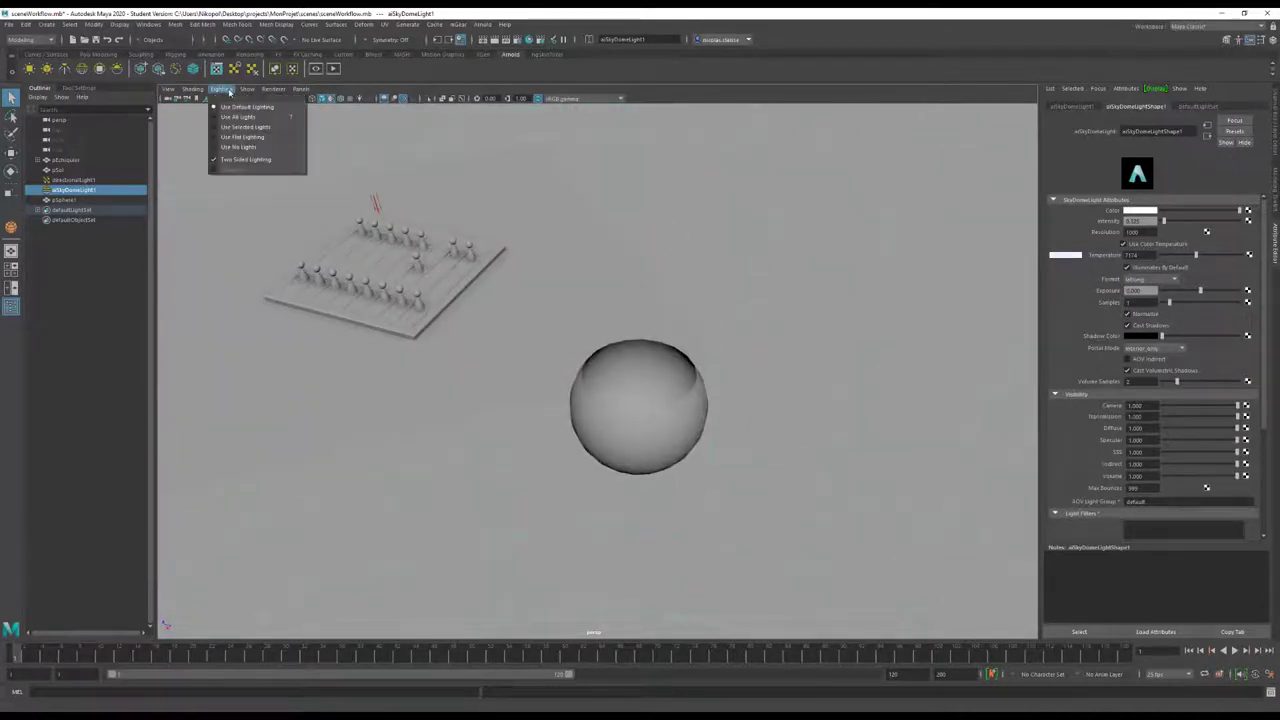
{"action": "left_click", "coordinate": [245, 160]}
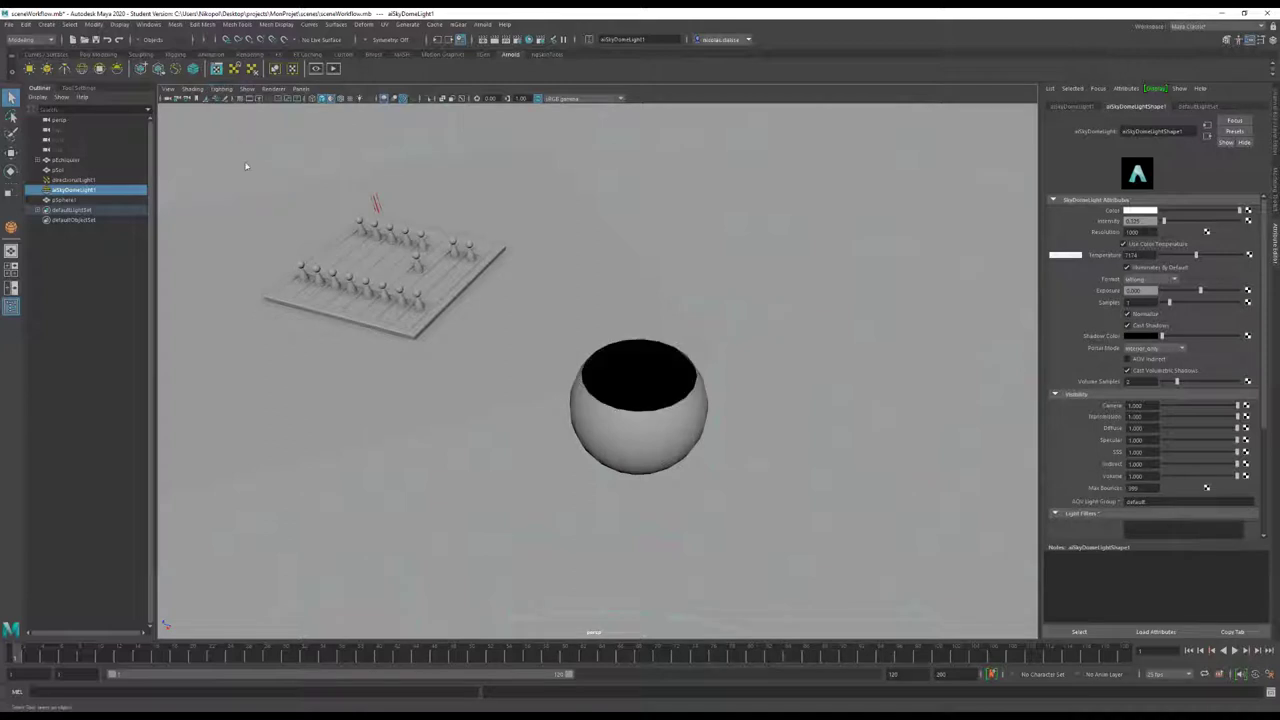
{"action": "left_click", "coordinate": [231, 90]}
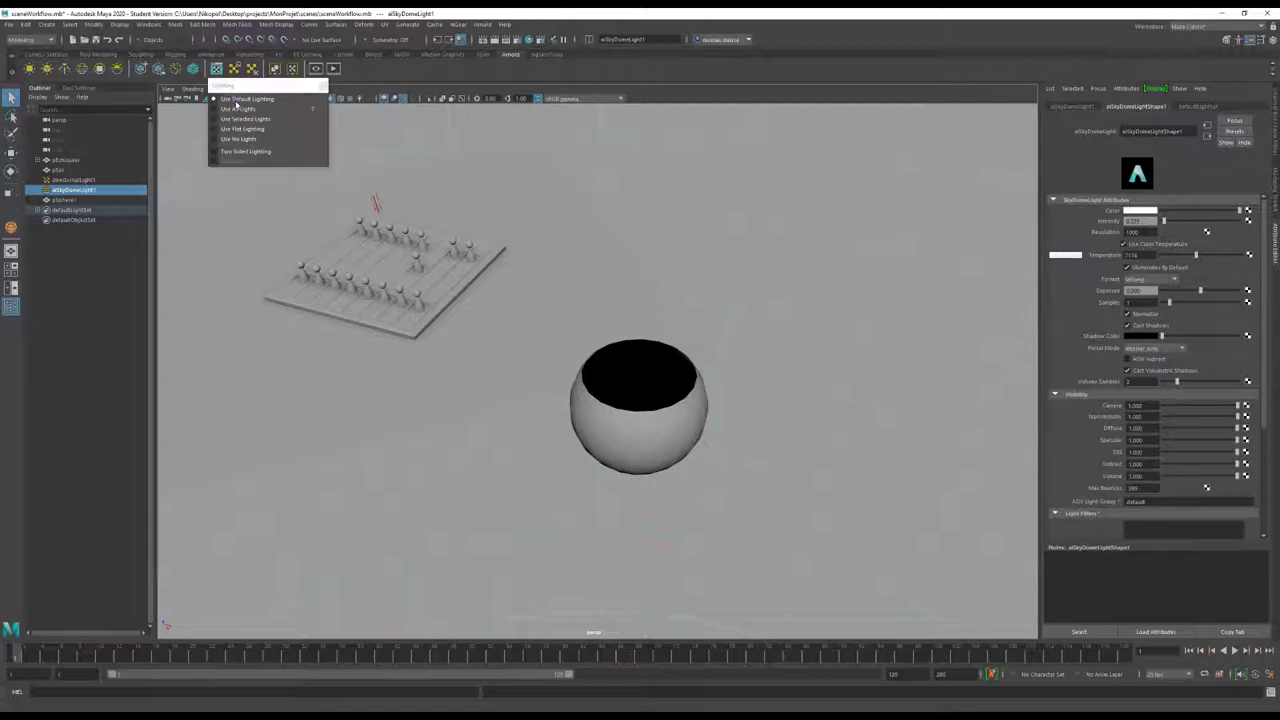
{"action": "left_click", "coordinate": [243, 87]}
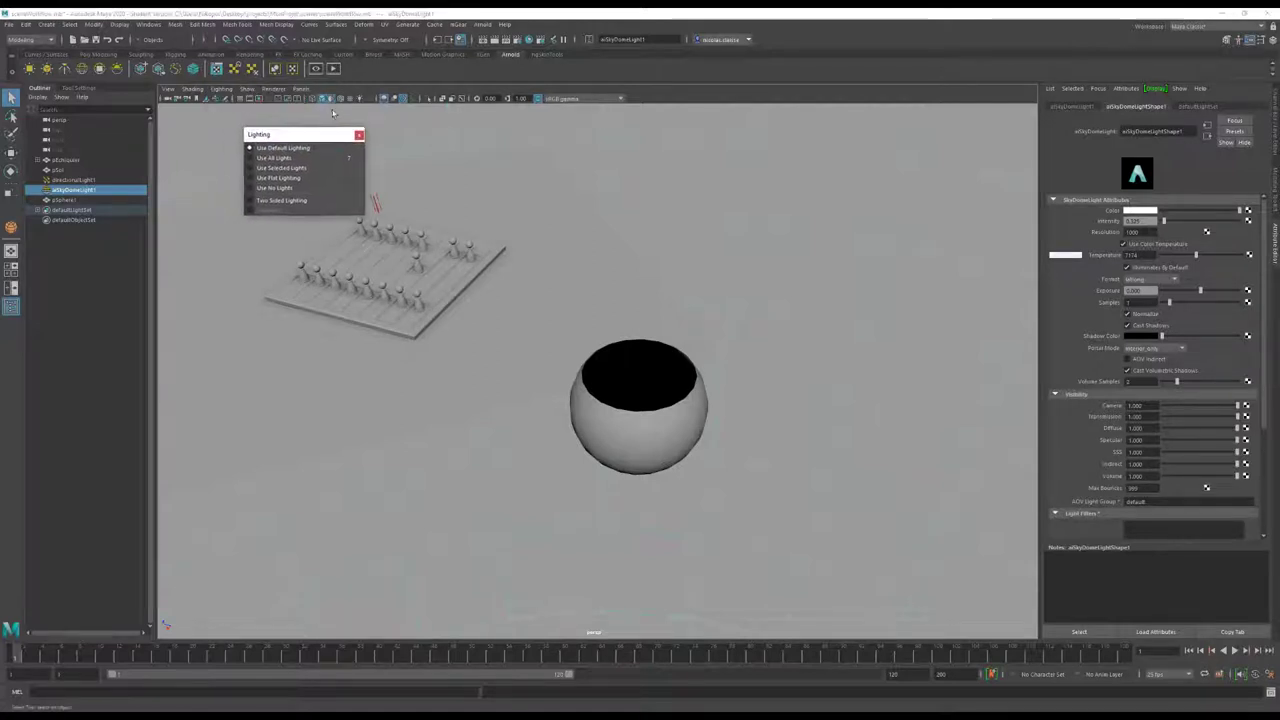
Compare all, selected, directional, sky dome and flat lighting modes in the viewport
{"action": "left_click", "coordinate": [360, 99]}
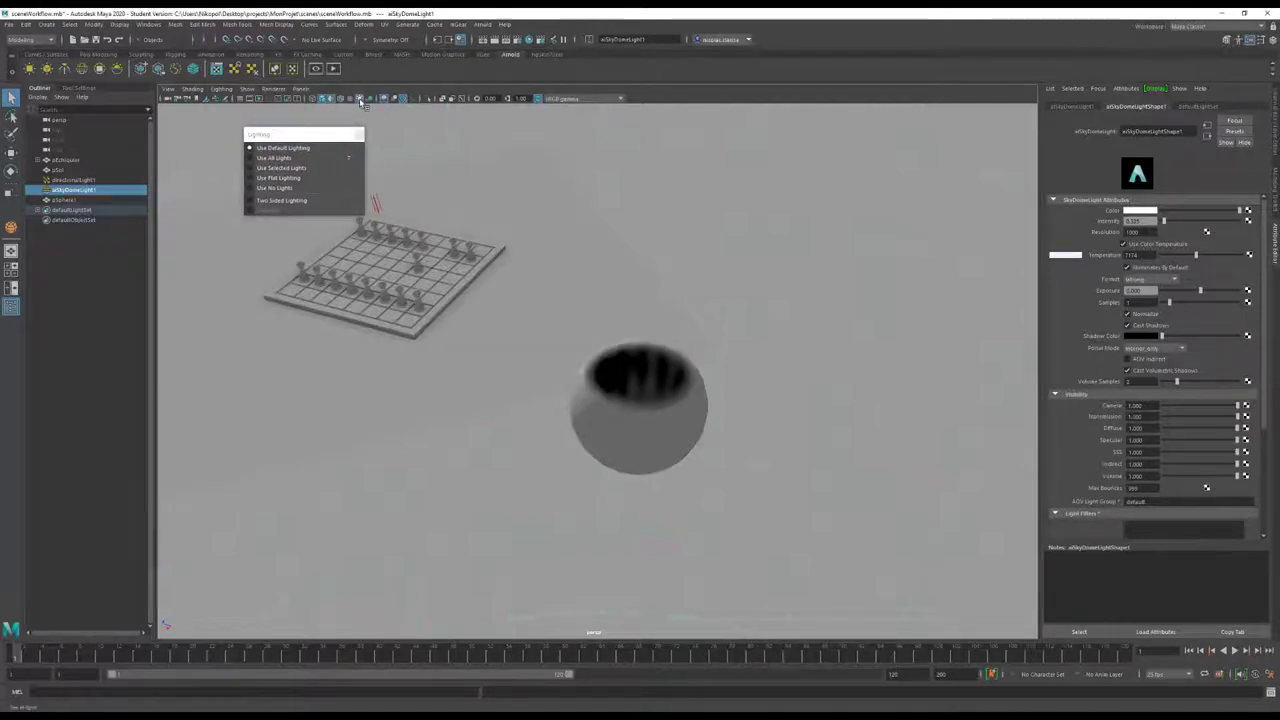
{"action": "left_click", "coordinate": [360, 100]}
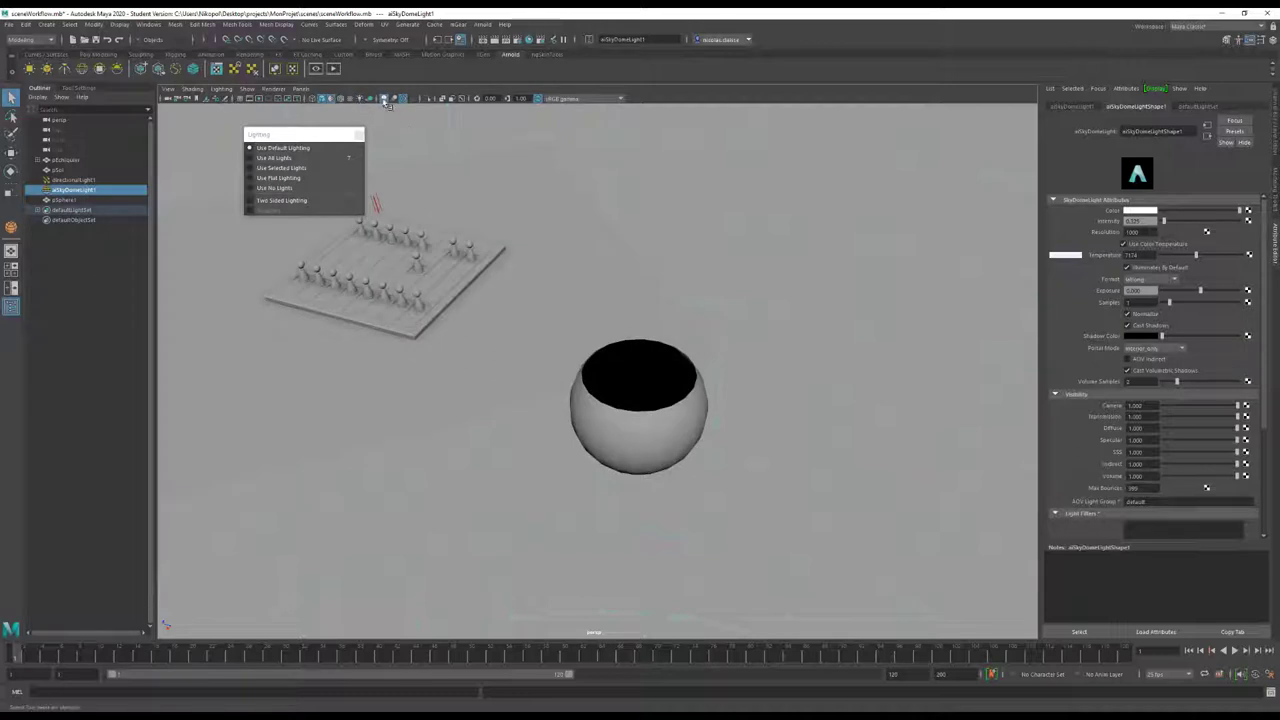
{"action": "left_click", "coordinate": [384, 101]}
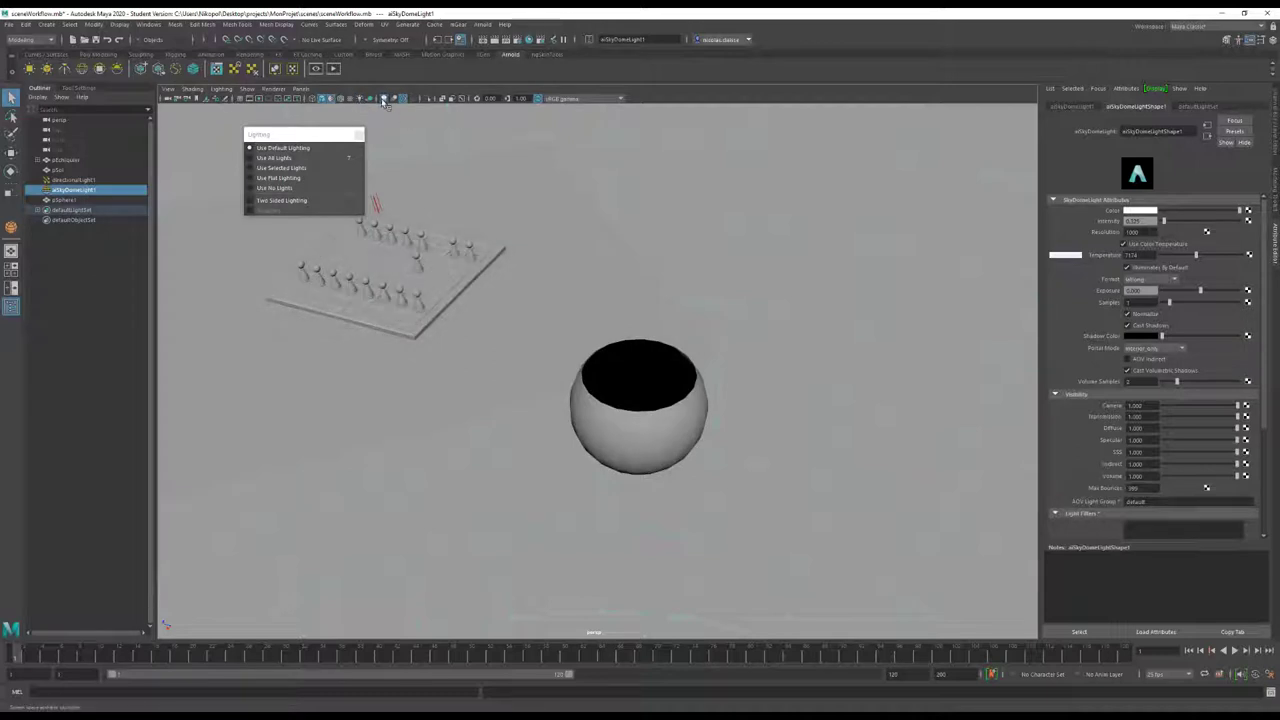
{"action": "left_click", "coordinate": [303, 157]}
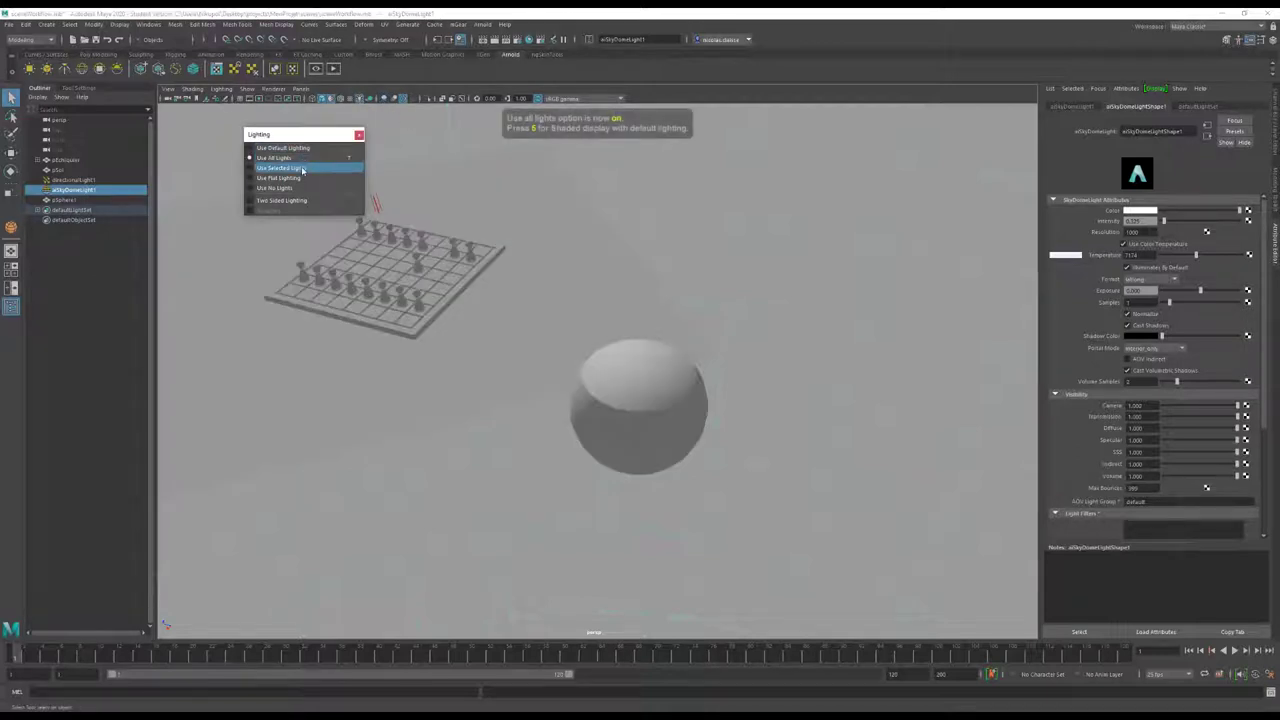
{"action": "left_click", "coordinate": [303, 168]}
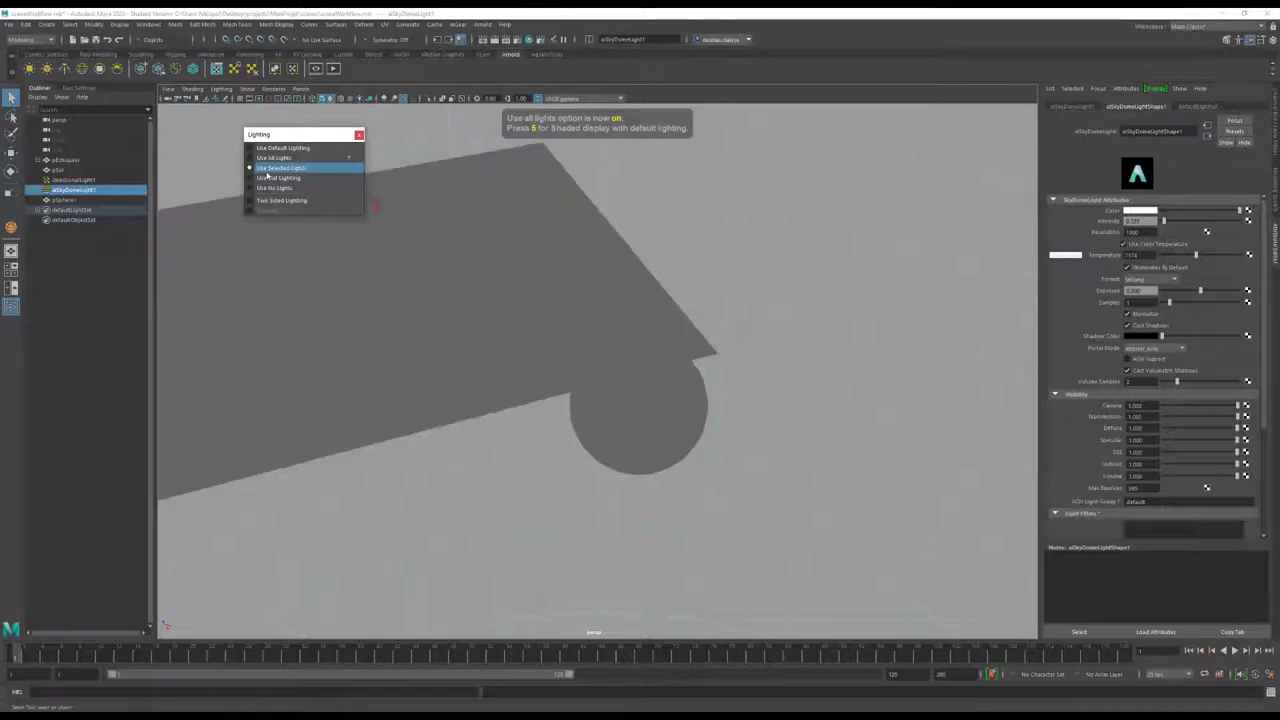
{"action": "left_click", "coordinate": [109, 180]}
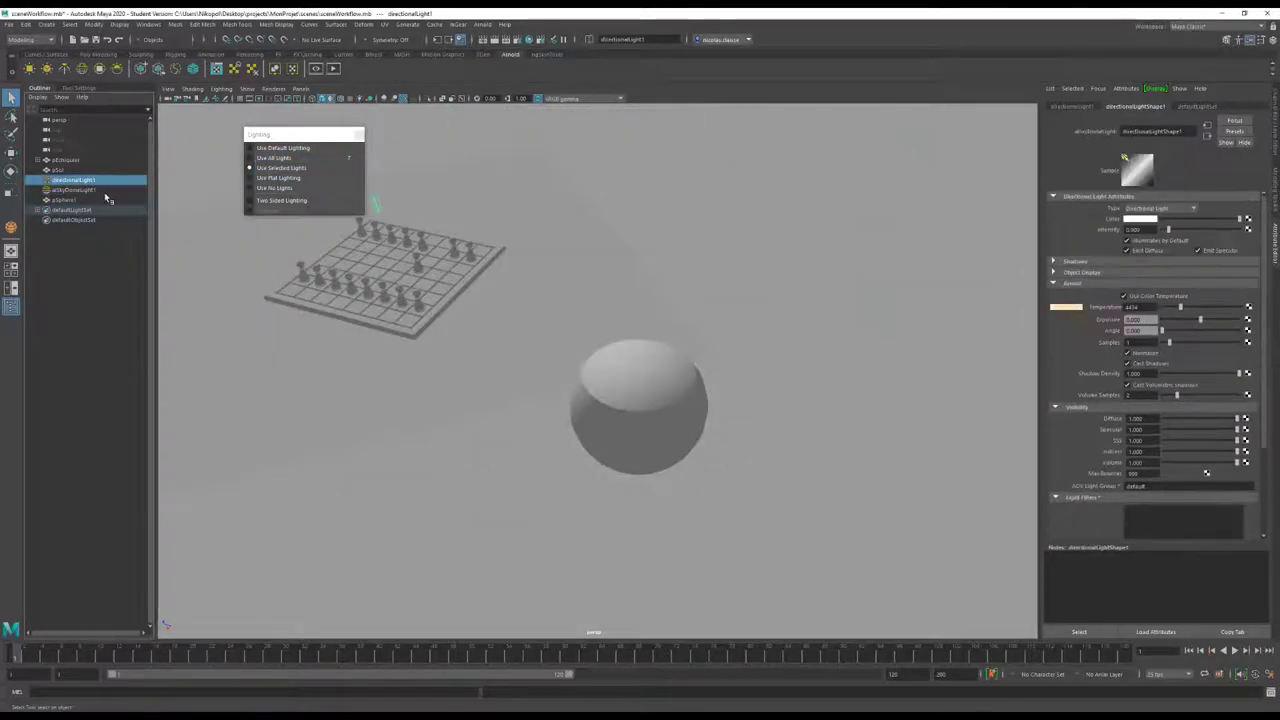
{"action": "left_click", "coordinate": [108, 190]}
{"action": "left_click", "coordinate": [108, 181]}
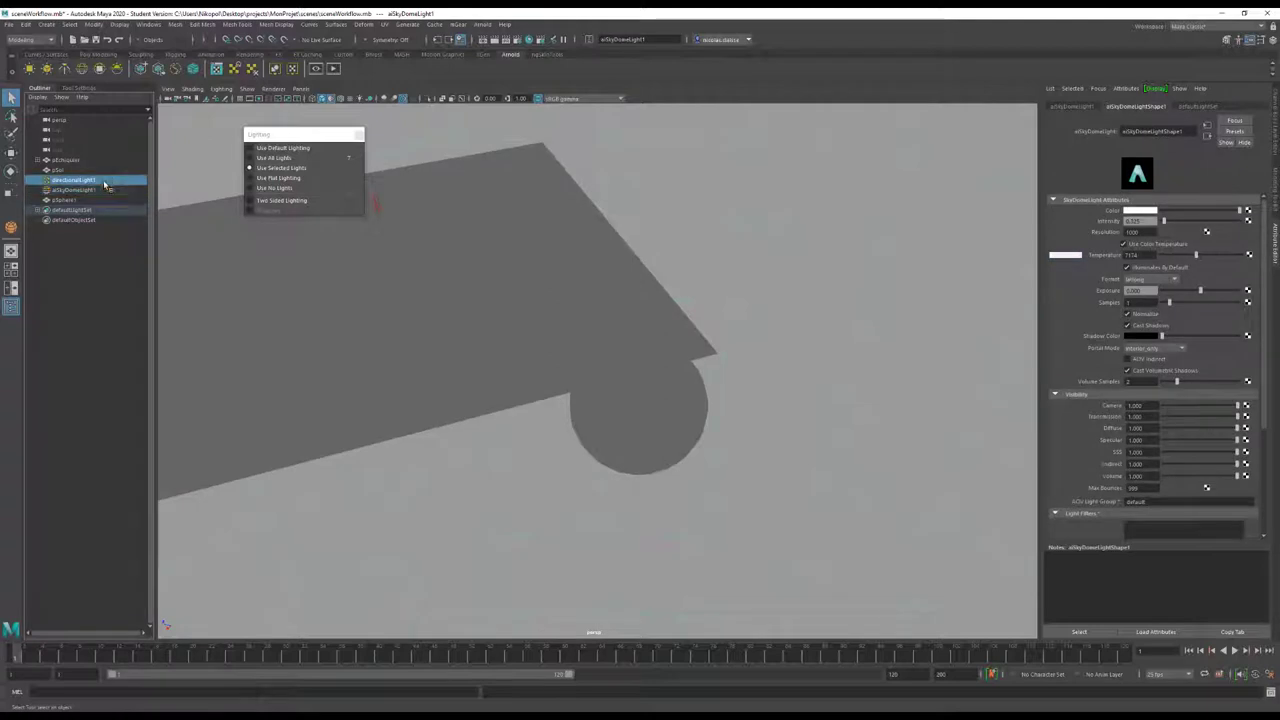
{"action": "left_click", "coordinate": [305, 179]}
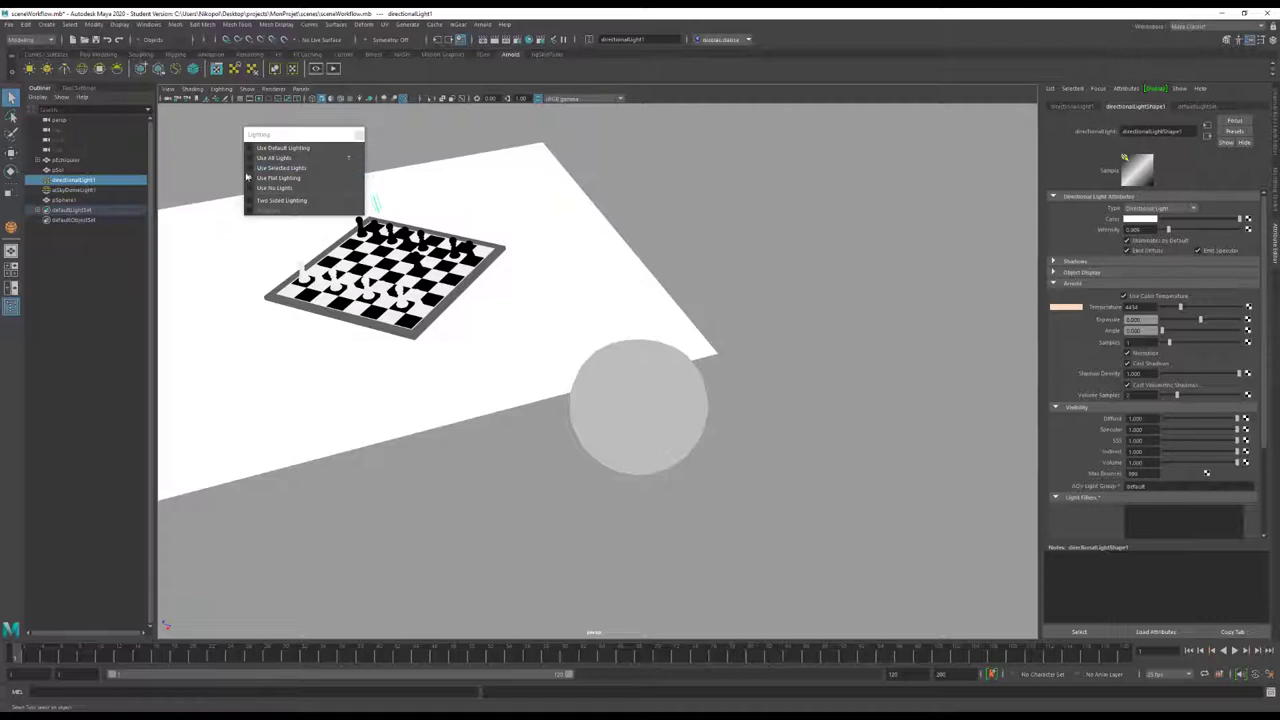
Try no lighting, default and all lights, toggle shadows, then light only selected lights
{"action": "left_click", "coordinate": [285, 189]}
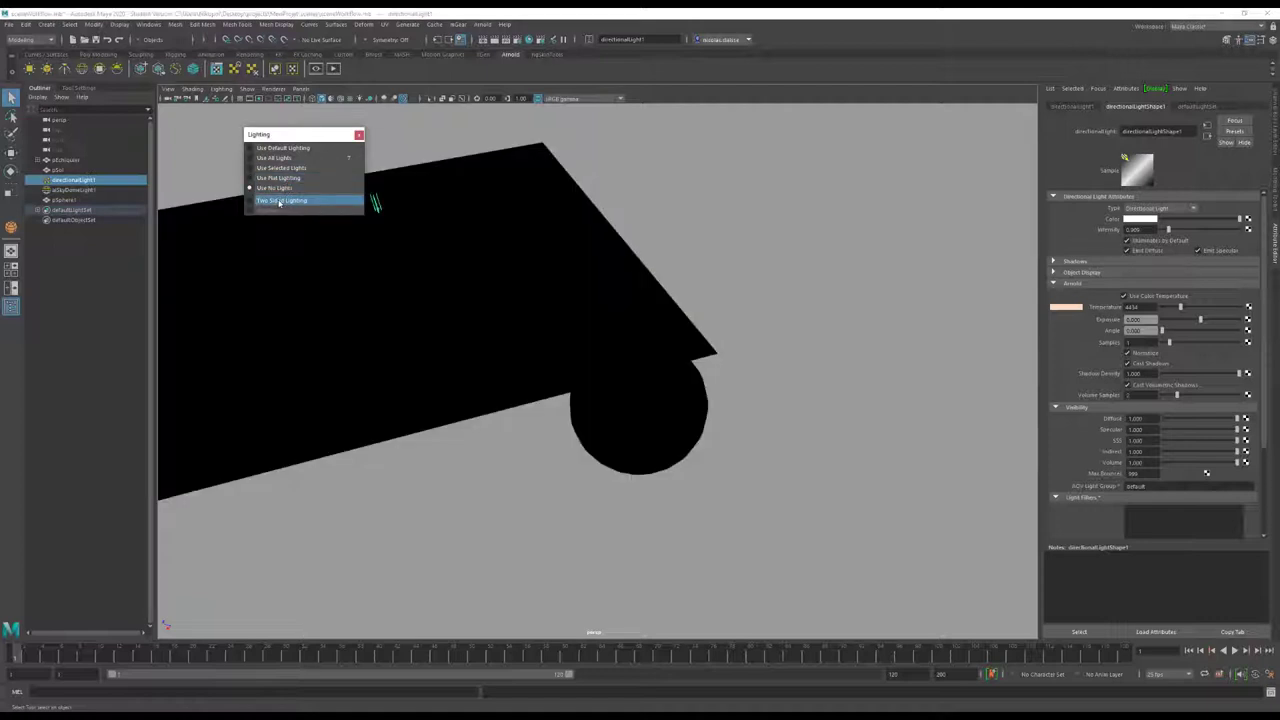
{"action": "left_click", "coordinate": [280, 148]}
{"action": "left_click", "coordinate": [282, 160]}
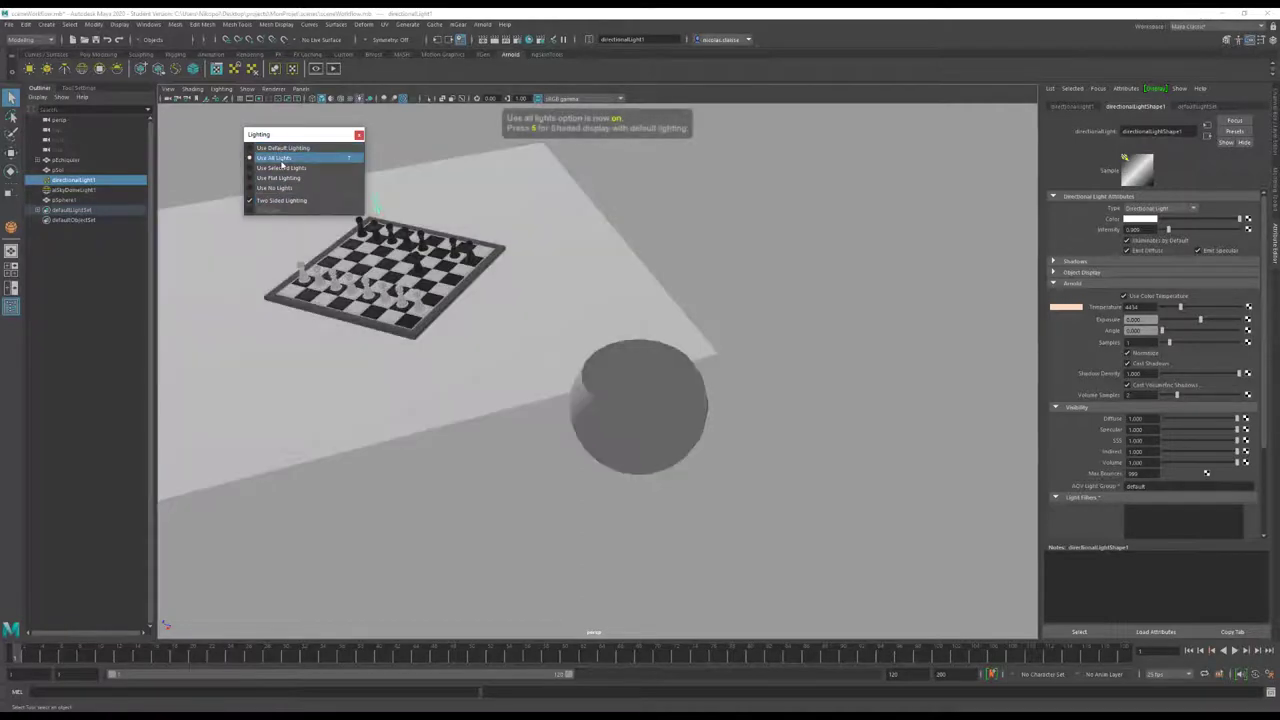
{"action": "left_click", "coordinate": [289, 148]}
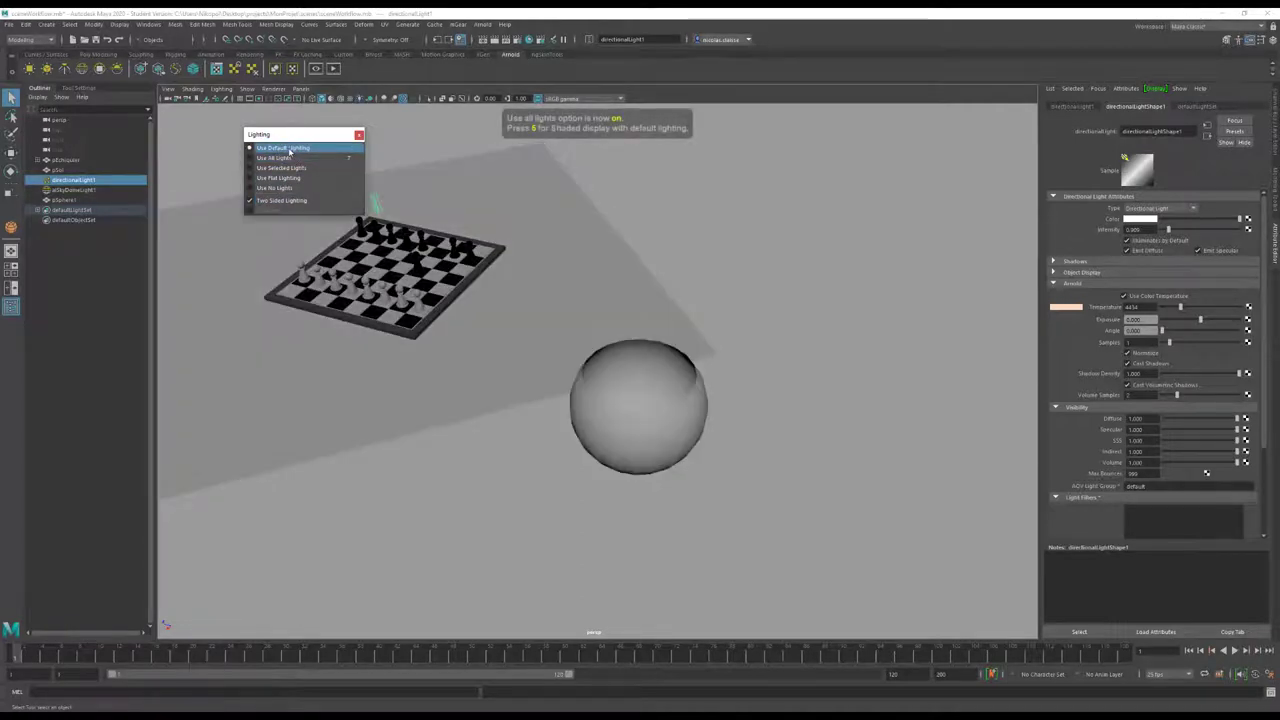
{"action": "left_click", "coordinate": [360, 99]}
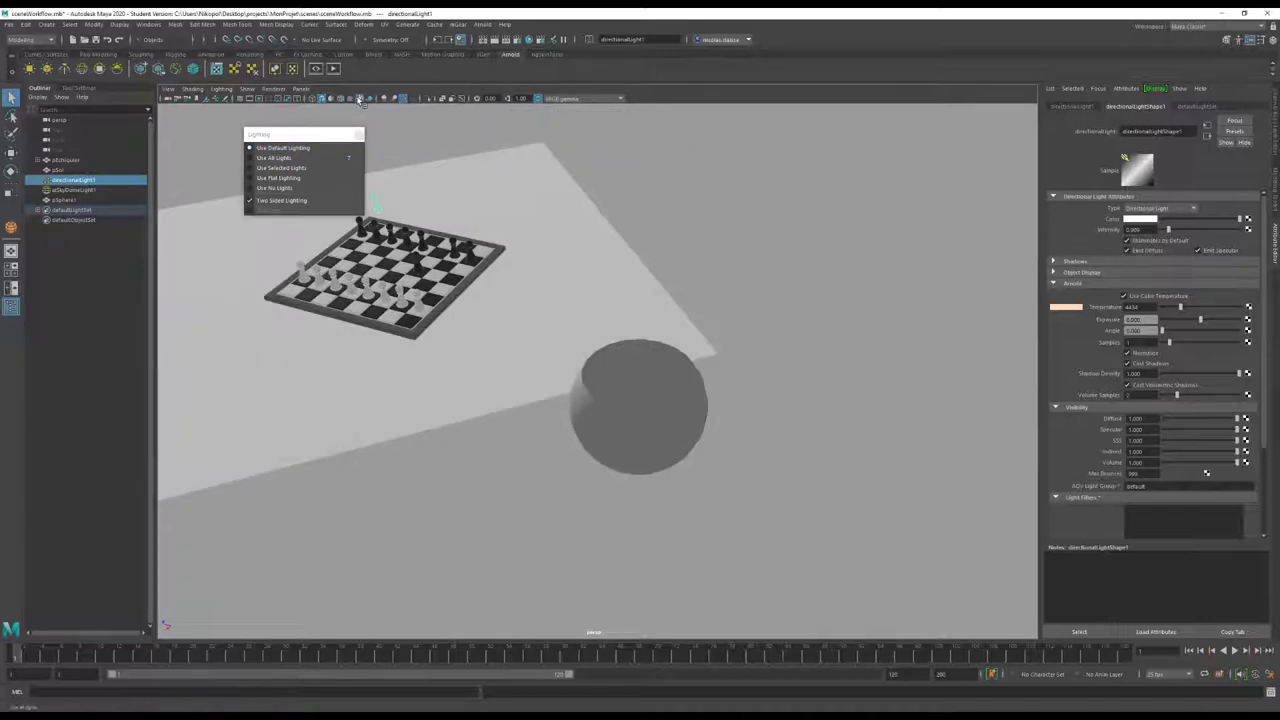
{"action": "left_click", "coordinate": [360, 99]}
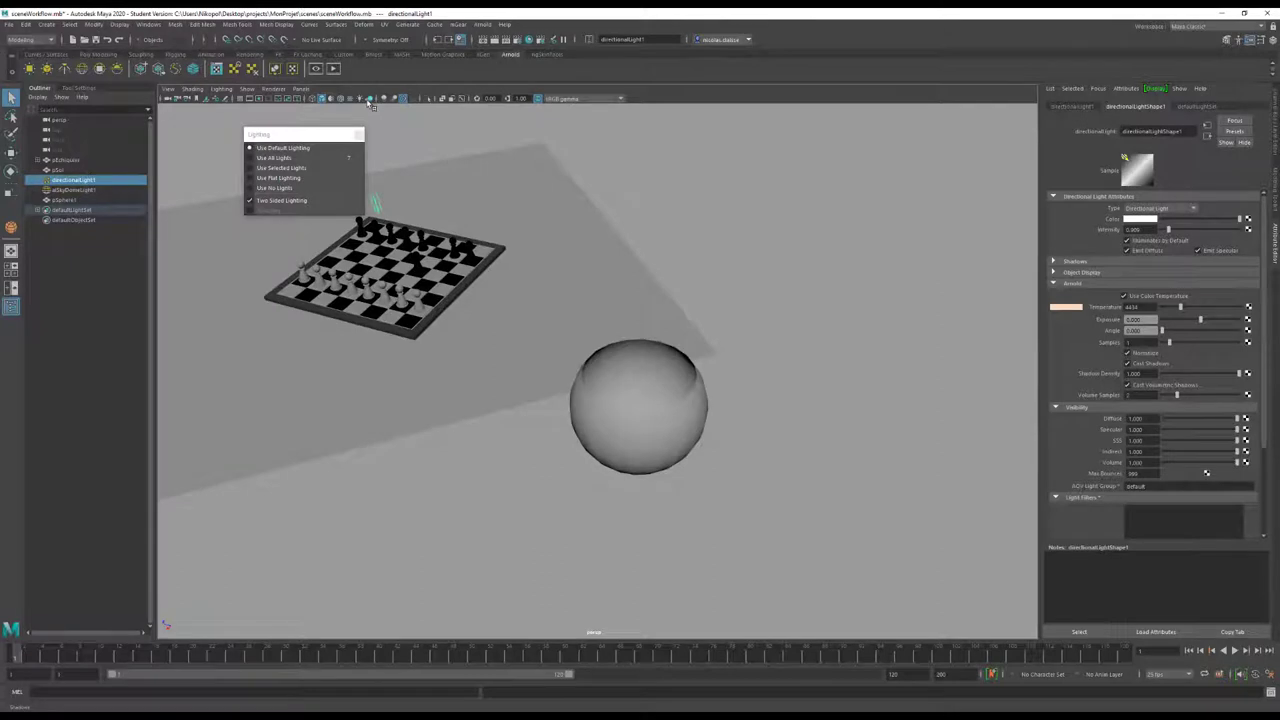
{"action": "left_click", "coordinate": [370, 99]}
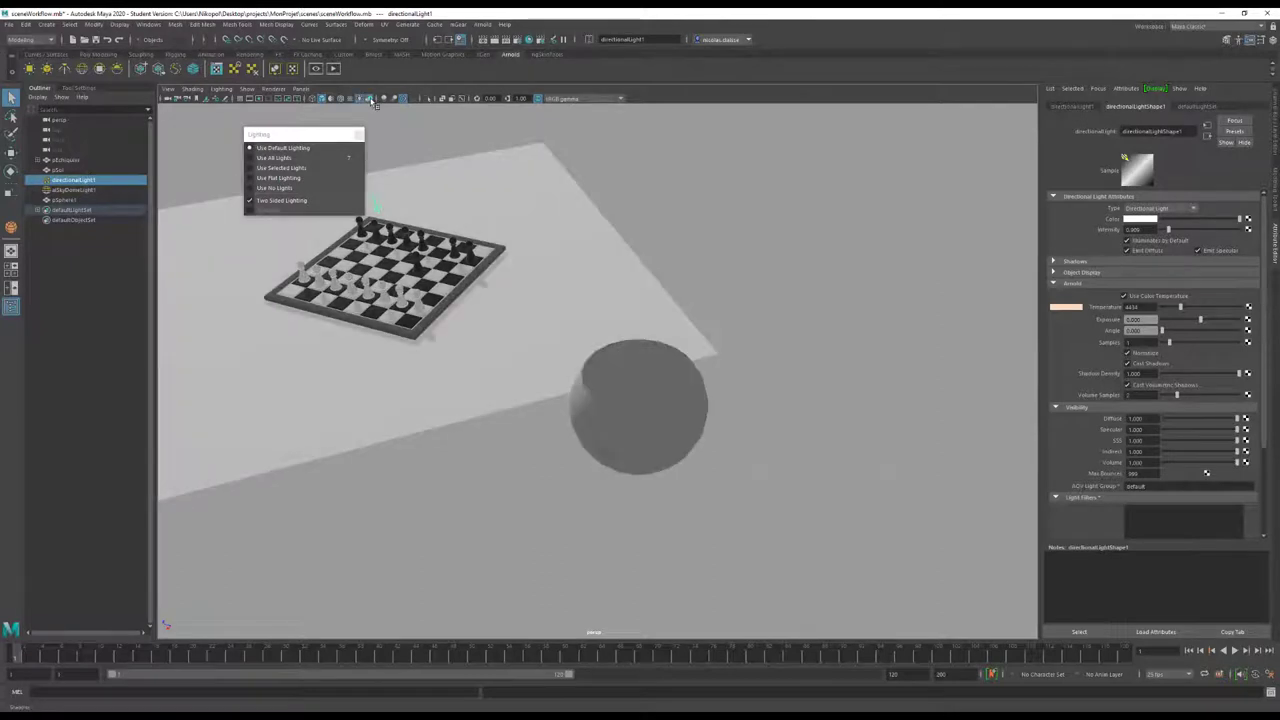
{"action": "left_click", "coordinate": [296, 169]}
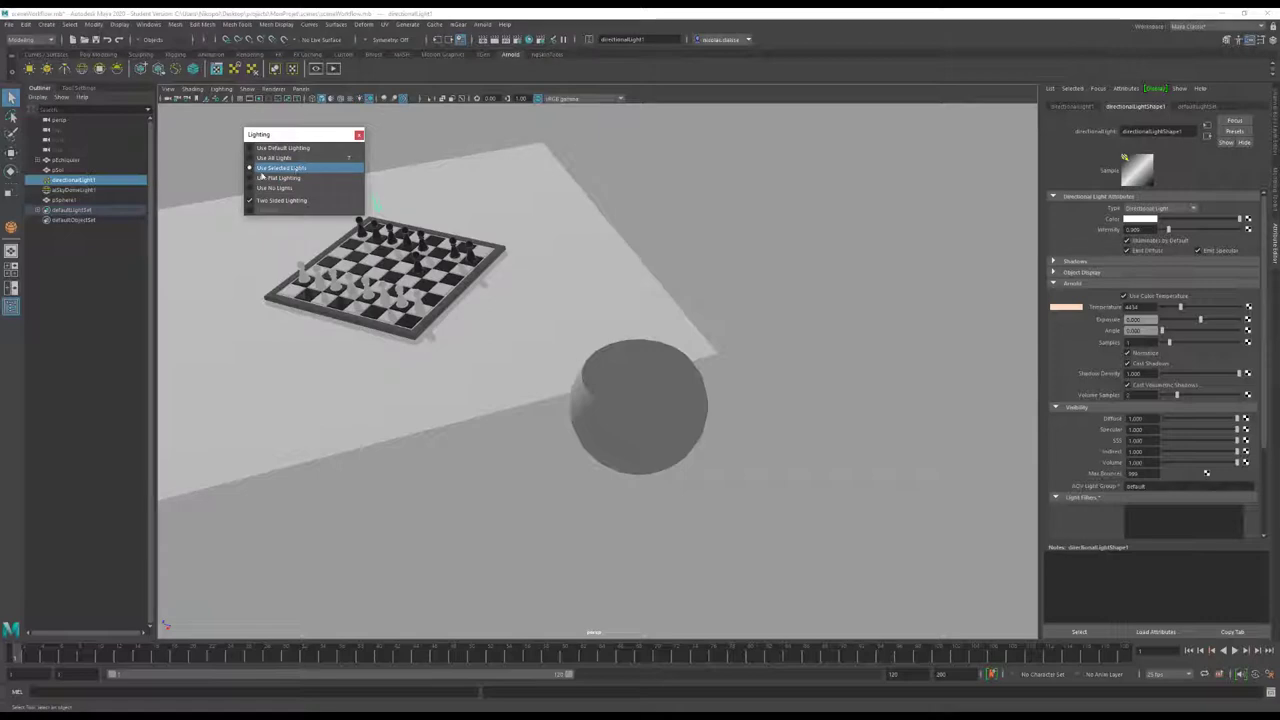
Close the floating Lighting window and select the sphere
{"action": "left_click", "coordinate": [370, 111]}
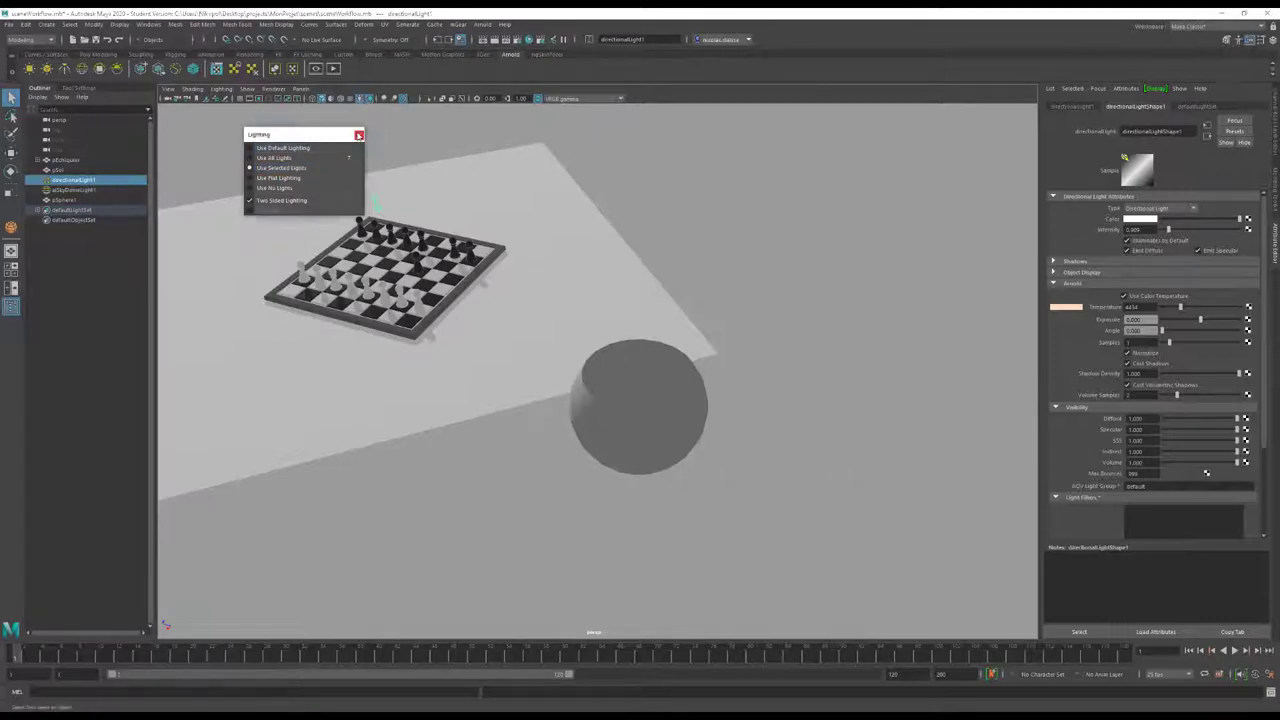
{"action": "left_click", "coordinate": [358, 134]}
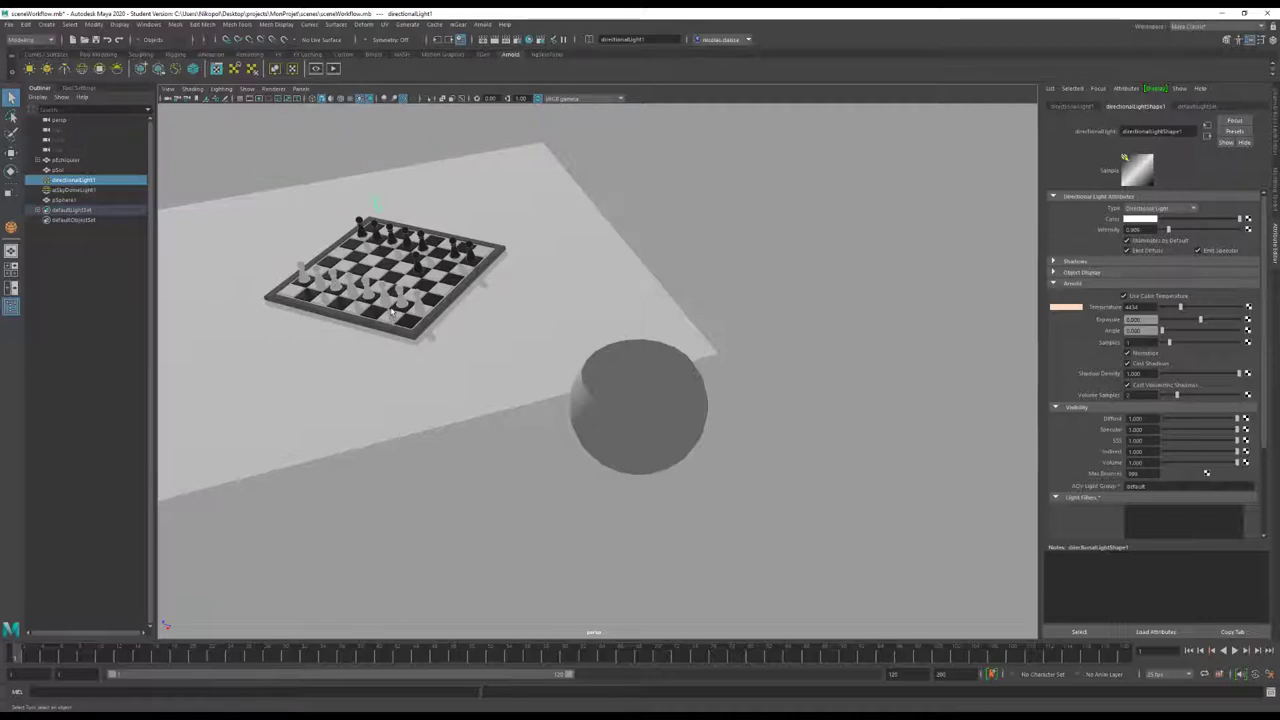
{"action": "mouse_move", "coordinate": [390, 318]}
{"action": "left_mouse_down", "text": "alt"}
{"action": "mouse_move", "coordinate": [555, 340]}
{"action": "mouse_move", "coordinate": [757, 468]}
{"action": "left_mouse_up", "text": "alt"}
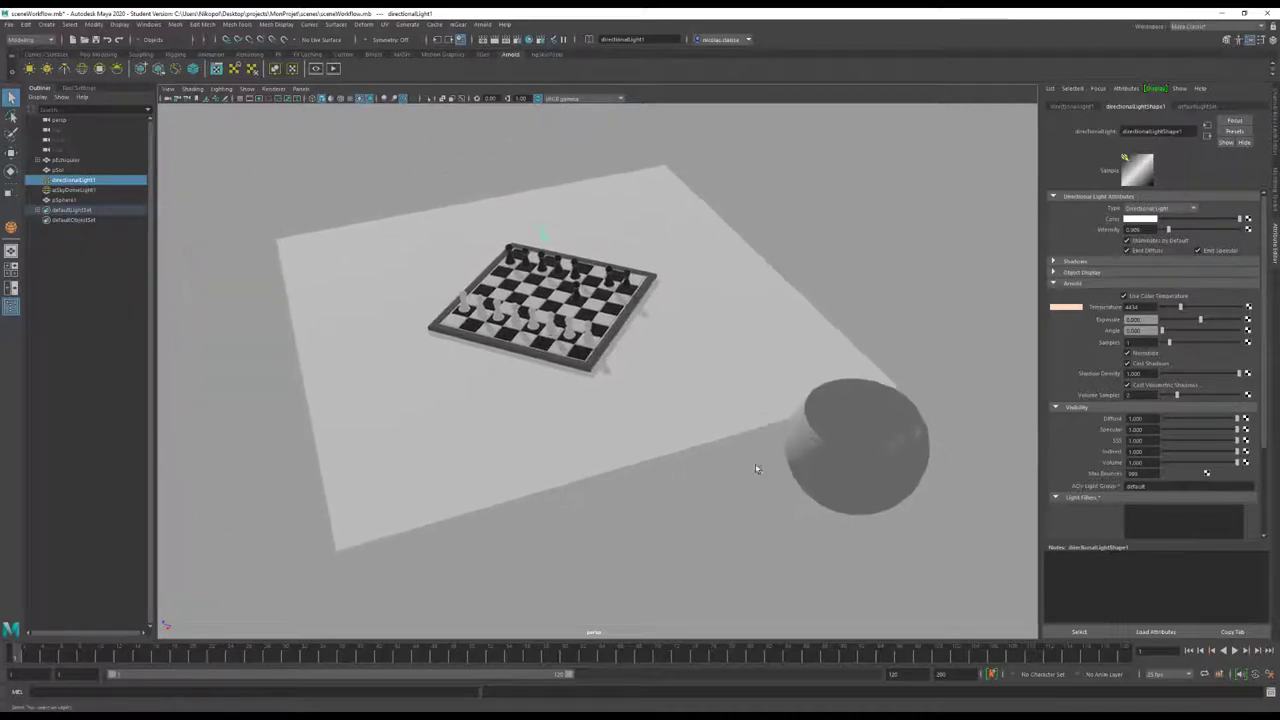
{"action": "left_click", "coordinate": [821, 473]}
Delete the sphere and switch to a two-pane front and perspective layout
{"action": "key", "text": "Delete"}
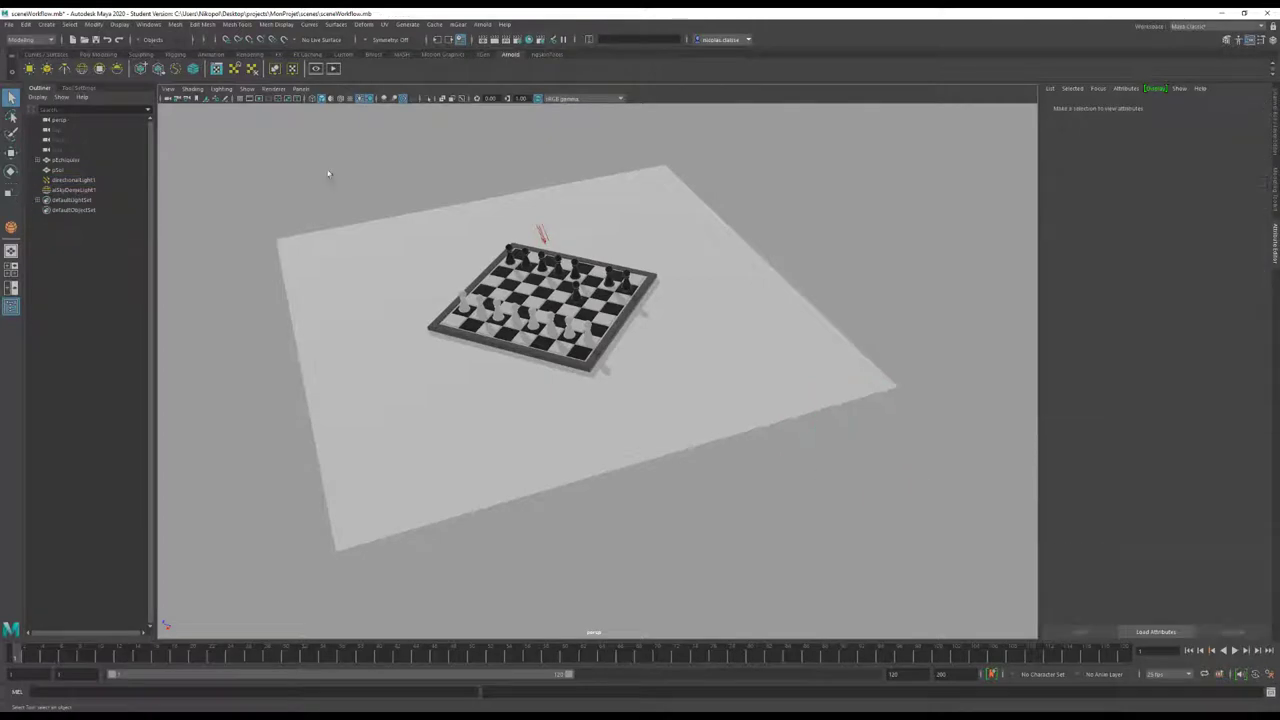
{"action": "left_click", "coordinate": [246, 89]}
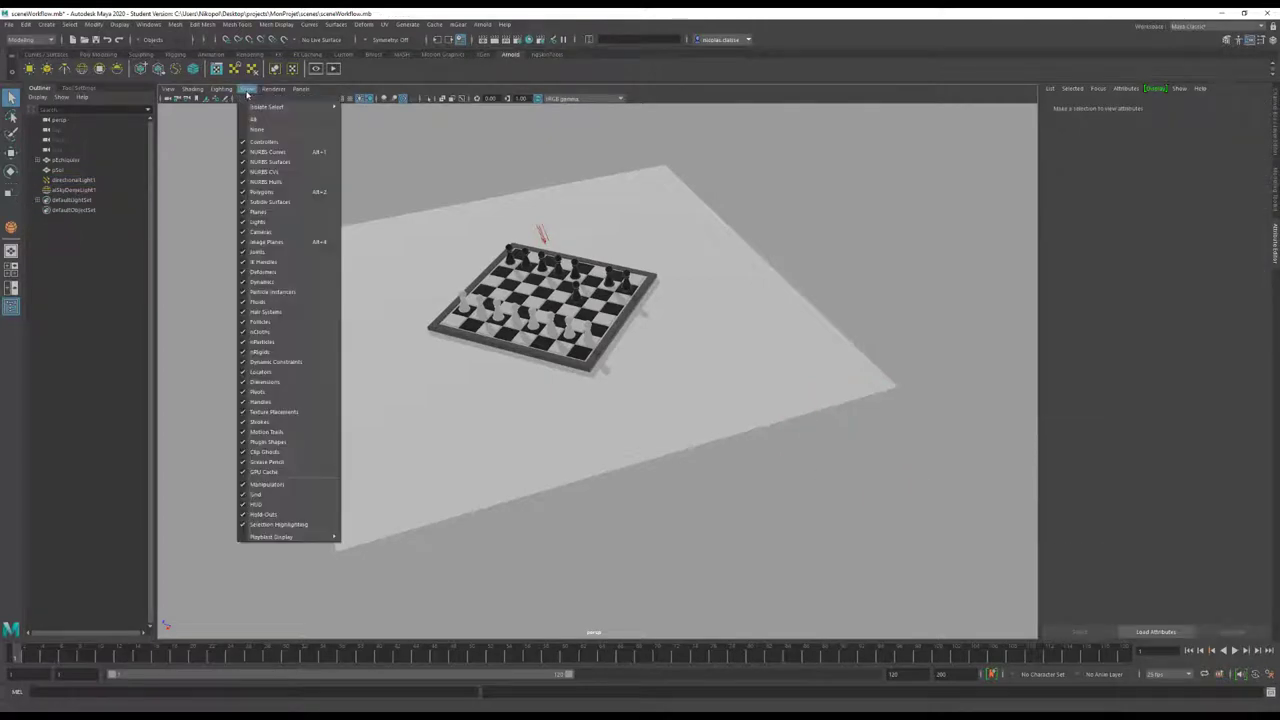
{"action": "left_click", "coordinate": [246, 92]}
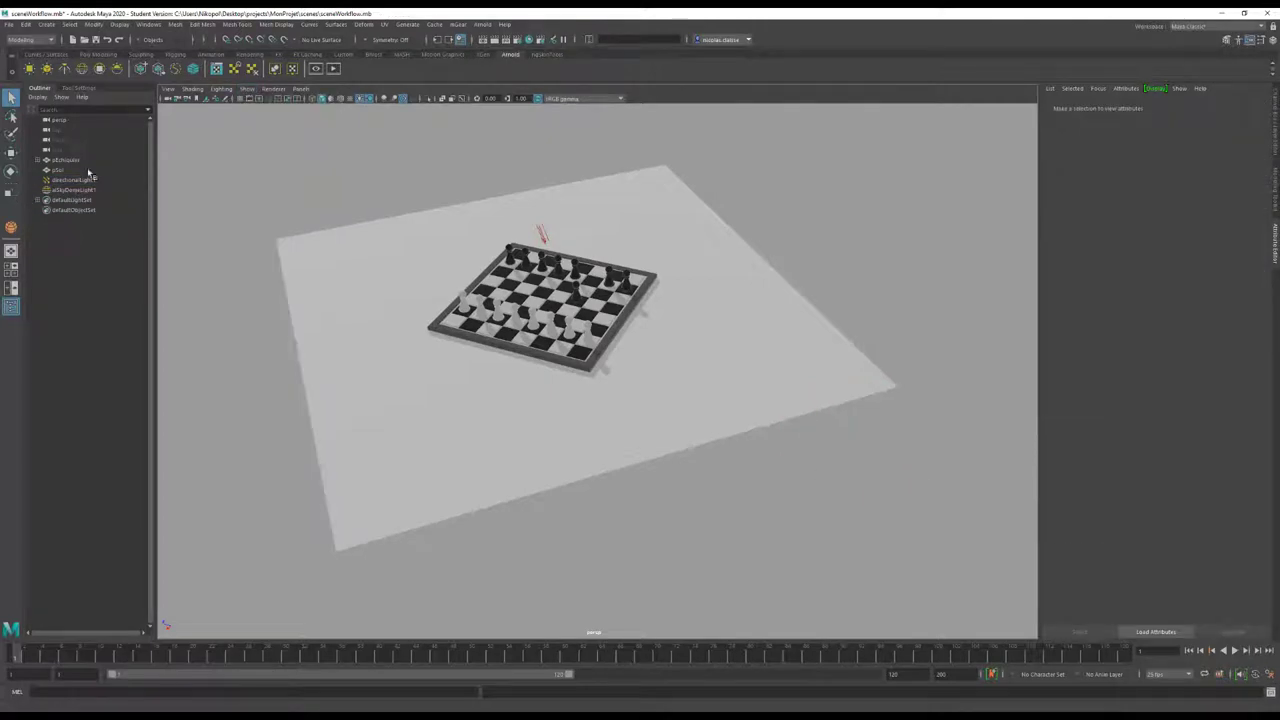
{"action": "left_click", "coordinate": [10, 288]}
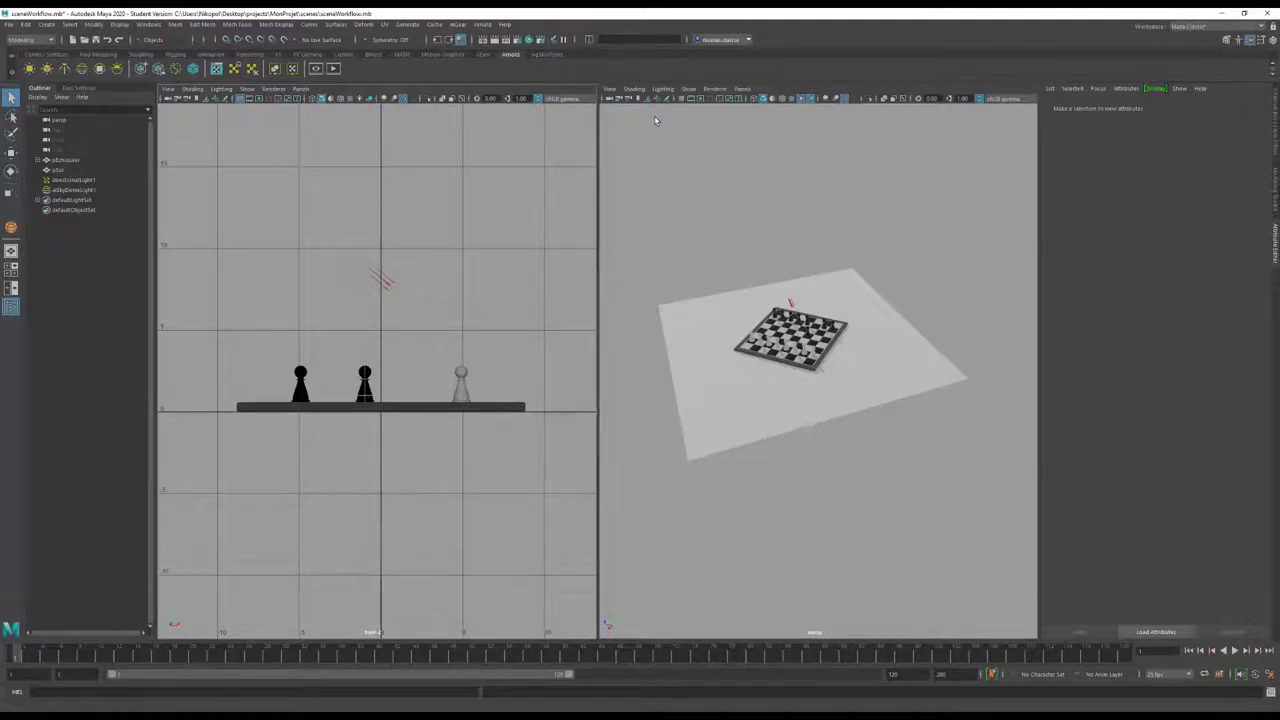
{"action": "scroll", "coordinate": [805, 346], "scroll_direction": "up", "scroll_amount": 3}
{"action": "scroll", "coordinate": [805, 346], "scroll_direction": "up", "scroll_amount": 3}
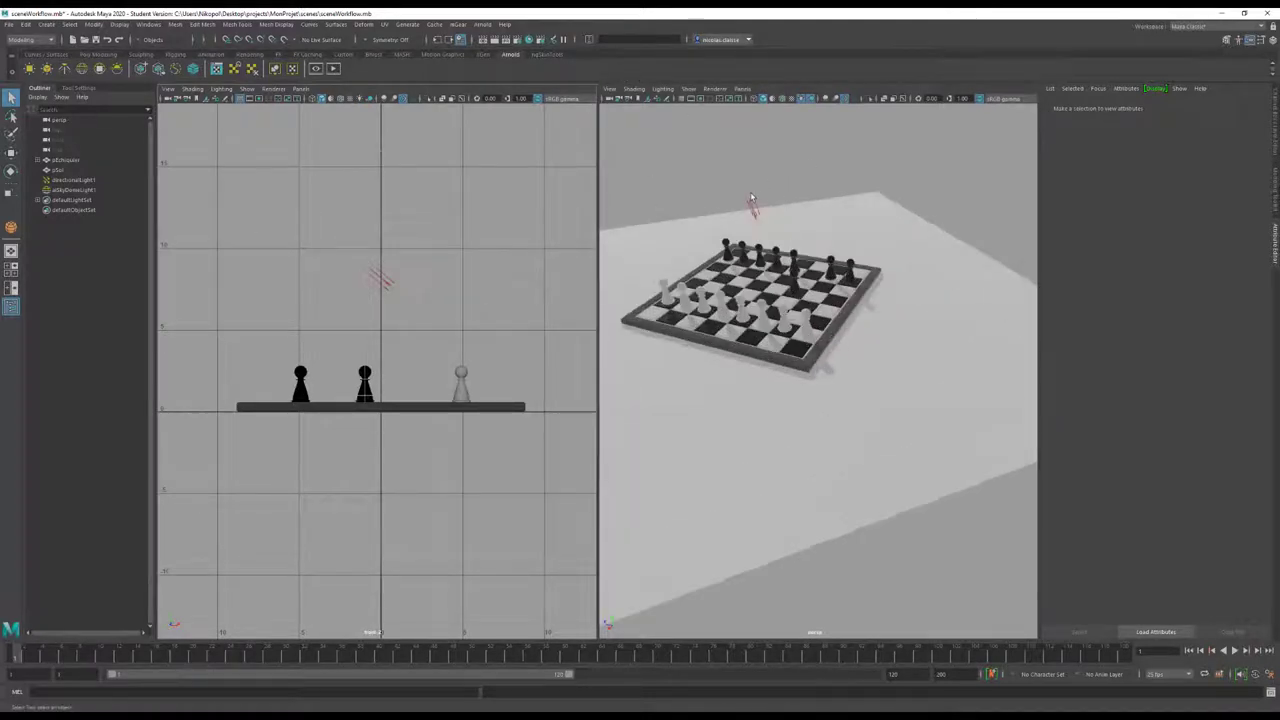
Hide lights in the perspective view, select the directional light, then show lights again
{"action": "left_click", "coordinate": [689, 90]}
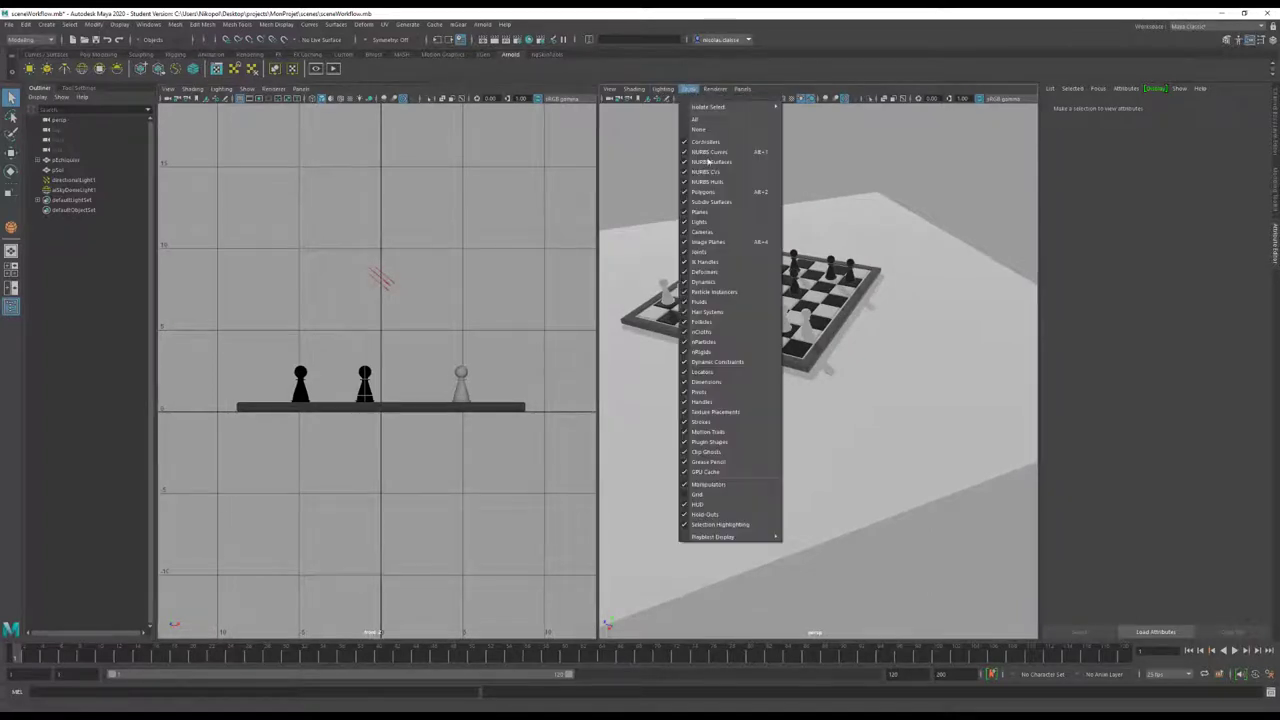
{"action": "left_click", "coordinate": [717, 228]}
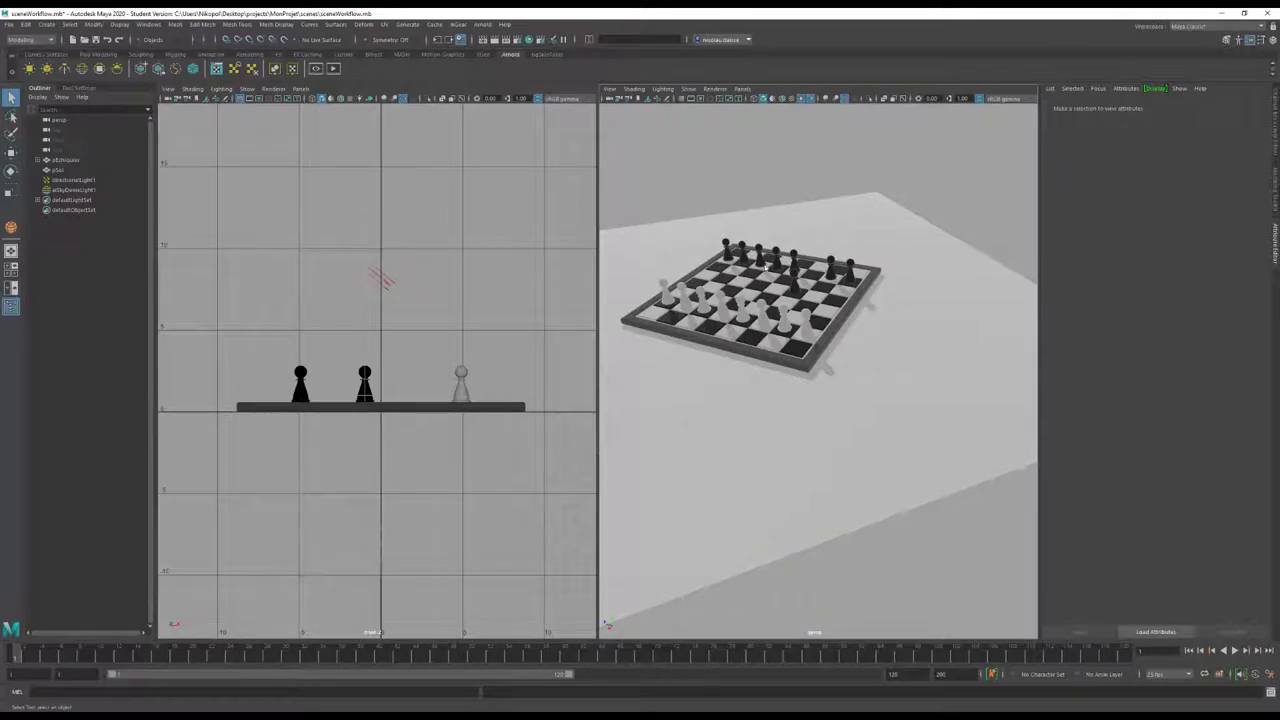
{"action": "left_click", "coordinate": [382, 278]}
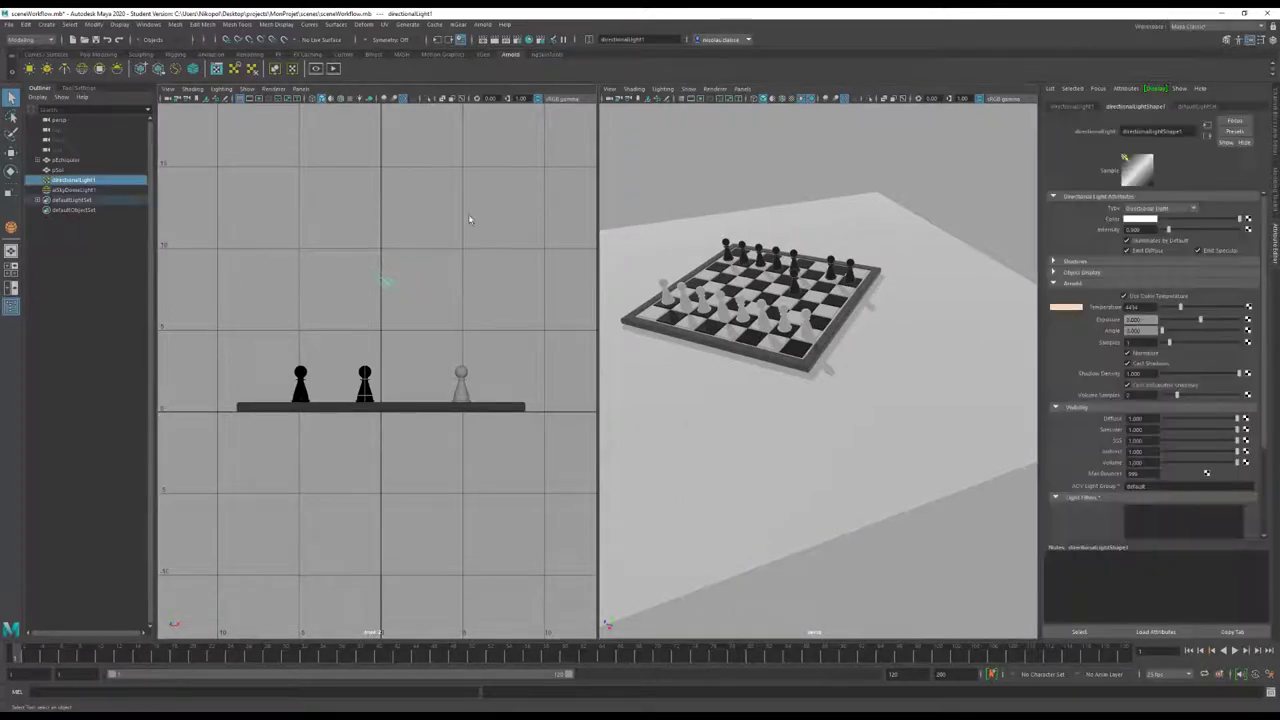
{"action": "left_click", "coordinate": [689, 89]}
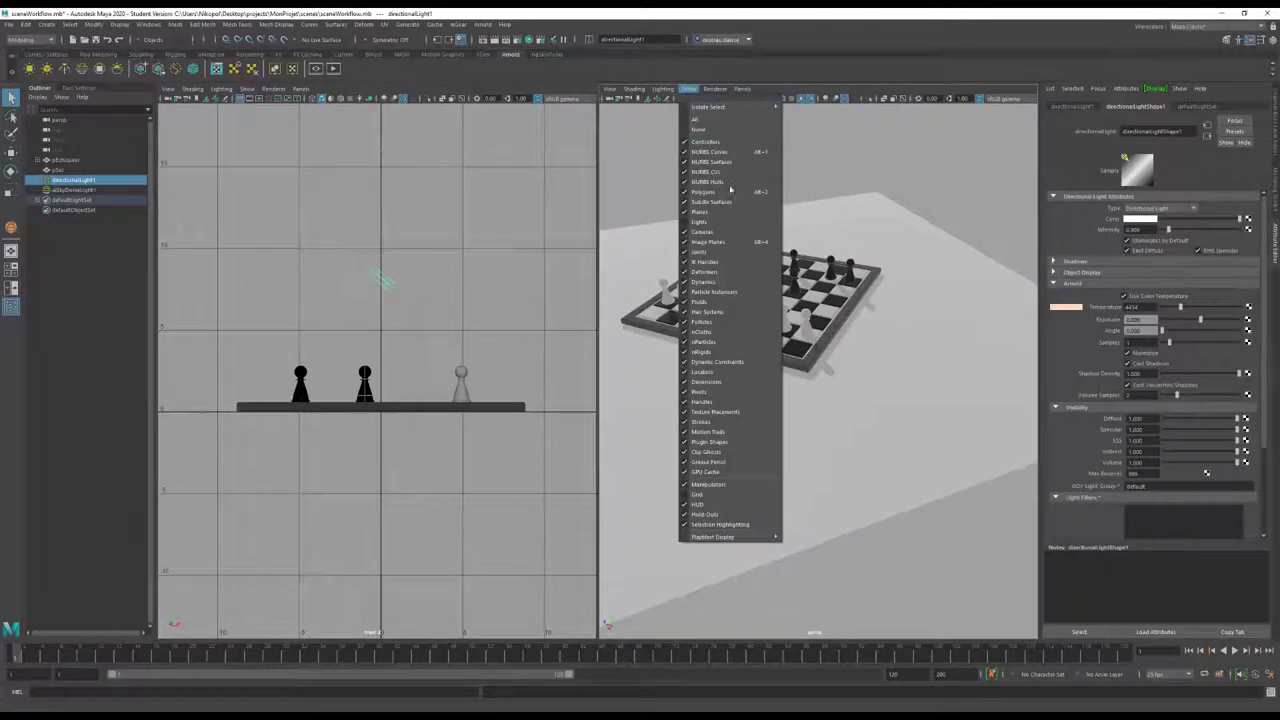
{"action": "left_click", "coordinate": [729, 224]}
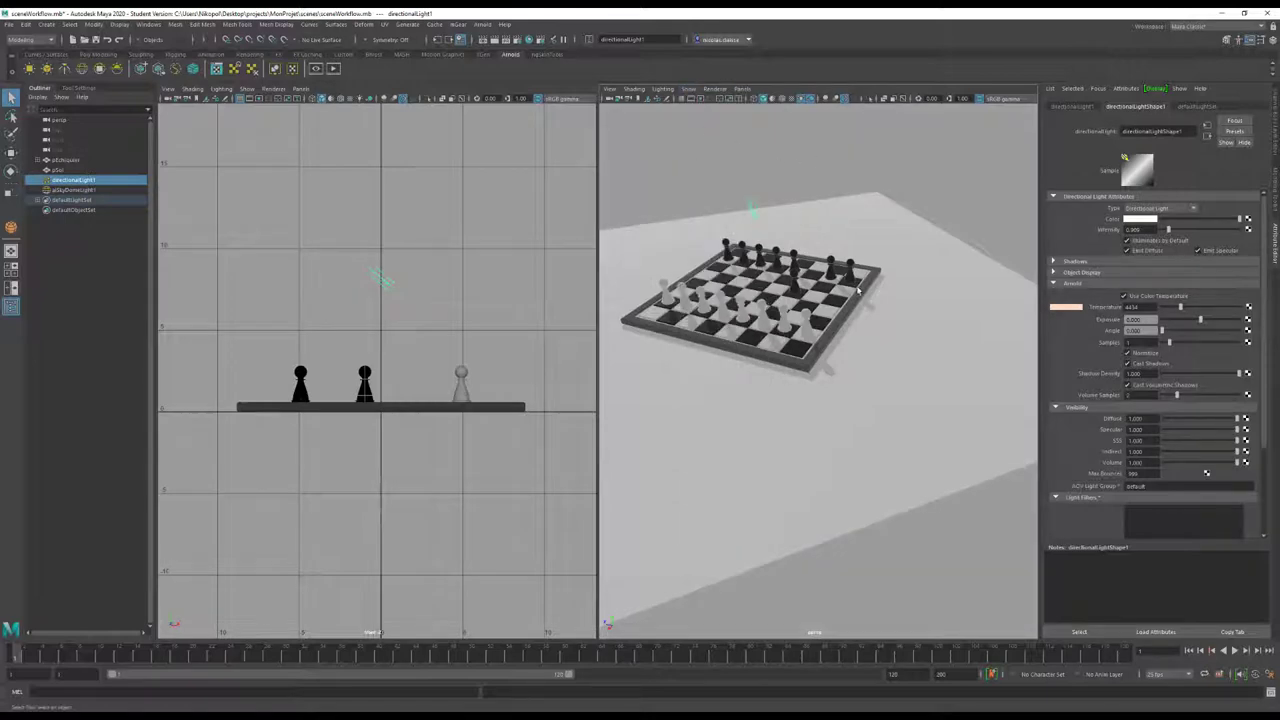
{"action": "left_click", "coordinate": [124, 25]}
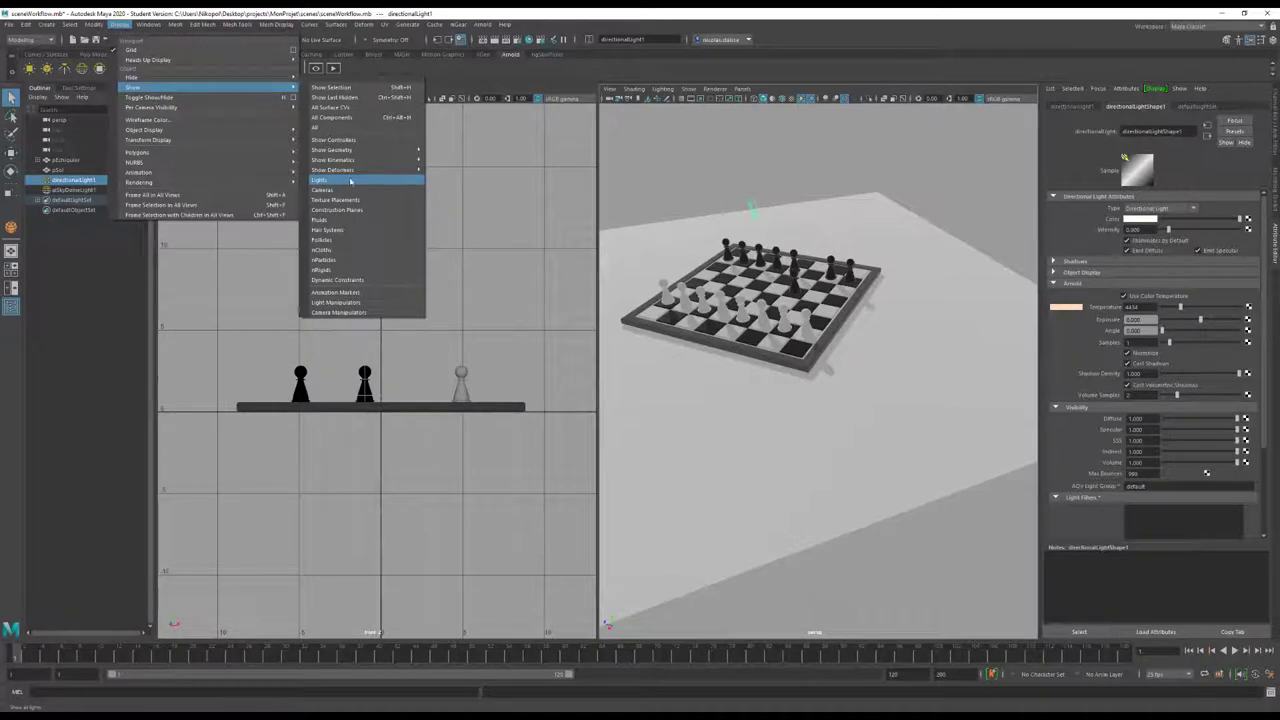
{"action": "mouse_move", "coordinate": [140, 77]}
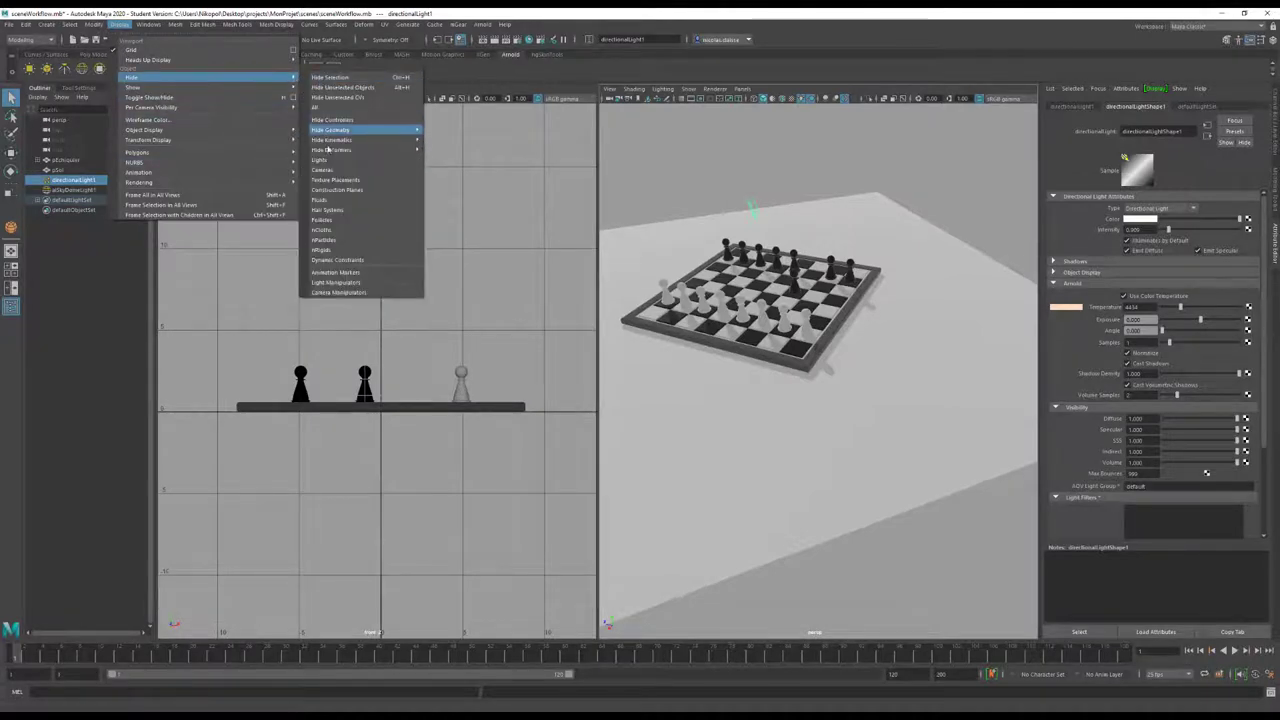
{"action": "left_click", "coordinate": [335, 165]}
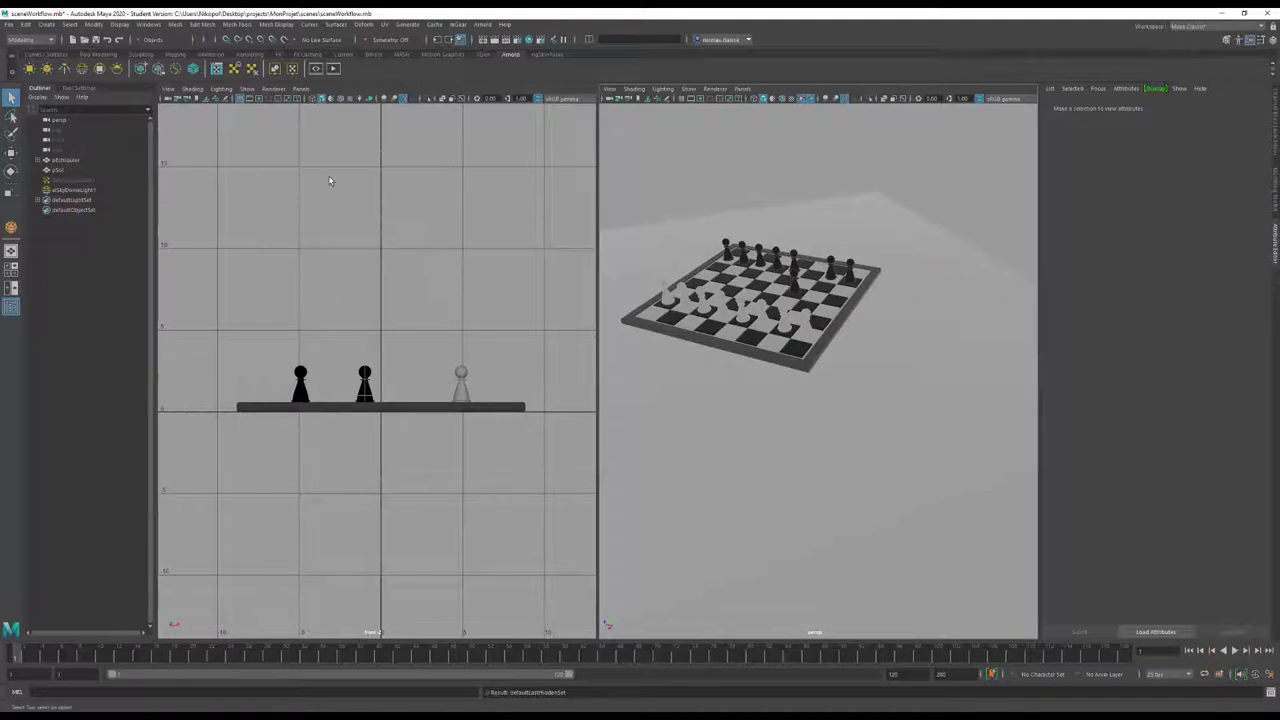
{"action": "left_click", "coordinate": [146, 25]}
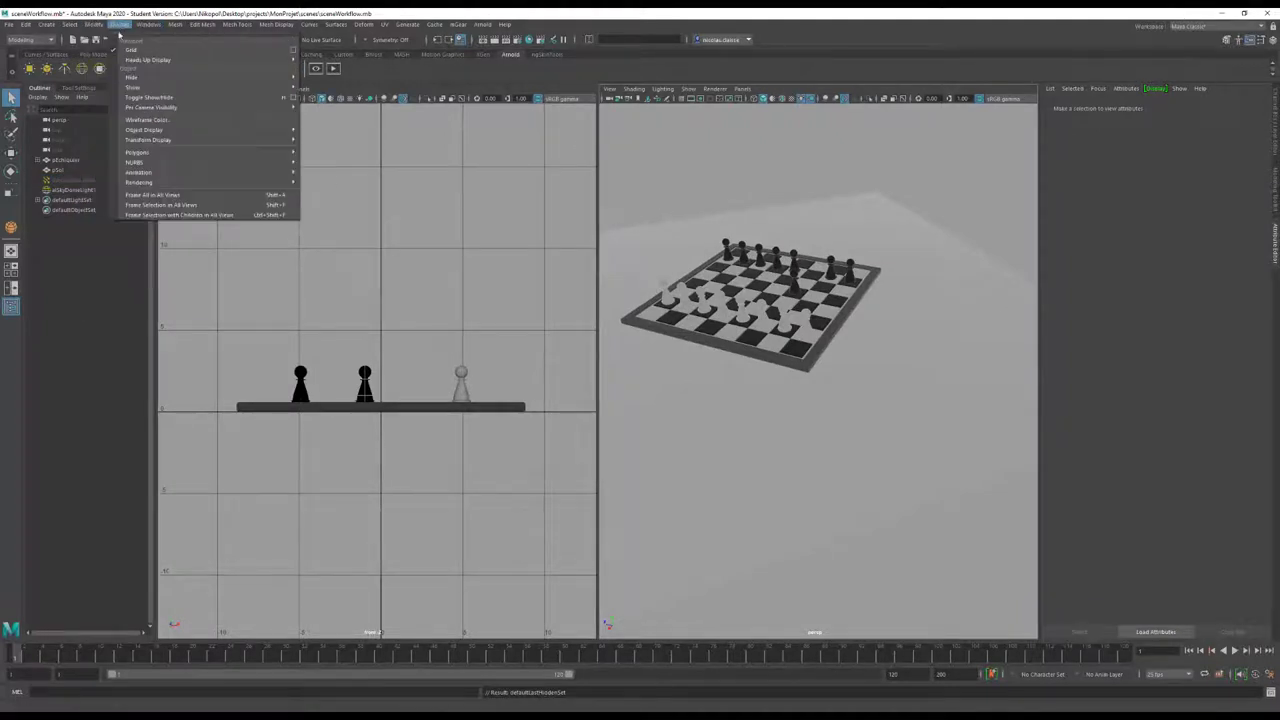
{"action": "mouse_move", "coordinate": [133, 87]}
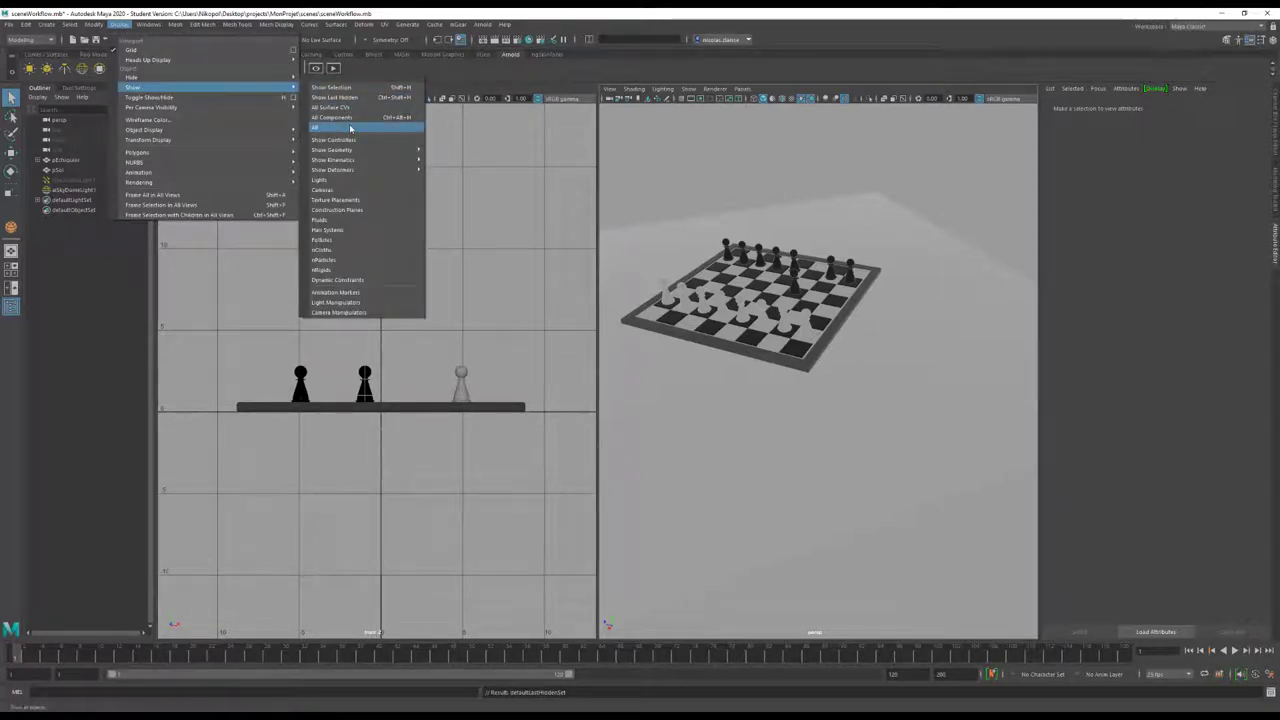
{"action": "left_click", "coordinate": [350, 128]}
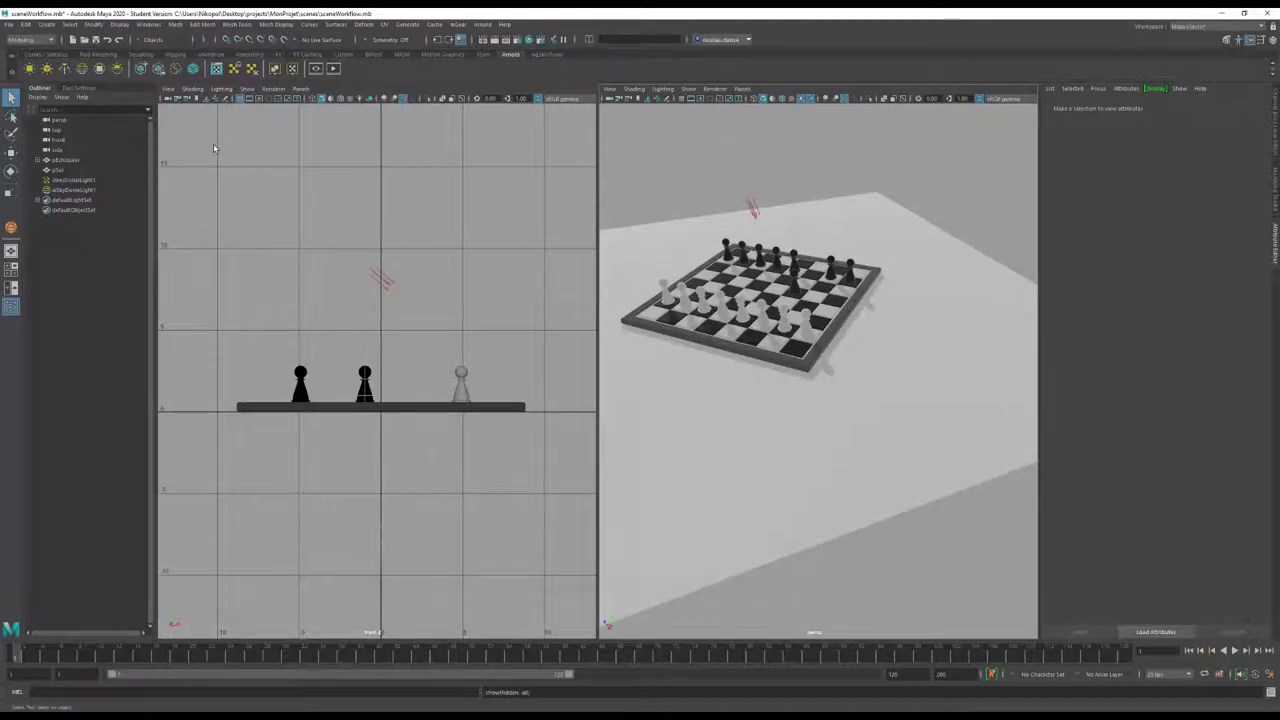
{"action": "left_click", "coordinate": [120, 24]}
{"action": "mouse_move", "coordinate": [135, 77]}
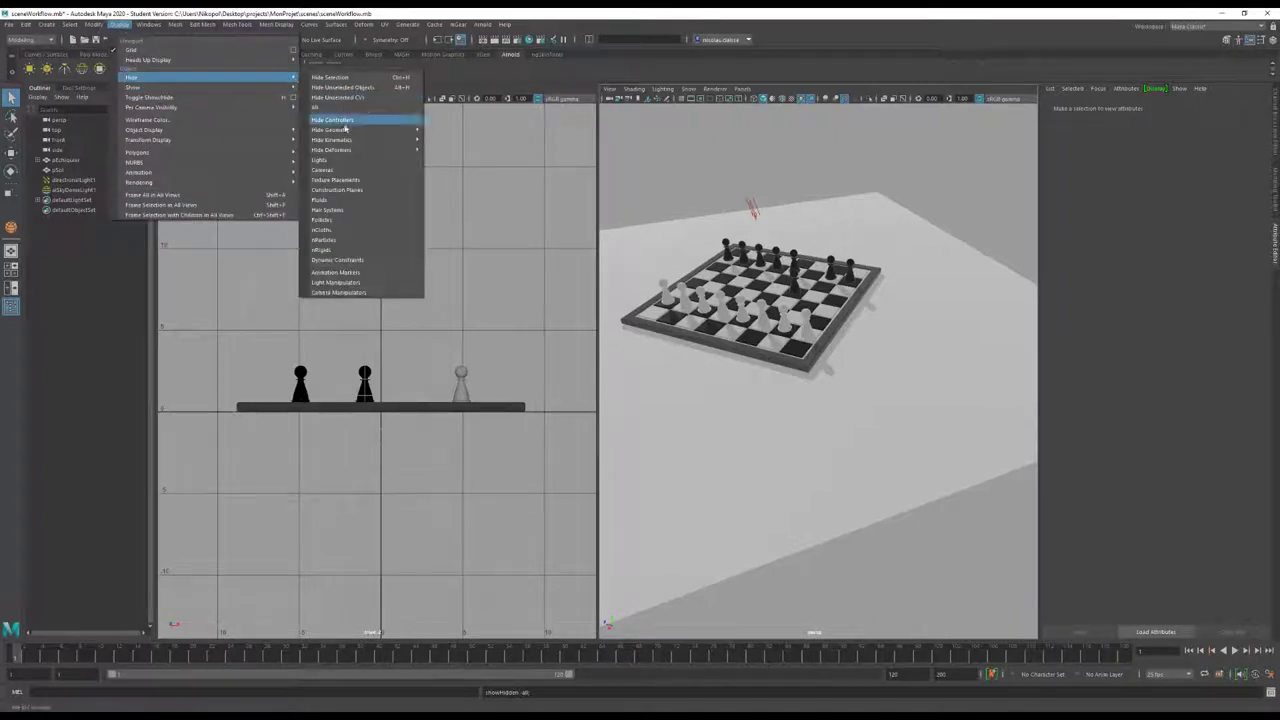
{"action": "left_click", "coordinate": [341, 161]}
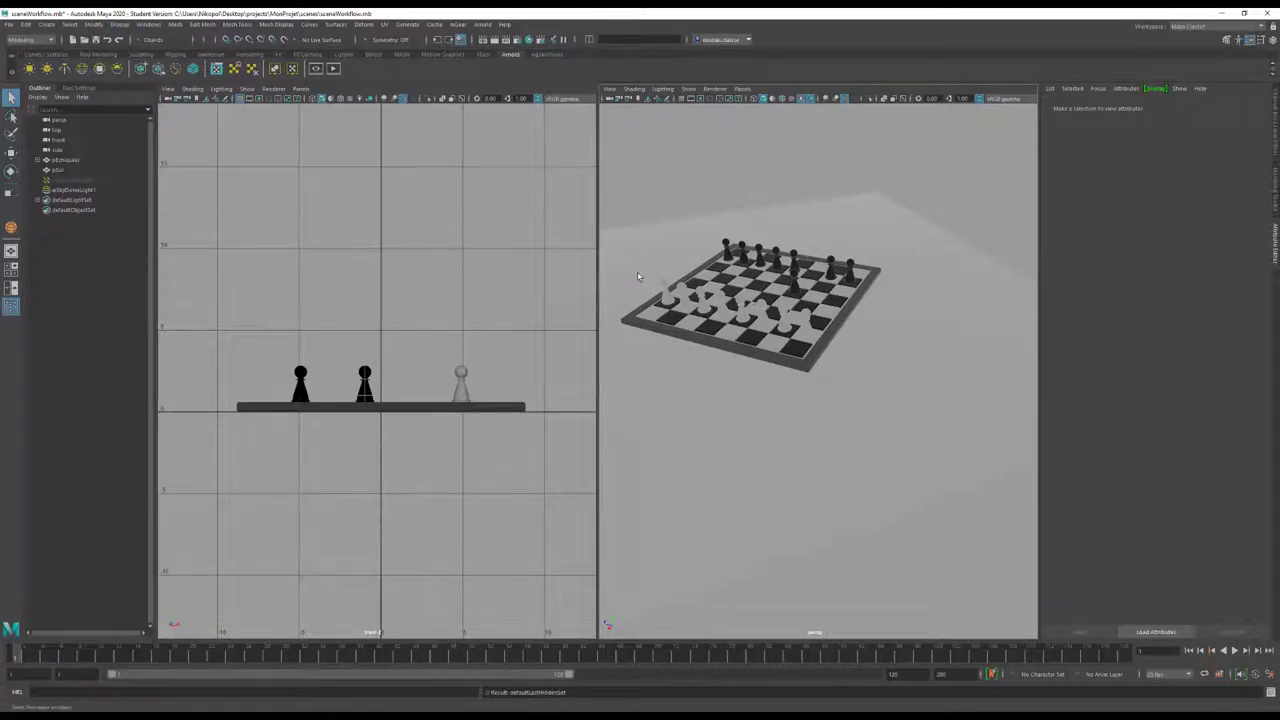
{"action": "left_click", "coordinate": [149, 25]}
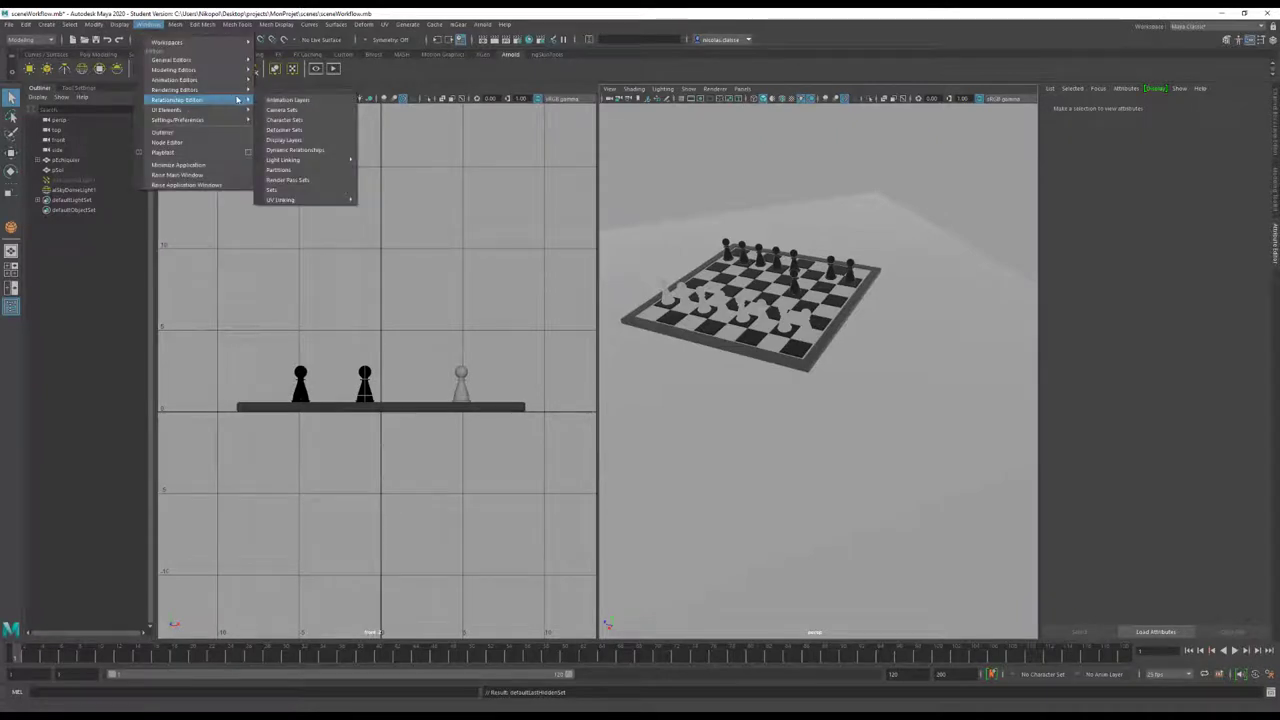
{"action": "mouse_move", "coordinate": [120, 24]}
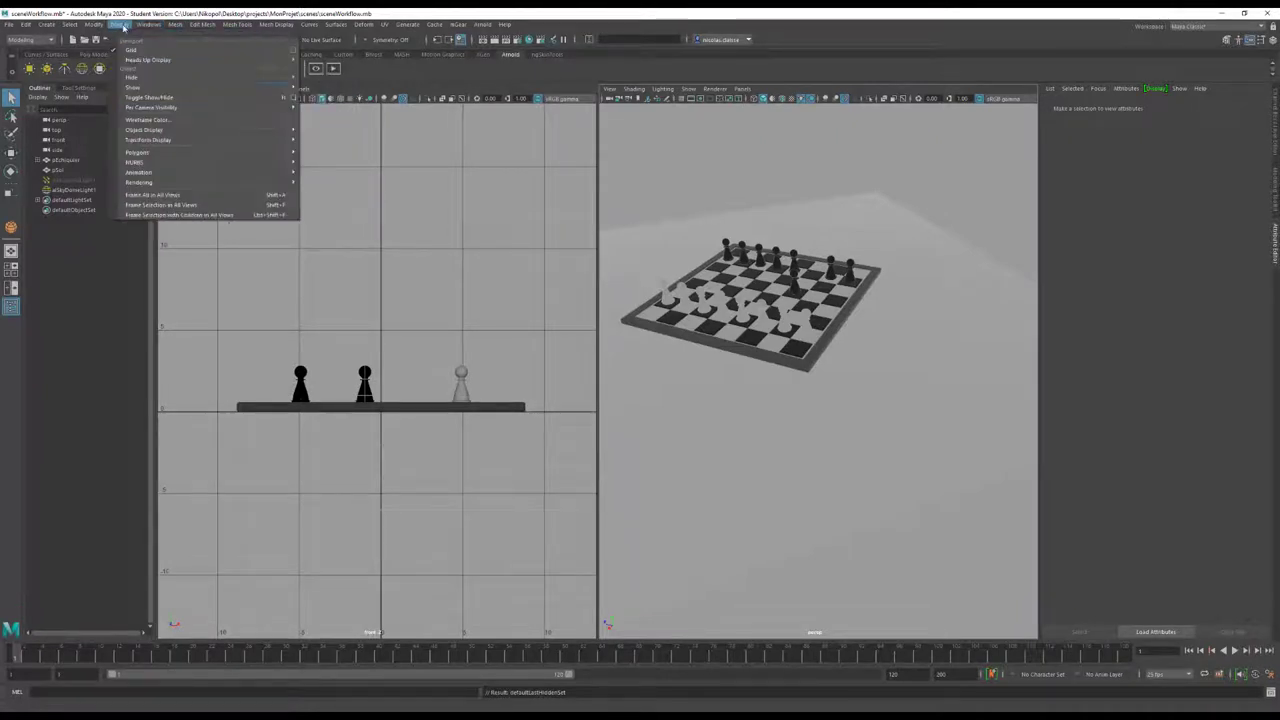
{"action": "mouse_move", "coordinate": [210, 87]}
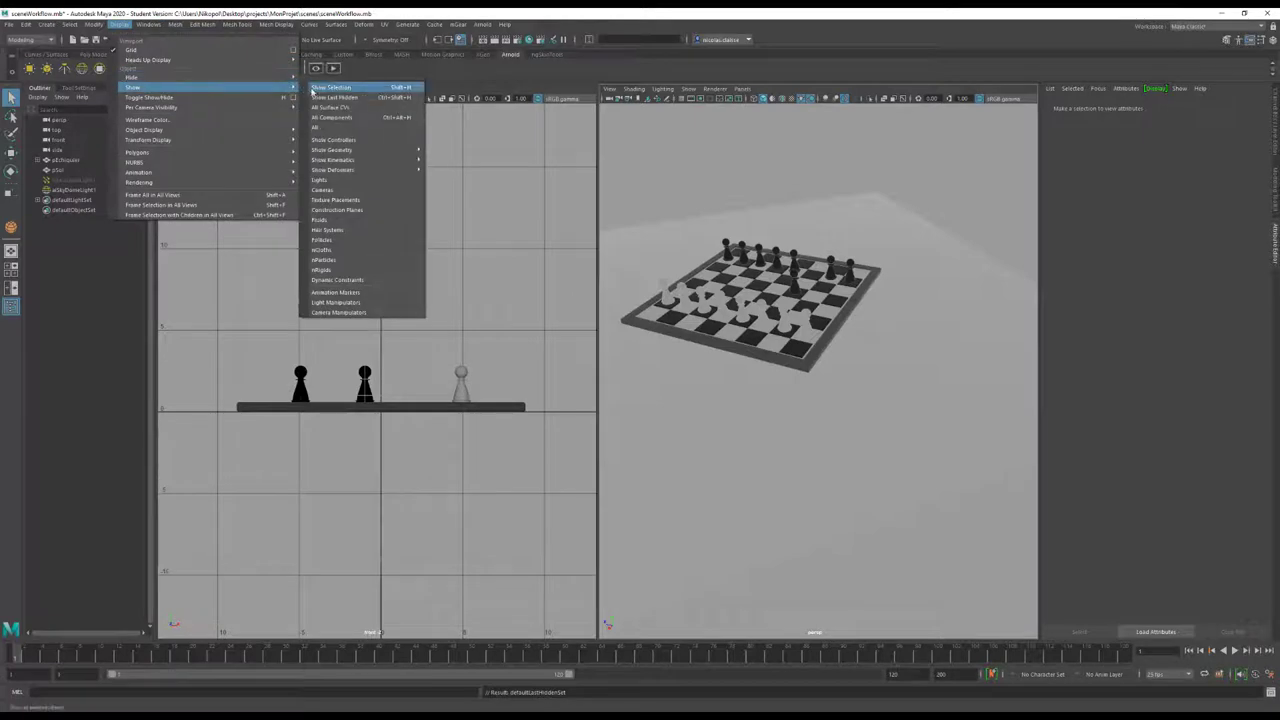
{"action": "left_click", "coordinate": [335, 127]}
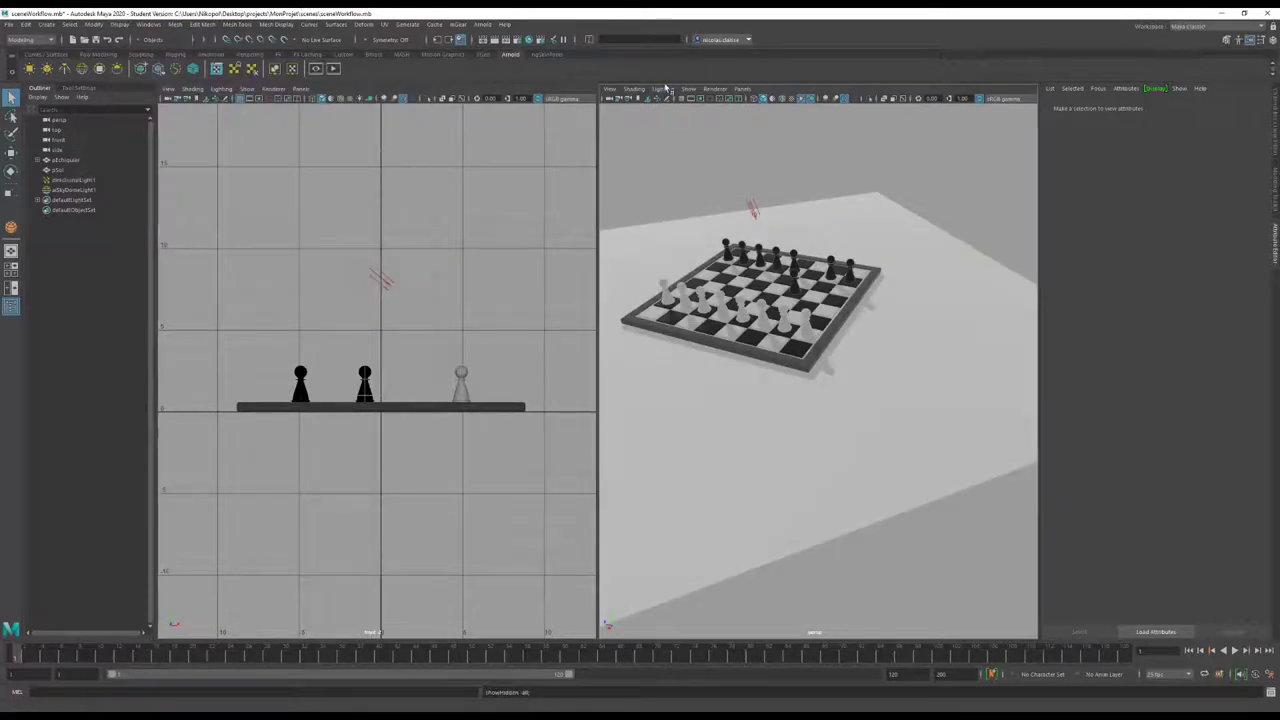
Hide perspective-view lights, orbit closer, enable wireframe on shaded, and select a front-row white pawn
{"action": "left_click", "coordinate": [688, 89]}
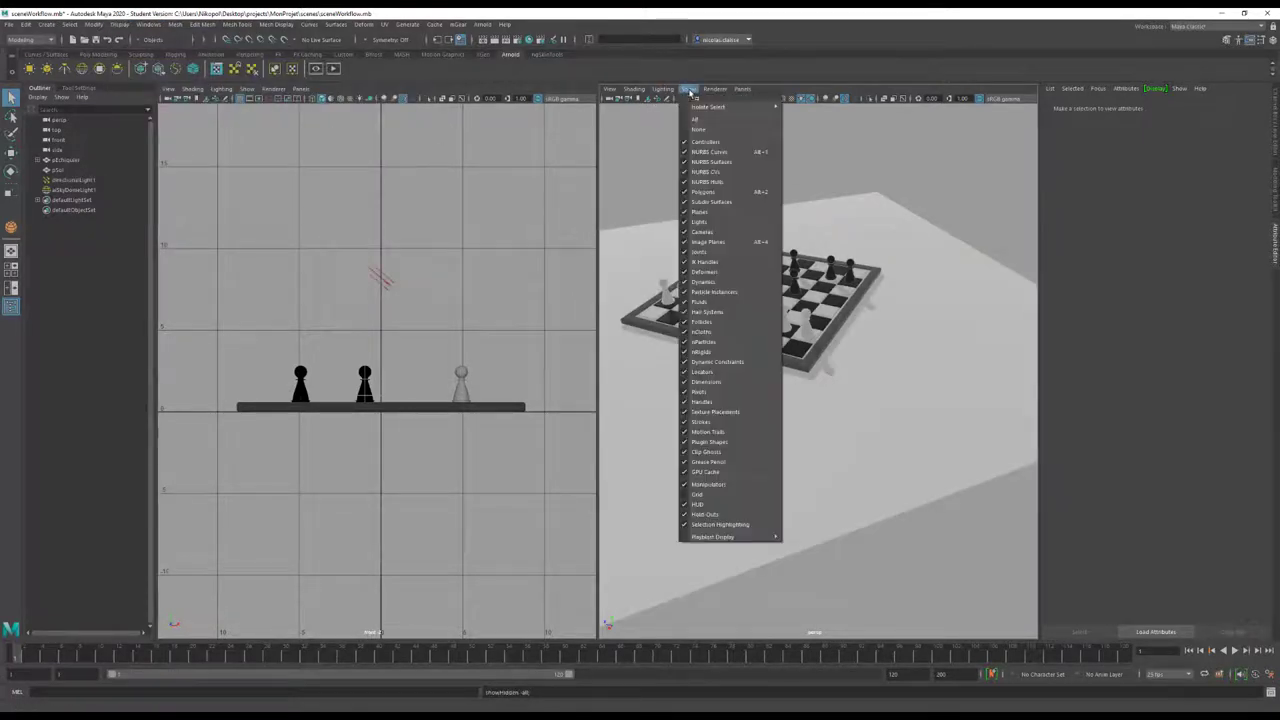
{"action": "left_click", "coordinate": [748, 222]}
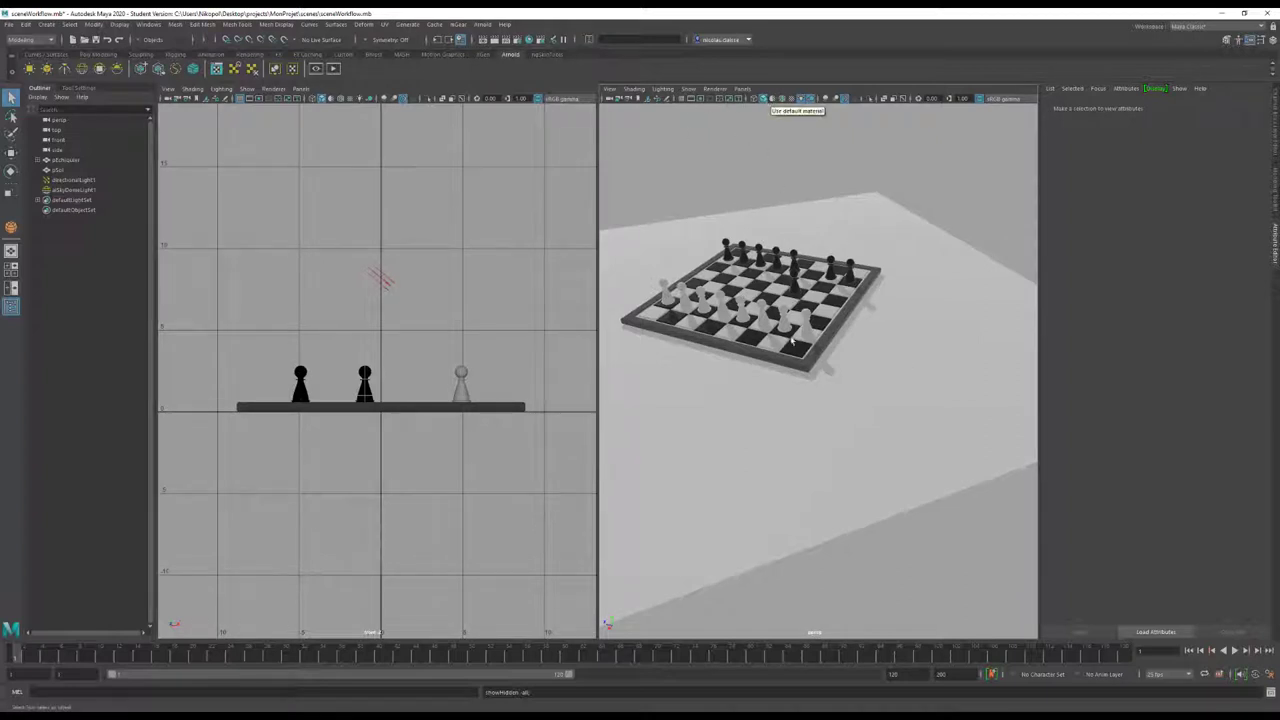
{"action": "mouse_move", "coordinate": [778, 397]}
{"action": "left_mouse_down", "text": "alt"}
{"action": "mouse_move", "coordinate": [814, 377]}
{"action": "mouse_move", "coordinate": [802, 354]}
{"action": "mouse_move", "coordinate": [849, 385]}
{"action": "left_mouse_up", "text": "alt"}
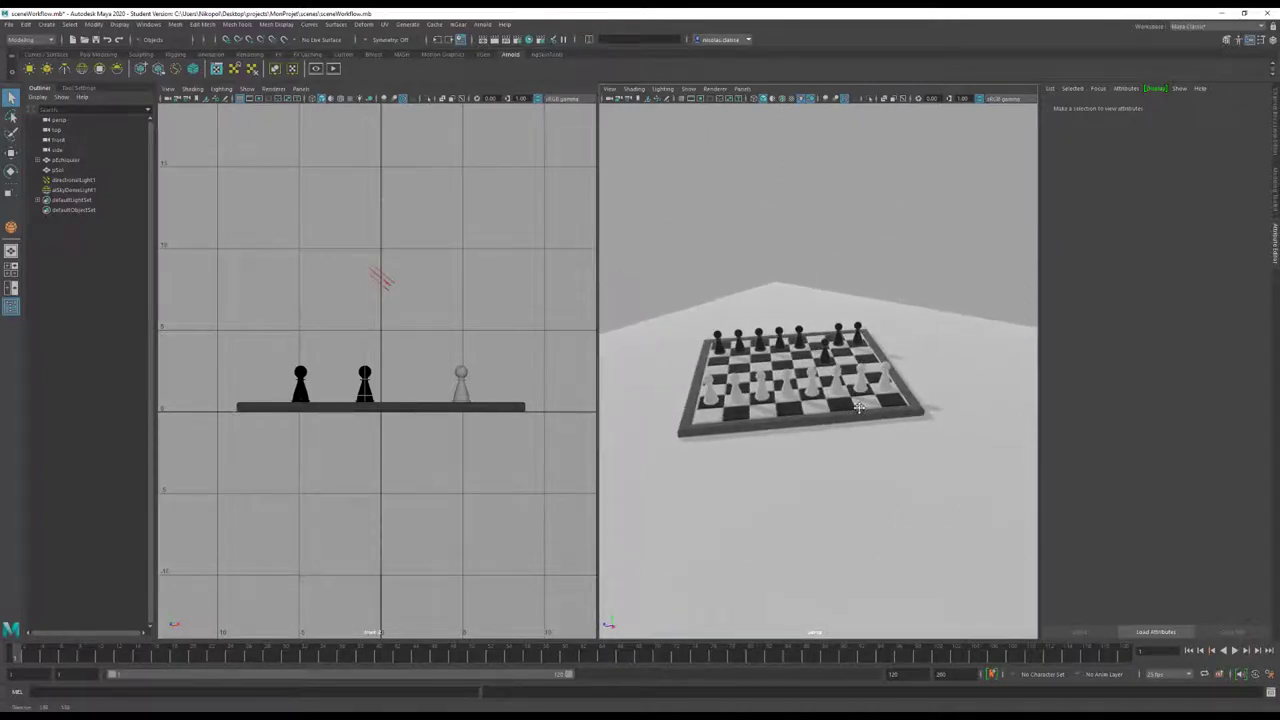
{"action": "mouse_move", "coordinate": [849, 385]}
{"action": "right_mouse_down", "text": "alt"}
{"action": "mouse_move", "coordinate": [898, 442]}
{"action": "mouse_move", "coordinate": [836, 424]}
{"action": "right_mouse_up", "text": "alt"}
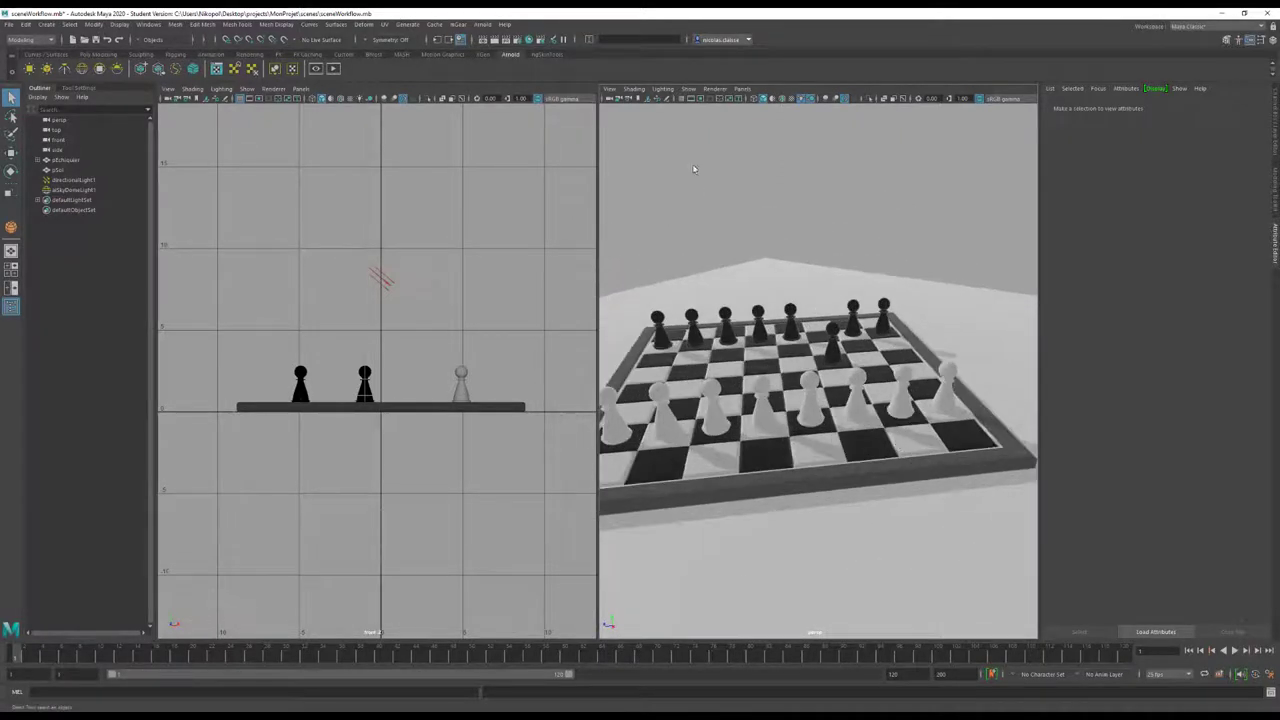
{"action": "left_click", "coordinate": [797, 100]}
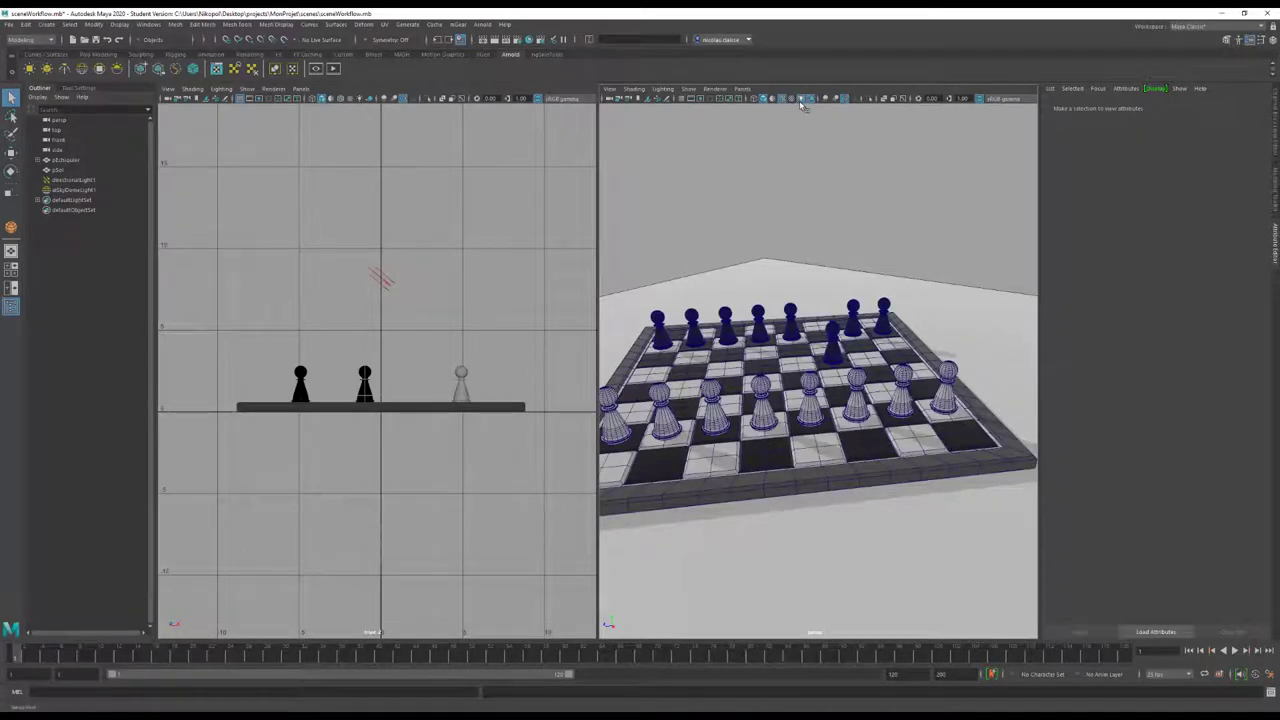
{"action": "left_click", "coordinate": [682, 90]}
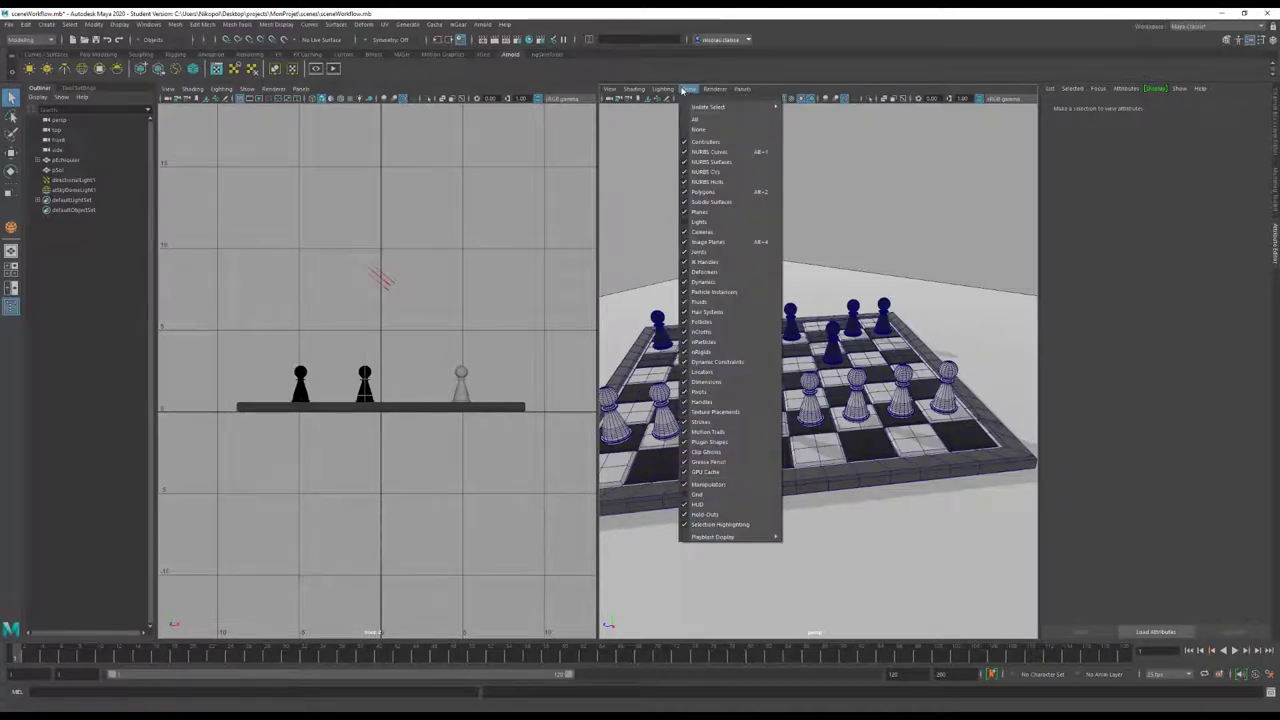
{"action": "left_click", "coordinate": [682, 90]}
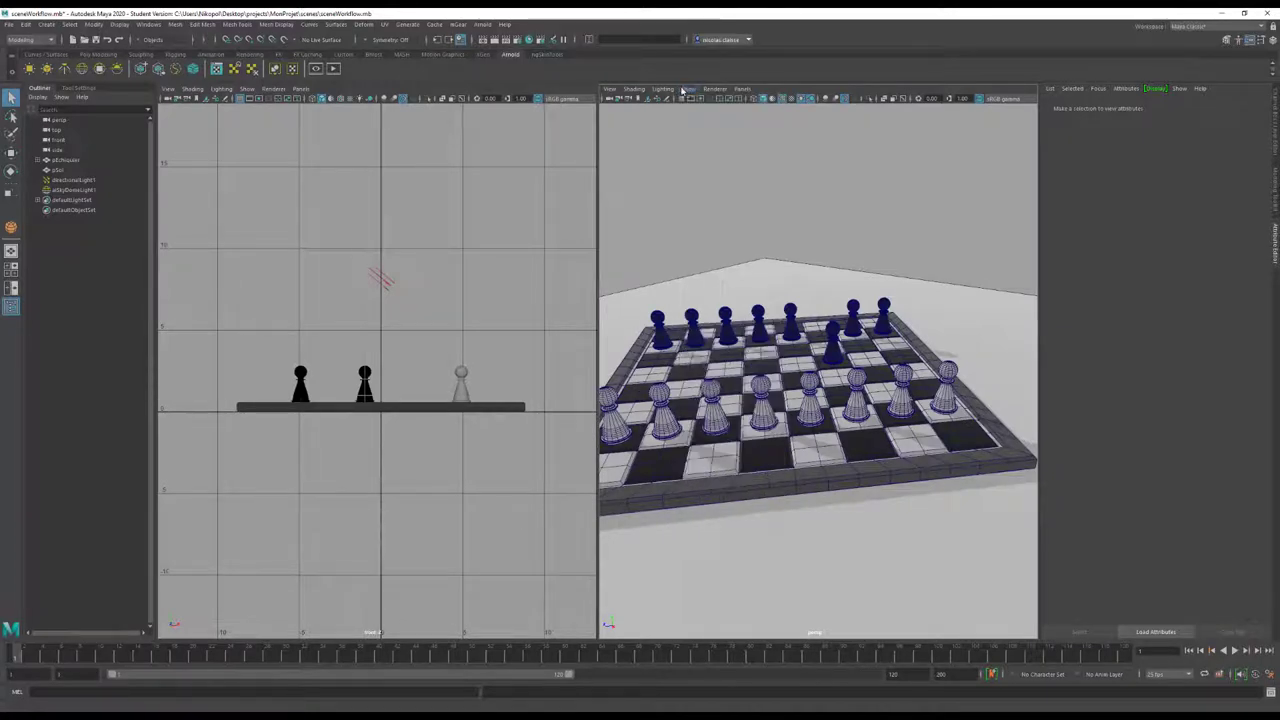
{"action": "left_click", "coordinate": [765, 413]}
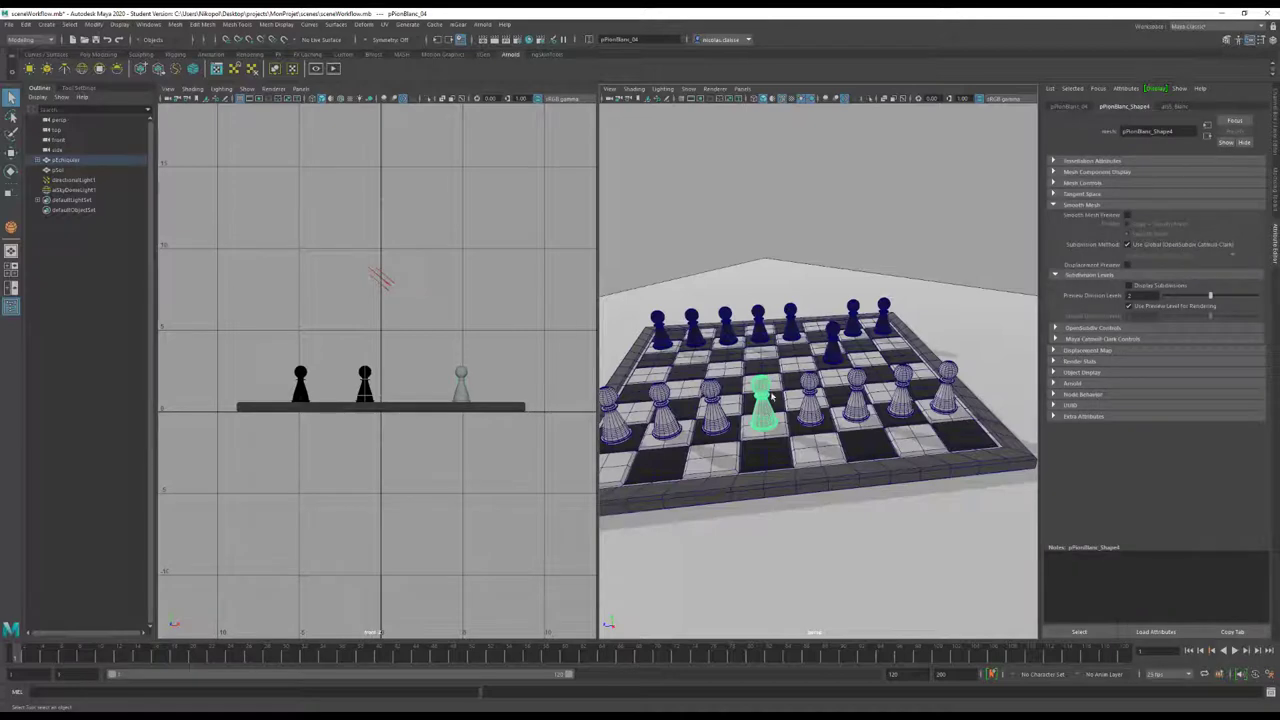
Toggle manipulators and the grid off and back on in the perspective view
{"action": "key", "text": "w"}
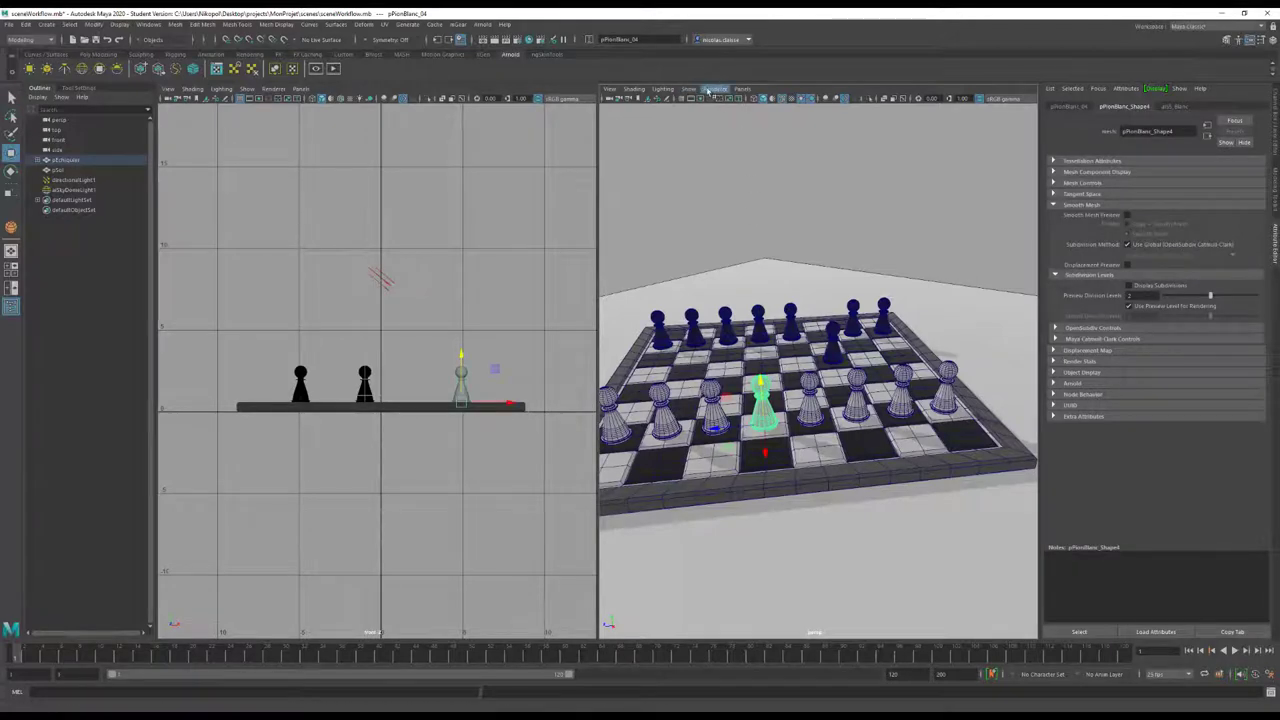
{"action": "left_click", "coordinate": [689, 89]}
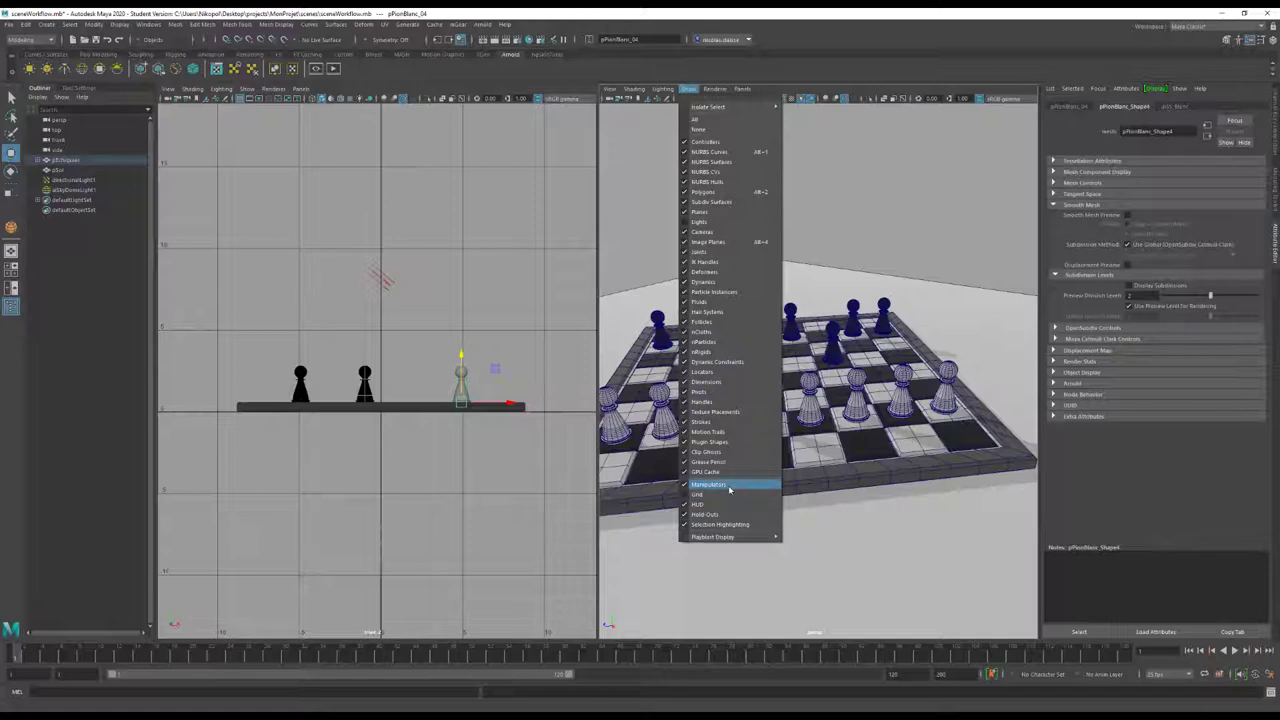
{"action": "left_click", "coordinate": [729, 486]}
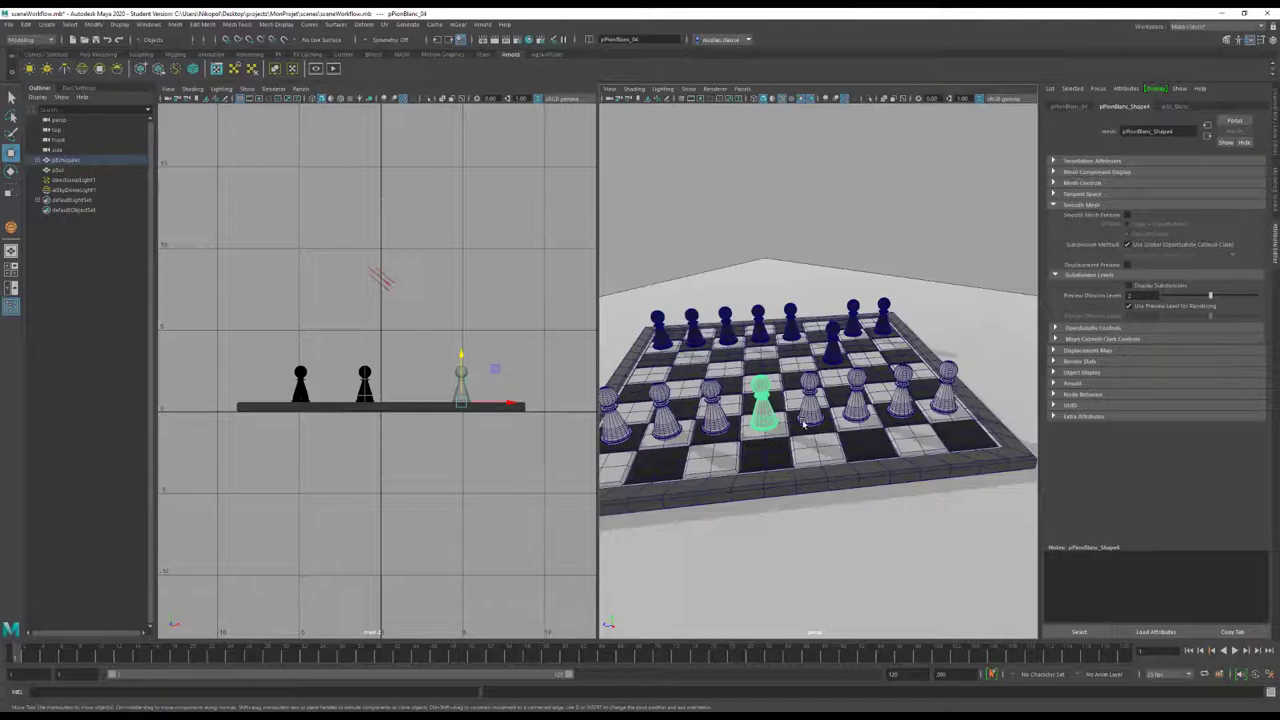
{"action": "left_click", "coordinate": [687, 89]}
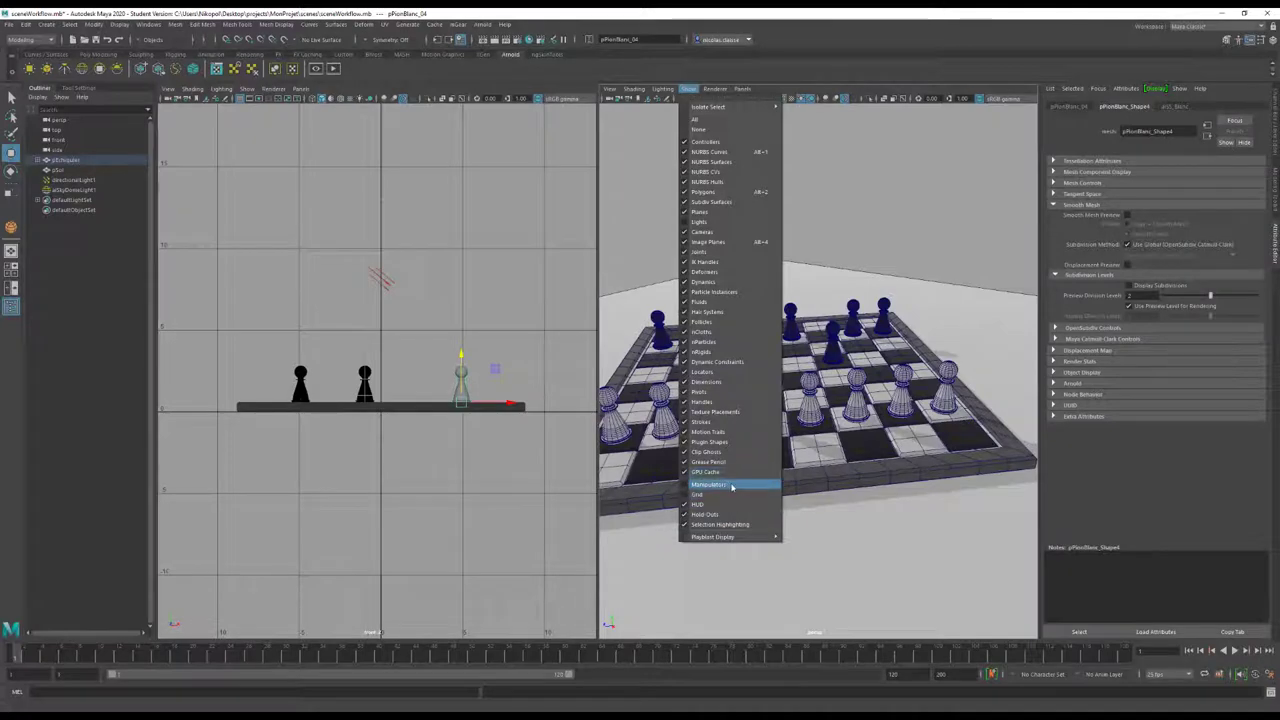
{"action": "left_click", "coordinate": [732, 486]}
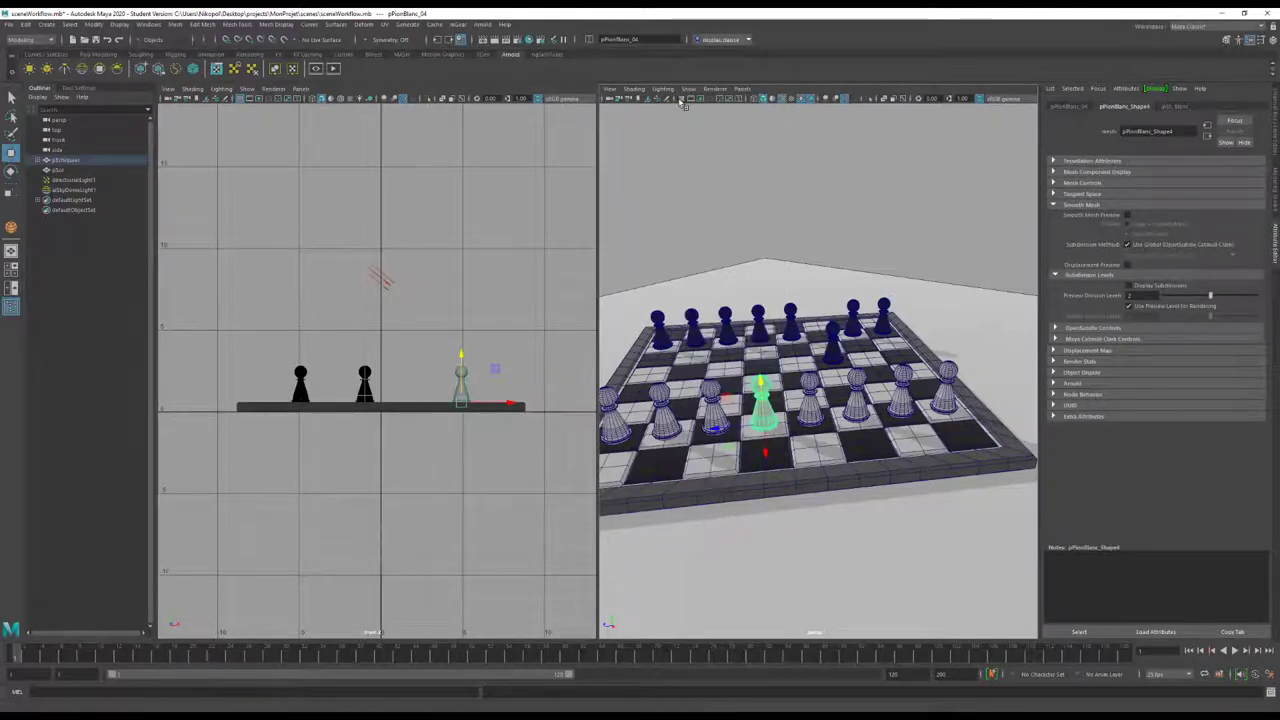
{"action": "left_click", "coordinate": [681, 99]}
{"action": "left_click", "coordinate": [689, 88]}
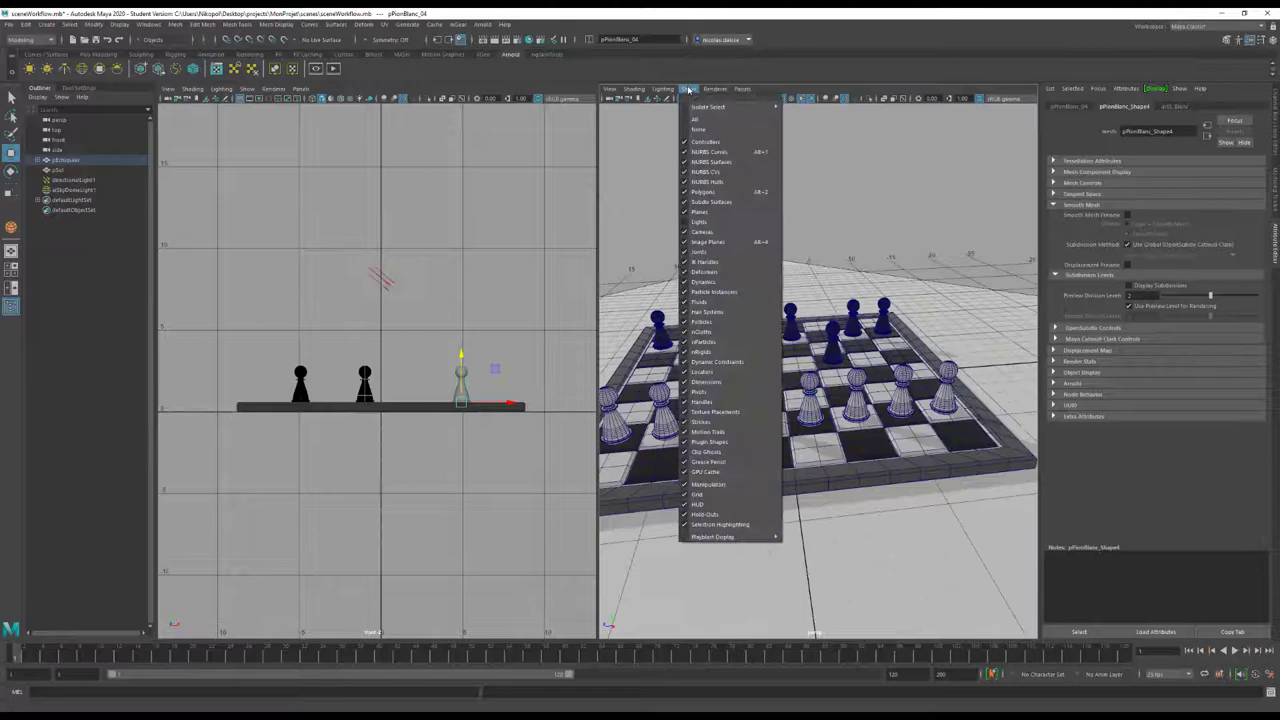
{"action": "left_click", "coordinate": [718, 496]}
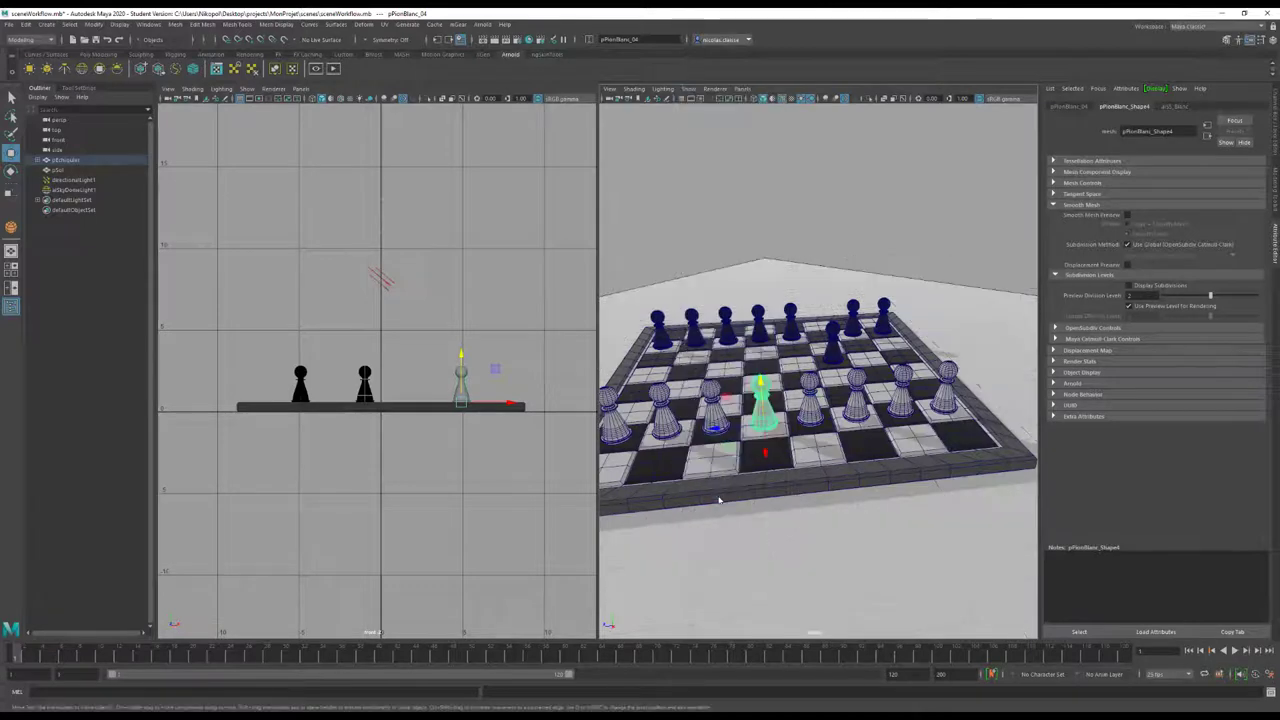
{"action": "left_click", "coordinate": [682, 101]}
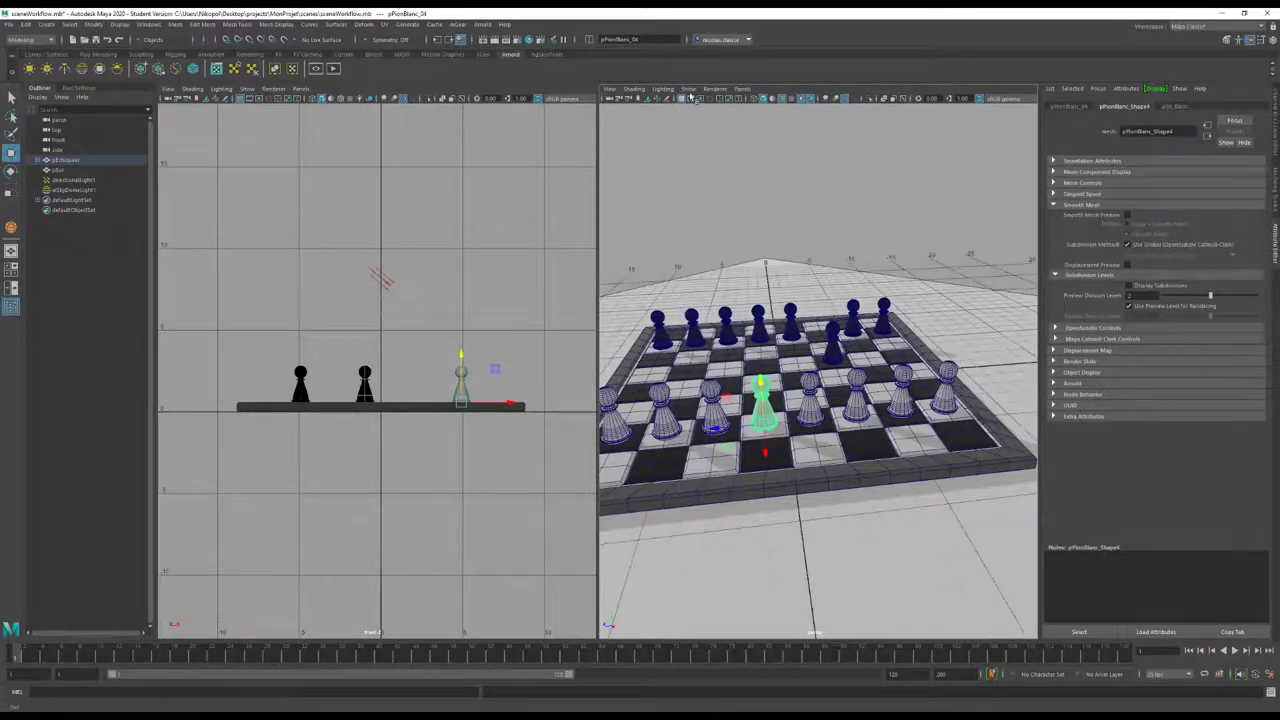
Turn off wireframe on shaded and toggle selection highlighting while selecting the neighbouring pawn
{"action": "left_click", "coordinate": [689, 89]}
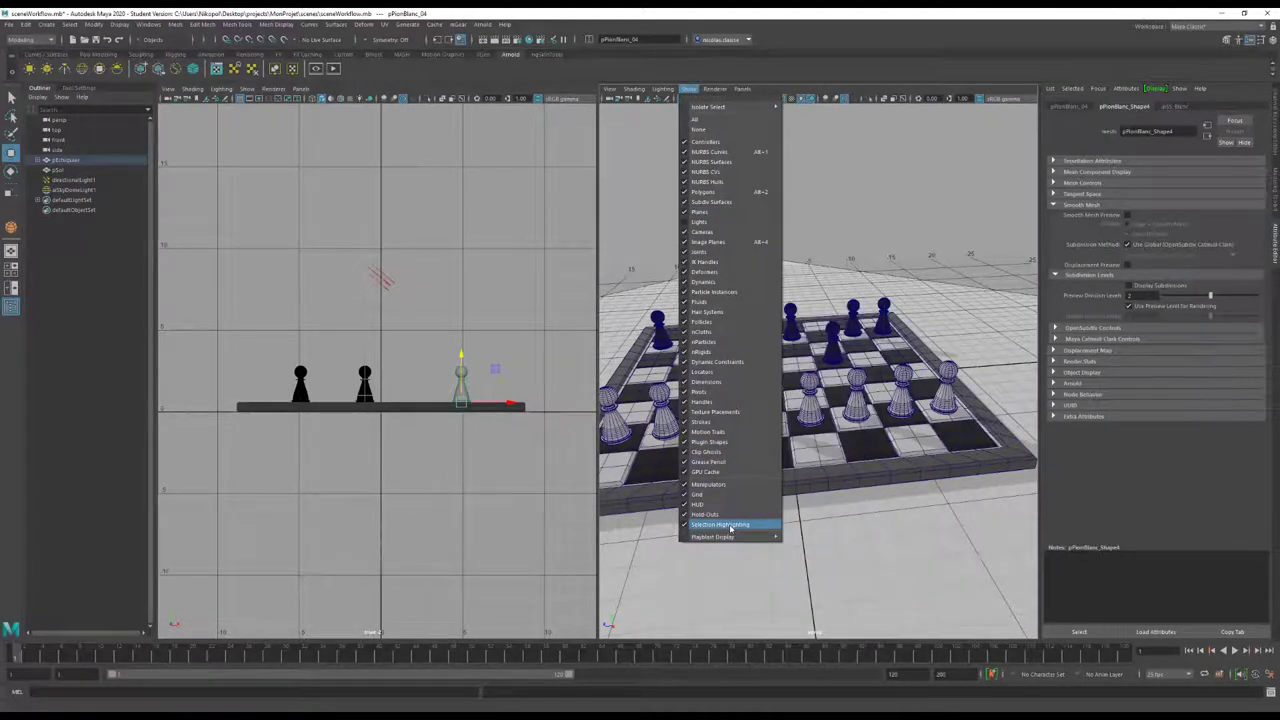
{"action": "left_click", "coordinate": [730, 527]}
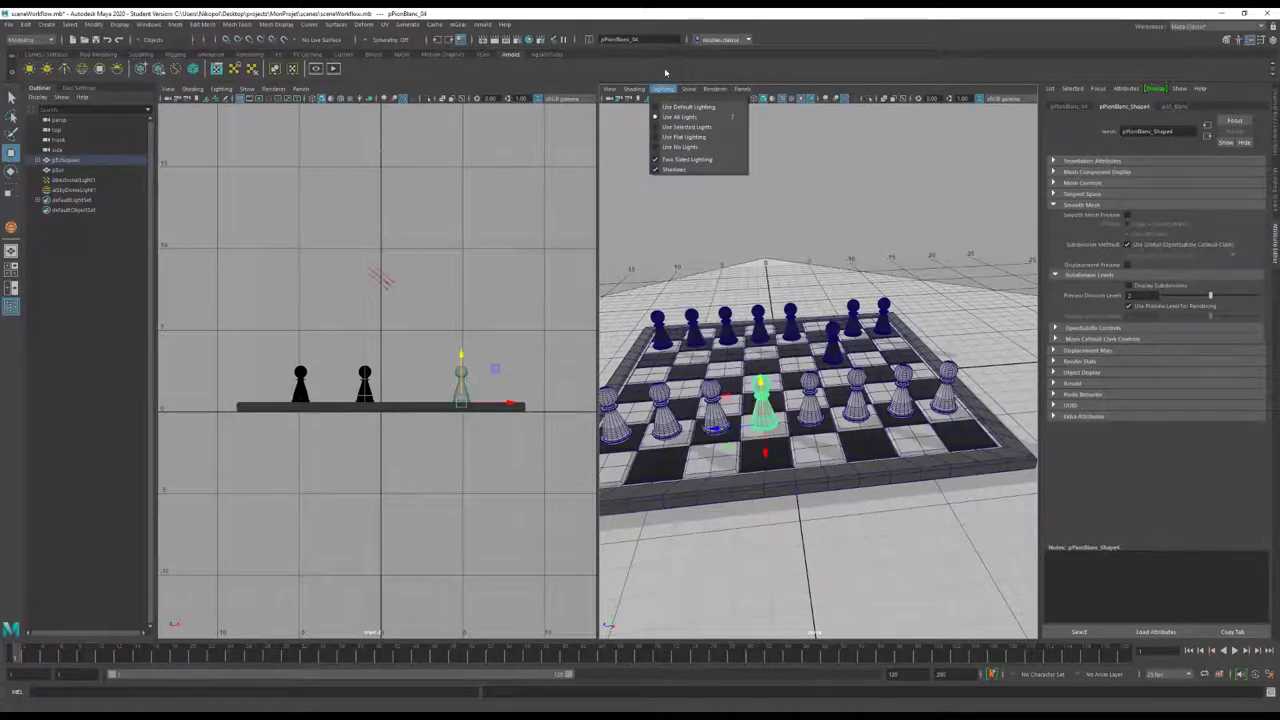
{"action": "left_click", "coordinate": [783, 99]}
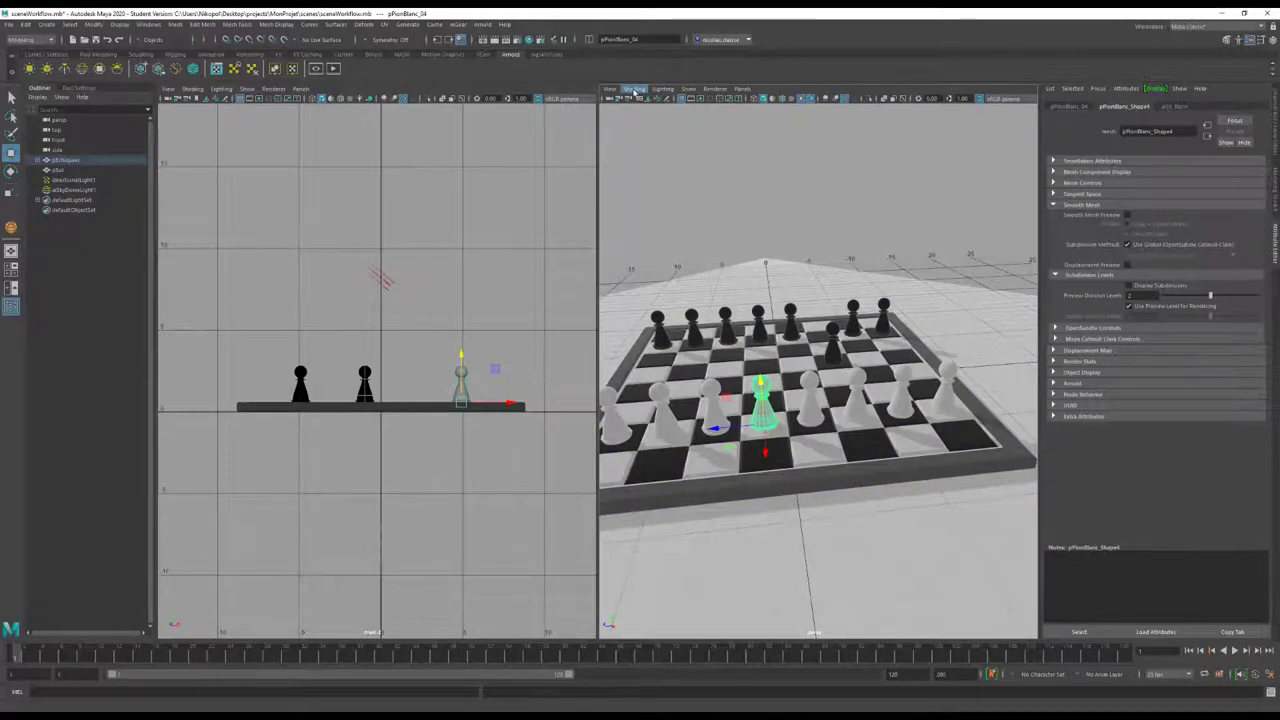
{"action": "left_click", "coordinate": [687, 90]}
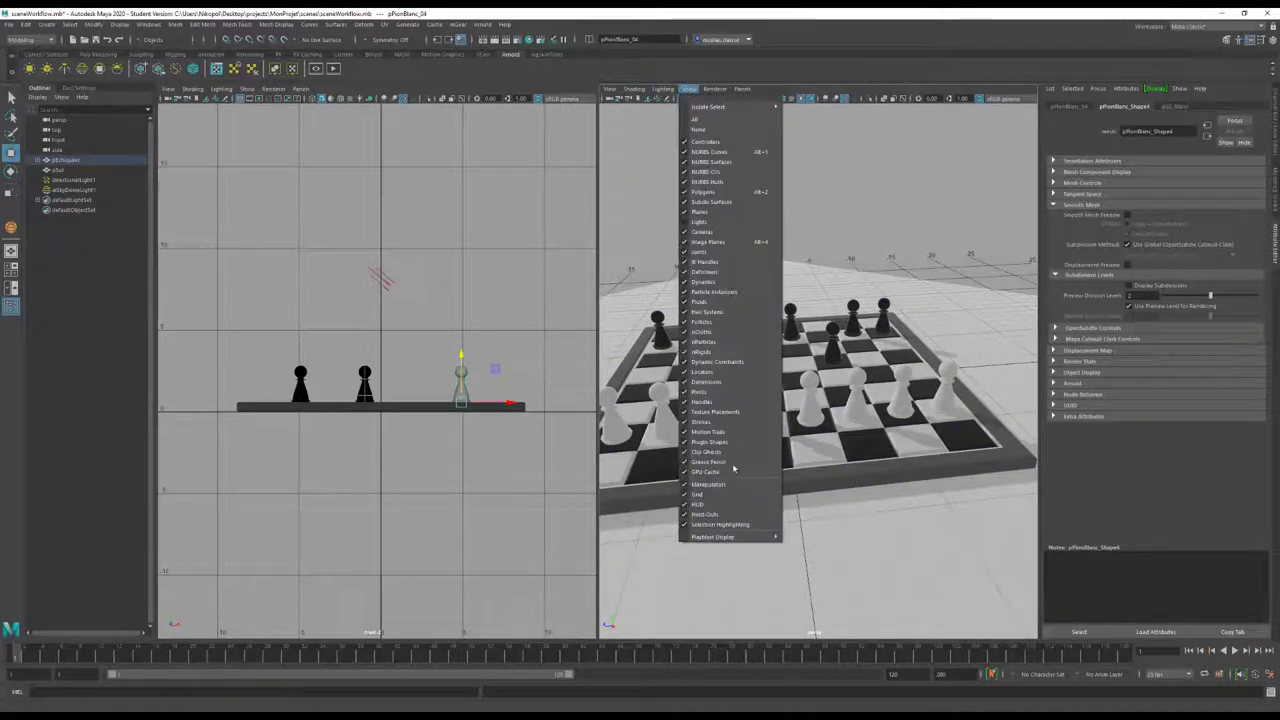
{"action": "left_click", "coordinate": [735, 525]}
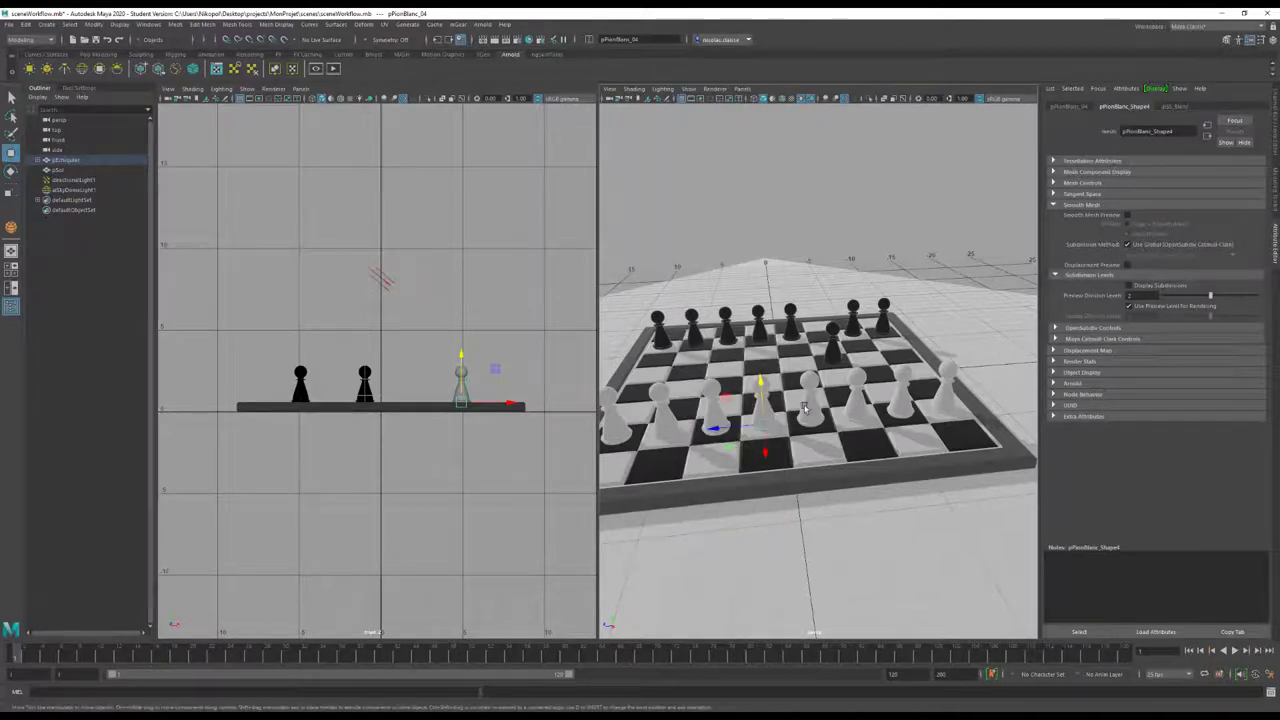
{"action": "middle_click_drag", "start_coordinate": [808, 416], "coordinate": [860, 385]}
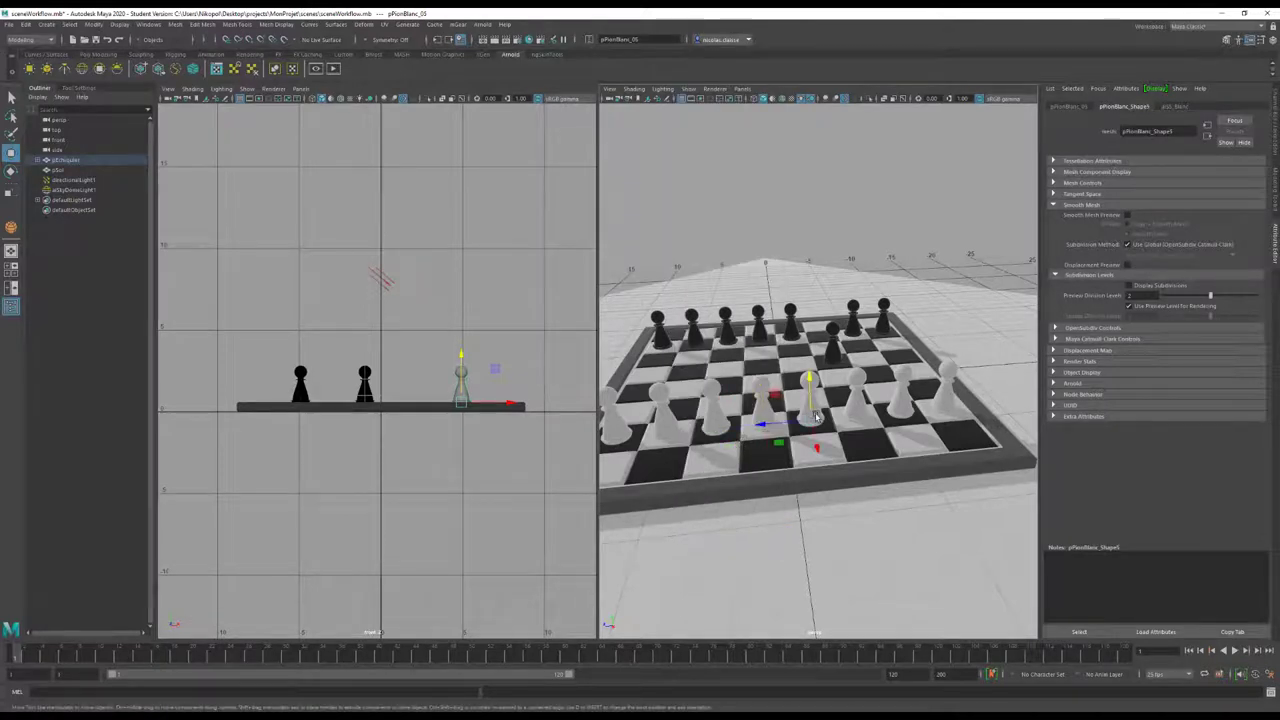
{"action": "left_click", "coordinate": [688, 89]}
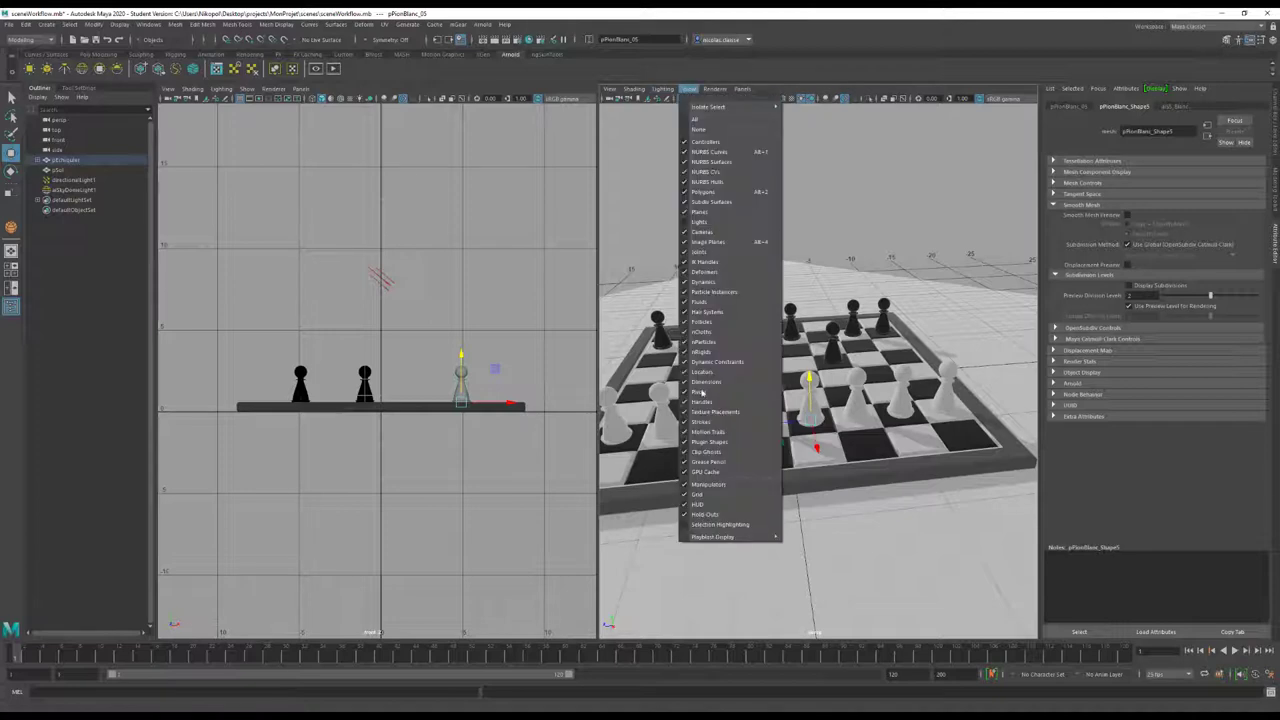
{"action": "left_click", "coordinate": [722, 524]}
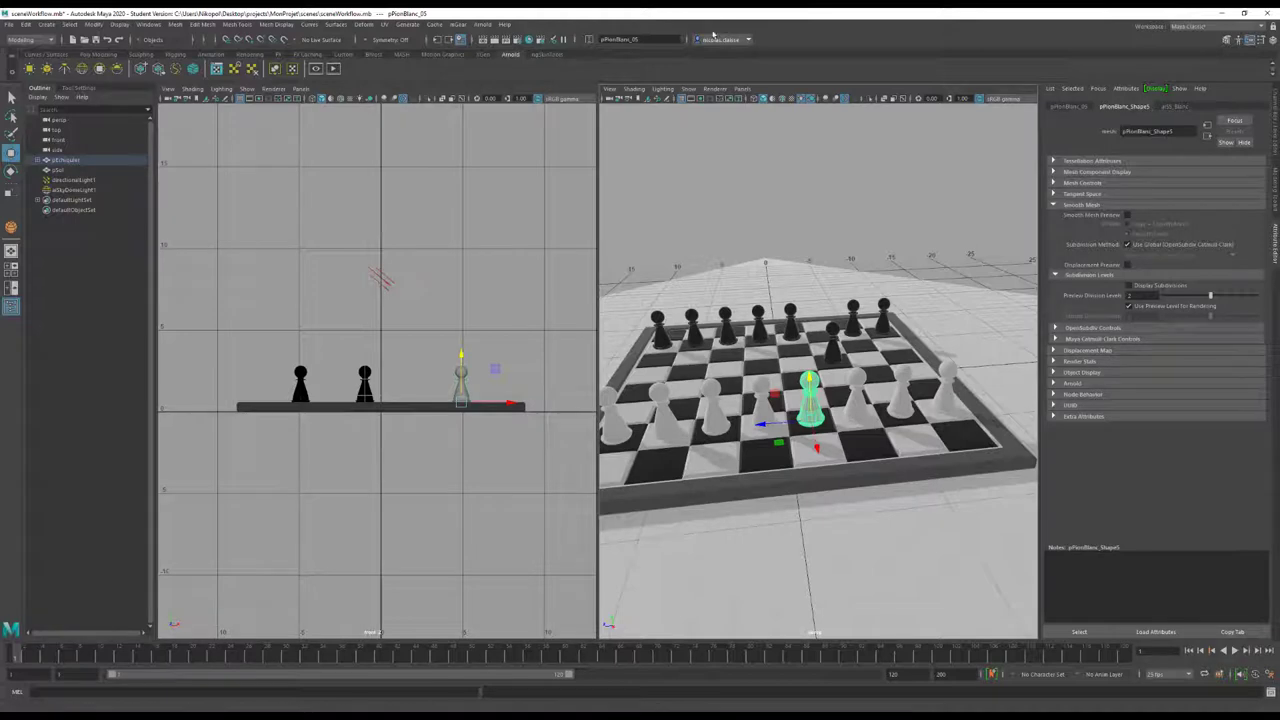
{"action": "left_click", "coordinate": [716, 89]}
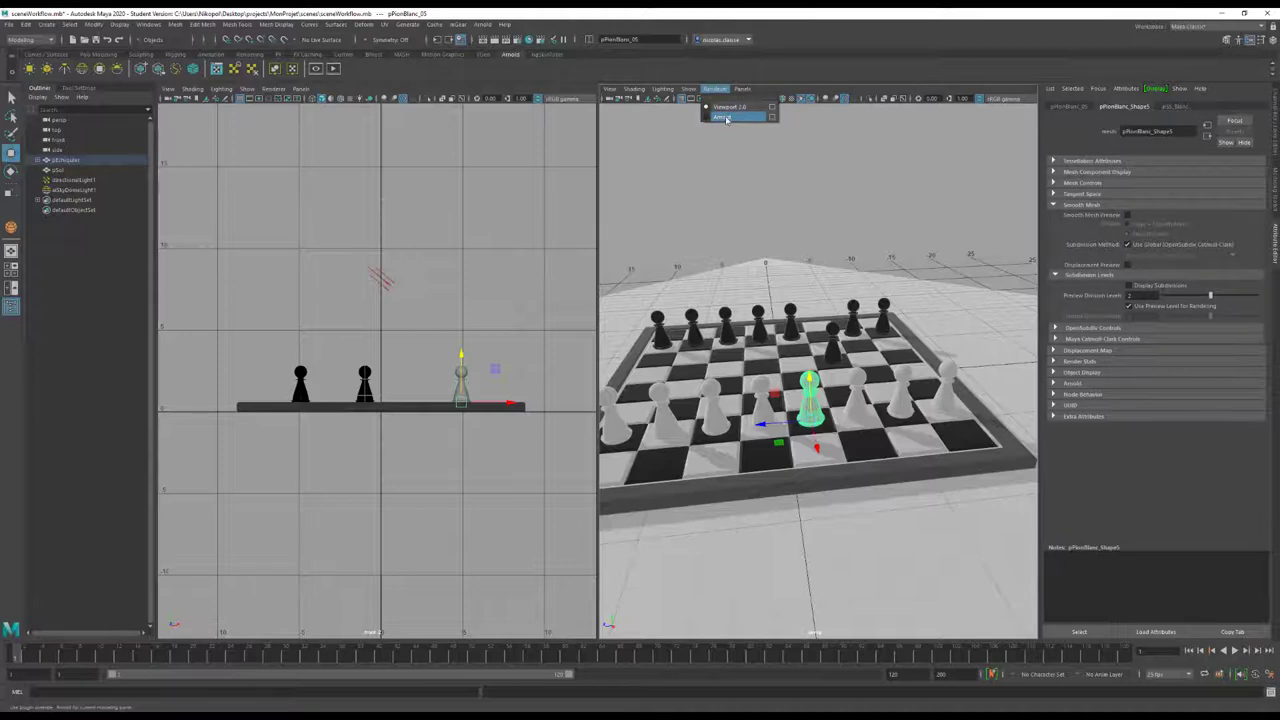
Render a preview of the scene in Arnold RenderView, then close the preview window
{"action": "left_click", "coordinate": [726, 117]}
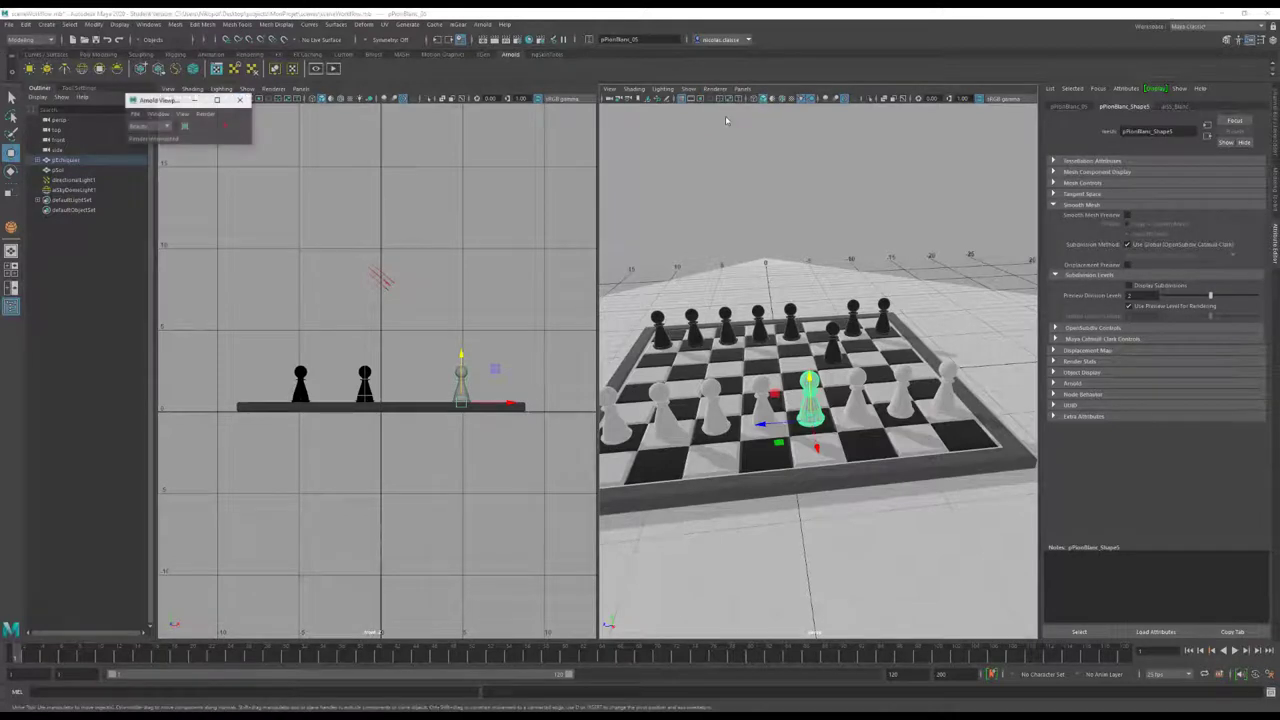
{"action": "left_click", "coordinate": [224, 127]}
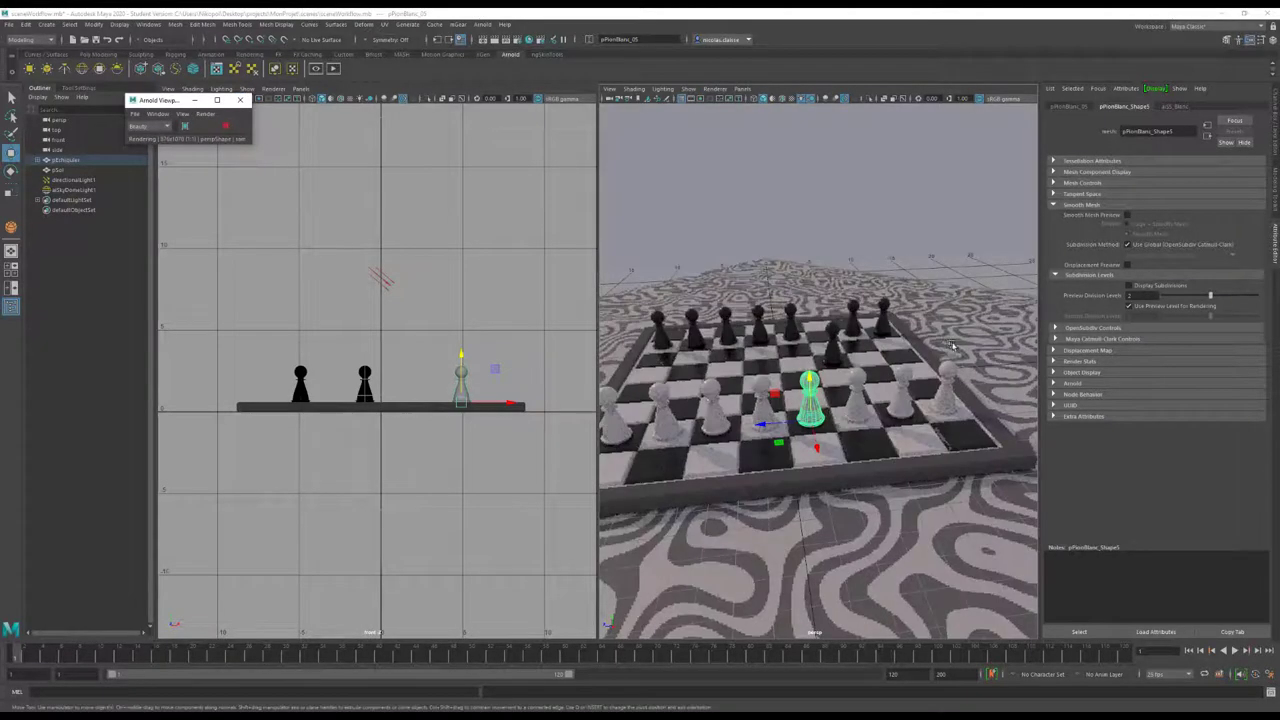
{"action": "left_click", "coordinate": [685, 105]}
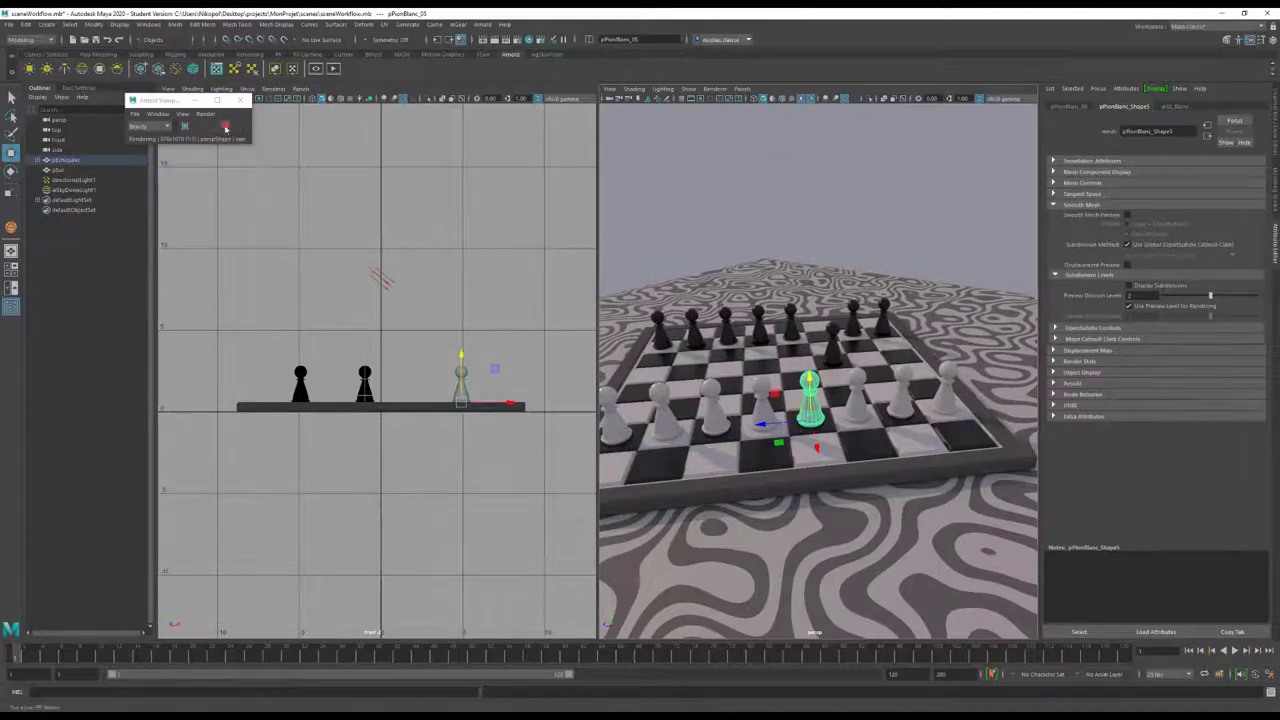
{"action": "left_click", "coordinate": [239, 101]}
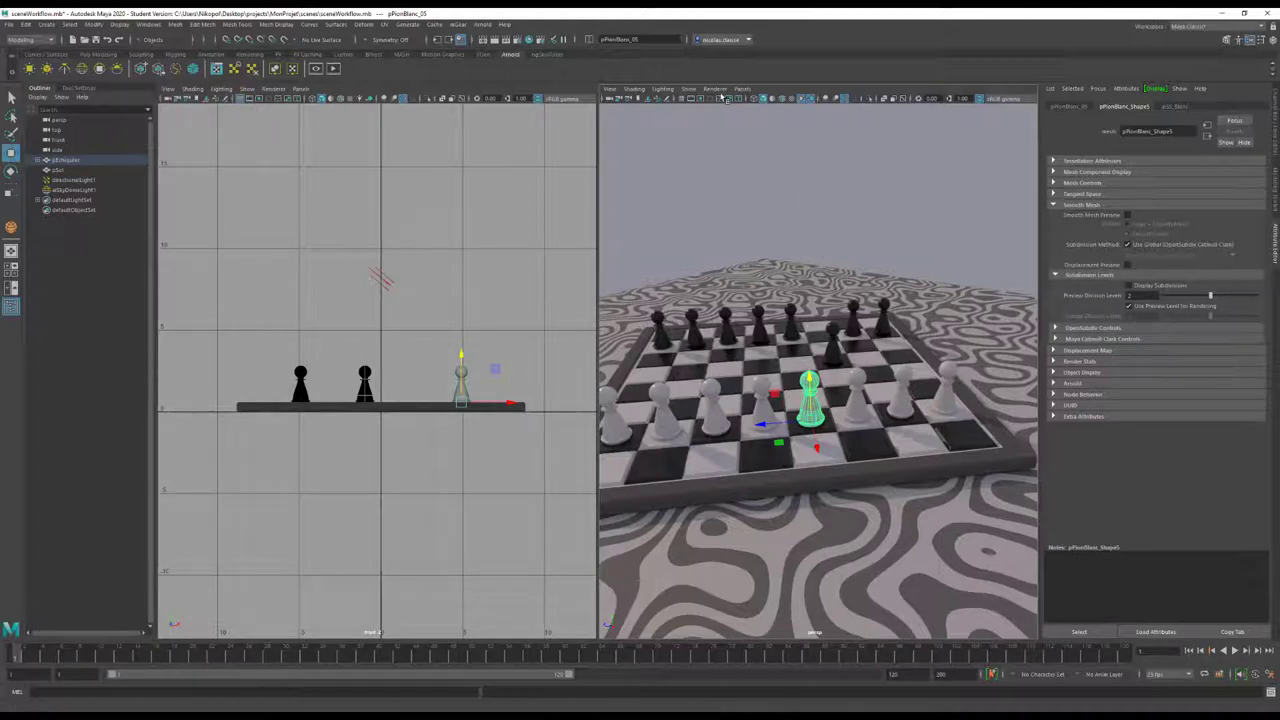
Lower the Base Weight of pSol's aiSS_Sol material and switch the view back to Viewport 2.0
{"action": "left_click", "coordinate": [719, 89]}
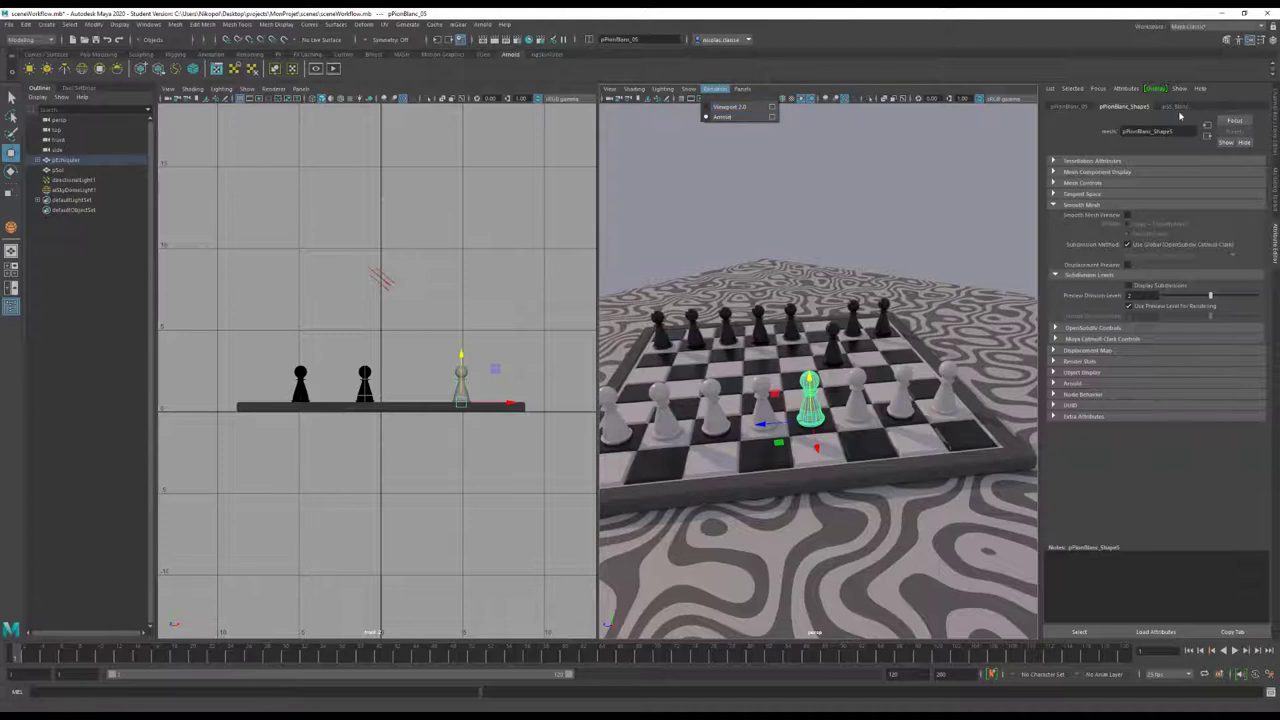
{"action": "left_click", "coordinate": [993, 336]}
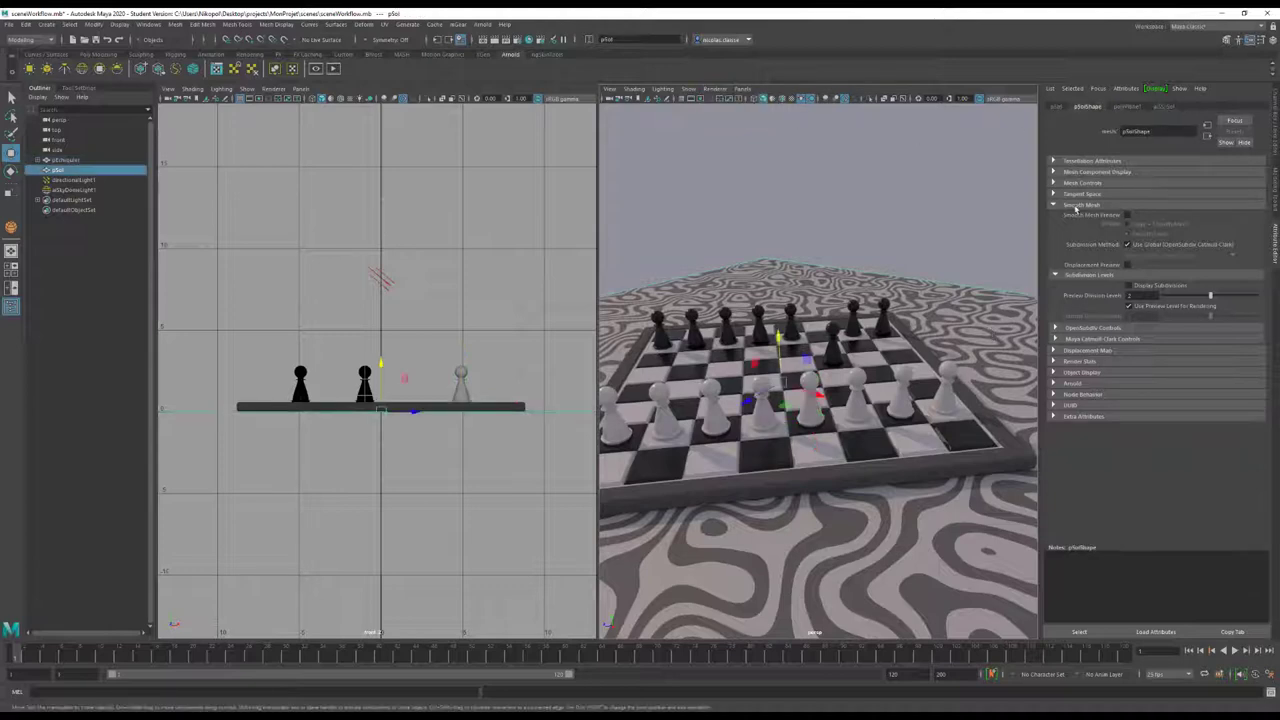
{"action": "left_click", "coordinate": [1164, 107]}
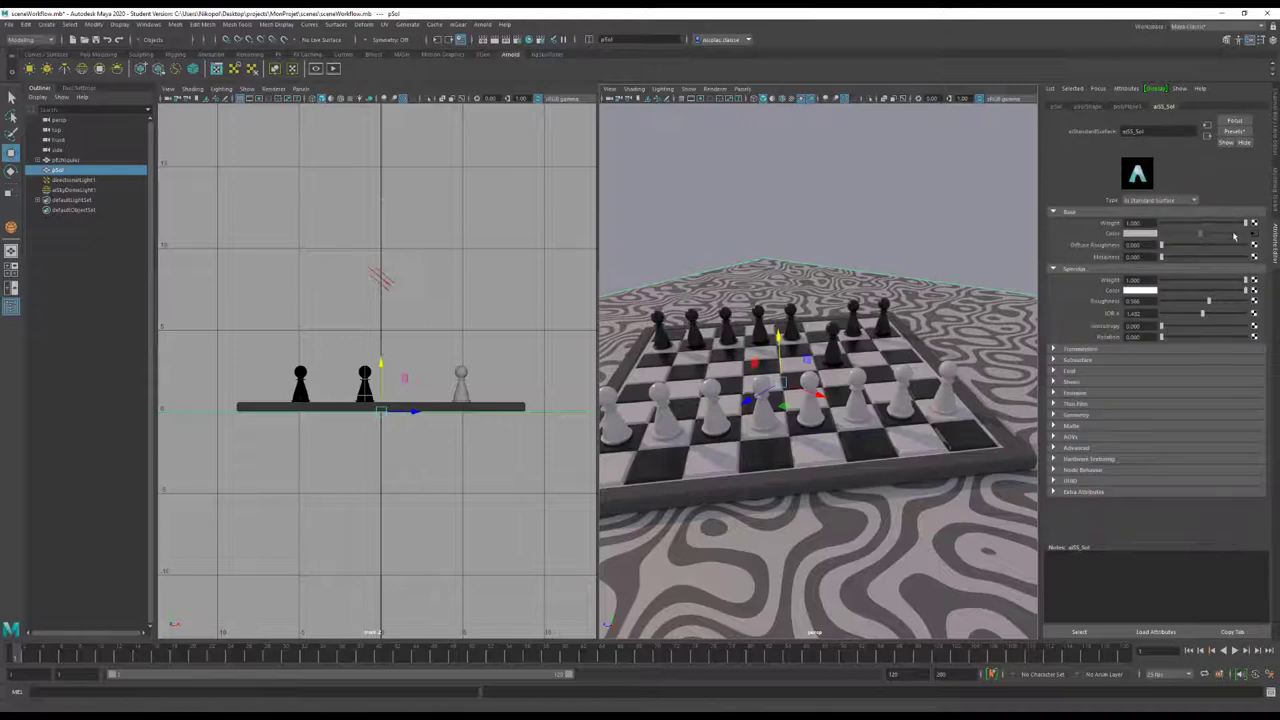
{"action": "left_click_drag", "start_coordinate": [1232, 224], "coordinate": [1250, 221]}
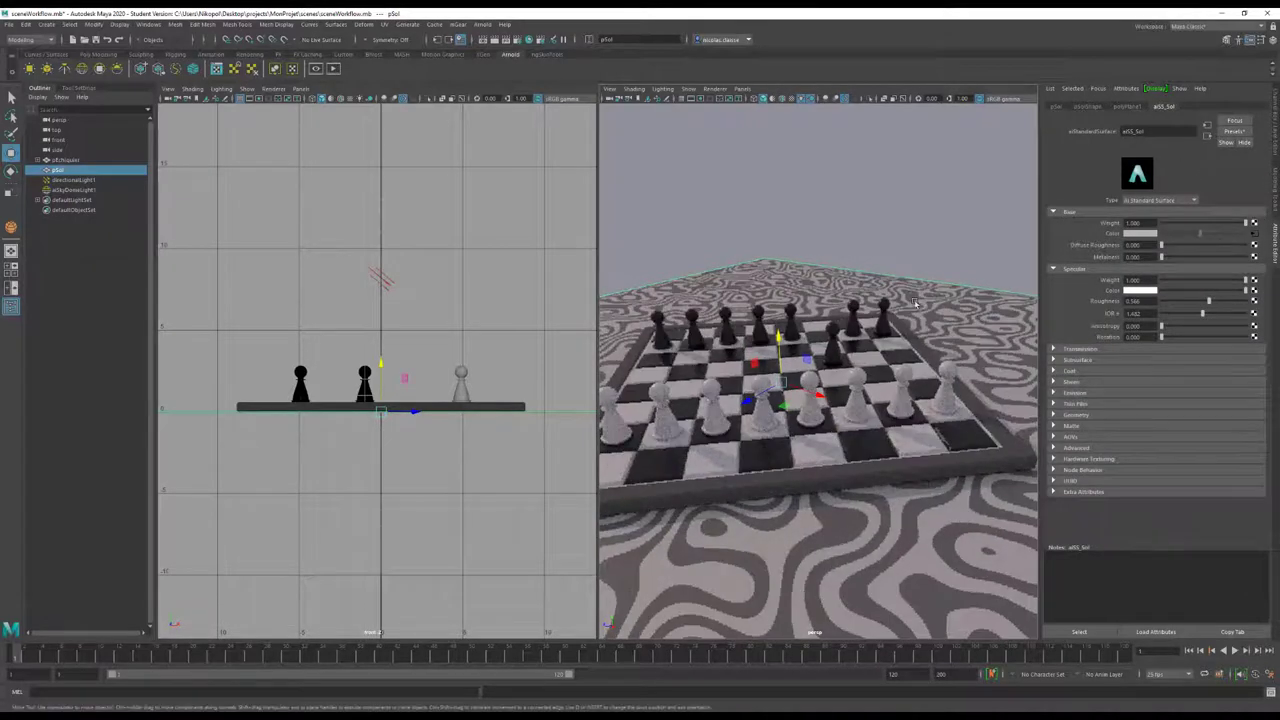
{"action": "left_click", "coordinate": [715, 88]}
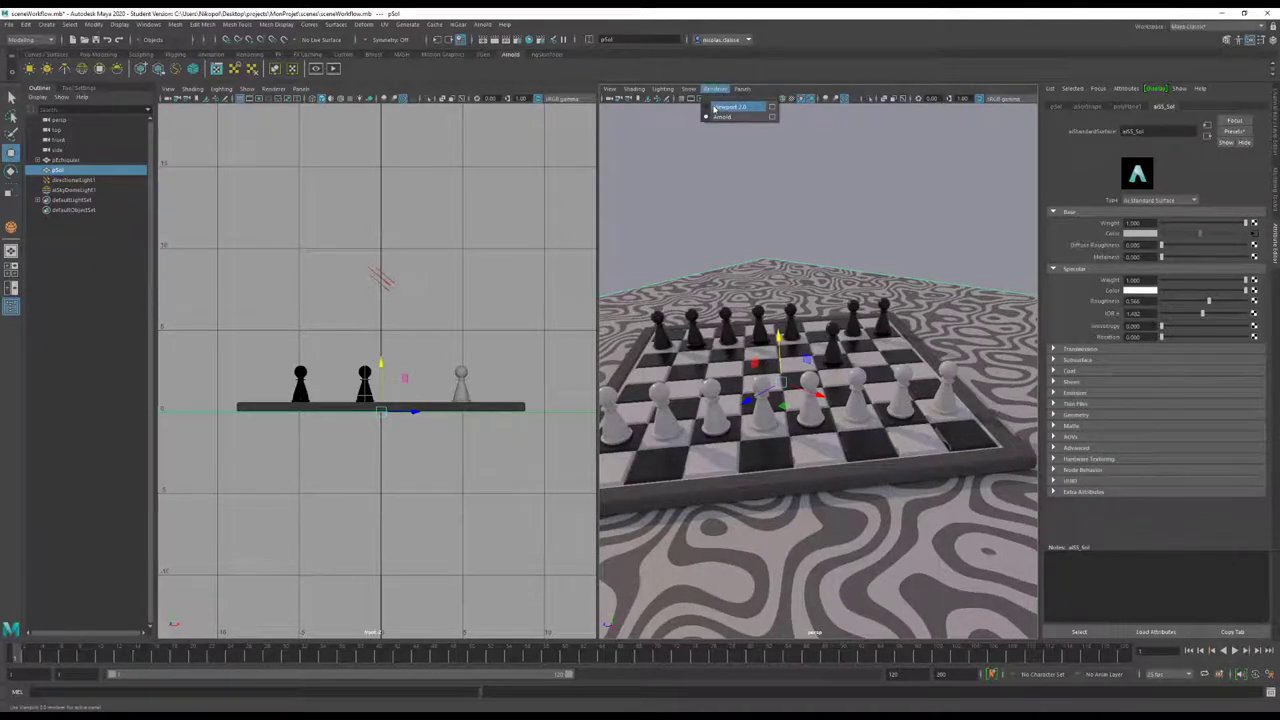
{"action": "left_click", "coordinate": [722, 107]}
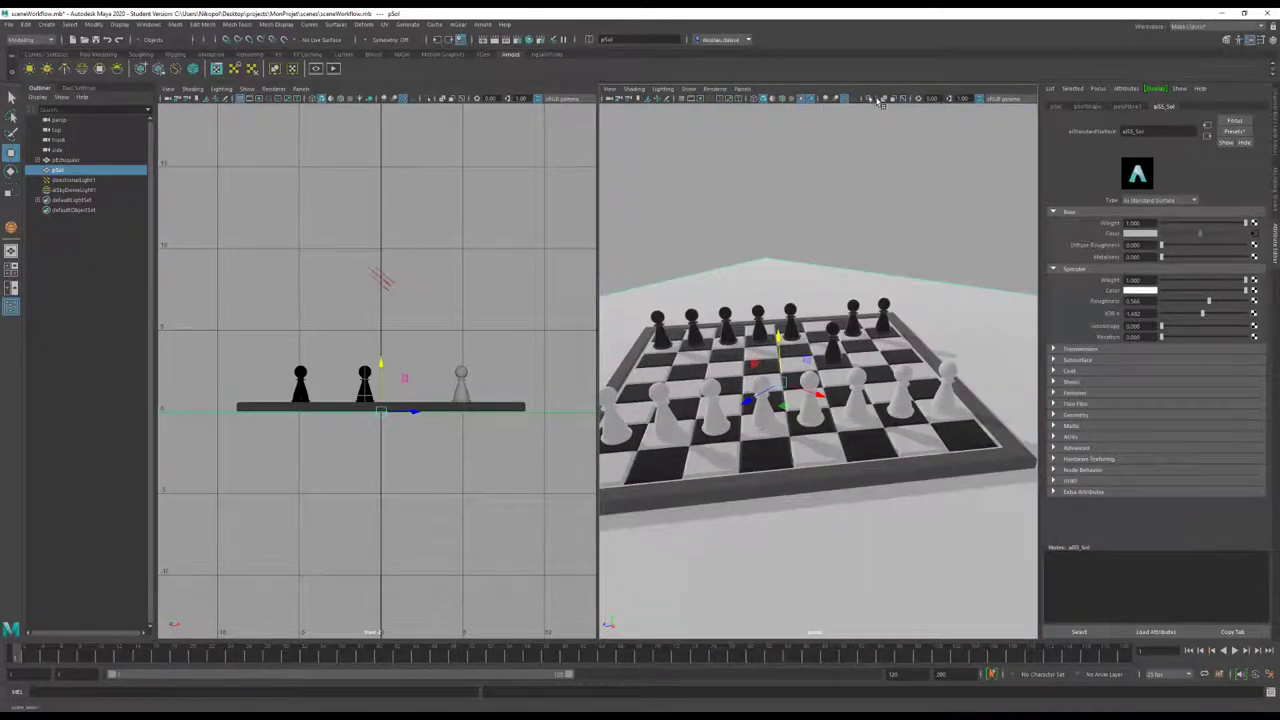
Cycle the right panel through front view and Graph Editor, then return it to perspective
{"action": "left_click", "coordinate": [743, 91]}
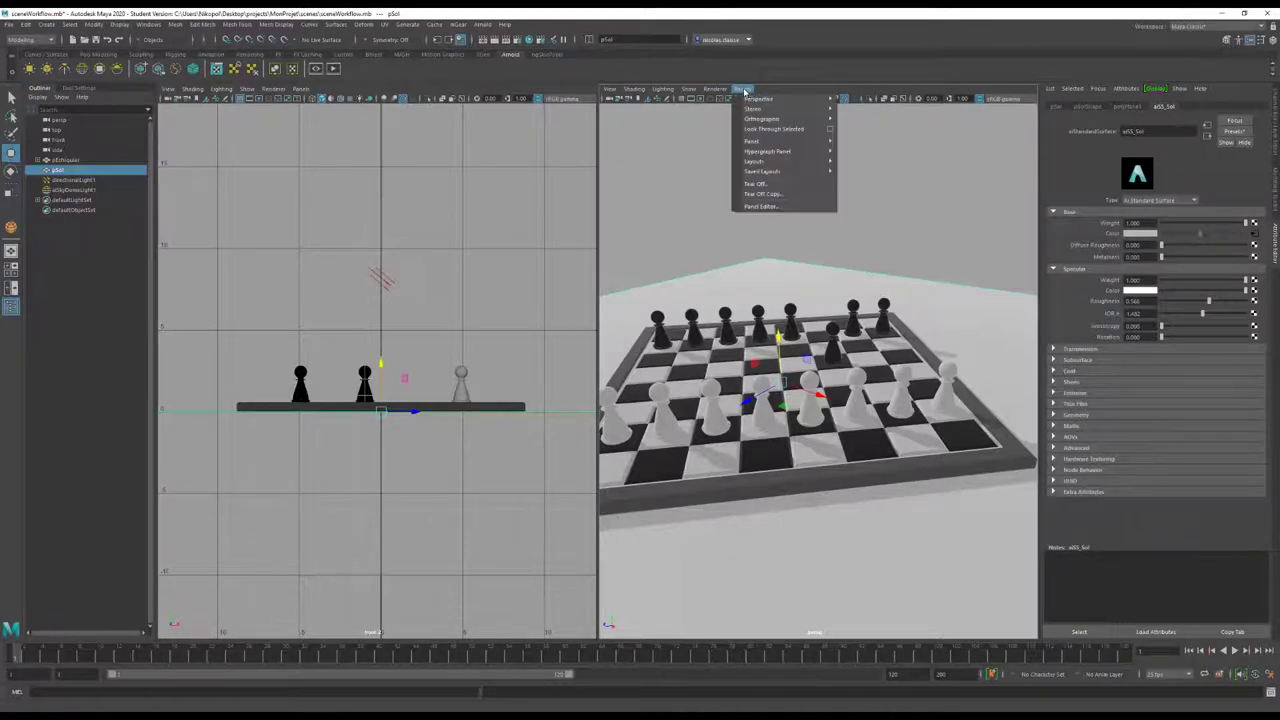
{"action": "mouse_move", "coordinate": [785, 99]}
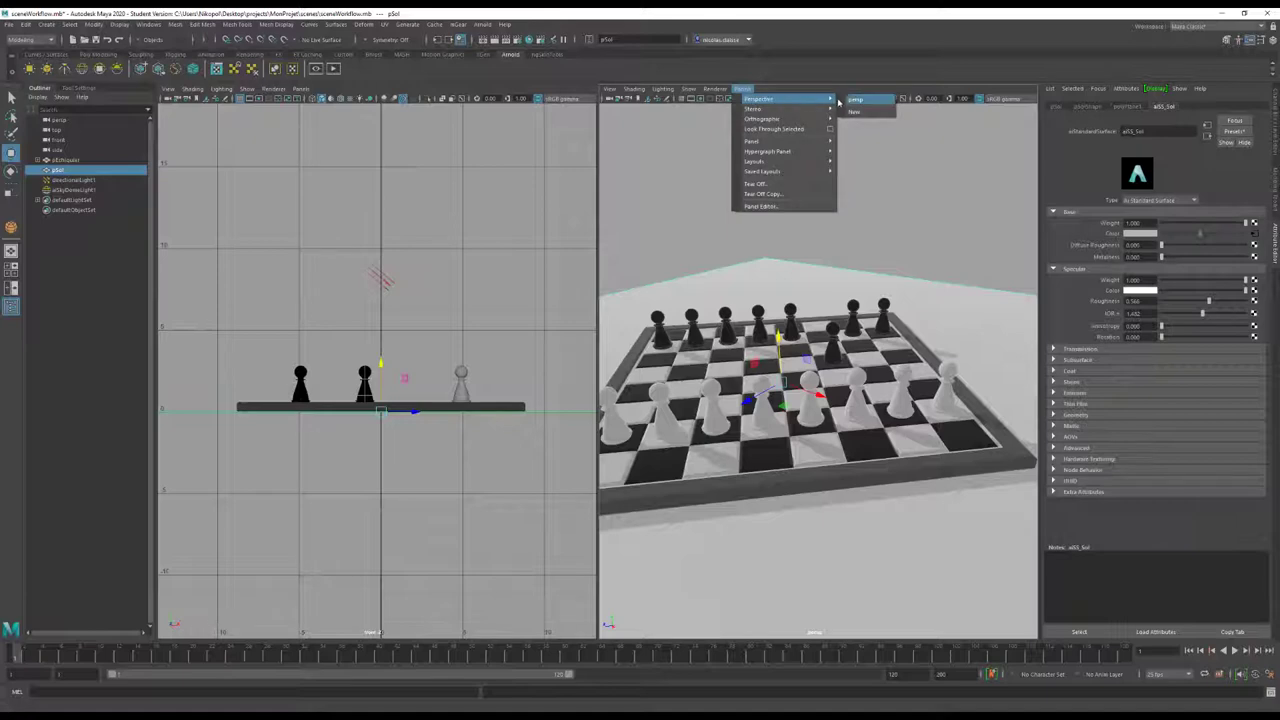
{"action": "mouse_move", "coordinate": [765, 119]}
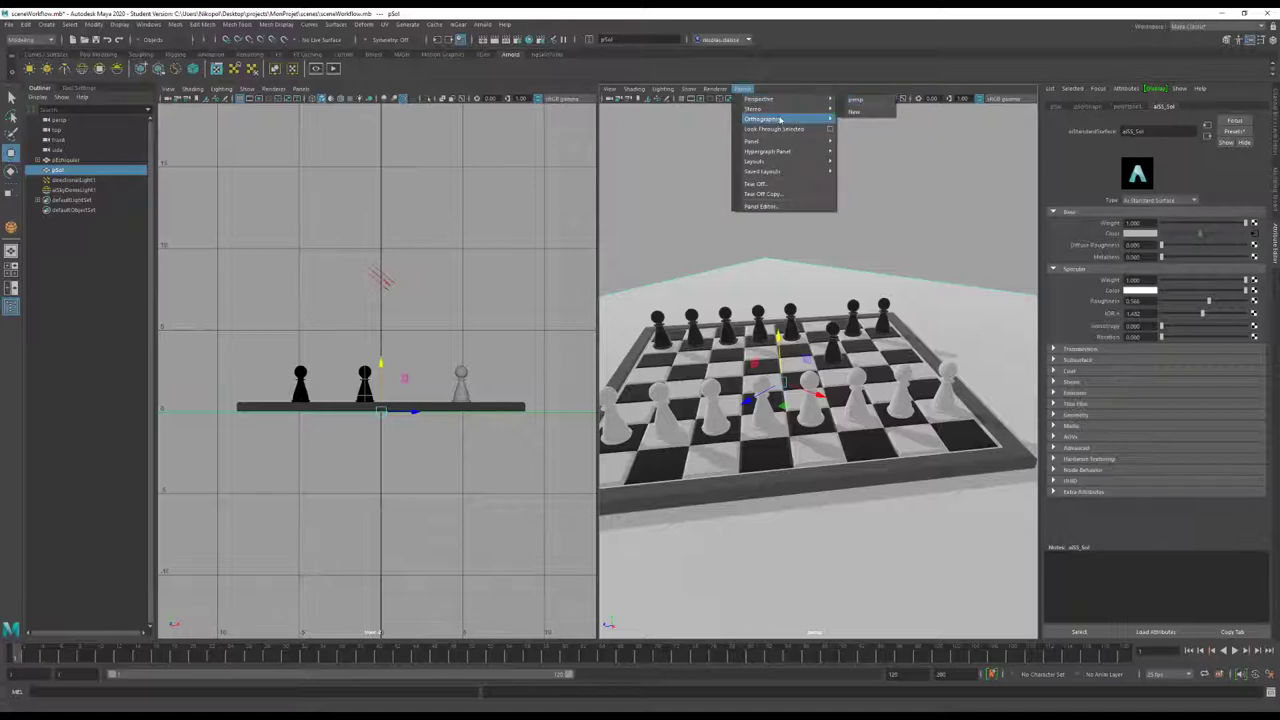
{"action": "left_click", "coordinate": [855, 120]}
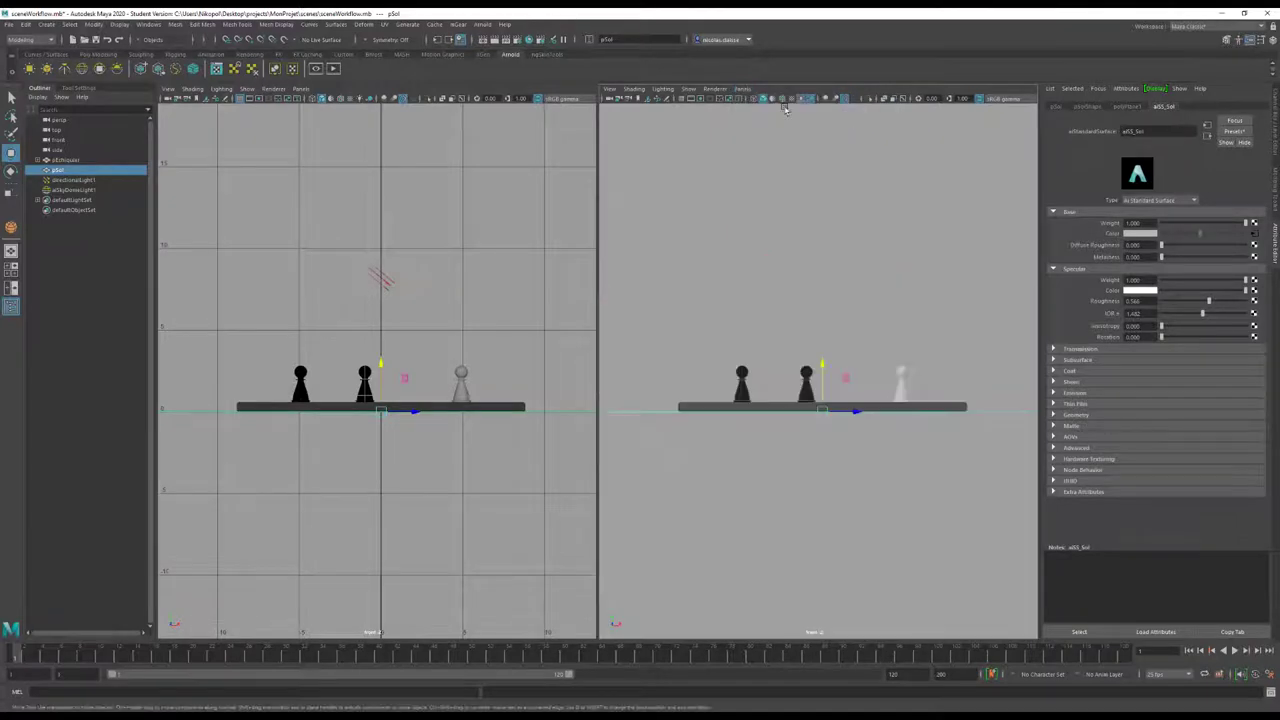
{"action": "left_click", "coordinate": [743, 89]}
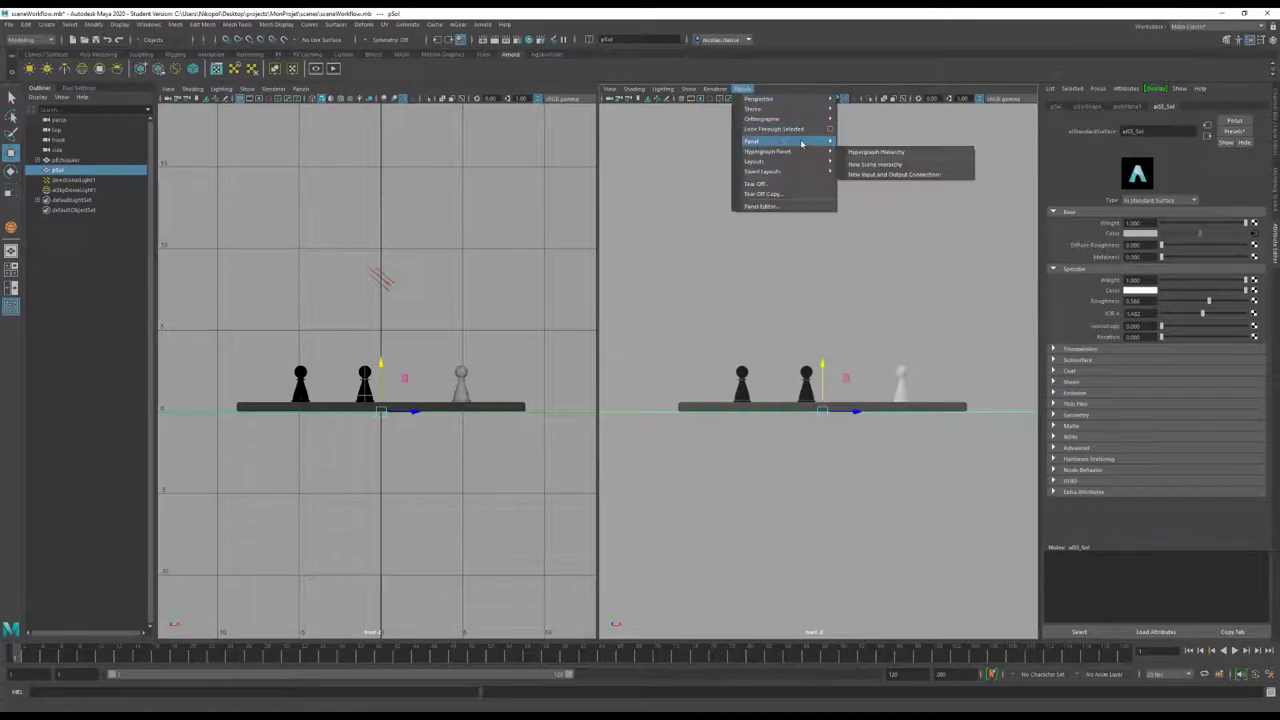
{"action": "mouse_move", "coordinate": [752, 141]}
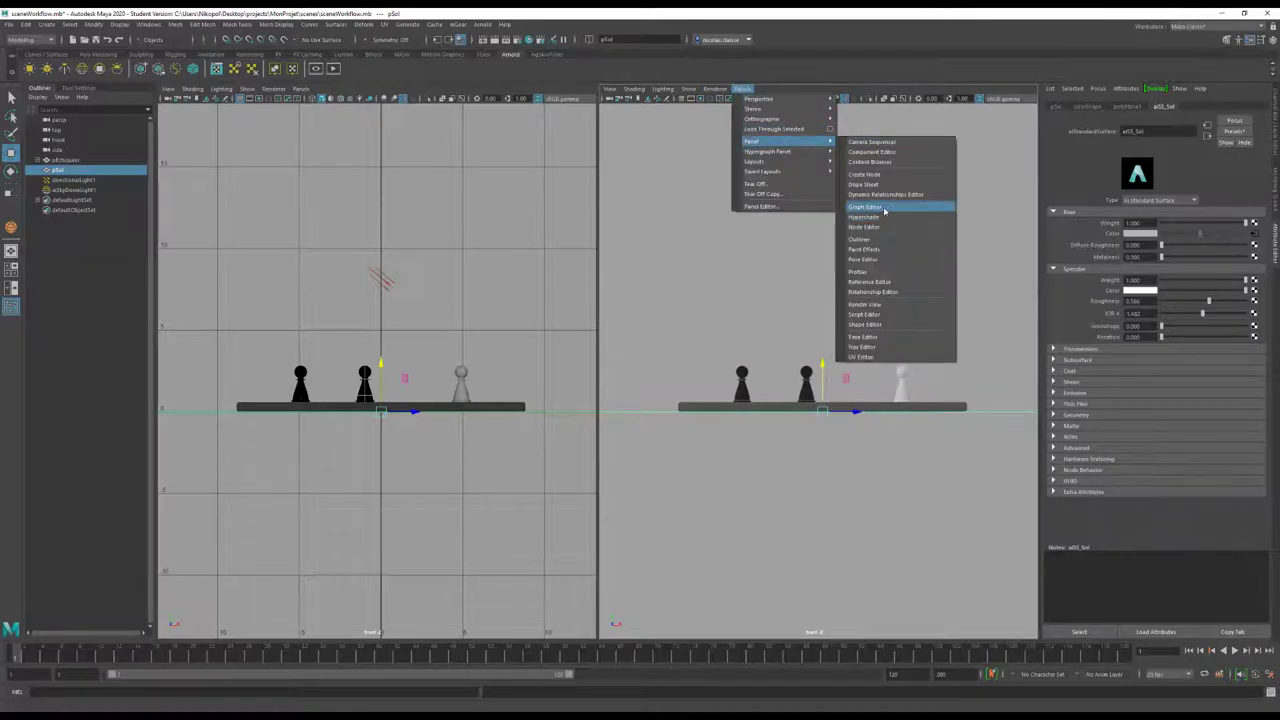
{"action": "left_click", "coordinate": [865, 207]}
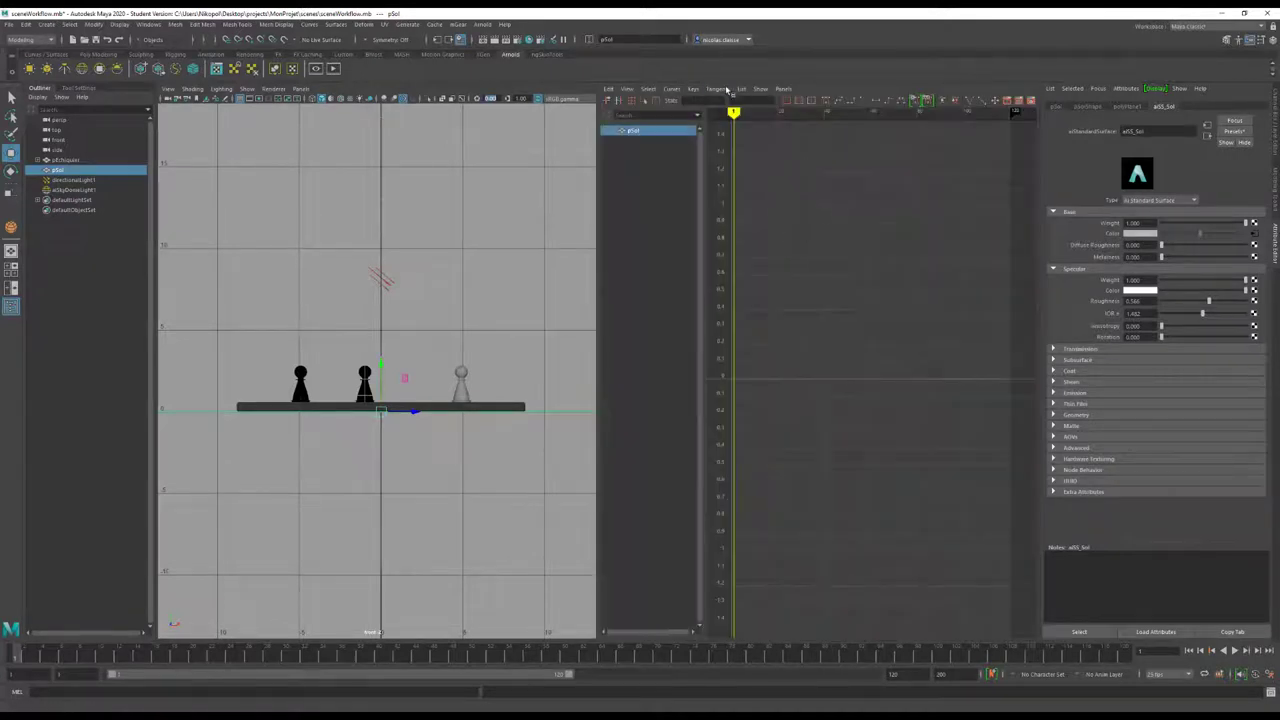
{"action": "left_click", "coordinate": [759, 89]}
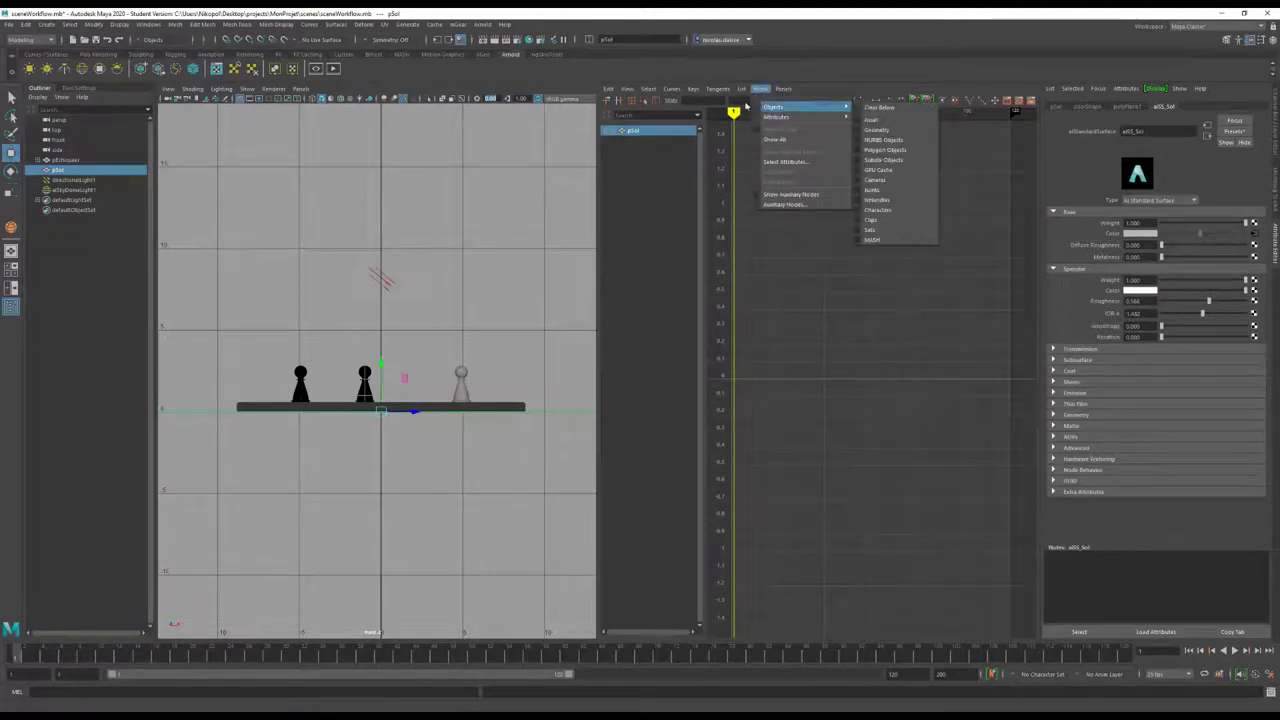
{"action": "left_click", "coordinate": [783, 89]}
{"action": "mouse_move", "coordinate": [828, 99]}
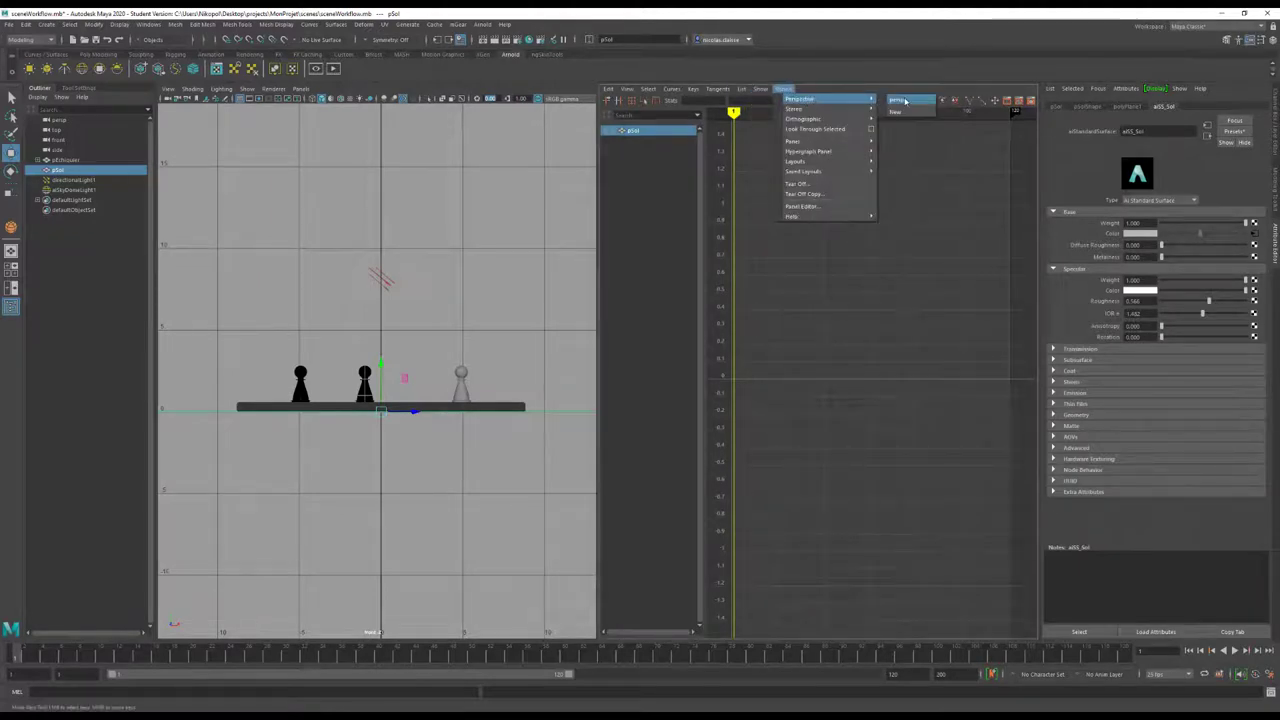
{"action": "left_click", "coordinate": [904, 101]}
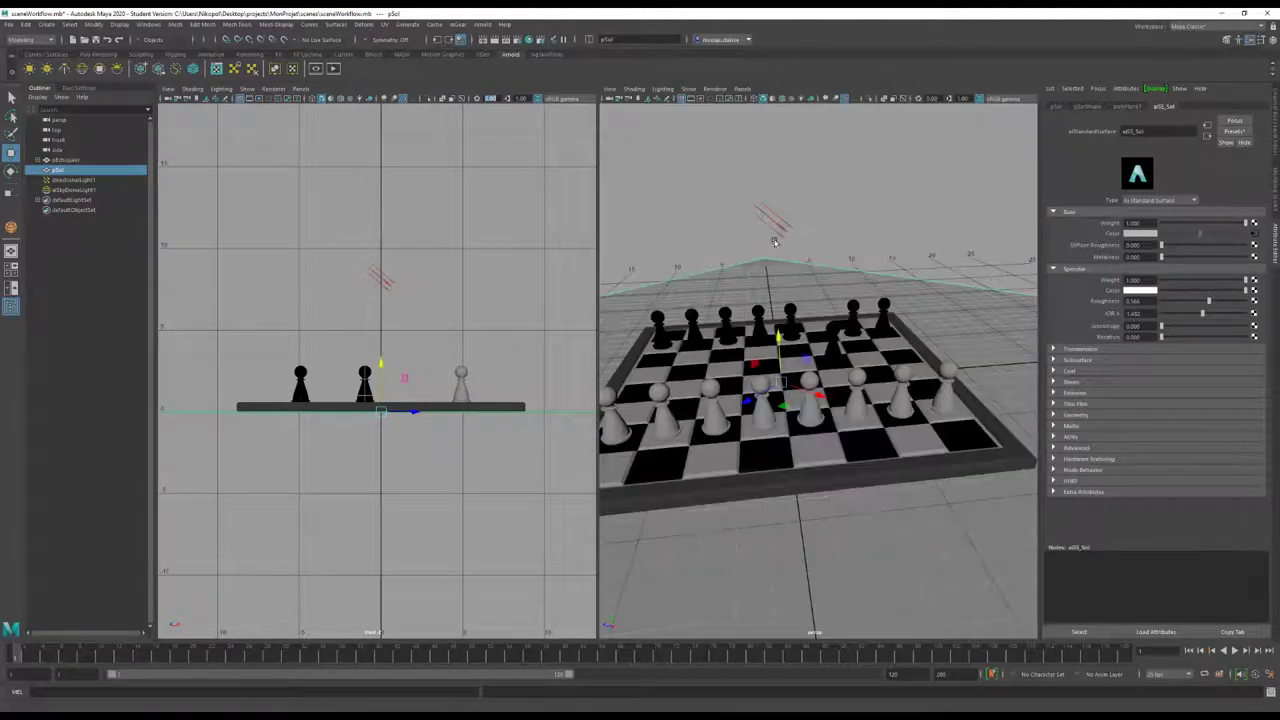
Tear off a copy of the perspective panel and dock it on the left
{"action": "left_click", "coordinate": [748, 89]}
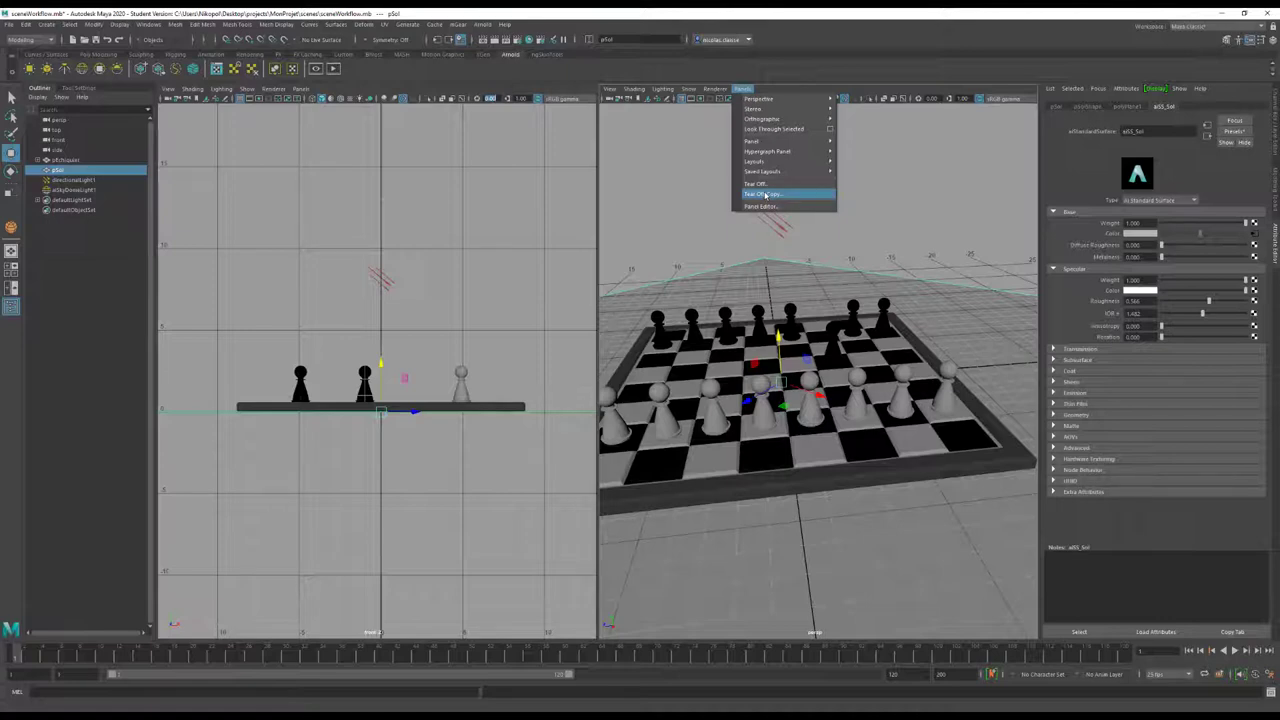
{"action": "left_click", "coordinate": [766, 195]}
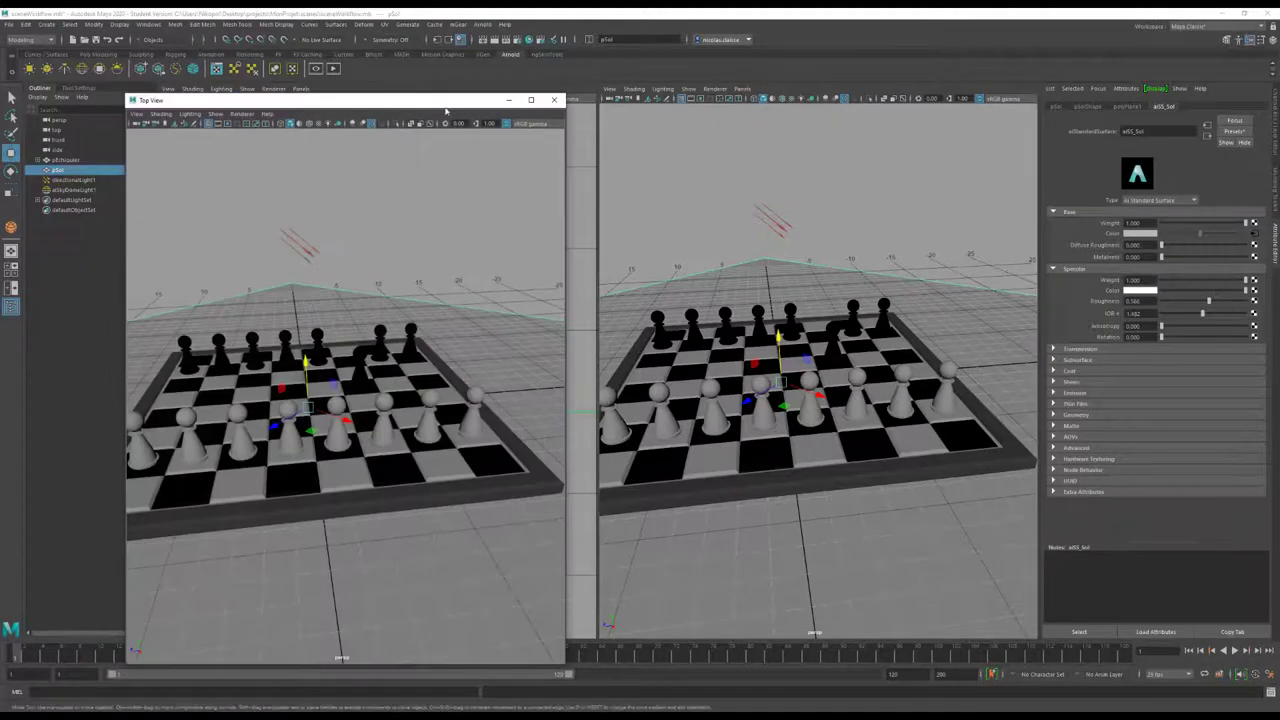
{"action": "mouse_move", "coordinate": [450, 100]}
{"action": "left_mouse_down"}
{"action": "mouse_move", "coordinate": [430, 253]}
{"action": "mouse_move", "coordinate": [120, 89]}
{"action": "left_mouse_up"}
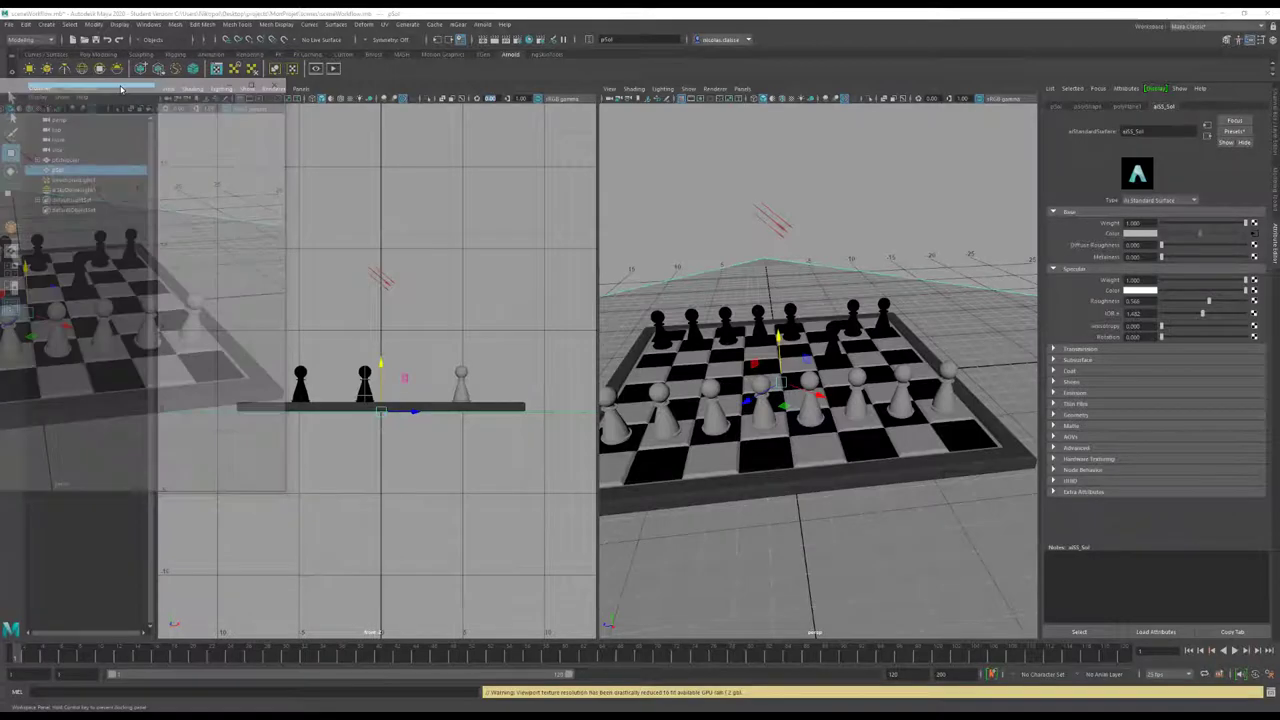
{"action": "left_click_drag", "start_coordinate": [120, 89], "coordinate": [67, 90]}
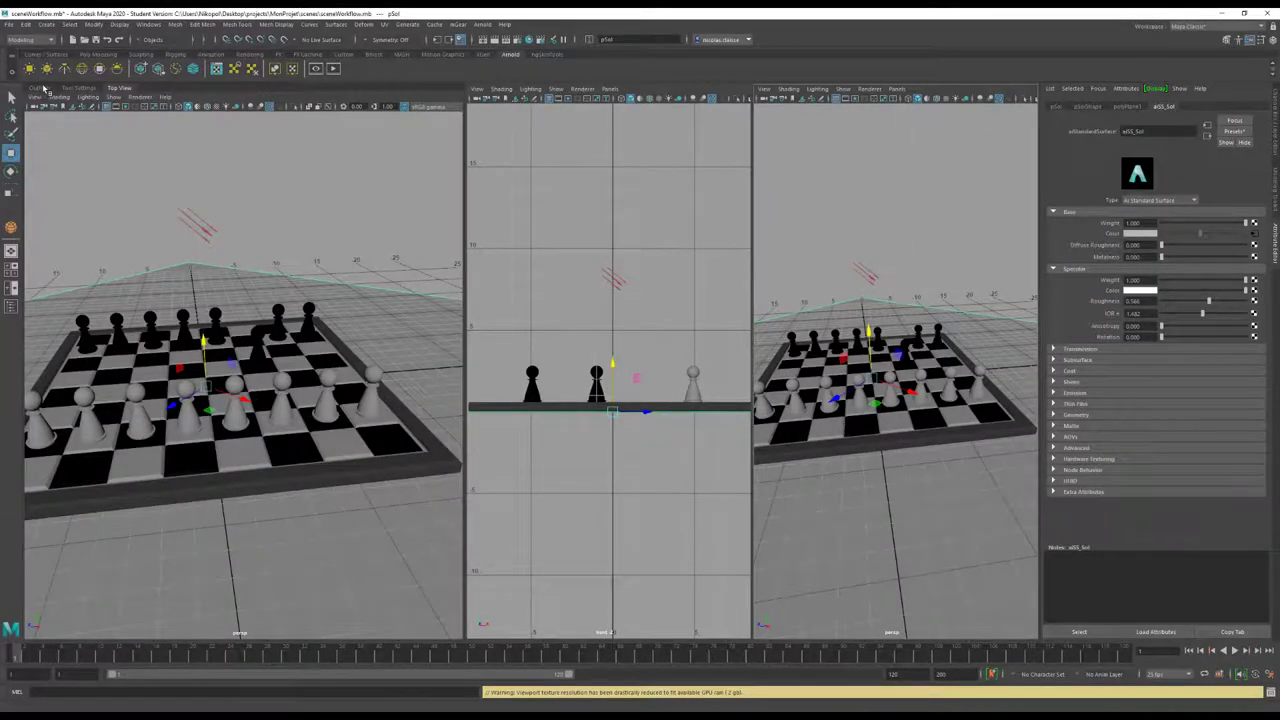
Toggle the left panel between Outliner and perspective copy, and set the right panel to top view
{"action": "left_click", "coordinate": [40, 88]}
{"action": "left_click", "coordinate": [116, 90]}
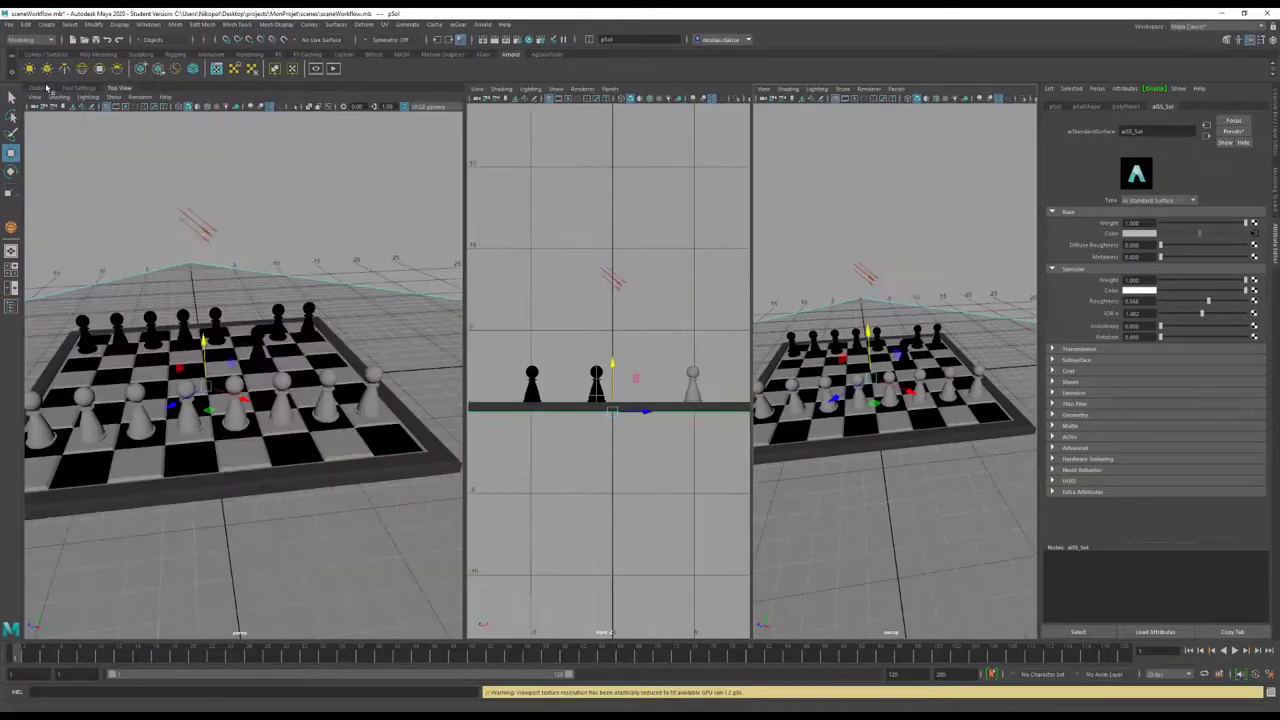
{"action": "left_click", "coordinate": [46, 88]}
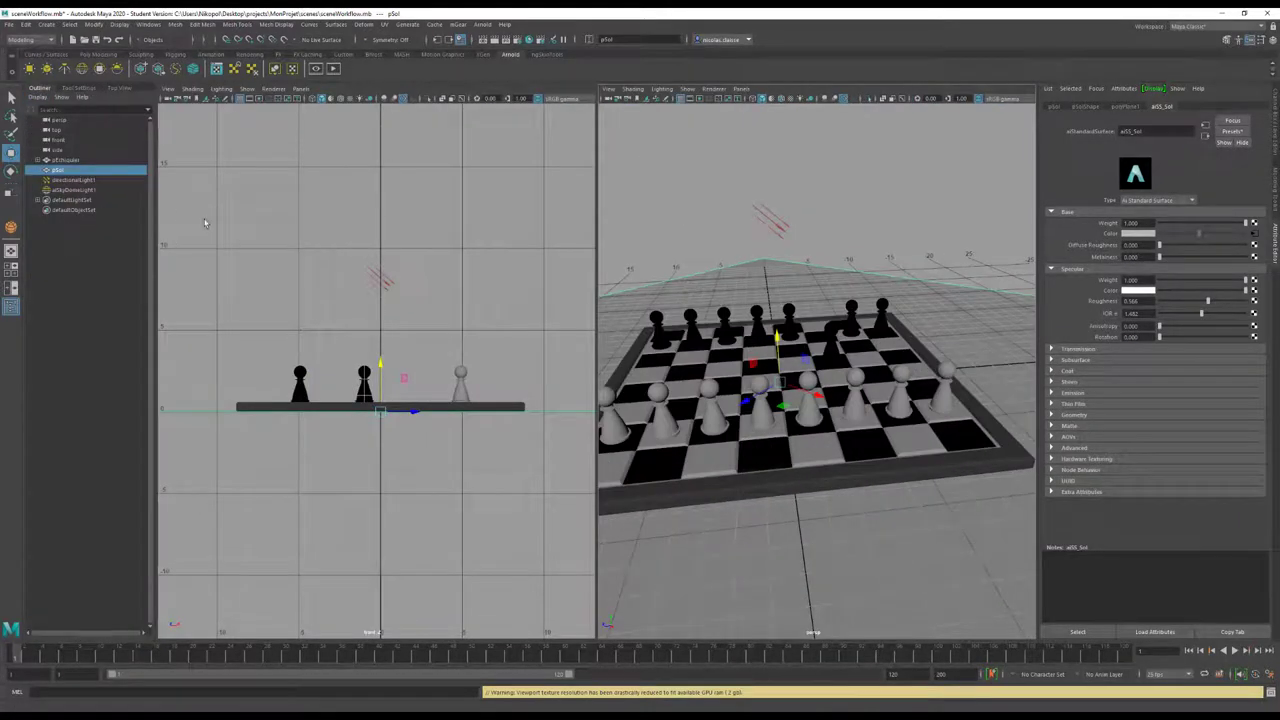
{"action": "left_click", "coordinate": [741, 88]}
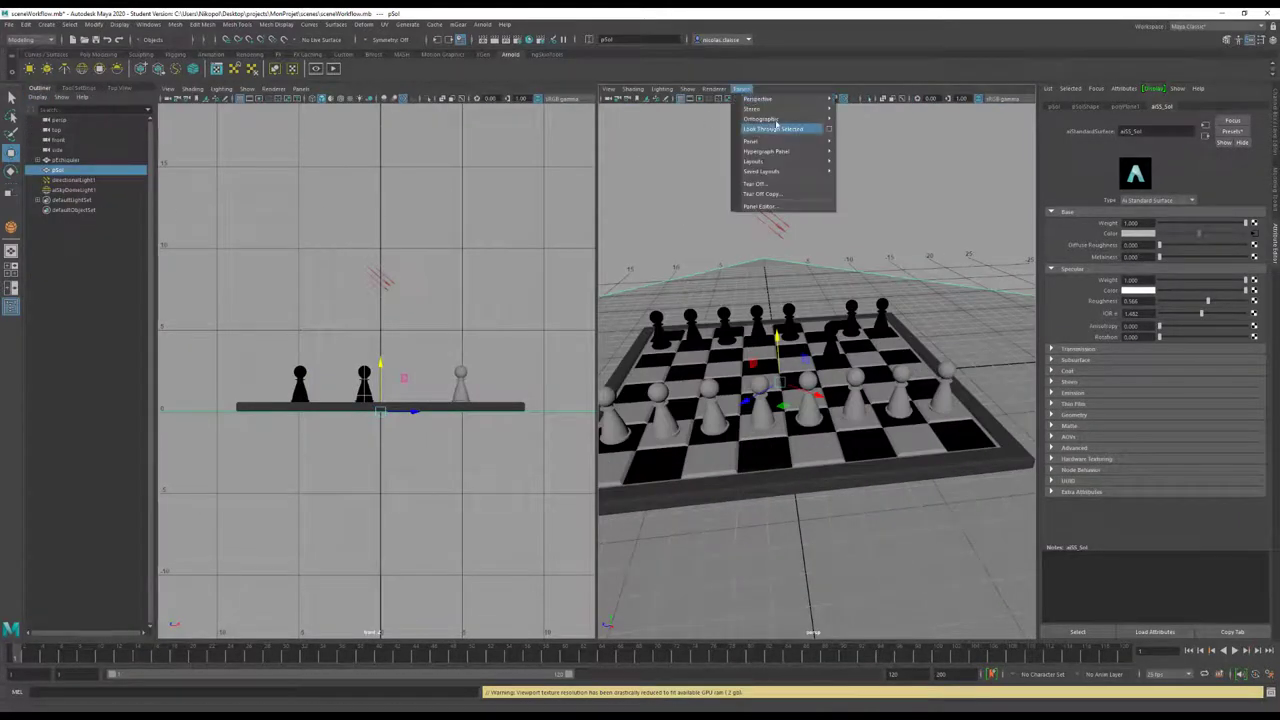
{"action": "mouse_move", "coordinate": [761, 119]}
{"action": "left_click", "coordinate": [878, 147]}
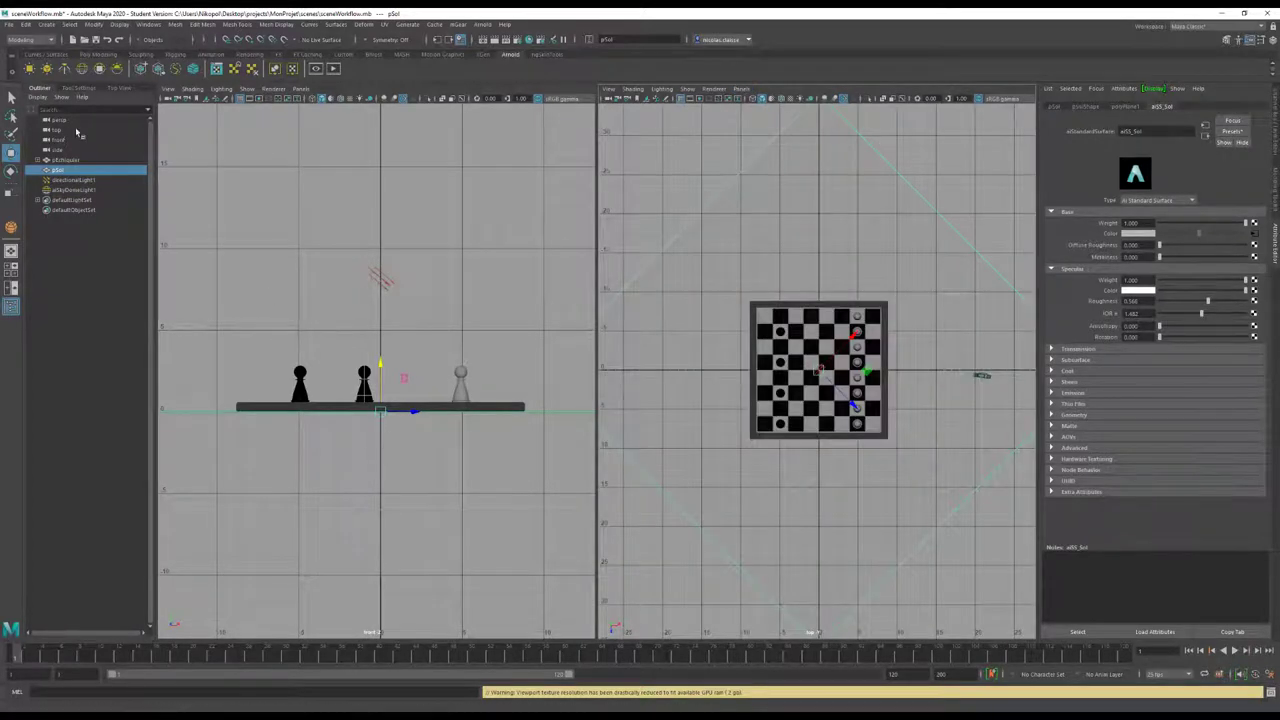
Show the perspective copy, orbit around the chessboard and narrow the left panel to widen the others
{"action": "left_click", "coordinate": [133, 87]}
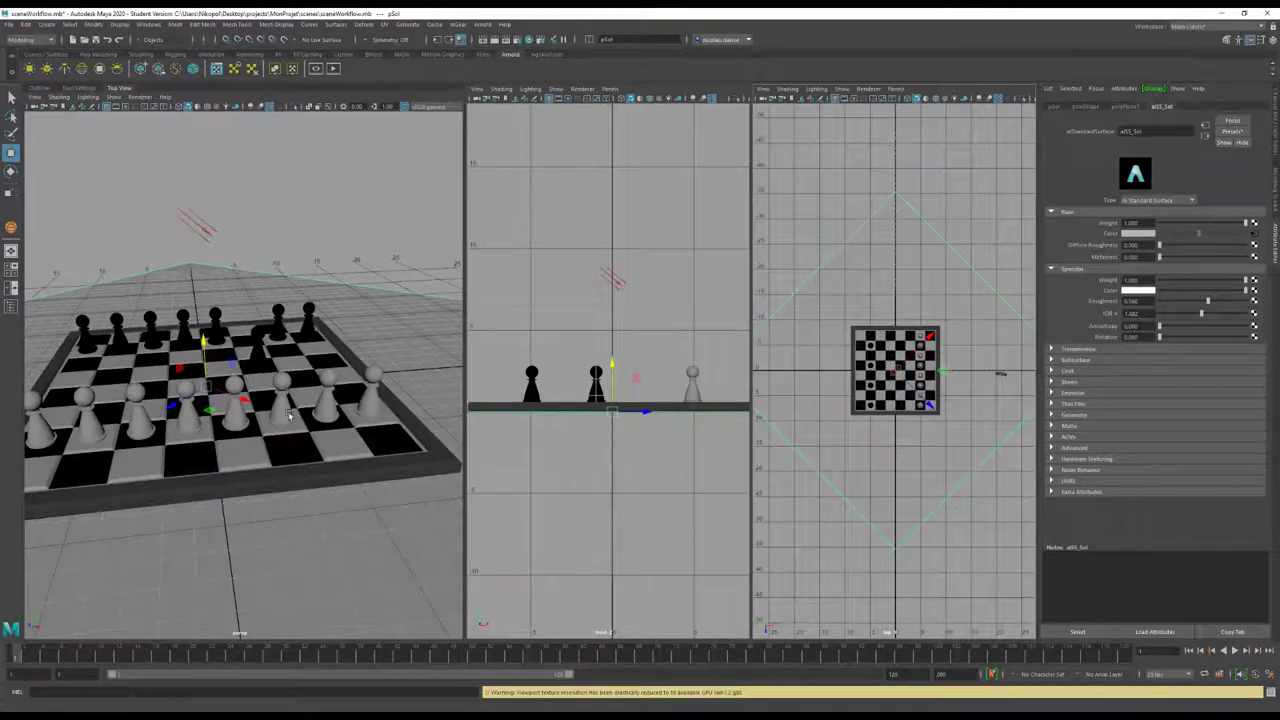
{"action": "left_click_drag", "start_coordinate": [278, 393], "coordinate": [287, 373], "text": "alt"}
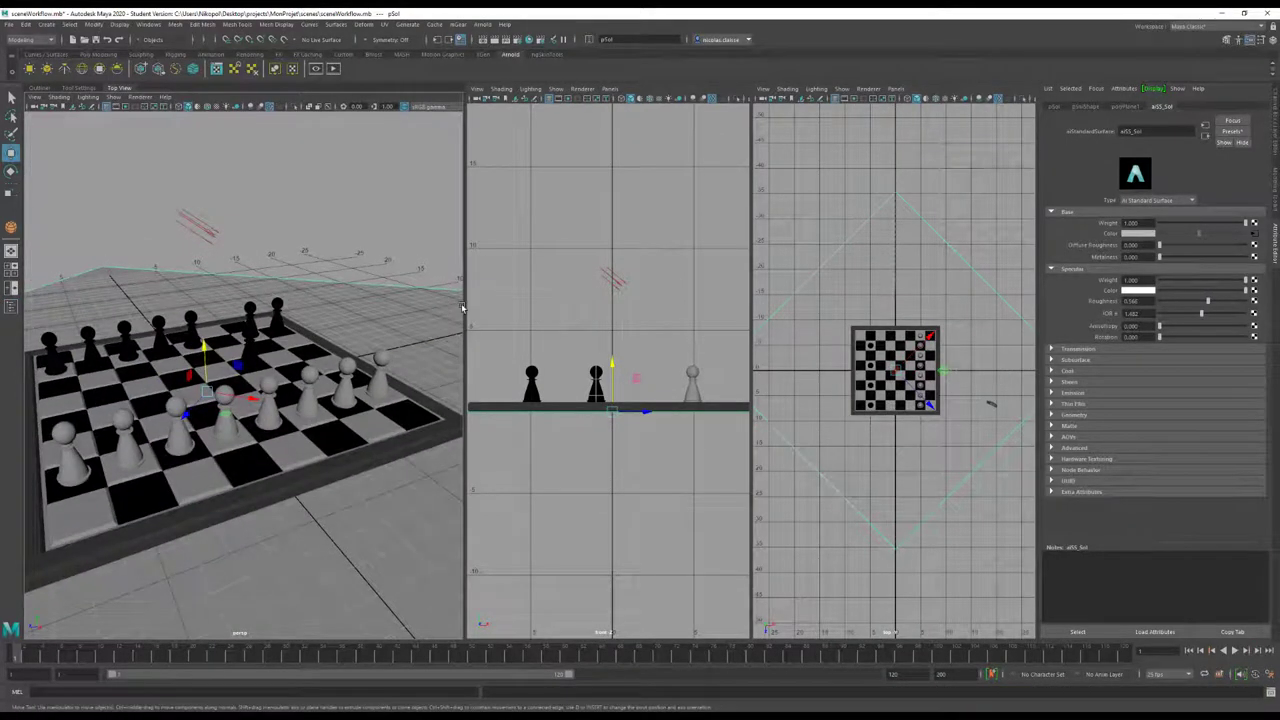
{"action": "left_click_drag", "start_coordinate": [463, 305], "coordinate": [380, 305]}
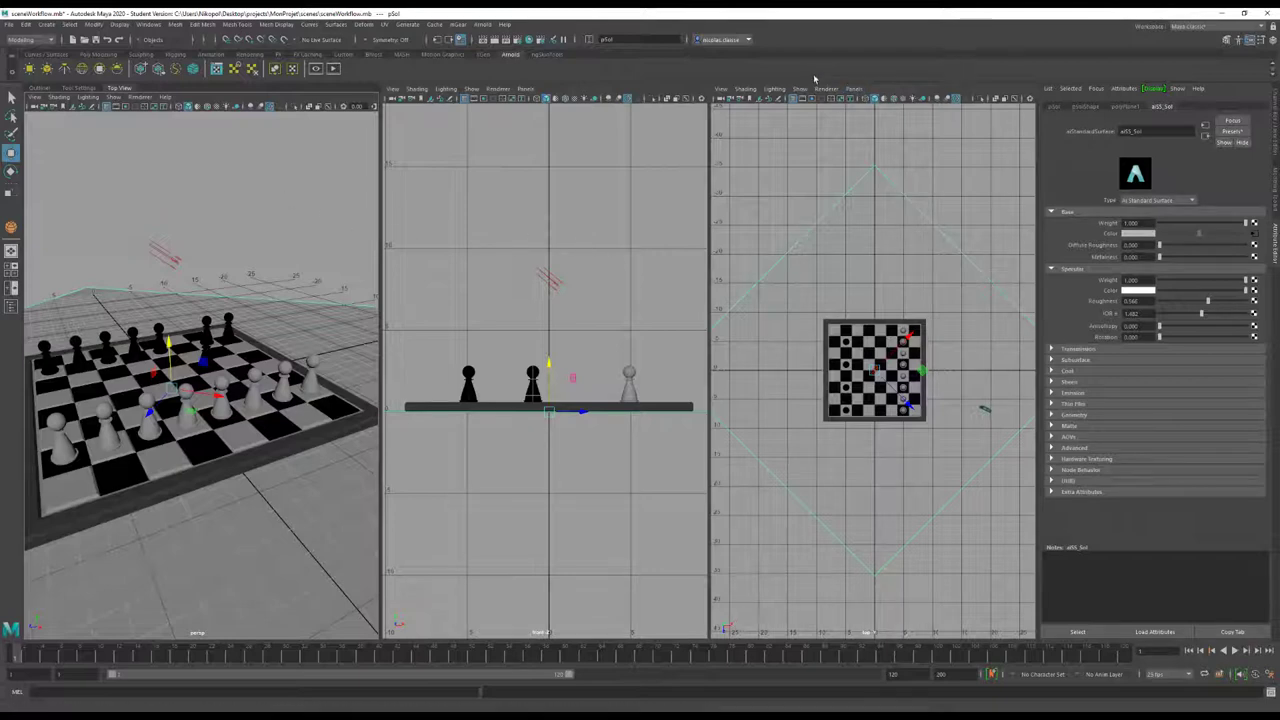
{"action": "left_click", "coordinate": [720, 89]}
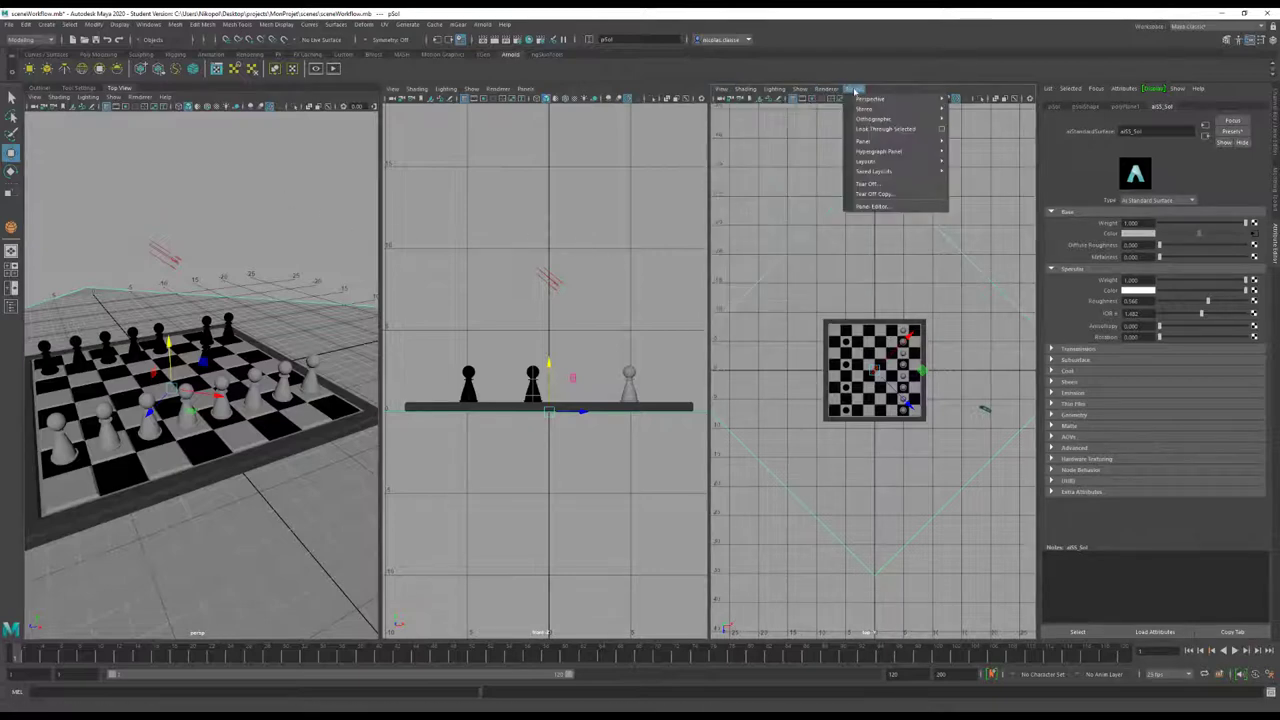
{"action": "left_click", "coordinate": [899, 80]}
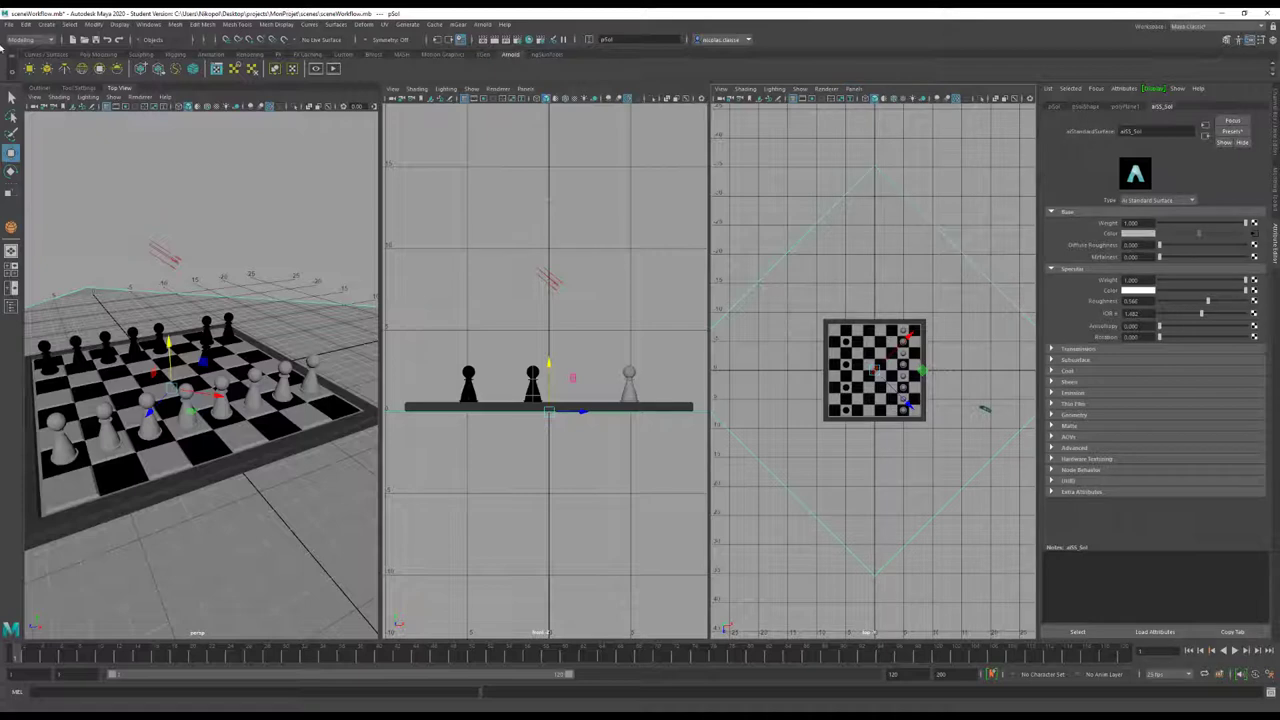
{"action": "left_click", "coordinate": [120, 25]}
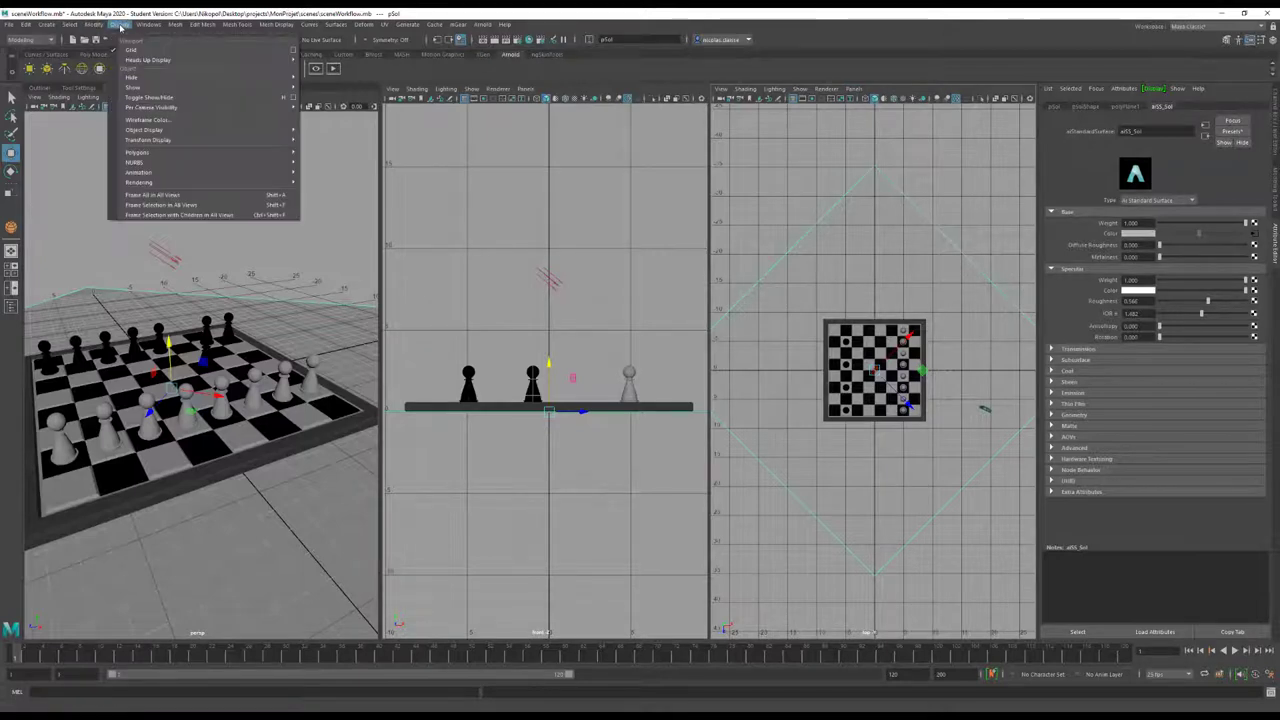
{"action": "left_click", "coordinate": [120, 27]}
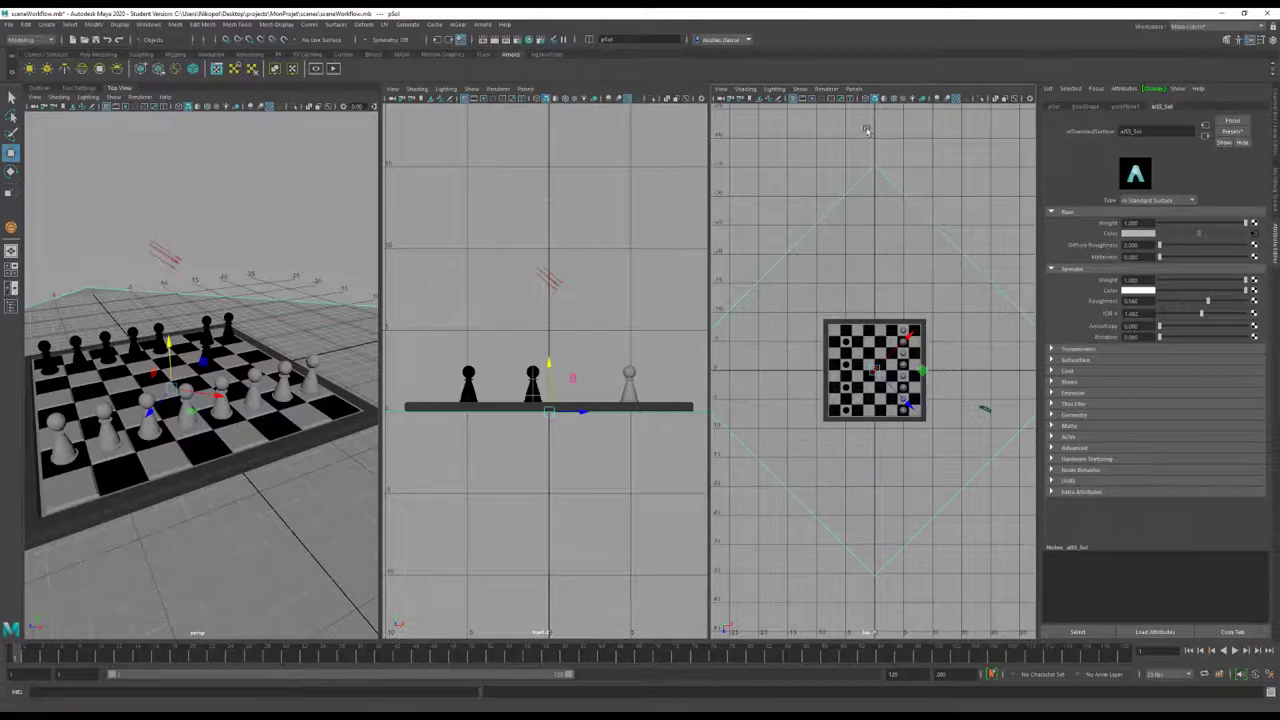
Reset the workspace to Maya Classic, frame everything in one perspective view, and select a white pawn
{"action": "left_click", "coordinate": [1201, 27]}
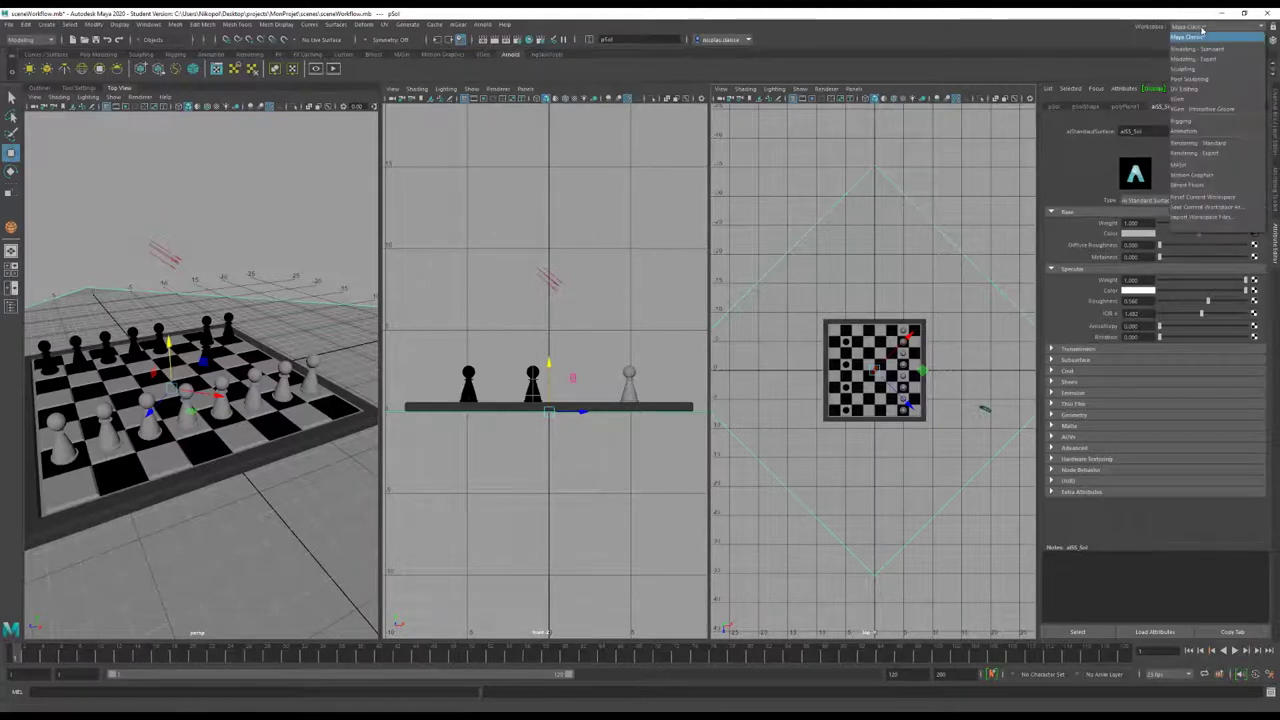
{"action": "left_click", "coordinate": [1201, 198]}
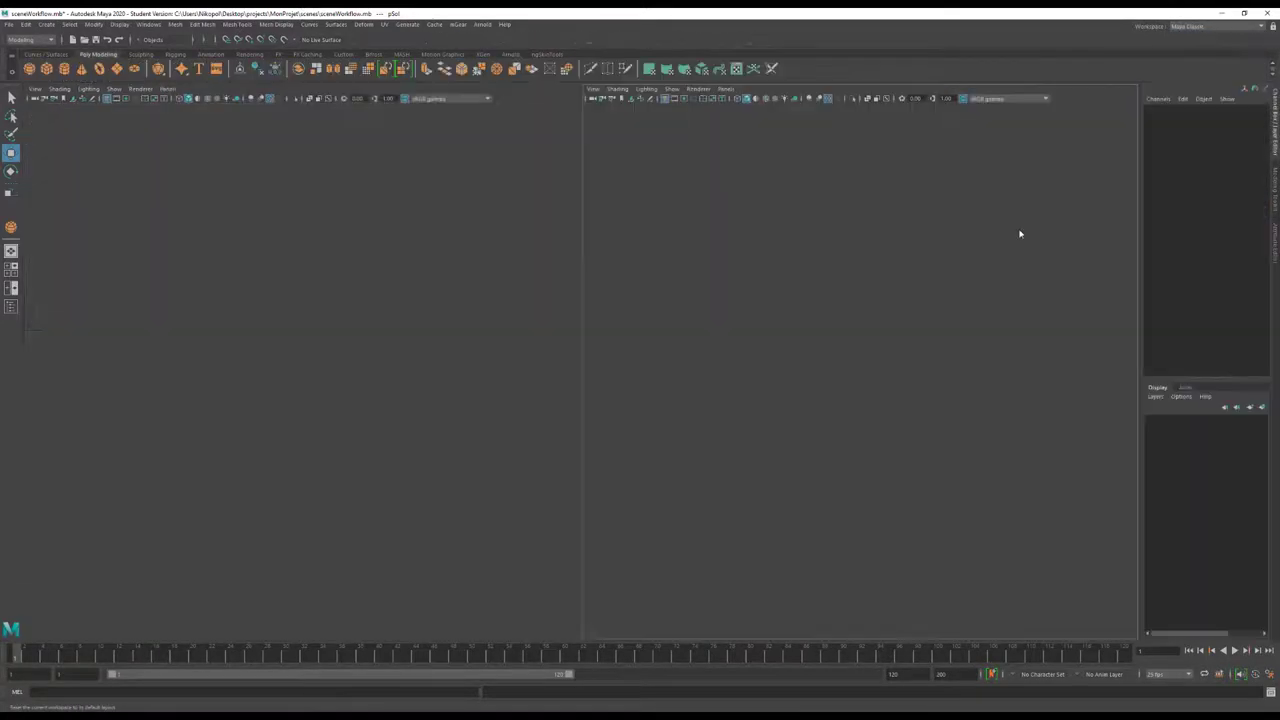
{"action": "key", "text": "space"}
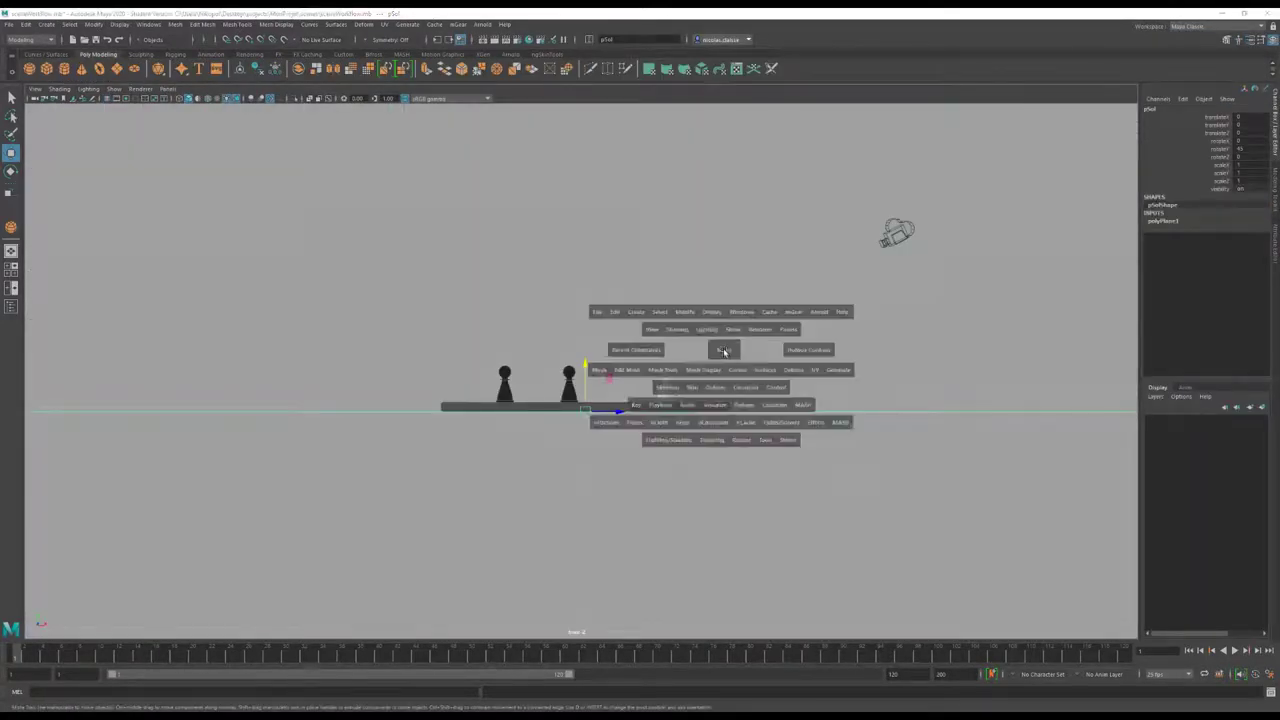
{"action": "left_click_drag", "start_coordinate": [720, 351], "coordinate": [726, 325]}
{"action": "key", "text": "a"}
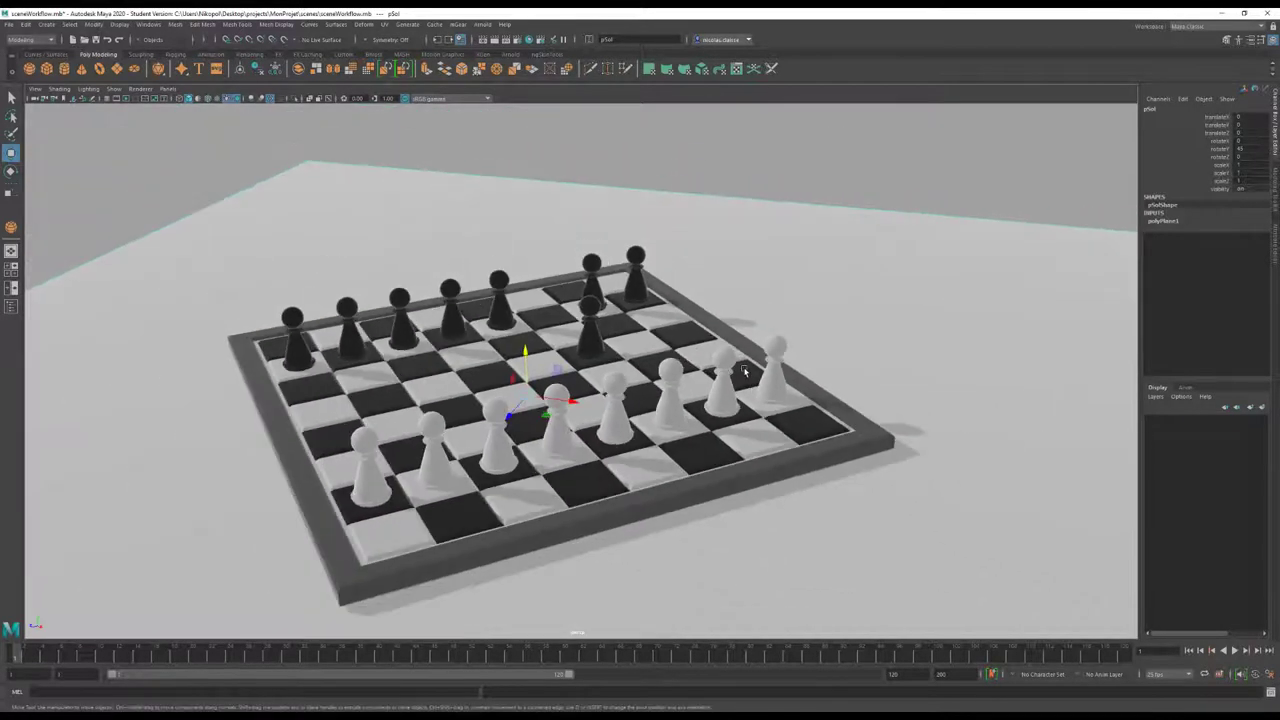
{"action": "left_click", "coordinate": [618, 388]}
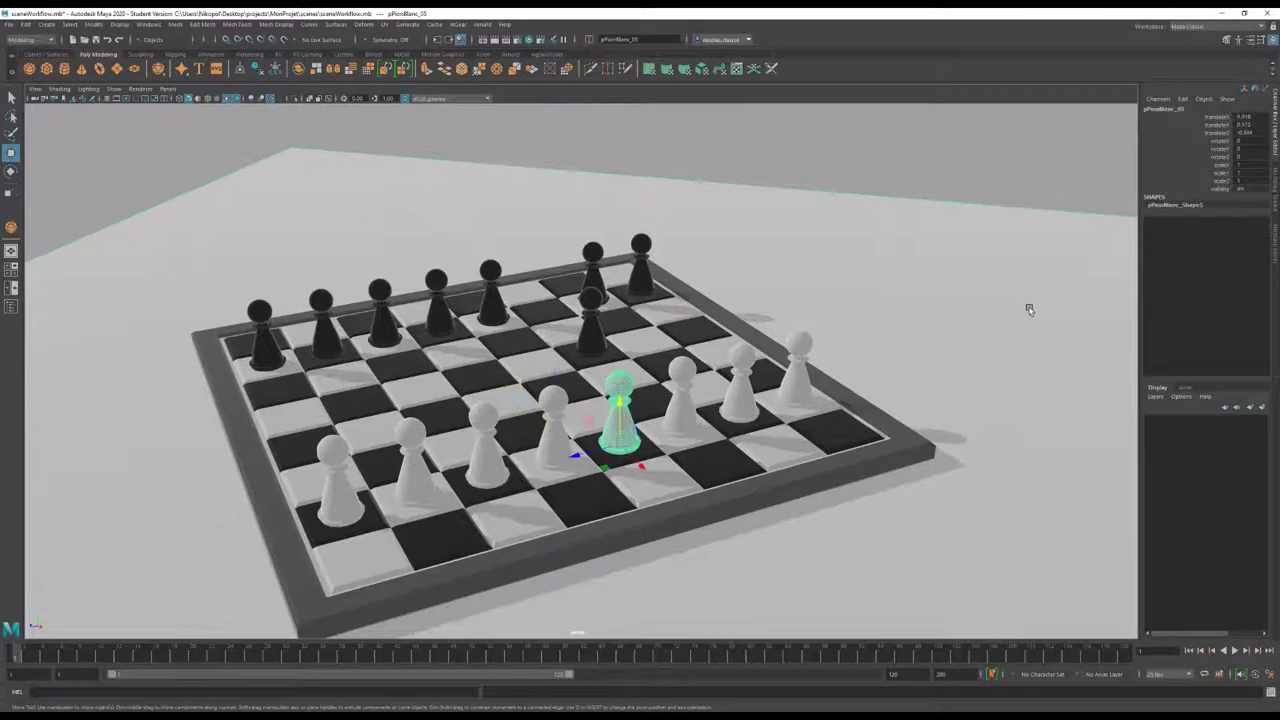
Toggle the selected pawn's shape Visibility off and on in the Attribute Editor
{"action": "key", "text": "ctrl+a"}
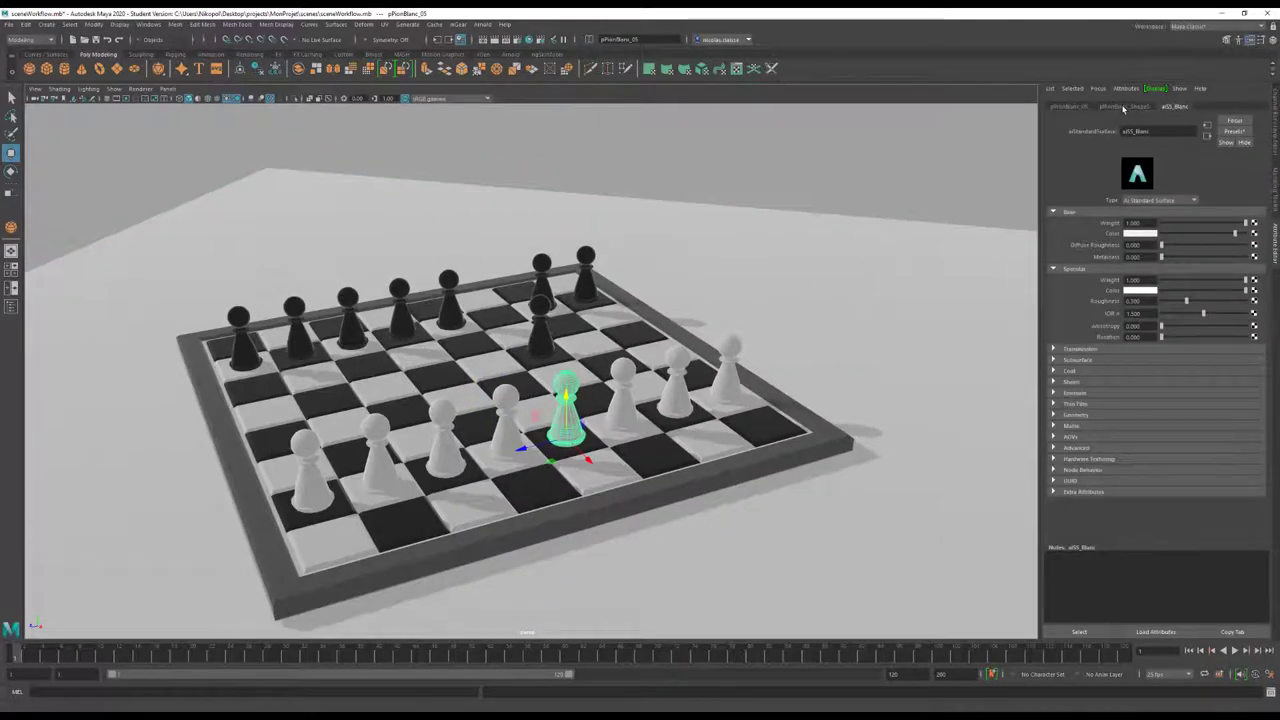
{"action": "left_click", "coordinate": [1123, 107]}
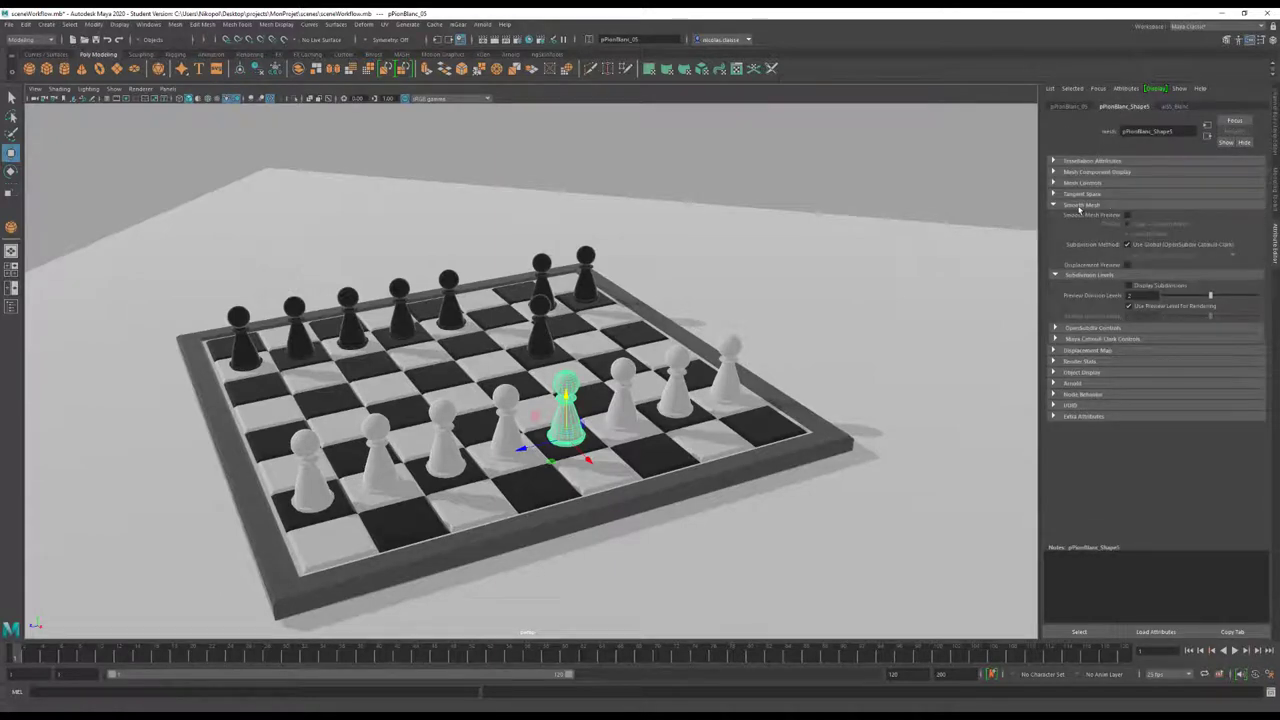
{"action": "left_click", "coordinate": [1092, 373]}
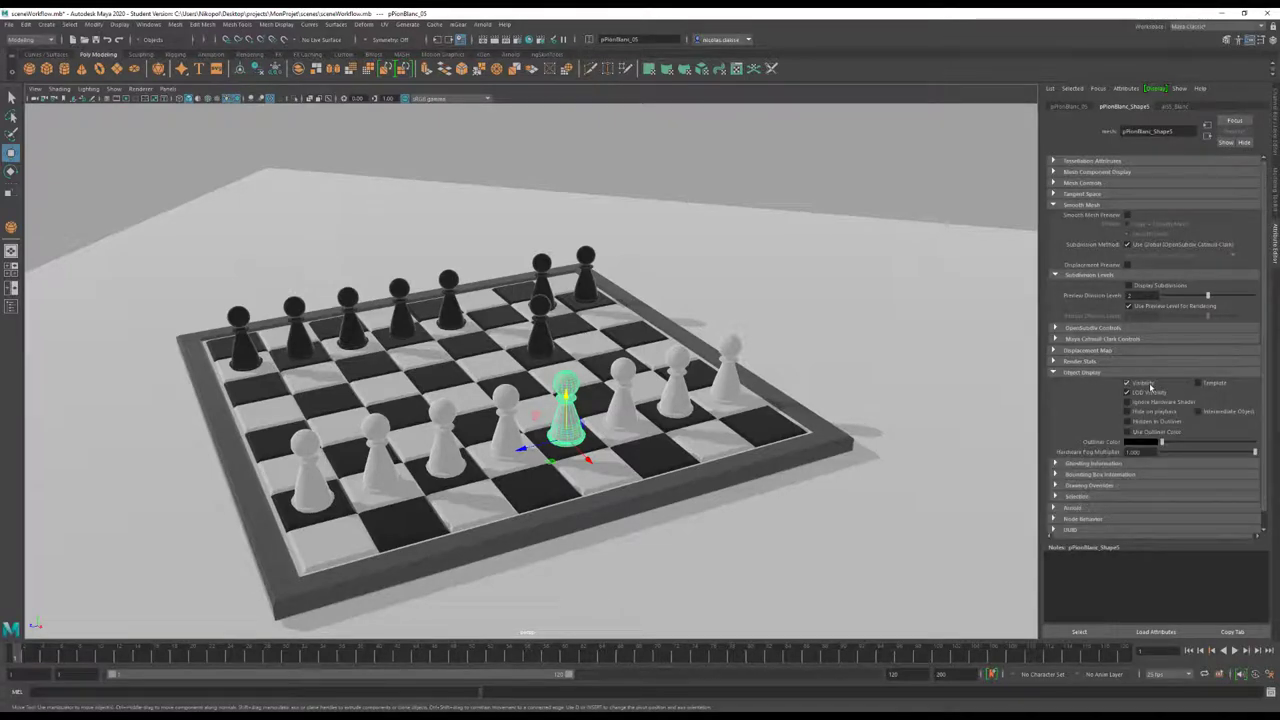
{"action": "left_click", "coordinate": [1150, 386]}
{"action": "left_click", "coordinate": [1150, 386]}
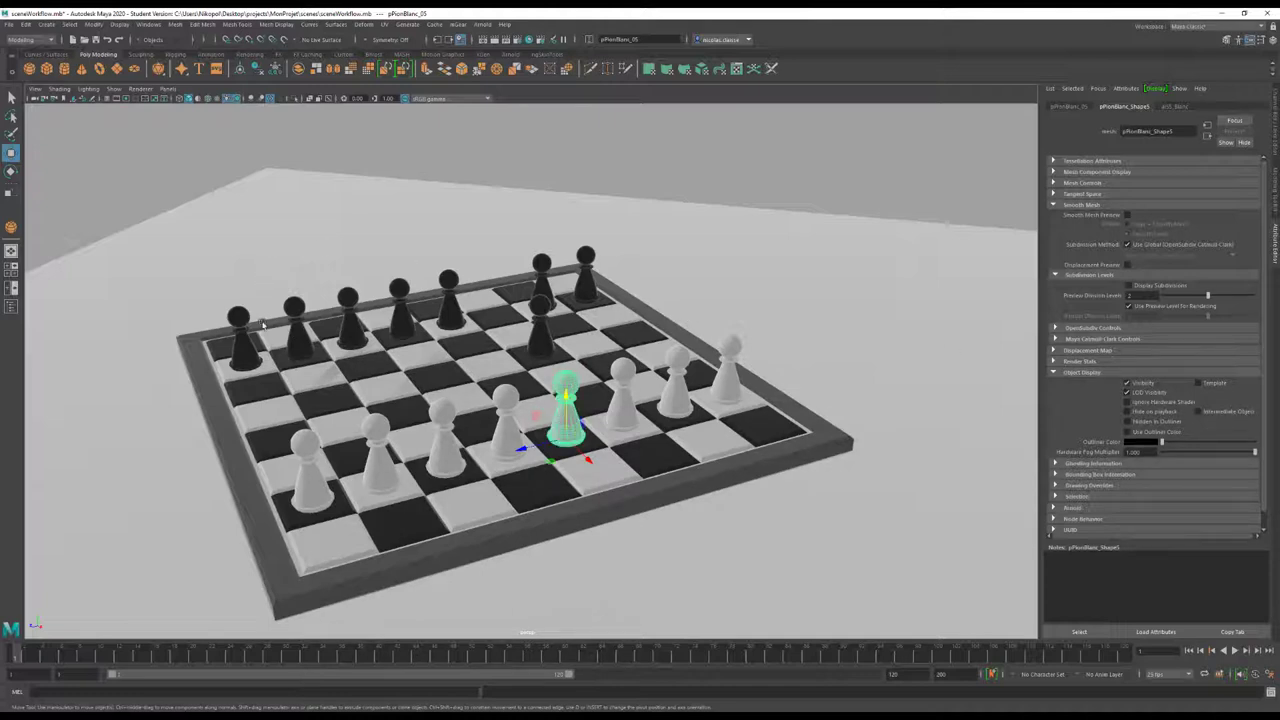
Open the Outliner beside the viewport, expand pEchiquier, and hide then unhide the pawn
{"action": "left_click", "coordinate": [11, 305]}
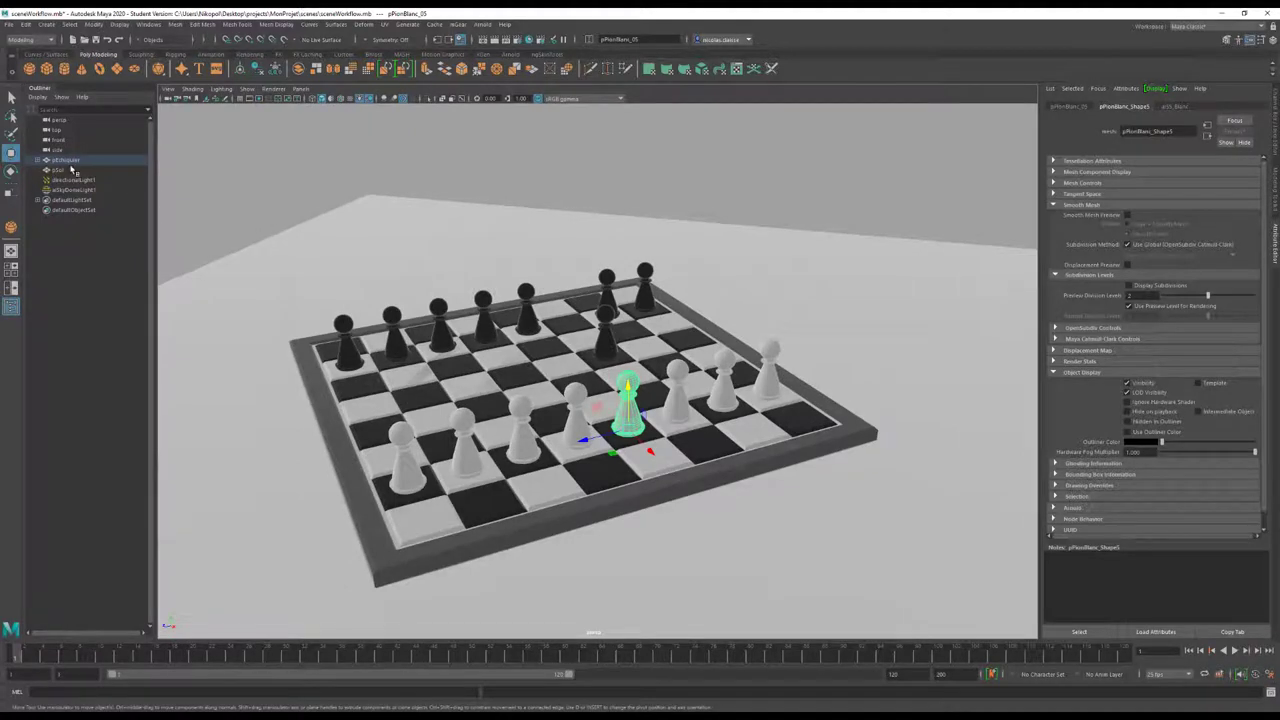
{"action": "left_click", "coordinate": [37, 160], "text": "shift"}
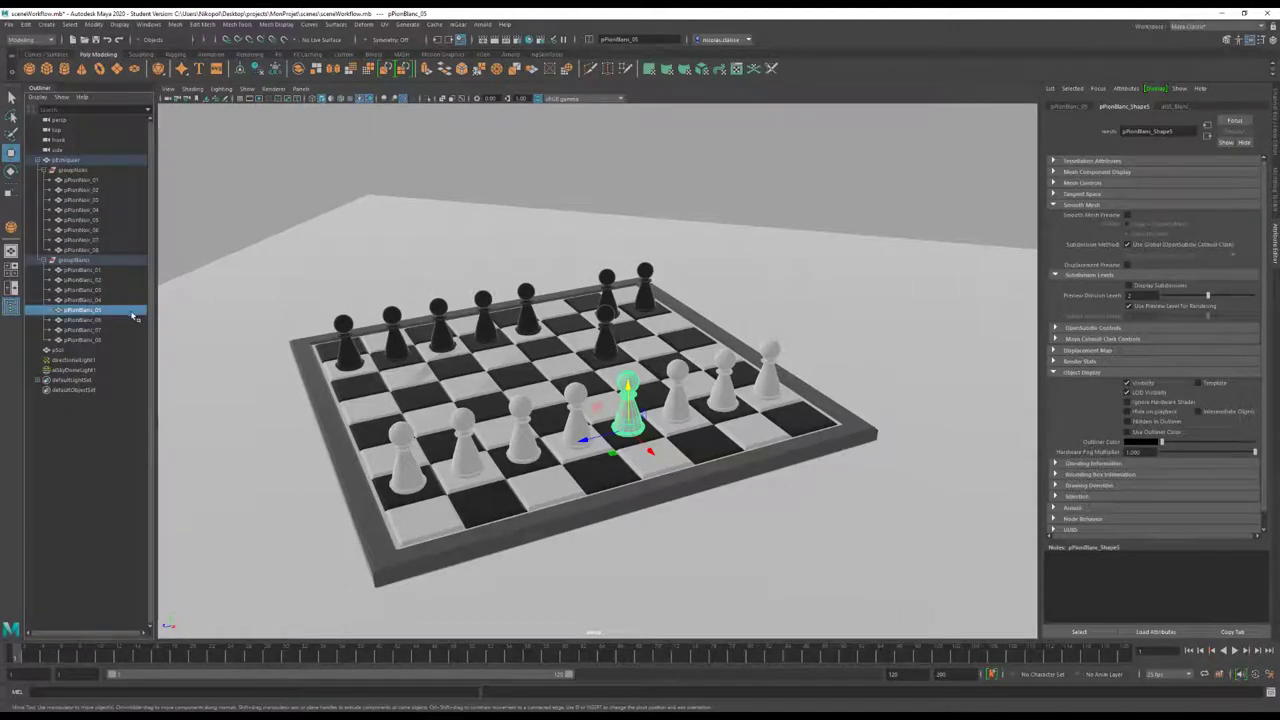
{"action": "key", "text": "ctrl+h"}
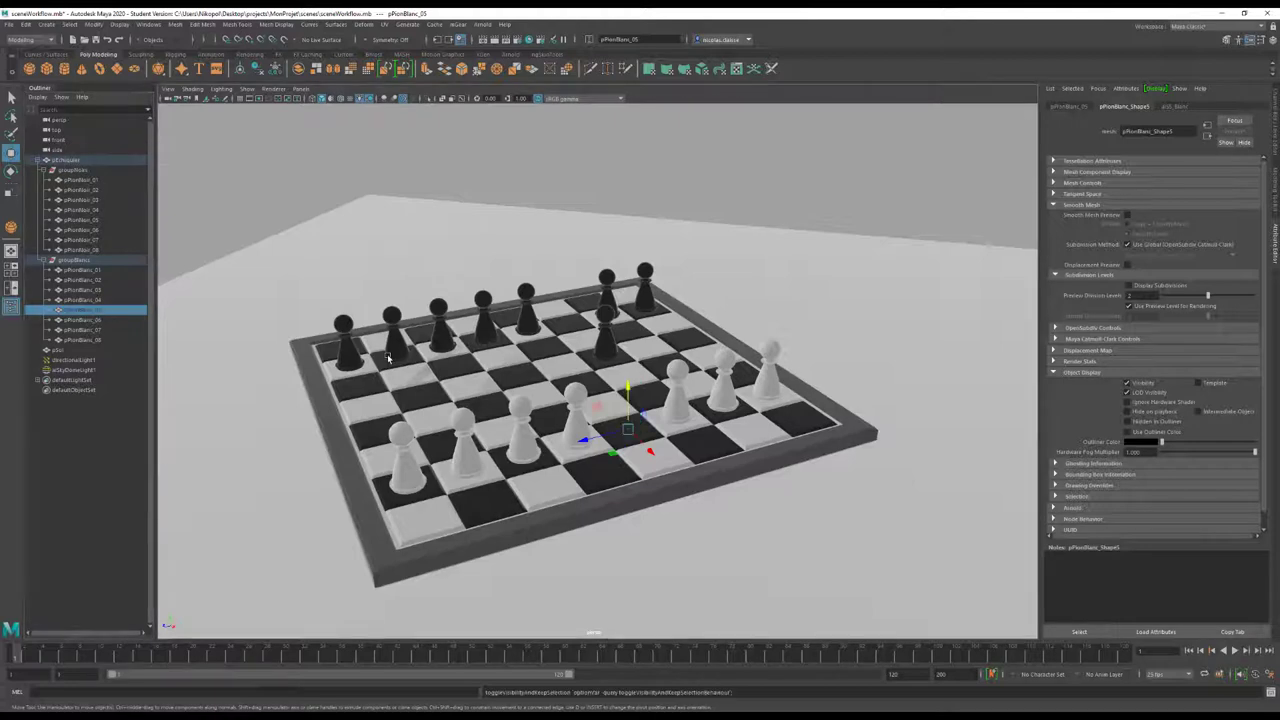
{"action": "key", "text": "ctrl+h"}
{"action": "key", "text": "ctrl+h"}
{"action": "key", "text": "ctrl+h"}
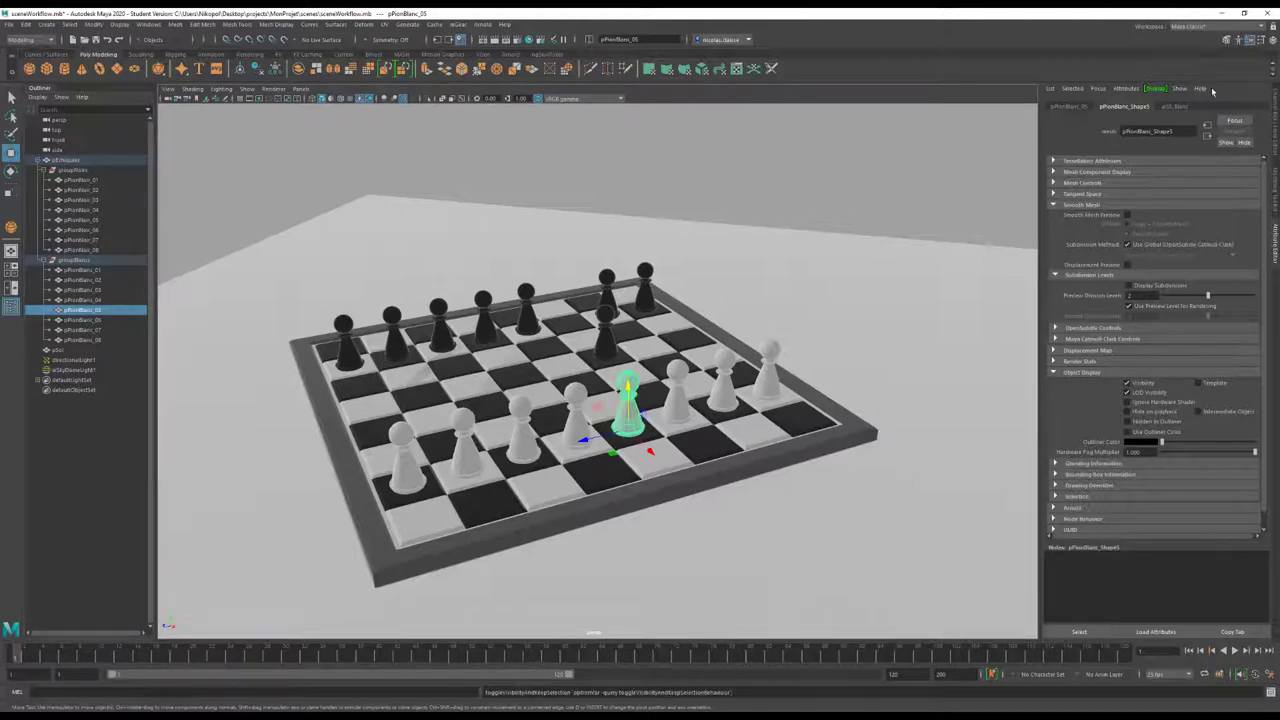
Test the pawn's transform Visibility and Template checkboxes, leaving both at default, then deselect it
{"action": "left_click", "coordinate": [1066, 106]}
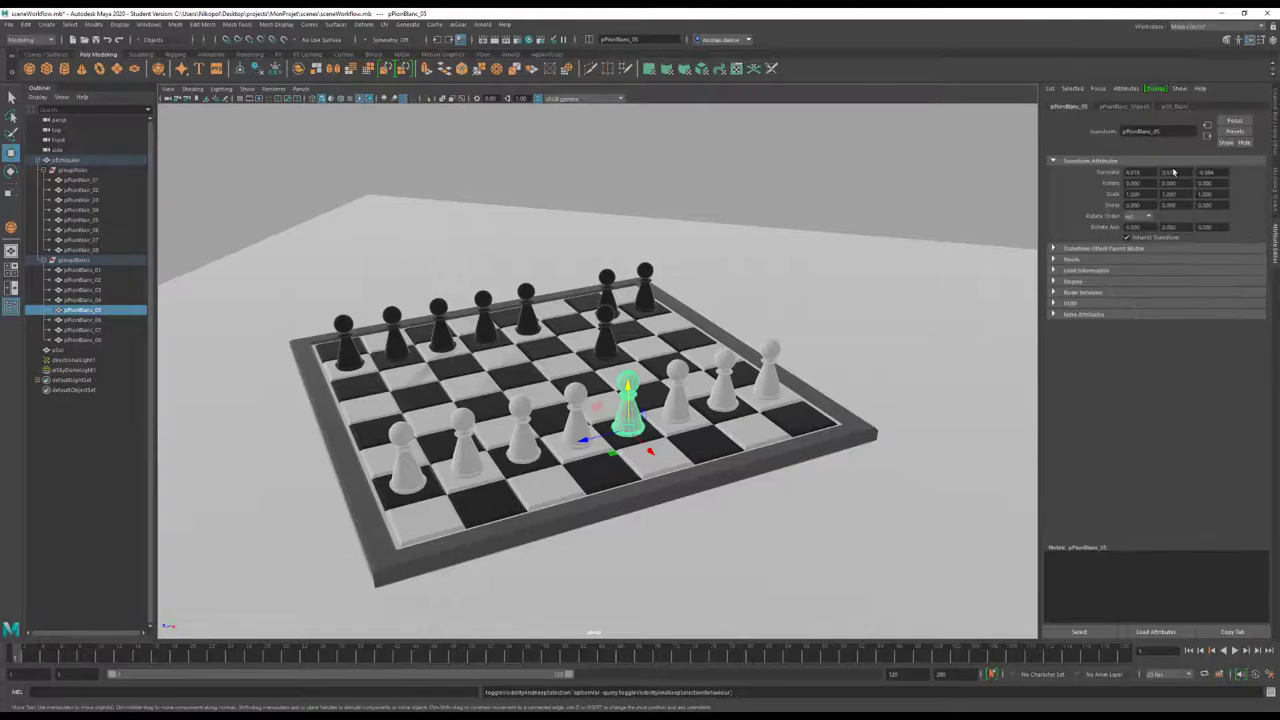
{"action": "left_click", "coordinate": [1100, 282]}
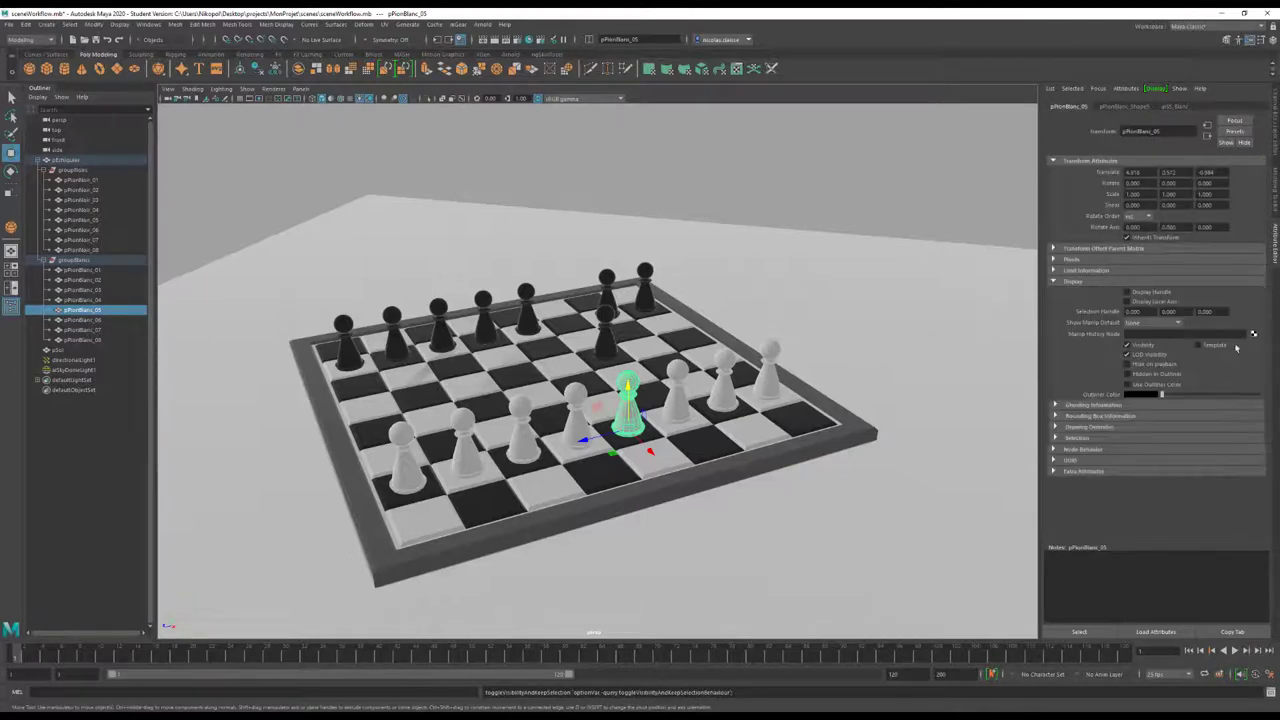
{"action": "key", "text": "h"}
{"action": "key", "text": "h"}
{"action": "left_click", "coordinate": [1155, 347]}
{"action": "left_click", "coordinate": [1155, 347]}
{"action": "left_click", "coordinate": [1155, 347]}
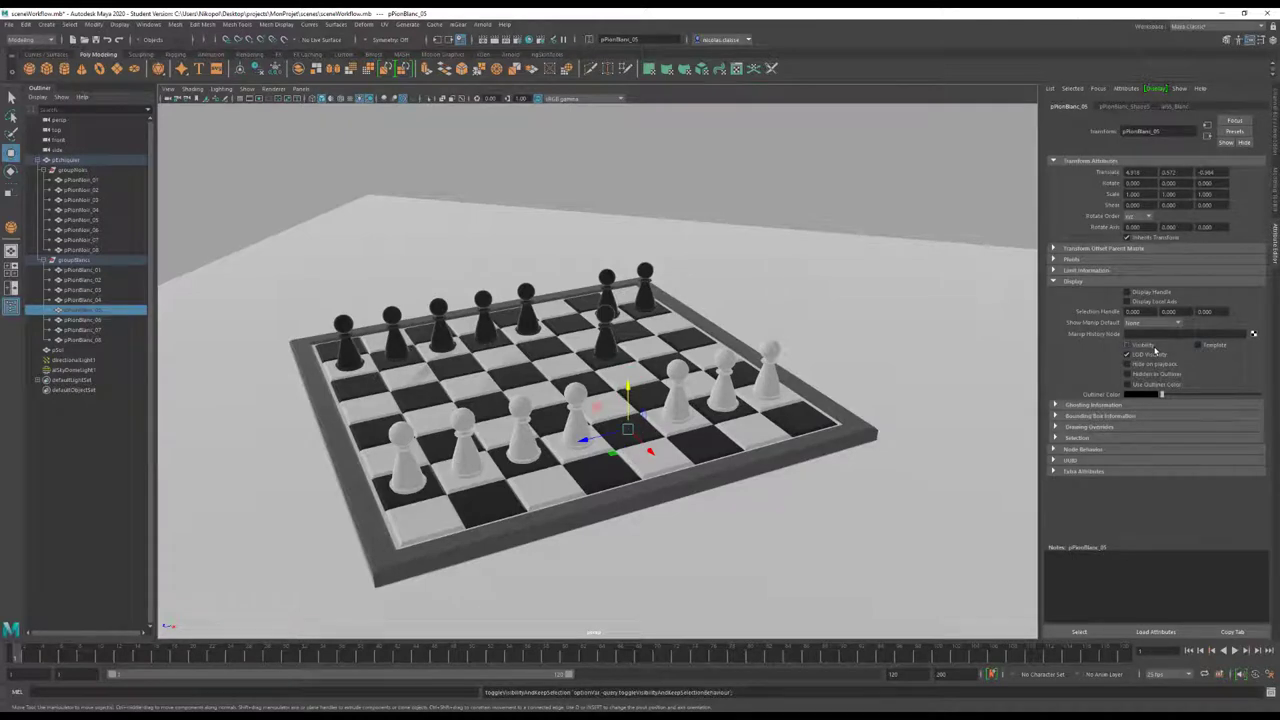
{"action": "left_click", "coordinate": [1155, 347]}
{"action": "left_click", "coordinate": [1208, 346]}
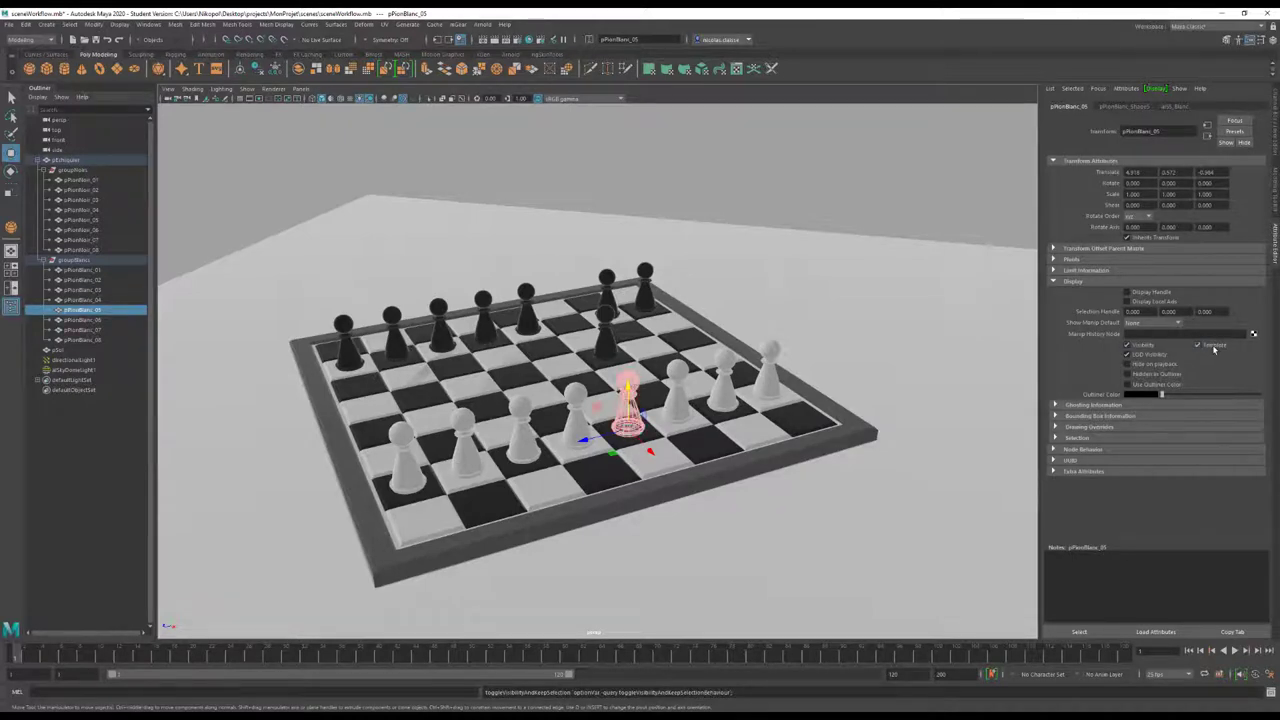
{"action": "left_click", "coordinate": [1214, 349]}
{"action": "left_click", "coordinate": [1125, 107]}
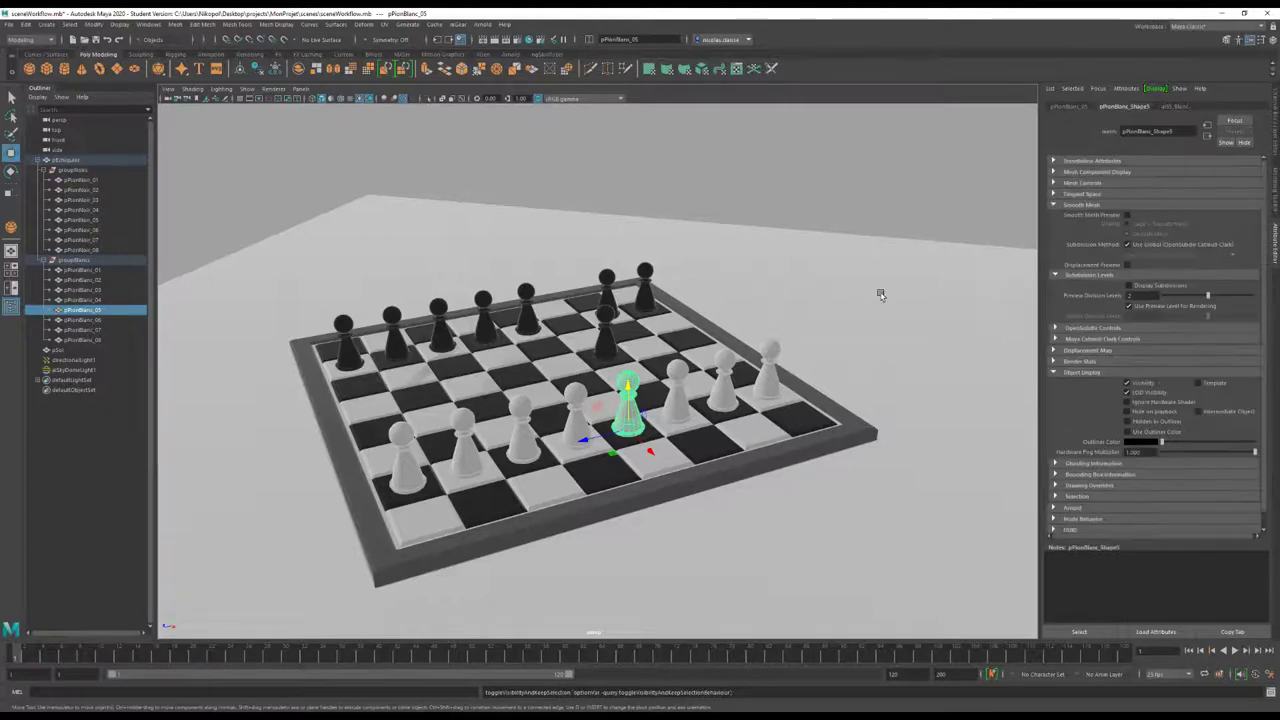
{"action": "left_click", "coordinate": [875, 210]}
{"action": "right_click_drag", "start_coordinate": [882, 367], "coordinate": [909, 420], "text": "shift"}
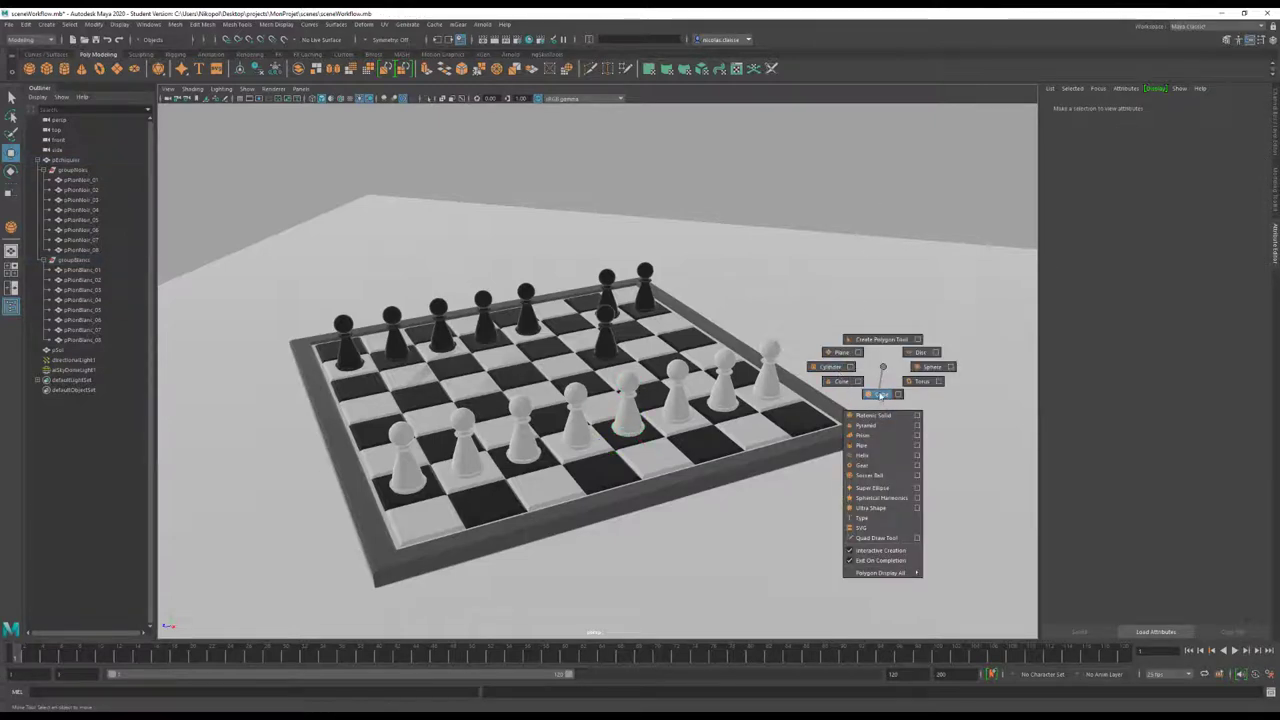
Draw a polygon cube right of the chessboard and show it smoothed into a sphere with smooth preview
{"action": "right_click_drag", "start_coordinate": [909, 420], "coordinate": [881, 394], "text": "shift"}
{"action": "left_click_drag", "start_coordinate": [897, 365], "coordinate": [943, 372]}
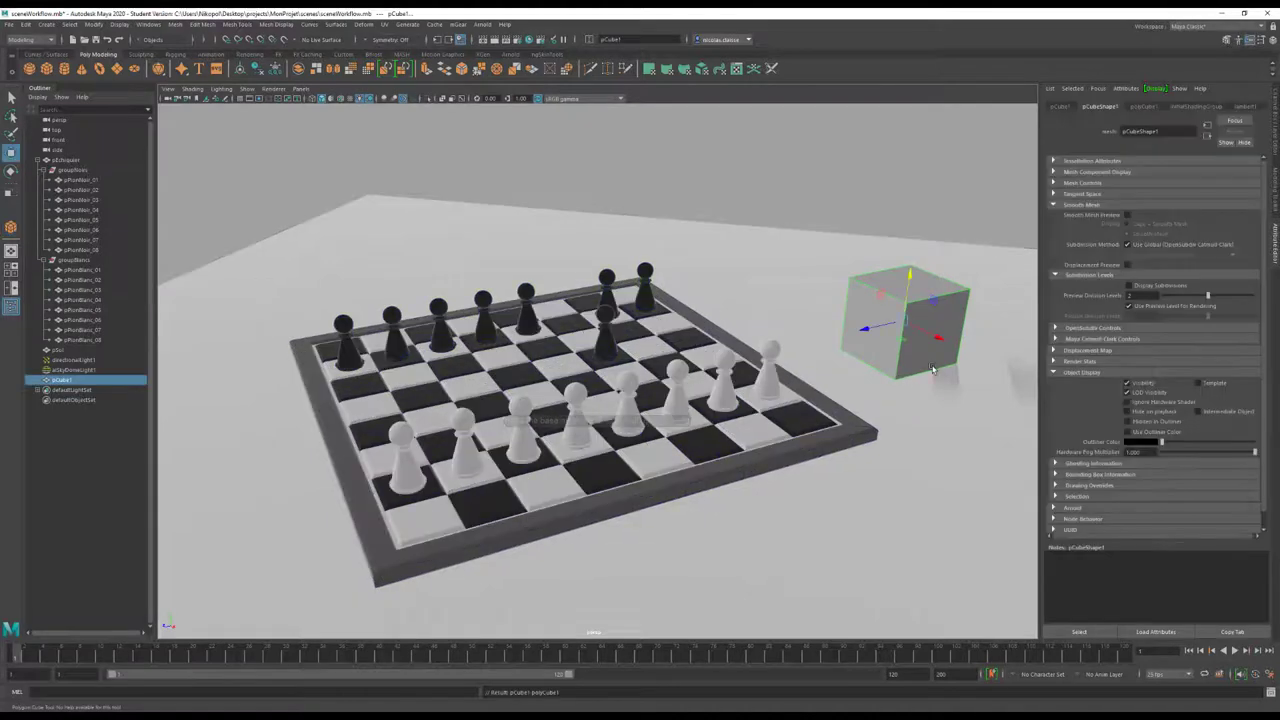
{"action": "key", "text": "3"}
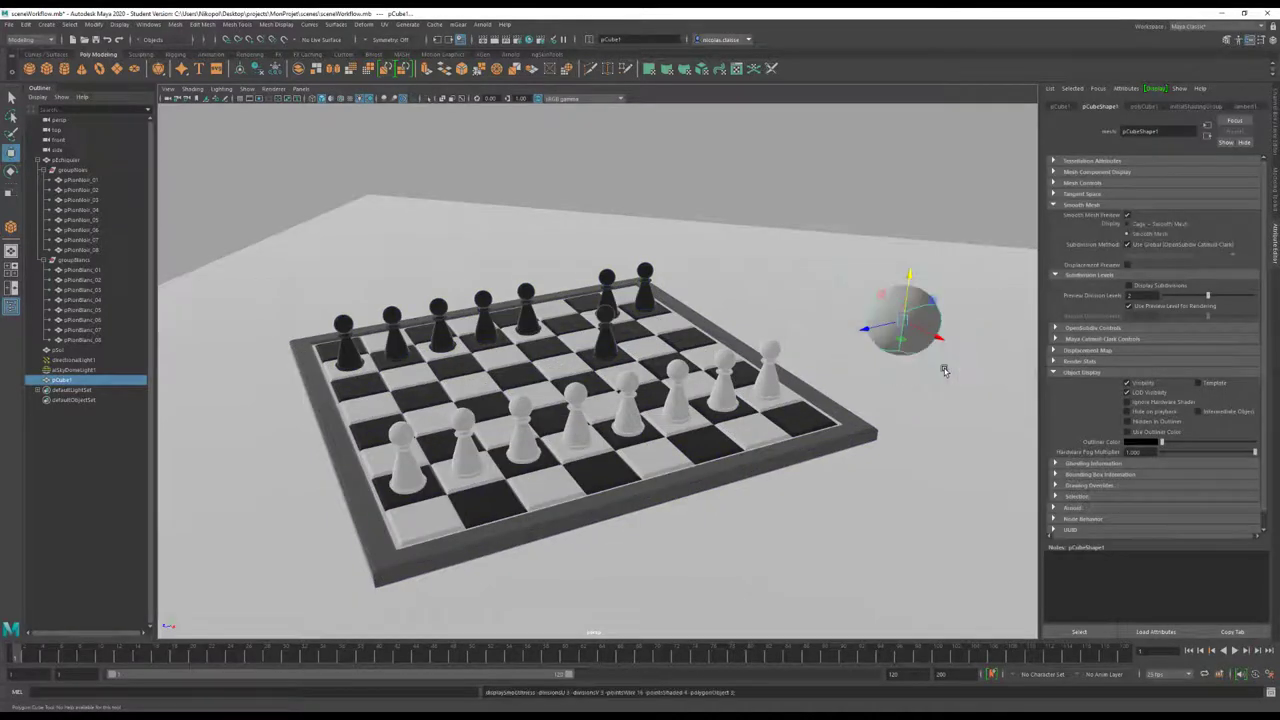
{"action": "key", "text": "1"}
{"action": "key", "text": "3"}
{"action": "key", "text": "3"}
{"action": "key", "text": "1"}
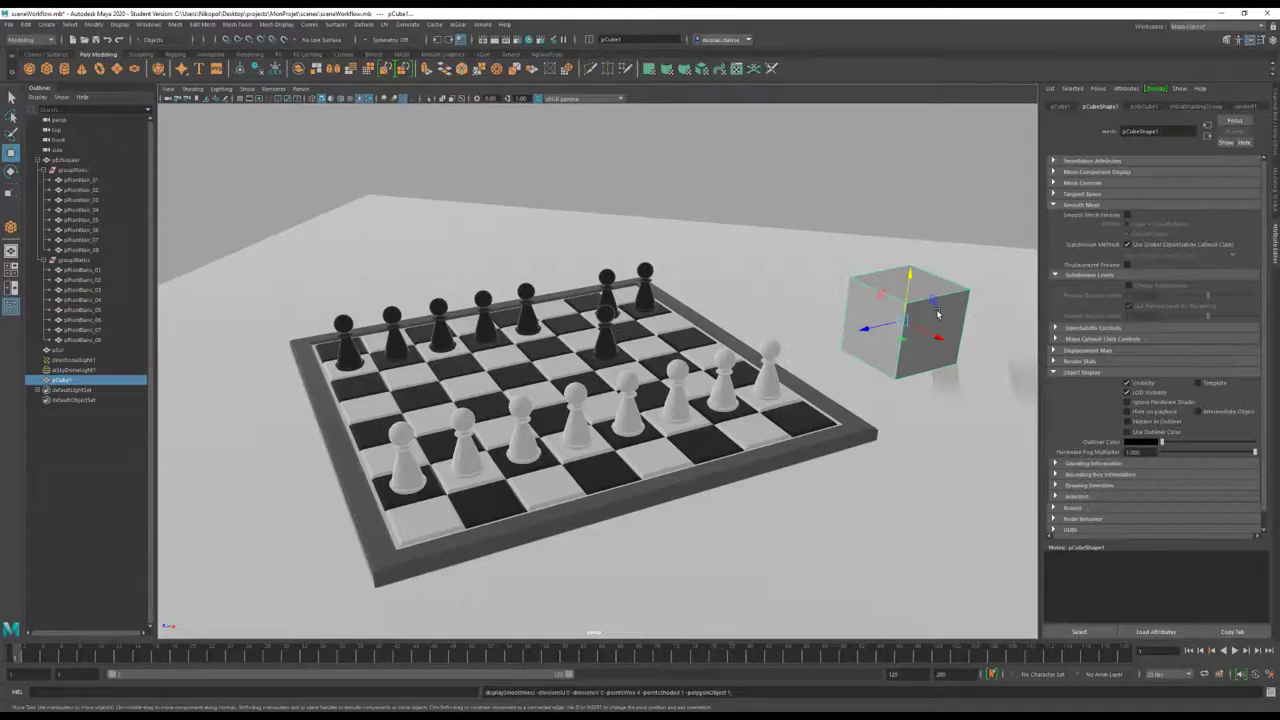
{"action": "middle_click_drag", "start_coordinate": [937, 314], "coordinate": [851, 314], "text": "alt"}
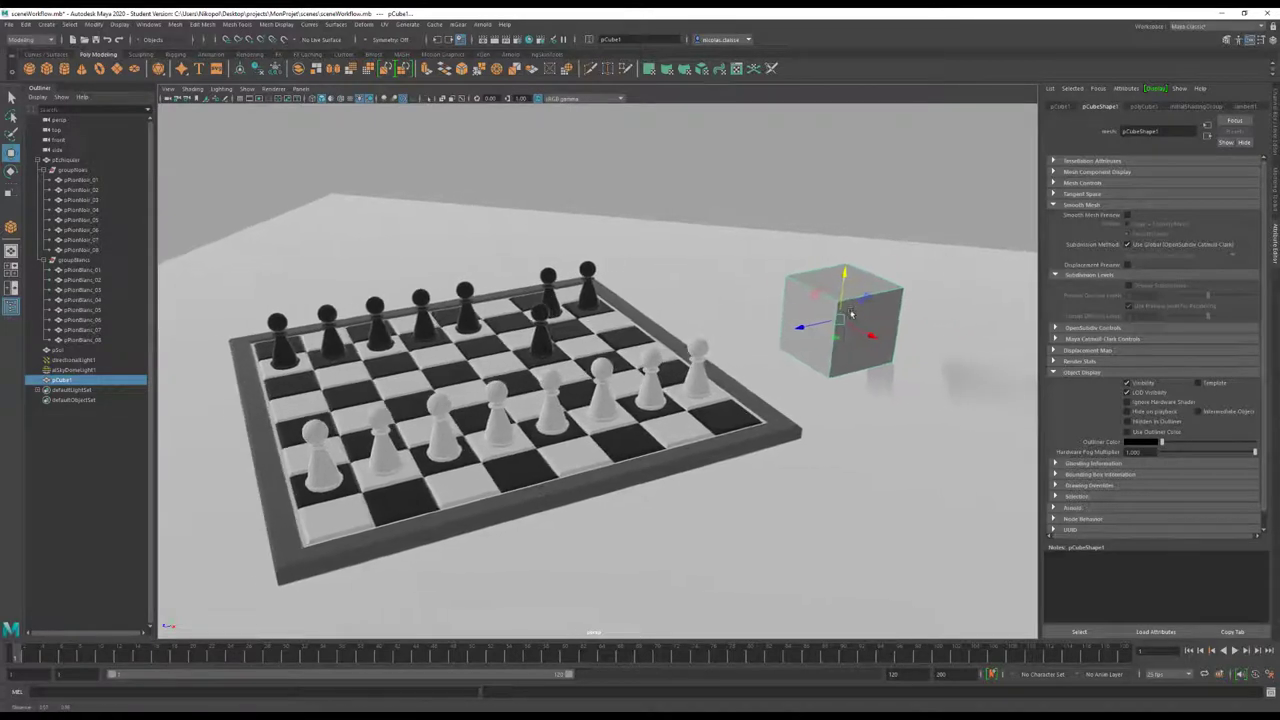
{"action": "left_click_drag", "start_coordinate": [851, 314], "coordinate": [800, 338], "text": "alt"}
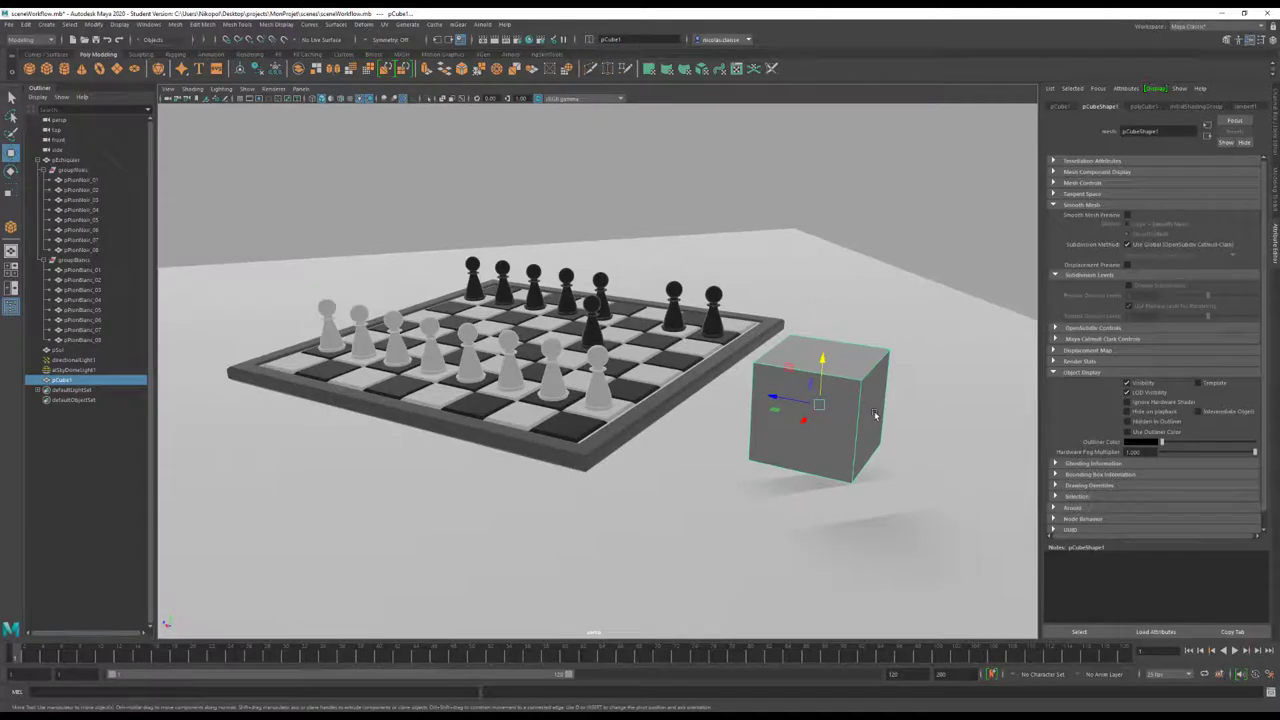
{"action": "key", "text": "3"}
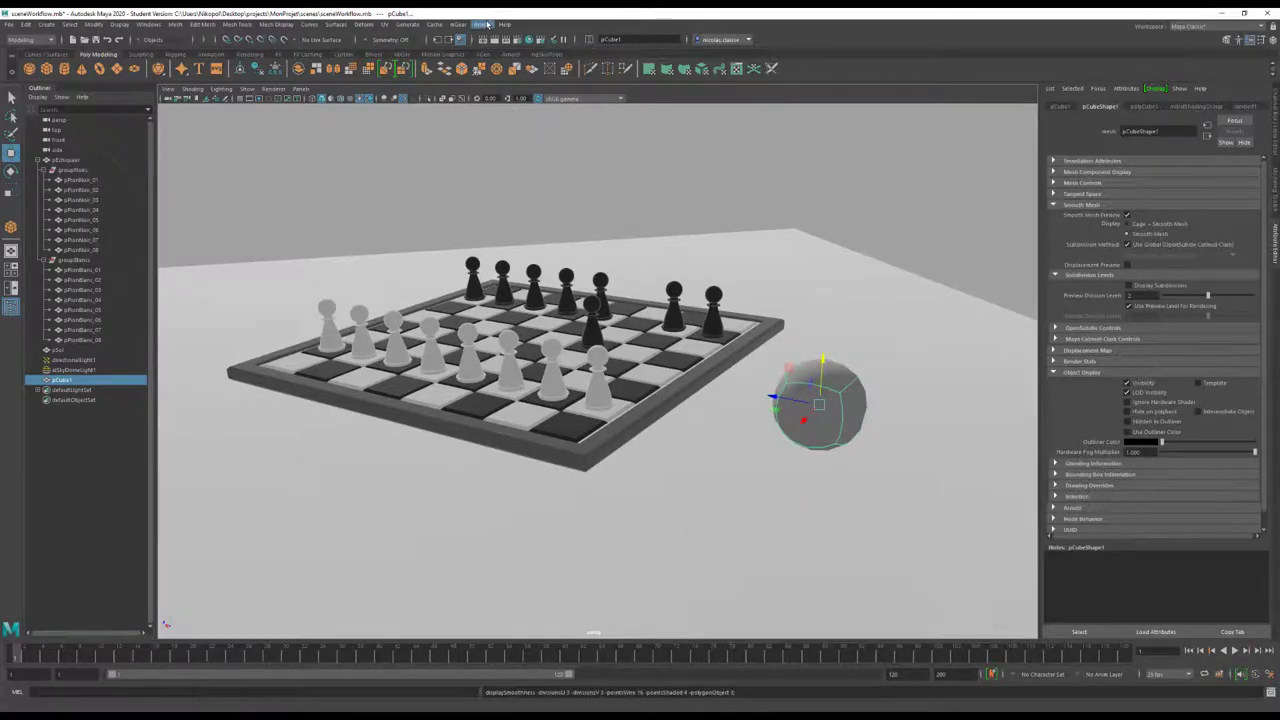
{"action": "left_click", "coordinate": [484, 24]}
{"action": "left_click", "coordinate": [490, 38]}
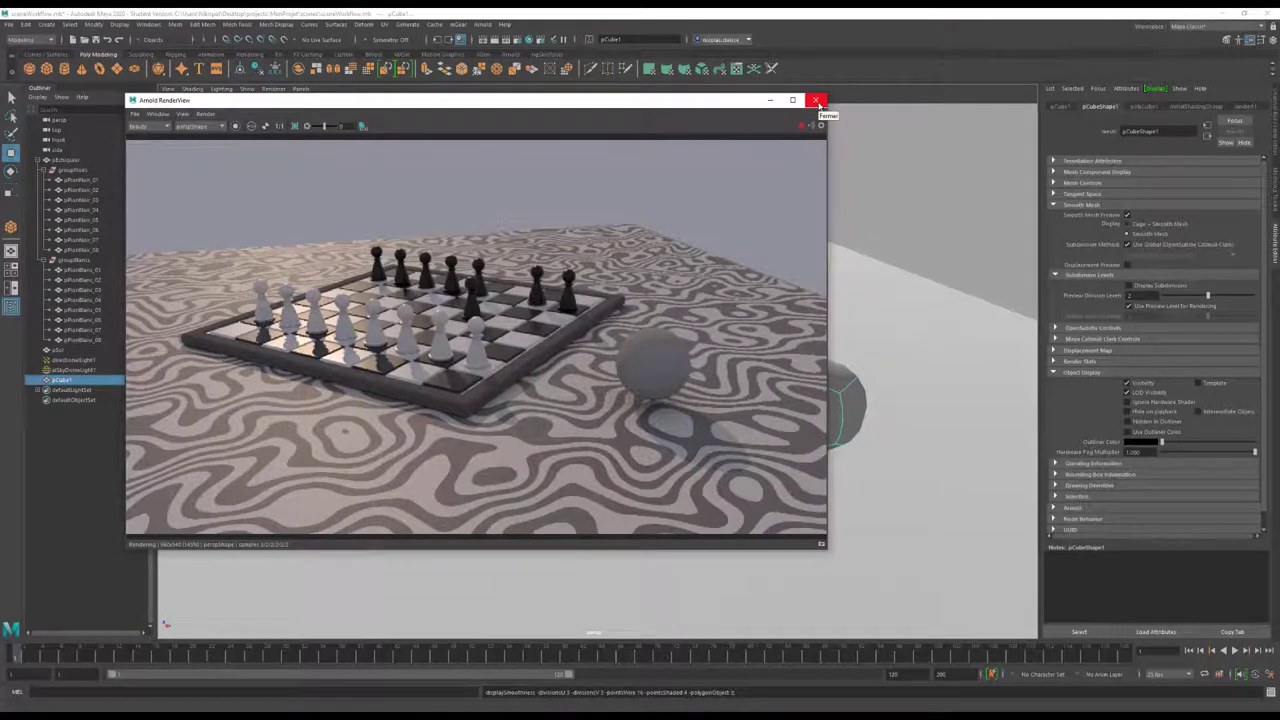
{"action": "left_click", "coordinate": [818, 101]}
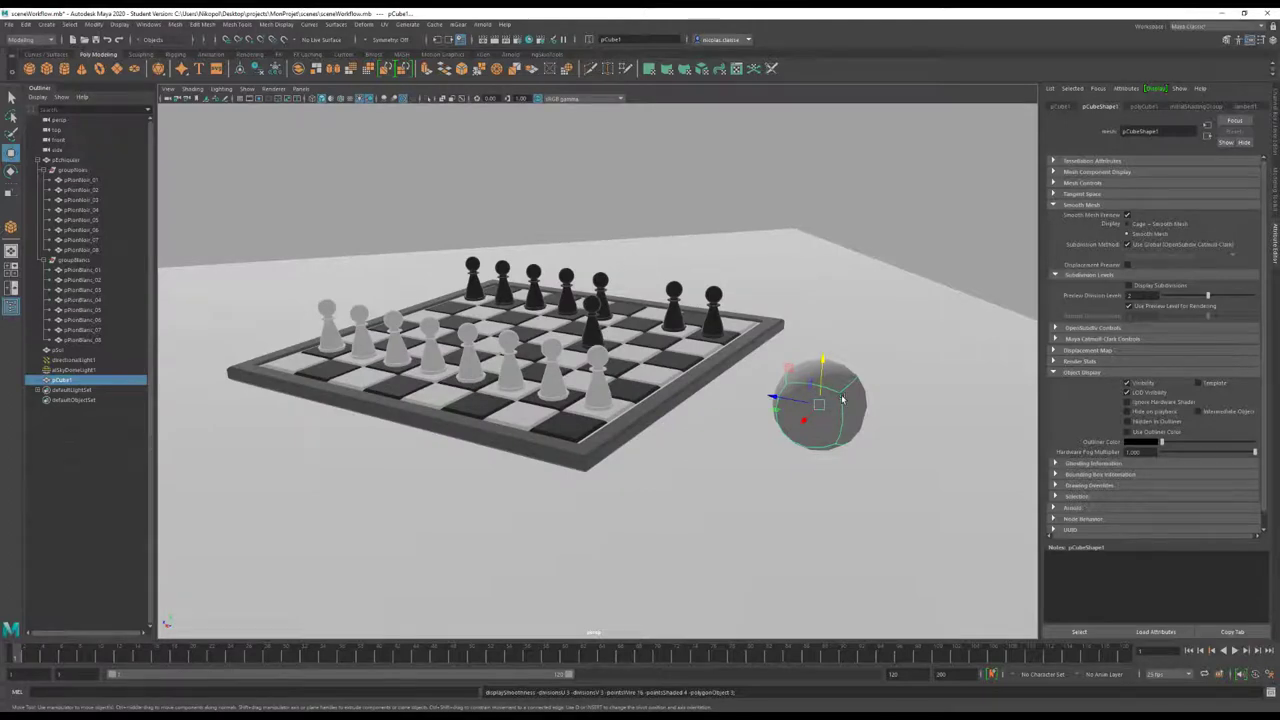
Turn off the cube's smooth preview, reselect it, and rename it pCubeBlanc in the Outliner
{"action": "key", "text": "1"}
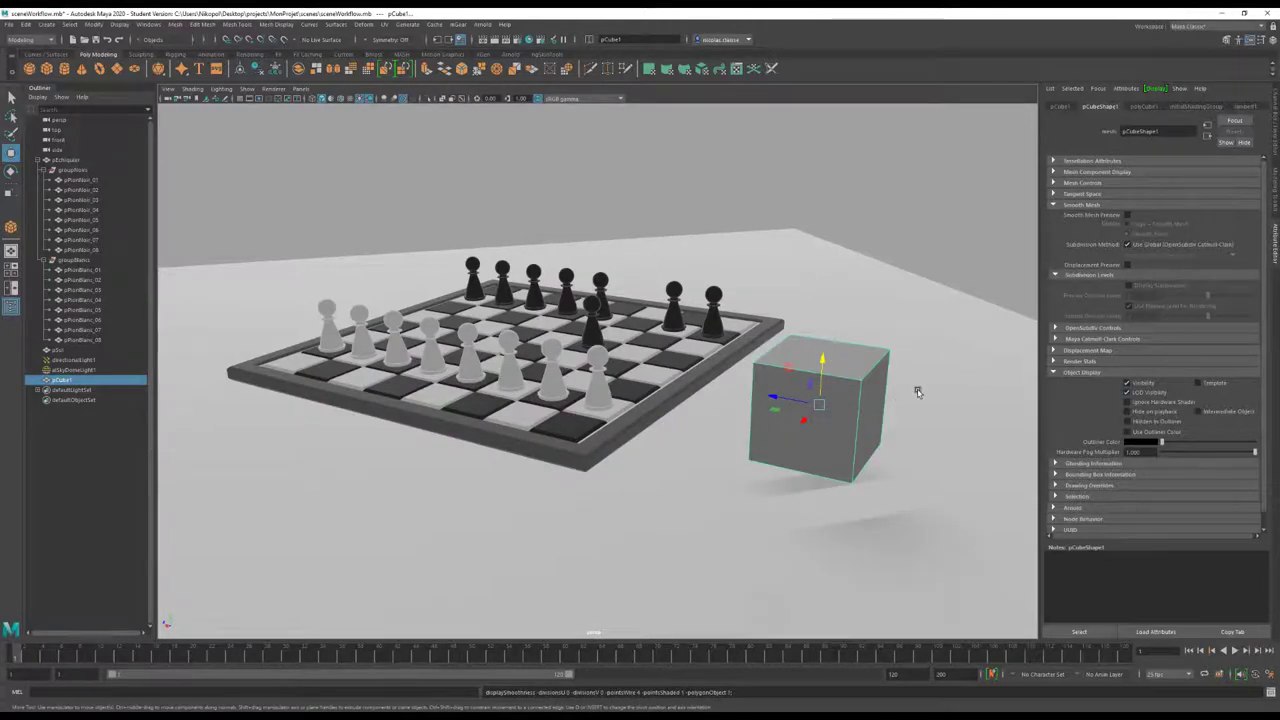
{"action": "left_click", "coordinate": [718, 370]}
{"action": "left_click", "coordinate": [815, 405]}
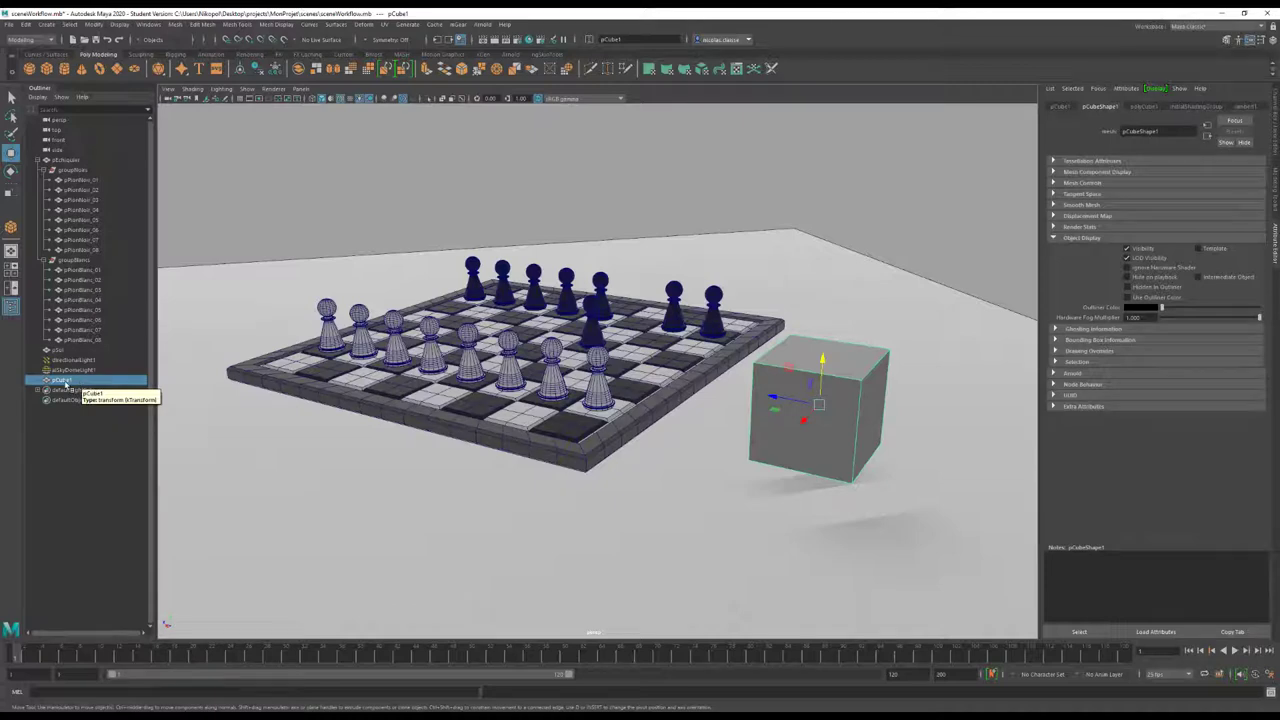
{"action": "double_click", "coordinate": [64, 381]}
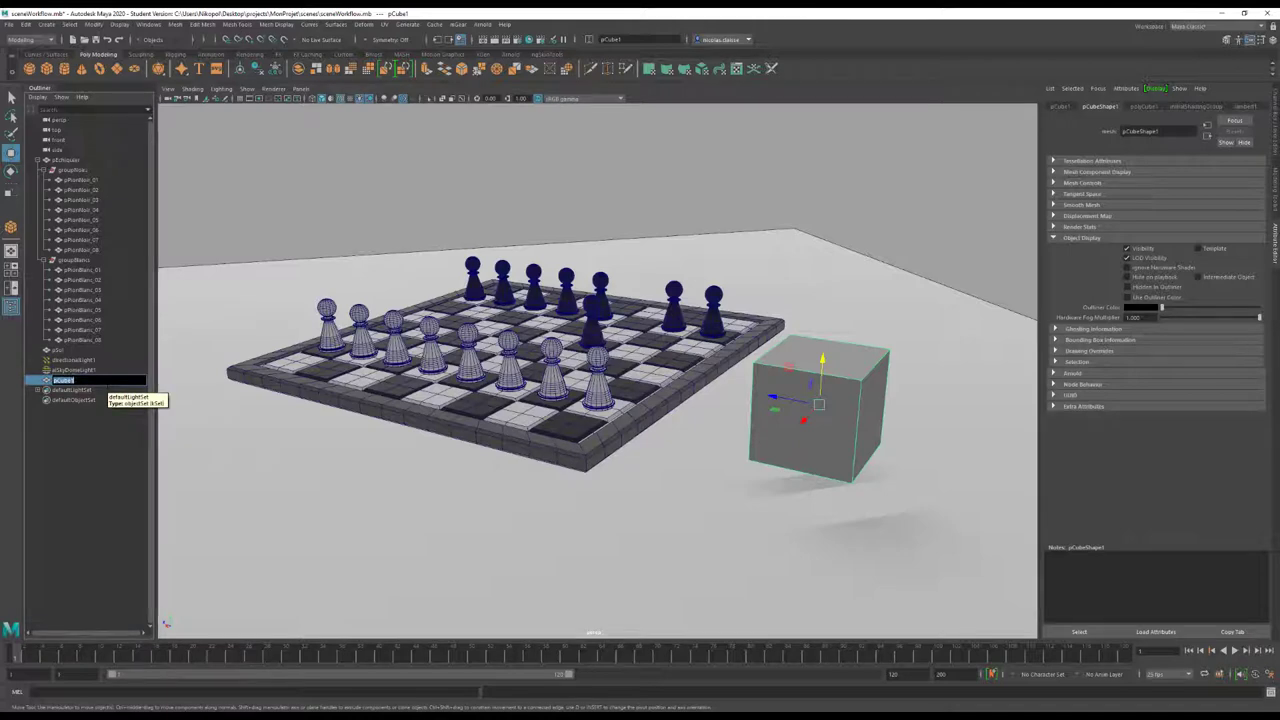
{"action": "type", "text": "B"}
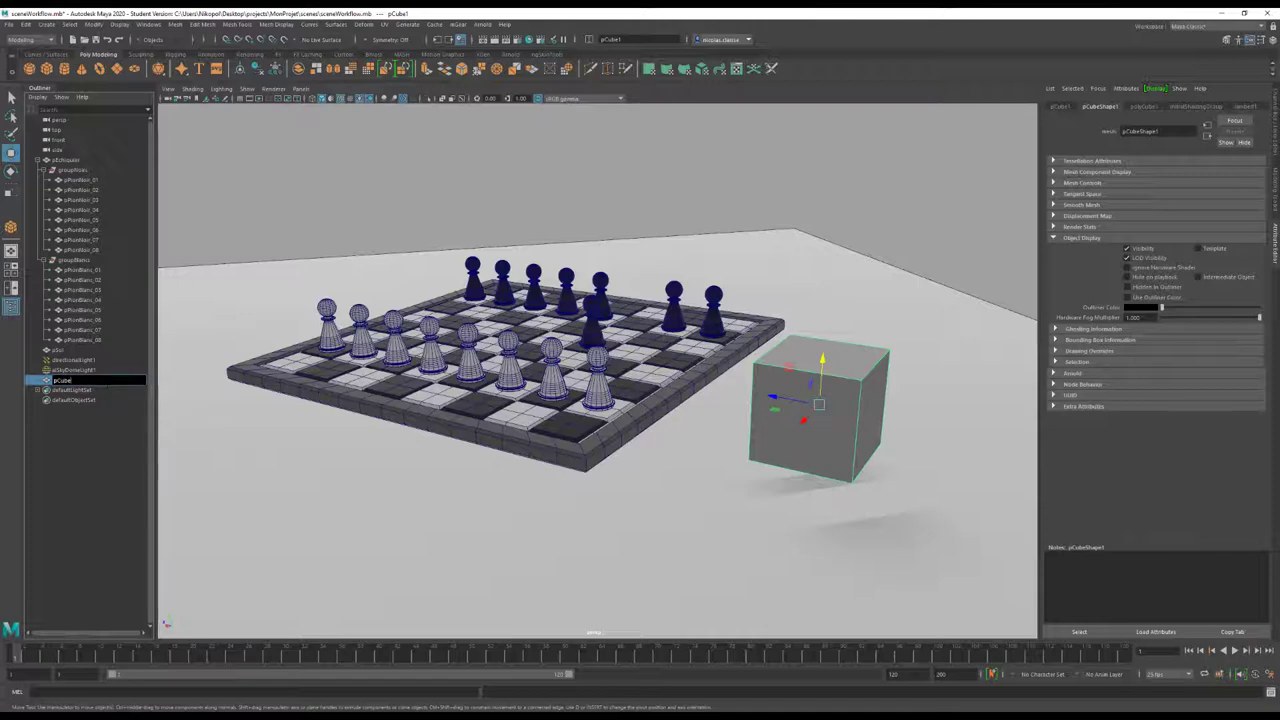
{"action": "type", "text": "1"}
{"action": "key", "text": "Return"}
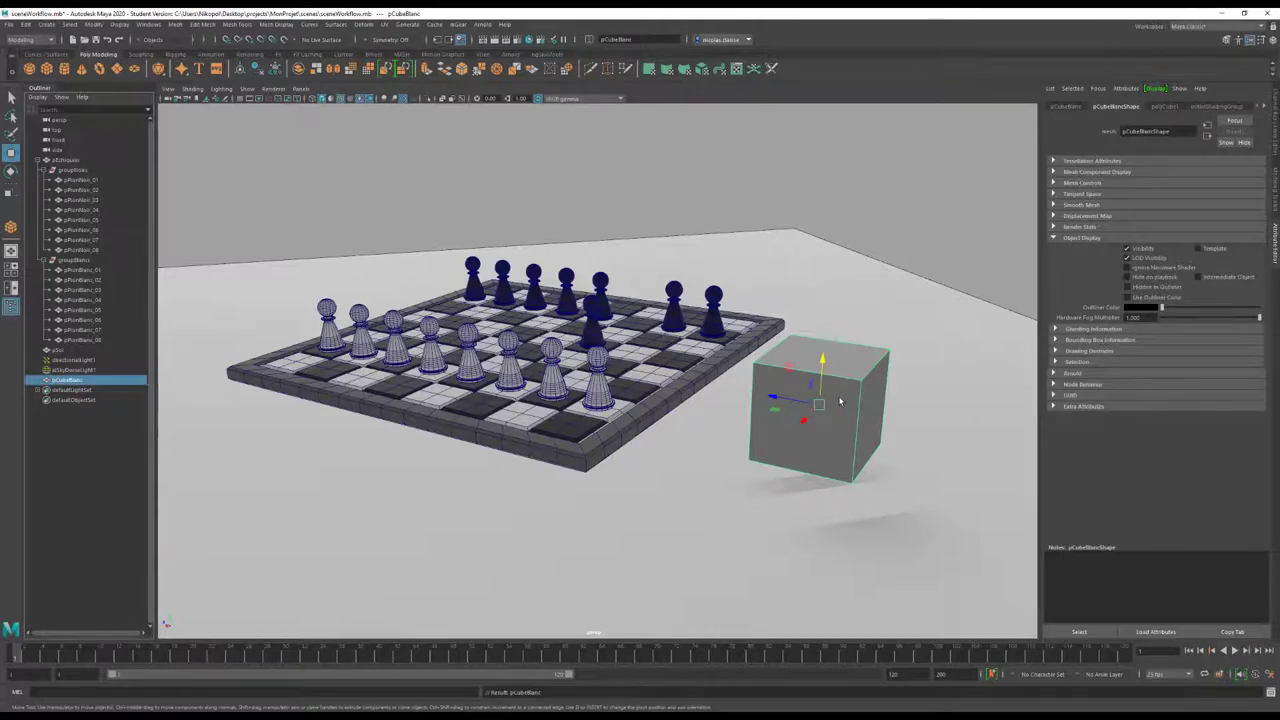
{"action": "right_click_drag", "start_coordinate": [849, 376], "coordinate": [876, 641]}
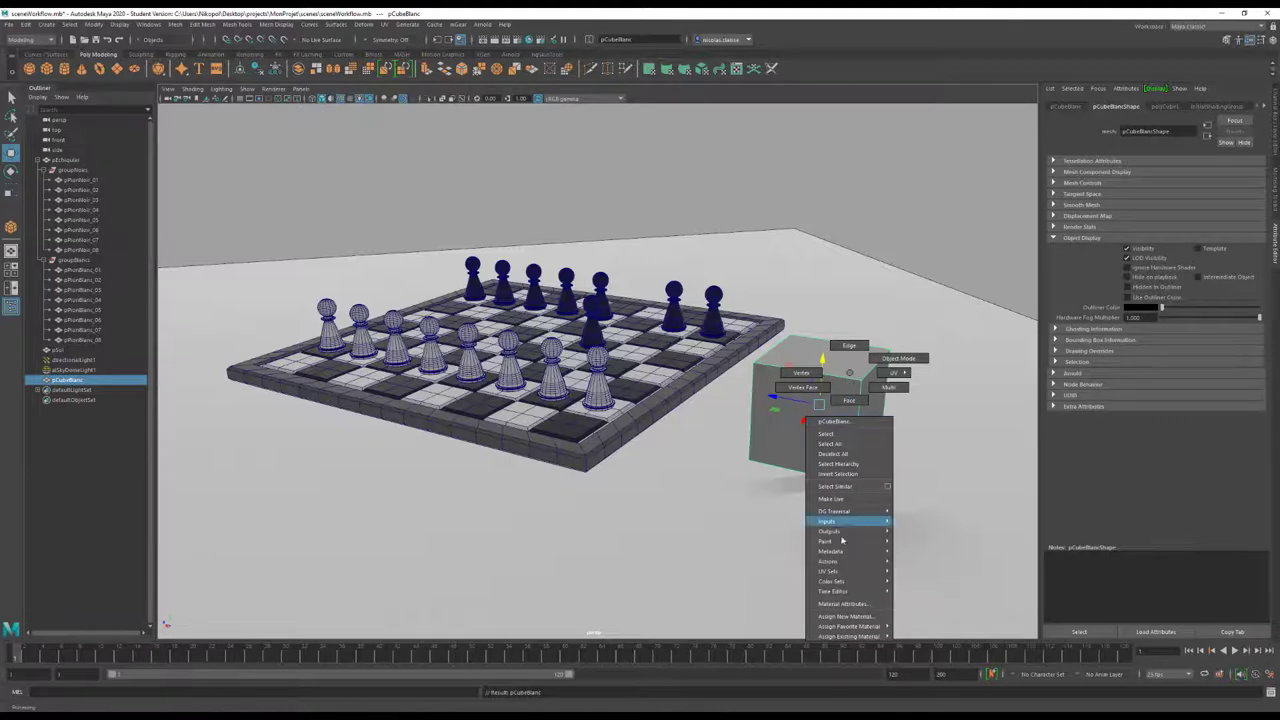
{"action": "mouse_move", "coordinate": [850, 636]}
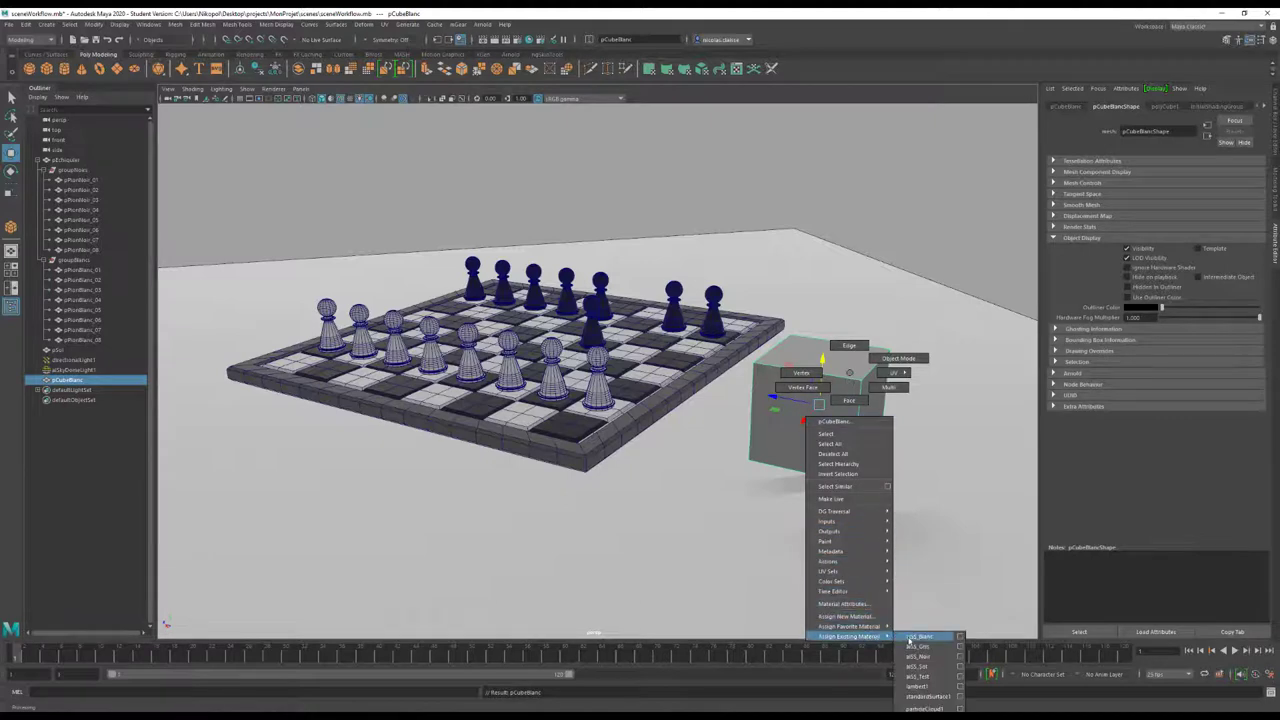
Assign aiSS_Blanc to pCubeBlanc and review its transform and material tabs in the Attribute Editor
{"action": "left_click", "coordinate": [916, 638]}
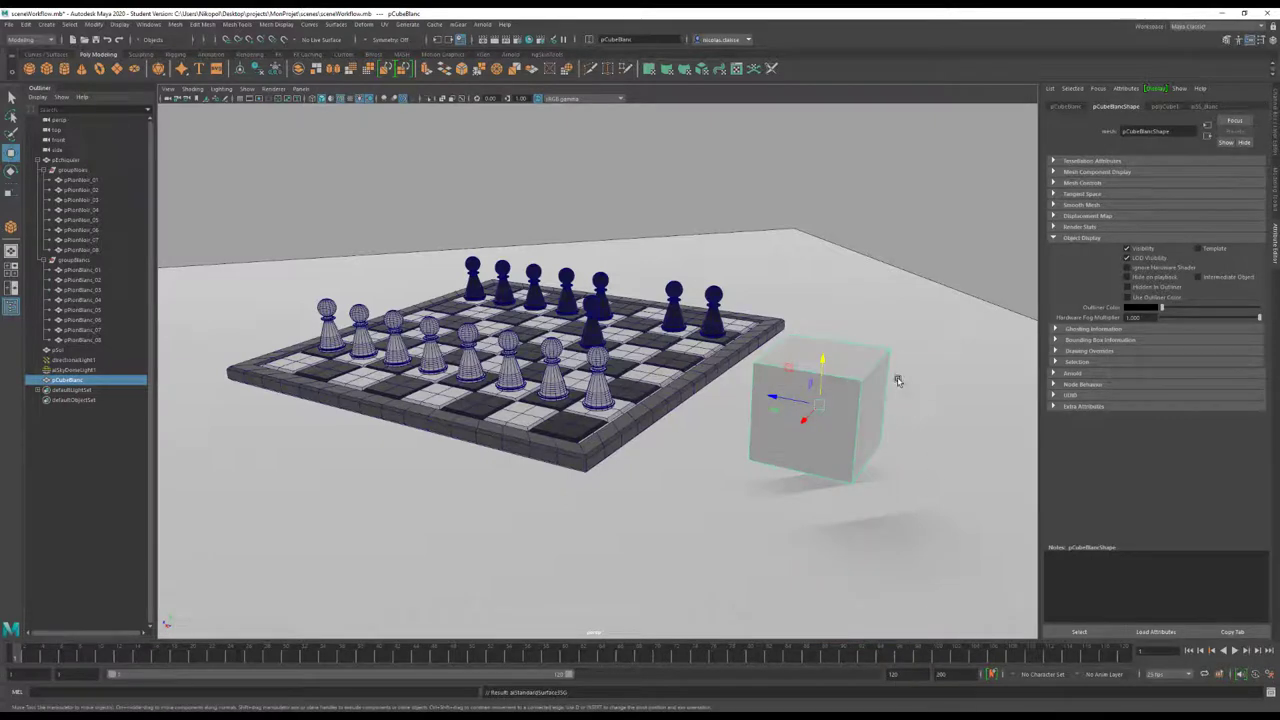
{"action": "left_click", "coordinate": [1074, 107]}
{"action": "left_click", "coordinate": [1137, 131]}
{"action": "double_click", "coordinate": [1137, 131]}
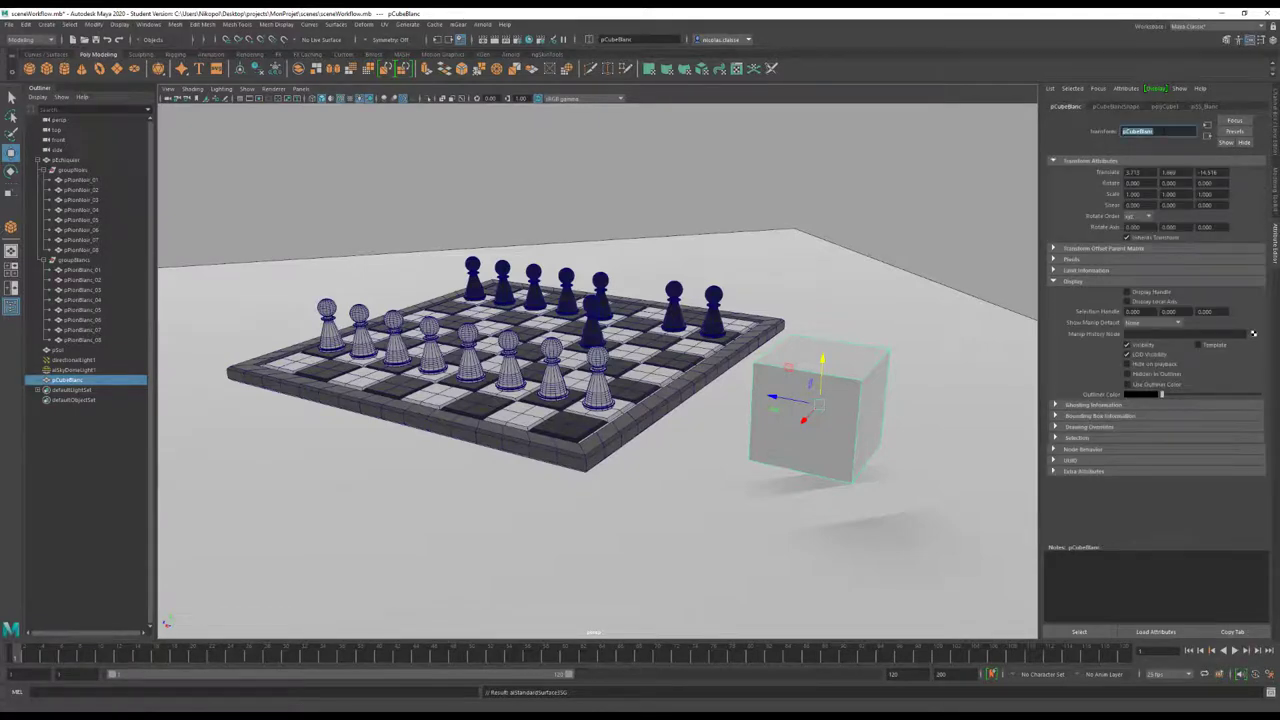
{"action": "left_click", "coordinate": [1205, 110]}
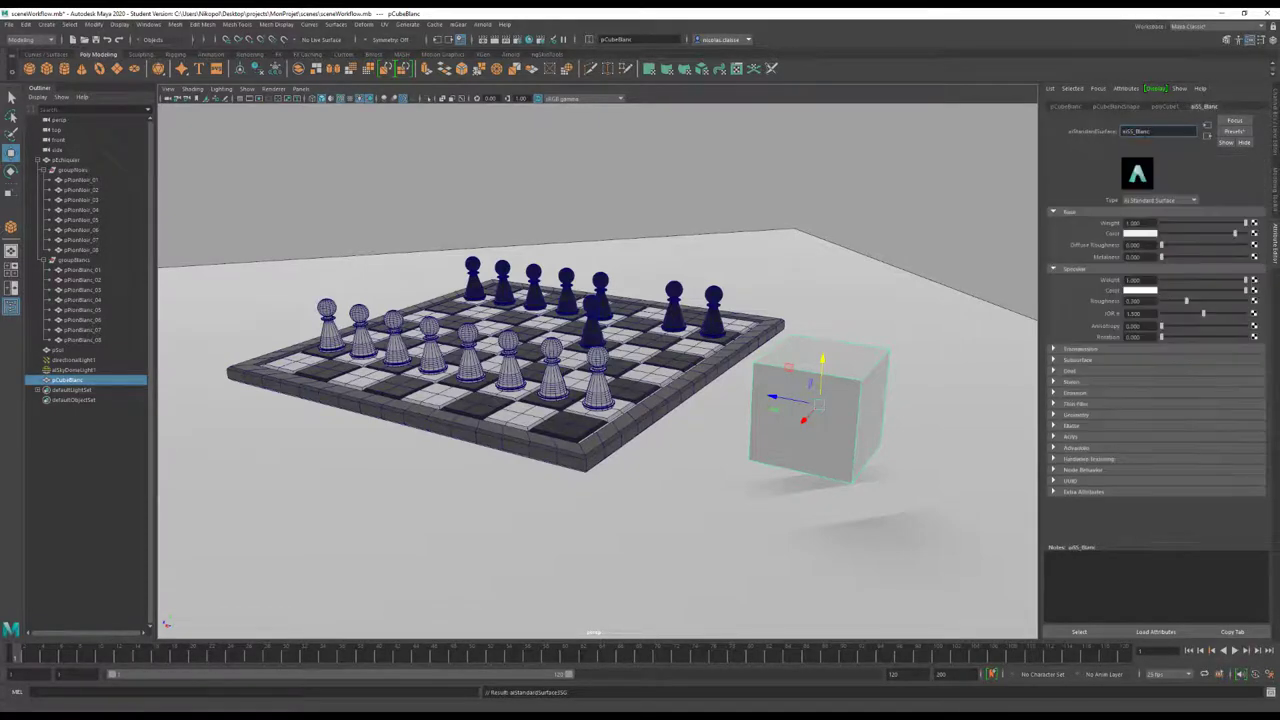
{"action": "double_click", "coordinate": [1136, 131]}
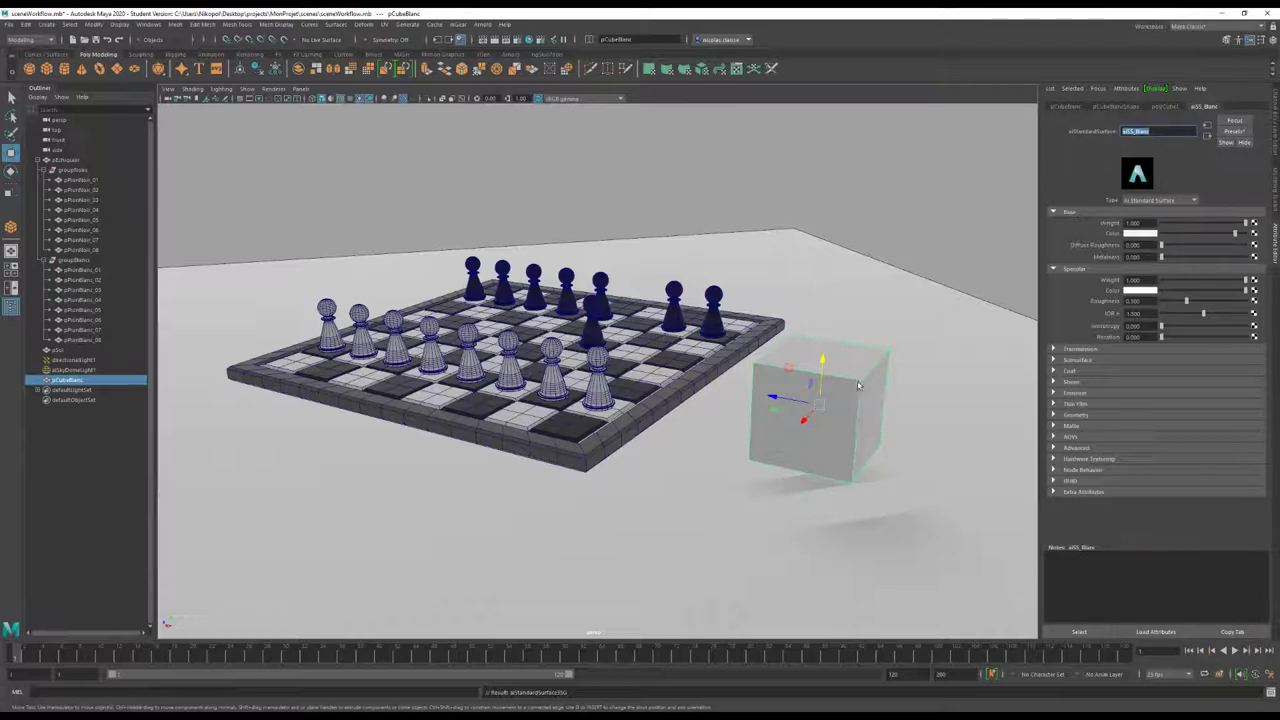
{"action": "left_click", "coordinate": [1071, 107]}
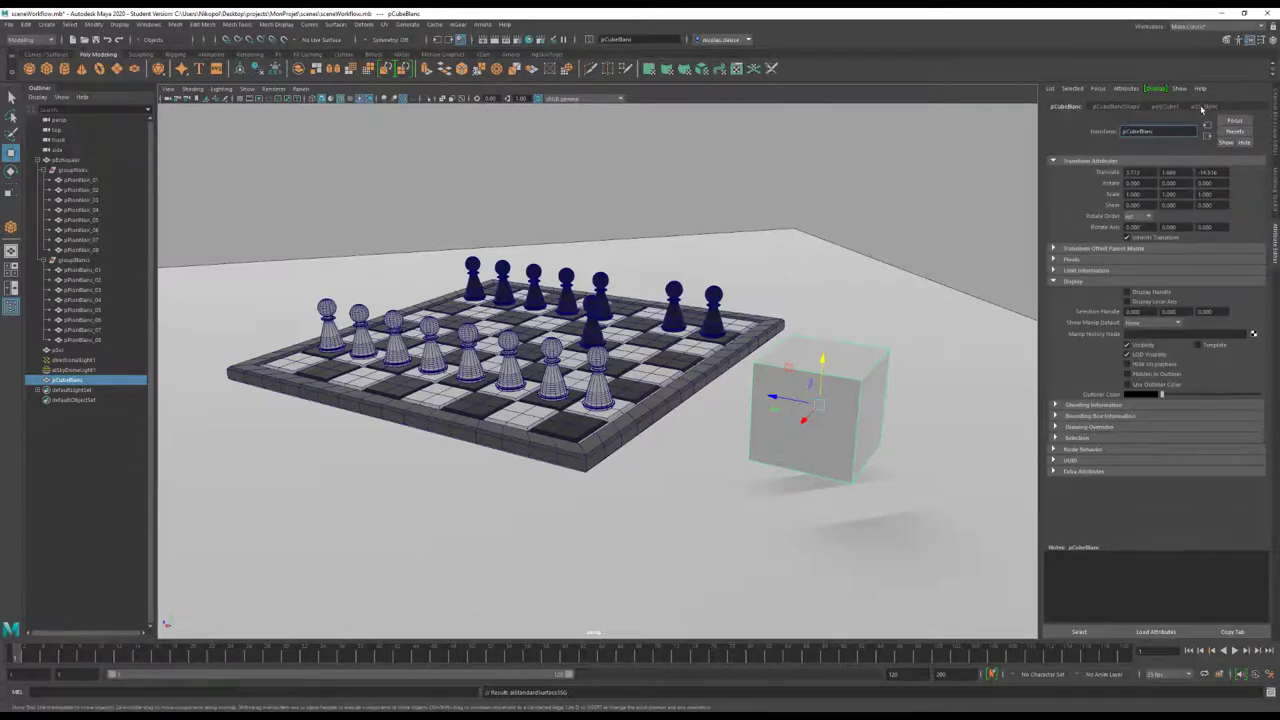
{"action": "left_click", "coordinate": [1202, 107]}
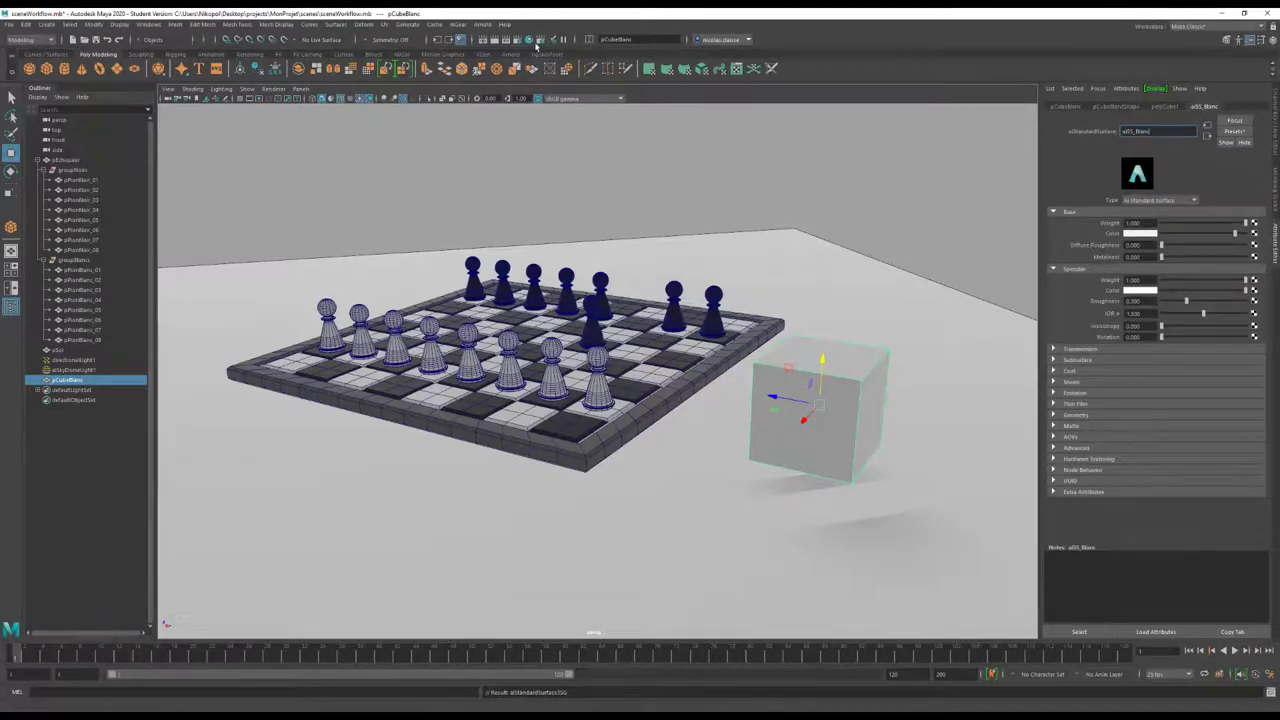
{"action": "left_click", "coordinate": [537, 42]}
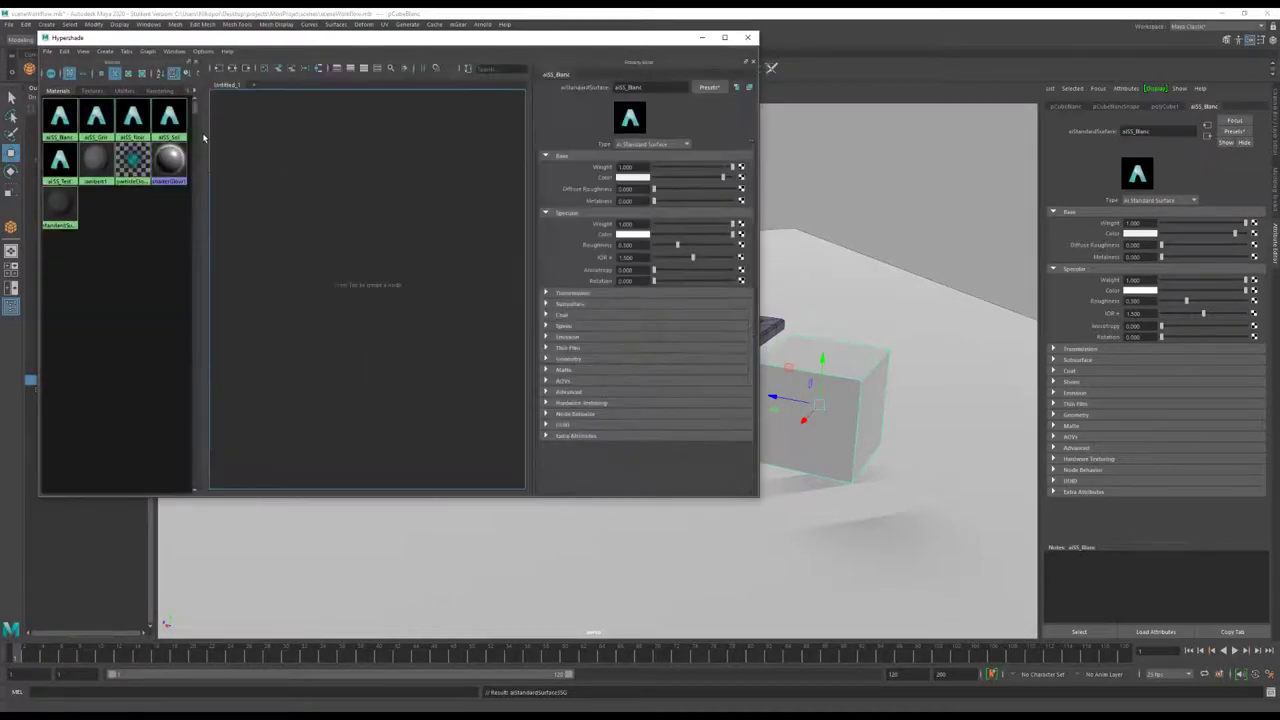
Inspect the aiSS_Blanc, aiSS_Noir and aiSS_Sol swatches in Hypershade, then close it
{"action": "left_click", "coordinate": [59, 120]}
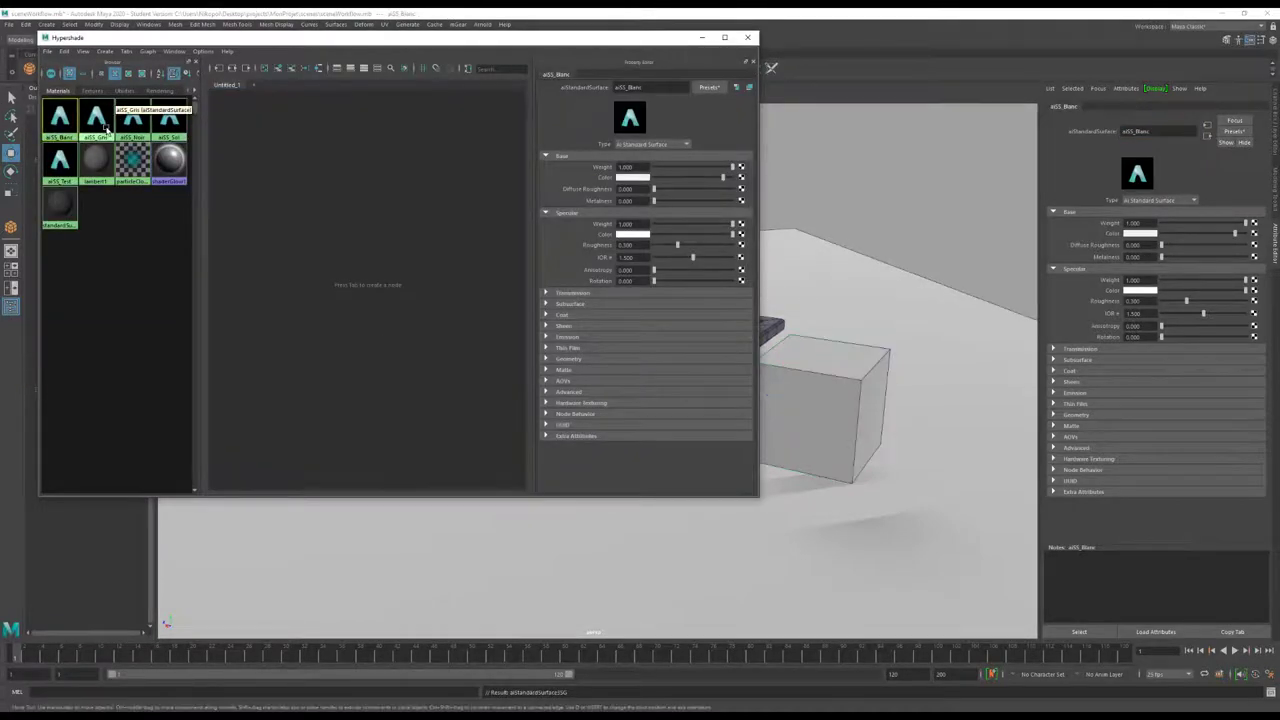
{"action": "left_click", "coordinate": [133, 120]}
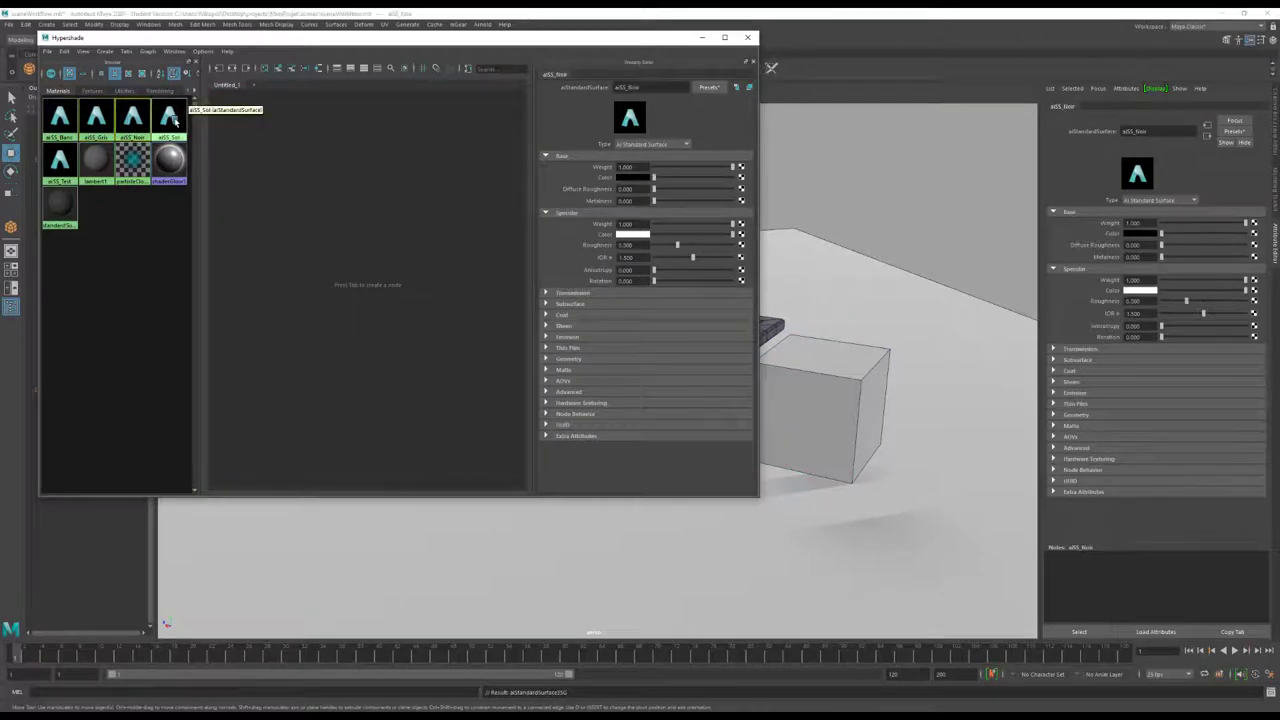
{"action": "left_click", "coordinate": [171, 119]}
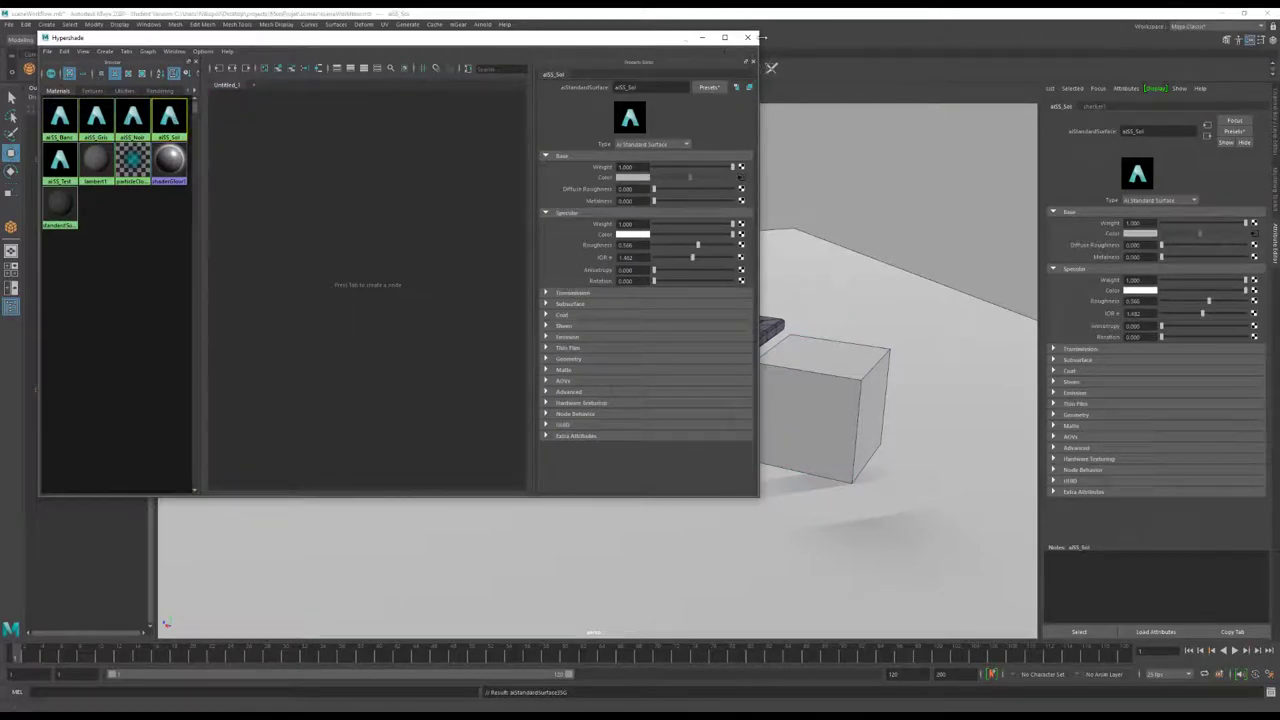
{"action": "left_click", "coordinate": [748, 37]}
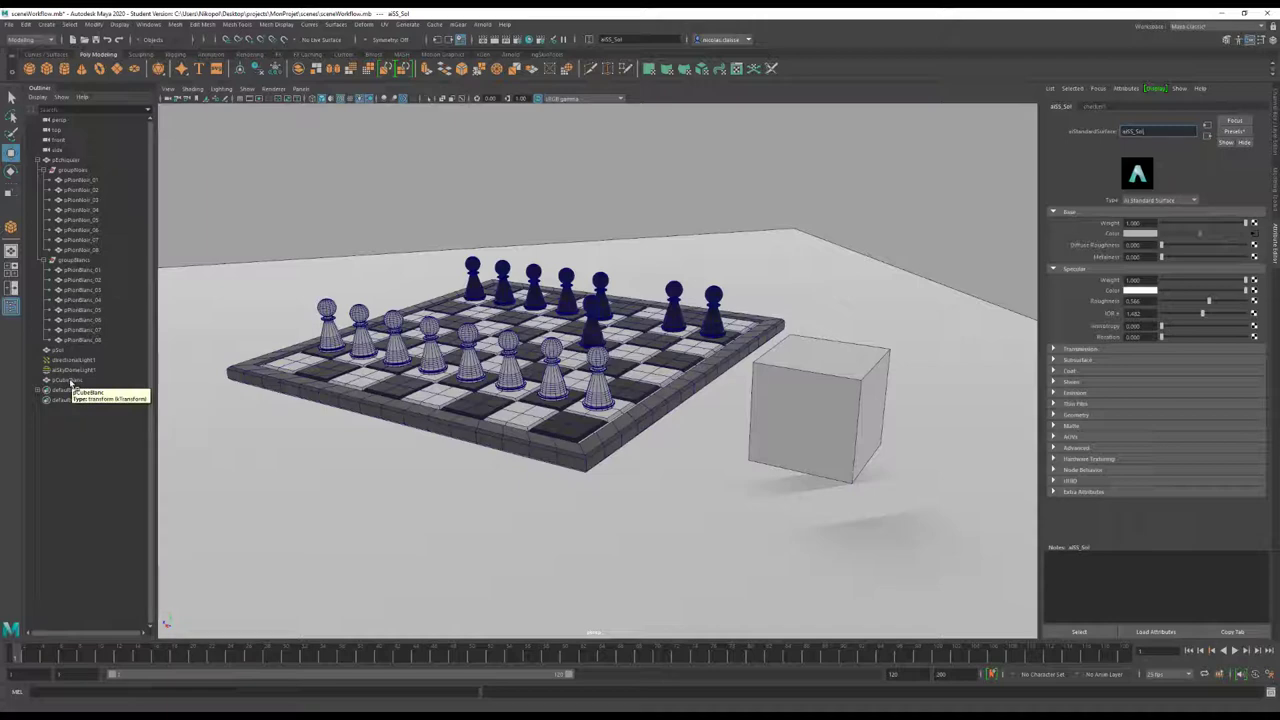
Parent pCubeBlanc under pSol in the Outliner, then select pSol and frame it in the view
{"action": "left_click", "coordinate": [72, 381]}
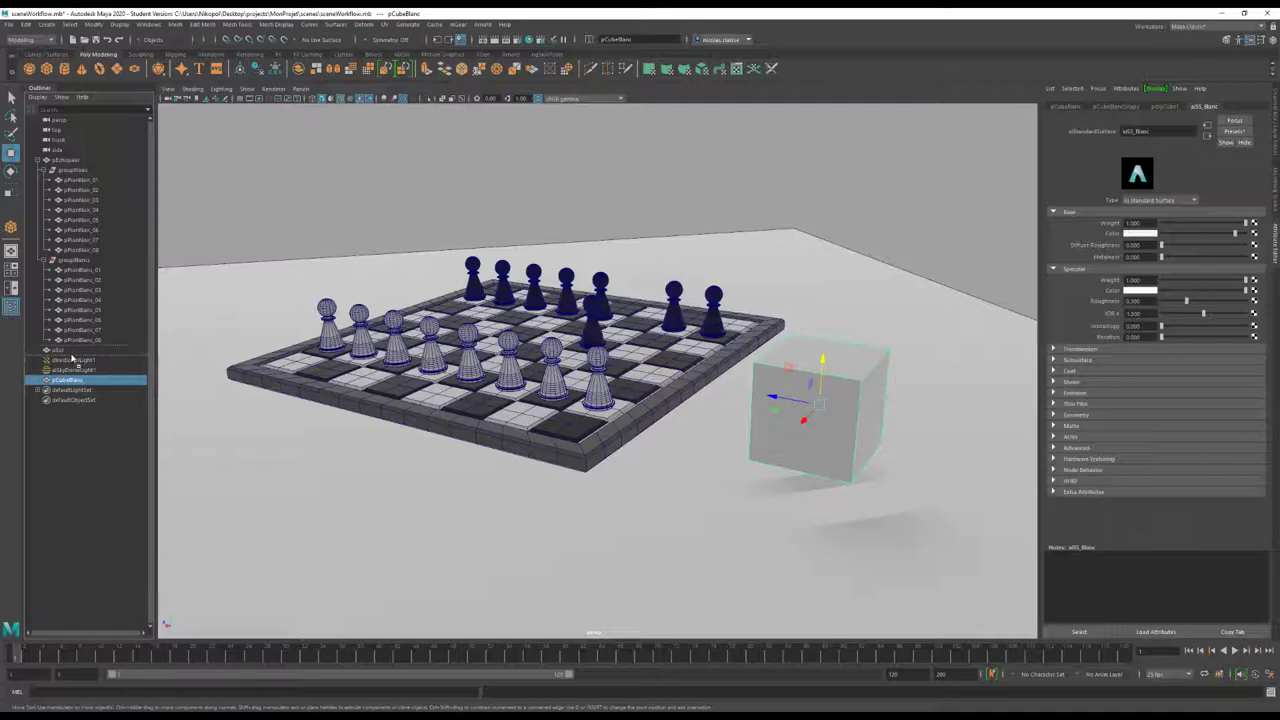
{"action": "middle_click_drag", "start_coordinate": [72, 355], "coordinate": [70, 352]}
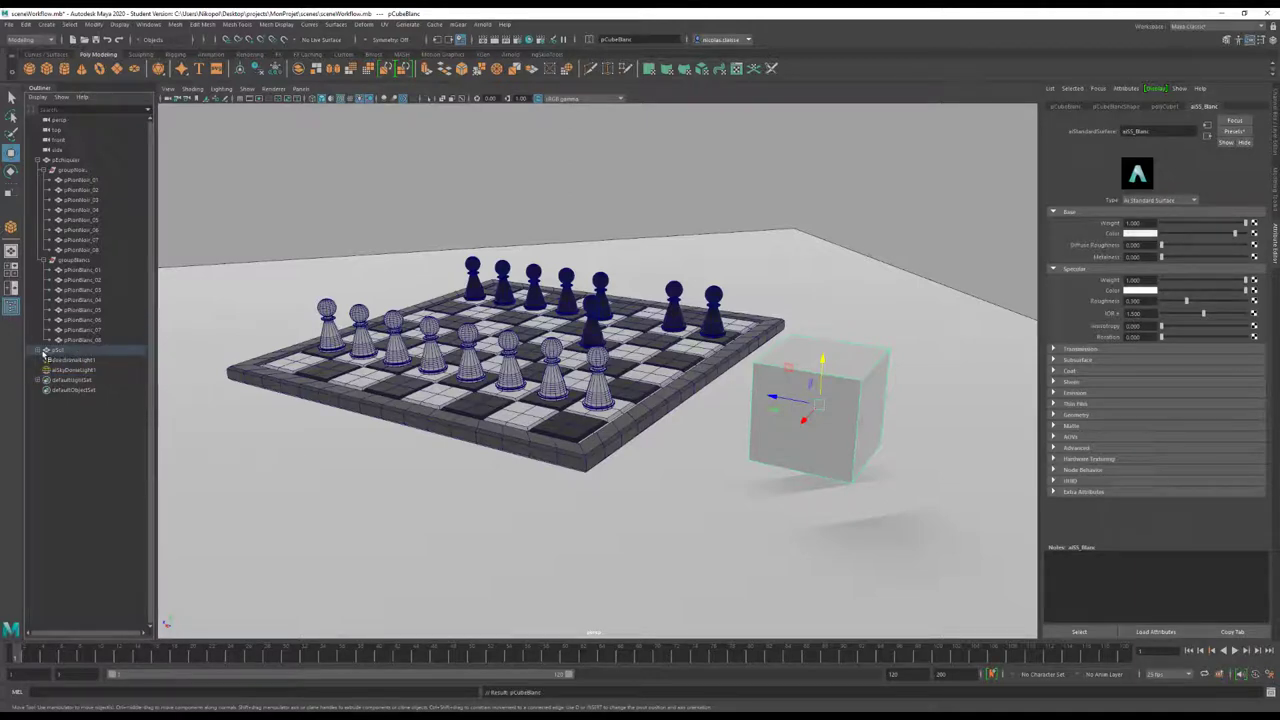
{"action": "left_click", "coordinate": [38, 350]}
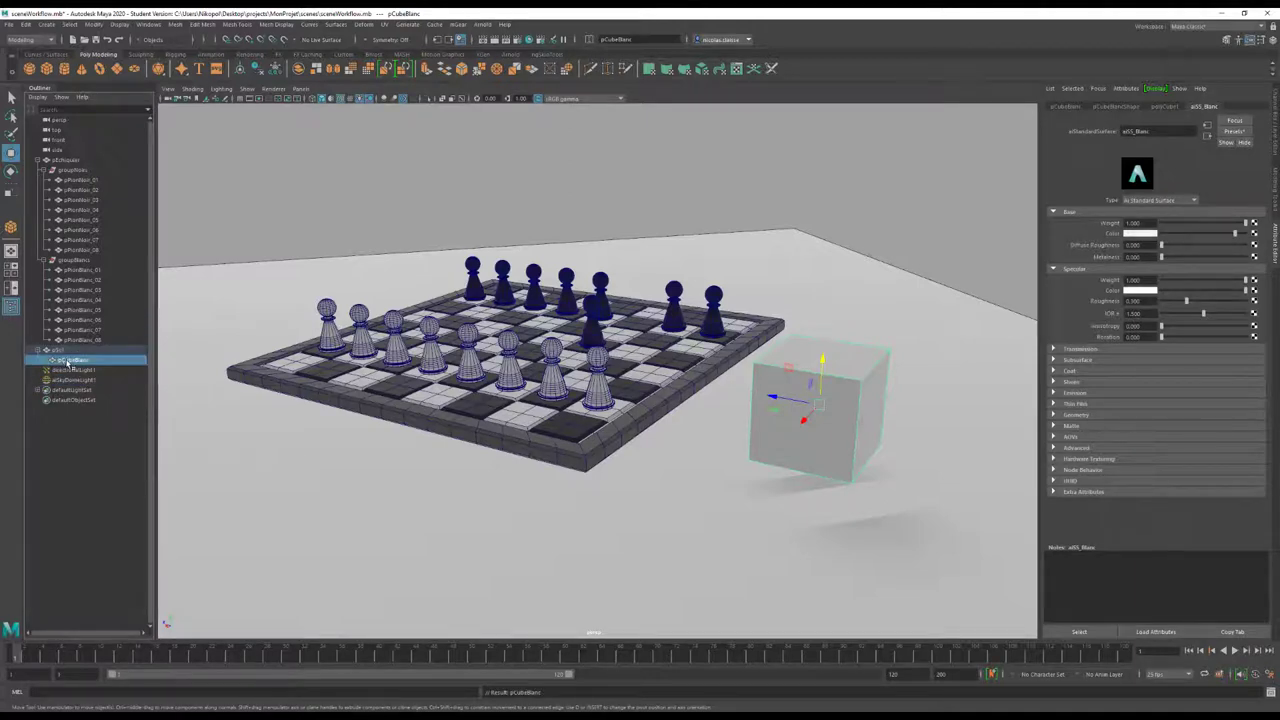
{"action": "middle_click_drag", "start_coordinate": [68, 364], "coordinate": [70, 352]}
{"action": "left_click", "coordinate": [58, 350]}
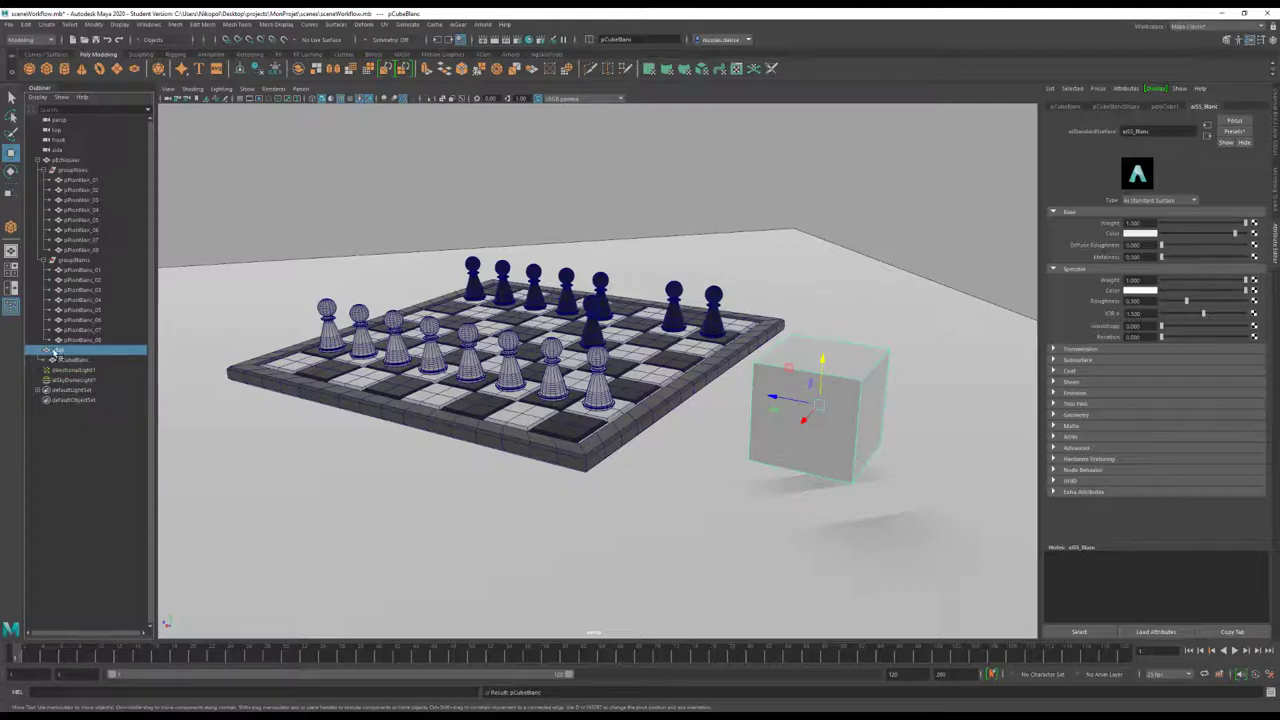
{"action": "key", "text": "f"}
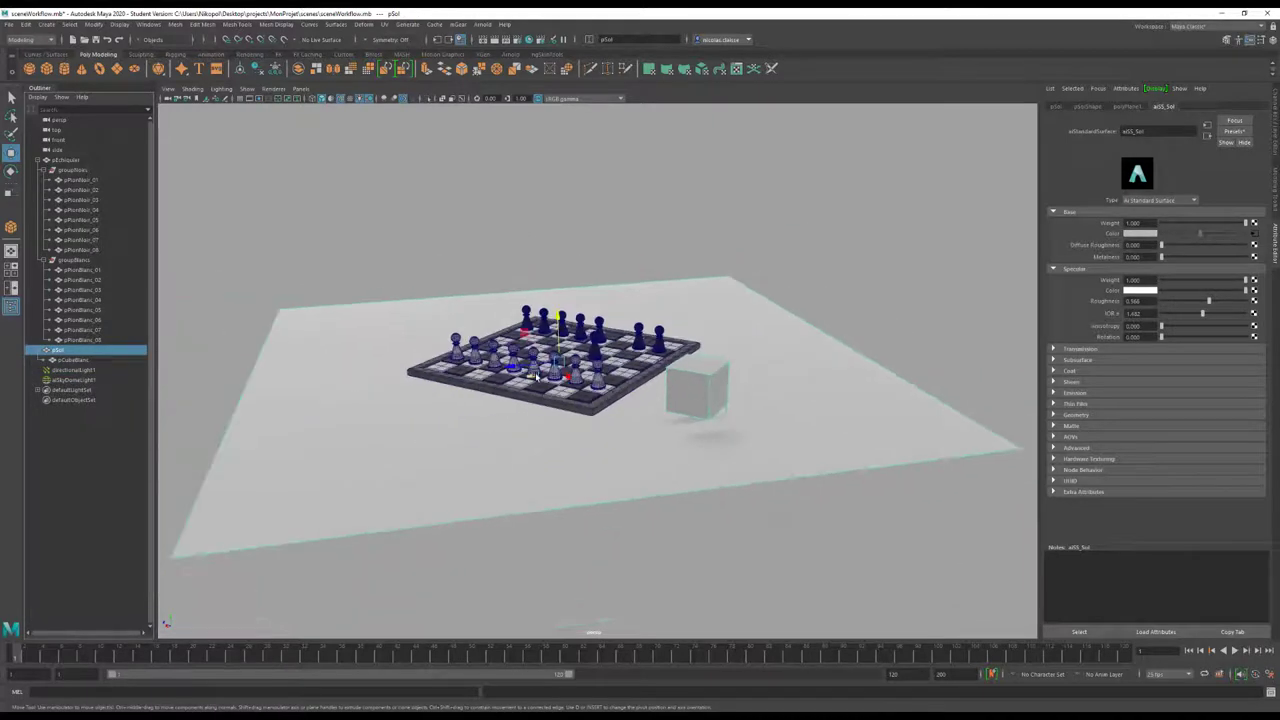
Undo the accidental ground-plane move and unparent pCubeBlanc from pSol to the top level
{"action": "mouse_move", "coordinate": [532, 376]}
{"action": "left_mouse_down", "text": "alt"}
{"action": "mouse_move", "coordinate": [600, 372]}
{"action": "mouse_move", "coordinate": [417, 431]}
{"action": "mouse_move", "coordinate": [640, 397]}
{"action": "mouse_move", "coordinate": [482, 338]}
{"action": "mouse_move", "coordinate": [480, 443]}
{"action": "mouse_move", "coordinate": [557, 428]}
{"action": "left_mouse_up", "text": "alt"}
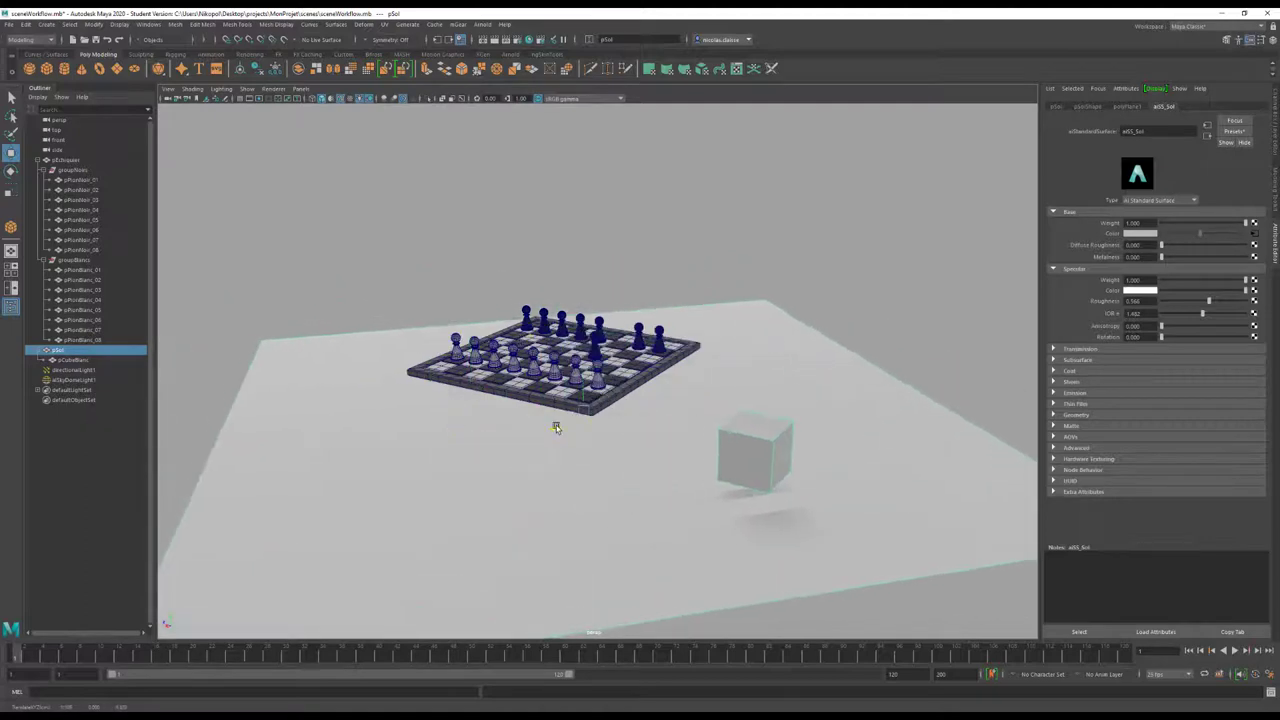
{"action": "key", "text": "ctrl+z"}
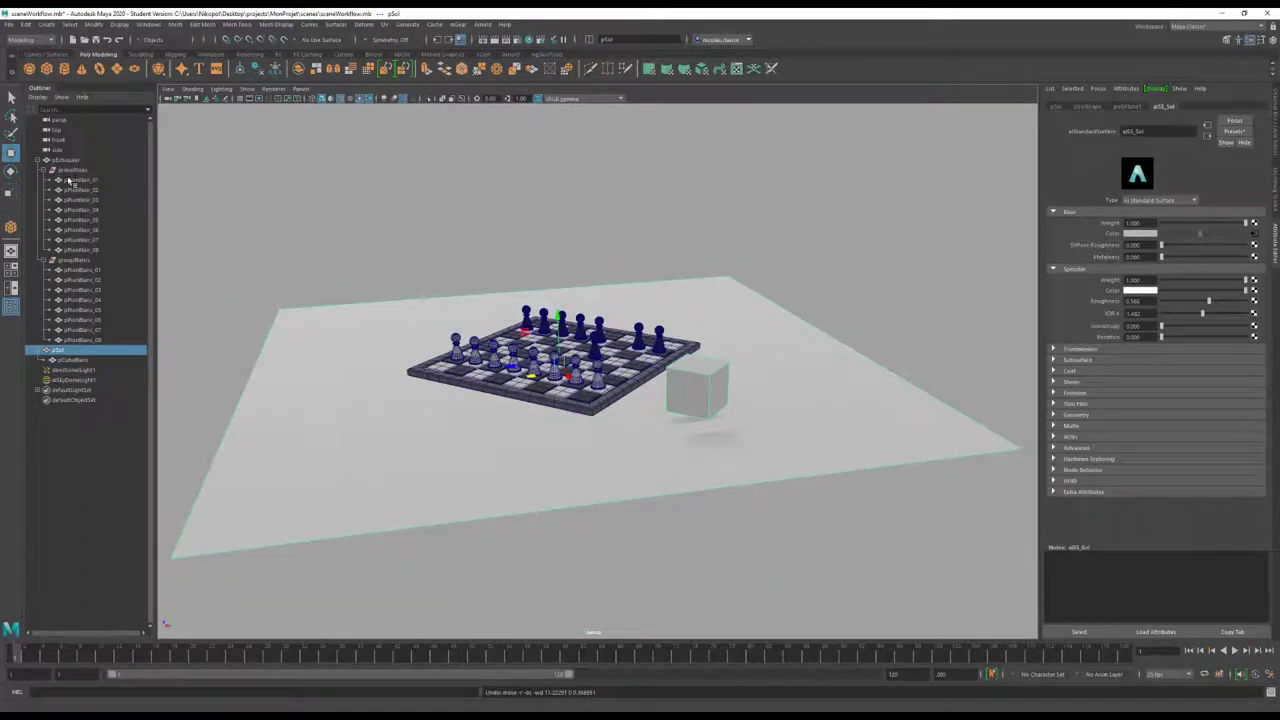
{"action": "left_click_drag", "start_coordinate": [70, 180], "coordinate": [72, 252]}
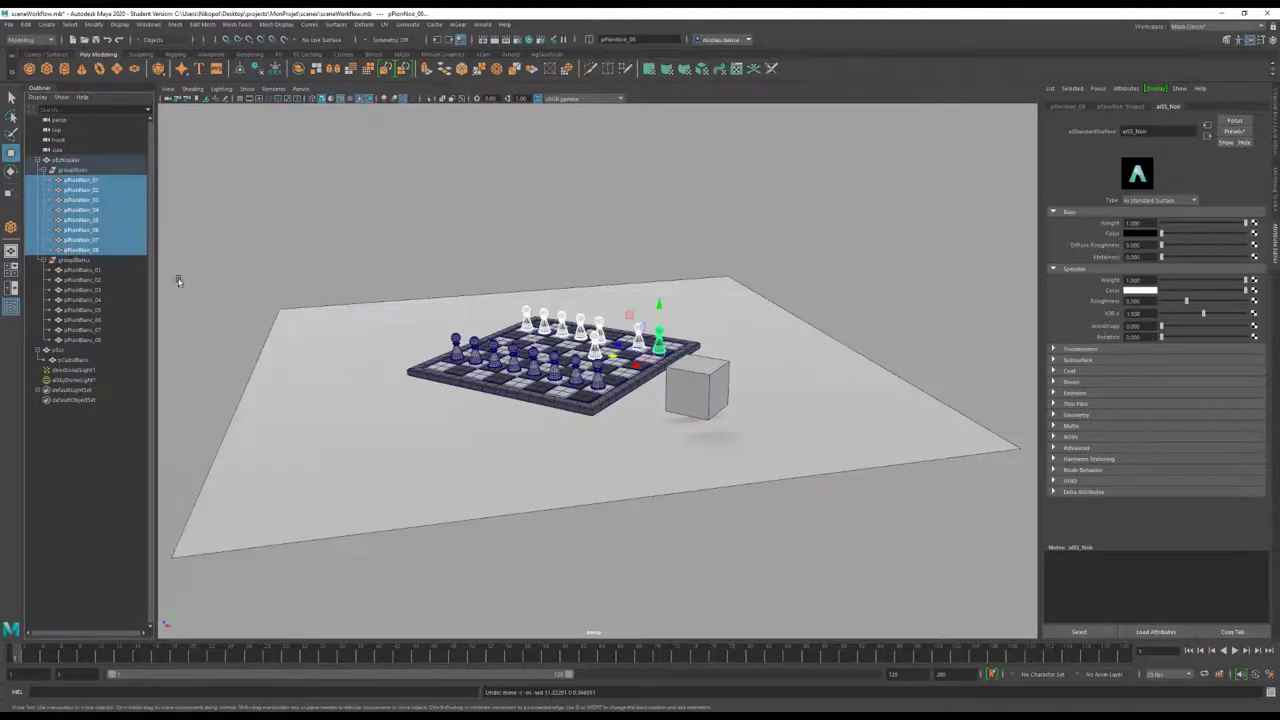
{"action": "left_click_drag", "start_coordinate": [82, 271], "coordinate": [84, 340]}
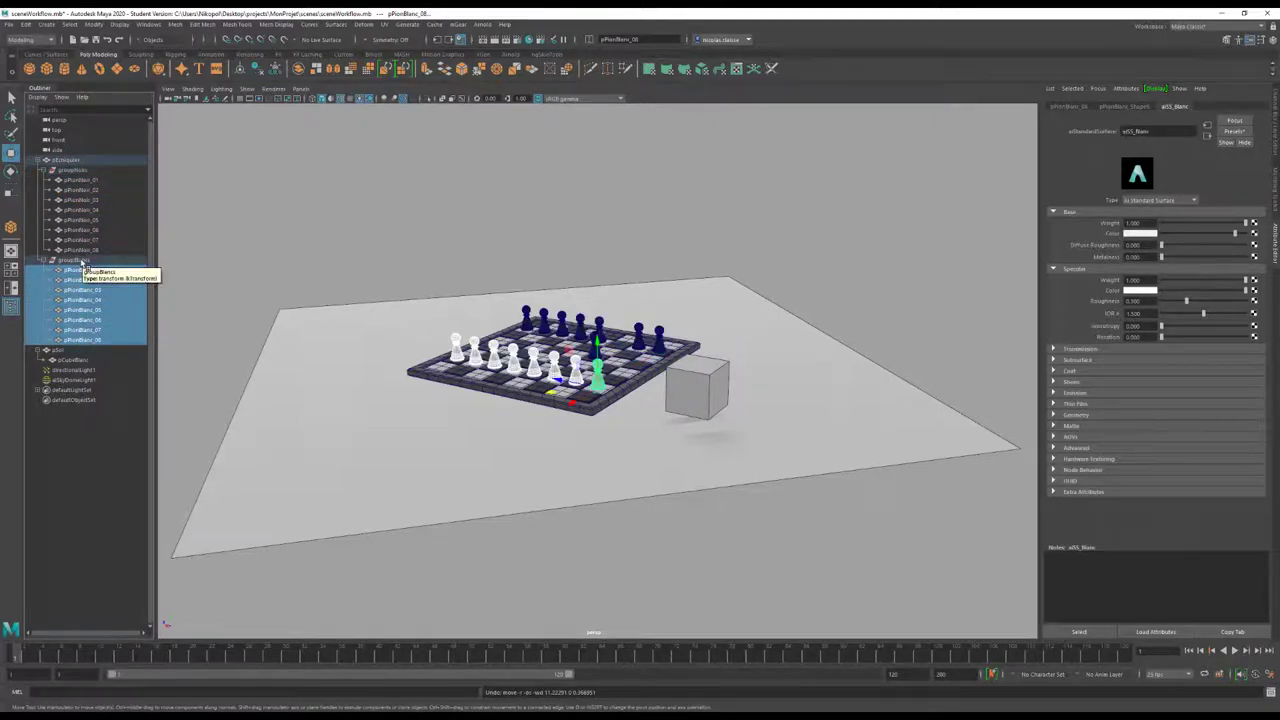
{"action": "left_click", "coordinate": [70, 360]}
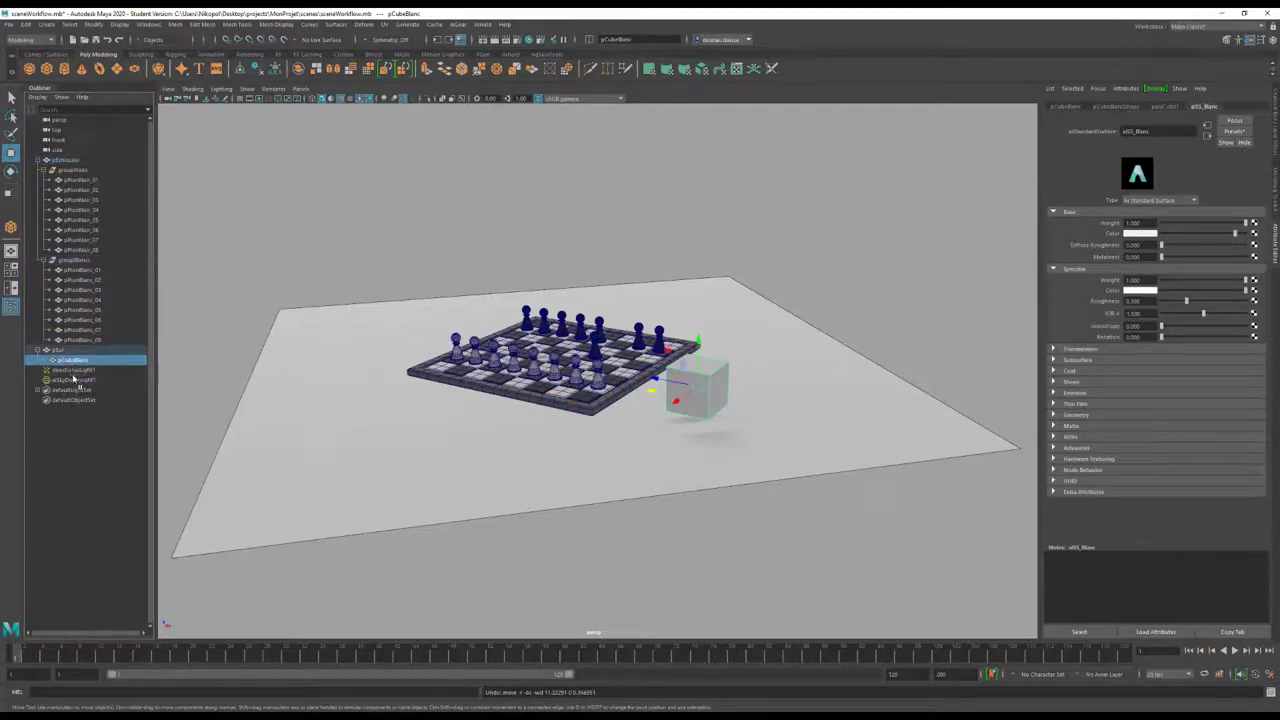
{"action": "left_click_drag", "start_coordinate": [73, 380], "coordinate": [78, 376]}
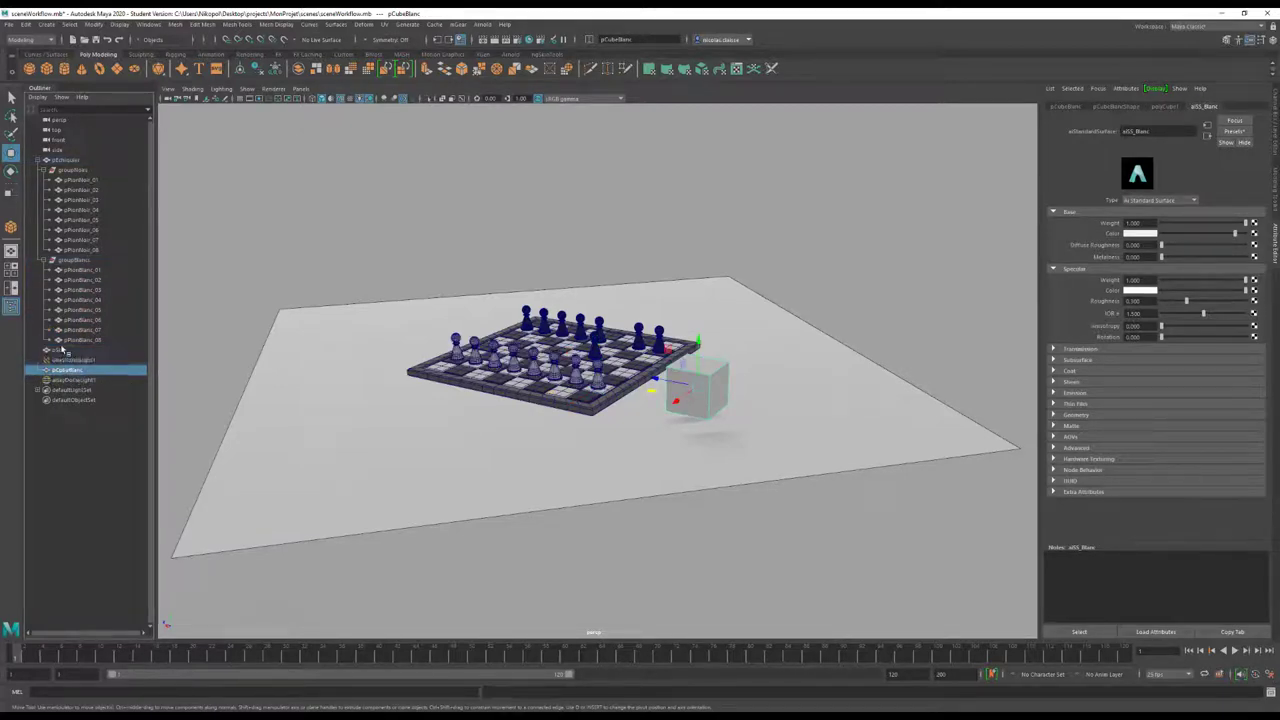
{"action": "left_click", "coordinate": [62, 350]}
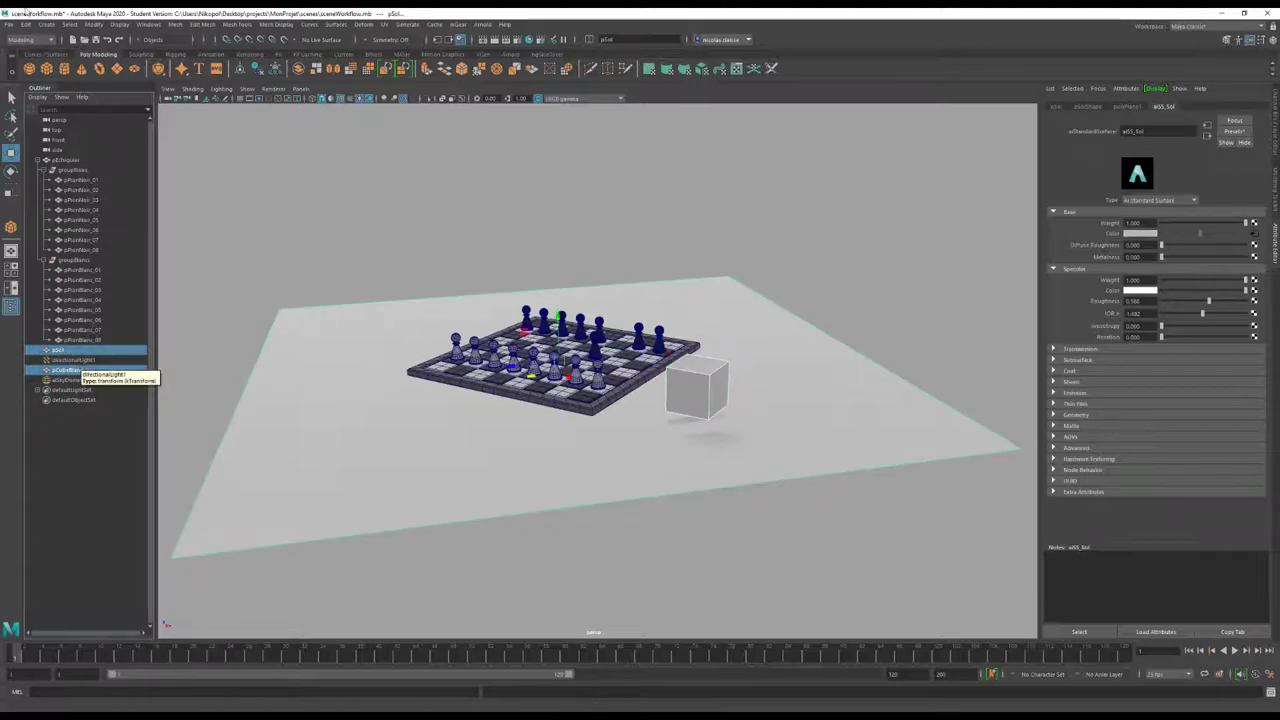
Group pSol and pCubeBlanc into group1, ungroup it again, and select the white cube
{"action": "left_click", "coordinate": [27, 24]}
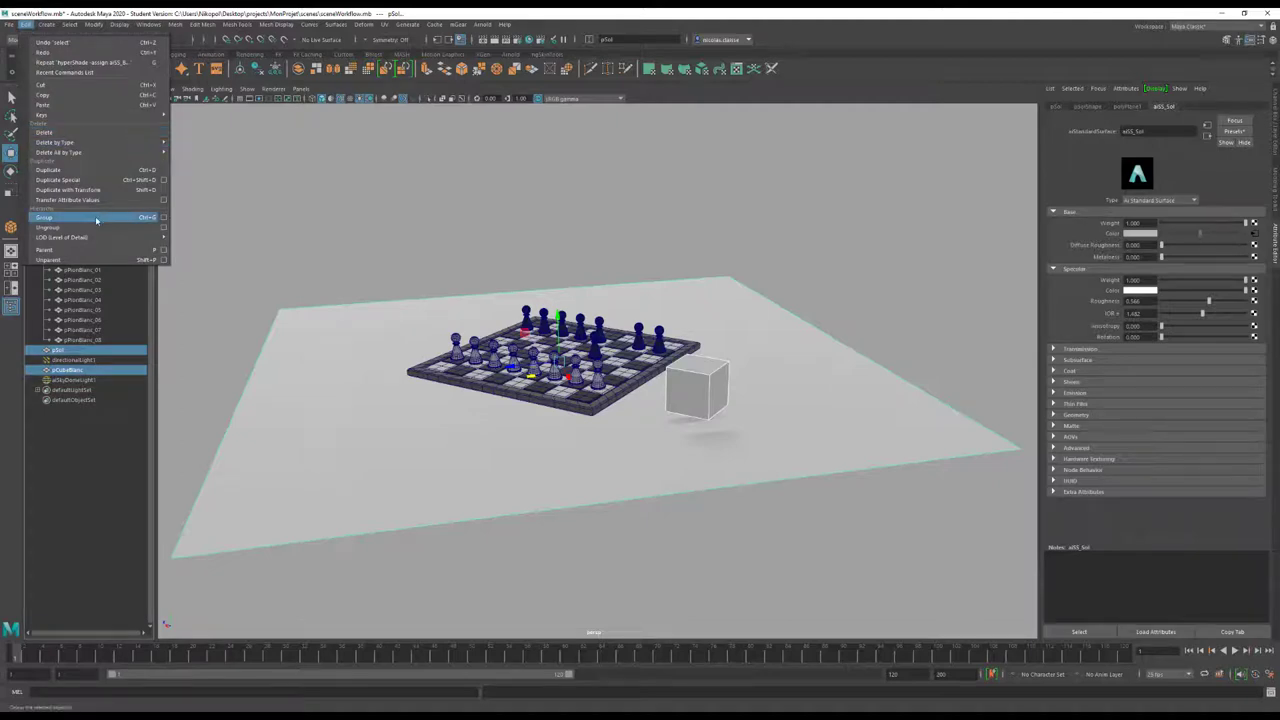
{"action": "left_click", "coordinate": [97, 220]}
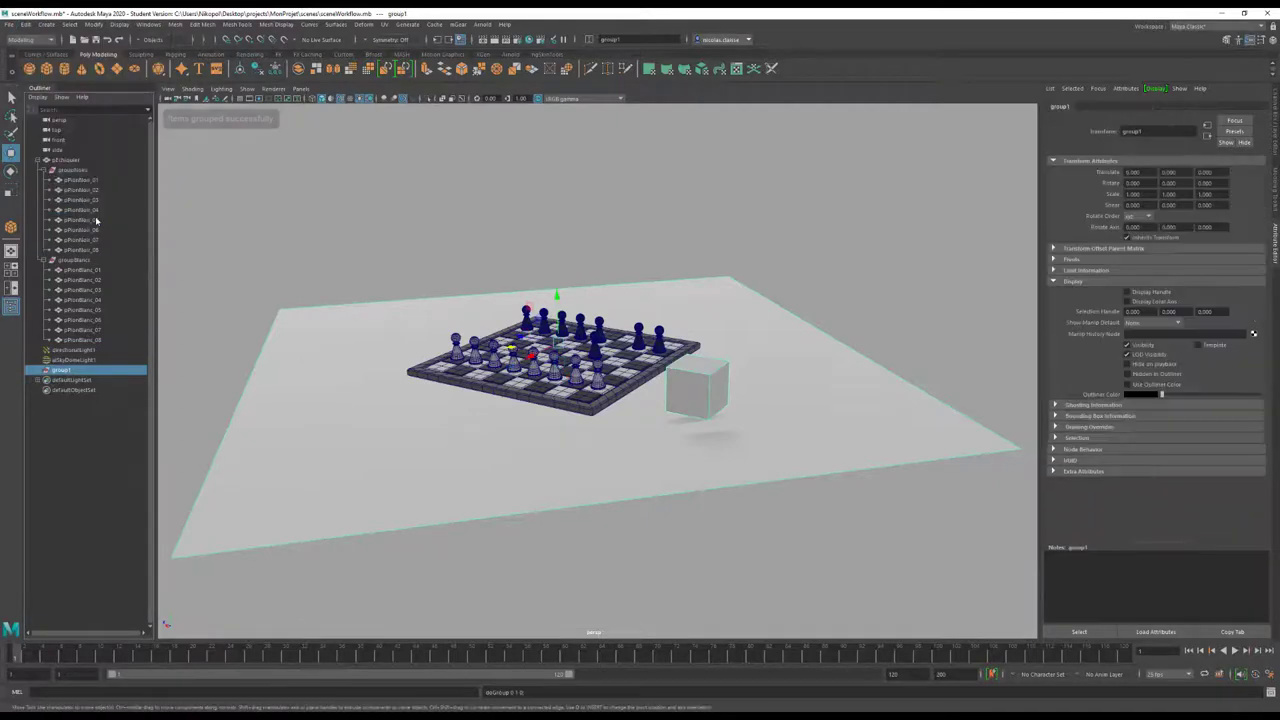
{"action": "left_click", "coordinate": [40, 372]}
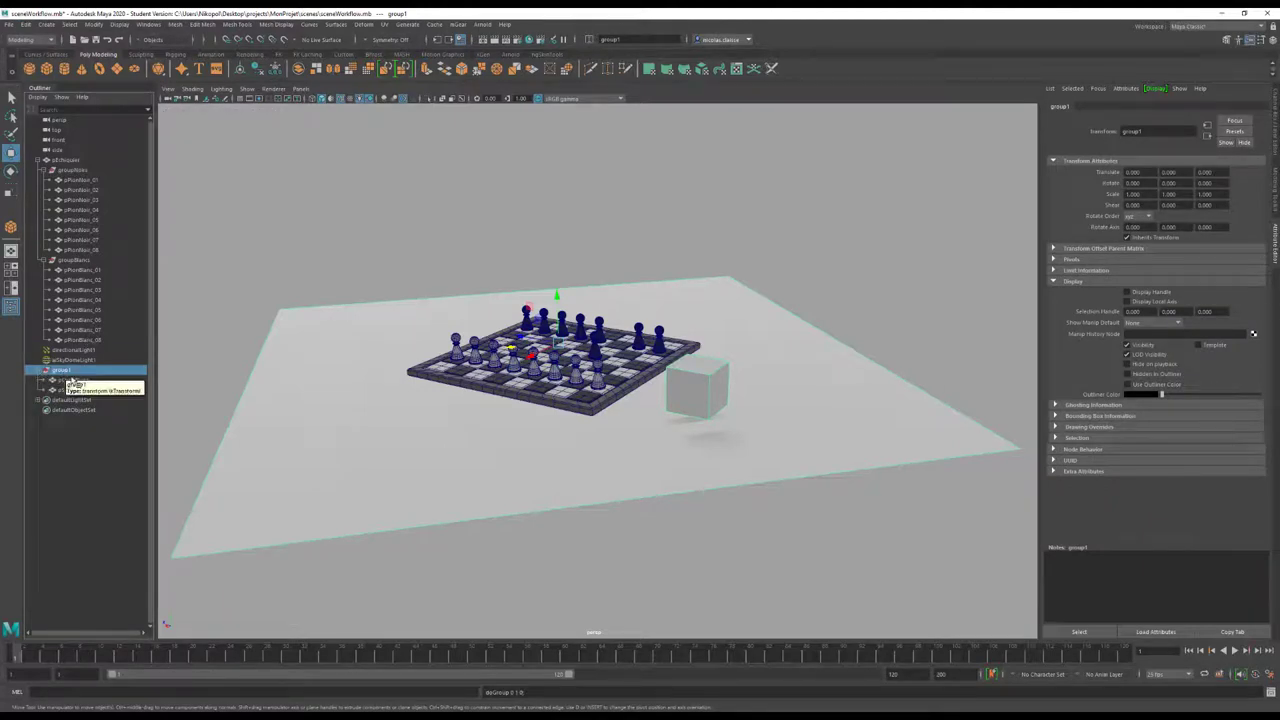
{"action": "left_click", "coordinate": [25, 24]}
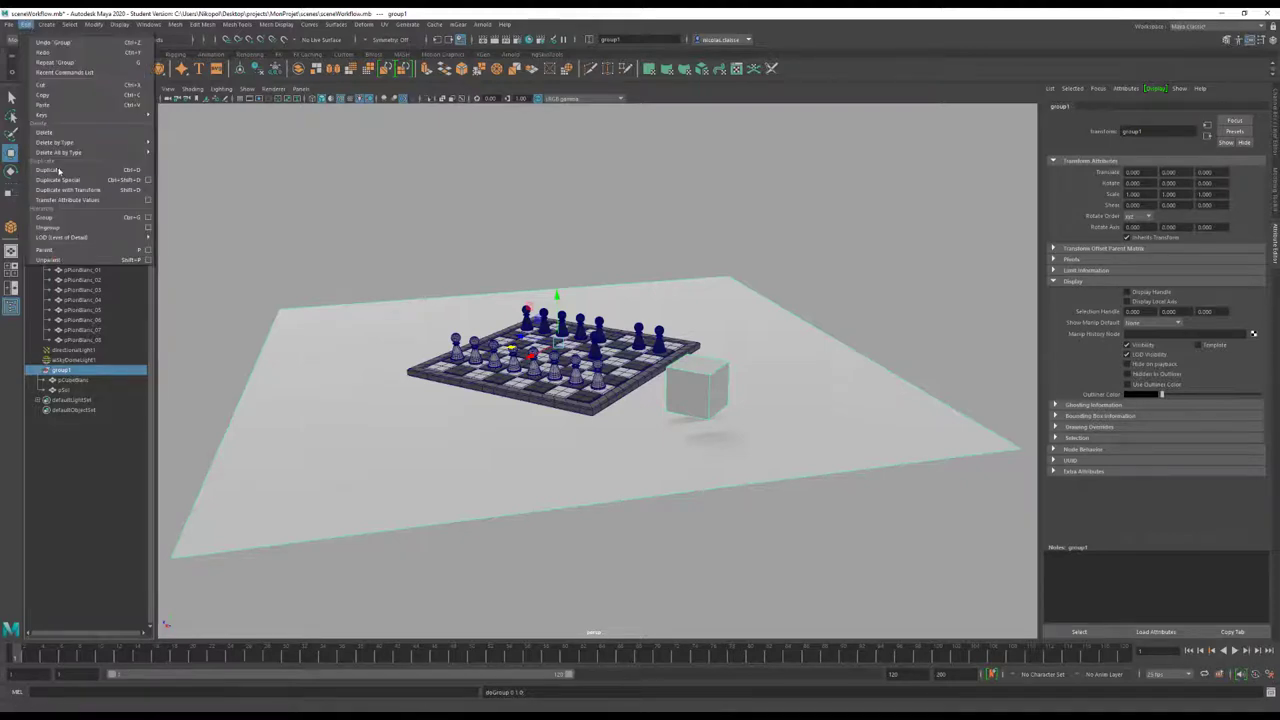
{"action": "left_click", "coordinate": [72, 229]}
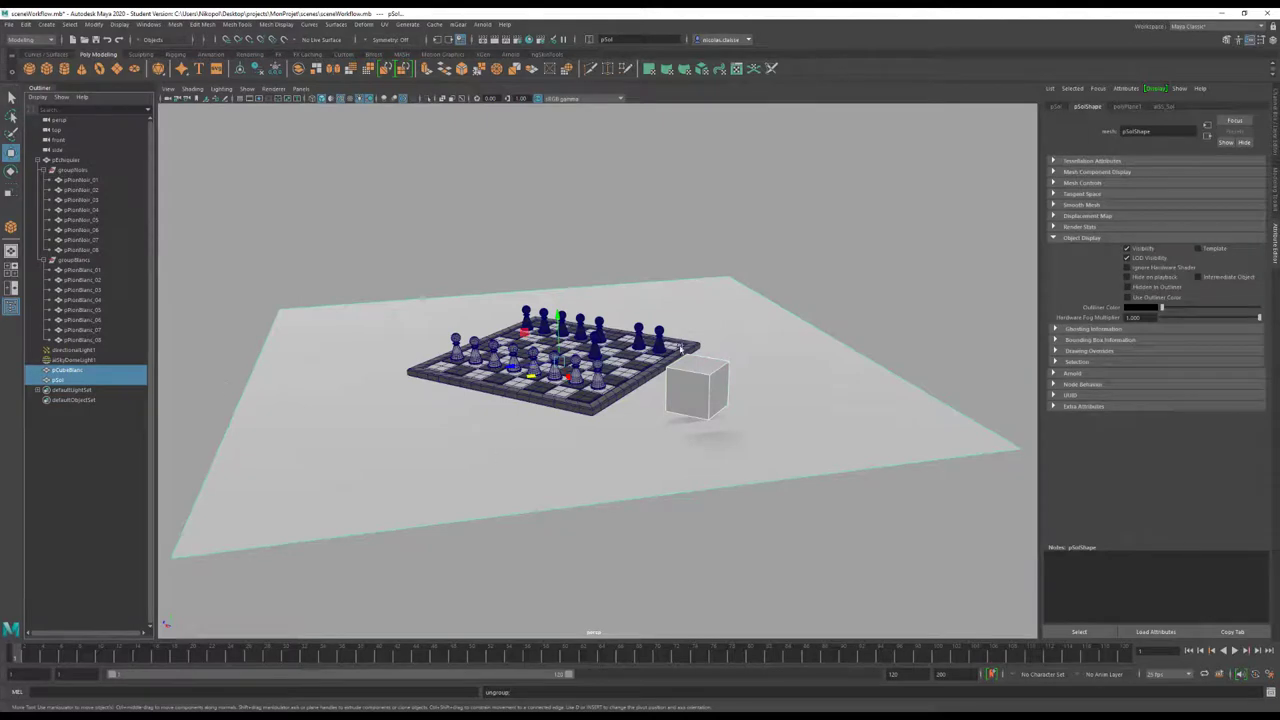
{"action": "left_click", "coordinate": [703, 395]}
Delete the white cube and group directionalLight1 with aiSkyDomeLight1
{"action": "key", "text": "Delete"}
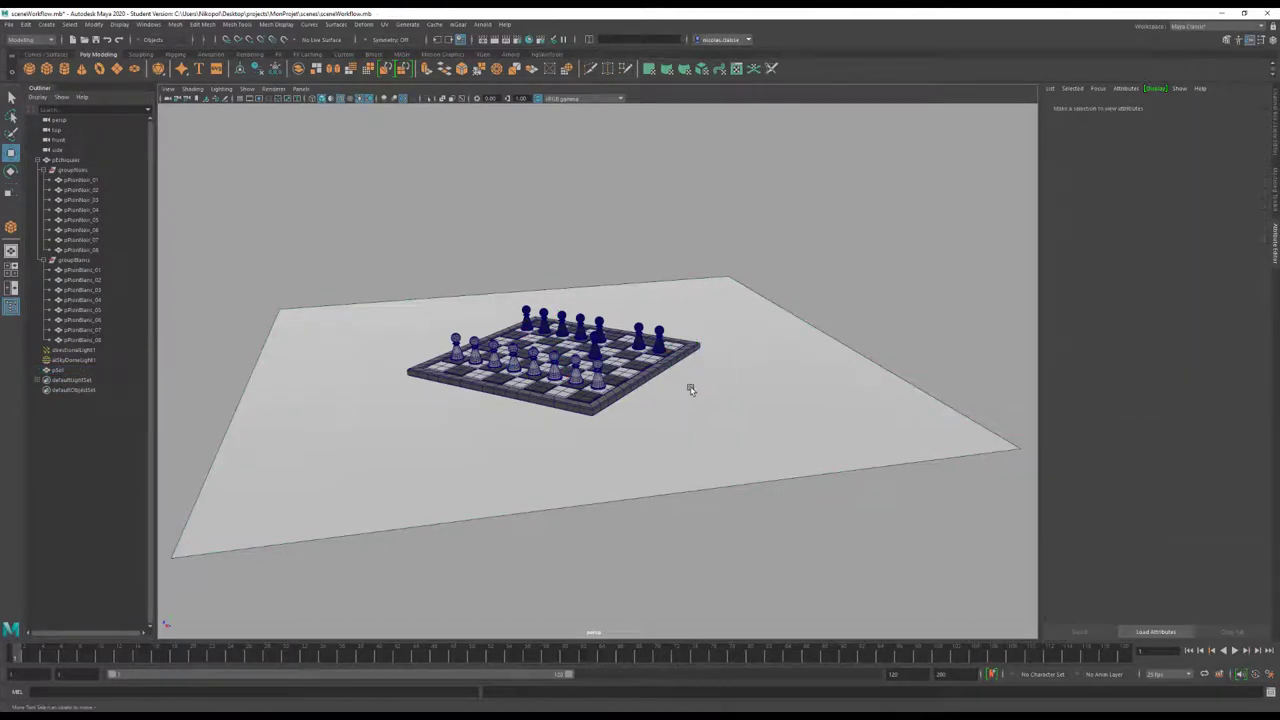
{"action": "left_click", "coordinate": [72, 351]}
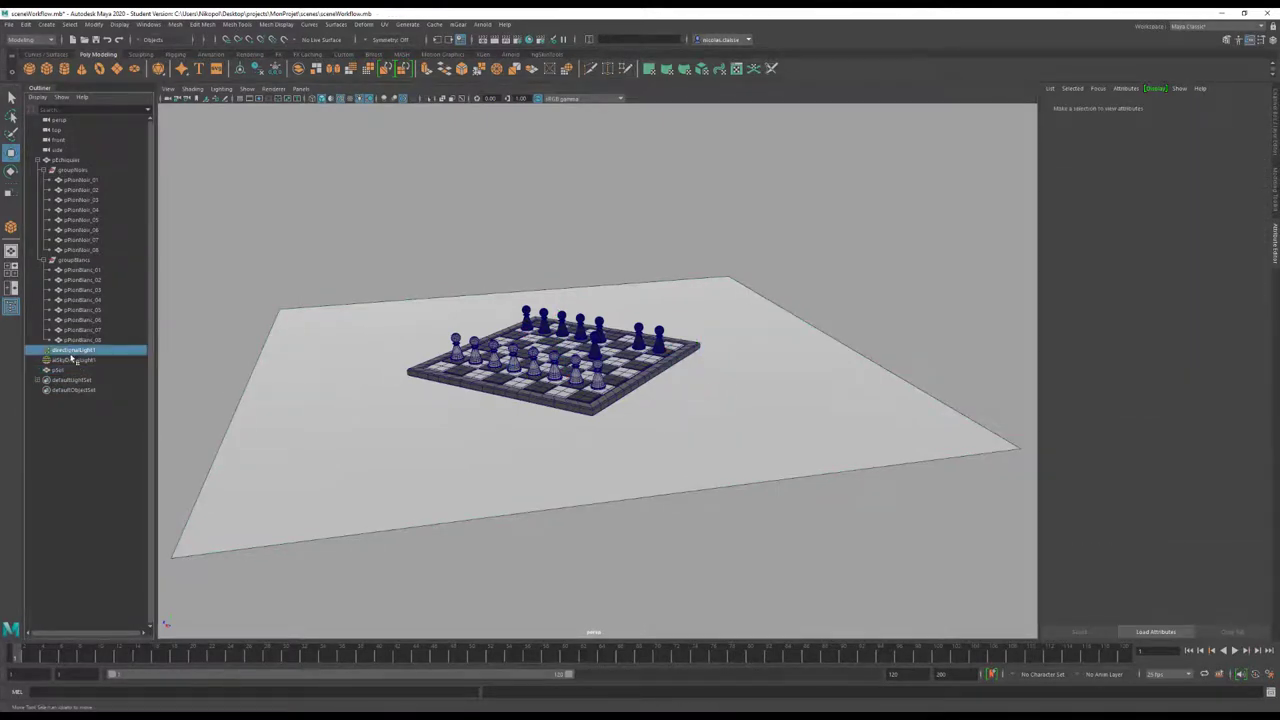
{"action": "left_click", "coordinate": [74, 361], "text": "ctrl"}
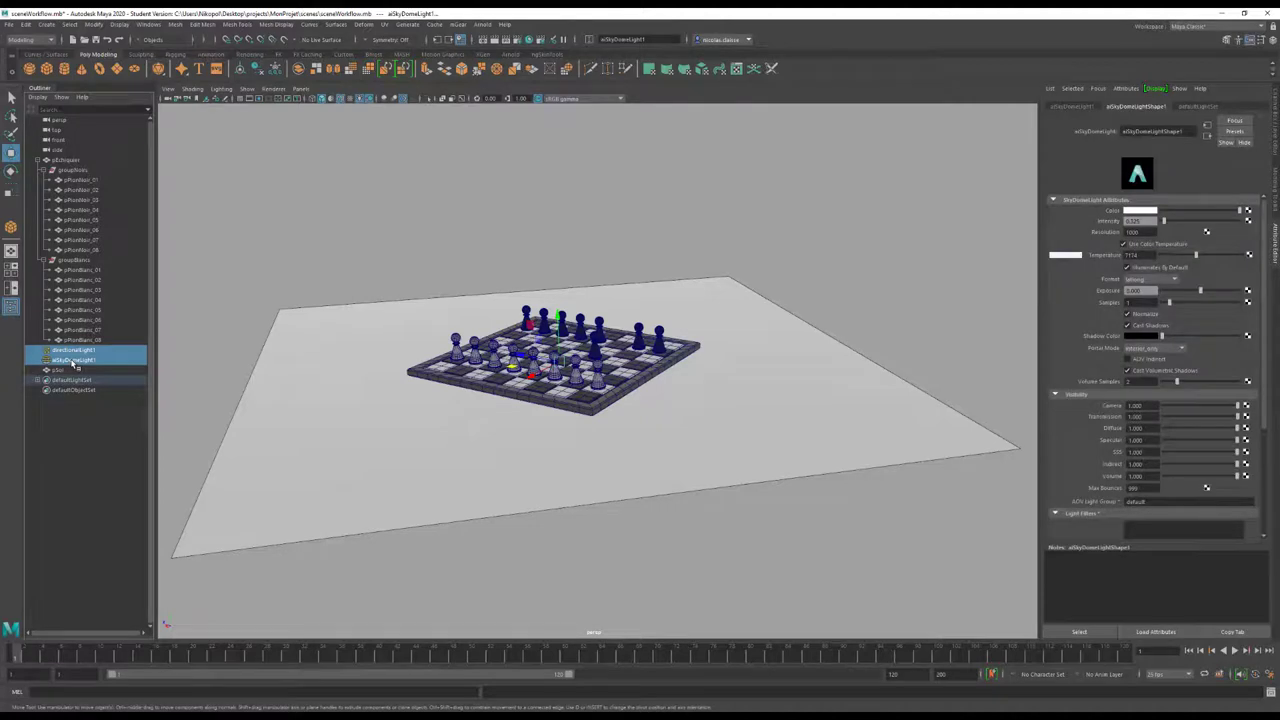
{"action": "key", "text": "ctrl+g"}
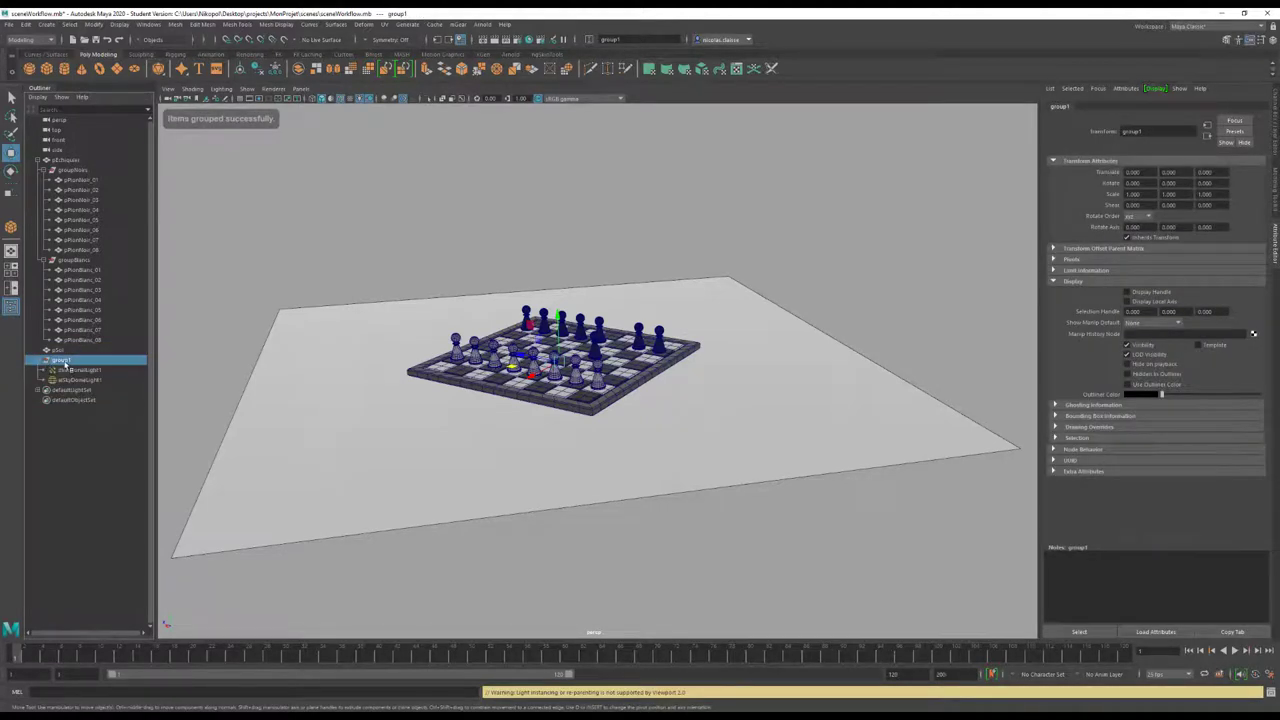
Rename the light group to groupLights and collapse groupLights and pEchiquier
{"action": "double_click", "coordinate": [62, 360]}
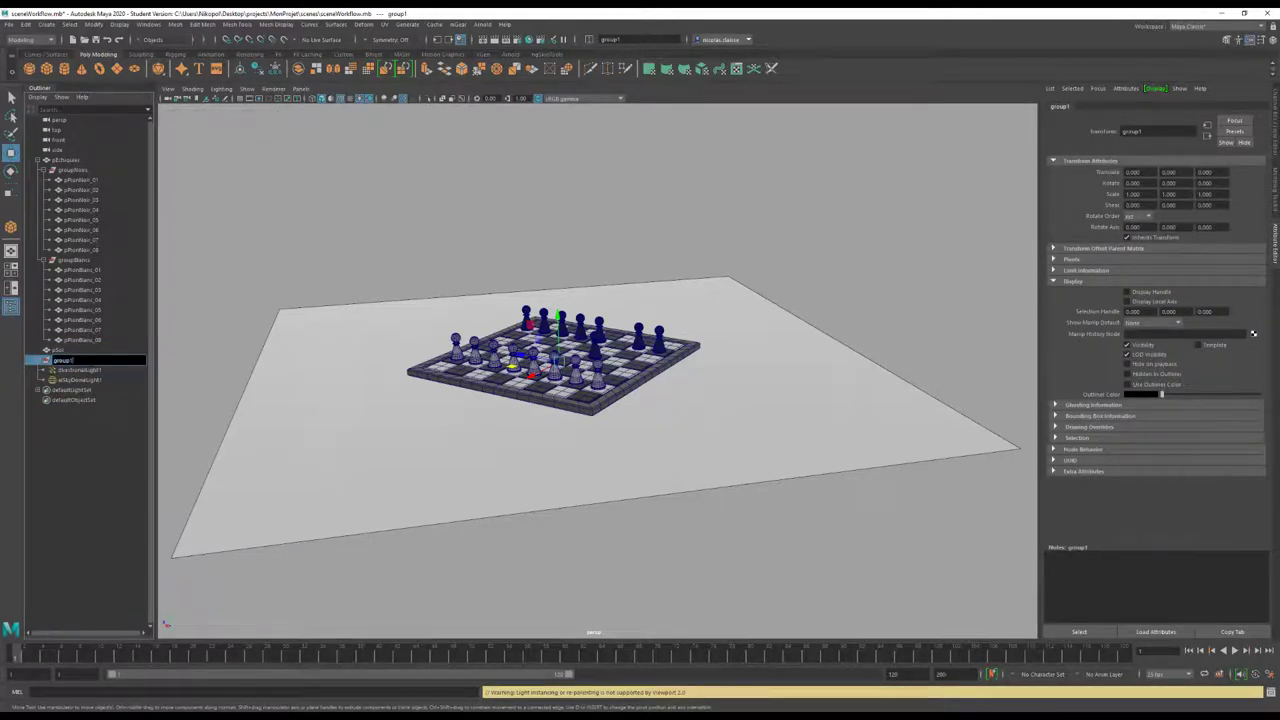
{"action": "type", "text": "Lights"}
{"action": "key", "text": "Return"}
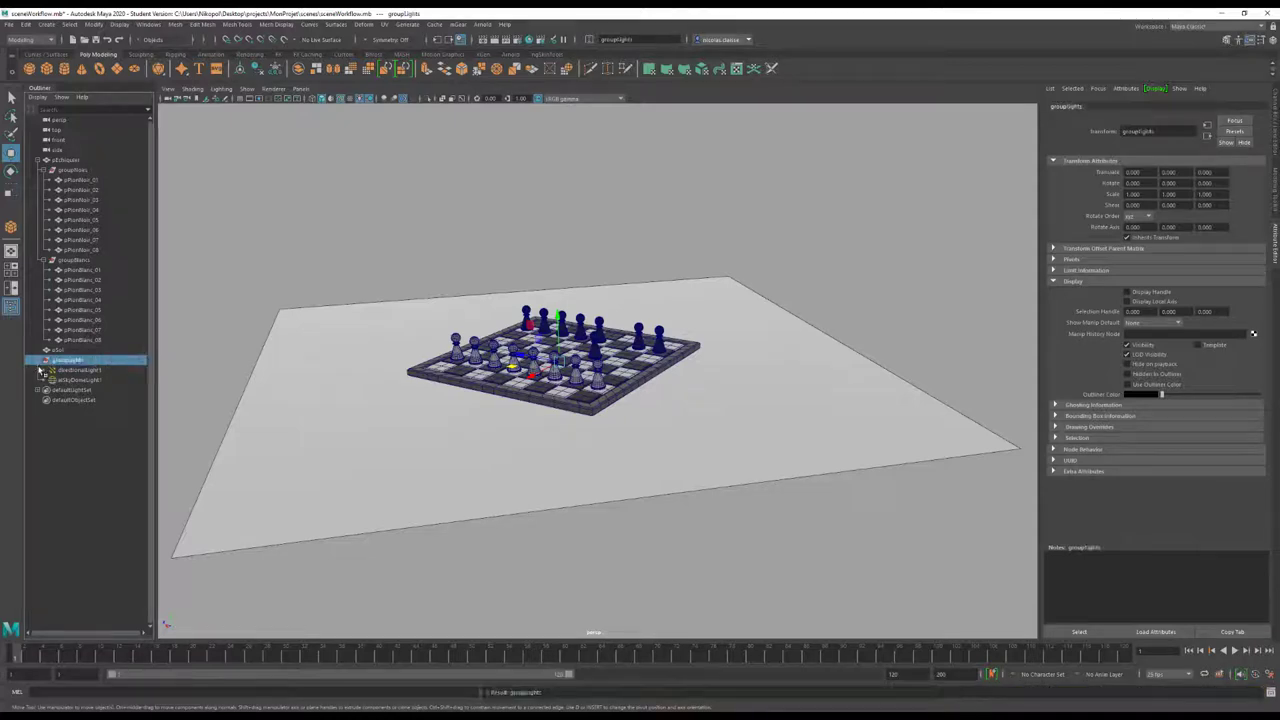
{"action": "left_click", "coordinate": [40, 362]}
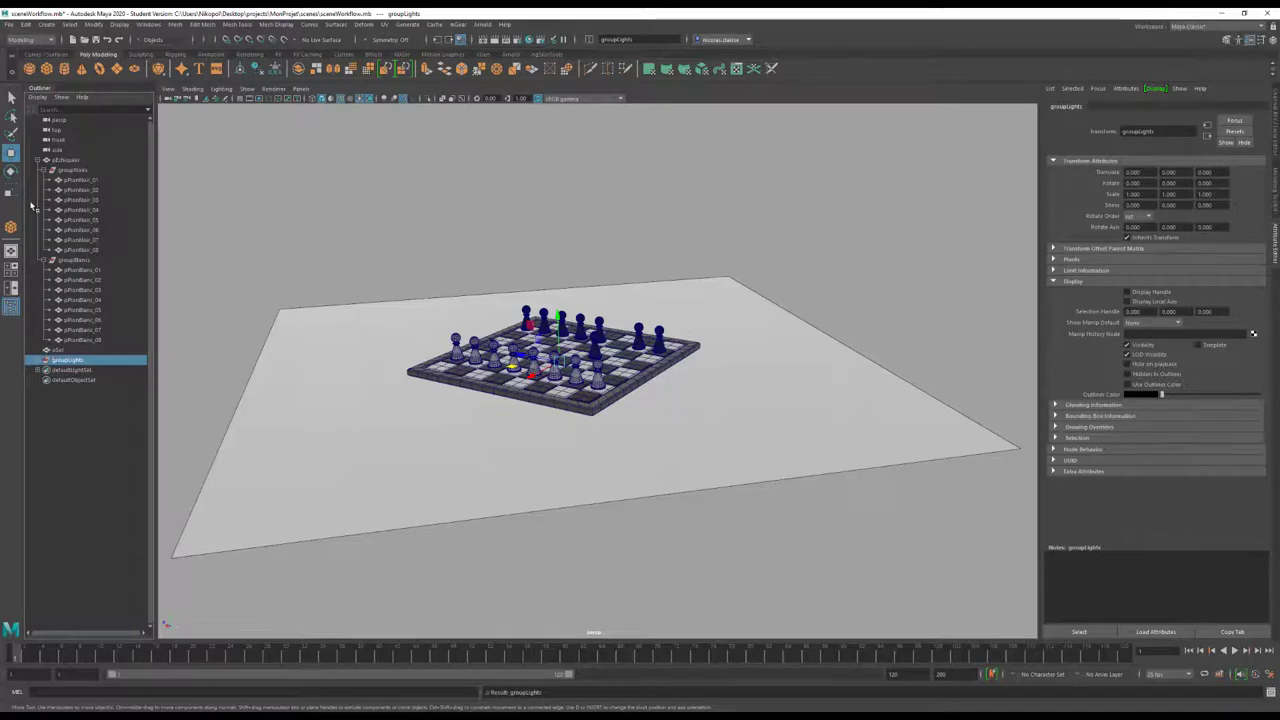
{"action": "left_click", "coordinate": [37, 160]}
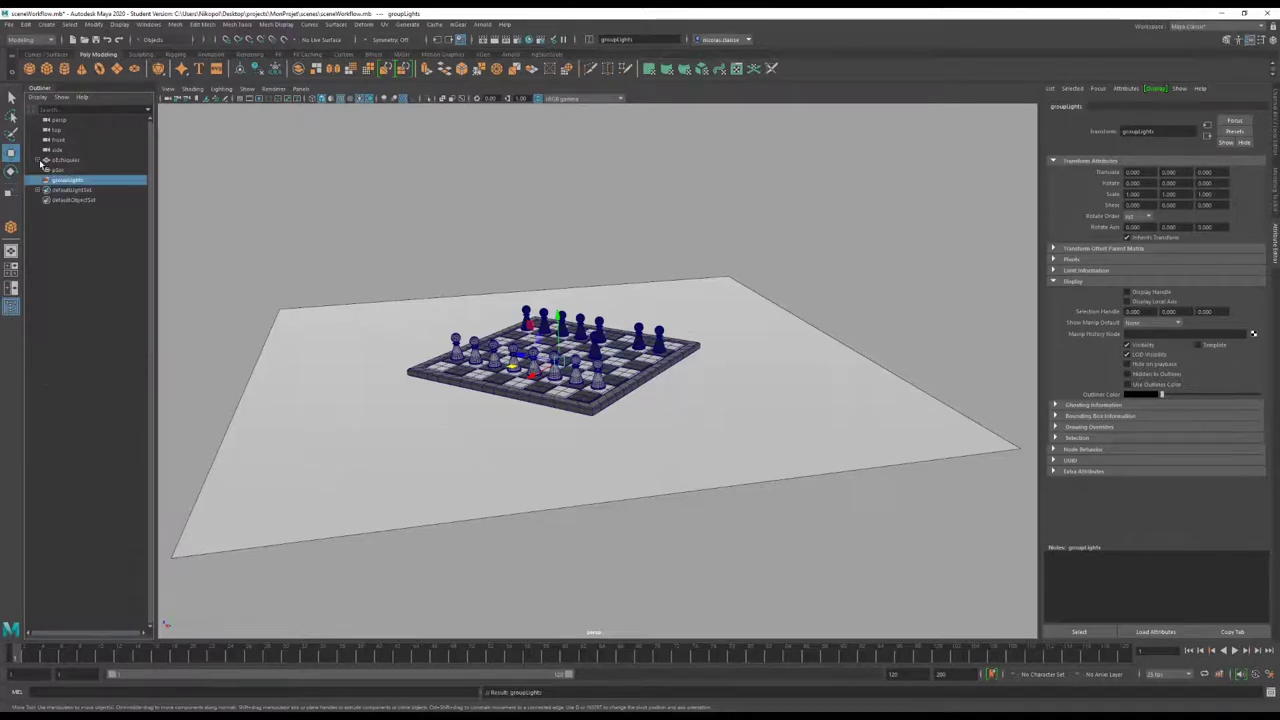
Move pEchiquier with its groupNoirs and groupBlancs pawns to -0.951, 0.250, -1.712
{"action": "left_click", "coordinate": [37, 160]}
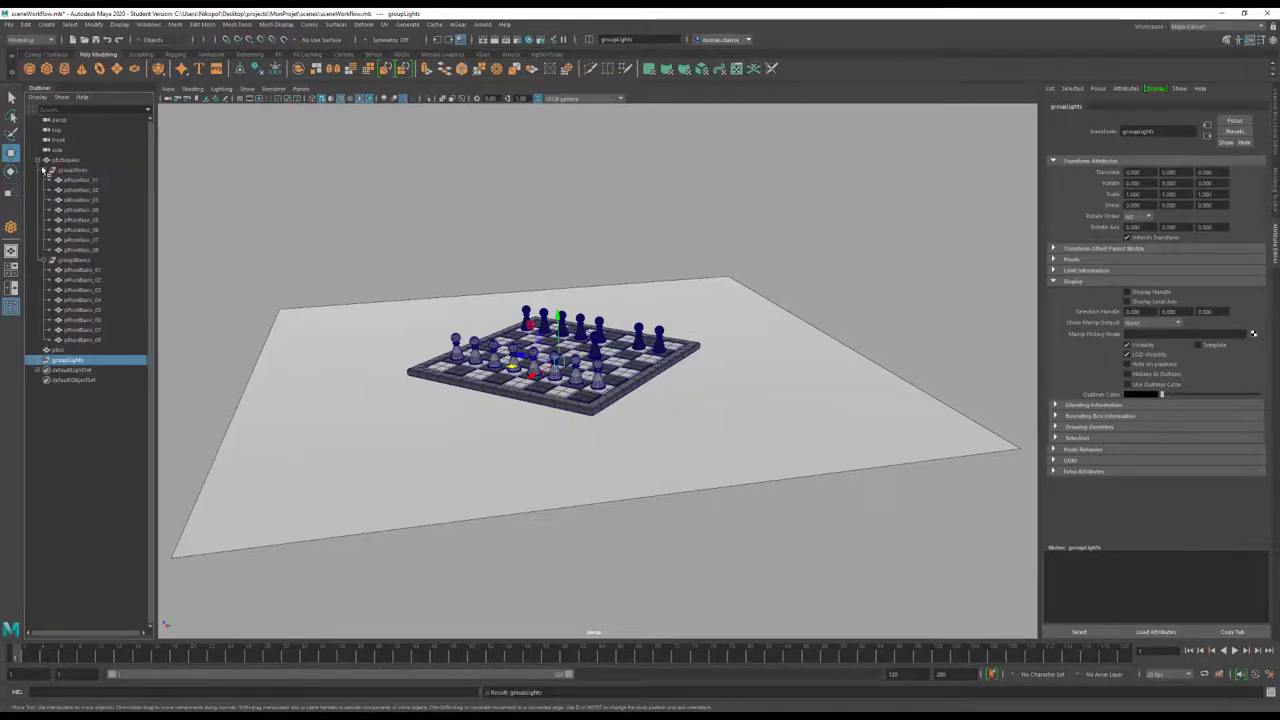
{"action": "left_click", "coordinate": [70, 170]}
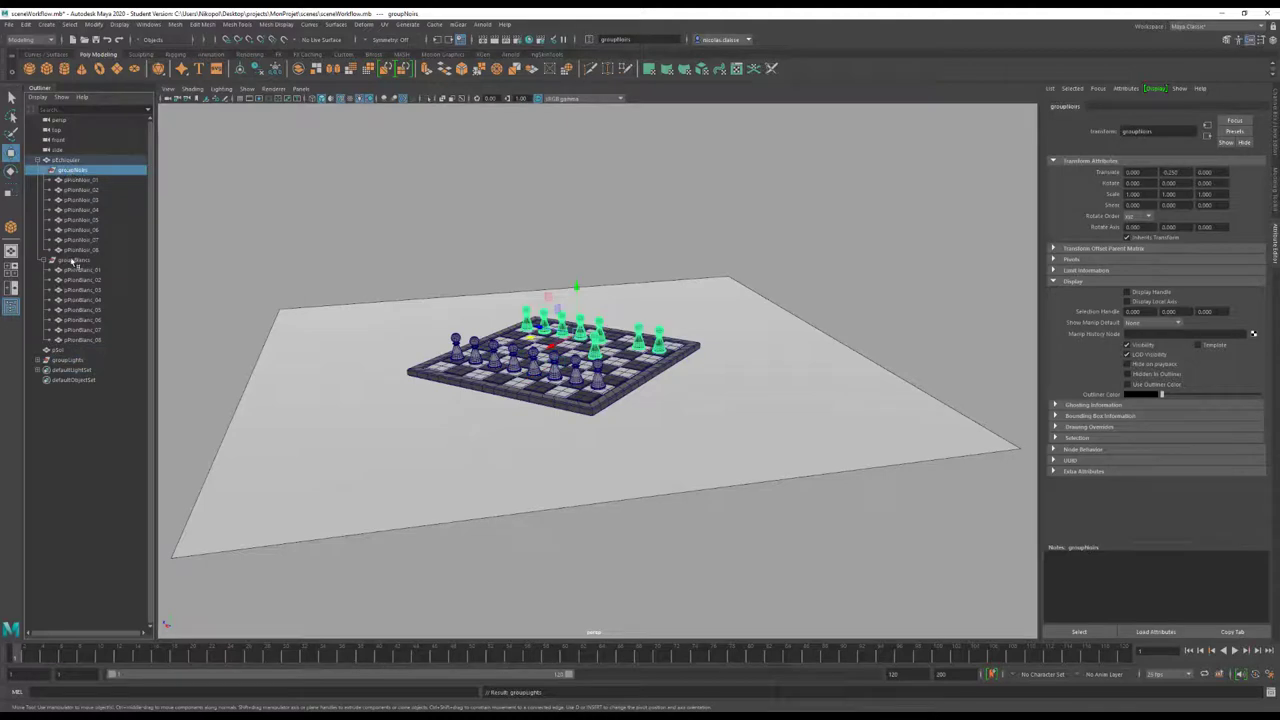
{"action": "left_click", "coordinate": [72, 260]}
{"action": "left_click", "coordinate": [72, 162]}
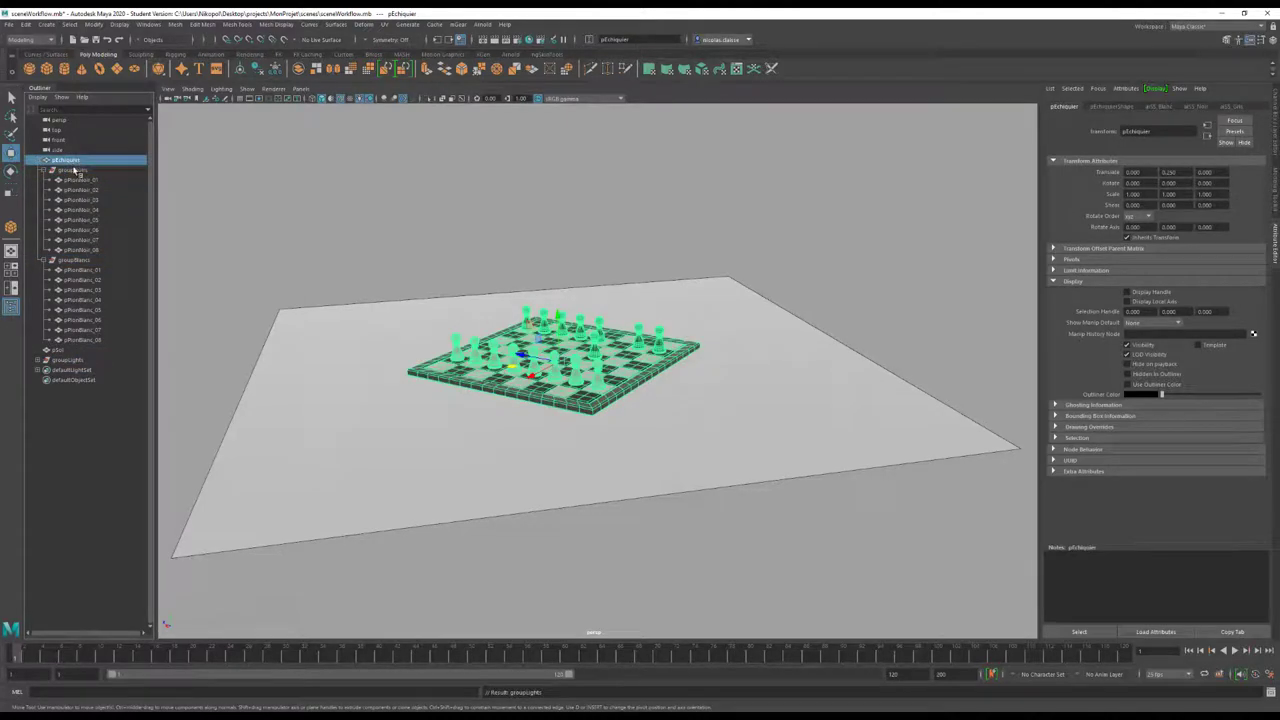
{"action": "left_click", "coordinate": [89, 174]}
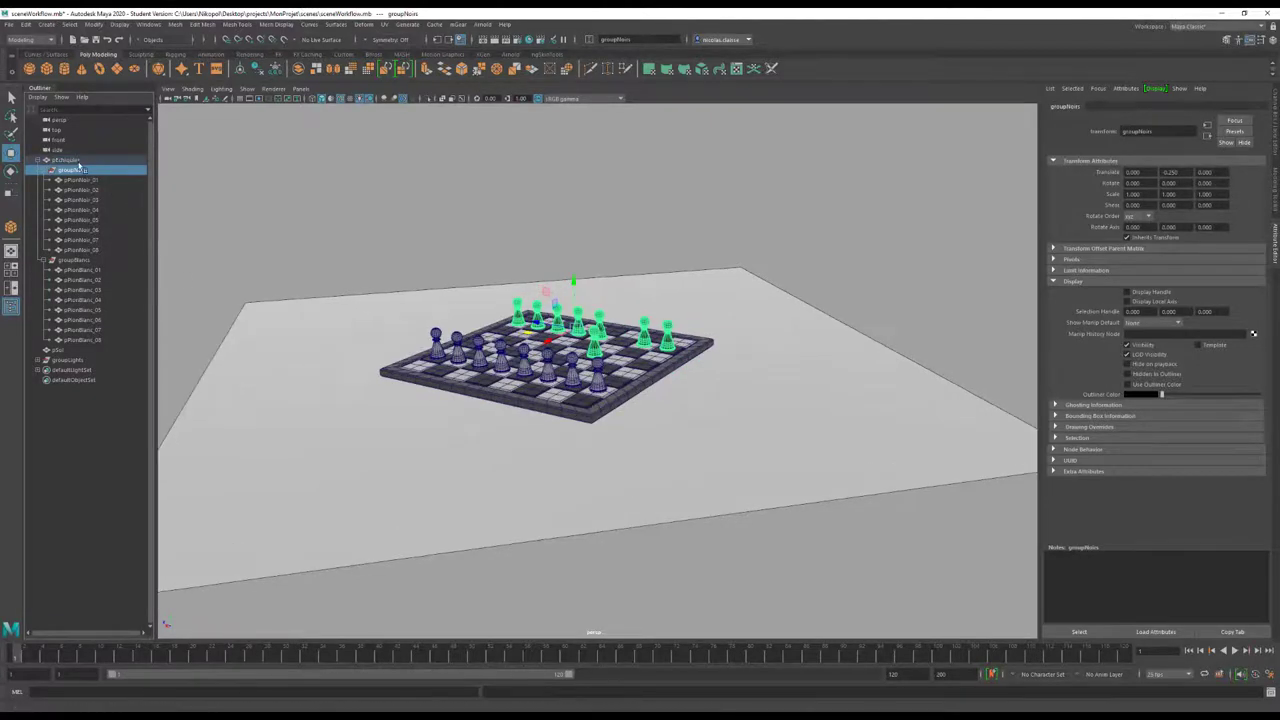
{"action": "left_click", "coordinate": [68, 160]}
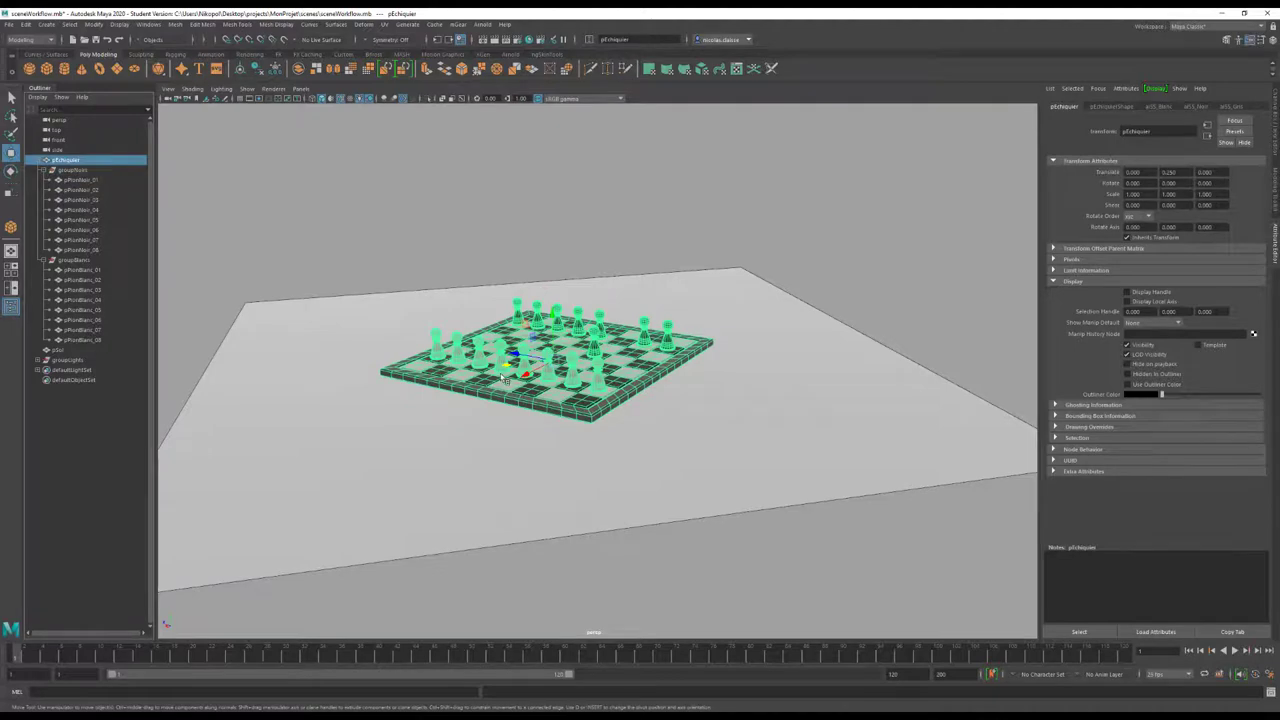
{"action": "mouse_move", "coordinate": [515, 380]}
{"action": "left_mouse_down"}
{"action": "mouse_move", "coordinate": [478, 392]}
{"action": "mouse_move", "coordinate": [530, 364]}
{"action": "left_mouse_up"}
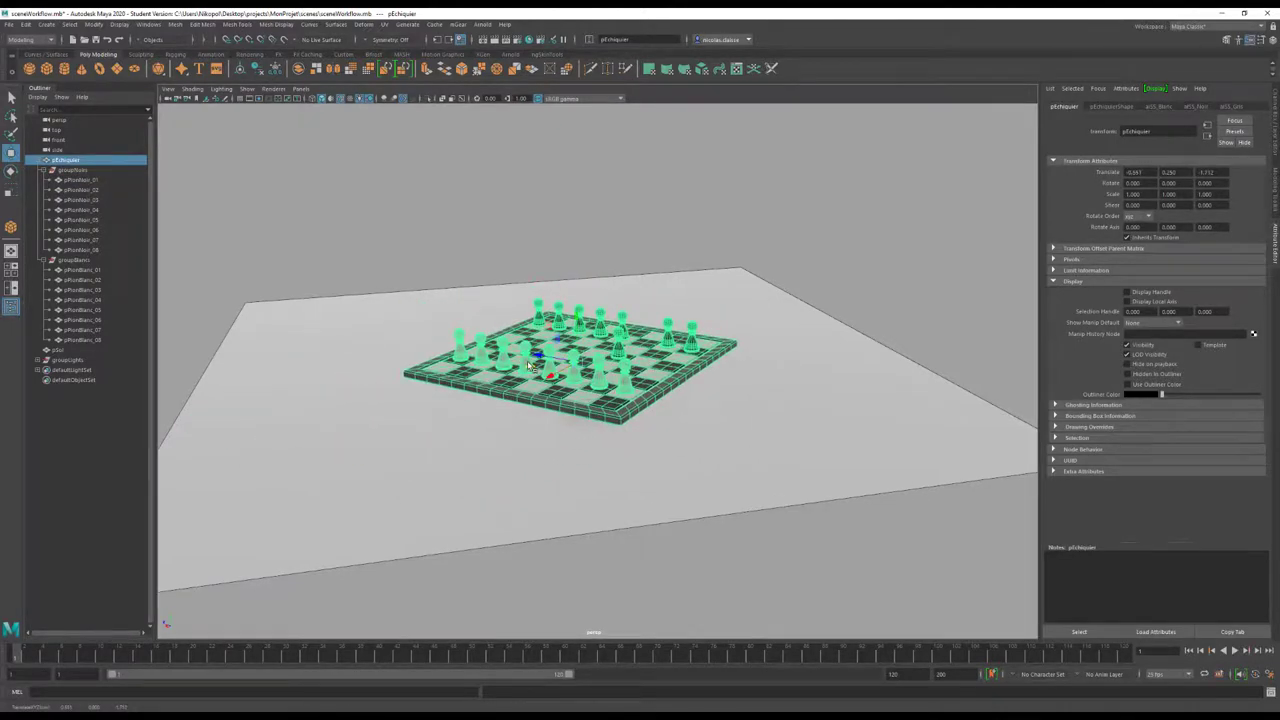
{"action": "scroll", "coordinate": [528, 365], "scroll_direction": "up", "scroll_amount": 4}
{"action": "scroll", "coordinate": [528, 365], "scroll_direction": "up", "scroll_amount": 2}
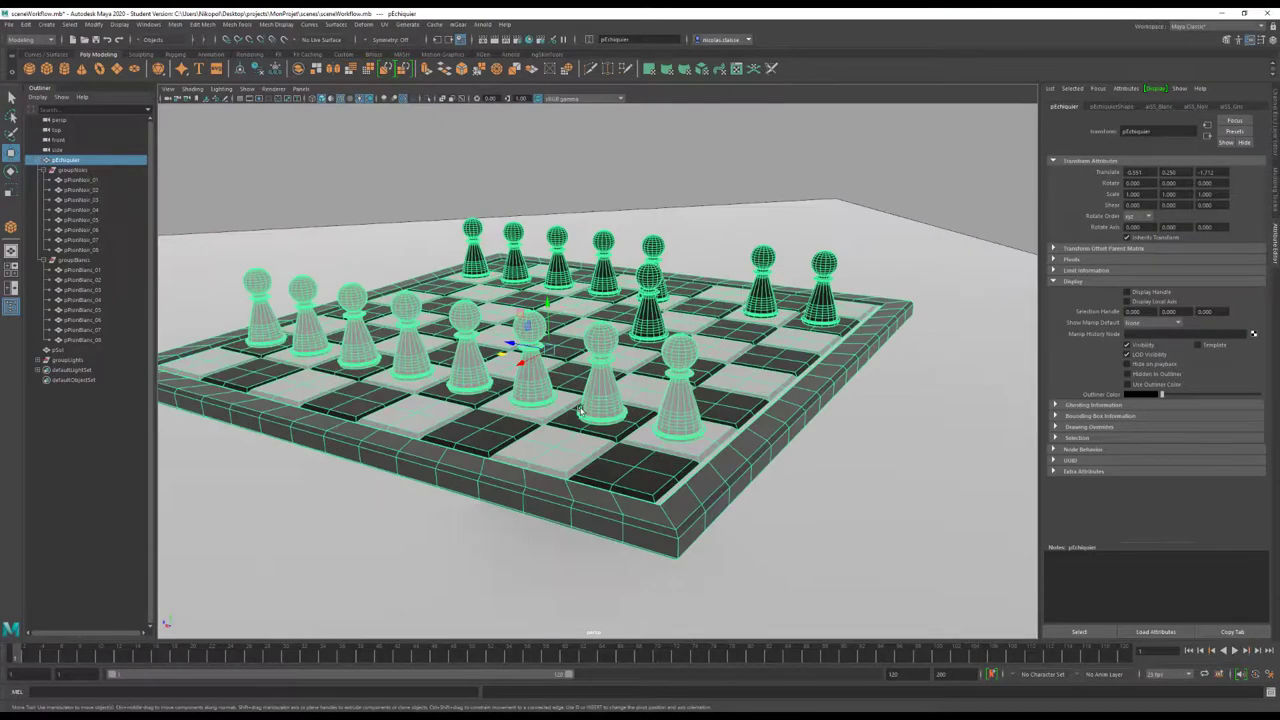
Save the scene as sceneWorkflow.mb, accepting the Student Version warning
{"action": "mouse_move", "coordinate": [700, 468]}
{"action": "left_mouse_down", "text": "alt"}
{"action": "mouse_move", "coordinate": [629, 449]}
{"action": "mouse_move", "coordinate": [632, 475]}
{"action": "mouse_move", "coordinate": [686, 475]}
{"action": "left_mouse_up", "text": "alt"}
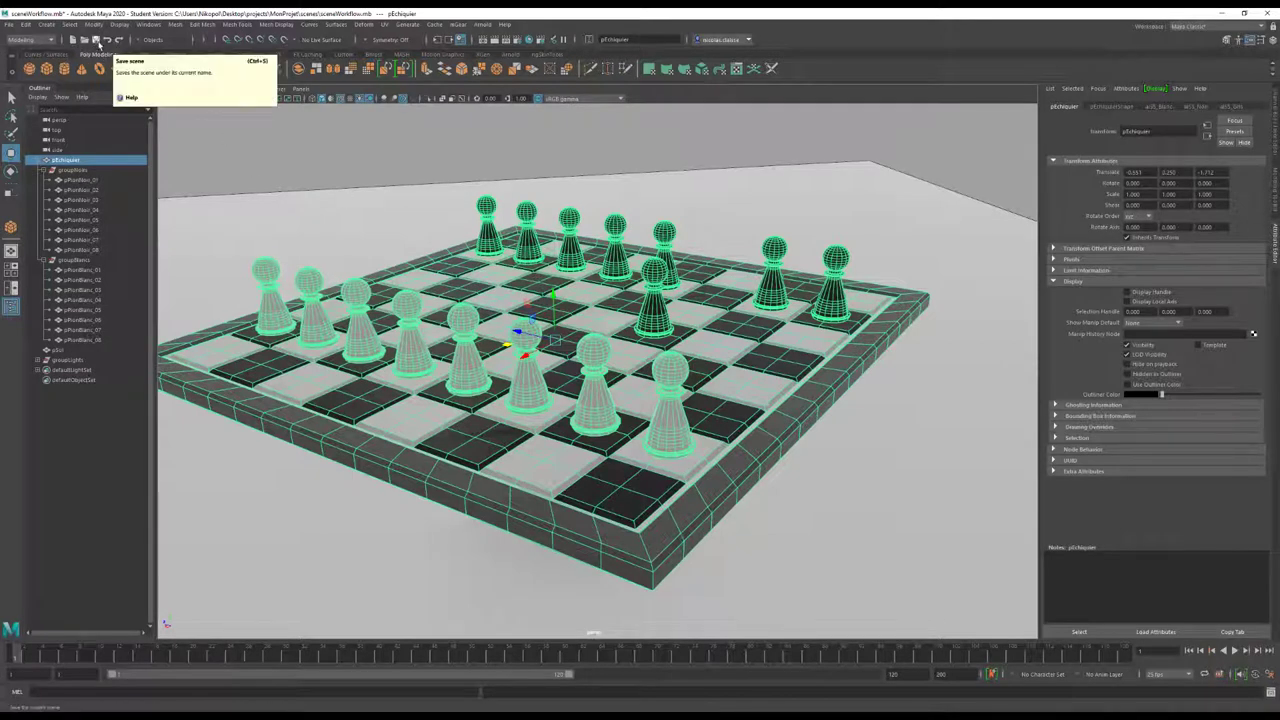
{"action": "left_click", "coordinate": [97, 41]}
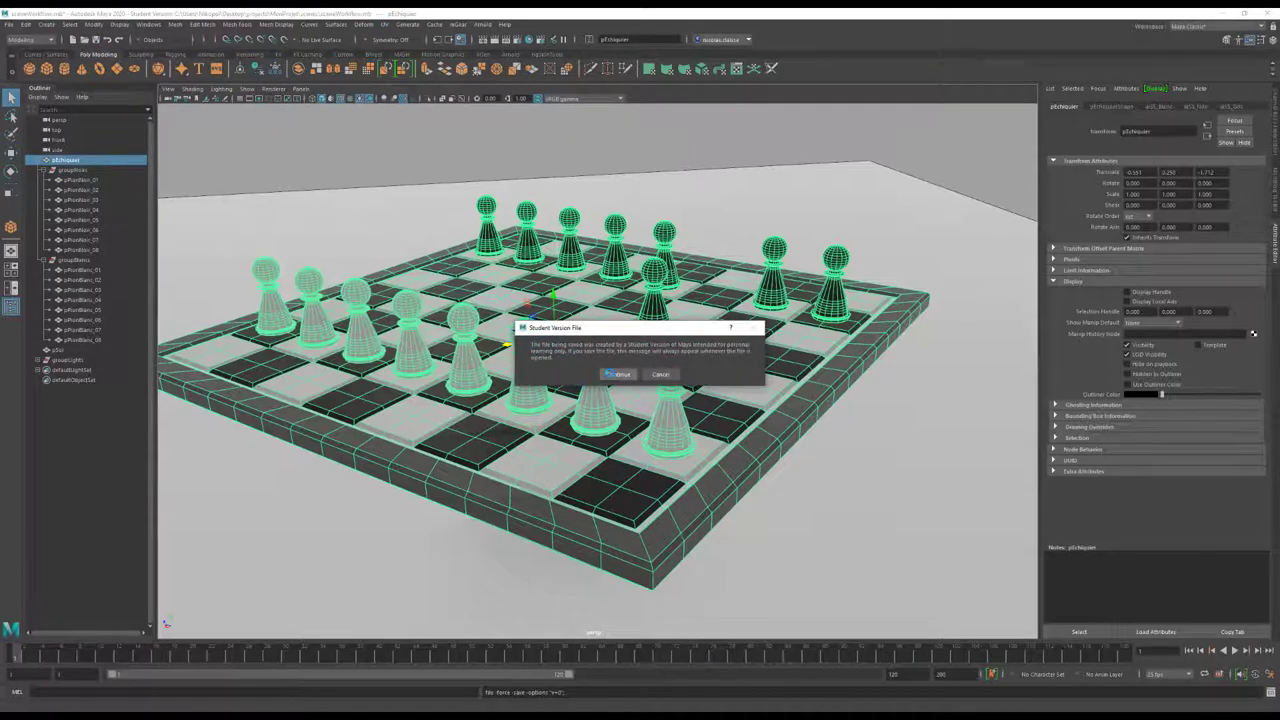
{"action": "left_click", "coordinate": [614, 374]}
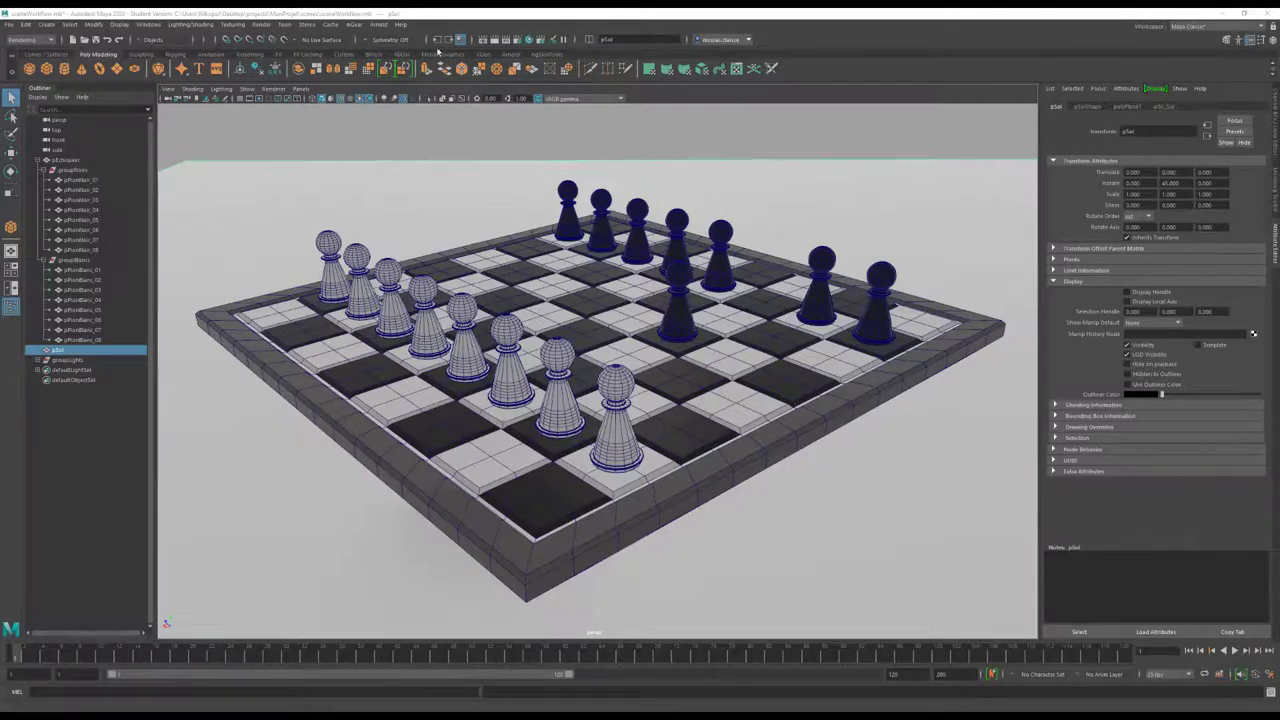
Start an Arnold RenderView render, orbit and dolly toward the pawns, and shift the window right
{"action": "left_click", "coordinate": [376, 25]}
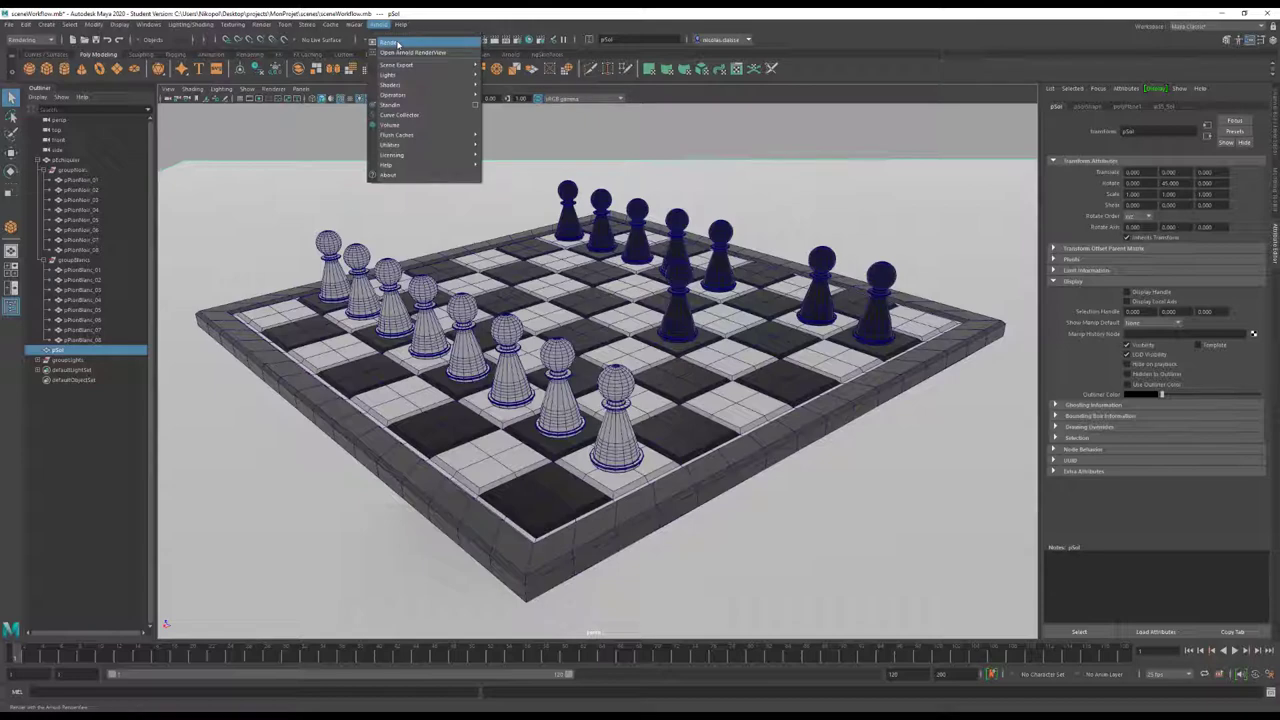
{"action": "left_click", "coordinate": [392, 43]}
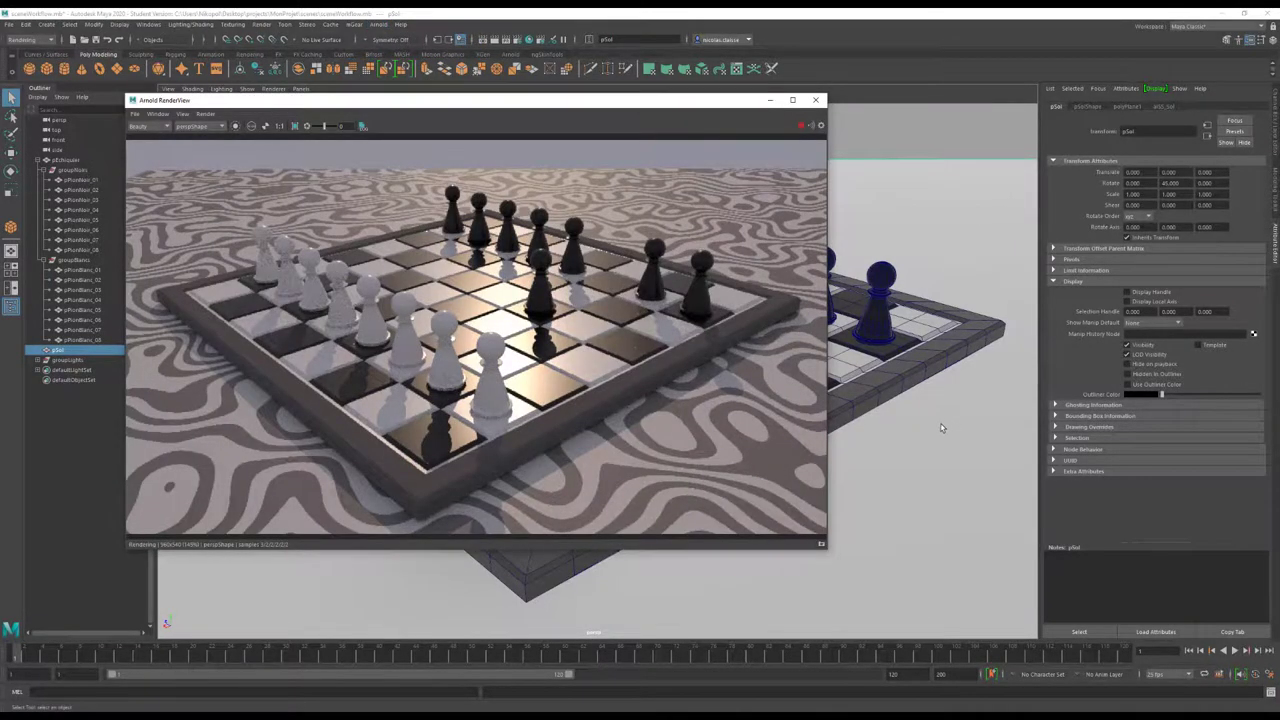
{"action": "mouse_move", "coordinate": [940, 428]}
{"action": "left_mouse_down", "text": "alt"}
{"action": "mouse_move", "coordinate": [969, 428]}
{"action": "mouse_move", "coordinate": [949, 415]}
{"action": "mouse_move", "coordinate": [997, 414]}
{"action": "left_mouse_up", "text": "alt"}
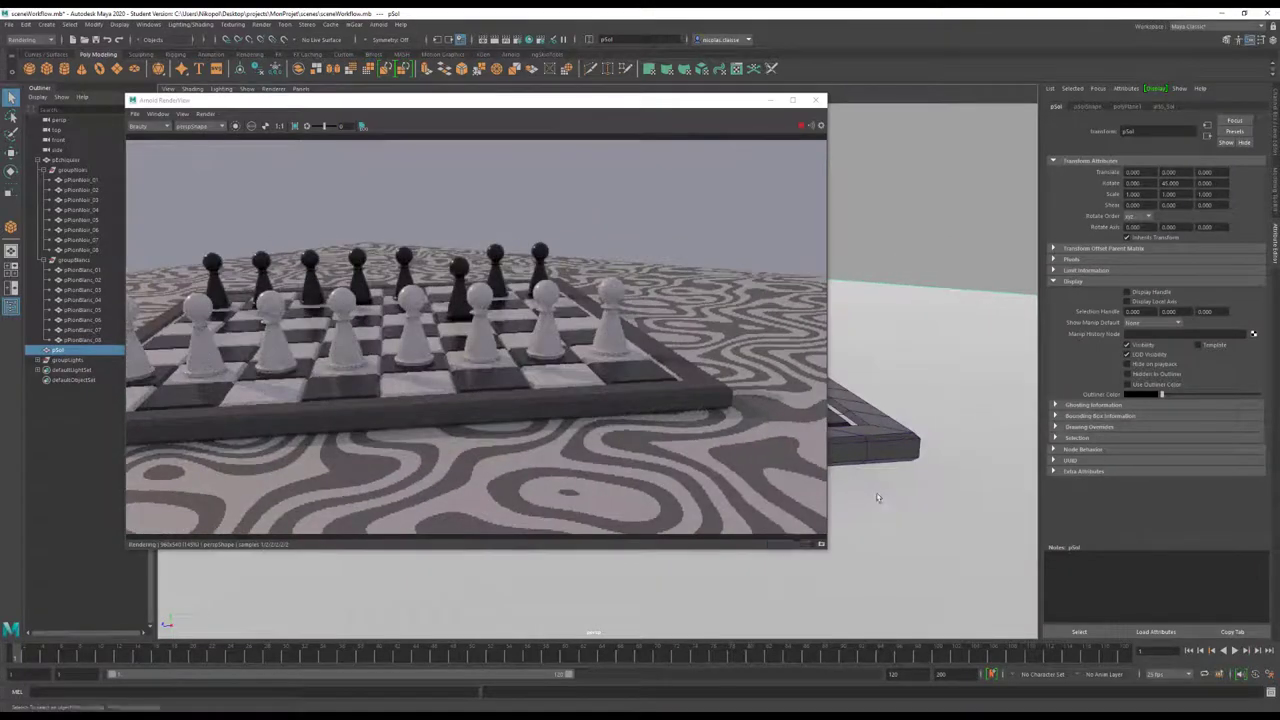
{"action": "left_click_drag", "start_coordinate": [877, 497], "coordinate": [920, 491], "text": "alt"}
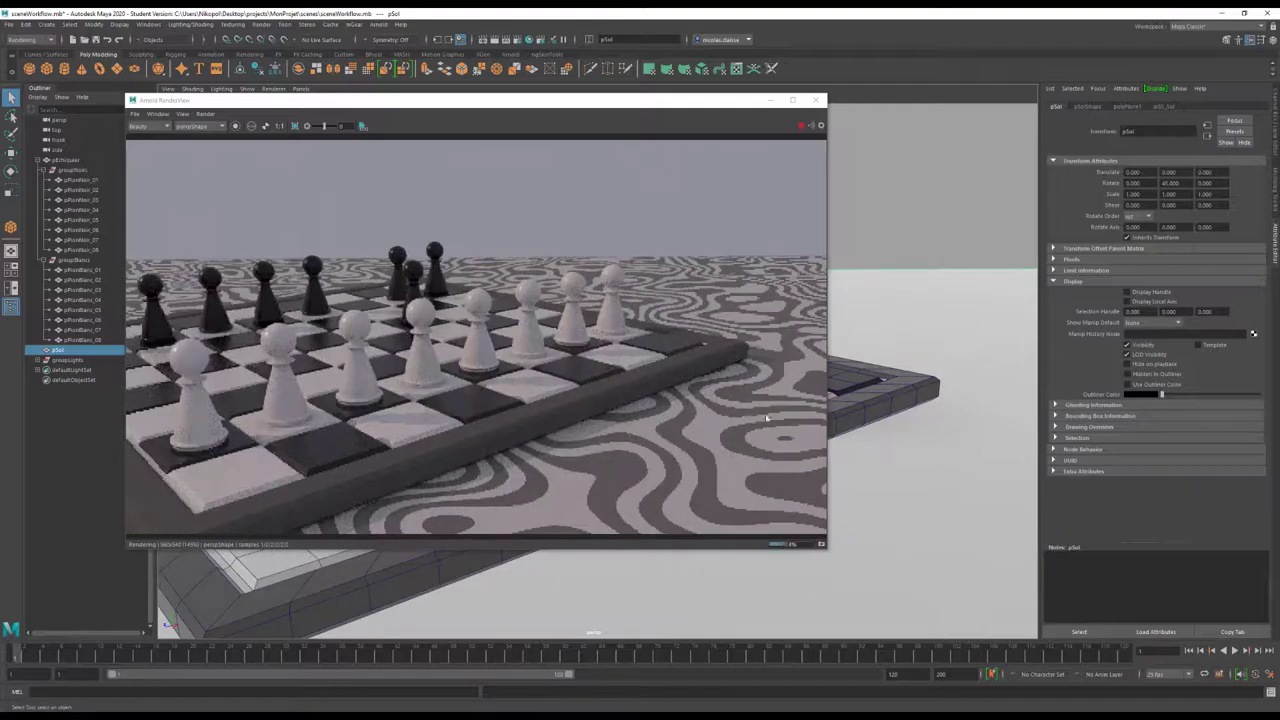
{"action": "scroll", "coordinate": [922, 383], "scroll_direction": "up", "scroll_amount": 3}
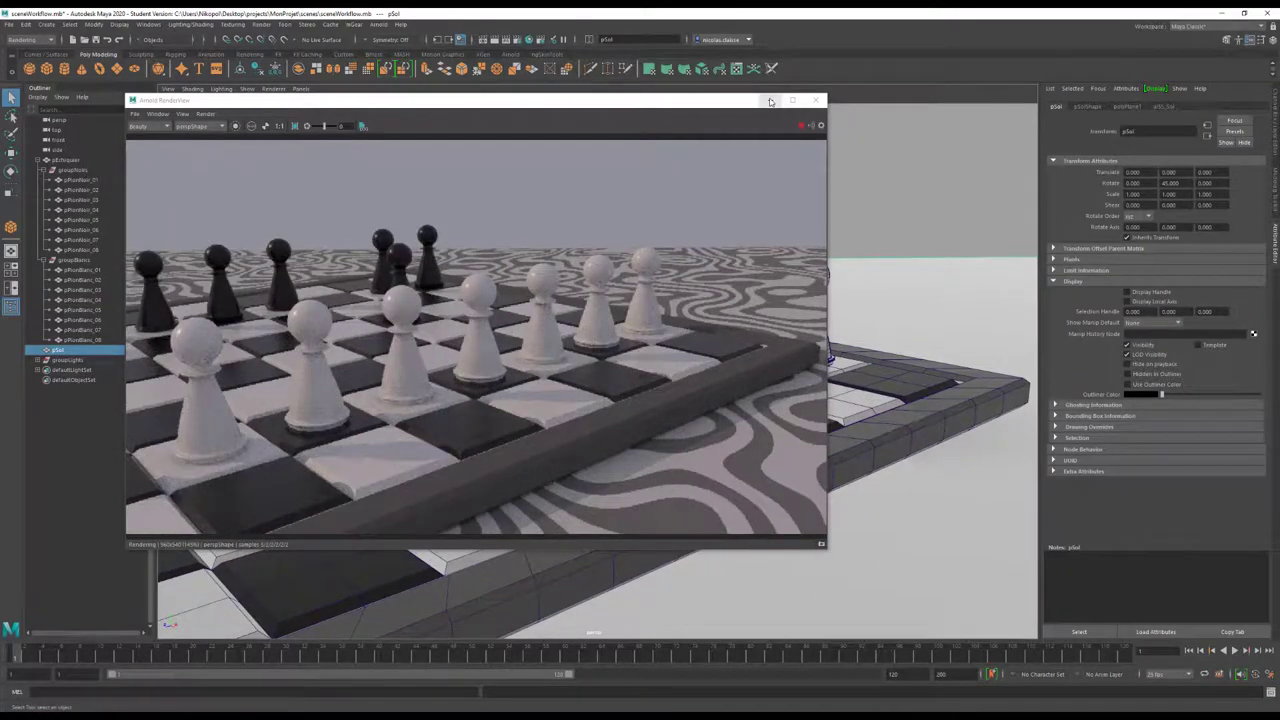
{"action": "mouse_move", "coordinate": [741, 102]}
{"action": "left_mouse_down"}
{"action": "mouse_move", "coordinate": [1170, 201]}
{"action": "mouse_move", "coordinate": [1194, 116]}
{"action": "left_mouse_up"}
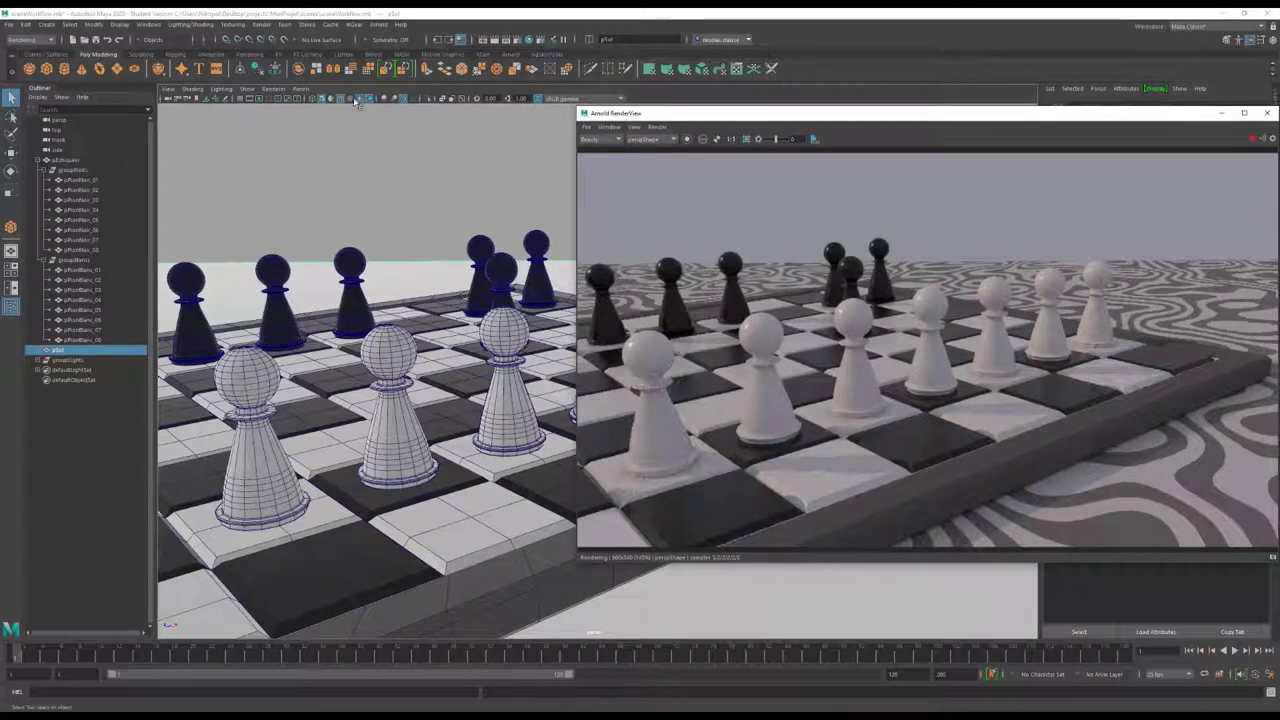
Turn on the resolution gate, orbit closer to the white pawns, and recentre the RenderView
{"action": "left_click", "coordinate": [259, 101]}
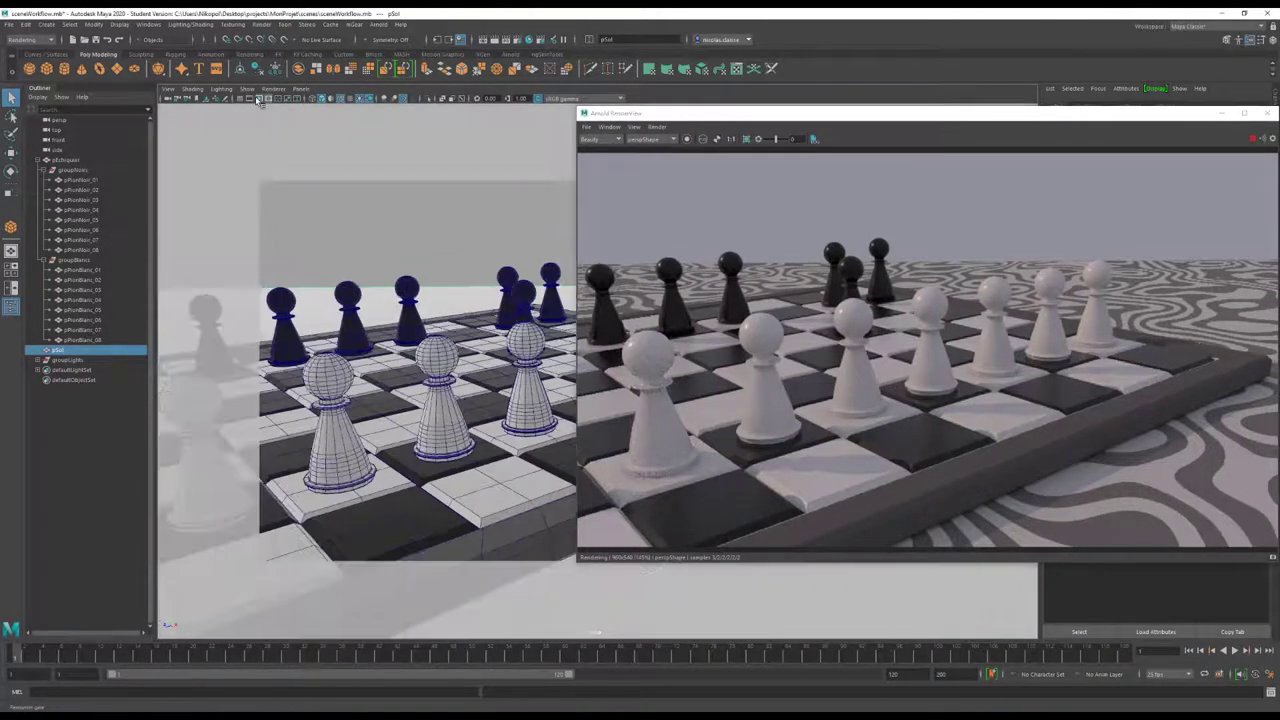
{"action": "left_click_drag", "start_coordinate": [420, 376], "coordinate": [575, 403], "text": "alt"}
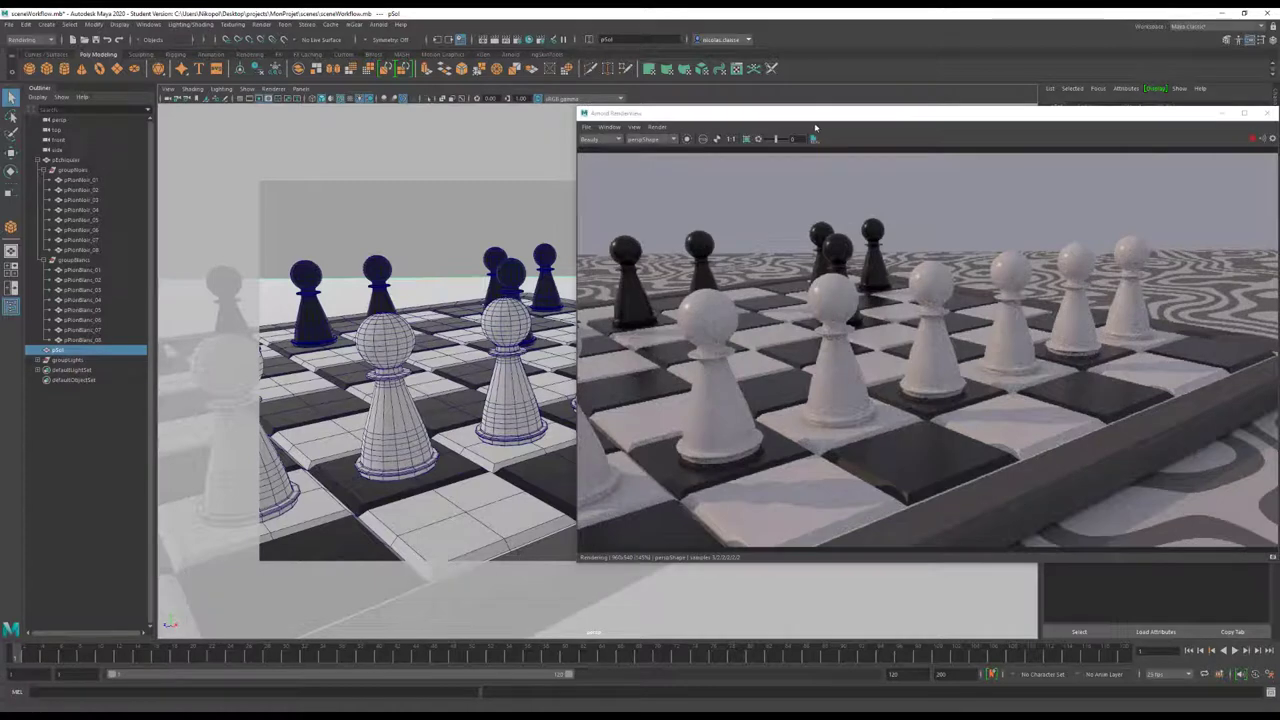
{"action": "left_click_drag", "start_coordinate": [817, 114], "coordinate": [613, 117]}
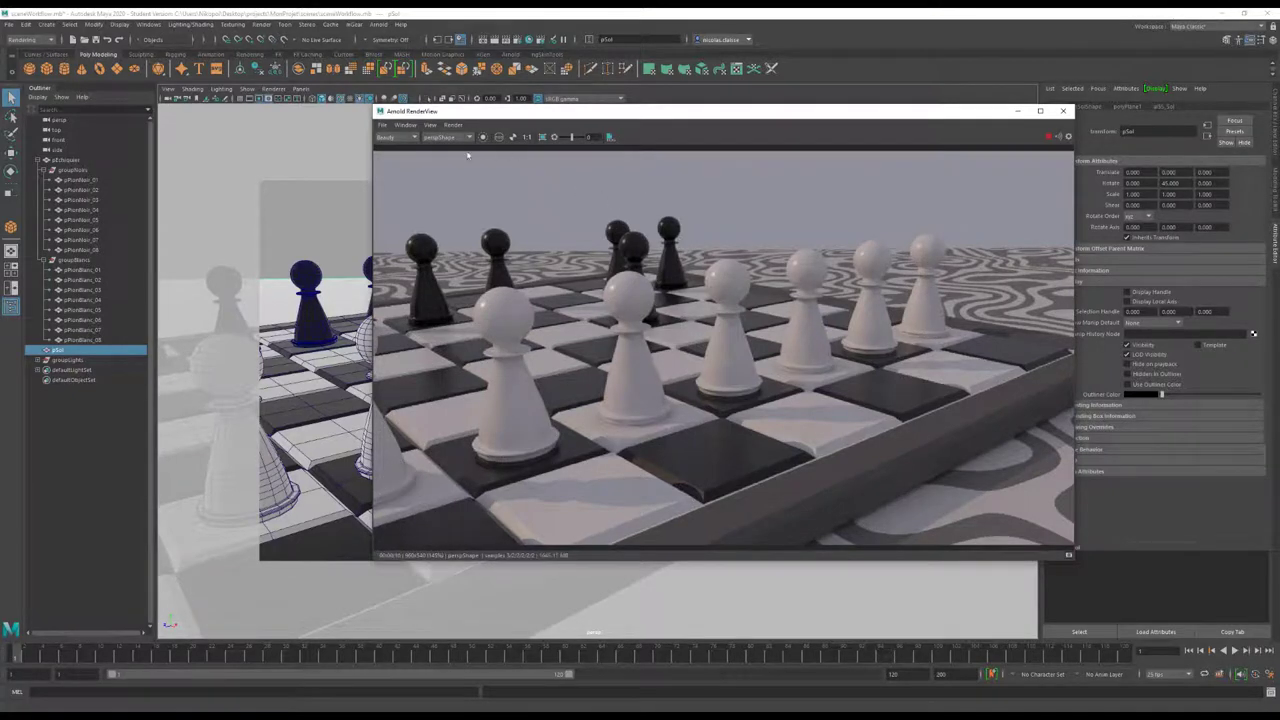
Begin saving the rendered image into the project img folder, then cancel it
{"action": "left_click", "coordinate": [383, 127]}
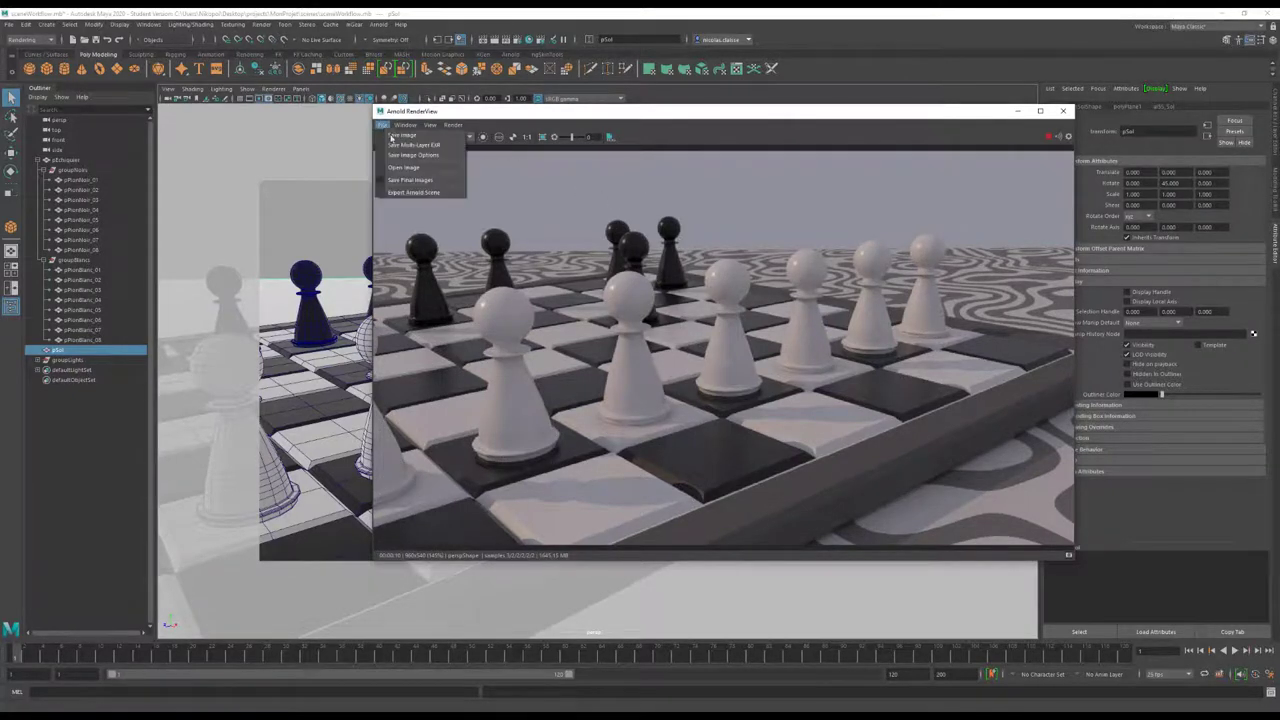
{"action": "left_click", "coordinate": [395, 136]}
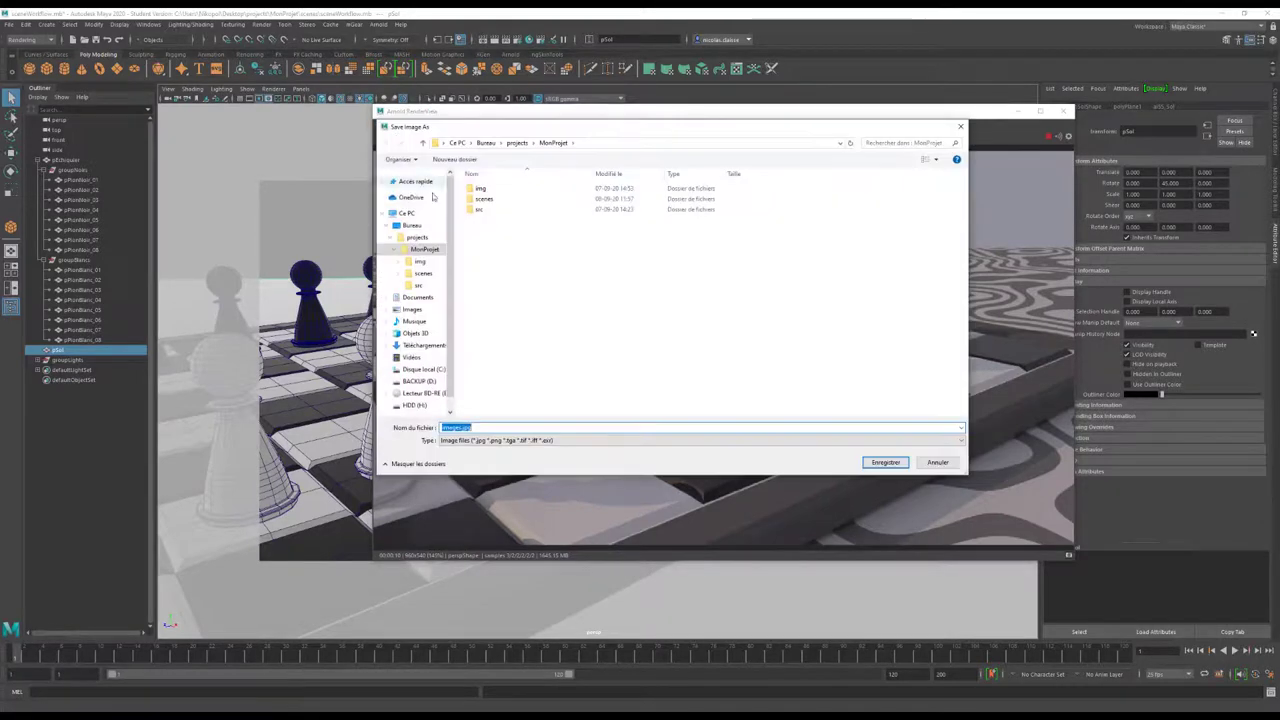
{"action": "double_click", "coordinate": [484, 191]}
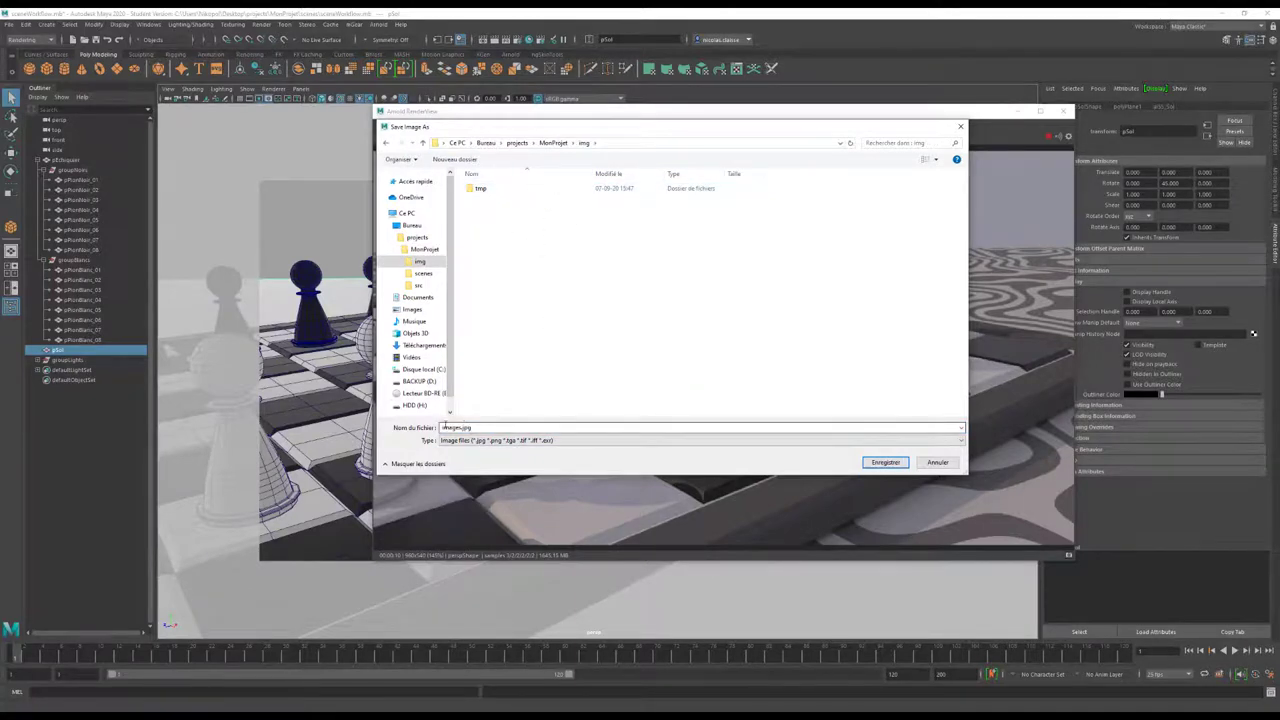
{"action": "left_click", "coordinate": [940, 463]}
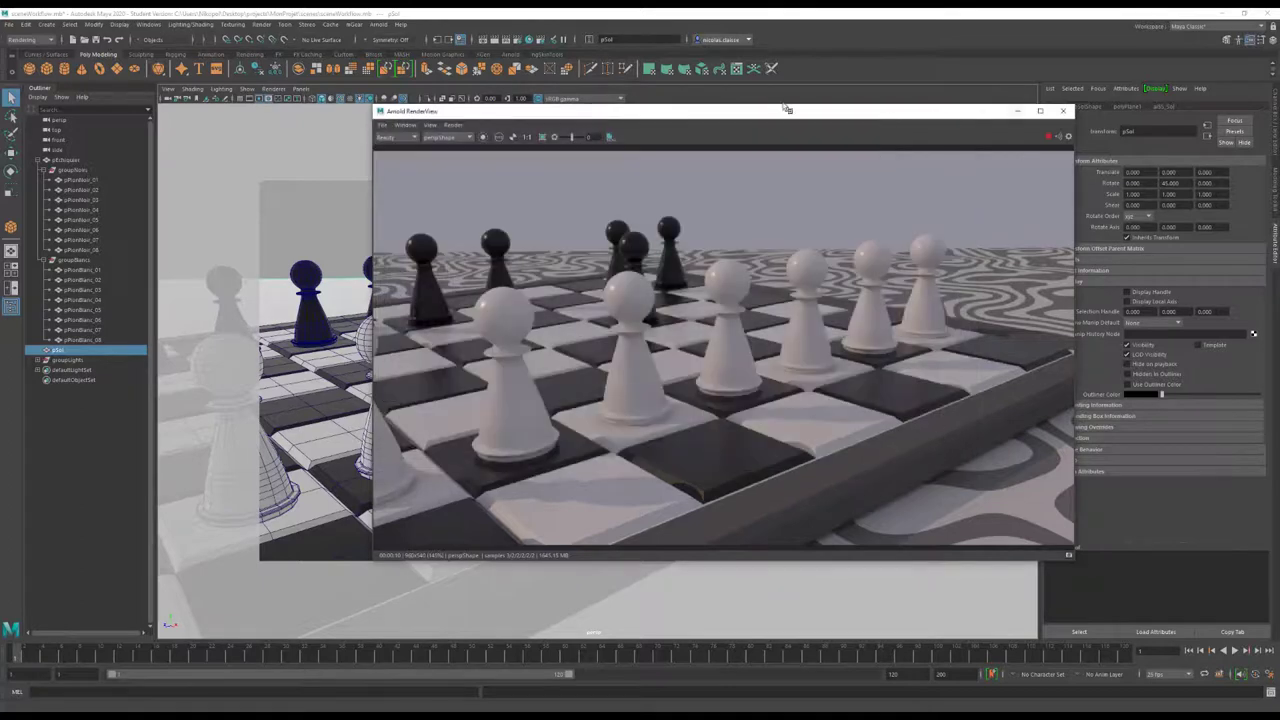
Open and dismiss the Save Image Options, then close the Arnold RenderView
{"action": "left_click", "coordinate": [382, 125]}
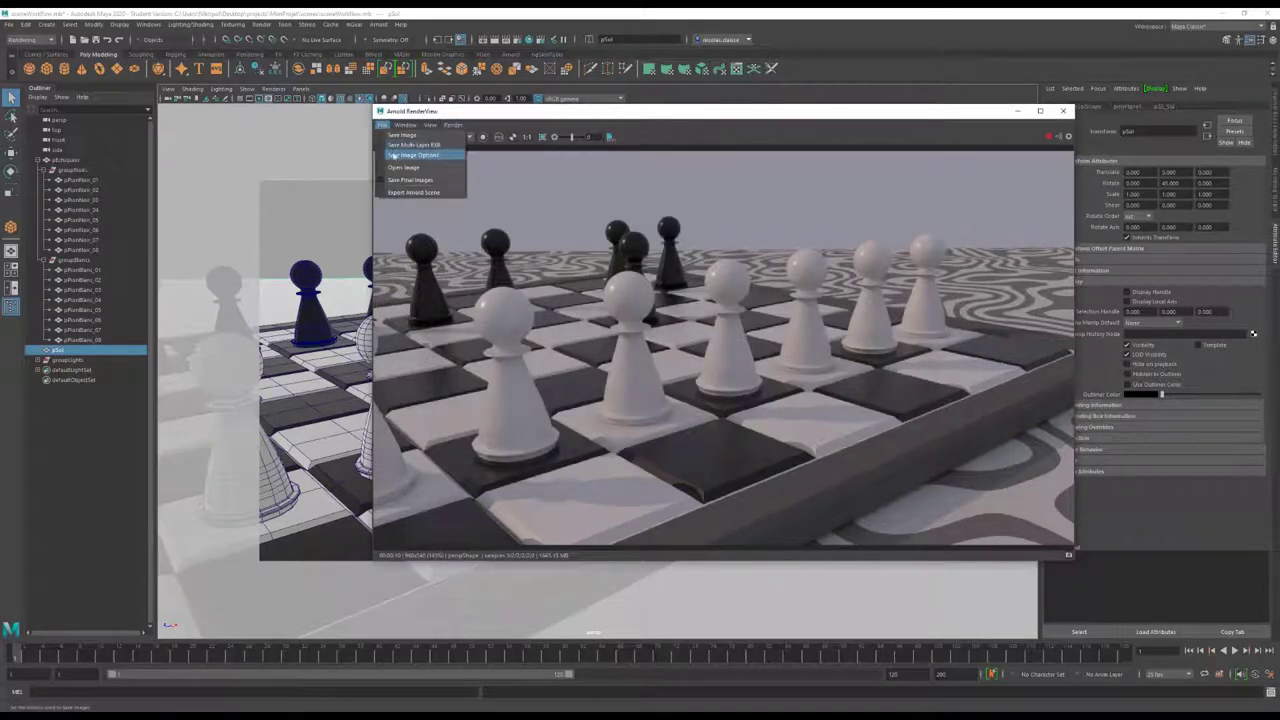
{"action": "left_click", "coordinate": [410, 156]}
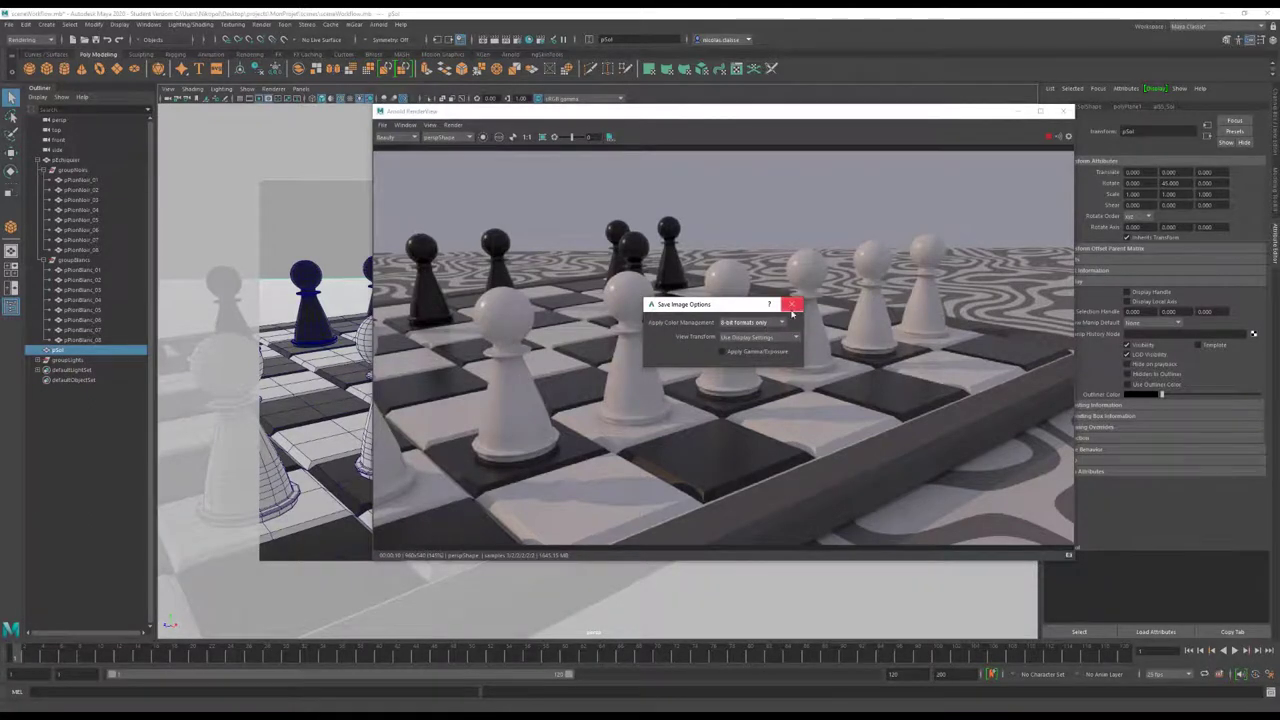
{"action": "left_click", "coordinate": [791, 304]}
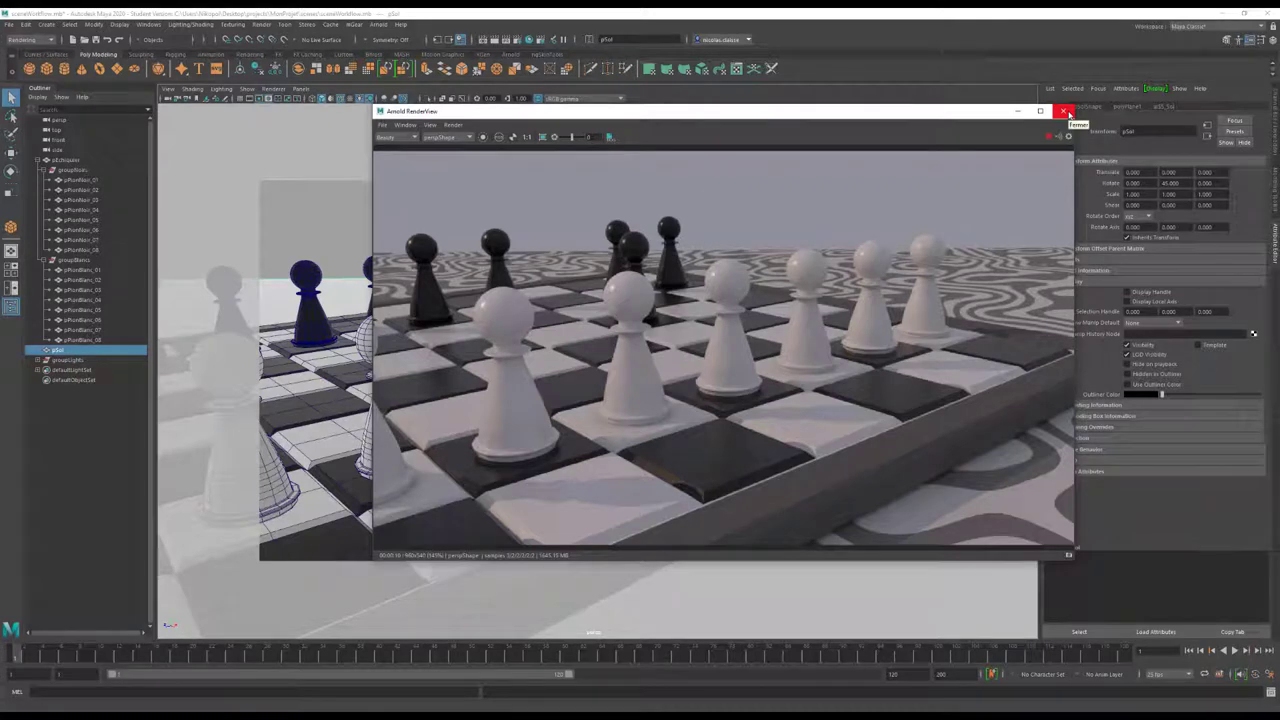
{"action": "left_click", "coordinate": [1066, 112]}
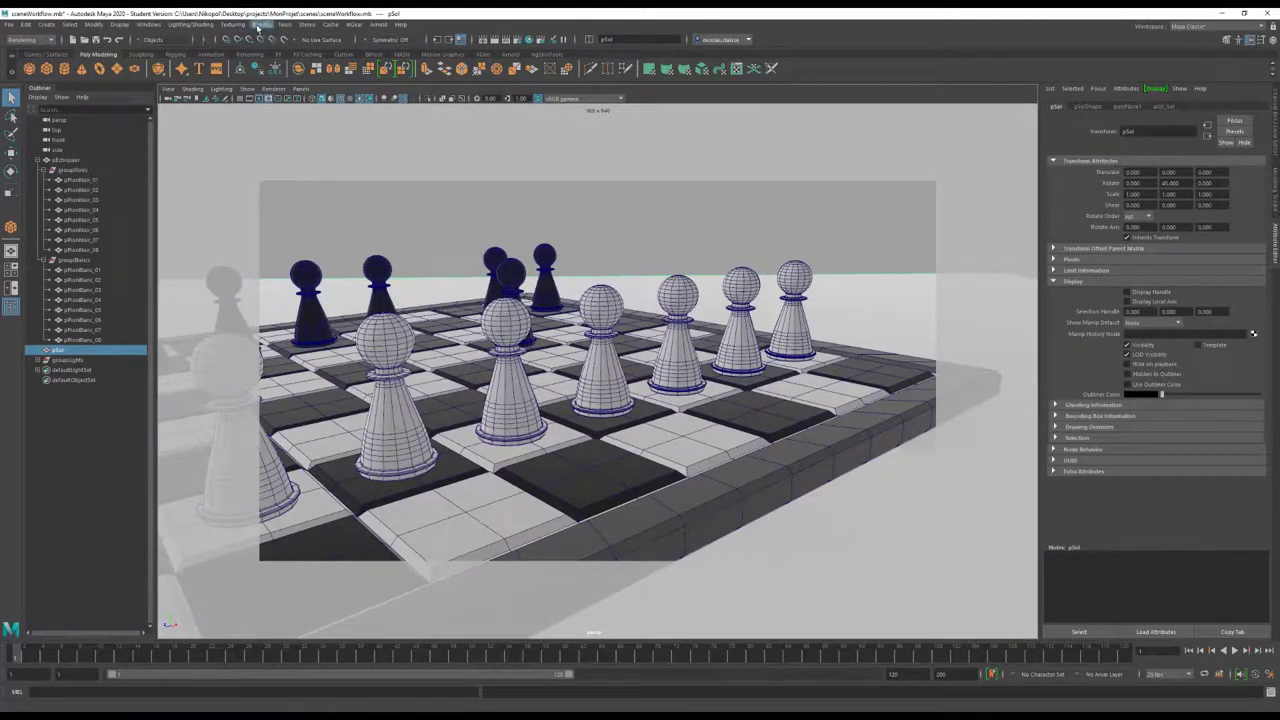
Open the Arnold Render Settings window from the Render menu
{"action": "left_click", "coordinate": [260, 25]}
{"action": "left_click", "coordinate": [258, 27]}
{"action": "left_click", "coordinate": [262, 26]}
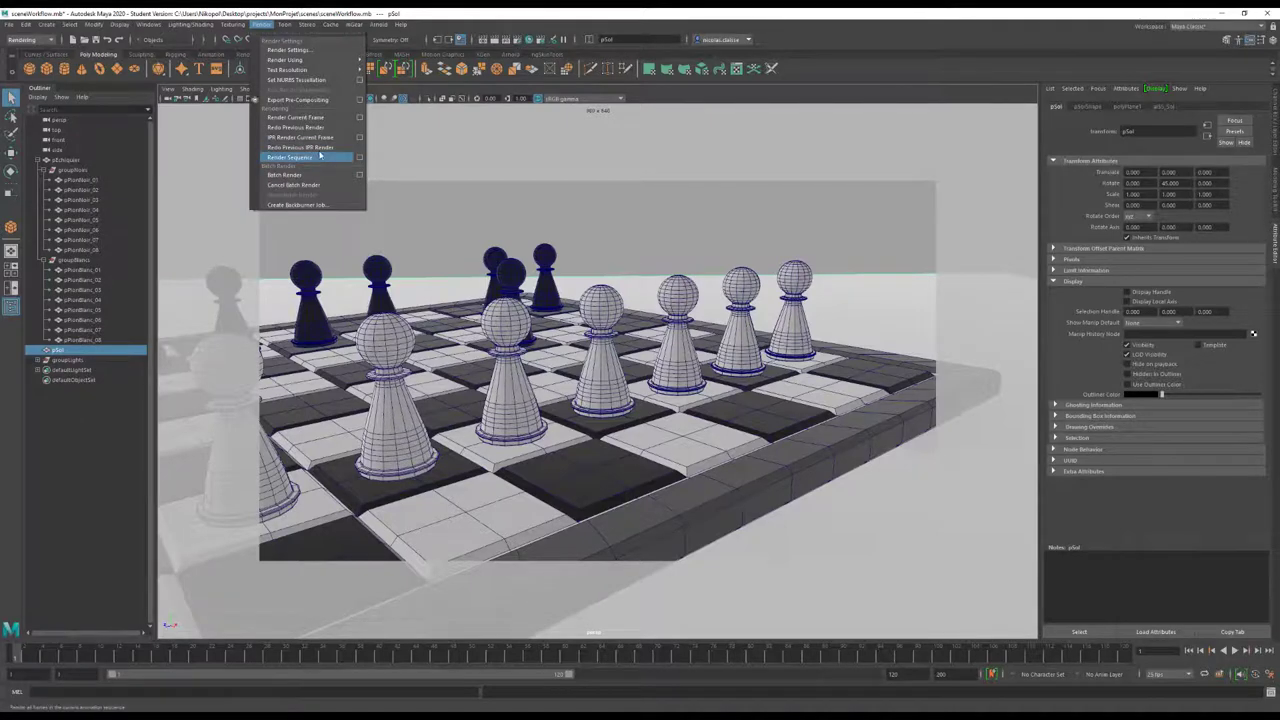
{"action": "left_click", "coordinate": [515, 39]}
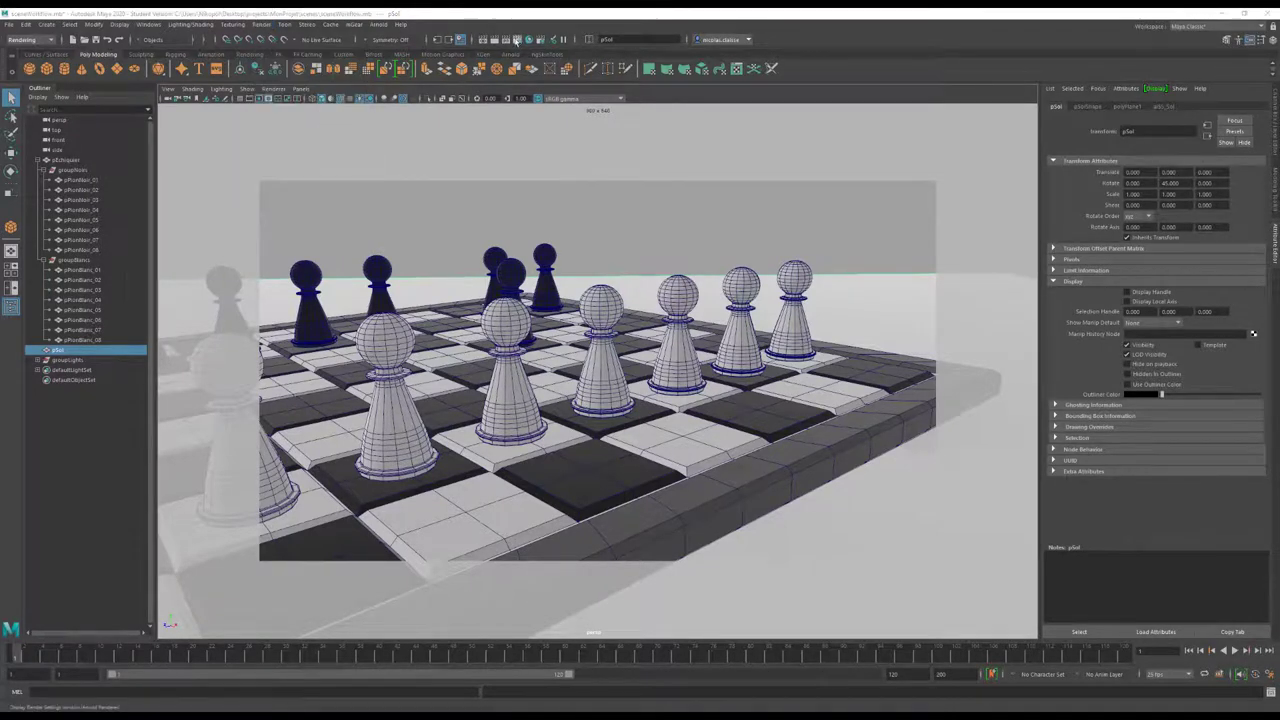
{"action": "left_click", "coordinate": [515, 39]}
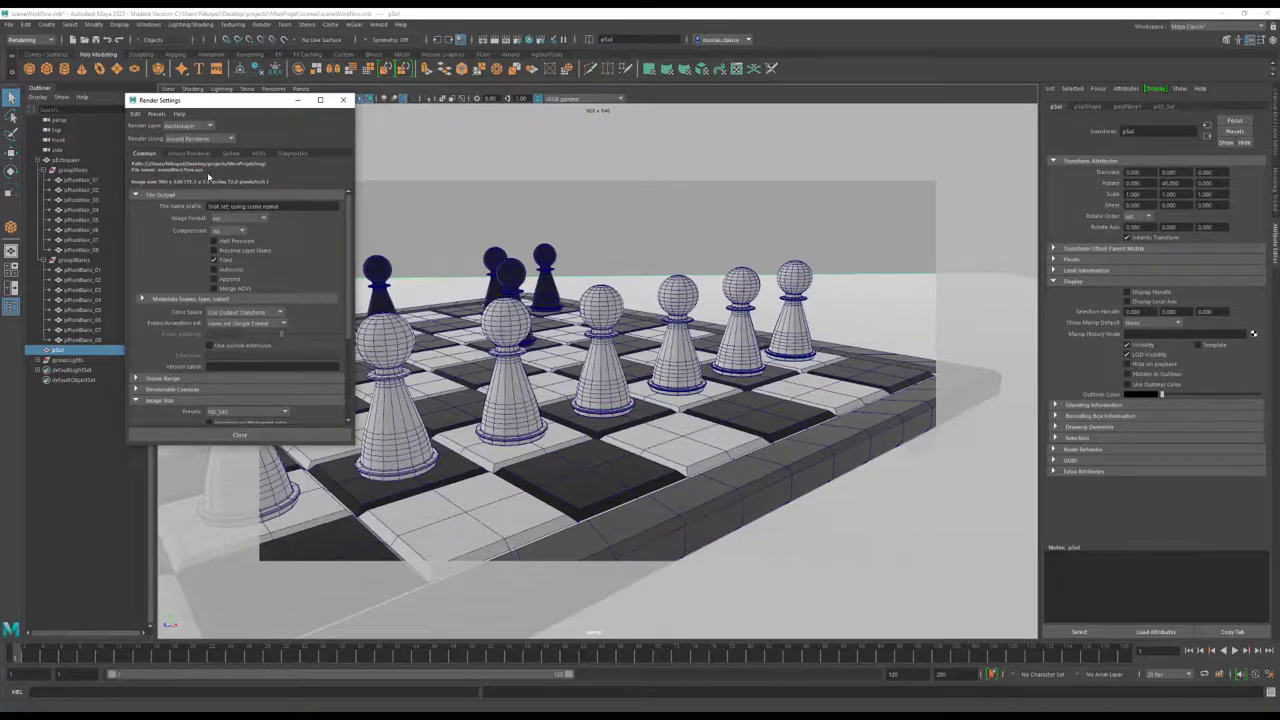
Set the image format to png, trying the 1k_Square and 640x480 presets
{"action": "left_click", "coordinate": [244, 218]}
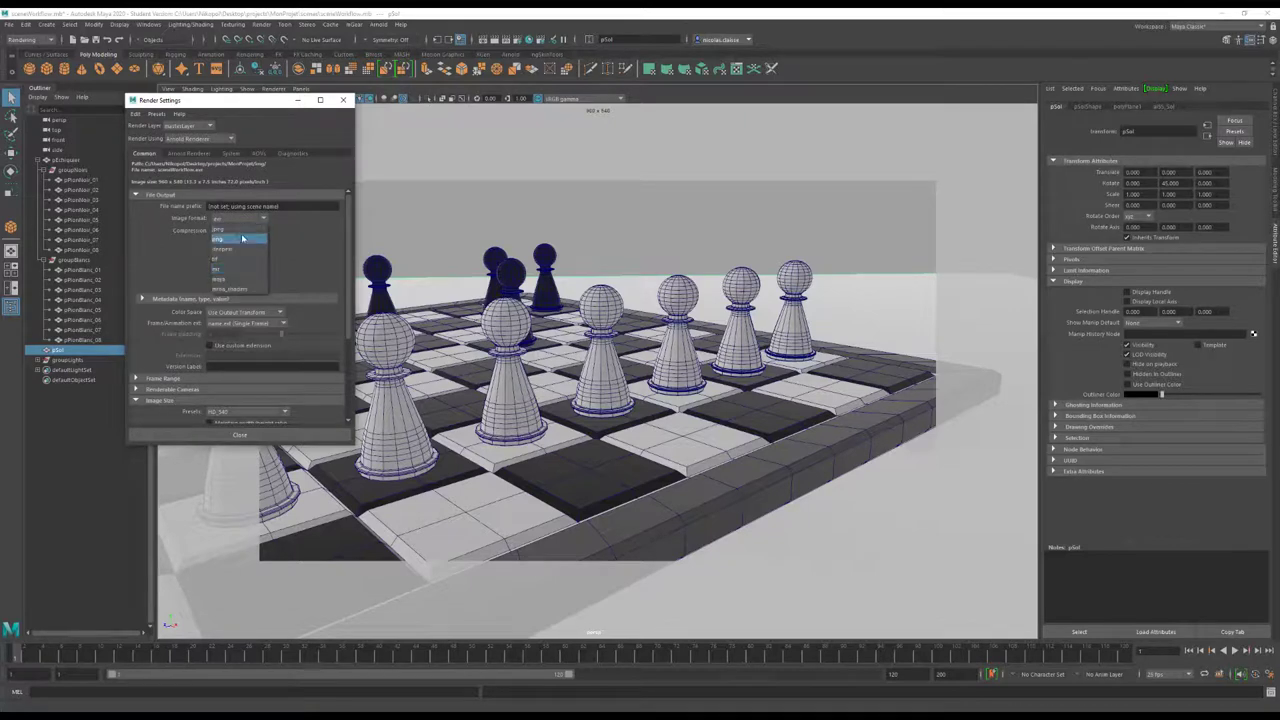
{"action": "left_click", "coordinate": [242, 238]}
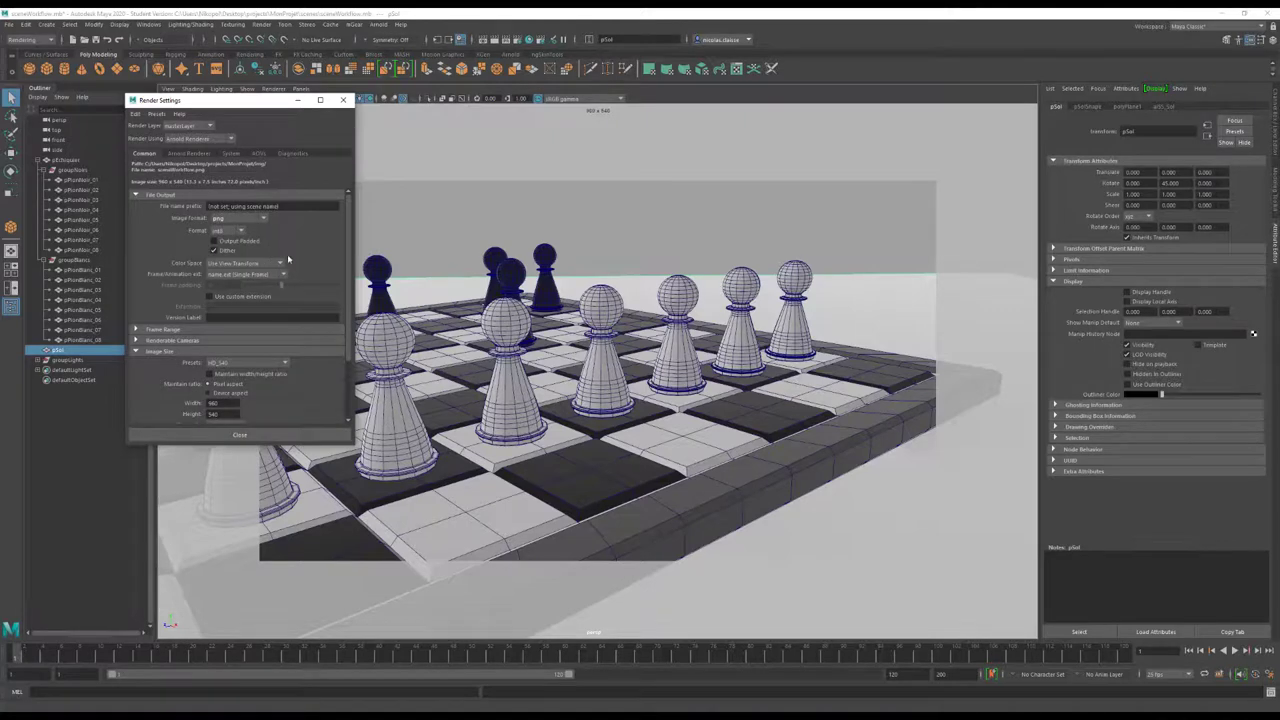
{"action": "left_click", "coordinate": [285, 364]}
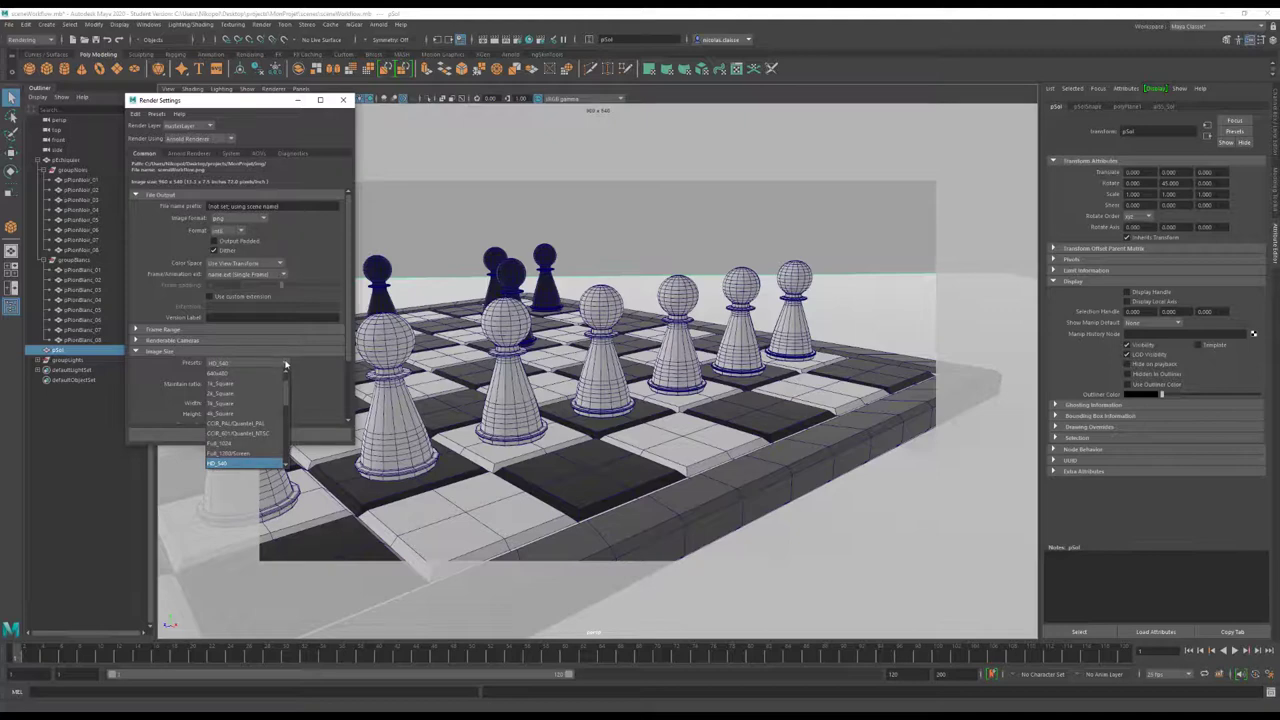
{"action": "scroll", "coordinate": [236, 427], "scroll_direction": "down", "scroll_amount": 3}
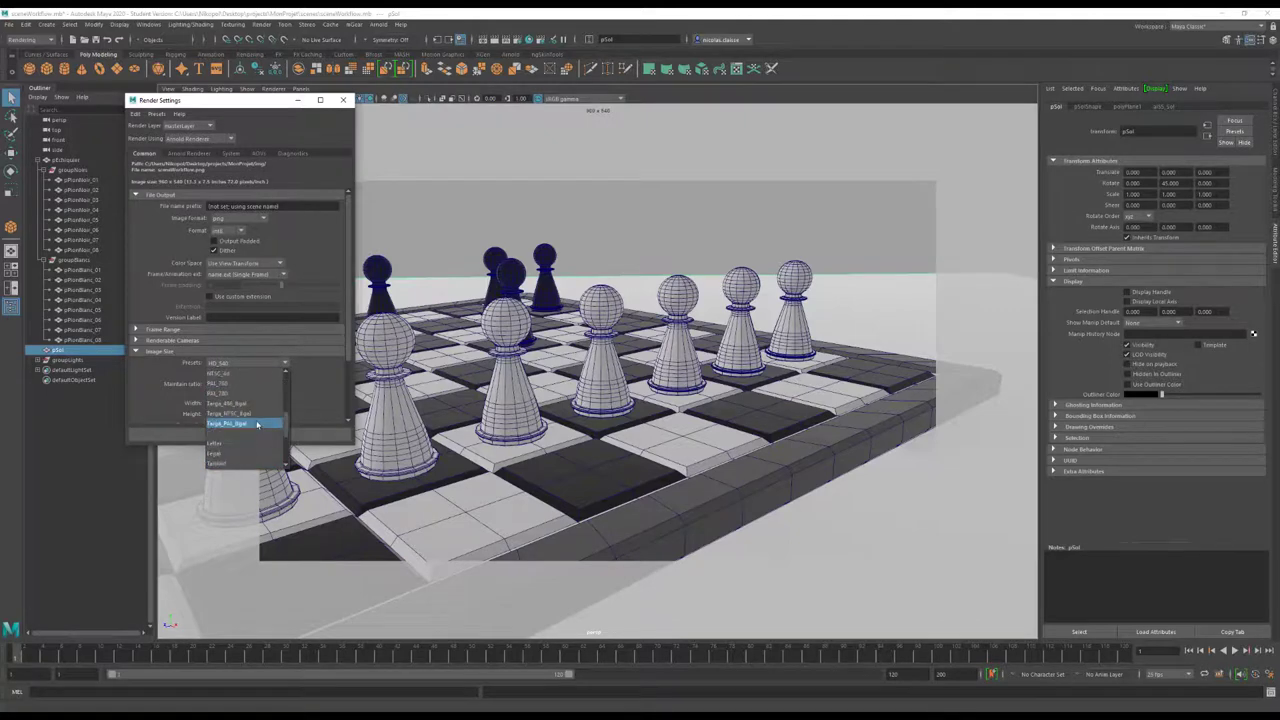
{"action": "scroll", "coordinate": [236, 427], "scroll_direction": "up", "scroll_amount": 3}
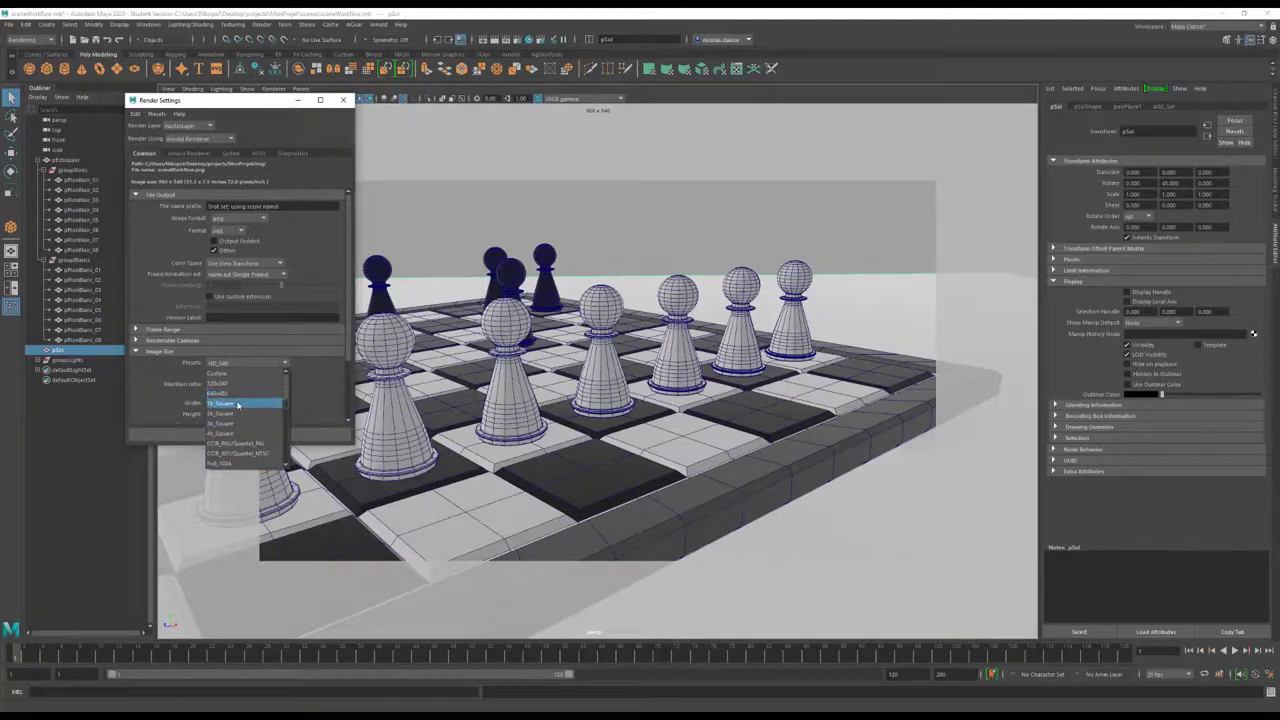
{"action": "left_click", "coordinate": [240, 403]}
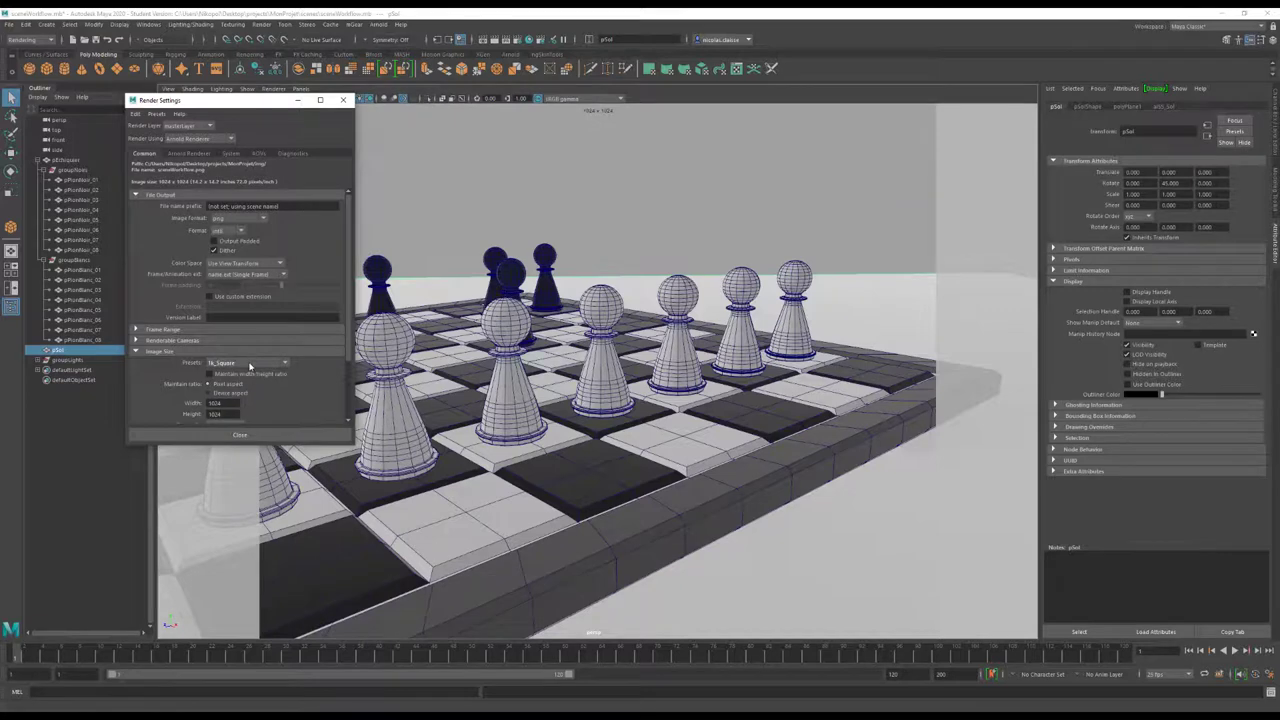
{"action": "left_click", "coordinate": [250, 366]}
{"action": "left_click", "coordinate": [241, 392]}
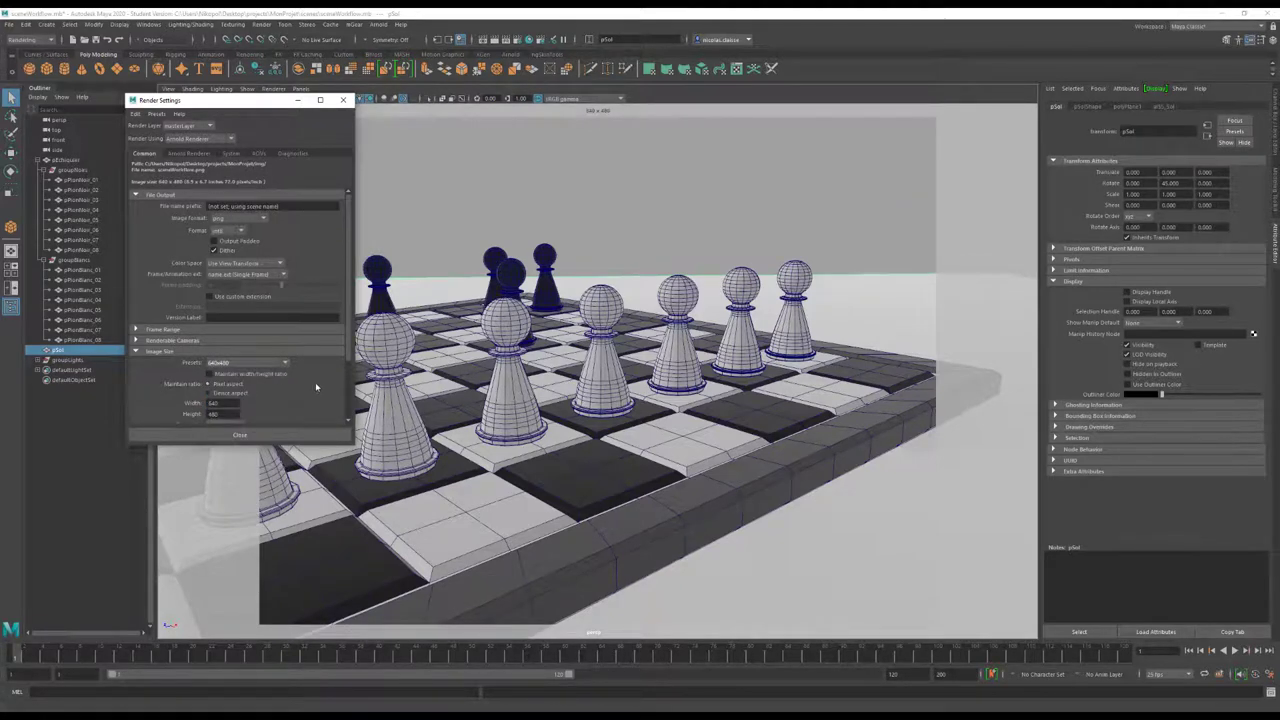
Choose the HD_540 image size preset for 960 x 540 output
{"action": "scroll", "coordinate": [310, 388], "scroll_direction": "down", "scroll_amount": 1}
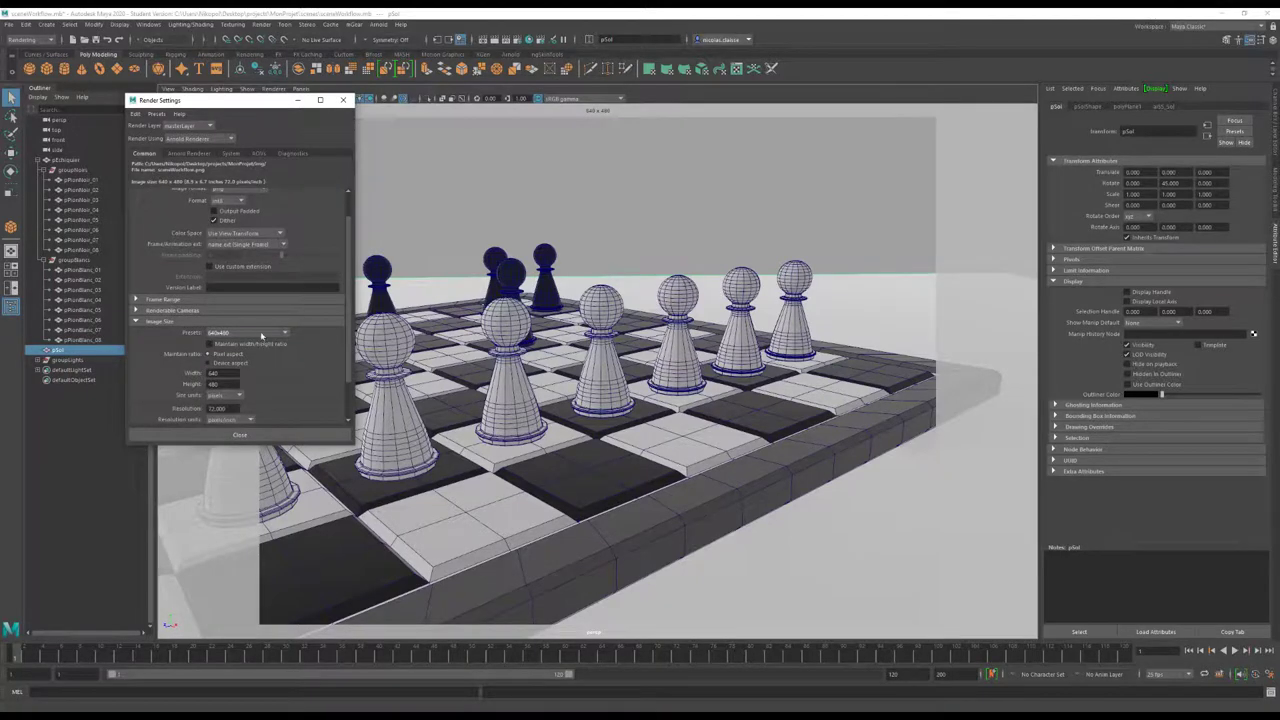
{"action": "left_click", "coordinate": [262, 334]}
{"action": "scroll", "coordinate": [250, 410], "scroll_direction": "down", "scroll_amount": 2}
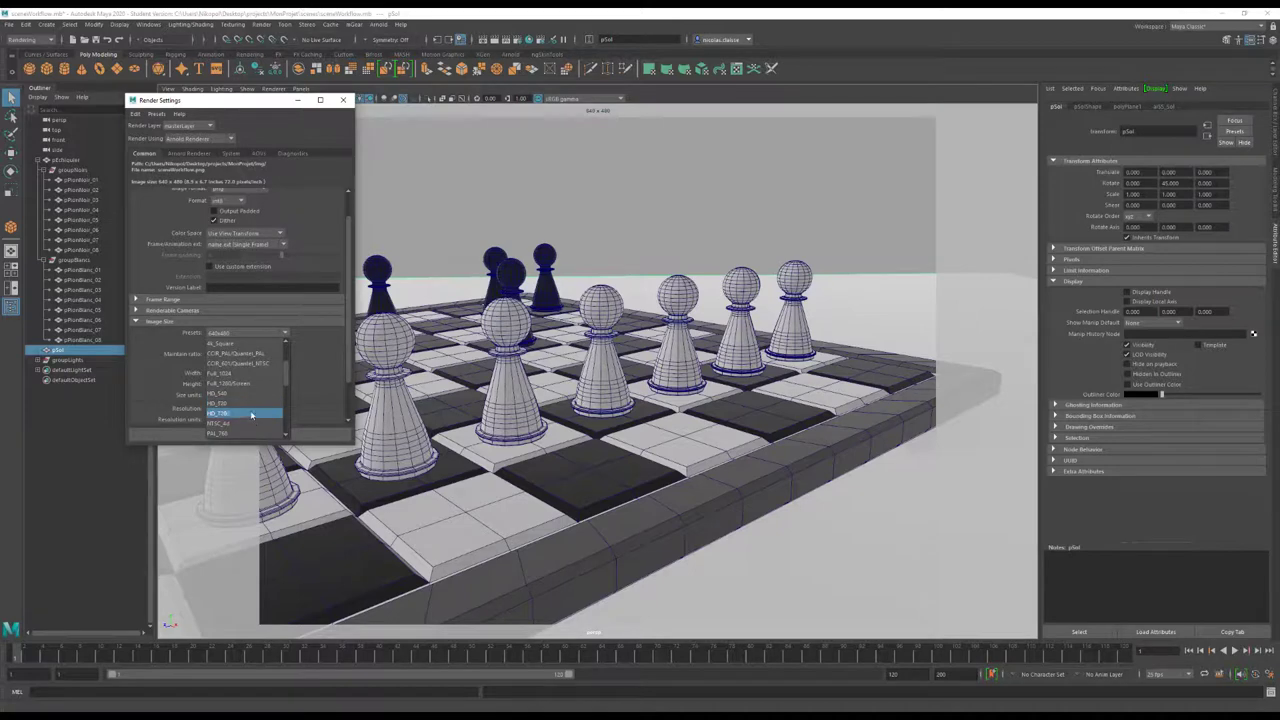
{"action": "left_click", "coordinate": [251, 397]}
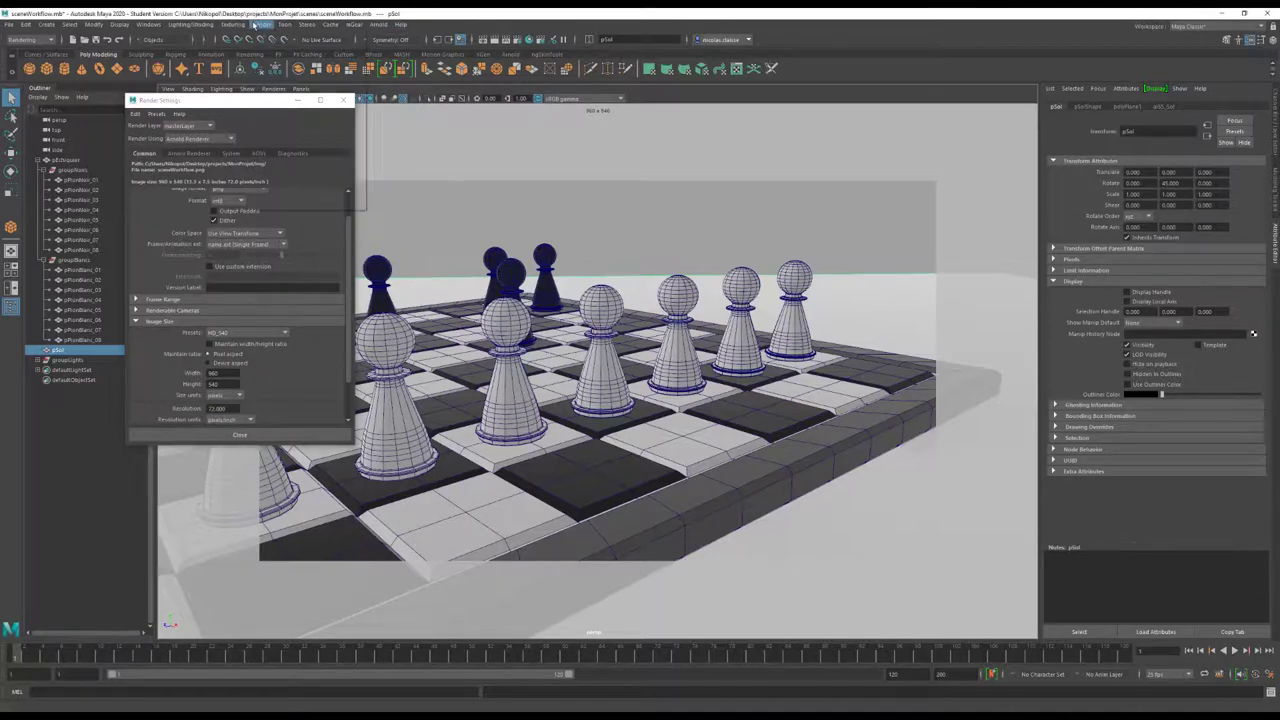
{"action": "left_click", "coordinate": [262, 24]}
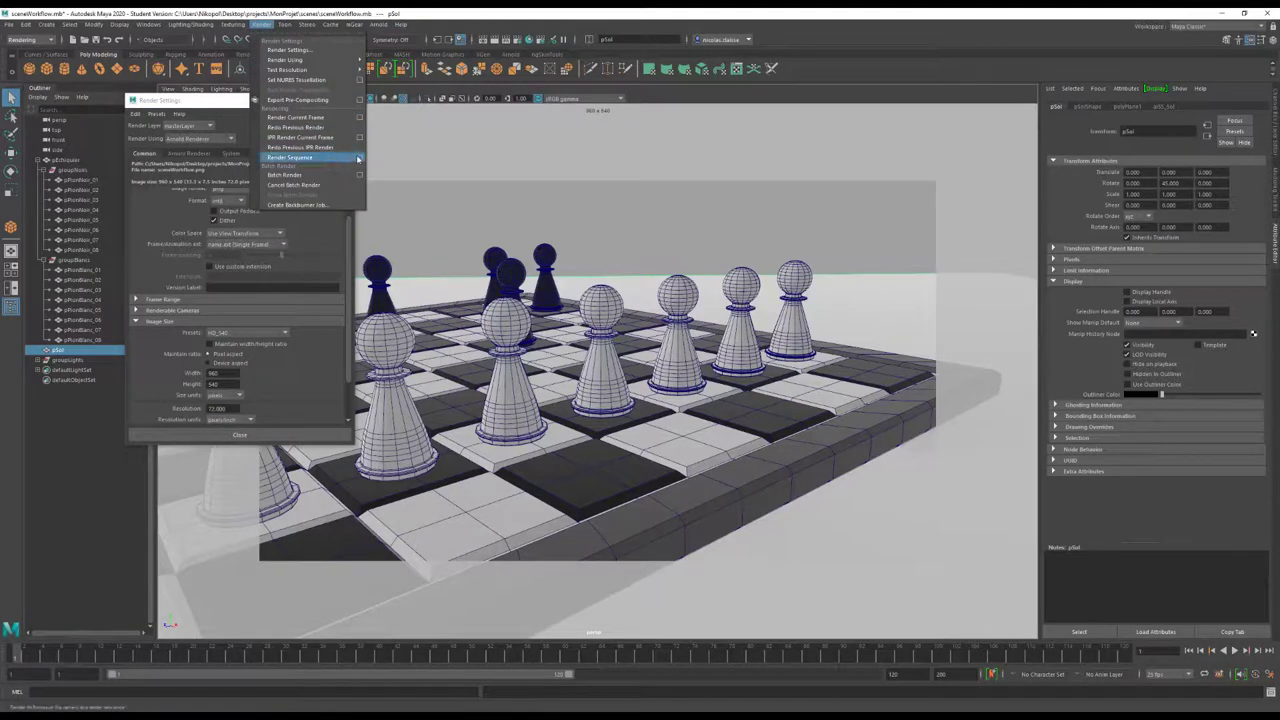
Render the chessboard as a sequence, saving sceneWorkflow_1.png to the MonProjet img folder
{"action": "left_click", "coordinate": [330, 157]}
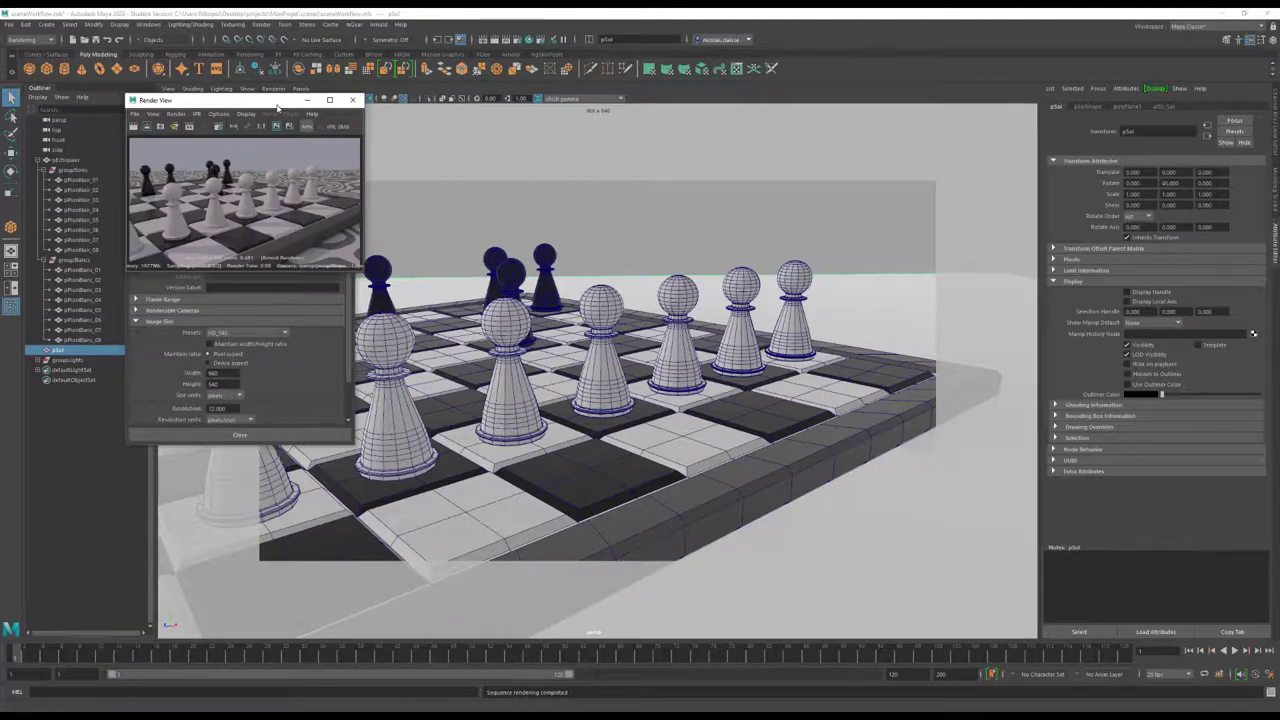
{"action": "left_click_drag", "start_coordinate": [308, 101], "coordinate": [619, 203]}
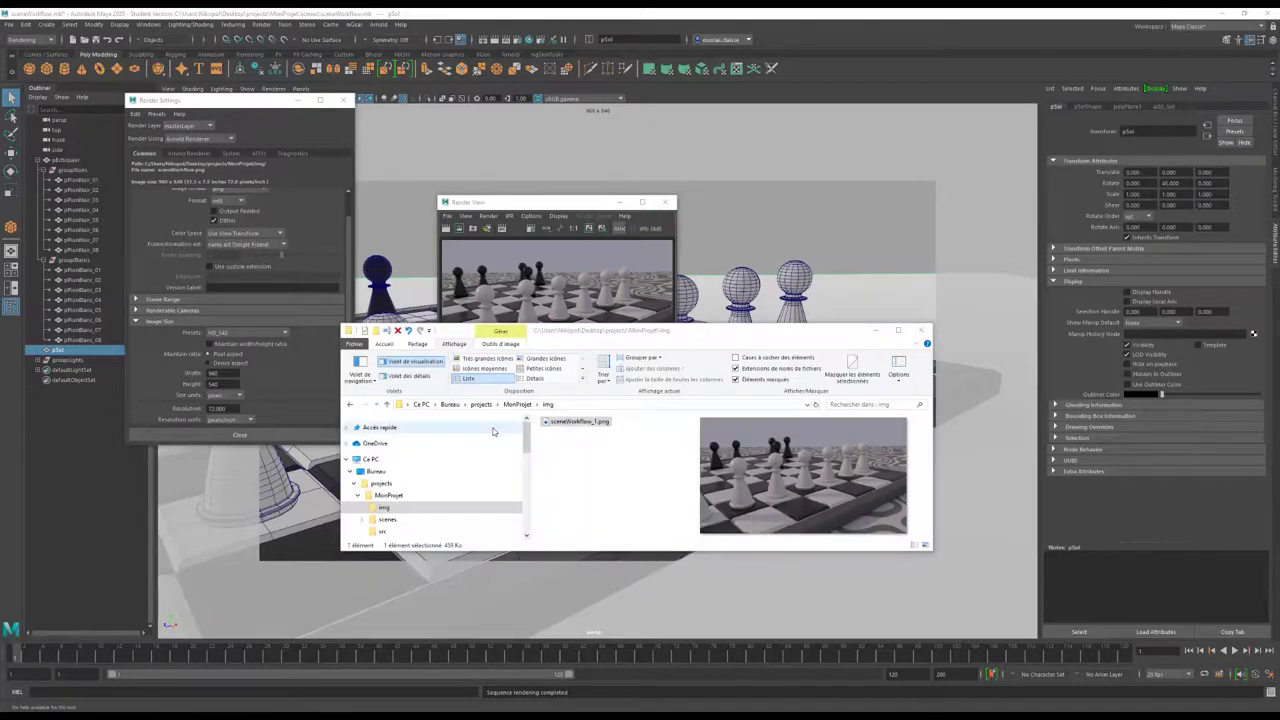
{"action": "mouse_move", "coordinate": [440, 508]}
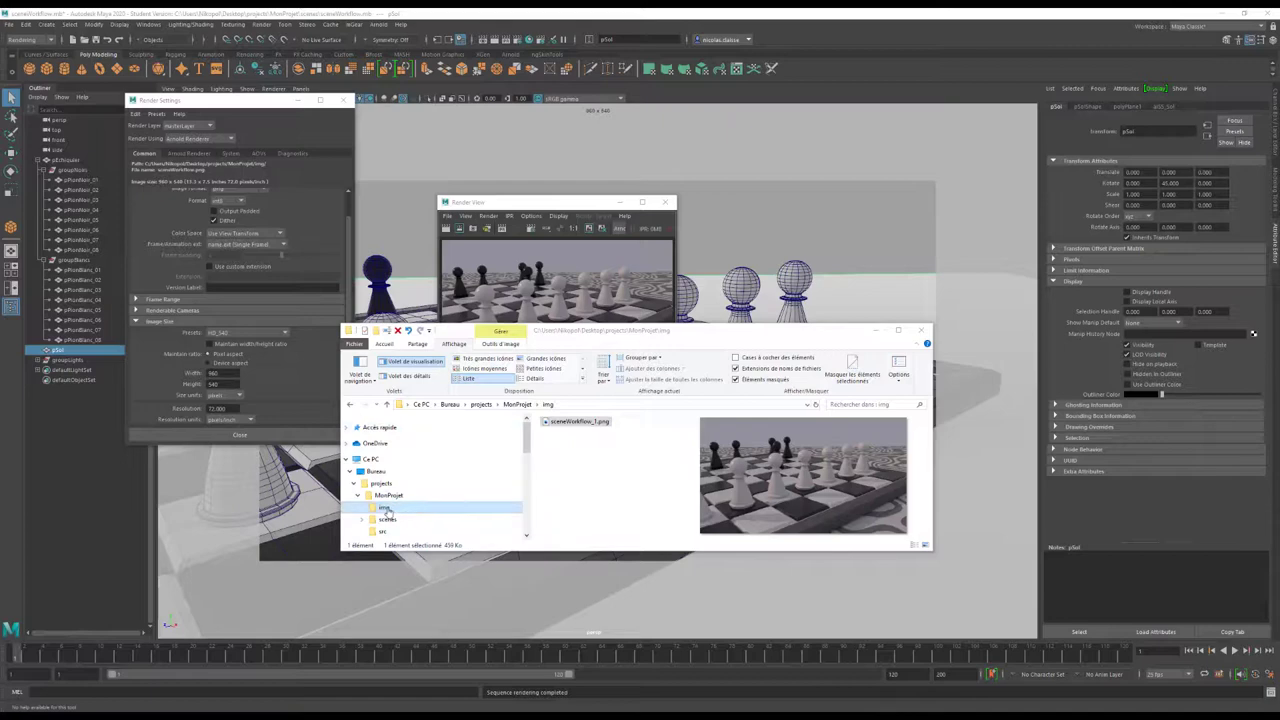
{"action": "left_click", "coordinate": [381, 484]}
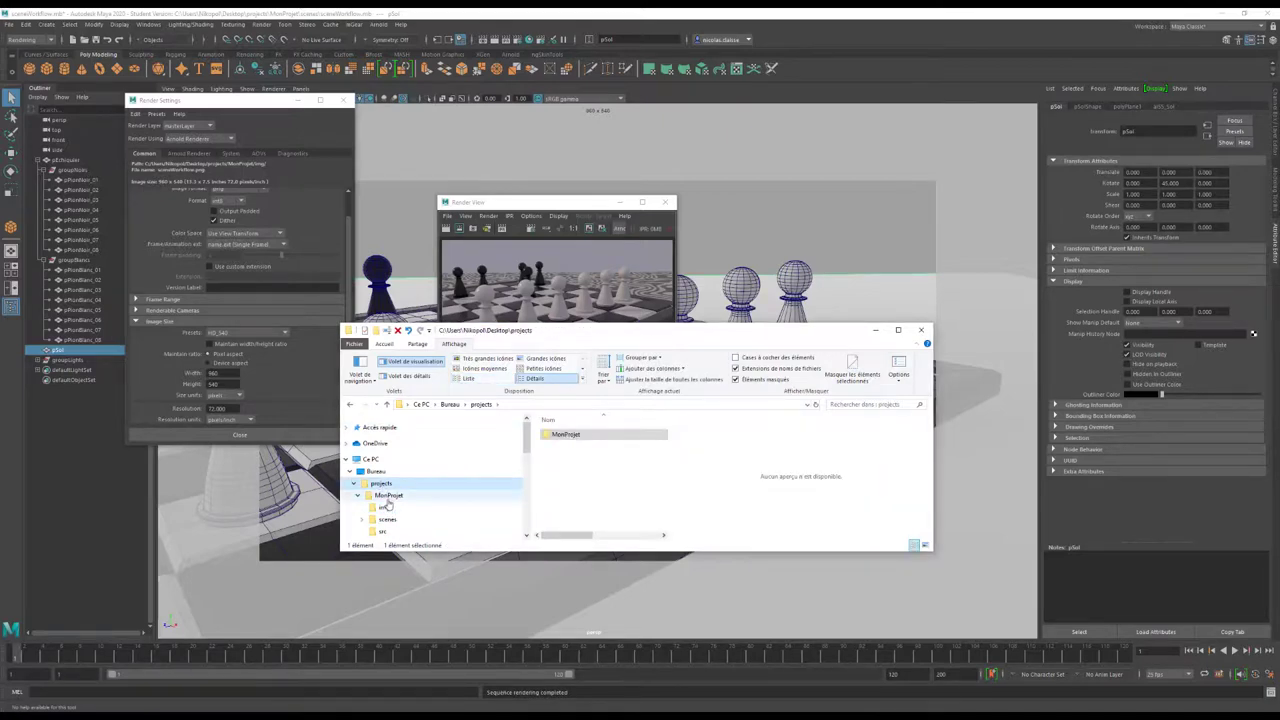
{"action": "left_click", "coordinate": [388, 495]}
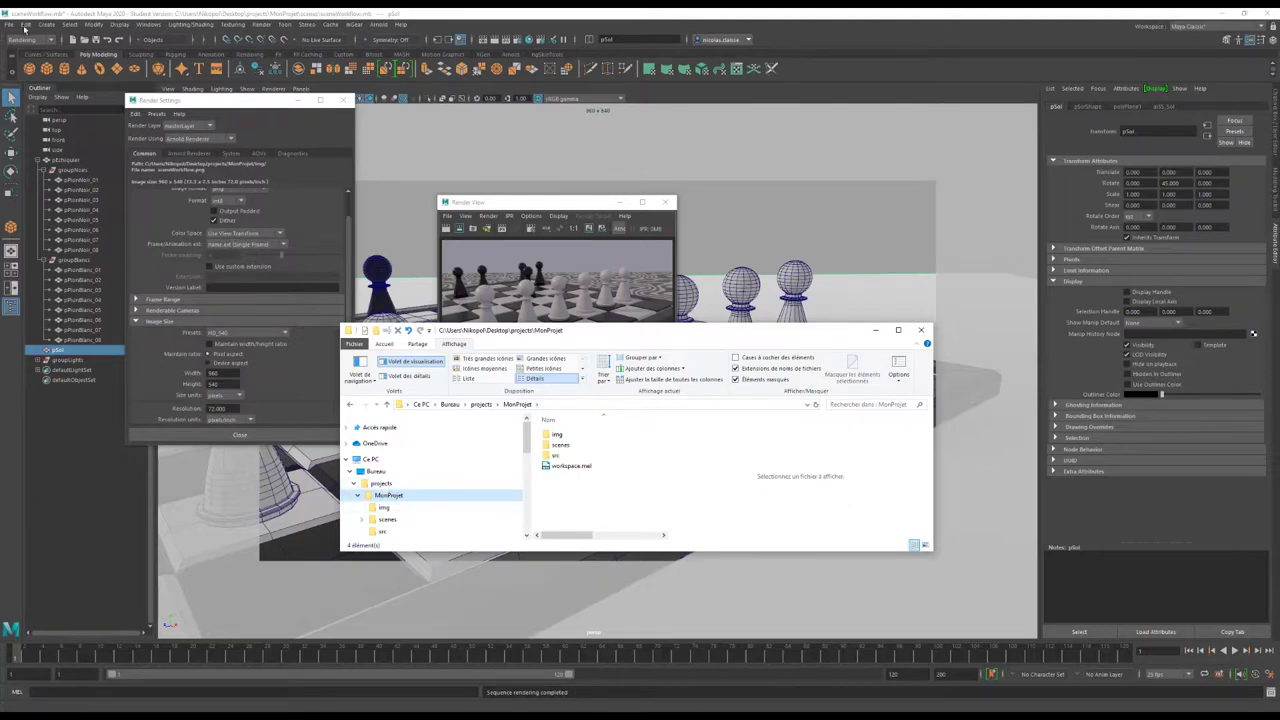
{"action": "left_click", "coordinate": [408, 508]}
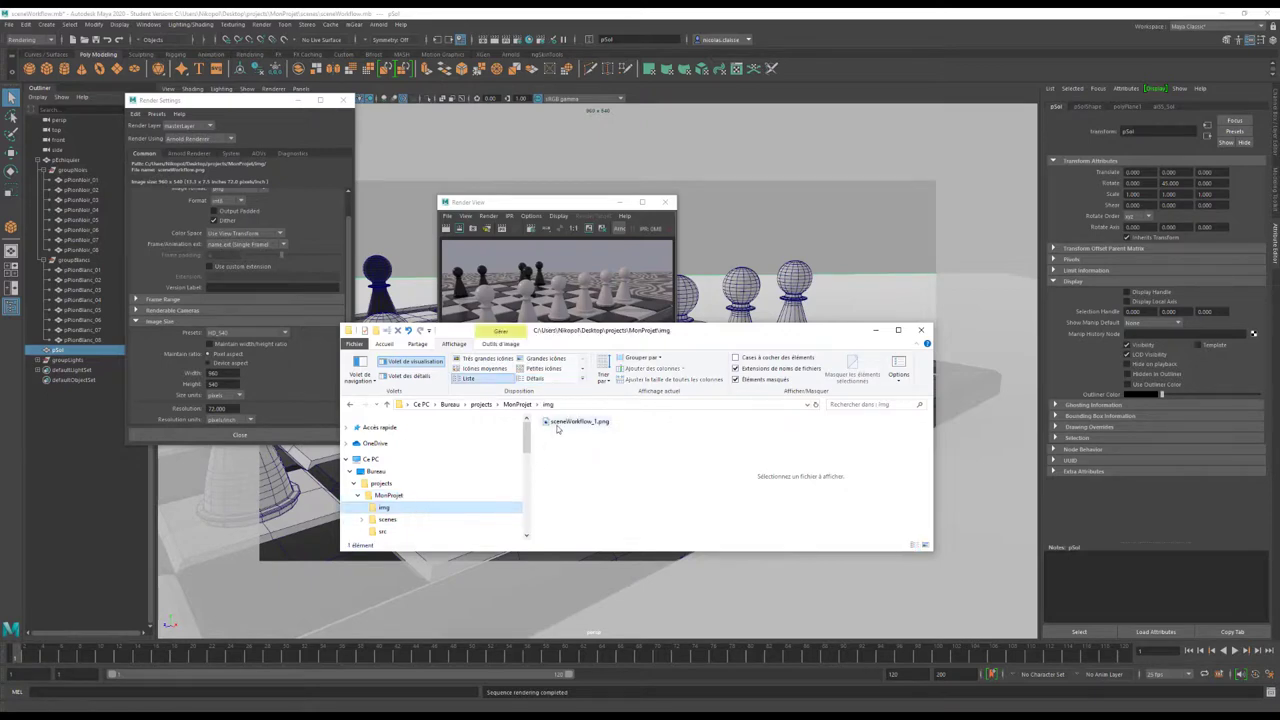
{"action": "left_click", "coordinate": [558, 423]}
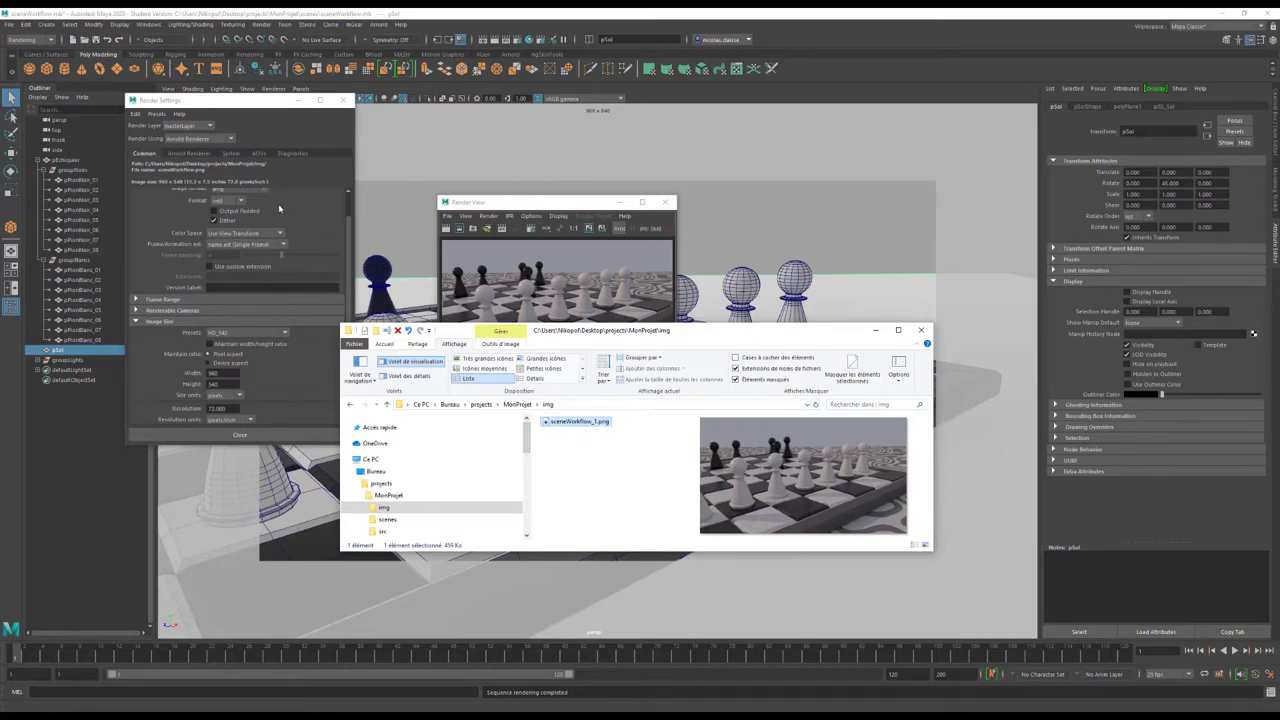
{"action": "scroll", "coordinate": [260, 228], "scroll_direction": "up", "scroll_amount": 1}
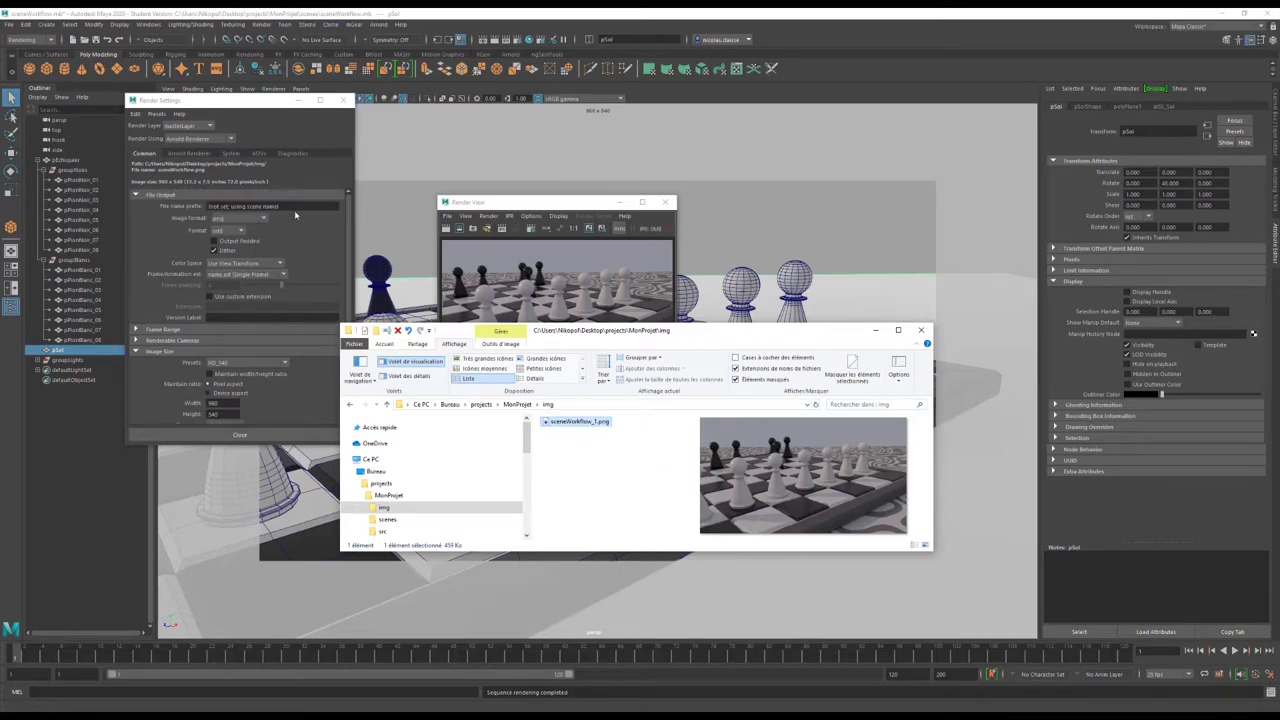